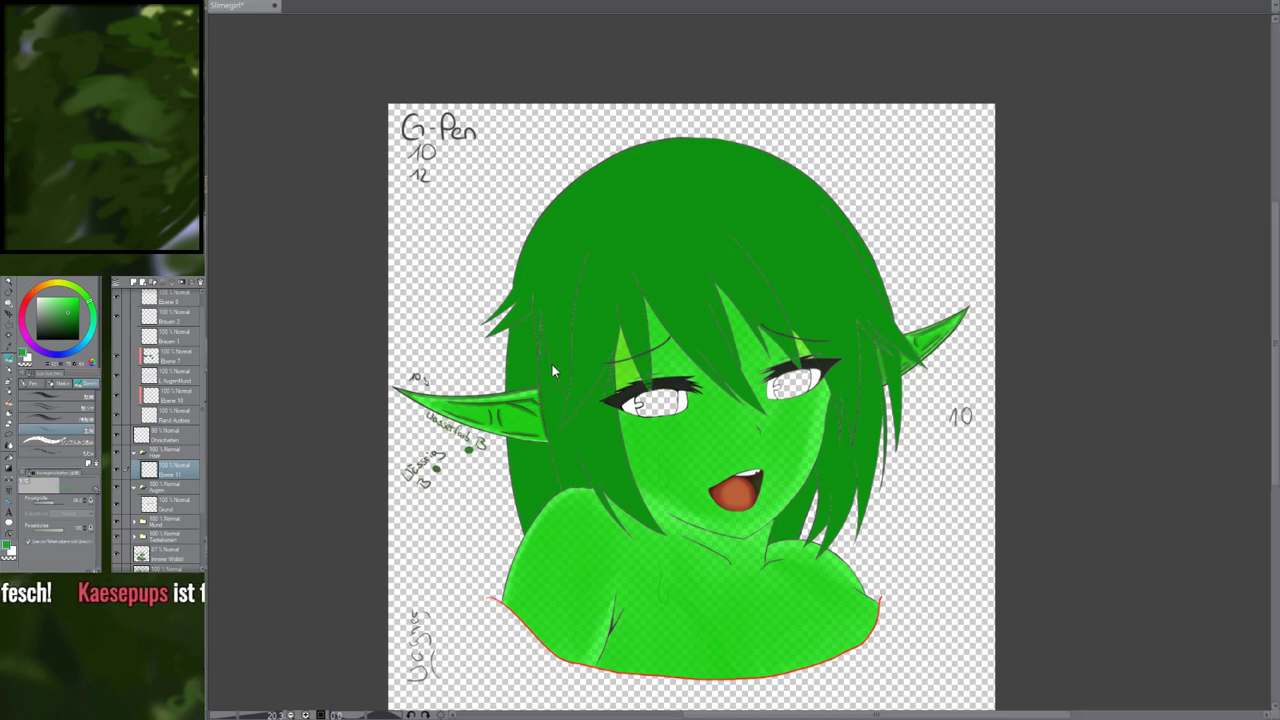
Open the reference image Slimegirl Körper Skizzen.png and examine the body pose sketches up close
double_click(774, 529)
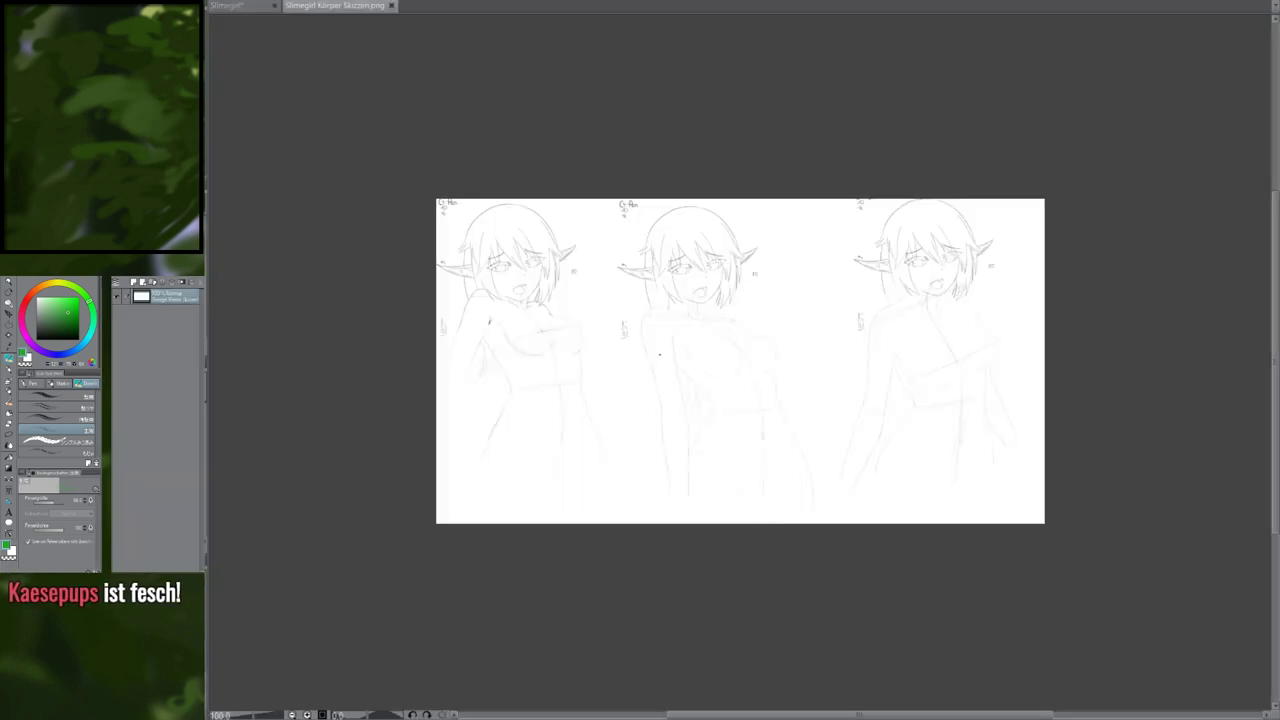
scroll(654, 350, up, 9)
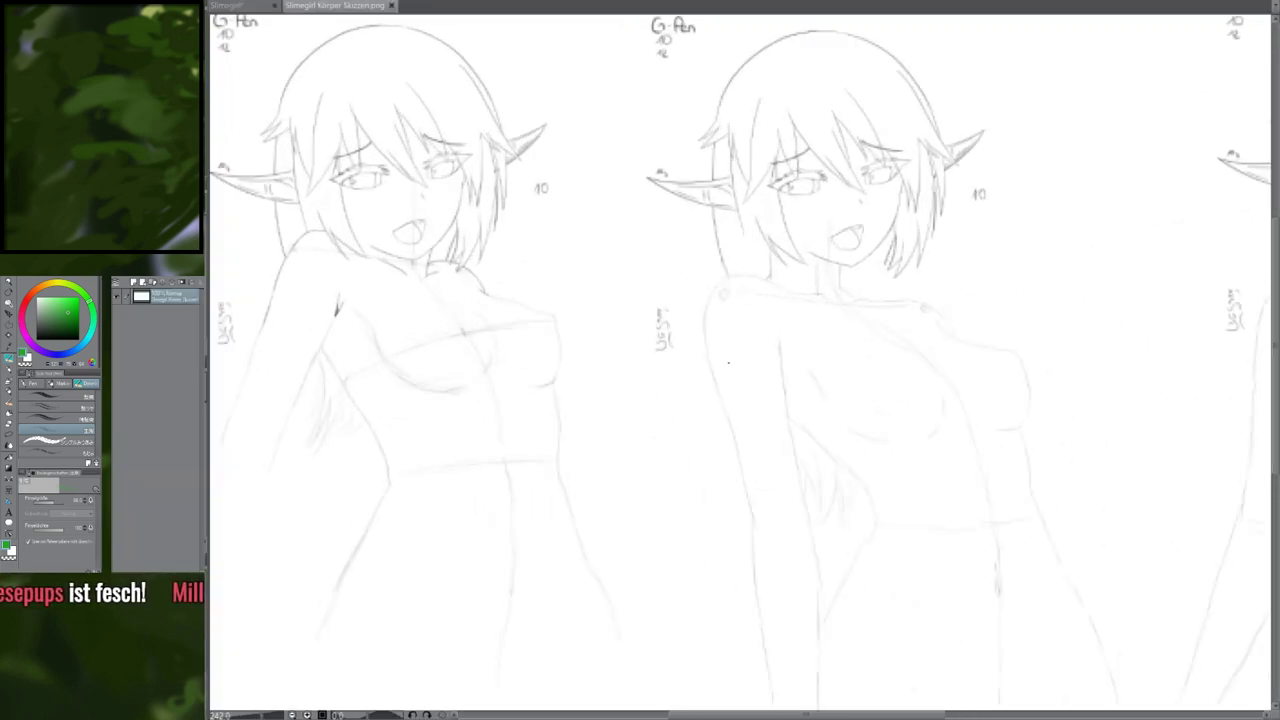
mouse_move(739, 354)
mouse_down()
mouse_move(566, 382)
mouse_move(343, 325)
mouse_up()
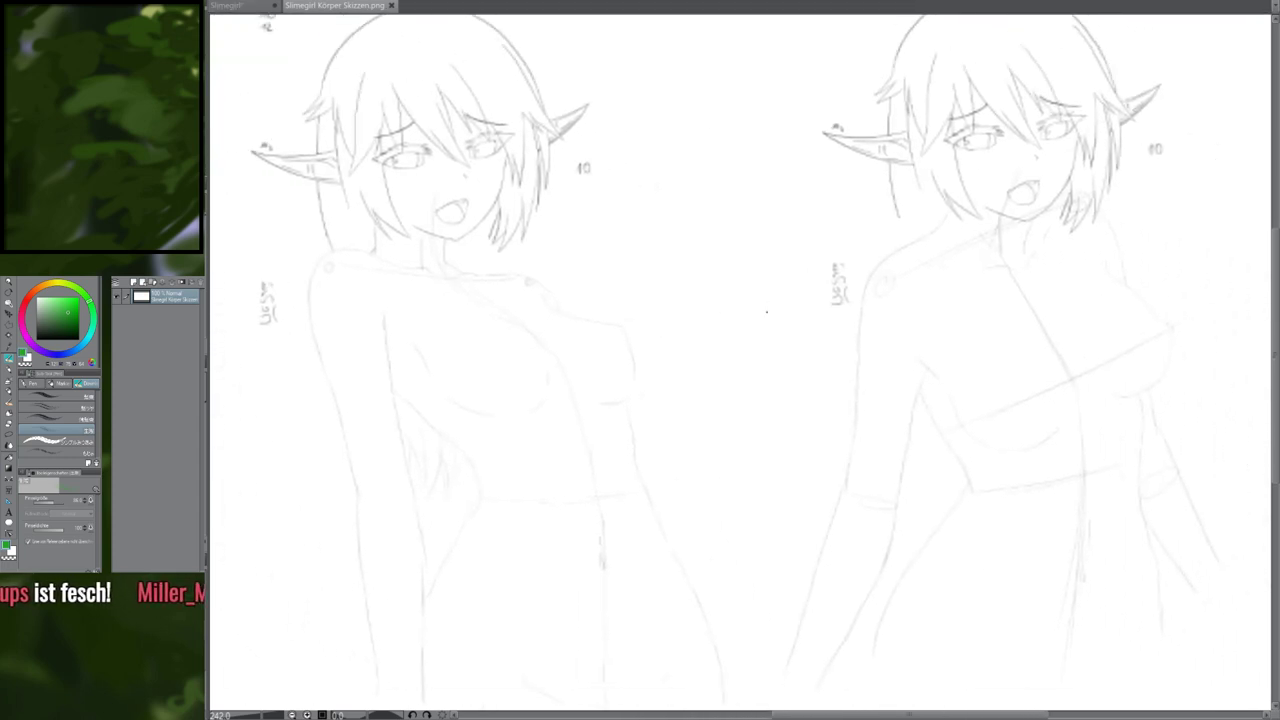
mouse_move(820, 390)
mouse_down()
mouse_move(615, 418)
mouse_move(623, 203)
mouse_up()
drag(406, 211, 720, 351)
mouse_move(457, 337)
mouse_down()
mouse_move(746, 320)
mouse_move(775, 236)
mouse_move(868, 261)
mouse_move(869, 208)
mouse_move(780, 250)
mouse_move(642, 252)
mouse_up()
drag(819, 231, 660, 244)
drag(865, 232, 631, 240)
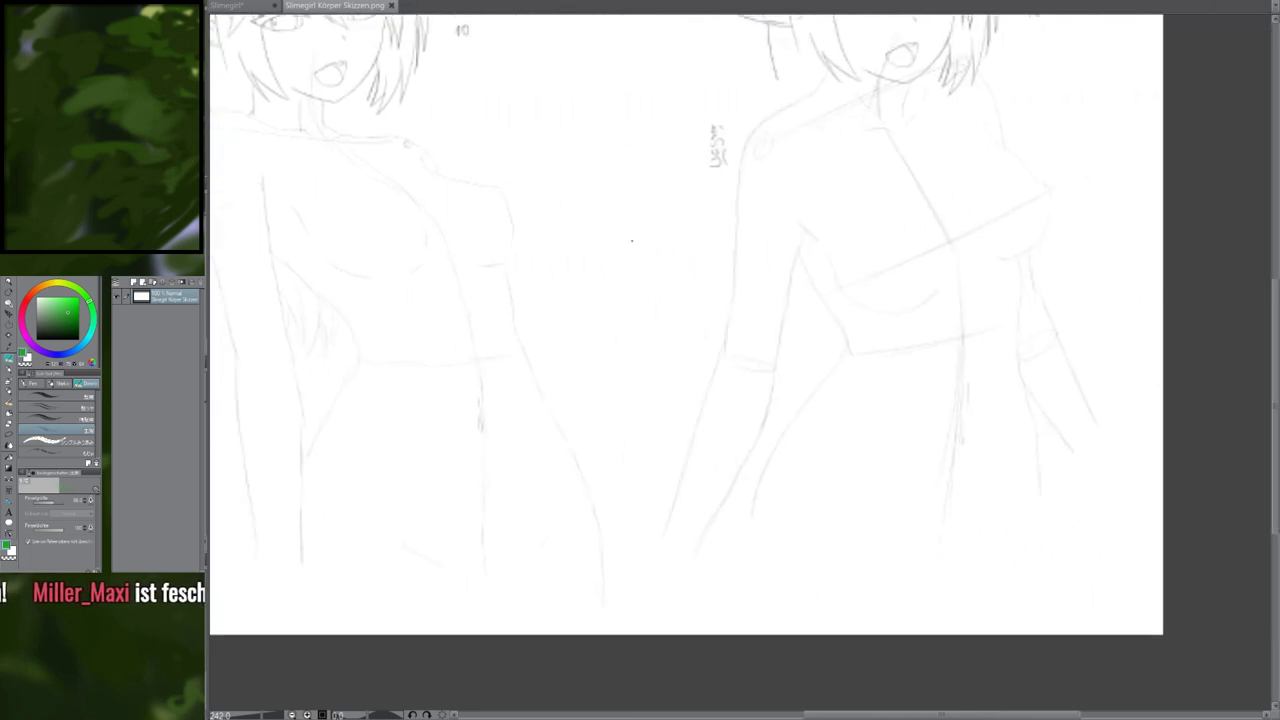
mouse_move(722, 238)
mouse_down()
mouse_move(603, 270)
mouse_move(615, 362)
mouse_move(600, 333)
mouse_up()
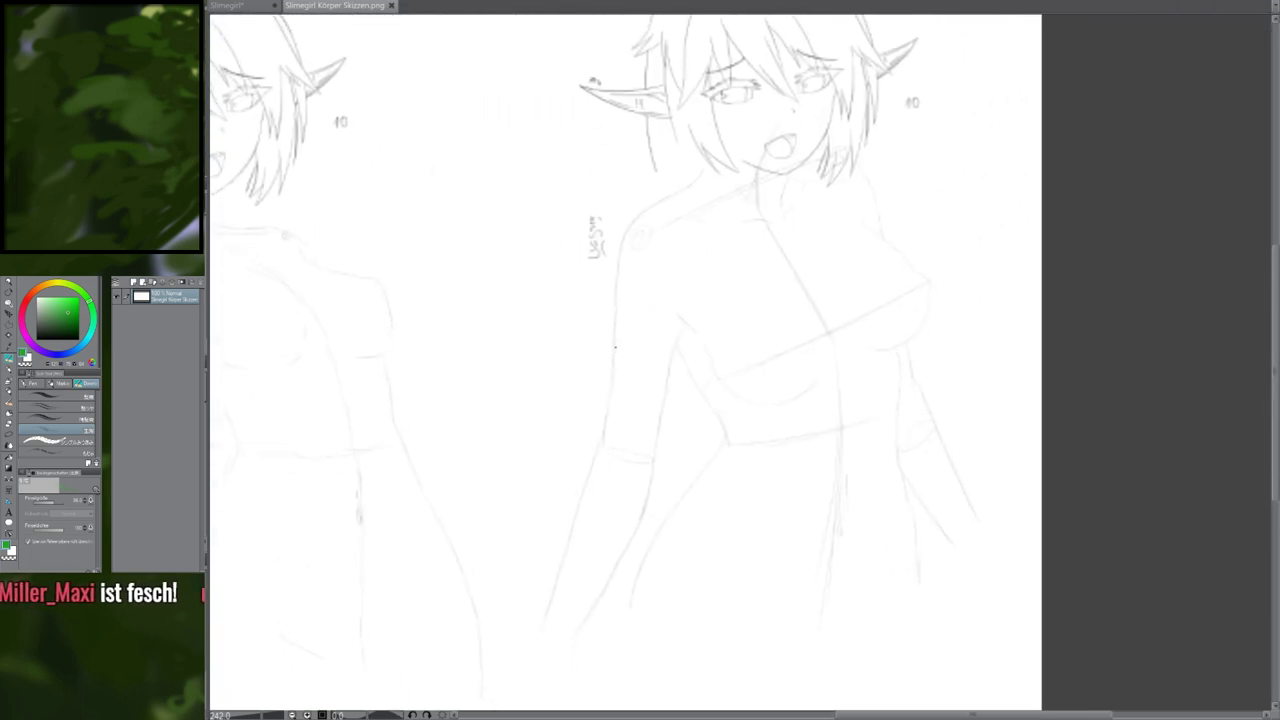
Compare the three body pose sketches with each other, then close the reference image
mouse_move(250, 375)
mouse_down()
mouse_move(738, 300)
mouse_move(893, 340)
mouse_move(939, 328)
mouse_up()
drag(843, 337, 651, 374)
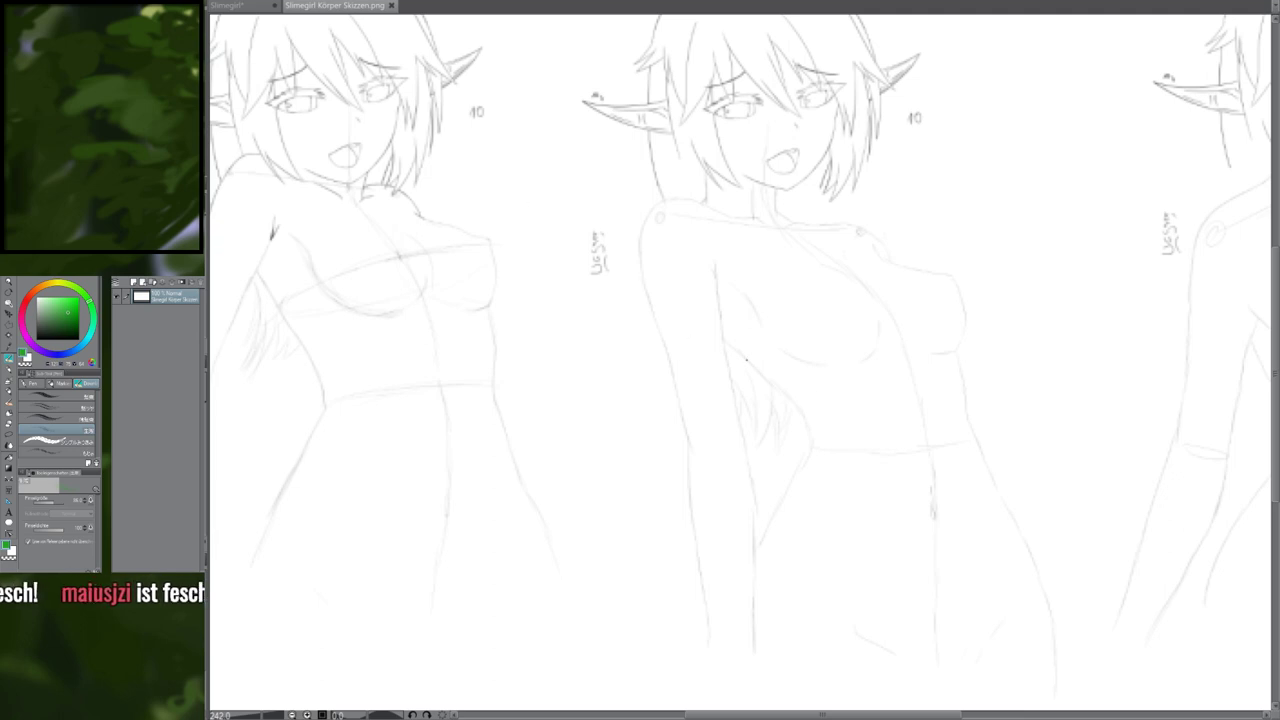
drag(747, 360, 571, 258)
scroll(670, 424, down, 2)
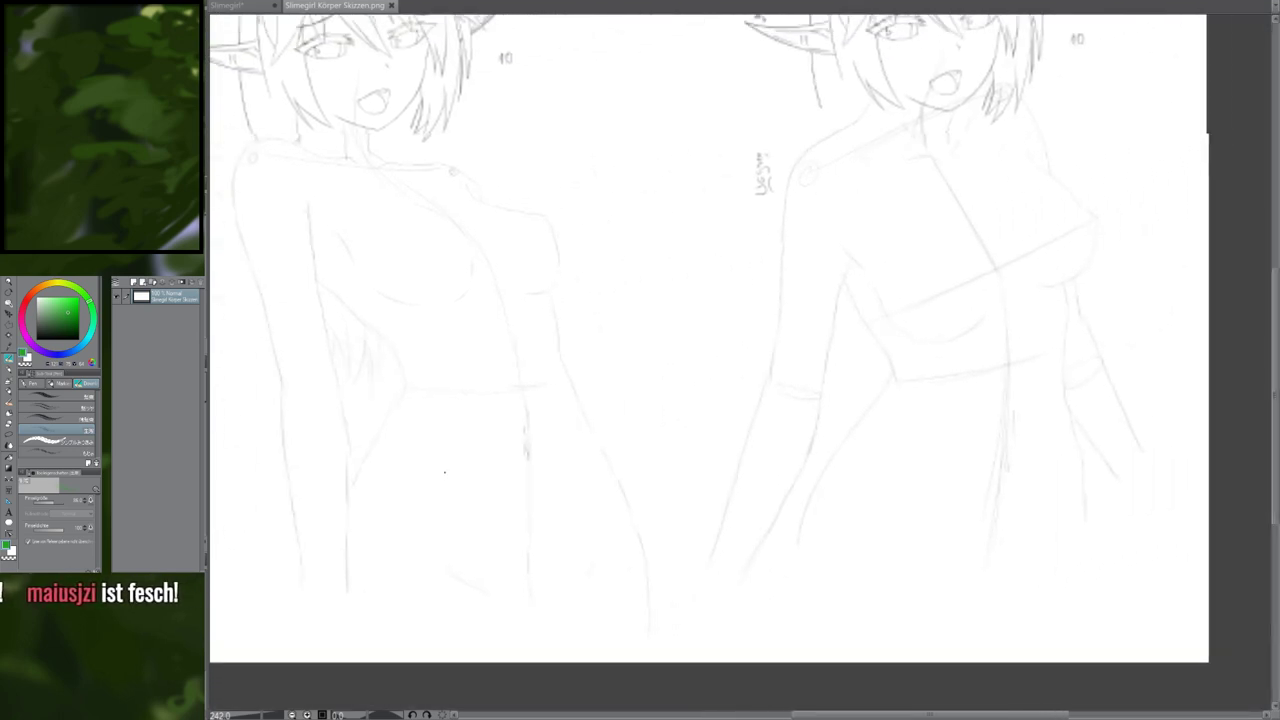
drag(698, 393, 584, 452)
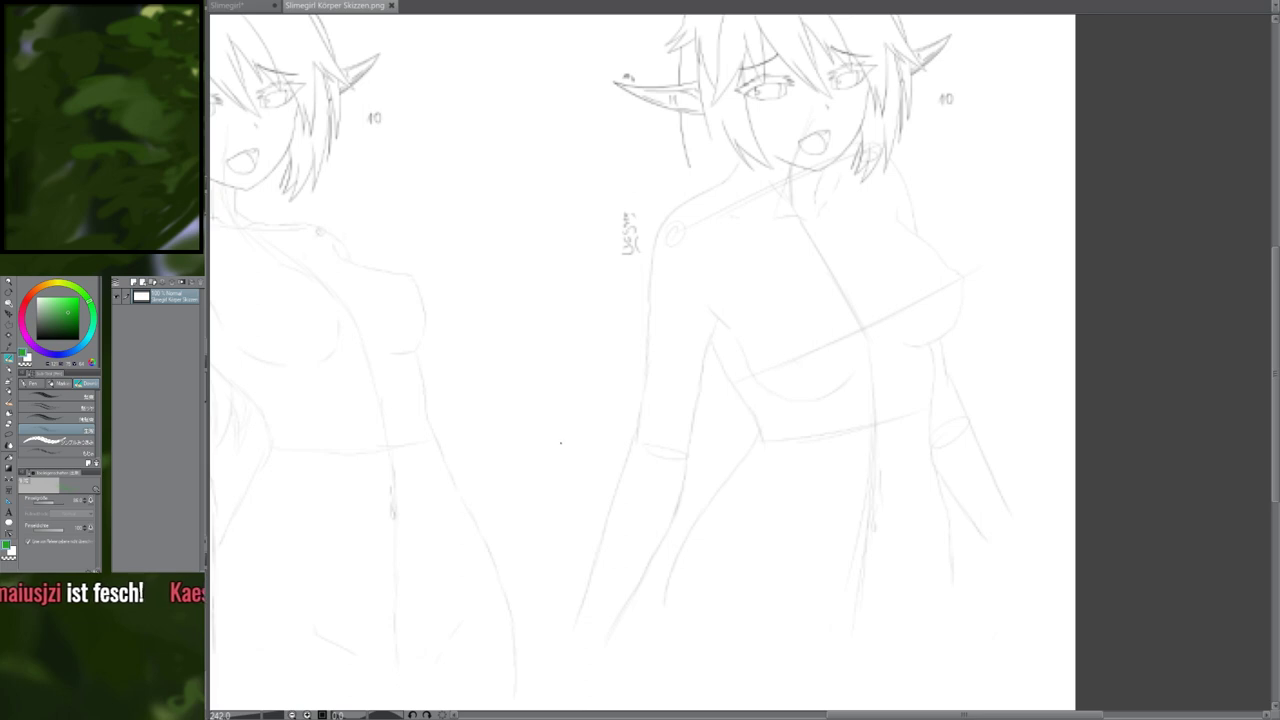
drag(479, 426, 733, 396)
mouse_move(470, 392)
mouse_down()
mouse_move(648, 401)
mouse_move(633, 397)
mouse_up()
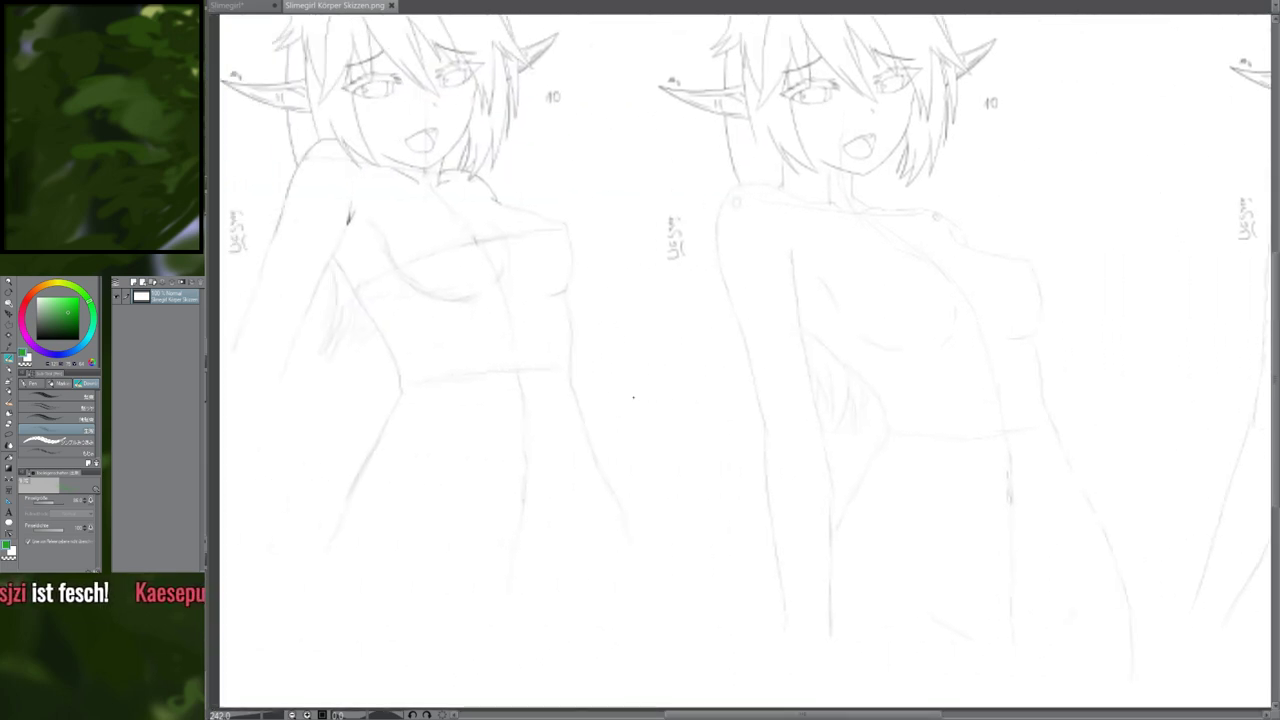
scroll(633, 397, left, 2)
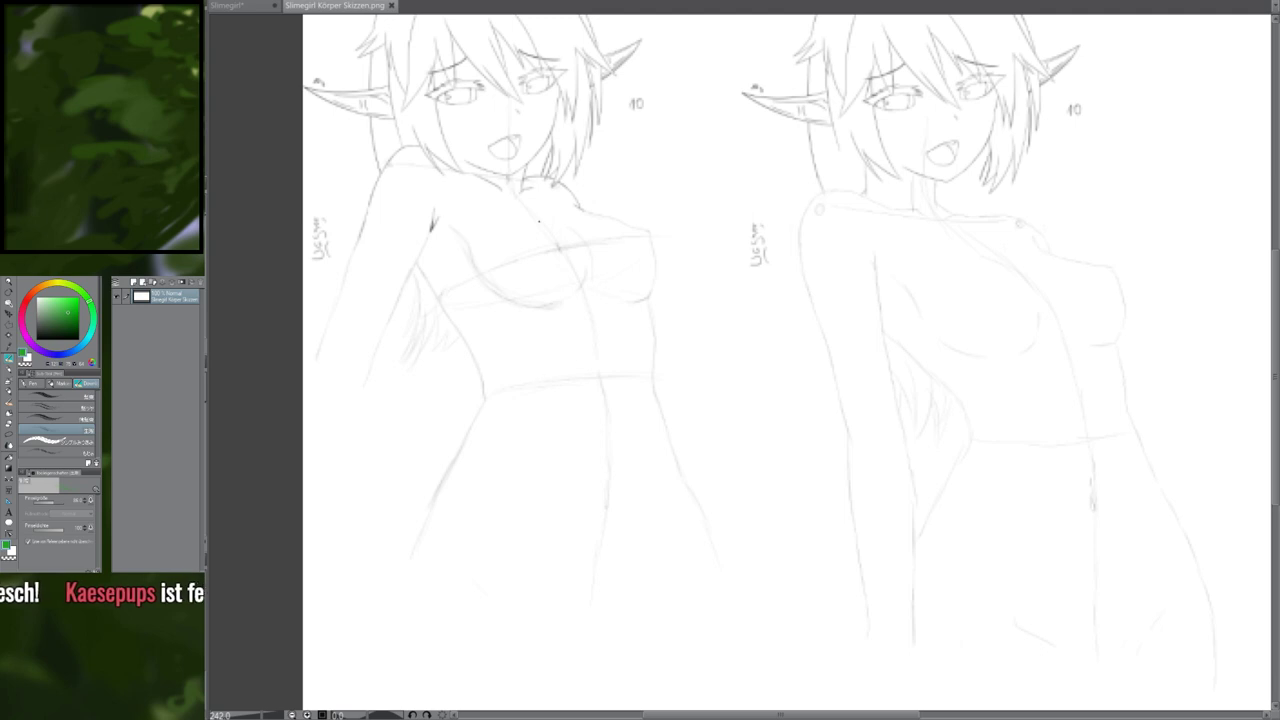
click(390, 8)
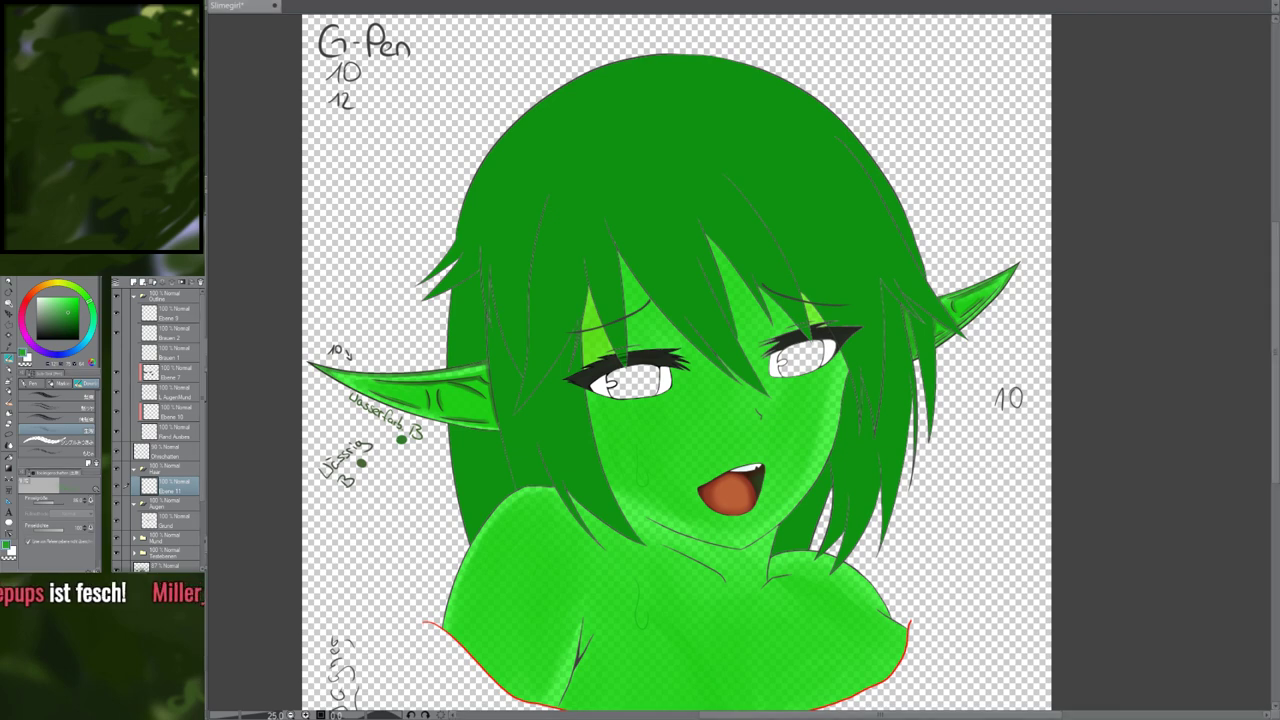
Try sketching loose guide lines around the nose and down towards the mouth
scroll(760, 415, down, 1)
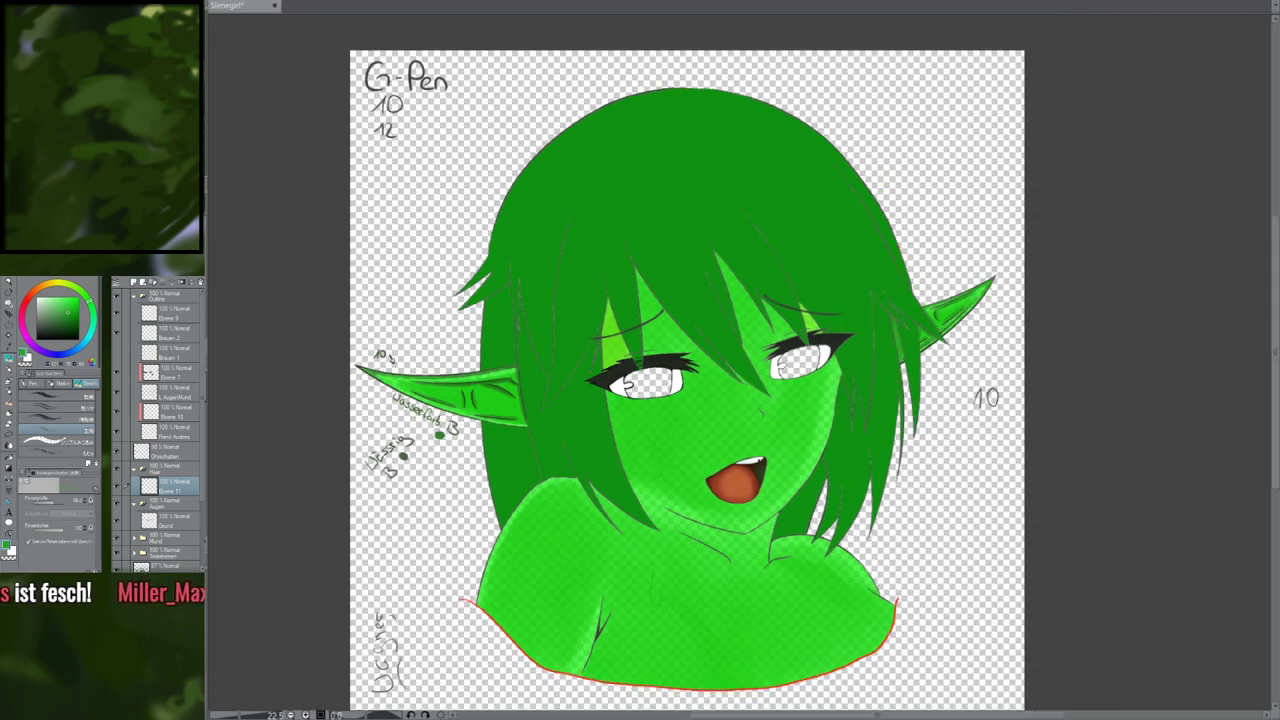
scroll(735, 390, up, 1)
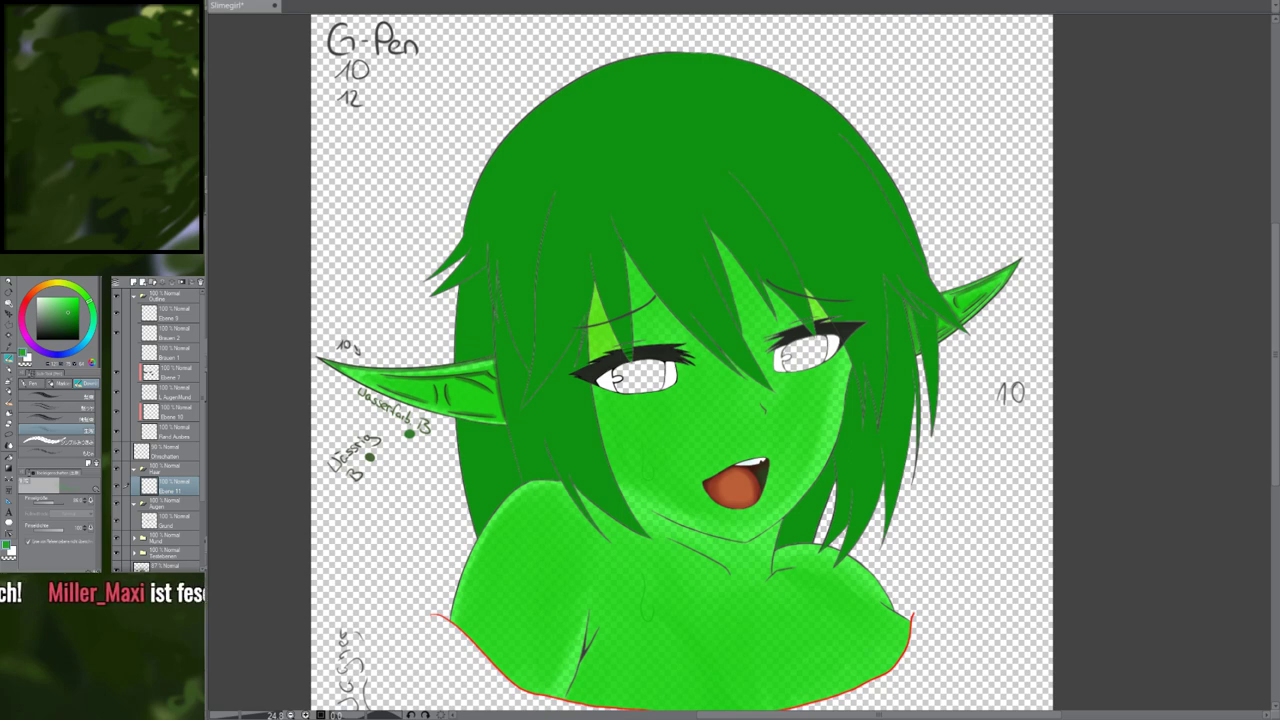
scroll(746, 428, up, 6)
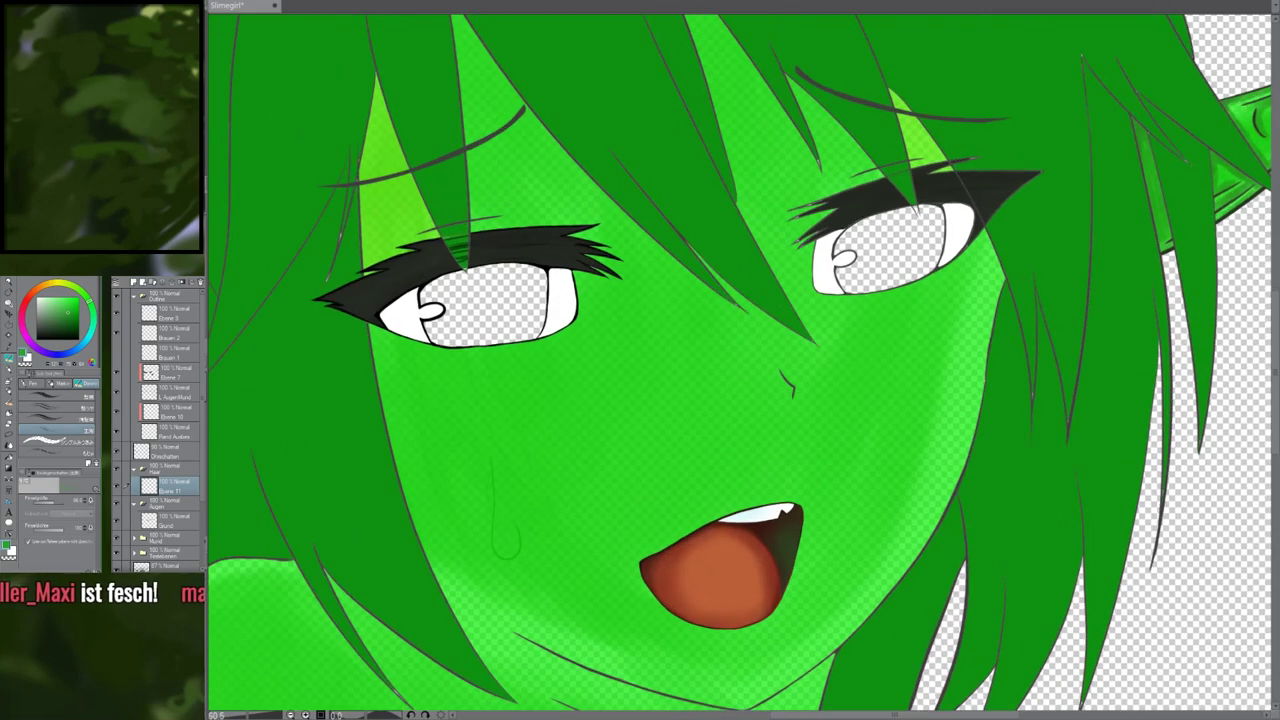
mouse_move(790, 384)
mouse_down()
mouse_move(714, 432)
mouse_move(765, 455)
mouse_up()
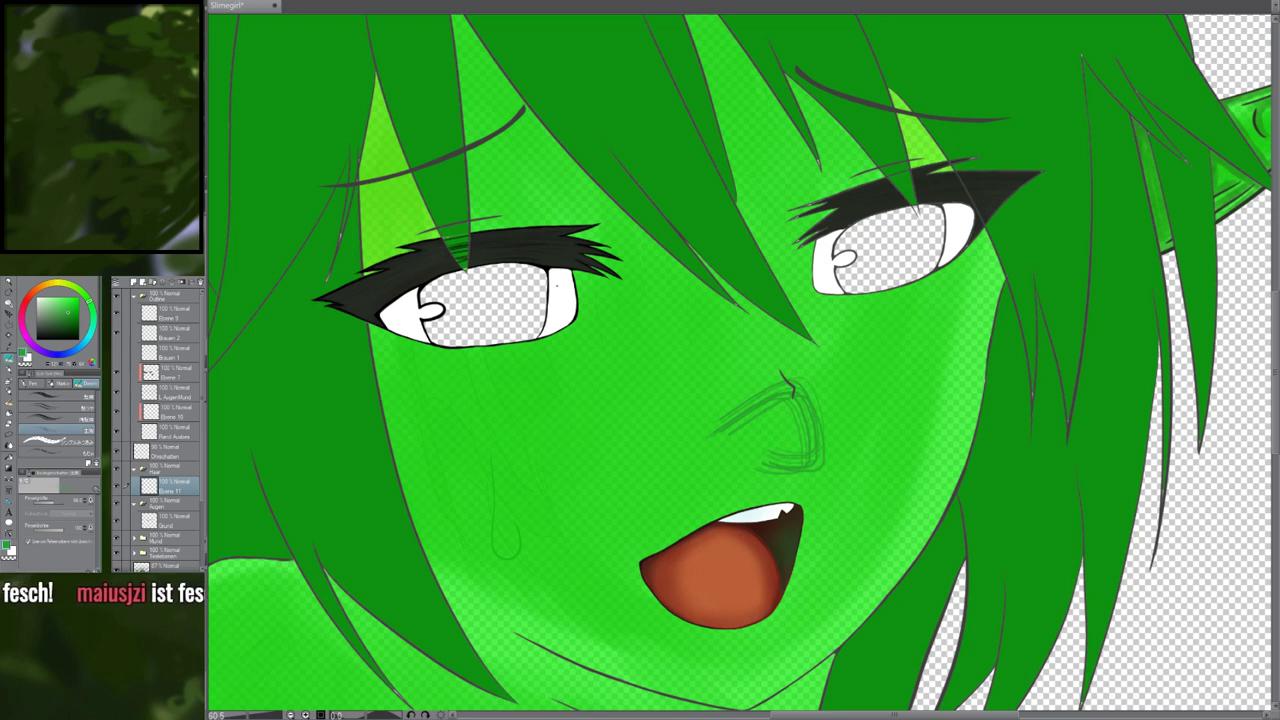
scroll(358, 281, up, 2)
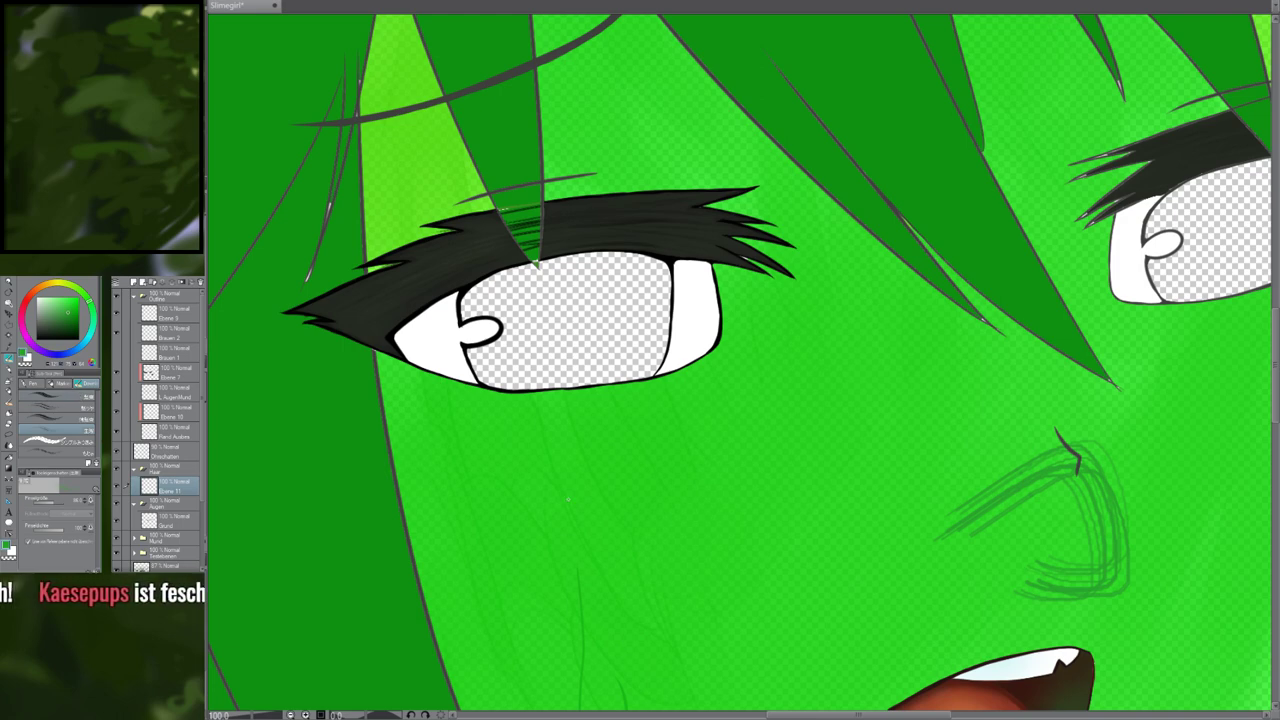
Try loose brush strokes across the cheek under the eye and scribbles beside the eyelash tips
drag(535, 547, 745, 428)
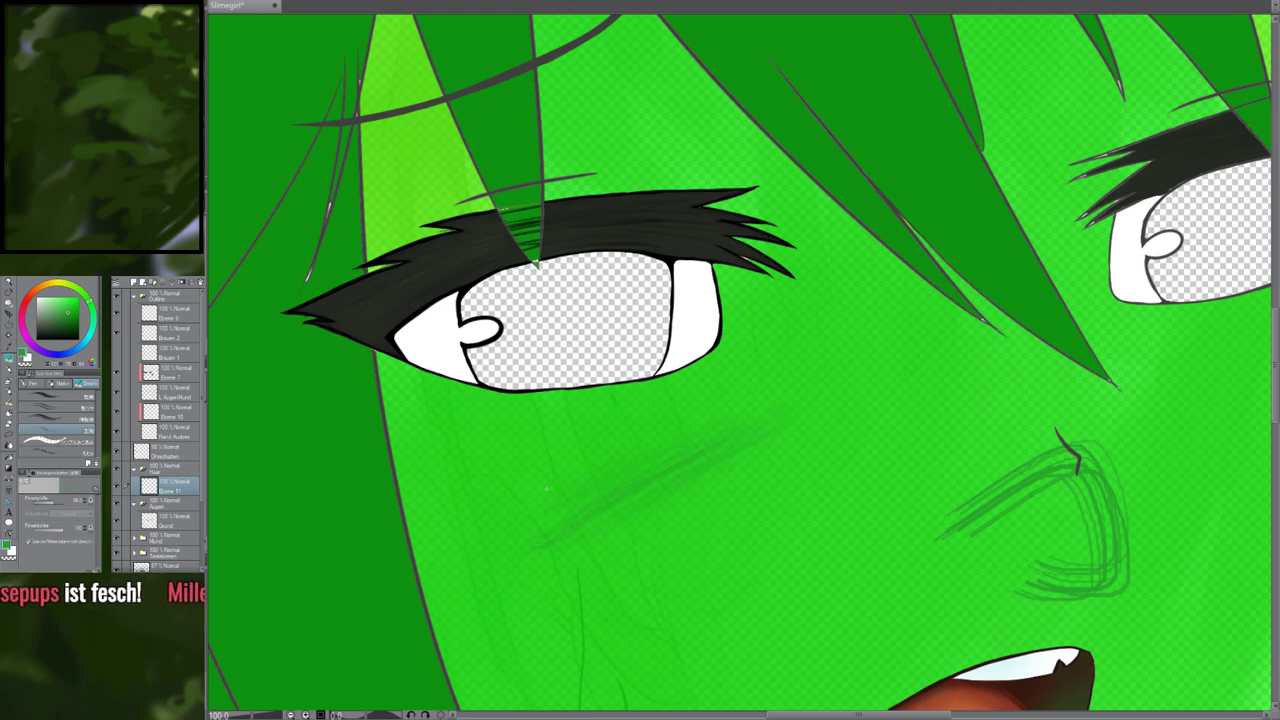
scroll(618, 453, up, 5)
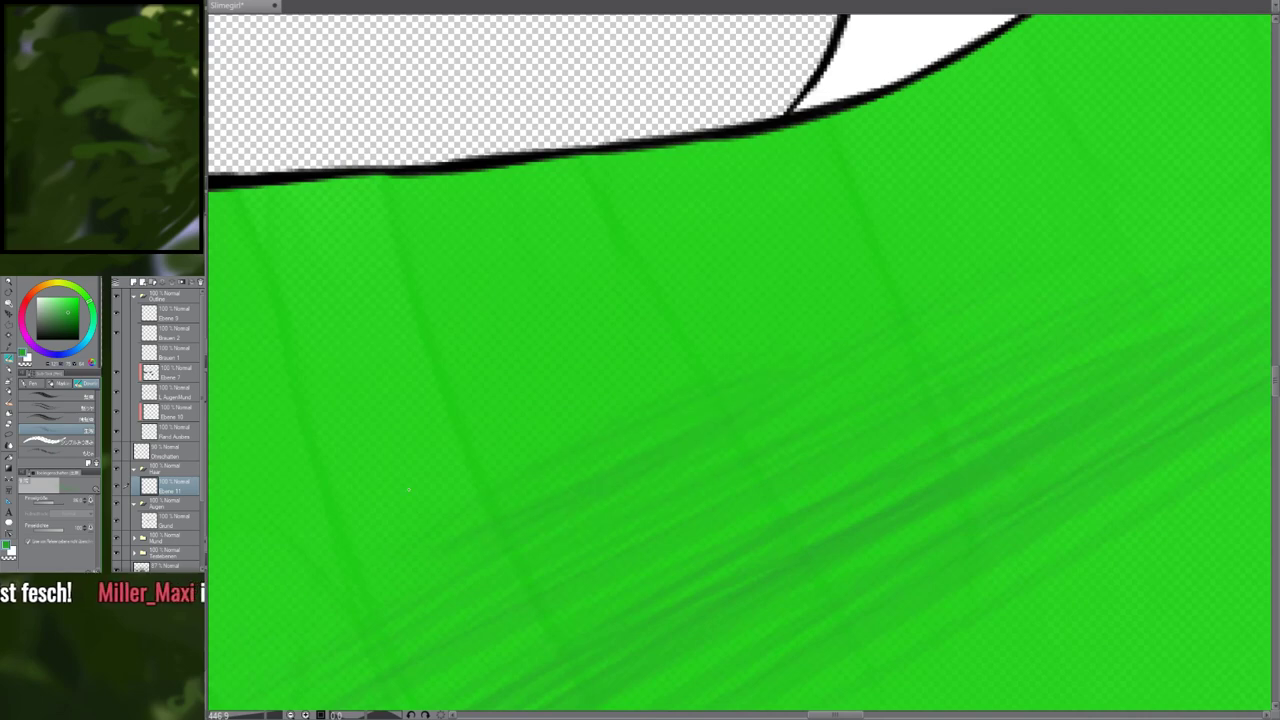
drag(1006, 224, 431, 374)
drag(840, 430, 450, 414)
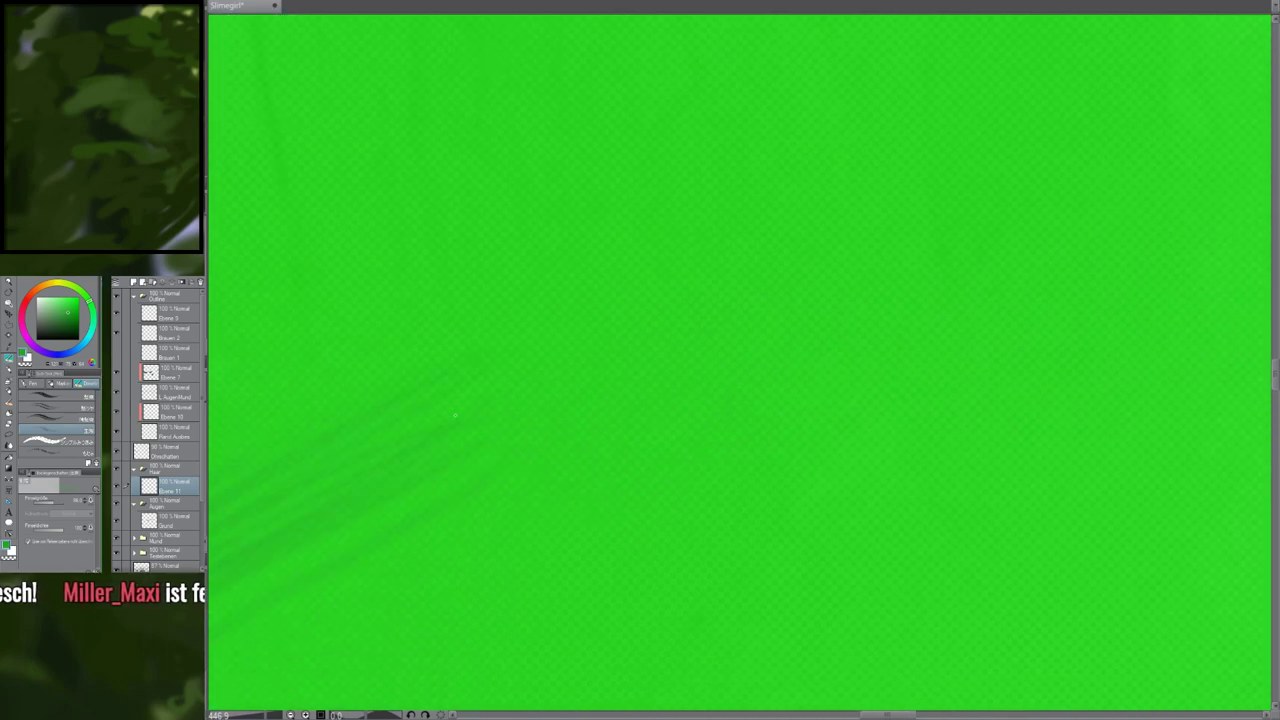
mouse_move(435, 460)
mouse_down()
mouse_move(545, 425)
mouse_move(915, 140)
mouse_move(771, 474)
mouse_up()
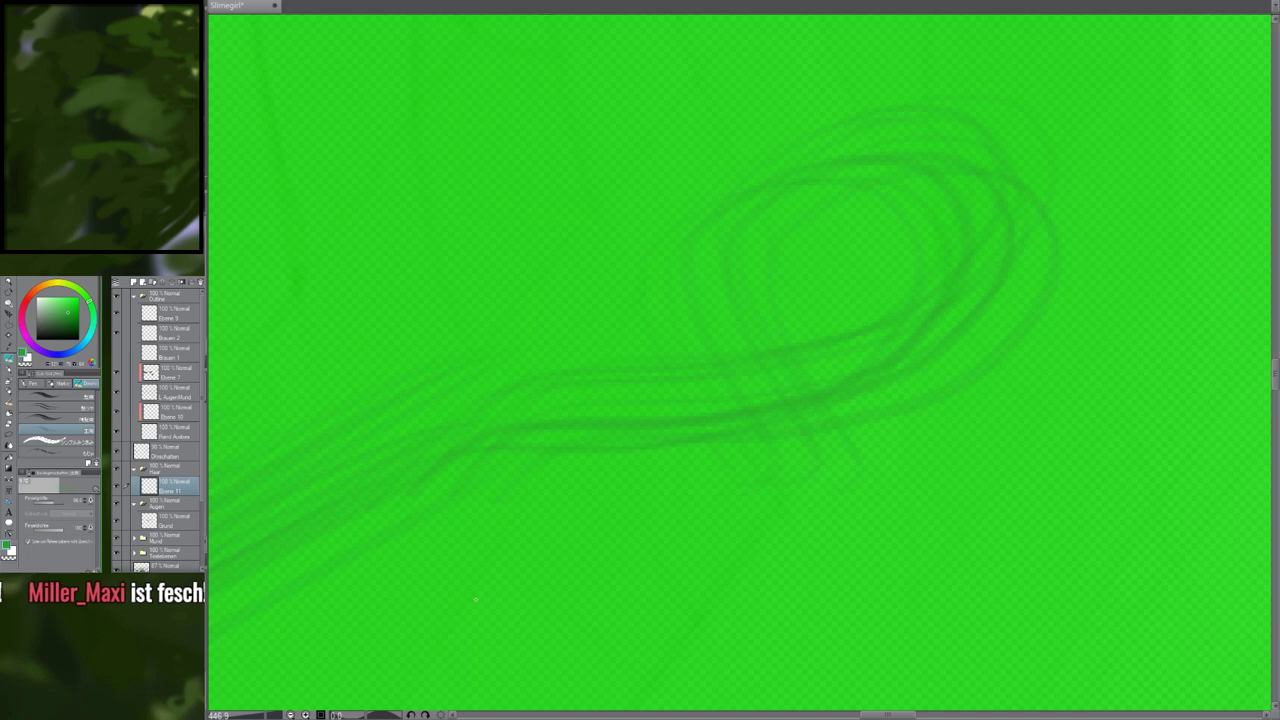
mouse_move(476, 602)
mouse_down()
mouse_move(988, 182)
mouse_move(562, 475)
mouse_move(1130, 222)
mouse_up()
mouse_move(765, 170)
mouse_down()
mouse_move(528, 658)
mouse_move(886, 712)
mouse_up()
mouse_move(780, 230)
mouse_down()
mouse_move(800, 540)
mouse_move(731, 550)
mouse_up()
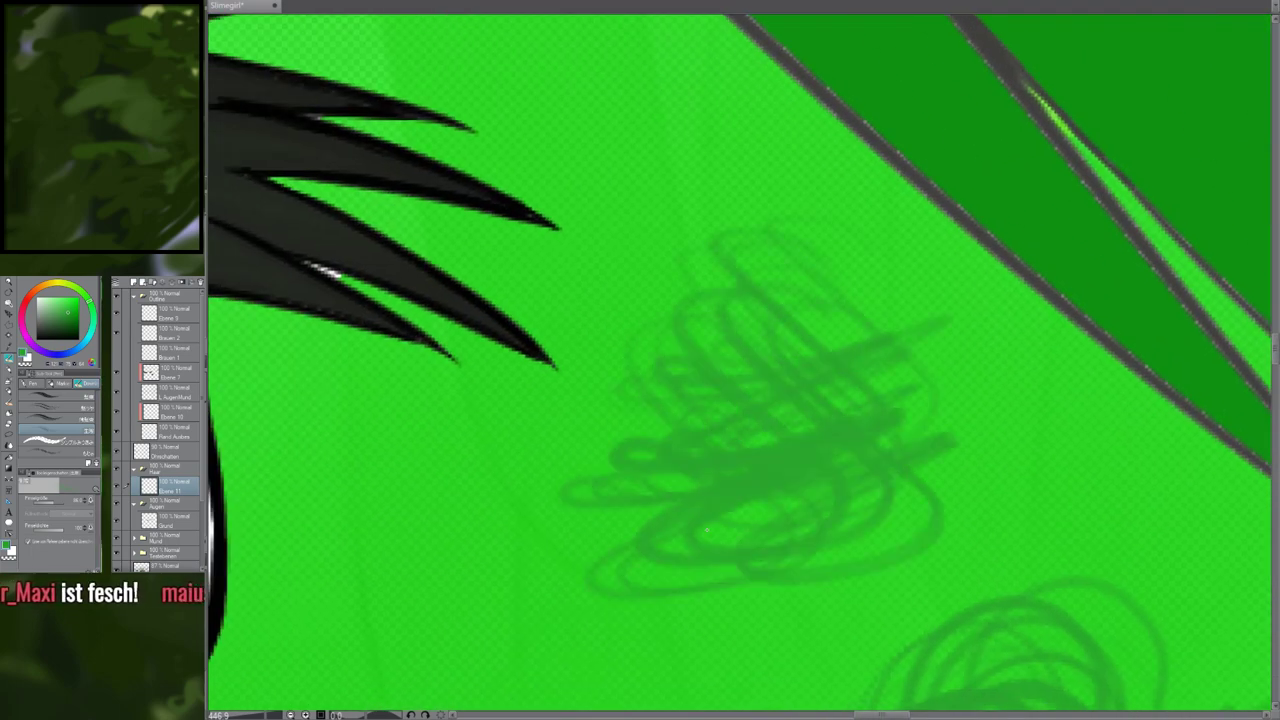
Undo the loose strokes on the cheek, beside the eyelashes and around the nose
key(ctrl+z)
scroll(712, 482, down, 5)
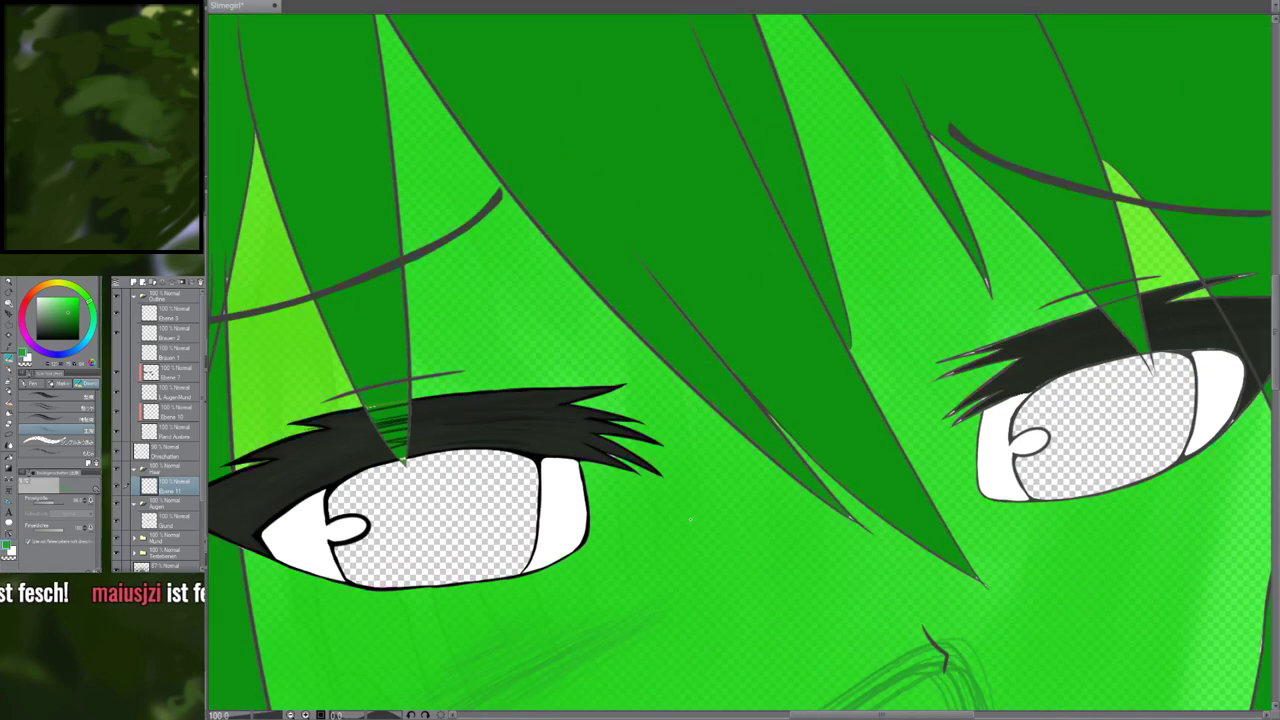
key(ctrl+z)
scroll(673, 478, down, 1)
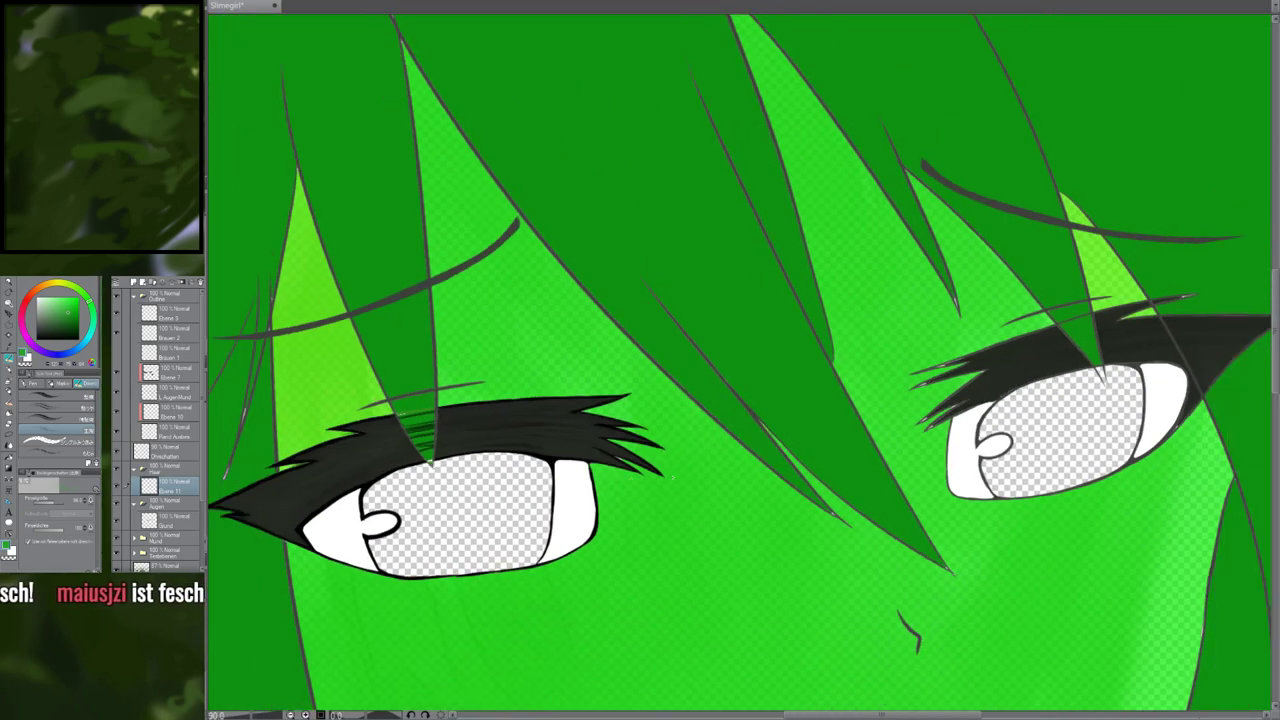
Select the Grund layer in the Augen group and toggle its visibility to check what it contains
scroll(640, 491, up, 1)
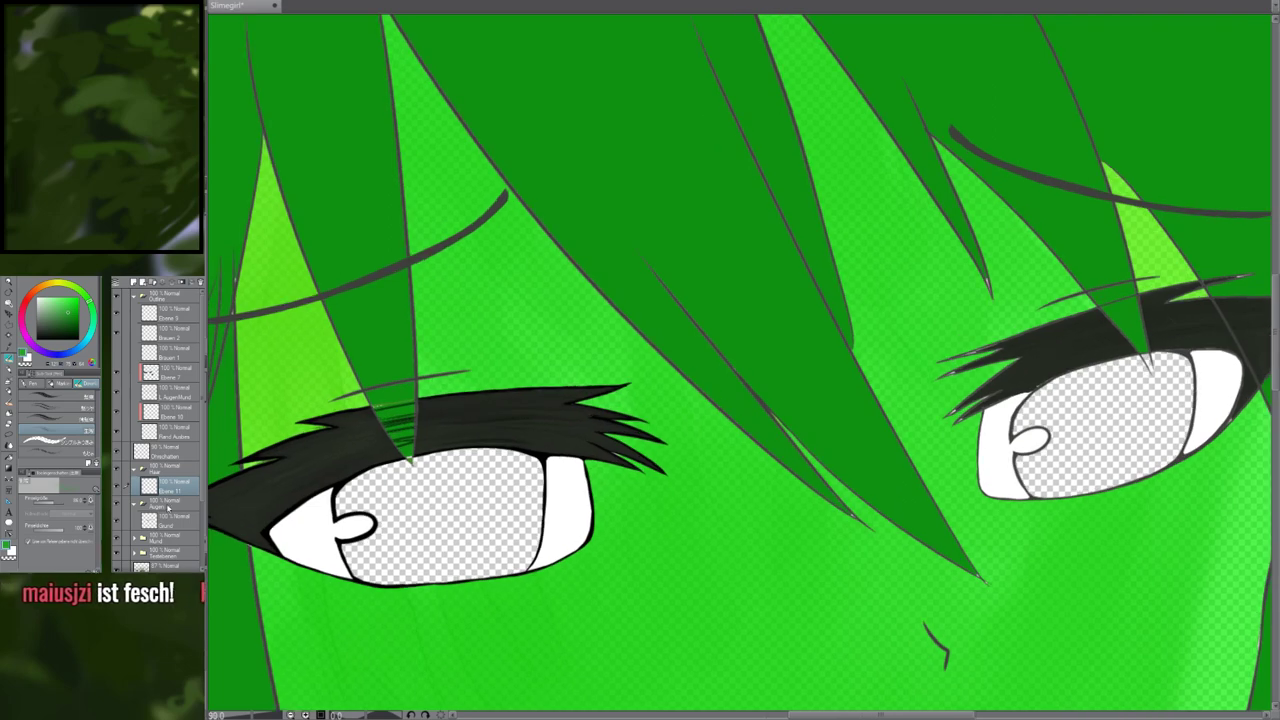
click(183, 523)
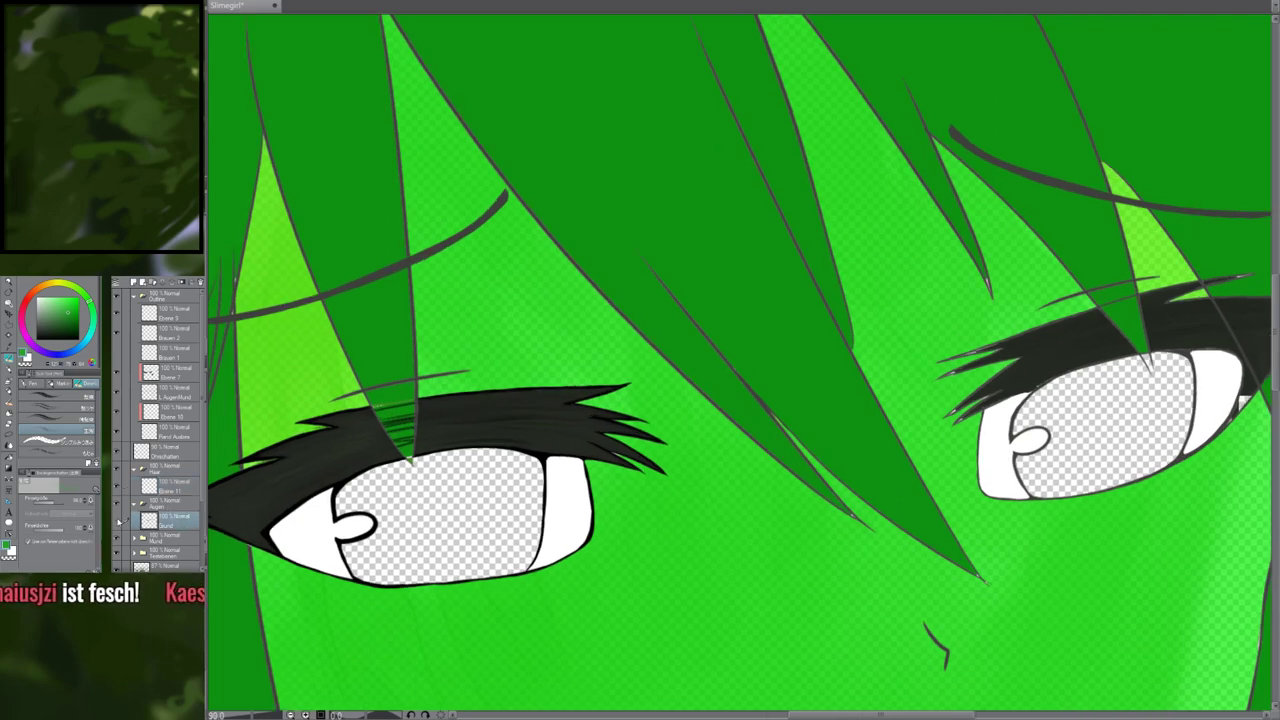
click(118, 521)
click(118, 521)
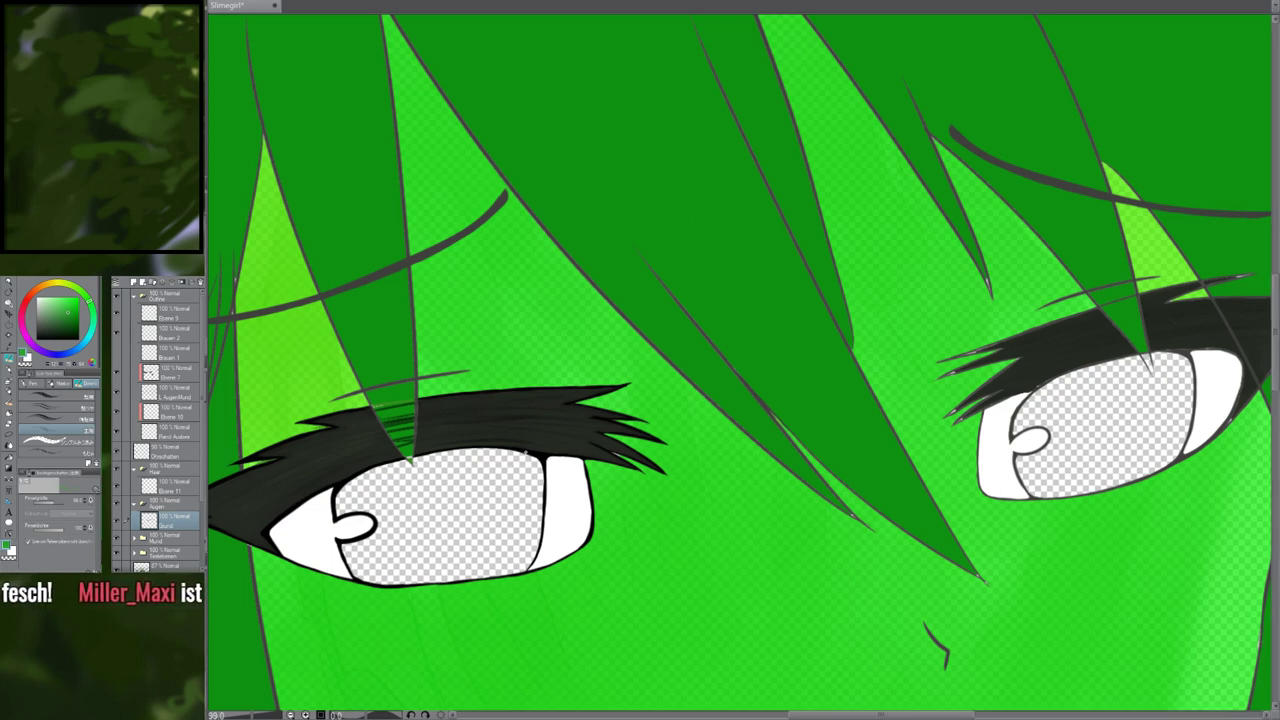
drag(455, 408, 626, 383)
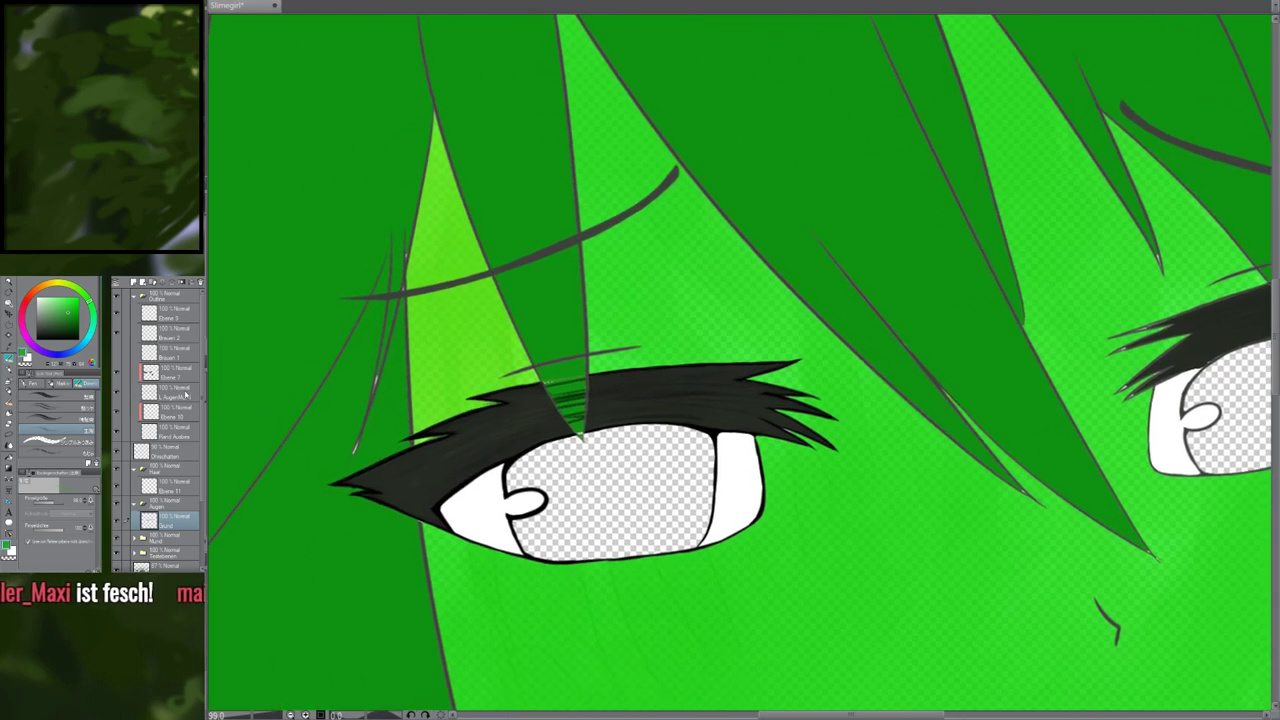
Auto-select both dark parts of the upper eyelash beside the hair strand on the eye and mouth outline layer
click(185, 395)
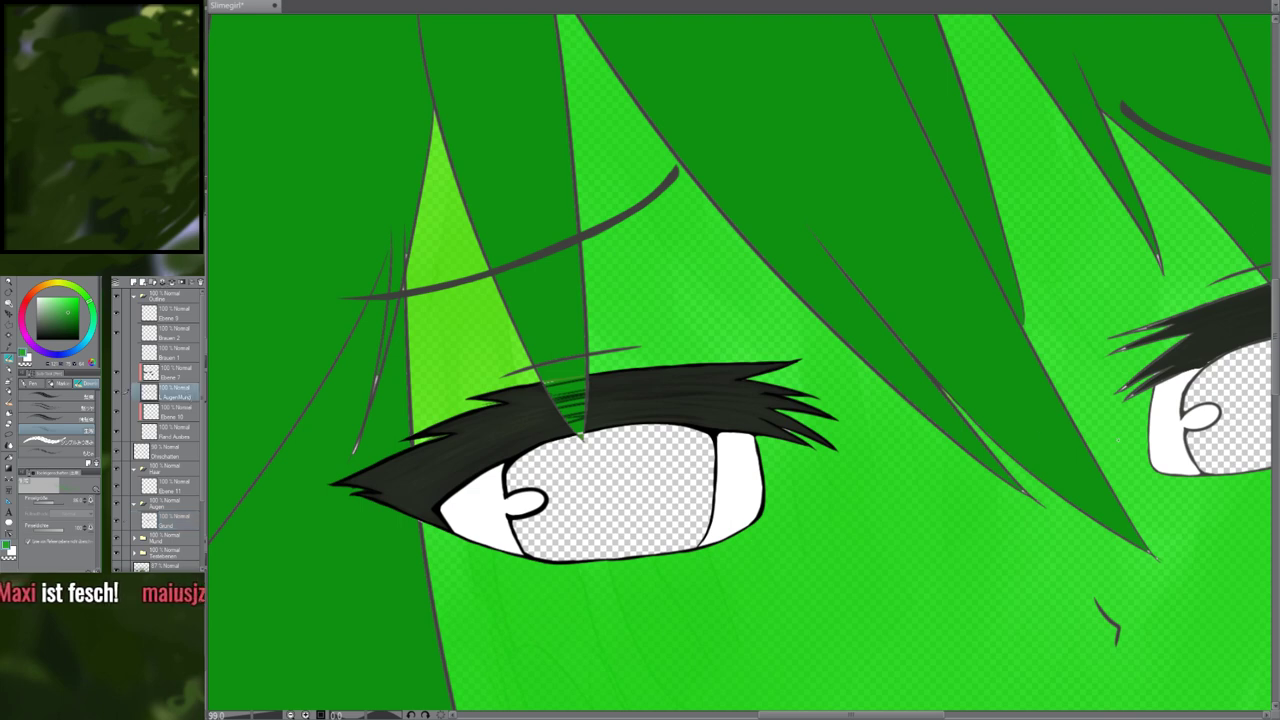
key(w)
click(655, 407)
shift+click(522, 416)
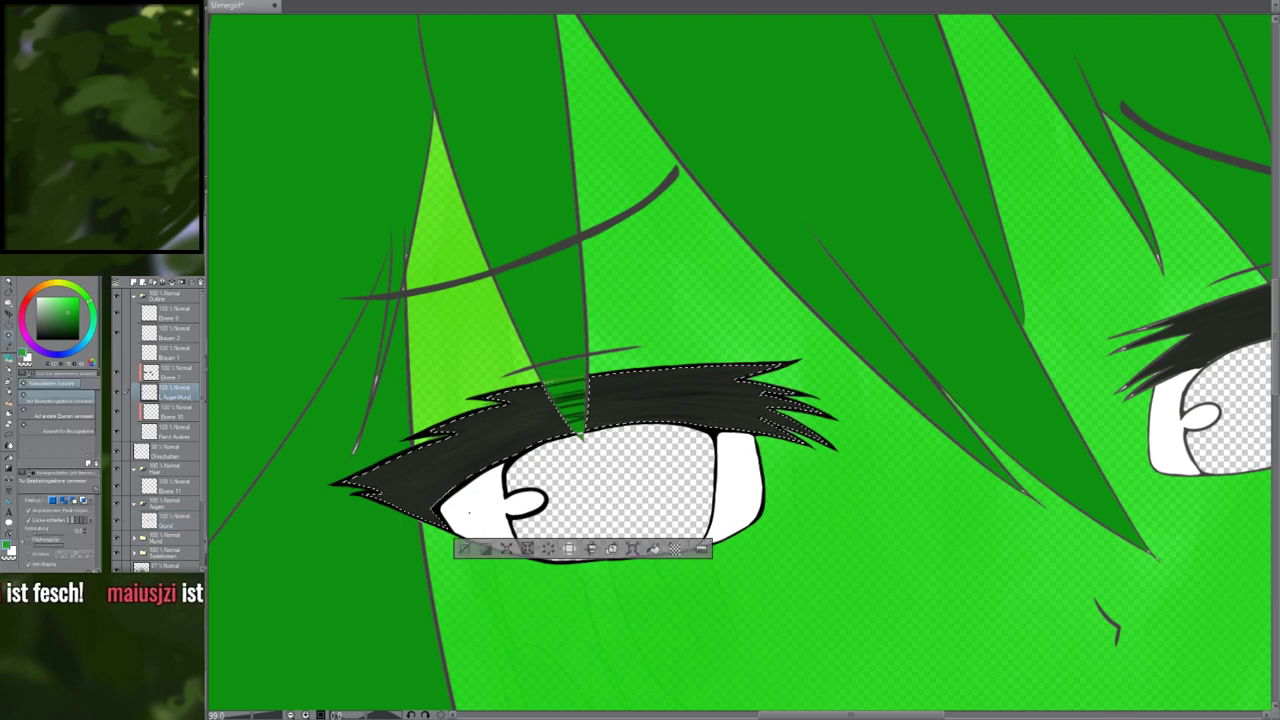
key(b)
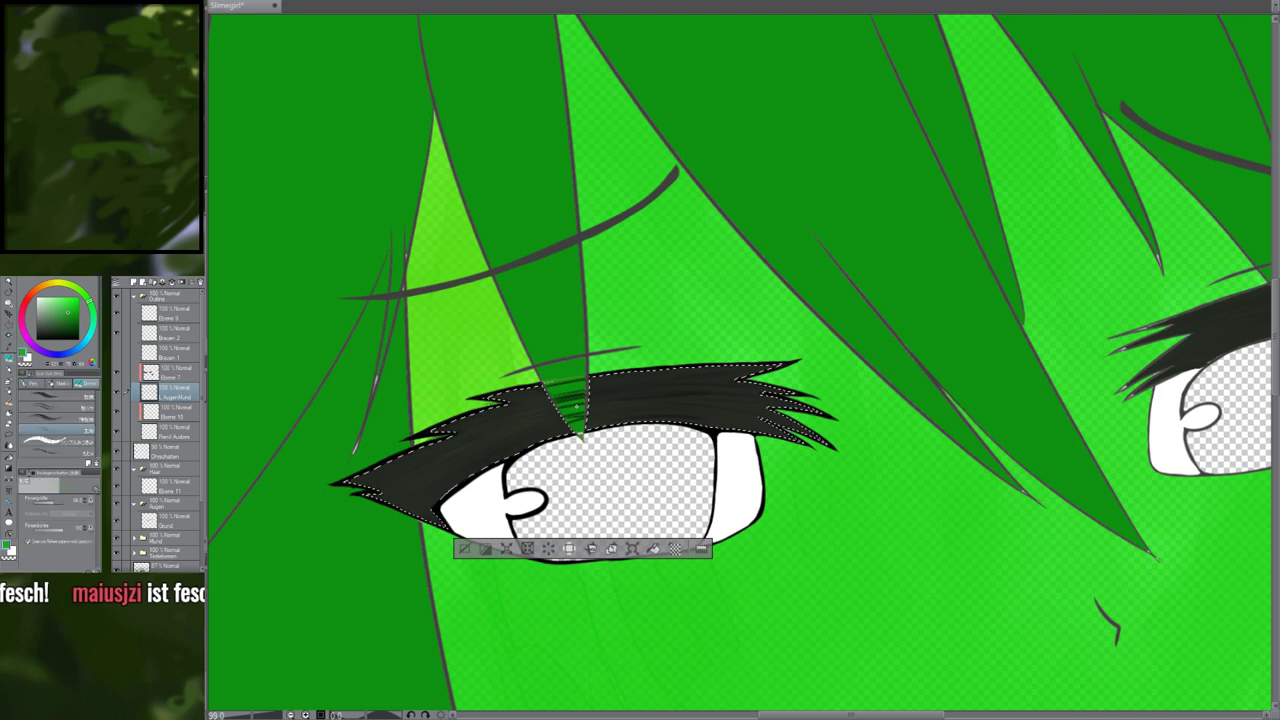
scroll(576, 406, up, 2)
scroll(569, 400, up, 2)
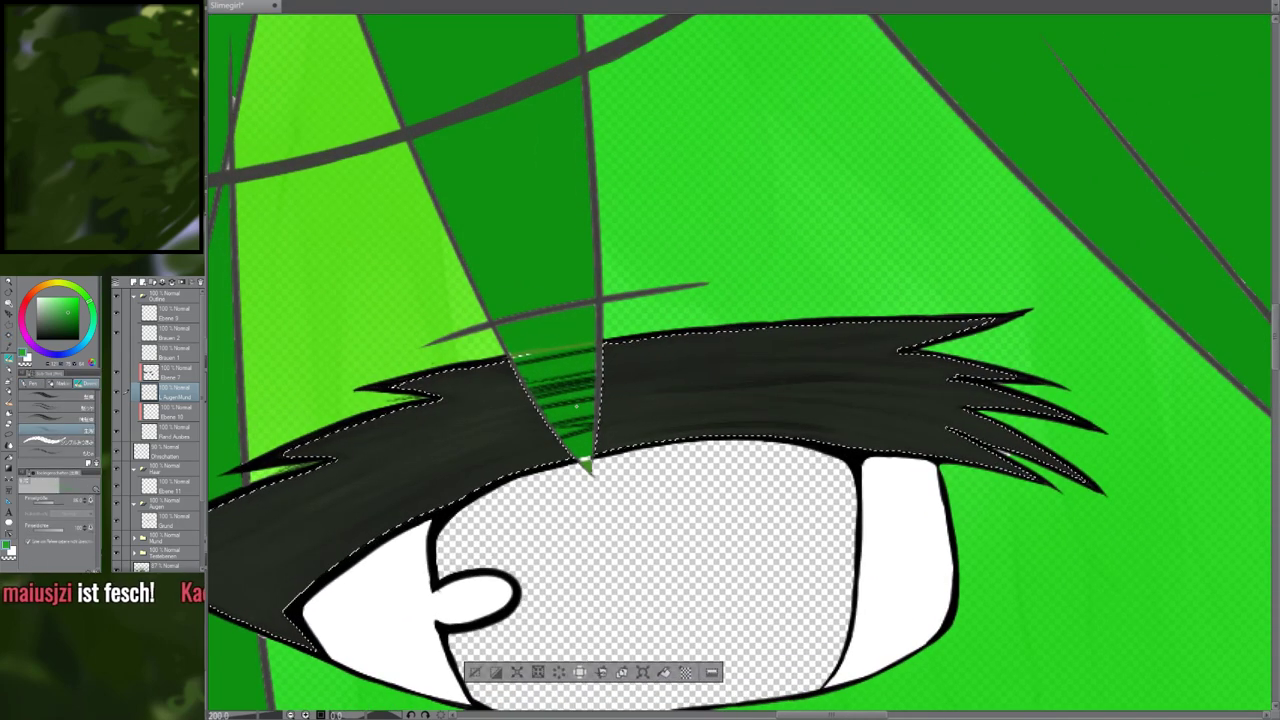
Add the hair strand gap between the two dark eyelash parts to the selection with the selection pen, undoing the last stroke
key(m)
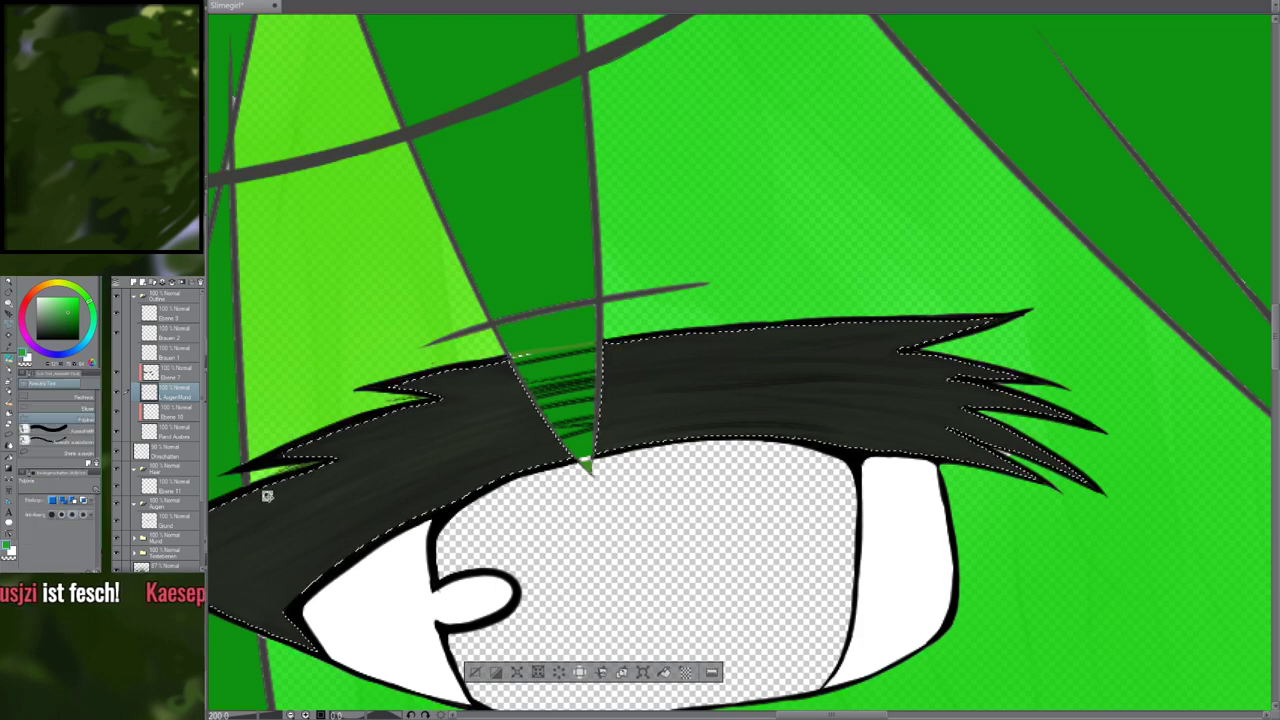
click(70, 441)
click(70, 431)
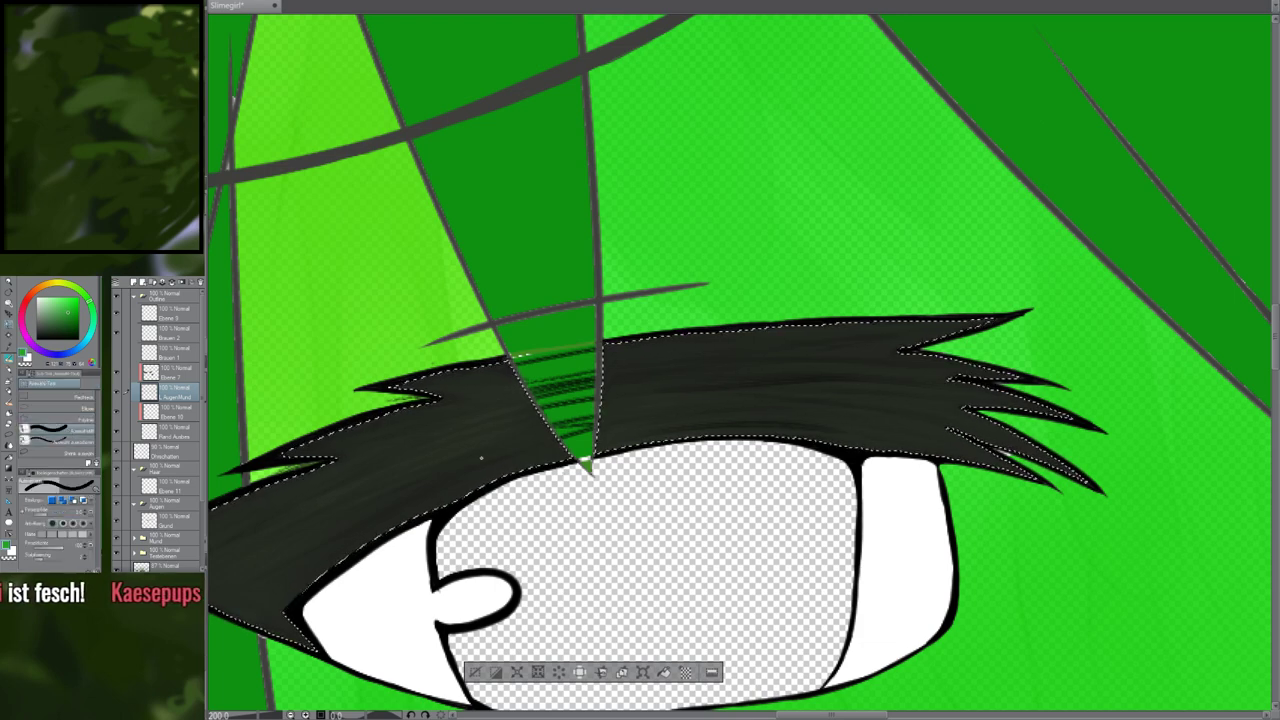
mouse_move(489, 411)
mouse_down()
mouse_move(586, 388)
mouse_move(604, 352)
mouse_move(494, 376)
mouse_up()
drag(600, 348, 632, 349)
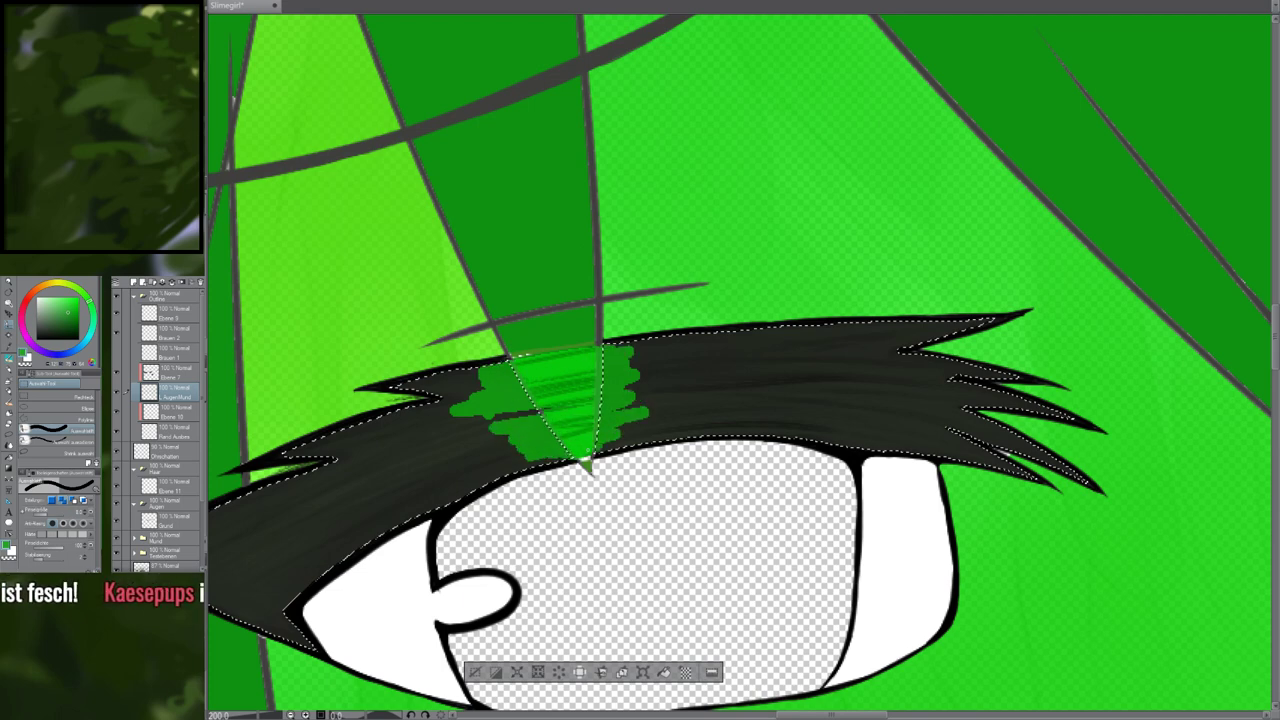
drag(601, 398, 508, 415)
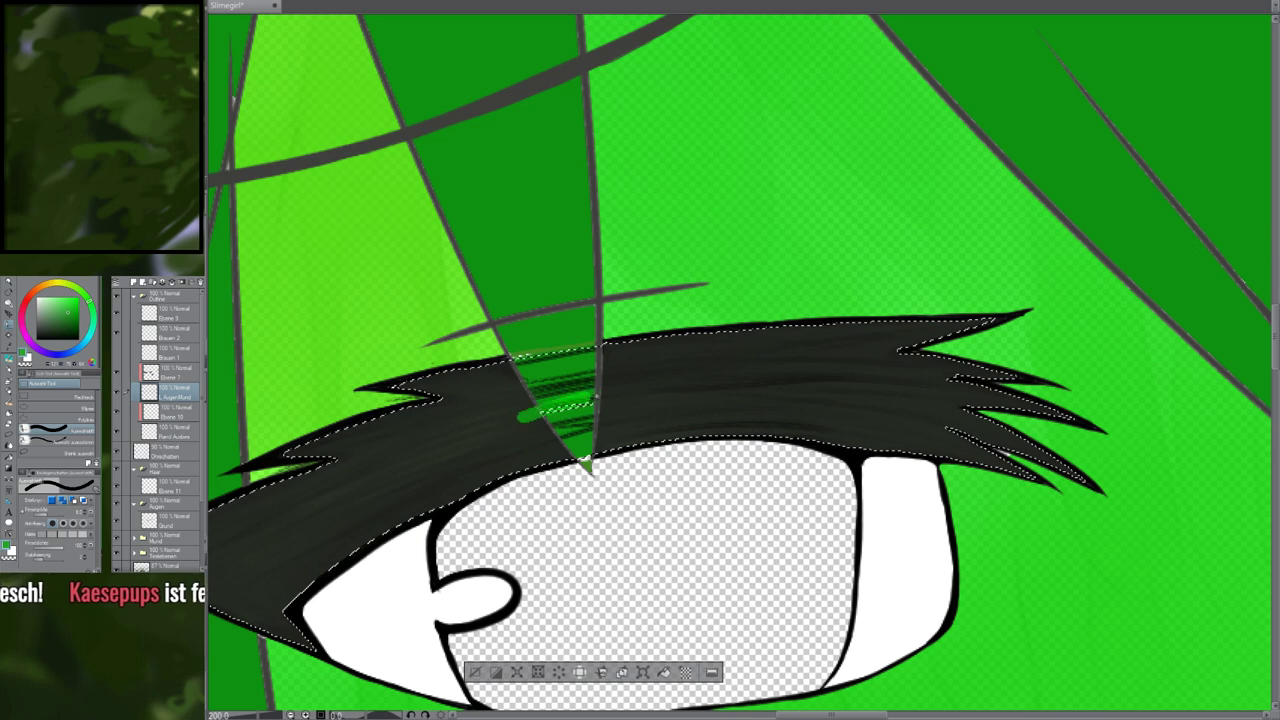
key(ctrl+z)
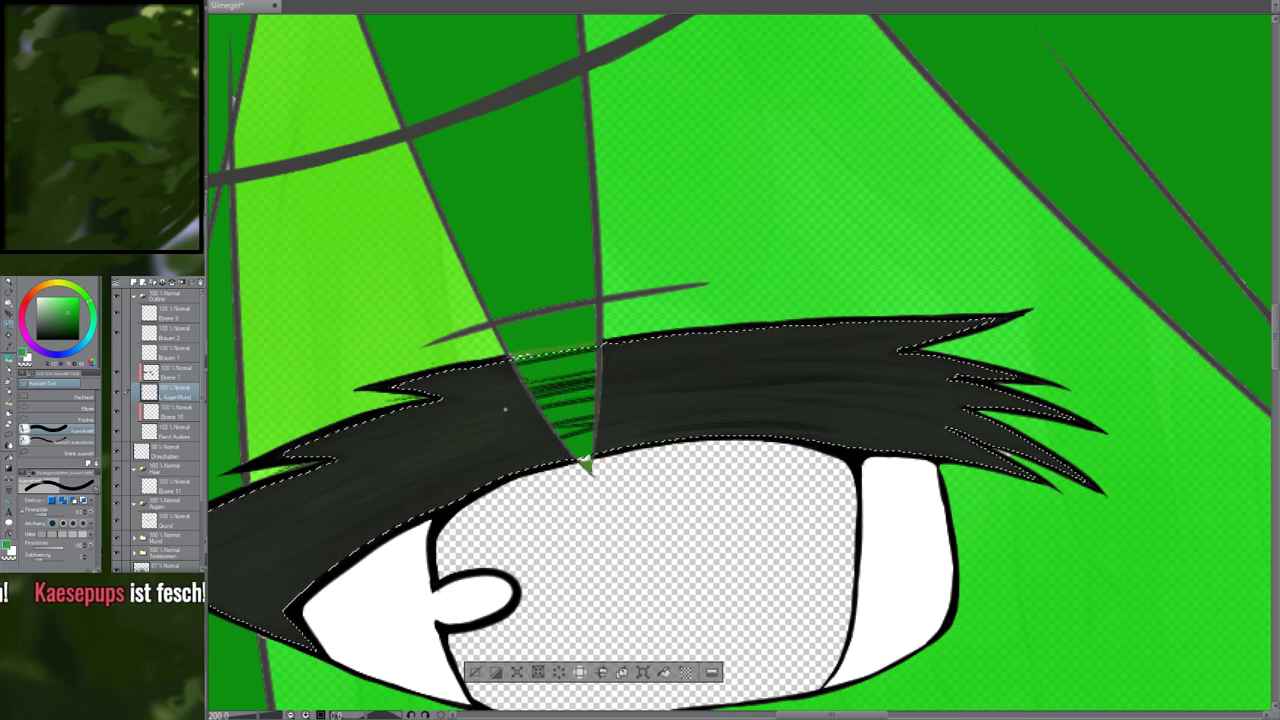
Pick a near-black colour, add a new layer above Grund in the Augen group and brush fine strokes along the upper eyelash
key(p)
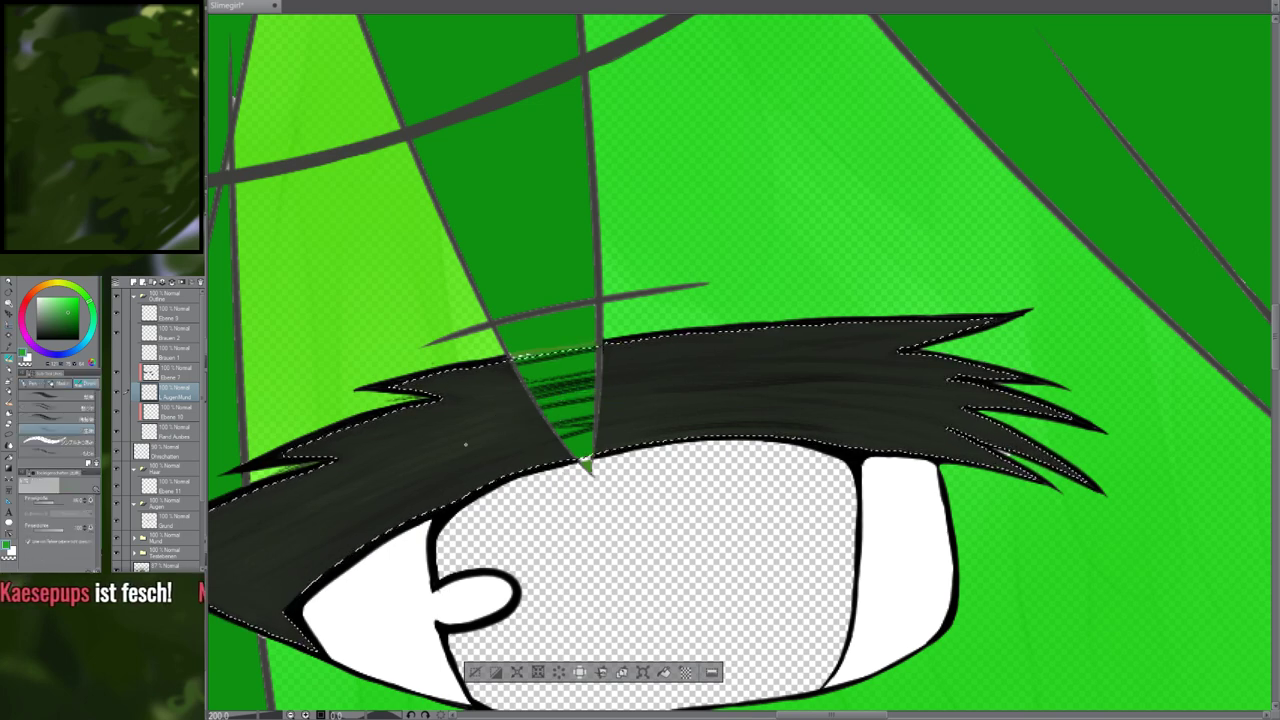
scroll(444, 445, down, 3)
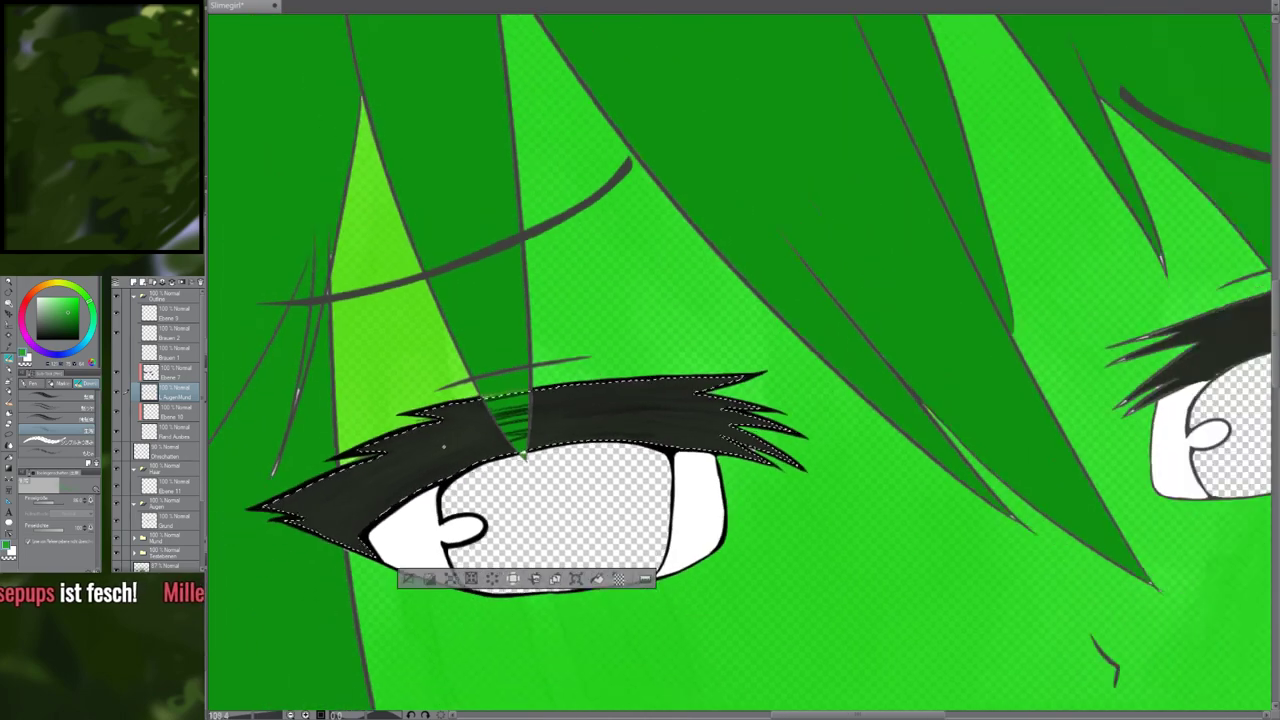
scroll(444, 446, down, 1)
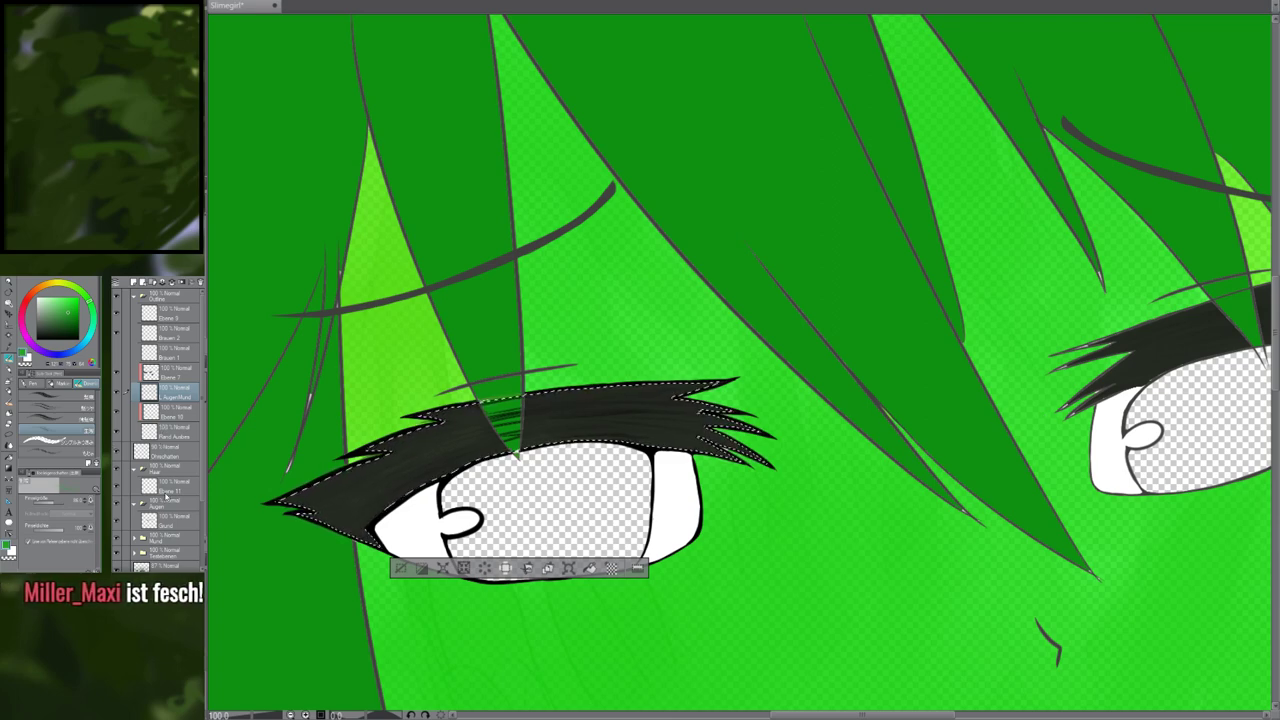
click(163, 526)
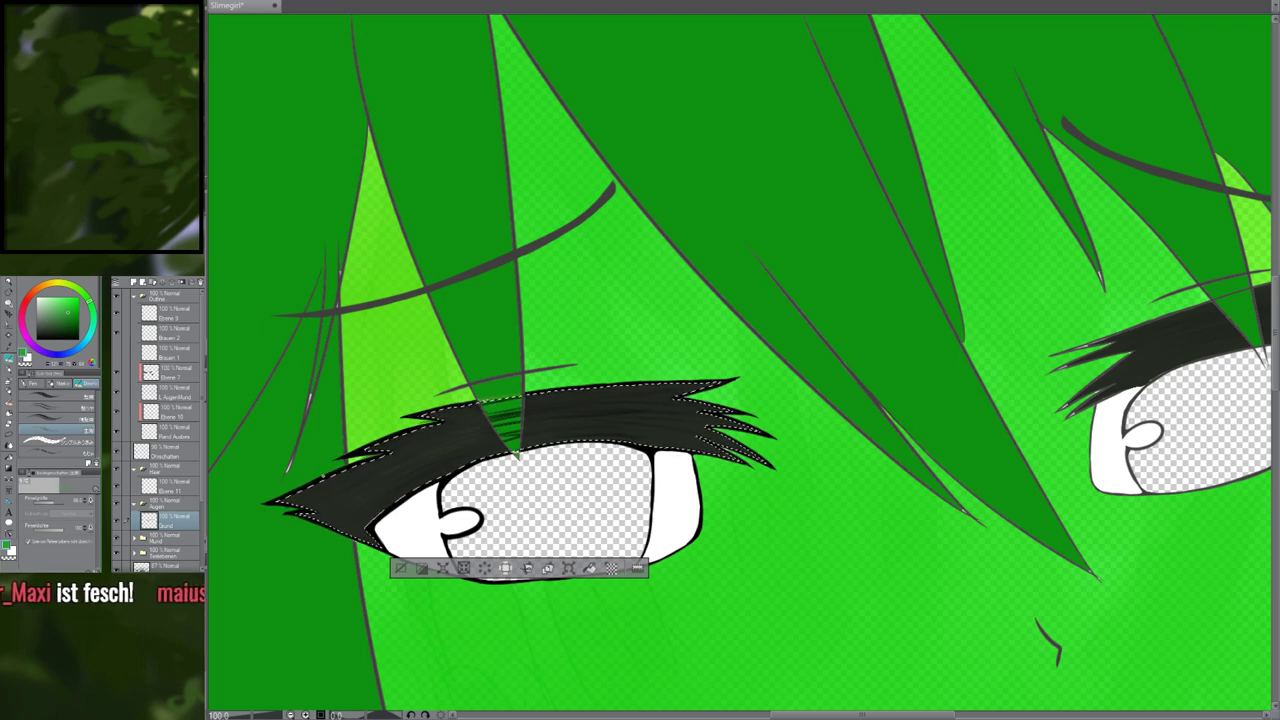
scroll(325, 478, up, 4)
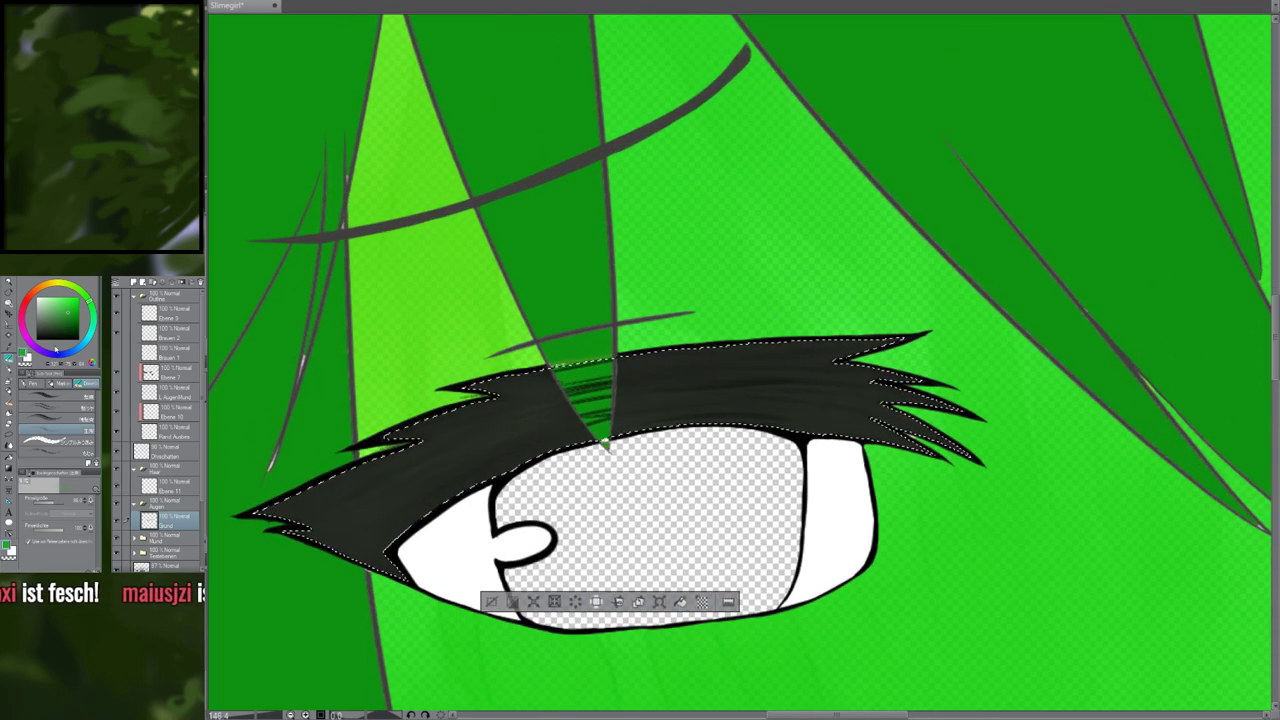
click(42, 330)
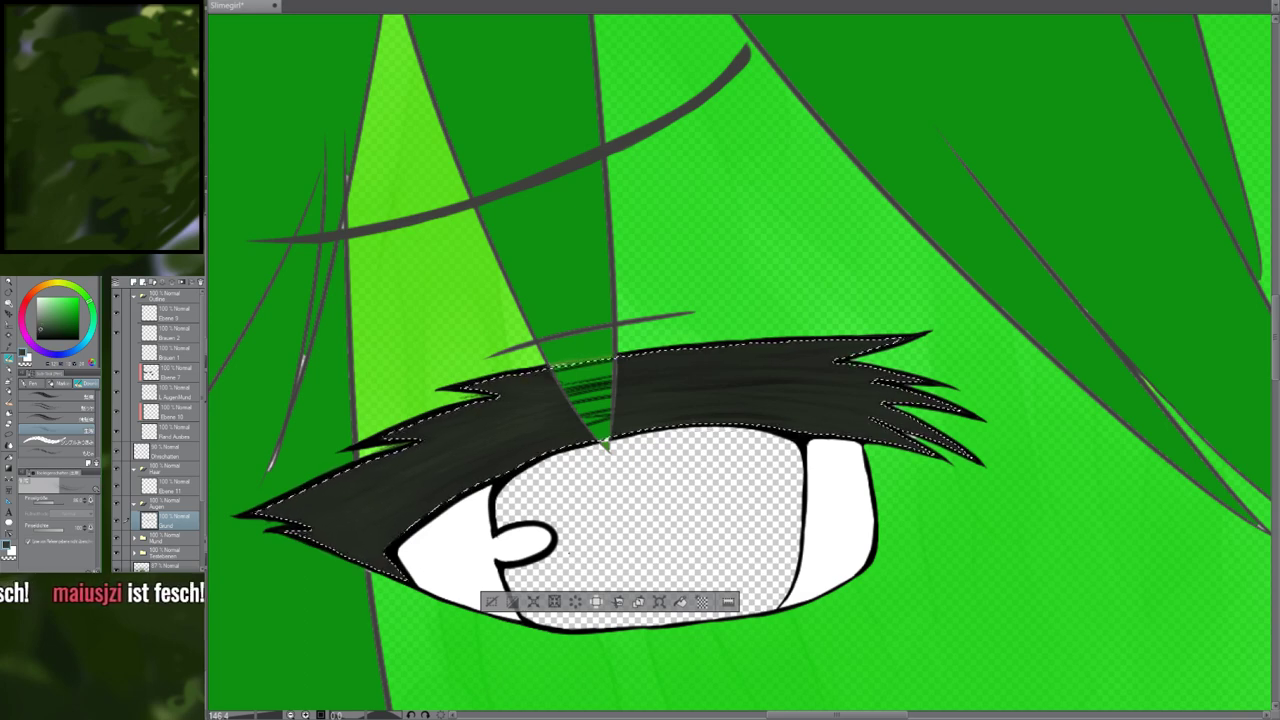
drag(350, 500, 374, 437)
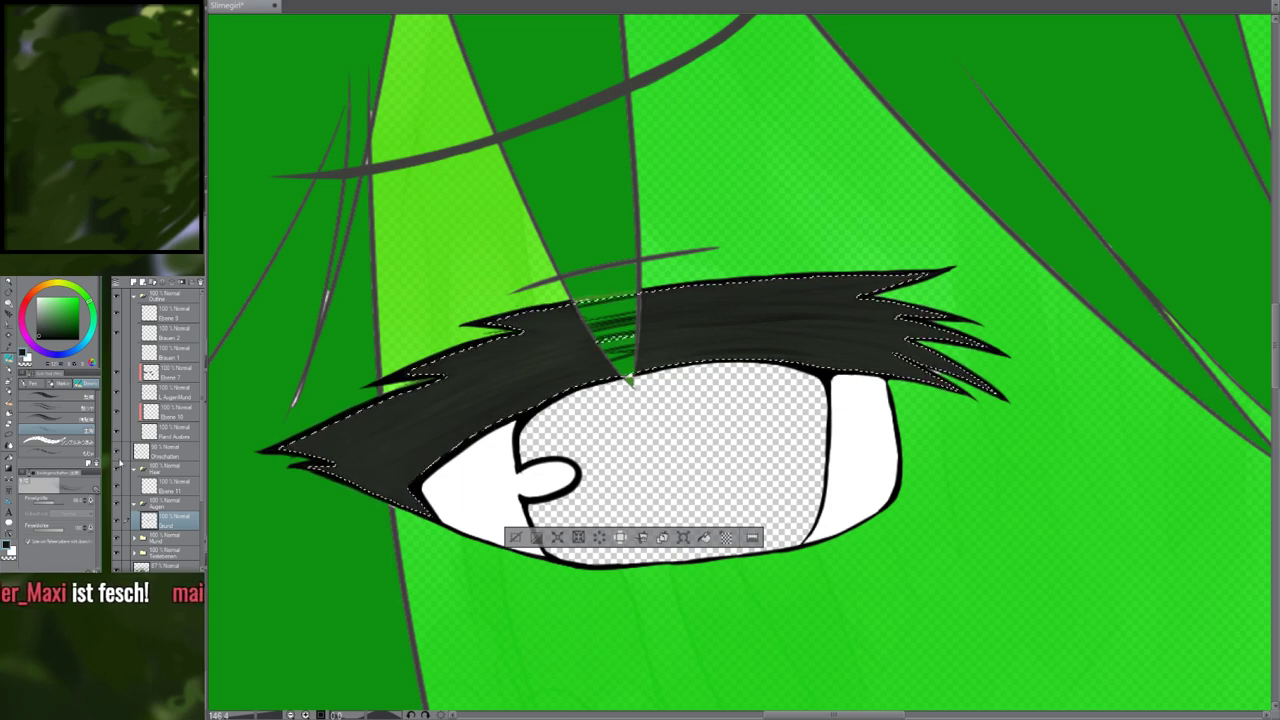
click(133, 283)
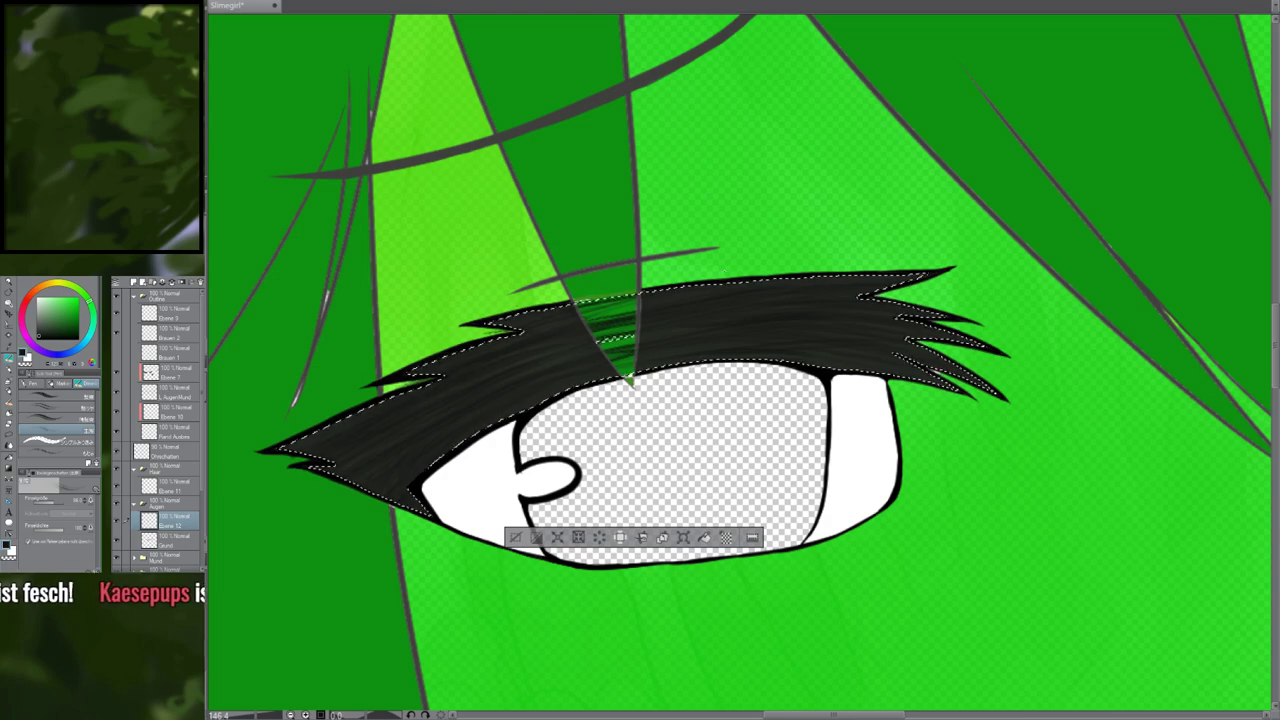
Examine the brushed eyelash close up and against the whole face
scroll(749, 304, down, 2)
scroll(749, 304, down, 5)
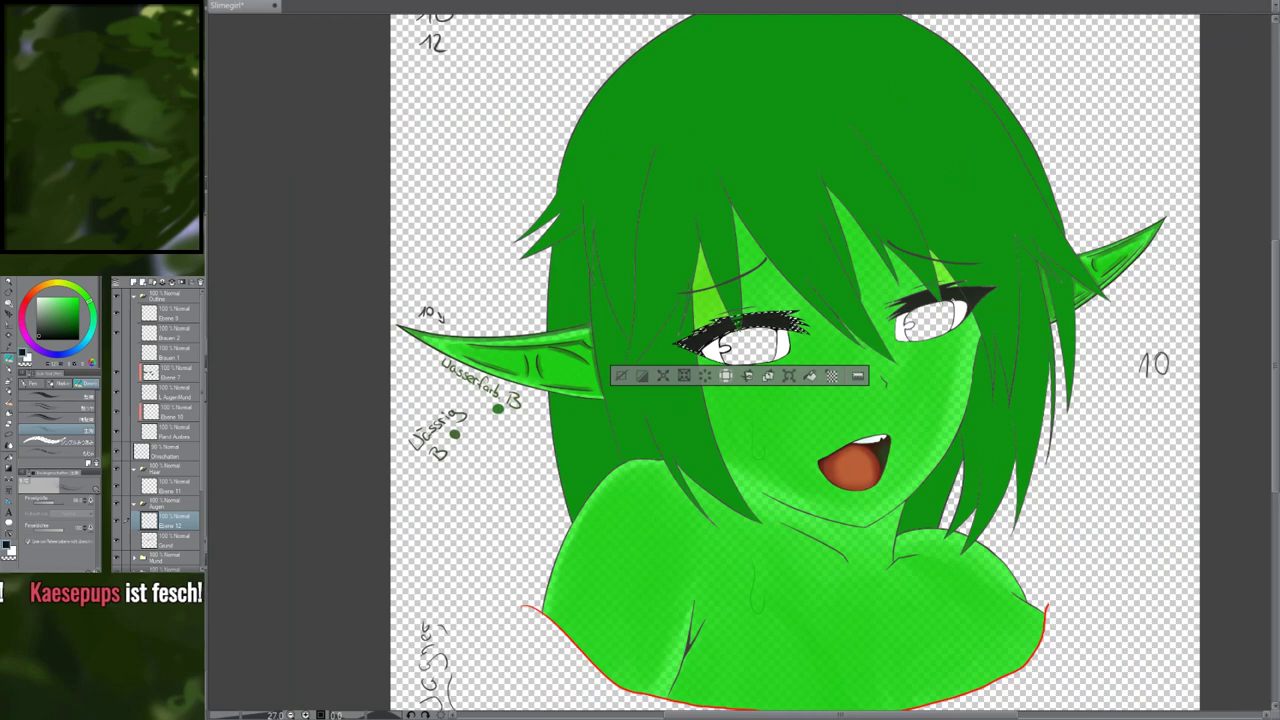
scroll(990, 295, up, 3)
scroll(415, 370, up, 1)
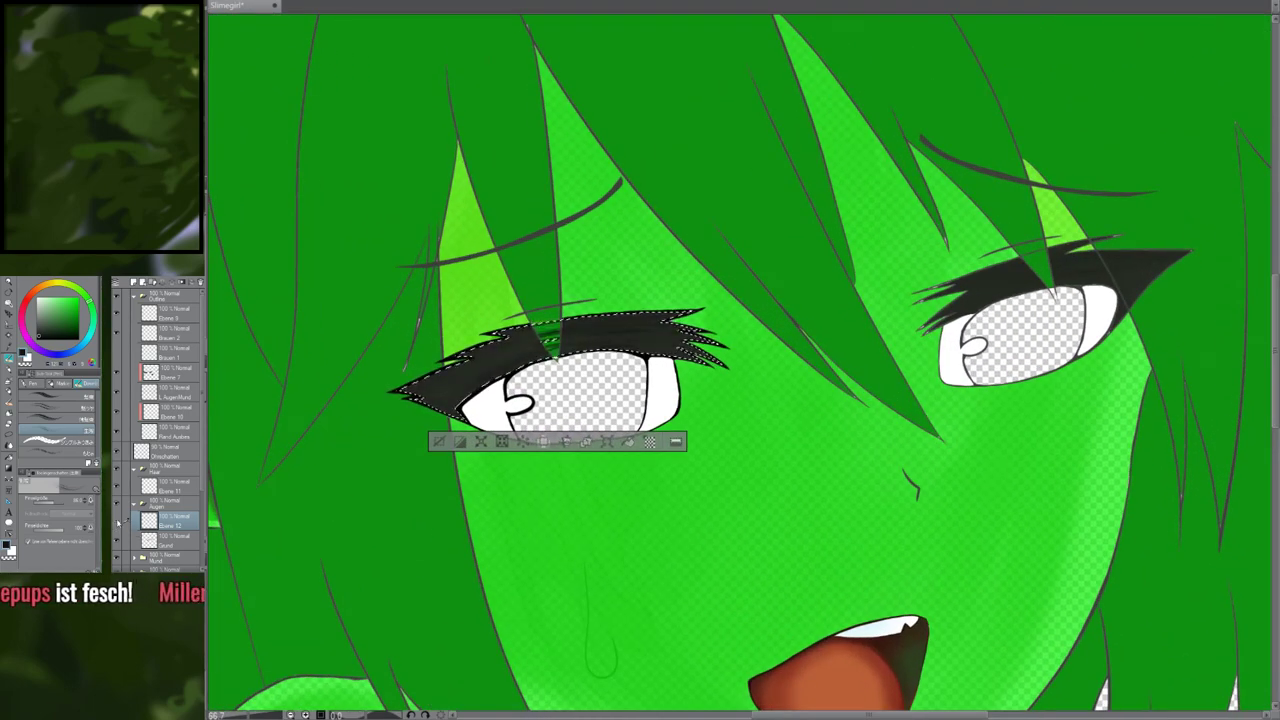
scroll(380, 370, up, 3)
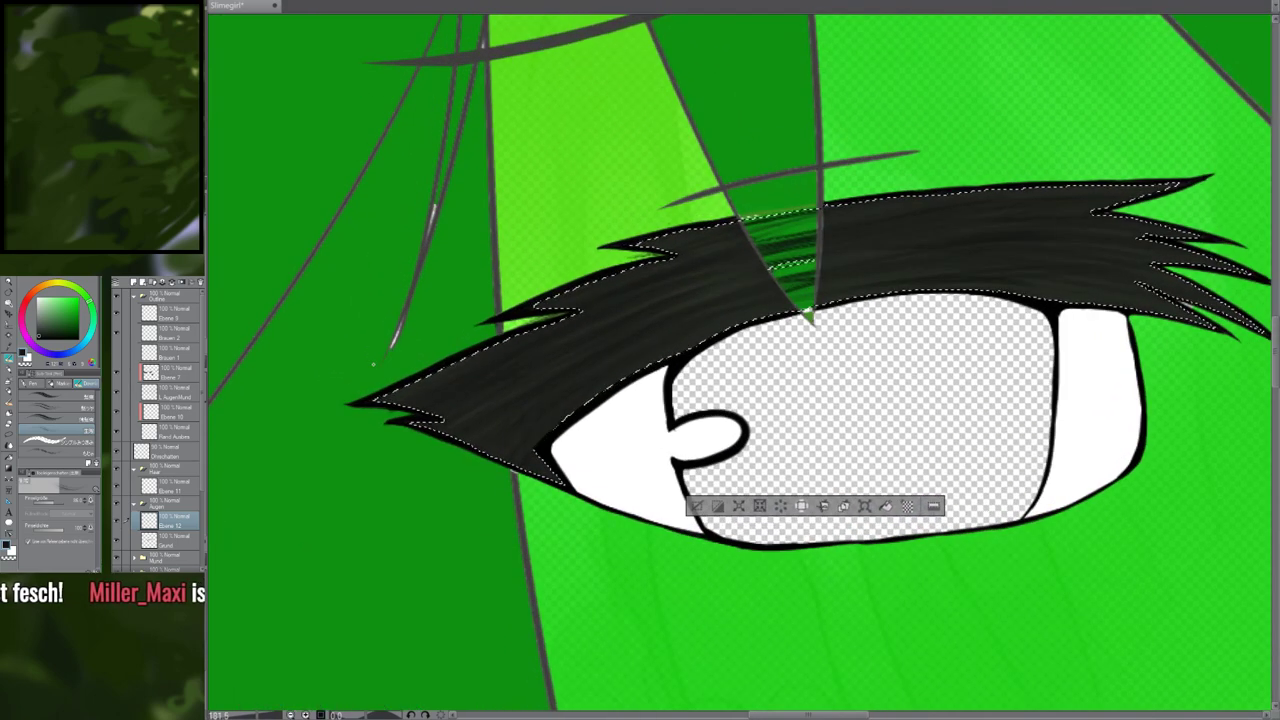
key(b)
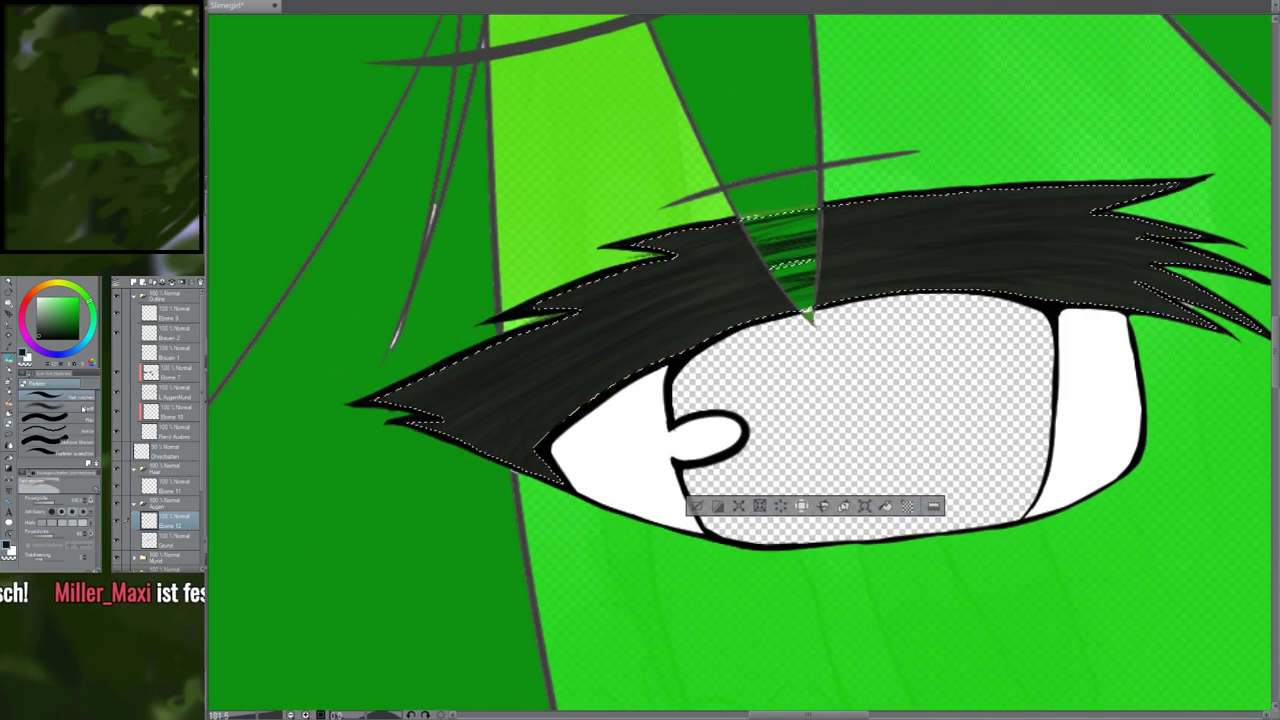
click(60, 408)
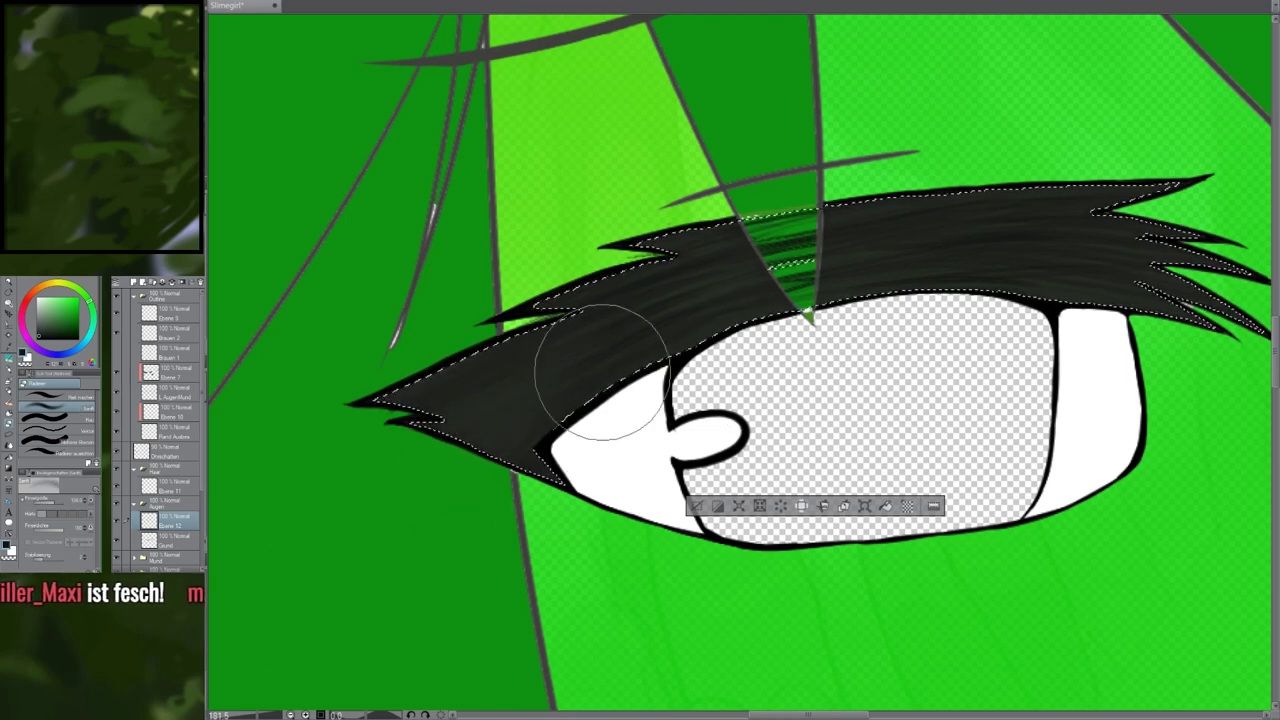
key(p)
scroll(453, 314, down, 6)
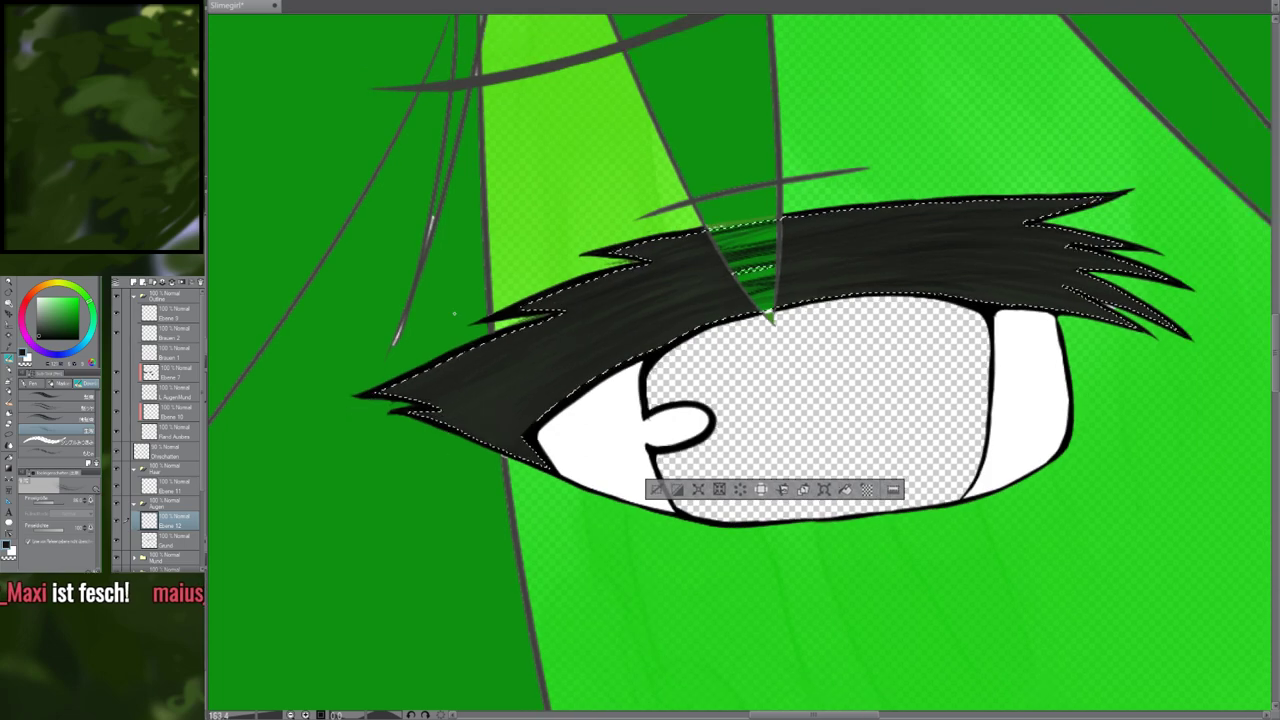
scroll(505, 305, down, 5)
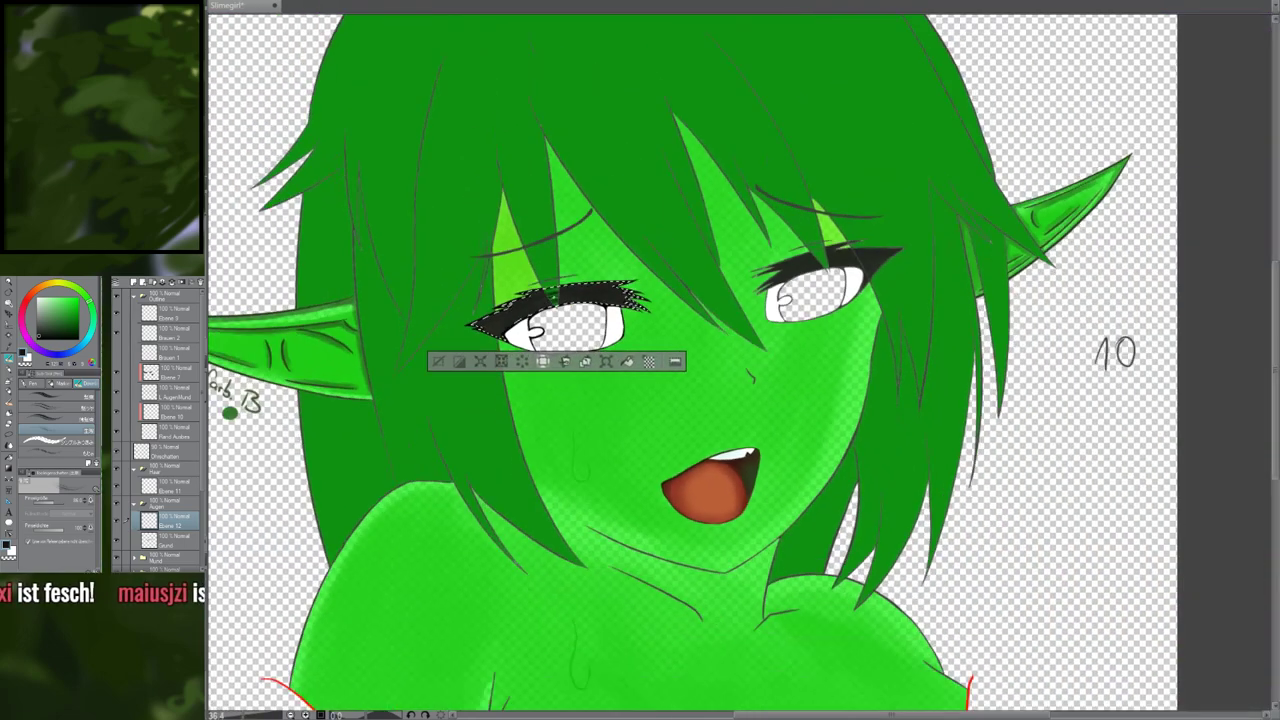
Auto-select the dark parts of the other eye's upper eyelash on the eye and mouth outline layer
scroll(782, 301, up, 2)
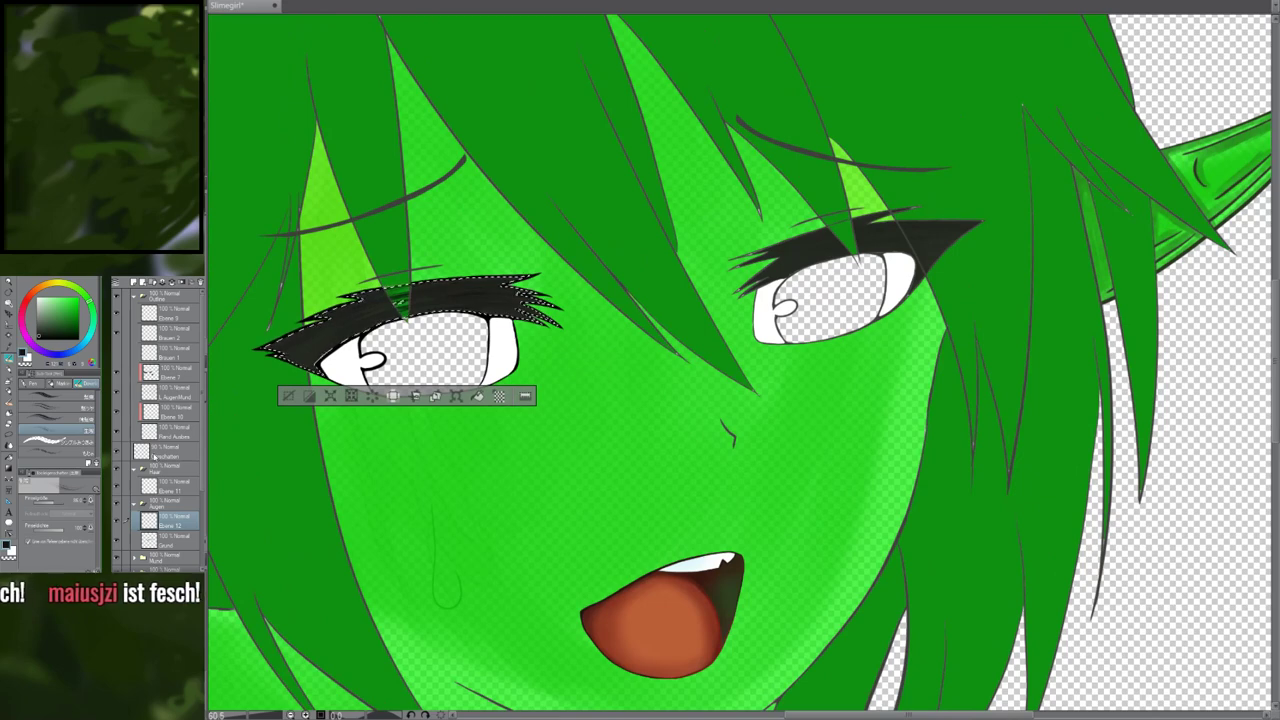
scroll(782, 301, up, 1)
scroll(742, 256, up, 1)
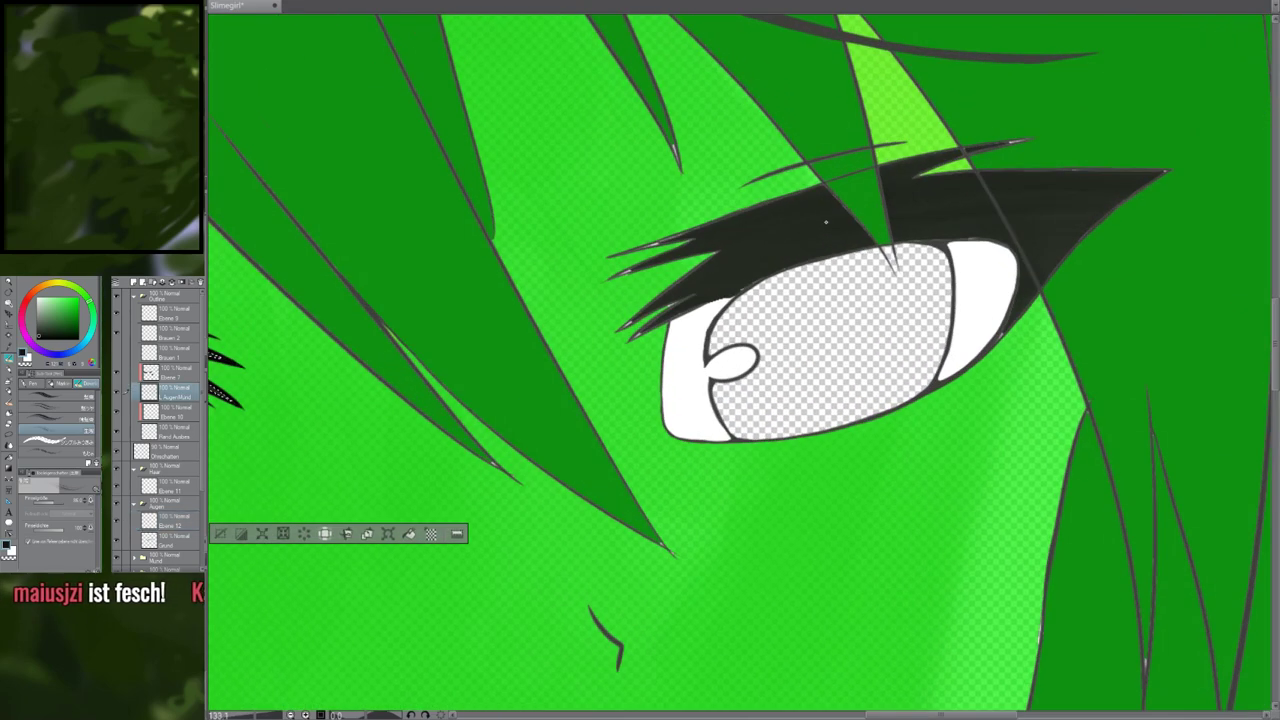
scroll(813, 289, up, 1)
drag(814, 289, 775, 329)
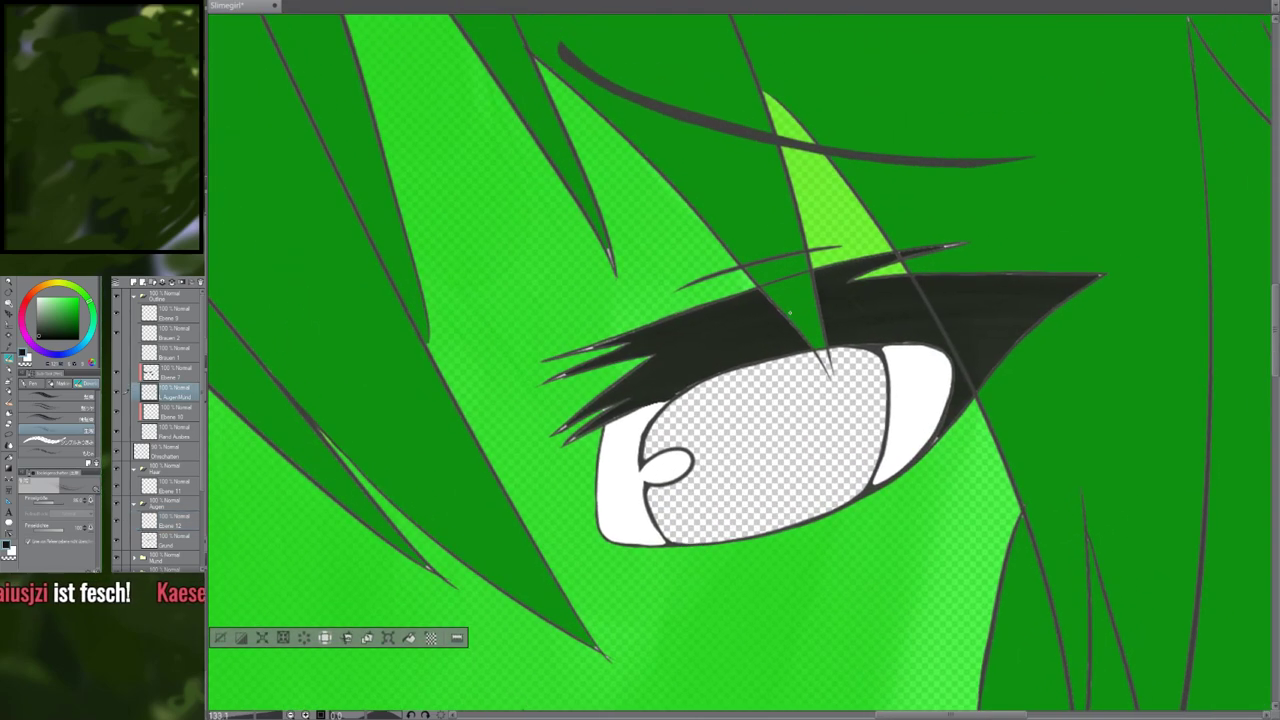
key(w)
click(727, 328)
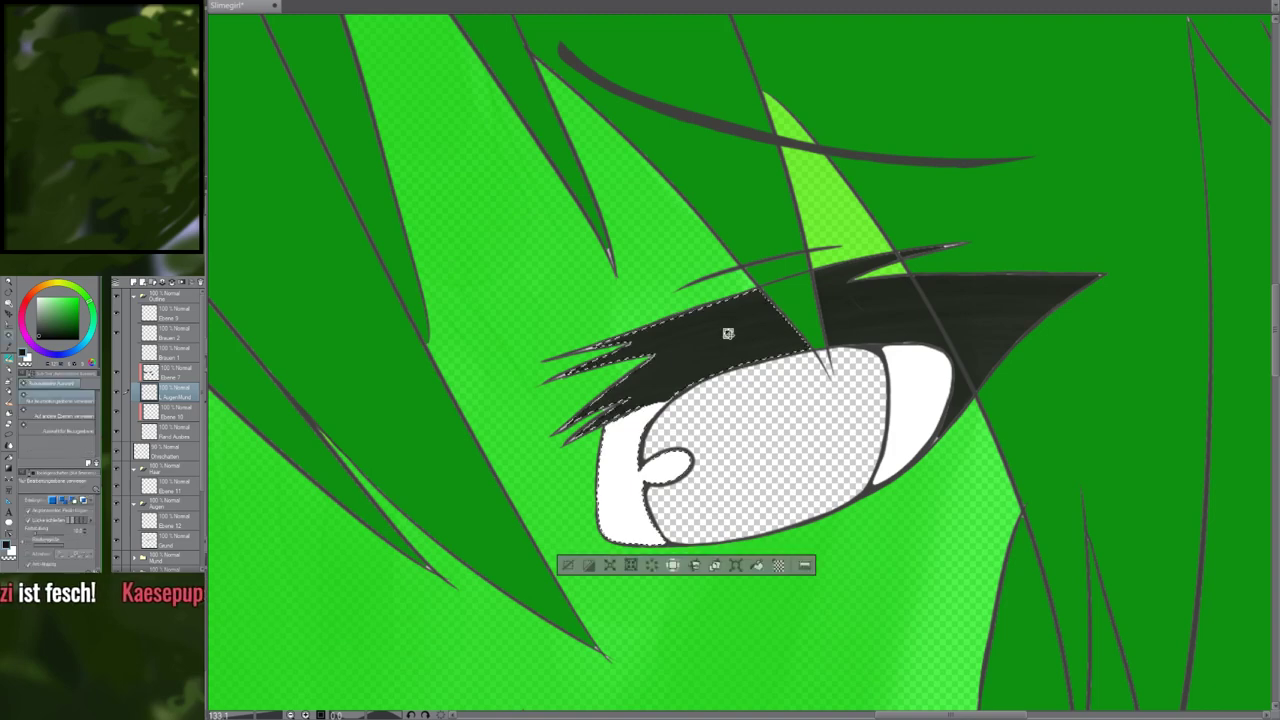
shift+click(870, 312)
shift+click(1020, 320)
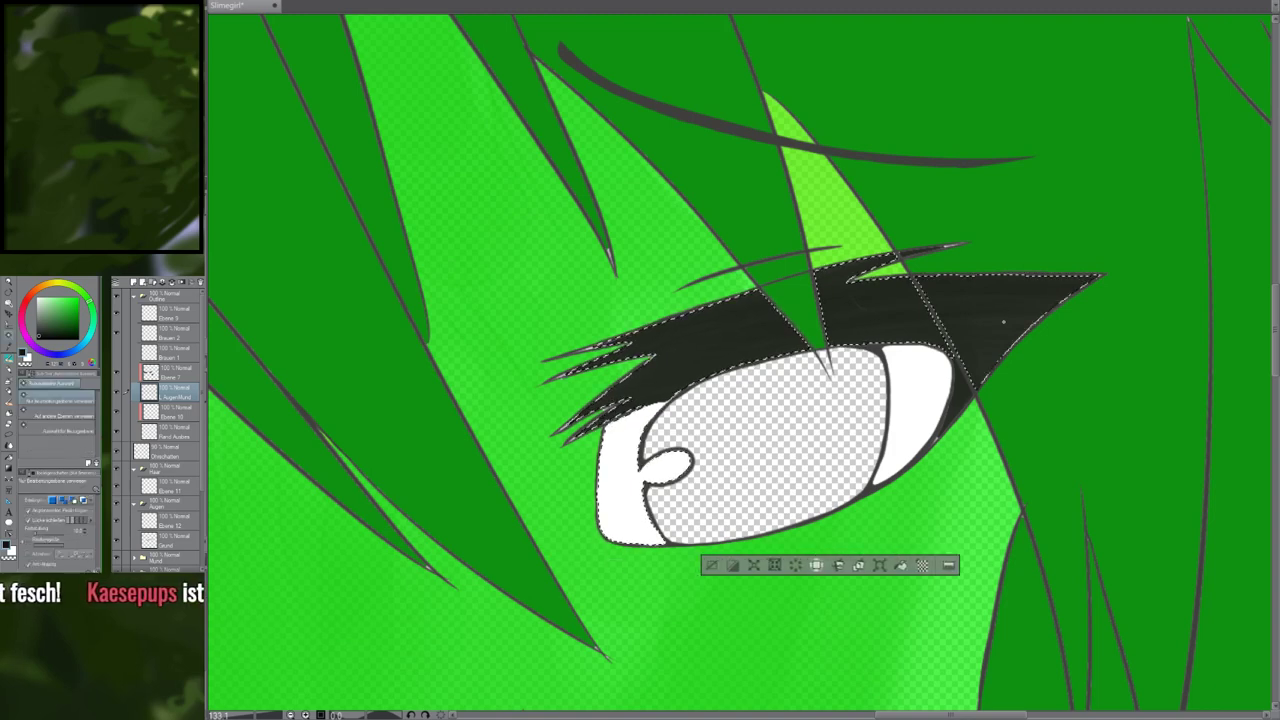
Extend the eyelash selection to the thin lash tip beyond the hair line and across the strip under that hair line
key(p)
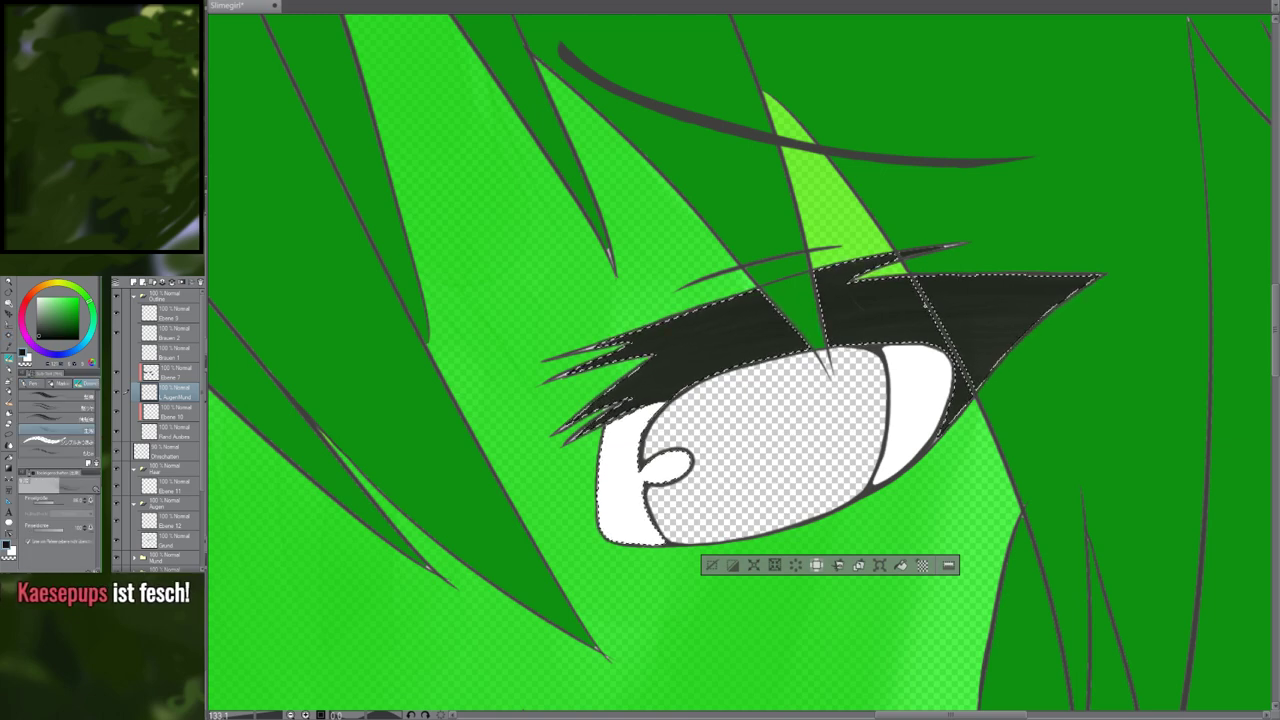
scroll(924, 307, down, 9)
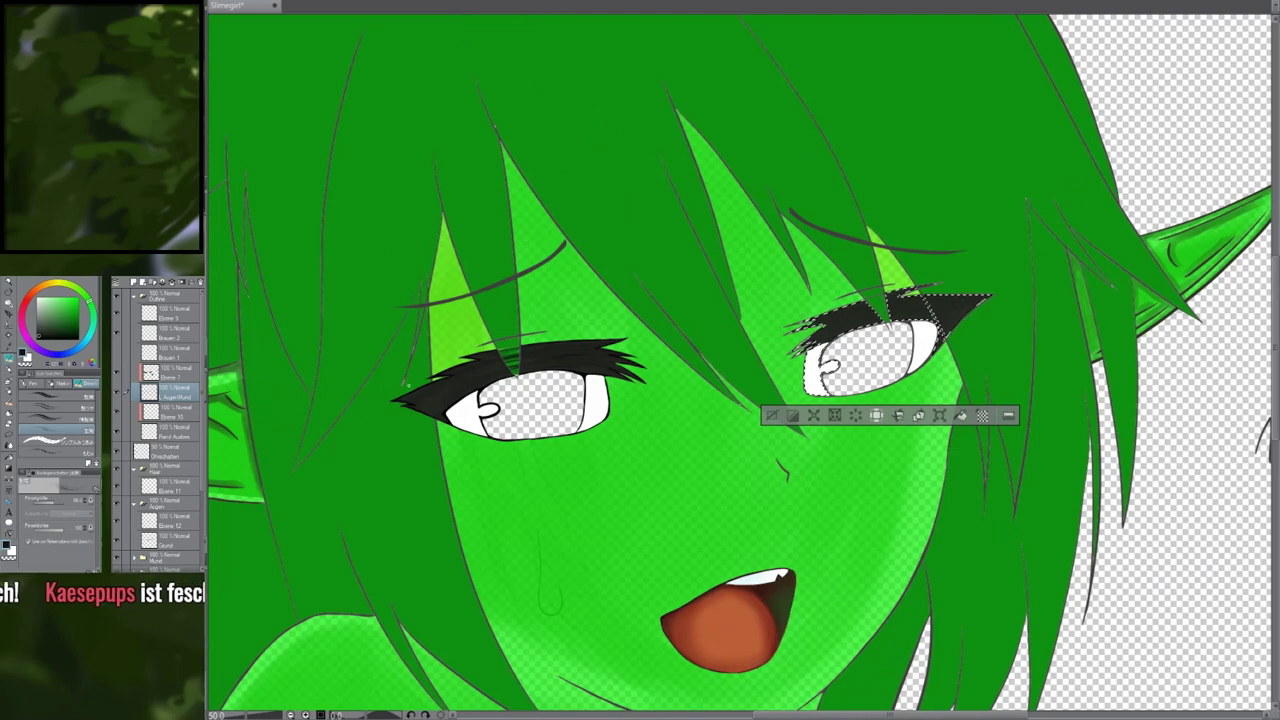
scroll(416, 402, up, 1)
scroll(1108, 265, up, 6)
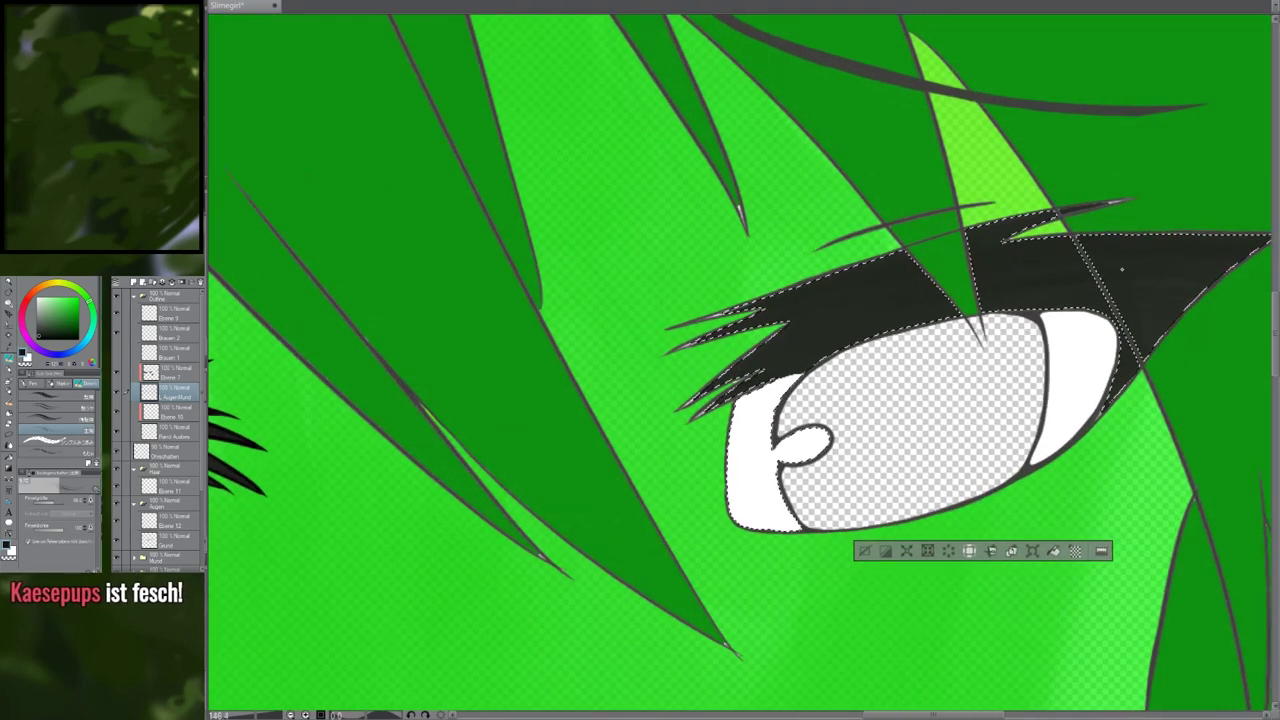
scroll(1108, 262, up, 1)
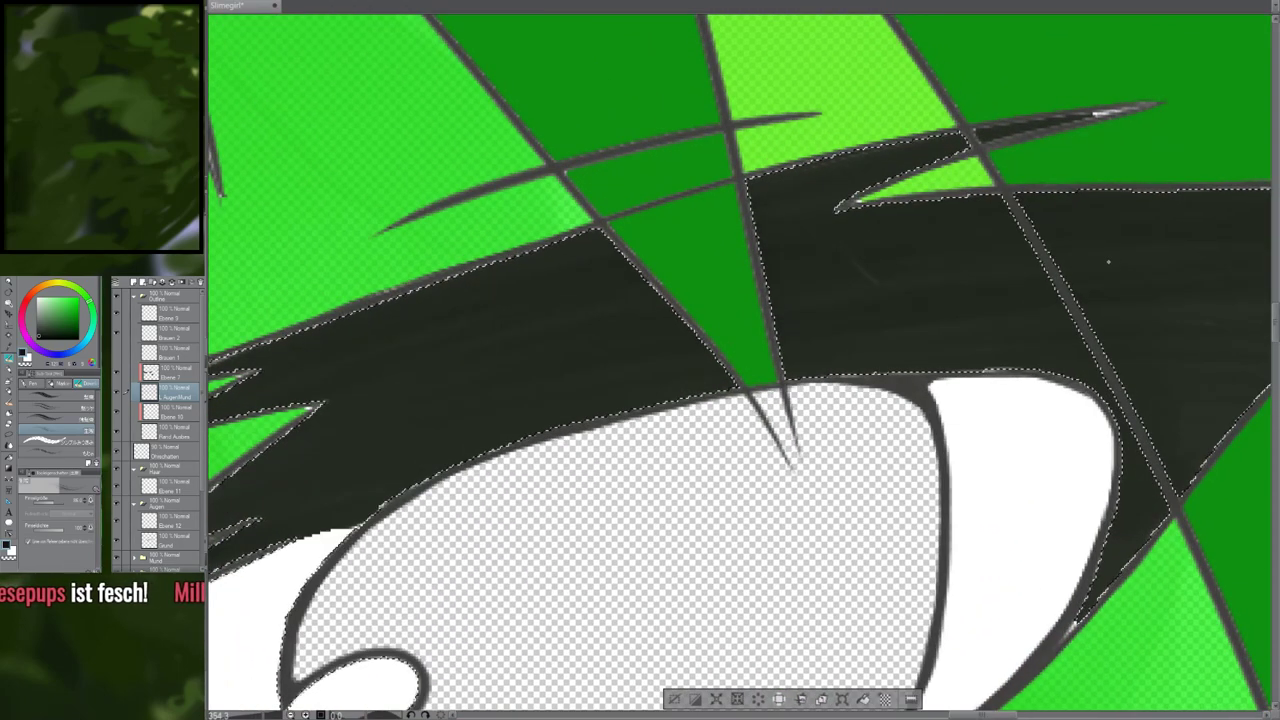
drag(1108, 262, 947, 310)
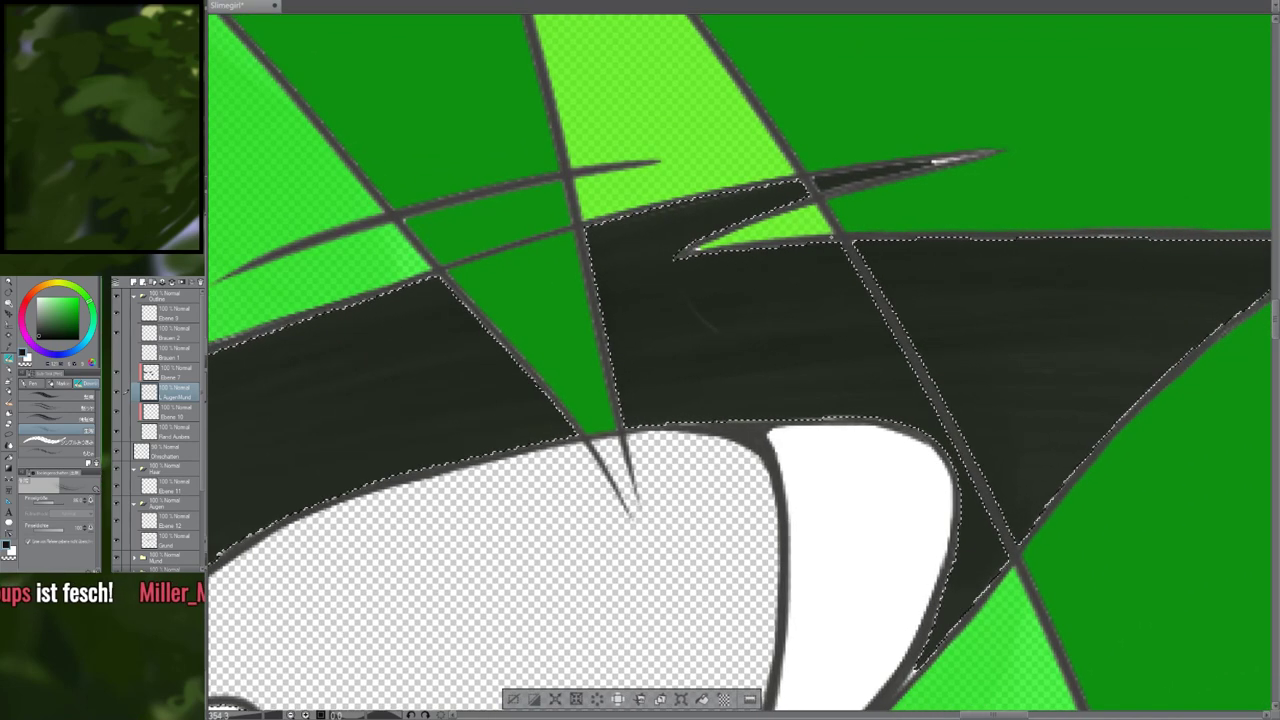
key(w)
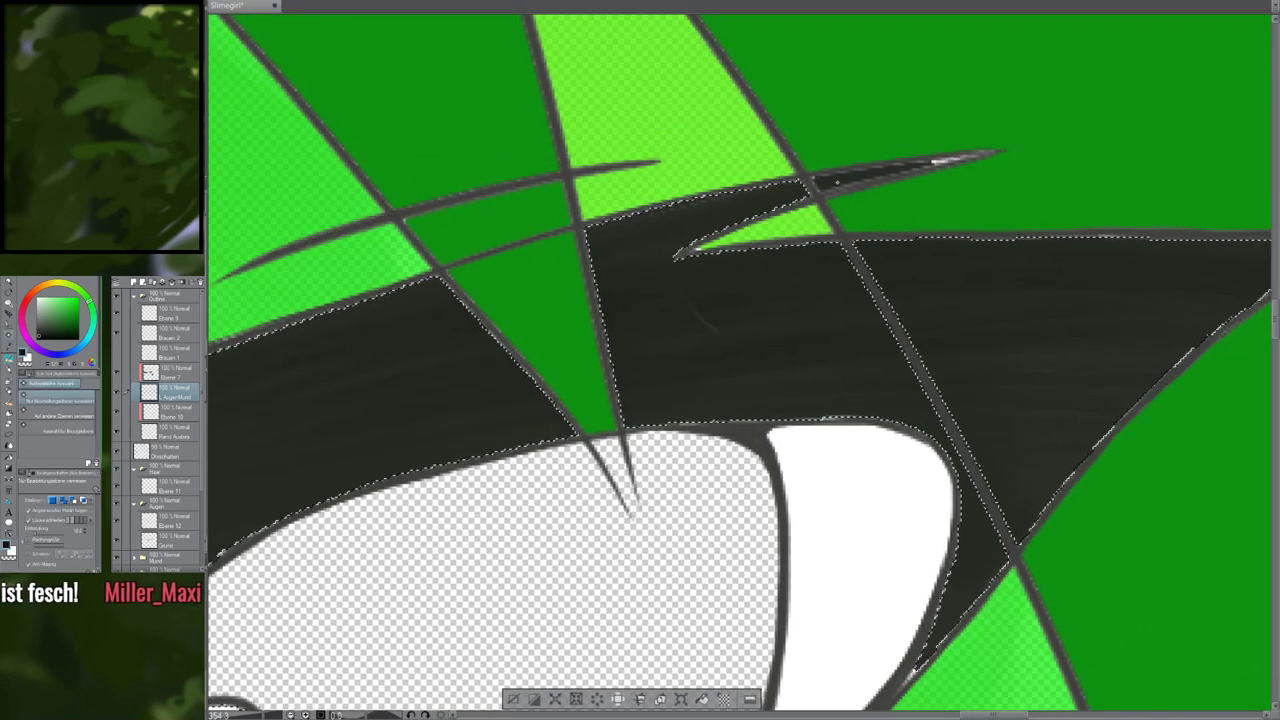
key(p)
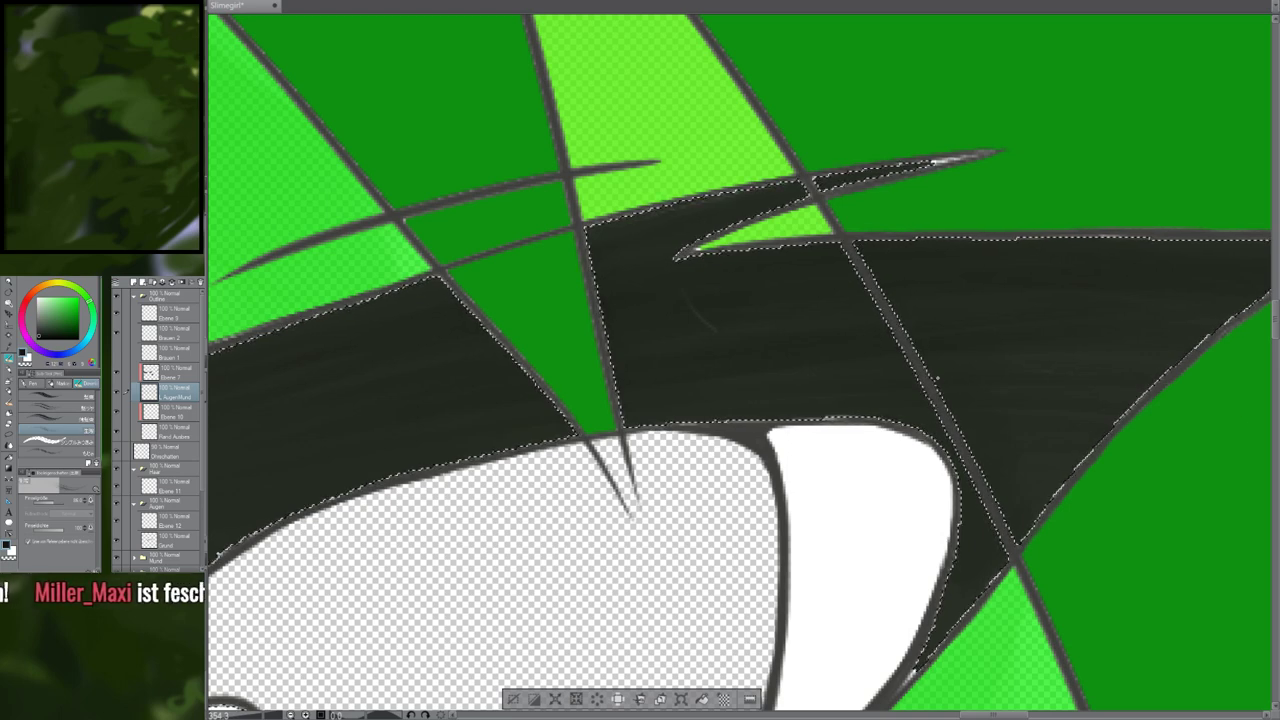
key(m)
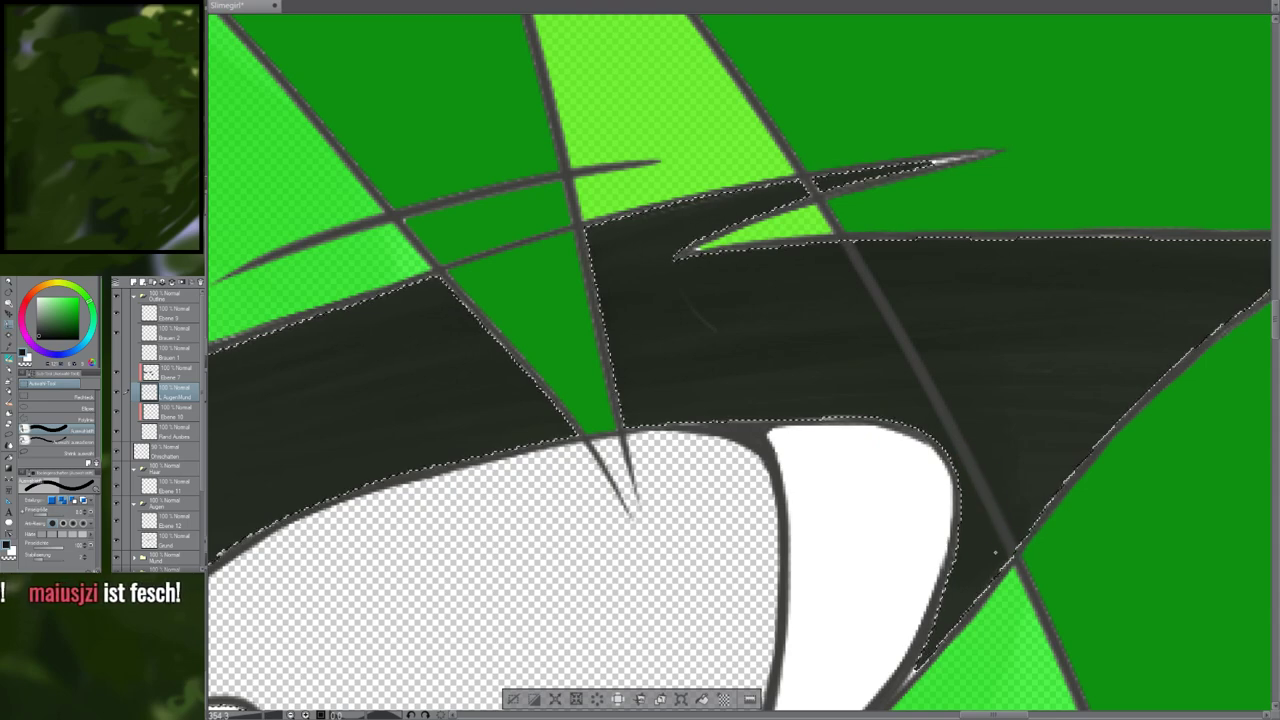
key(p)
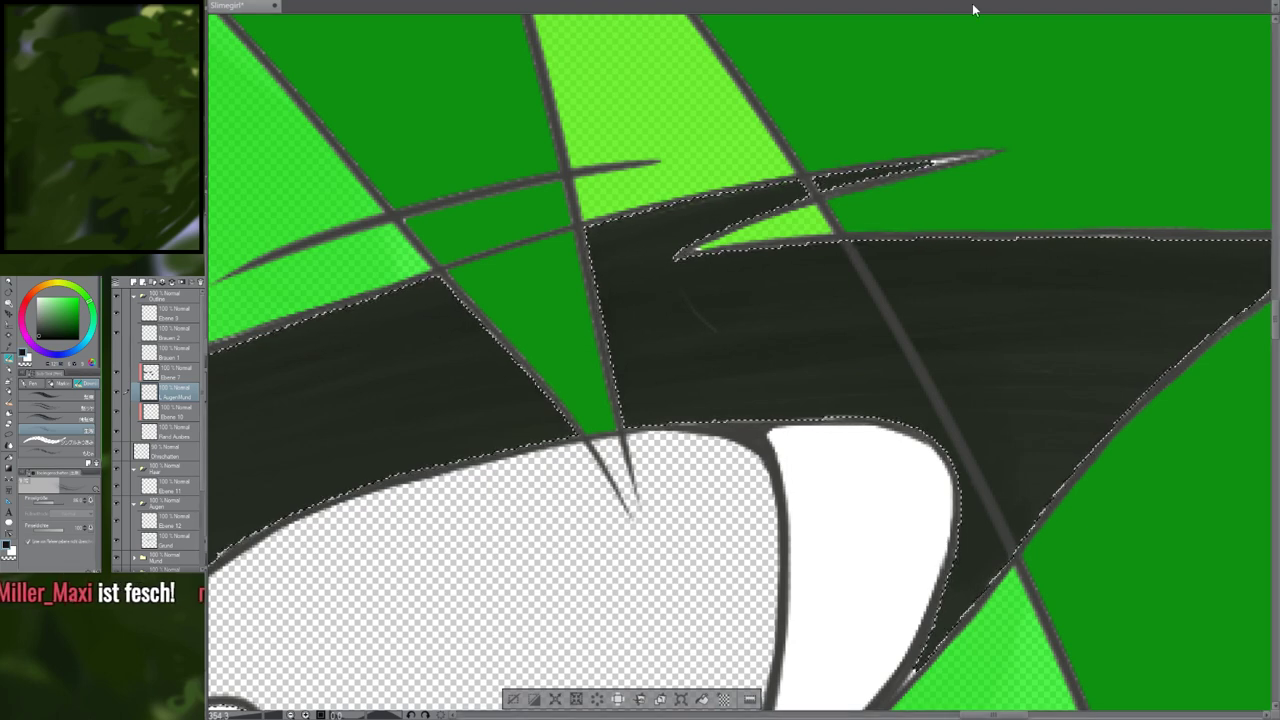
scroll(964, 268, up, 1)
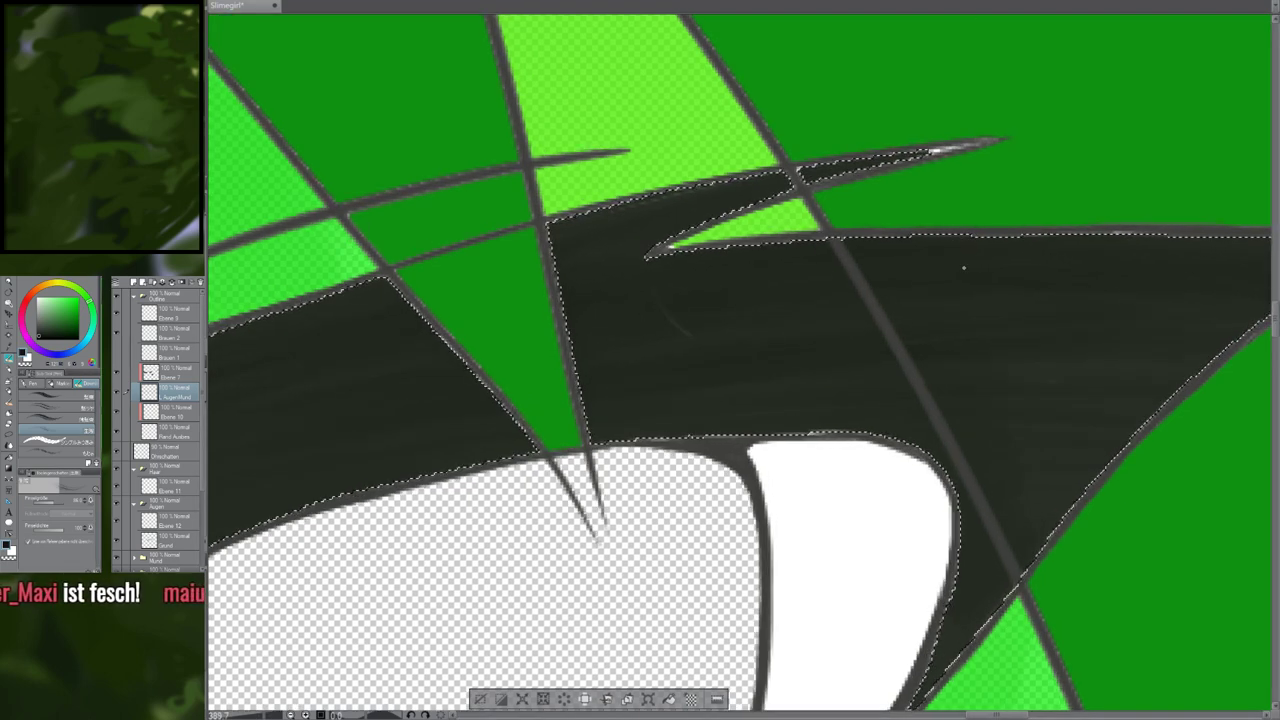
Erase the thick hair line crossing the main body of the selected upper eyelash on the eye and mouth outline layer
key(e)
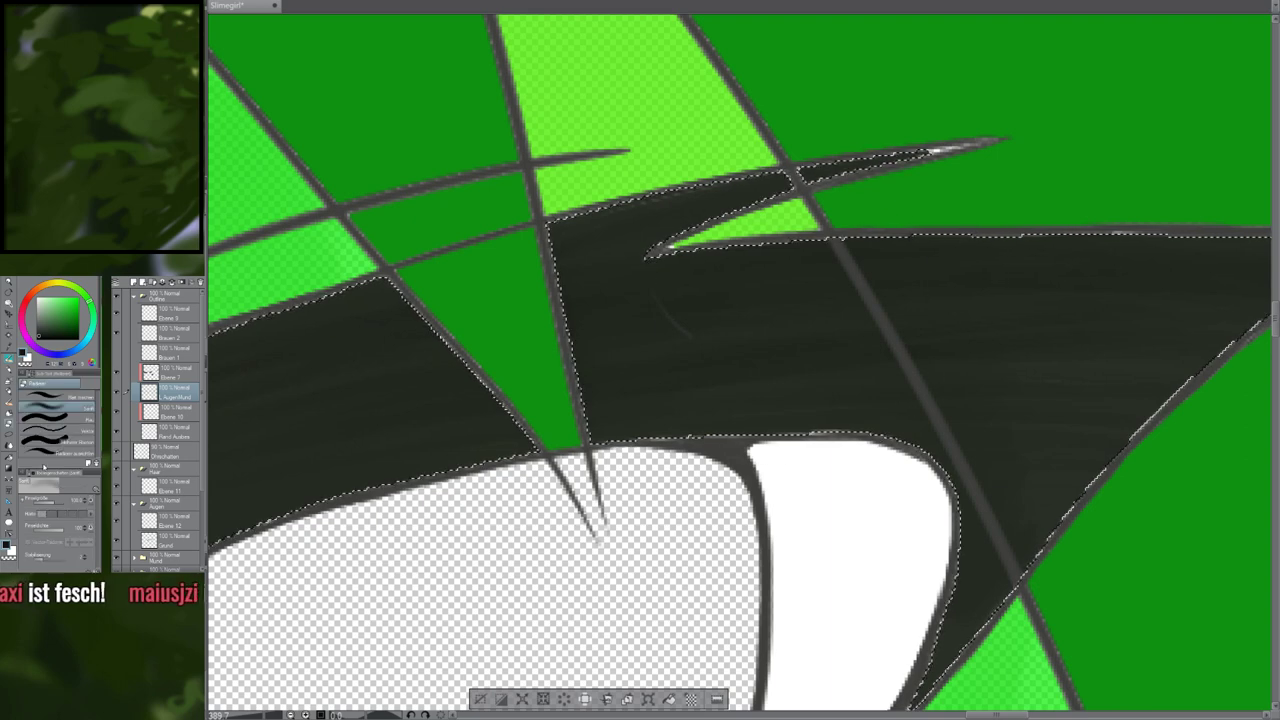
click(89, 411)
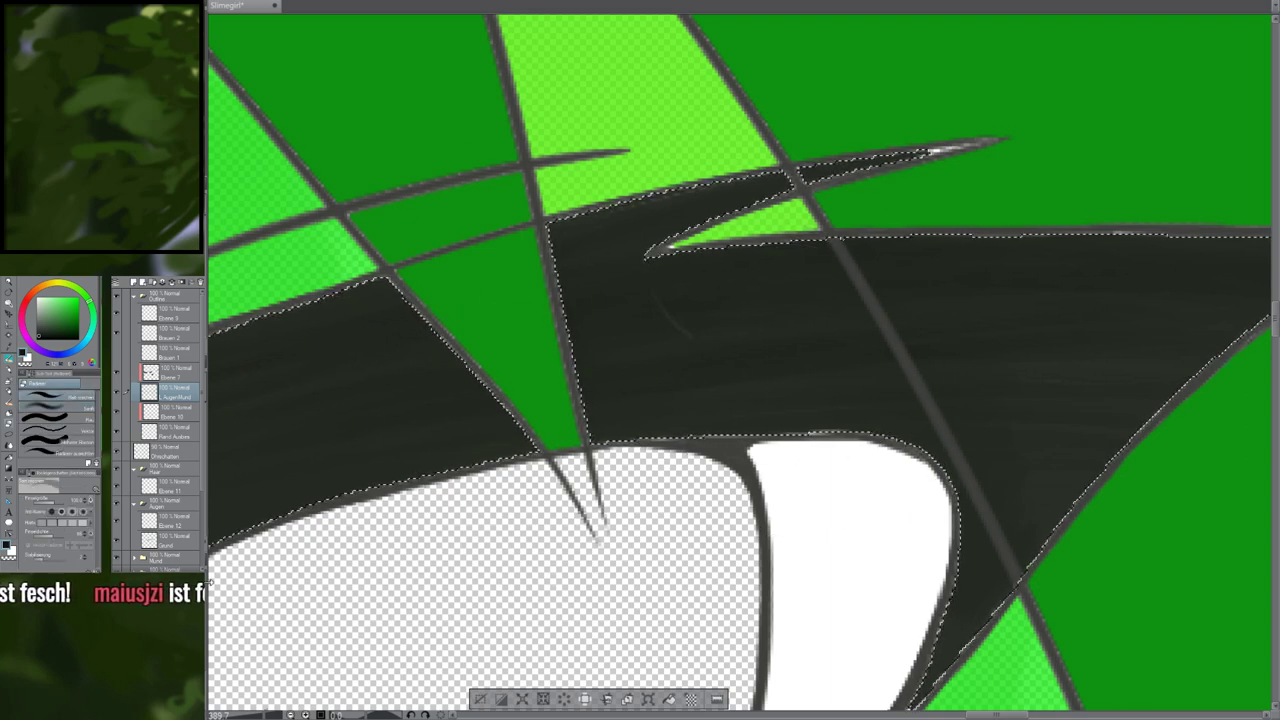
click(46, 503)
key(bracketright)
key(bracketright)
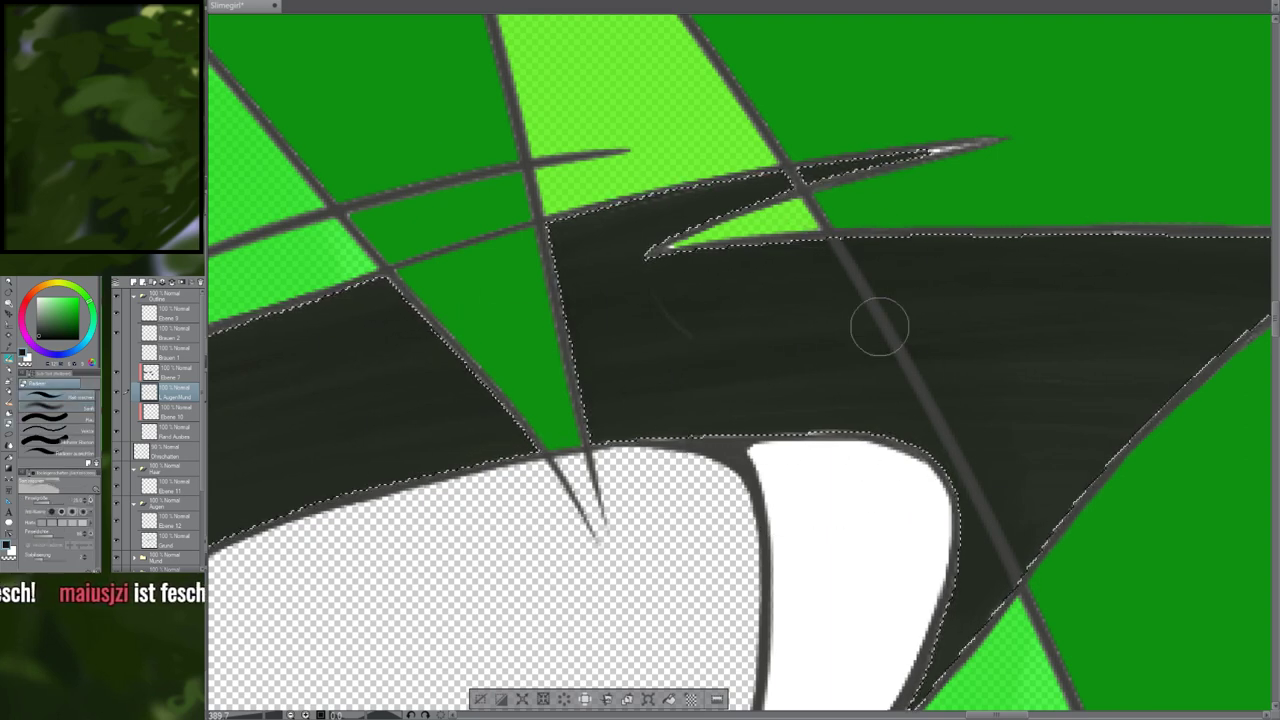
mouse_move(877, 323)
mouse_down()
mouse_move(900, 314)
mouse_move(823, 263)
mouse_move(835, 258)
mouse_up()
drag(903, 346, 968, 440)
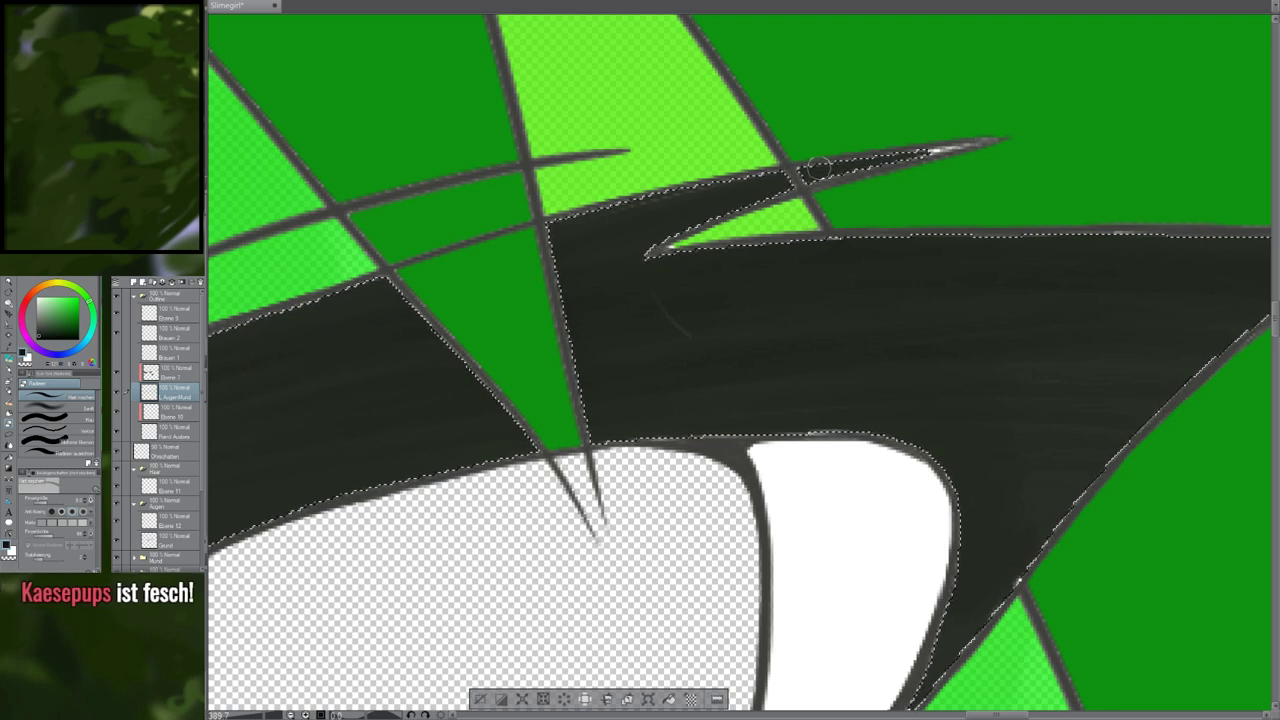
Erase the leftover piece of hair line inside the selection where it crosses the thin lash tip
key(p)
key(m)
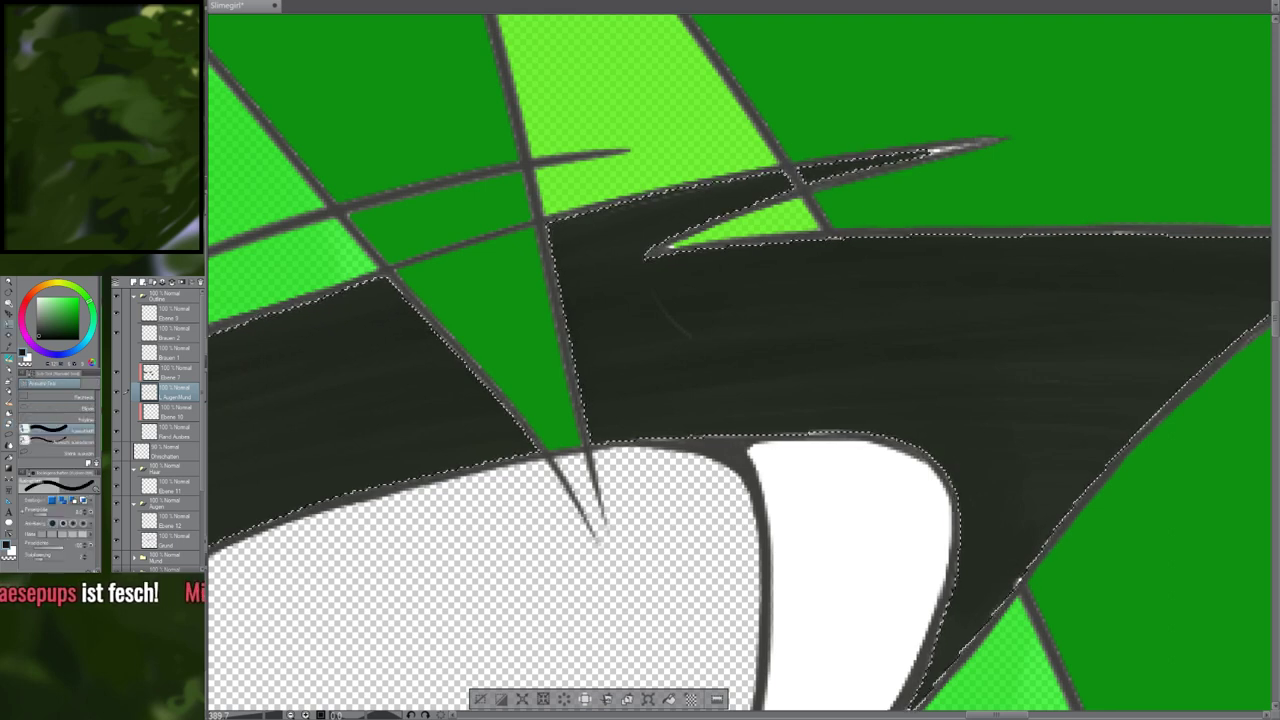
key(p)
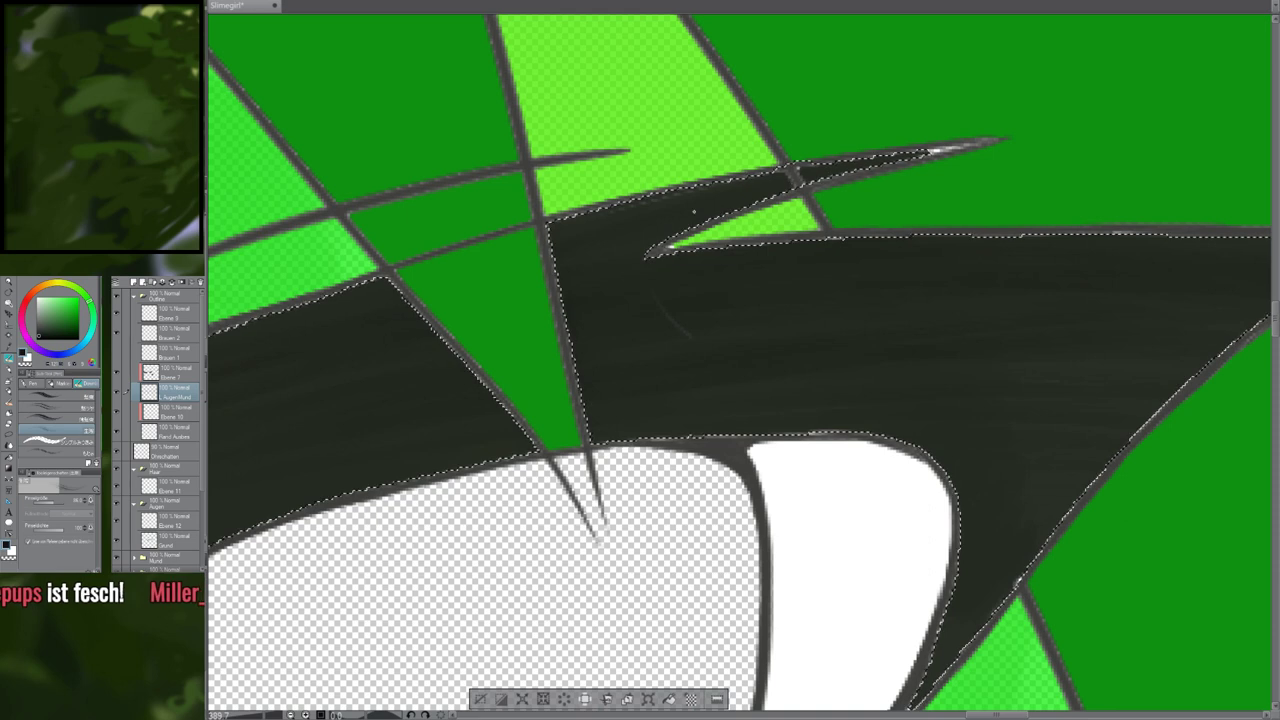
key(e)
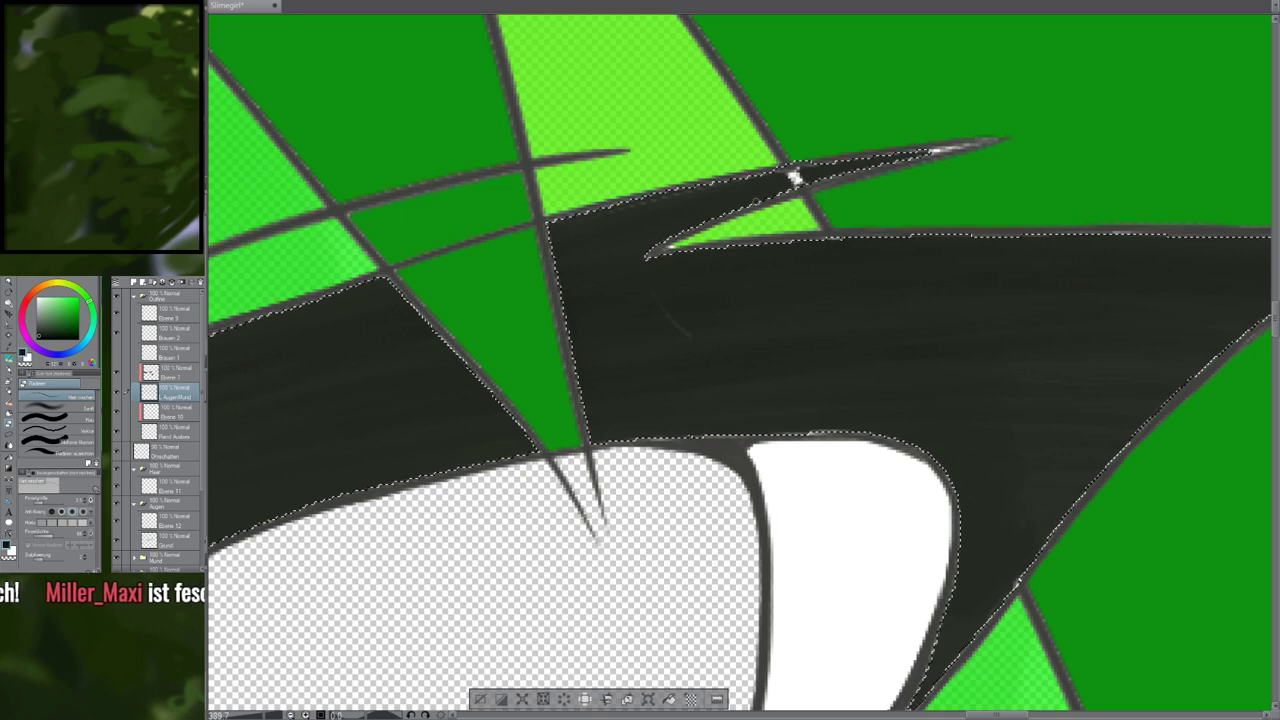
key(p)
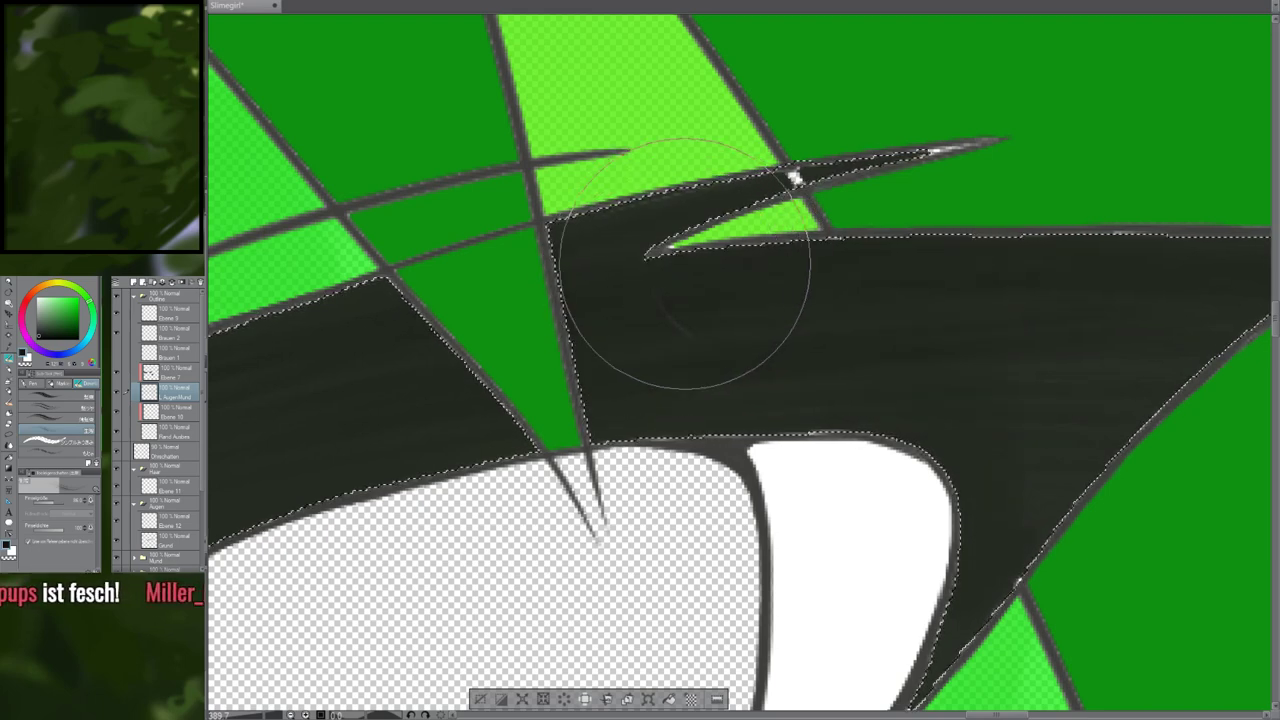
Brush fine near-black strokes along the selected upper eyelash on layer Ebene 12 in the Augen group, rotating the canvas to follow its slant
scroll(700, 229, down, 3)
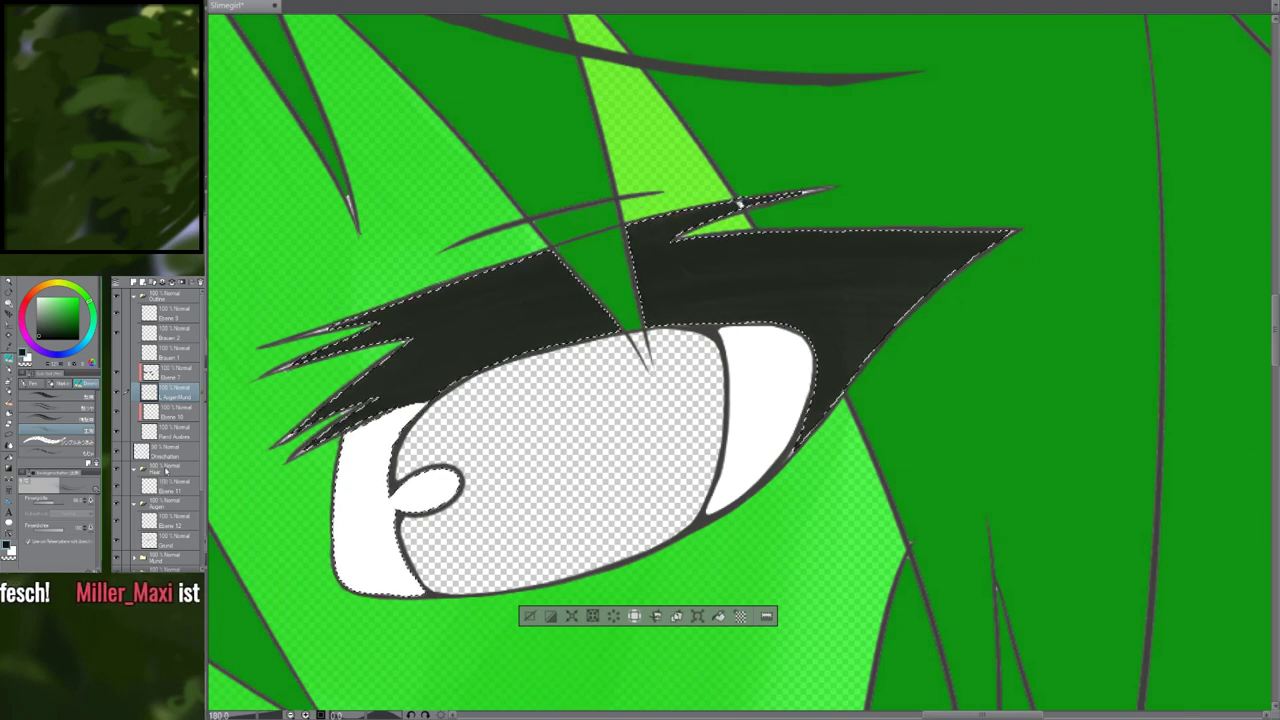
click(165, 521)
scroll(535, 415, up, 1)
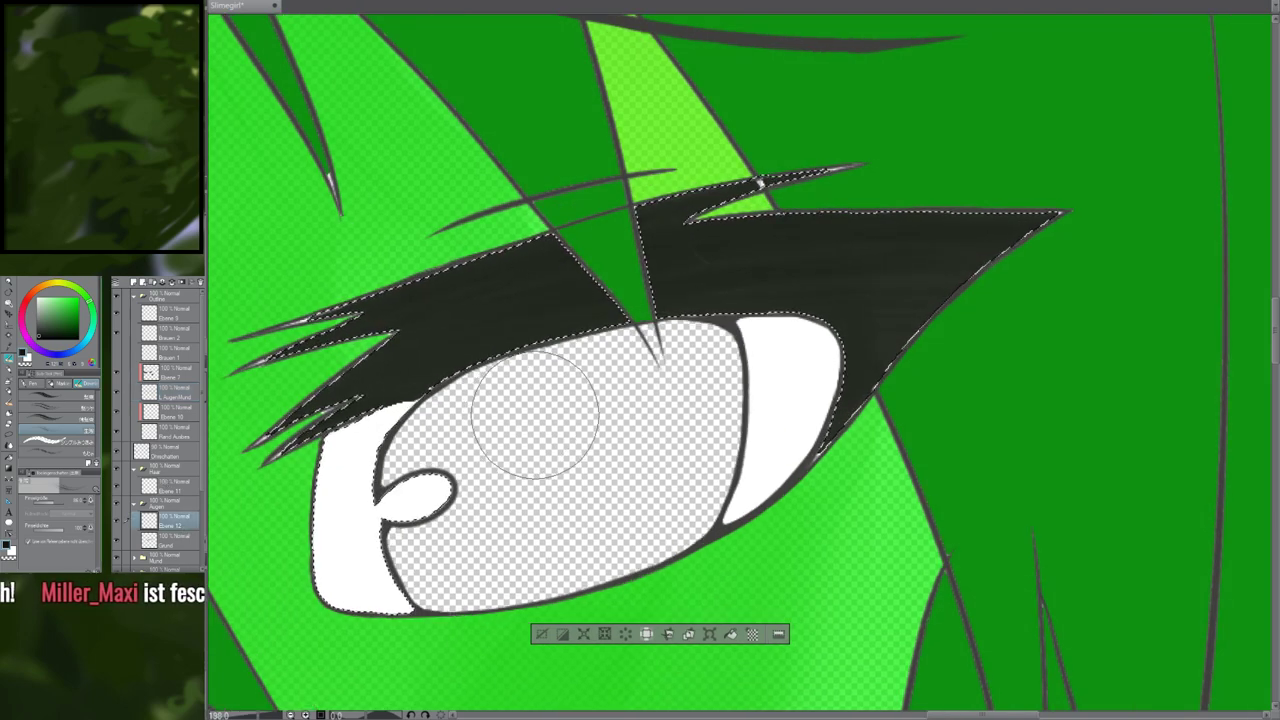
drag(380, 440, 431, 459)
mouse_move(454, 372)
mouse_down()
mouse_move(834, 264)
mouse_move(428, 384)
mouse_move(458, 346)
mouse_move(997, 281)
mouse_up()
drag(478, 338, 964, 235)
mouse_move(440, 365)
mouse_down()
mouse_move(964, 290)
mouse_move(980, 310)
mouse_move(960, 270)
mouse_move(241, 399)
mouse_up()
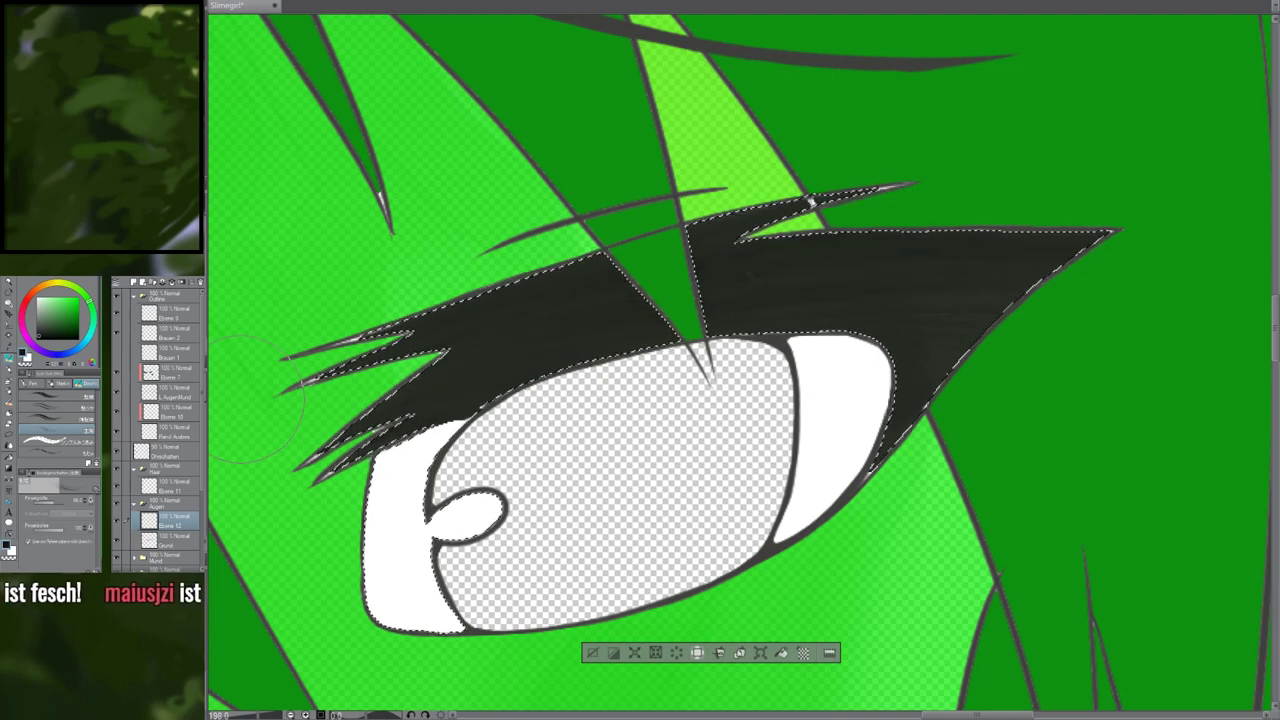
key(r)
drag(577, 448, 607, 489)
drag(542, 517, 552, 530)
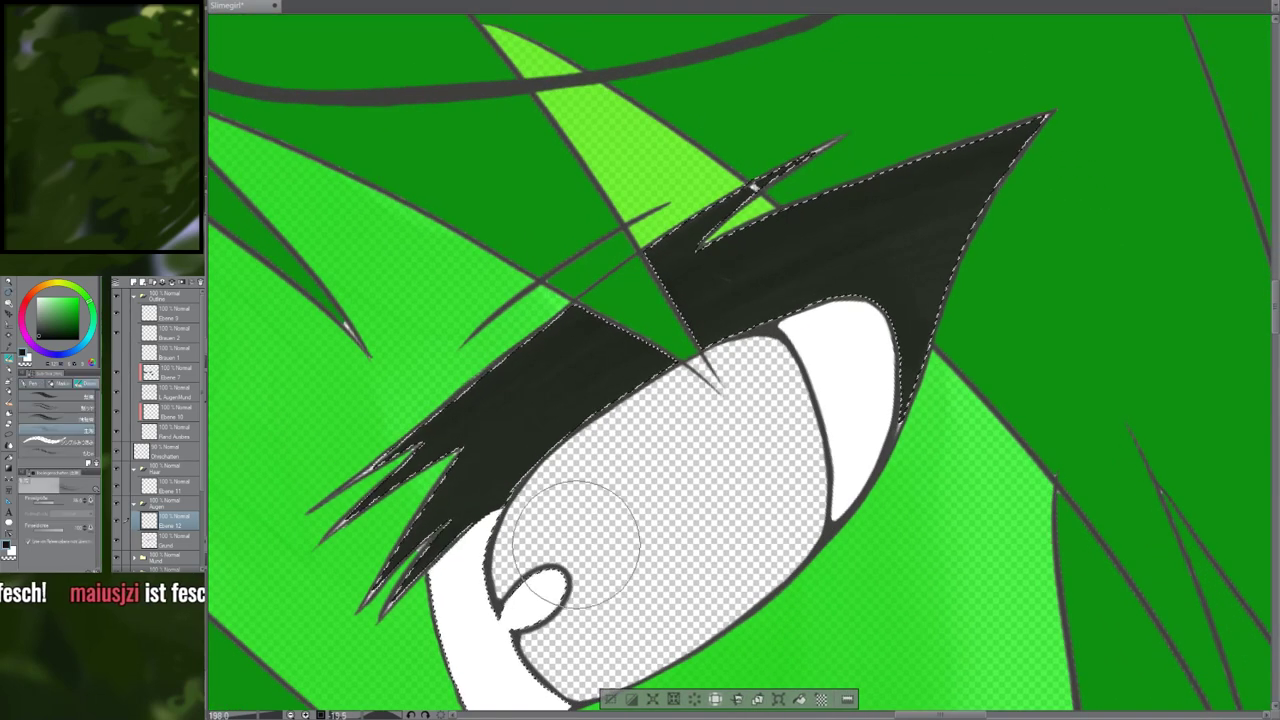
mouse_move(380, 593)
mouse_down()
mouse_move(500, 423)
mouse_move(429, 529)
mouse_move(429, 500)
mouse_move(430, 520)
mouse_move(375, 593)
mouse_up()
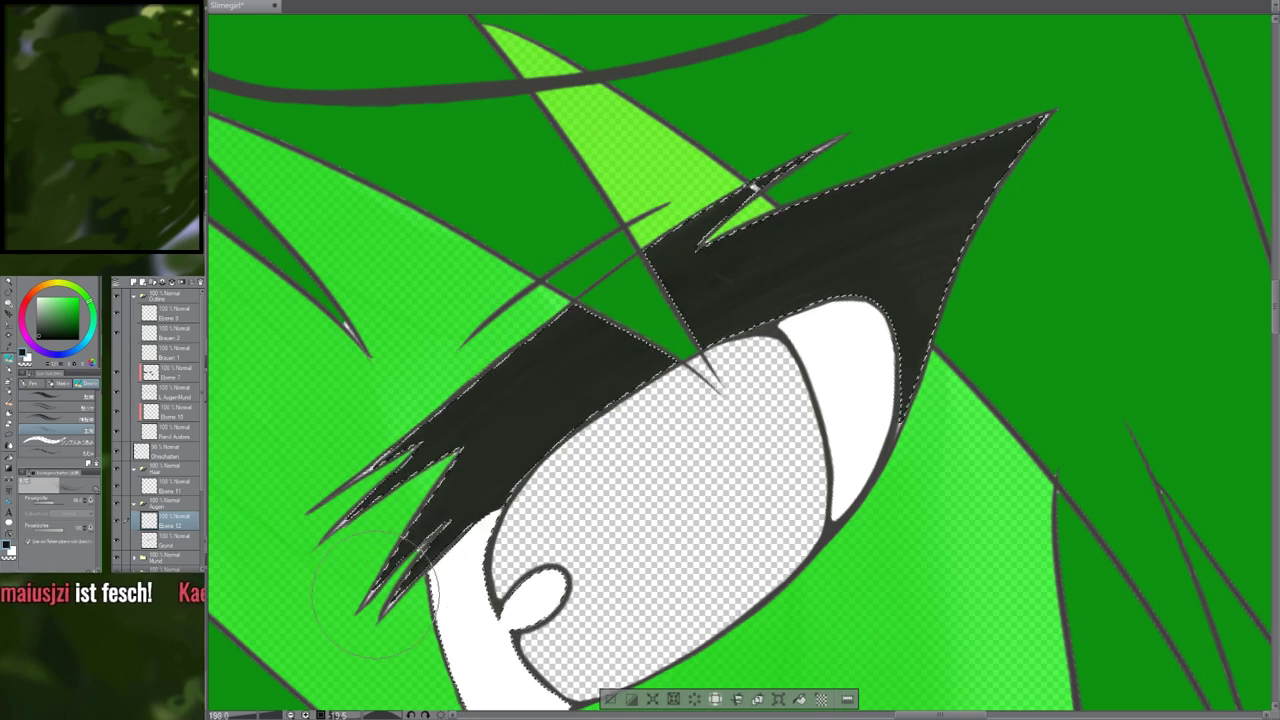
mouse_move(706, 348)
mouse_down()
mouse_move(1190, 195)
mouse_move(1037, 243)
mouse_up()
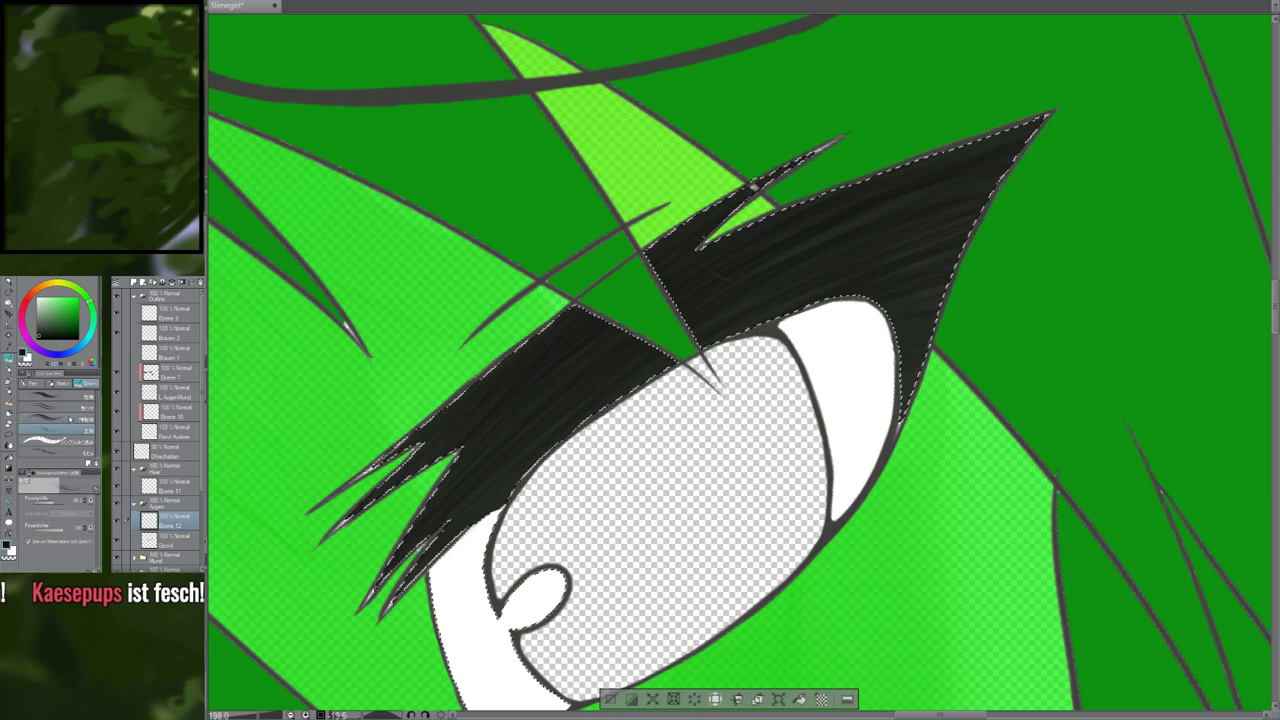
Refine the eyelash strokes with another brush and soften them toward the outer corner with a soft eraser
click(76, 414)
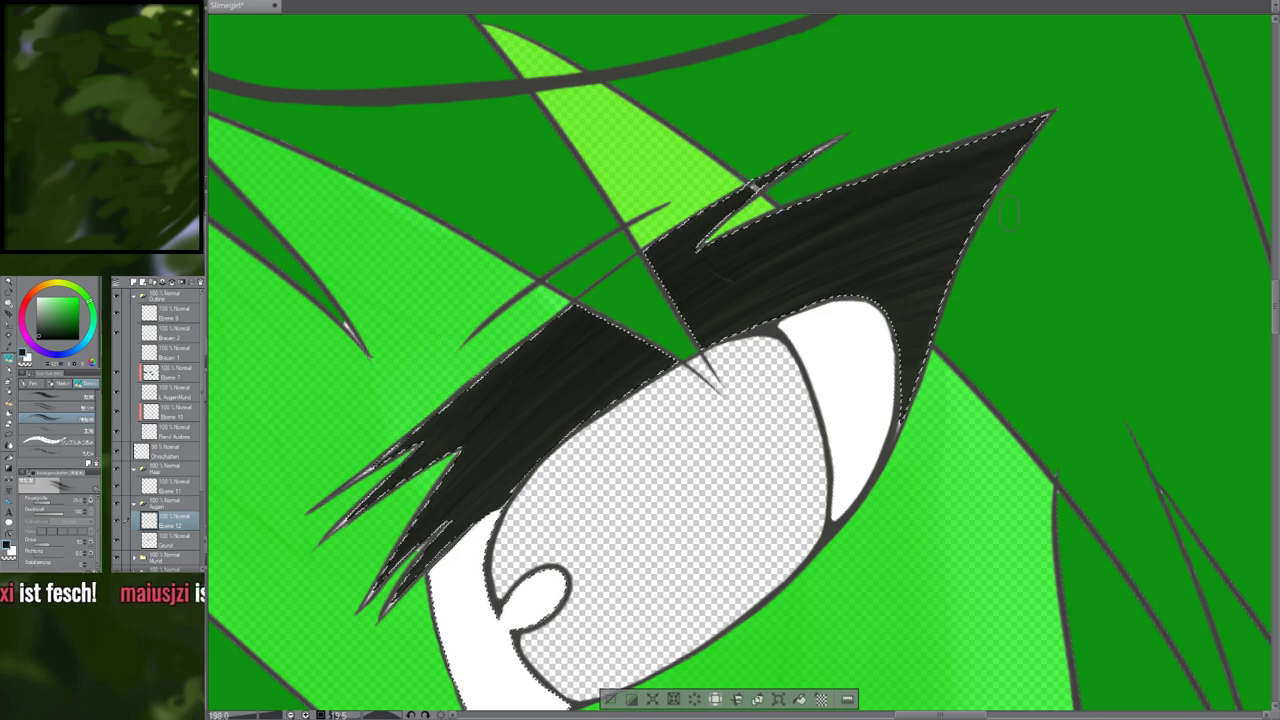
key(e)
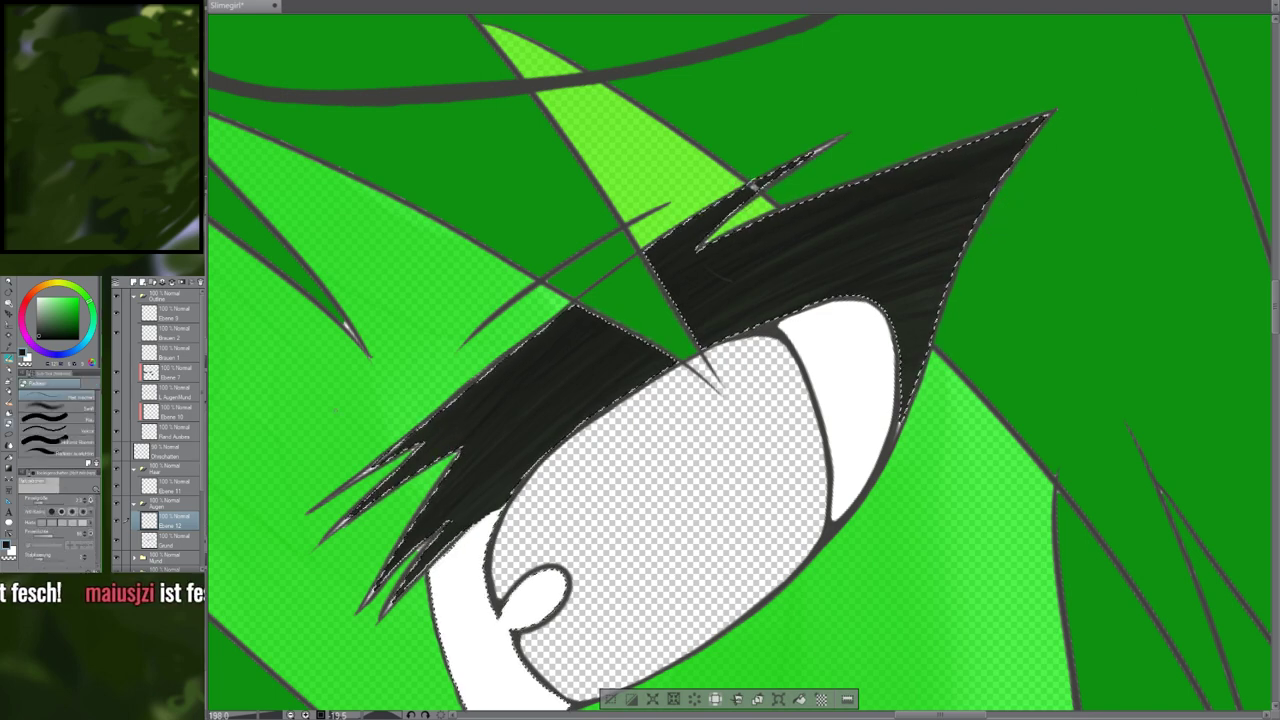
click(92, 431)
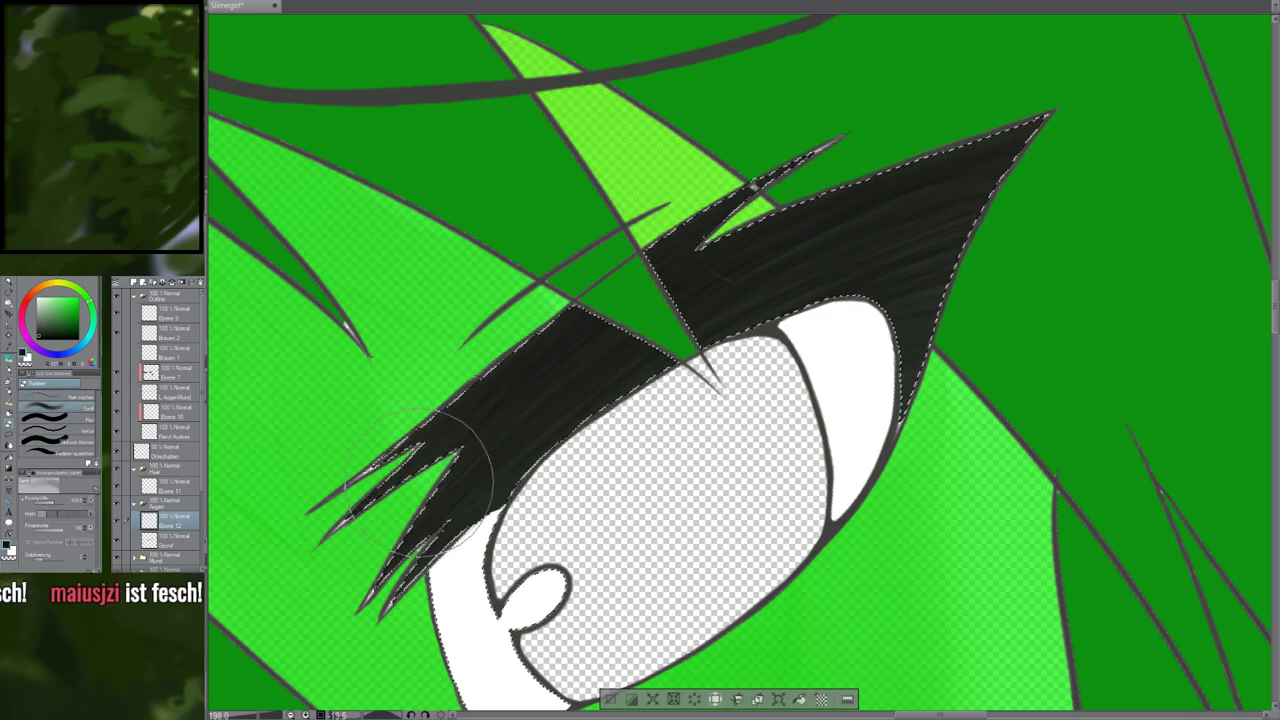
drag(811, 273, 1042, 160)
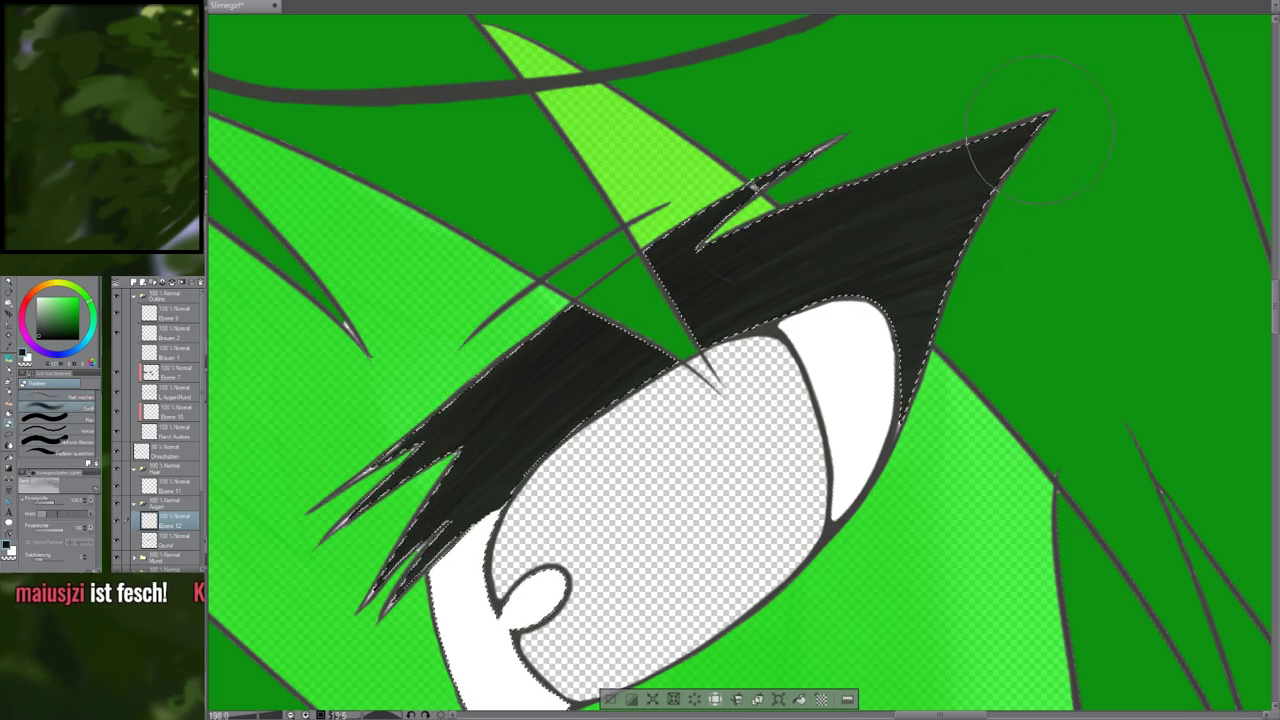
drag(843, 303, 1026, 207)
drag(856, 347, 1075, 250)
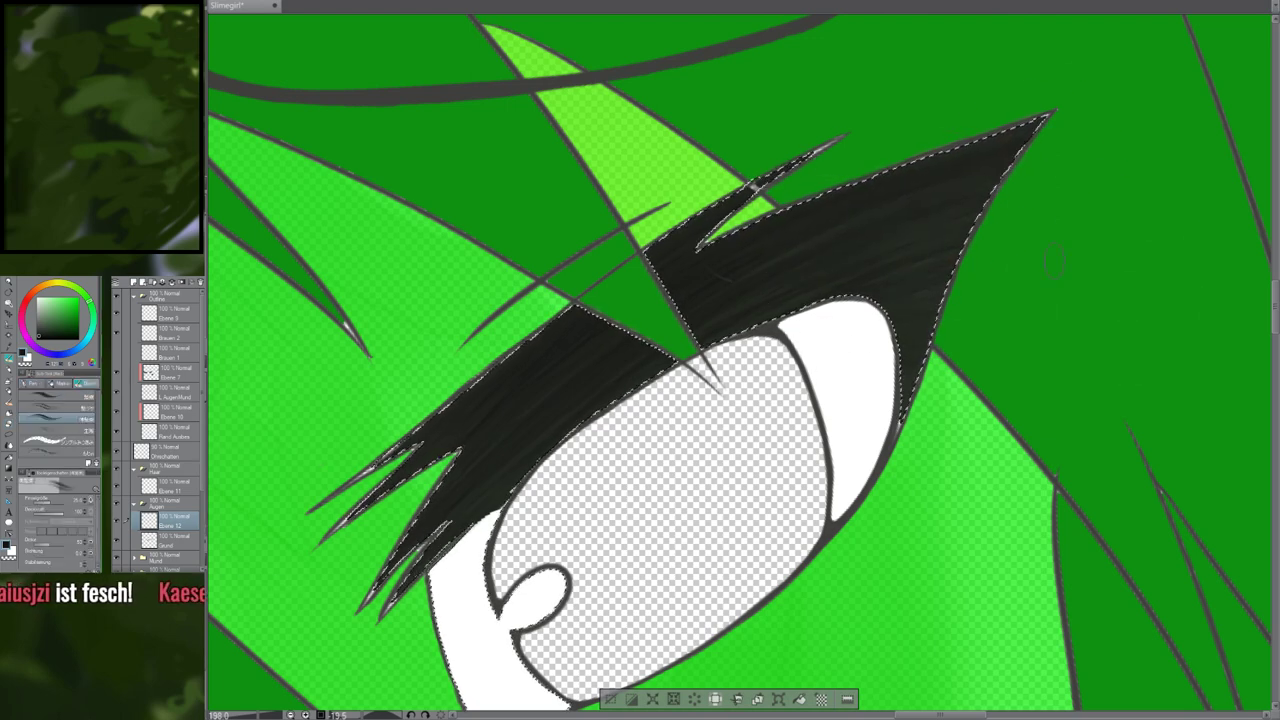
Clear the selection and examine the textured eyelash against the whole face and close up
scroll(1128, 310, down, 6)
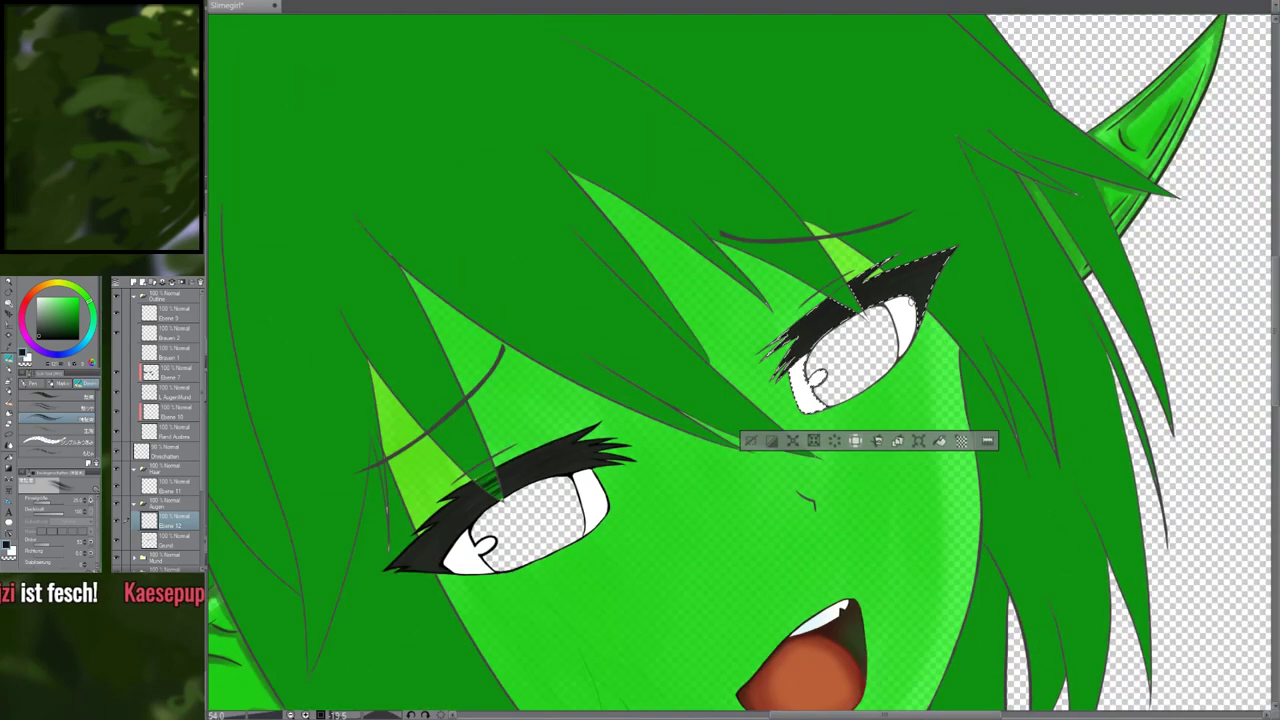
scroll(860, 380, down, 1)
key(ctrl+d)
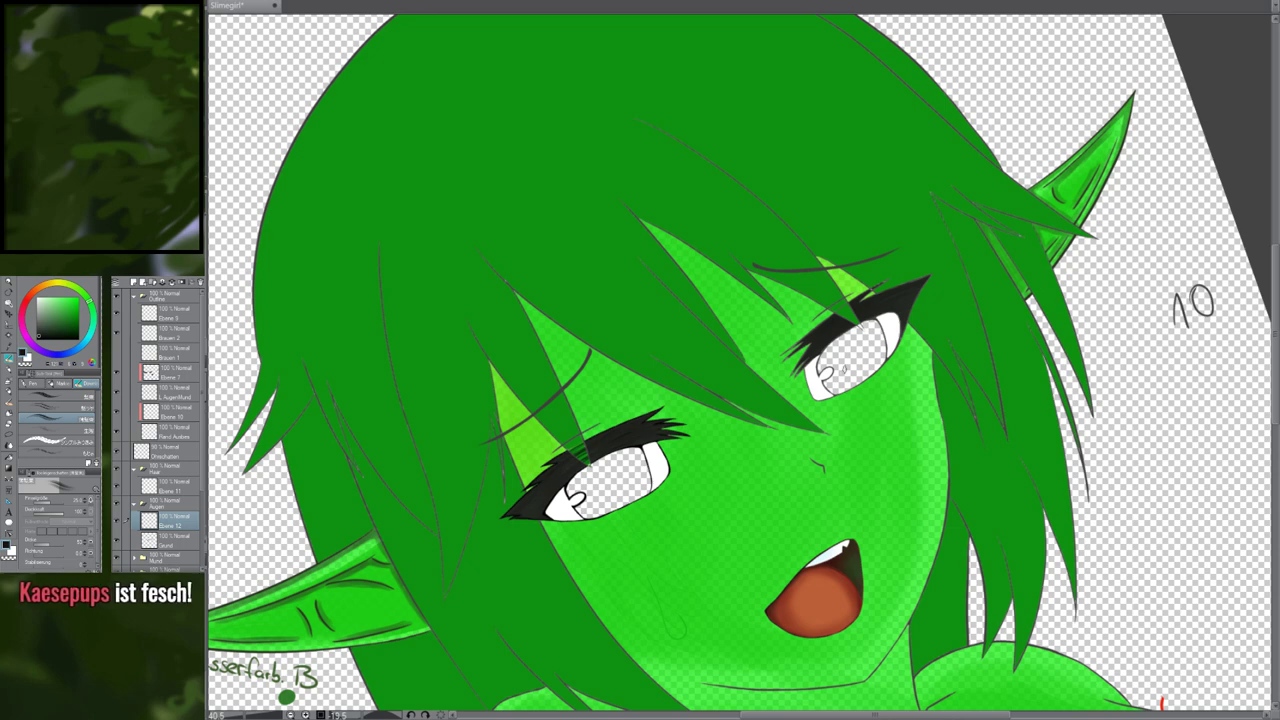
scroll(850, 343, up, 2)
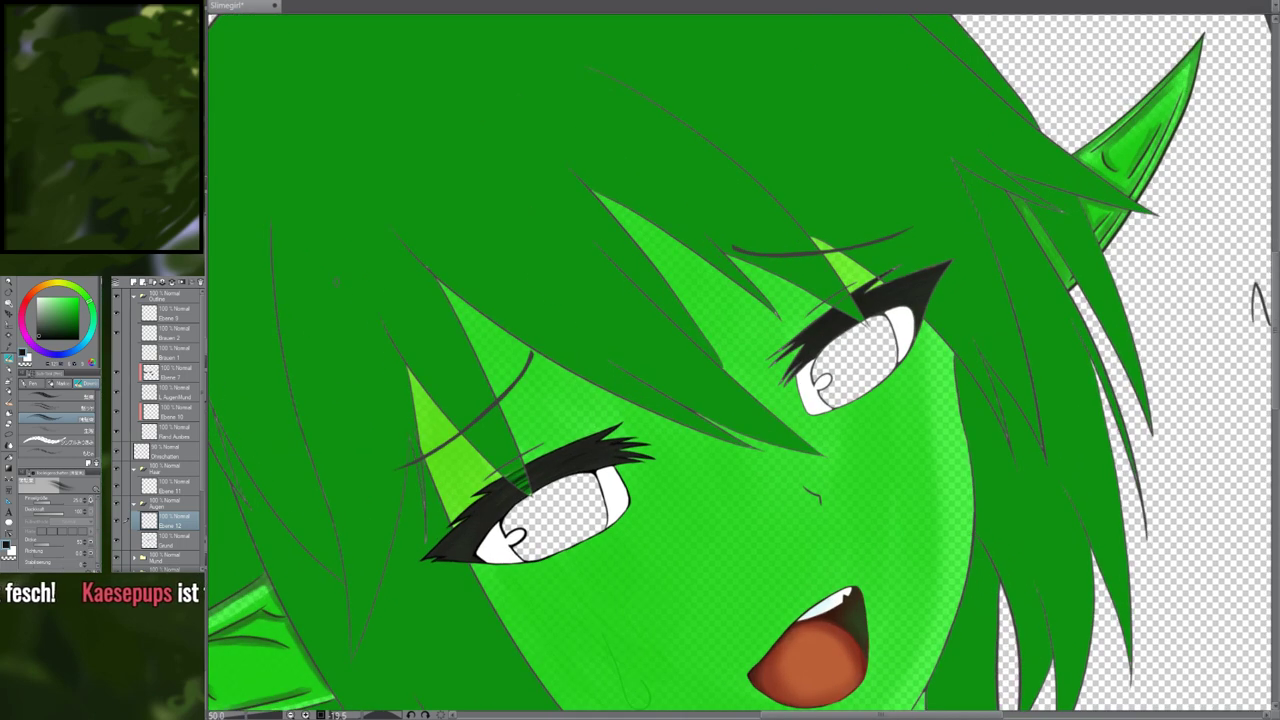
scroll(900, 322, up, 5)
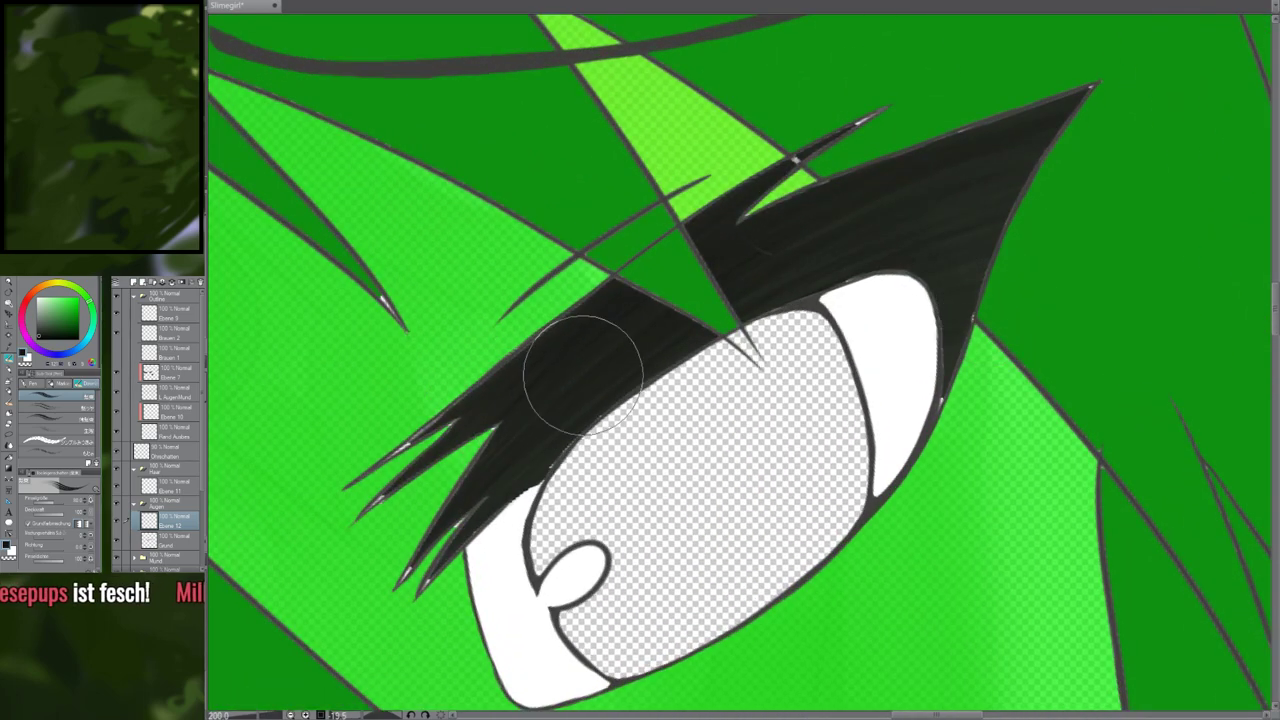
drag(549, 344, 555, 400)
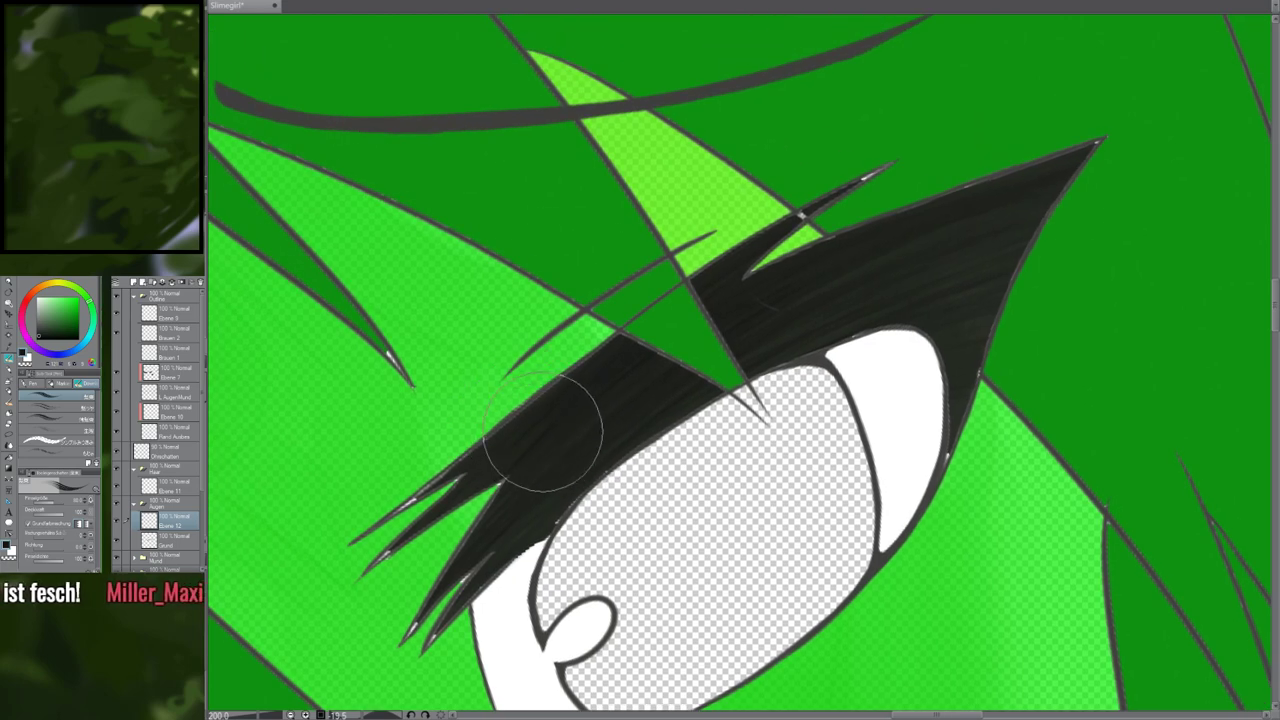
Restore the eyelash selection and brush more fine strokes over the whole eyelash
key(ctrl+z)
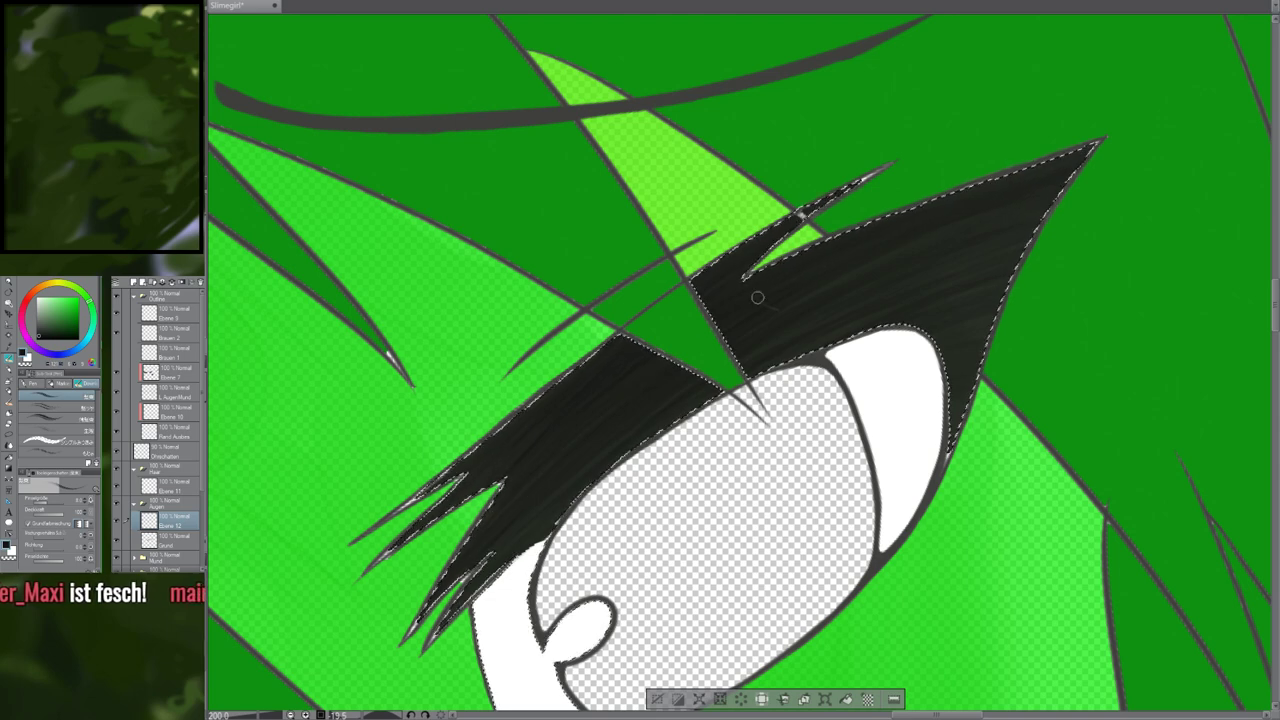
key(bracketright)
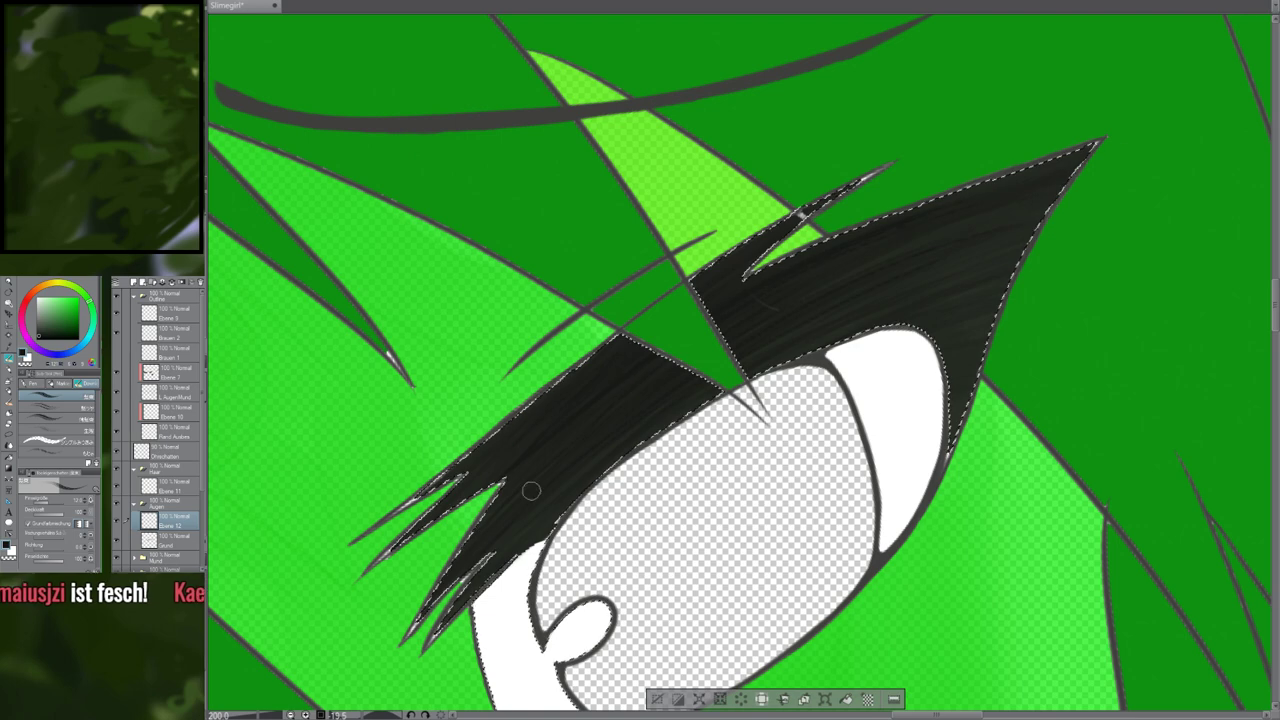
click(80, 420)
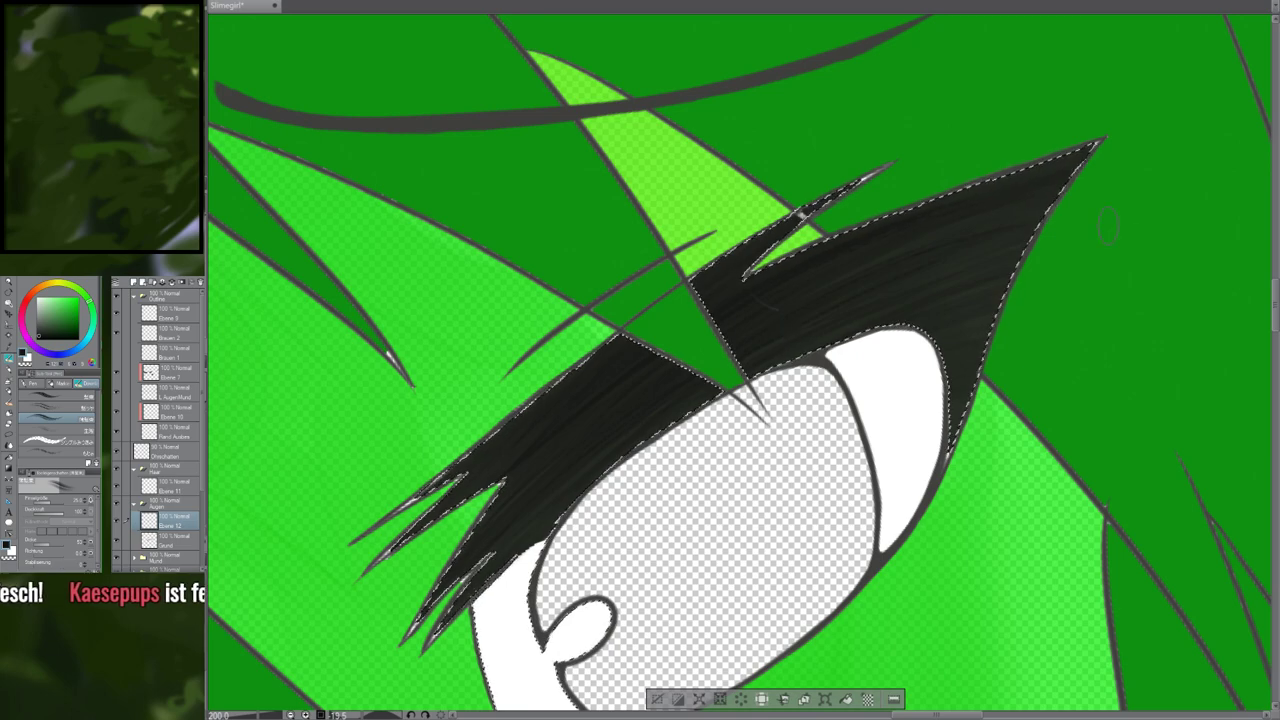
scroll(798, 212, down, 6)
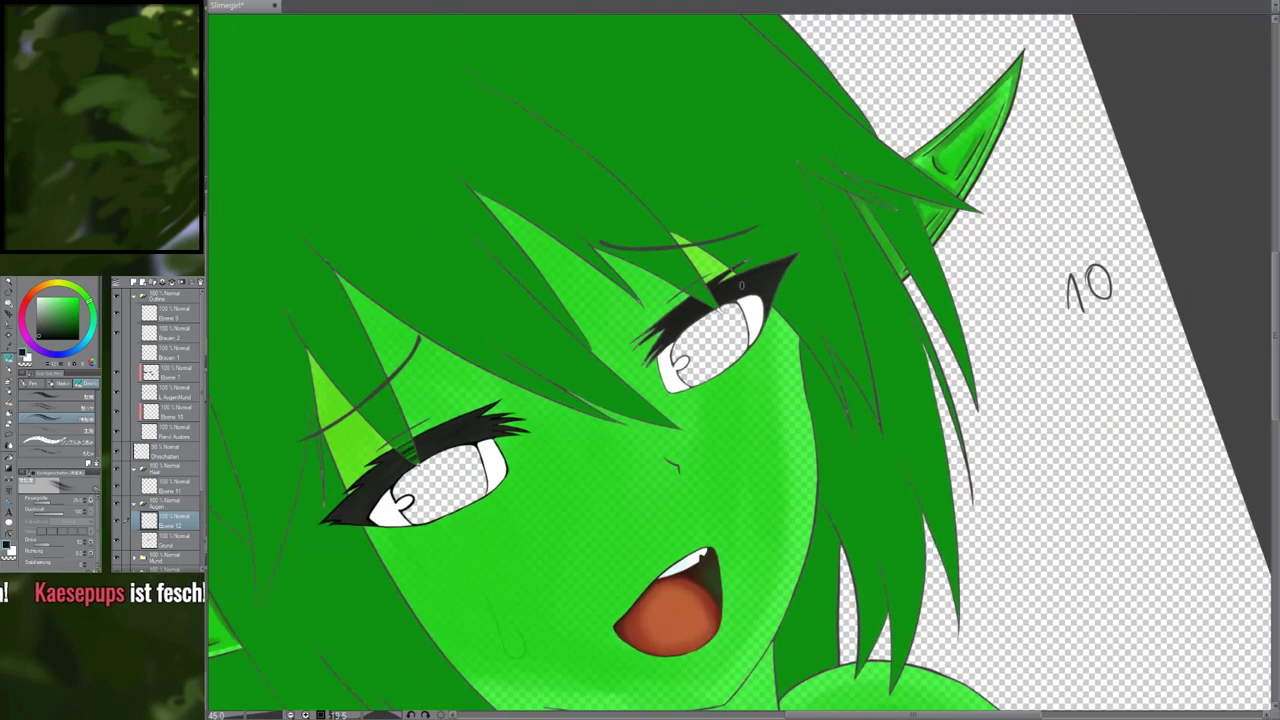
scroll(461, 385, down, 2)
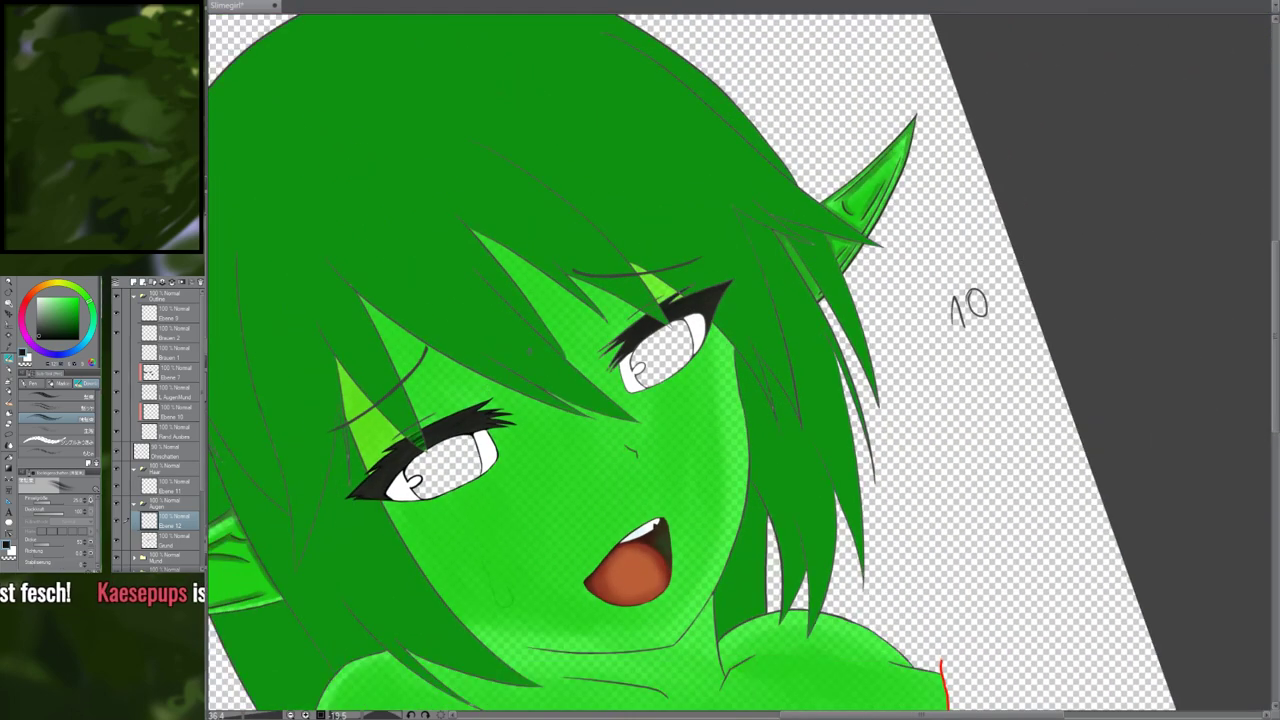
Fill the light gap where the hair line crosses the thin lash tip with a dark pencil on layer Ebene 12
scroll(655, 315, up, 8)
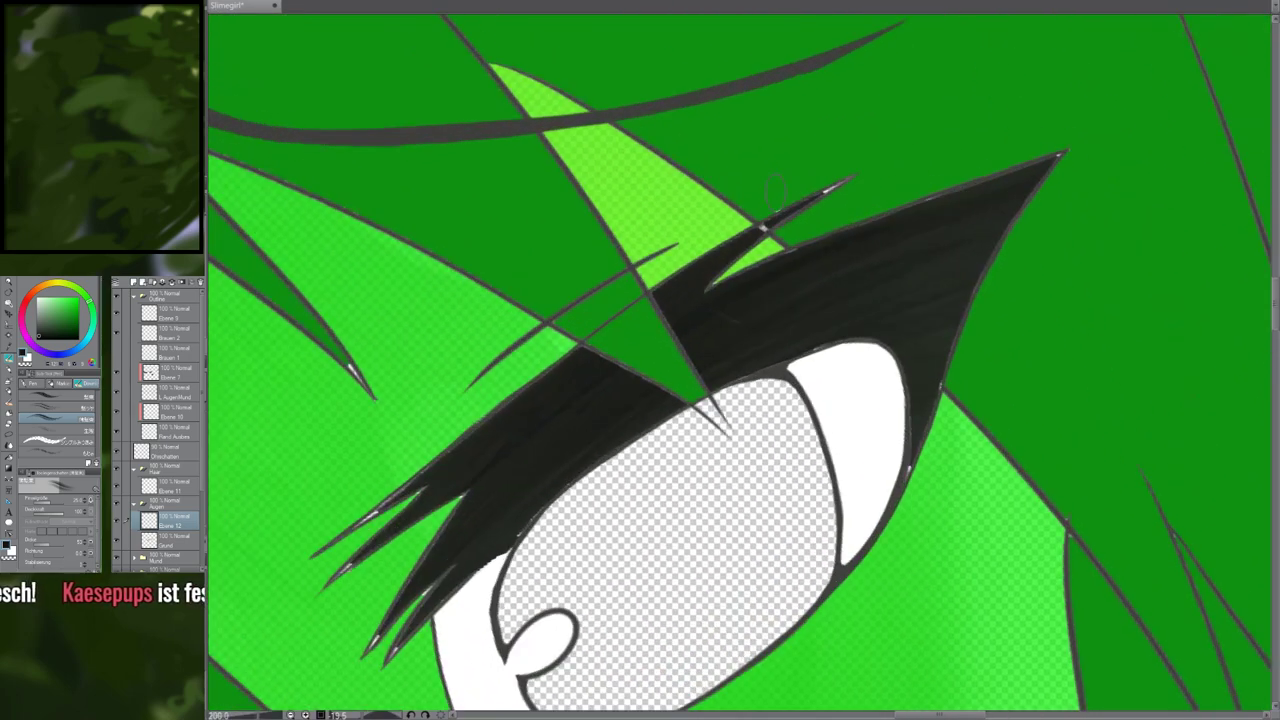
scroll(775, 186, up, 6)
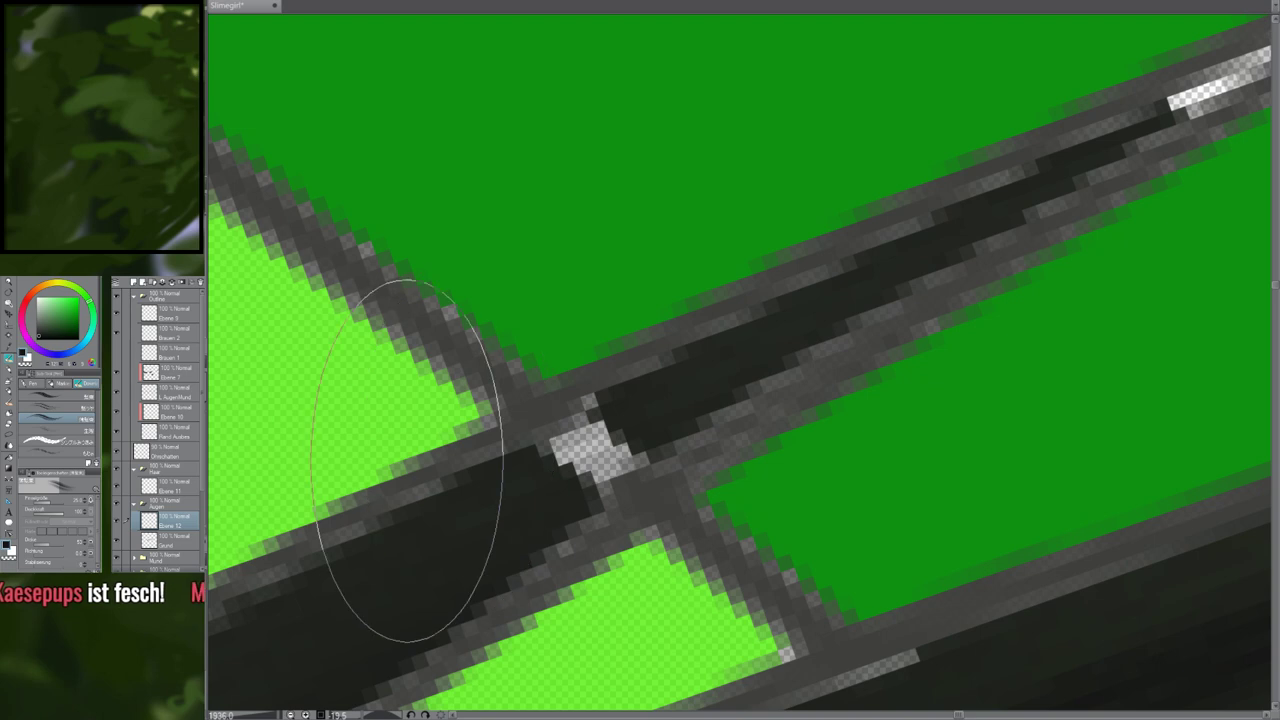
key(p)
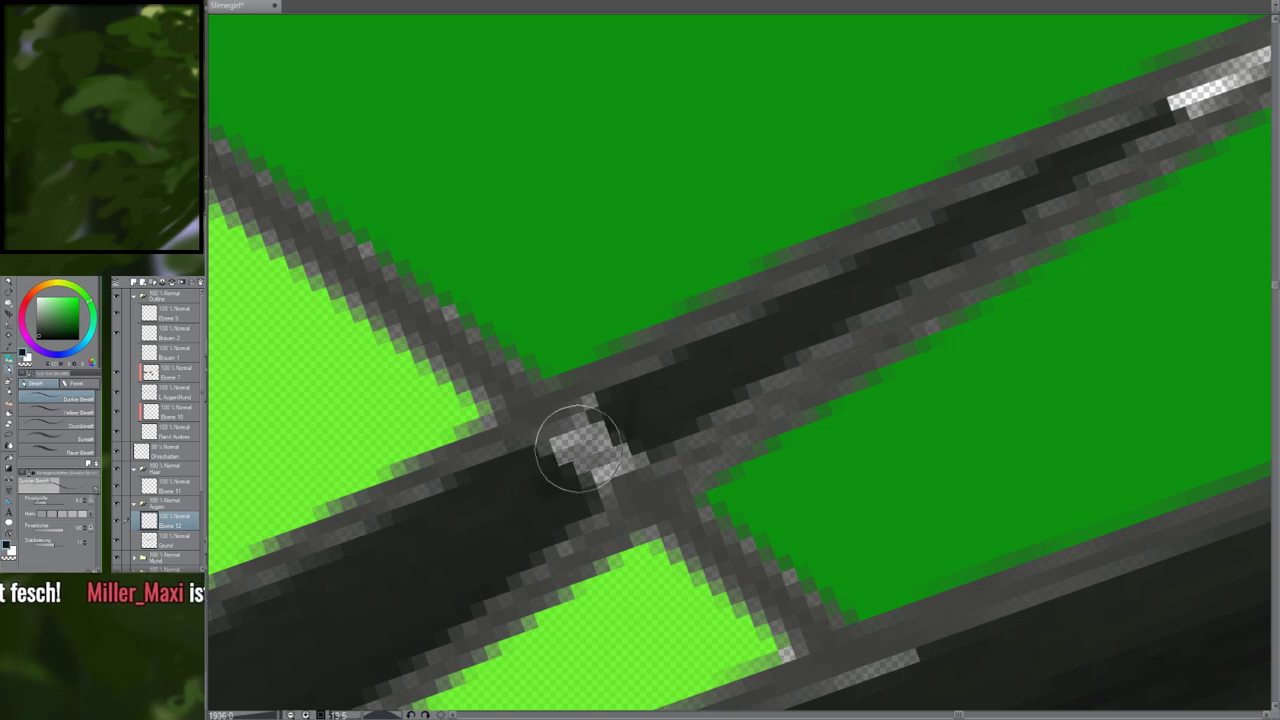
mouse_move(637, 406)
mouse_down()
mouse_move(628, 435)
mouse_move(582, 479)
mouse_move(699, 421)
mouse_move(571, 475)
mouse_move(517, 463)
mouse_up()
mouse_move(606, 424)
mouse_down()
mouse_move(557, 474)
mouse_move(592, 494)
mouse_move(569, 440)
mouse_up()
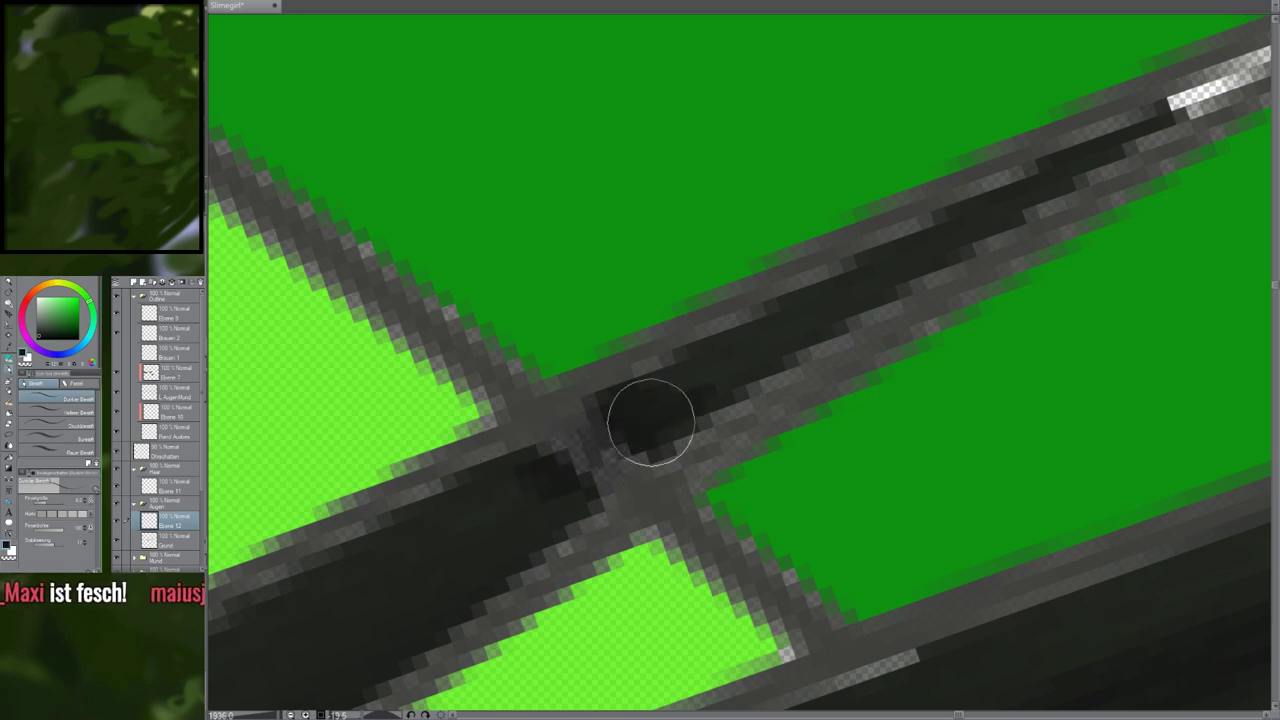
scroll(606, 420, down, 8)
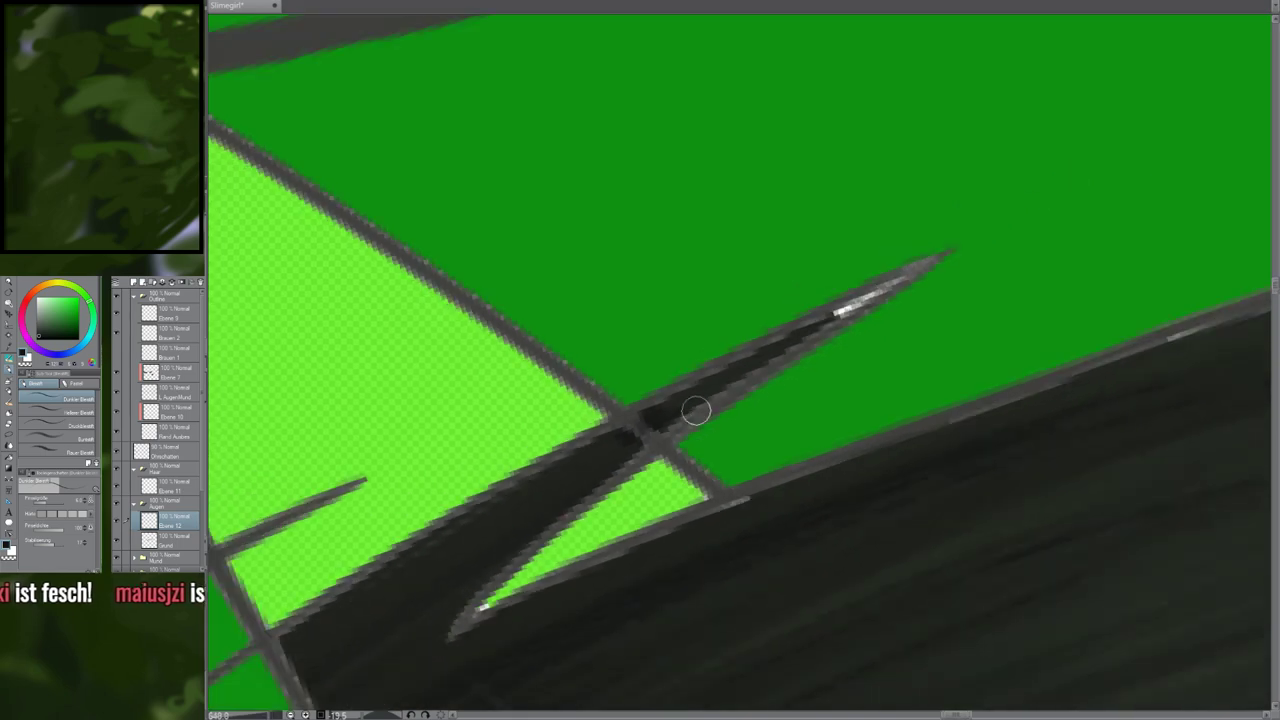
scroll(697, 409, up, 8)
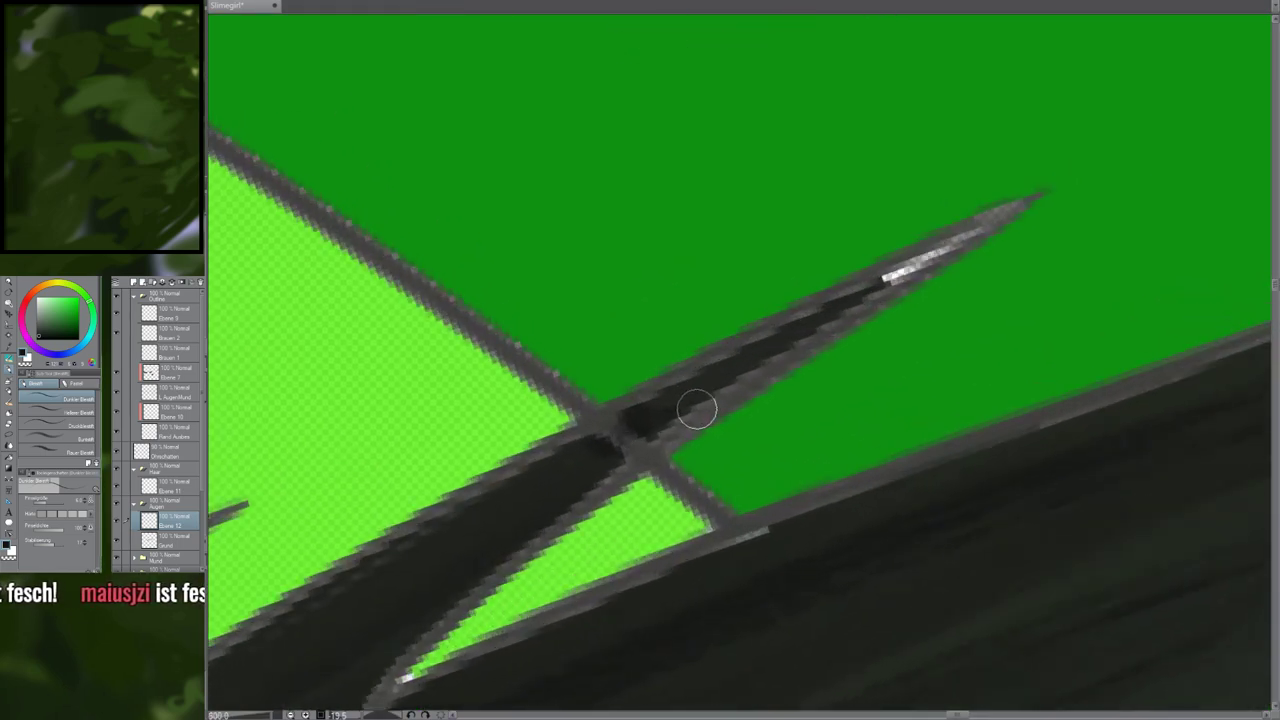
Paint dark pencil strokes over the light gap where the hair line crosses the thin lash tip
scroll(621, 438, up, 4)
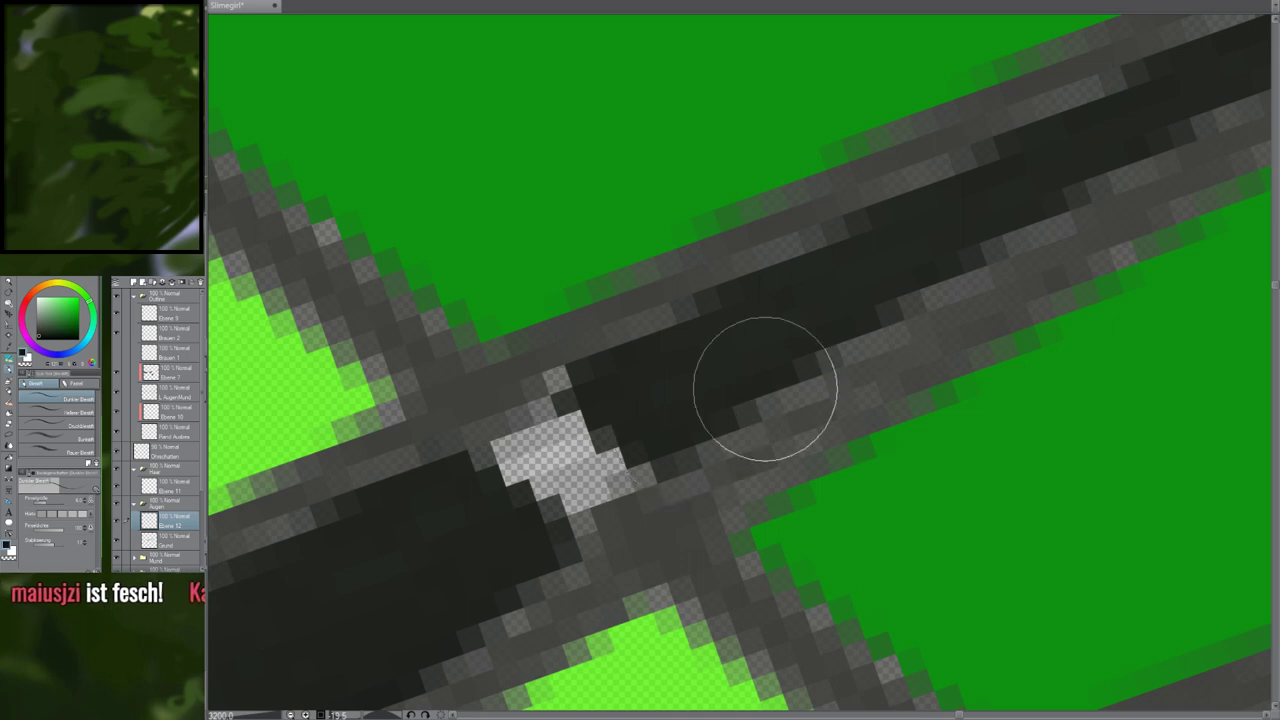
mouse_move(694, 337)
mouse_down()
mouse_move(434, 587)
mouse_move(589, 470)
mouse_move(682, 374)
mouse_move(594, 327)
mouse_move(662, 428)
mouse_move(687, 509)
mouse_move(682, 570)
mouse_move(566, 498)
mouse_move(566, 515)
mouse_move(672, 396)
mouse_move(686, 406)
mouse_move(529, 515)
mouse_move(625, 409)
mouse_move(474, 475)
mouse_move(541, 380)
mouse_move(512, 476)
mouse_move(657, 449)
mouse_up()
scroll(657, 449, down, 2)
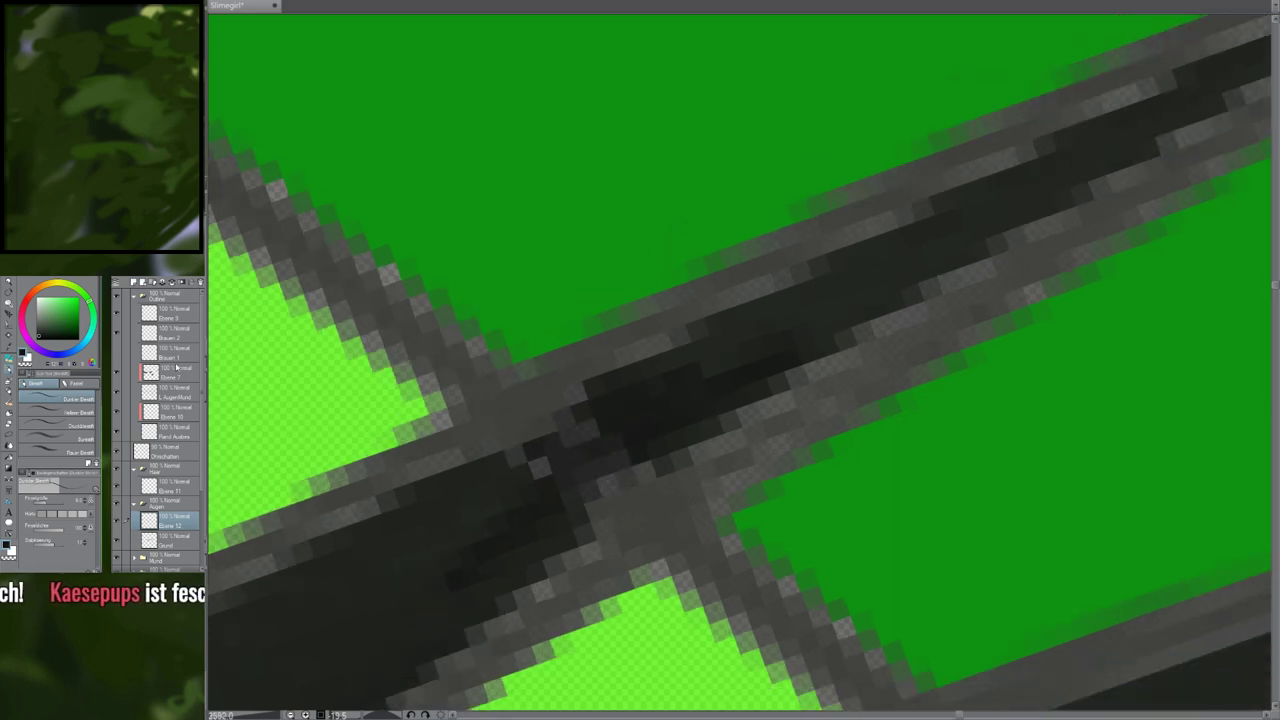
click(177, 368)
scroll(671, 434, up, 2)
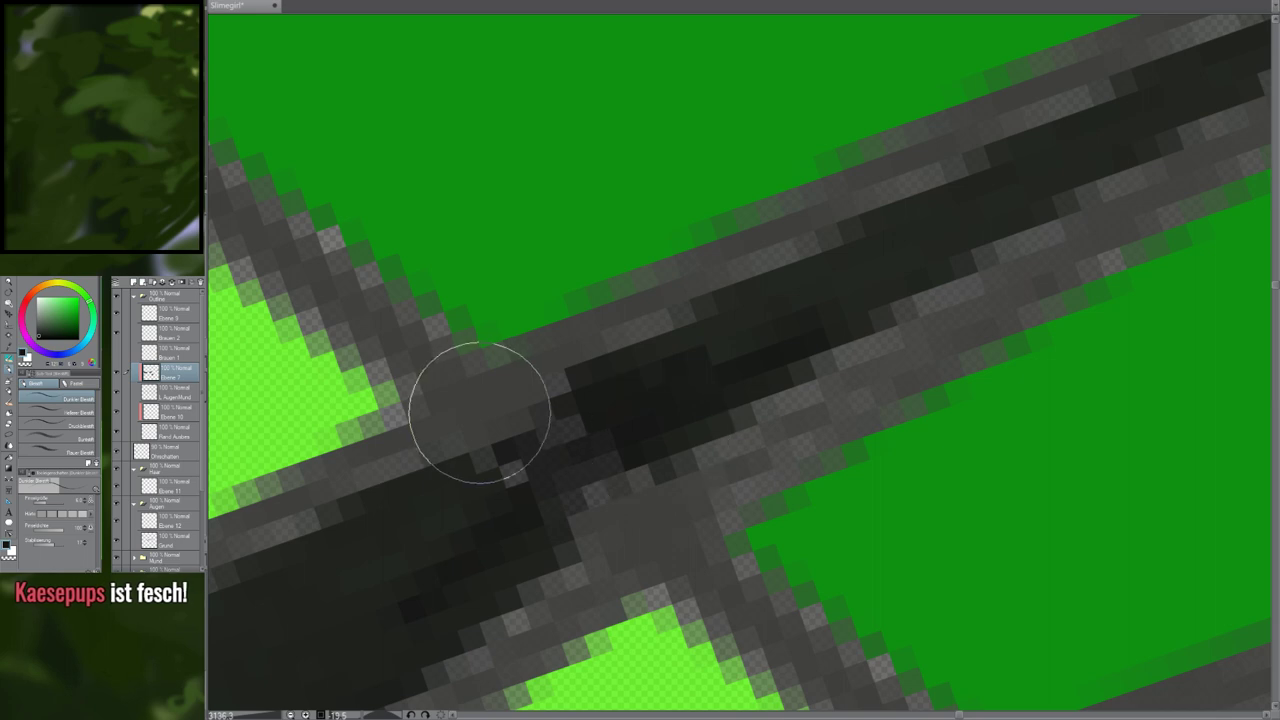
key(b)
click(9, 392)
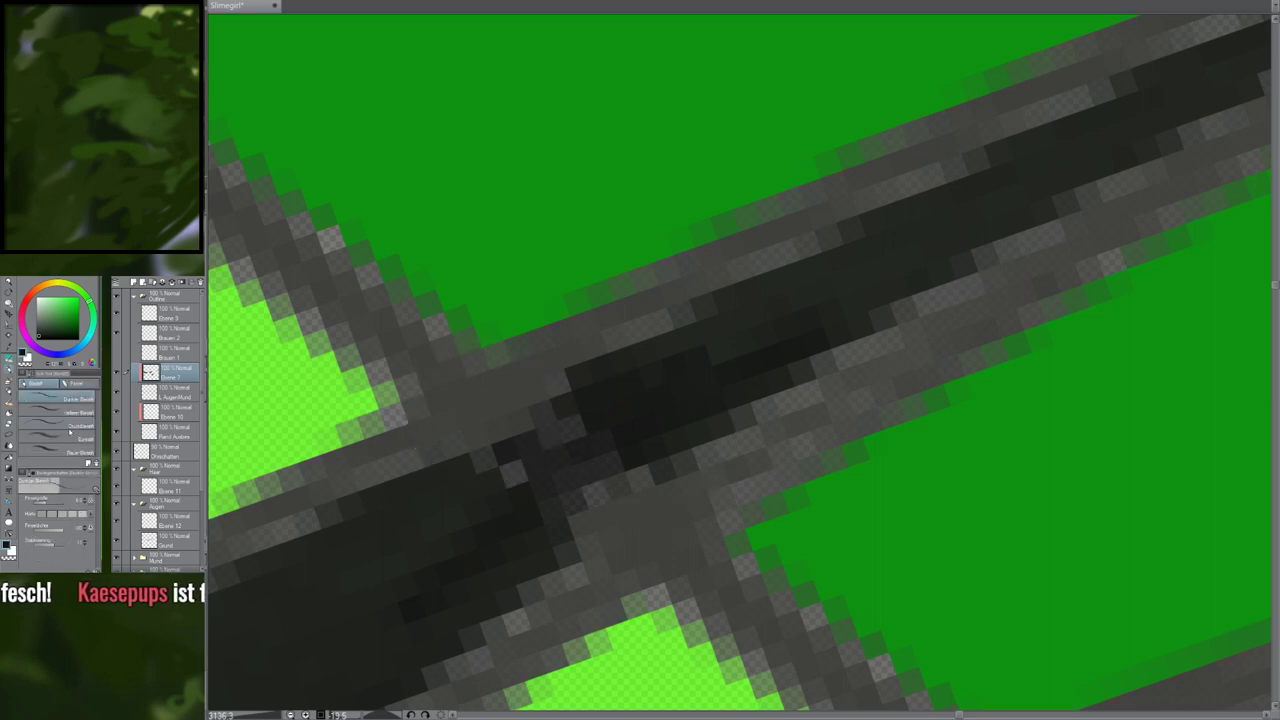
click(9, 413)
click(68, 398)
key(e)
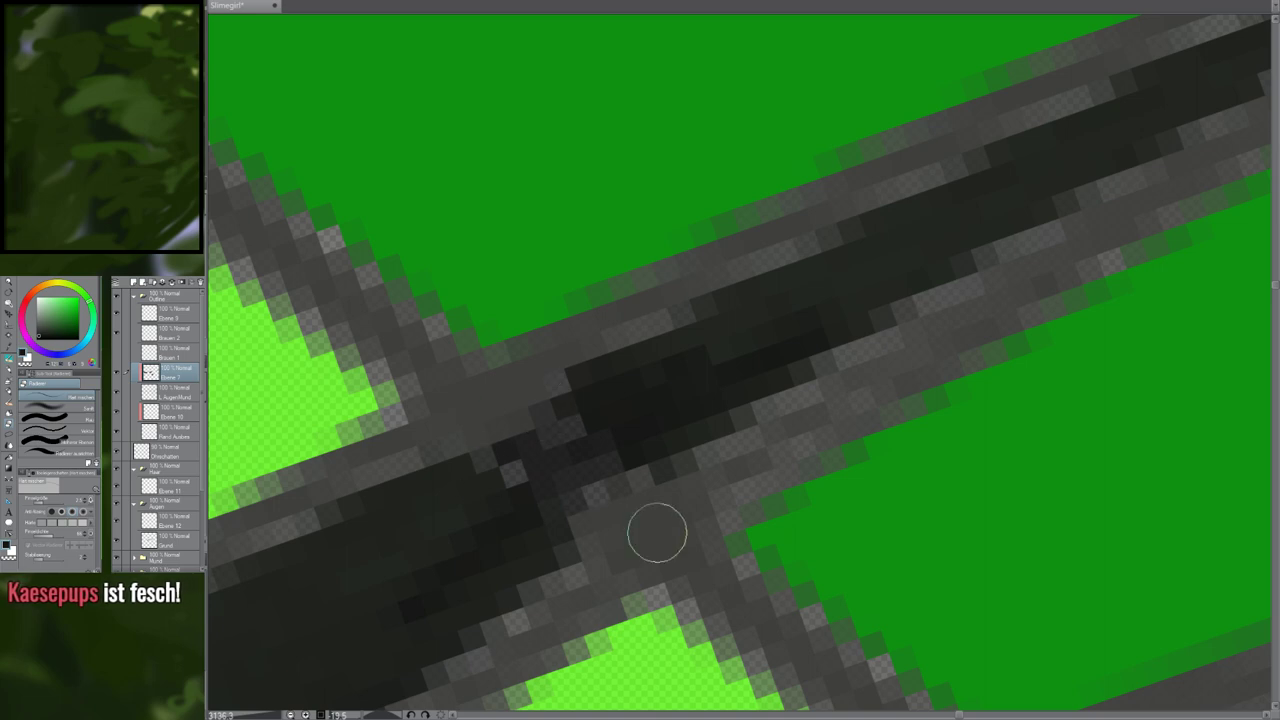
key(p)
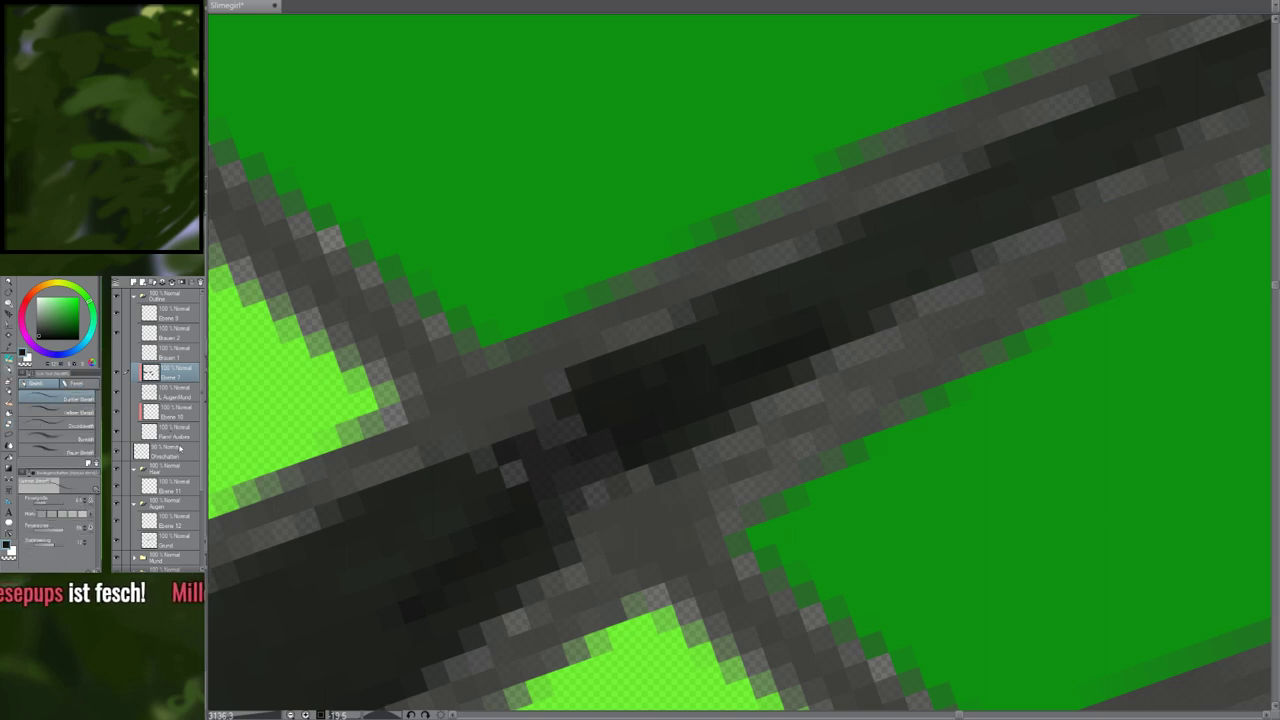
Fill the remaining light spots along the thin lash tip and darken the lash root with pencil strokes on layer Ebene 12
click(174, 519)
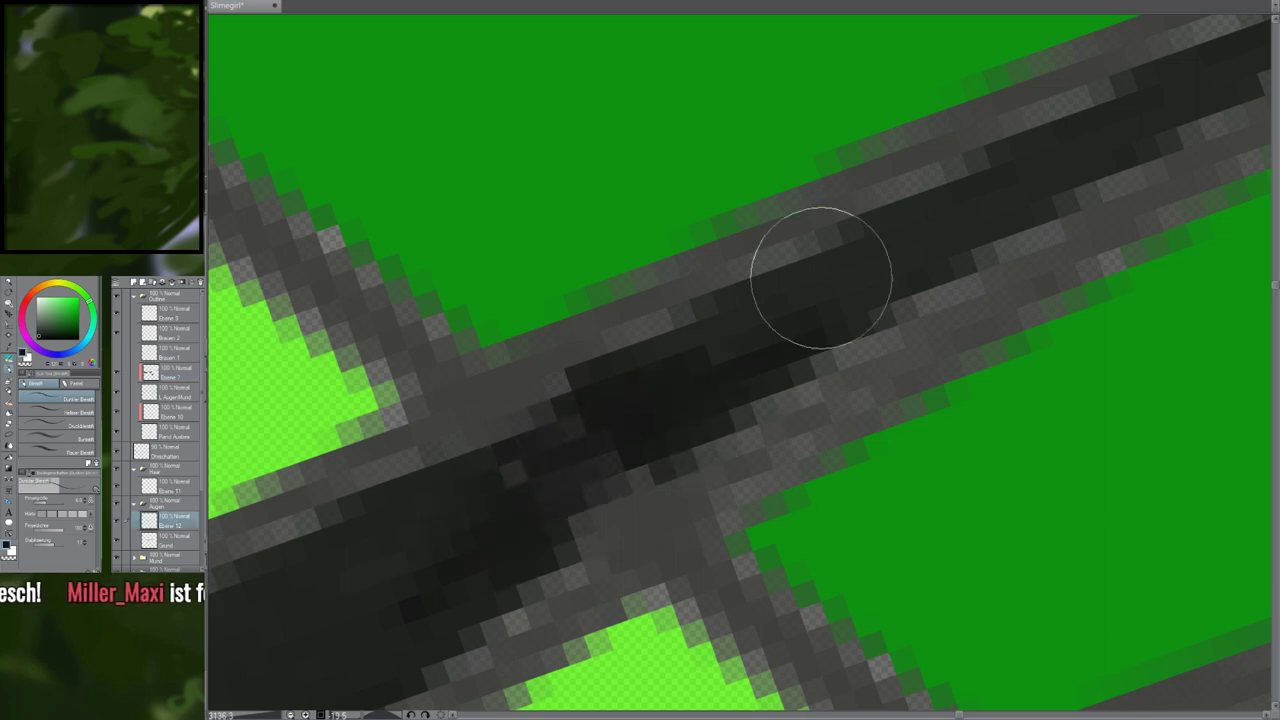
scroll(810, 262, down, 1)
scroll(810, 262, down, 10)
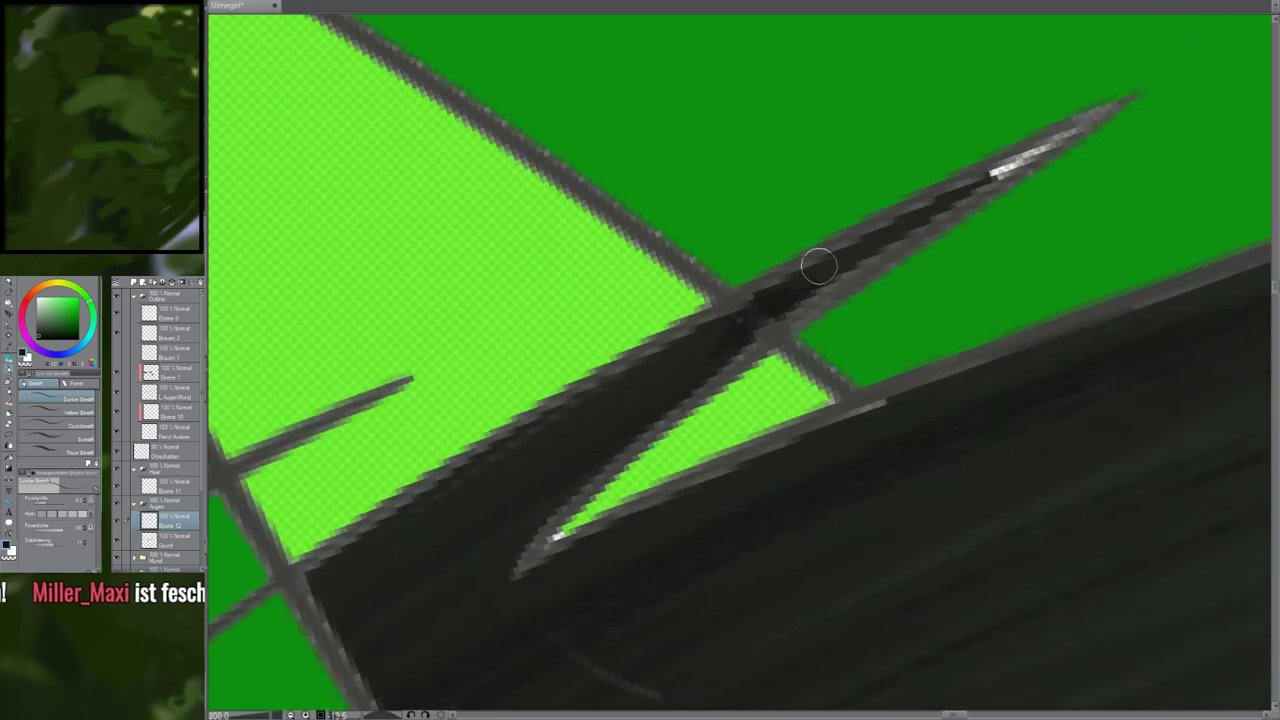
scroll(818, 265, up, 5)
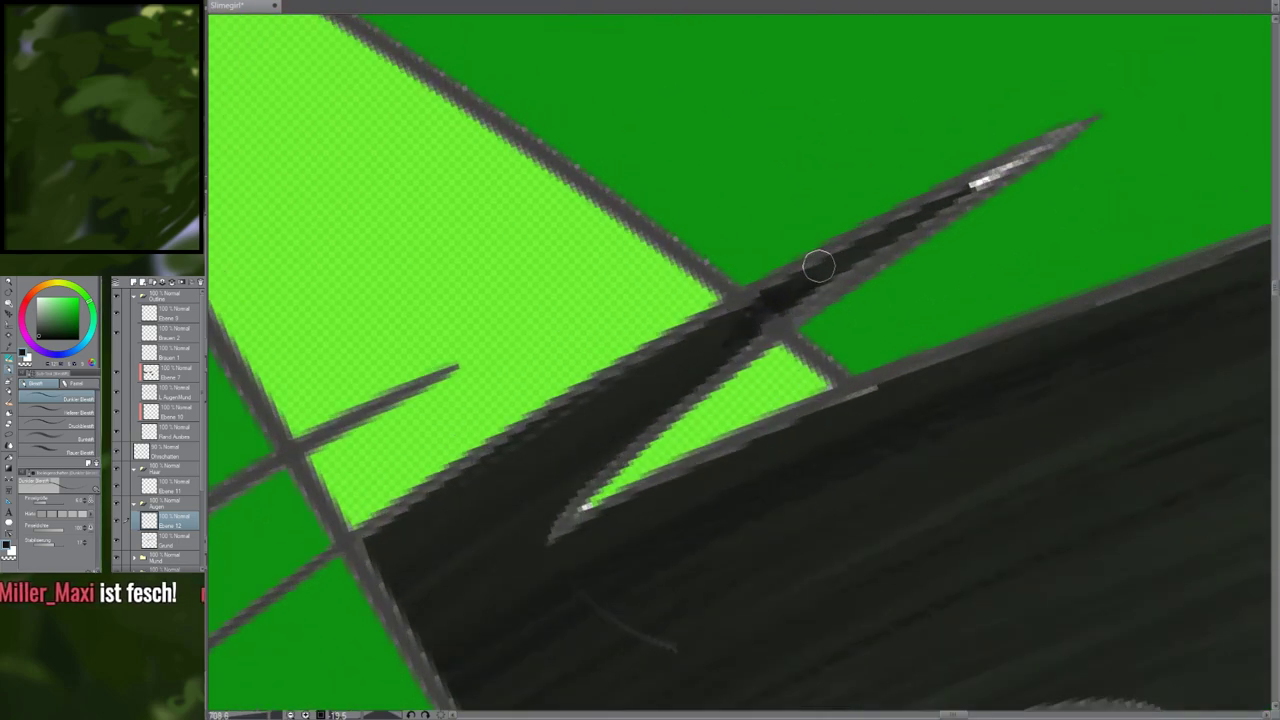
scroll(491, 540, up, 3)
drag(491, 539, 417, 597)
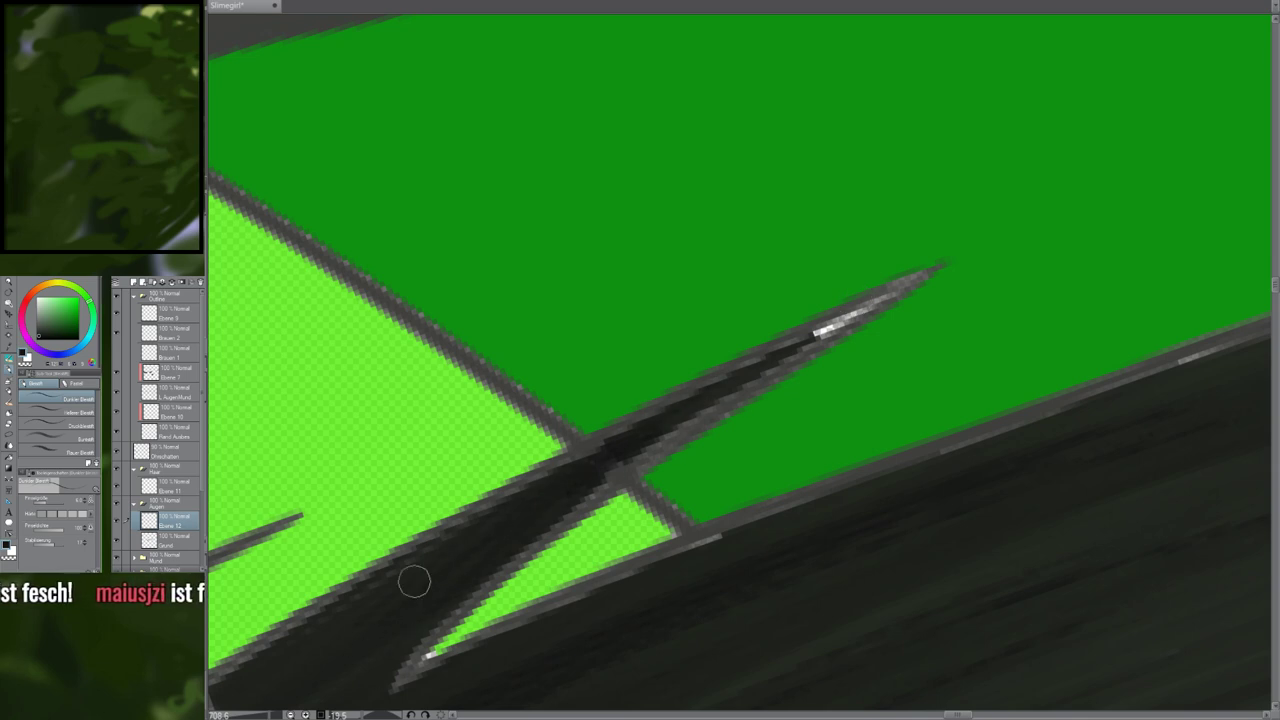
mouse_move(814, 333)
mouse_down()
mouse_move(917, 279)
mouse_move(794, 352)
mouse_up()
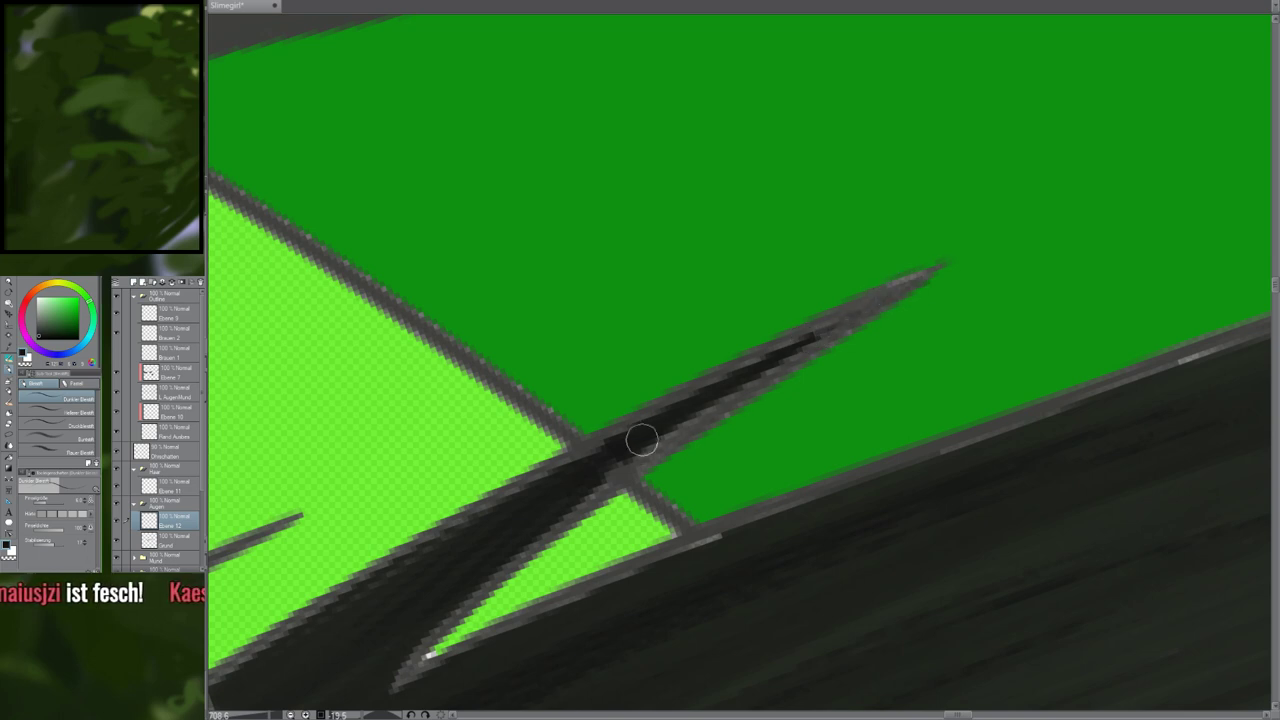
drag(391, 626, 699, 355)
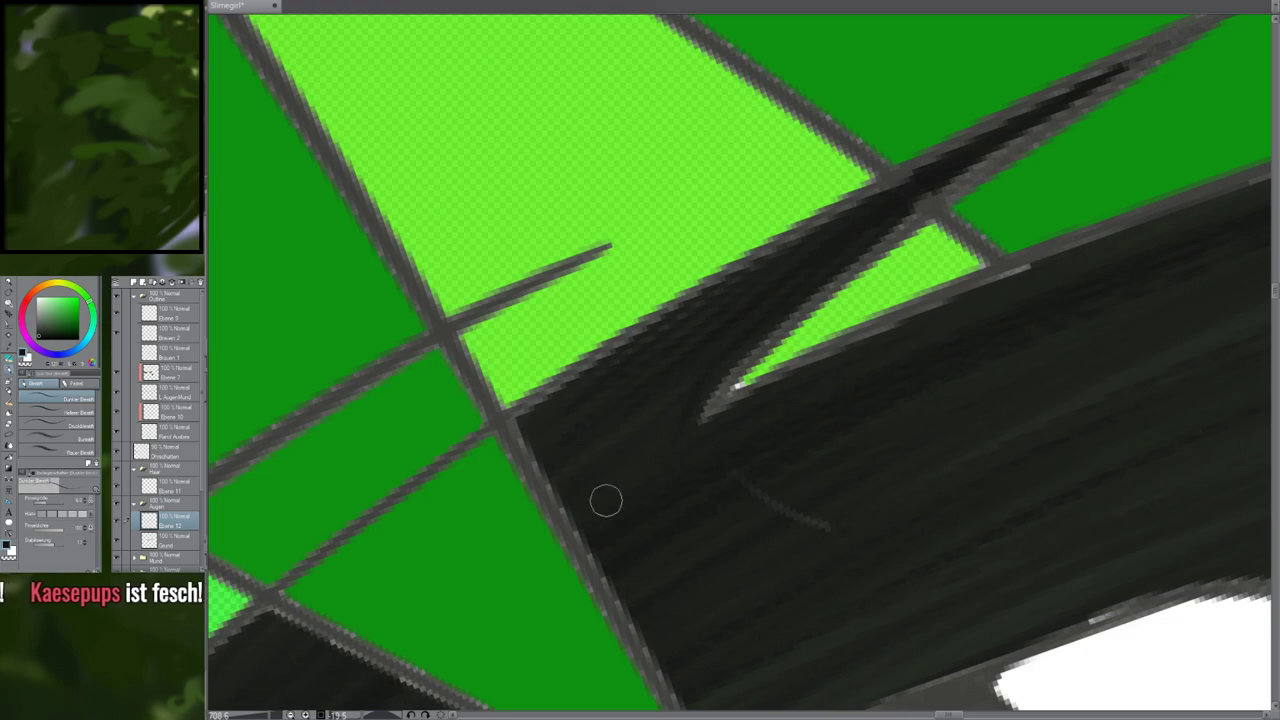
Examine the retouched eyelashes against the face and the whole drawing
scroll(606, 500, down, 8)
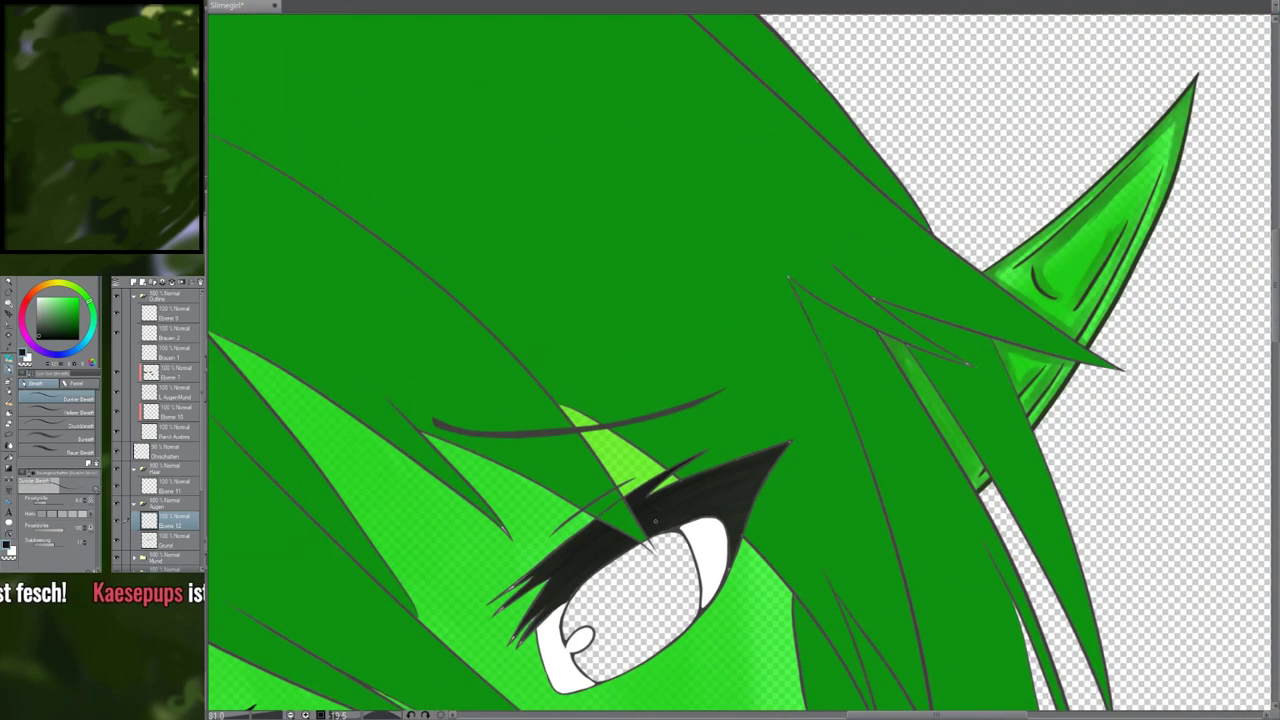
scroll(640, 532, down, 3)
drag(538, 564, 733, 337)
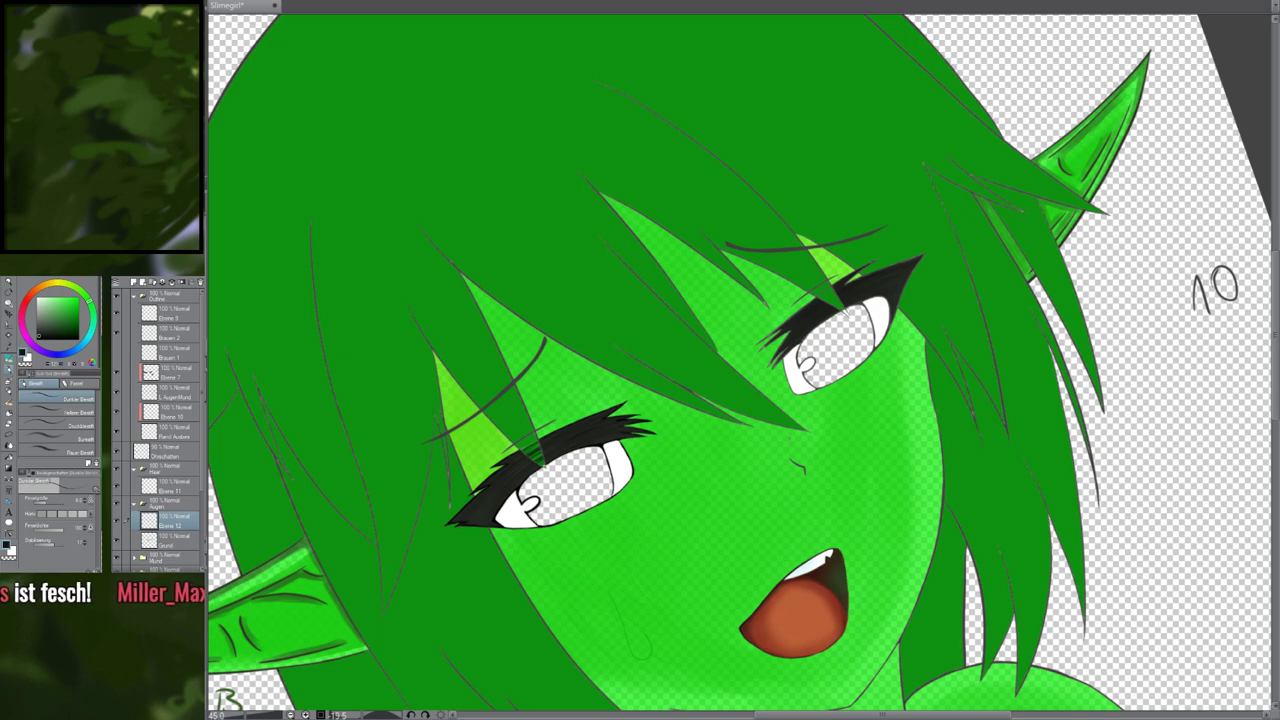
scroll(509, 584, up, 4)
scroll(460, 540, down, 4)
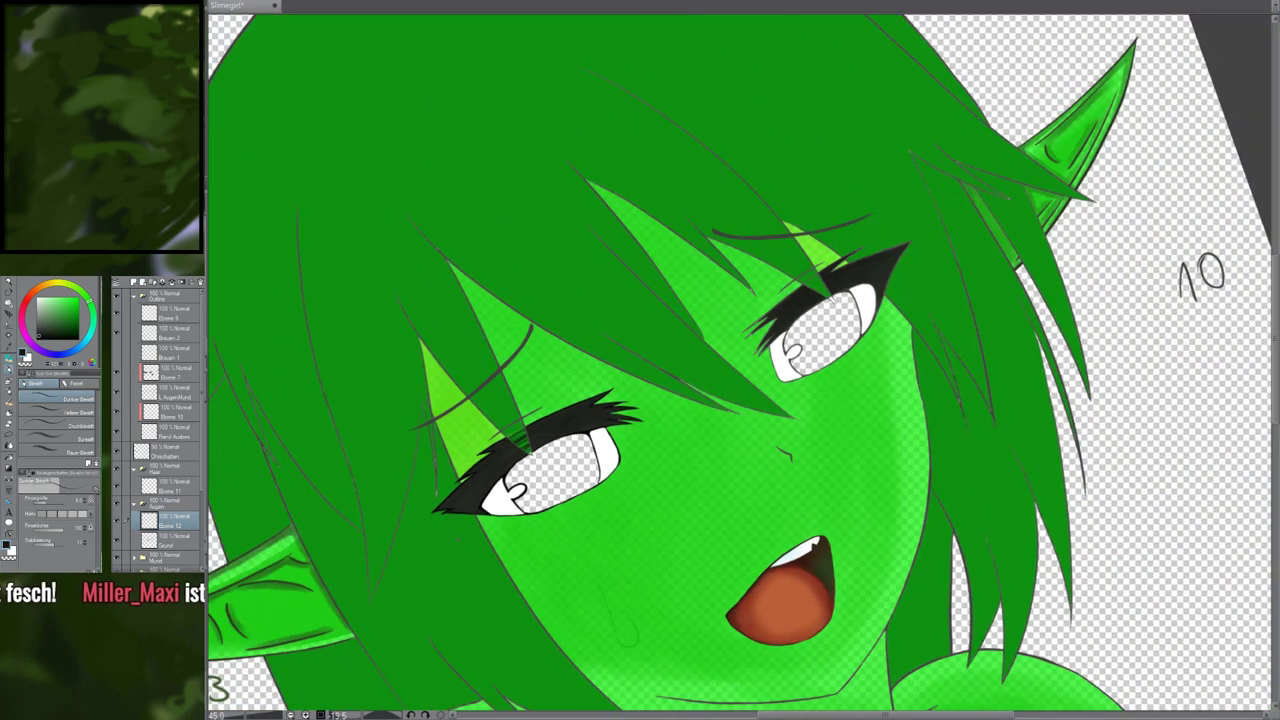
scroll(640, 400, down, 2)
scroll(640, 400, down, 2)
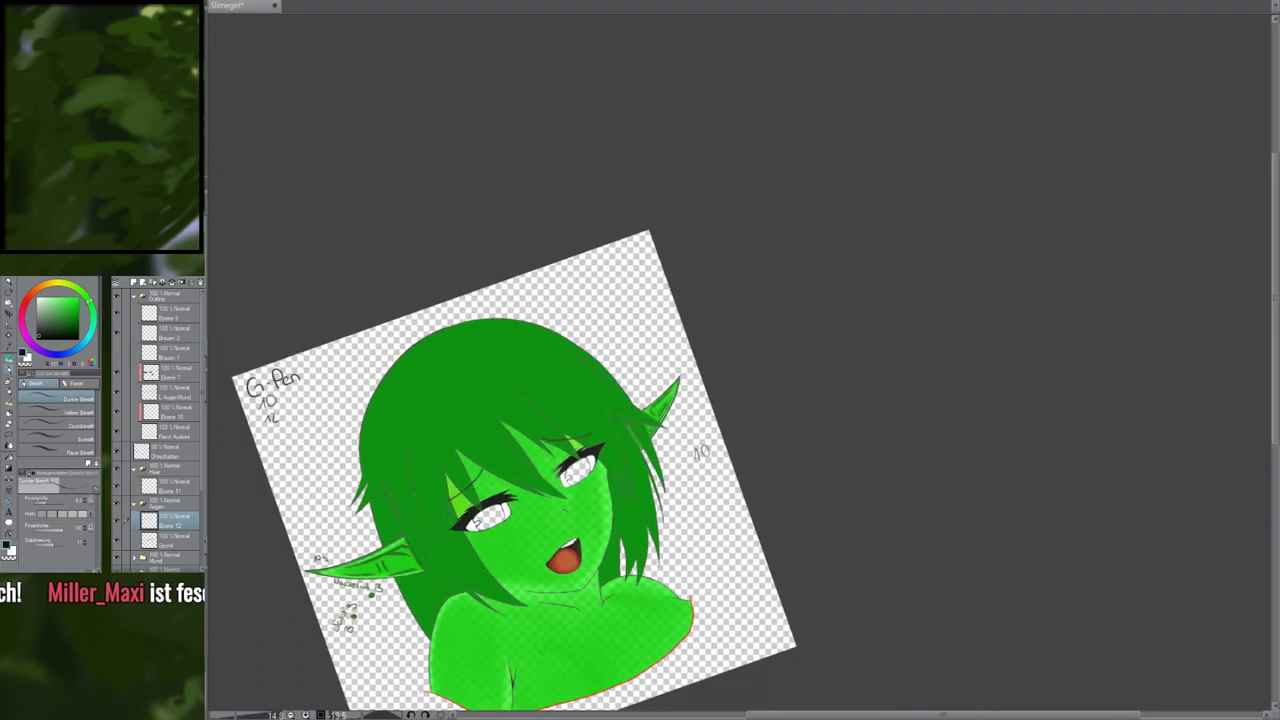
scroll(640, 400, up, 1)
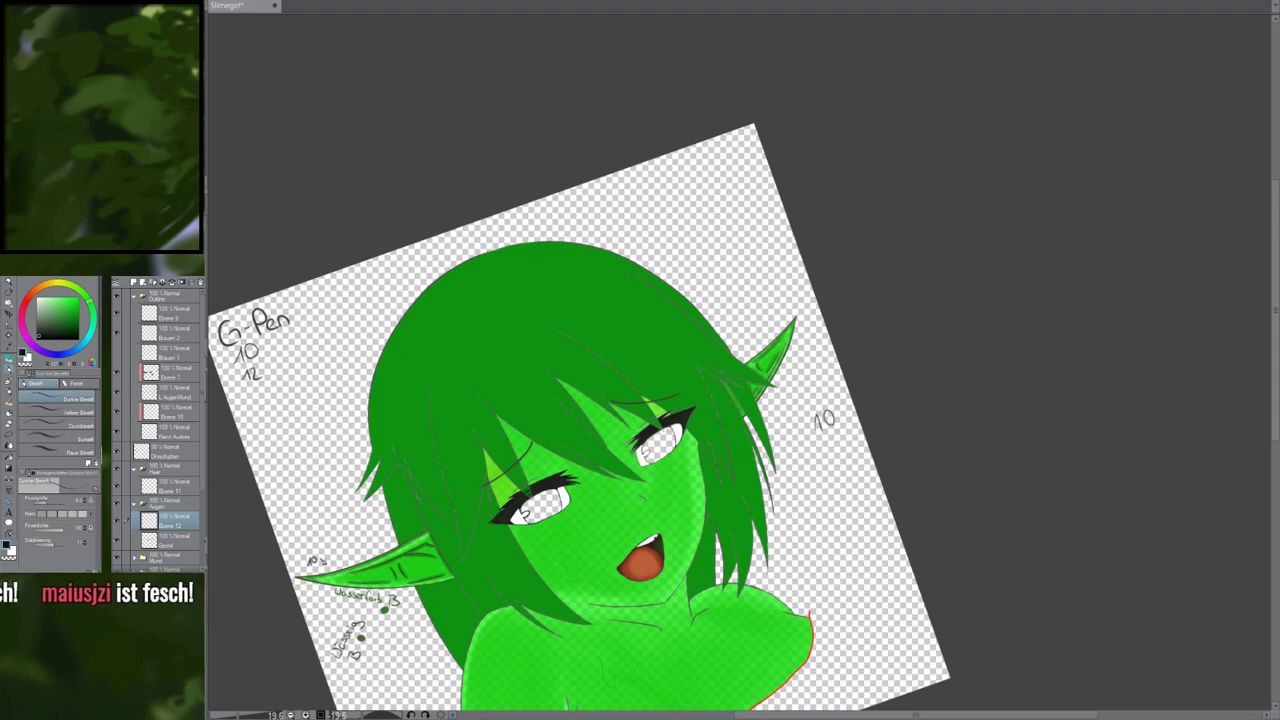
scroll(527, 391, up, 2)
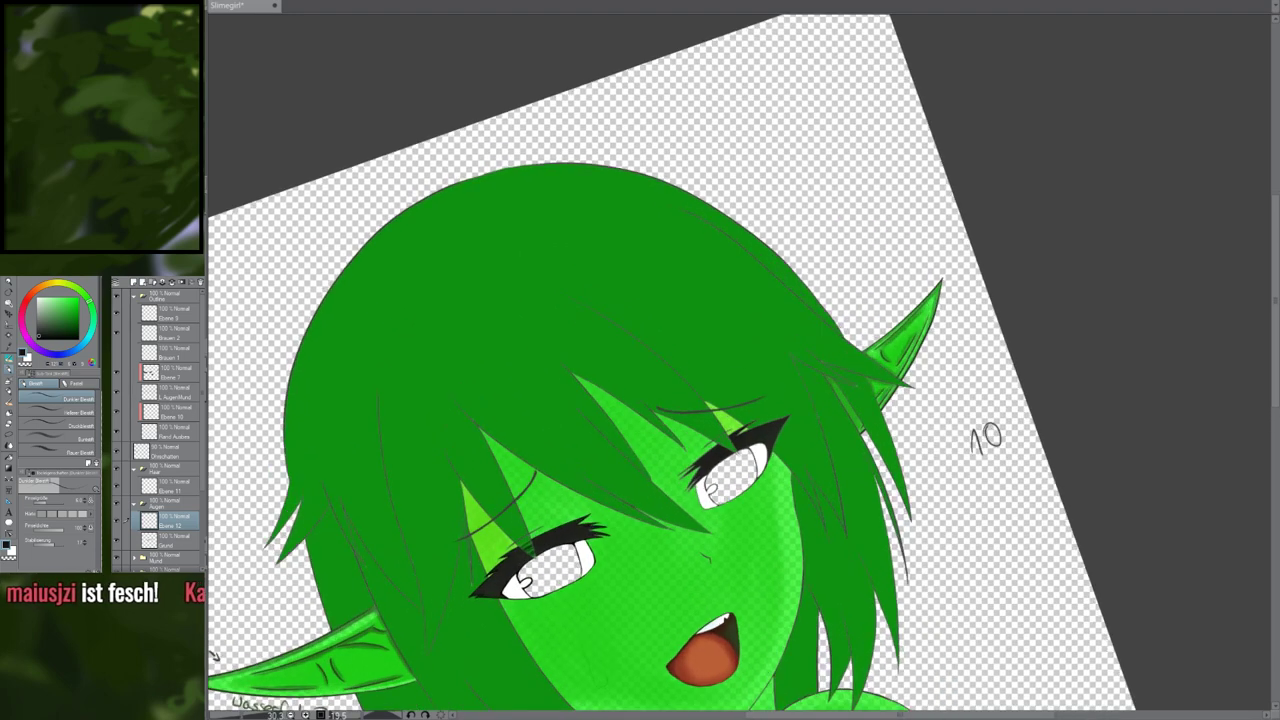
scroll(540, 424, up, 1)
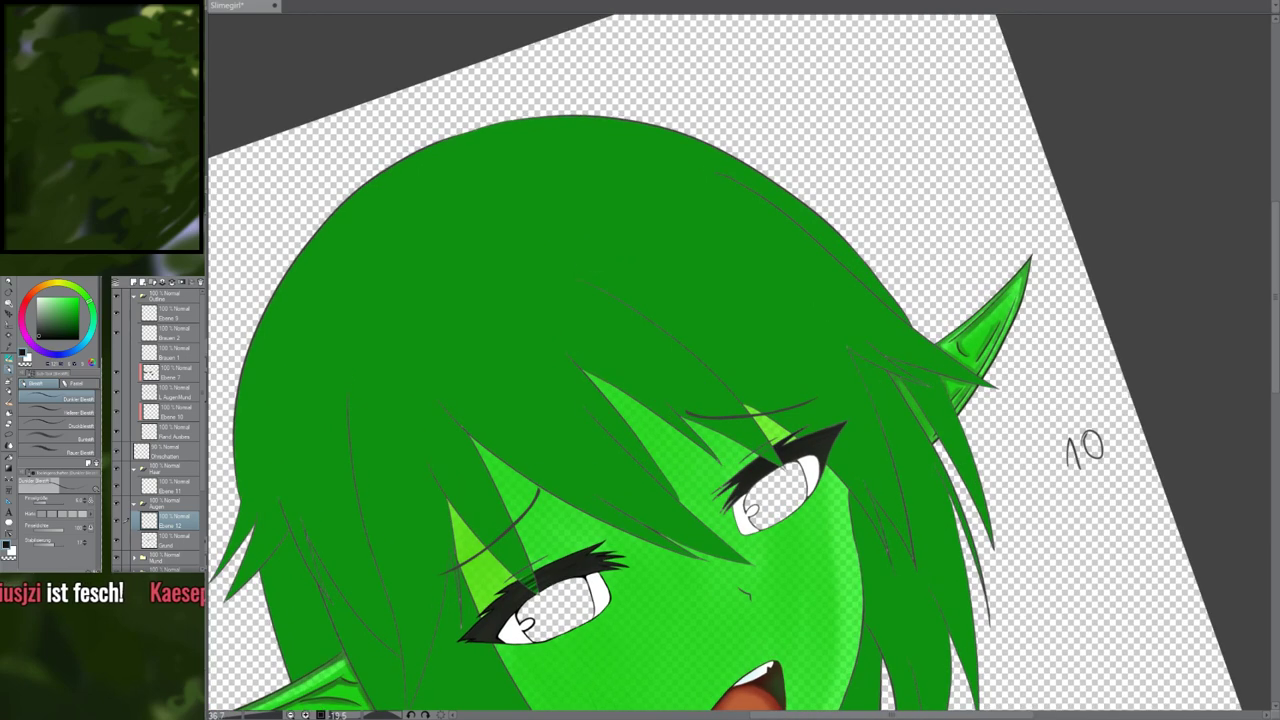
scroll(478, 362, down, 2)
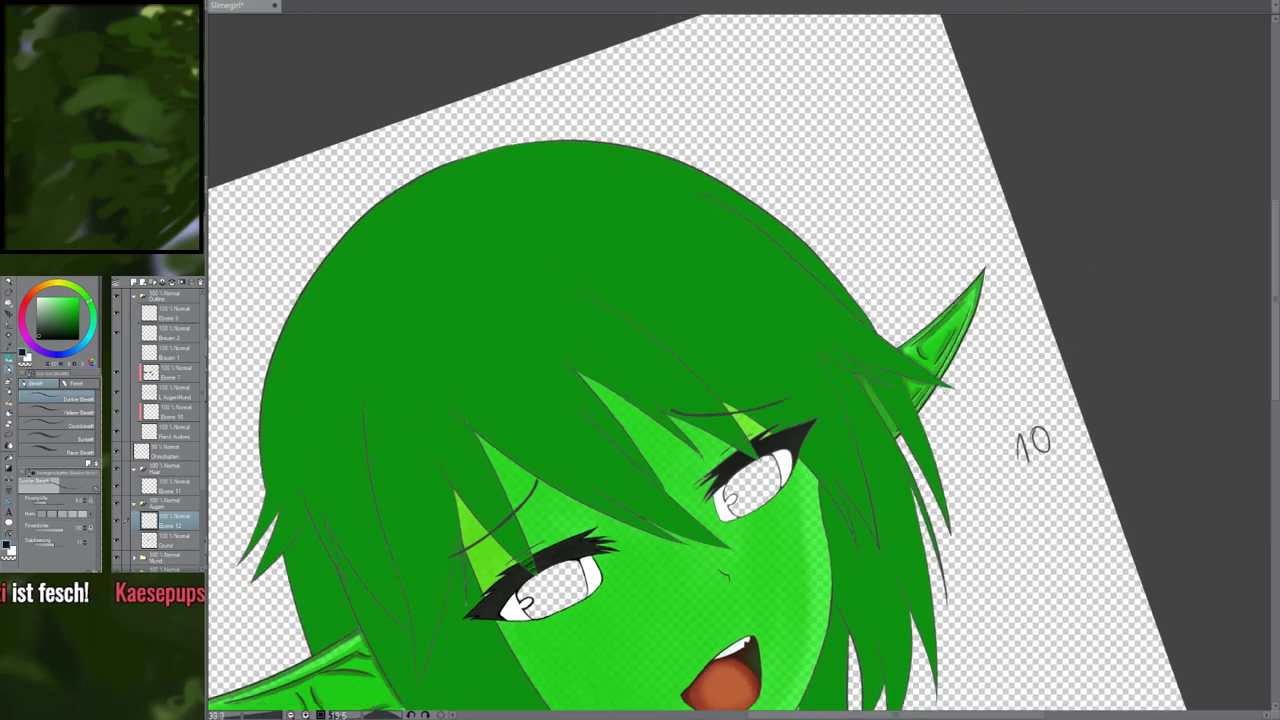
Try out thin curved pencil lines across the hair on both sides of the head on layer Ebene 11
click(122, 486)
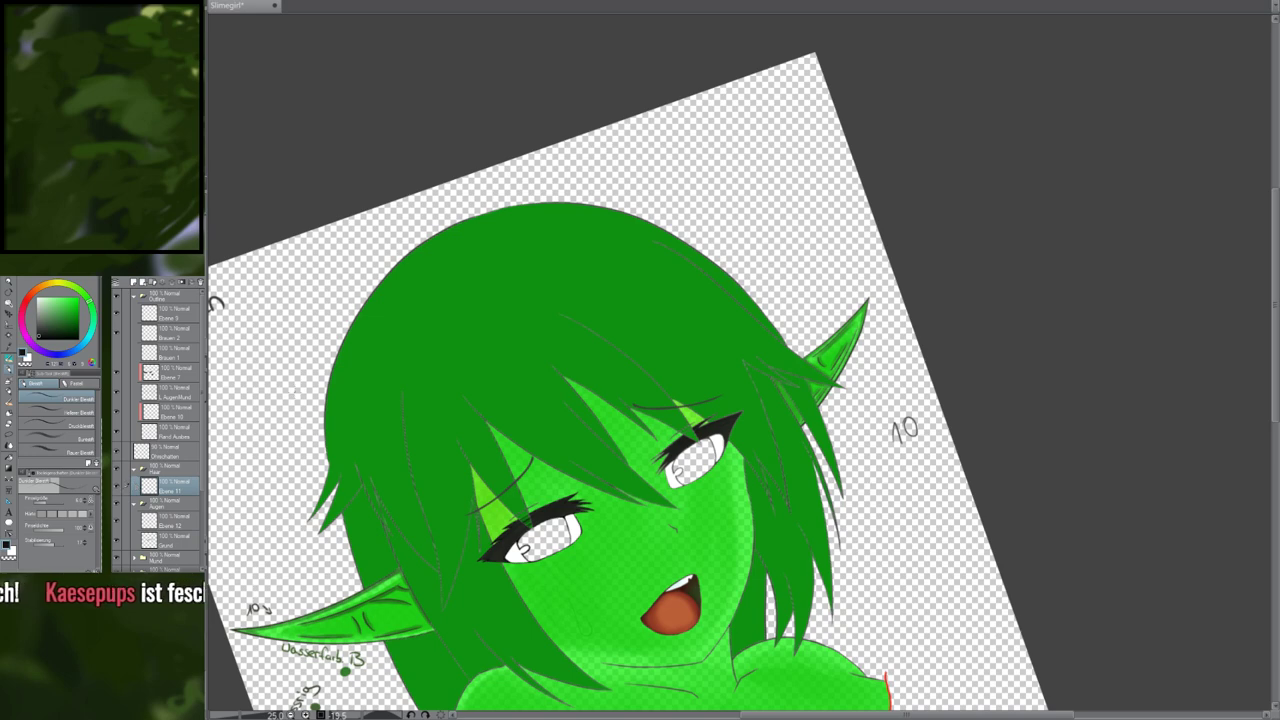
scroll(330, 500, up, 3)
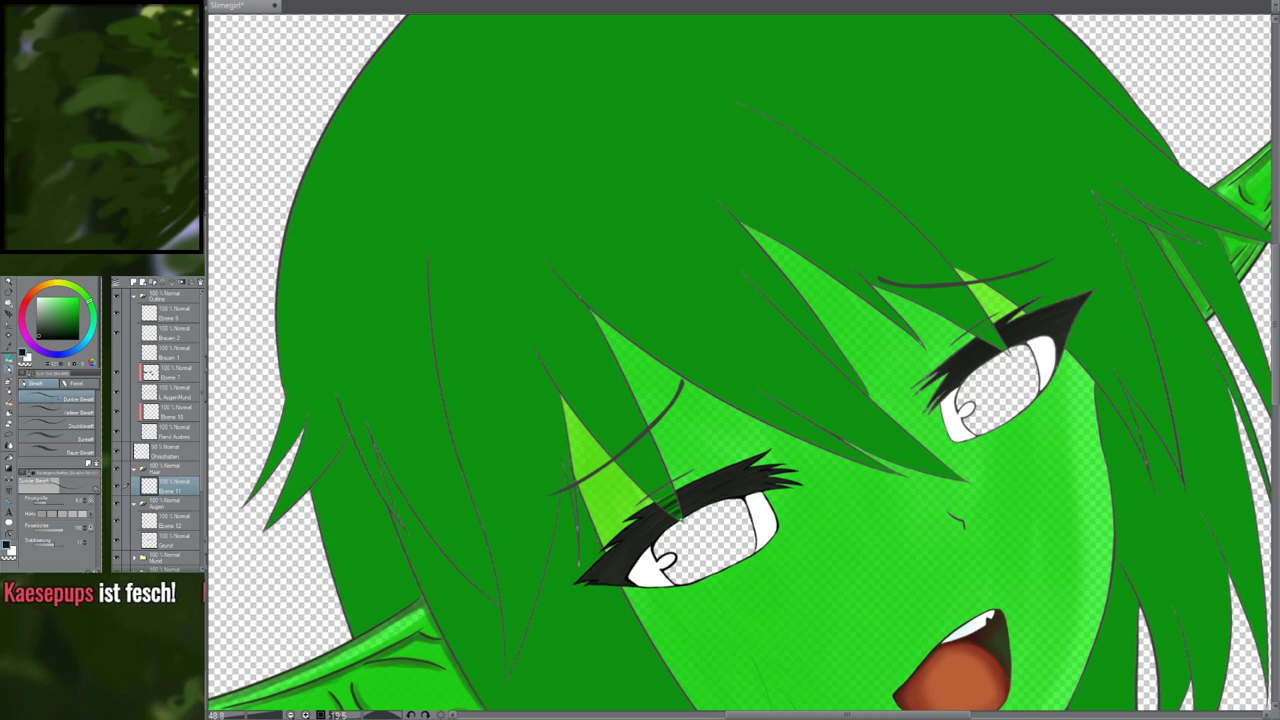
drag(404, 465, 453, 348)
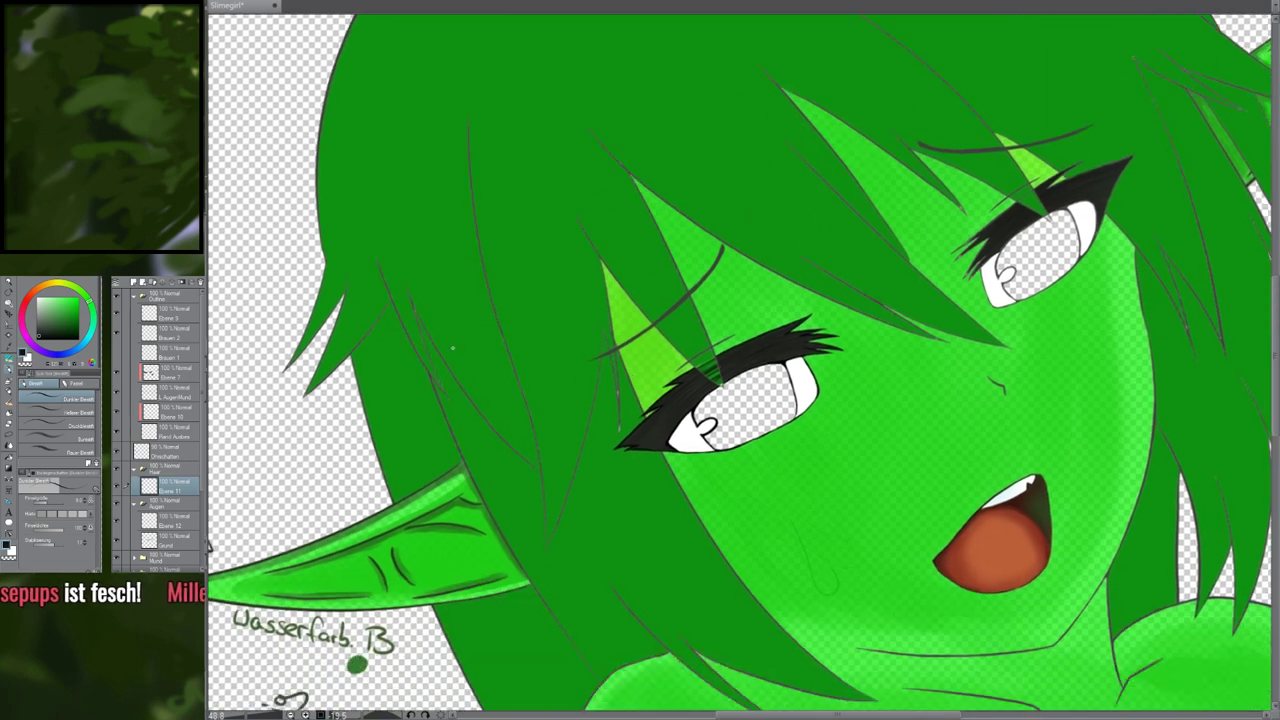
mouse_move(272, 288)
mouse_down()
mouse_move(362, 420)
mouse_move(692, 412)
mouse_up()
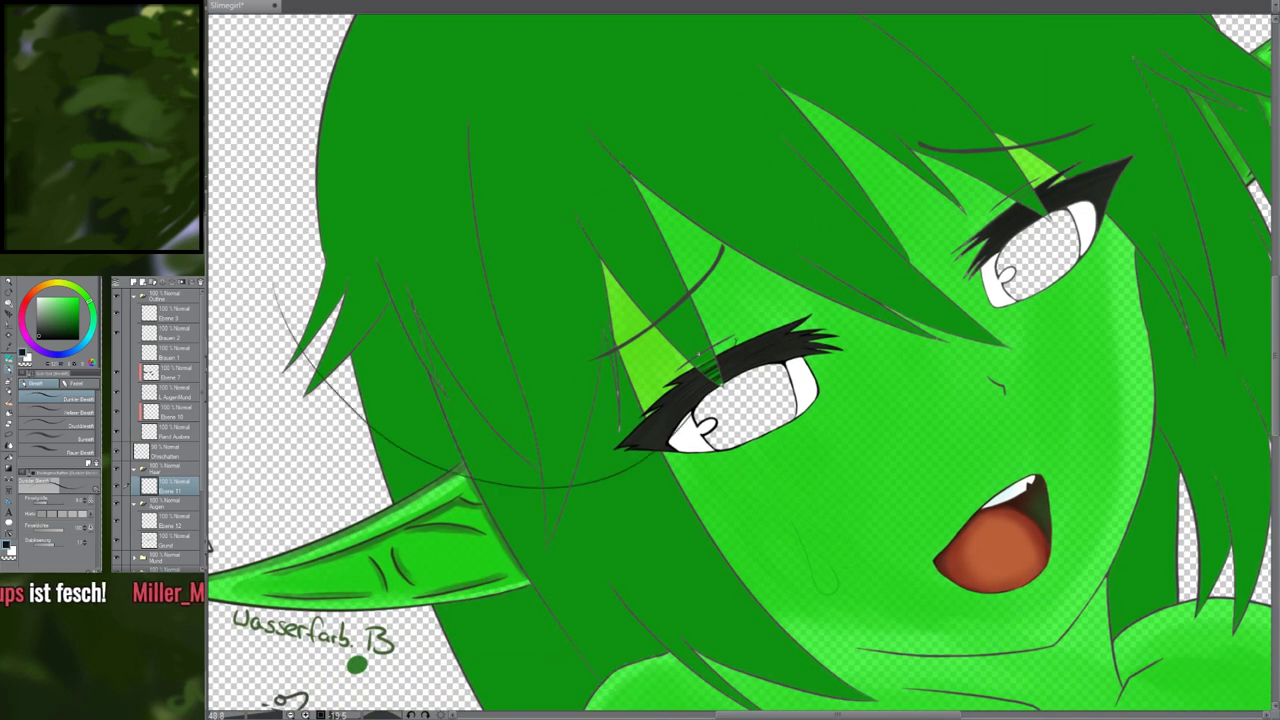
drag(880, 270, 515, 494)
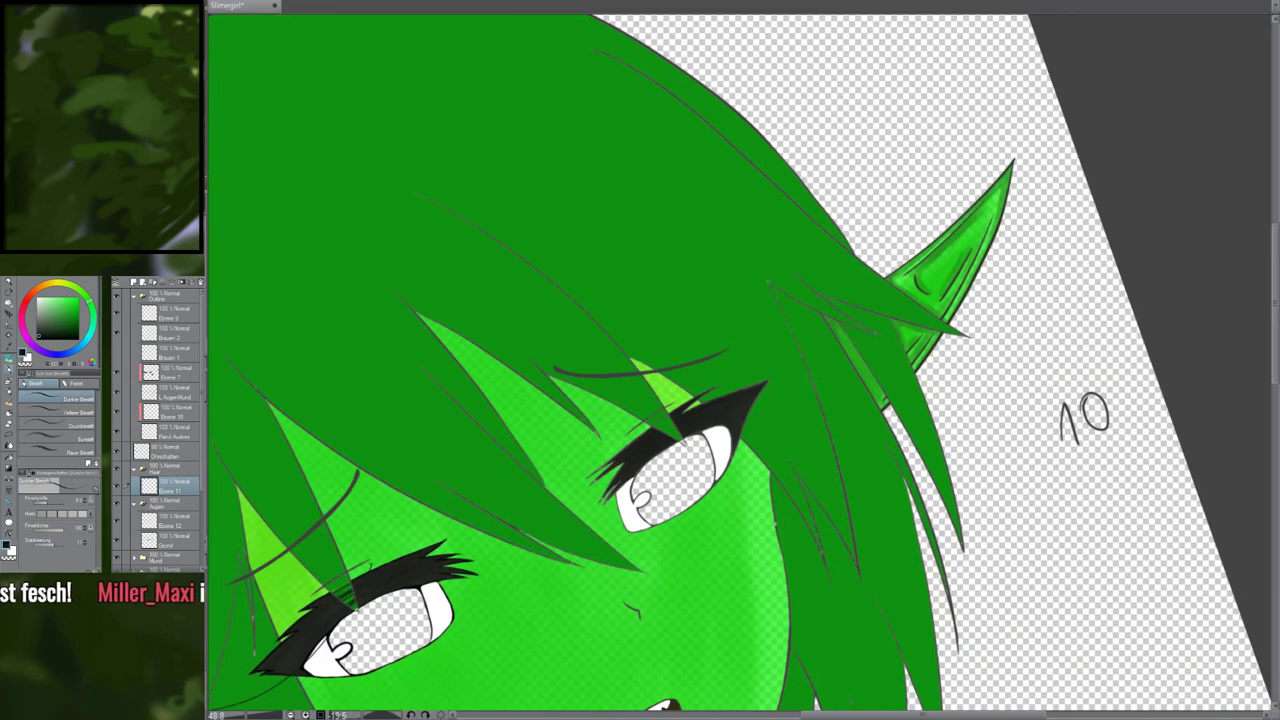
mouse_move(775, 524)
mouse_down()
mouse_move(904, 452)
mouse_move(802, 157)
mouse_up()
drag(709, 311, 752, 494)
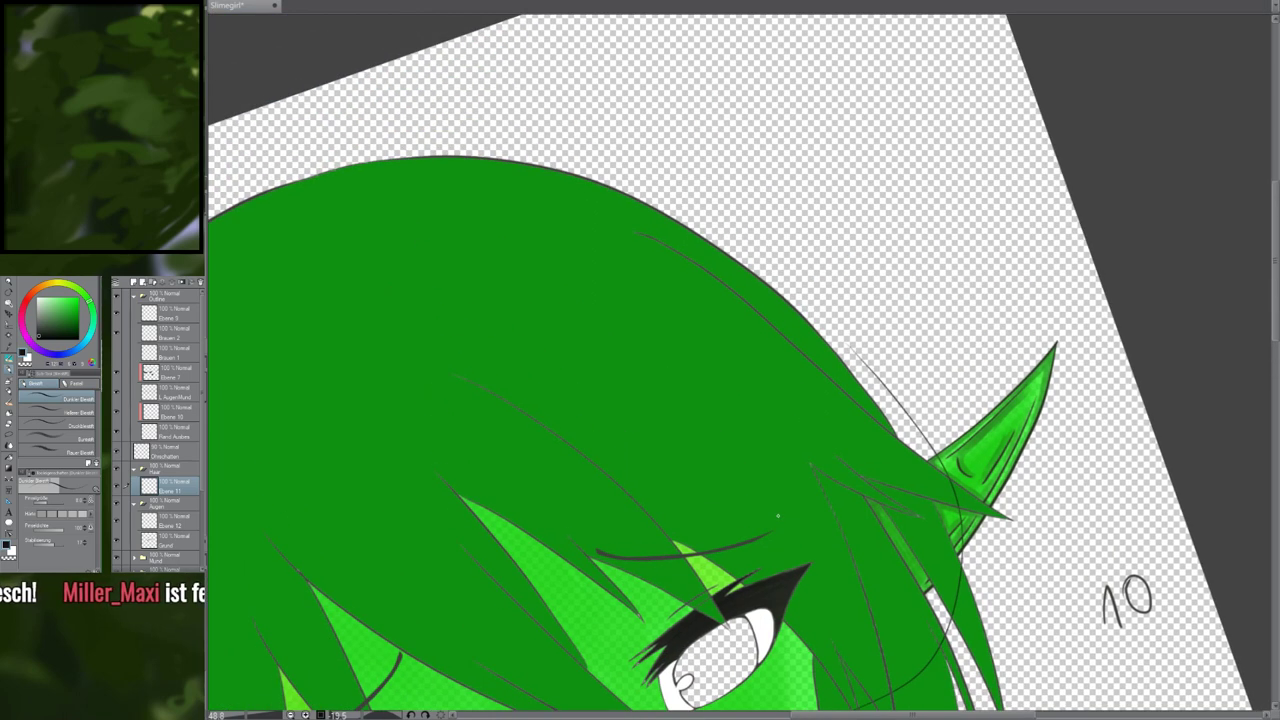
scroll(778, 516, down, 2)
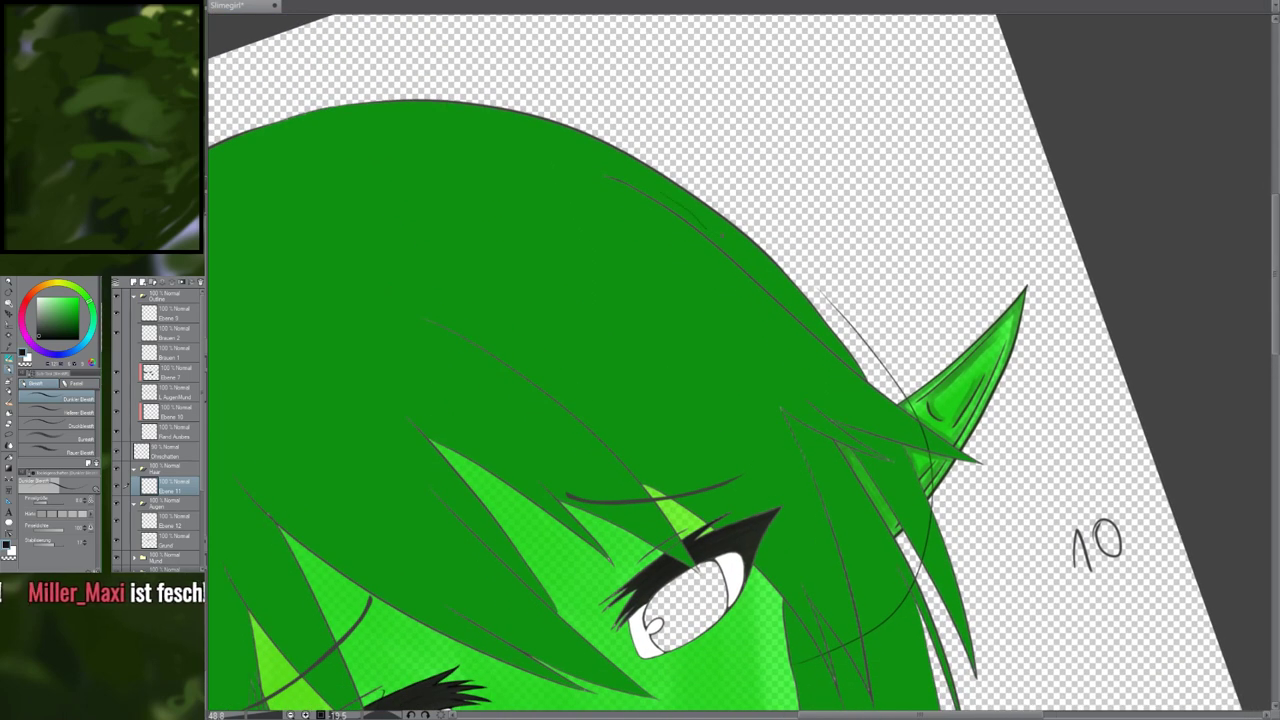
drag(734, 252, 824, 344)
mouse_move(896, 474)
mouse_down()
mouse_move(944, 574)
mouse_move(856, 341)
mouse_up()
mouse_move(805, 396)
mouse_down()
mouse_move(913, 314)
mouse_move(1021, 166)
mouse_move(837, 185)
mouse_move(803, 426)
mouse_move(779, 471)
mouse_move(795, 457)
mouse_up()
Undo the trial curves drawn across the hair
key(ctrl+z)
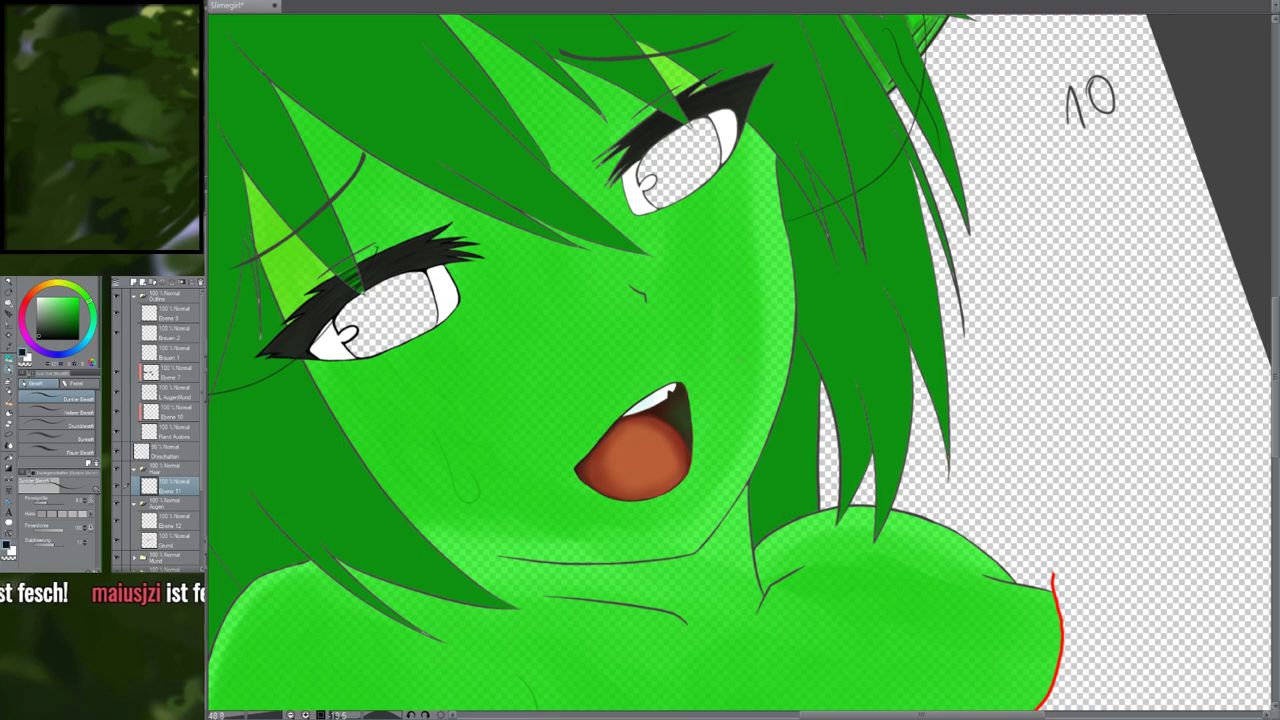
mouse_move(699, 146)
mouse_down()
mouse_move(773, 406)
mouse_move(757, 432)
mouse_move(1086, 285)
mouse_up()
key(ctrl+z)
key(ctrl+z)
key(ctrl+z)
key(ctrl+z)
drag(557, 341, 560, 249)
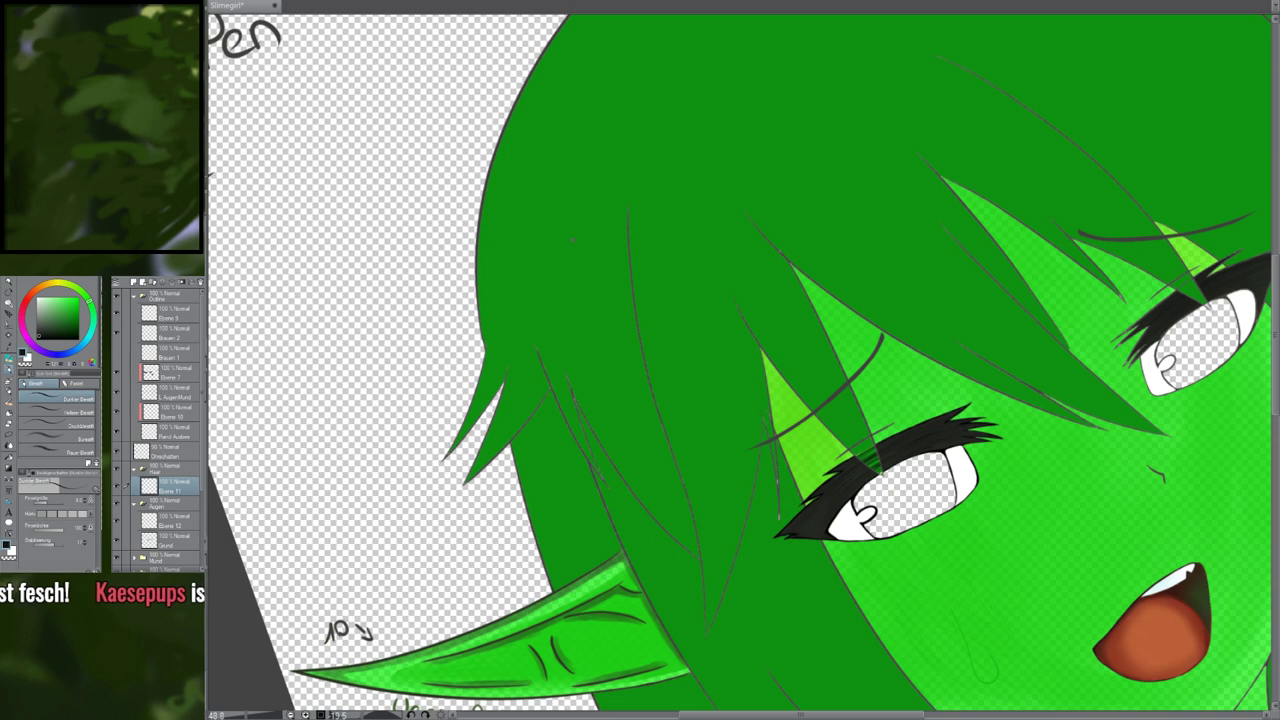
drag(665, 301, 531, 401)
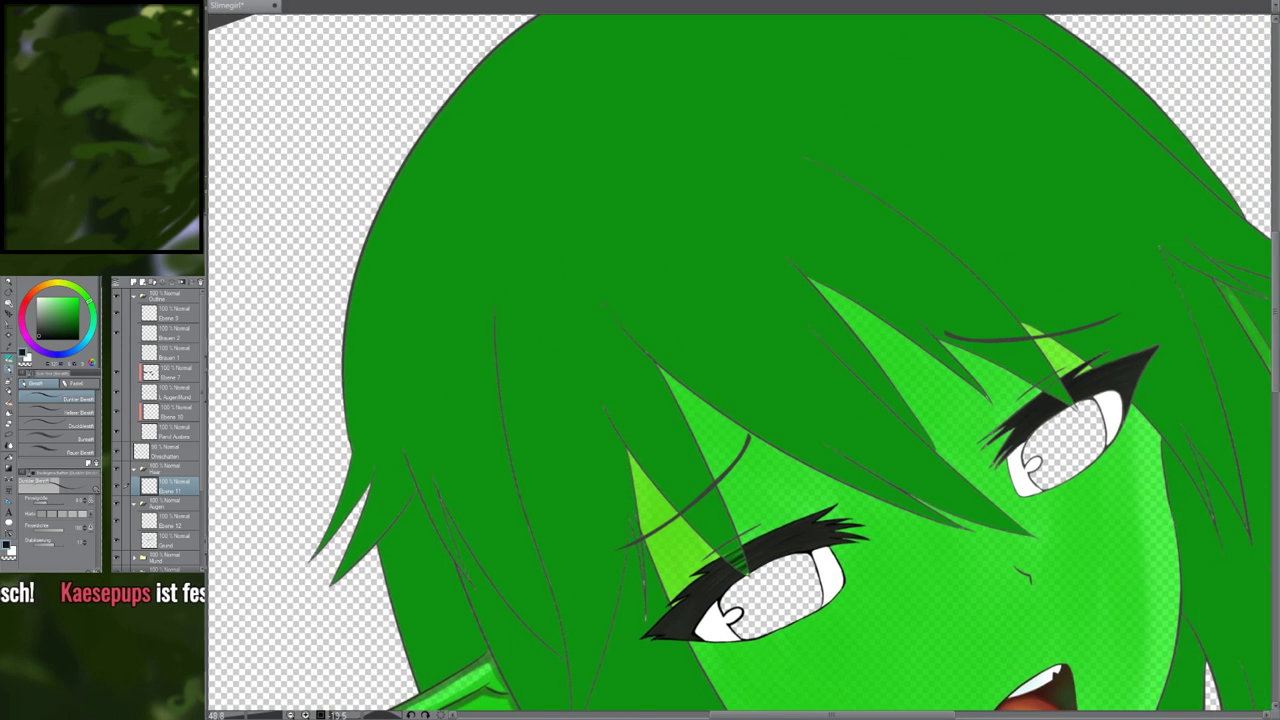
Auto-select the hair area enclosed by the outlines, working from the eye and mouth outline layer
click(178, 397)
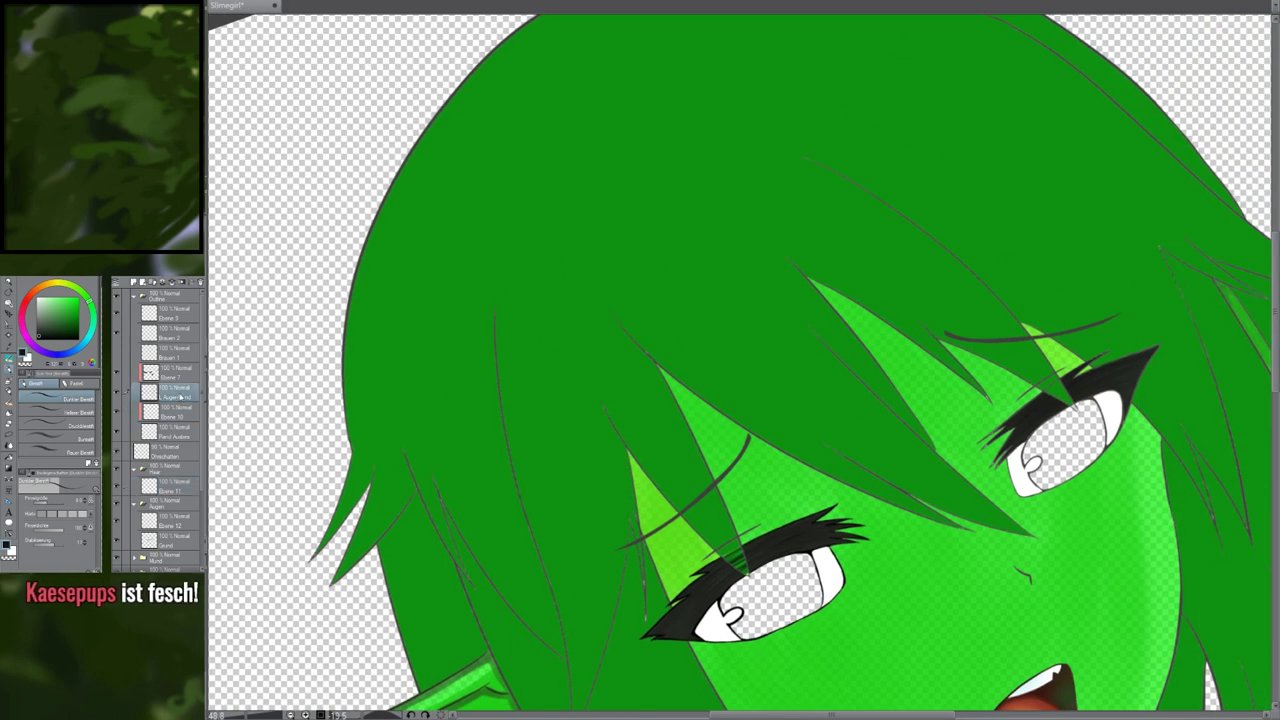
click(850, 254)
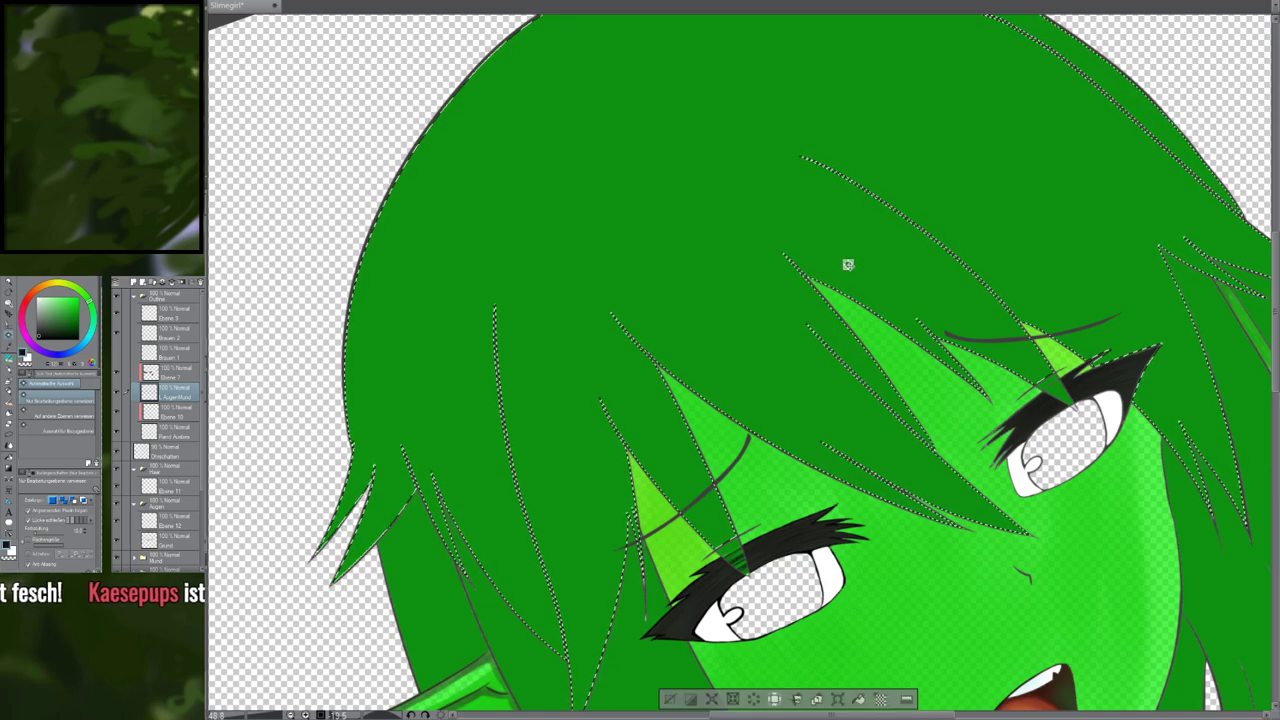
drag(929, 224, 841, 134)
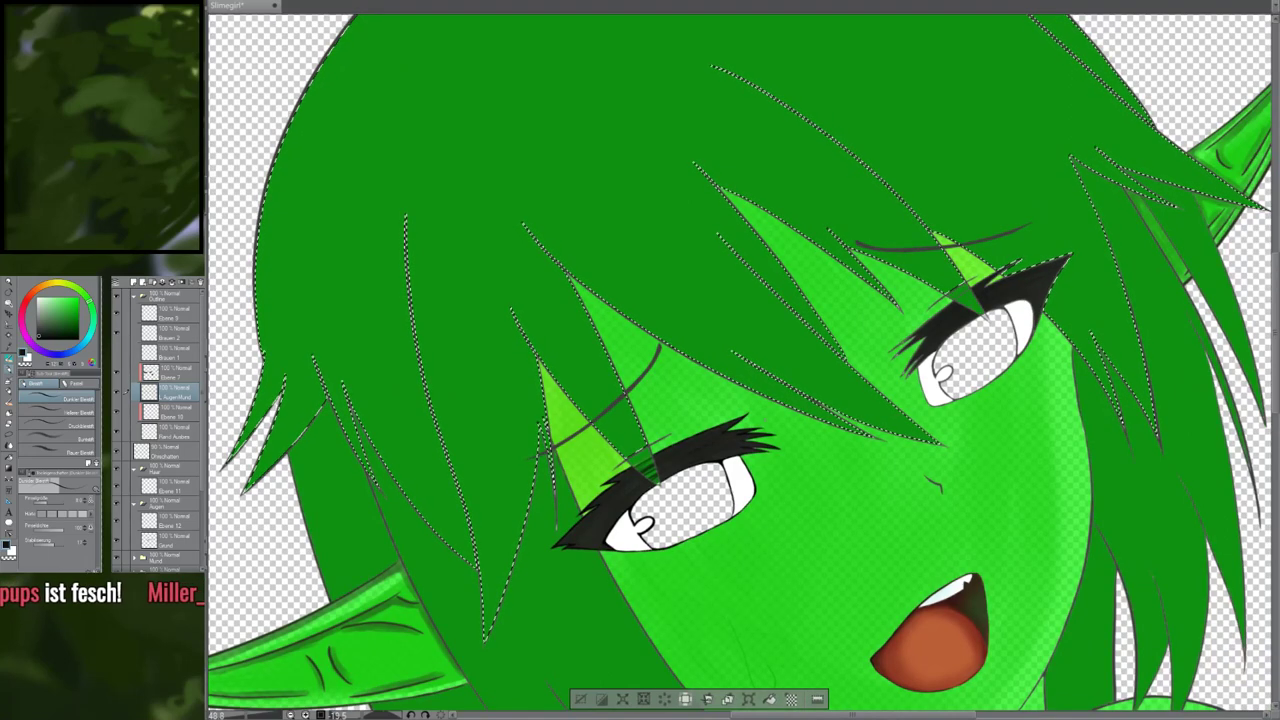
scroll(624, 464, up, 3)
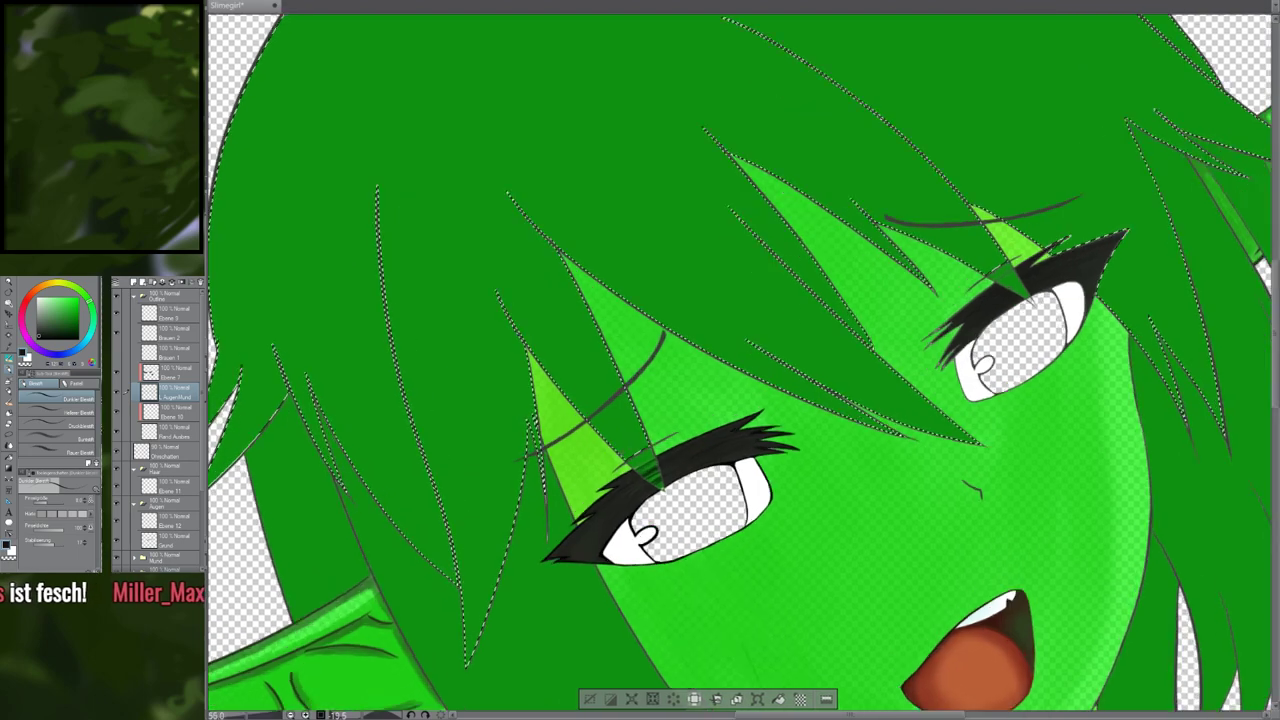
scroll(674, 460, up, 5)
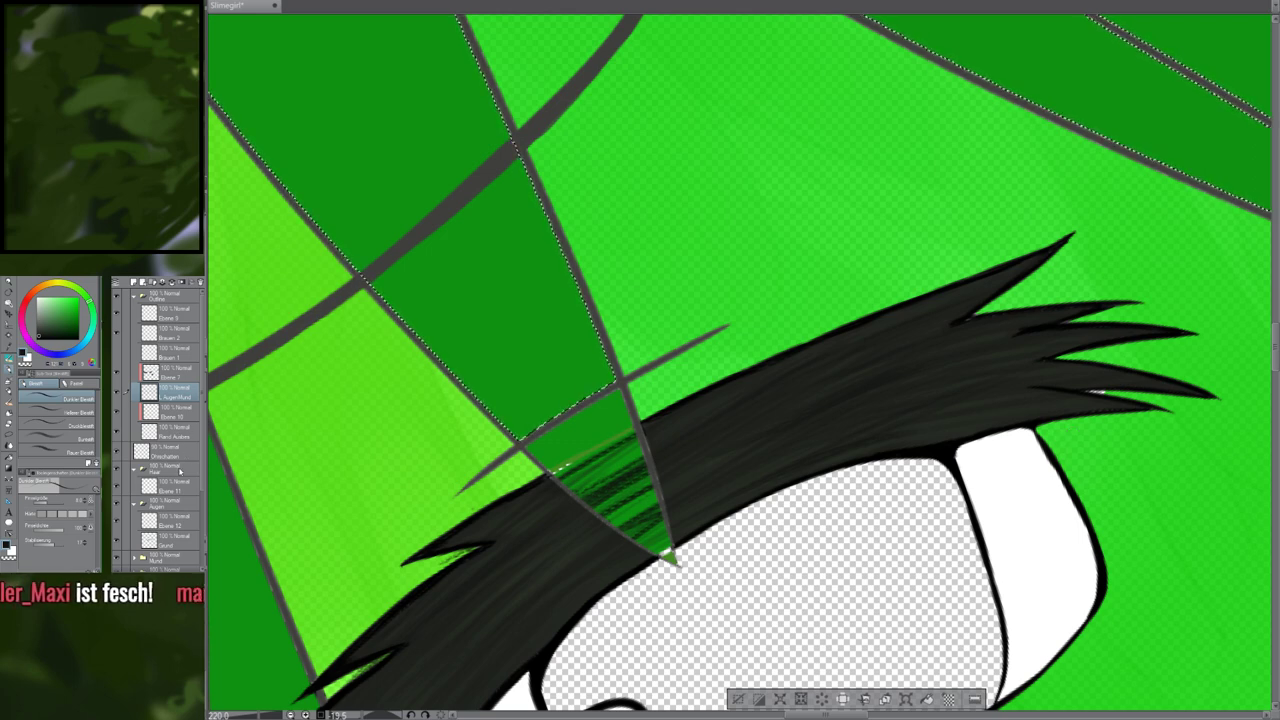
Hide and reshow the dark base fill layer under the eyelashes to compare the lashes with and without it
click(116, 542)
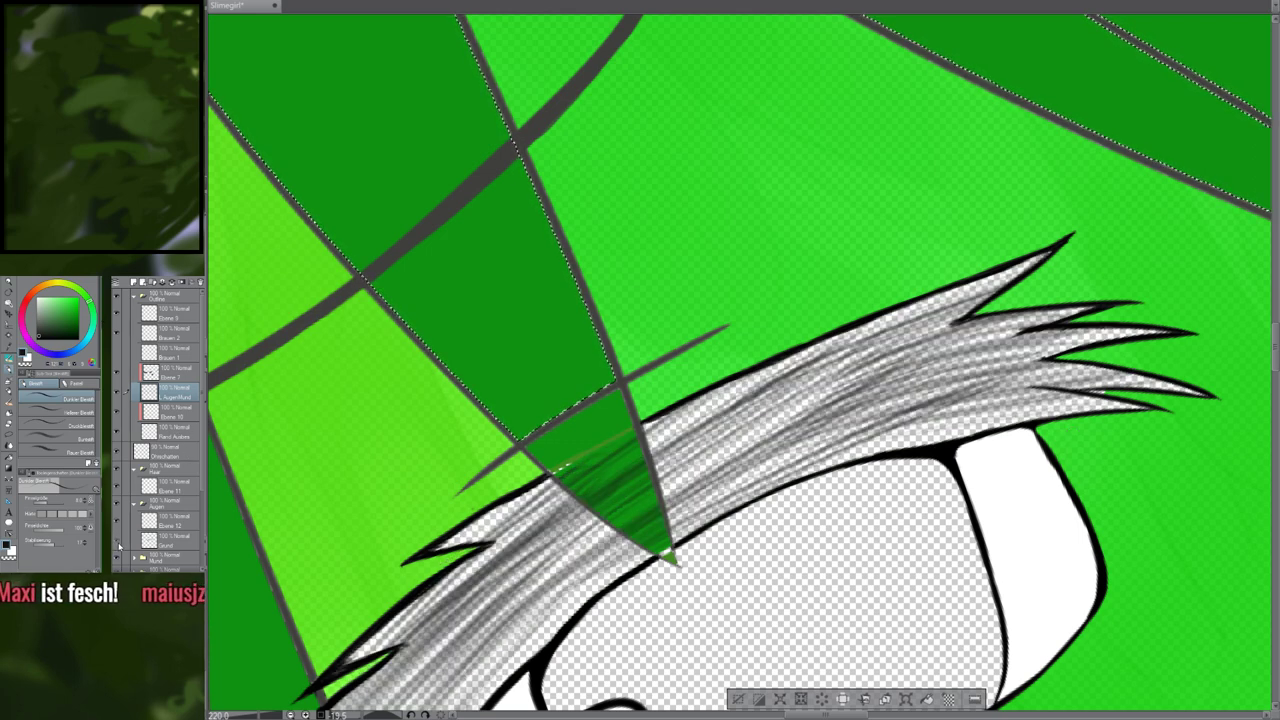
click(118, 545)
click(121, 546)
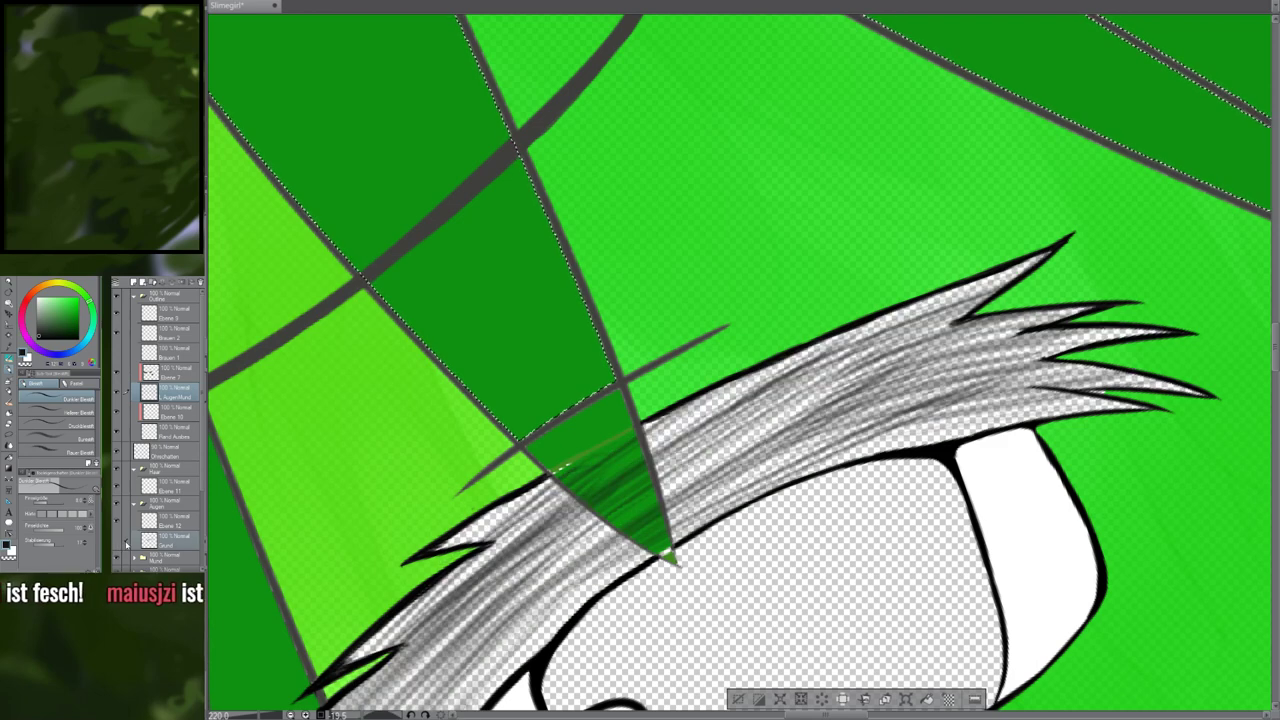
click(121, 545)
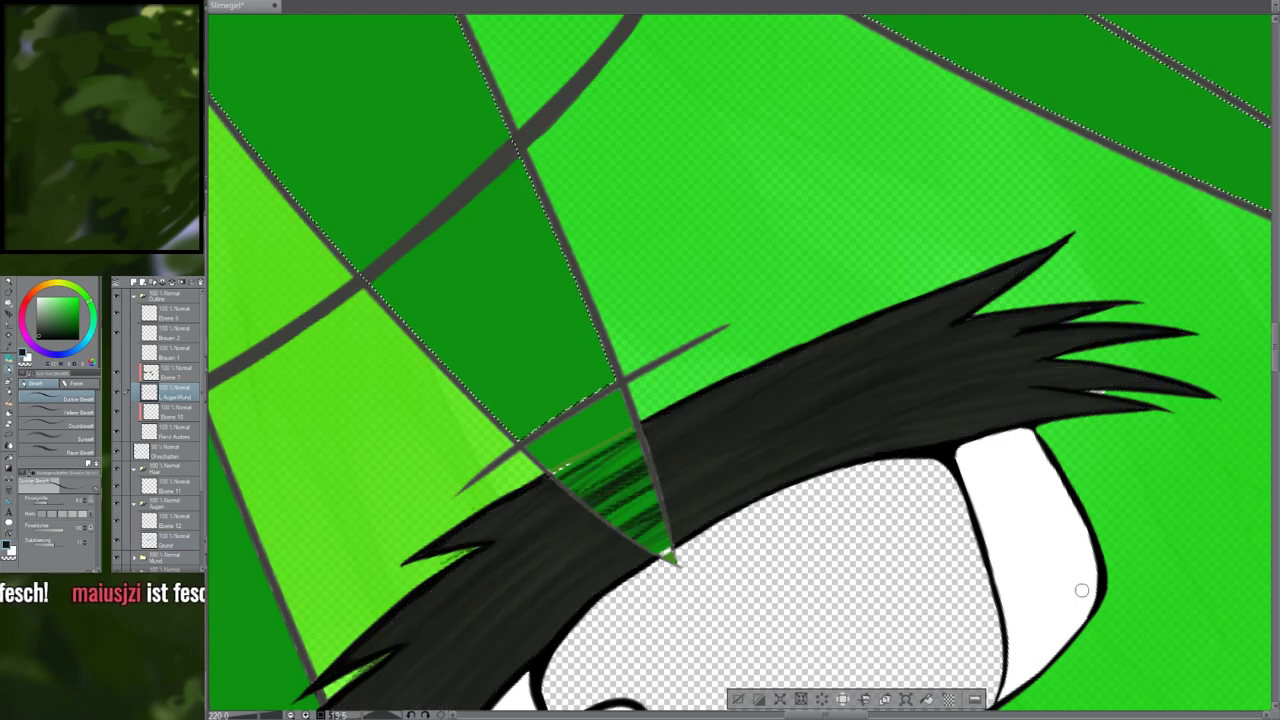
Auto-select the hair strand tip overlapping the larger eye's lashes and add the main hair area to the selection
key(w)
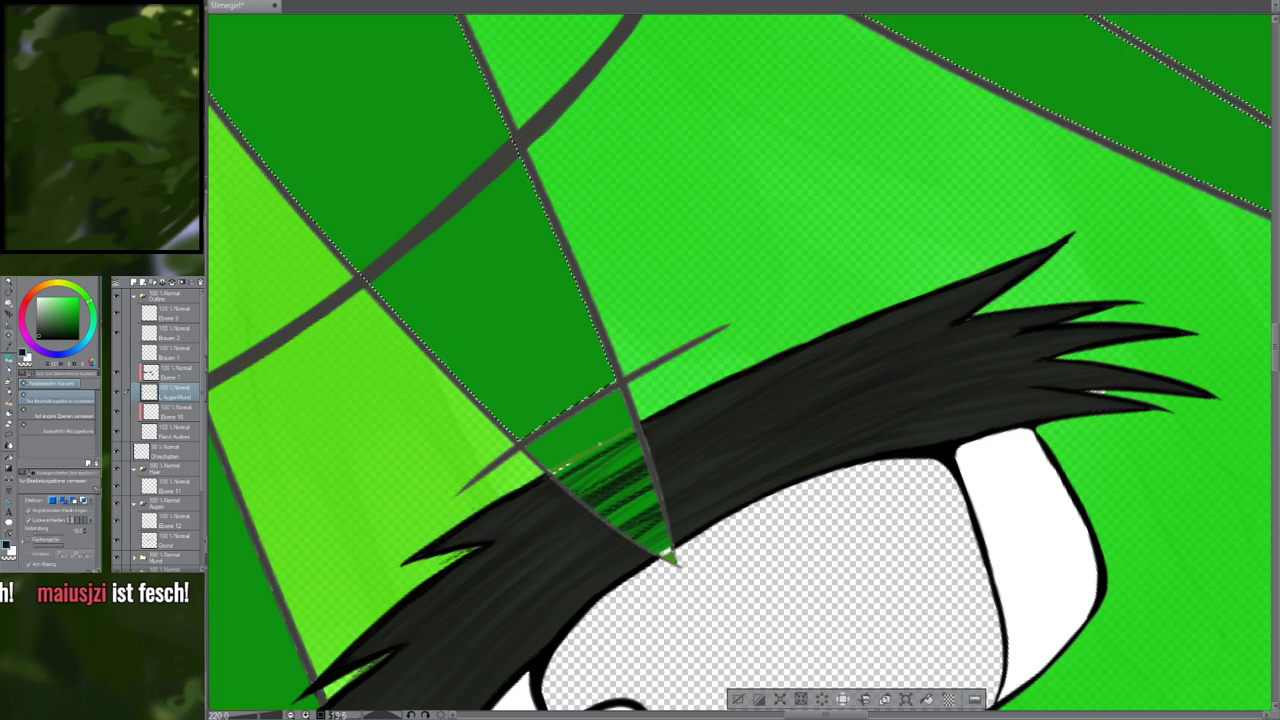
click(603, 456)
key(p)
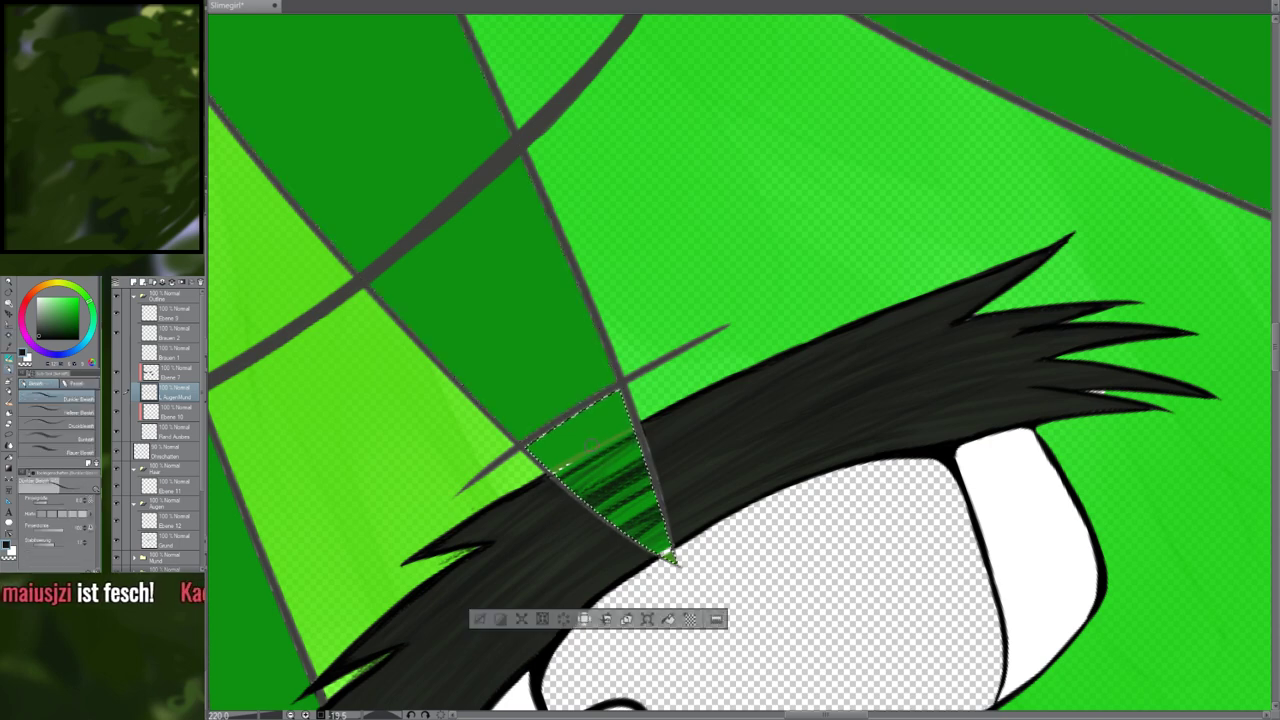
drag(766, 510, 562, 394)
key(w)
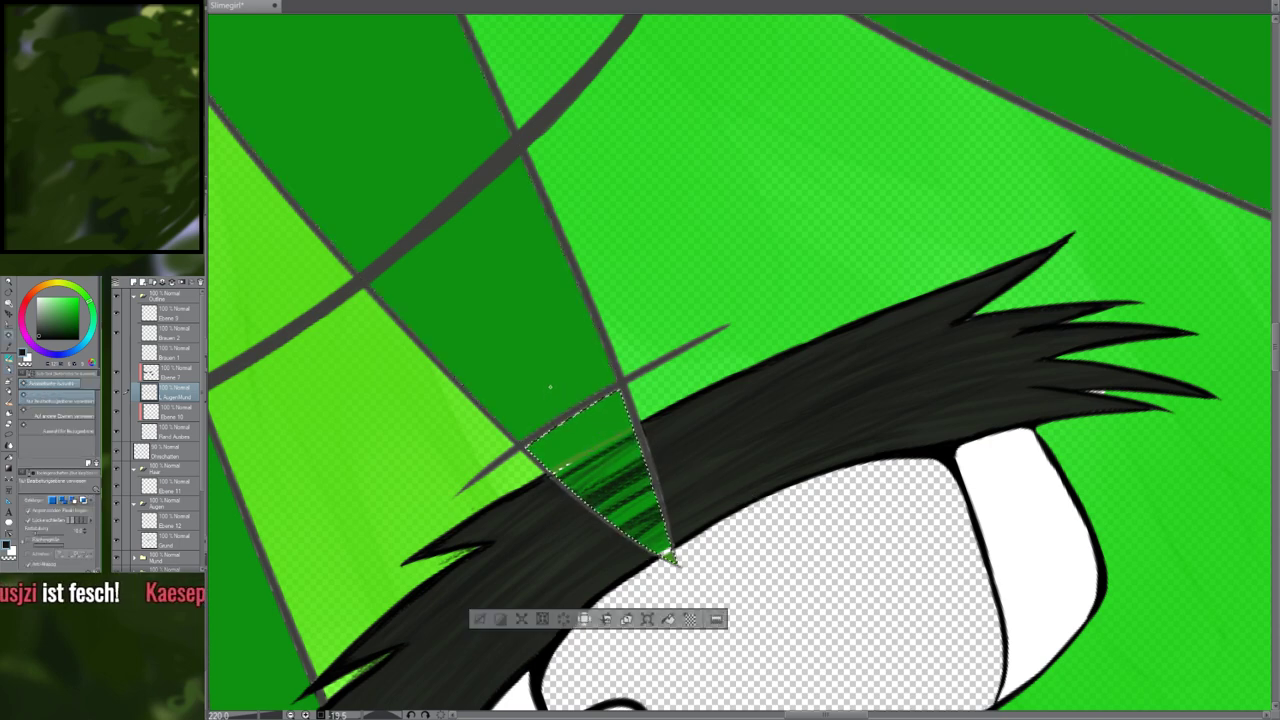
shift+click(549, 386)
key(p)
Add the hair strand tip crossing the other eye's lashes to the selection
scroll(541, 378, down, 5)
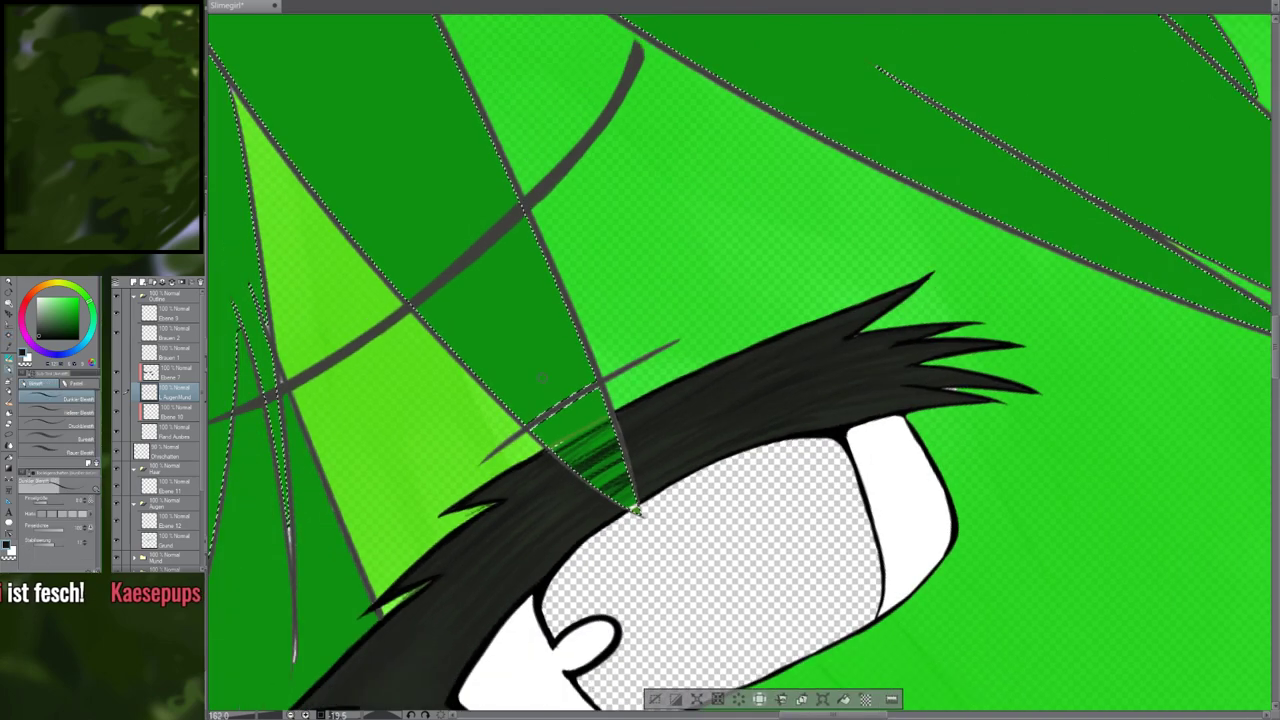
scroll(541, 378, down, 3)
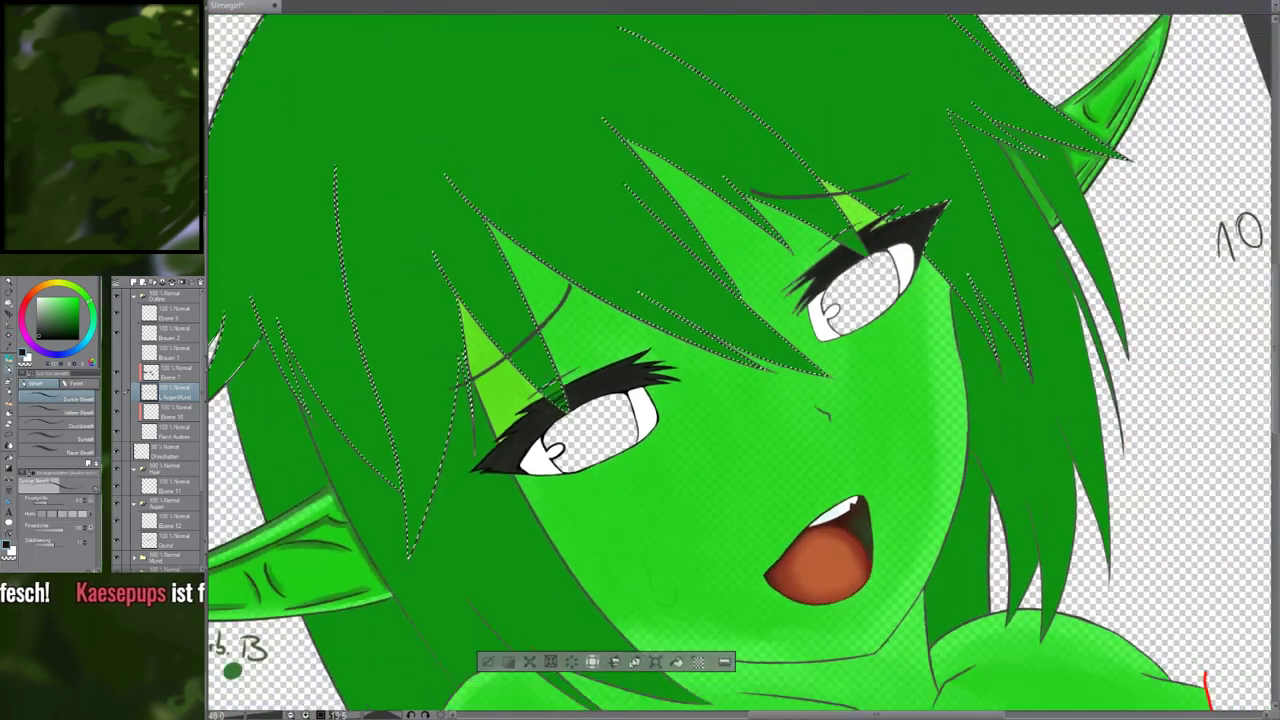
scroll(541, 378, up, 3)
scroll(870, 190, up, 3)
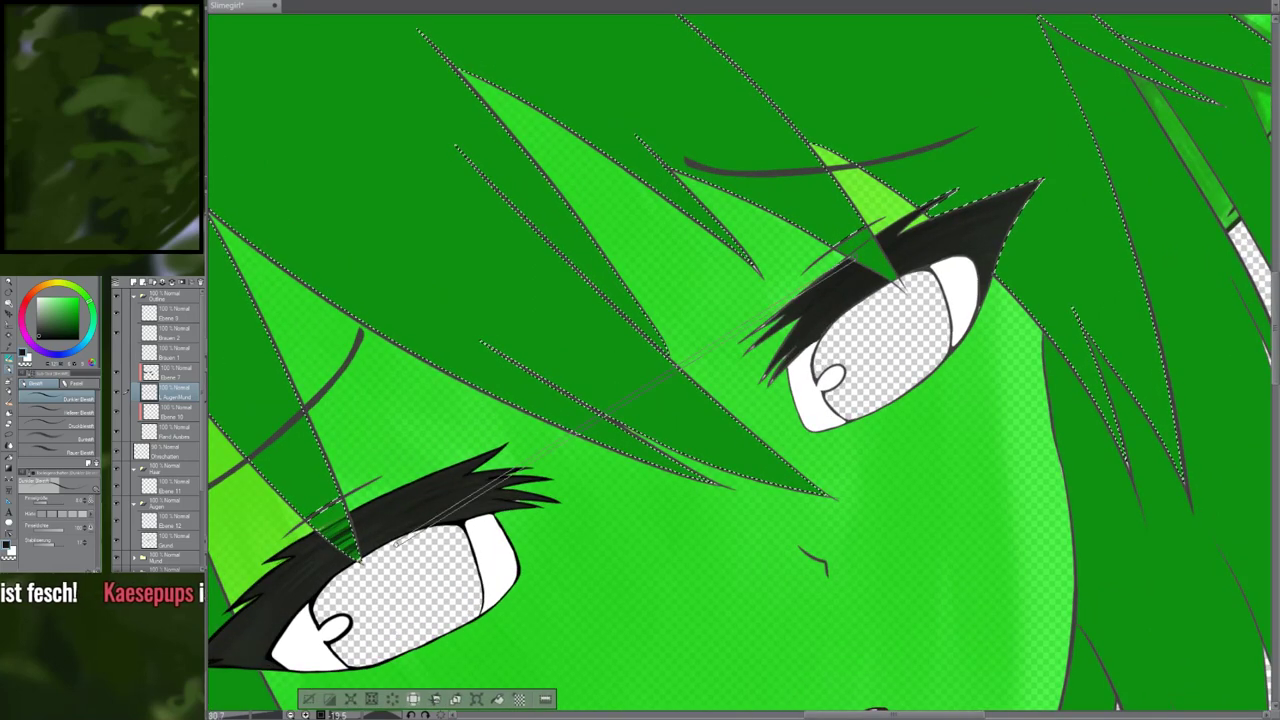
key(w)
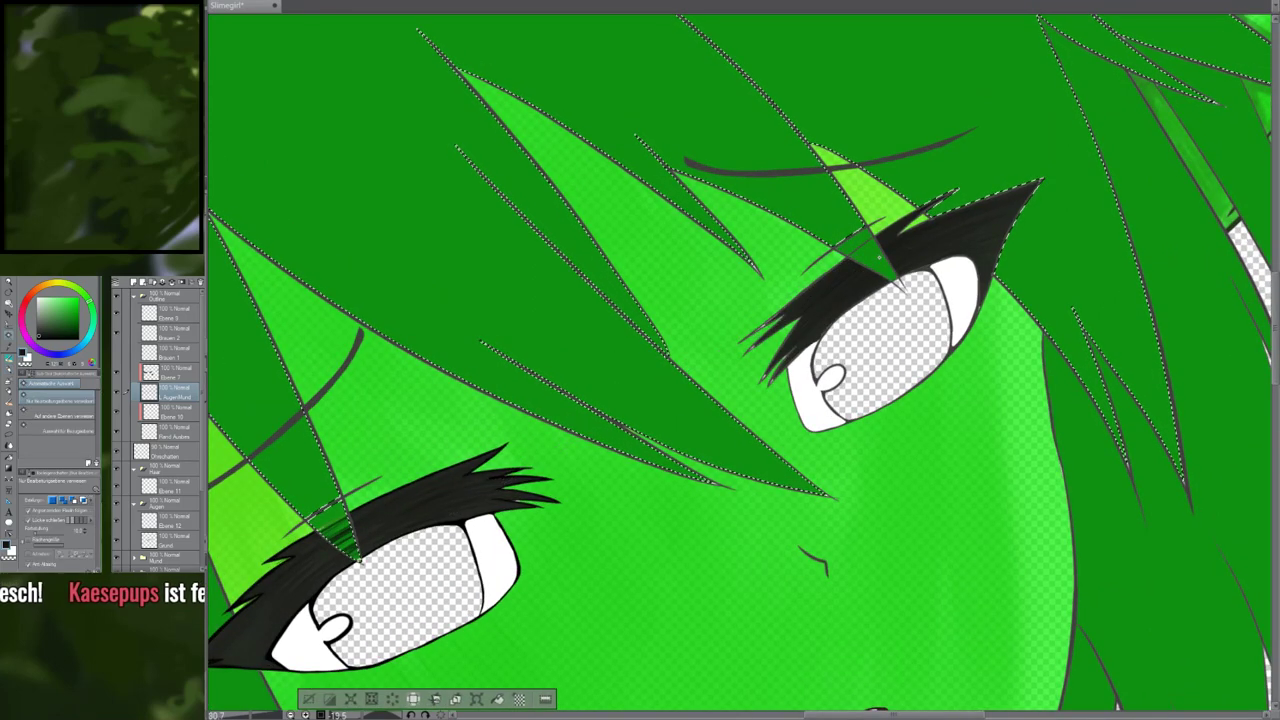
key(p)
Paint the short lash line crossing the strand tip into the selection with the selection pen, joining the two hair areas
scroll(868, 234, up, 8)
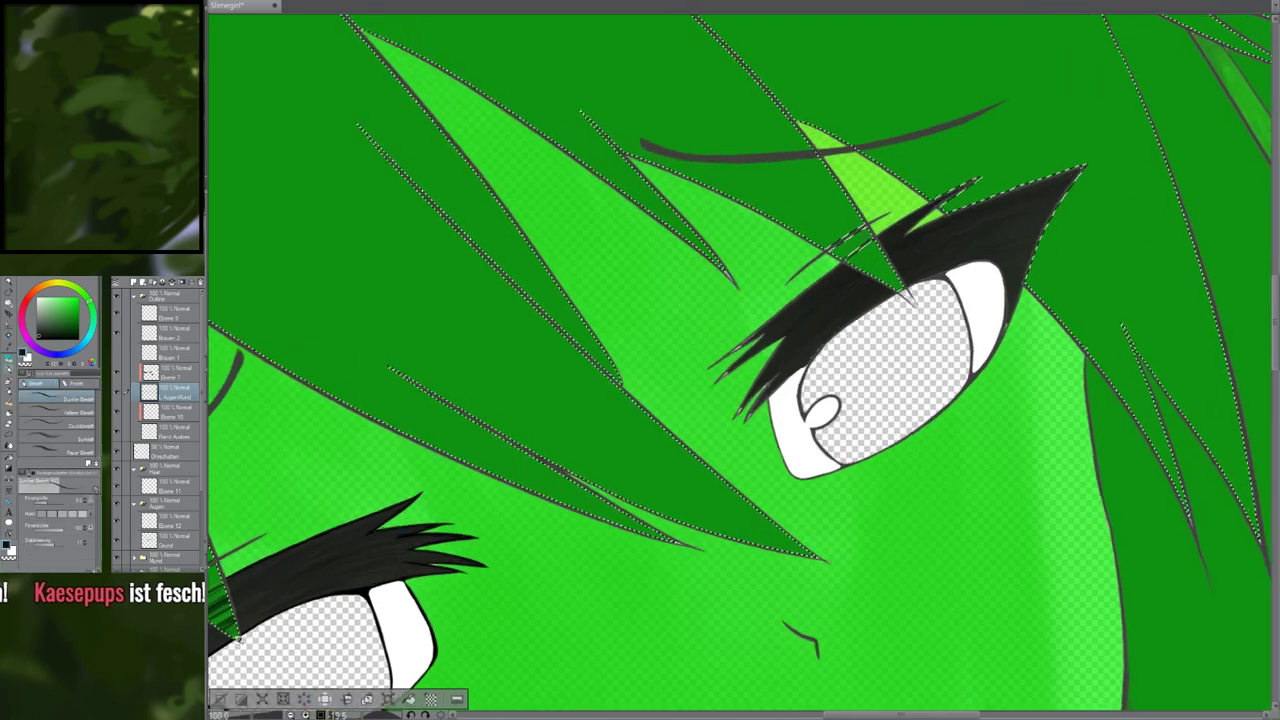
scroll(863, 234, down, 5)
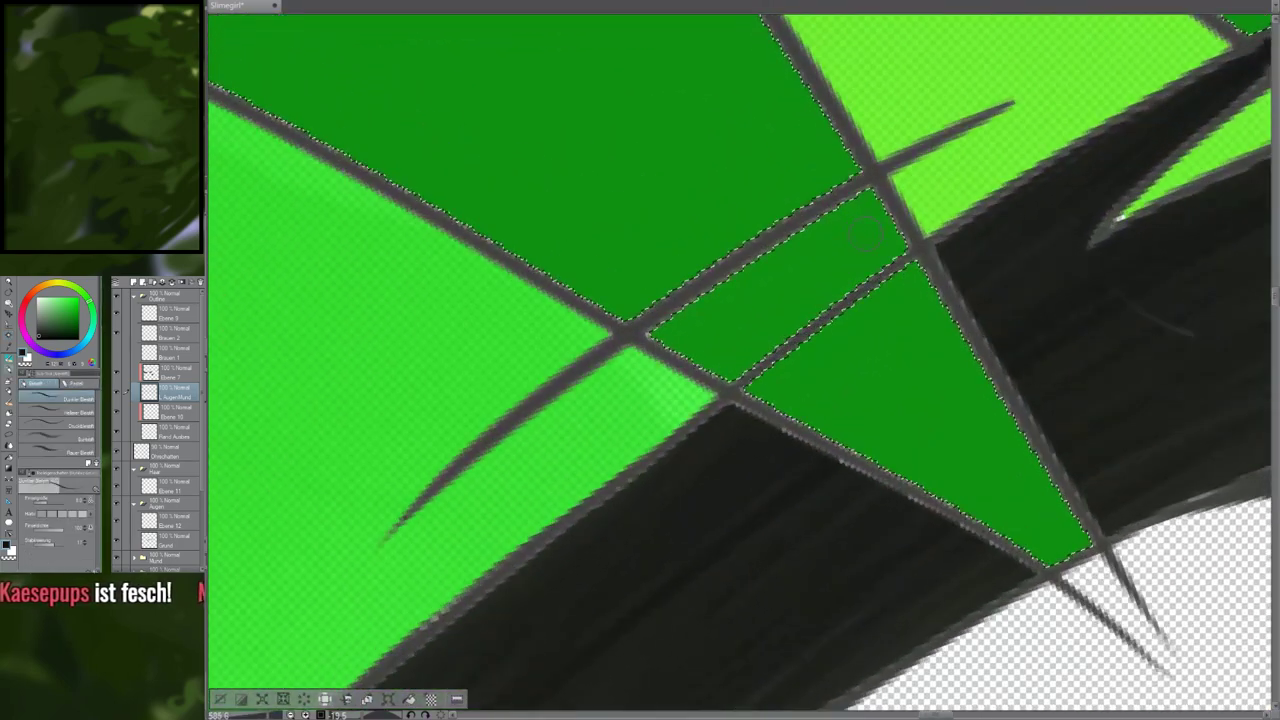
scroll(857, 237, down, 5)
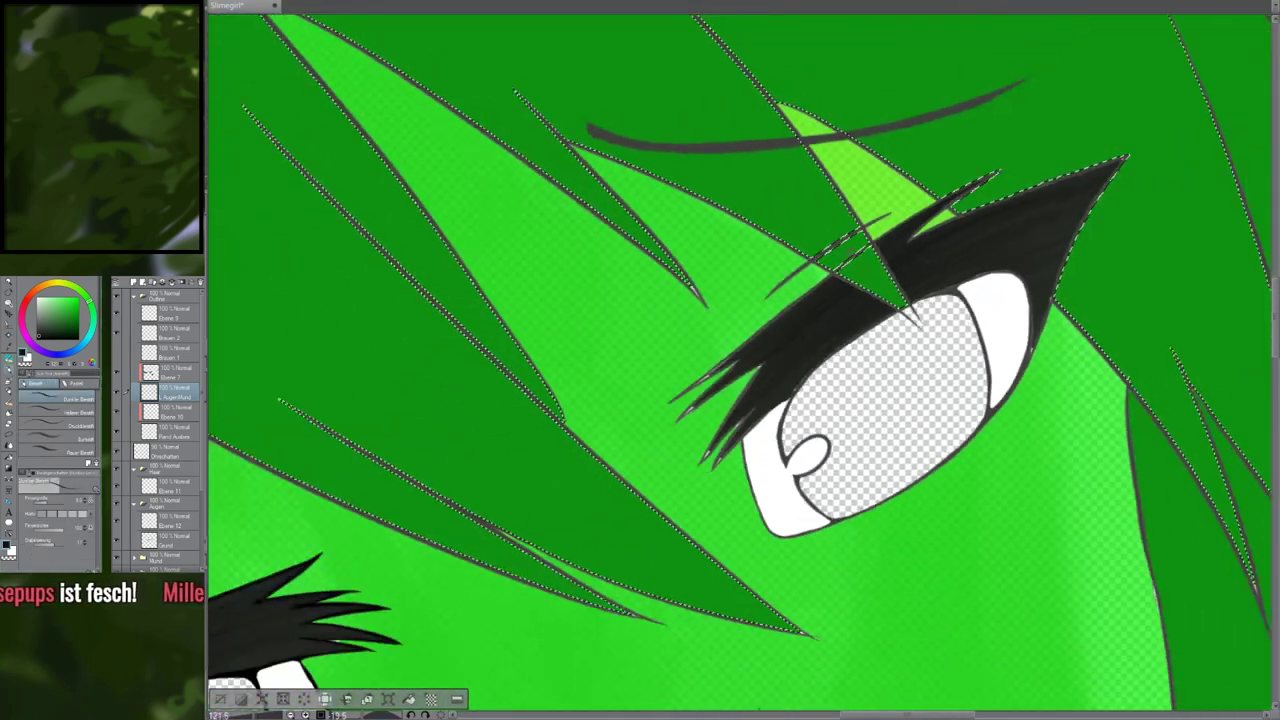
scroll(809, 305, up, 5)
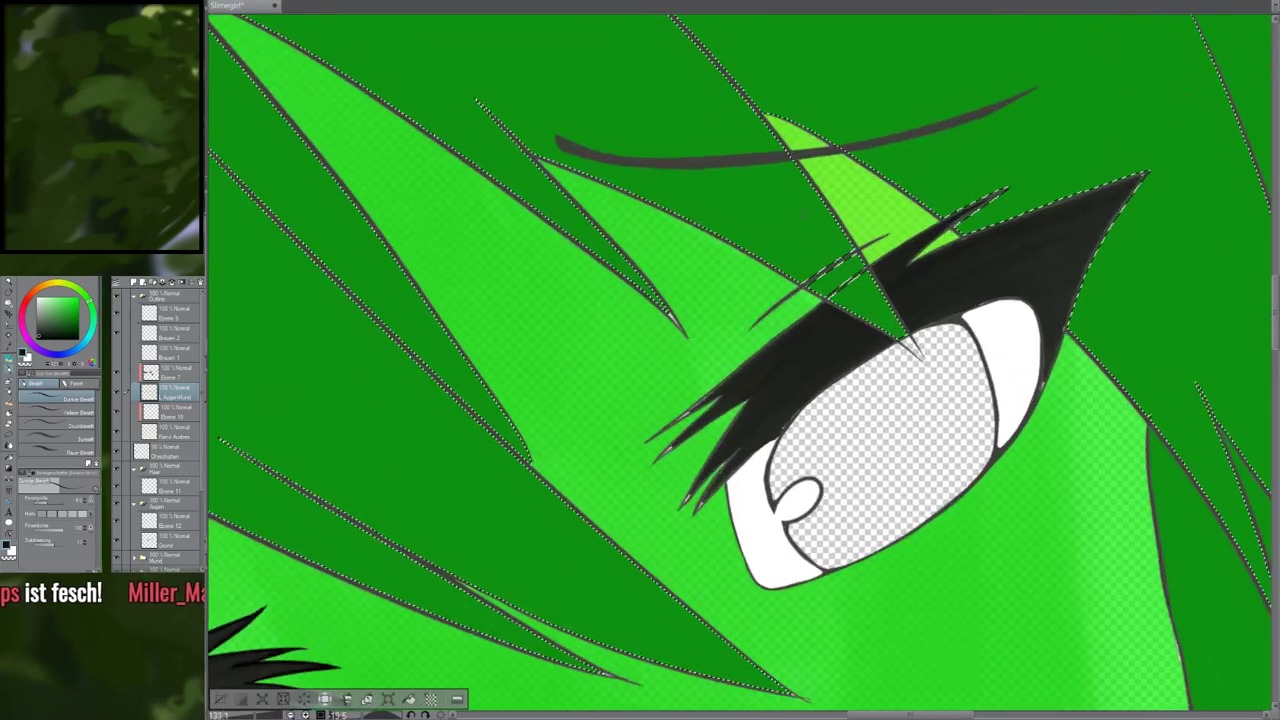
scroll(860, 286, up, 2)
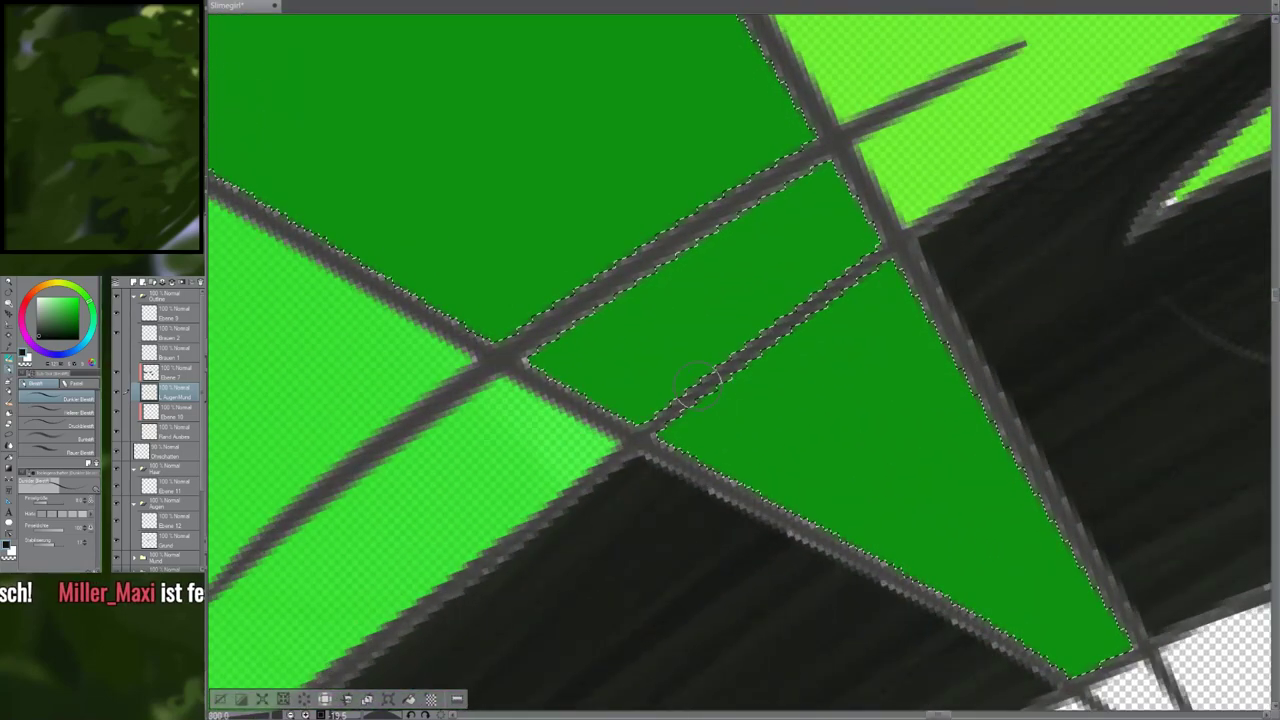
key(e)
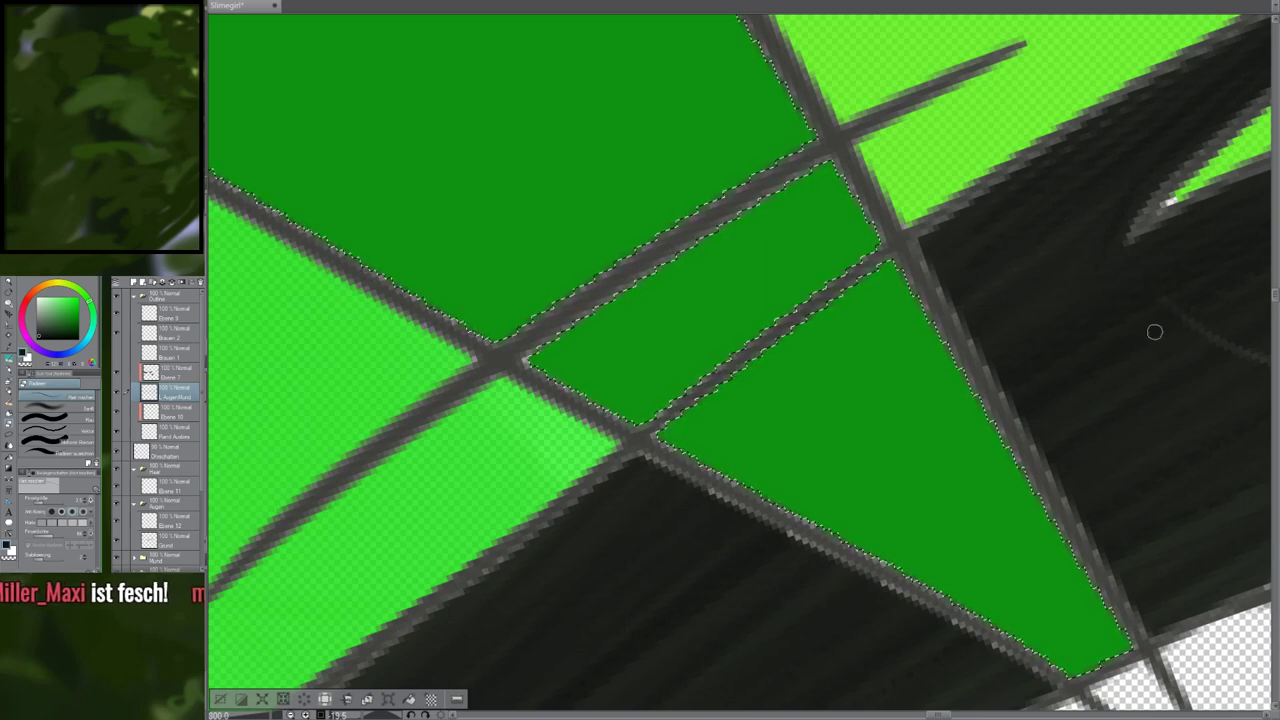
key(p)
key(m)
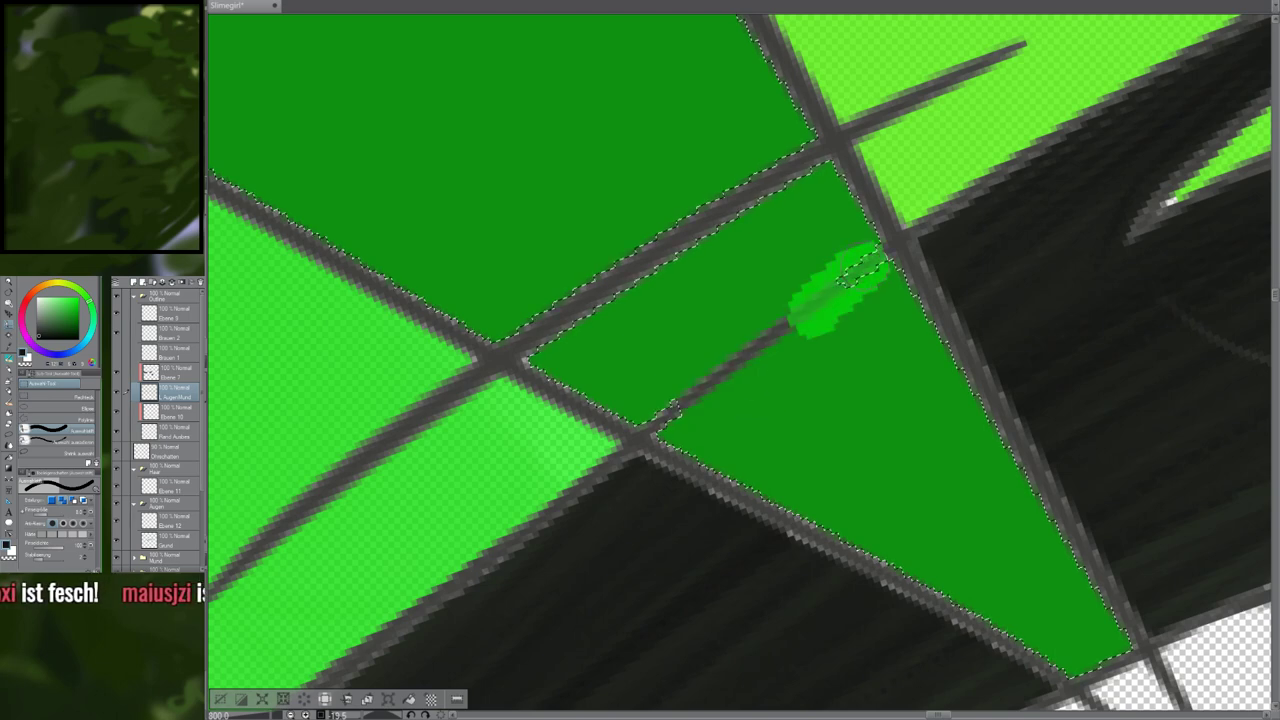
drag(660, 410, 655, 414)
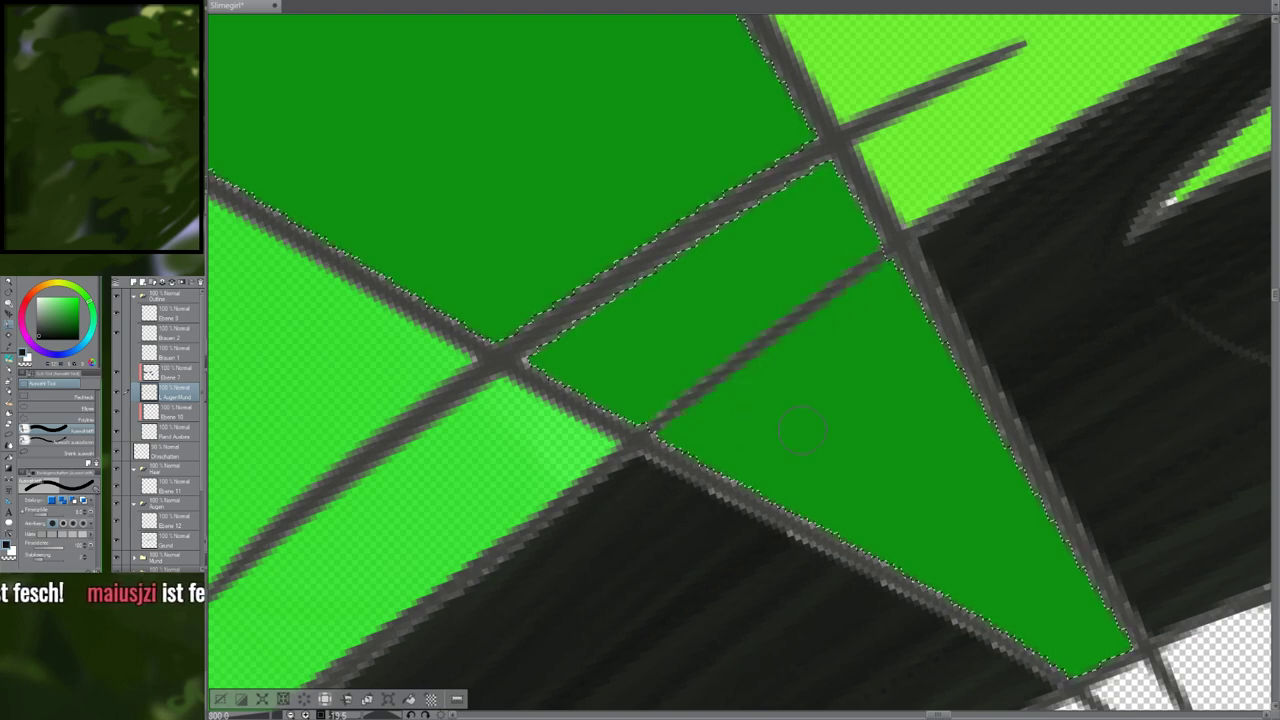
Erase the lash outline segment that crosses the inside of the hair strand
key(p)
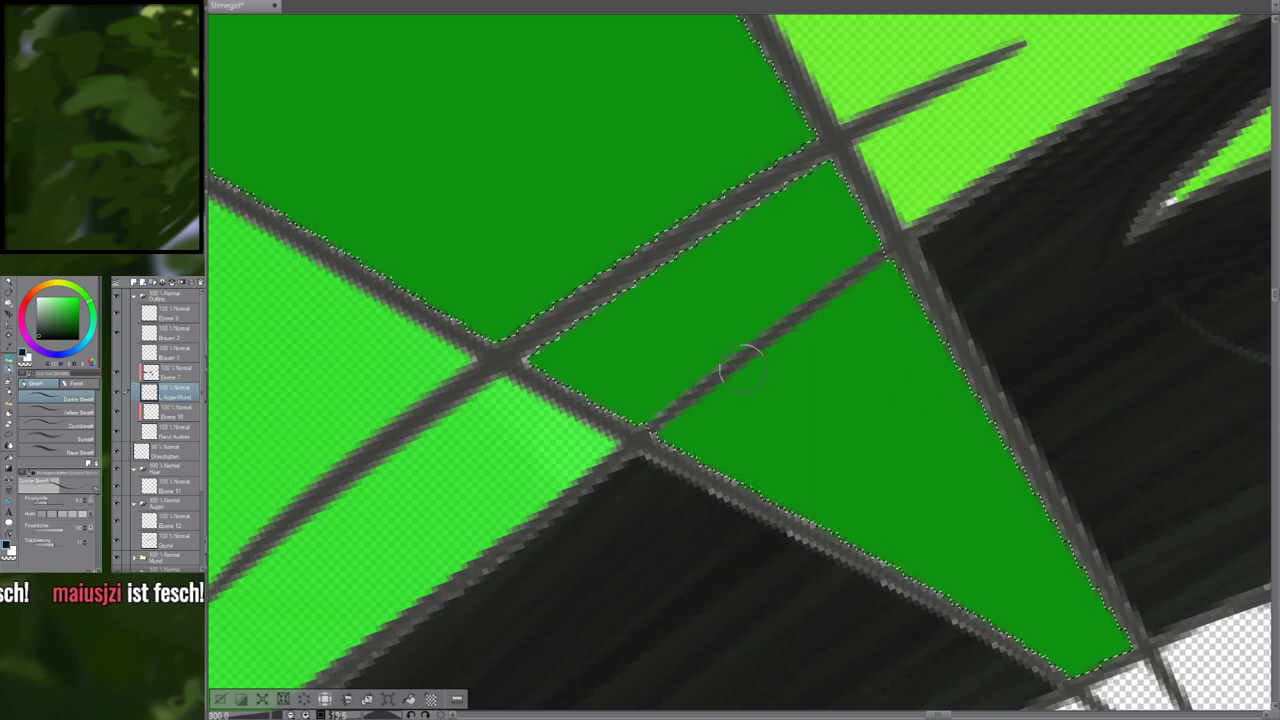
key(e)
drag(750, 348, 860, 268)
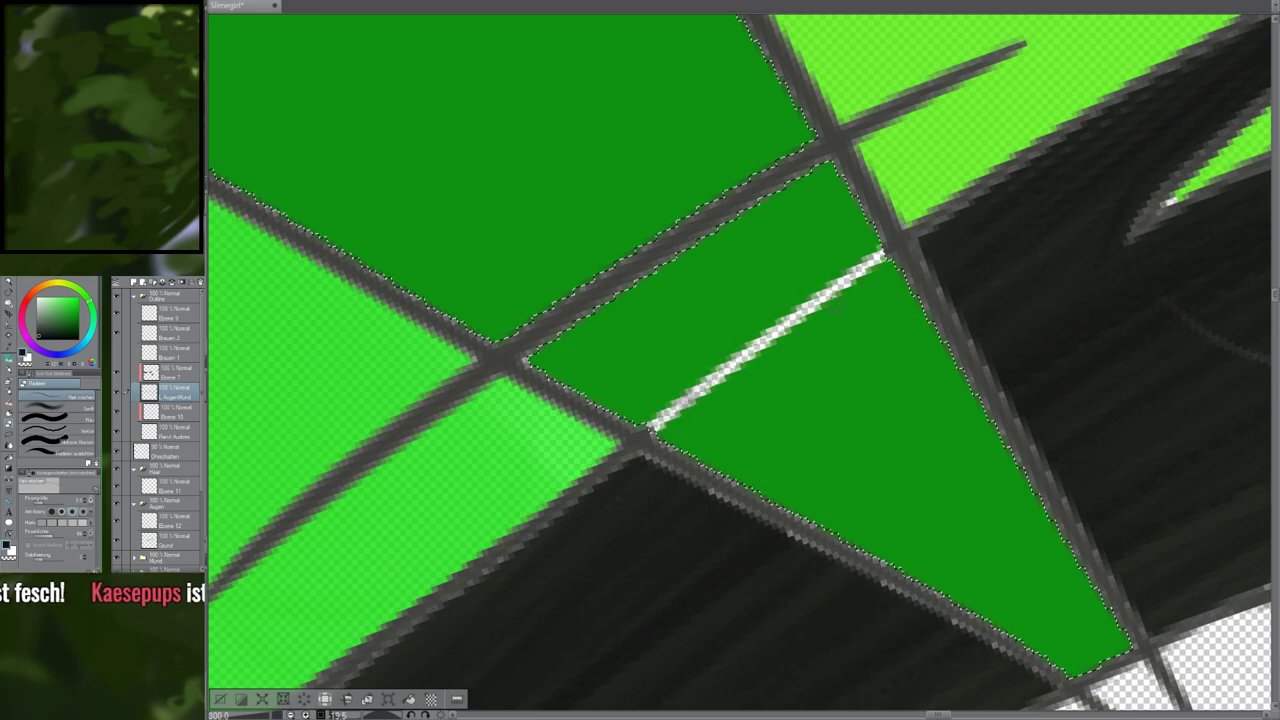
Extend the selection with the selection pen over the strand's pointed end reaching into the iris area
key(p)
drag(877, 437, 593, 262)
drag(751, 382, 594, 275)
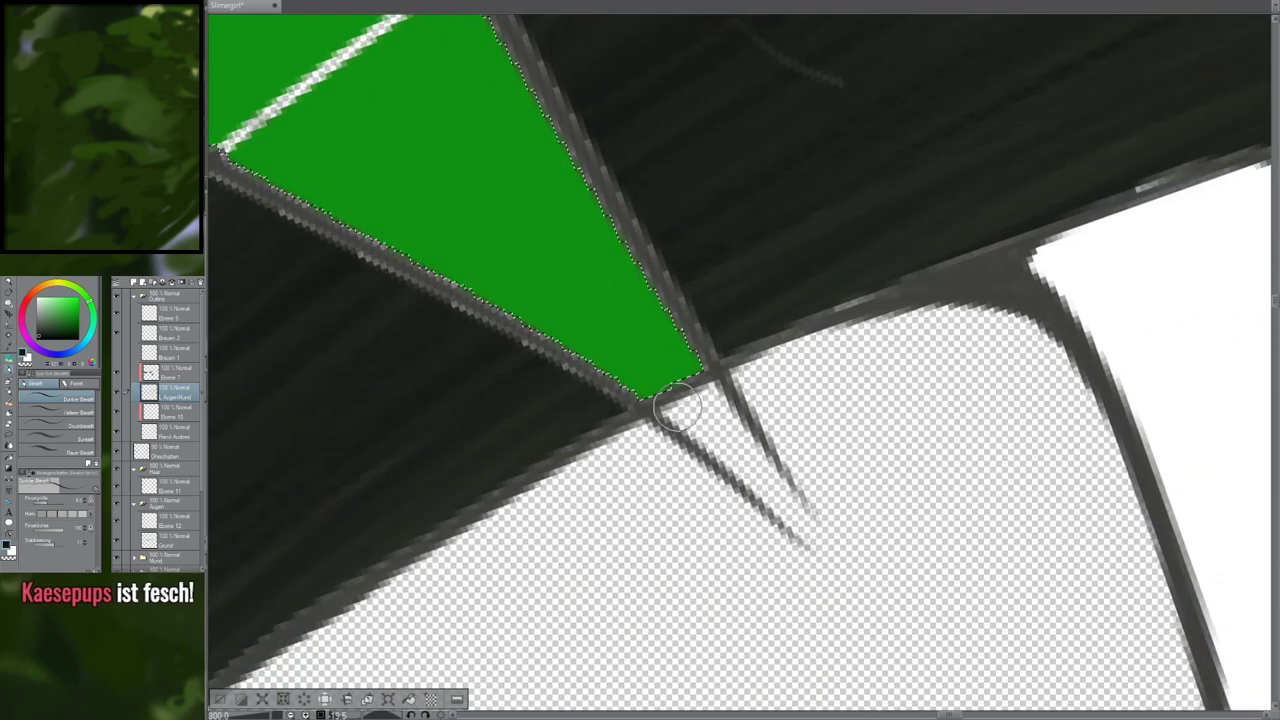
key(m)
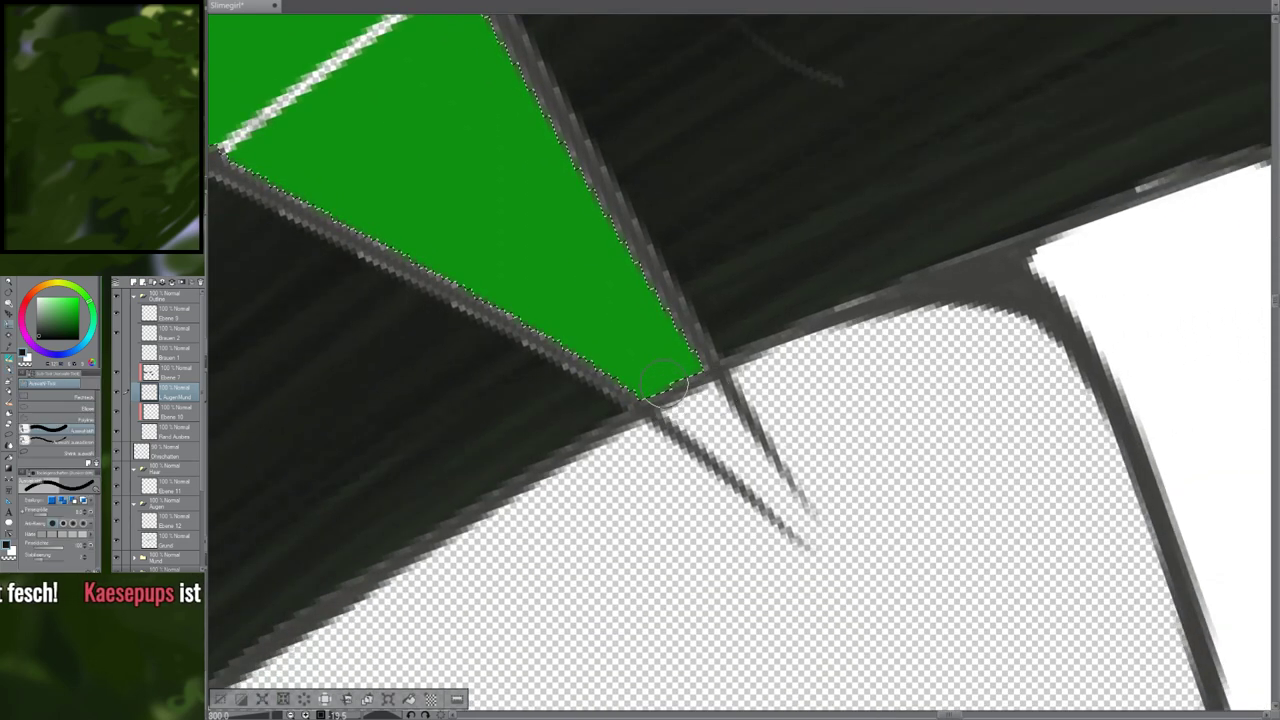
drag(660, 375, 669, 393)
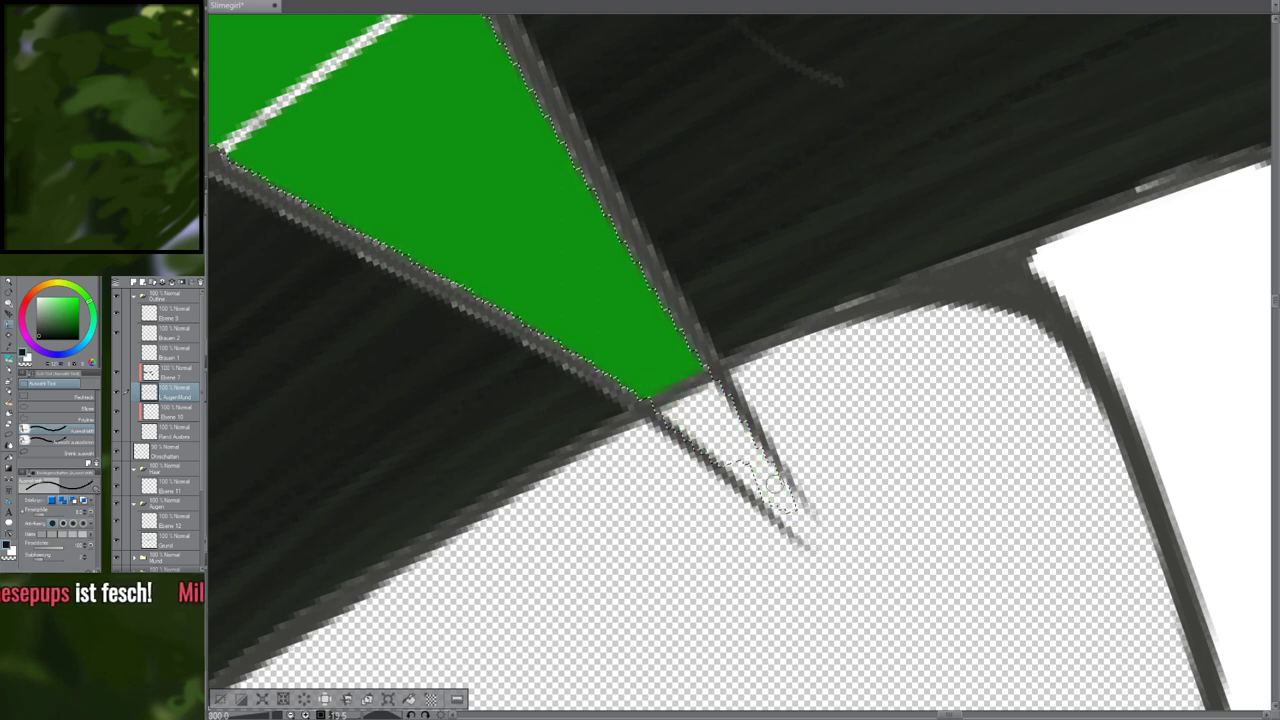
mouse_move(772, 488)
mouse_down()
mouse_move(806, 533)
mouse_move(714, 442)
mouse_up()
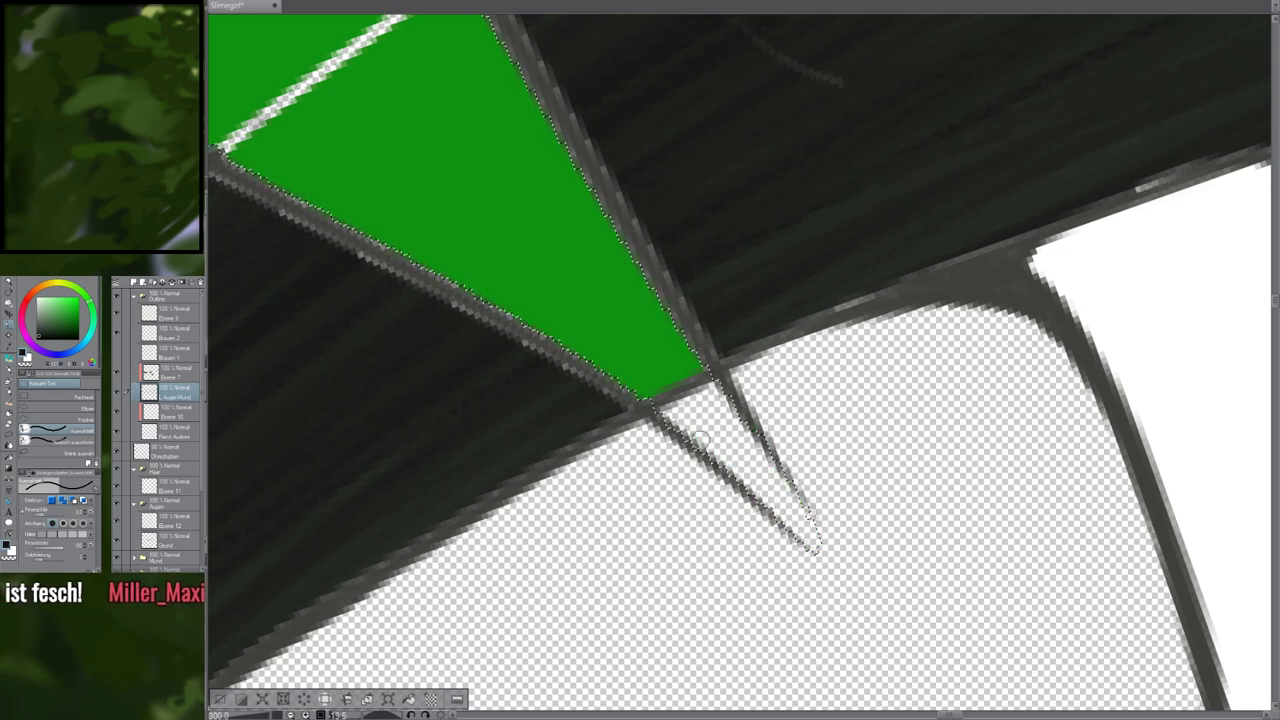
Erase the eyelid outline segment that cuts across the strand's pointed end
key(p)
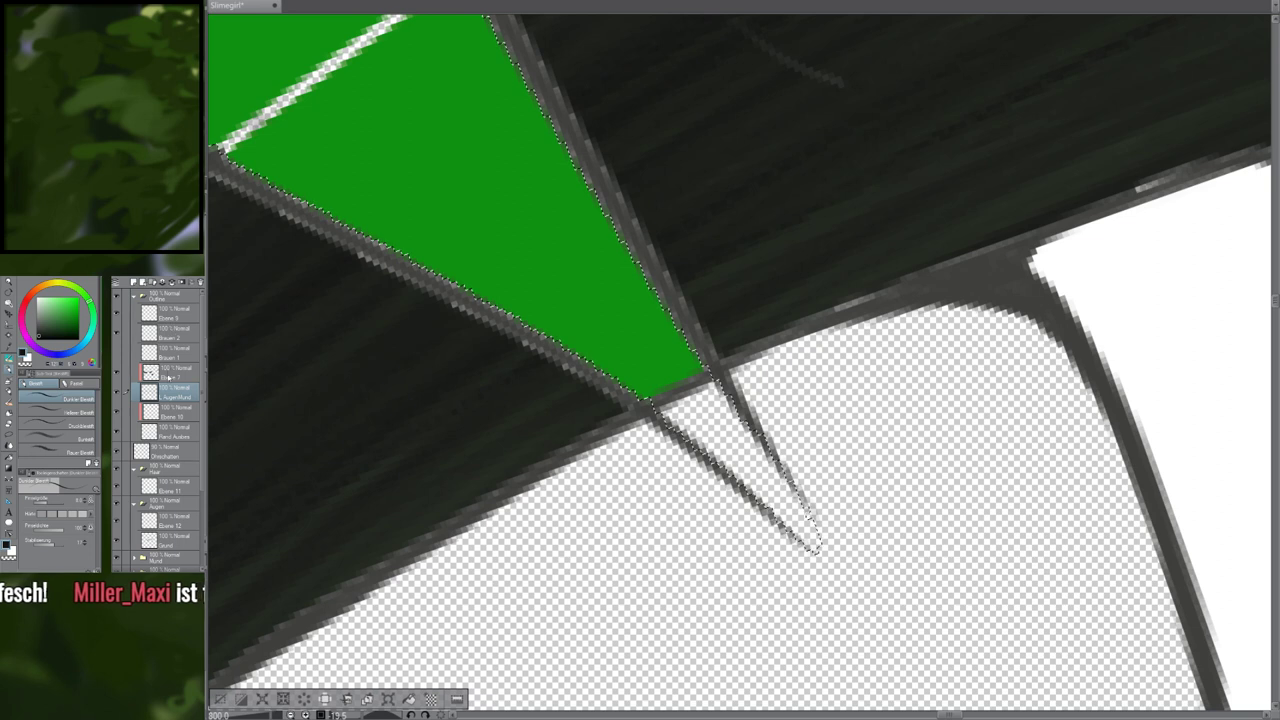
key(b)
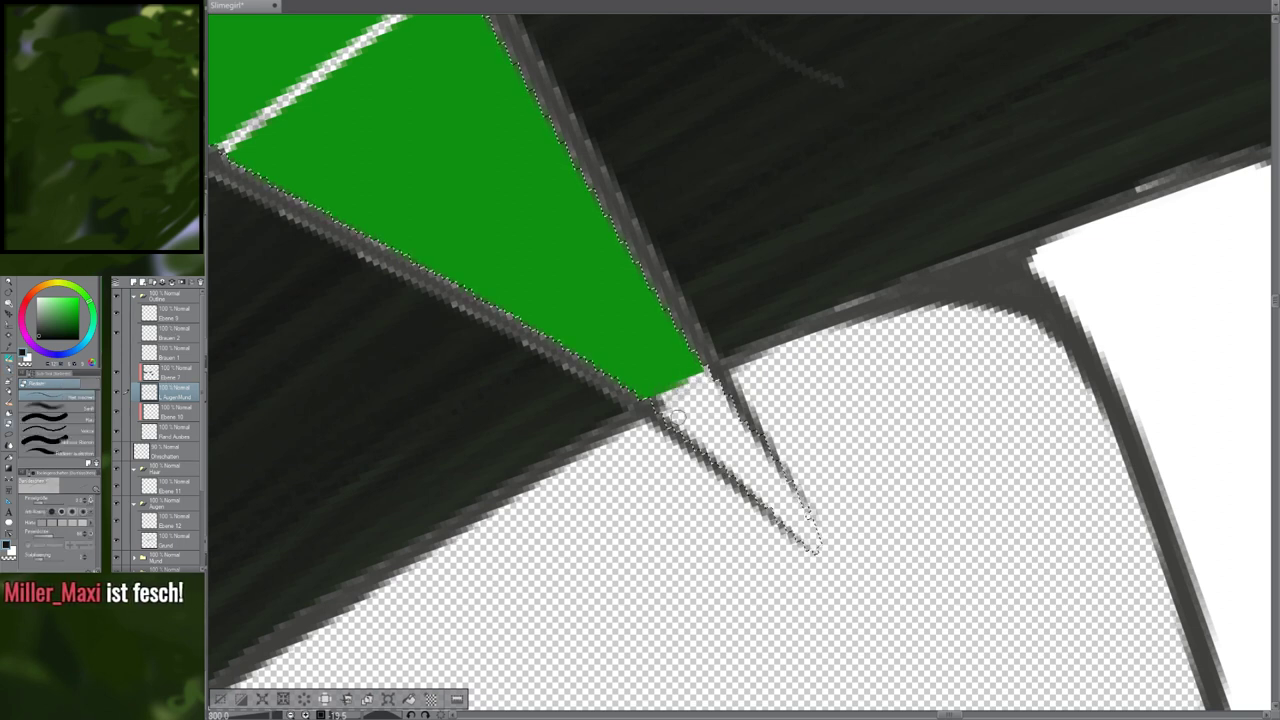
key(p)
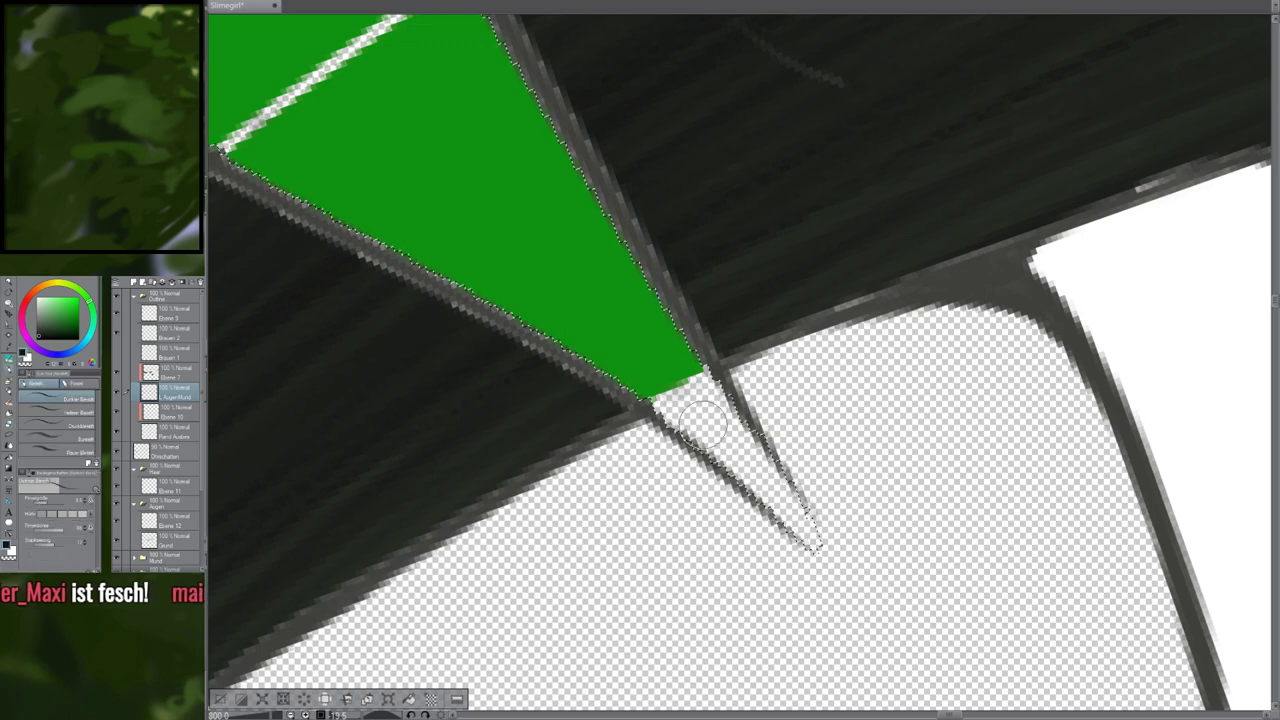
Examine the hair selection around both eyes' lashes and across the whole head
scroll(703, 425, down, 5)
scroll(590, 360, down, 5)
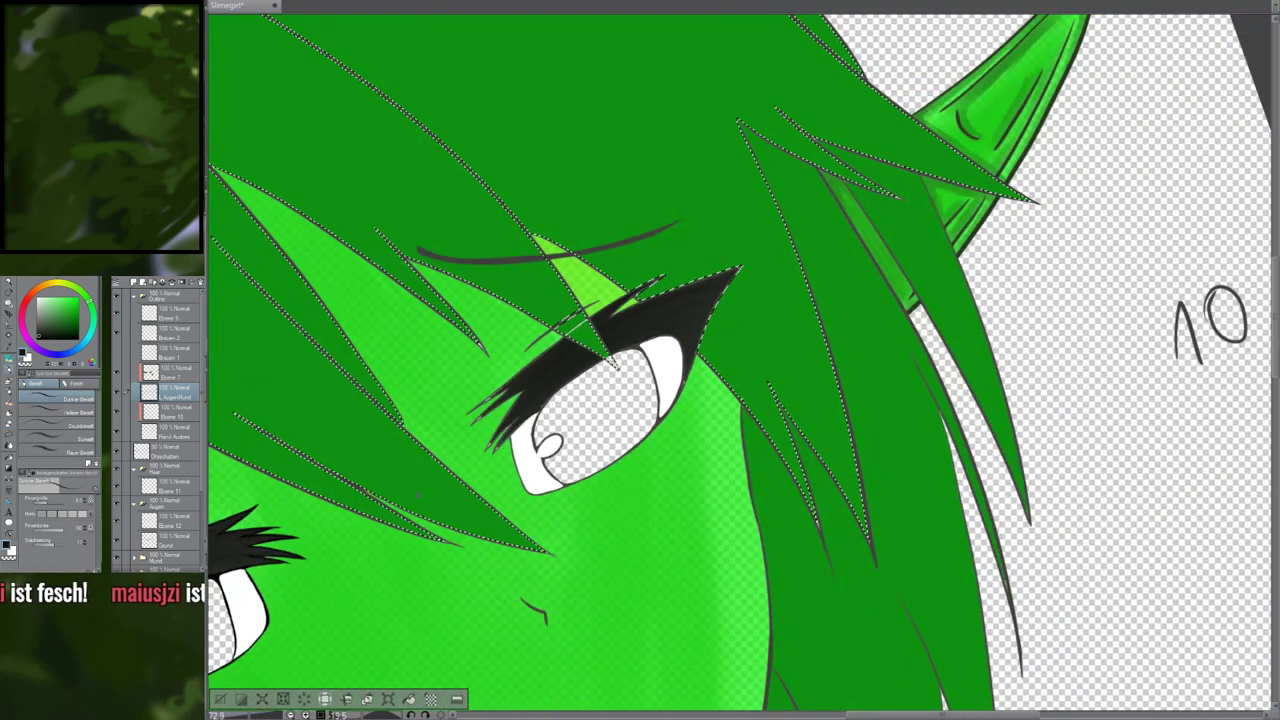
drag(419, 495, 838, 290)
scroll(560, 405, up, 5)
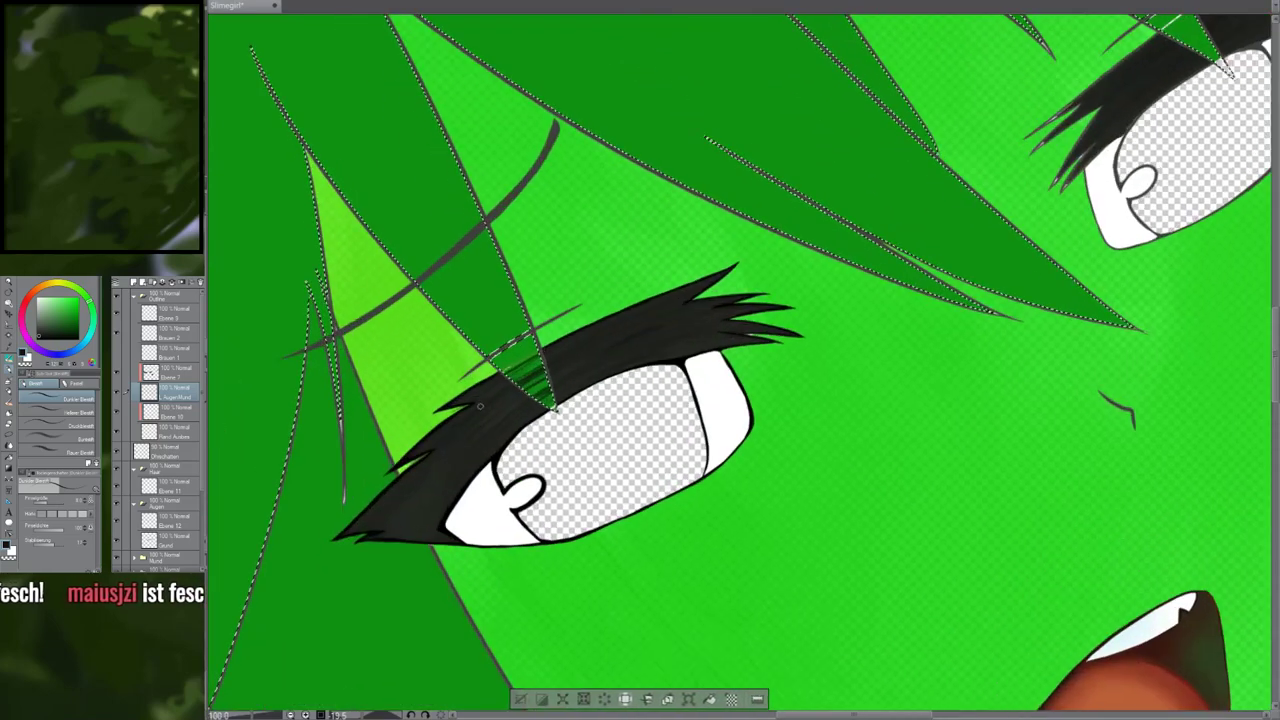
scroll(604, 425, down, 5)
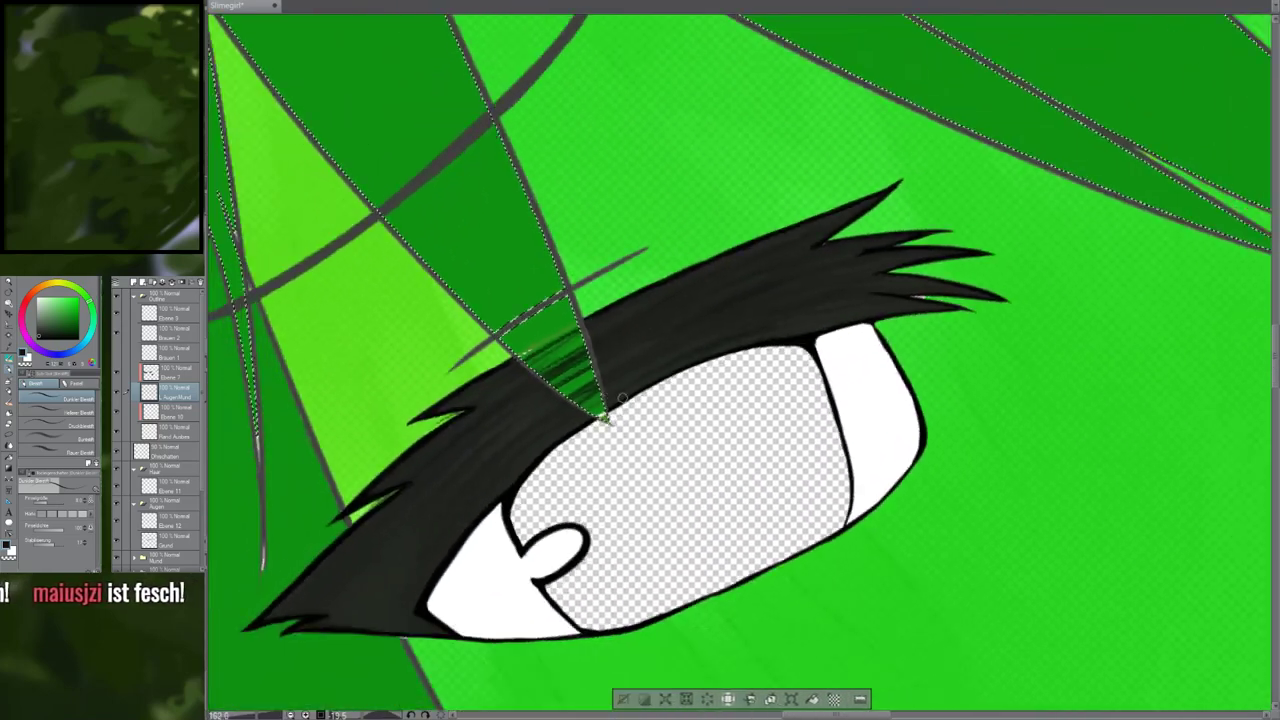
scroll(620, 406, up, 3)
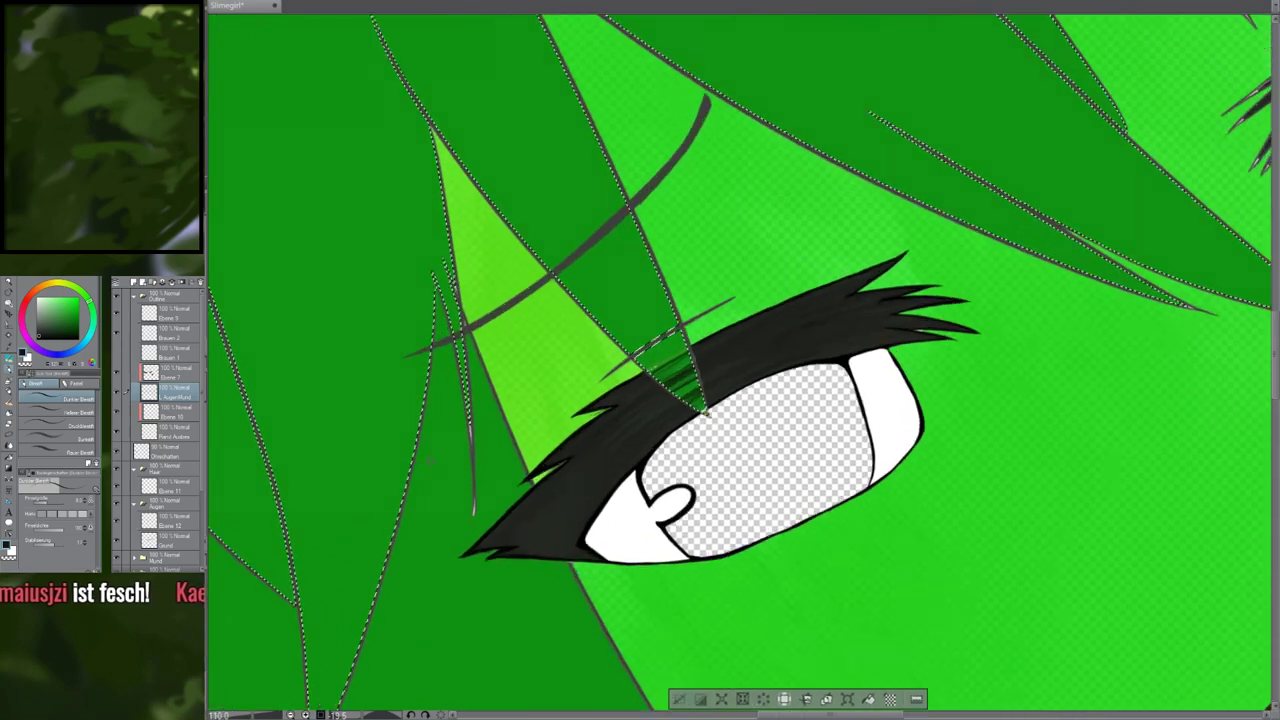
scroll(630, 408, down, 5)
scroll(630, 419, down, 2)
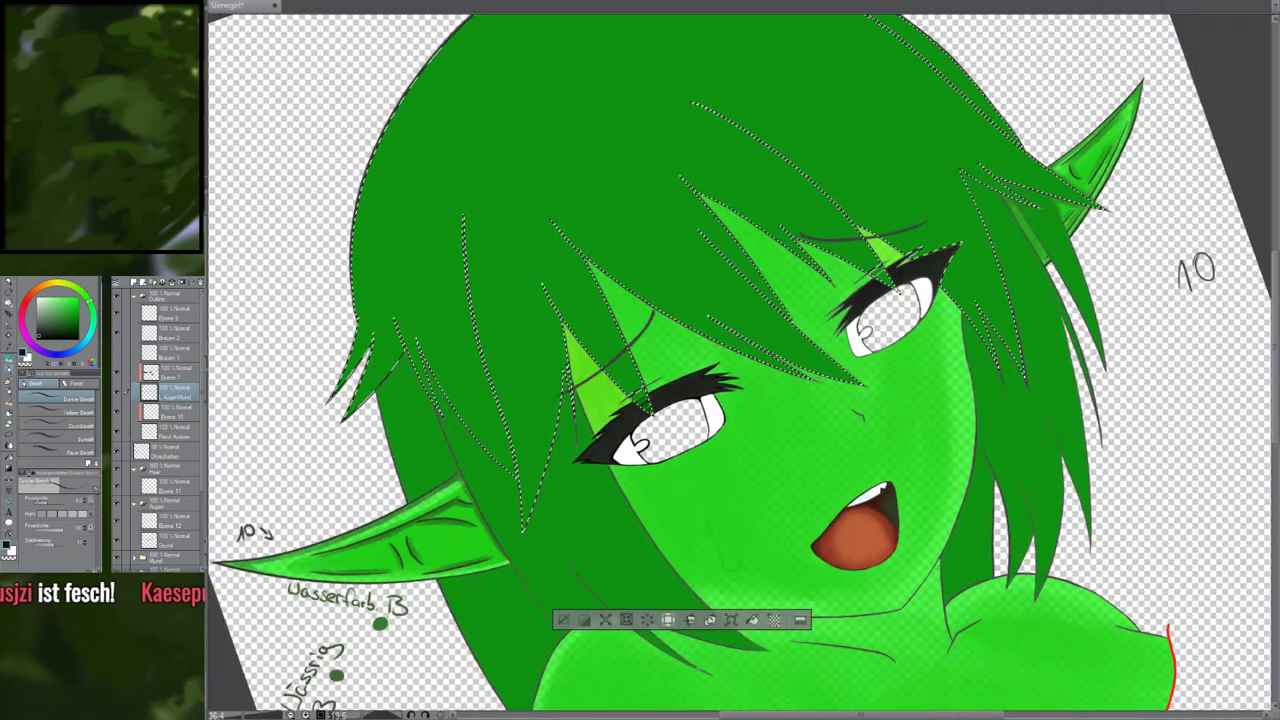
Expand the base color folder, sample the hair's green as the drawing color, and choose a brush for the hair
scroll(160, 450, down, 5)
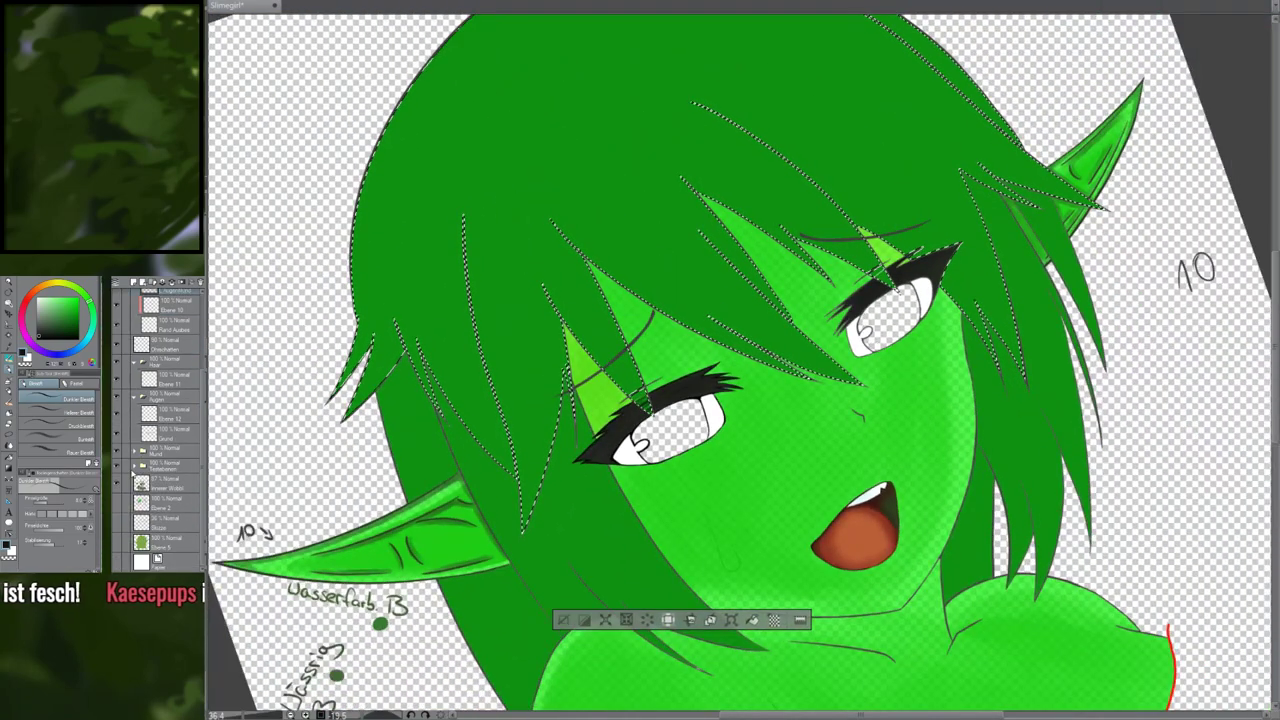
click(134, 467)
scroll(172, 487, down, 3)
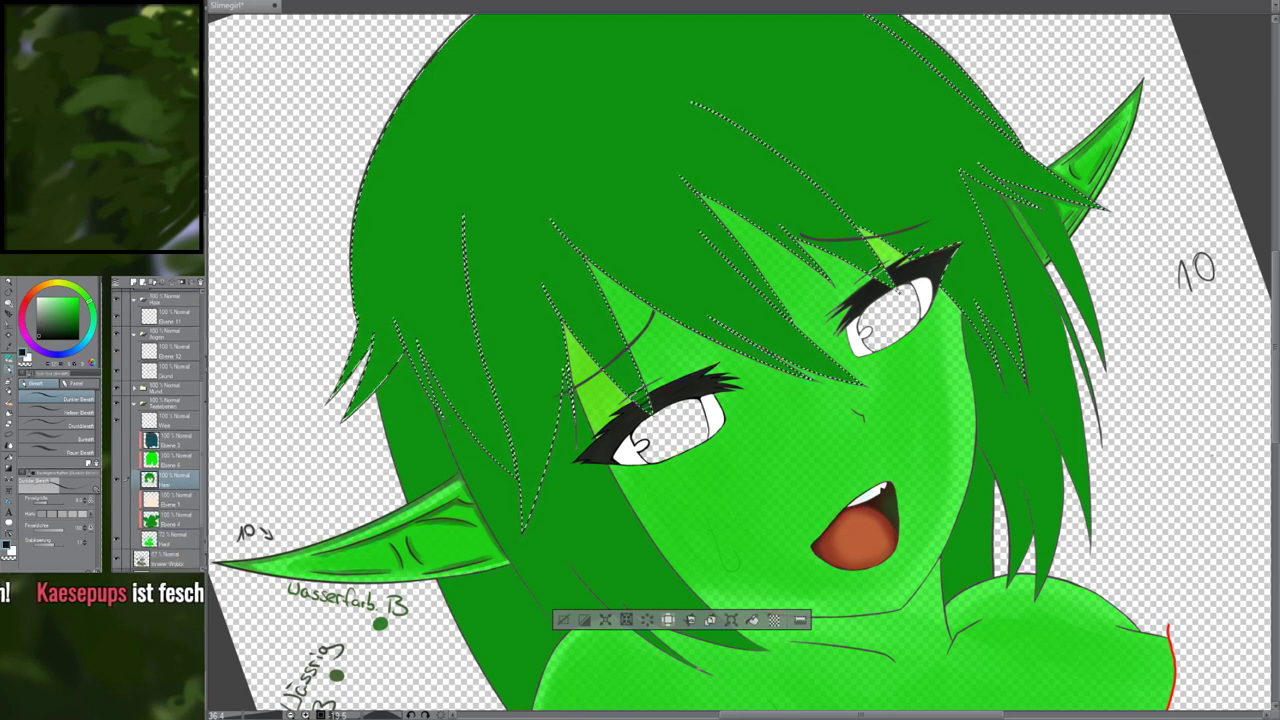
key(i)
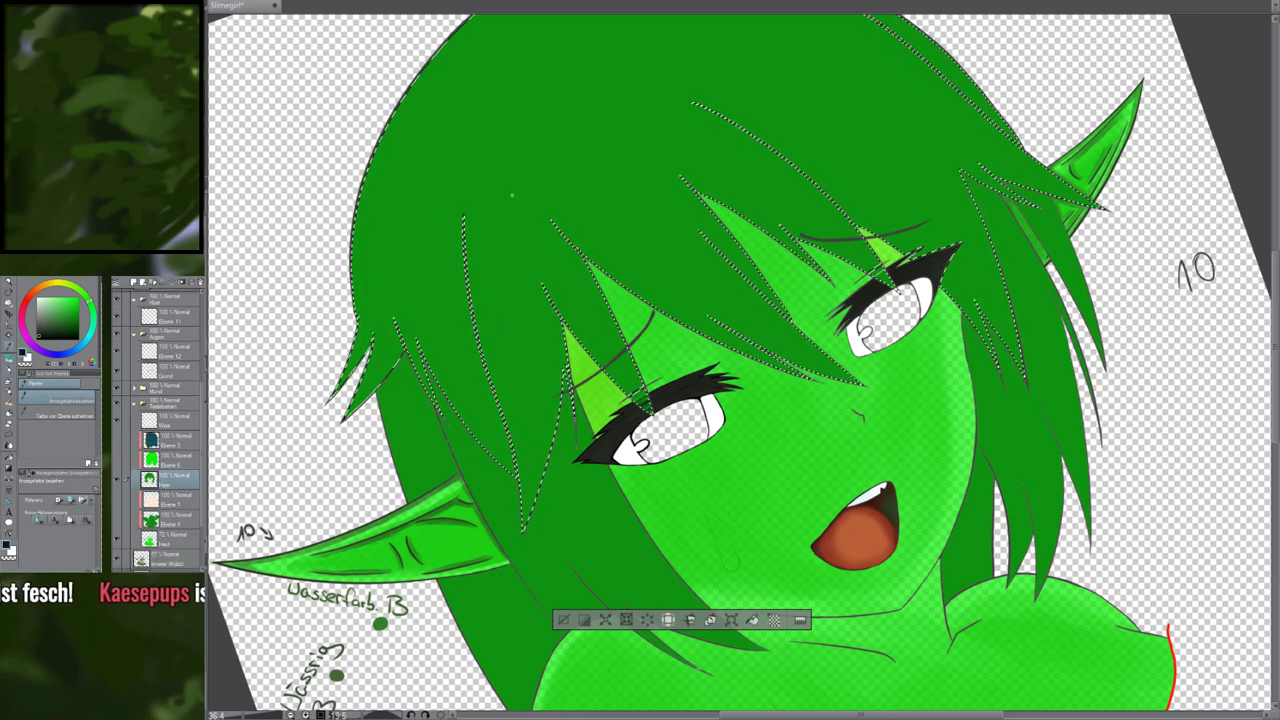
key(p)
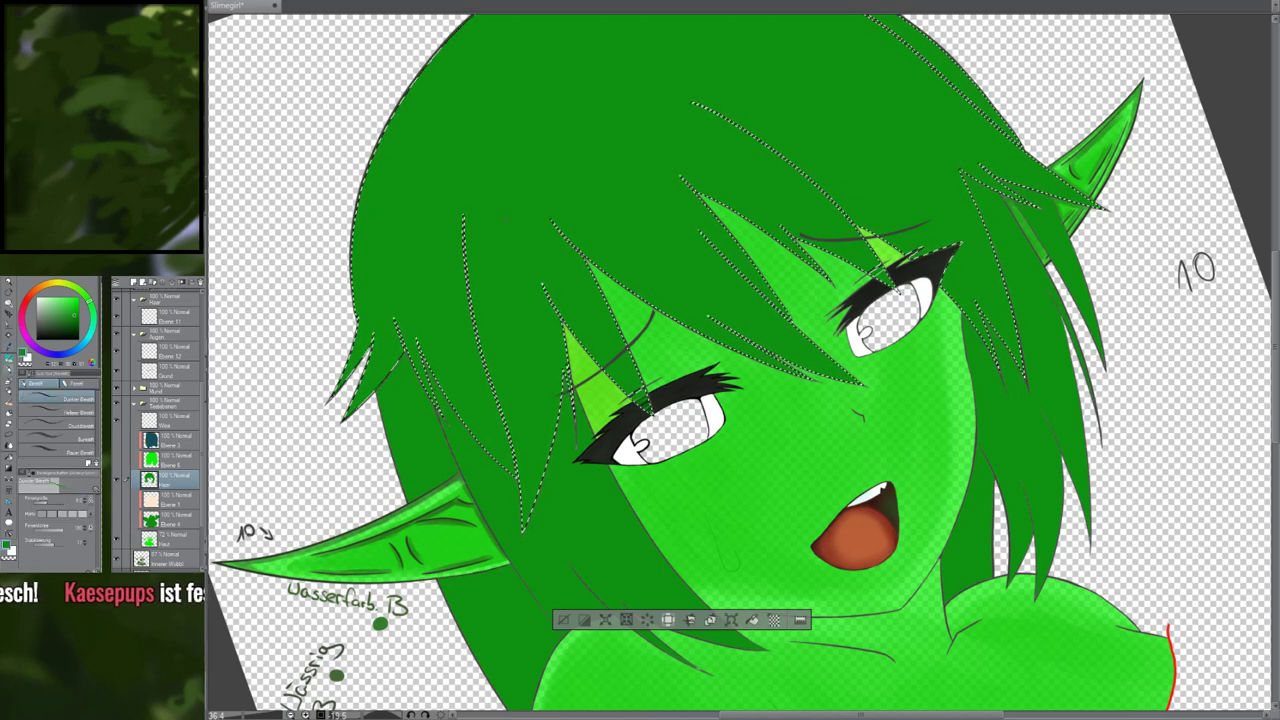
key(b)
click(64, 384)
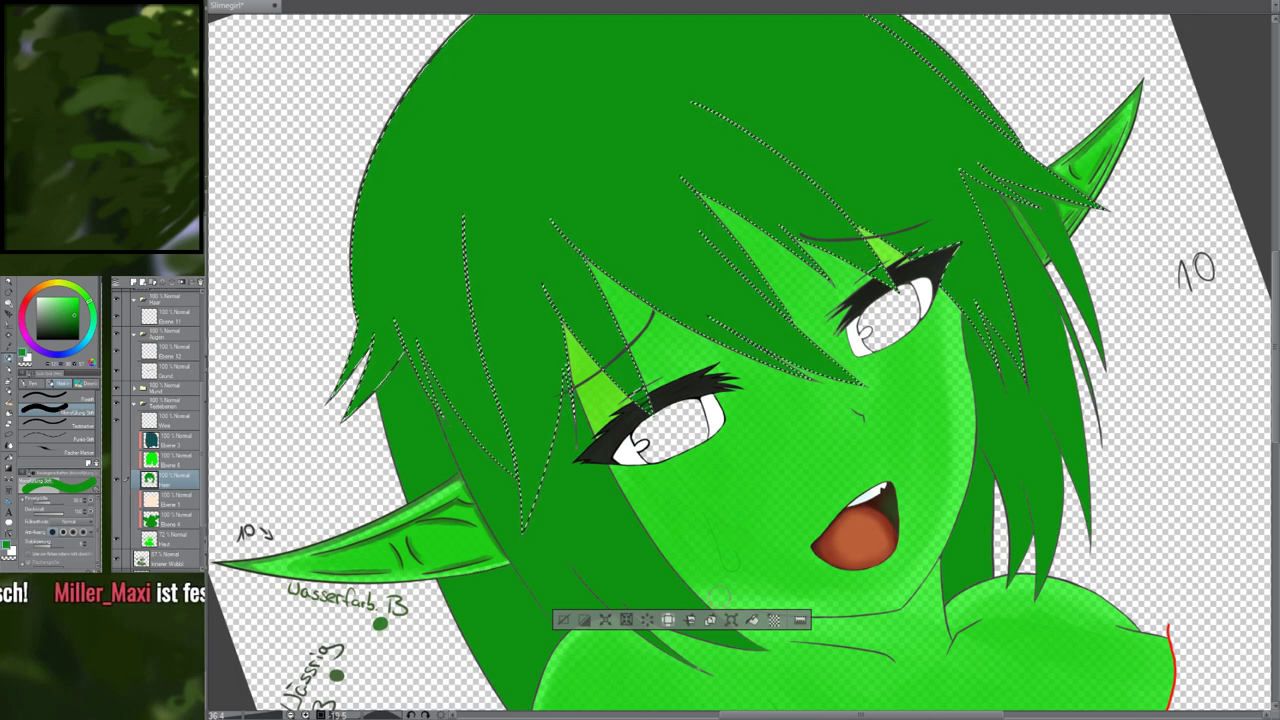
Make Ebene 11 in the hair folder the active layer and rotate the canvas until the head is nearly upright
scroll(680, 490, down, 3)
scroll(680, 490, up, 1)
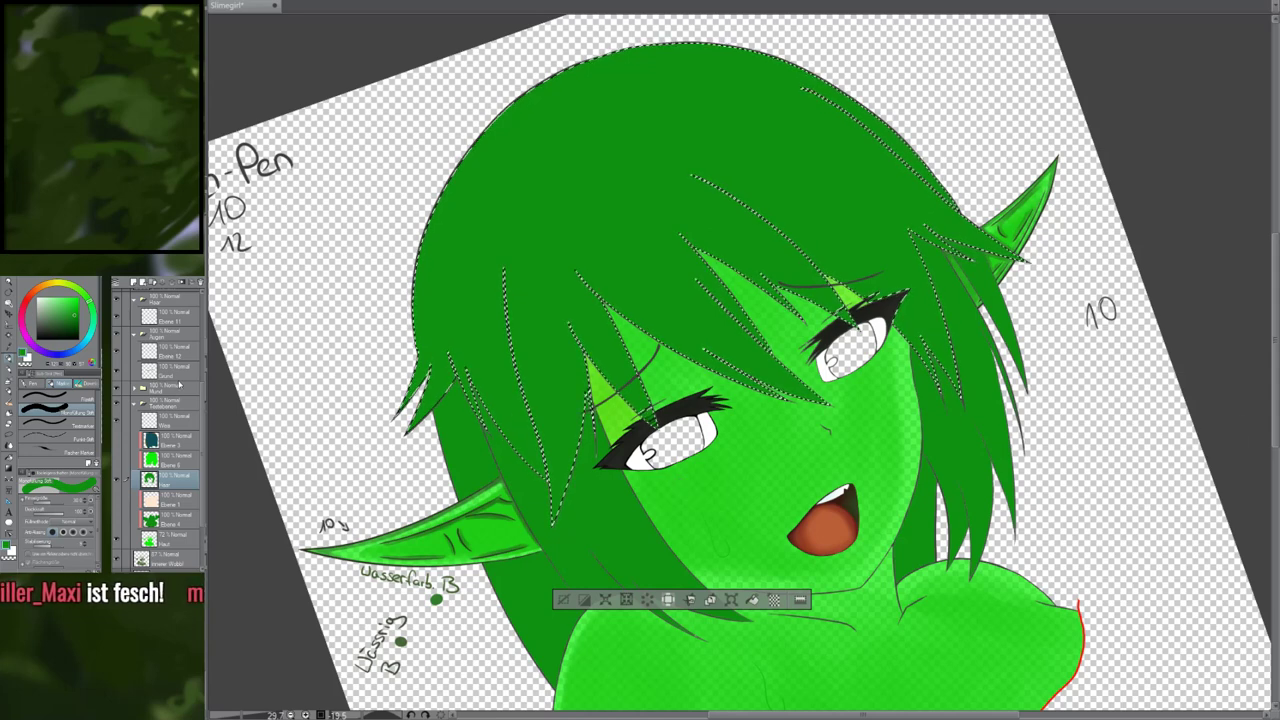
drag(201, 393, 201, 383)
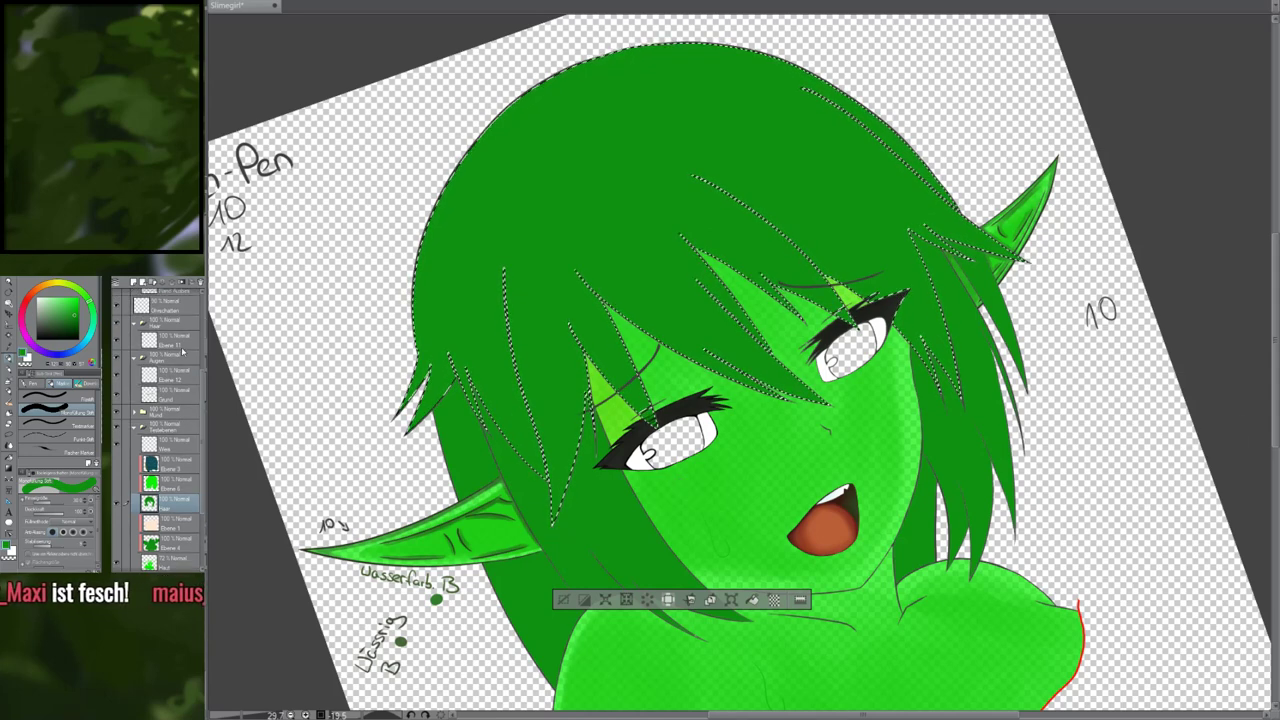
click(172, 341)
key(r)
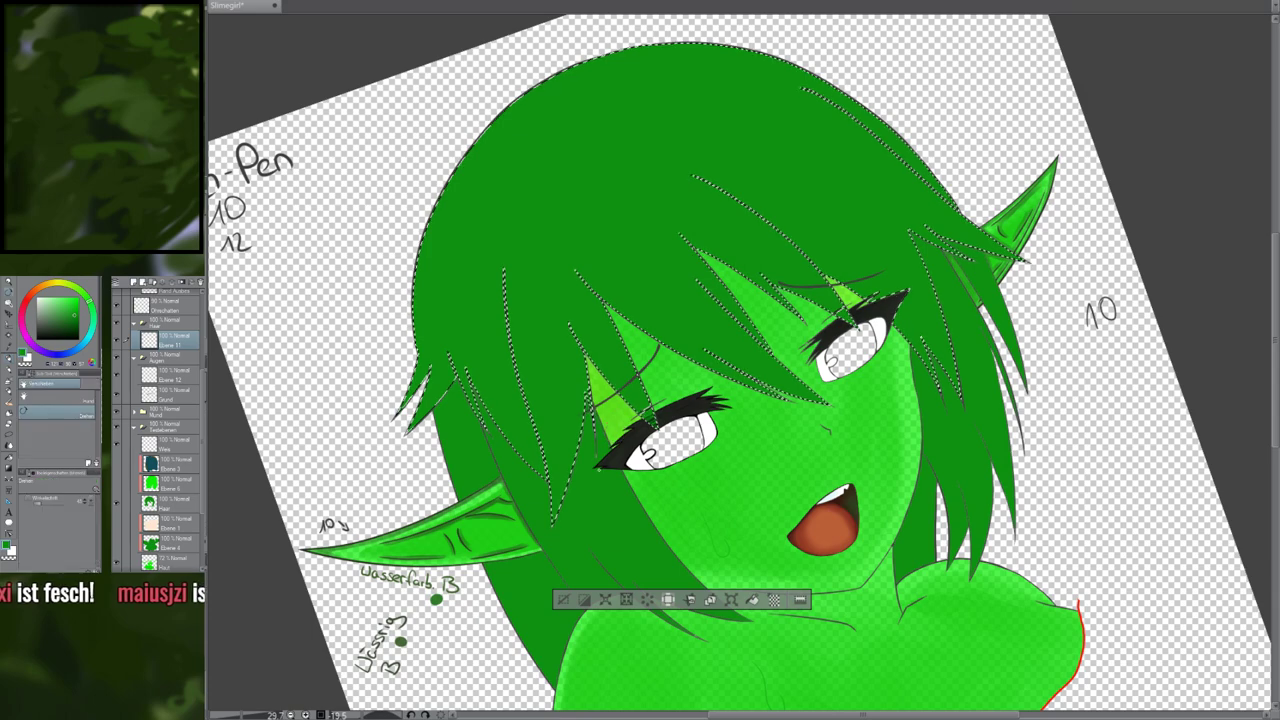
drag(565, 487, 535, 432)
key(p)
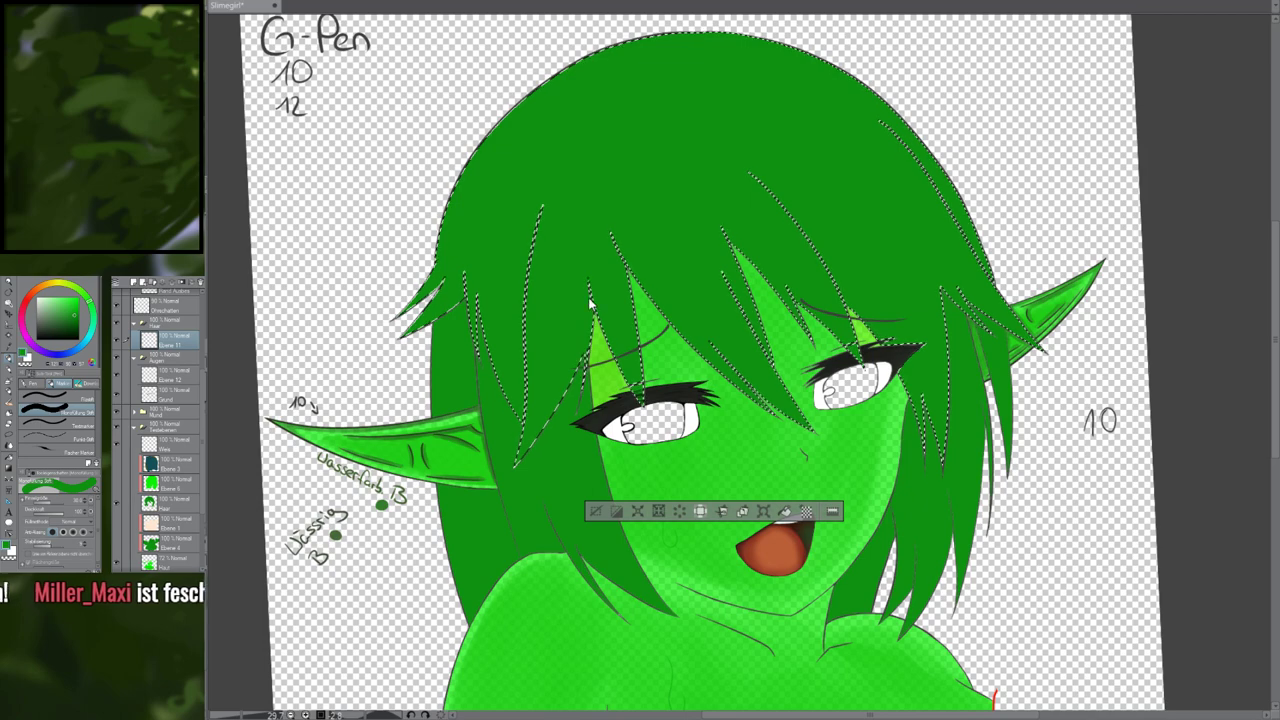
Examine the hair shading in the reference picture 1491305546270.jpg, up close and as a whole, and return to the slime girl drawing
double_click(592, 418)
scroll(748, 246, up, 8)
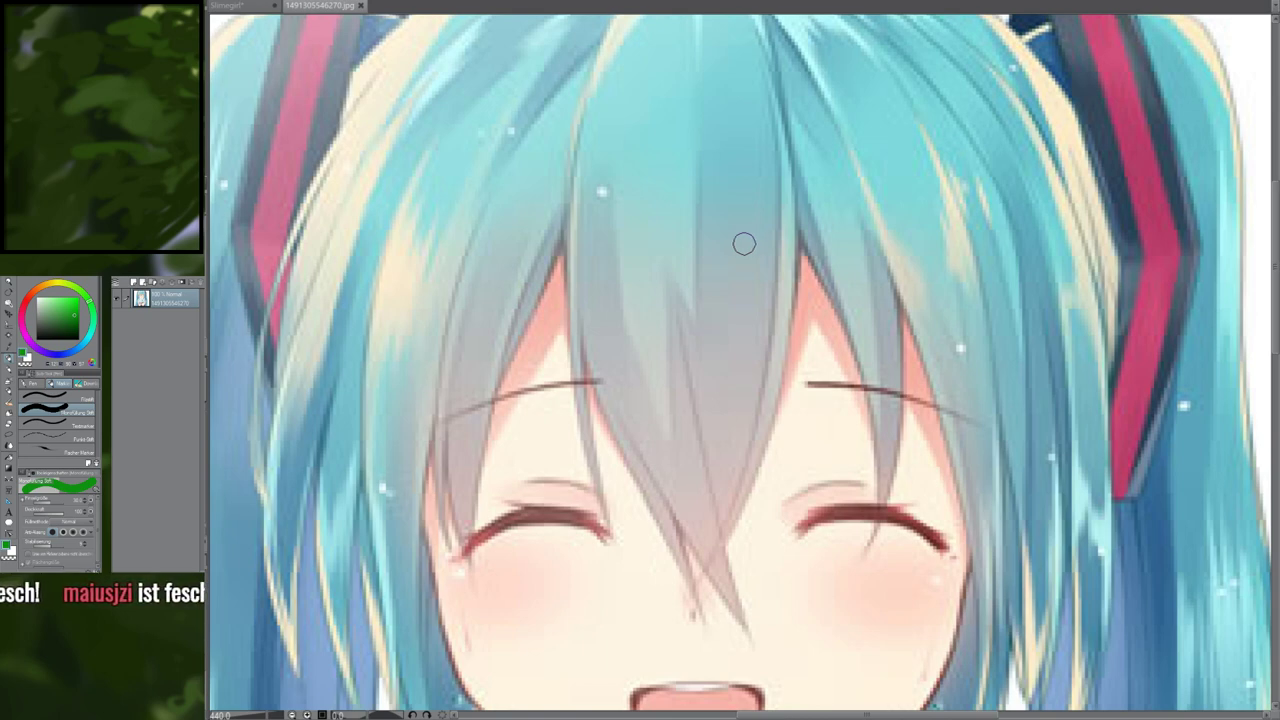
scroll(456, 237, down, 6)
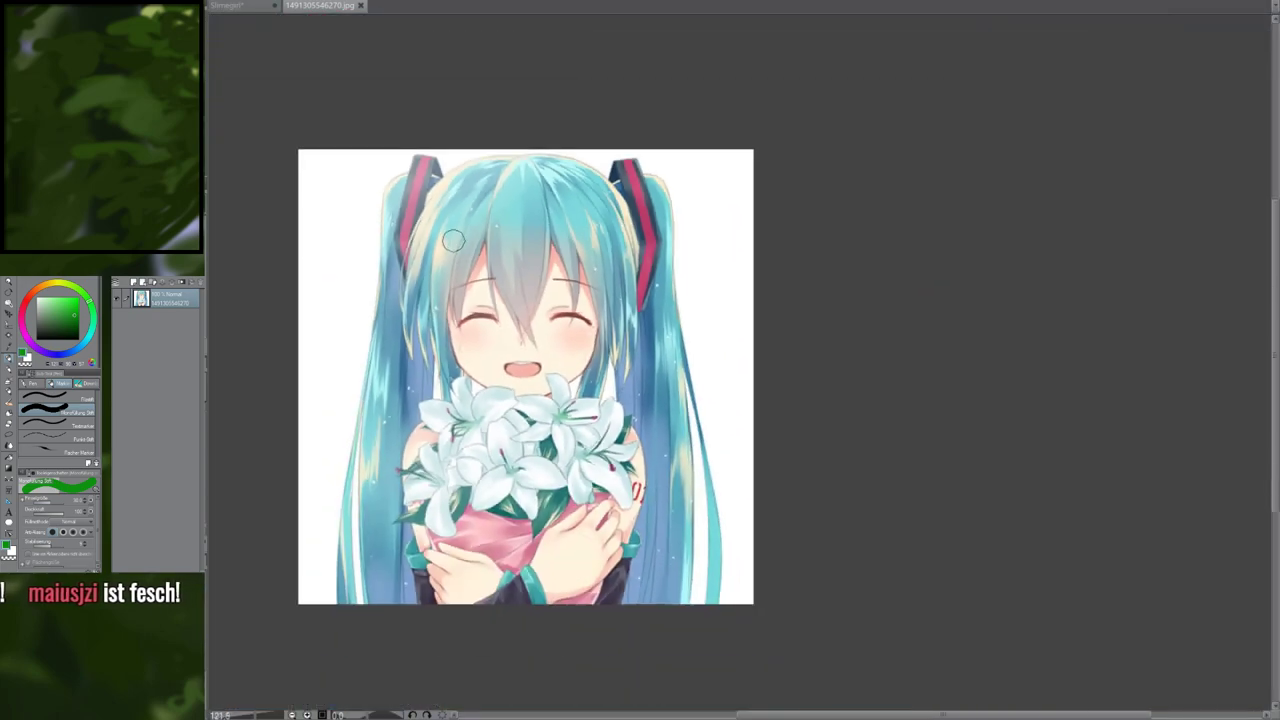
scroll(453, 240, up, 2)
click(230, 6)
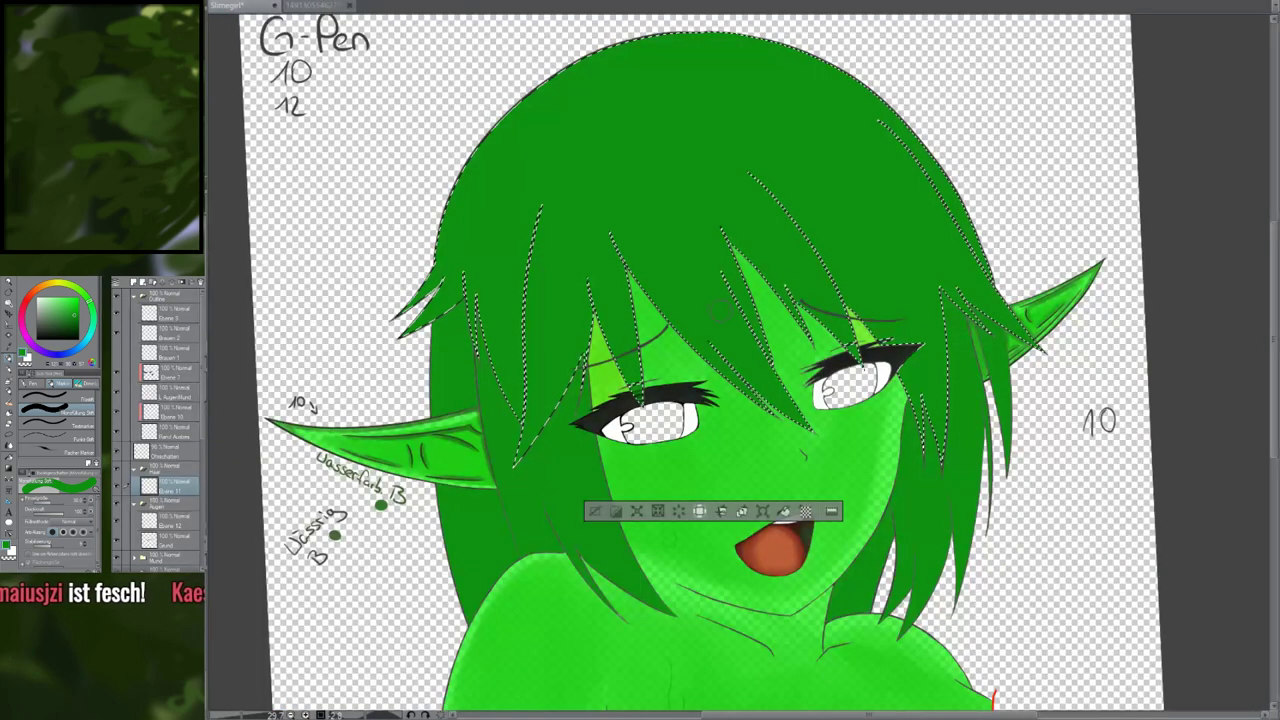
Choose a soft watercolor-style brush and paint darker green strokes from the crown down to the tip of the long strand beside the left-hand eye
scroll(720, 312, up, 2)
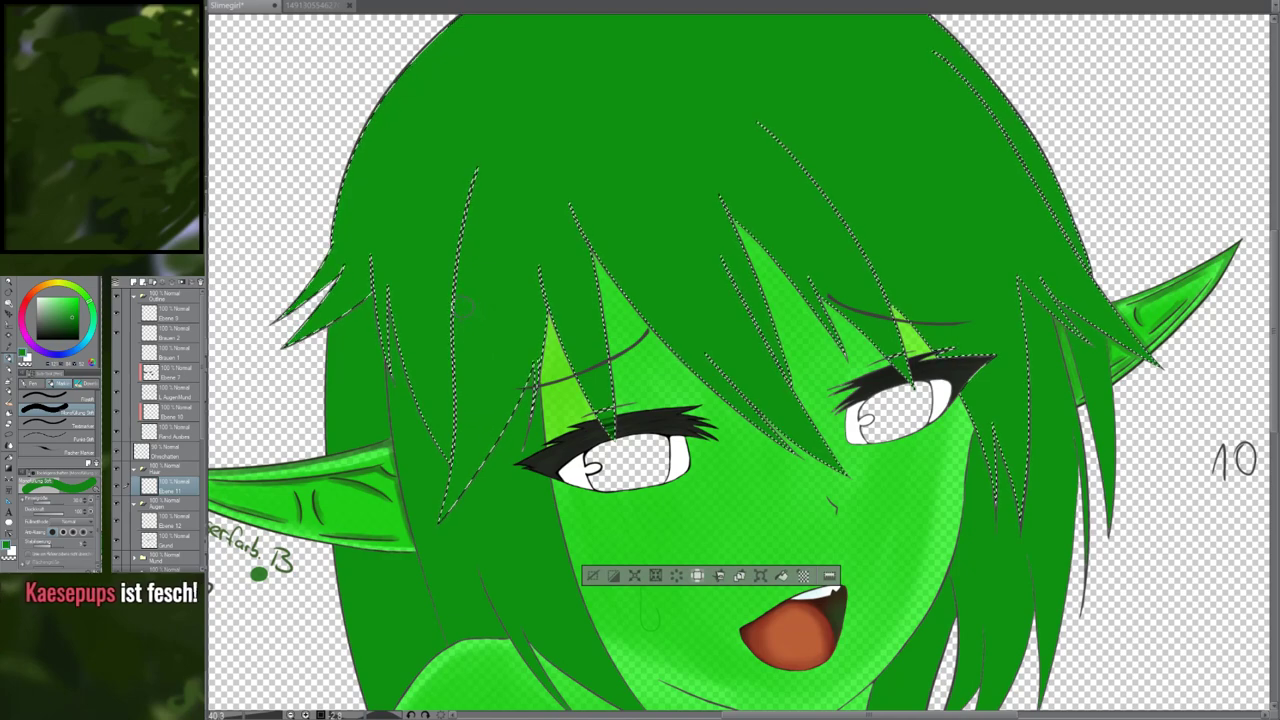
drag(466, 308, 454, 337)
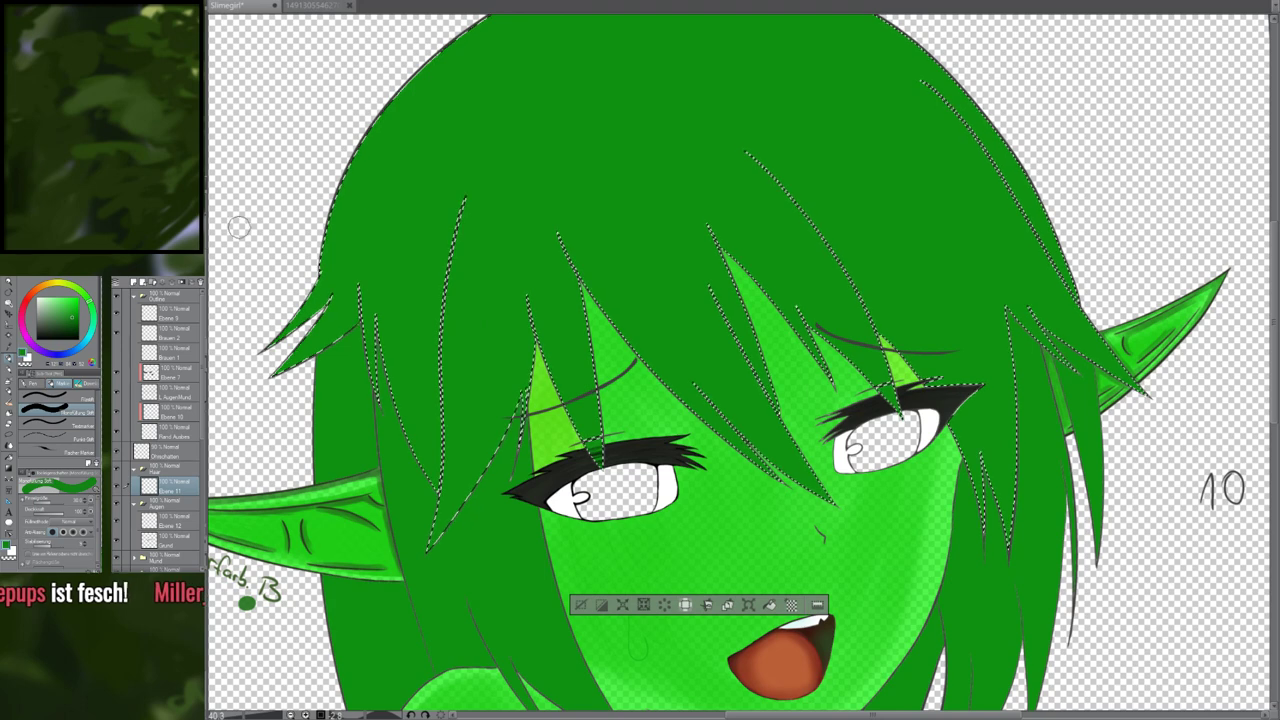
click(88, 383)
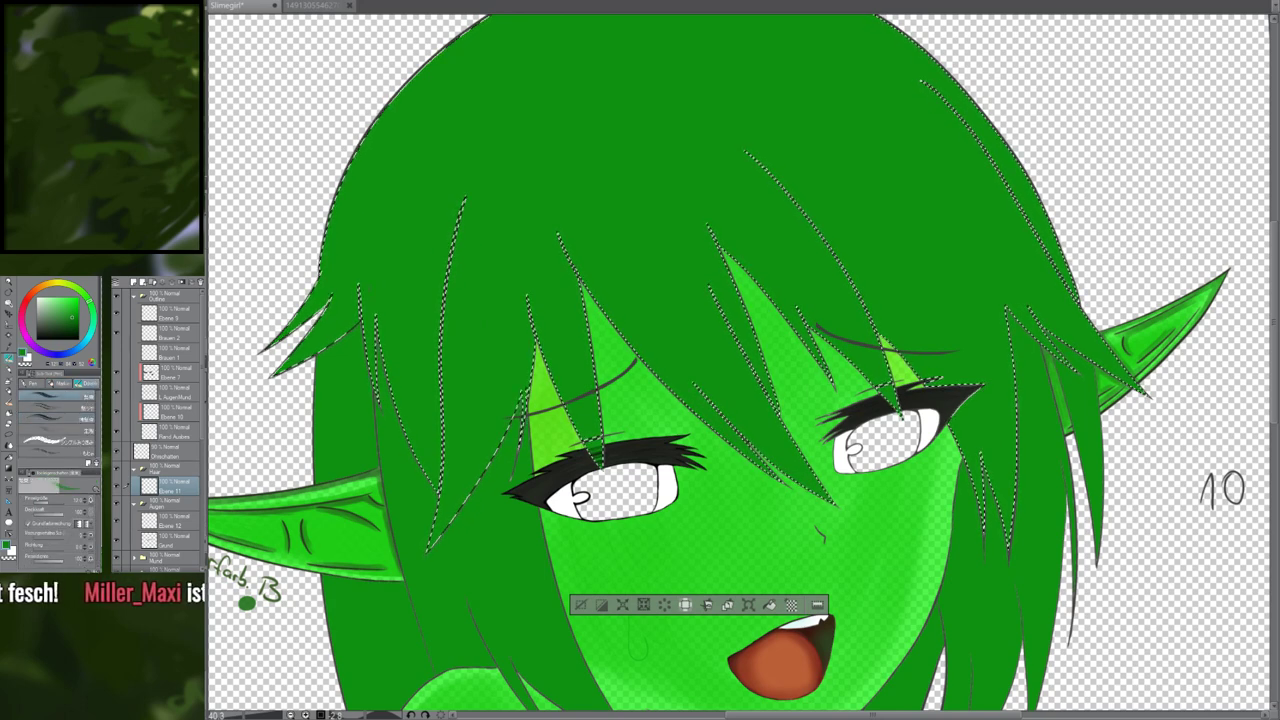
click(52, 503)
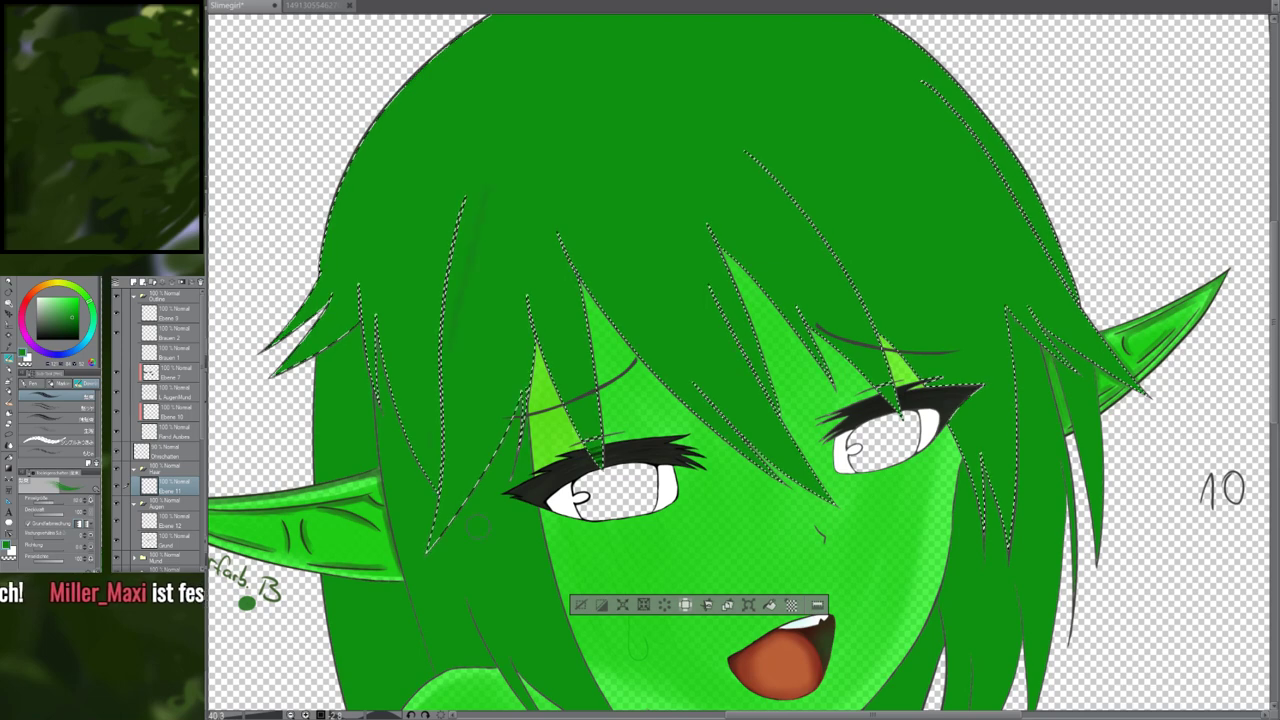
drag(485, 182, 429, 518)
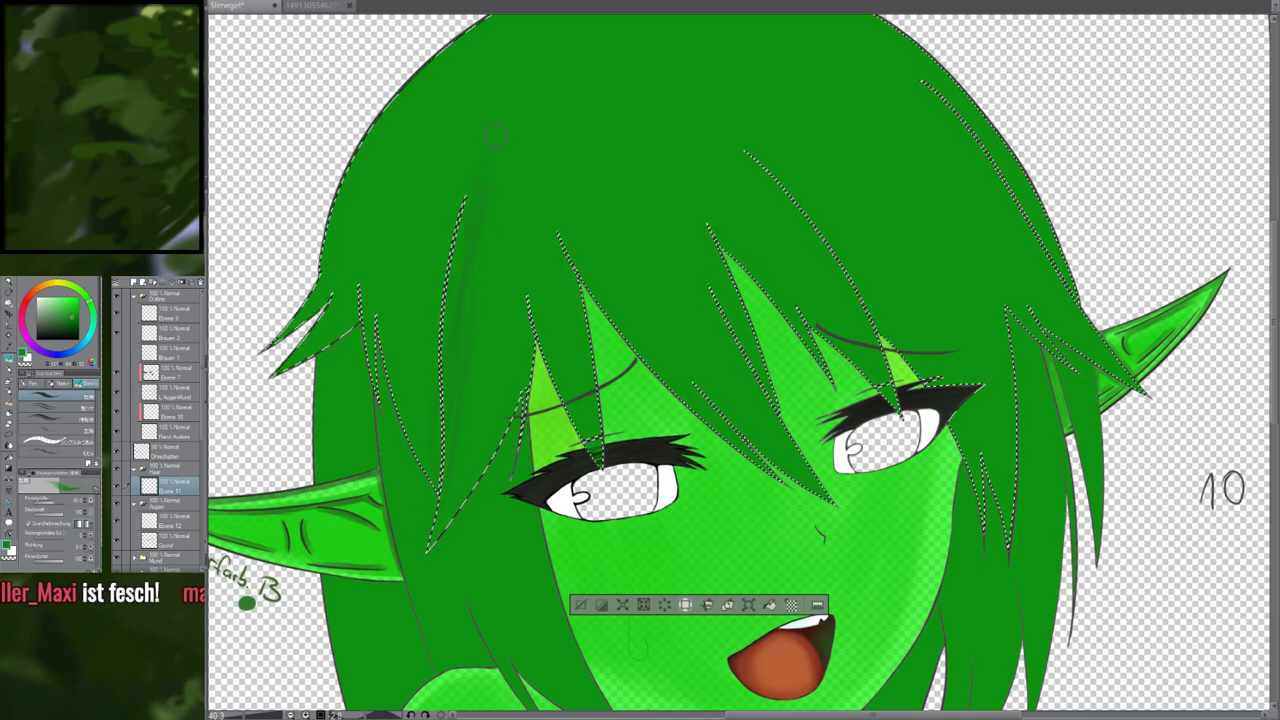
mouse_move(547, 78)
mouse_down()
mouse_move(570, 52)
mouse_move(535, 165)
mouse_up()
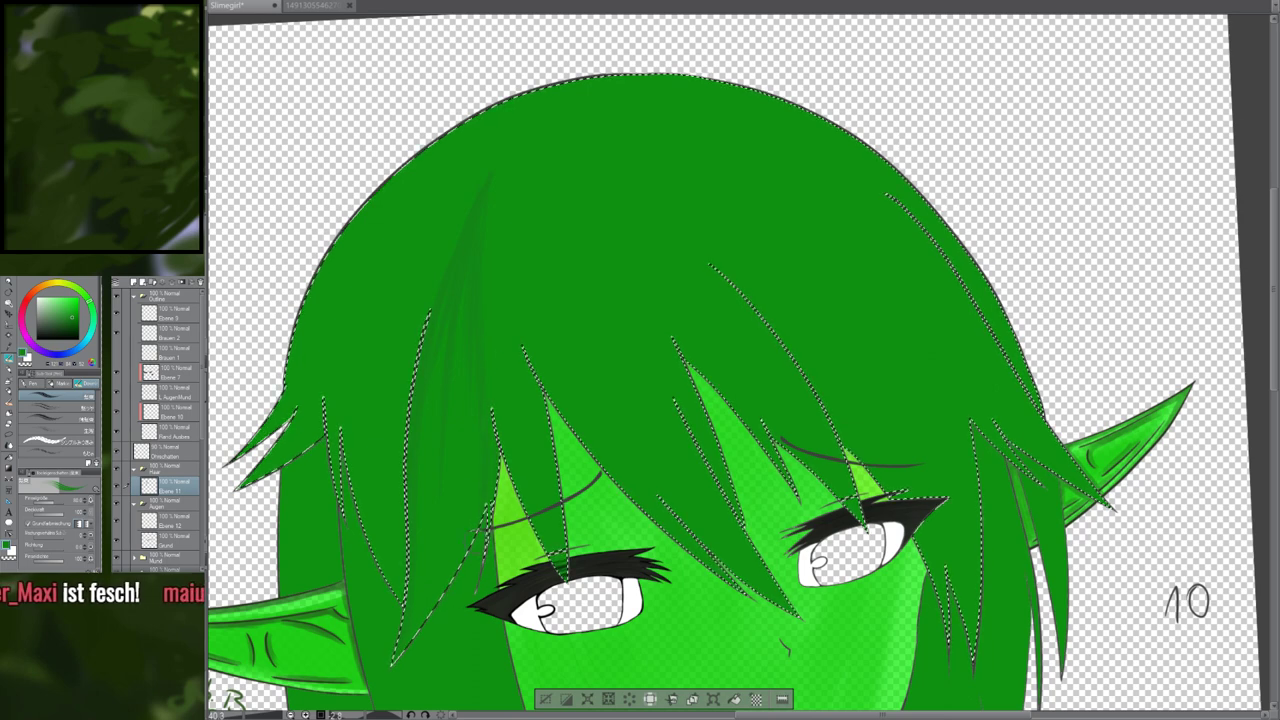
drag(424, 654, 434, 573)
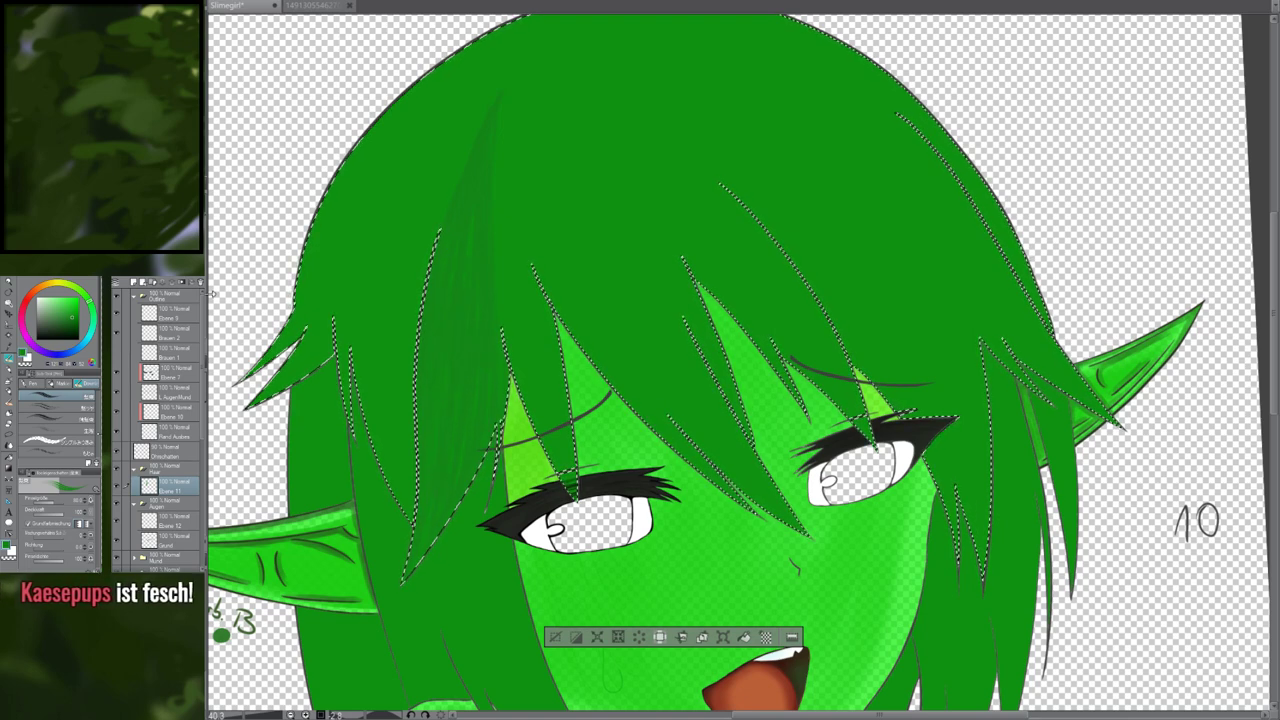
Extend the darker green strokes over the adjacent narrow strand that ends on the left-hand eye
click(92, 408)
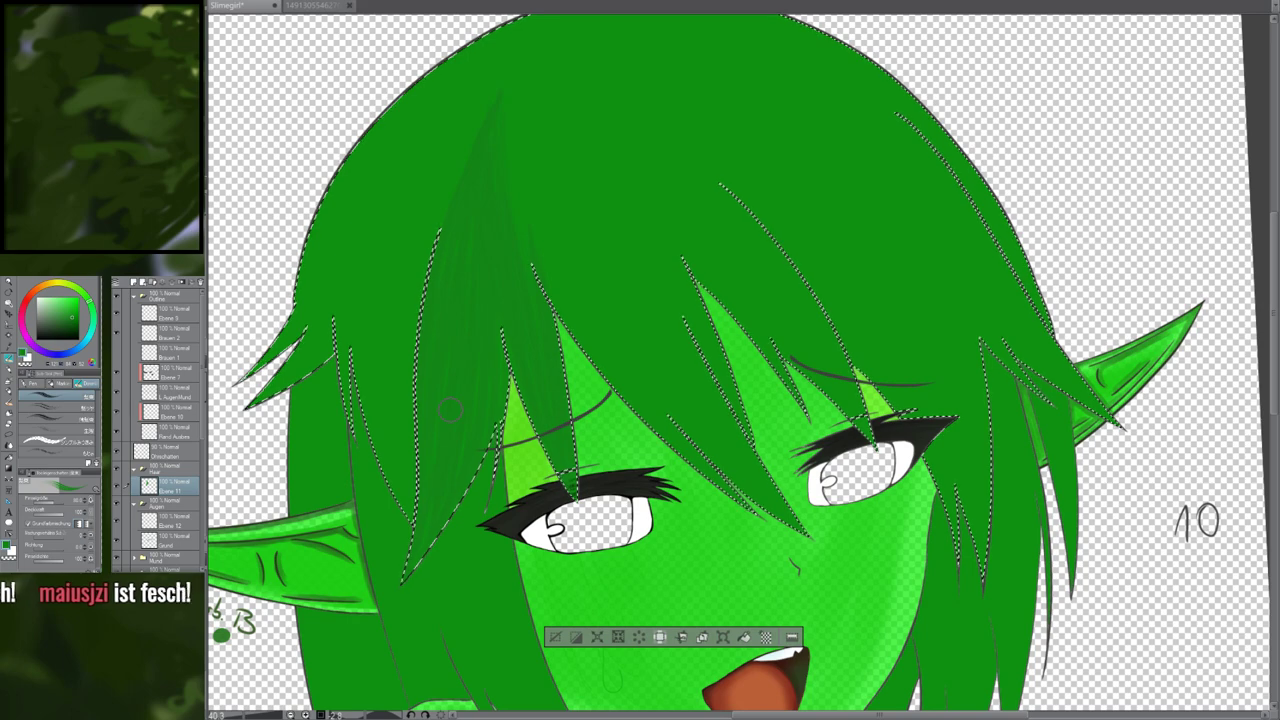
scroll(452, 410, down, 2)
scroll(452, 410, down, 2)
scroll(430, 405, up, 5)
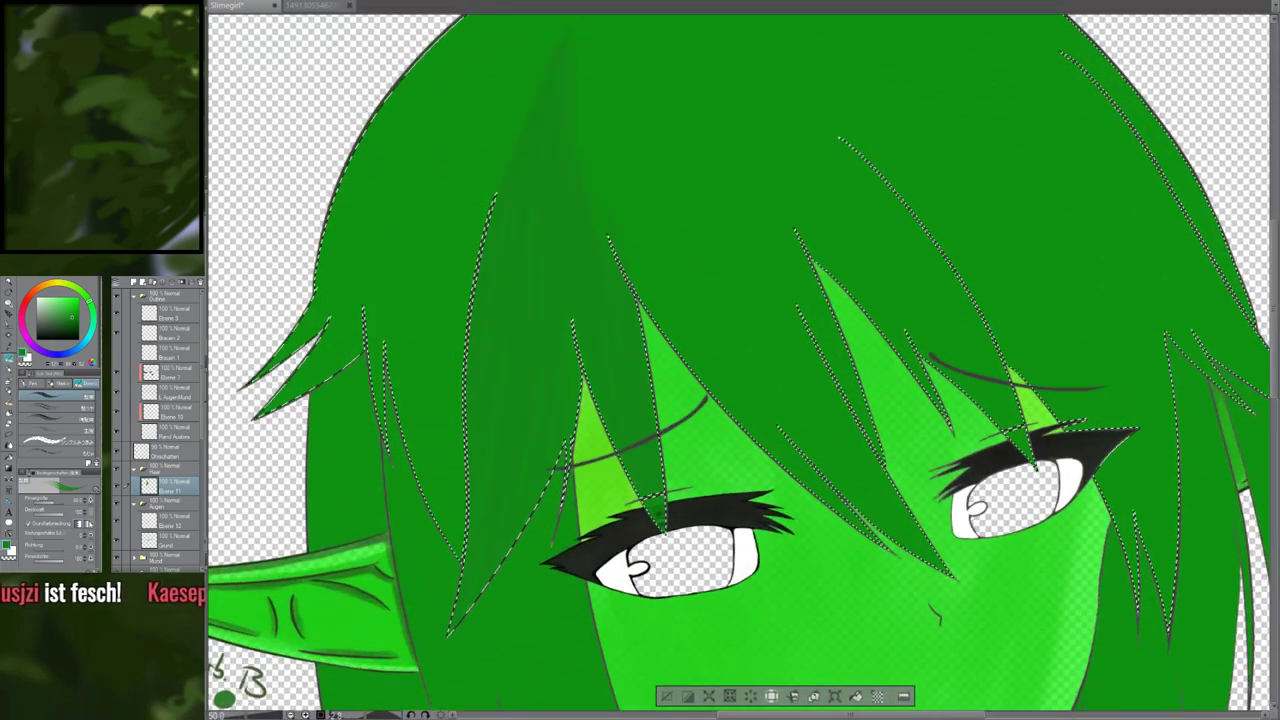
Paint fine darker strokes fanning from the parting point across the outer hair on the left-hand side, up to the head's outline
click(60, 419)
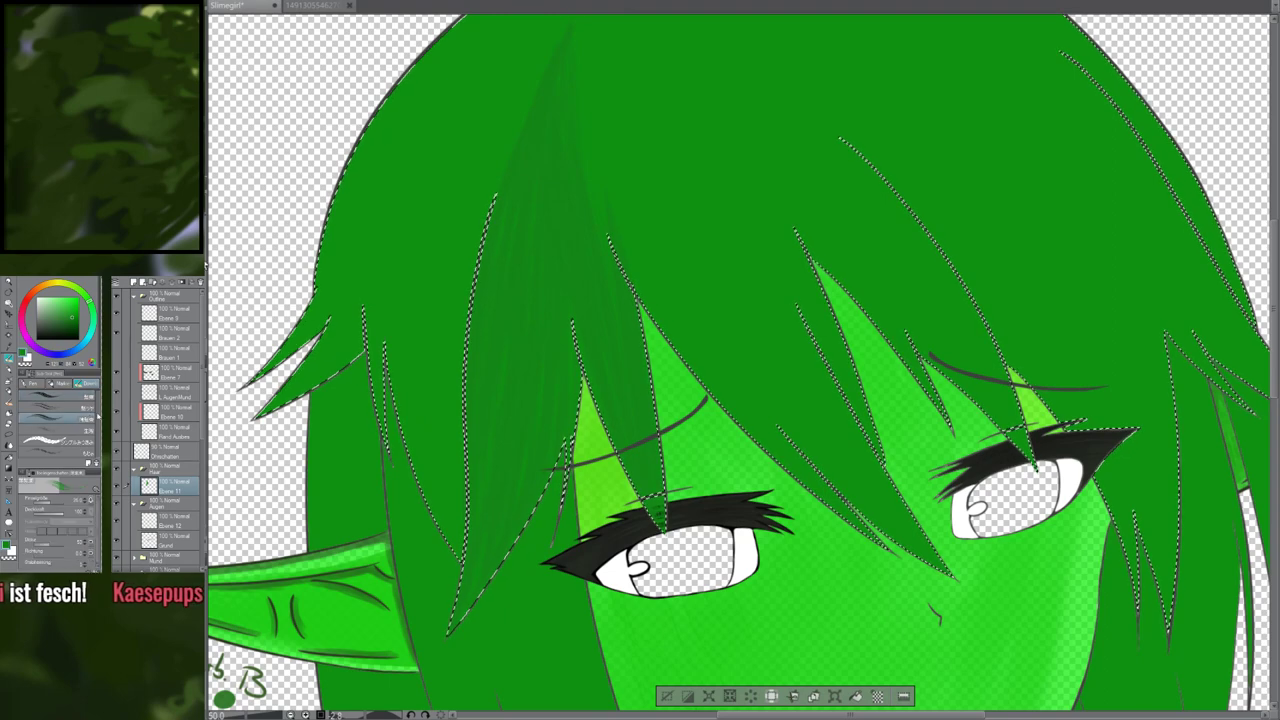
drag(446, 212, 463, 302)
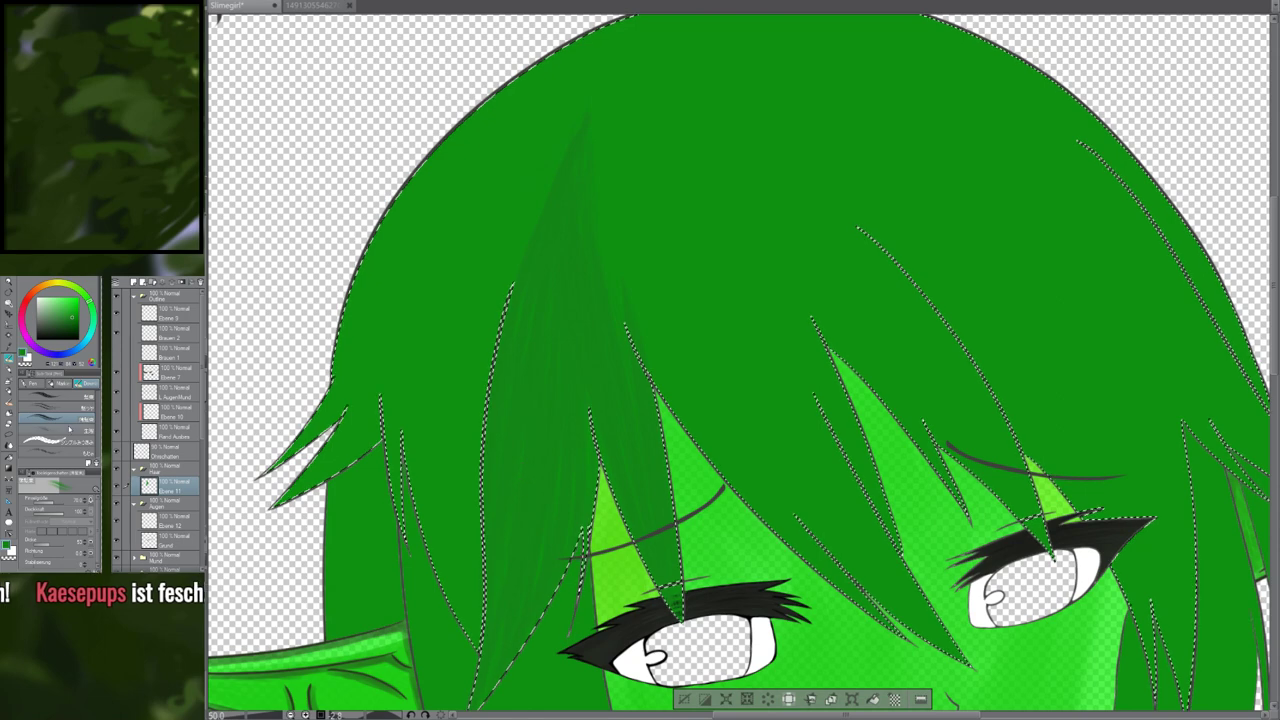
click(86, 395)
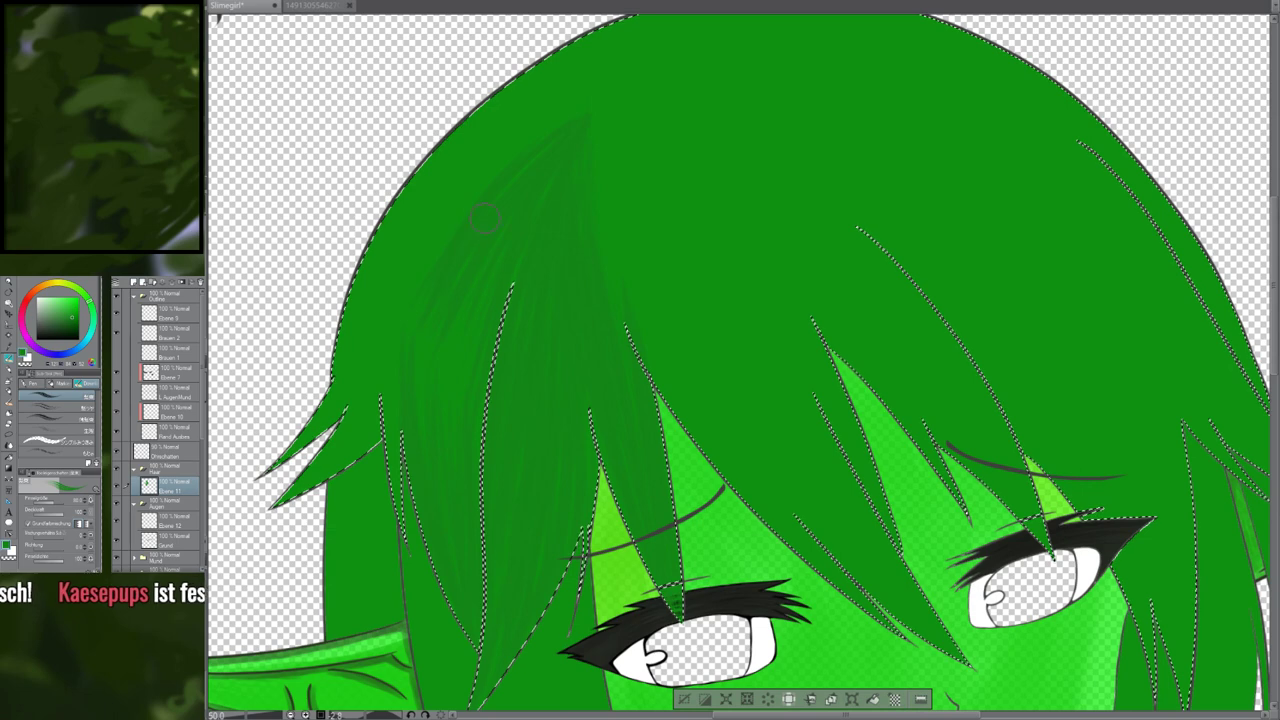
drag(485, 230, 594, 285)
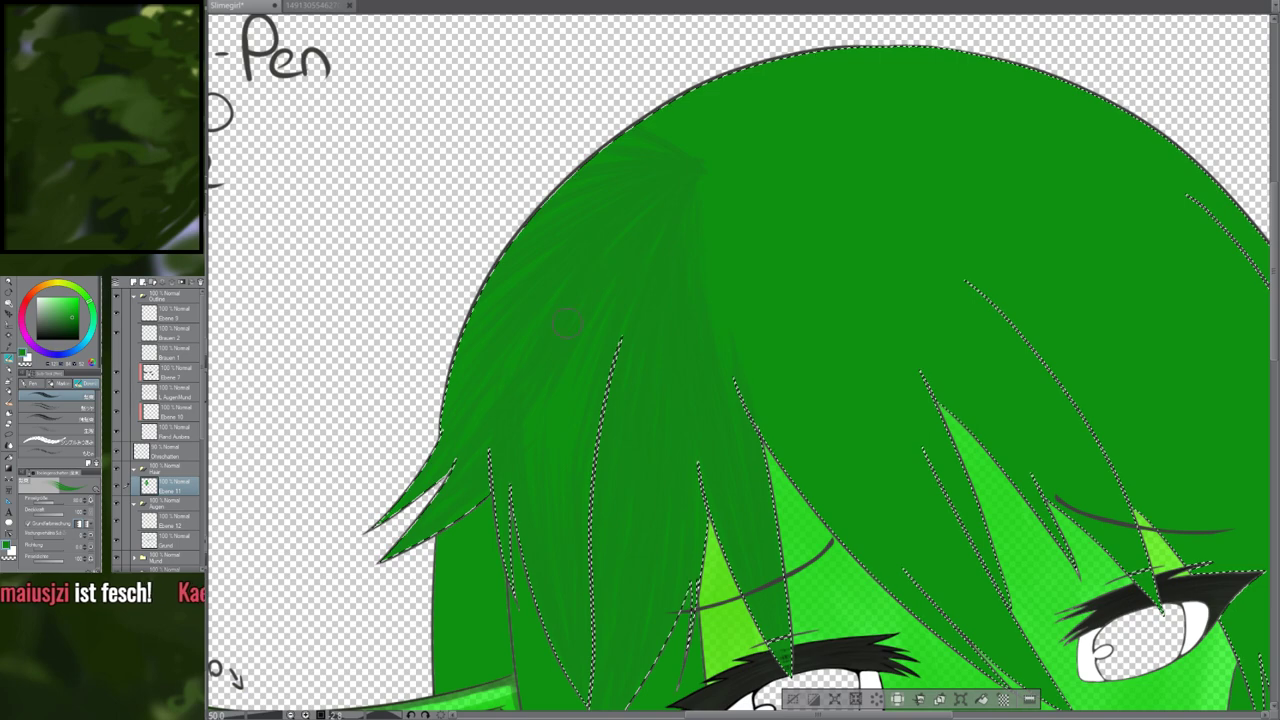
drag(555, 577, 395, 599)
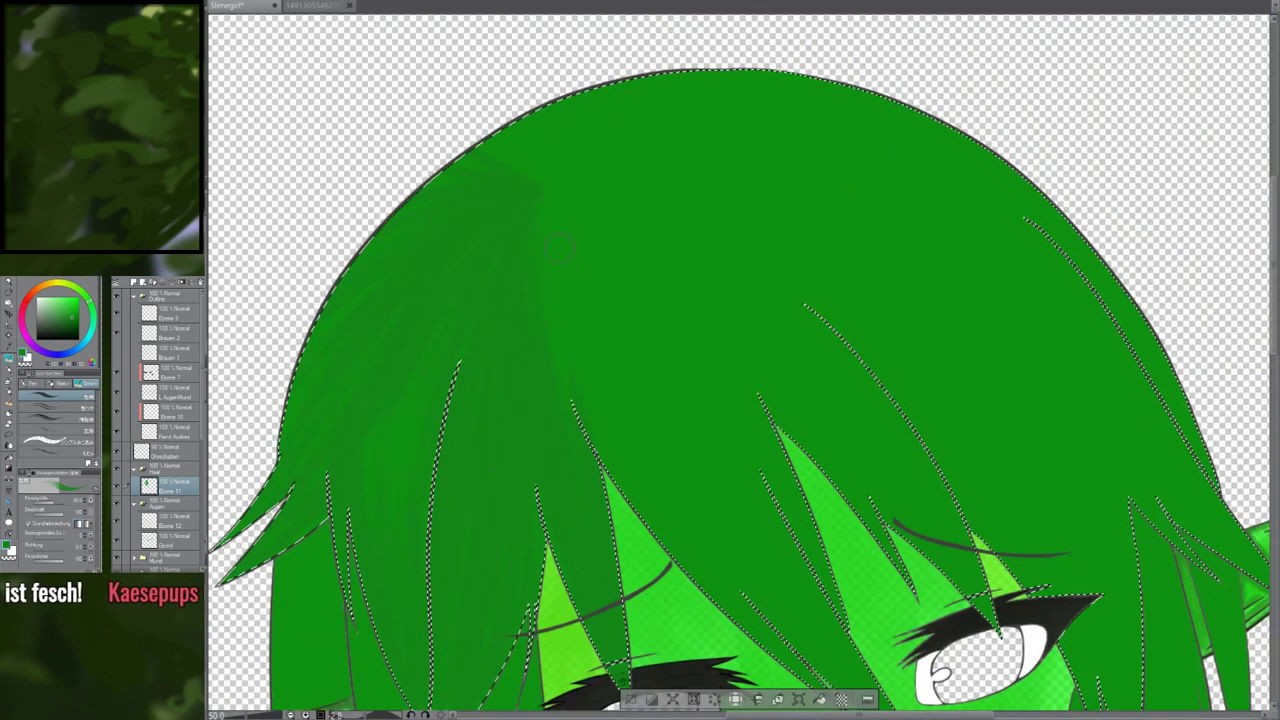
Shade the central fringe strand between the eyes with darker green strokes running from the parting point to its tip
drag(668, 495, 533, 190)
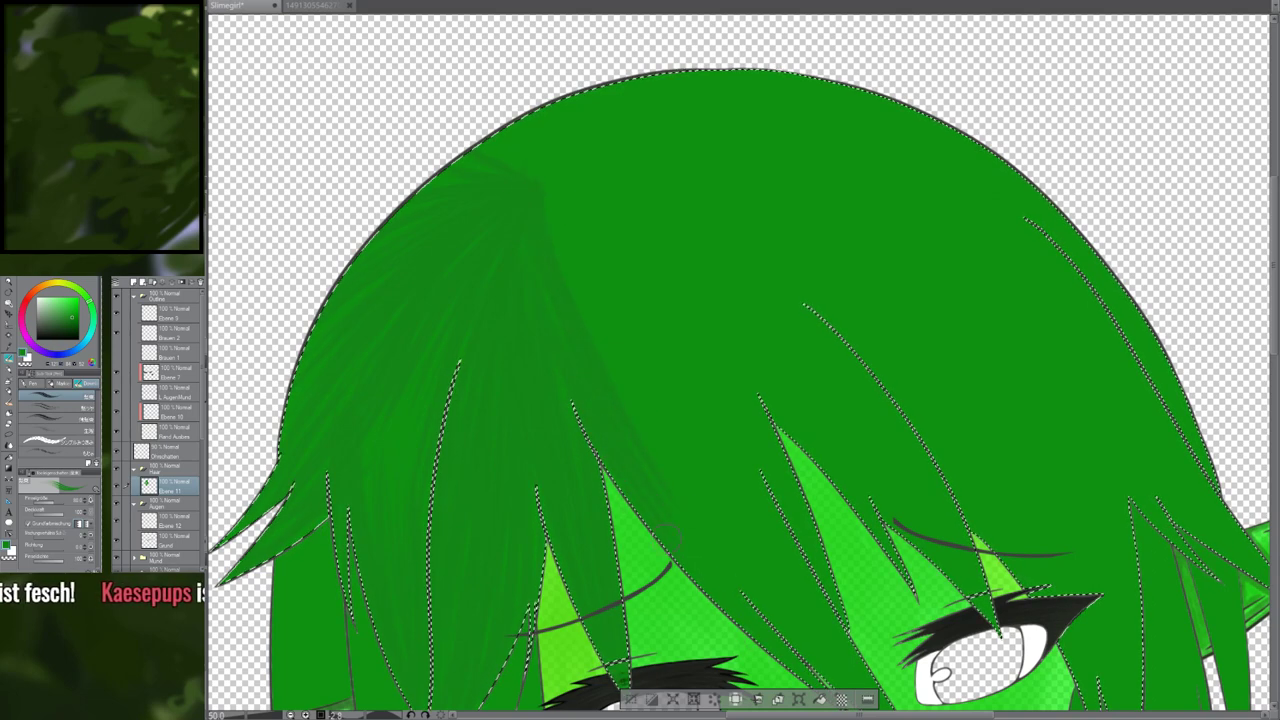
drag(735, 603, 575, 495)
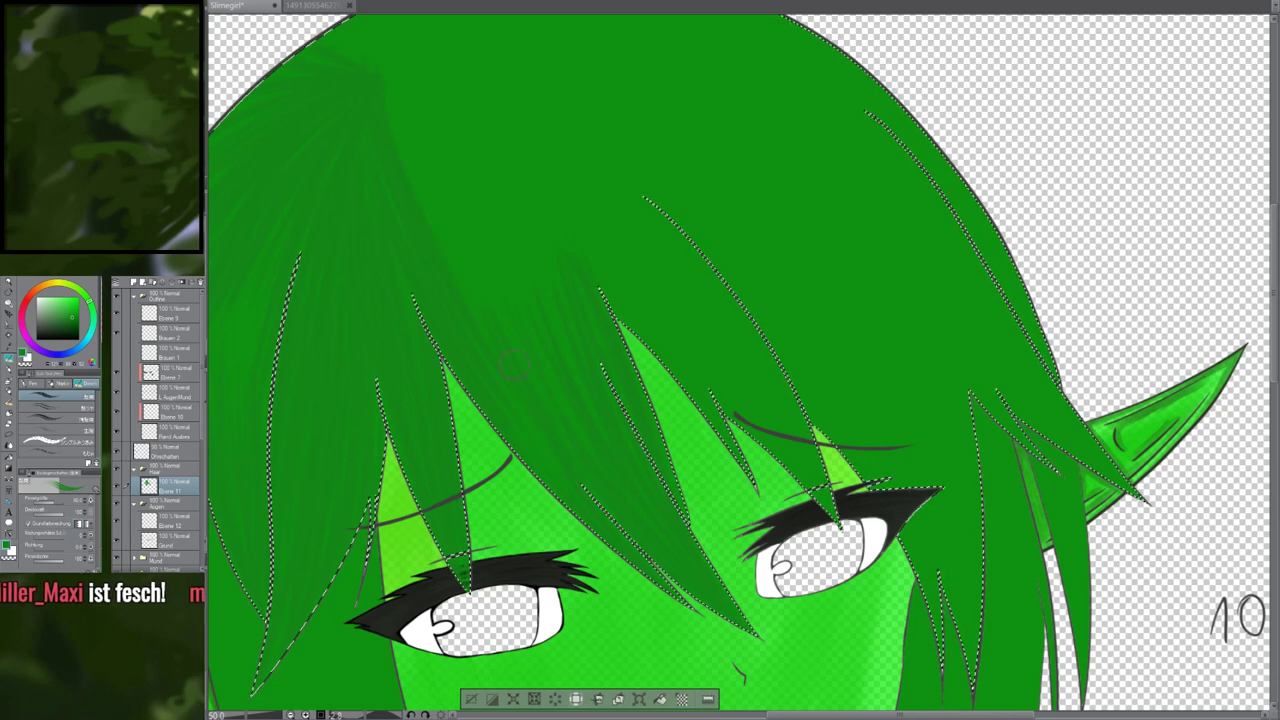
drag(545, 373, 624, 551)
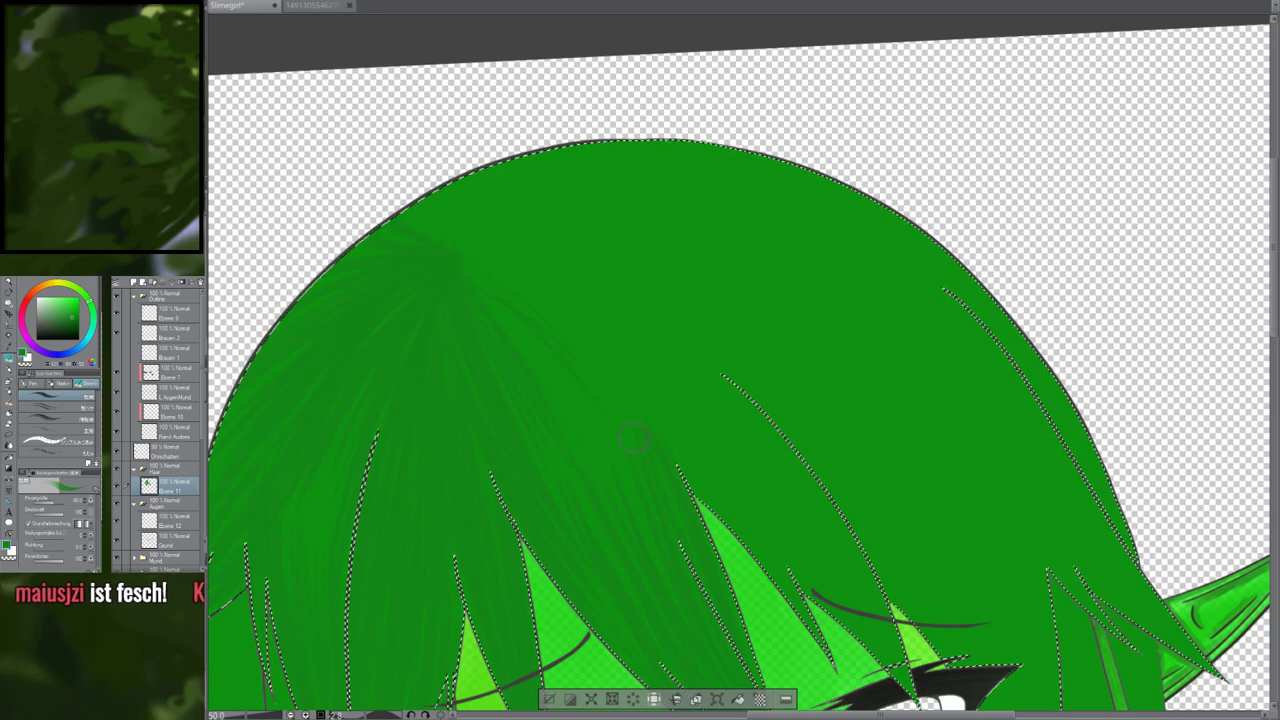
With the canvas turned sideways, paint darker strokes along the fringe strand reaching the other eye and start fanning them over the crown
mouse_move(486, 297)
mouse_down()
mouse_move(591, 580)
mouse_move(700, 605)
mouse_move(431, 514)
mouse_up()
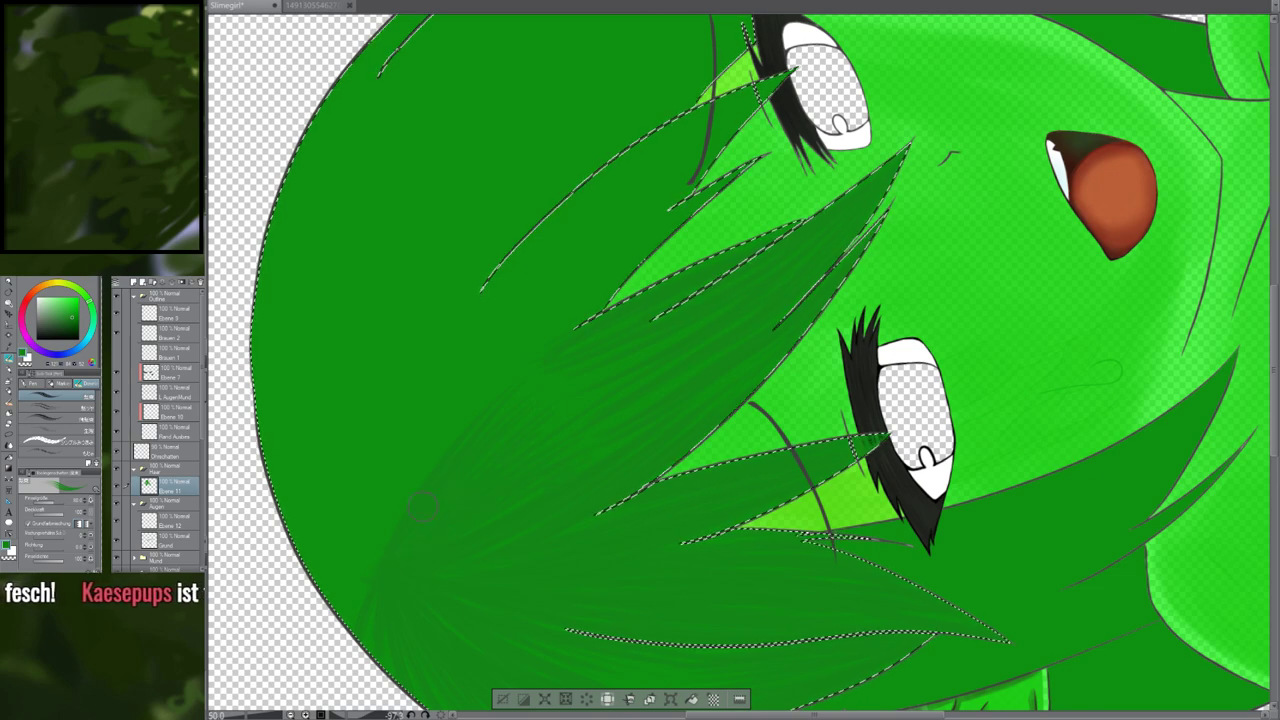
drag(508, 407, 430, 541)
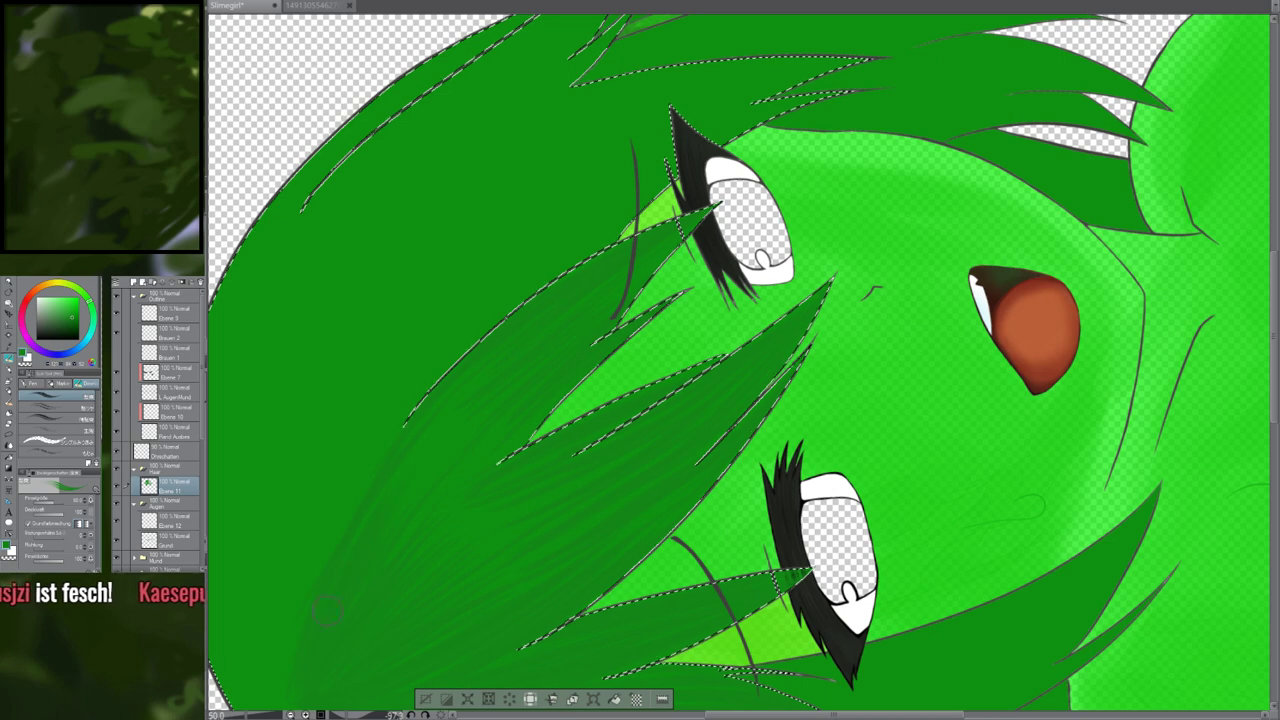
mouse_move(284, 673)
mouse_down()
mouse_move(444, 570)
mouse_move(428, 578)
mouse_up()
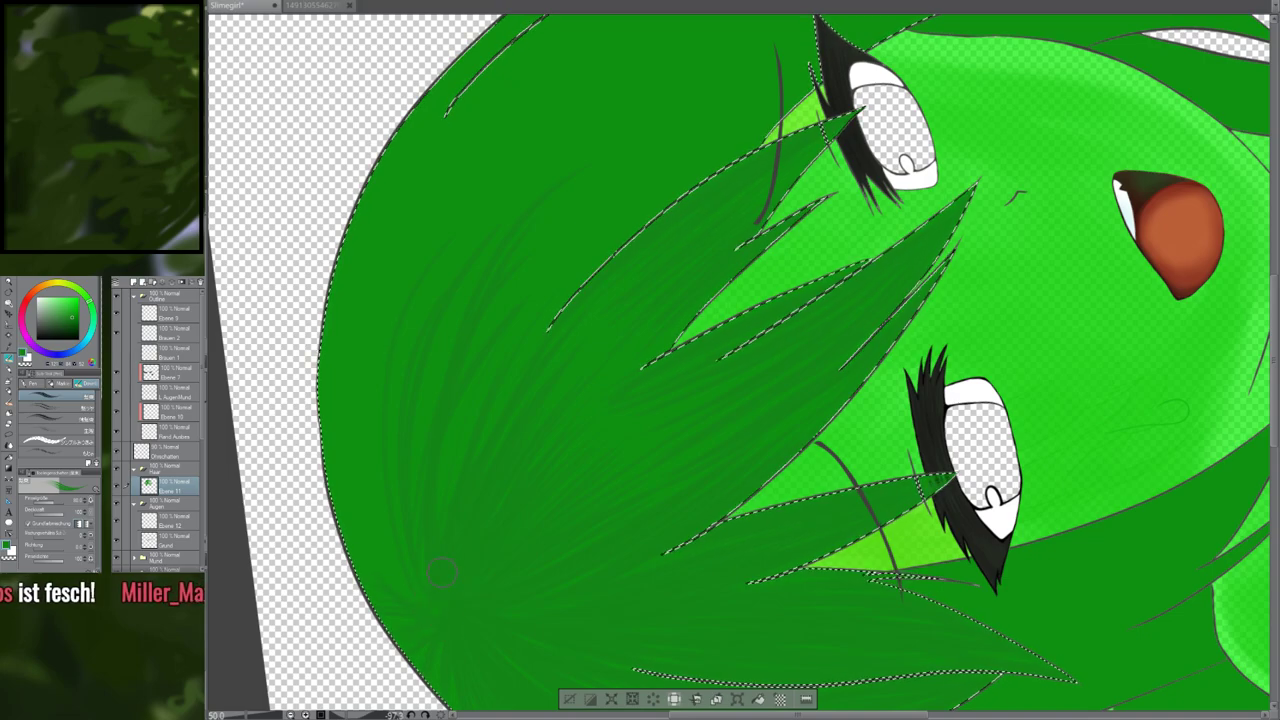
Paint darker green strokes curving from the parting point over the crown toward the head's right-hand outline
key(r)
mouse_move(440, 500)
mouse_down()
mouse_move(437, 309)
mouse_move(845, 500)
mouse_move(832, 344)
mouse_move(834, 385)
mouse_move(505, 299)
mouse_up()
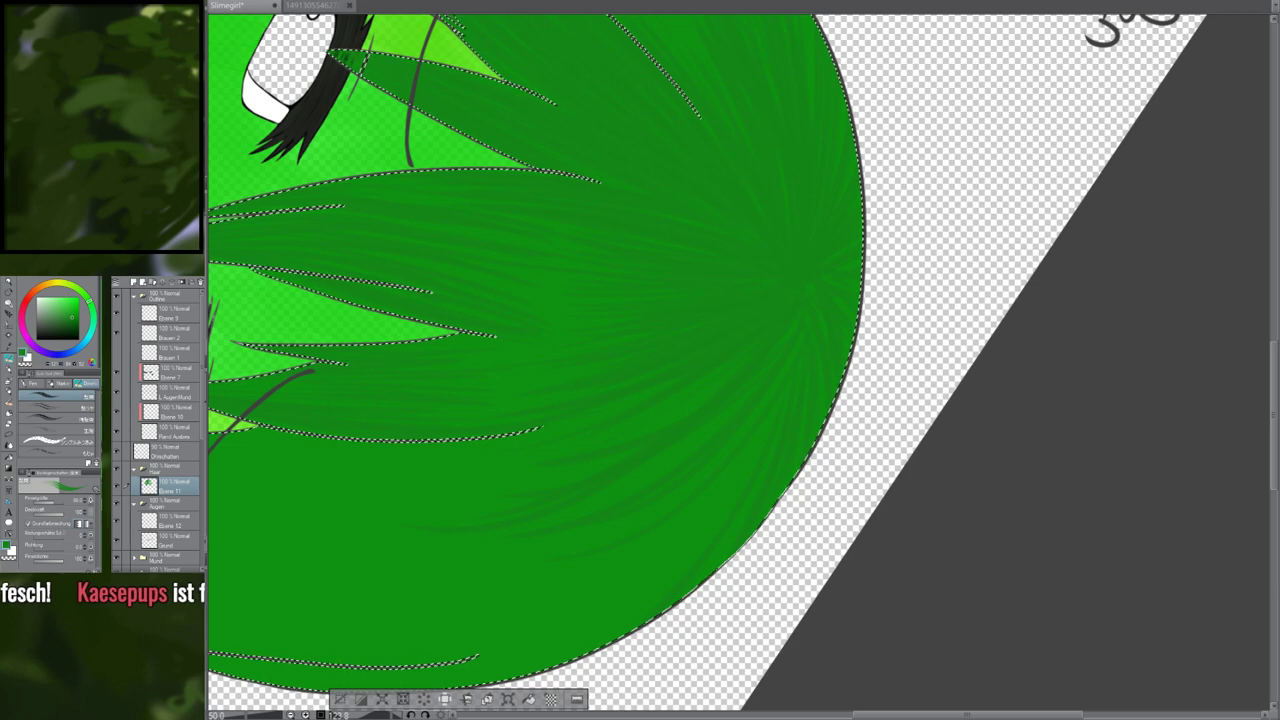
drag(665, 538, 837, 417)
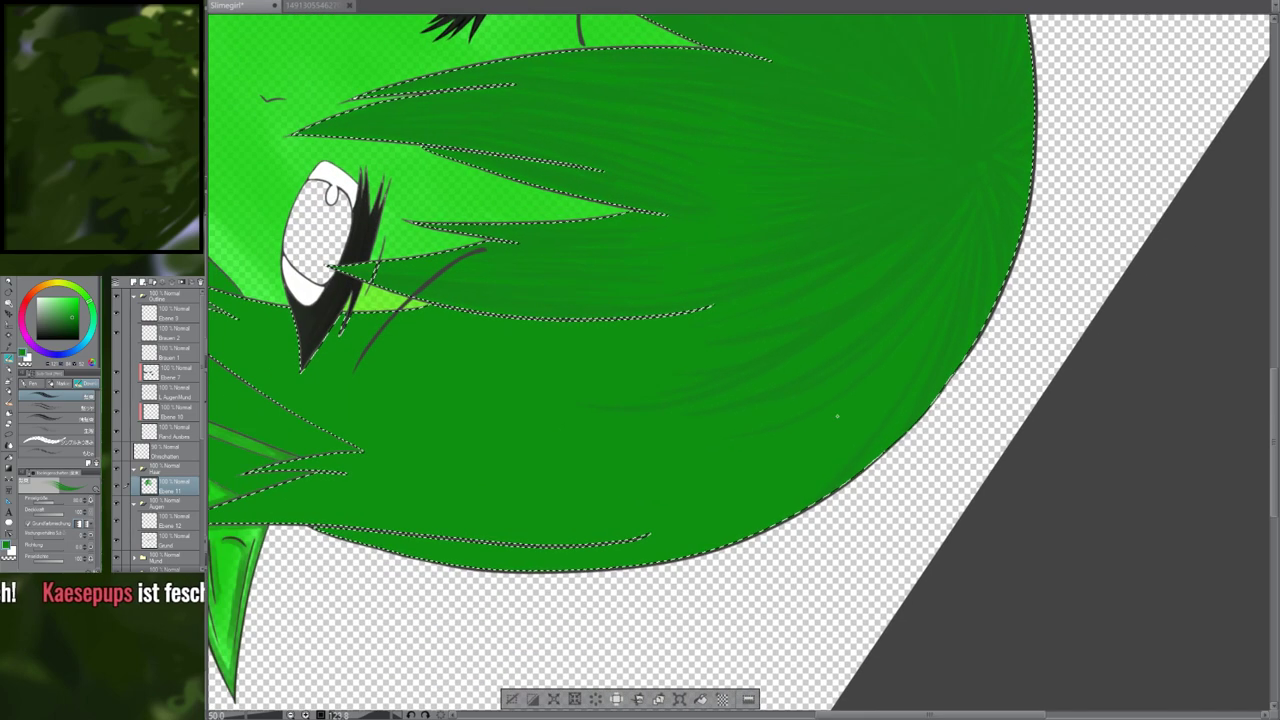
key(e)
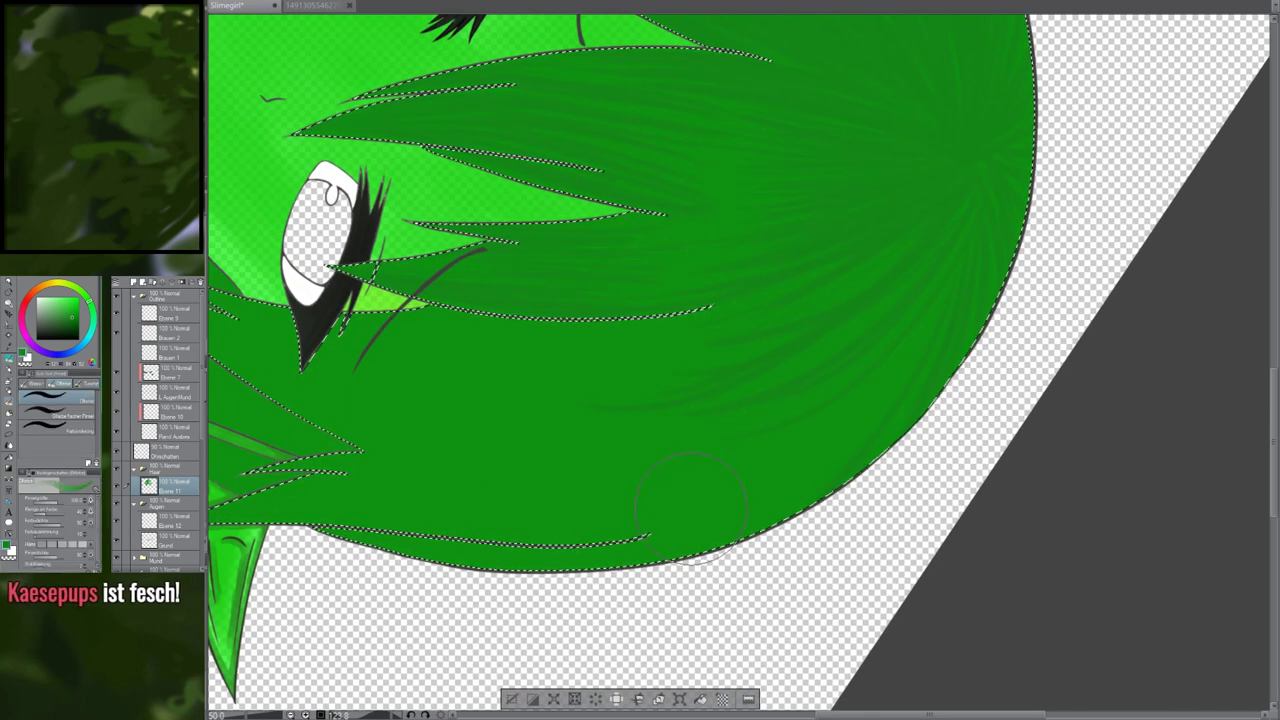
Extend the darker strand strokes across the crown above the right-hand eye, with the canvas turned sideways
key(r)
mouse_move(688, 514)
mouse_down()
mouse_move(752, 203)
mouse_move(782, 204)
mouse_up()
mouse_move(787, 312)
mouse_down()
mouse_move(714, 297)
mouse_move(597, 395)
mouse_up()
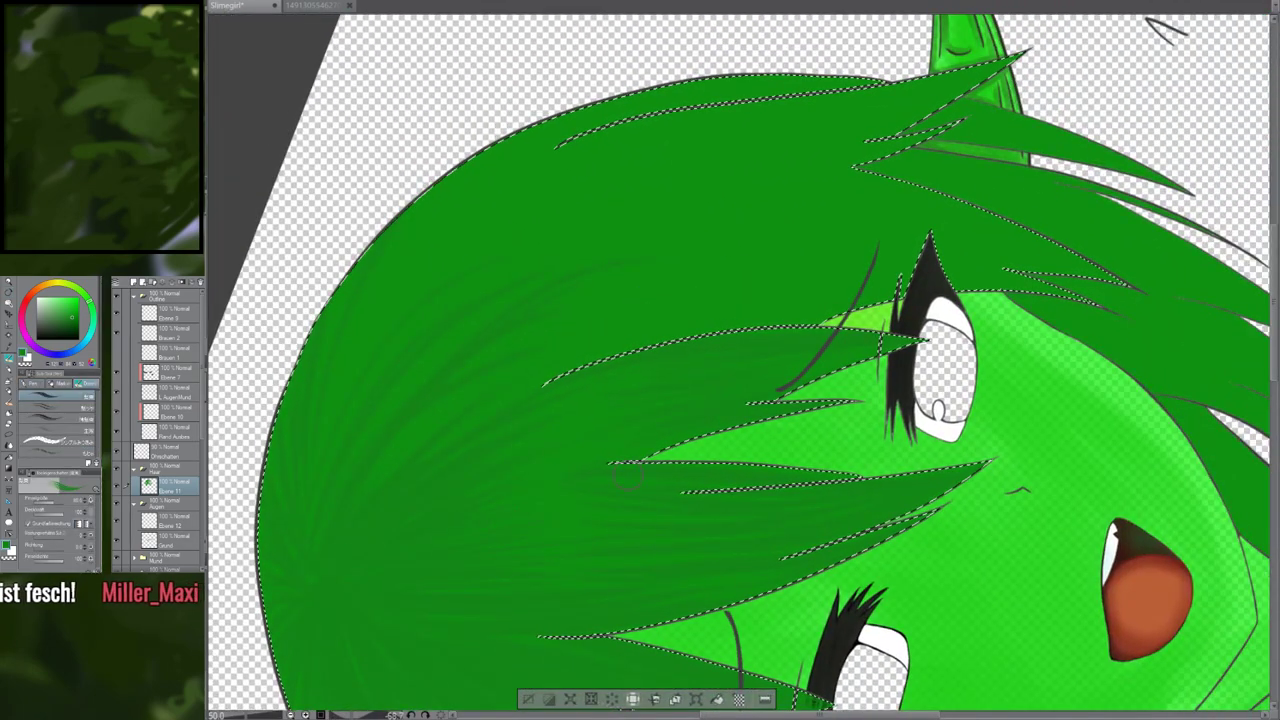
drag(440, 502, 410, 534)
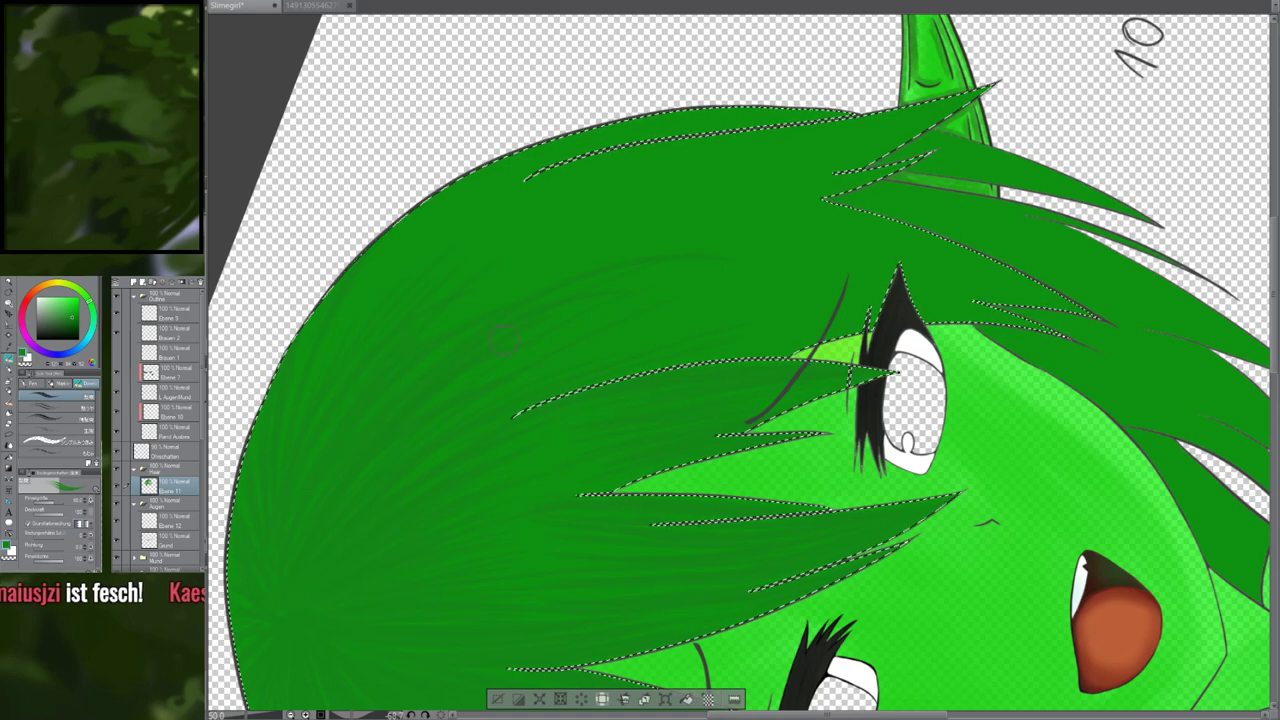
mouse_move(722, 284)
mouse_down()
mouse_move(508, 306)
mouse_move(523, 293)
mouse_up()
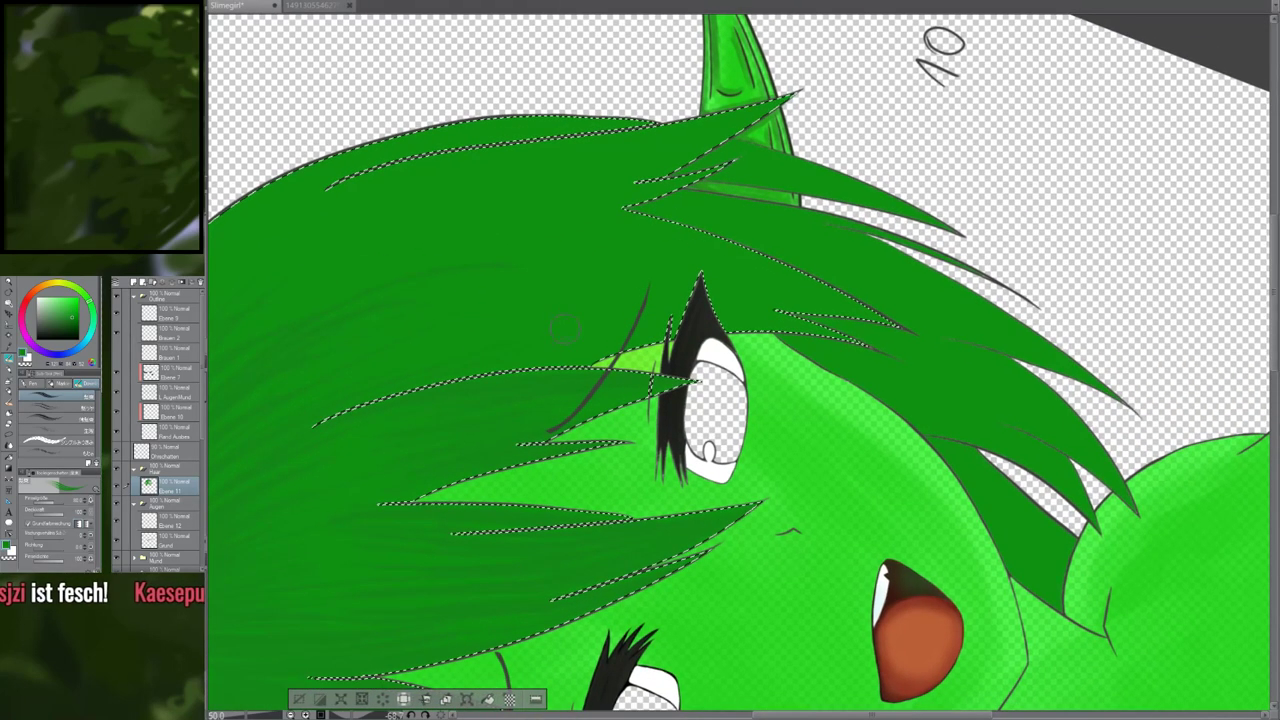
Deepen the darker strand strokes over the outer hair and side strands on the left-hand side of the head
key(r)
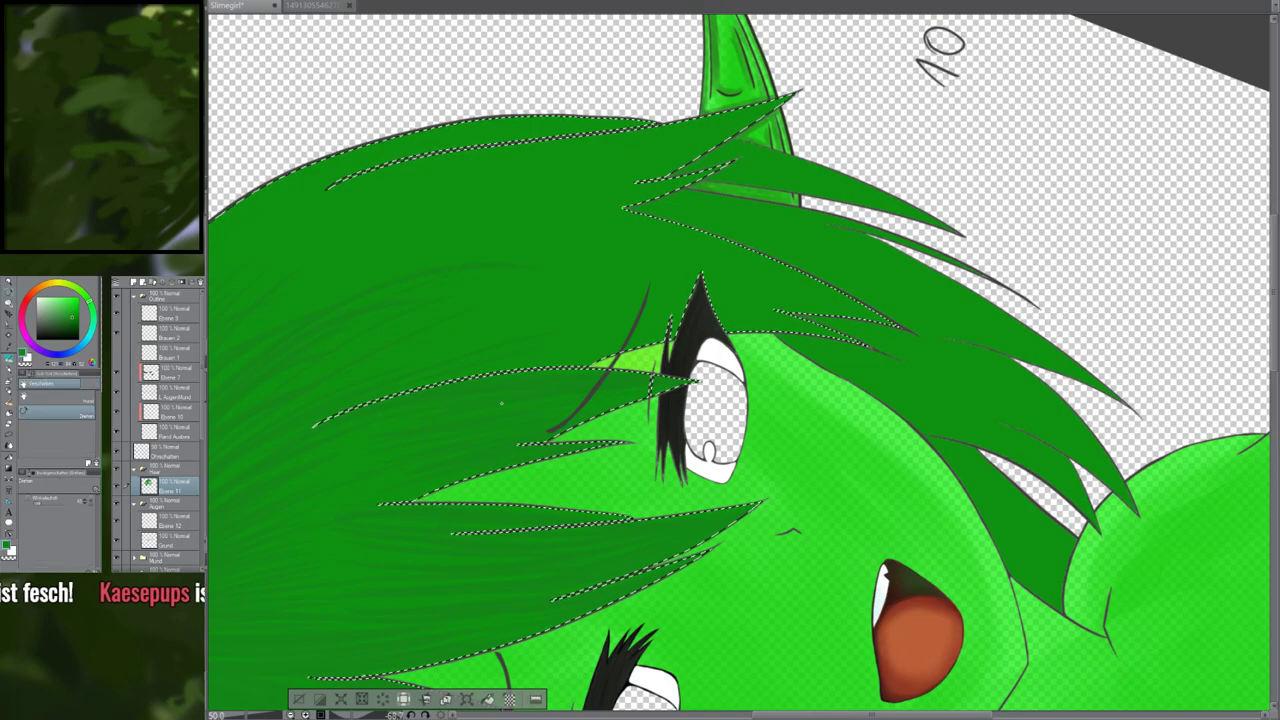
mouse_move(466, 325)
mouse_down()
mouse_move(486, 251)
mouse_move(975, 224)
mouse_move(787, 622)
mouse_move(572, 568)
mouse_move(510, 385)
mouse_up()
scroll(517, 400, down, 10)
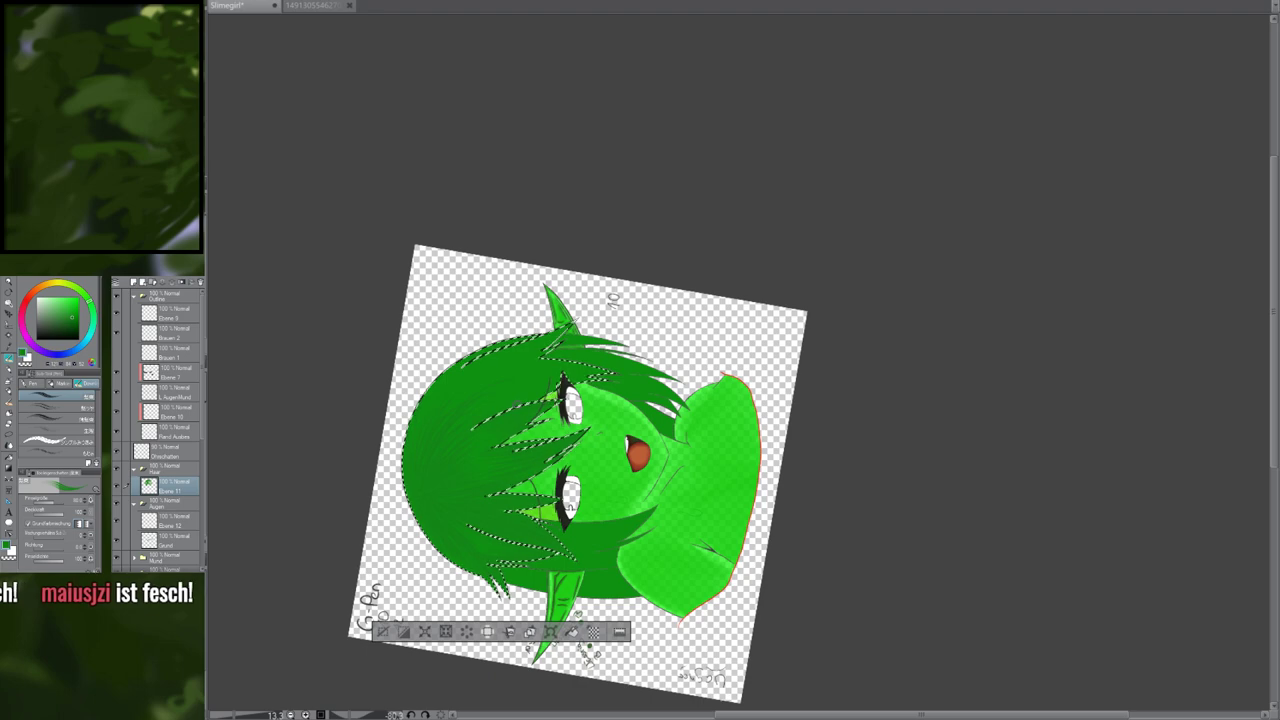
scroll(505, 555, up, 10)
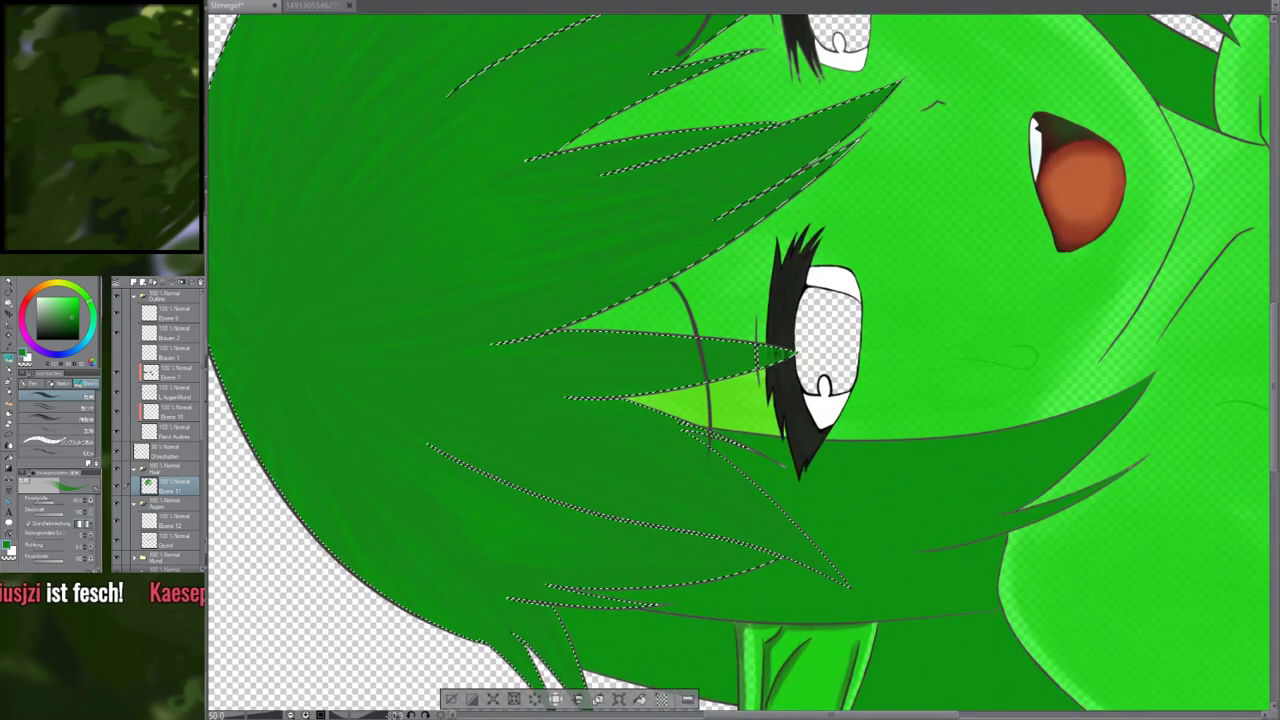
key(r)
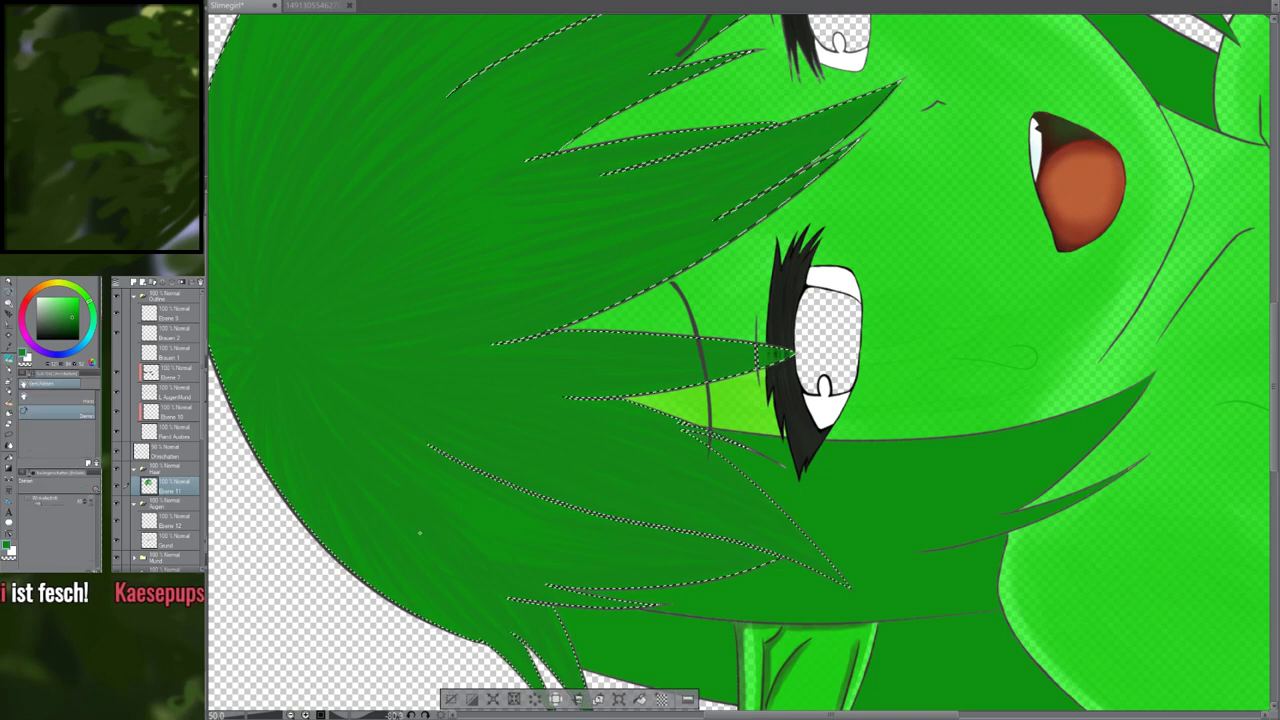
mouse_move(423, 534)
mouse_down()
mouse_move(420, 395)
mouse_move(517, 204)
mouse_up()
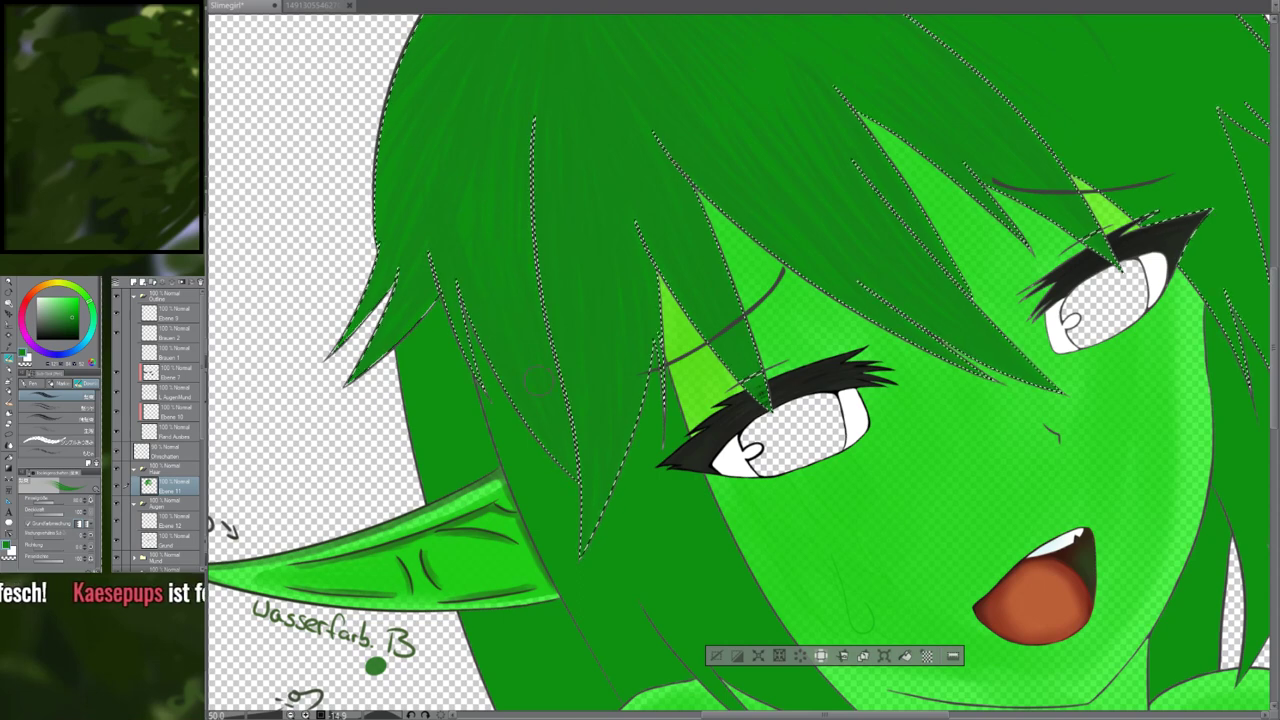
drag(683, 88, 454, 418)
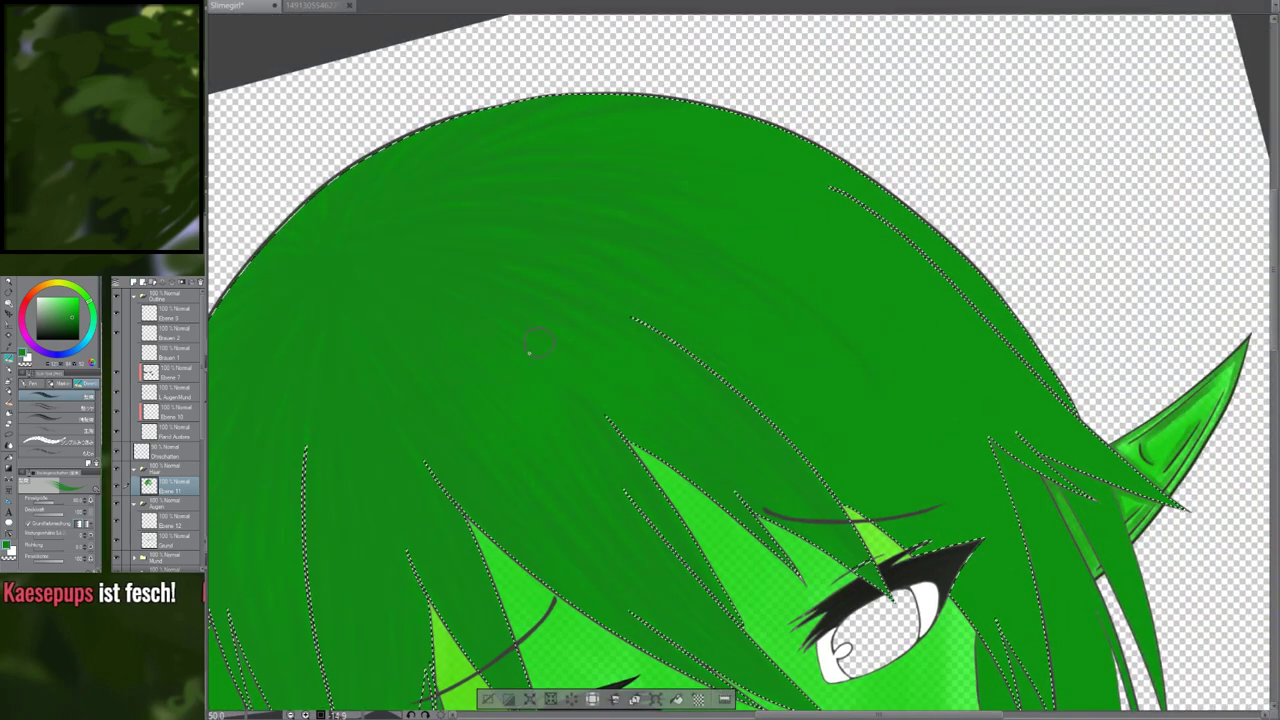
Paint darker green strokes along the hair strand beside the outer corner of the right-hand eye, toward its tips
key(shift+space)
mouse_move(484, 262)
mouse_down()
mouse_move(528, 186)
mouse_move(624, 258)
mouse_move(561, 362)
mouse_up()
key(shift+space)
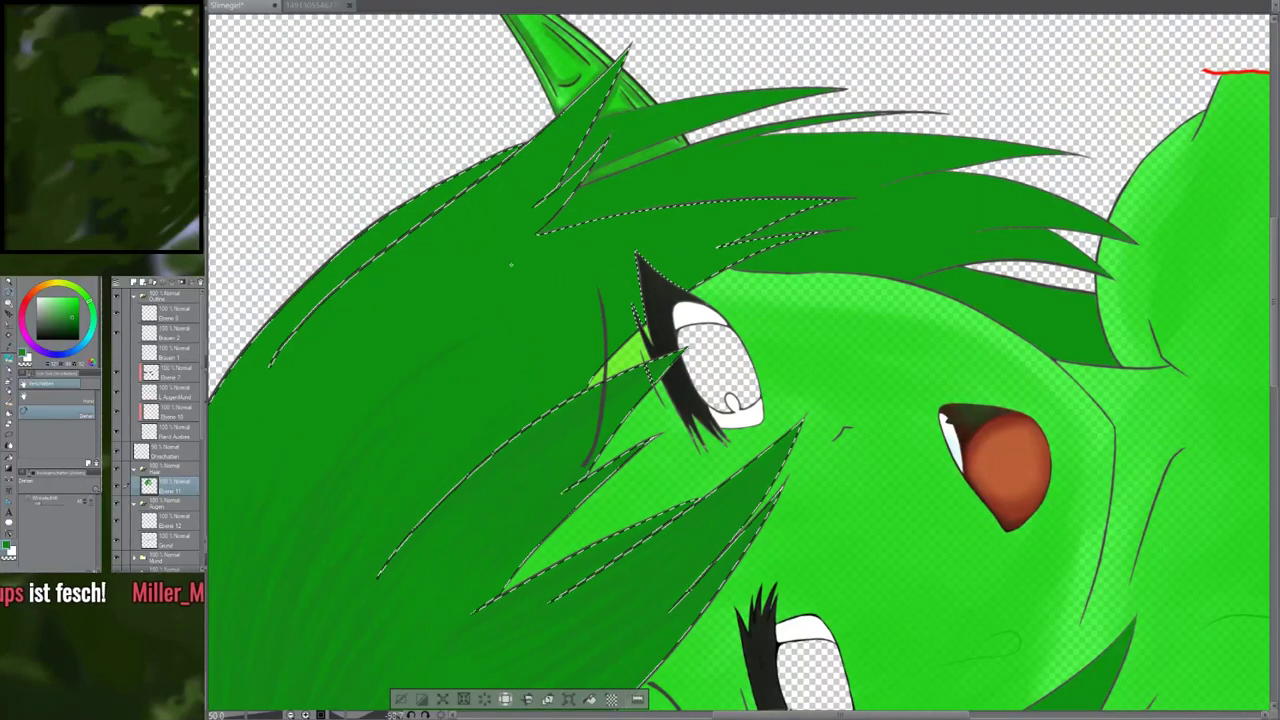
drag(564, 262, 538, 342)
key(r)
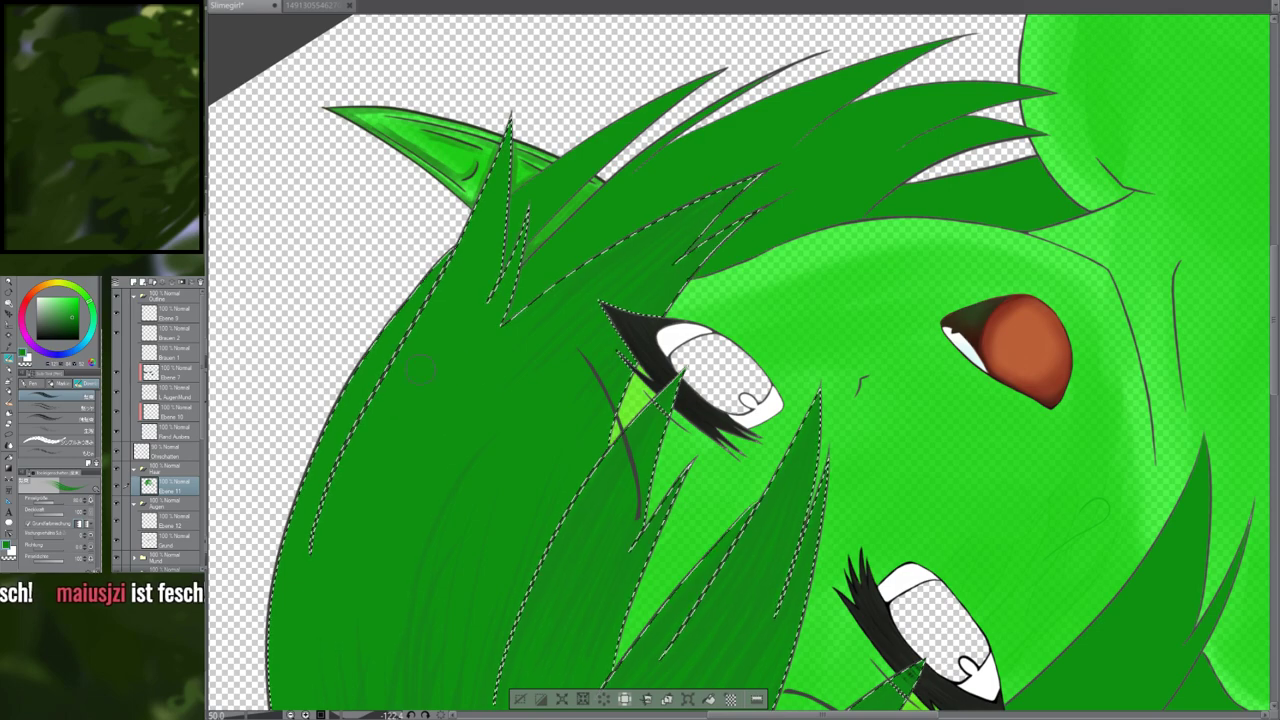
Fill the hair between the crown and the right-hand temple with long, curved darker strokes following the head's outline
mouse_move(352, 621)
mouse_down()
mouse_move(423, 548)
mouse_move(467, 368)
mouse_move(444, 385)
mouse_up()
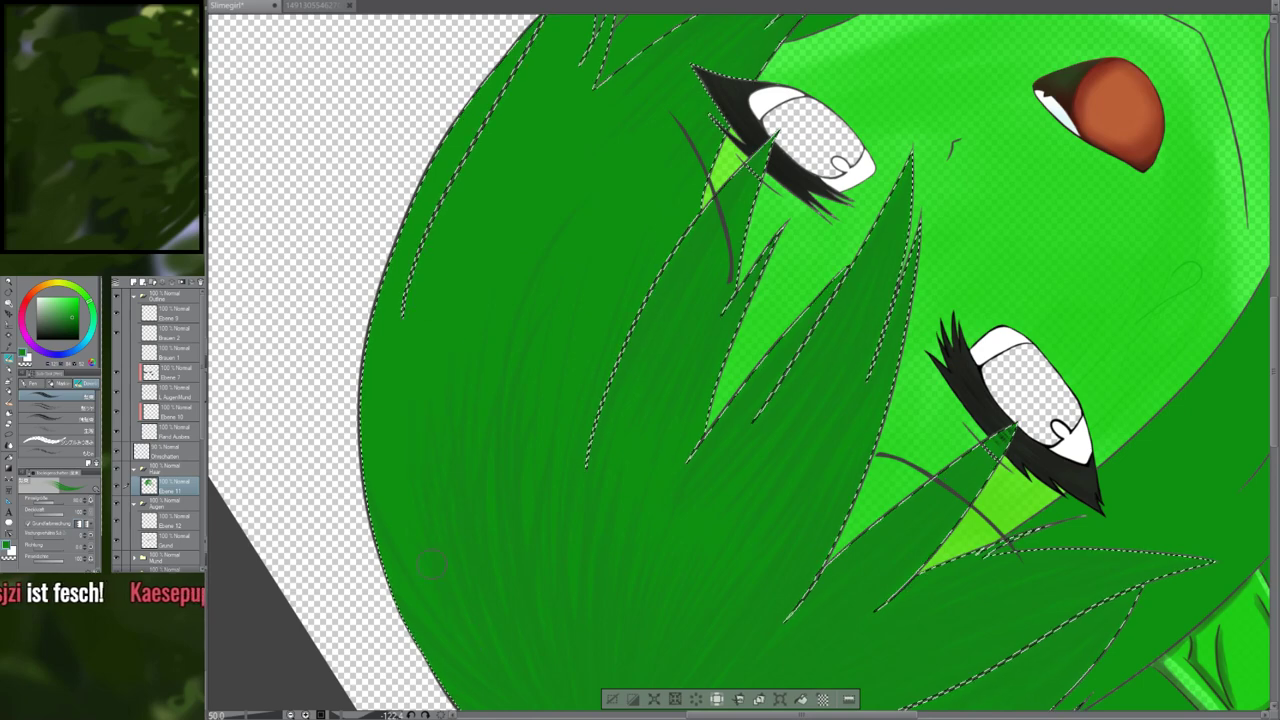
drag(440, 270, 413, 445)
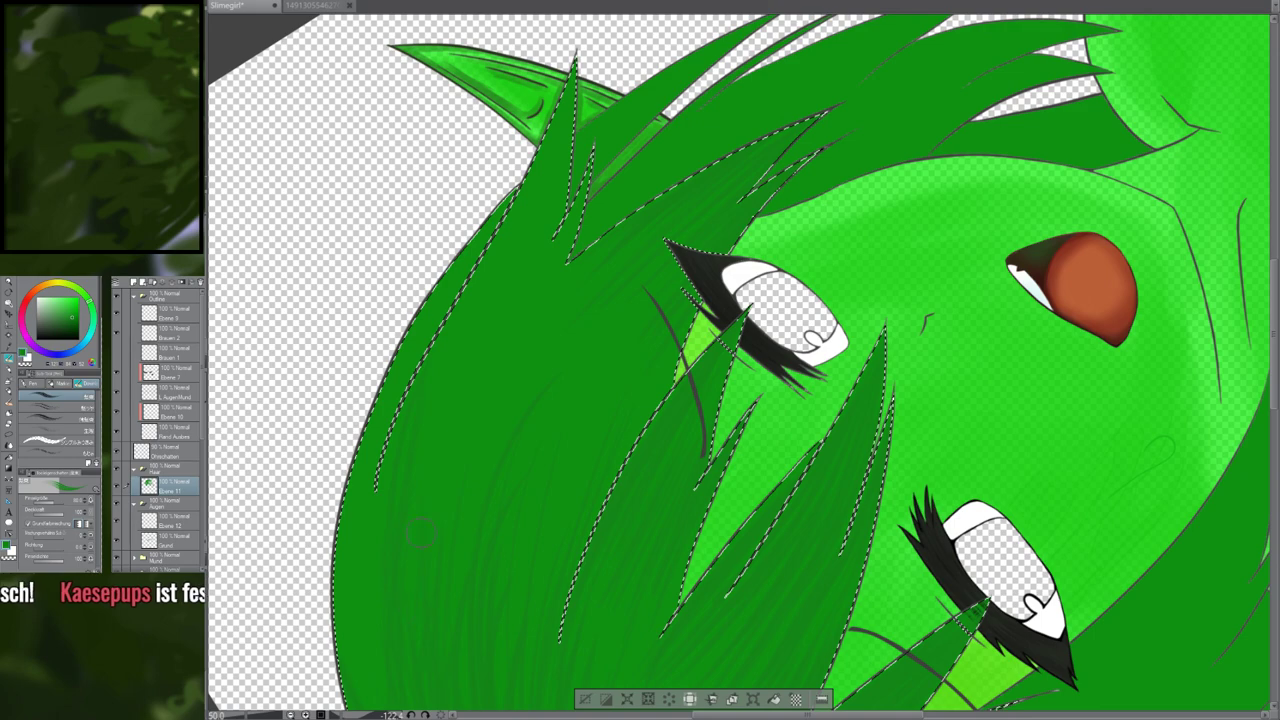
mouse_move(432, 595)
mouse_down()
mouse_move(422, 349)
mouse_move(411, 537)
mouse_up()
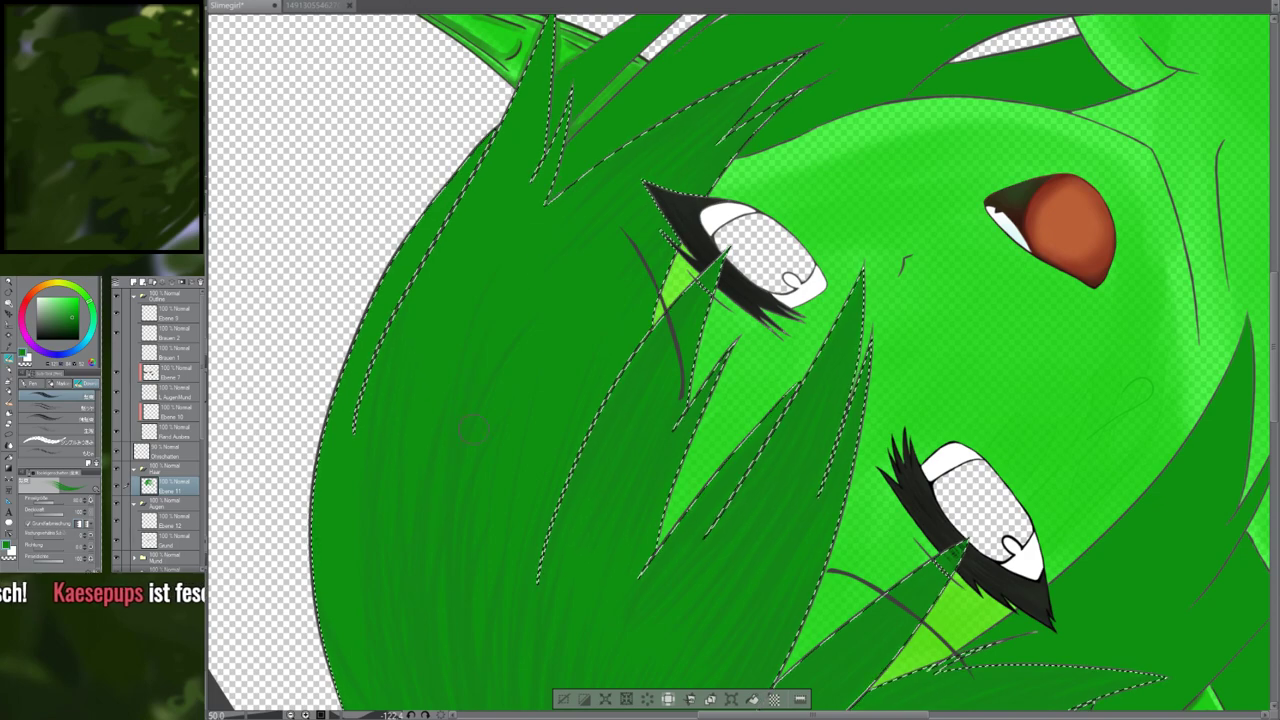
mouse_move(534, 378)
mouse_down()
mouse_move(518, 188)
mouse_move(472, 401)
mouse_up()
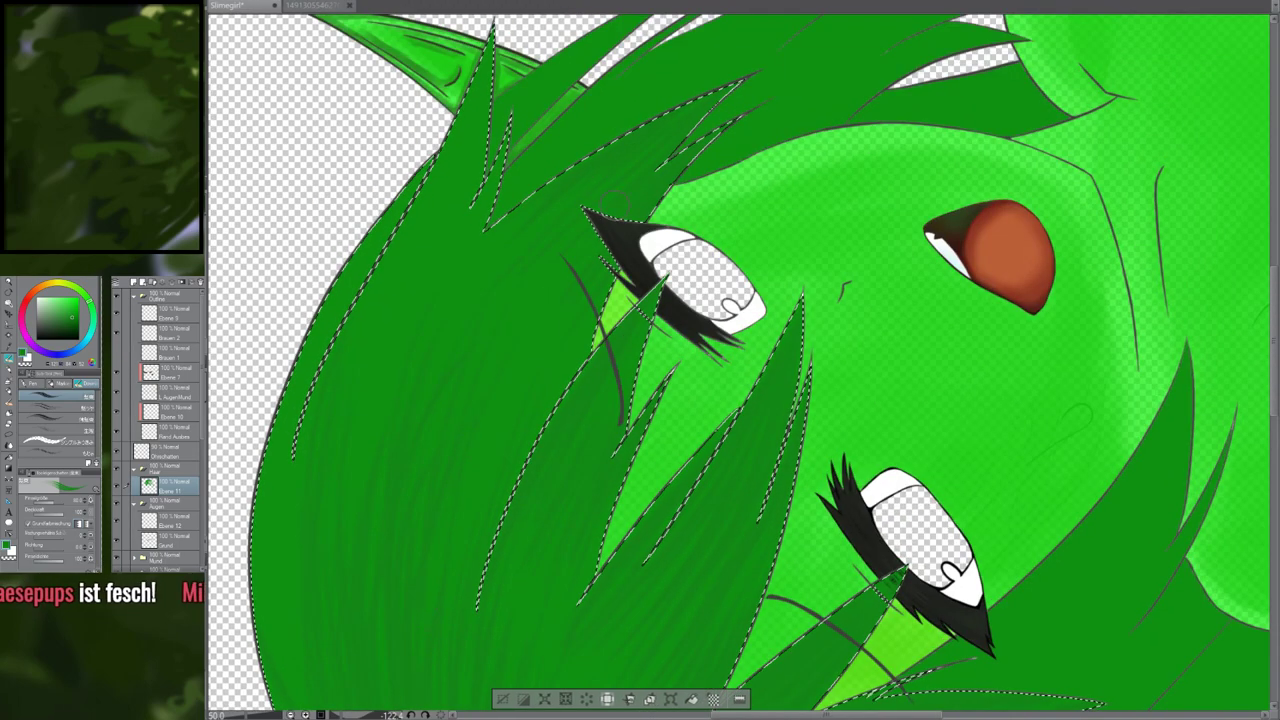
Build up further darker strokes across the right-hand half of the hair to blend it with the shaded fringe
scroll(520, 488, down, 4)
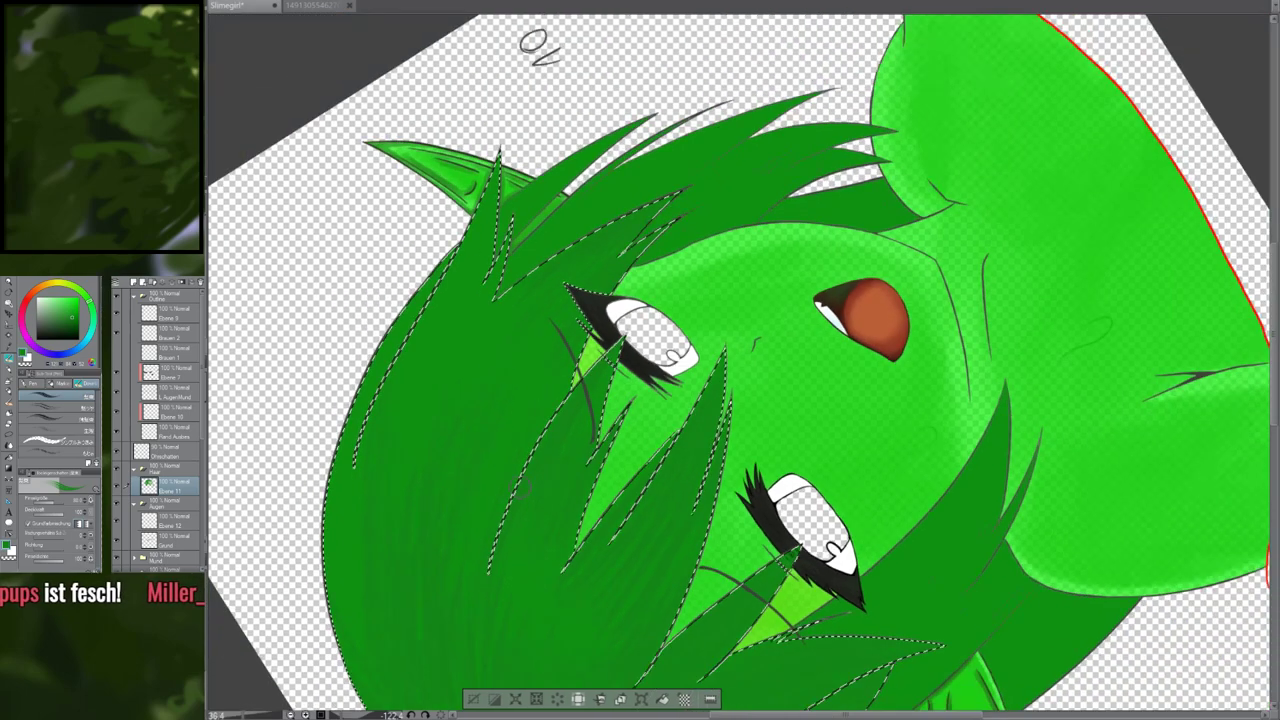
drag(484, 574, 449, 528)
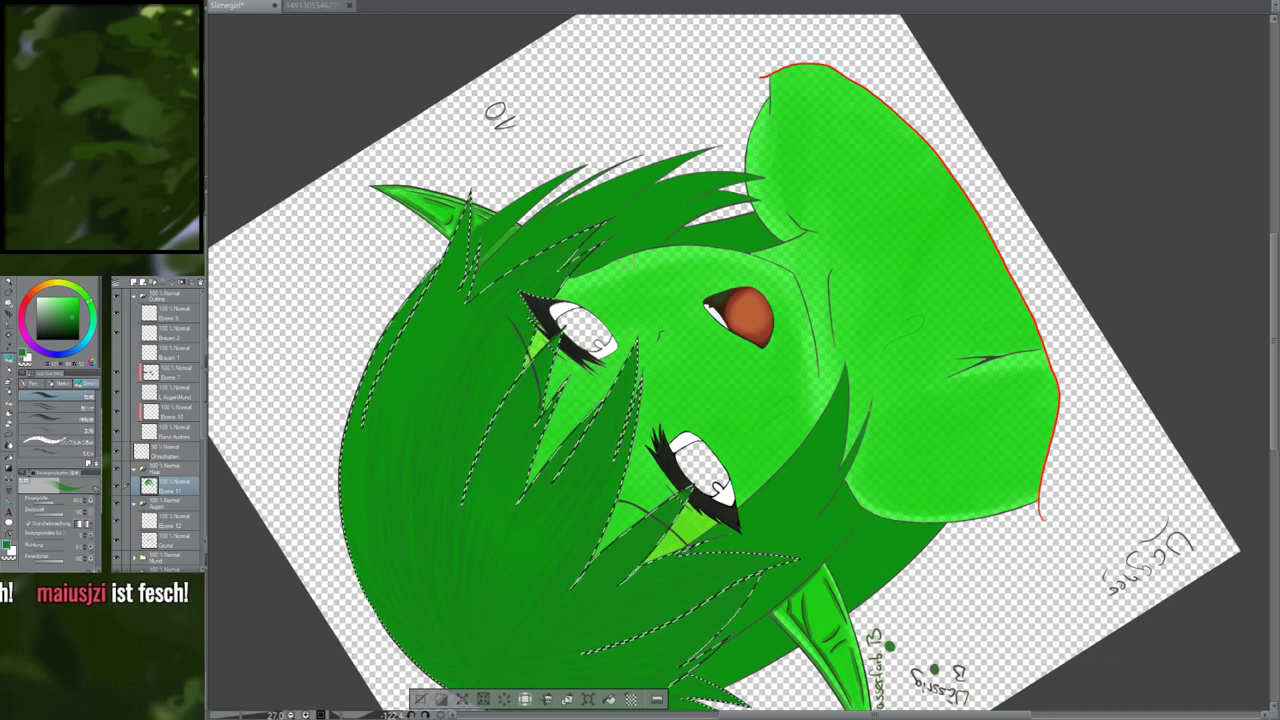
drag(425, 416, 532, 396)
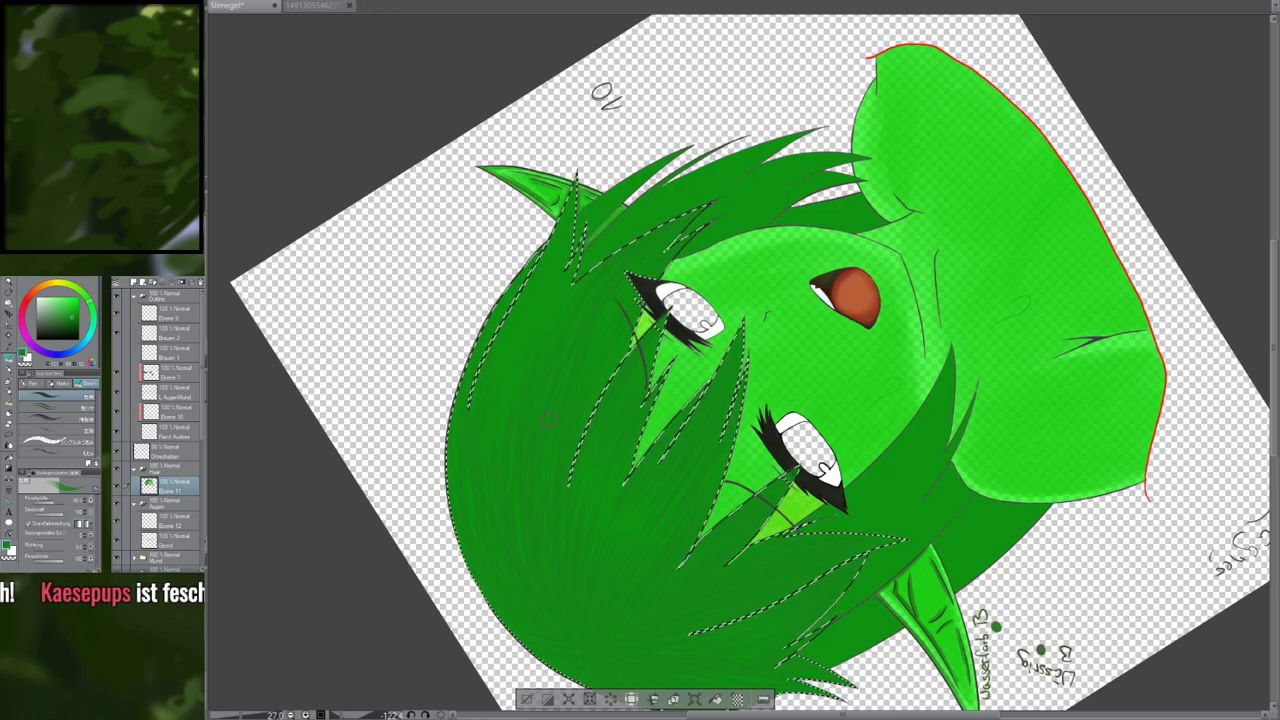
Shade the remaining outer strands near the right-hand ear with darker strokes reaching the outline and the strand tips
key(r)
mouse_move(547, 418)
mouse_down()
mouse_move(674, 578)
mouse_move(950, 430)
mouse_move(830, 160)
mouse_move(640, 170)
mouse_move(578, 352)
mouse_move(774, 207)
mouse_move(828, 231)
mouse_up()
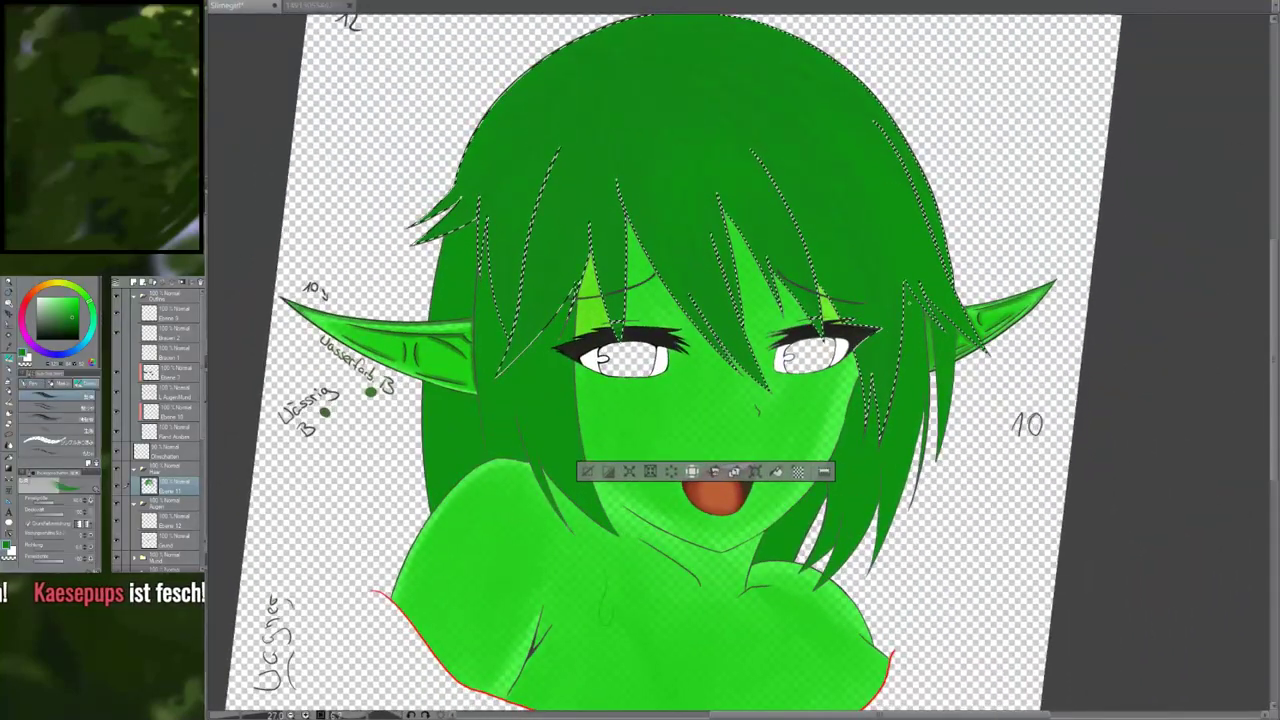
scroll(914, 262, up, 9)
scroll(980, 397, down, 7)
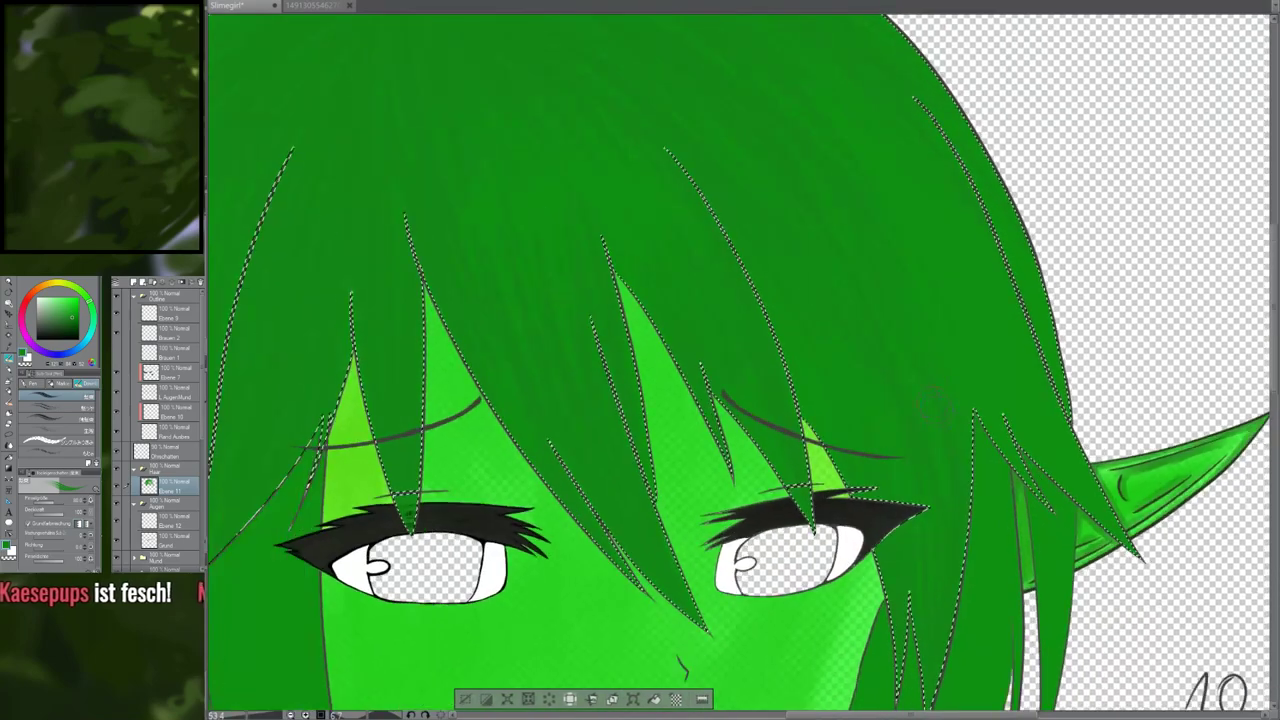
mouse_move(752, 365)
mouse_down()
mouse_move(769, 466)
mouse_move(663, 431)
mouse_move(626, 338)
mouse_move(644, 314)
mouse_move(529, 468)
mouse_up()
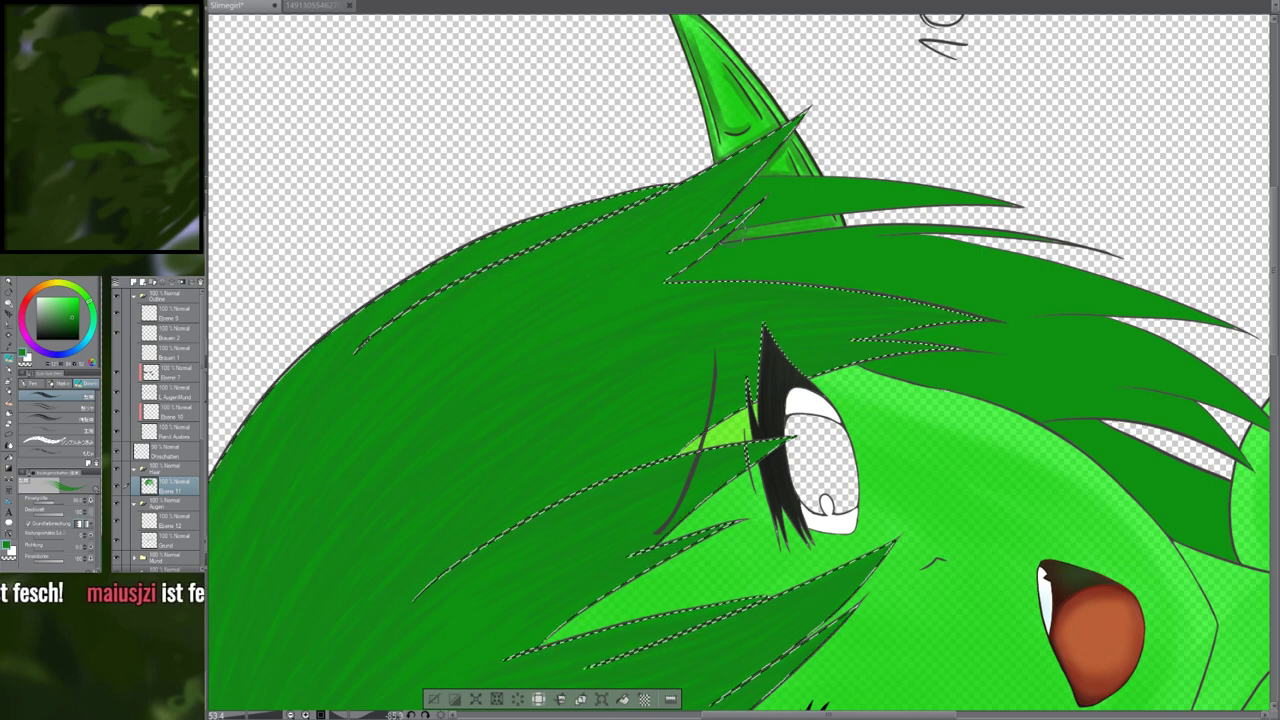
drag(434, 427, 503, 484)
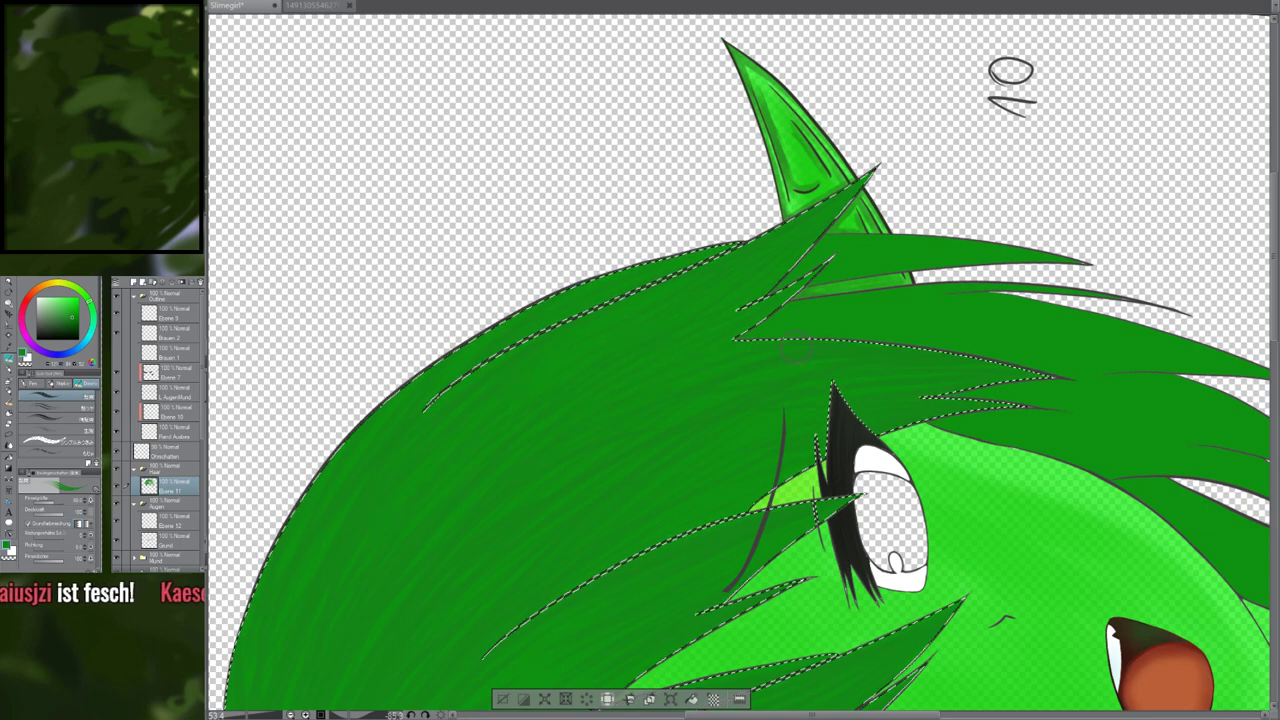
Clear the hair selection to review the whole drawing upright, and undo the deselection
scroll(695, 380, down, 10)
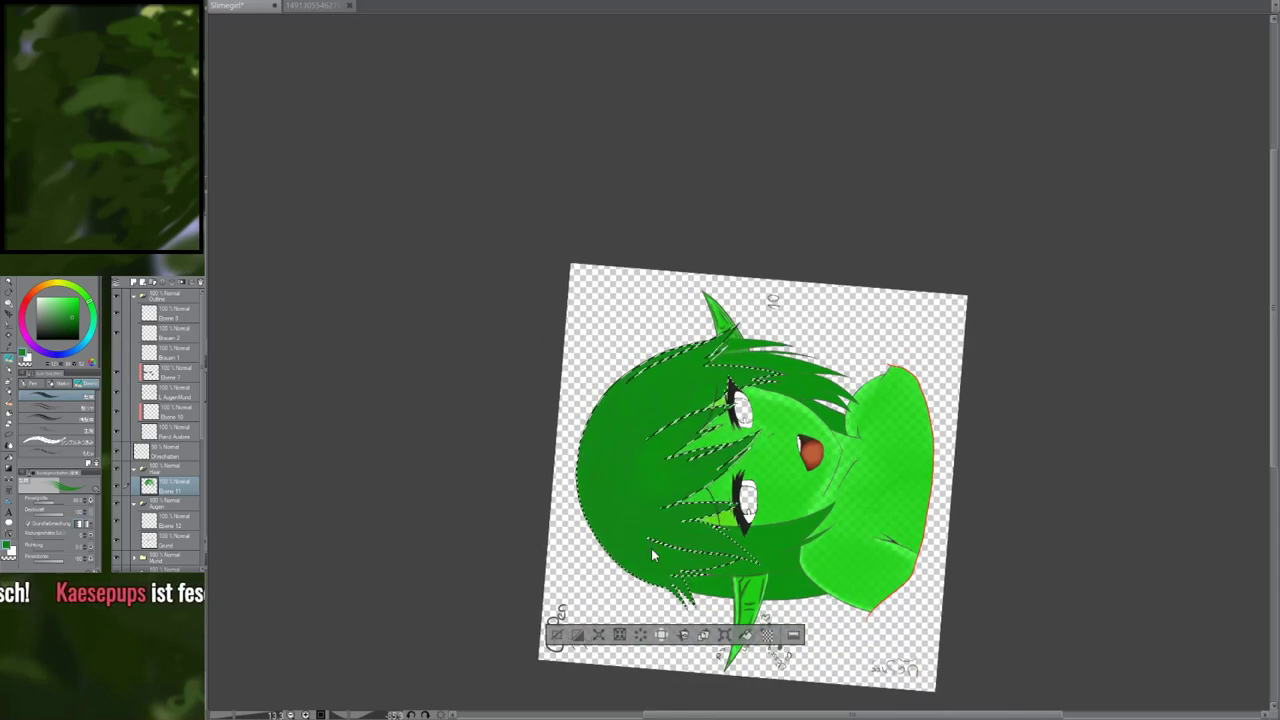
key(ctrl+d)
key(r)
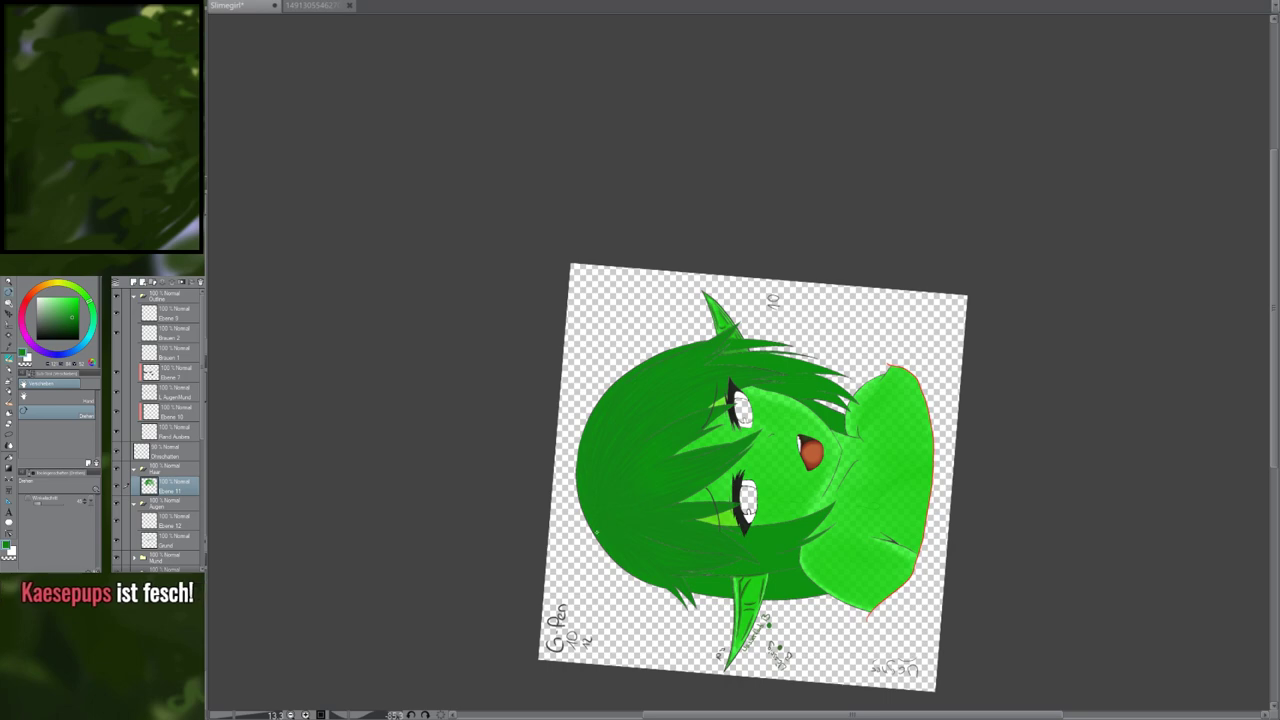
mouse_move(597, 532)
mouse_down()
mouse_move(476, 392)
mouse_move(528, 130)
mouse_up()
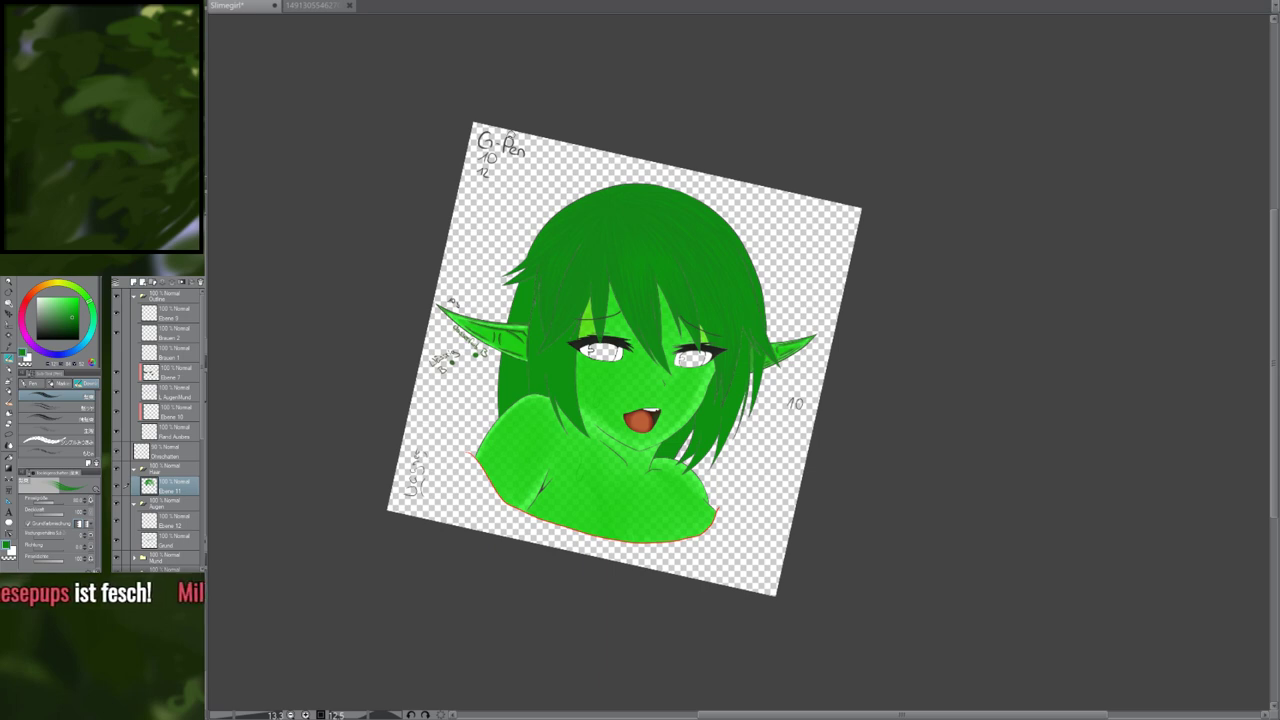
key(ctrl+z)
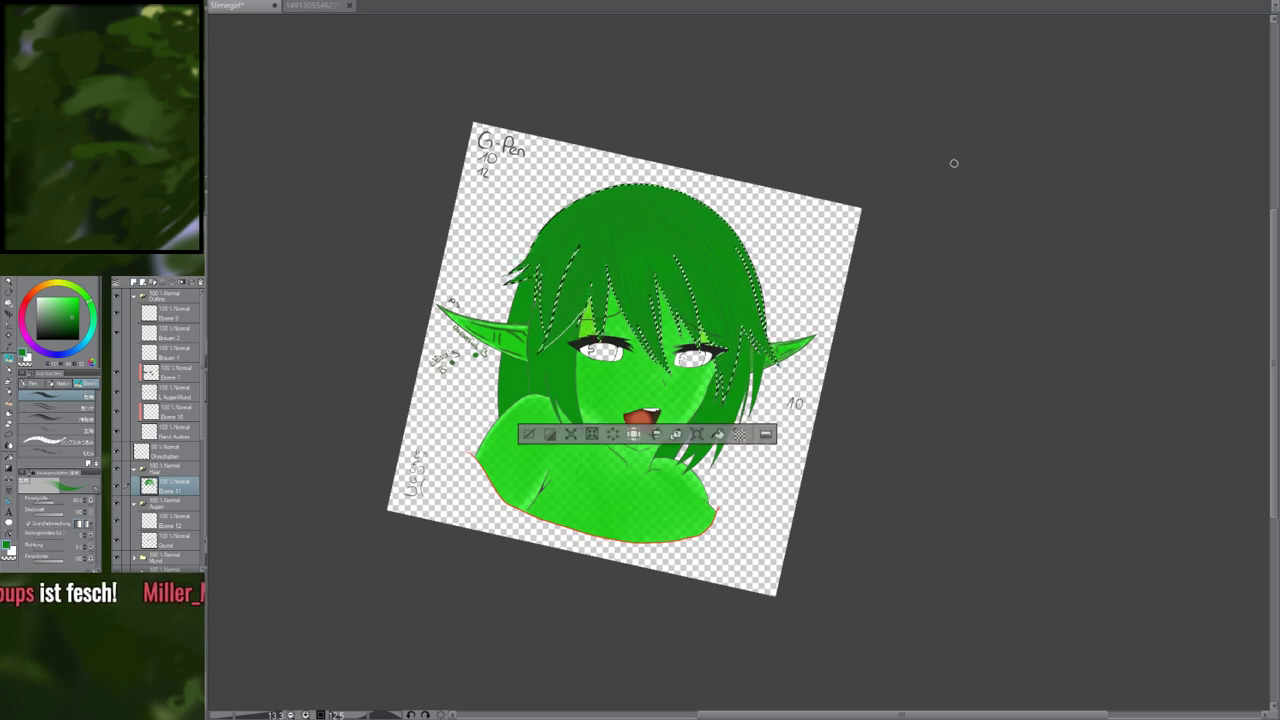
Add a new layer above the shaded hair layer and paint soft lighter strands radiating from the crown with a different watercolour brush
click(134, 283)
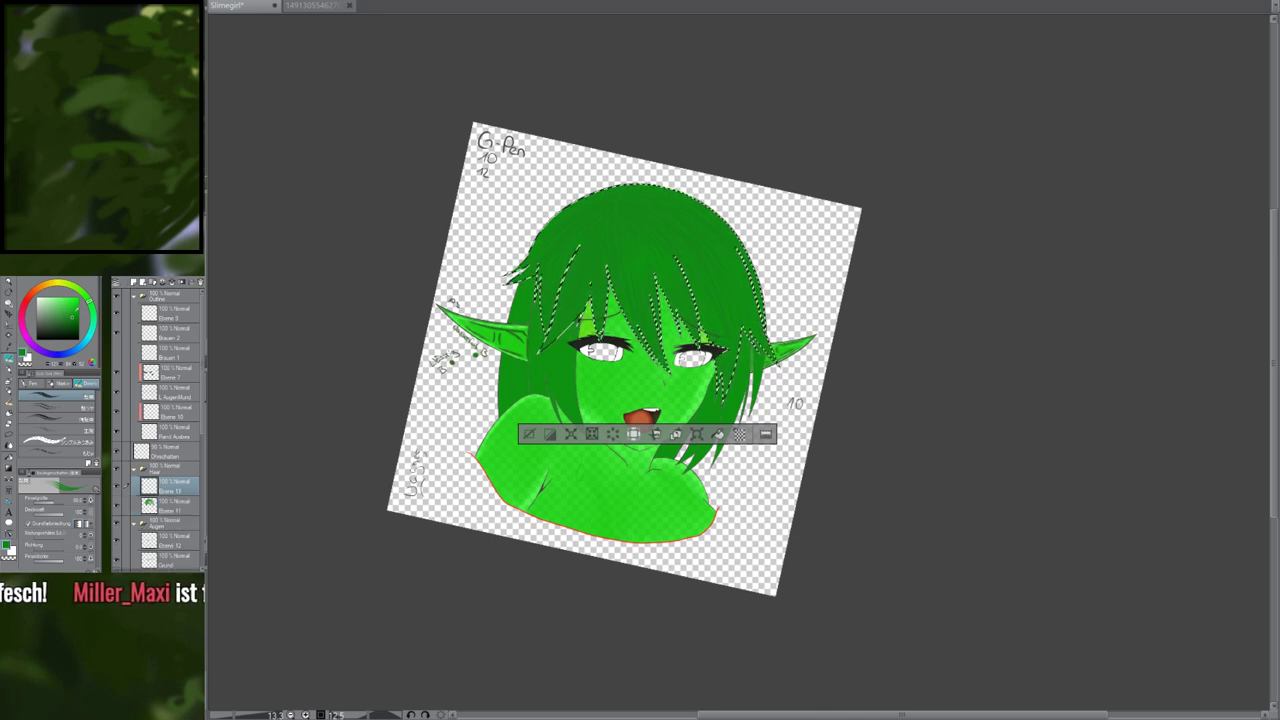
click(72, 408)
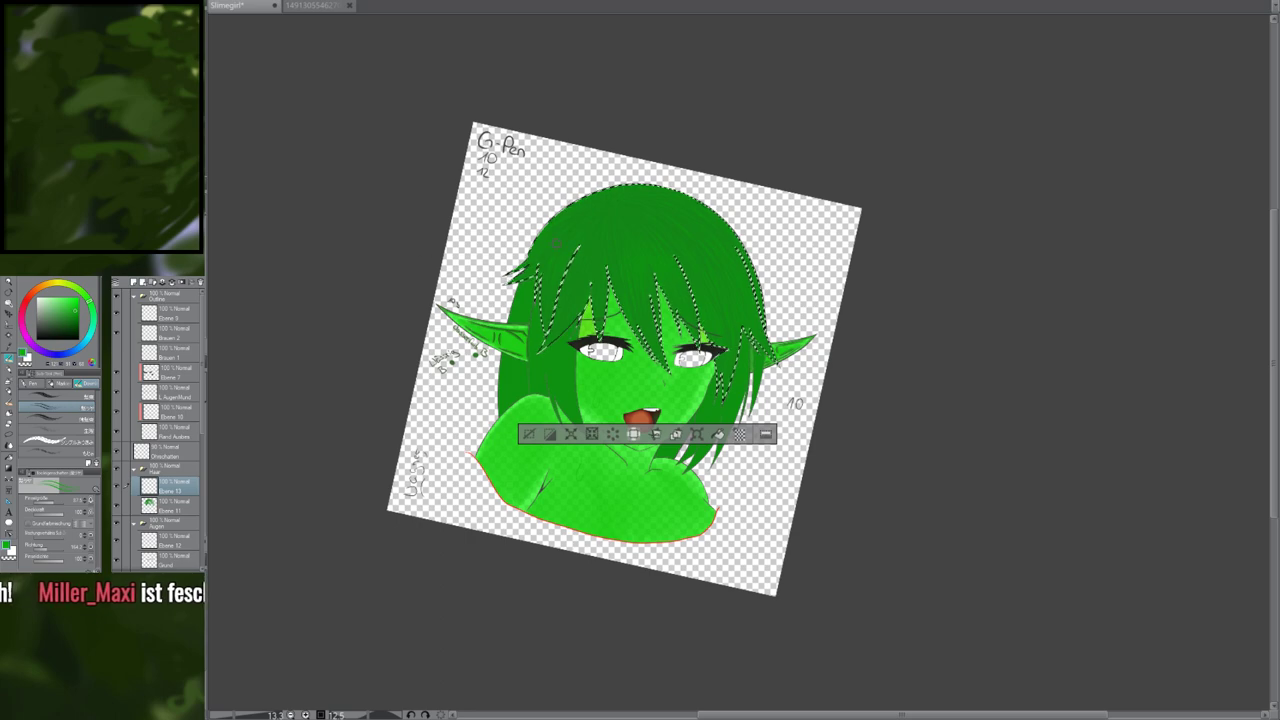
scroll(560, 245, up, 3)
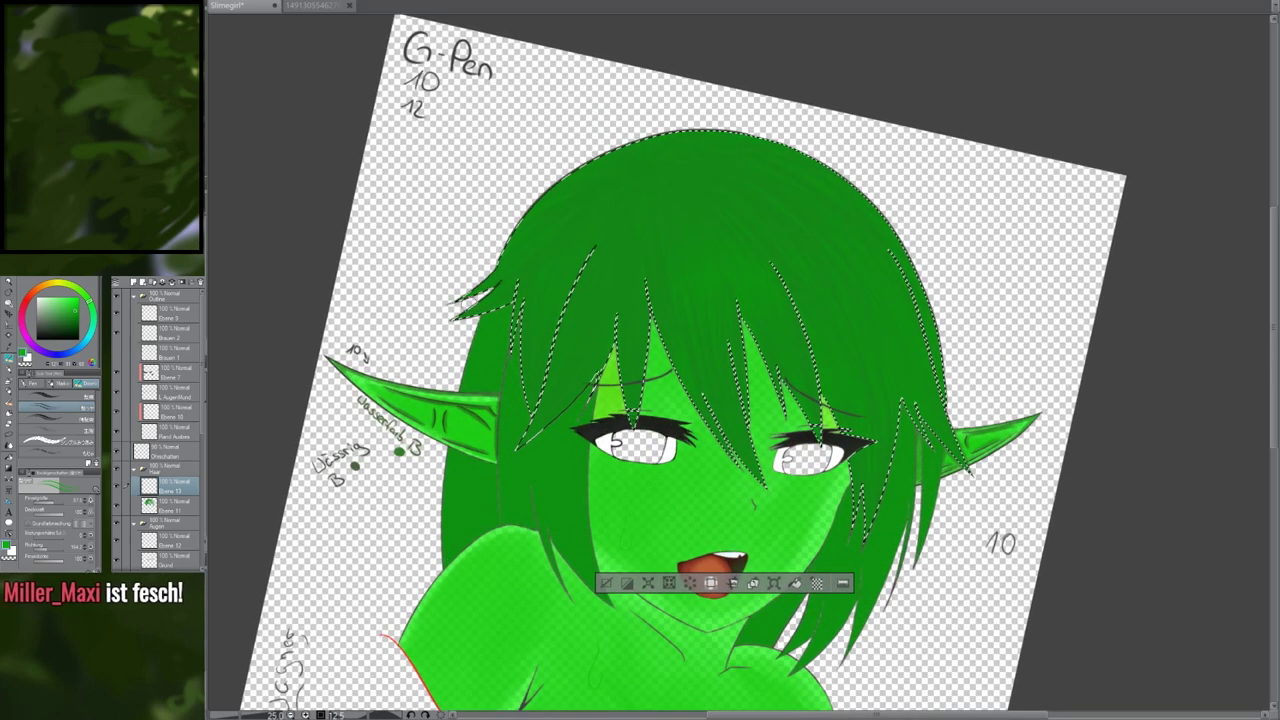
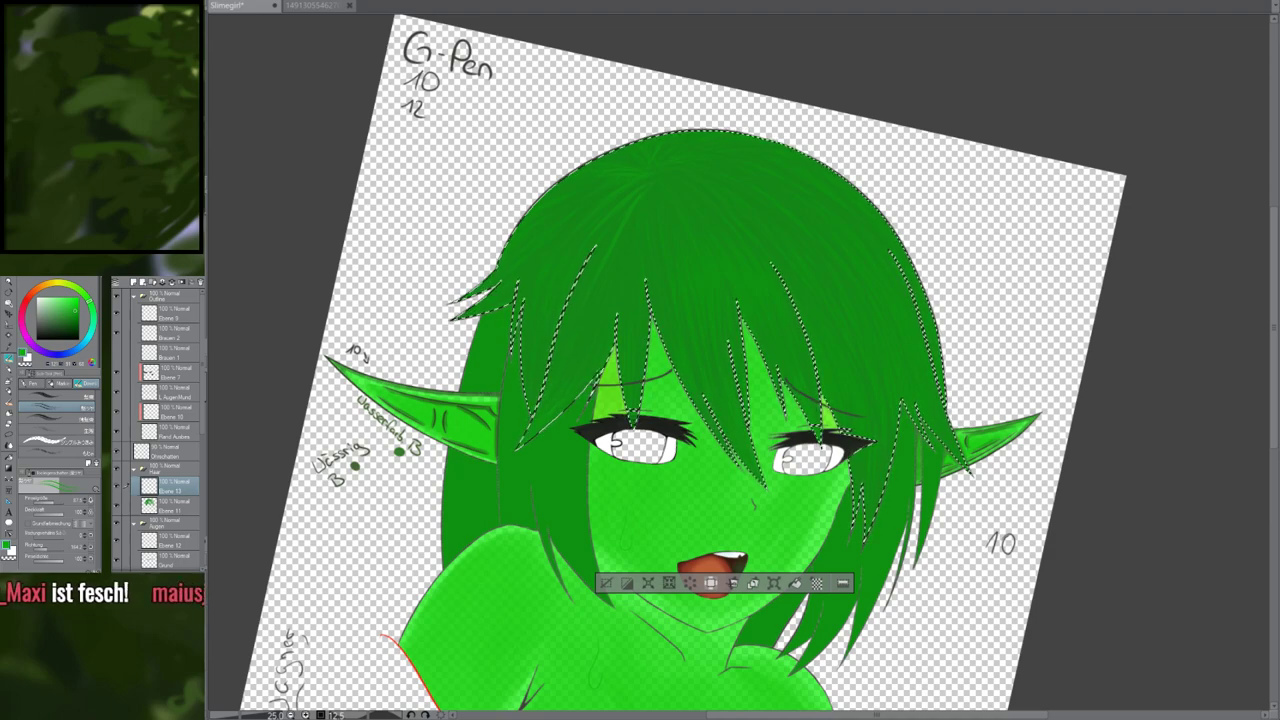
scroll(982, 398, up, 5)
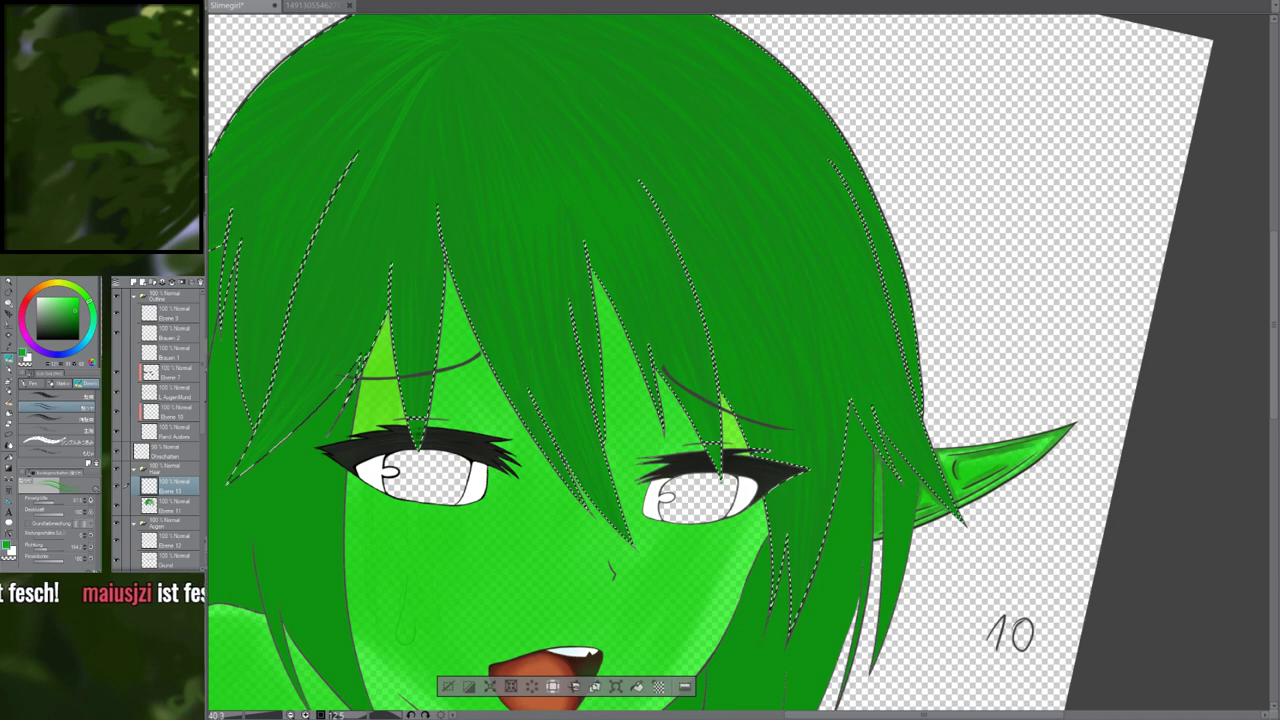
Extend the lighter strands down the right-hand side of the hair toward the temple and the strand tips
drag(796, 518, 668, 417)
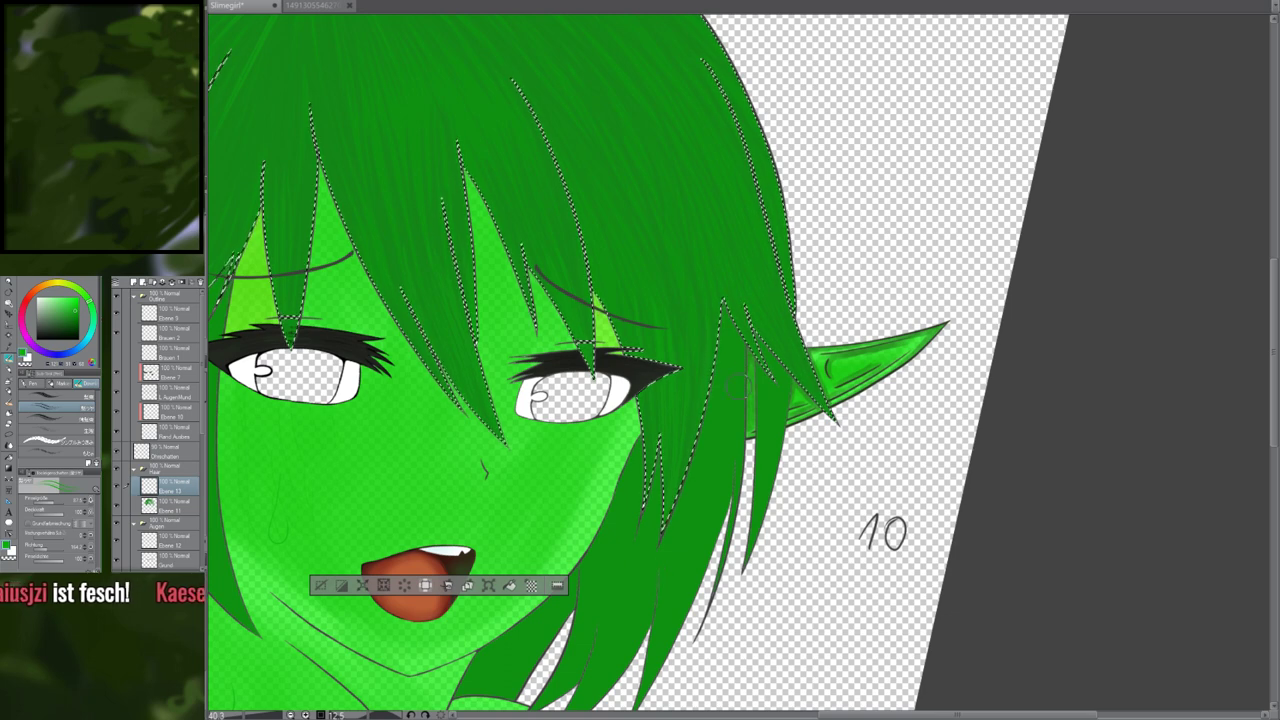
drag(751, 167, 724, 302)
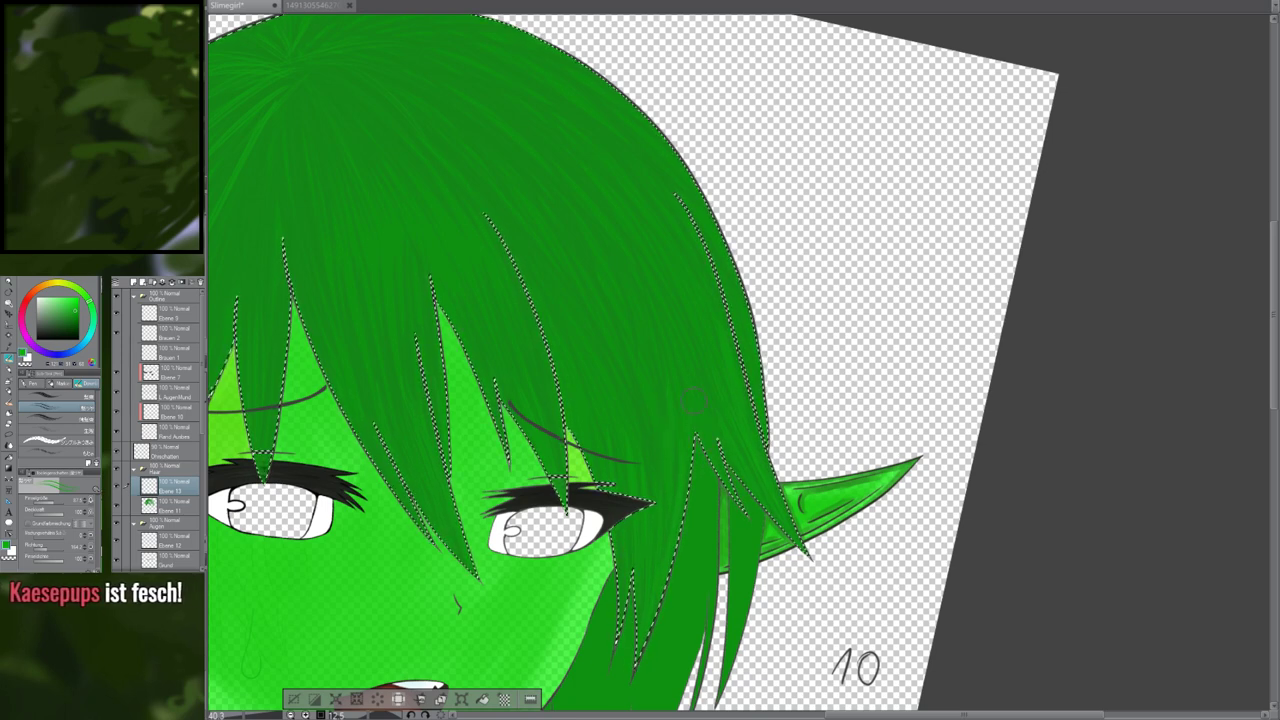
drag(697, 423, 779, 587)
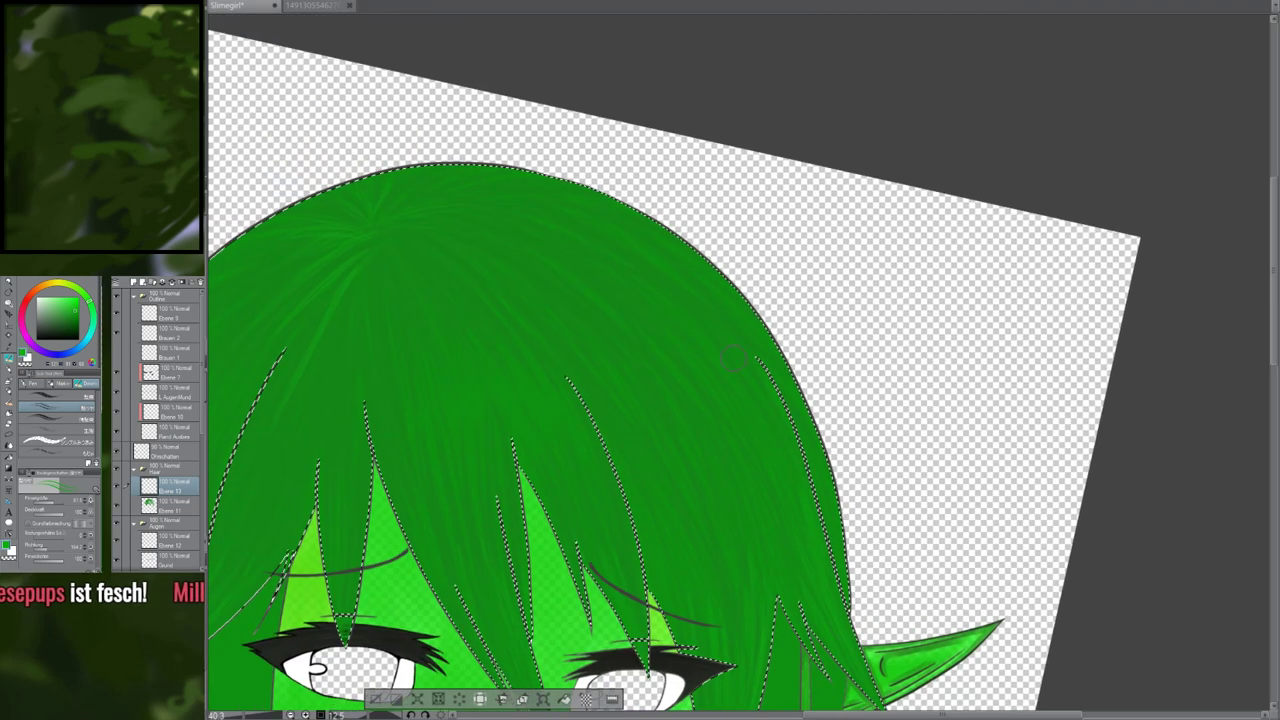
scroll(790, 530, down, 3)
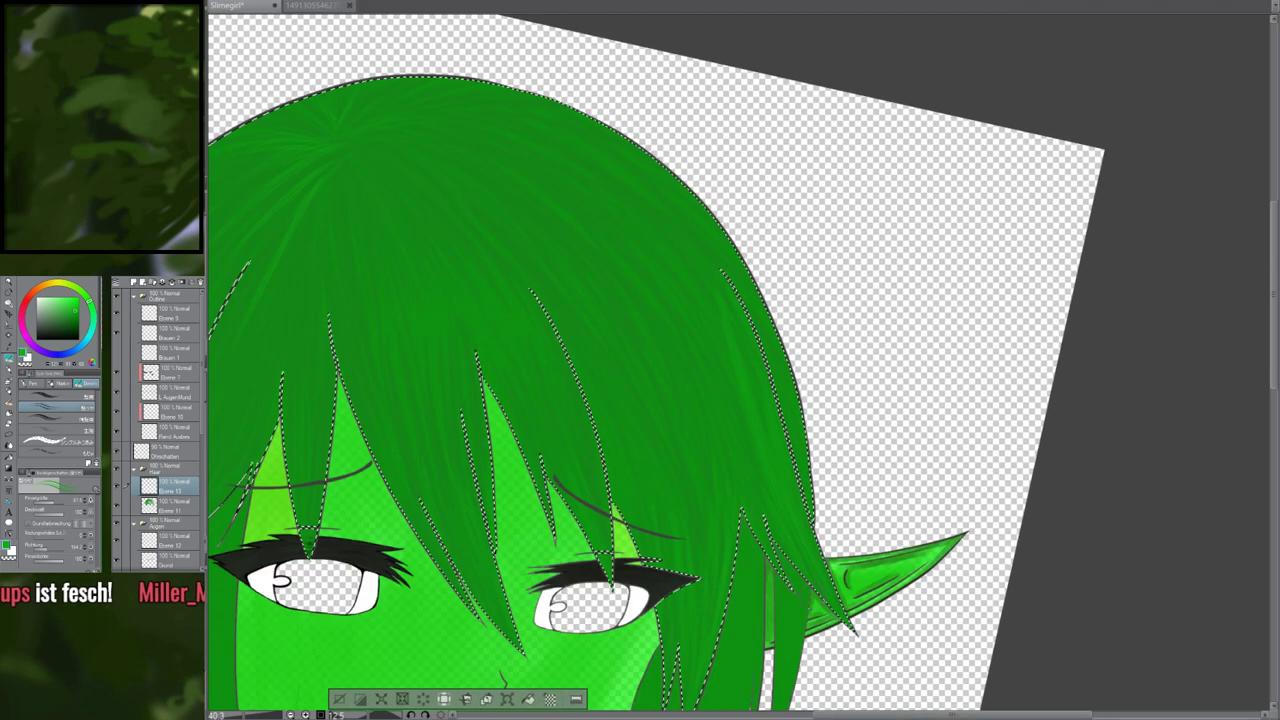
scroll(823, 657, down, 3)
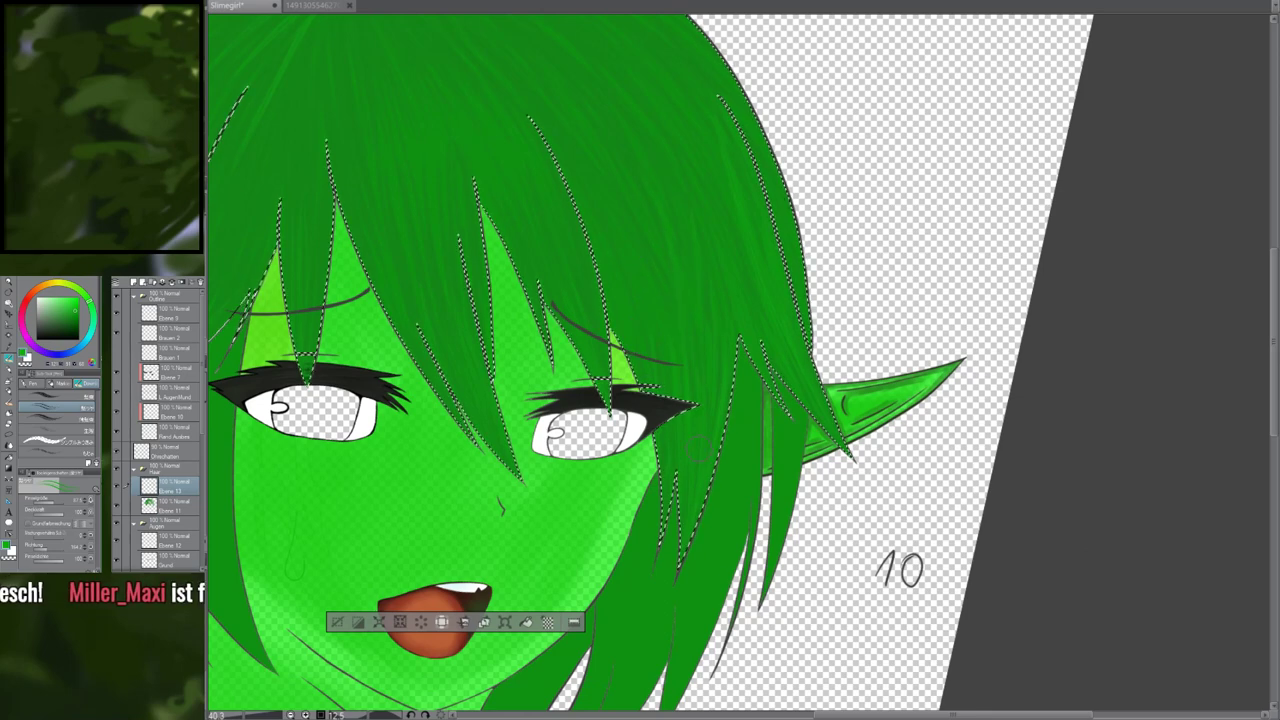
scroll(620, 175, up, 3)
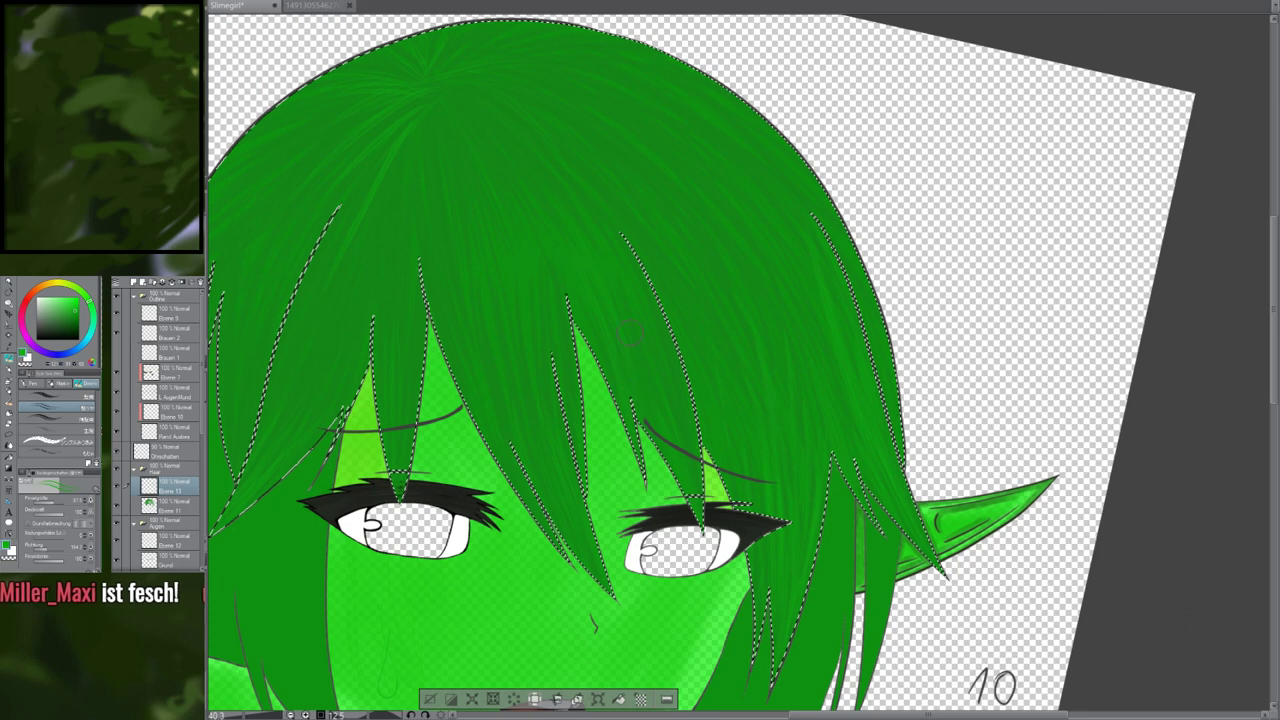
Paint further lighter strands from the crown through the left-hand fringe, working with the canvas turned upside down
drag(635, 383, 801, 420)
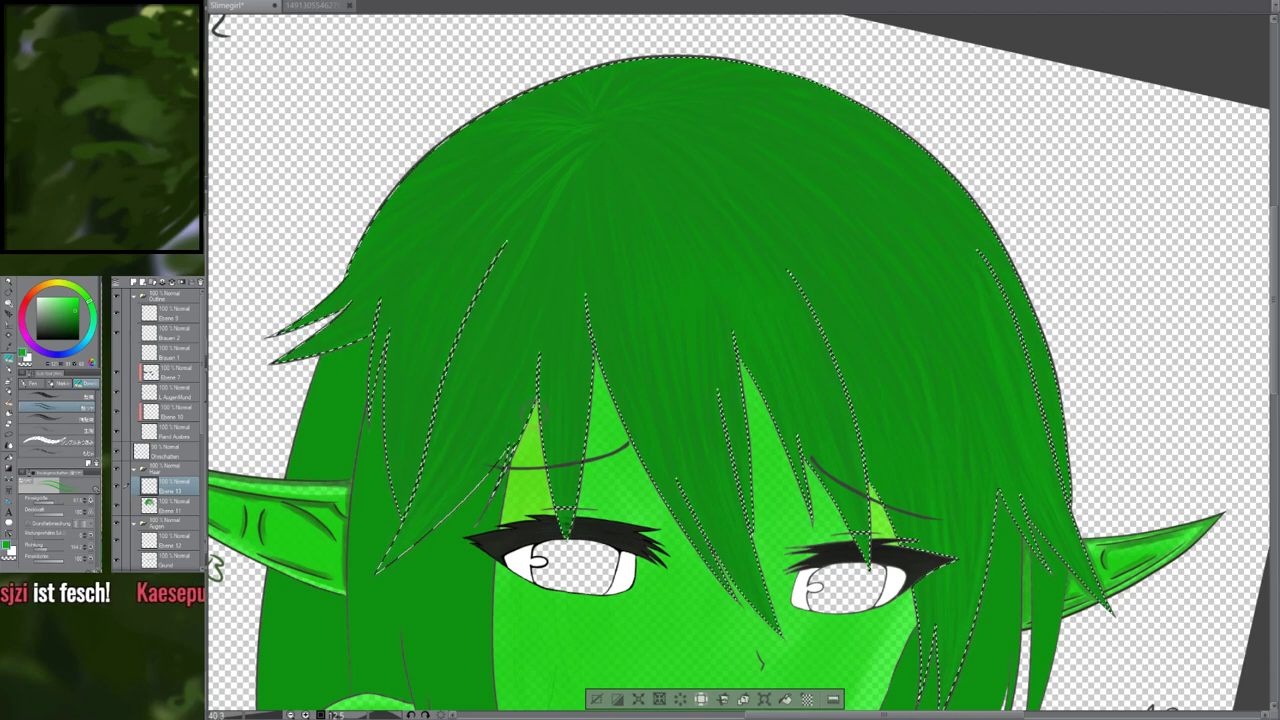
key(shift+space)
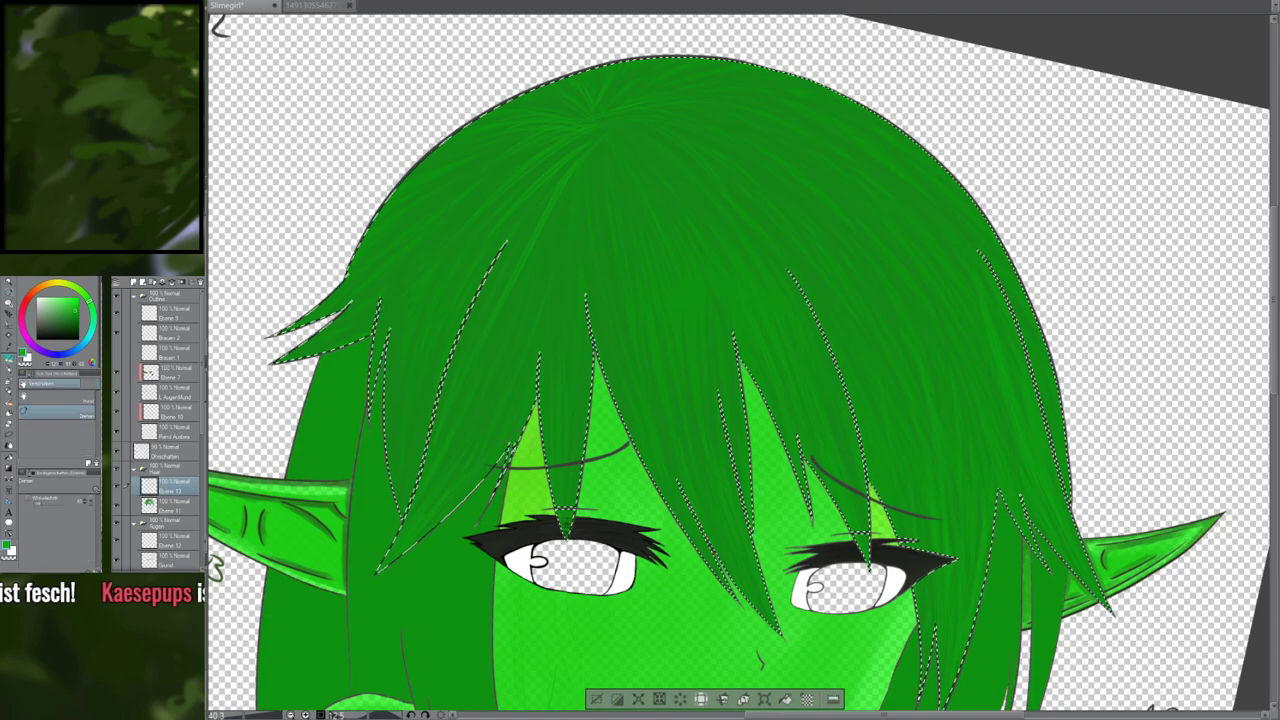
mouse_move(641, 404)
mouse_down()
mouse_move(637, 331)
mouse_move(800, 274)
mouse_move(845, 366)
mouse_up()
mouse_move(1082, 357)
mouse_down()
mouse_move(789, 383)
mouse_move(727, 354)
mouse_up()
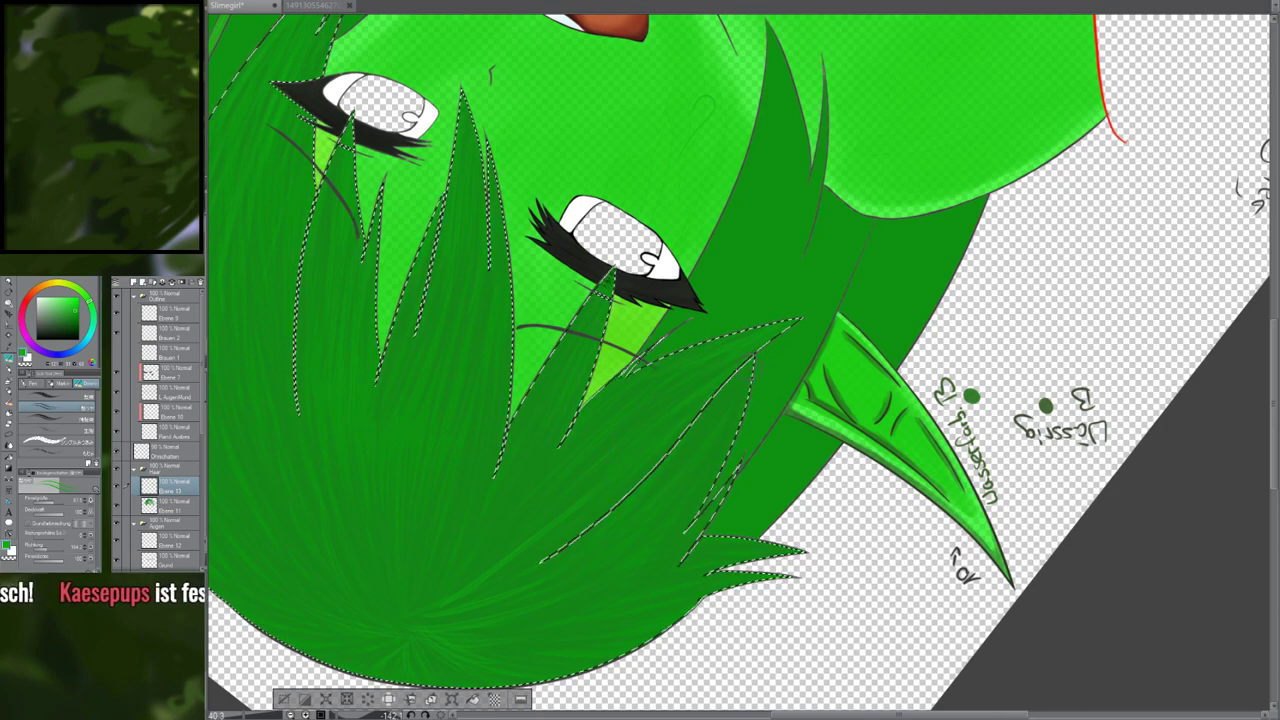
drag(654, 551, 695, 358)
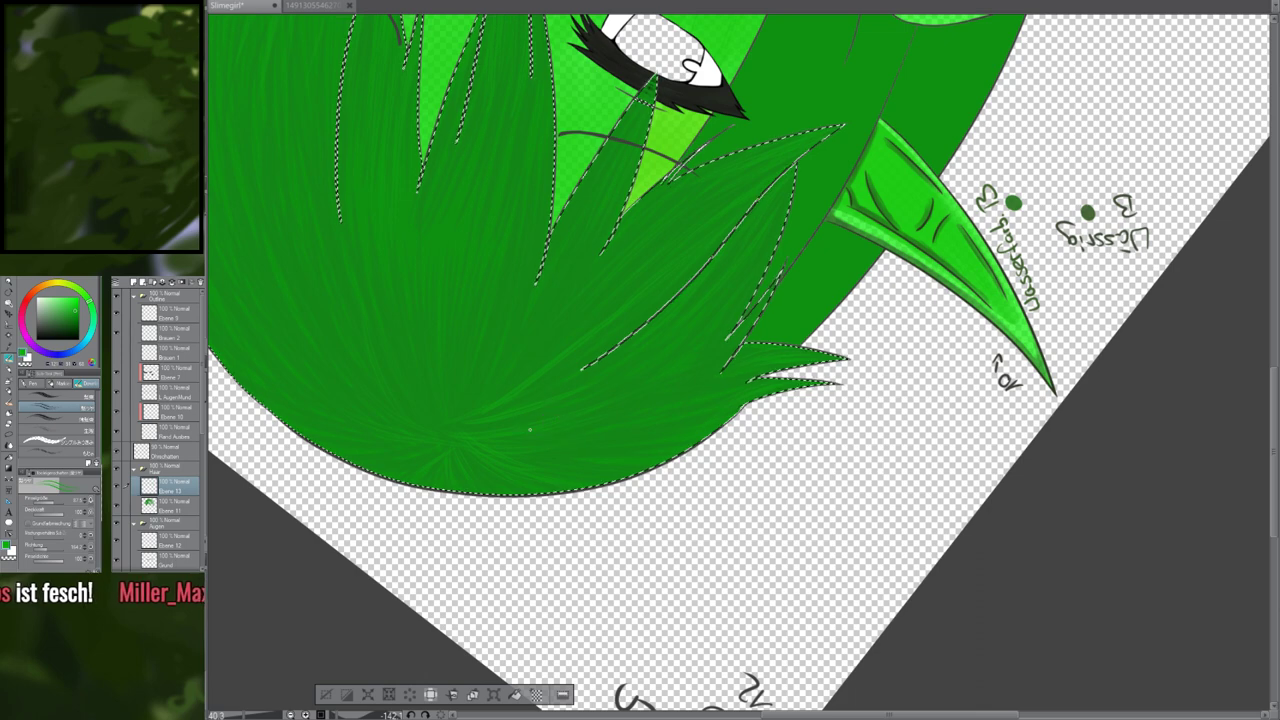
drag(530, 430, 612, 440)
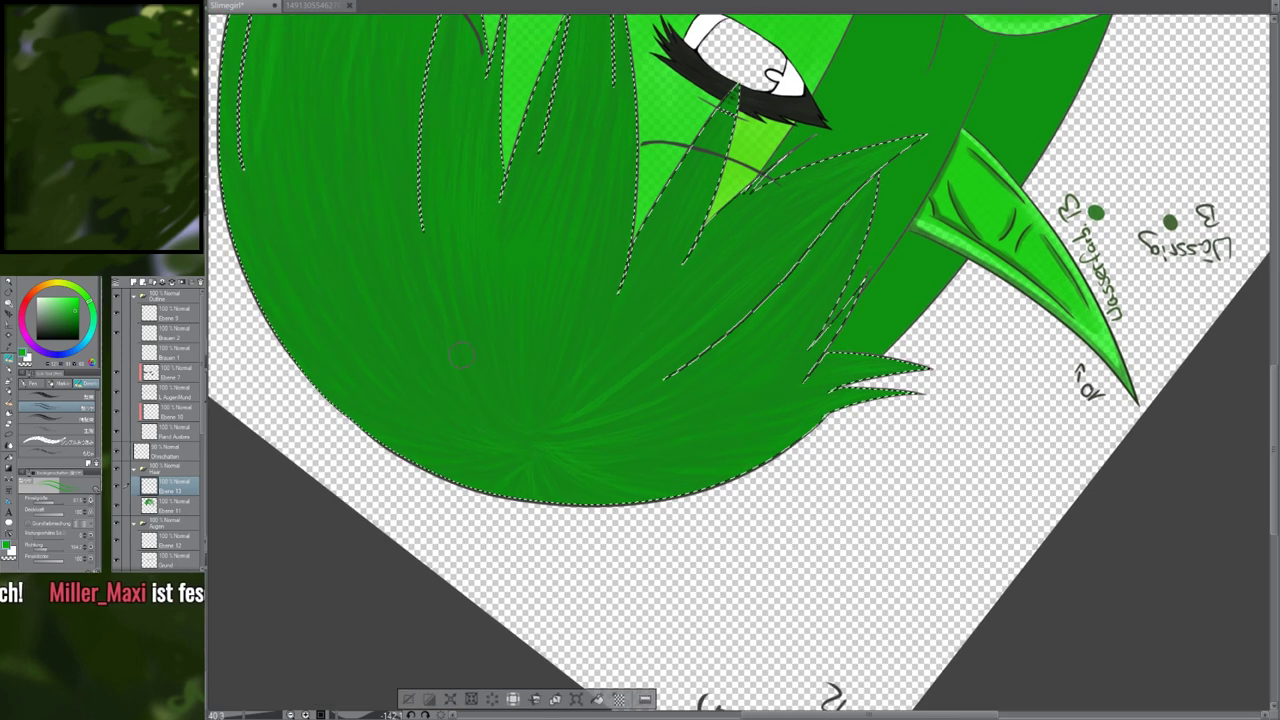
Review the highlighted hair upright with the selection cleared, and undo the deselection
scroll(461, 355, down, 5)
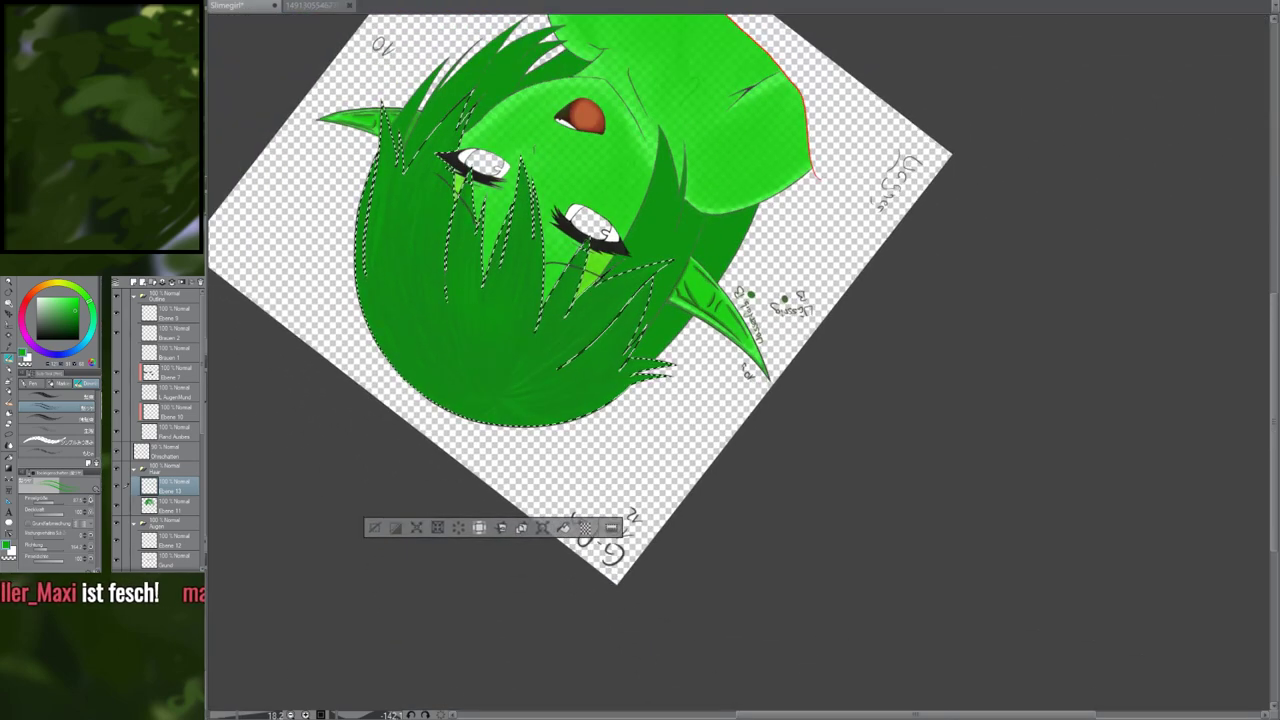
click(440, 715)
scroll(967, 341, up, 1)
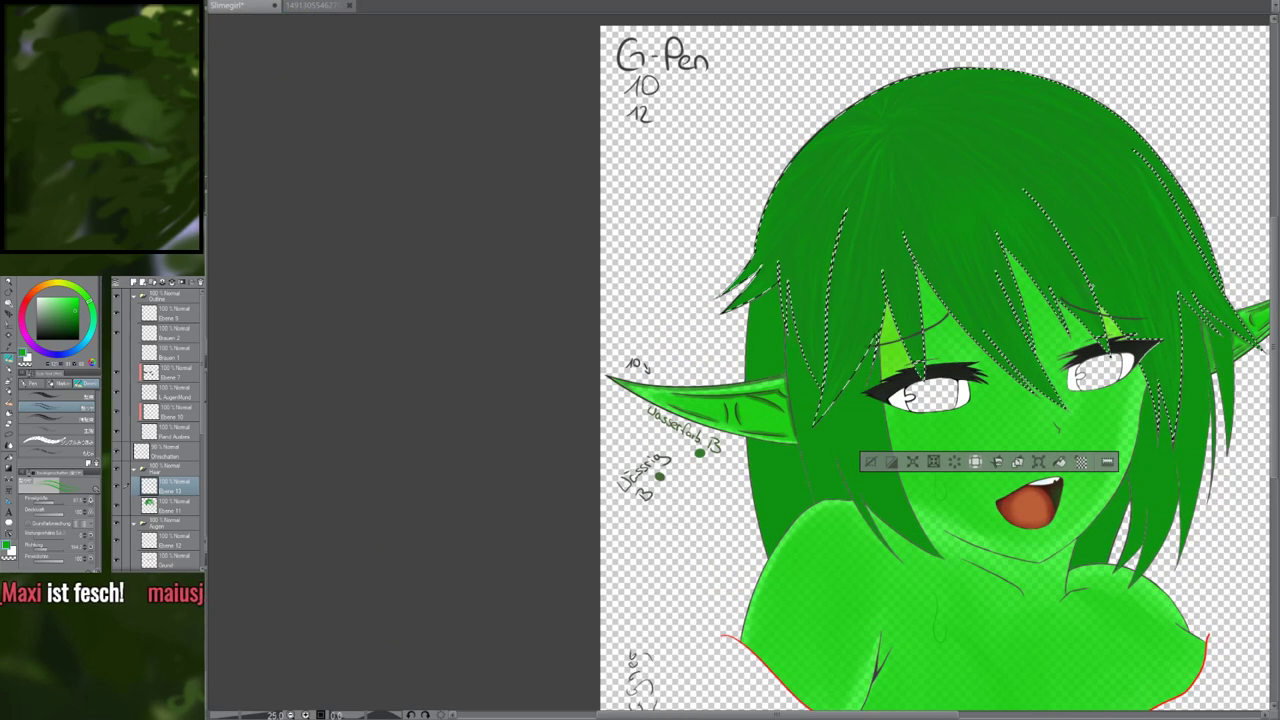
drag(1093, 284, 833, 371)
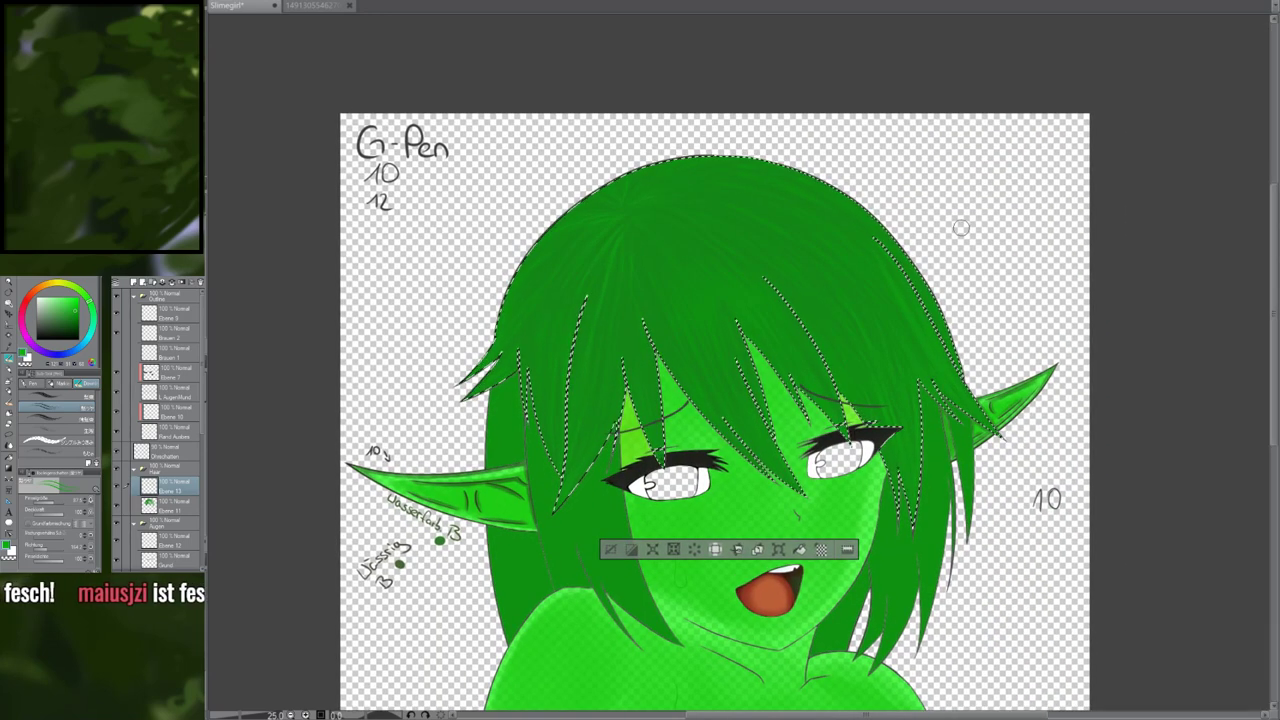
key(ctrl+d)
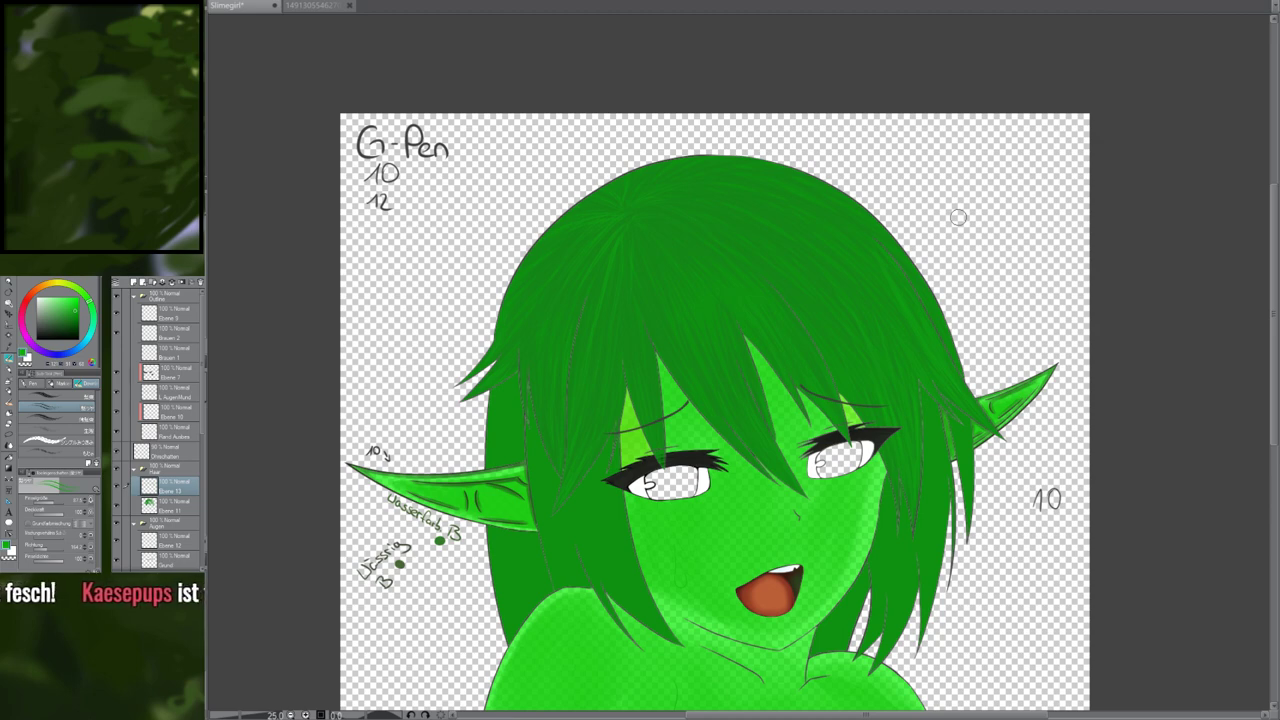
key(ctrl+z)
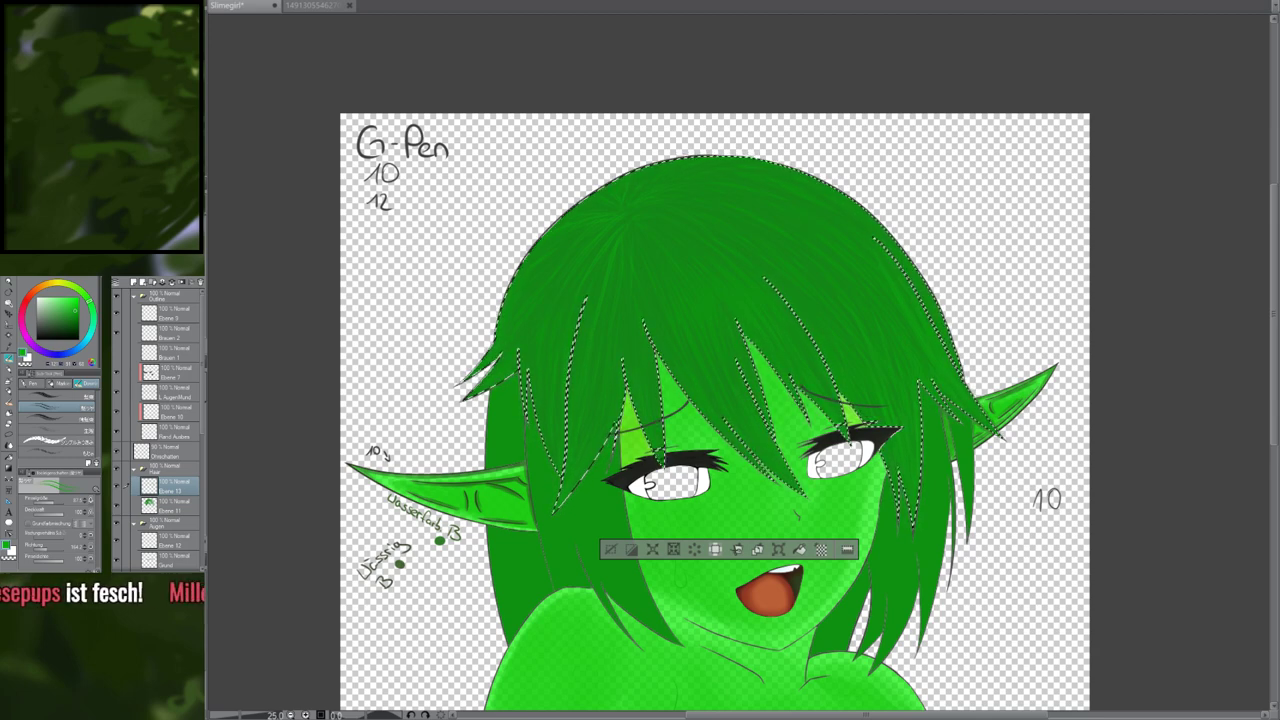
Add another layer above the highlights and paint lighter strands from the crown toward the middle of the fringe with another brush
click(58, 419)
key(ctrl+plus)
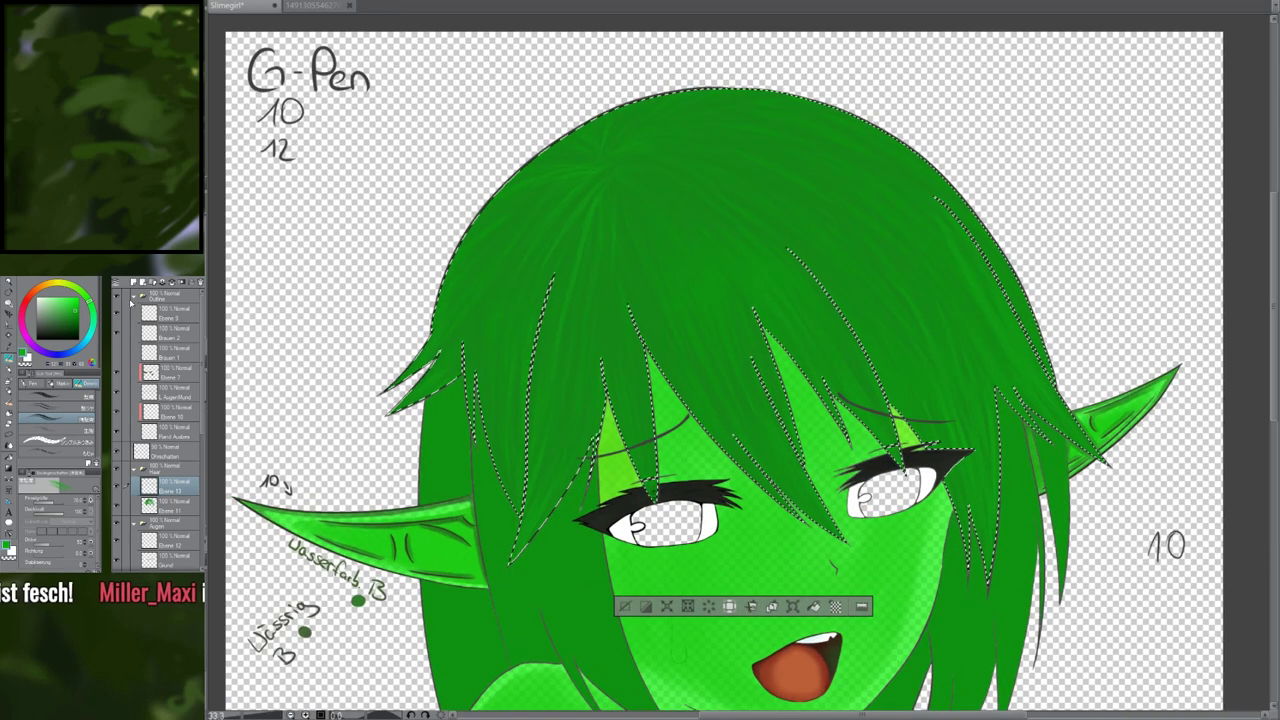
click(133, 281)
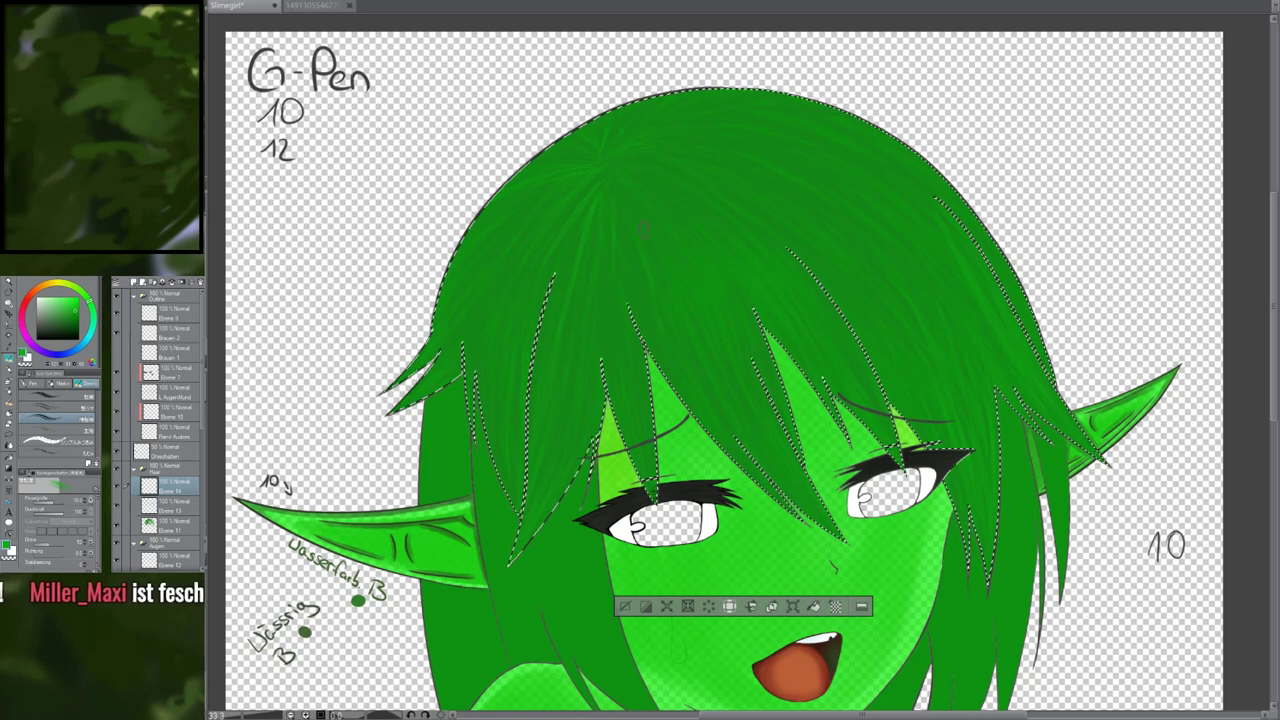
drag(642, 222, 708, 350)
mouse_move(638, 178)
mouse_down()
mouse_move(735, 410)
mouse_move(745, 400)
mouse_up()
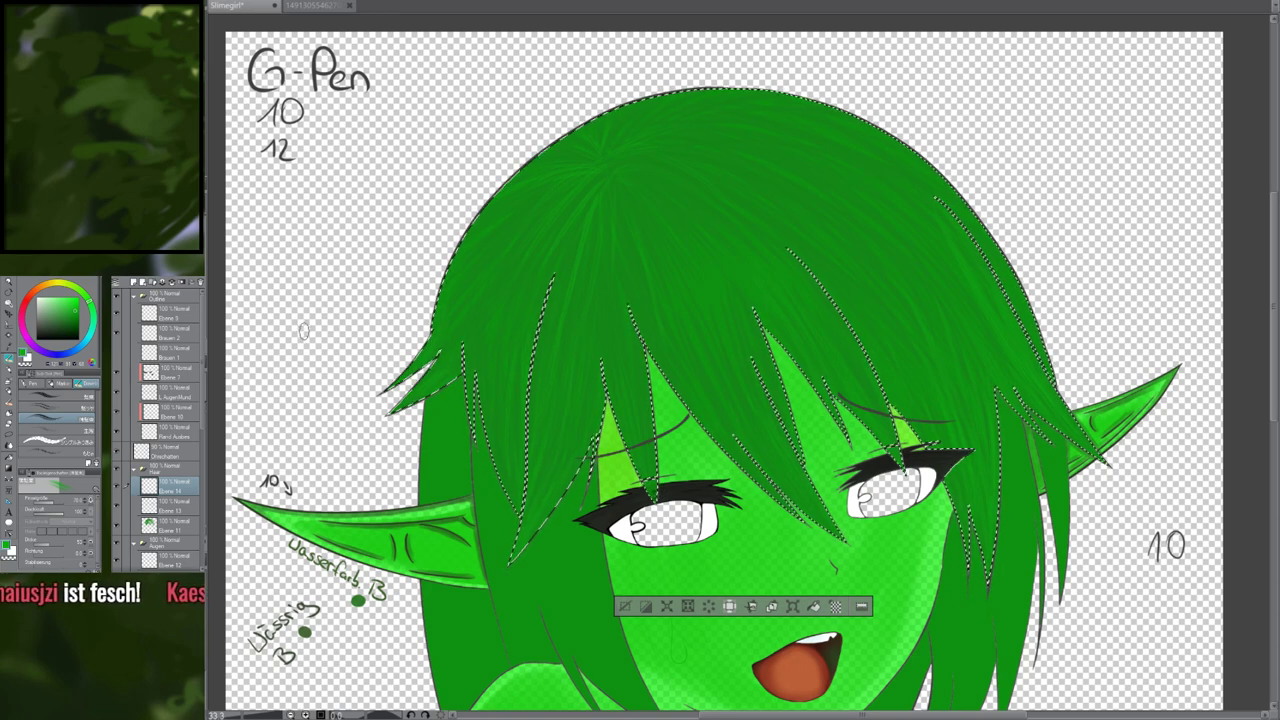
Switch to another brush with a darker green and paint fine dark strands around the crown and along the hair flow
click(70, 436)
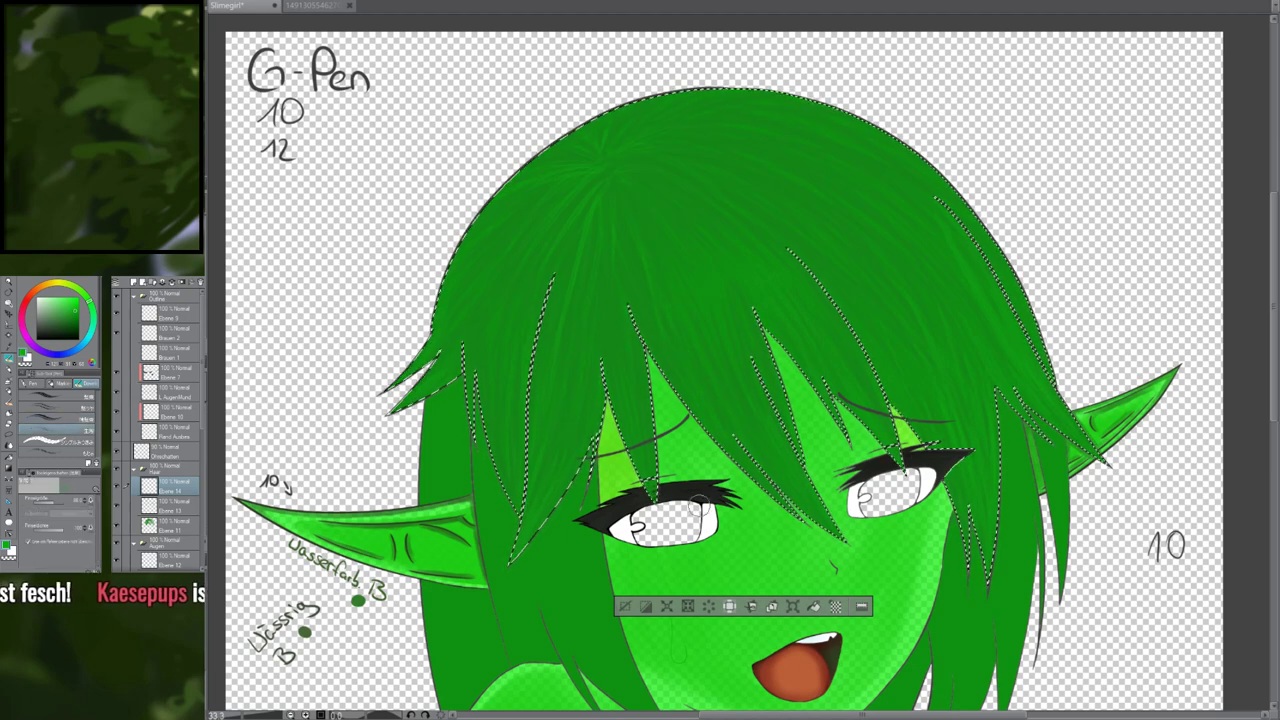
click(70, 321)
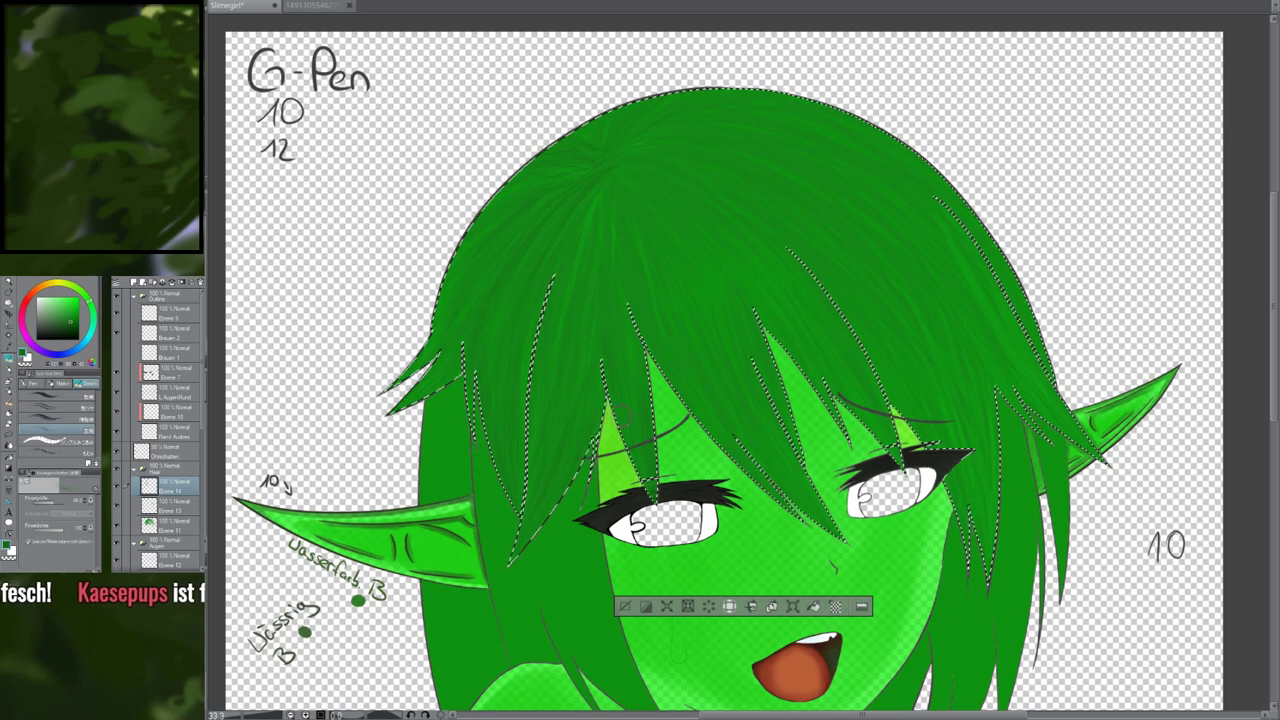
key(r)
mouse_move(615, 500)
mouse_down()
mouse_move(590, 480)
mouse_move(584, 235)
mouse_move(534, 180)
mouse_move(497, 171)
mouse_move(470, 196)
mouse_up()
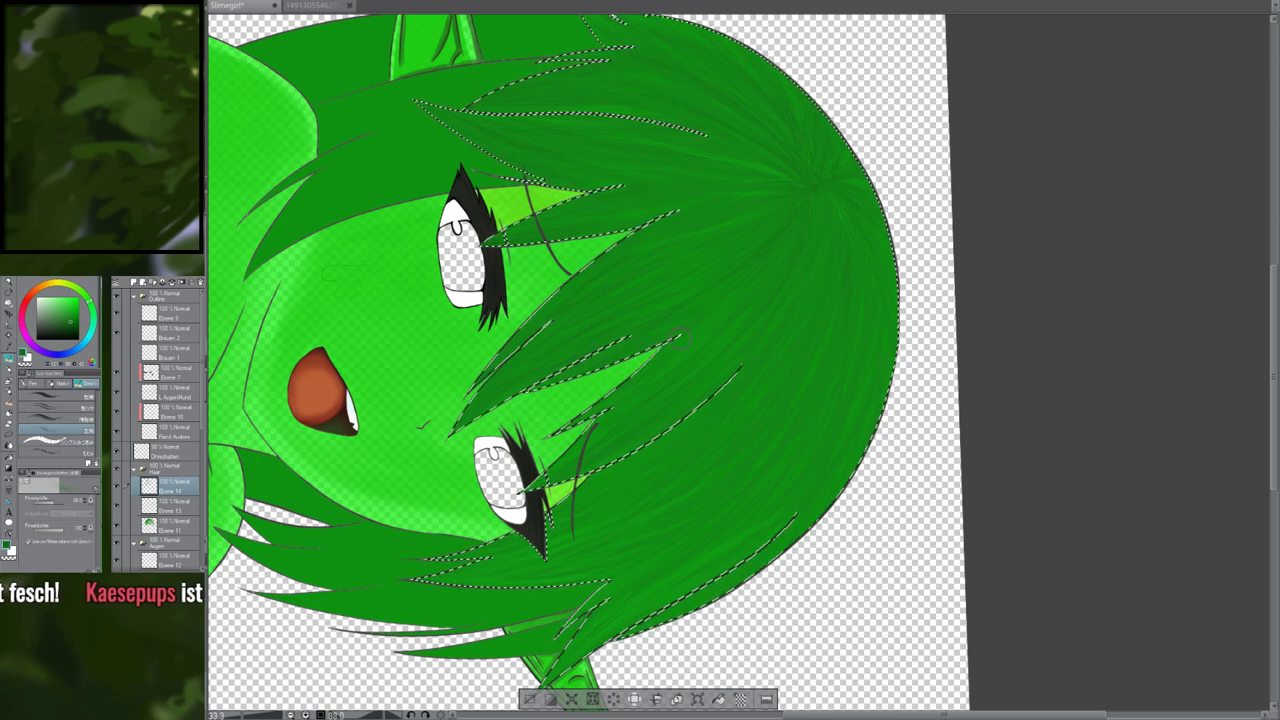
drag(777, 398, 784, 301)
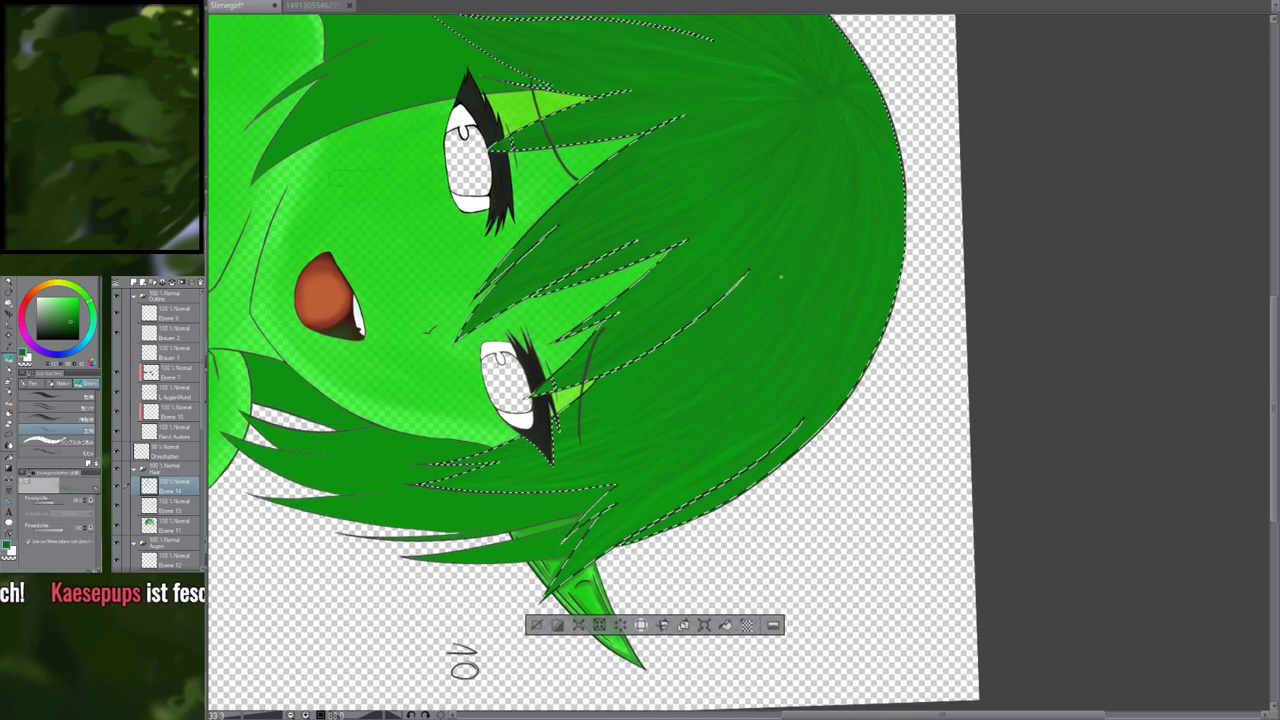
drag(784, 245, 702, 421)
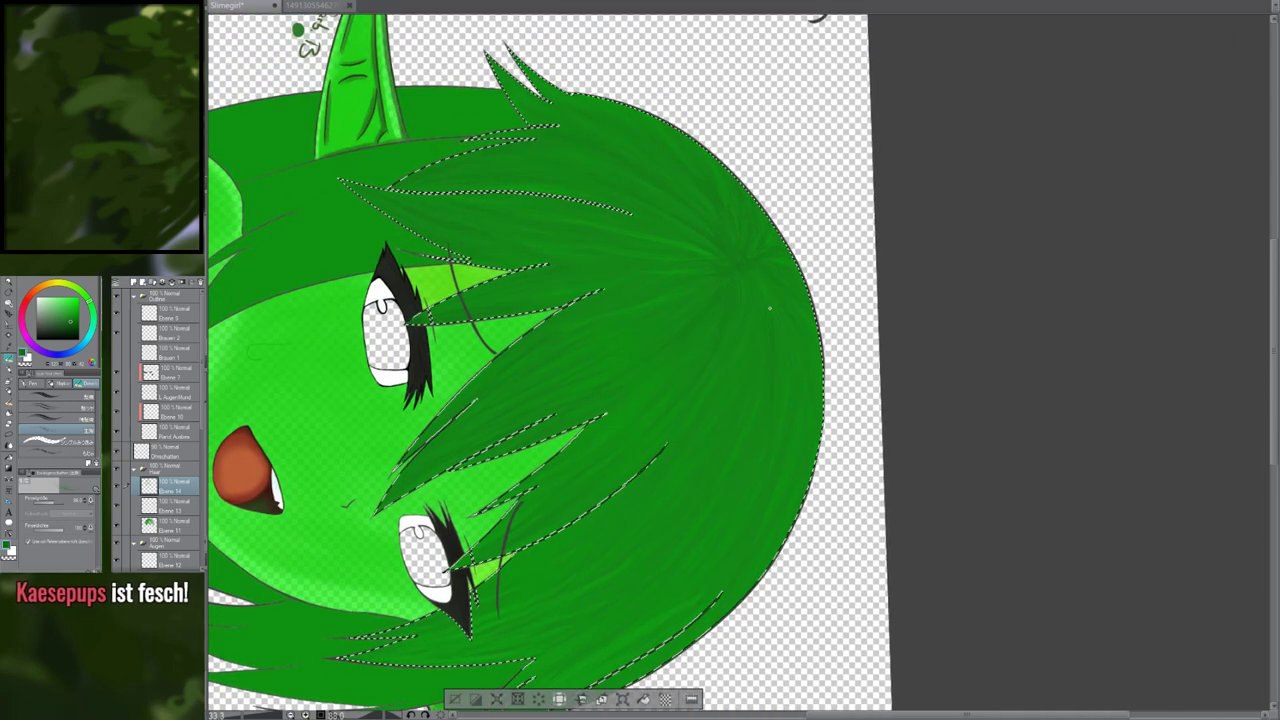
scroll(720, 415, up, 2)
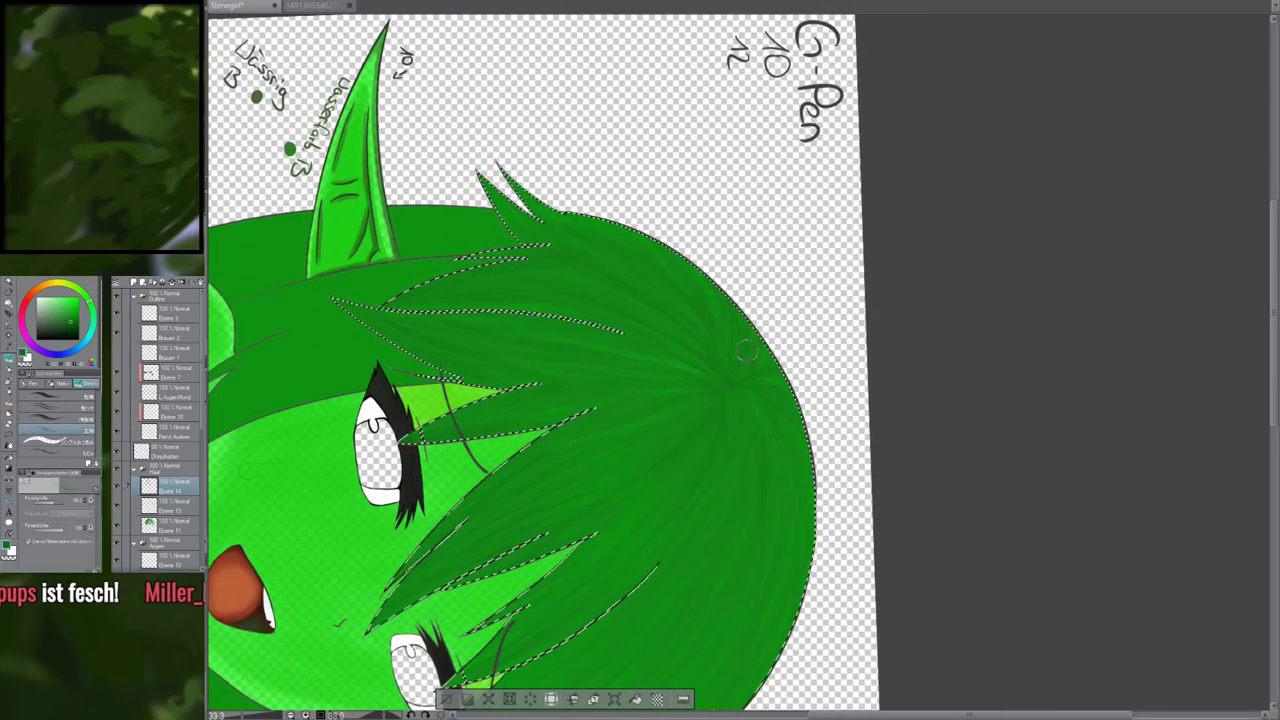
click(168, 436)
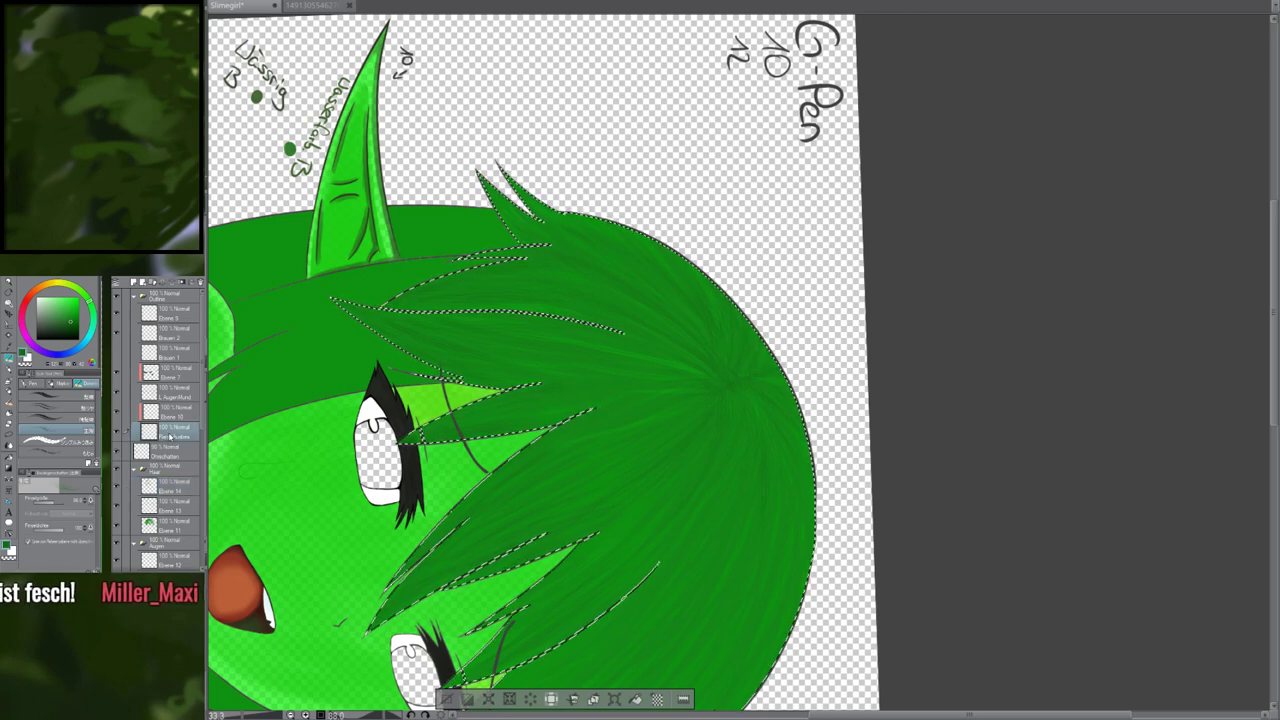
click(176, 318)
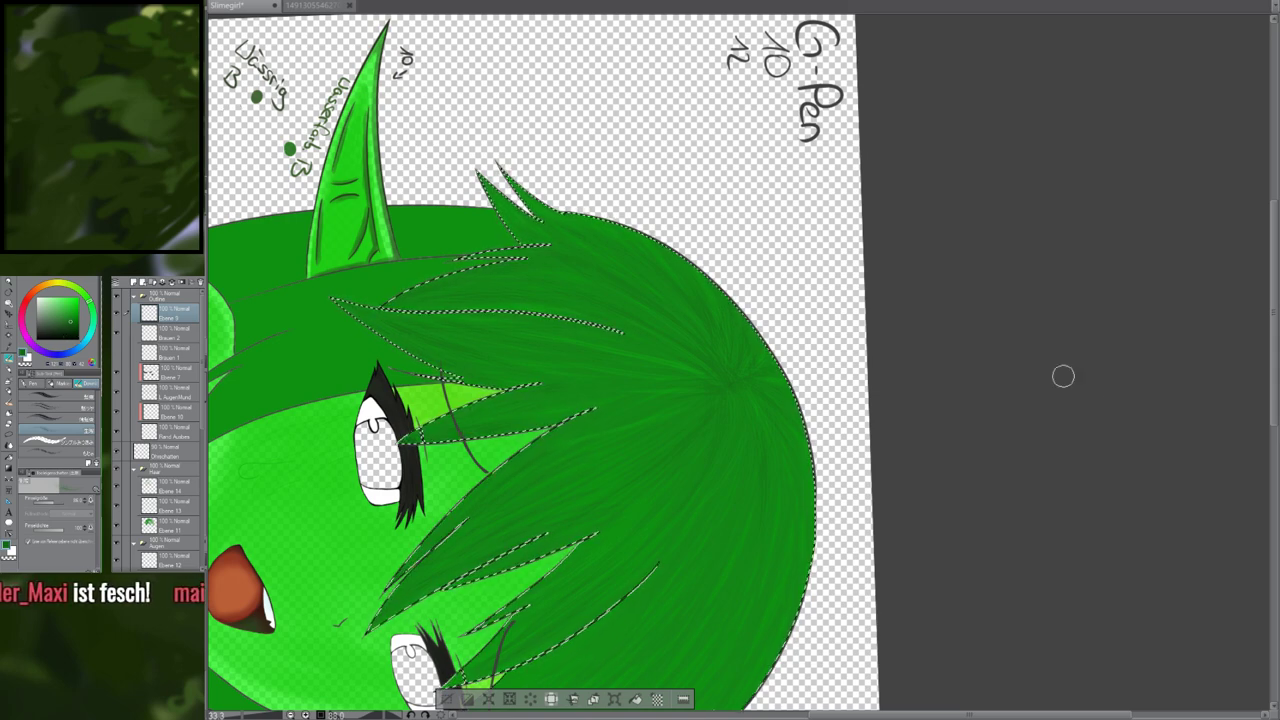
click(165, 504)
click(168, 487)
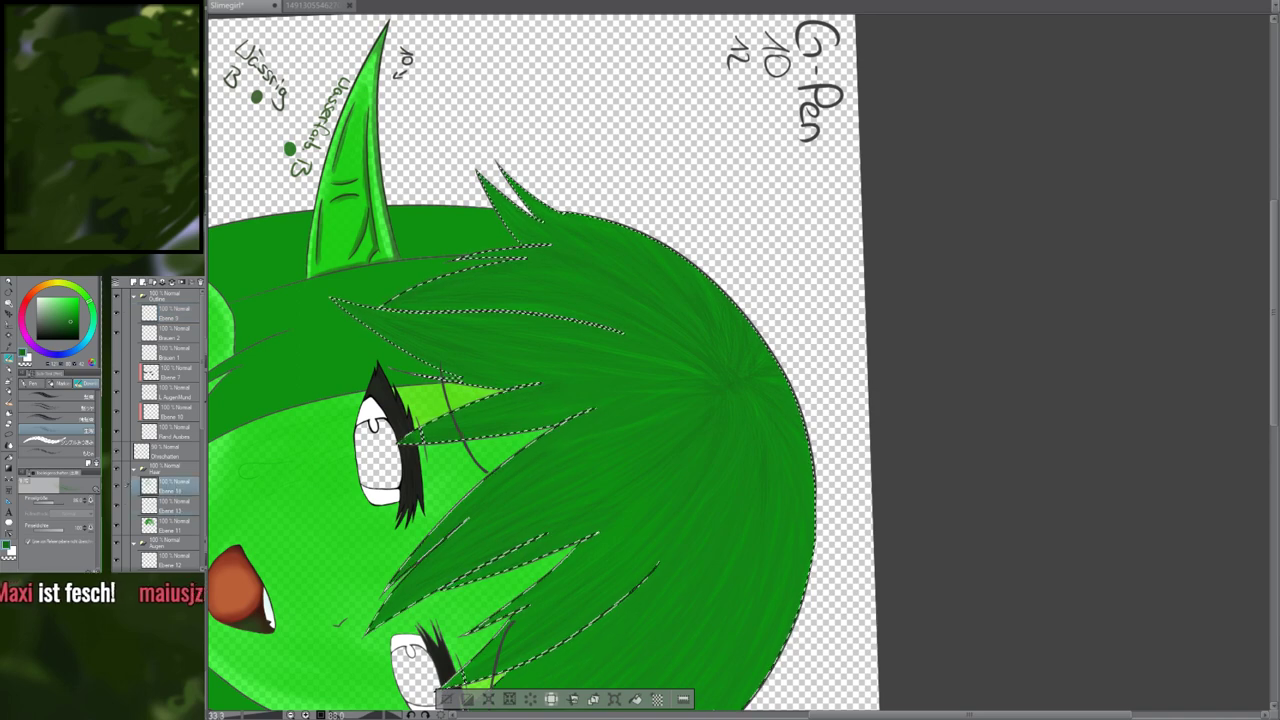
Extend the hair selection with an oval area on the empty canvas beside the head and fill it with a dark green swatch
key(m)
key(p)
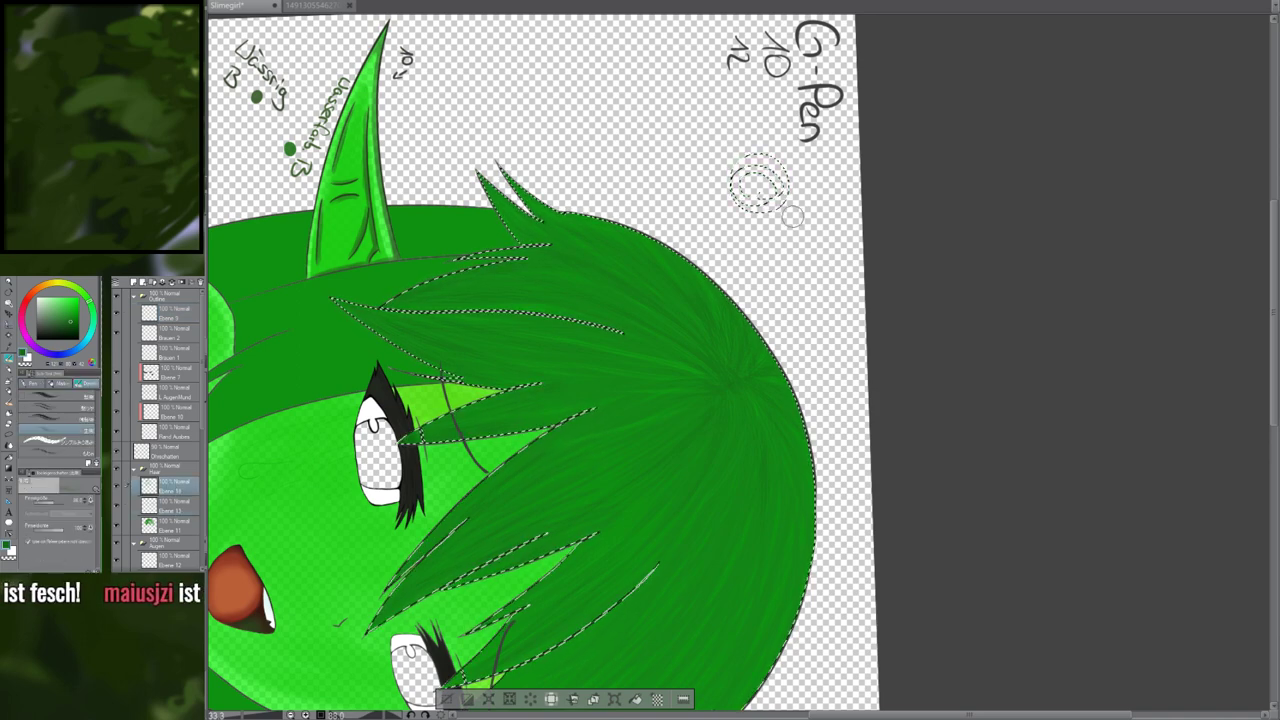
key(b)
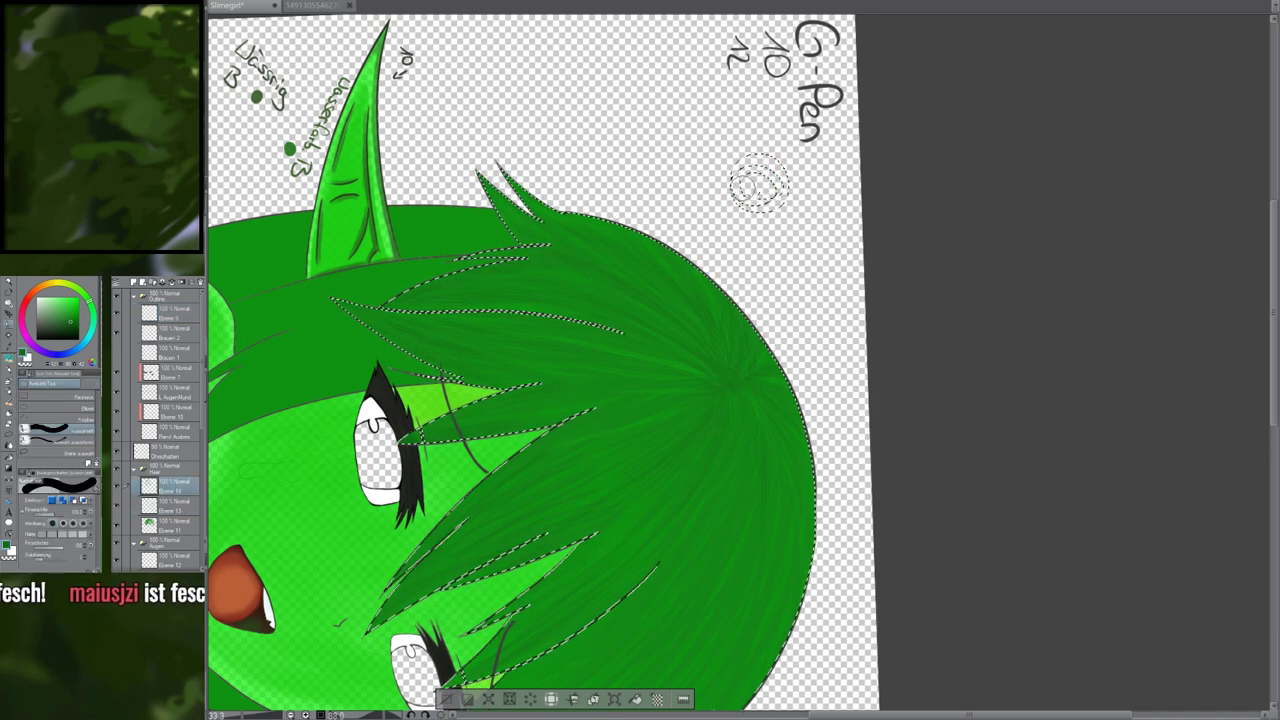
key(Delete)
key(e)
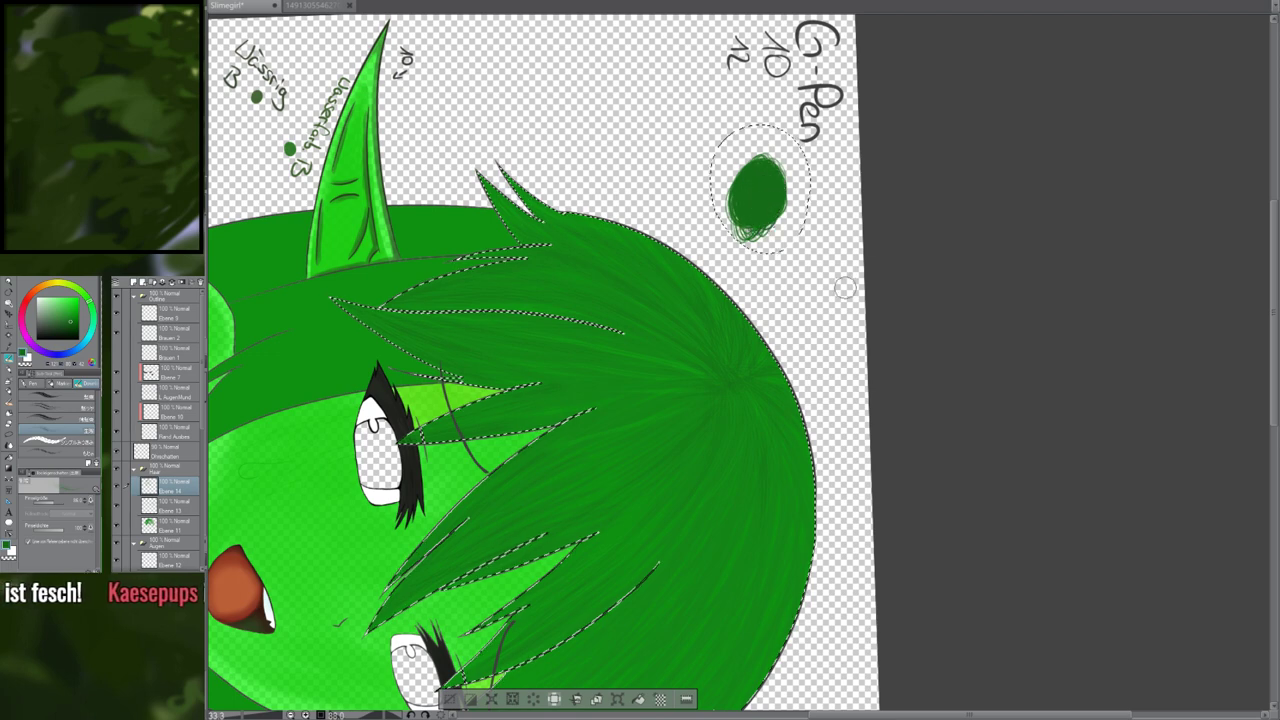
Try sketching a small brown hatched patch over the hair crown on the top layer of the Outline folder
click(177, 318)
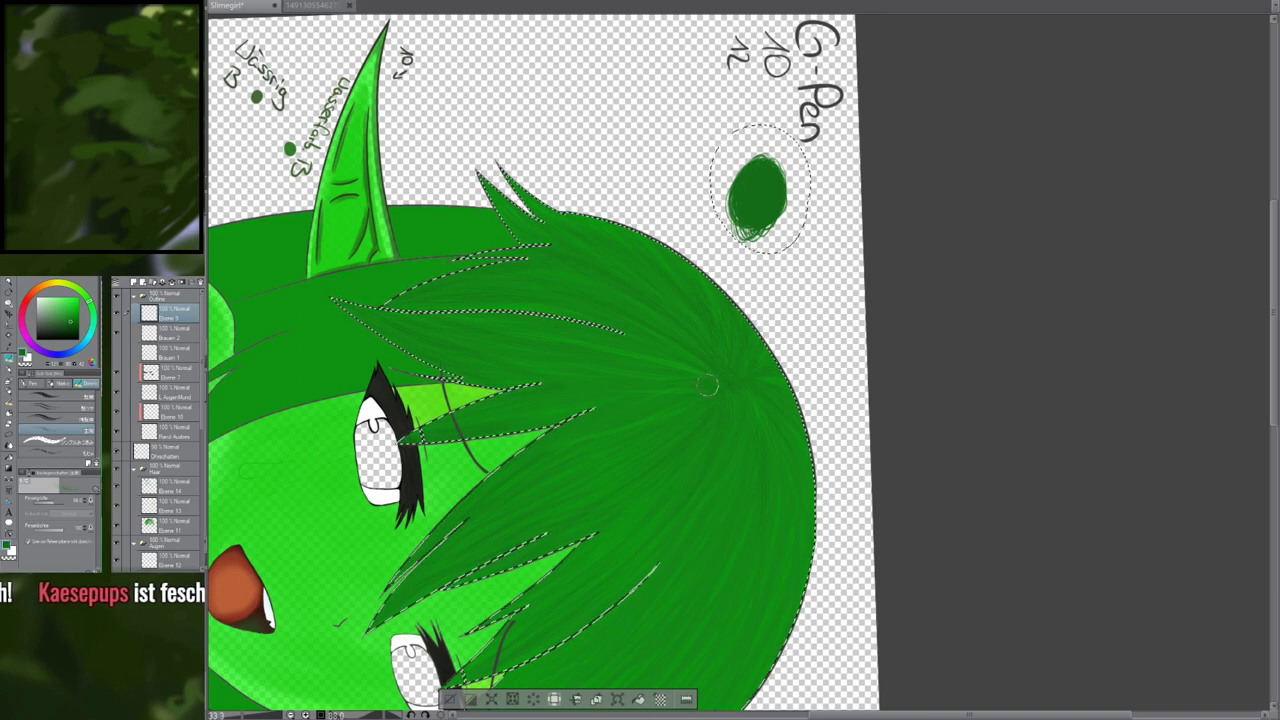
drag(44, 291, 40, 288)
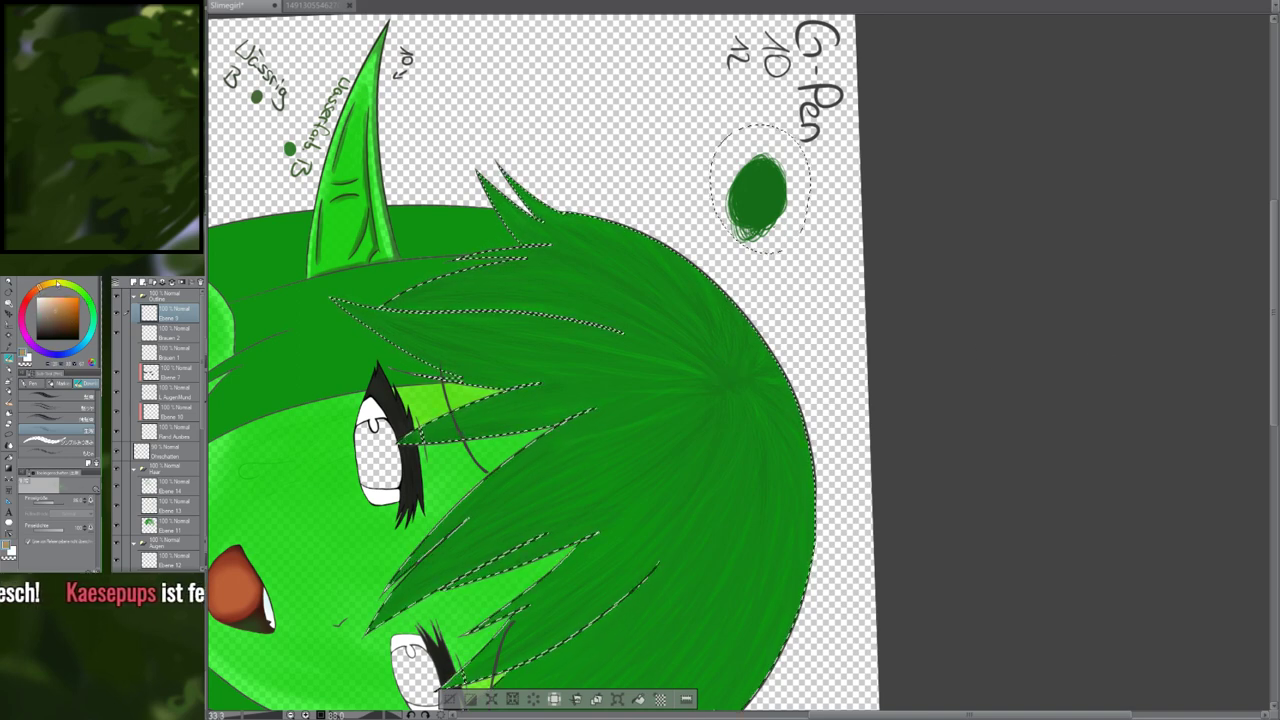
click(57, 283)
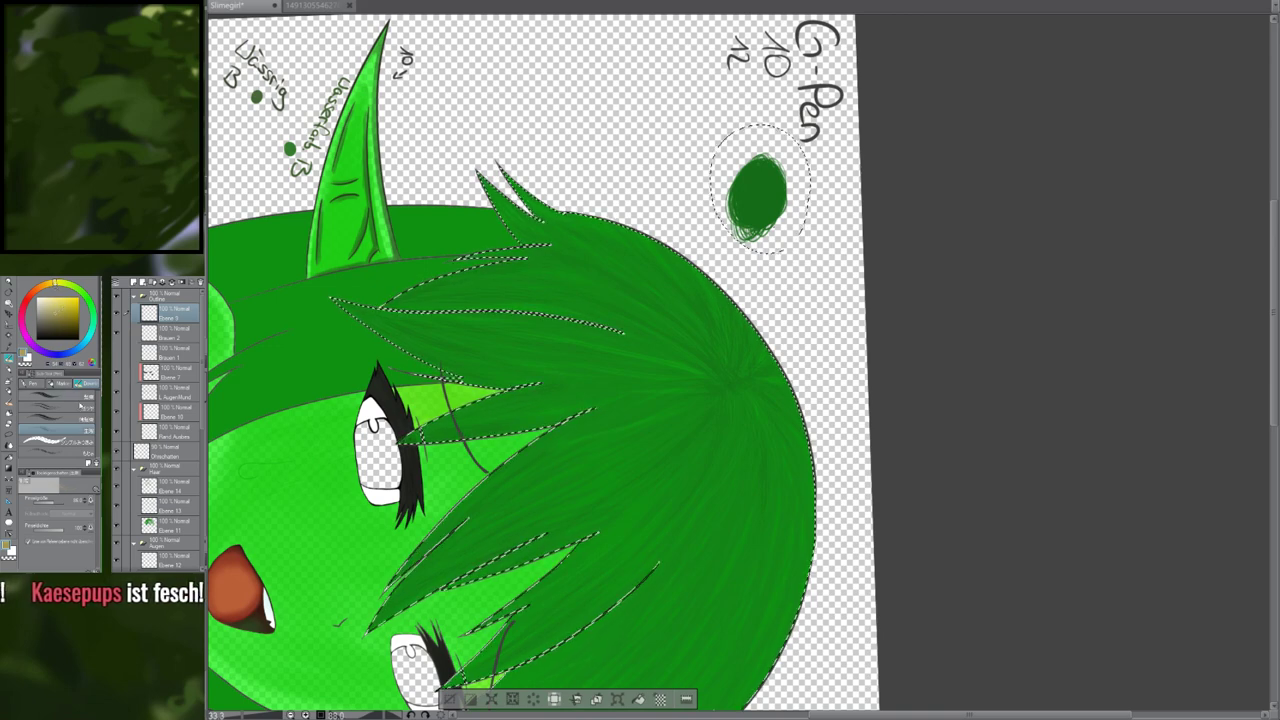
key(p)
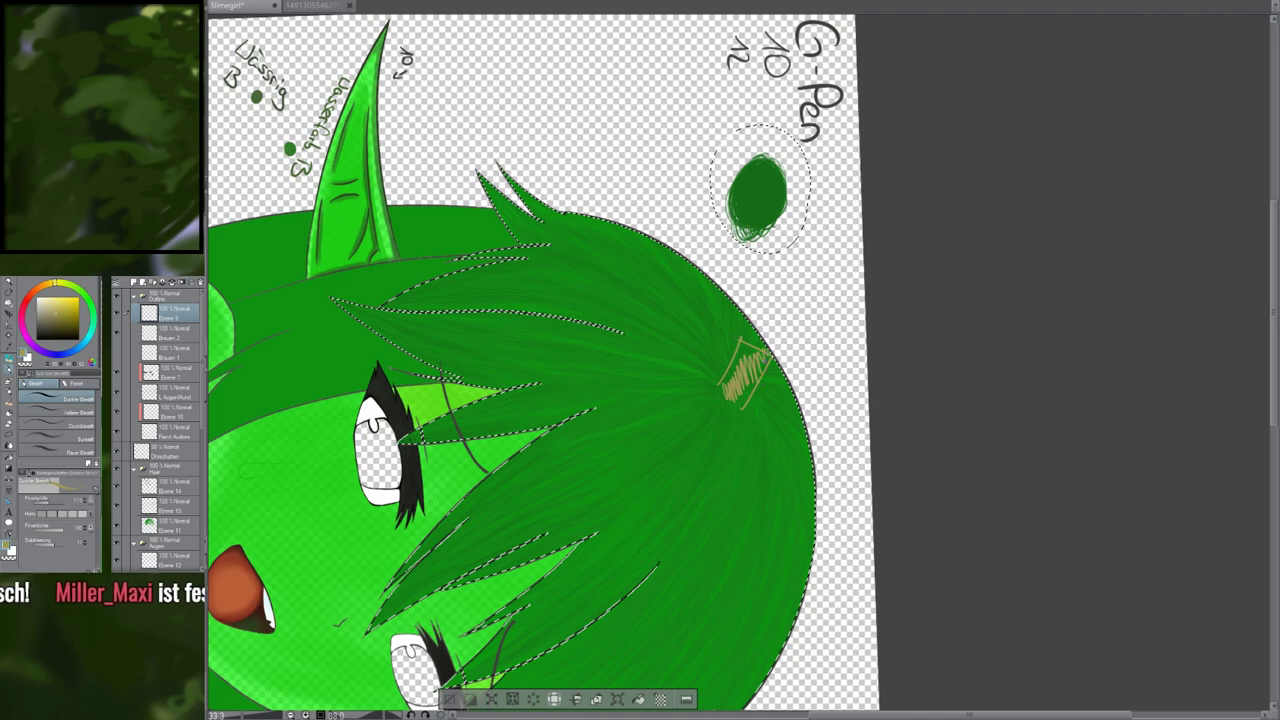
mouse_move(714, 514)
mouse_down()
mouse_move(788, 274)
mouse_move(735, 343)
mouse_up()
drag(784, 238, 743, 397)
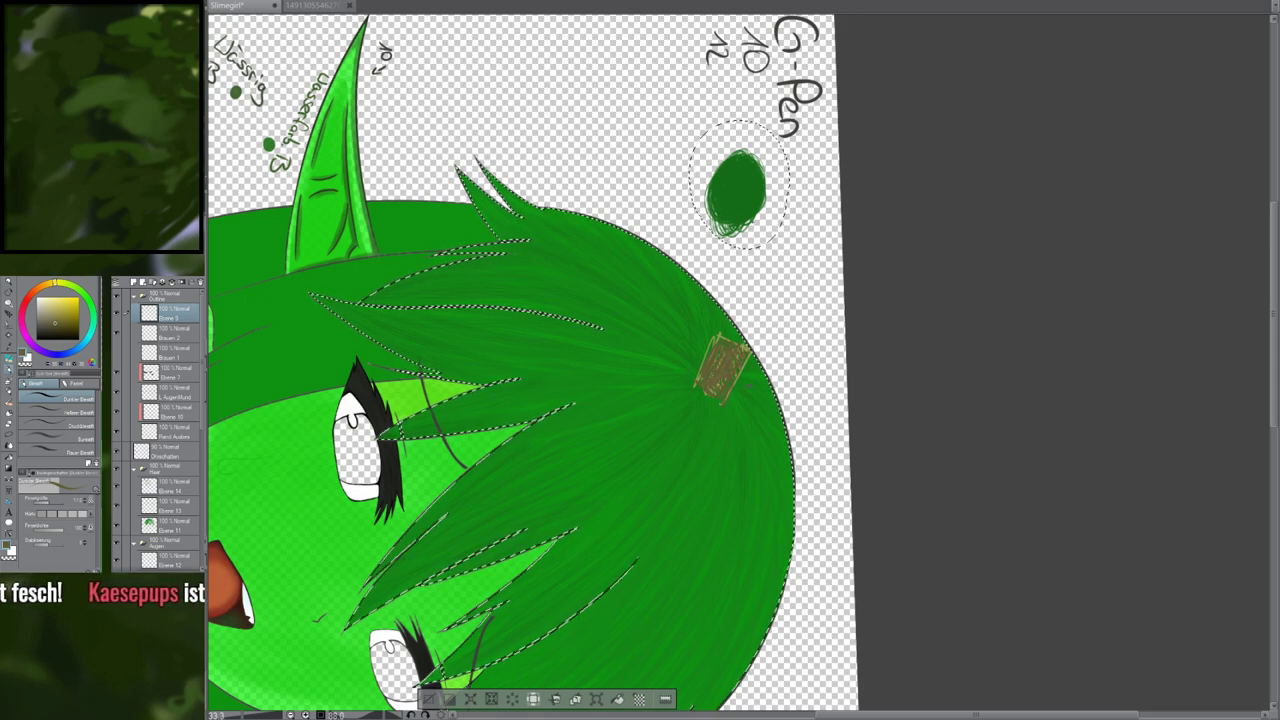
key(e)
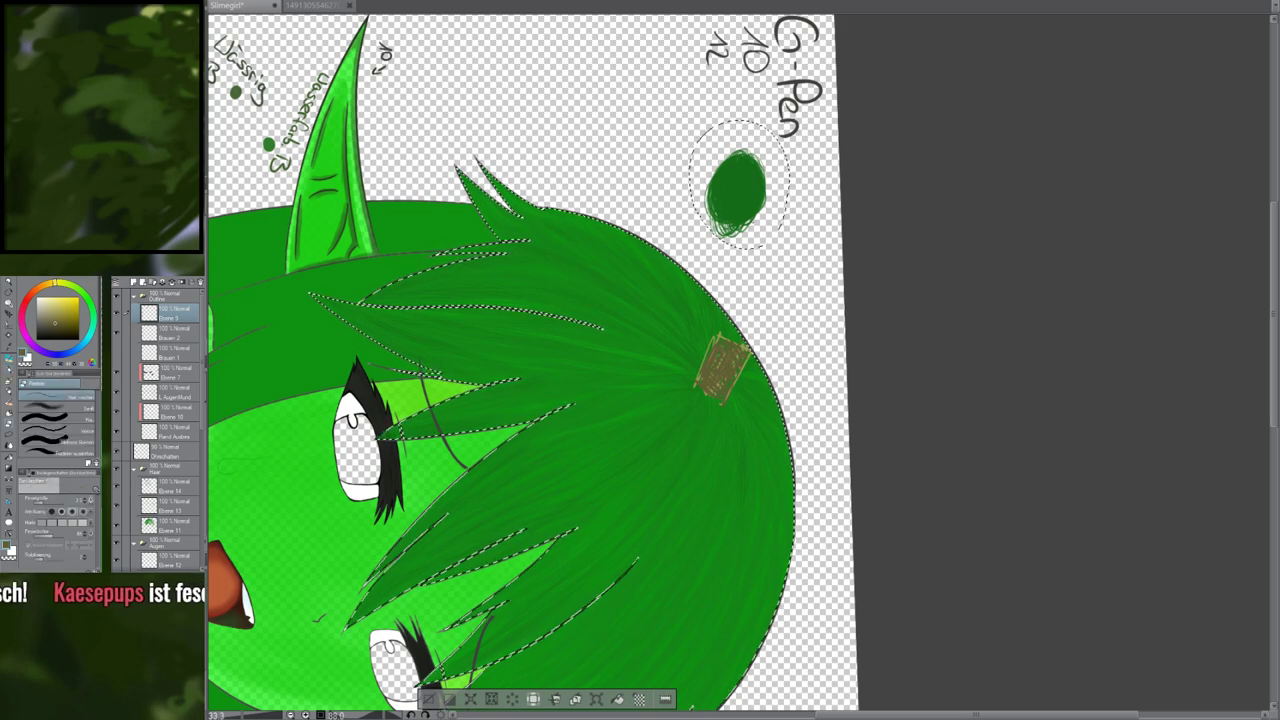
key(bracketright)
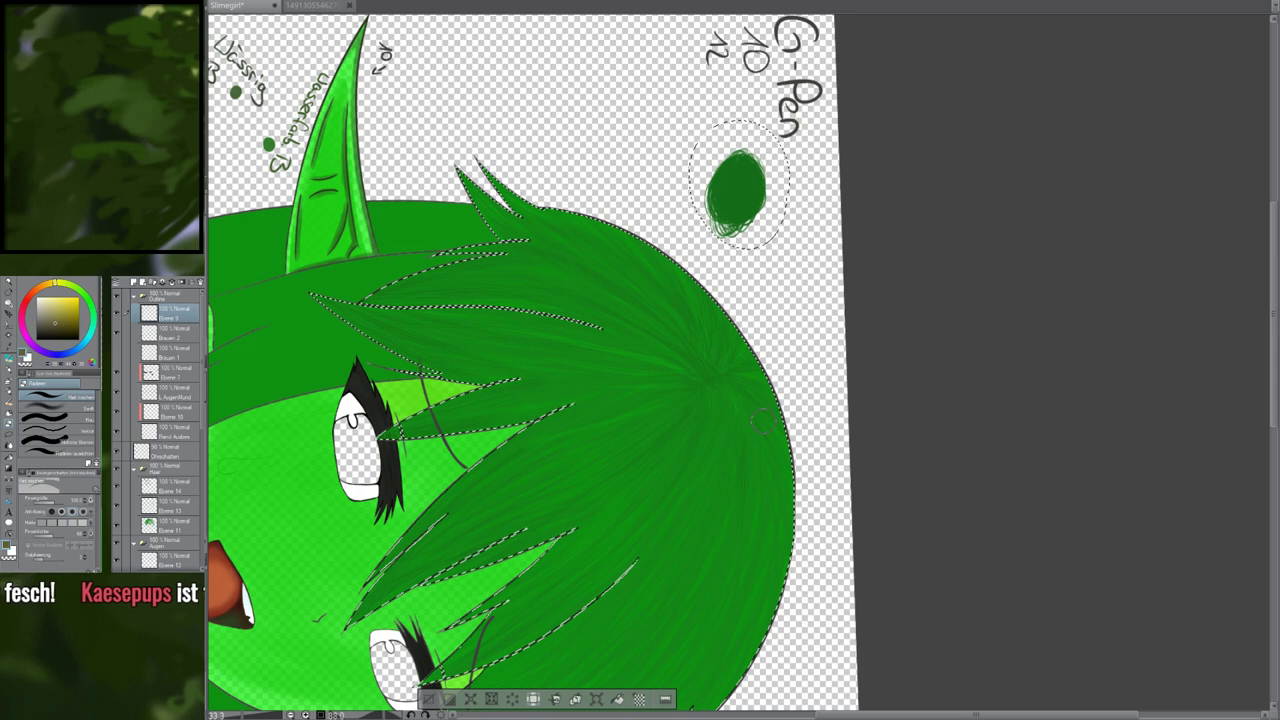
Remove the oval area around the dark green swatch from the selection
key(p)
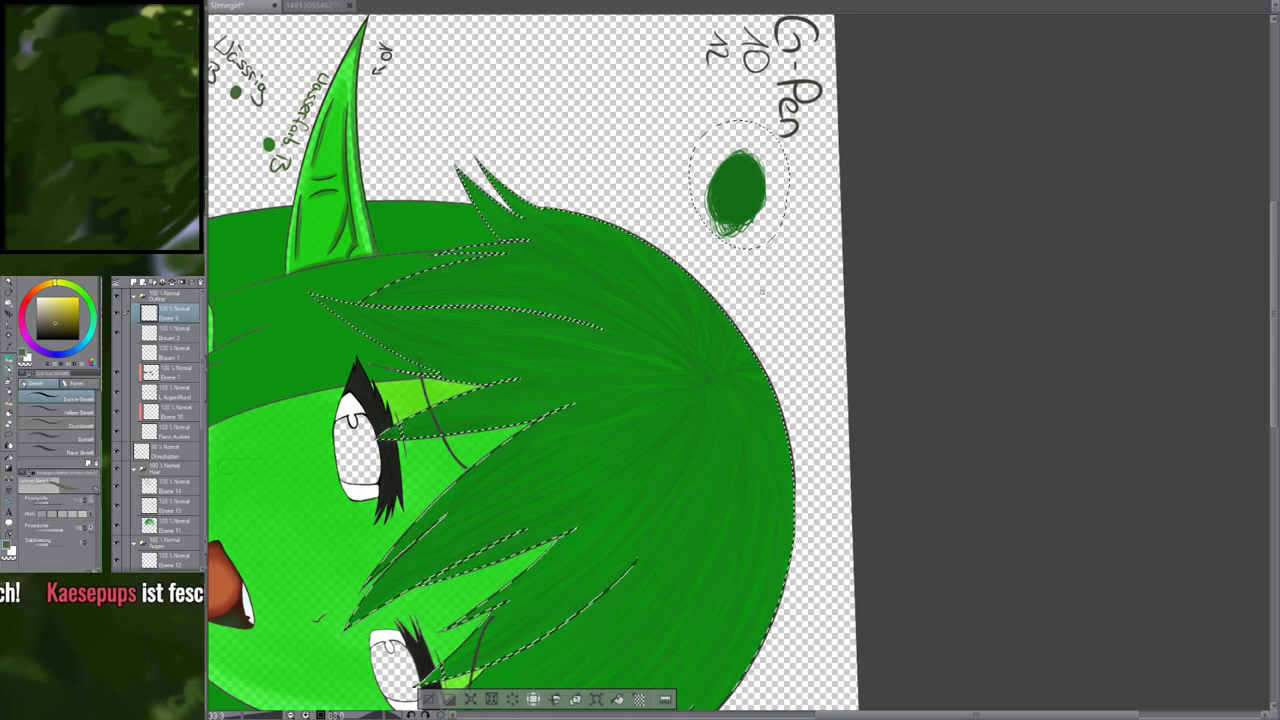
key(p)
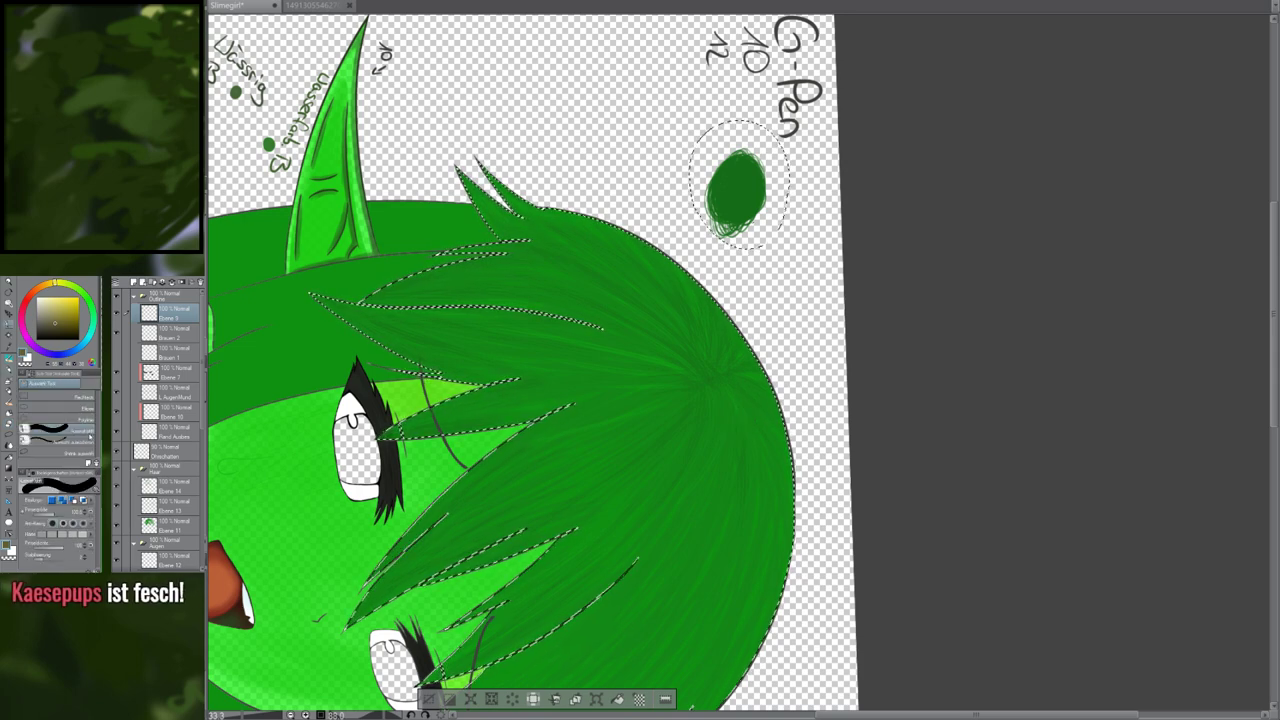
key(bracketright)
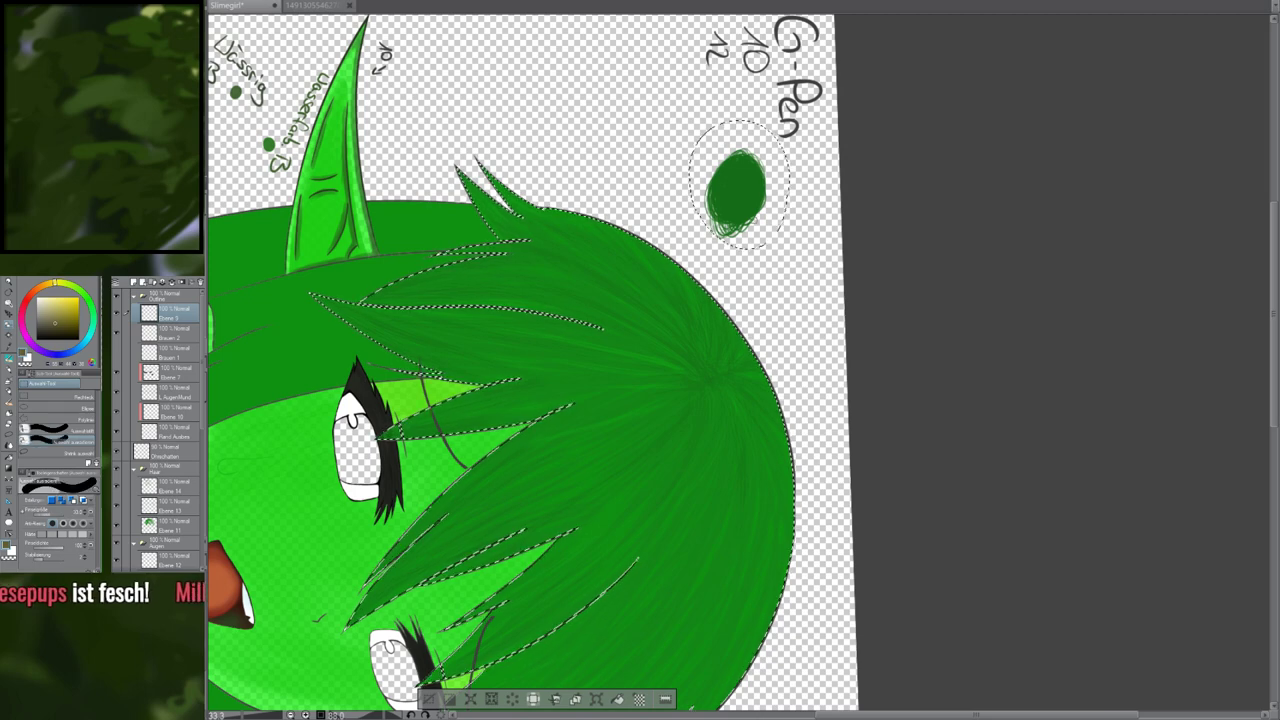
mouse_move(697, 152)
mouse_down()
mouse_move(772, 230)
mouse_move(768, 198)
mouse_move(780, 220)
mouse_up()
key(p)
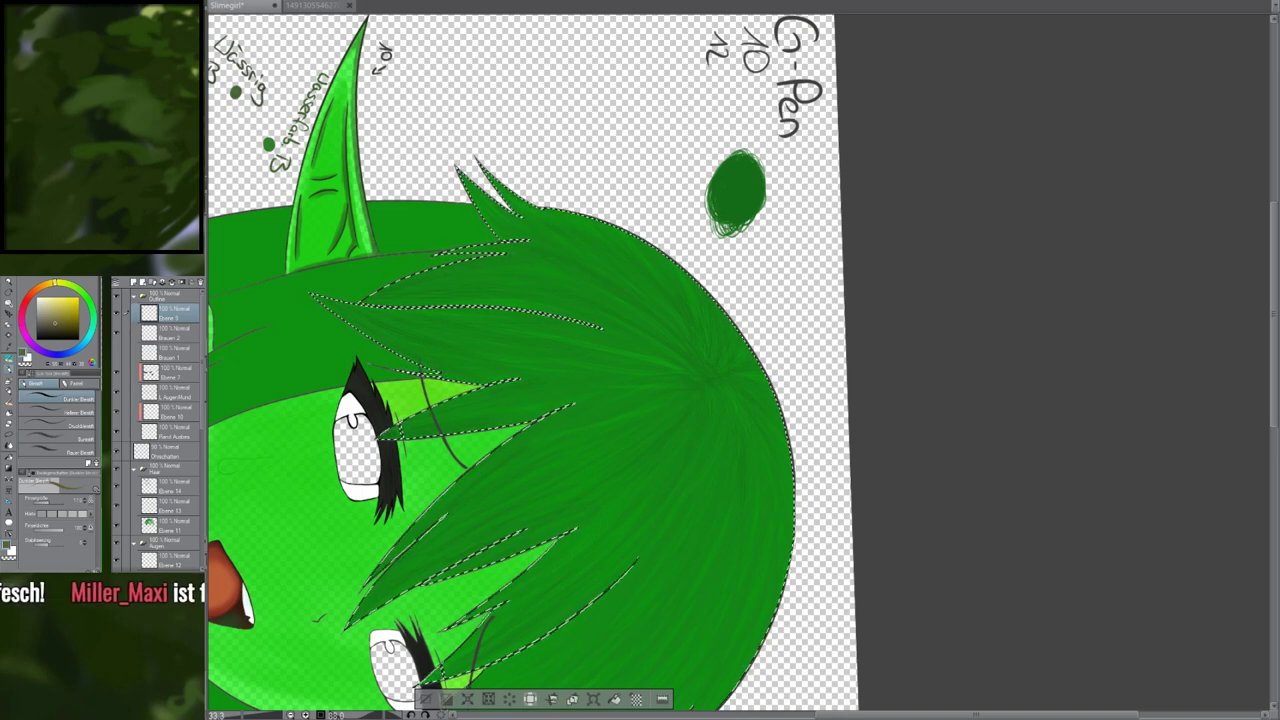
Sample the dark green from the swatch beside the head as the brush color for the hair
scroll(382, 569, down, 4)
scroll(381, 569, up, 2)
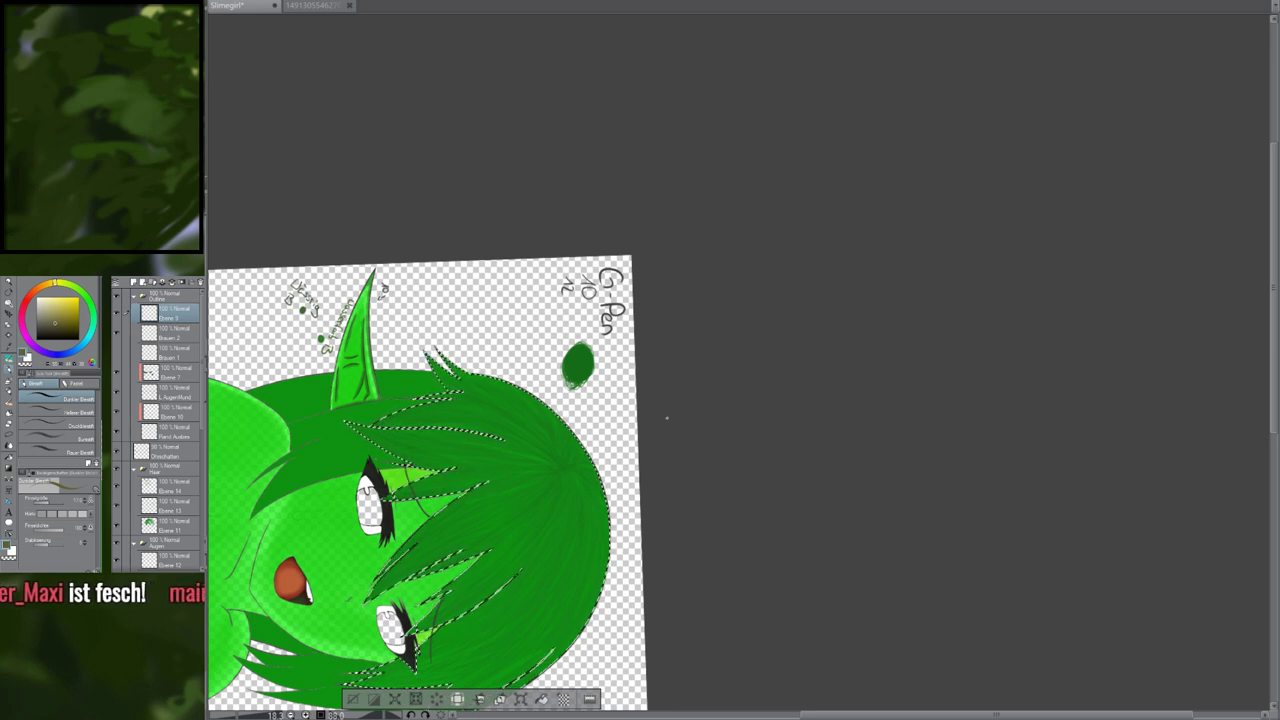
drag(669, 443, 766, 334)
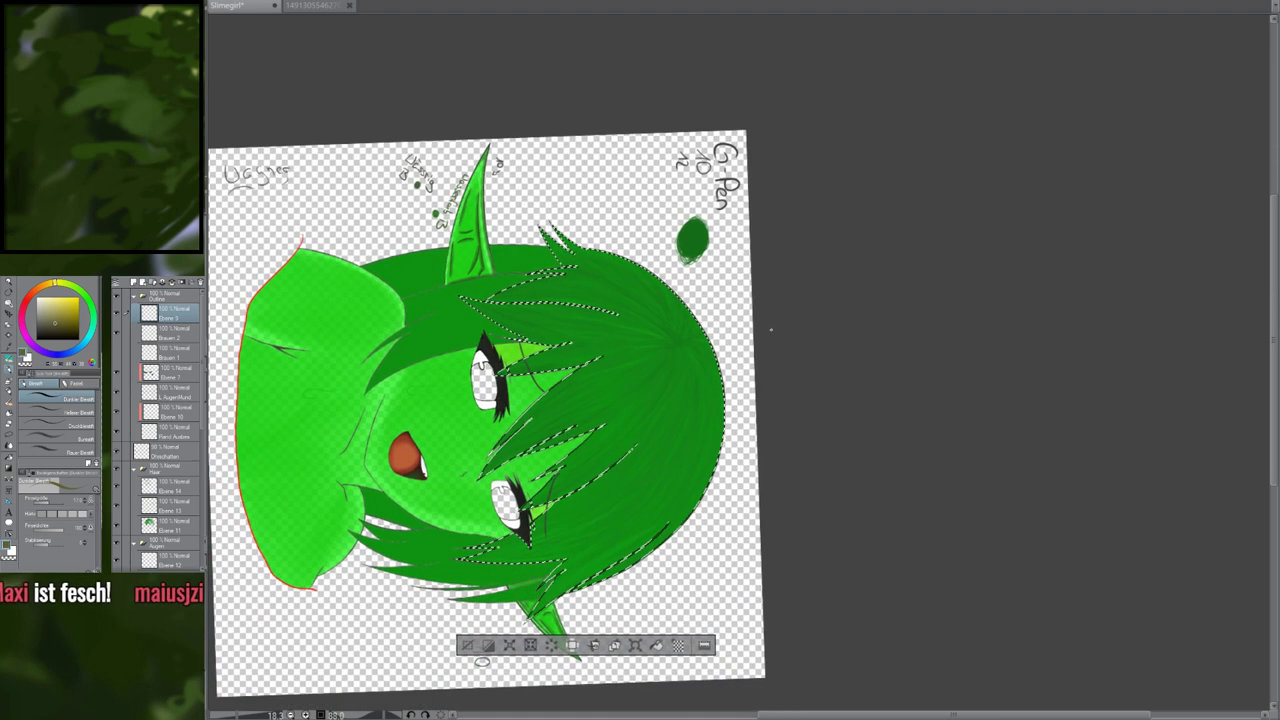
click(9, 358)
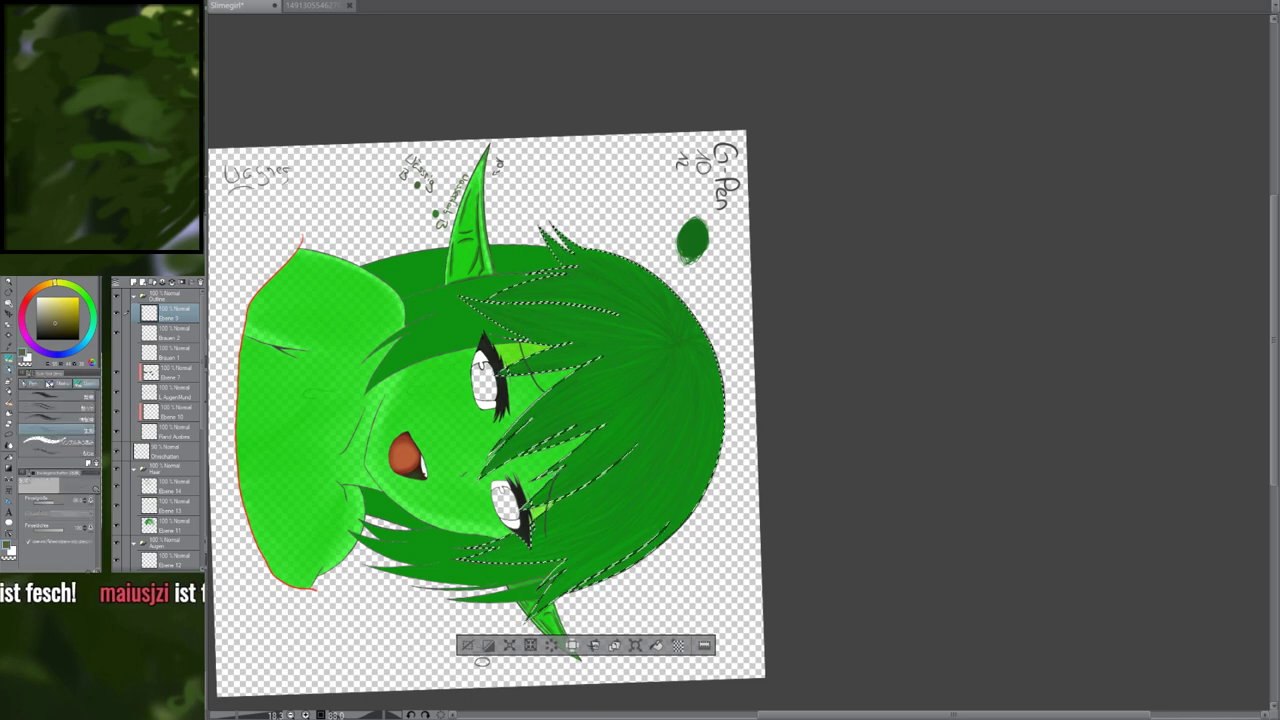
scroll(693, 225, up, 3)
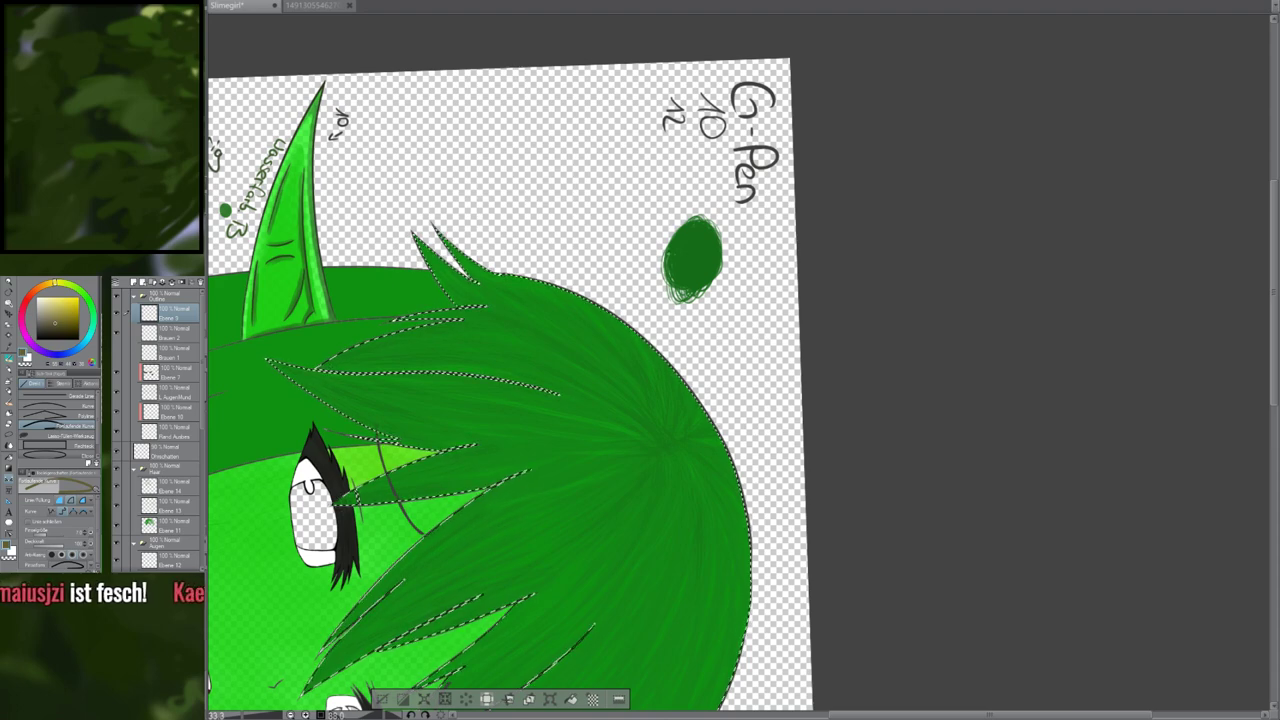
drag(989, 714, 872, 714)
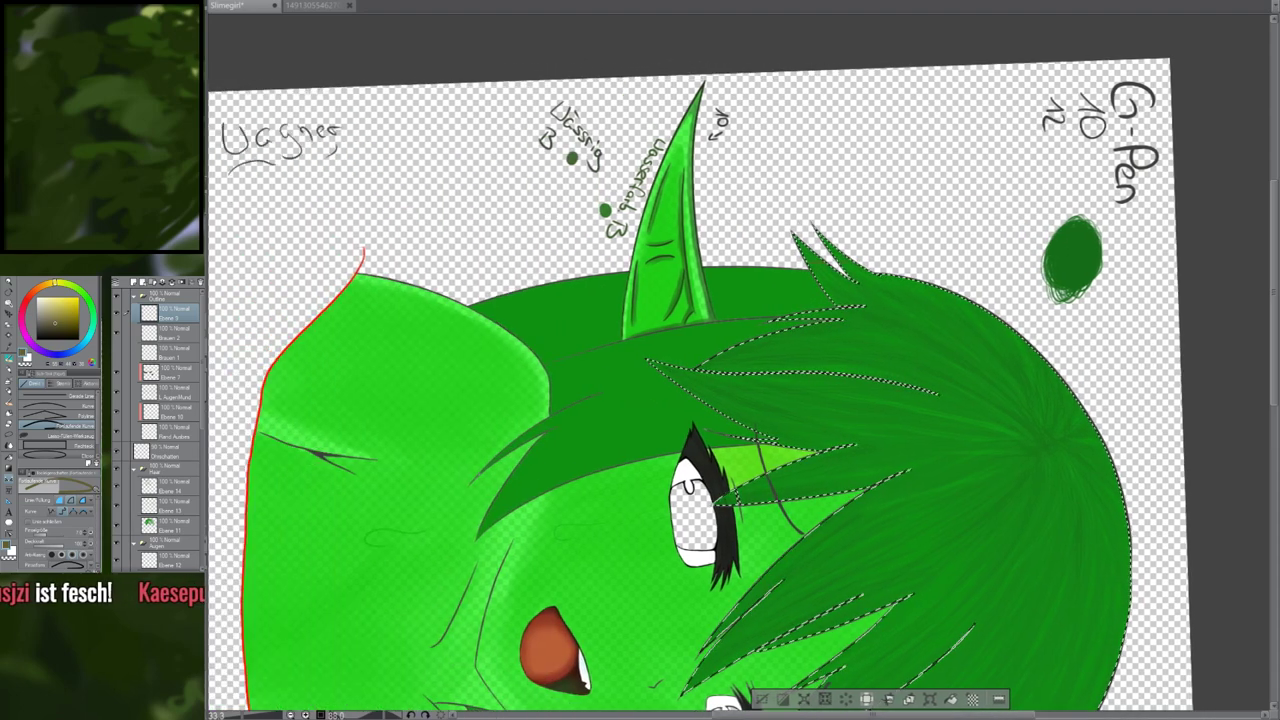
key(p)
key(i)
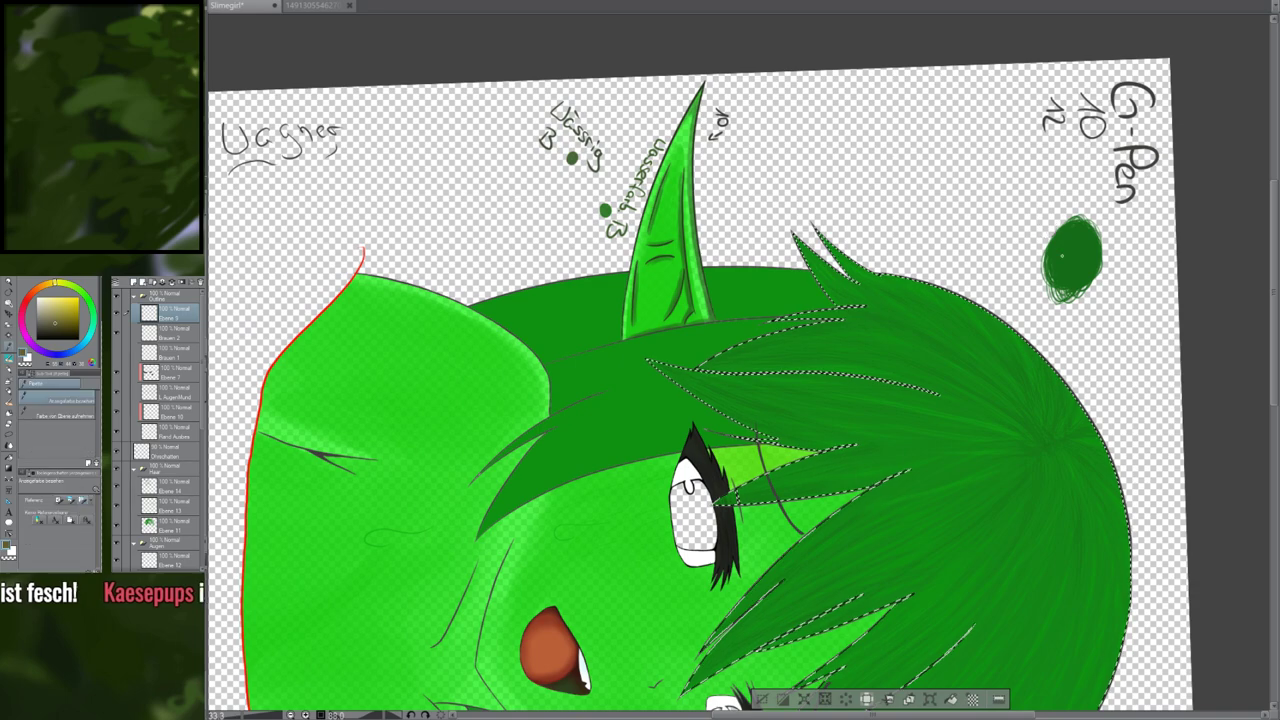
click(1063, 257)
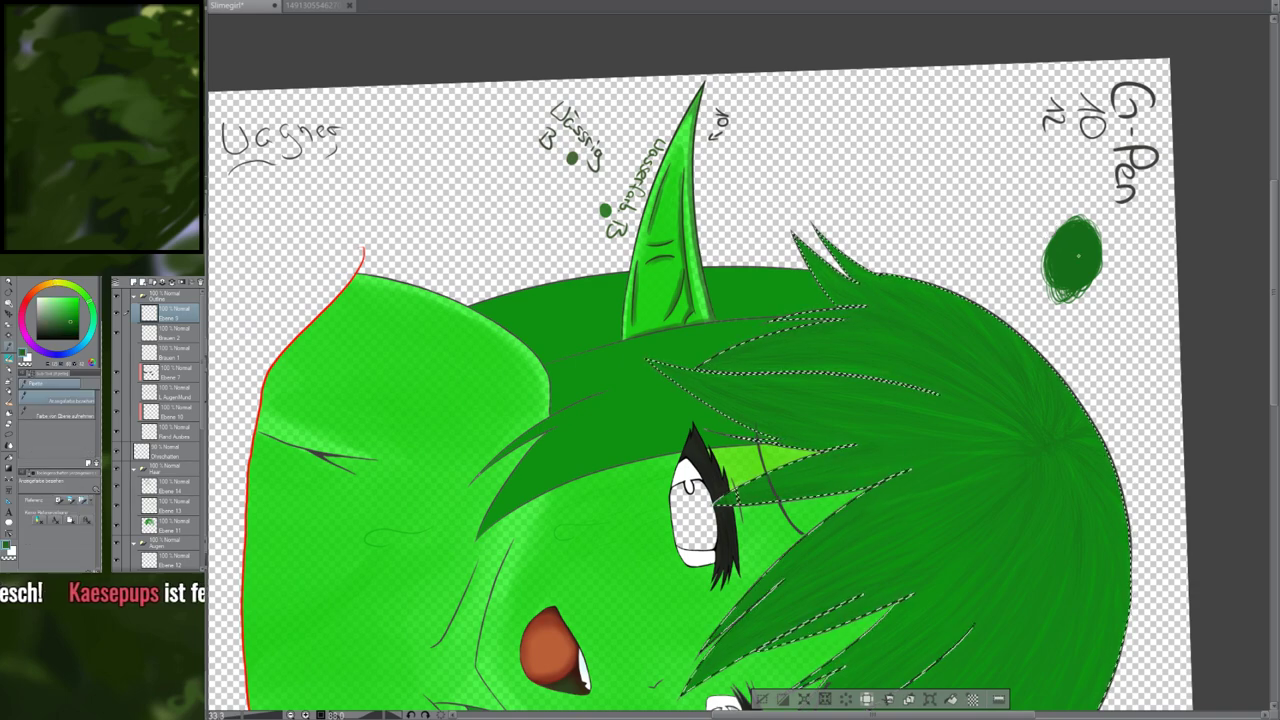
key(p)
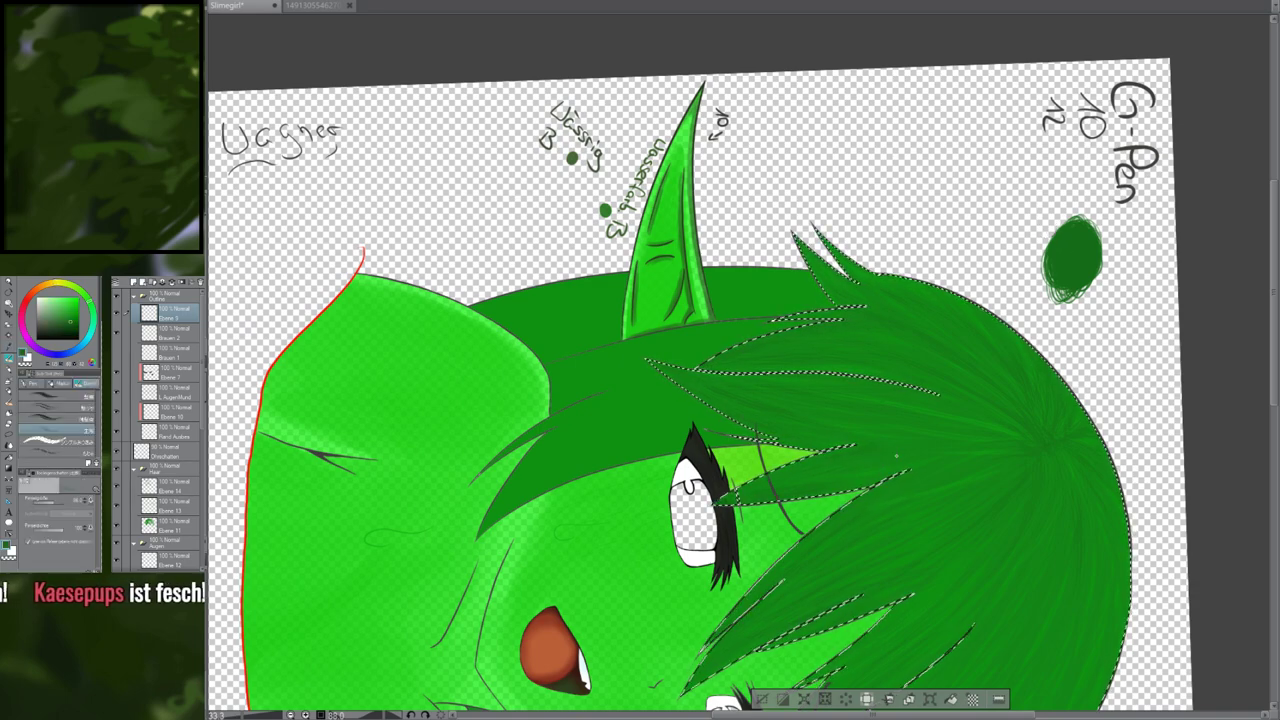
Shade fine dark green strands through the side hair and along its outer edge toward the crown, working with the canvas rotated
drag(901, 438, 676, 180)
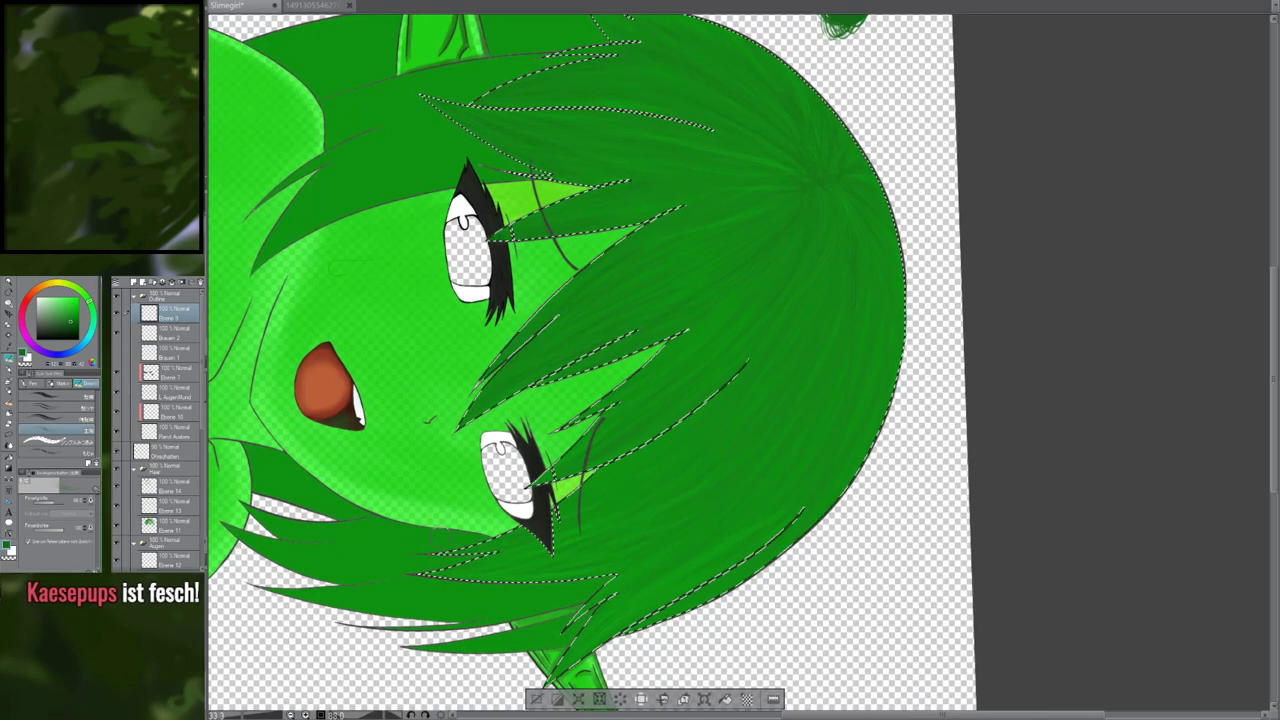
key(r)
mouse_move(392, 542)
mouse_down()
mouse_move(440, 113)
mouse_move(1012, 83)
mouse_up()
drag(787, 210, 685, 330)
scroll(676, 336, up, 2)
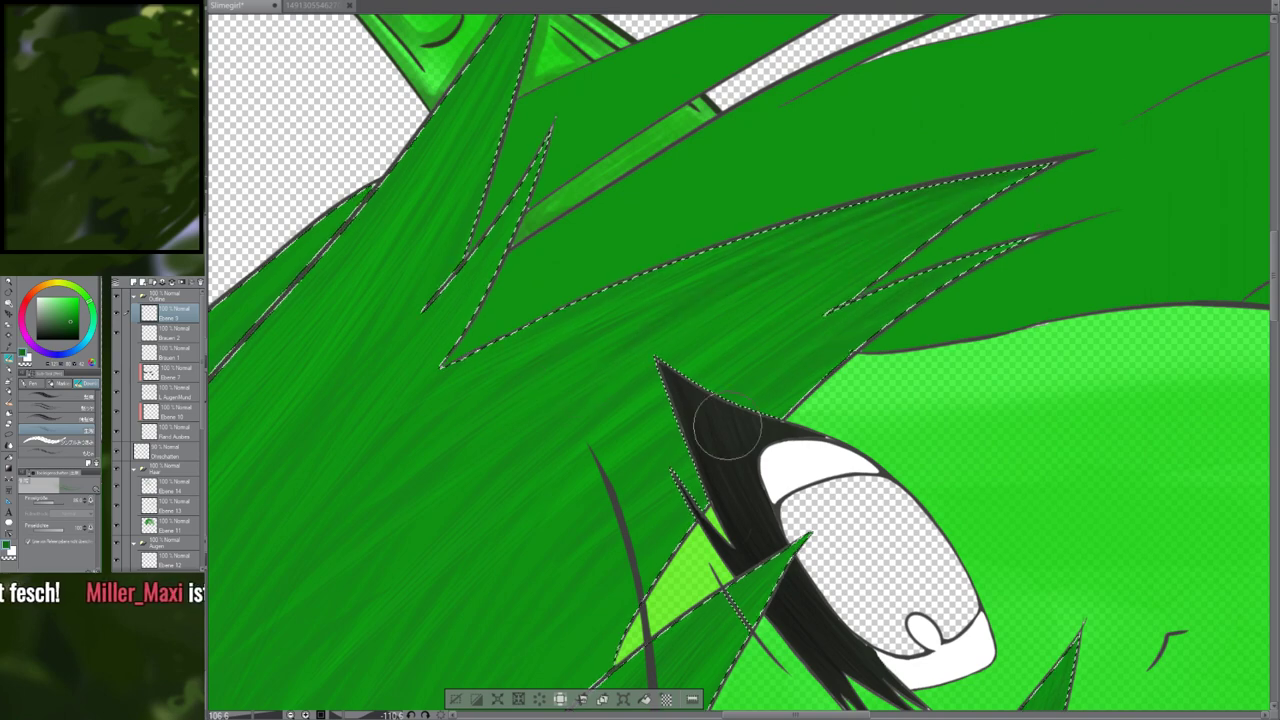
drag(502, 486, 562, 712)
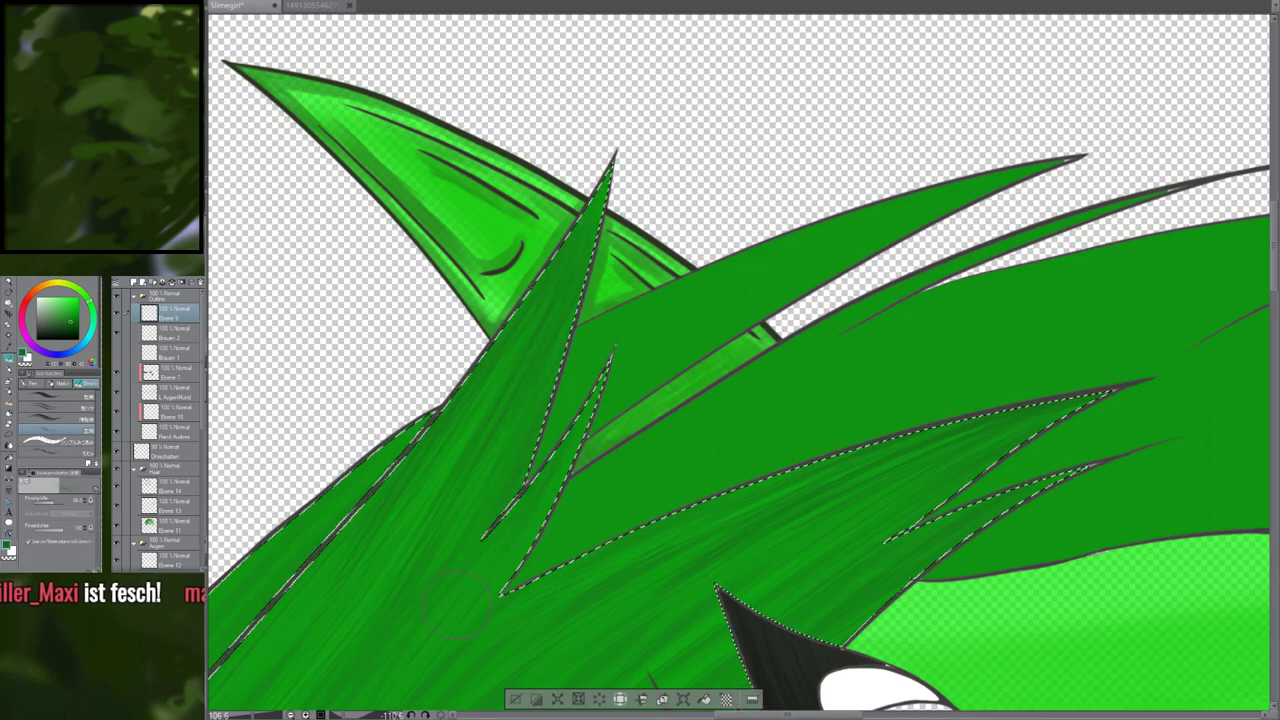
drag(457, 605, 728, 258)
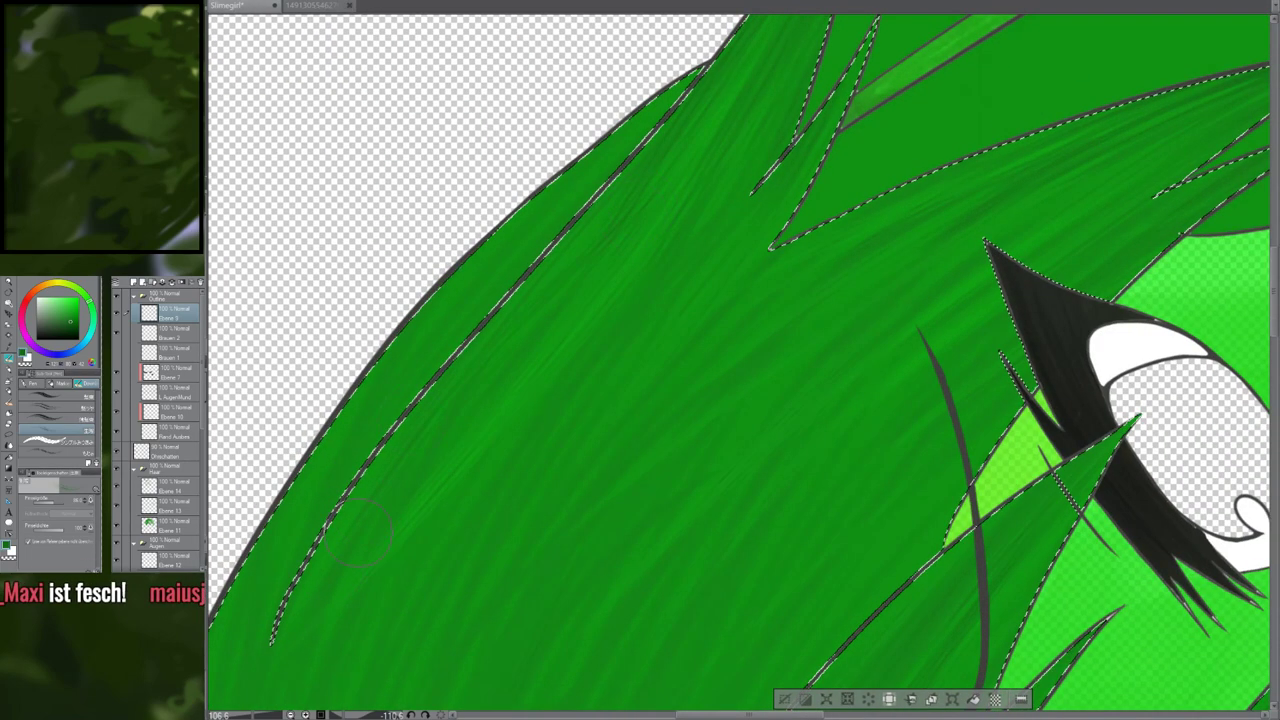
drag(404, 430, 521, 399)
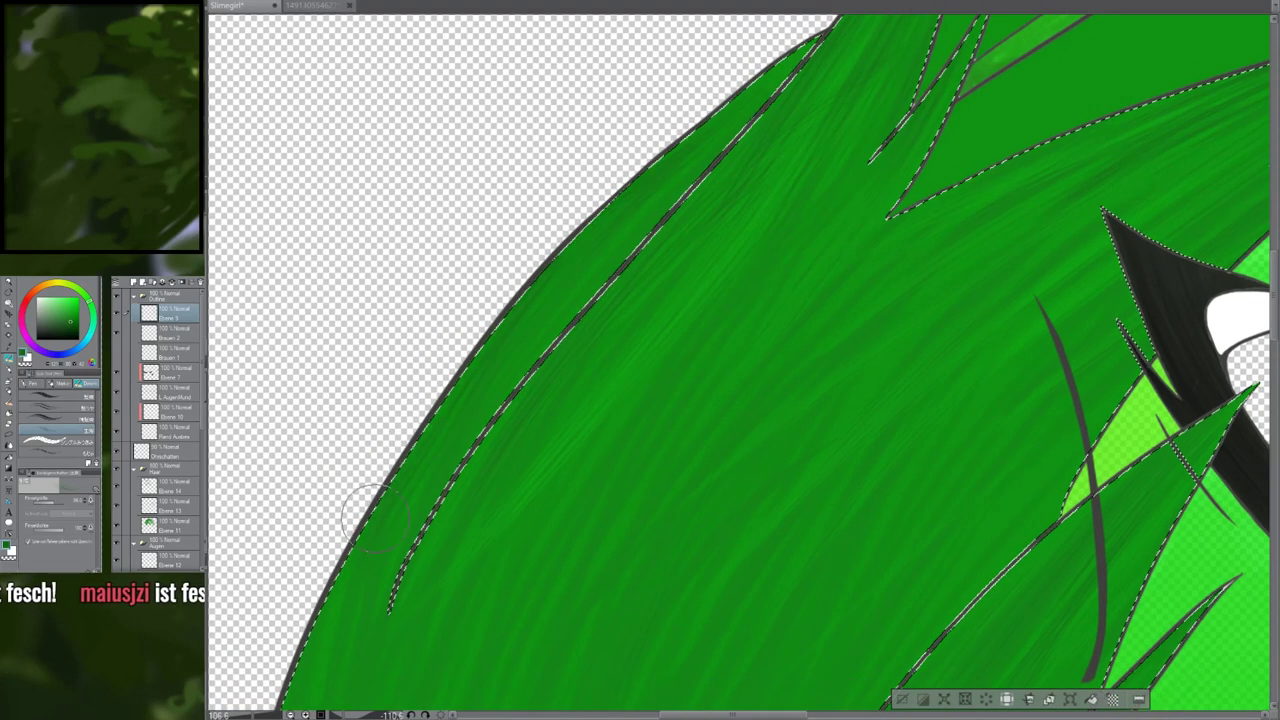
drag(548, 291, 381, 481)
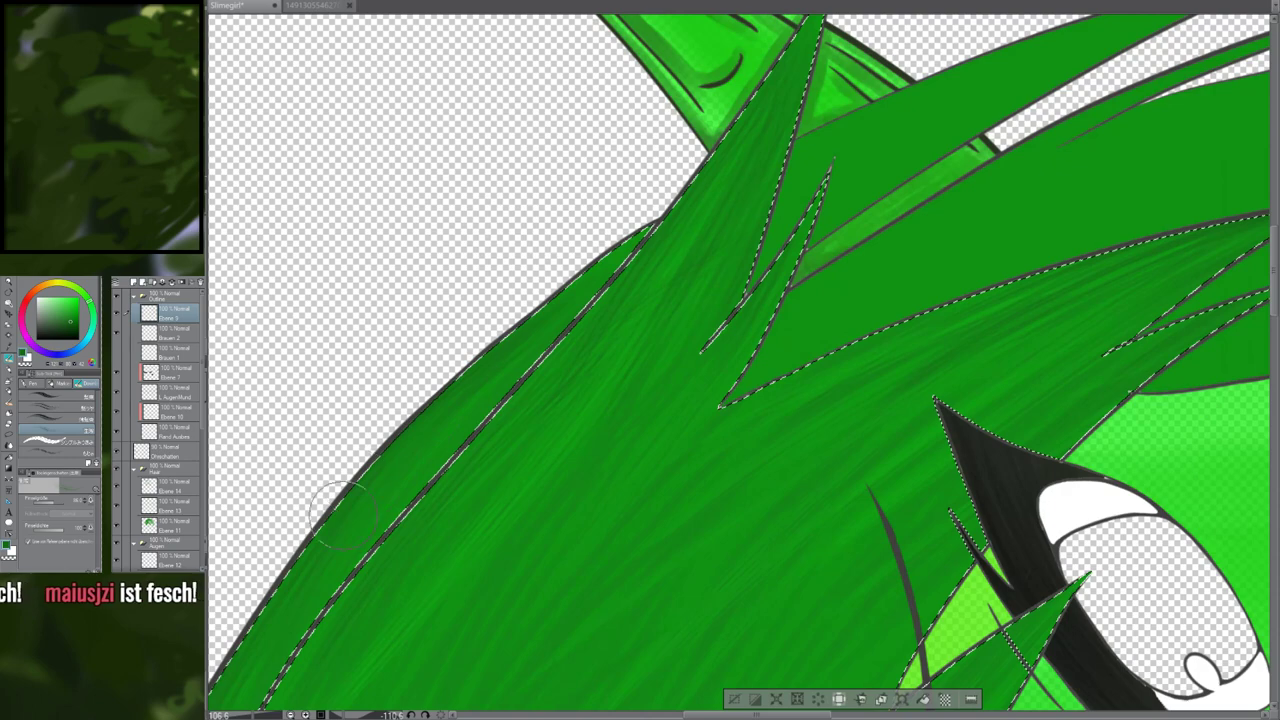
drag(320, 556, 646, 161)
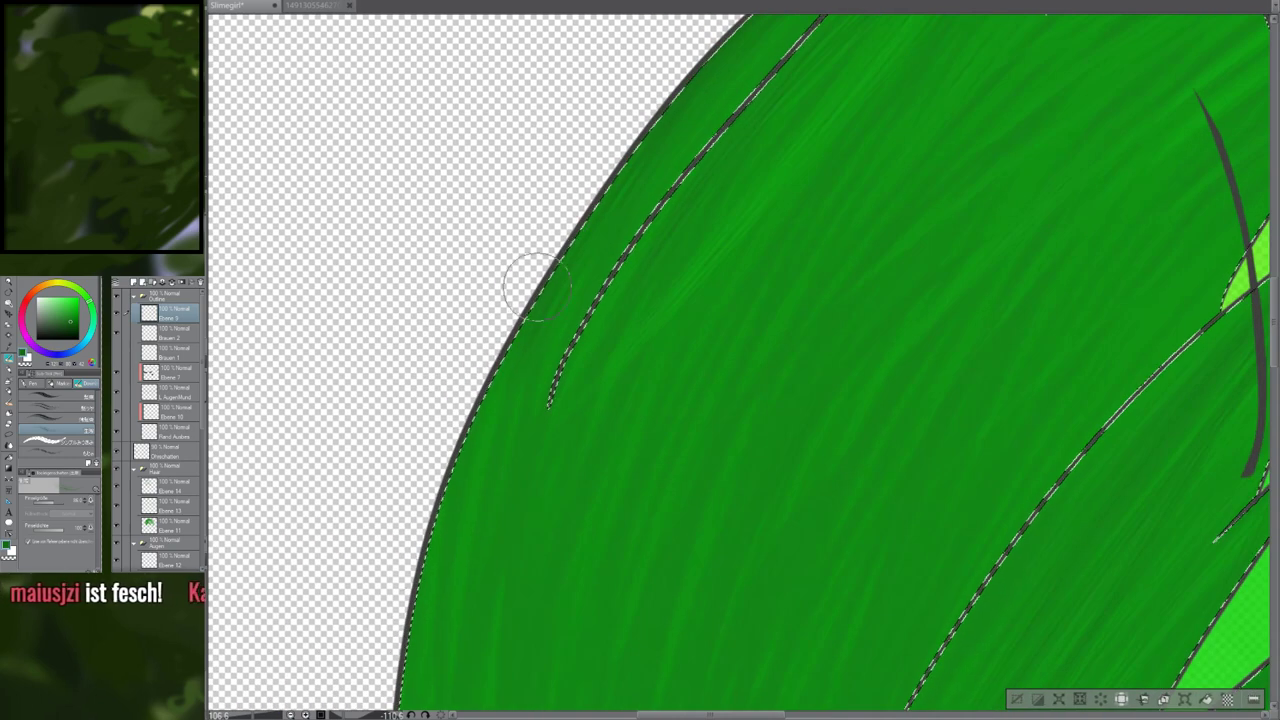
mouse_move(458, 581)
mouse_down()
mouse_move(566, 229)
mouse_move(594, 192)
mouse_move(563, 466)
mouse_up()
drag(565, 182, 572, 460)
drag(596, 508, 544, 246)
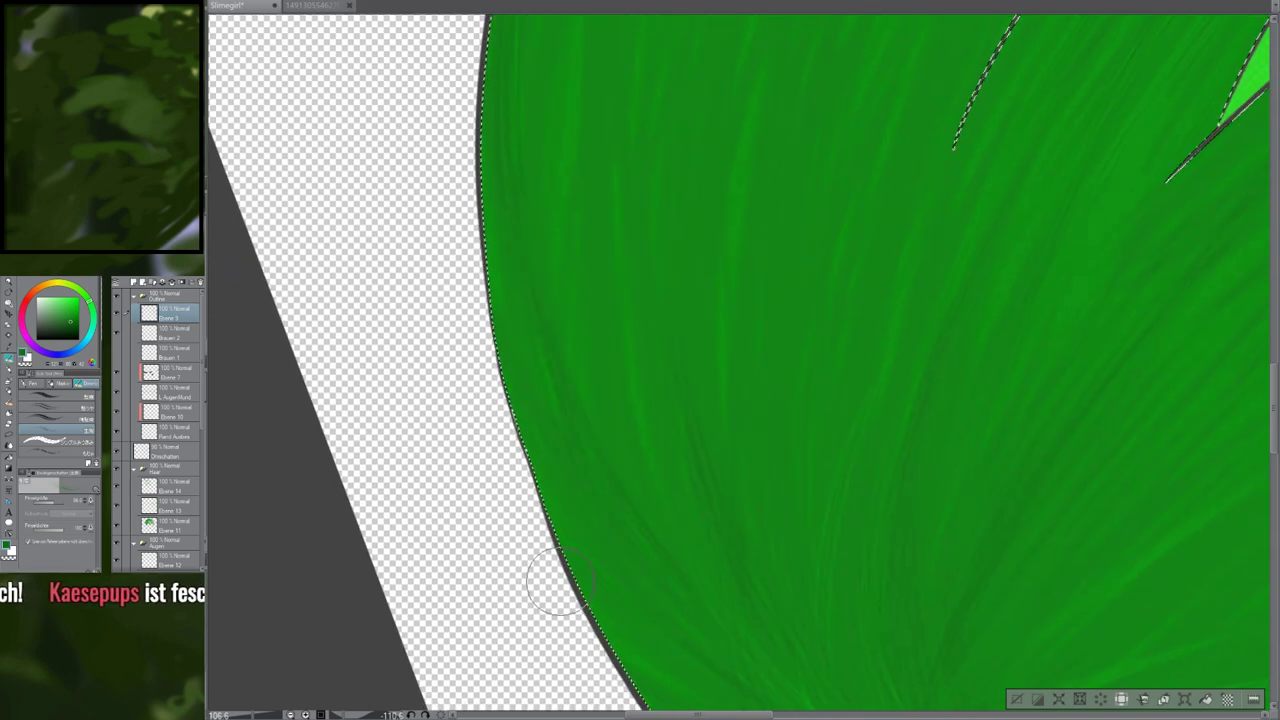
Reset the canvas rotation and review the shaded hair upright
scroll(557, 583, down, 10)
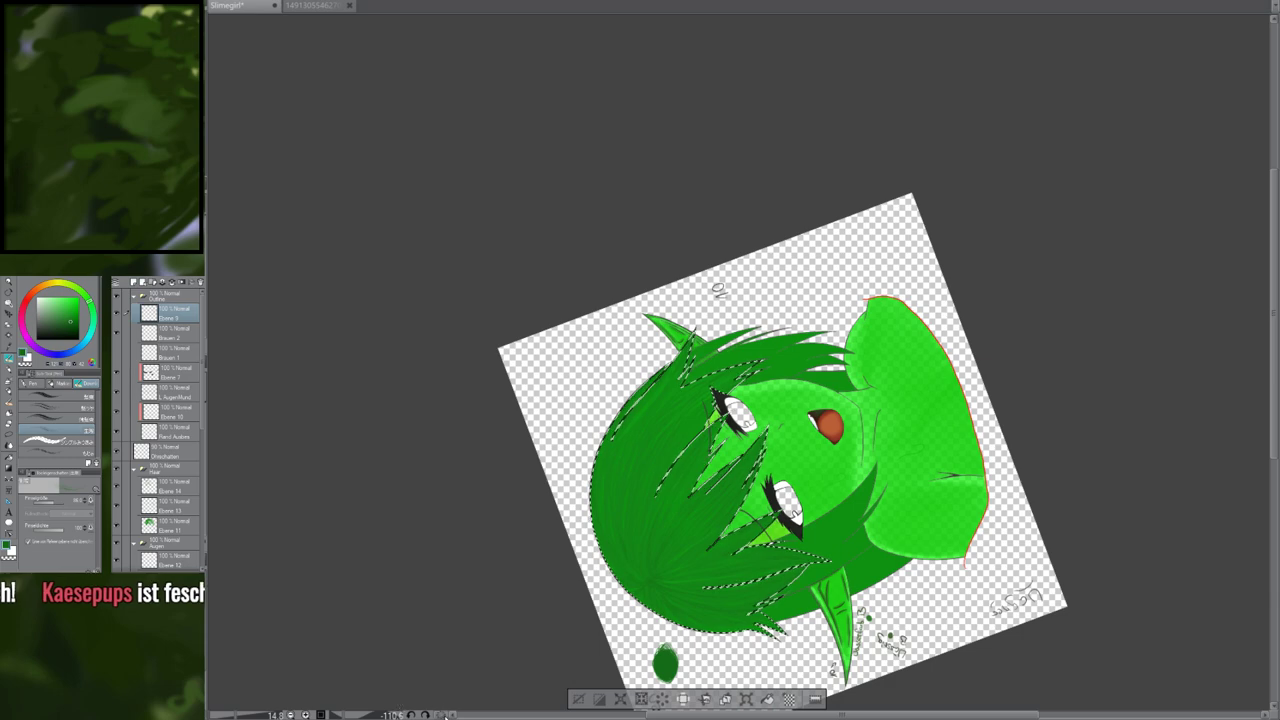
click(445, 714)
scroll(855, 265, up, 5)
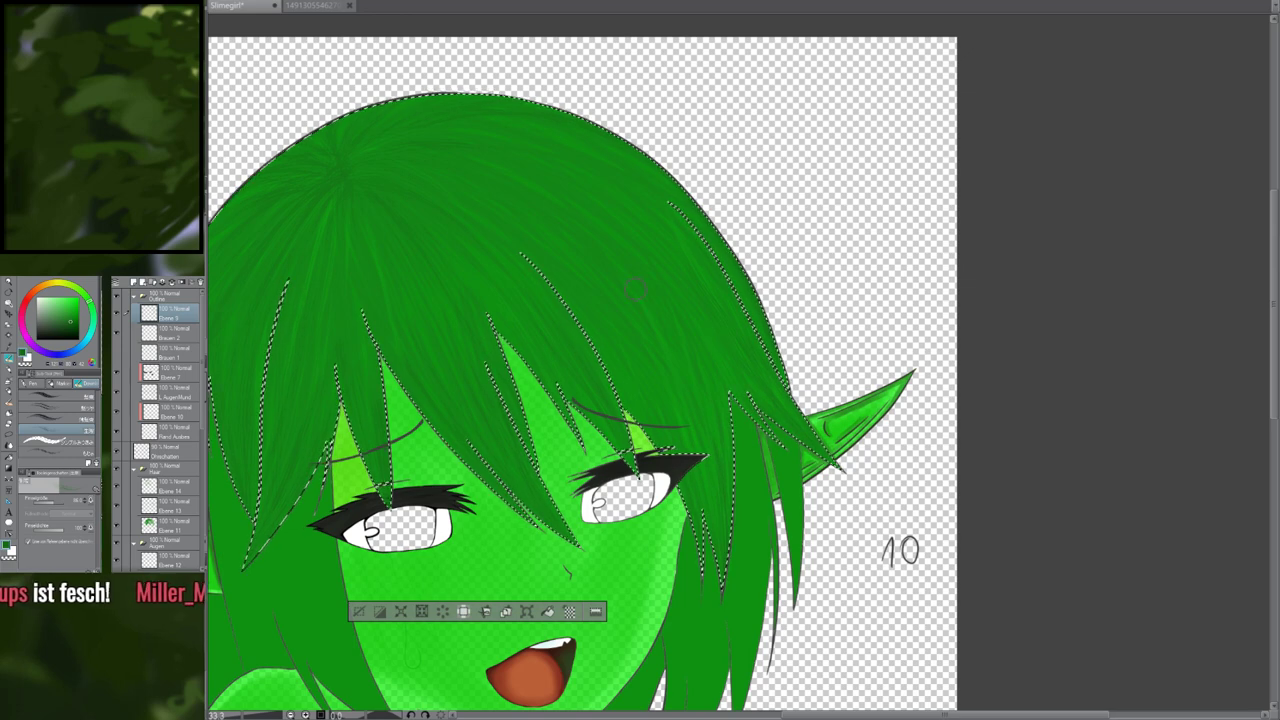
drag(635, 289, 777, 290)
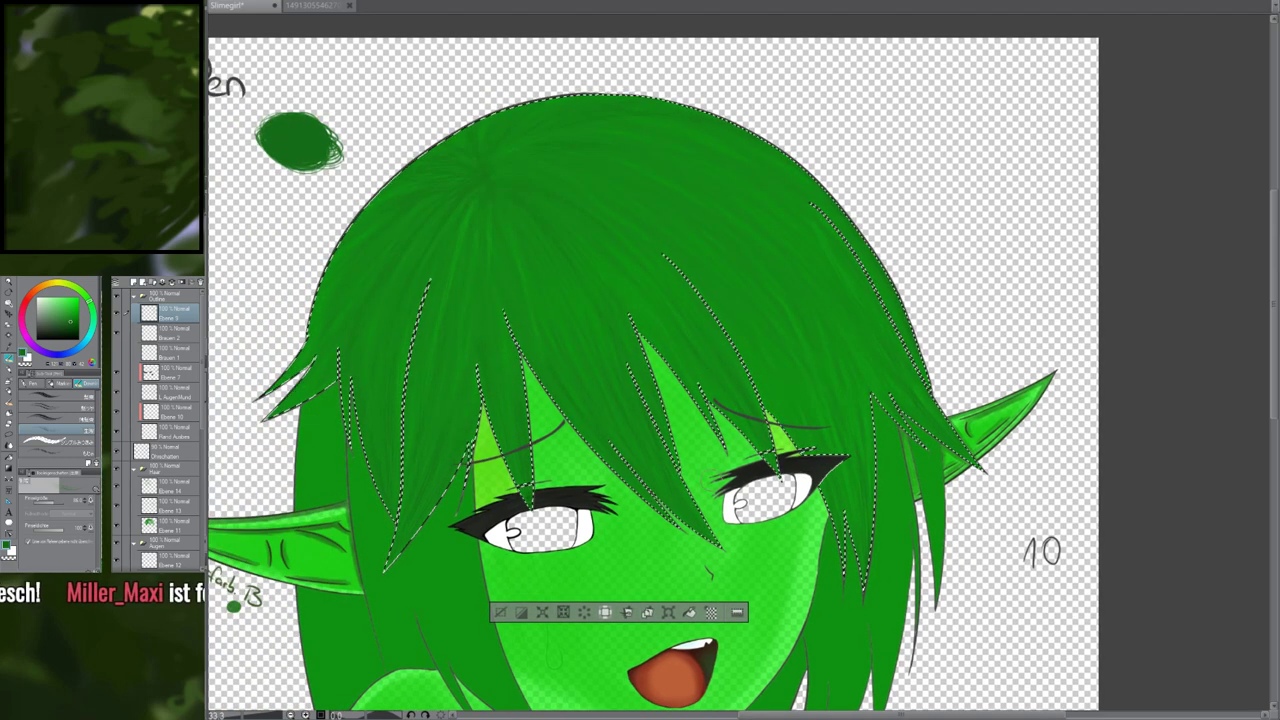
Toggle the visibility of the Haut layer off and on to inspect the skin colouring beneath it, leaving the layer shown
mouse_move(764, 466)
mouse_down()
mouse_move(884, 460)
mouse_move(850, 385)
mouse_up()
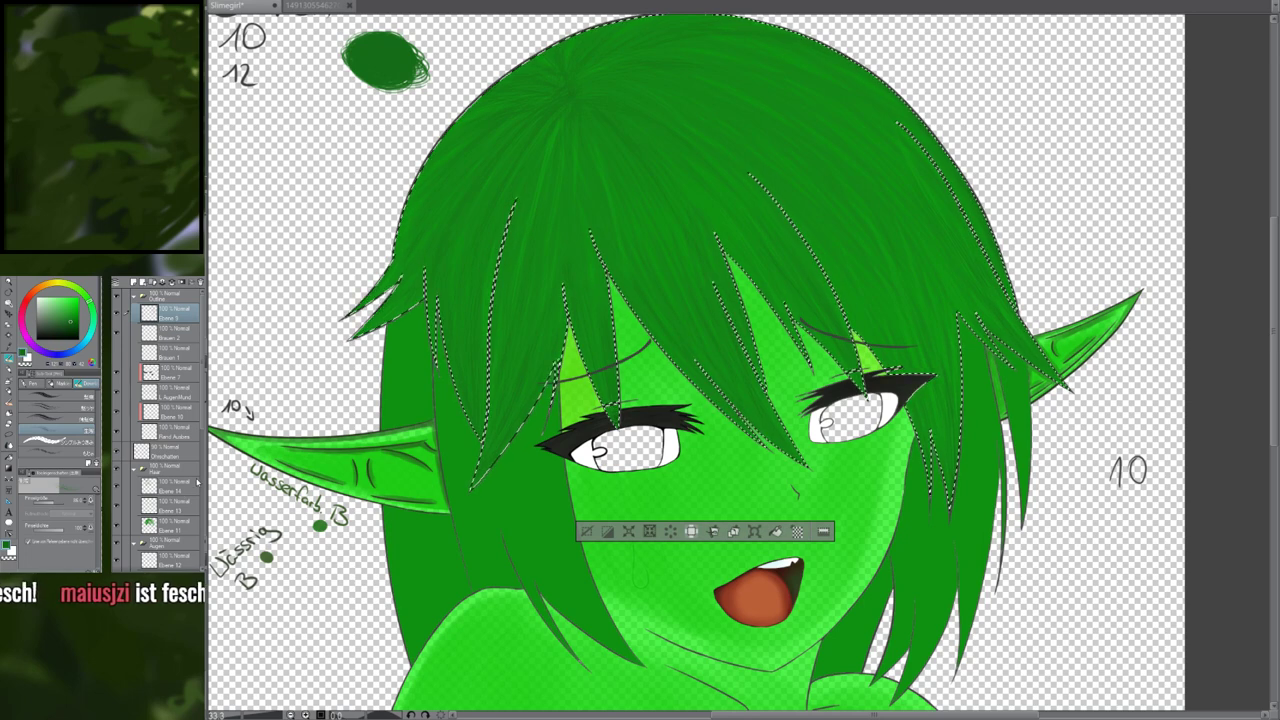
scroll(197, 519, down, 6)
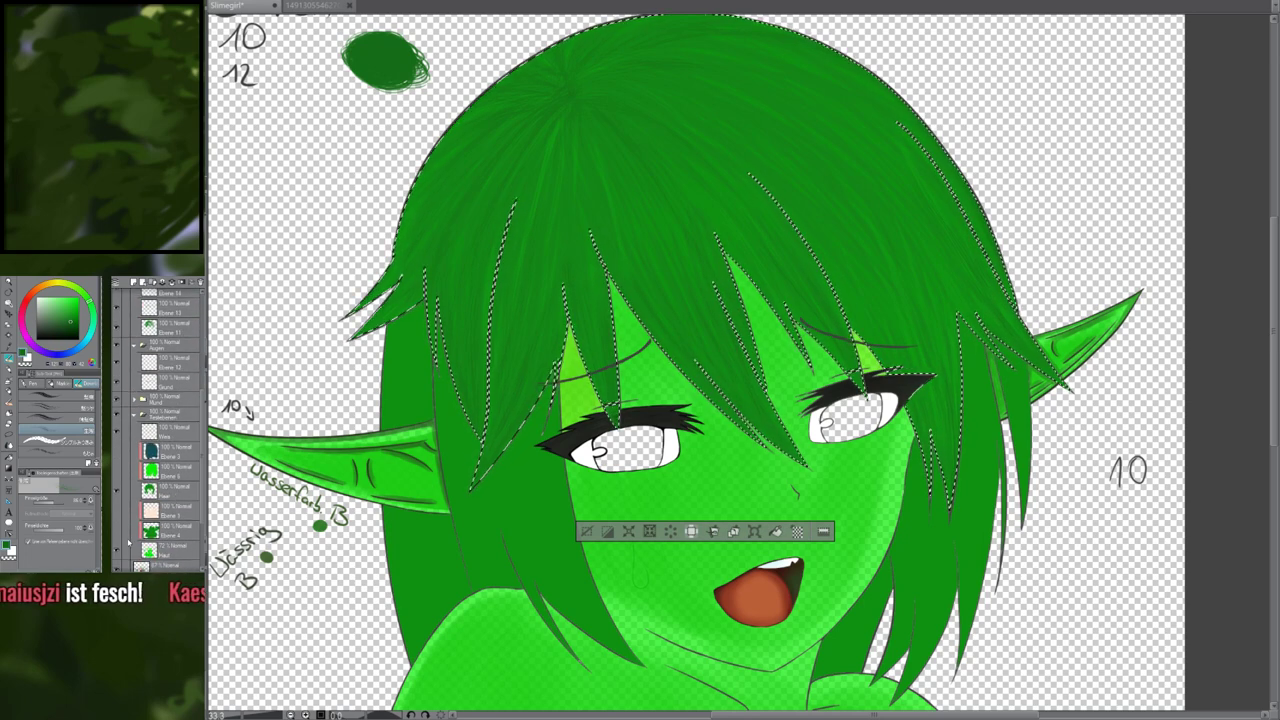
click(119, 551)
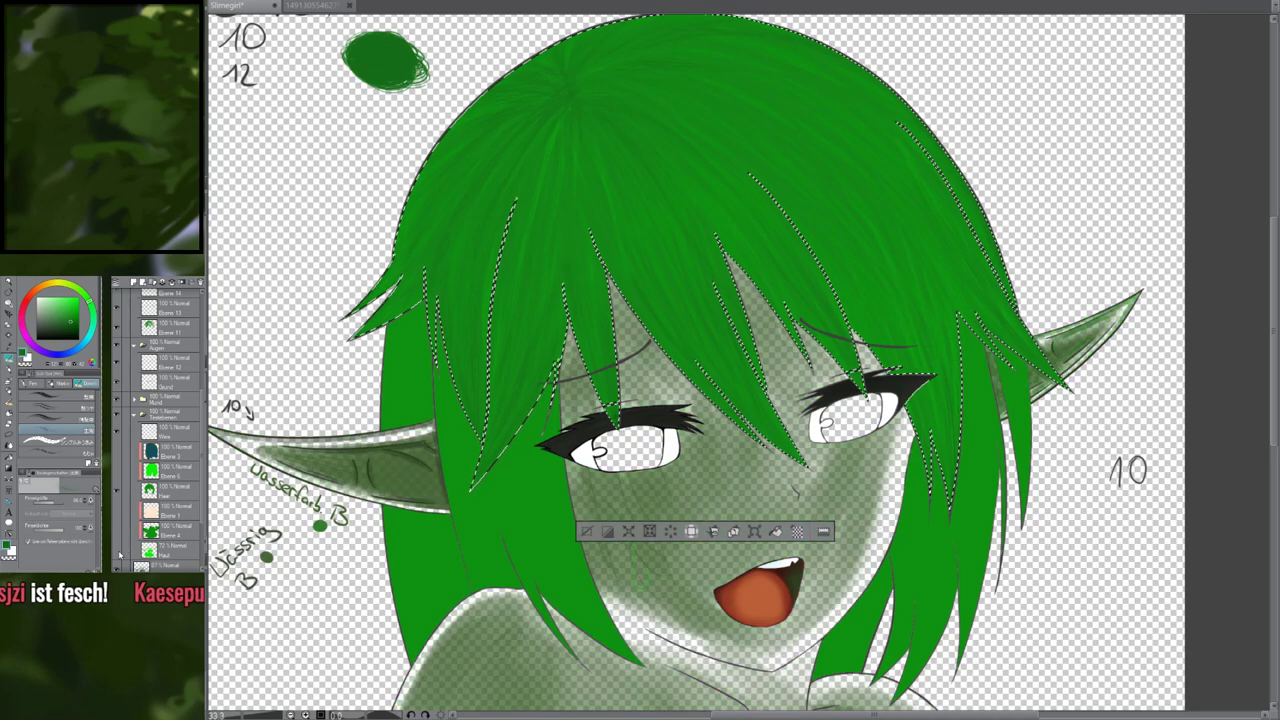
click(119, 551)
click(120, 552)
click(121, 553)
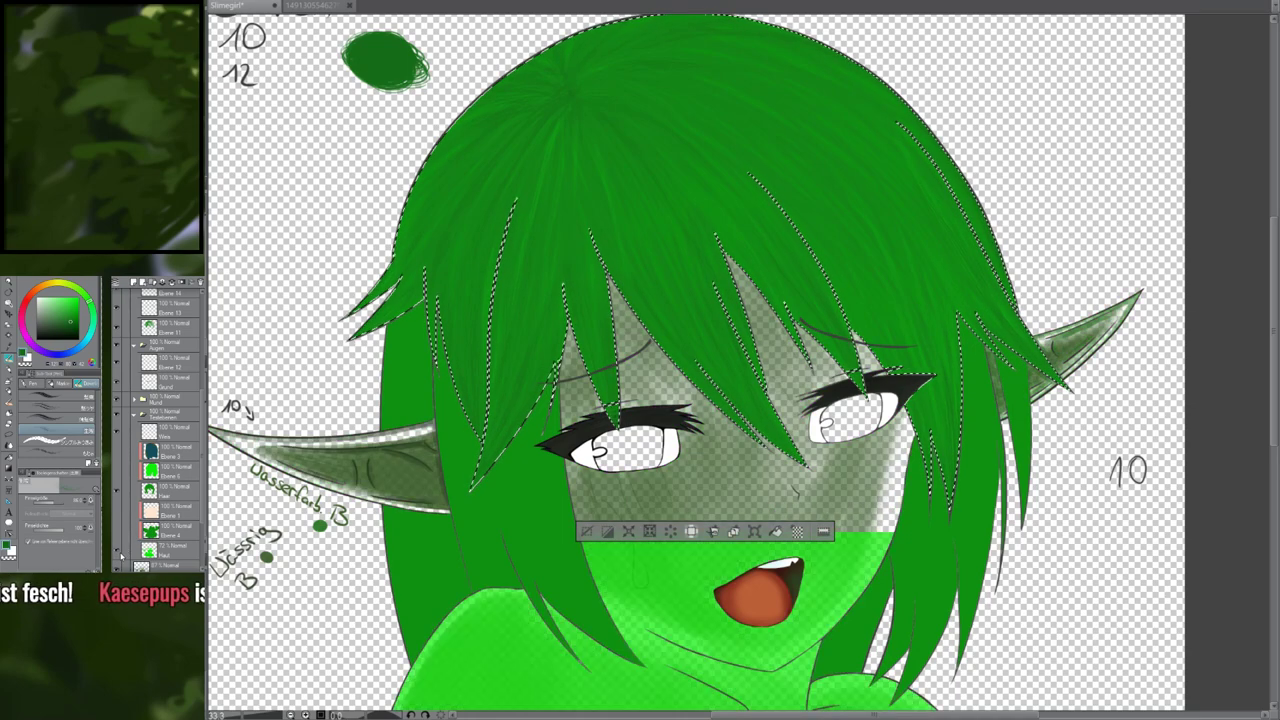
click(120, 553)
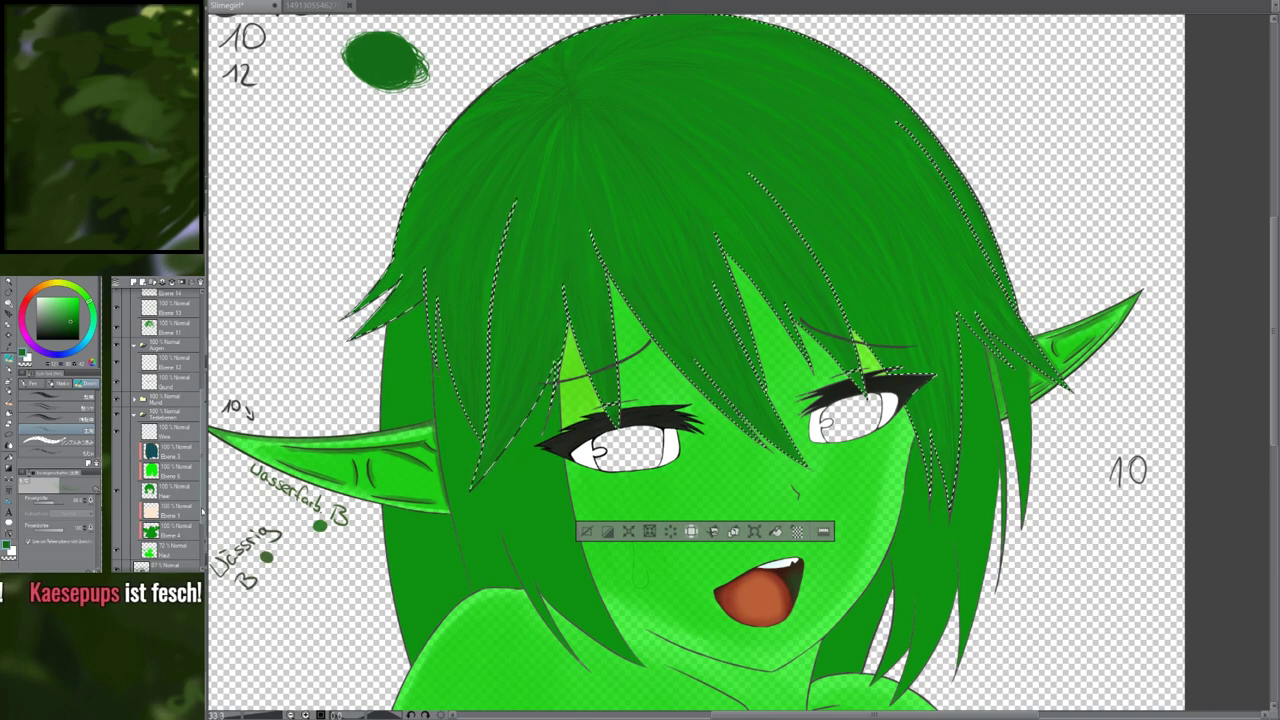
scroll(158, 420, up, 5)
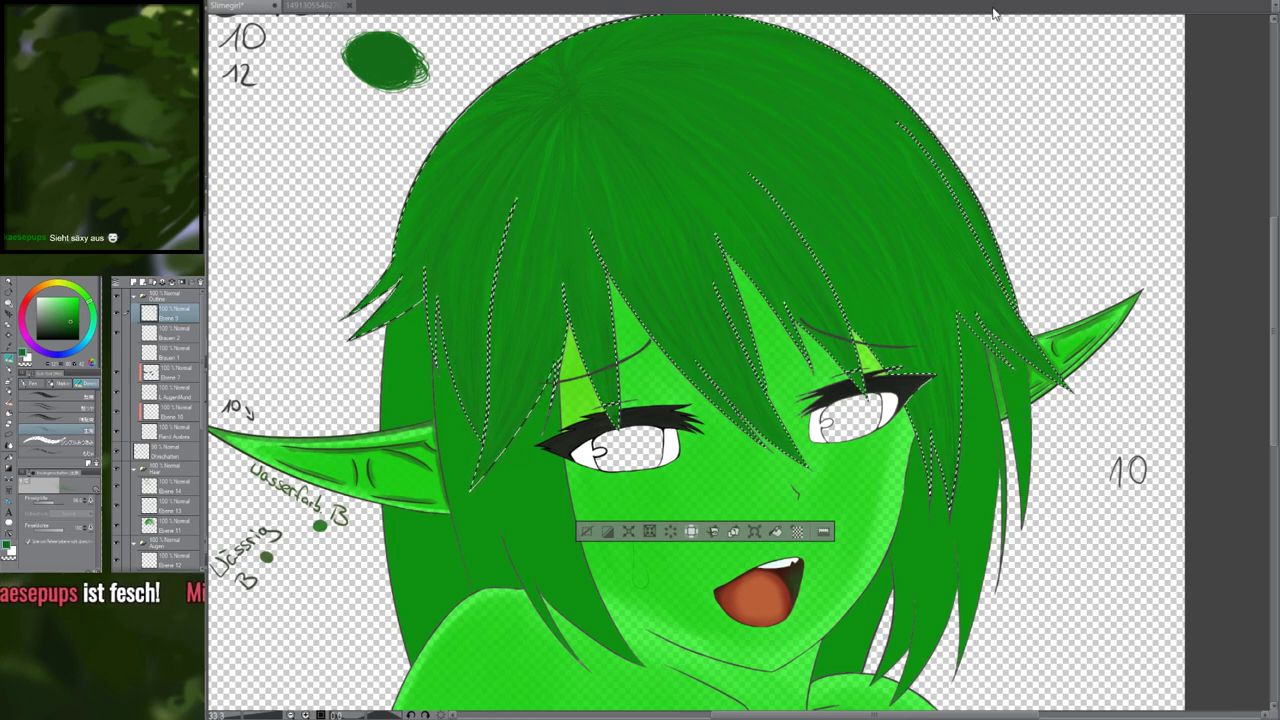
Examine the painted hair strands up close along the crown, the fringe tips and both sides of the head
drag(631, 297, 611, 407)
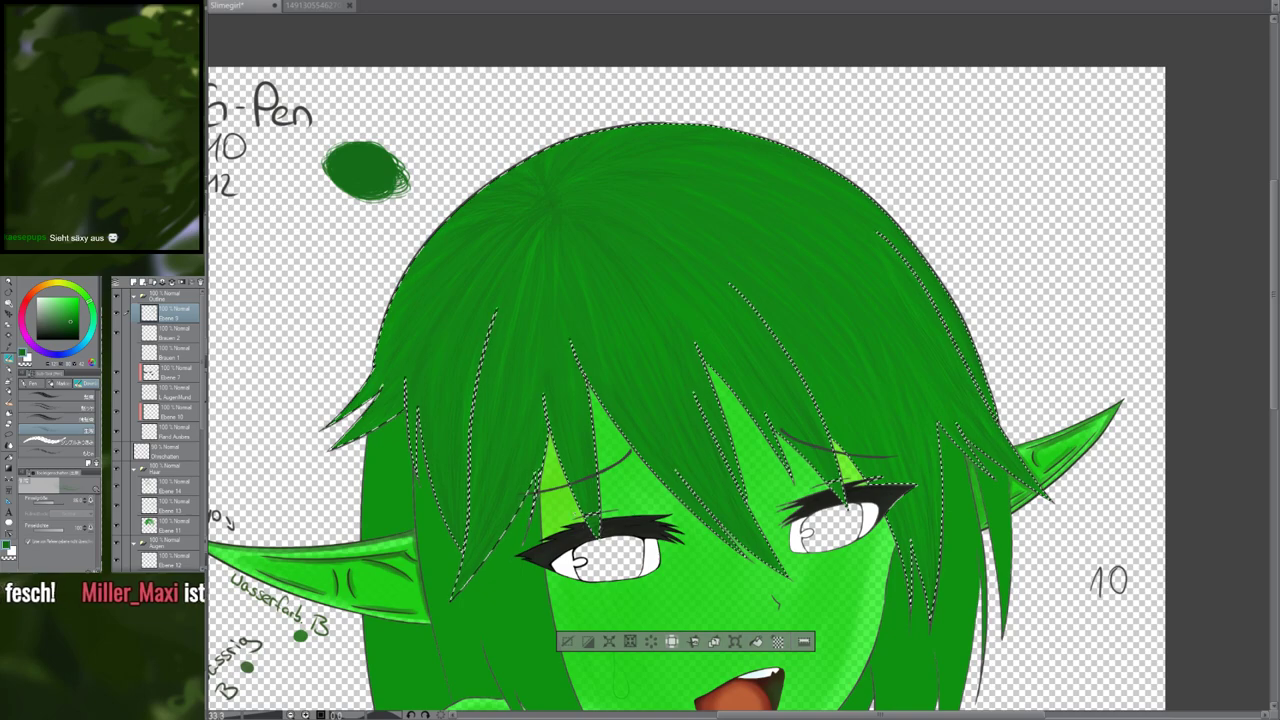
drag(574, 511, 535, 511)
scroll(577, 512, up, 4)
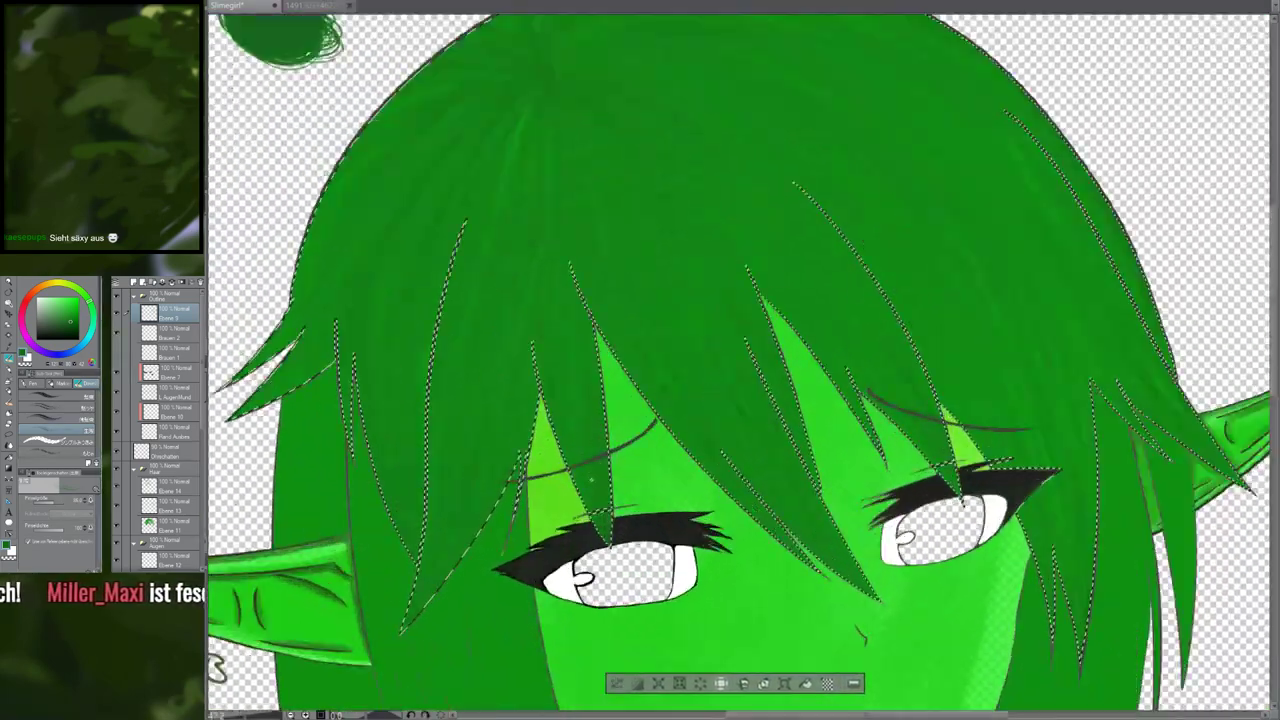
drag(714, 417, 185, 523)
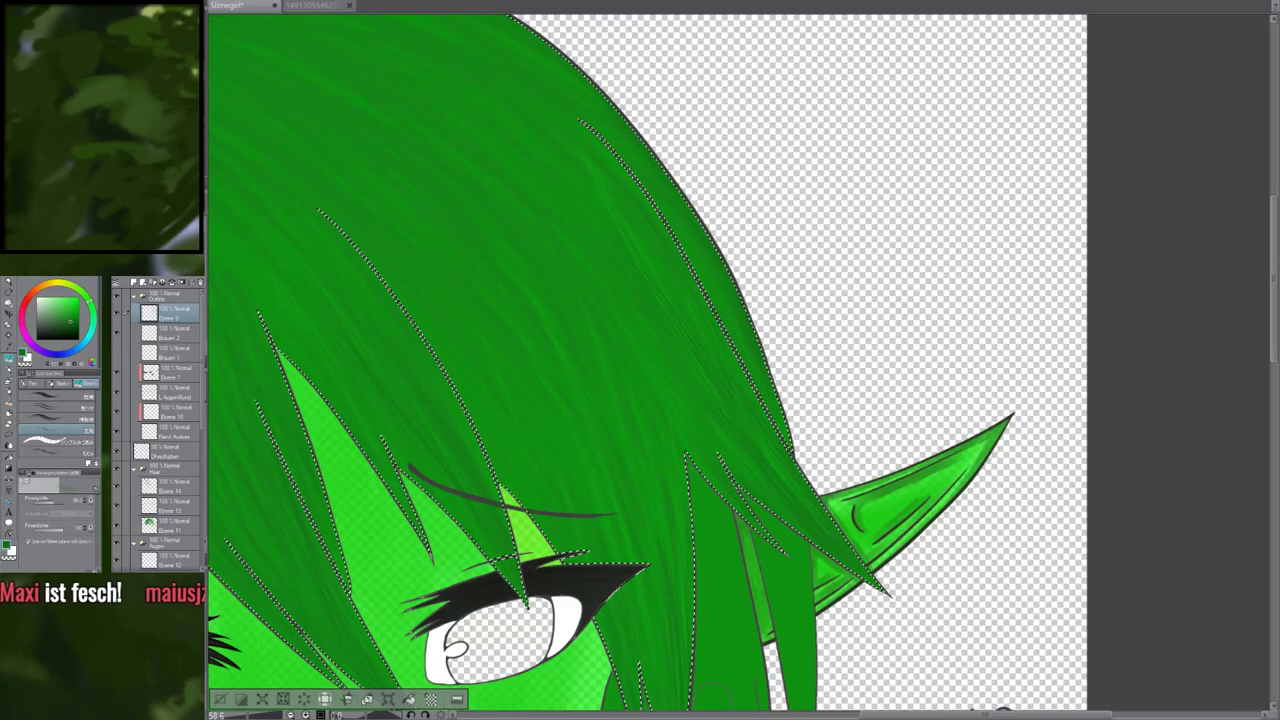
drag(803, 592, 810, 368)
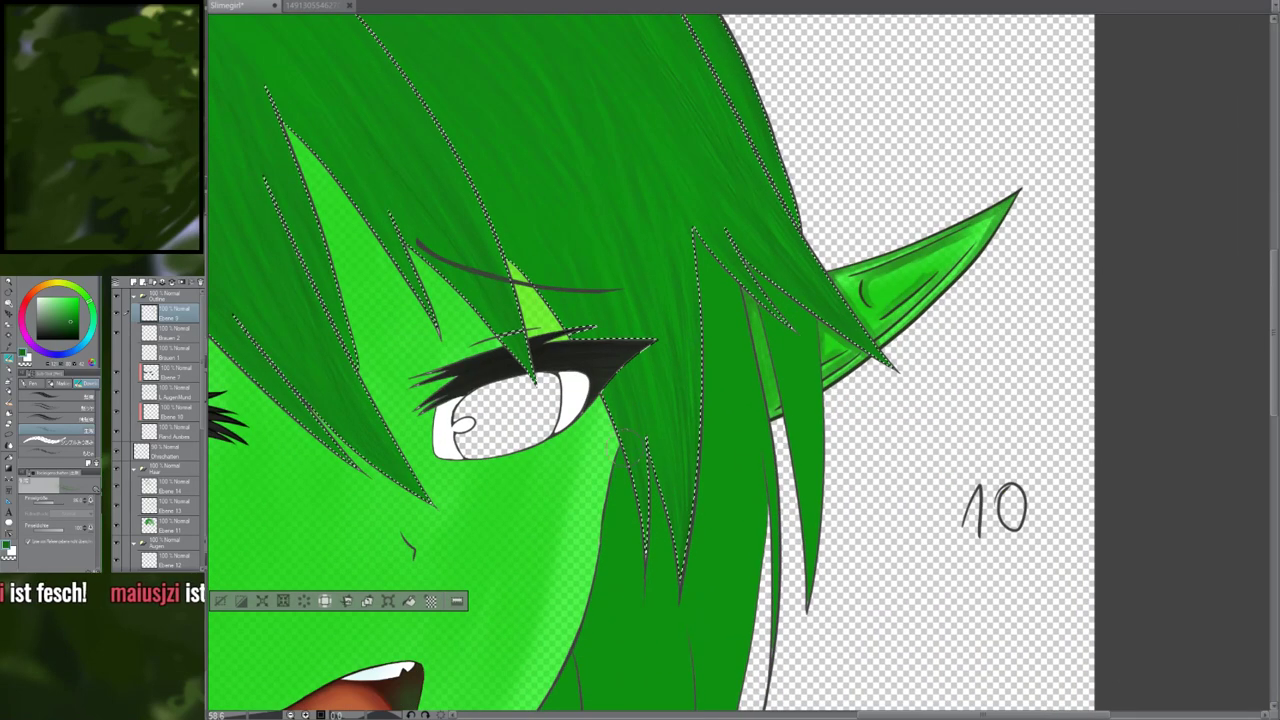
drag(647, 466, 745, 576)
drag(676, 499, 681, 498)
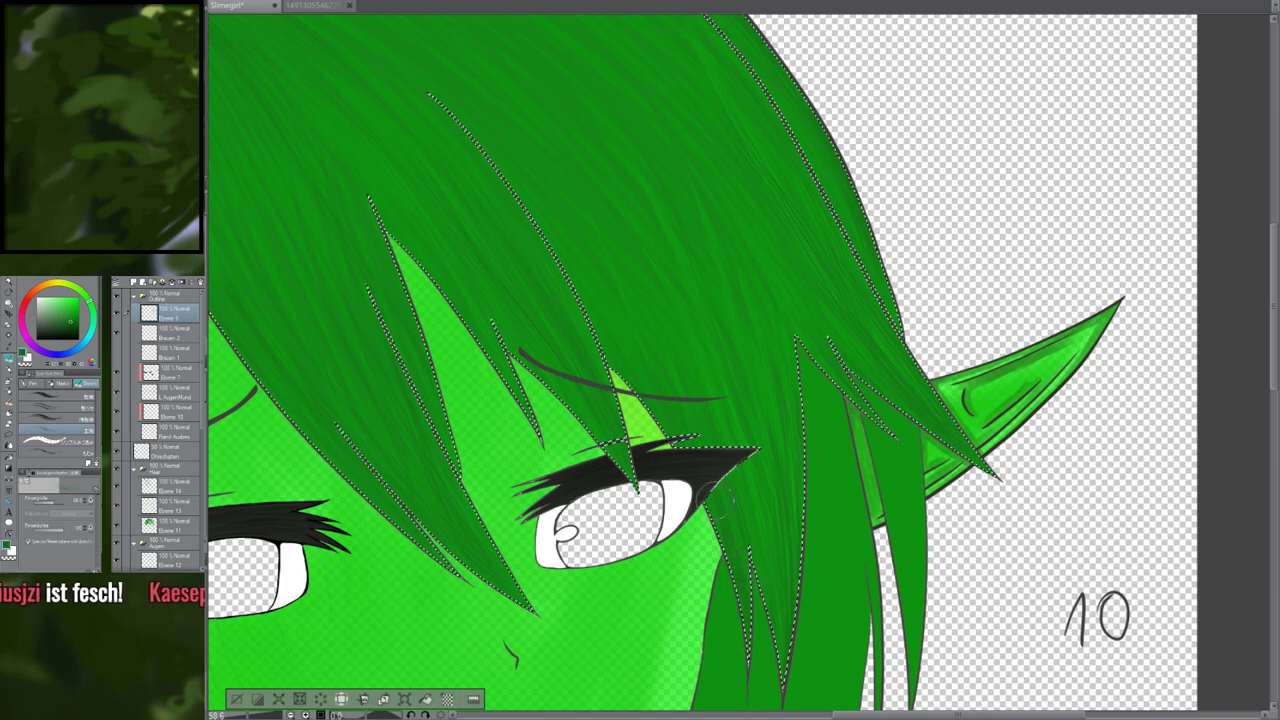
drag(706, 494, 878, 674)
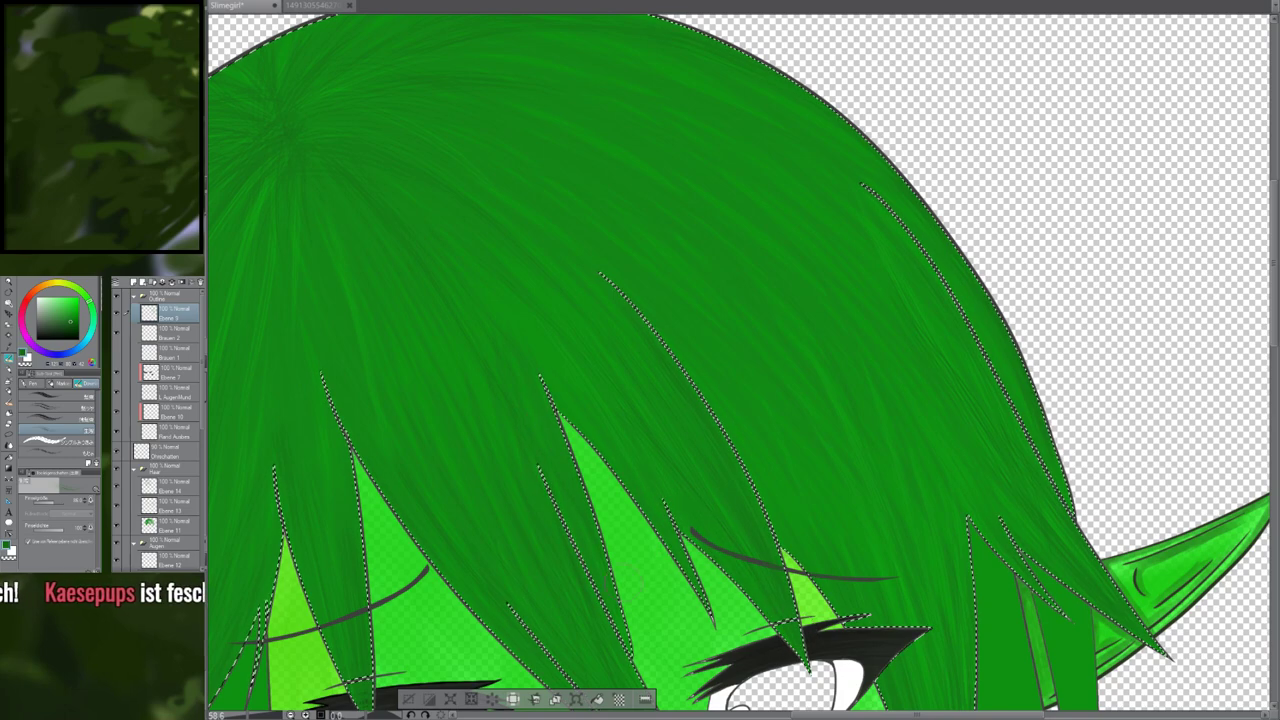
drag(627, 532, 1136, 291)
mouse_move(720, 382)
mouse_down()
mouse_move(778, 478)
mouse_move(848, 509)
mouse_up()
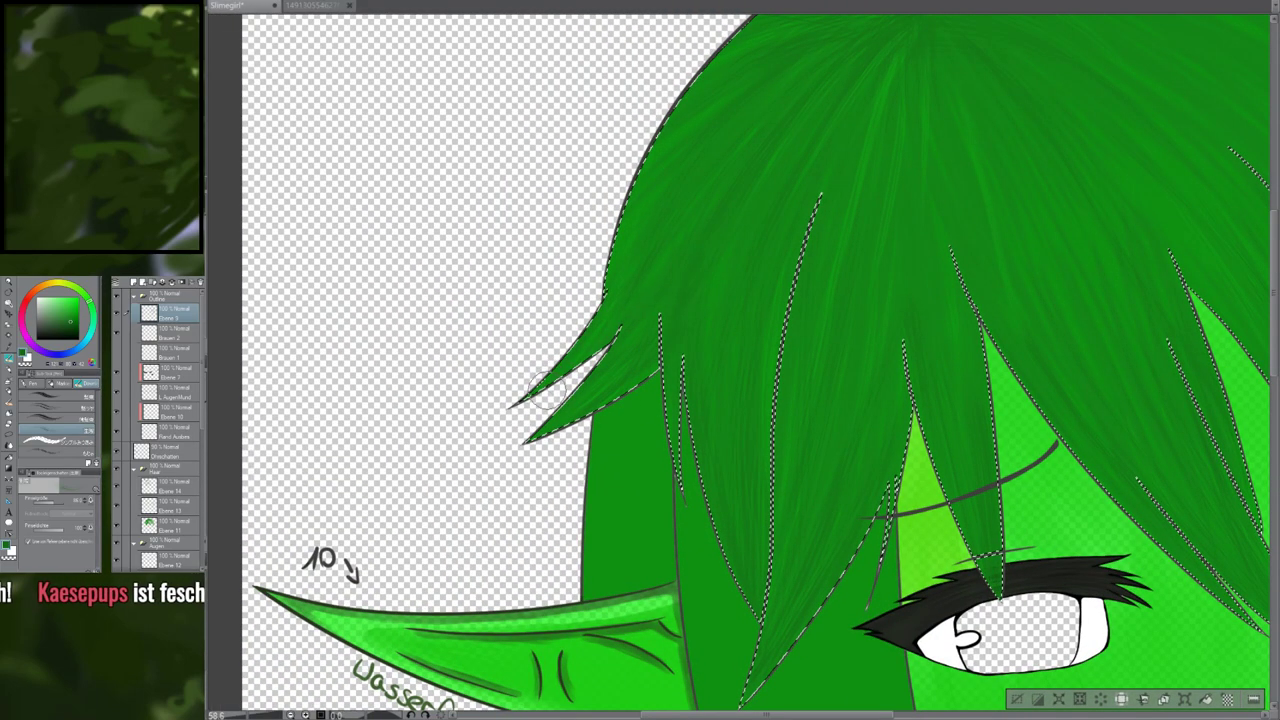
drag(601, 303, 507, 448)
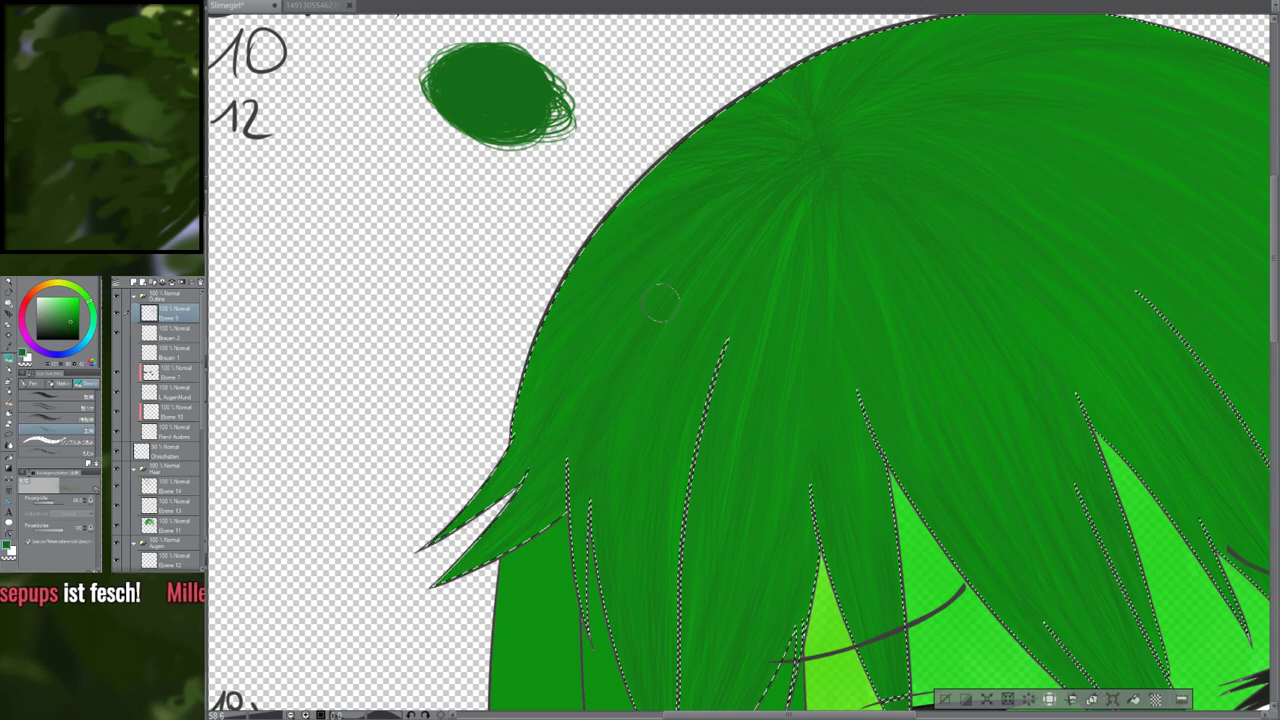
scroll(650, 295, down, 1)
scroll(637, 285, down, 4)
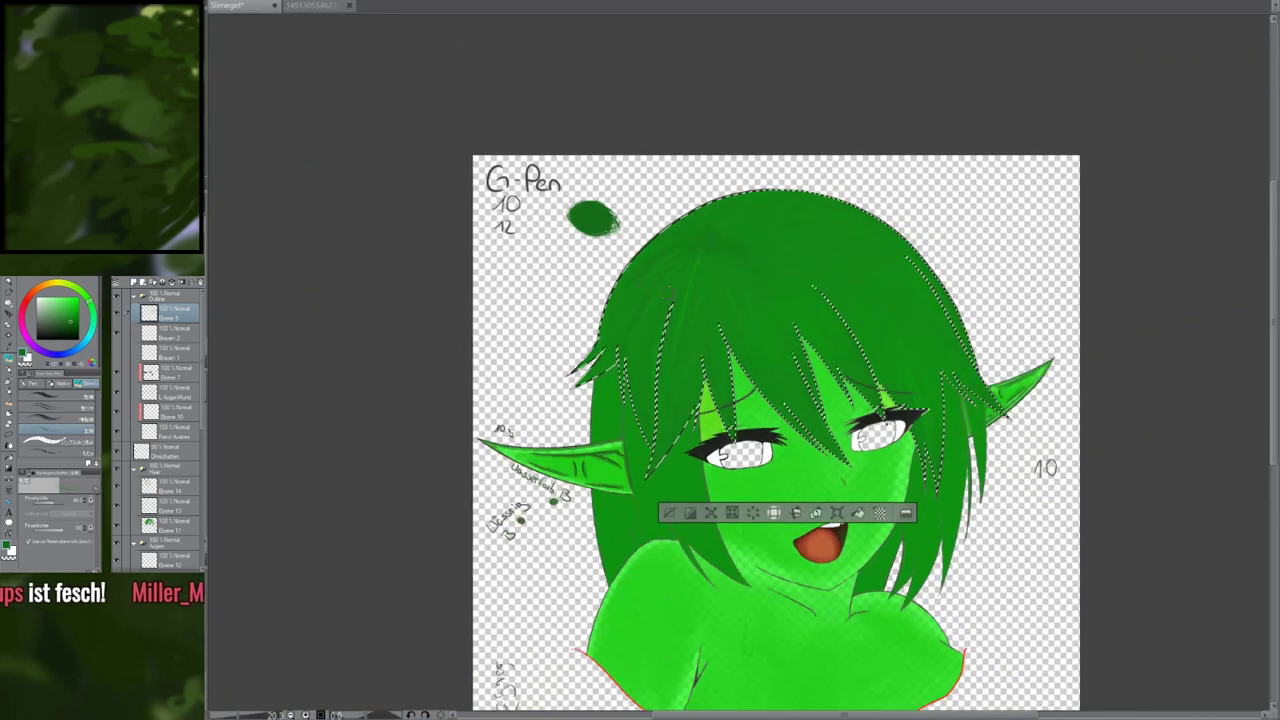
scroll(872, 331, up, 1)
scroll(703, 325, up, 1)
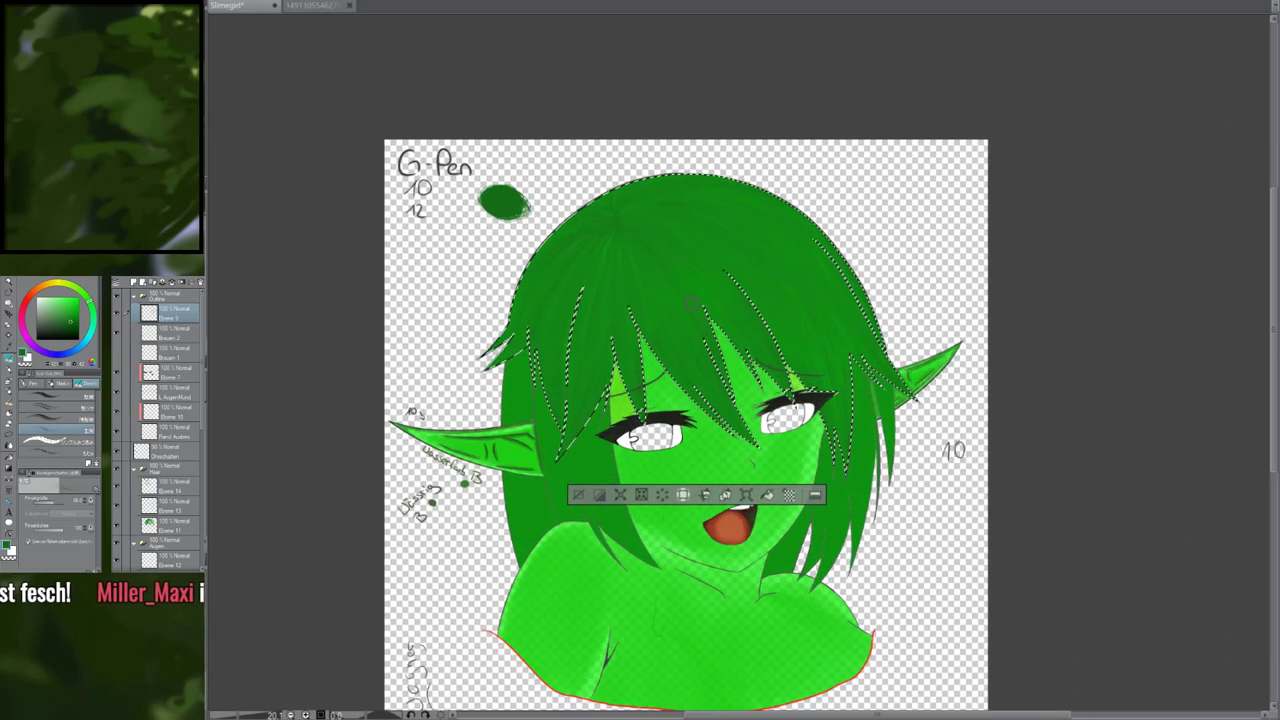
Clear the hair selection to view the whole drawing without its outline, and restore the selection
scroll(699, 324, down, 1)
key(ctrl+d)
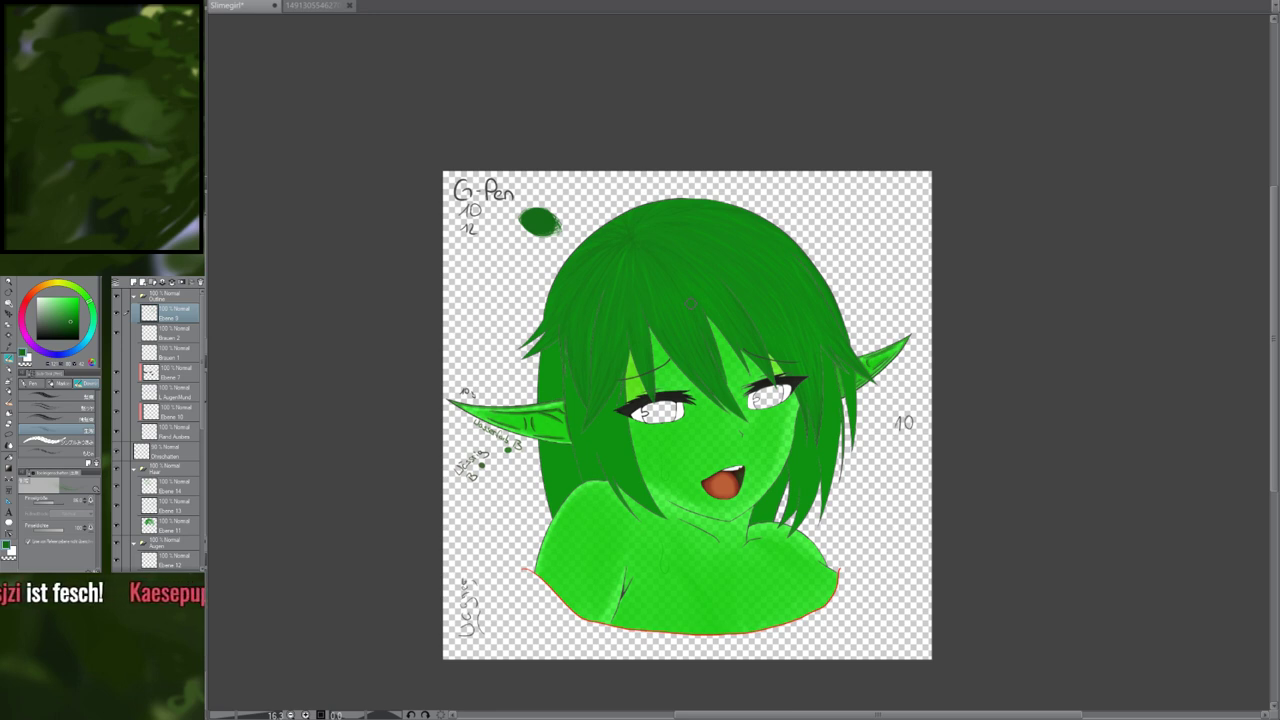
key(ctrl+z)
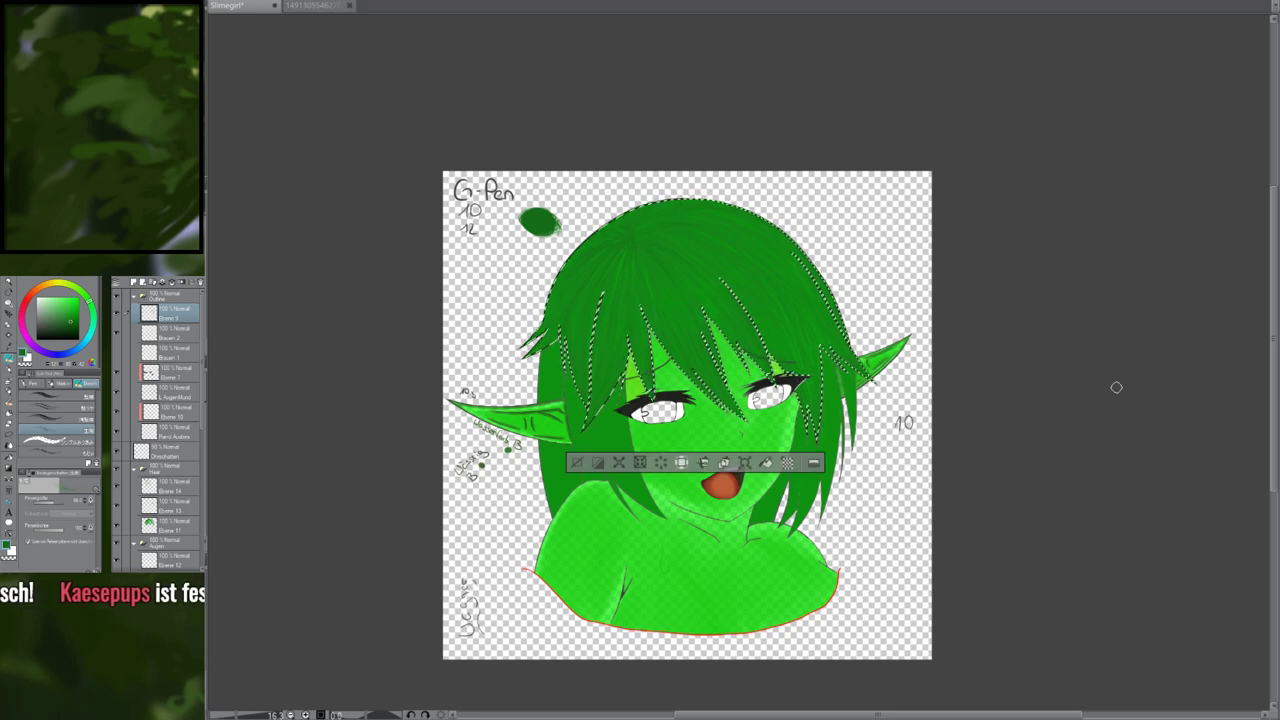
scroll(805, 420, up, 3)
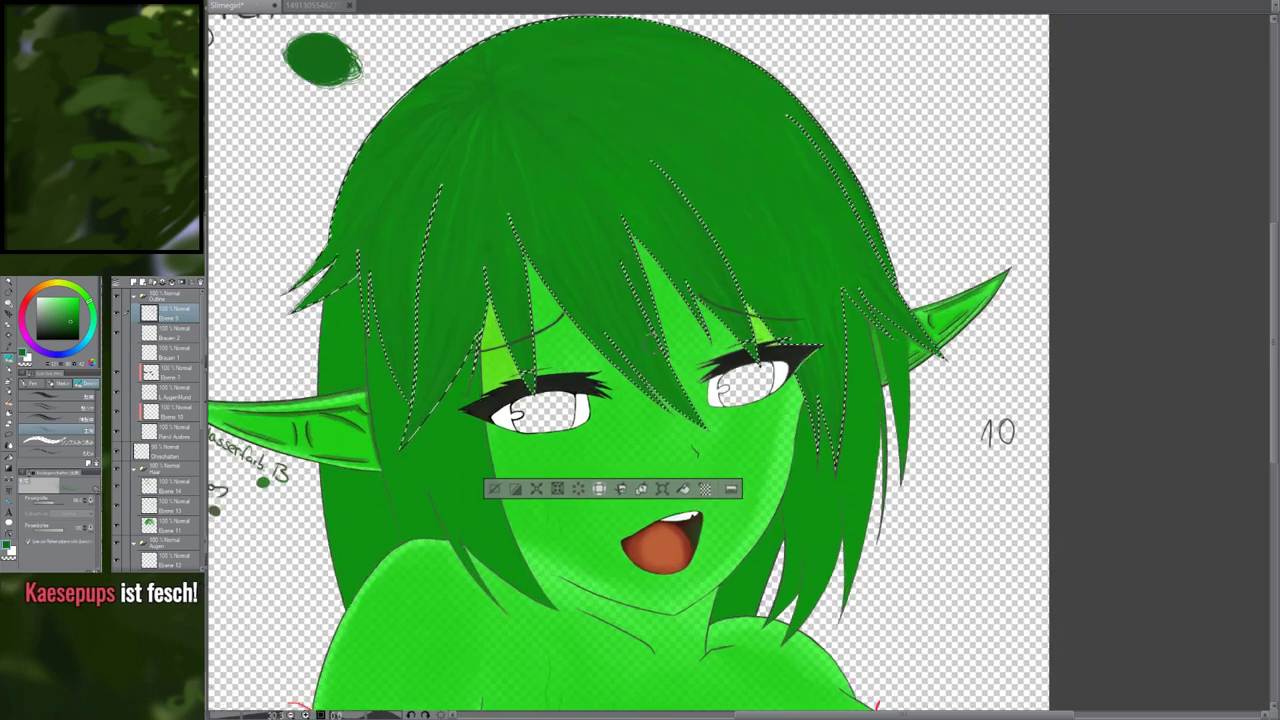
scroll(603, 331, up, 2)
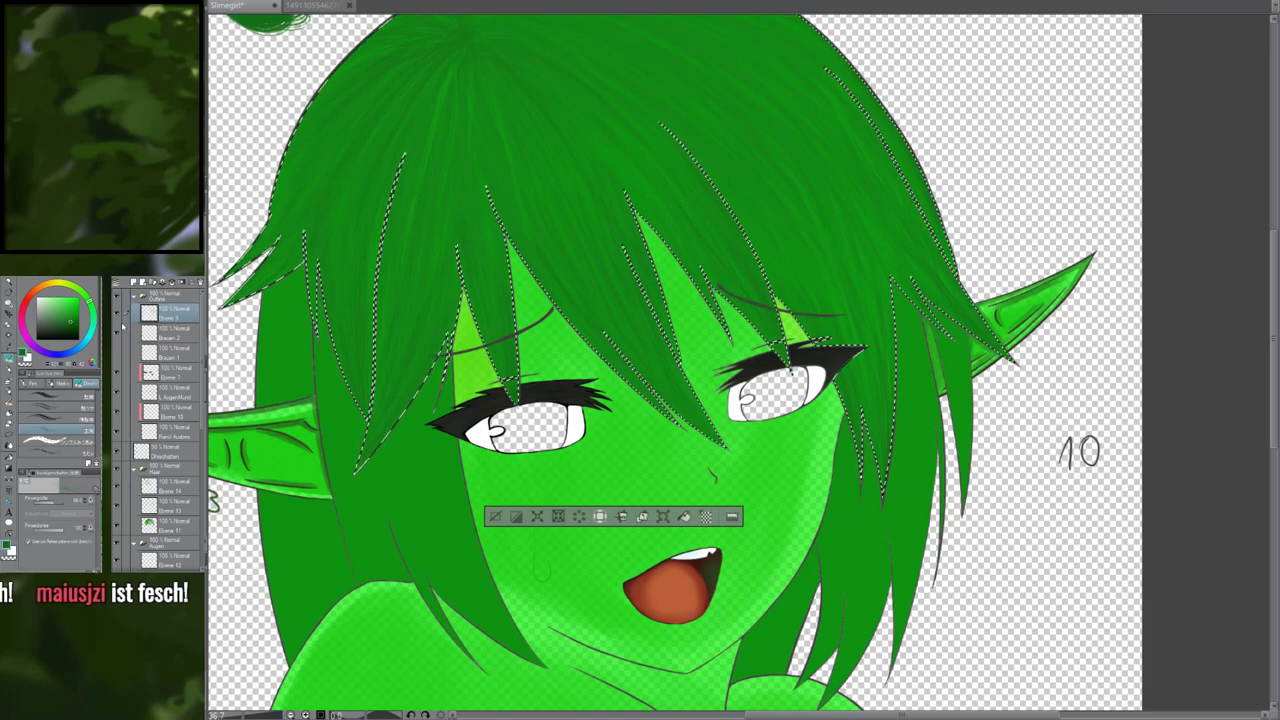
scroll(1024, 372, down, 4)
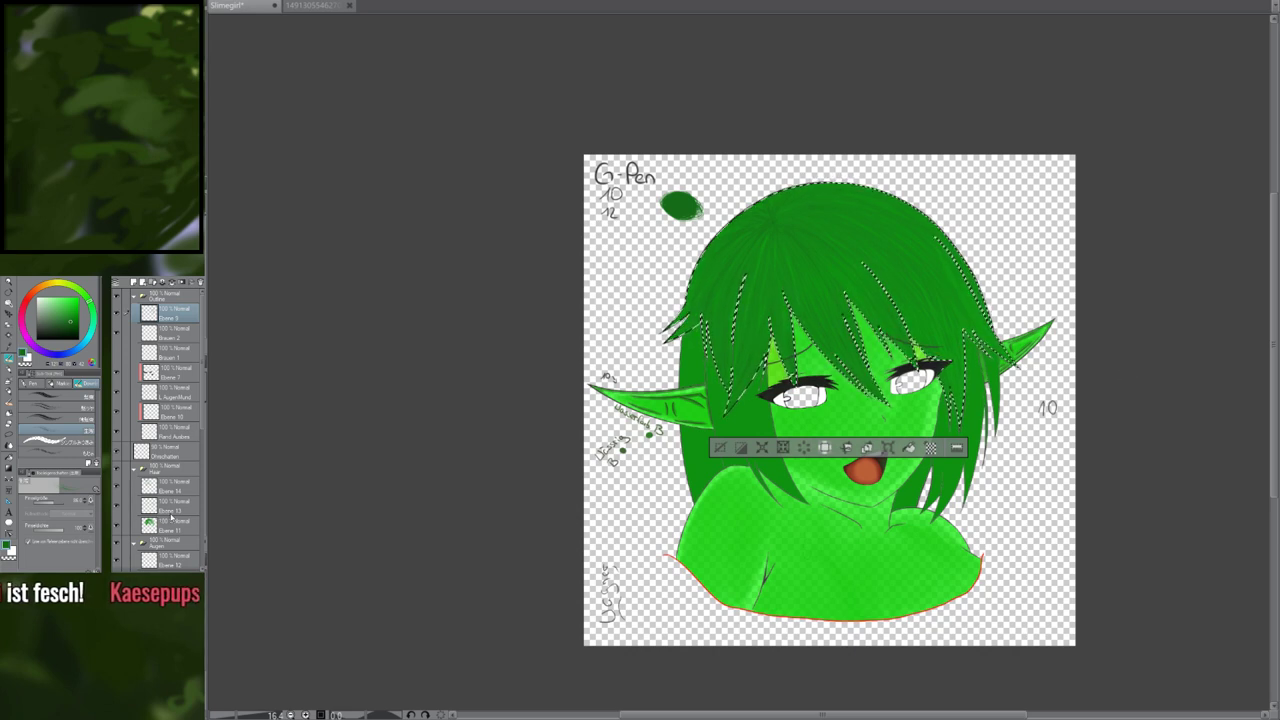
Paste the copied hair shading above Ebene 14 in the hair folder and merge it down into that layer
click(176, 491)
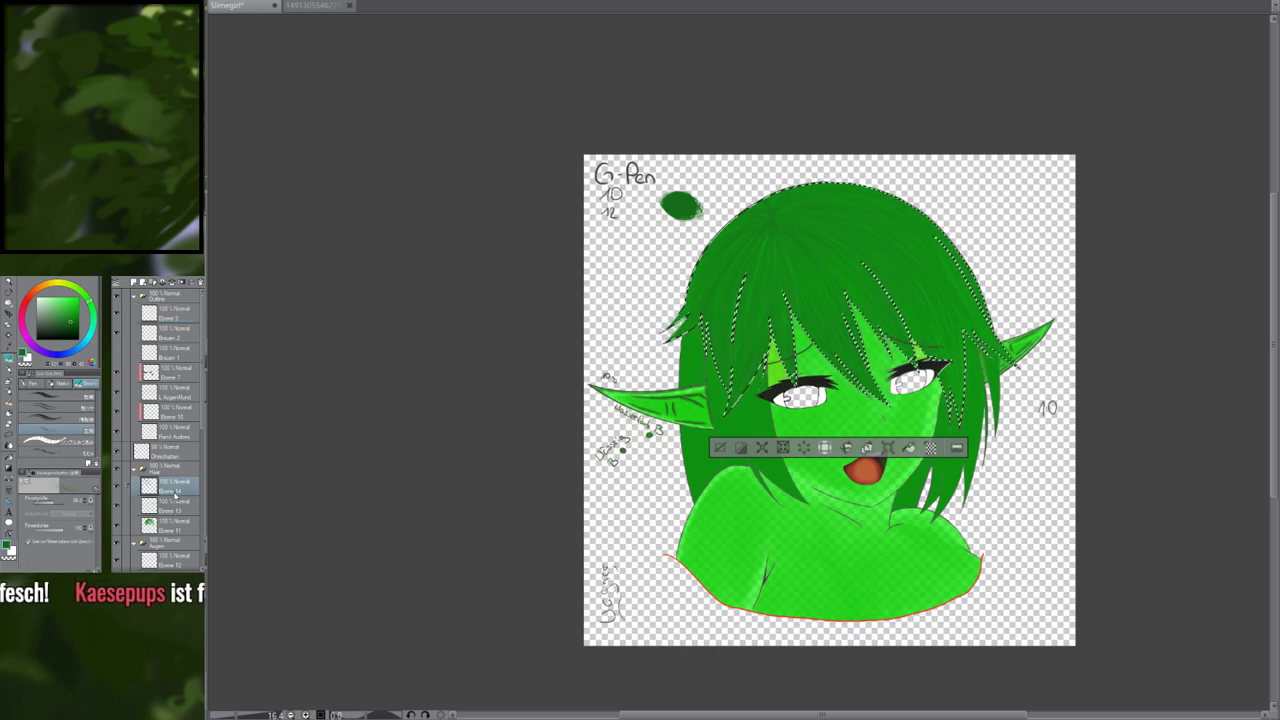
key(ctrl+c)
key(ctrl+v)
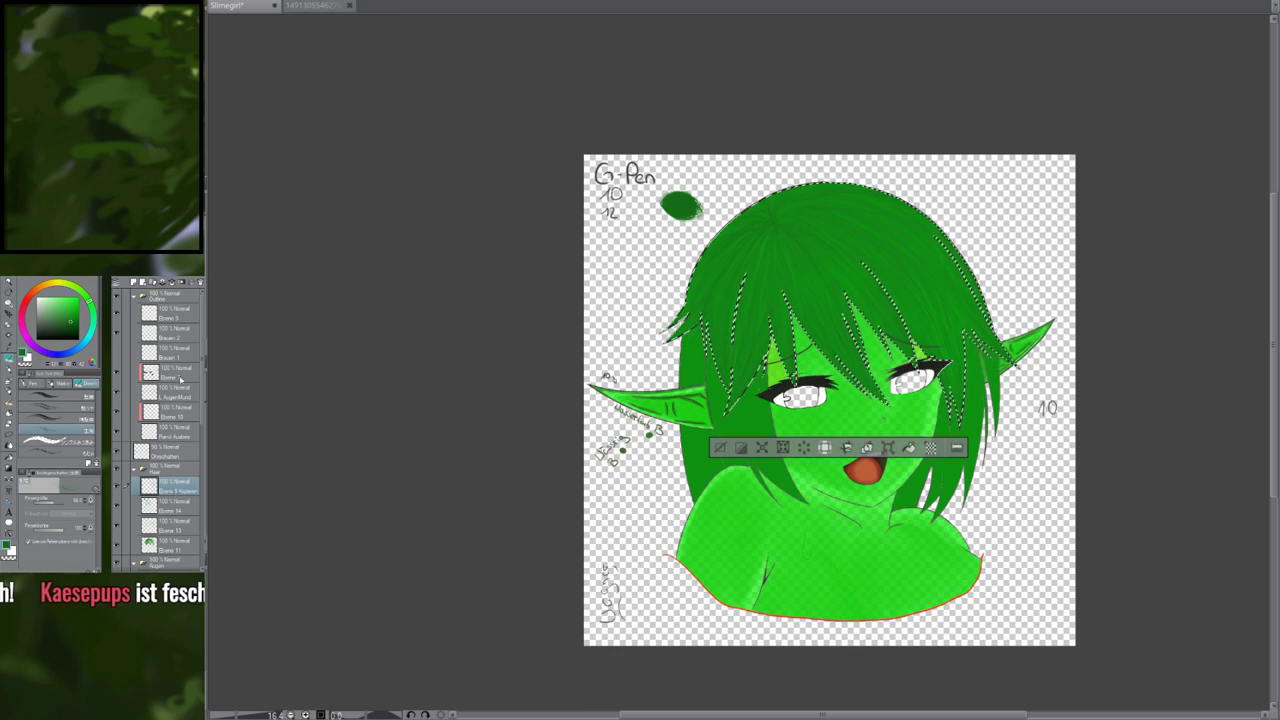
click(172, 284)
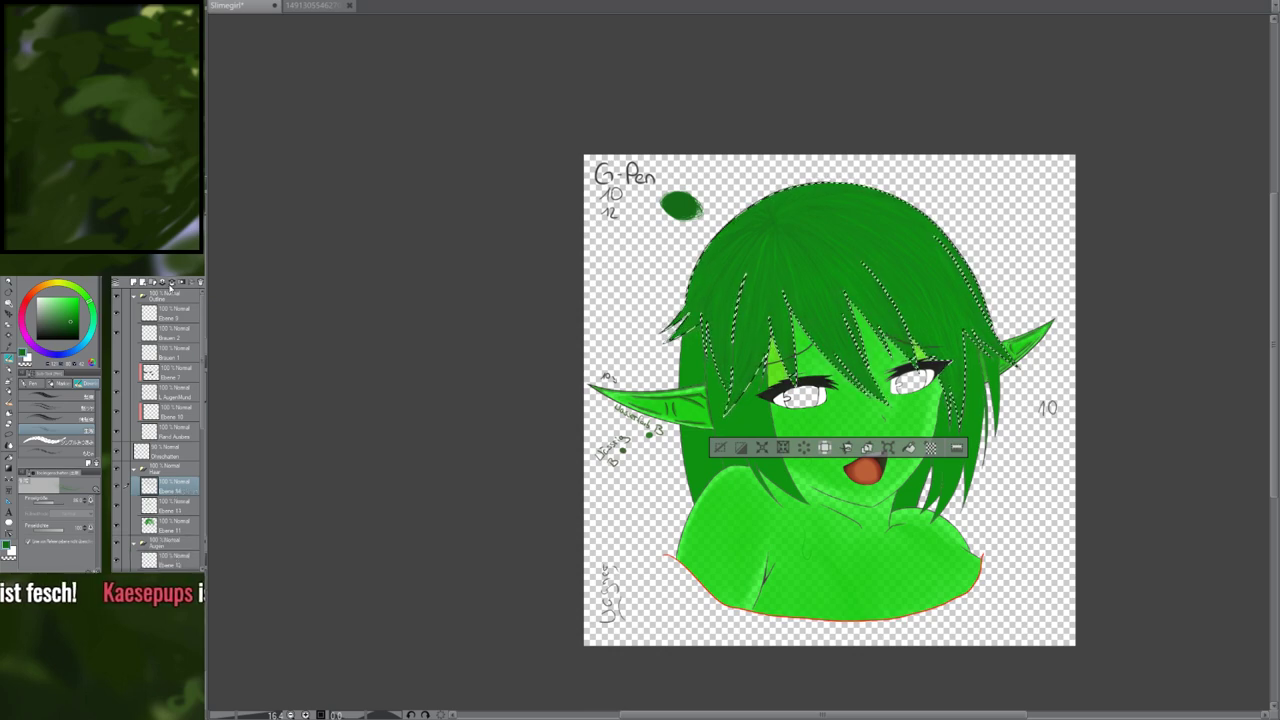
Add a new raster layer above Ebene 14 and compare several brush presets, settling on the first one listed
scroll(905, 250, up, 3)
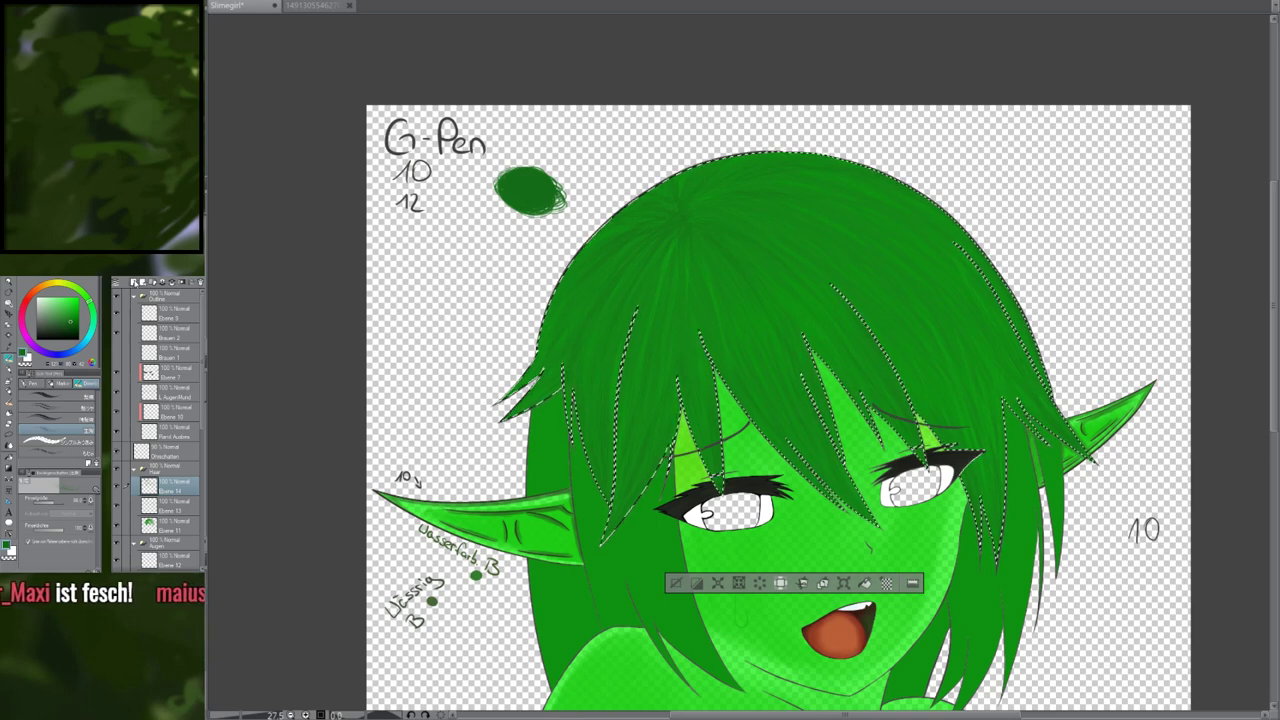
click(134, 282)
click(84, 398)
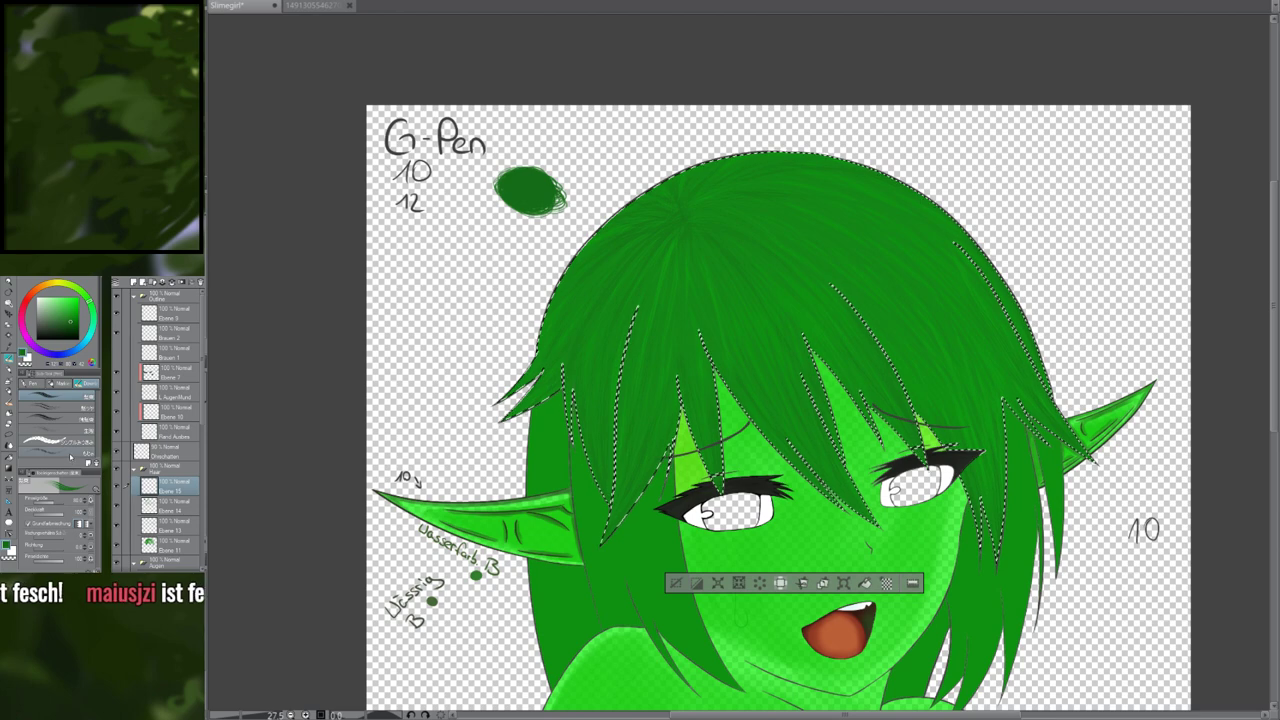
scroll(640, 305, up, 2)
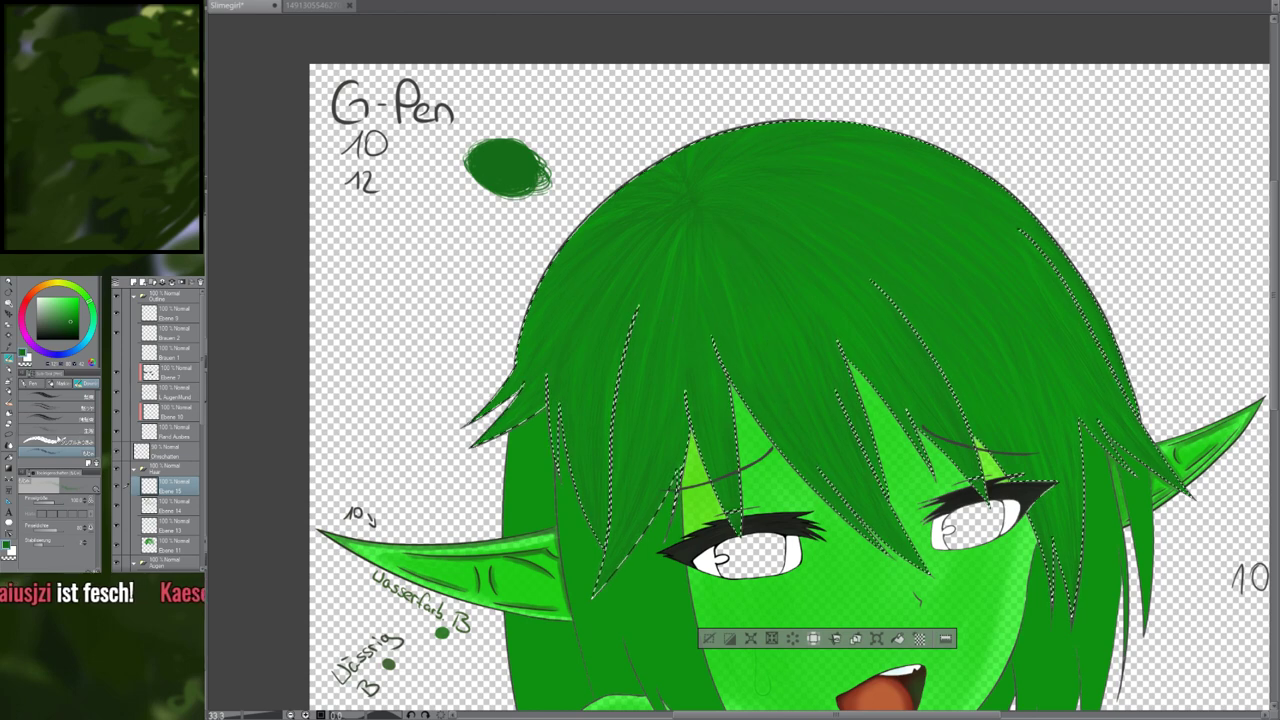
click(55, 428)
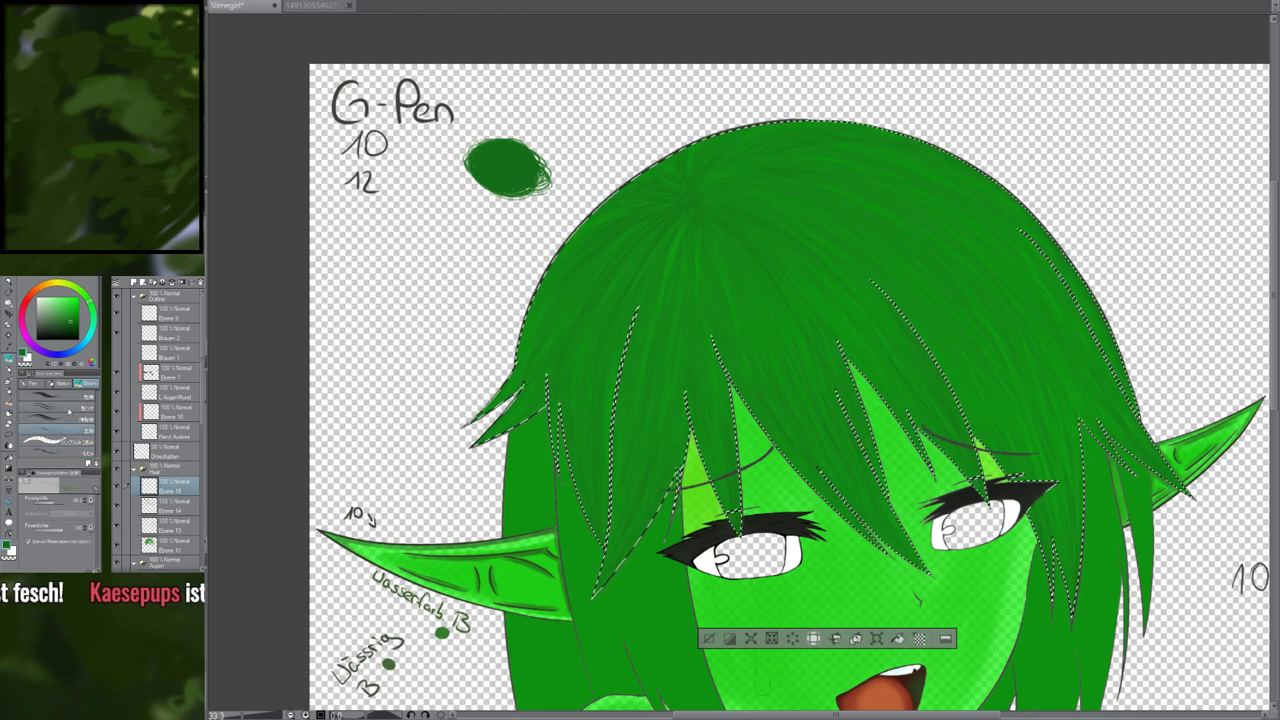
click(69, 410)
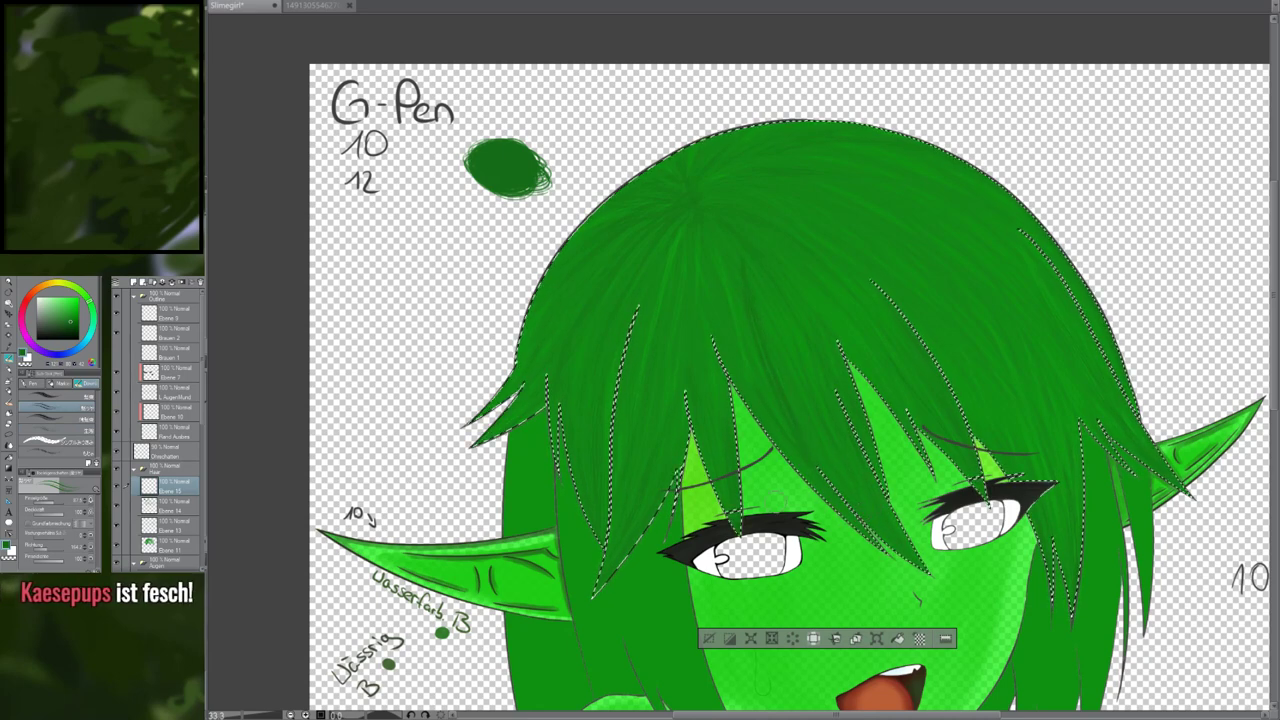
click(75, 396)
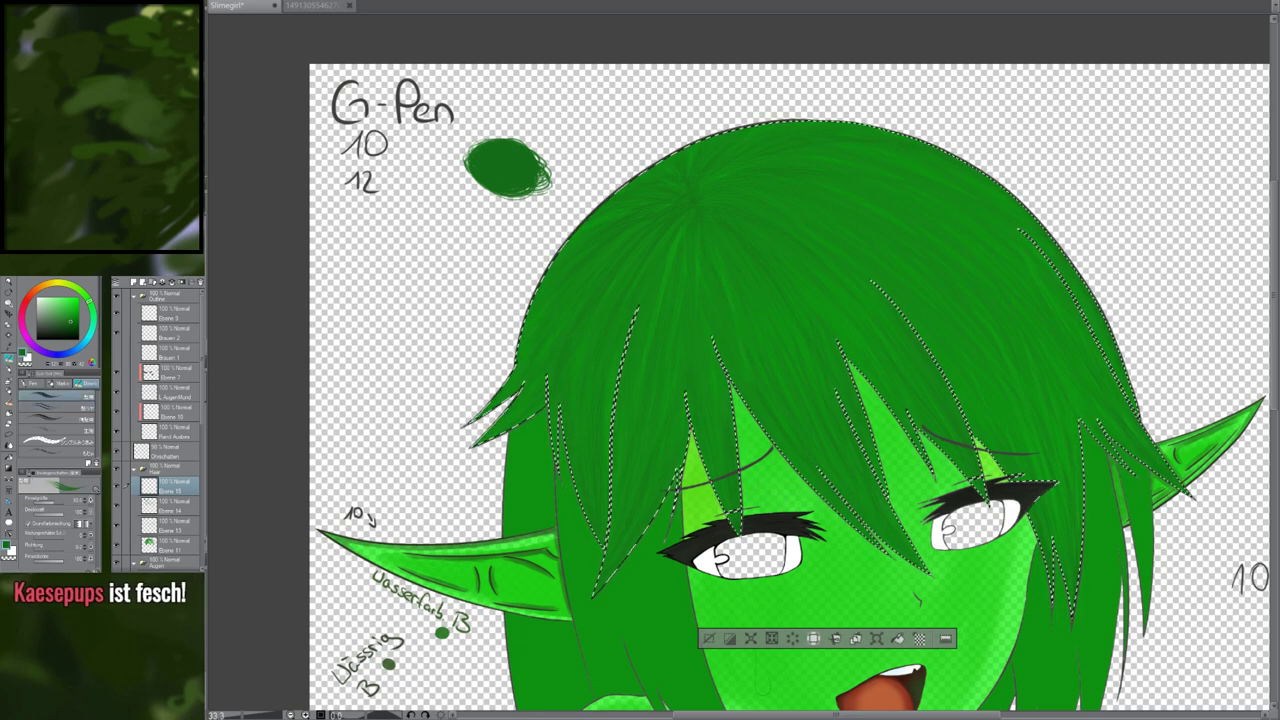
click(42, 502)
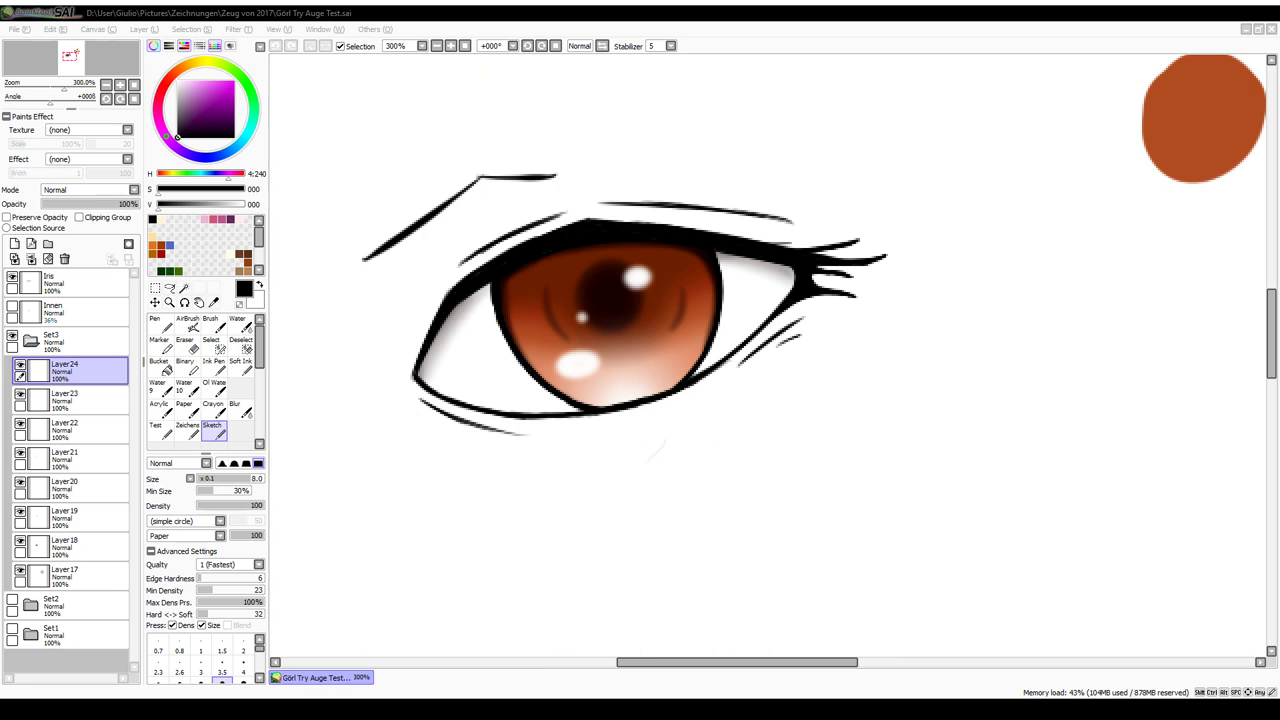
Examine the shaded brown eye and its colour swatches in the Görl Try Auge Test.sai reference in PaintTool SAI
scroll(946, 386, down, 4)
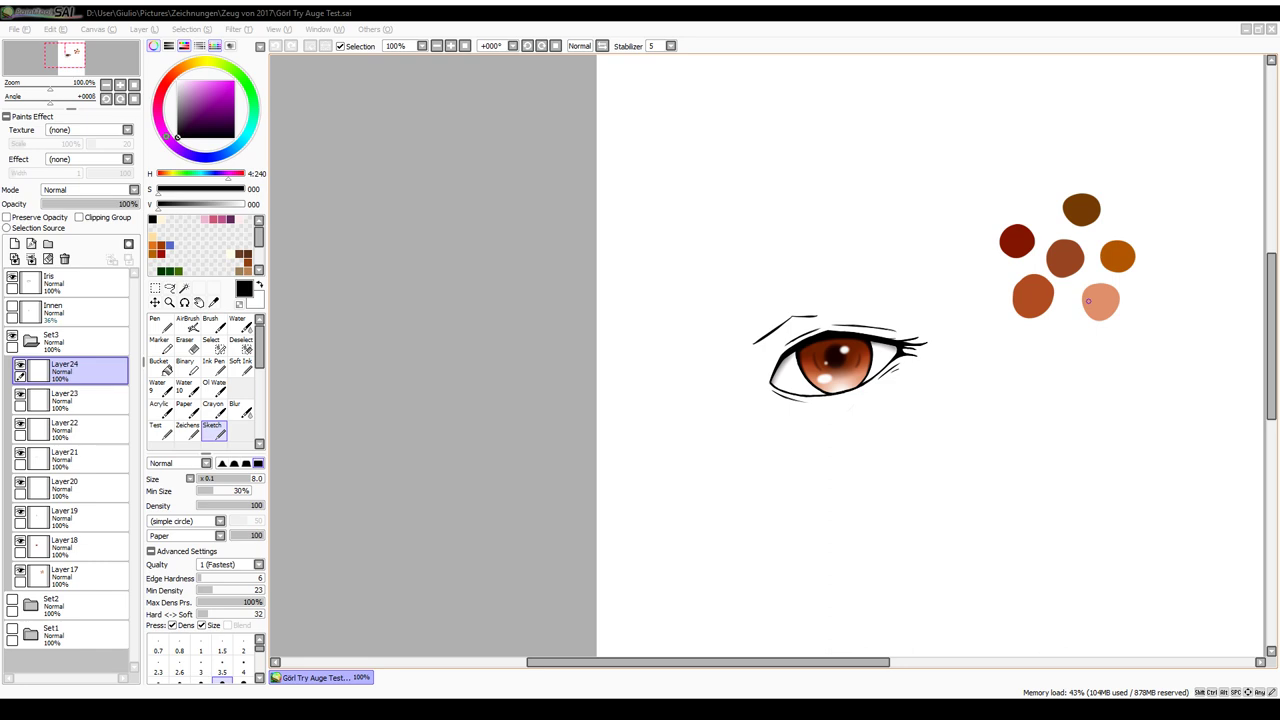
scroll(1088, 301, up, 1)
scroll(1088, 301, up, 1)
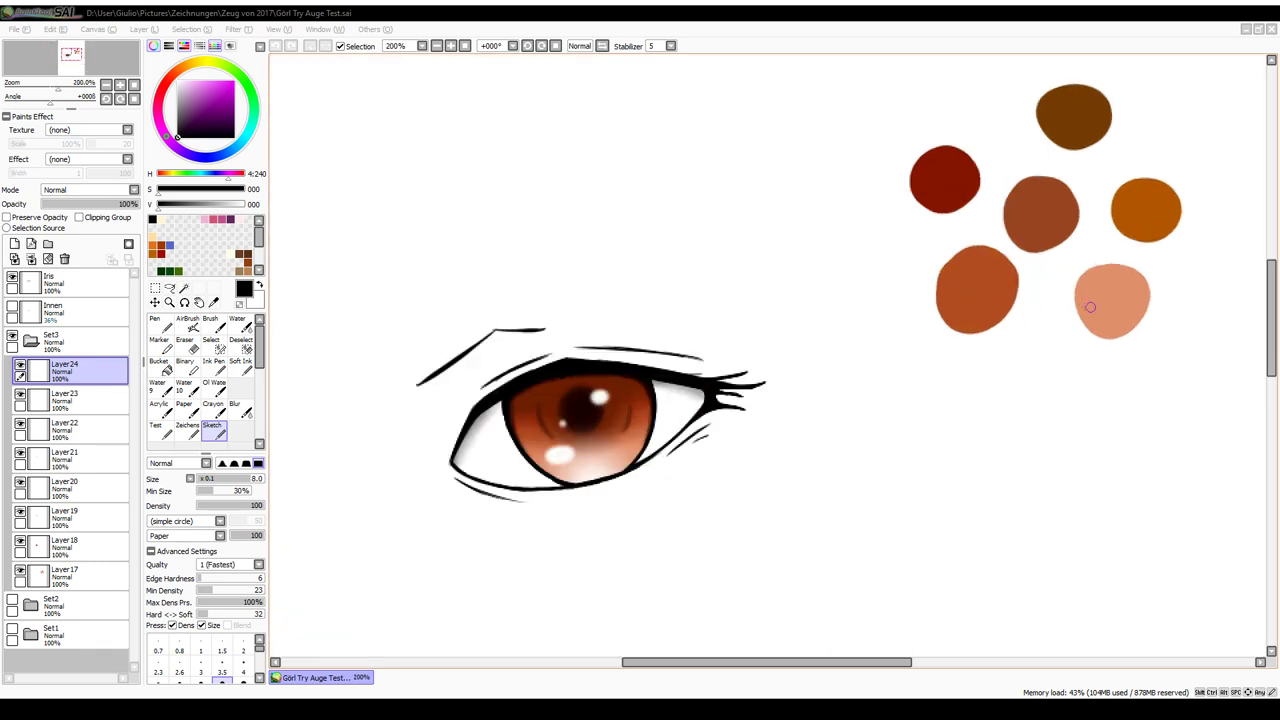
scroll(1088, 301, down, 3)
scroll(1089, 305, up, 2)
scroll(1090, 310, up, 1)
scroll(1034, 340, down, 3)
scroll(1034, 340, up, 5)
scroll(1034, 338, down, 3)
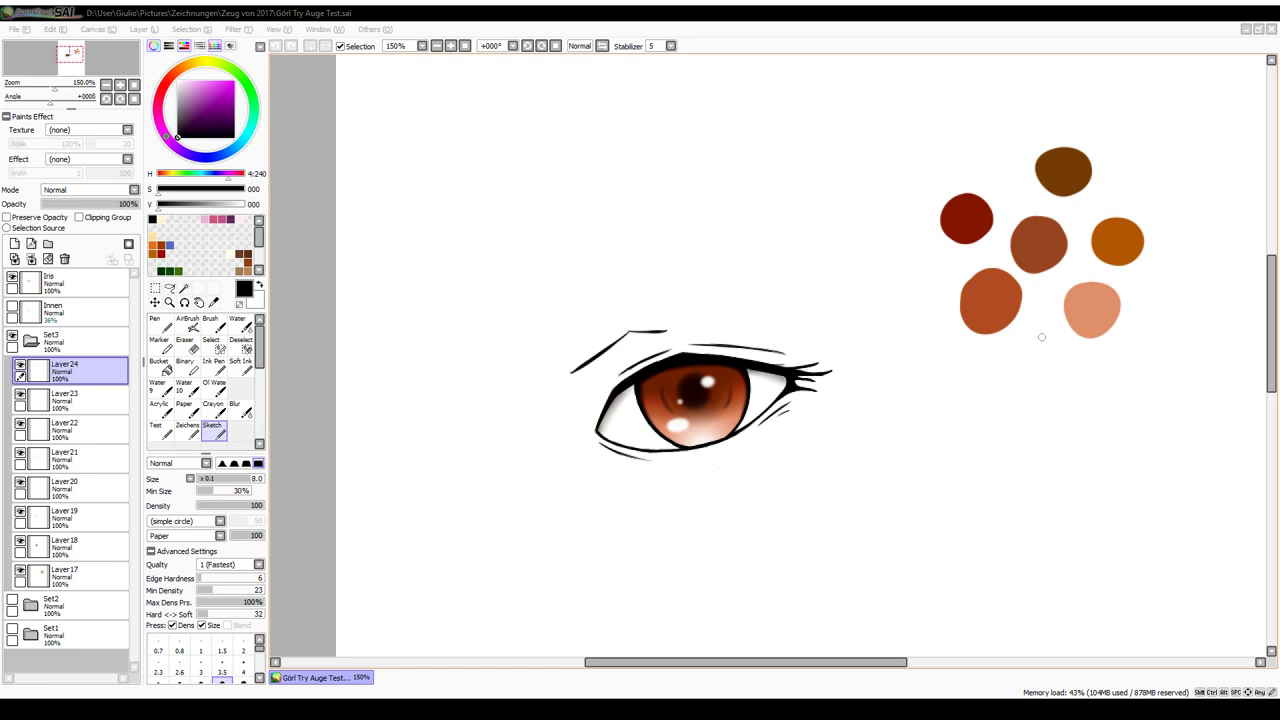
scroll(1041, 337, up, 1)
scroll(1041, 337, down, 1)
scroll(1041, 337, up, 1)
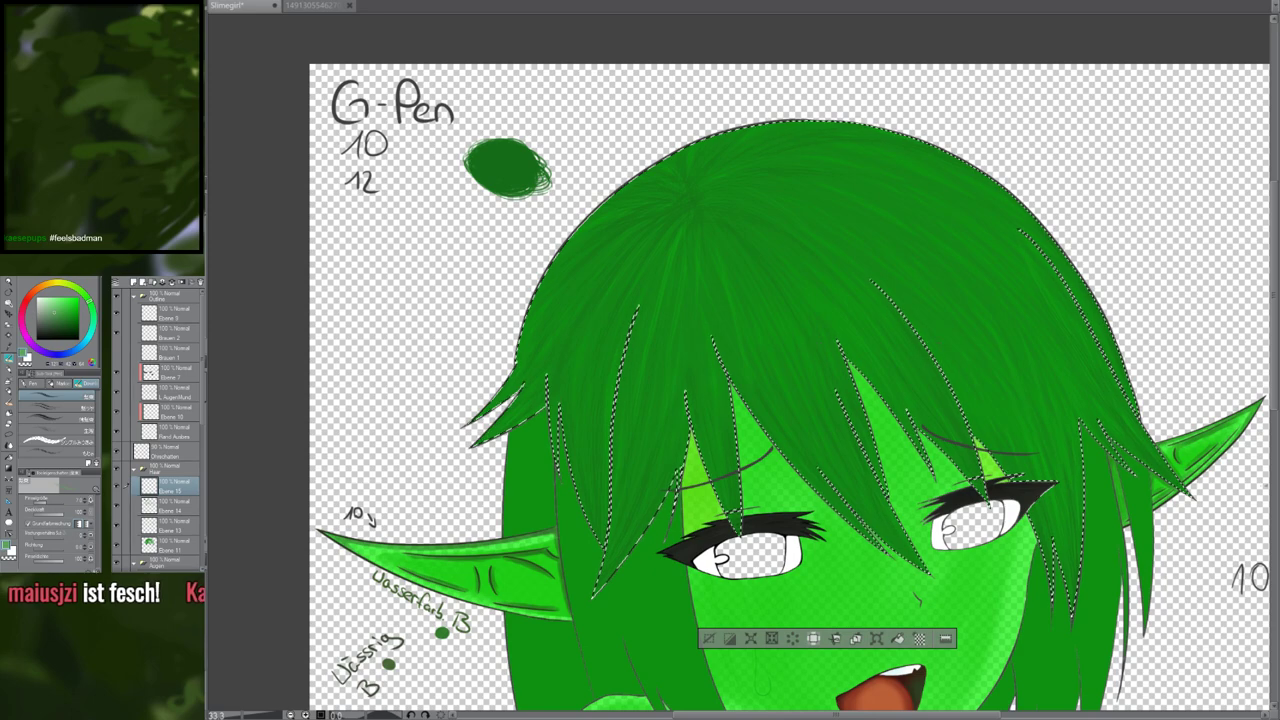
Paint fine hair strands on Ebene 15 inside the hair selection, from the fringe by the right ear up to the crown
click(117, 489)
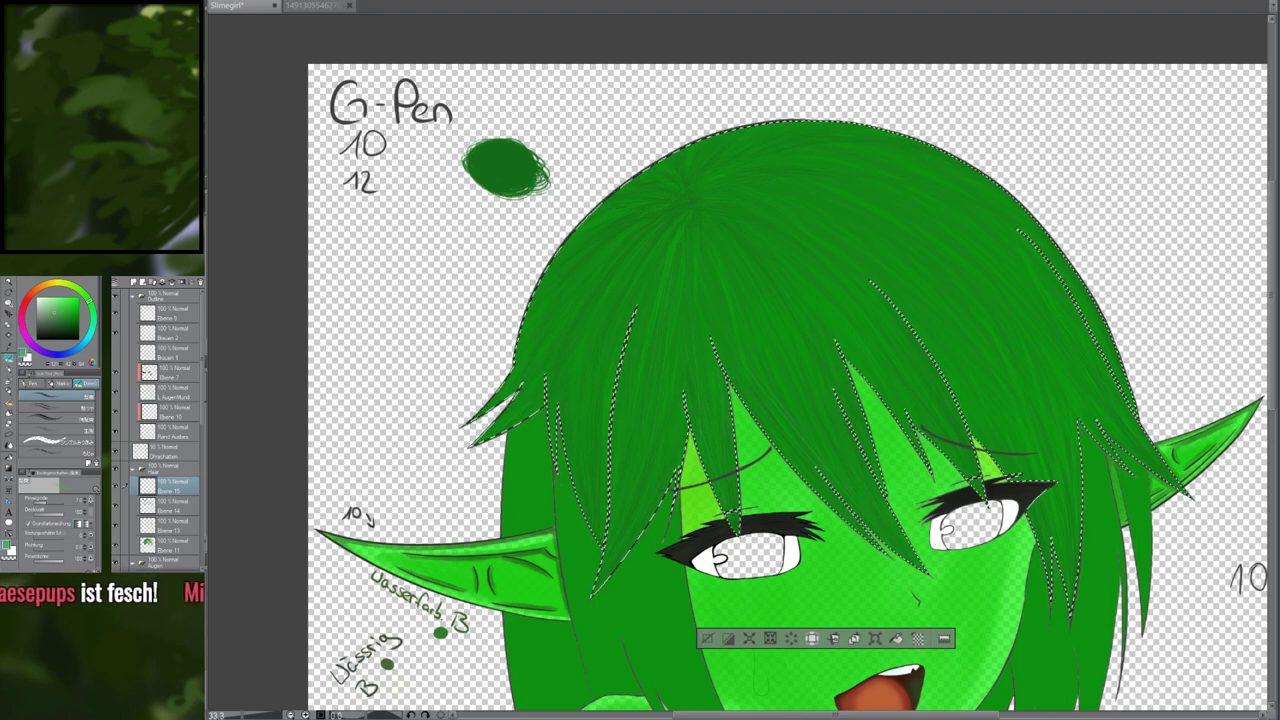
drag(760, 360, 603, 407)
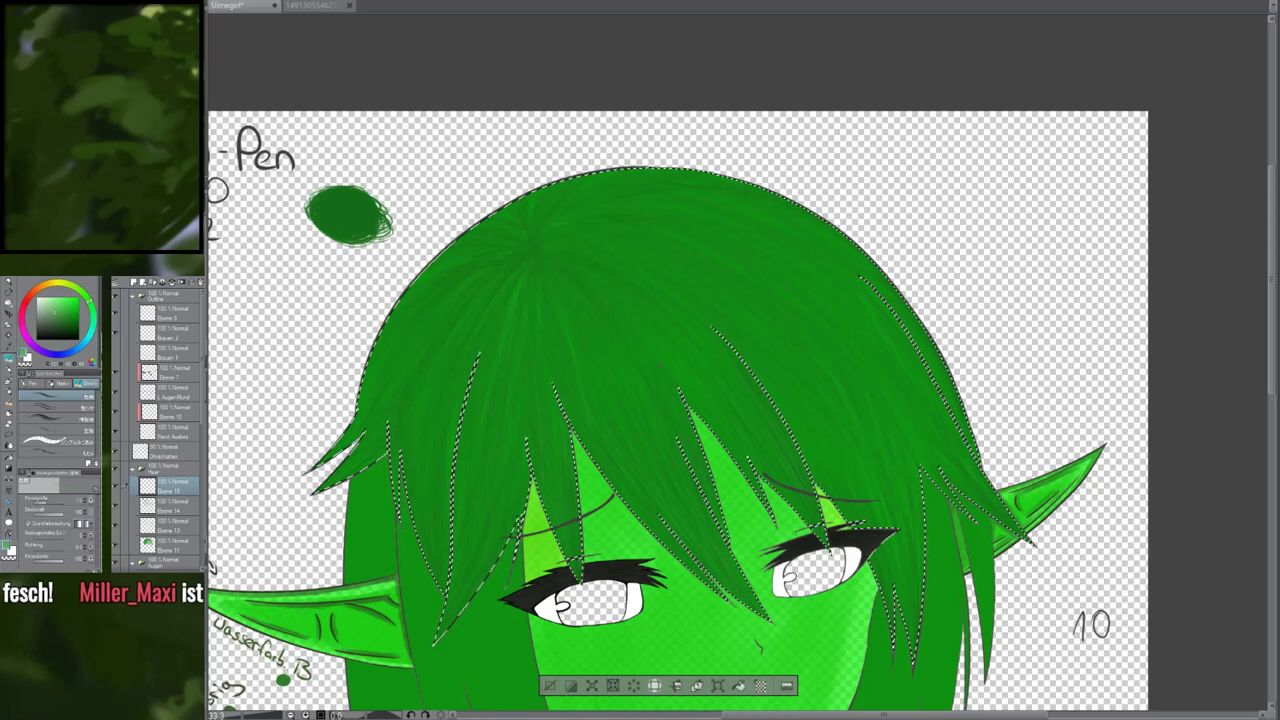
drag(826, 411, 690, 353)
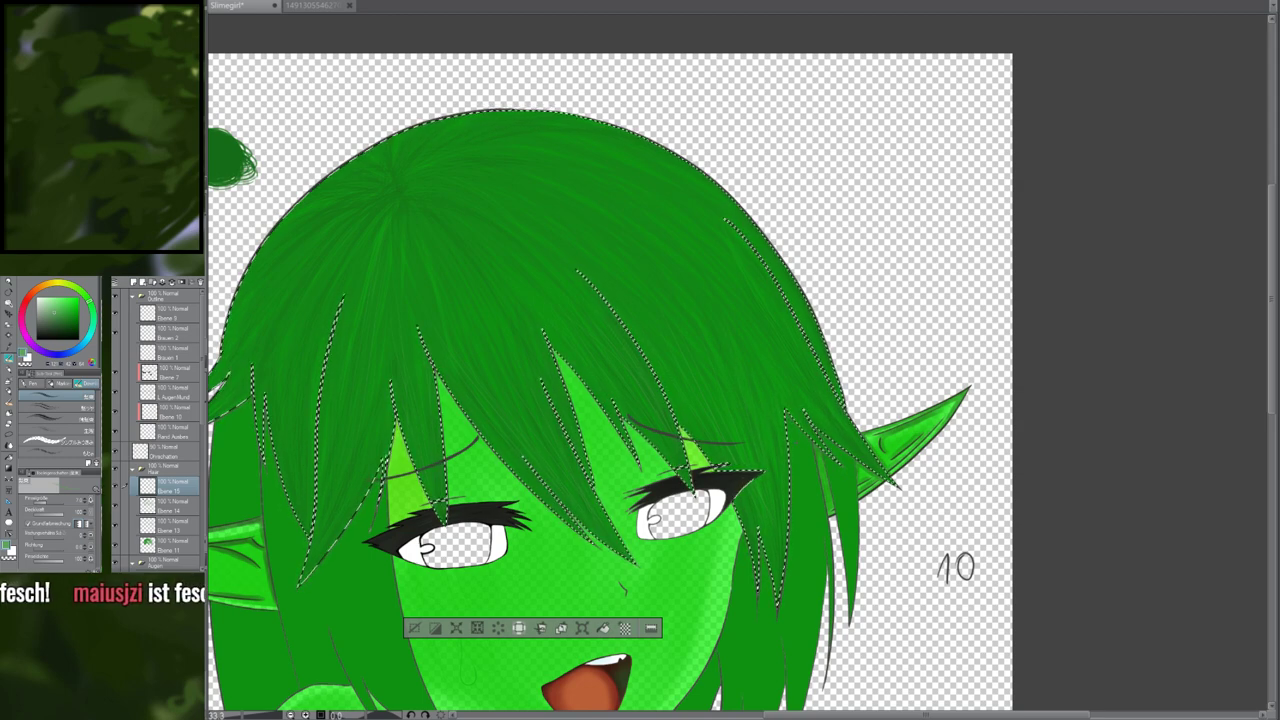
key(r)
drag(900, 200, 935, 476)
scroll(777, 494, up, 2)
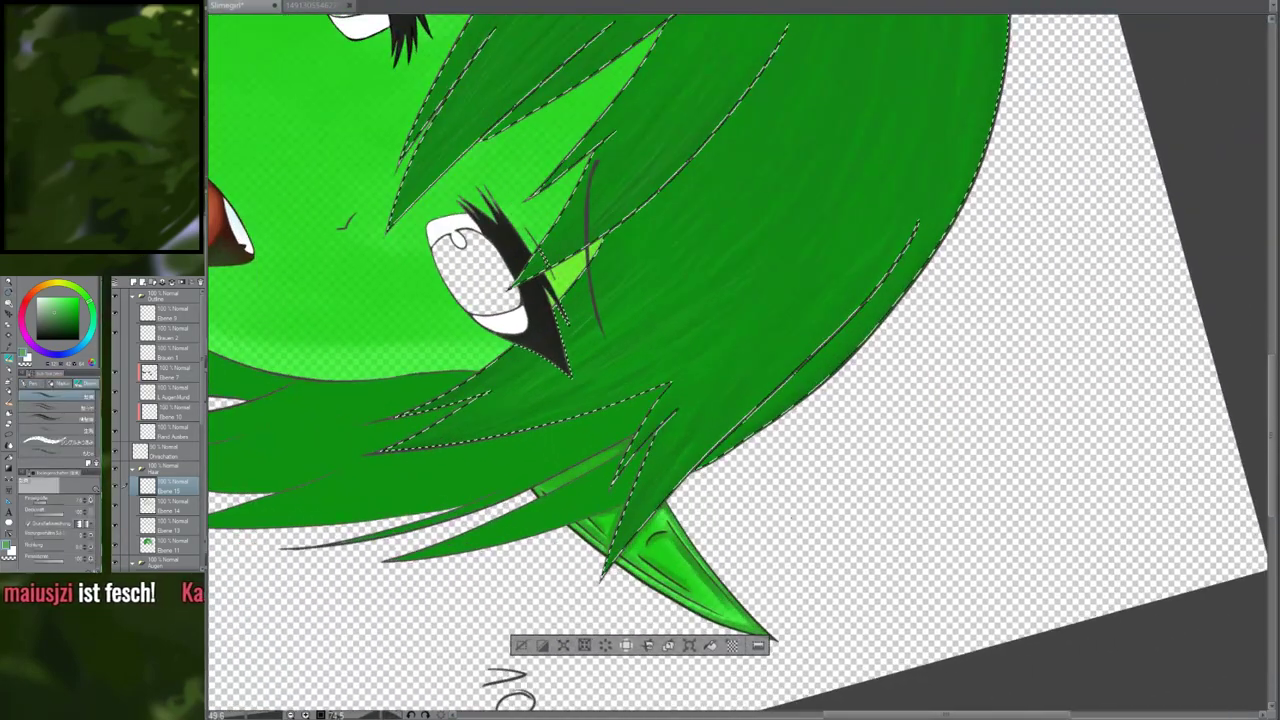
drag(708, 487, 592, 541)
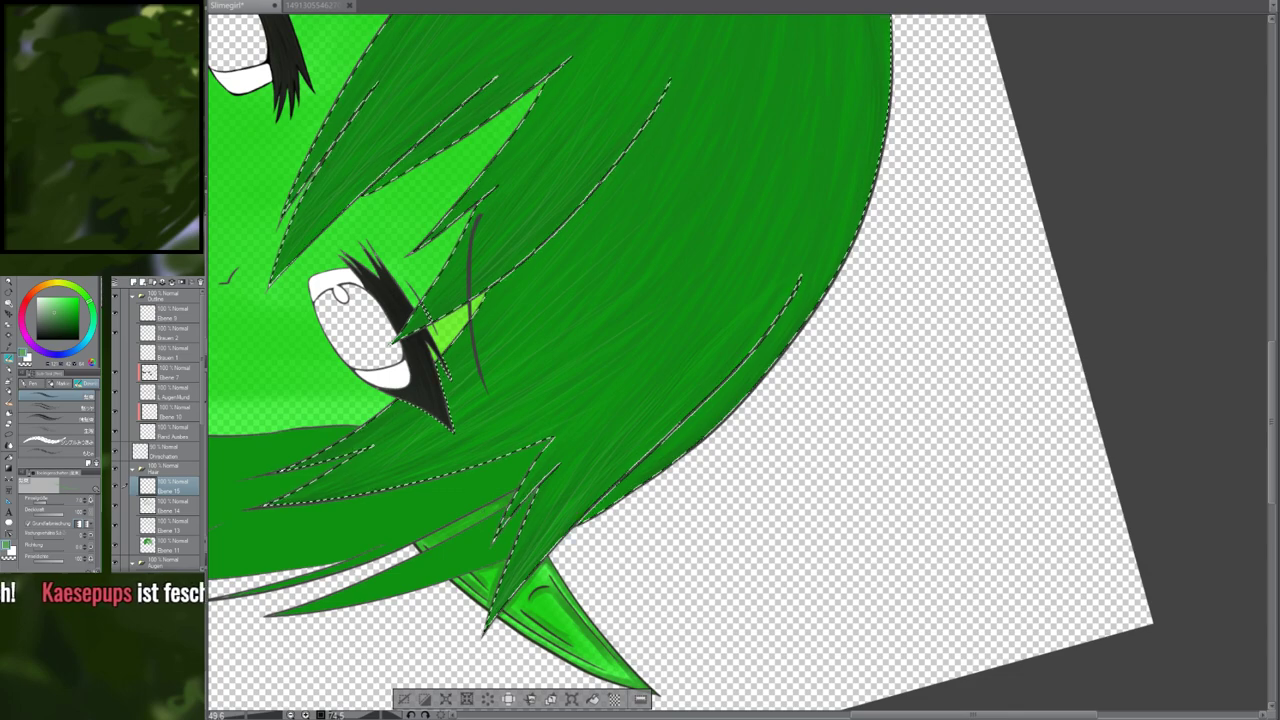
drag(712, 185, 648, 581)
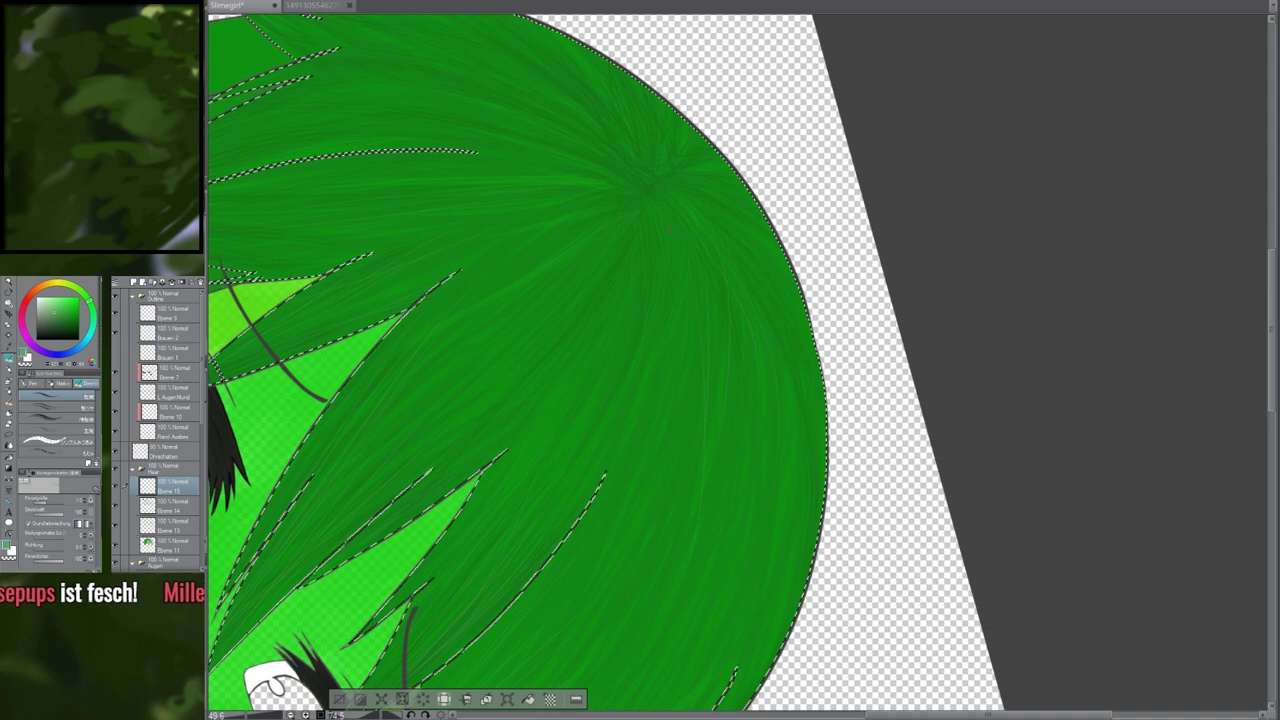
drag(604, 184, 744, 338)
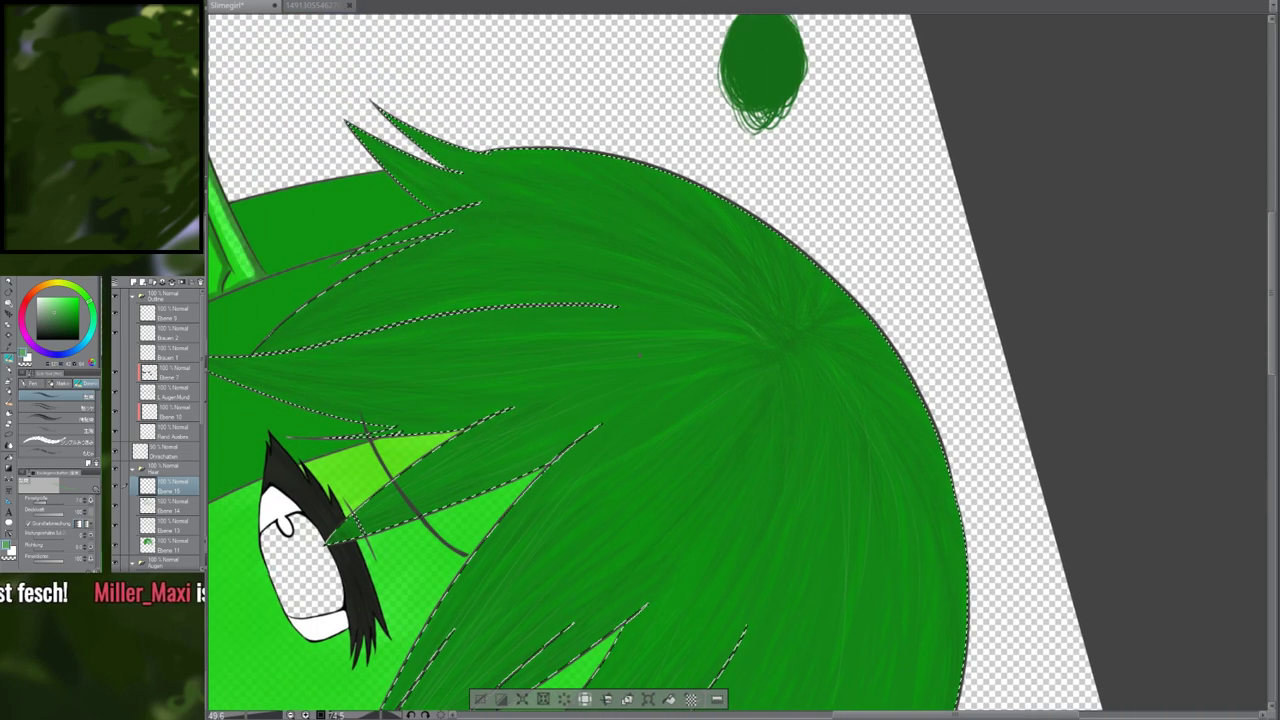
Continue the fine strands on Ebene 15 around the crown and opposite side of the hair, and return the canvas upright
mouse_move(777, 335)
mouse_down()
mouse_move(1055, 307)
mouse_move(709, 682)
mouse_move(564, 632)
mouse_up()
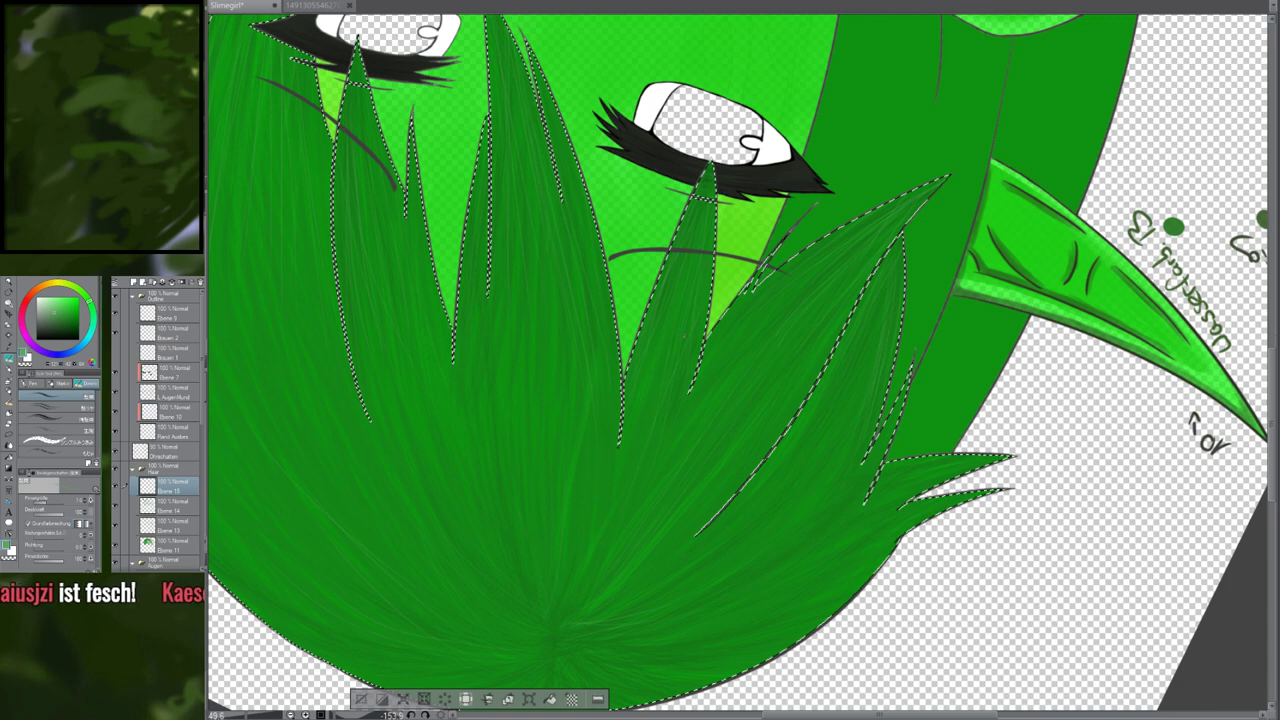
scroll(740, 365, down, 4)
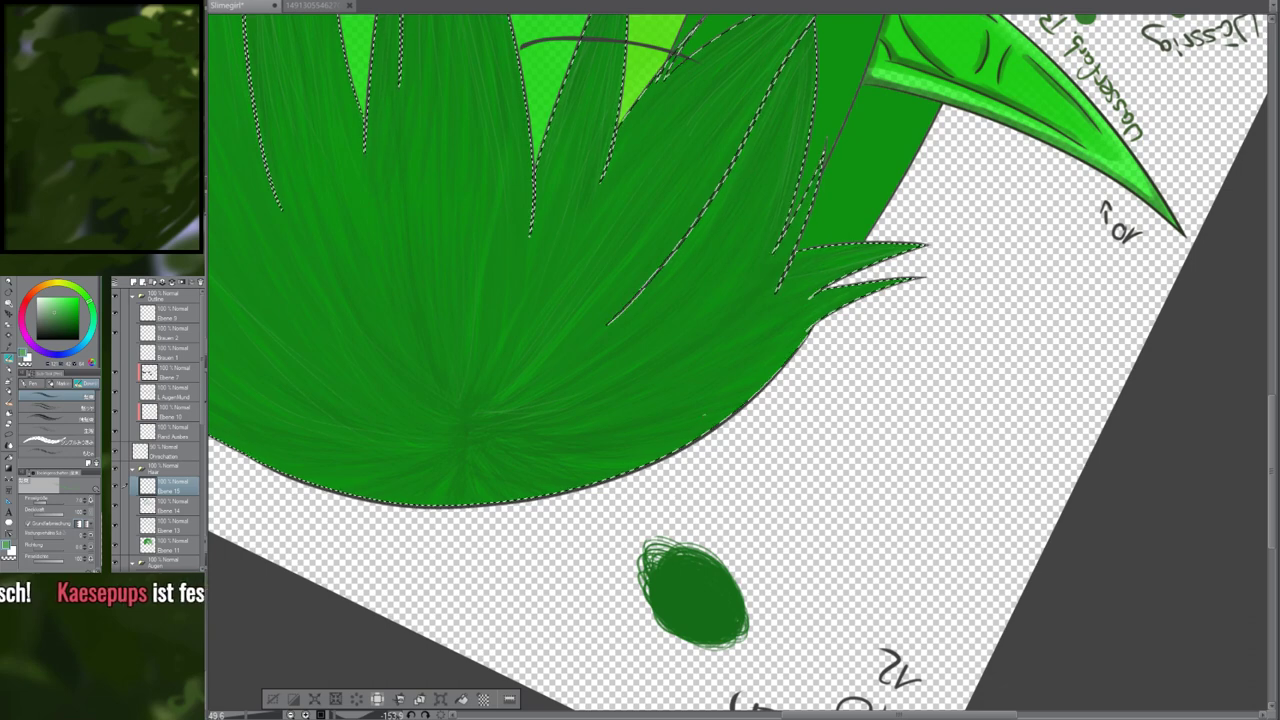
drag(704, 414, 839, 381)
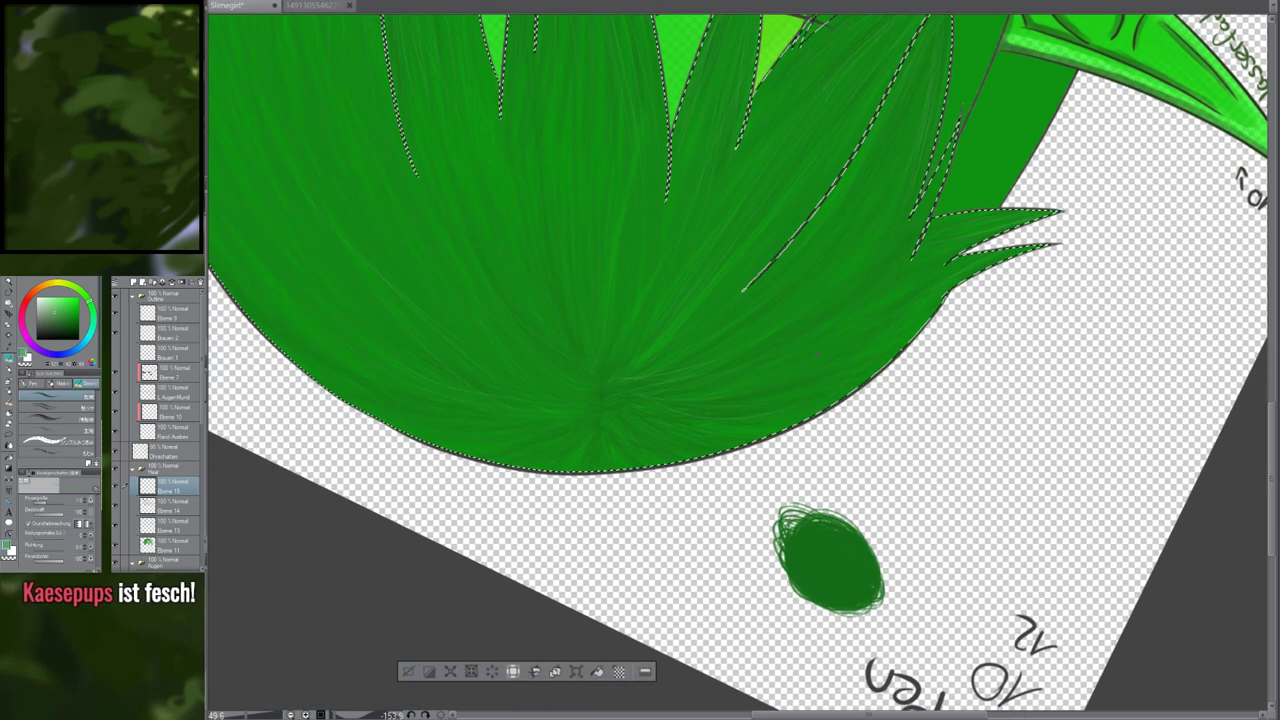
drag(689, 414, 750, 441)
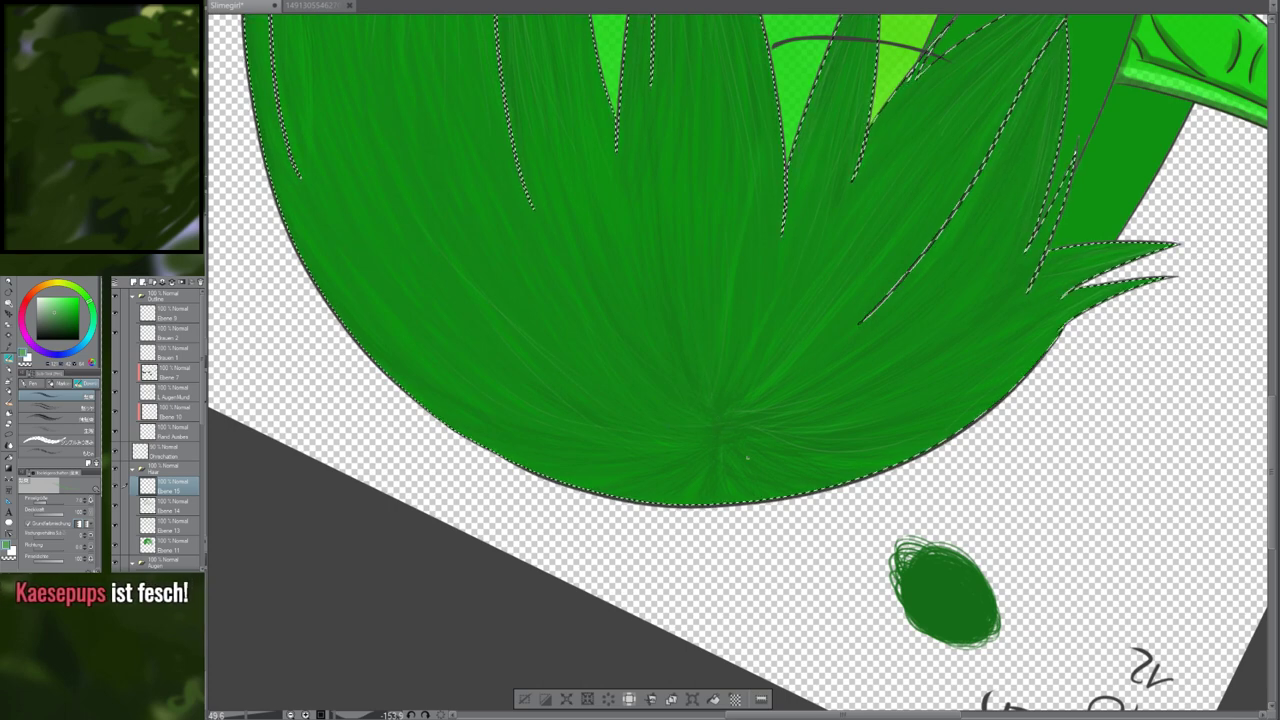
scroll(757, 431, down, 2)
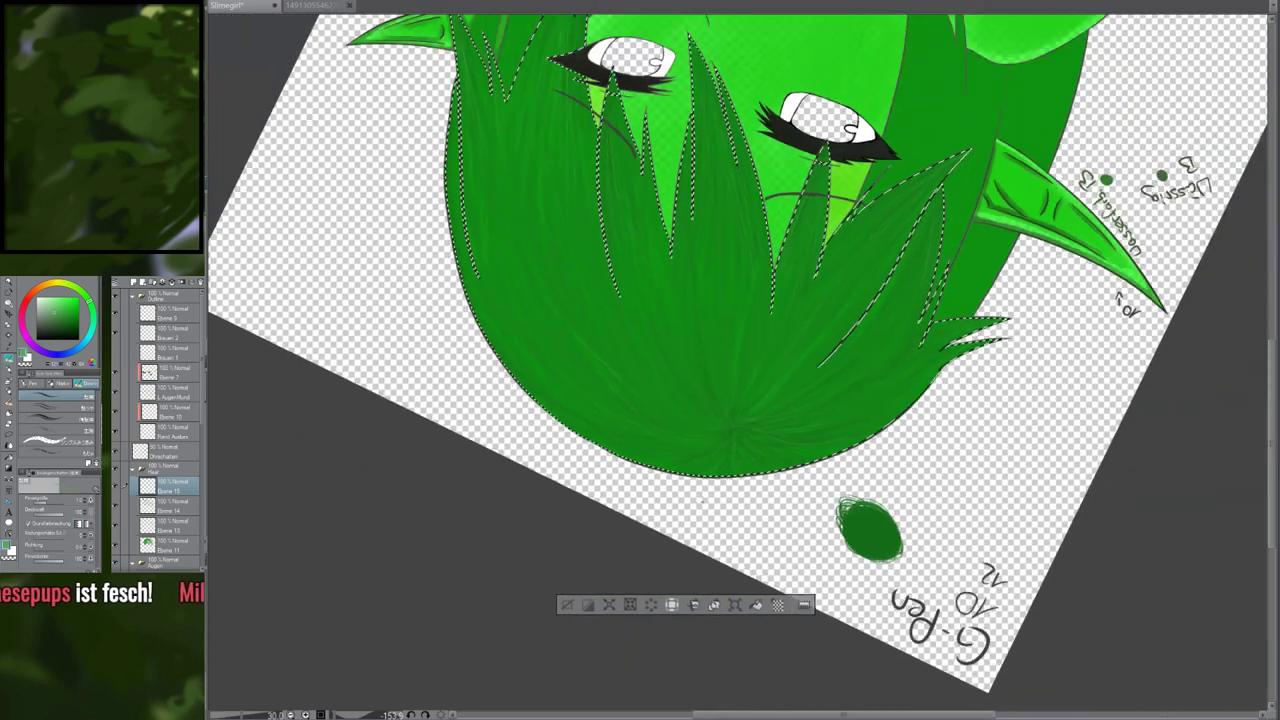
click(441, 715)
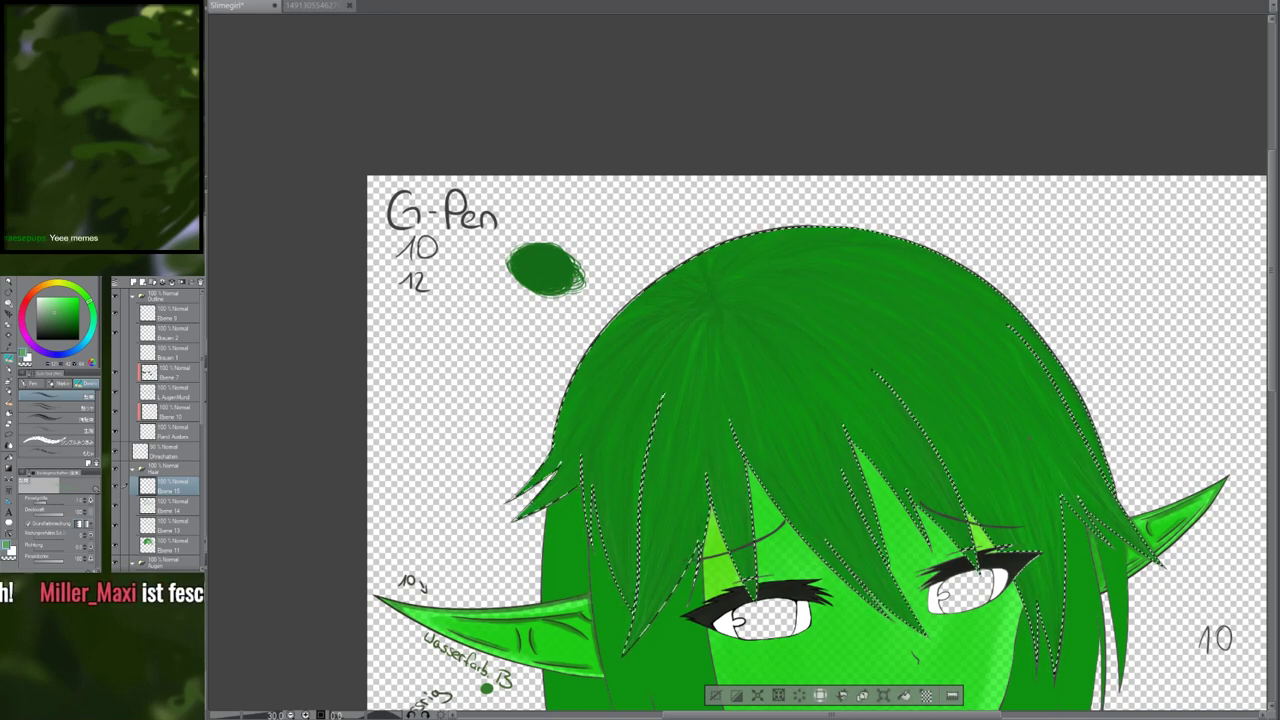
Examine the shaded hair in the full drawing and in close-up, and clear the hair selection
scroll(919, 384, down, 3)
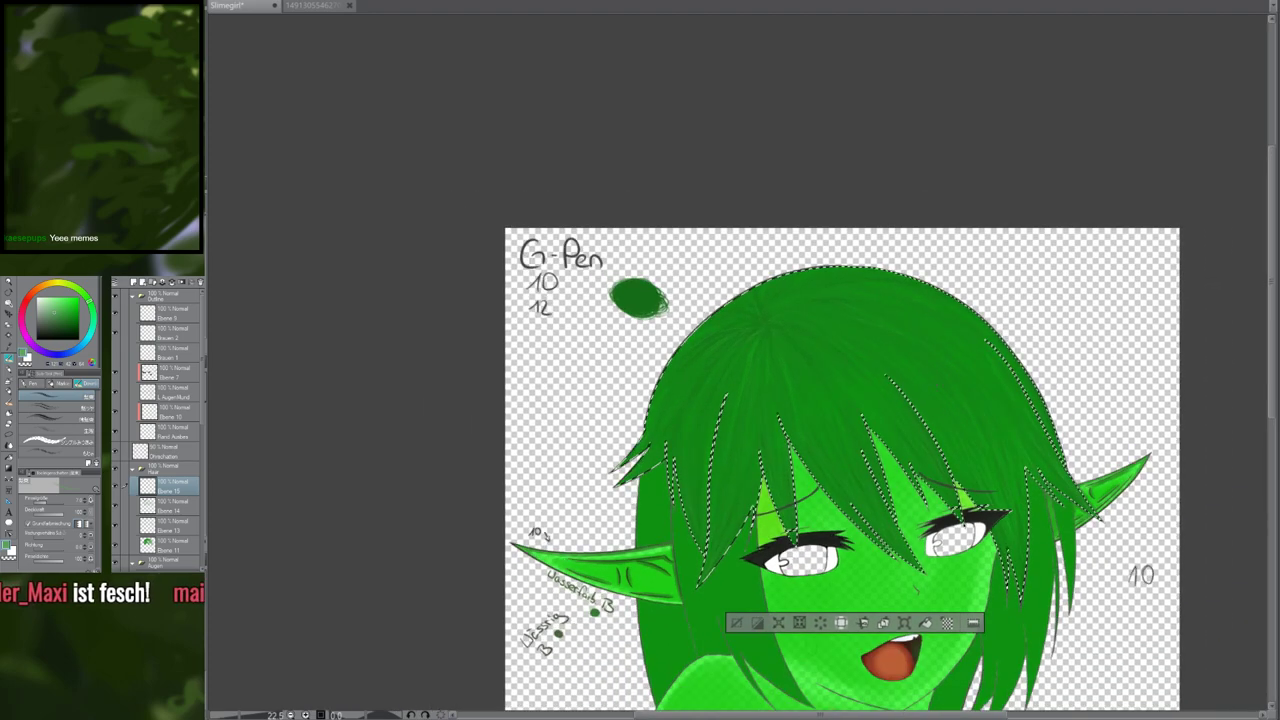
scroll(934, 378, up, 3)
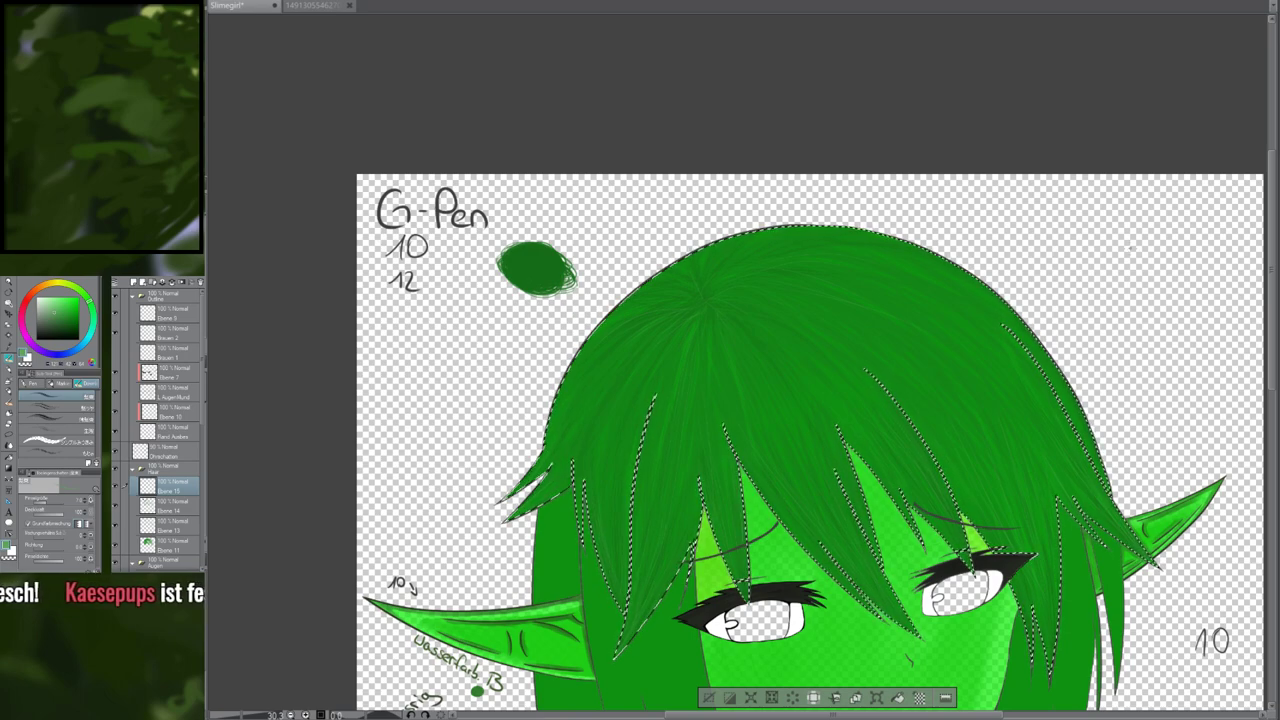
scroll(898, 324, up, 1)
scroll(915, 330, down, 5)
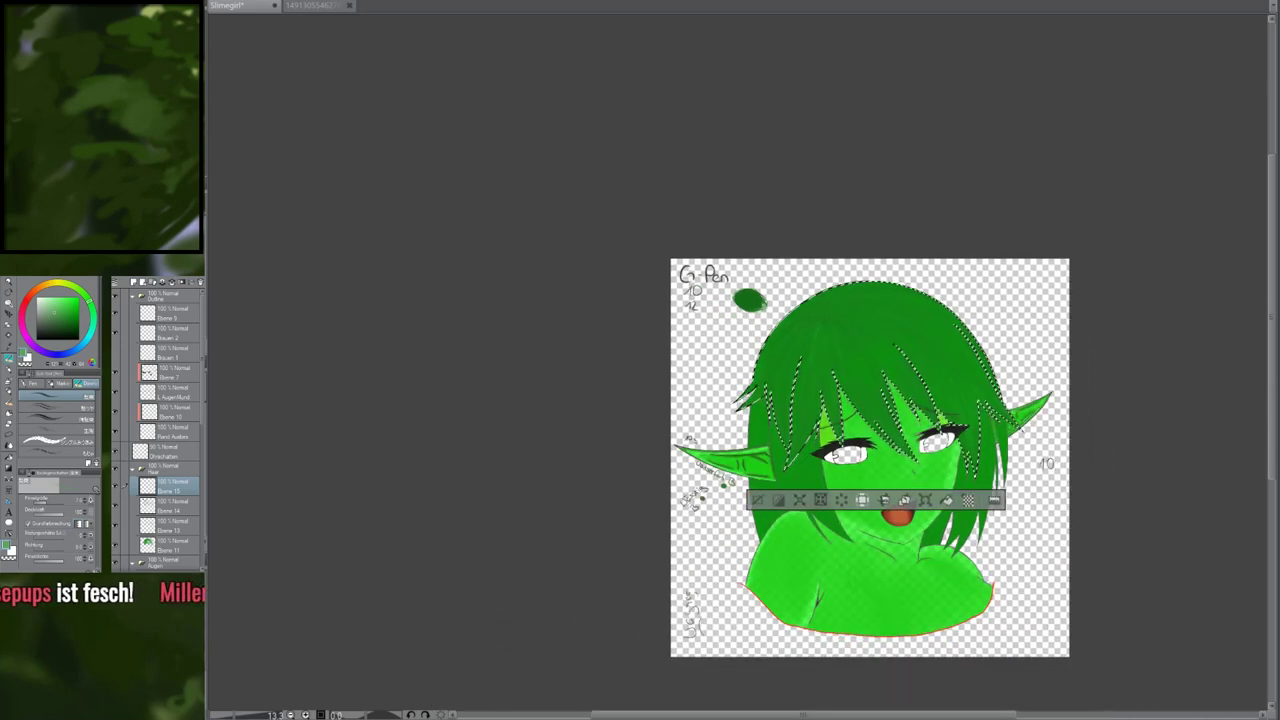
scroll(936, 330, up, 1)
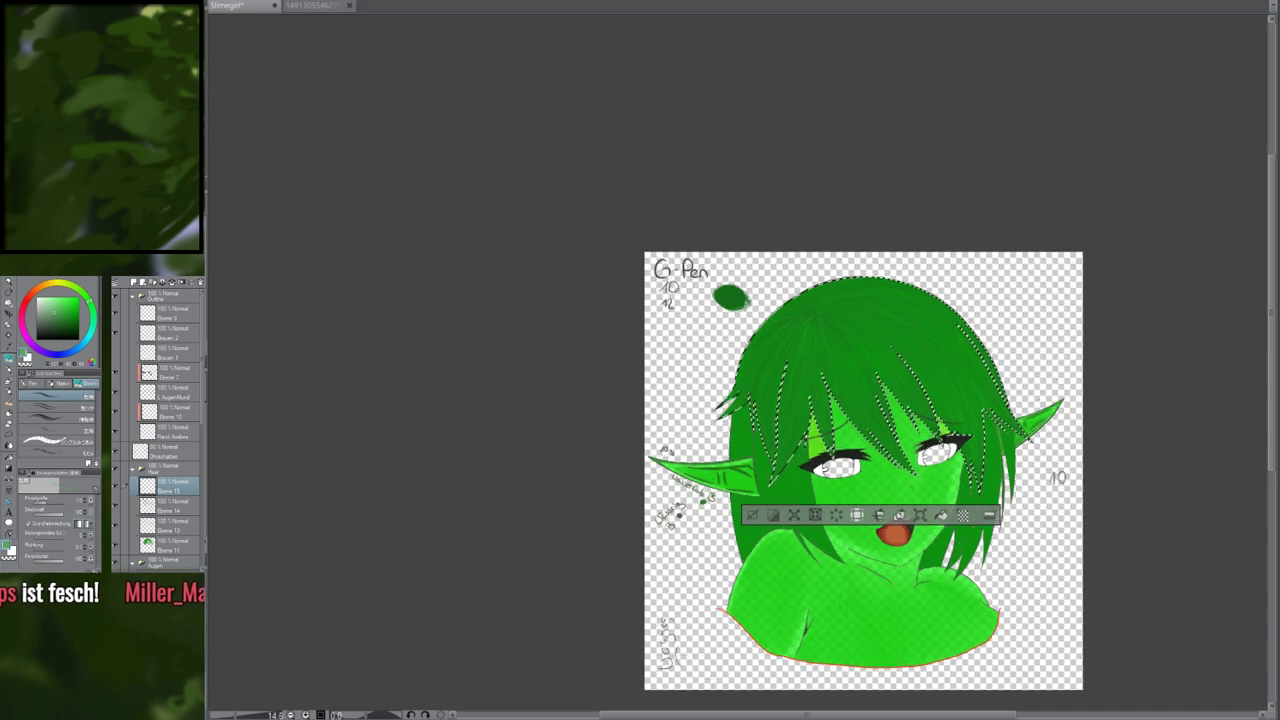
scroll(913, 322, up, 4)
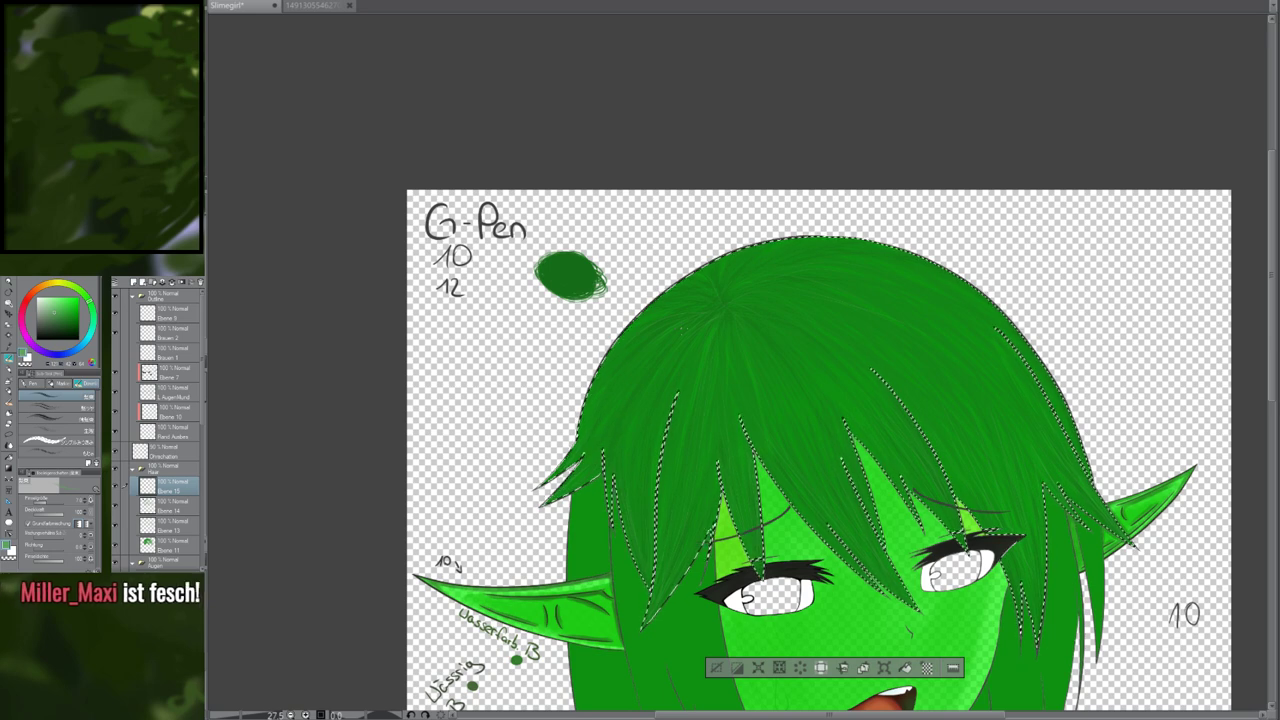
drag(782, 699, 806, 592)
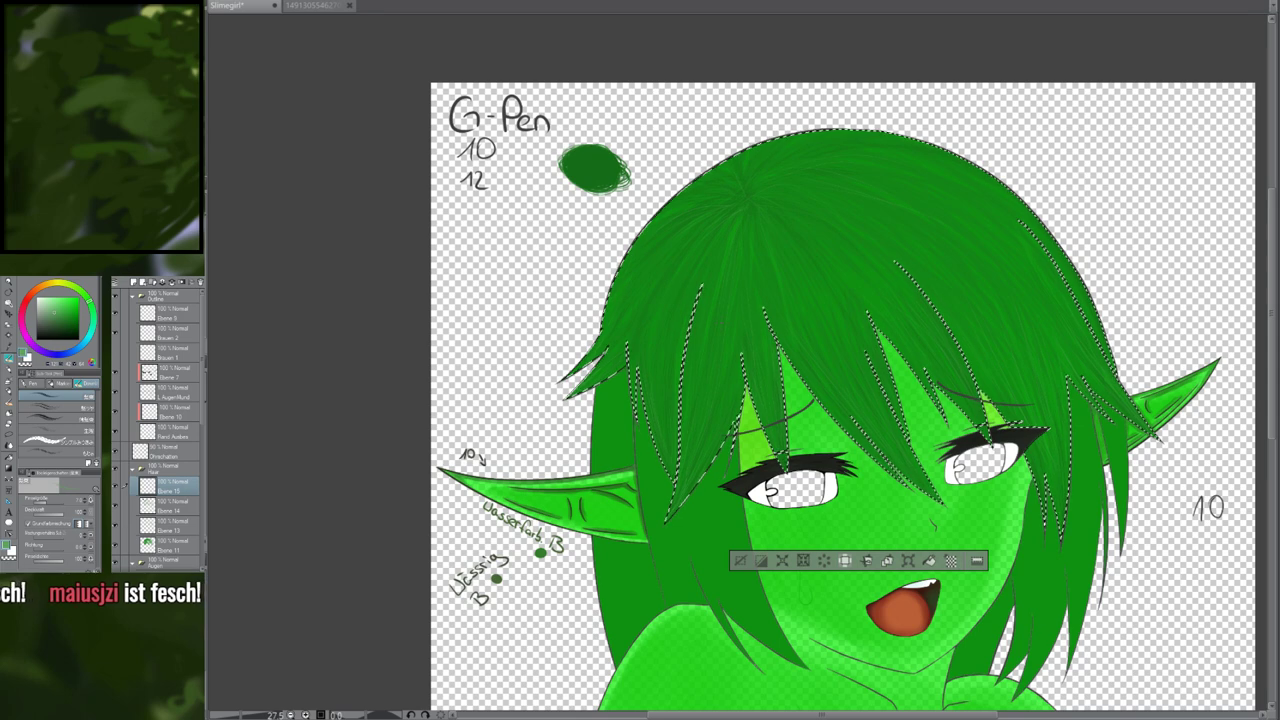
key(ctrl+d)
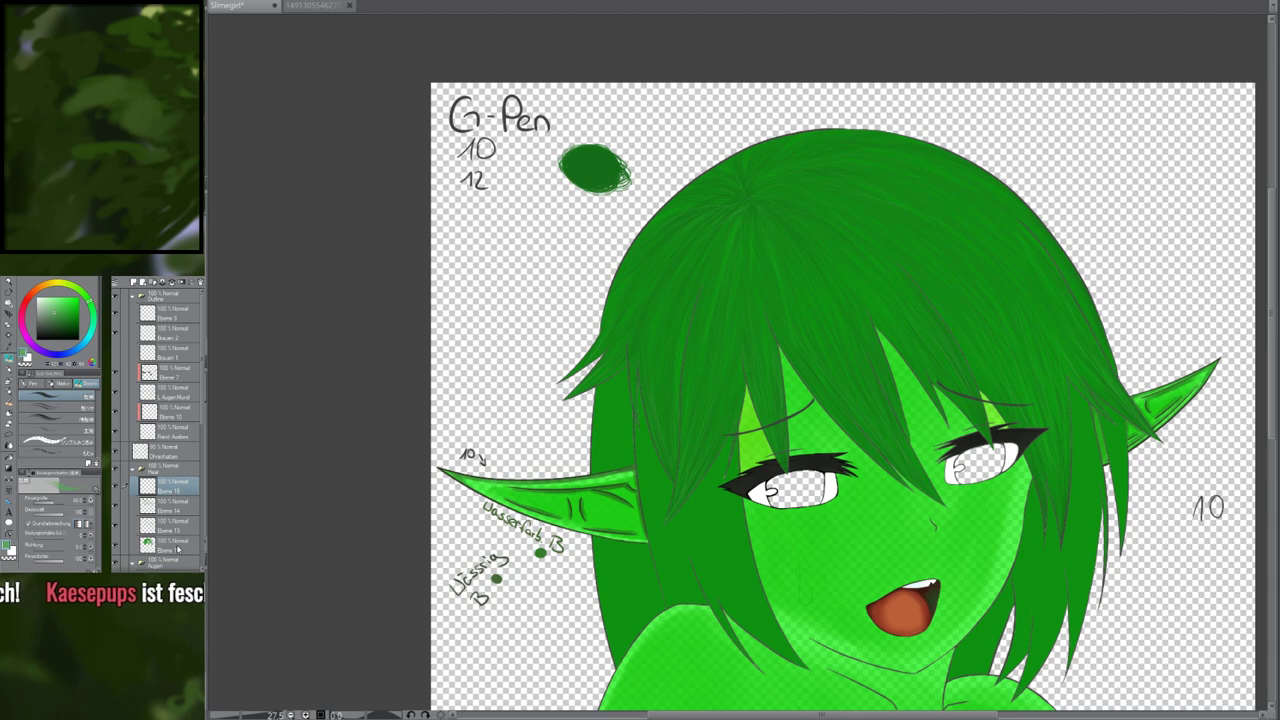
Switch the visibility of the hair shading layers to compare their effect on the hair
click(115, 507)
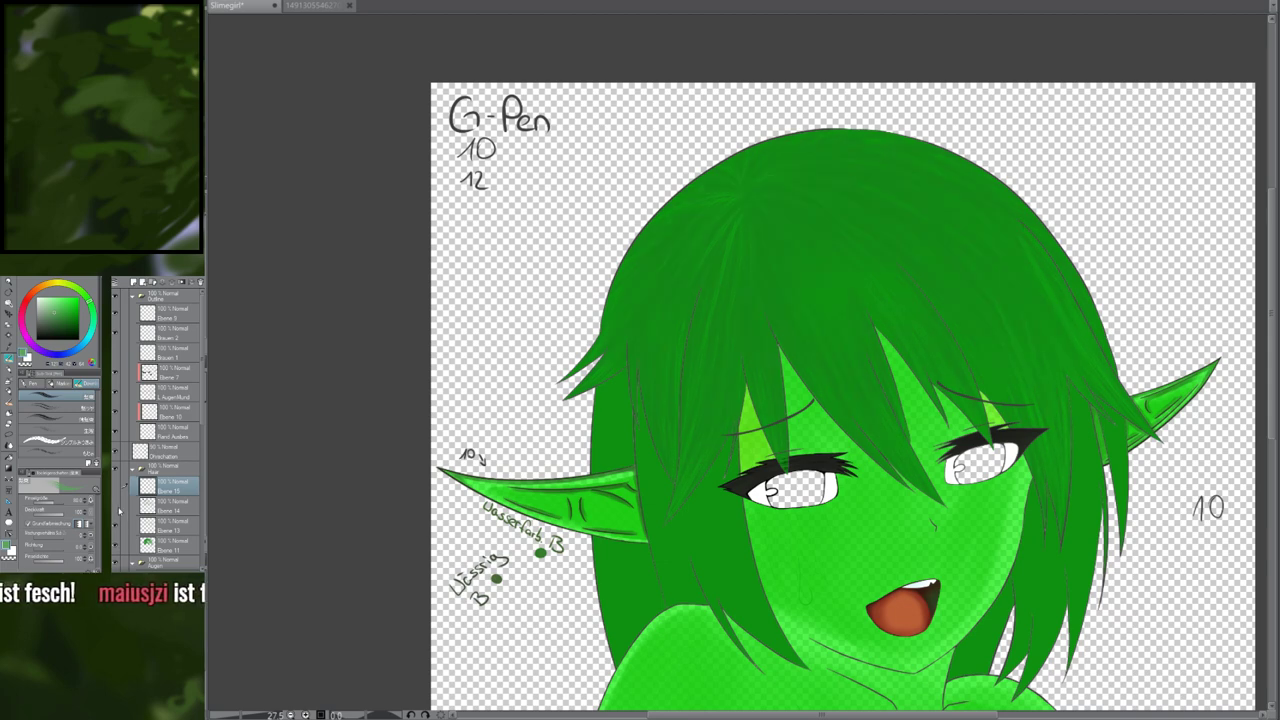
click(116, 508)
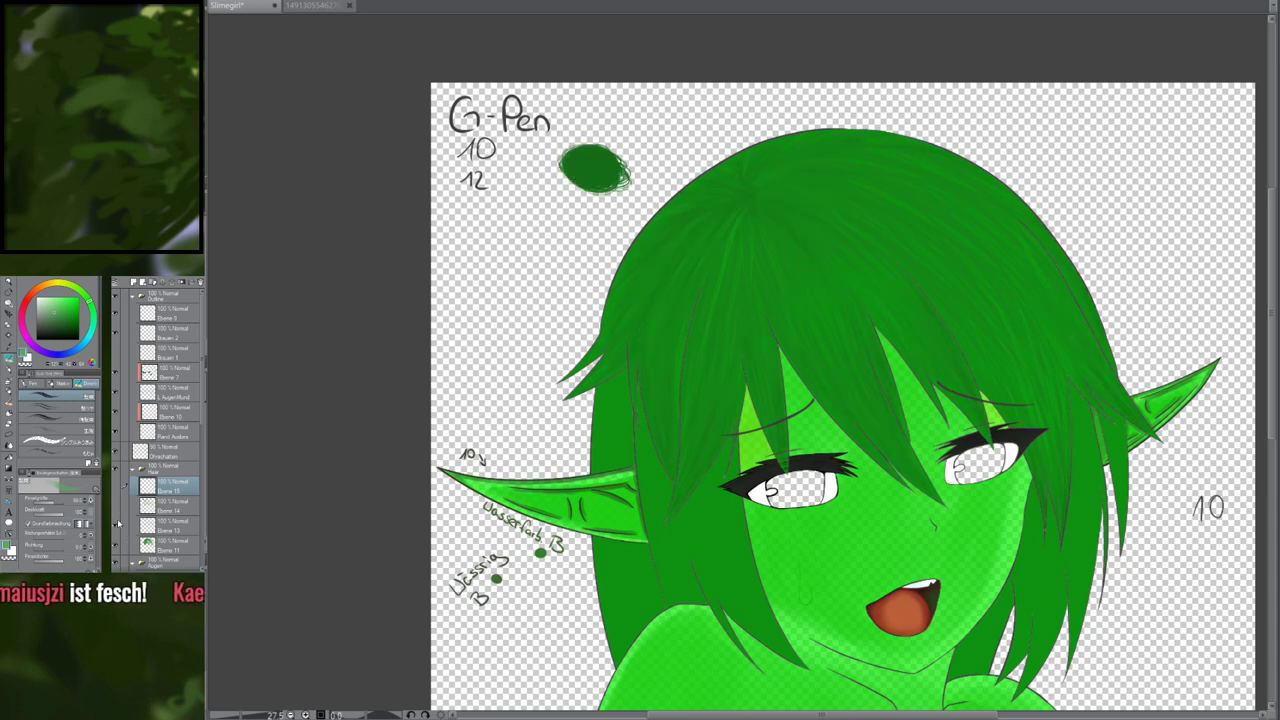
key(ctrl+z)
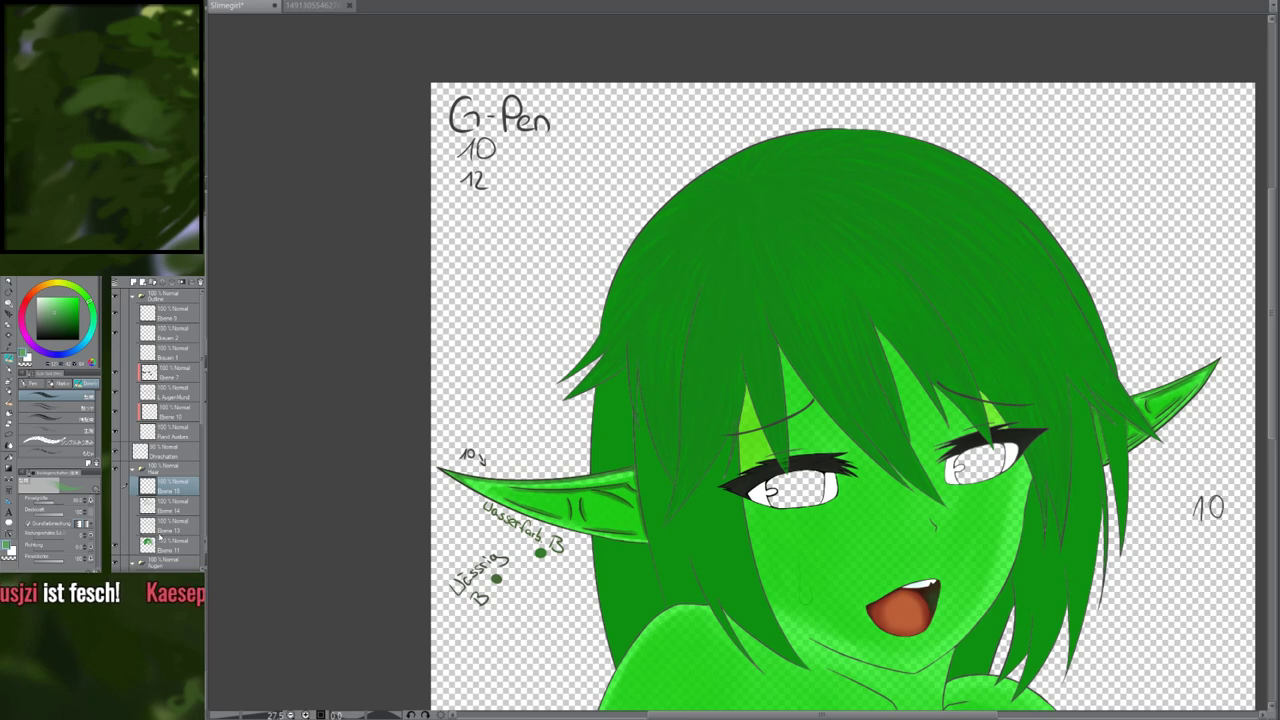
Write pen notes beside the head: 80 and 1 on Ebene 11, 2 on Ebene 13 and 4 on Ebene 14
click(158, 540)
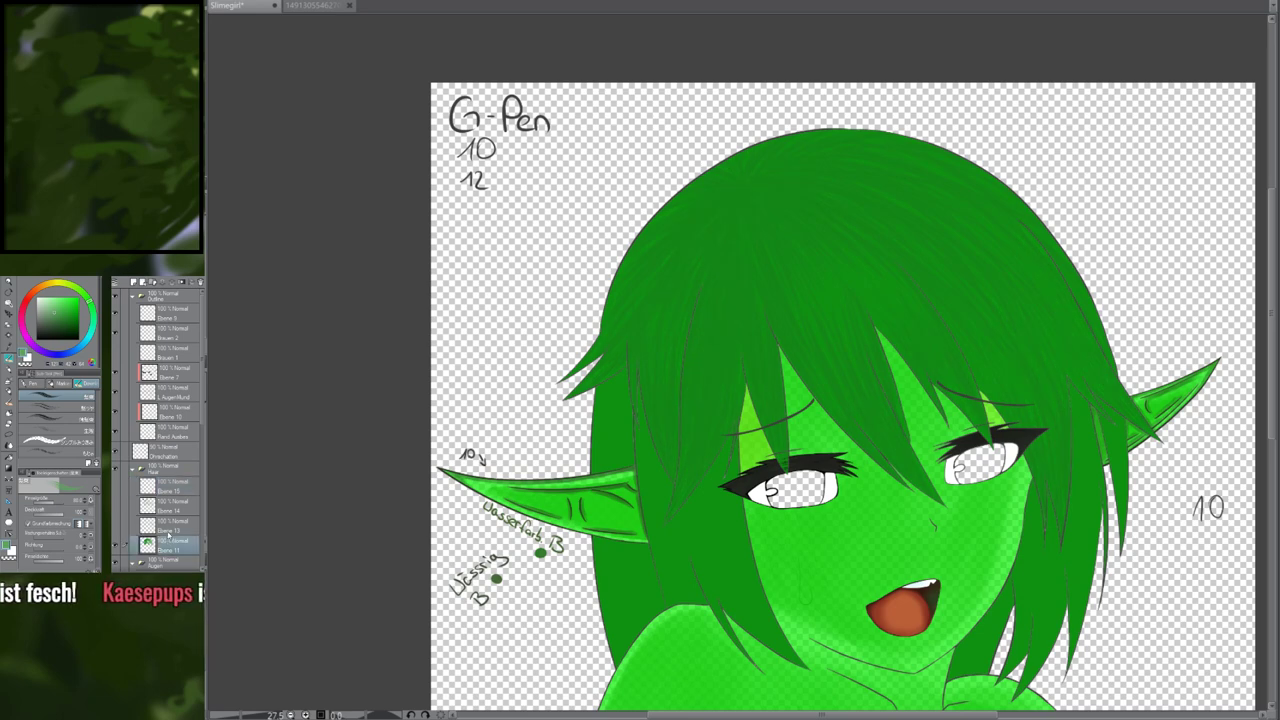
click(34, 384)
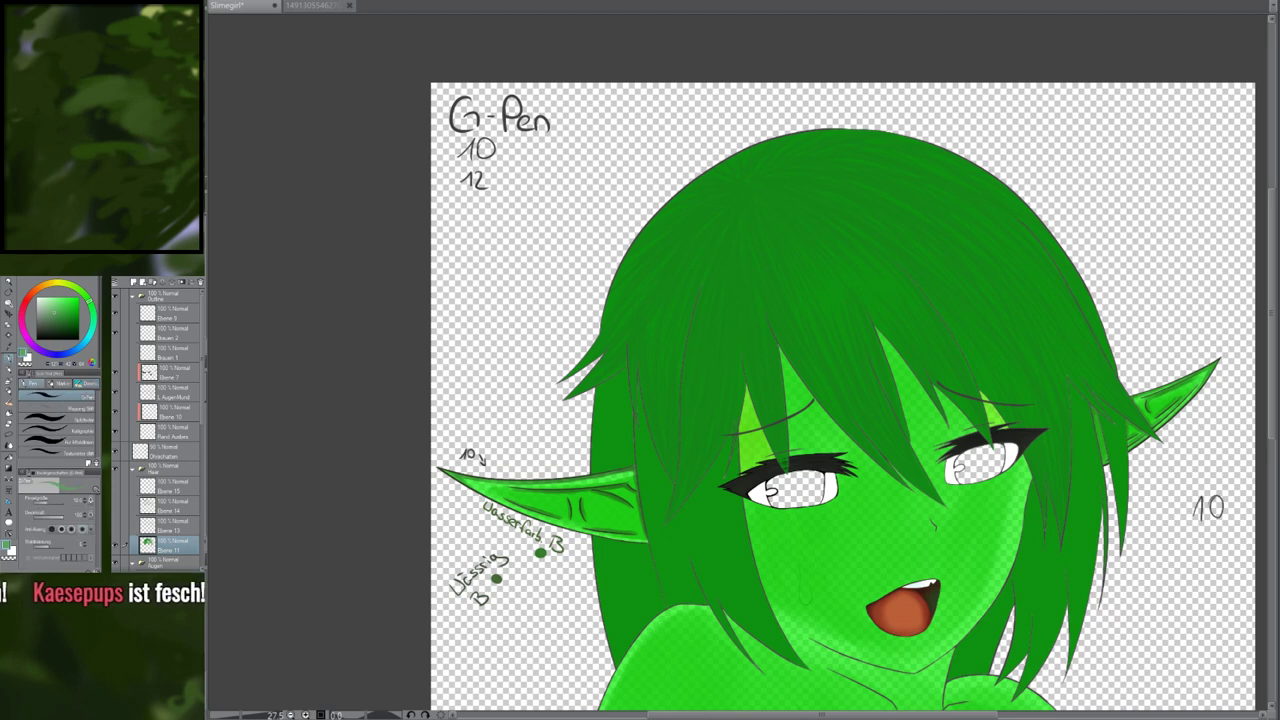
drag(1077, 503, 666, 488)
mouse_move(730, 236)
mouse_down()
mouse_move(716, 268)
mouse_move(732, 240)
mouse_move(794, 268)
mouse_up()
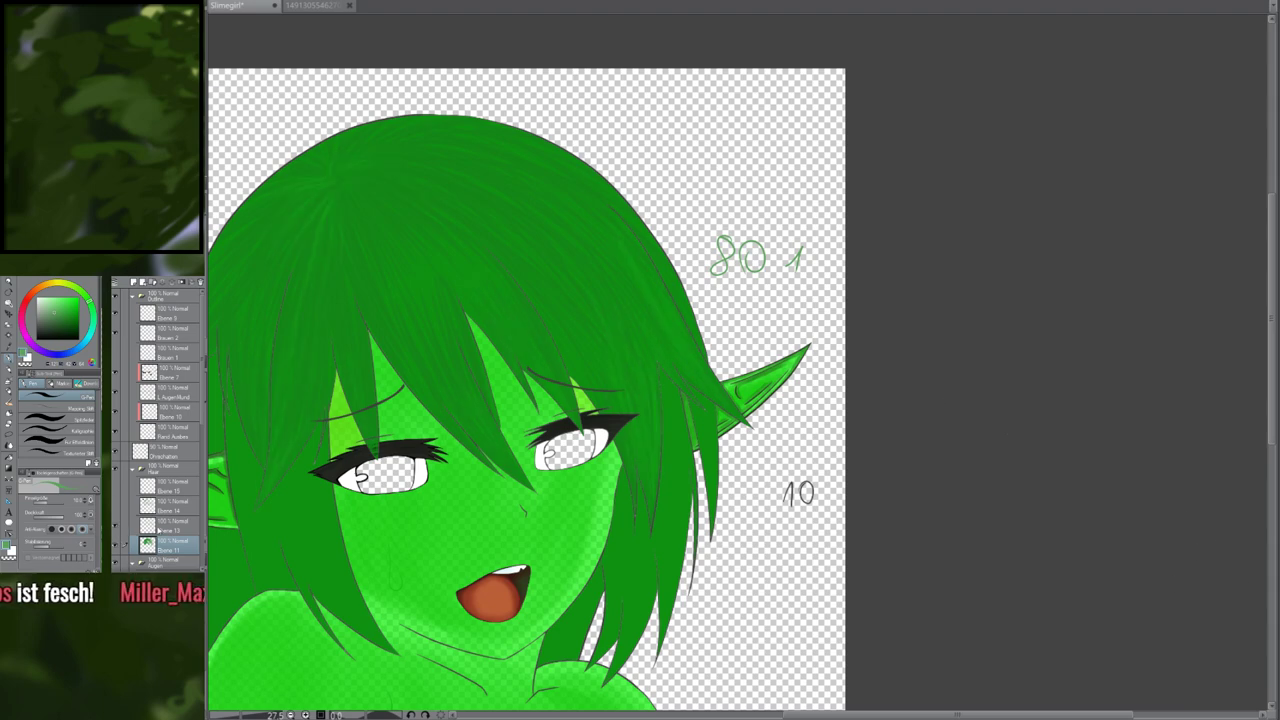
click(165, 524)
drag(782, 281, 801, 301)
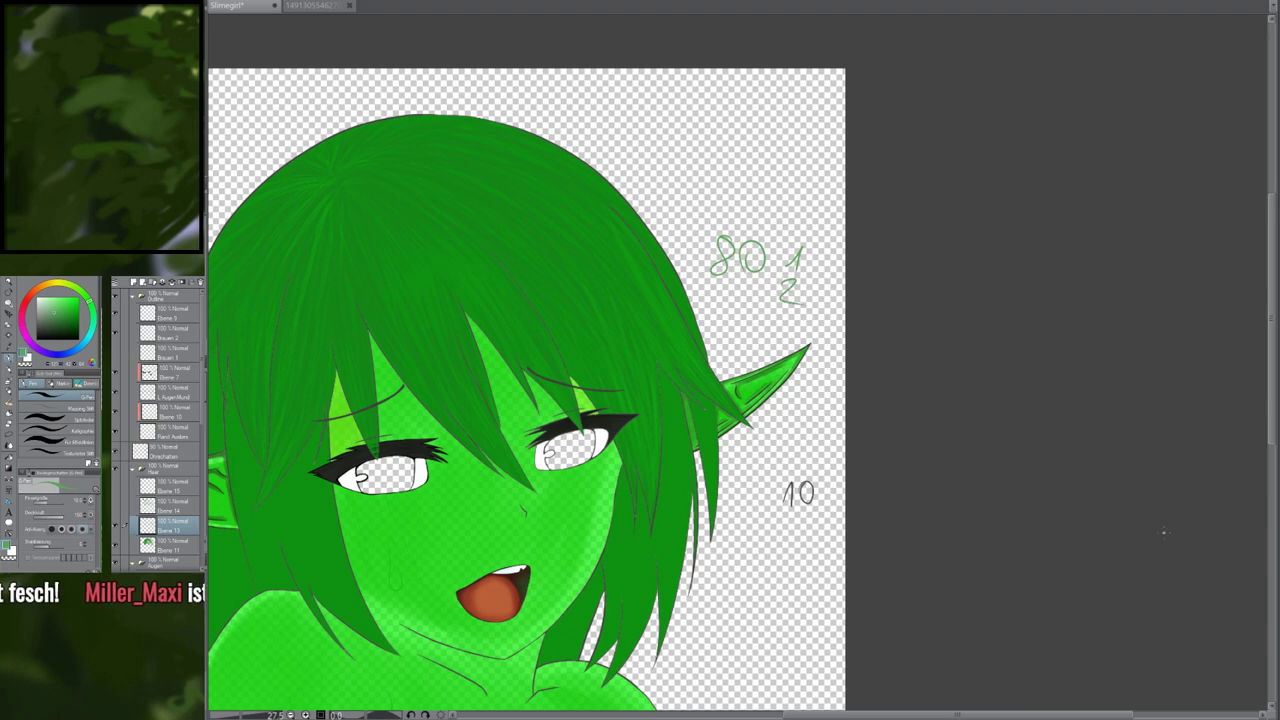
click(165, 509)
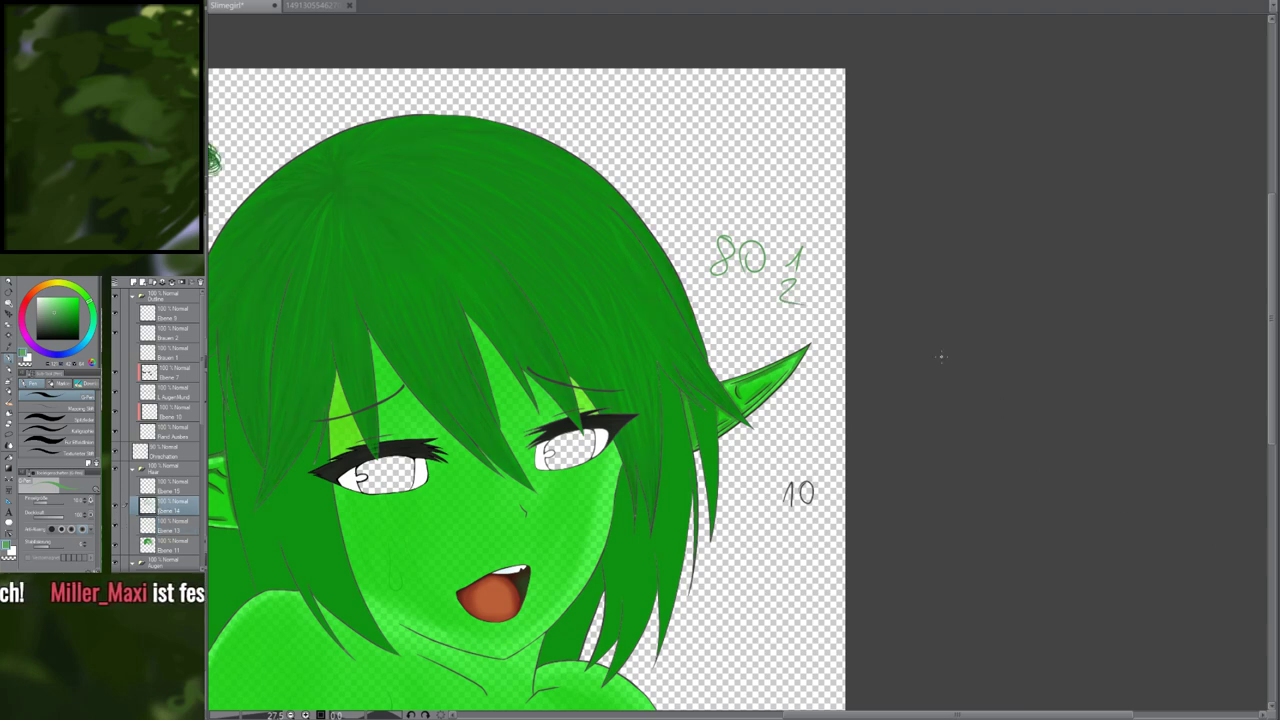
mouse_move(778, 321)
mouse_down()
mouse_move(790, 334)
mouse_move(780, 350)
mouse_up()
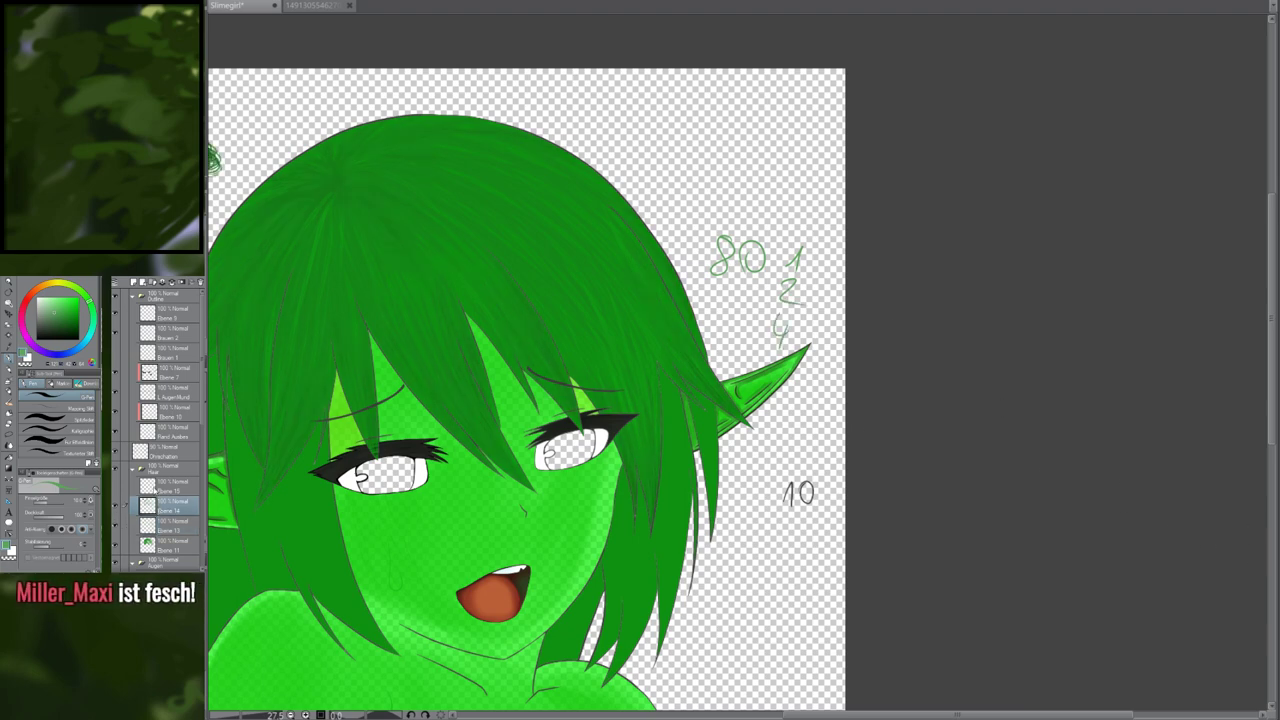
Add a new raster layer above Ebene 15 in the hair folder
click(168, 492)
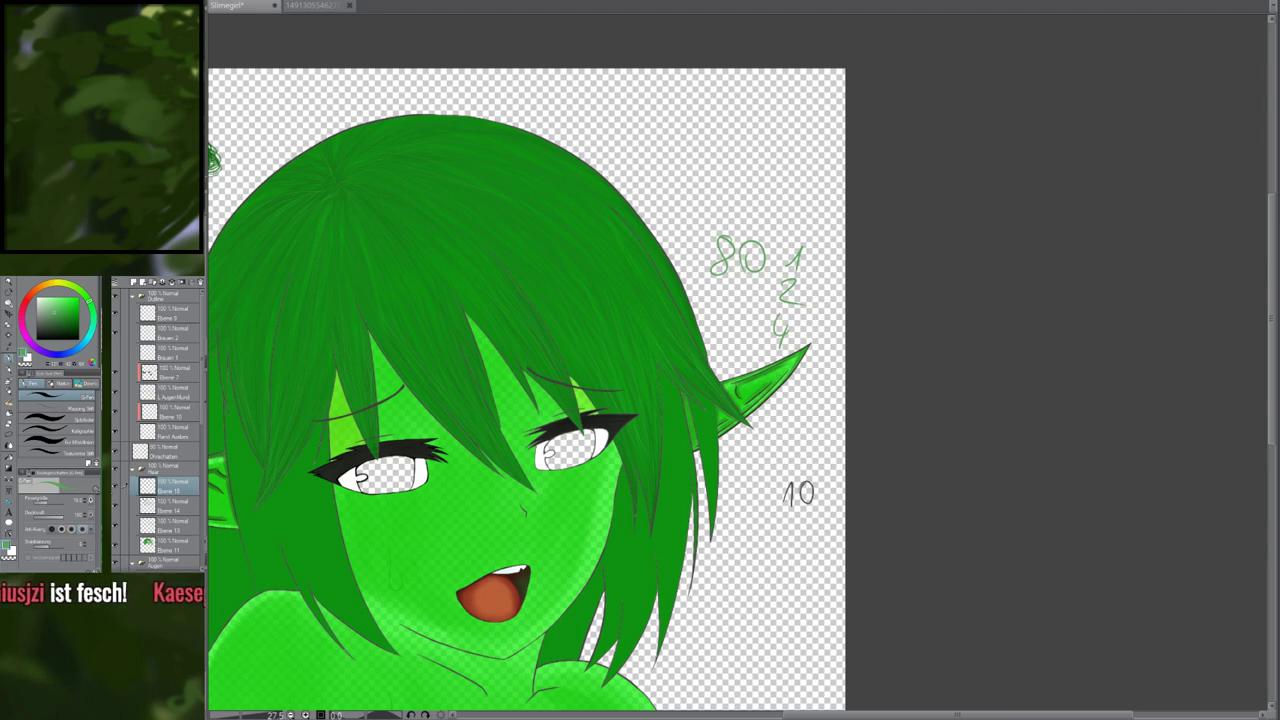
scroll(118, 496, down, 2)
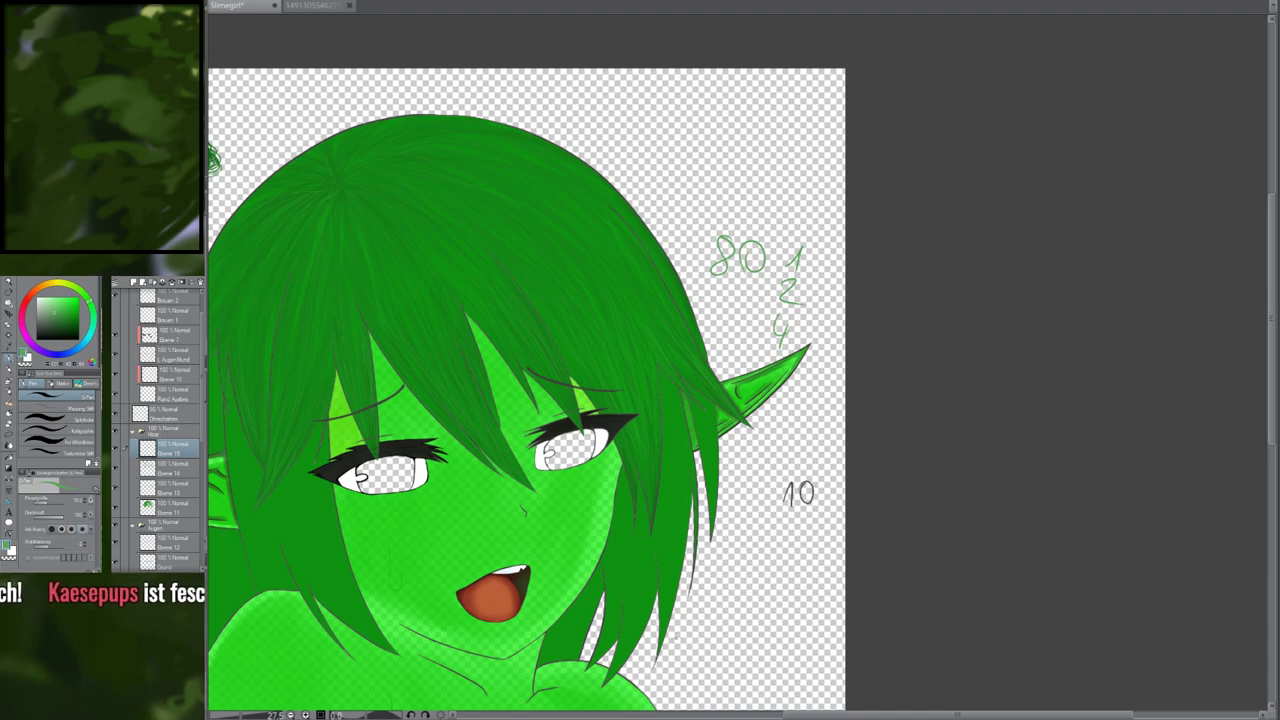
scroll(656, 563, down, 5)
scroll(510, 567, up, 4)
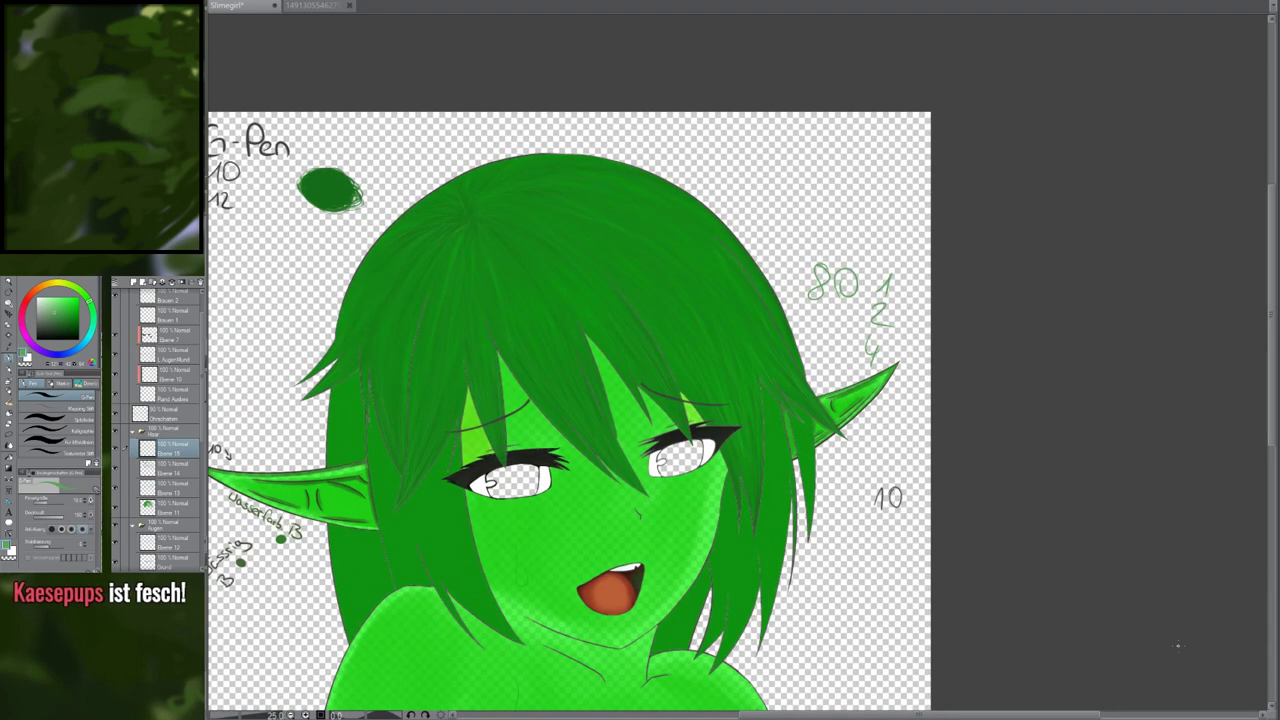
click(134, 283)
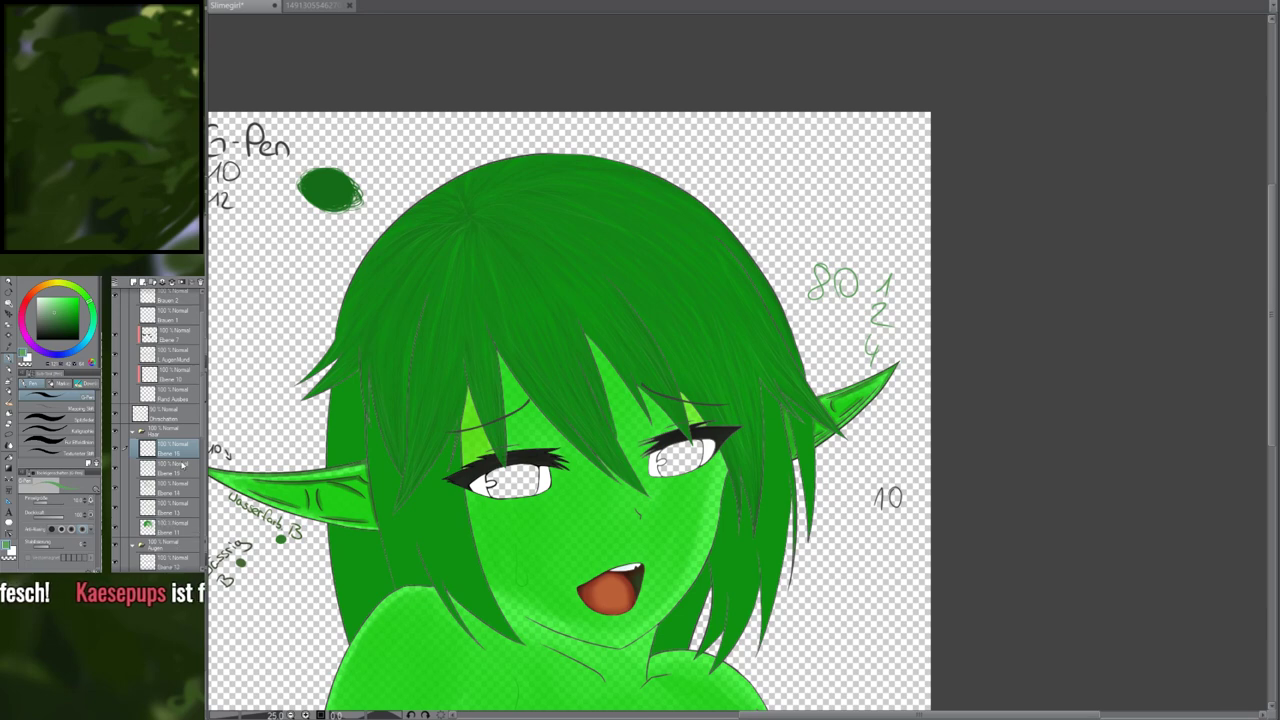
Select the flat hair areas on both sides of the face, using the line art of the eye-and-mouth outline layer as boundary
drag(692, 512, 904, 487)
scroll(600, 543, up, 1)
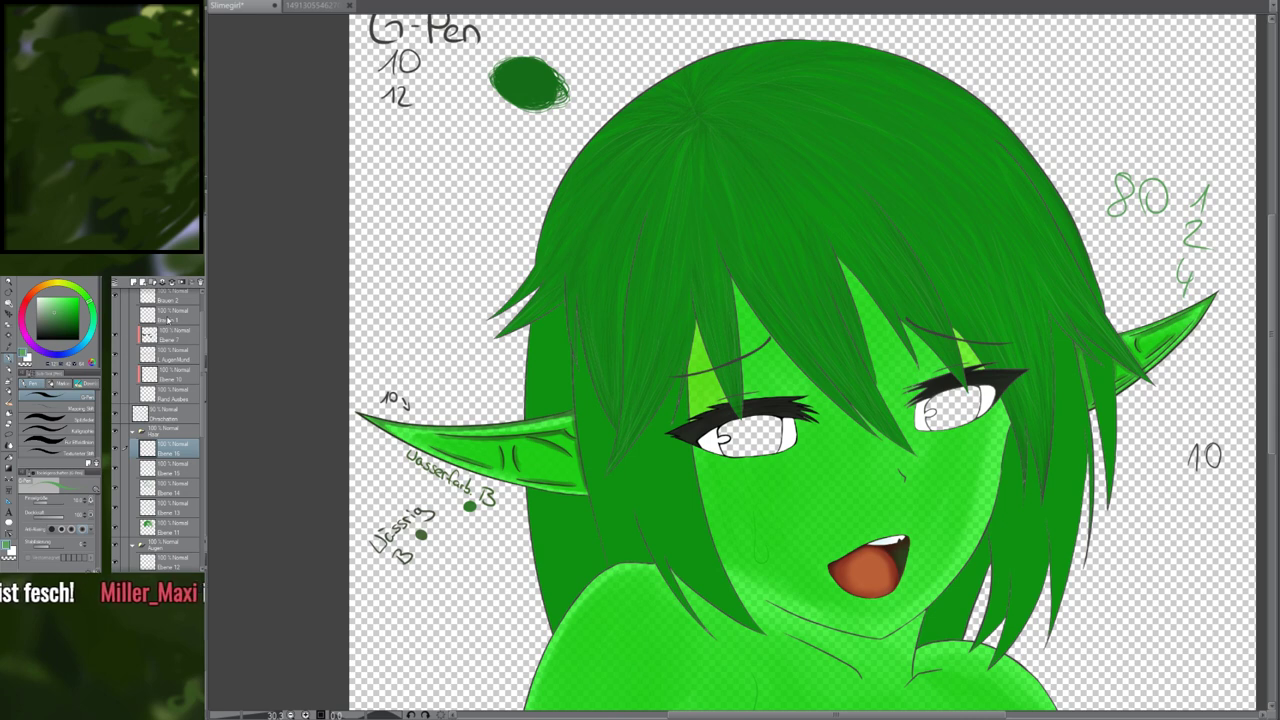
click(165, 354)
key(w)
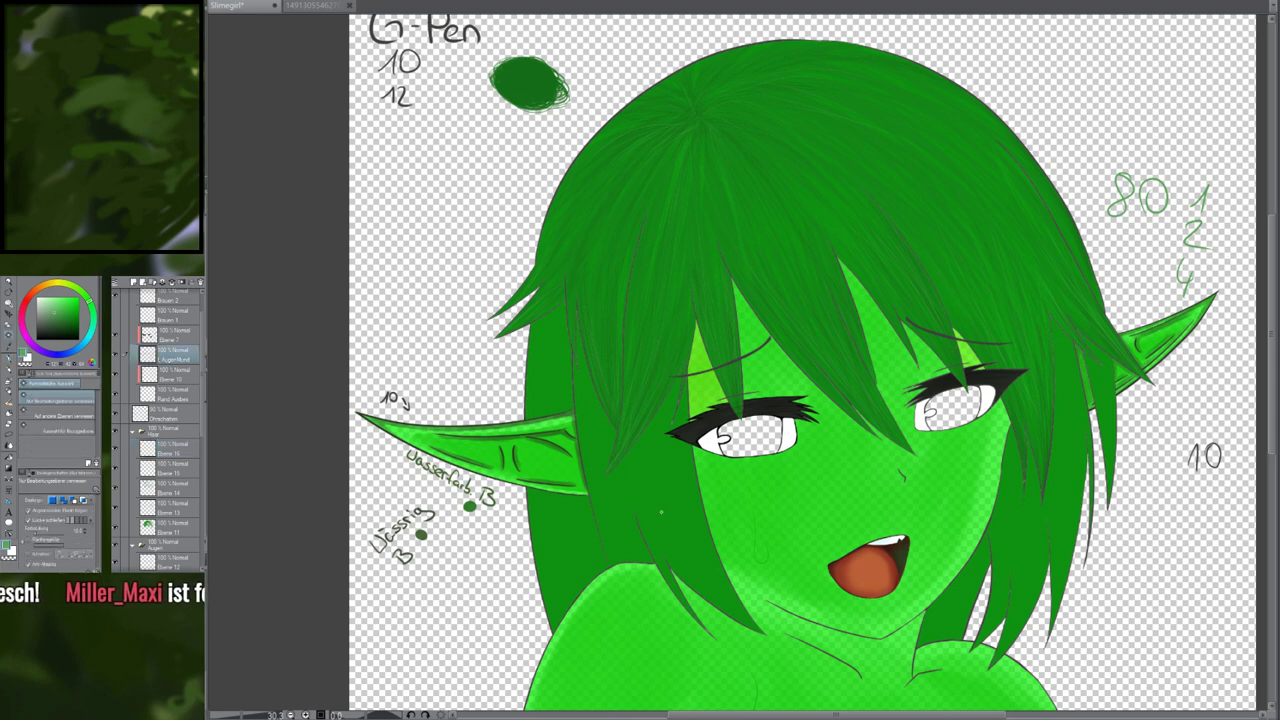
click(654, 512)
shift+click(552, 370)
shift+click(565, 542)
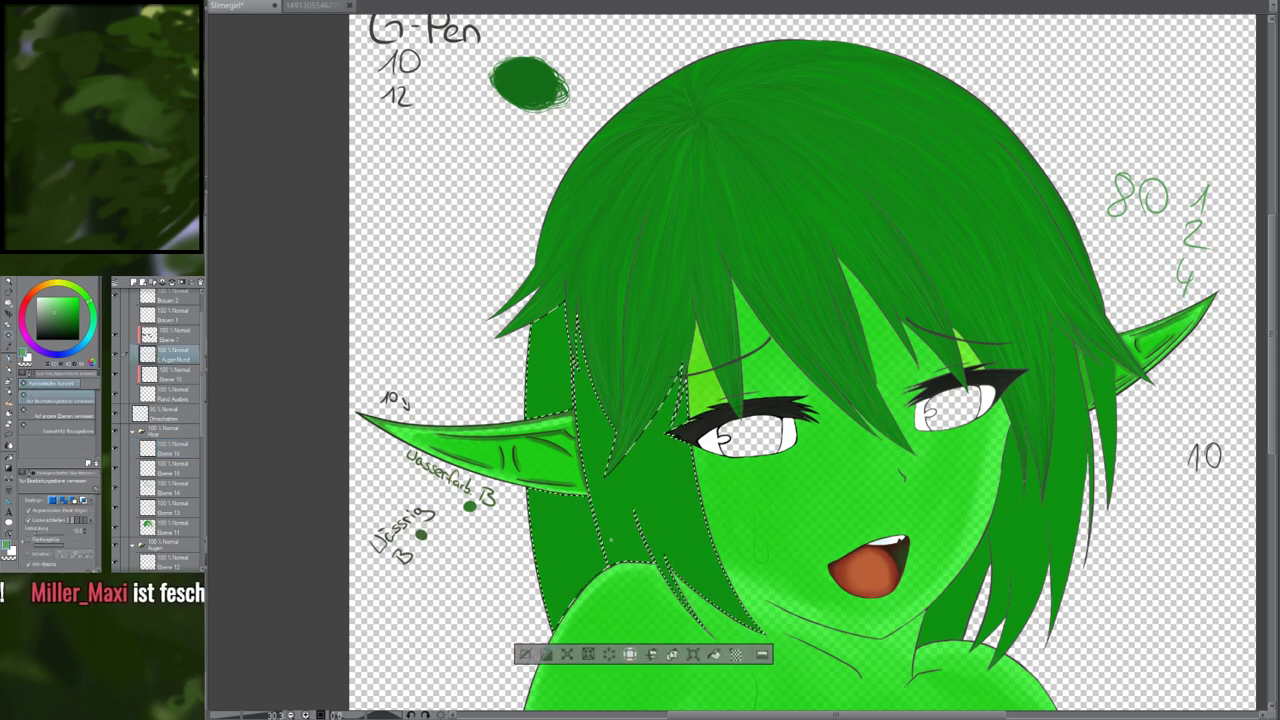
shift+click(1038, 520)
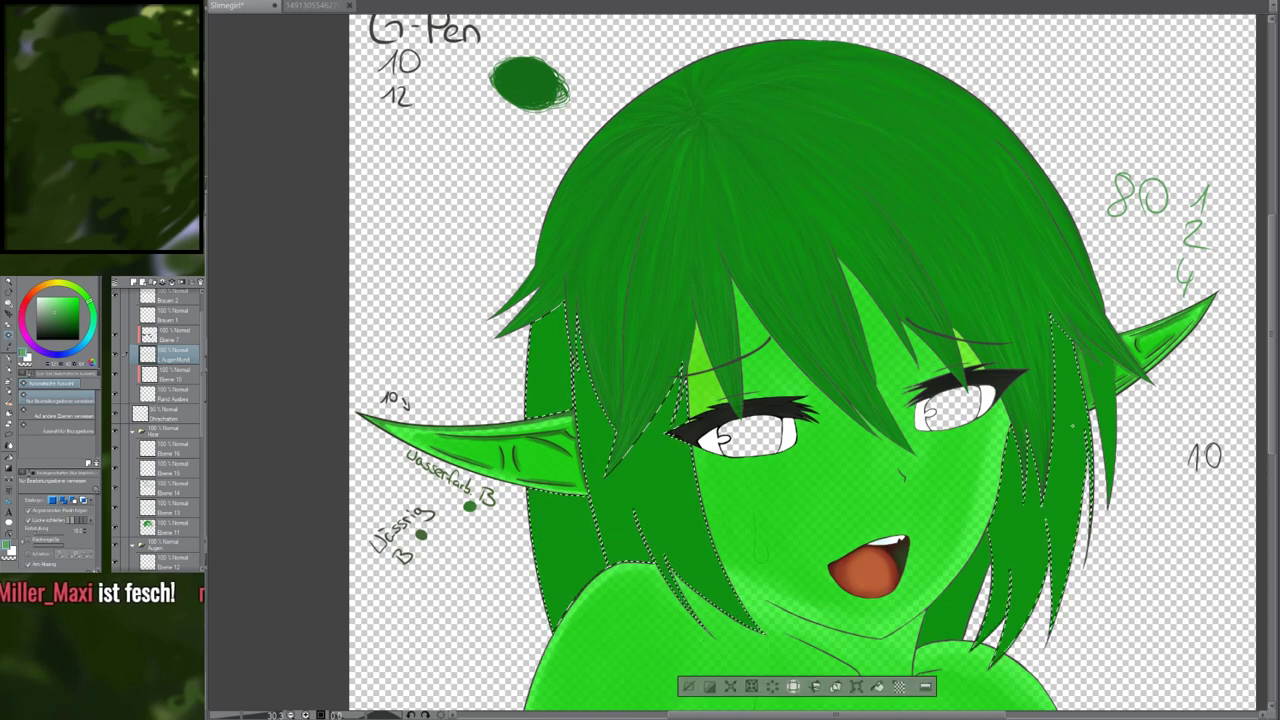
shift+click(1101, 425)
shift+click(948, 612)
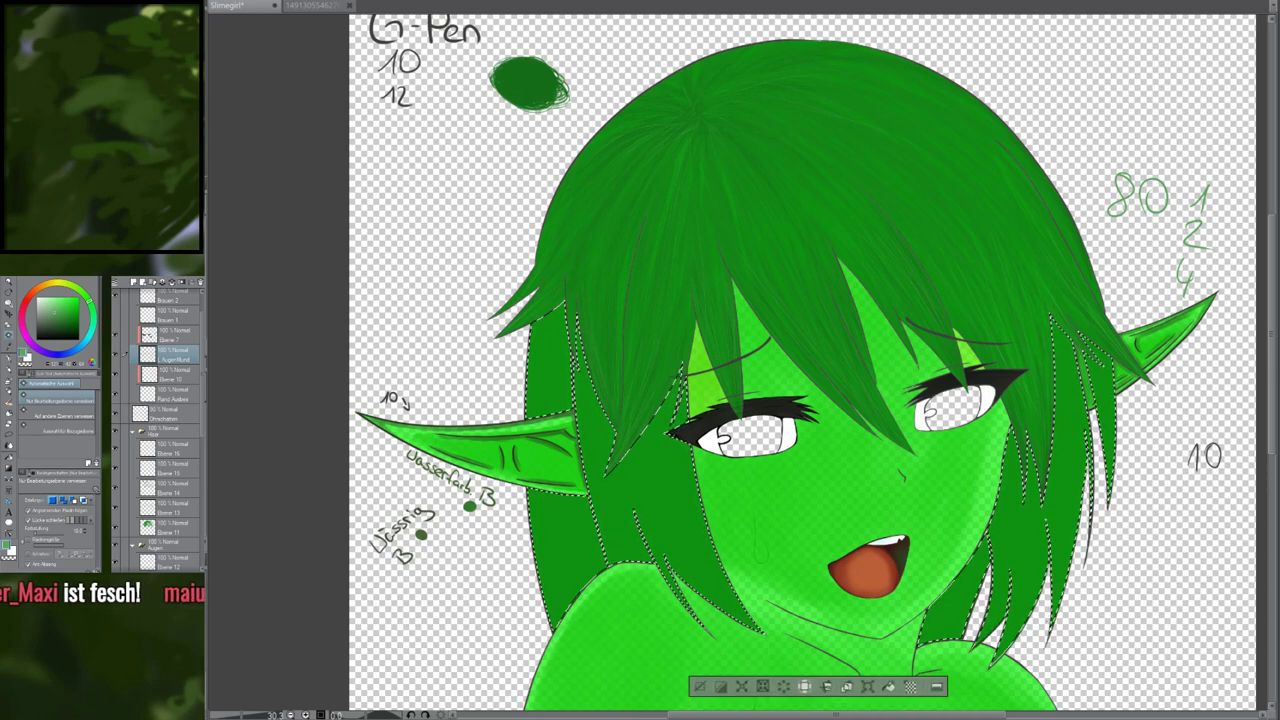
Limit the selection to the hair on the left side of the drawing and ready the painting brush on Ebene 16
key(p)
scroll(1050, 576, down, 5)
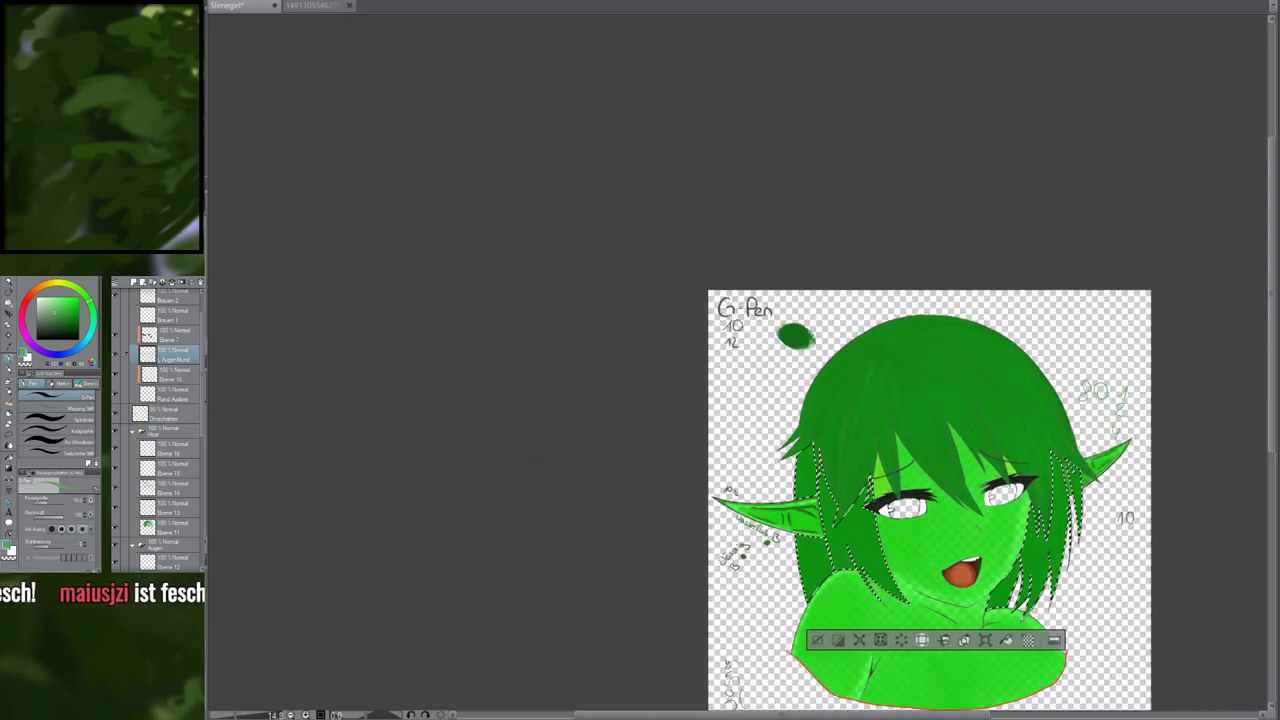
scroll(806, 541, up, 2)
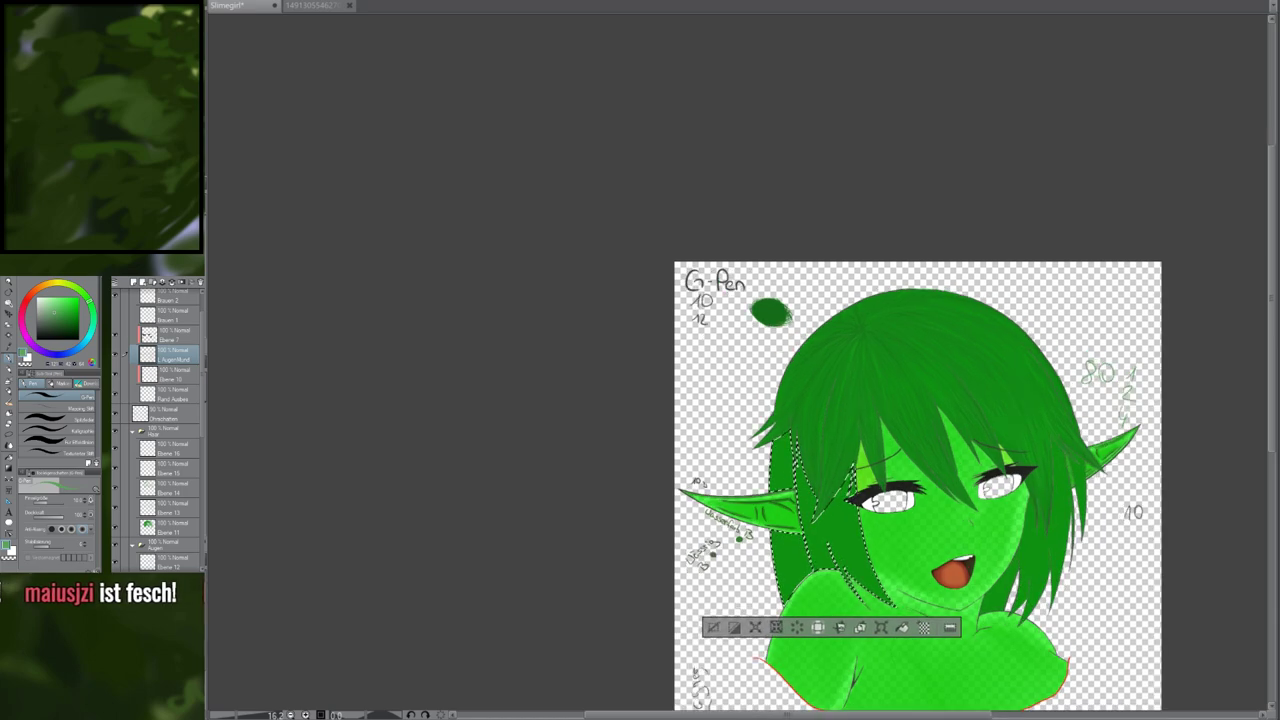
scroll(765, 528, up, 2)
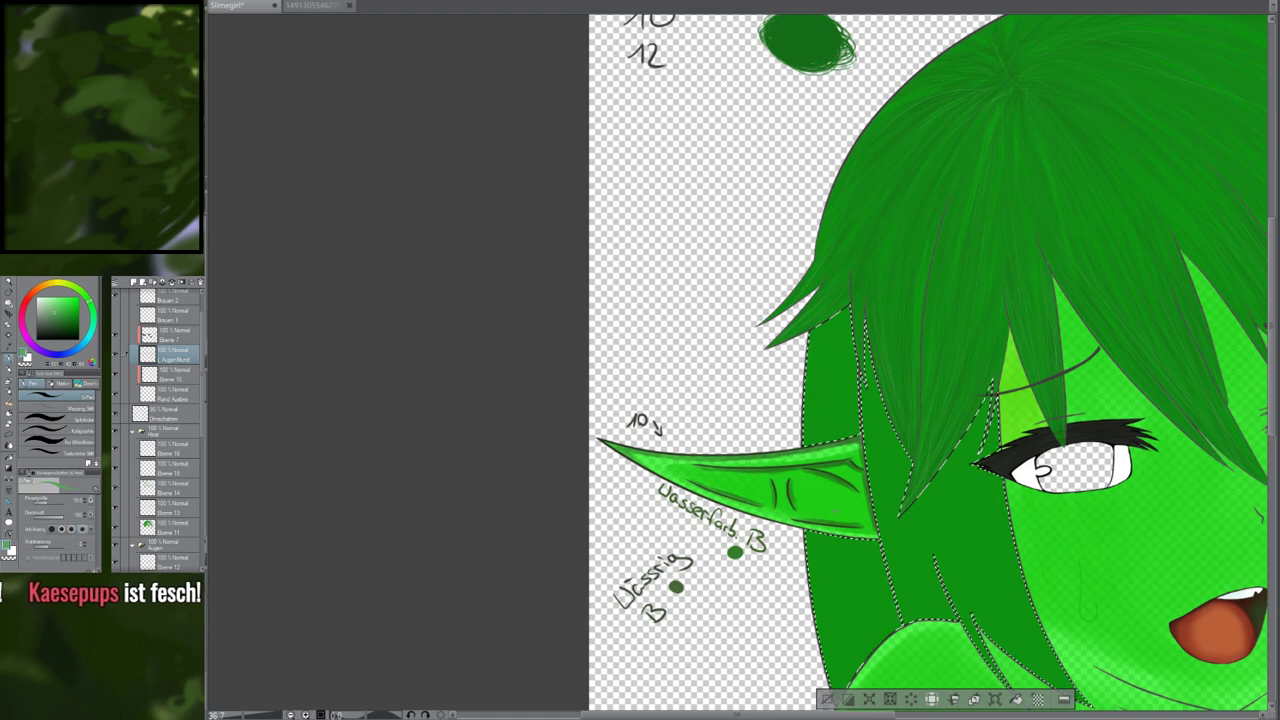
click(176, 452)
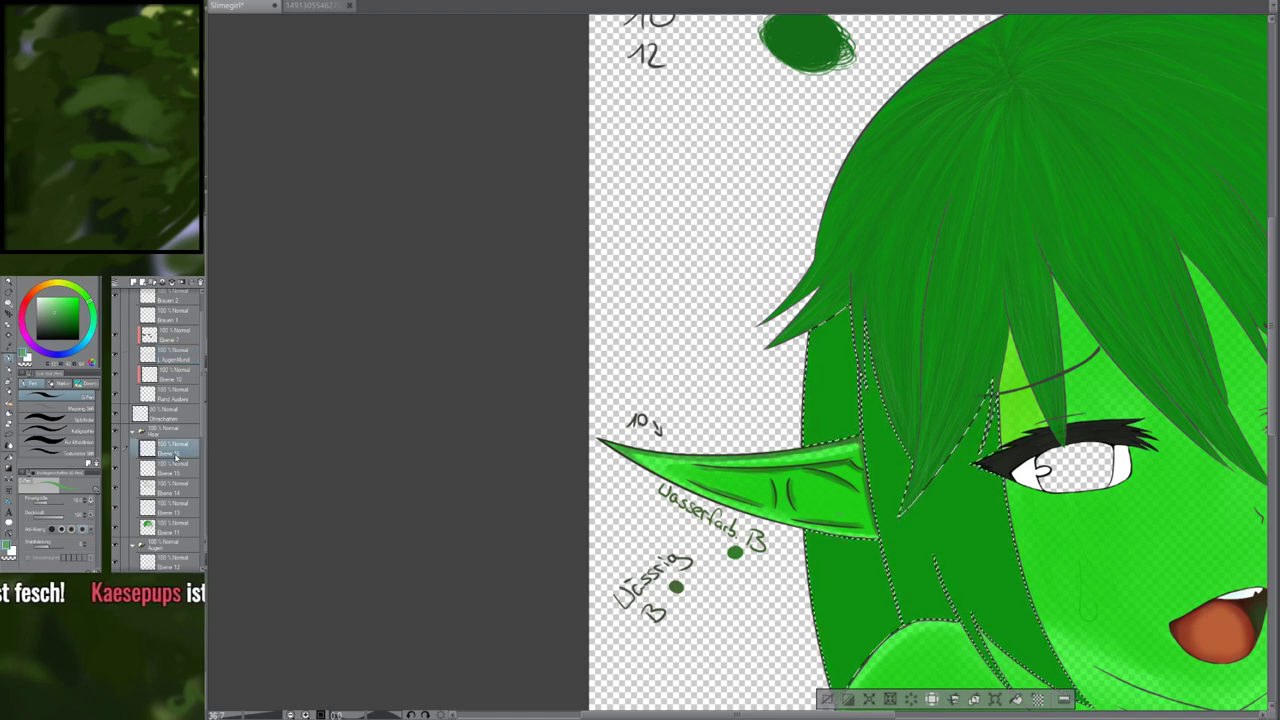
click(87, 384)
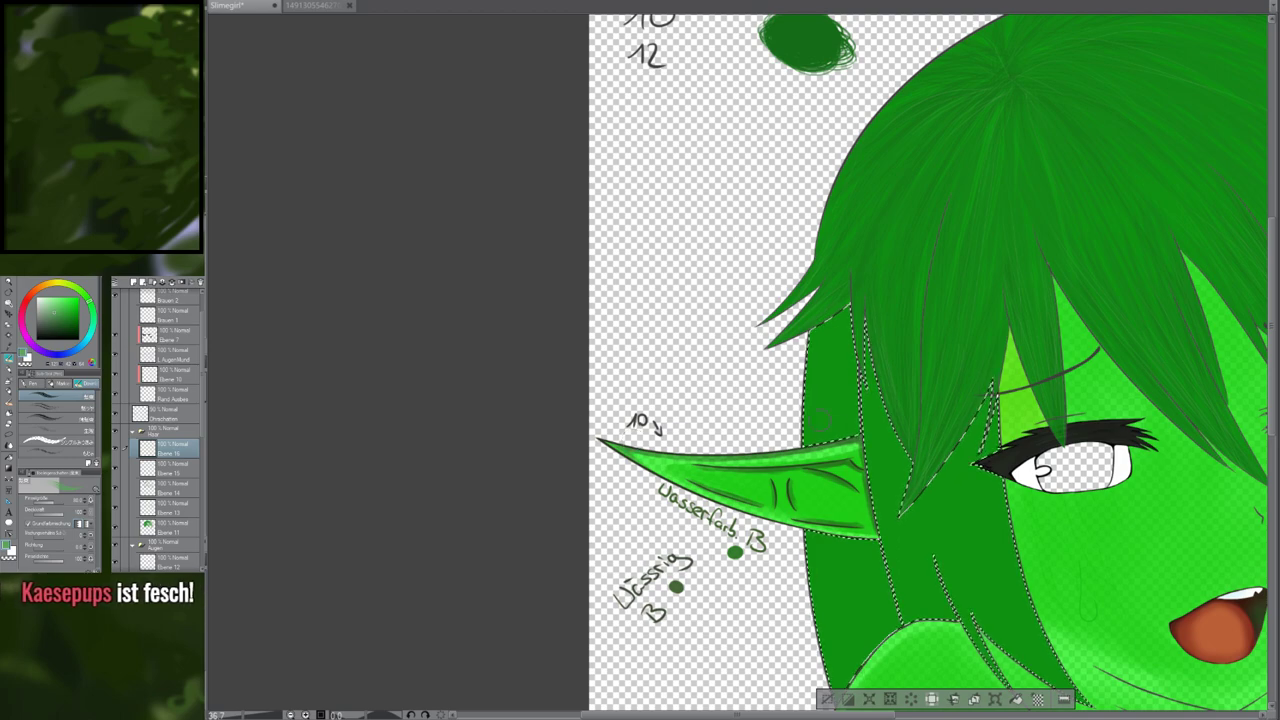
drag(905, 455, 627, 371)
drag(582, 413, 669, 420)
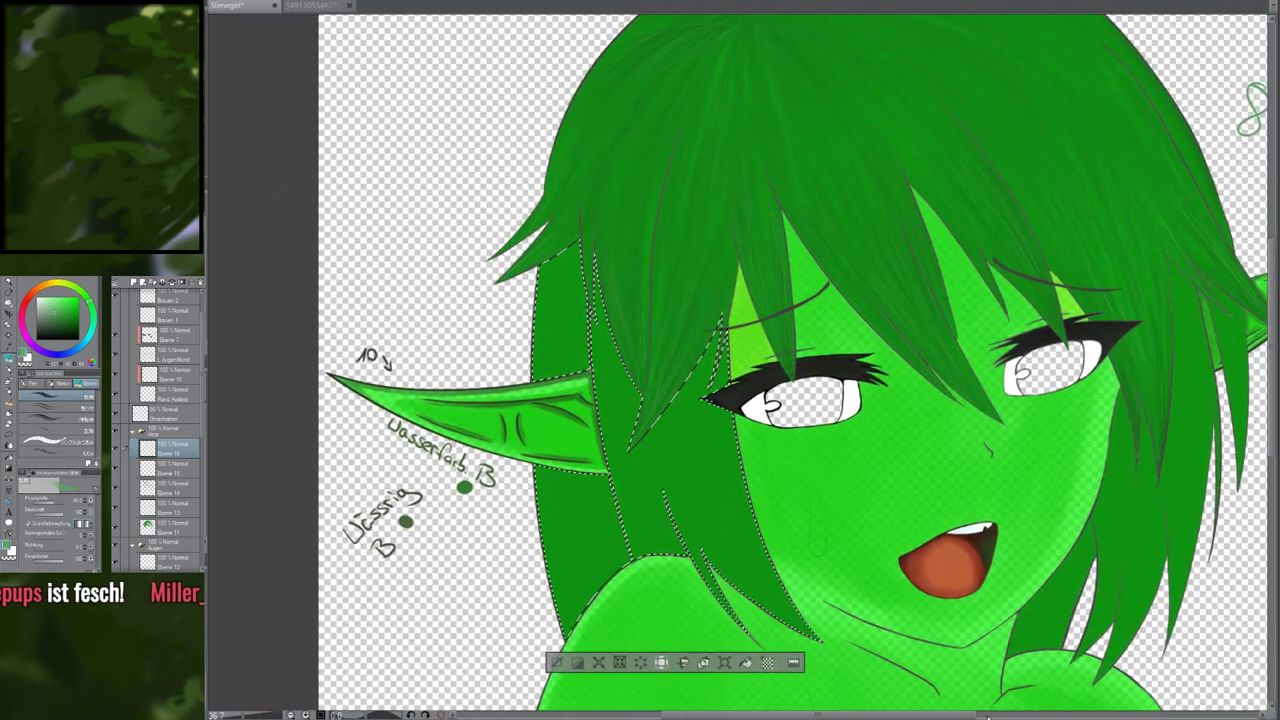
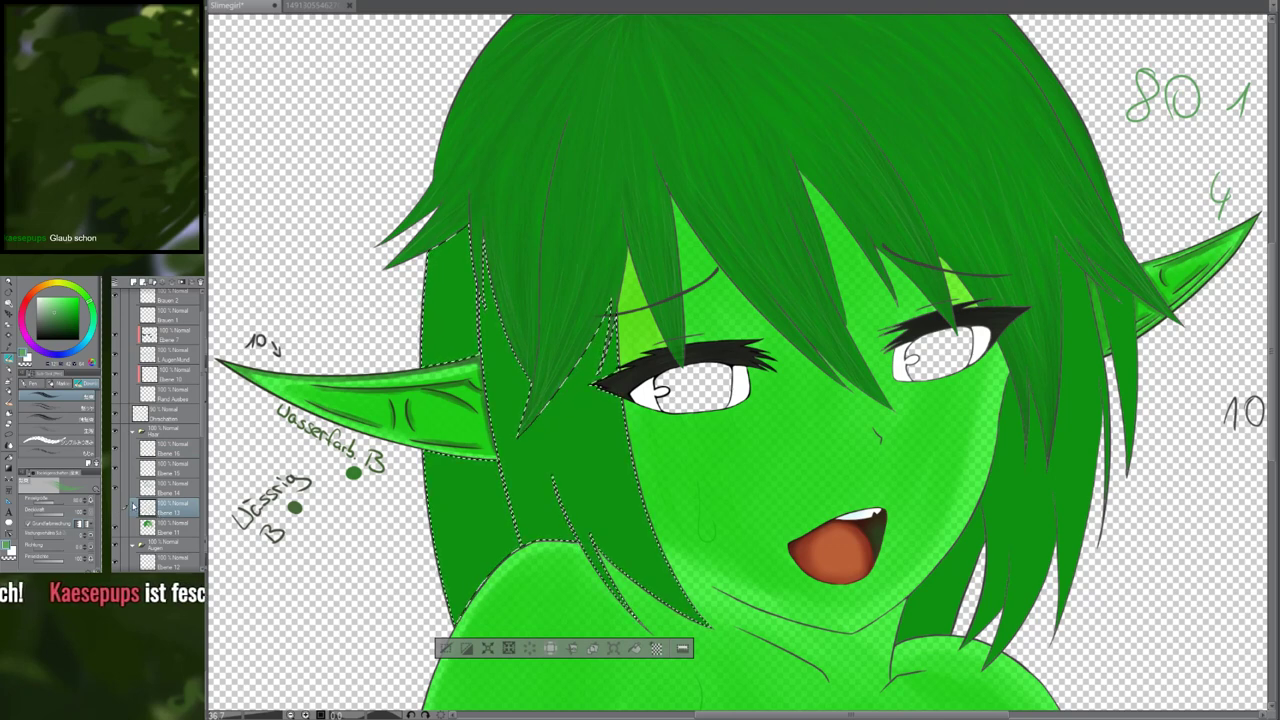
Toggle the visibility of the hair folder and its shading layers to compare what Ebene 11 and Ebene 13 contribute
click(117, 510)
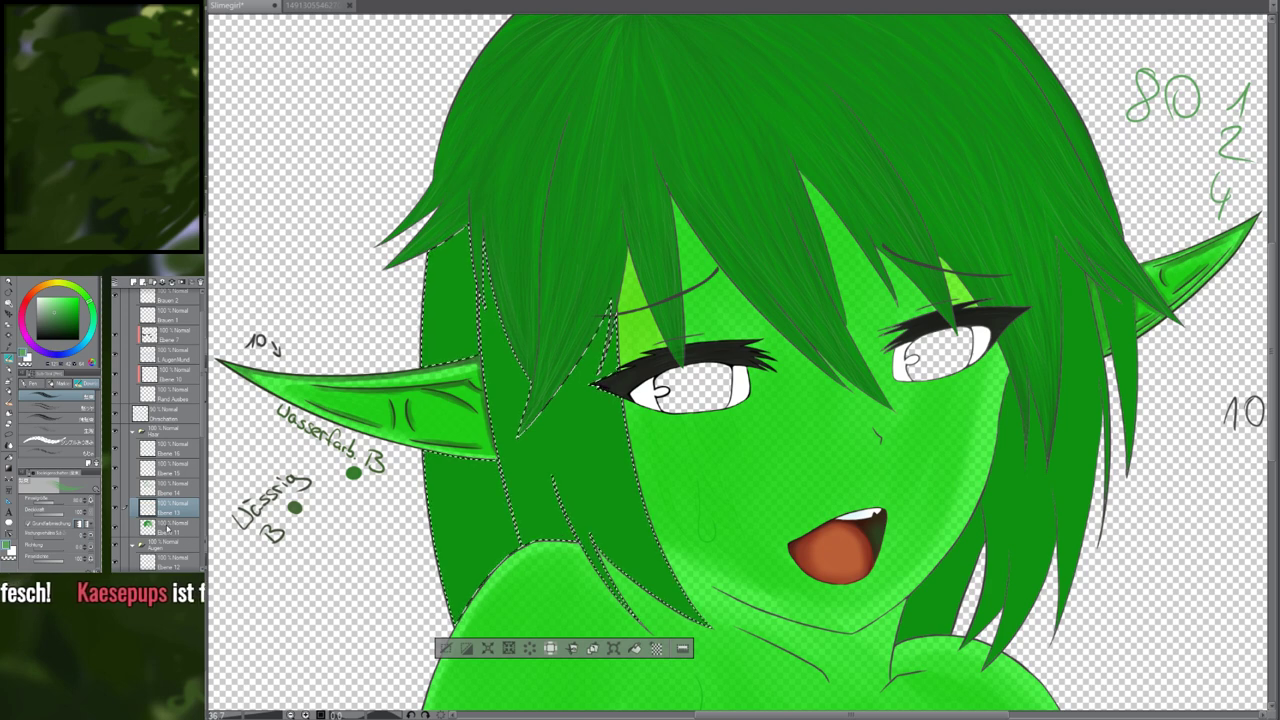
click(162, 525)
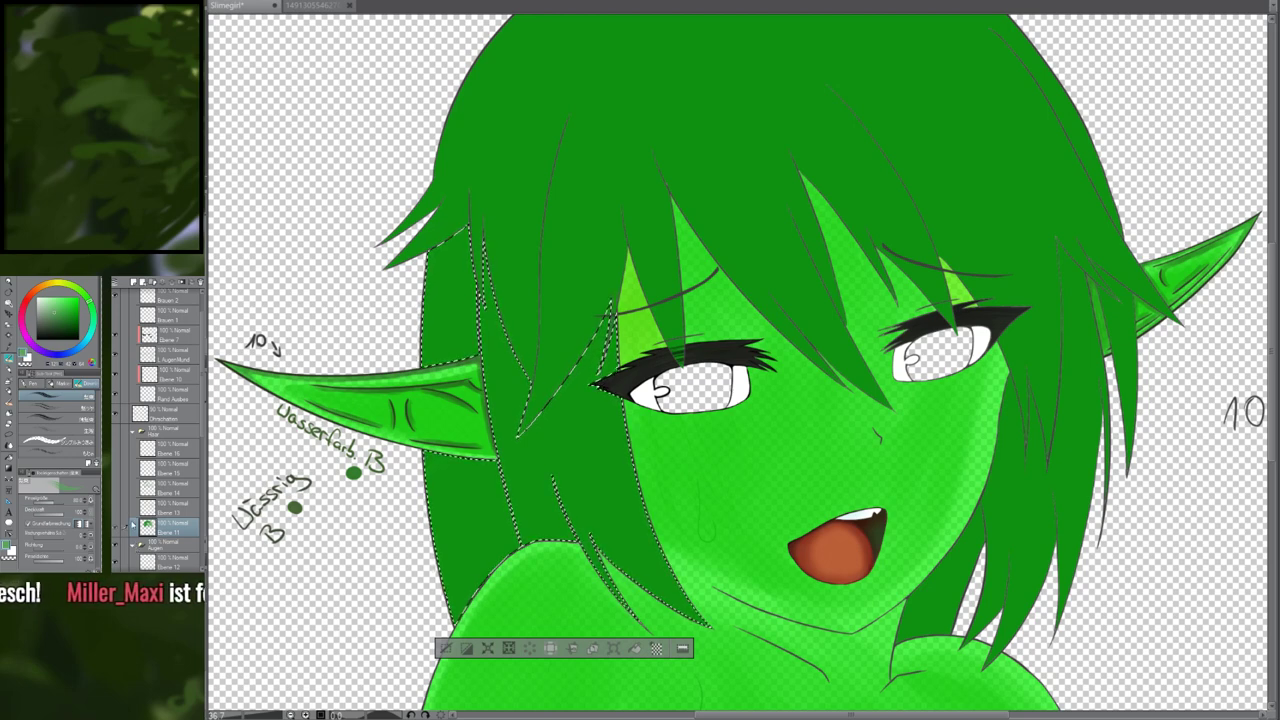
click(165, 506)
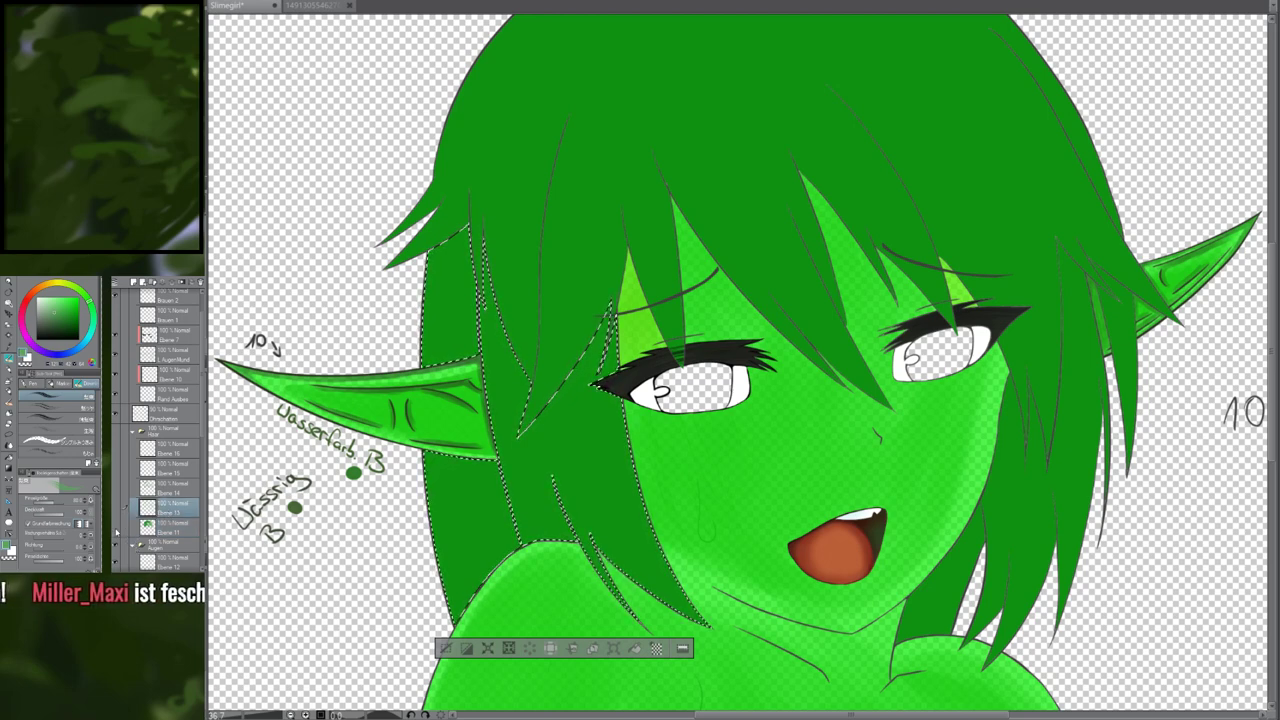
click(129, 526)
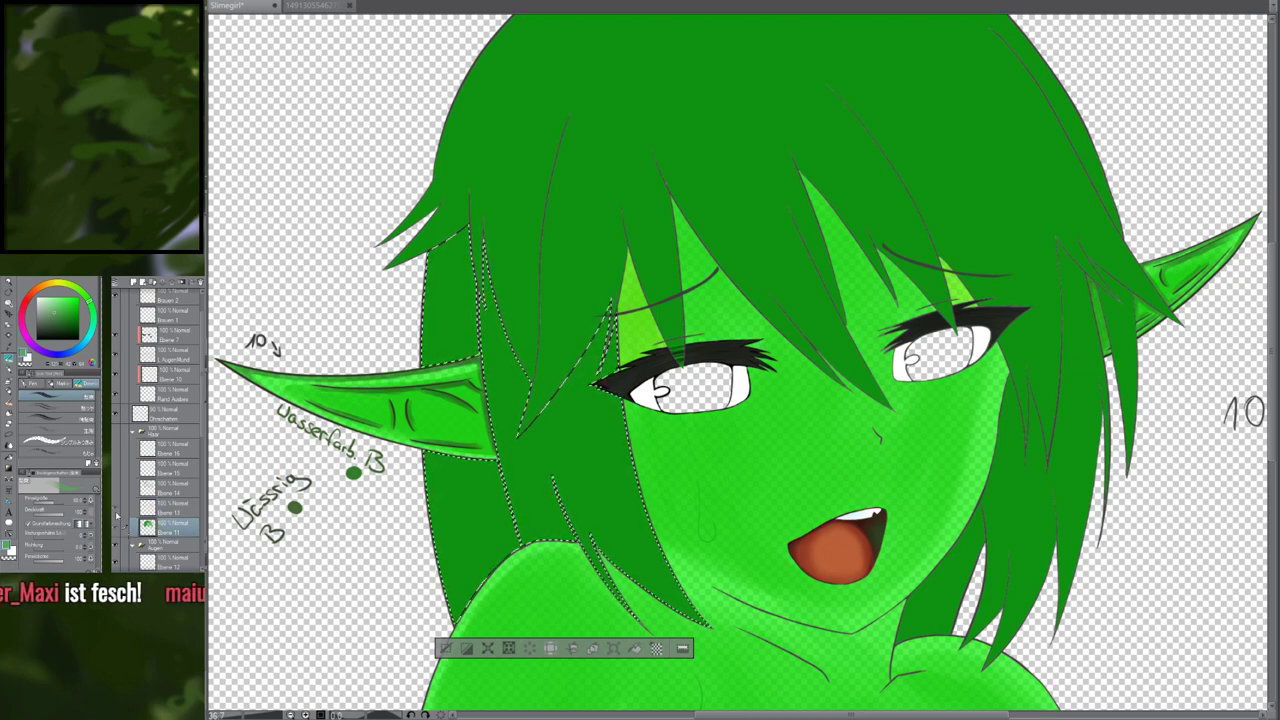
click(116, 432)
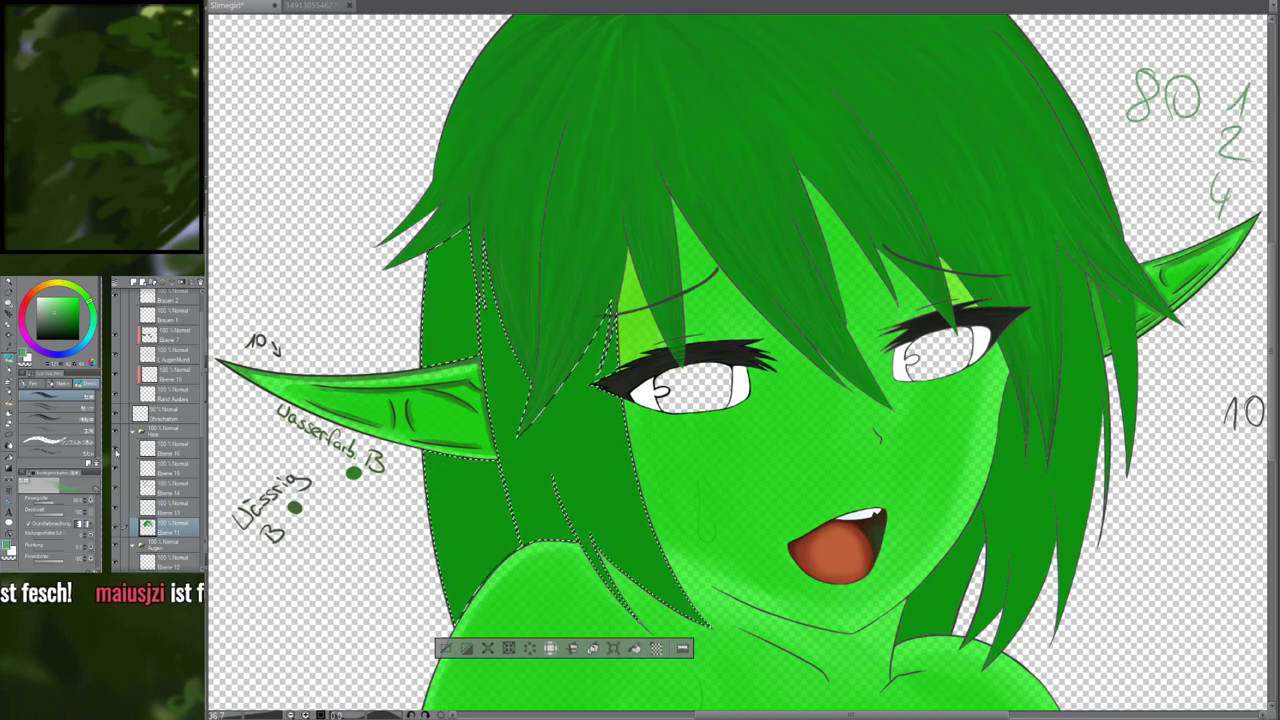
click(116, 509)
click(116, 509)
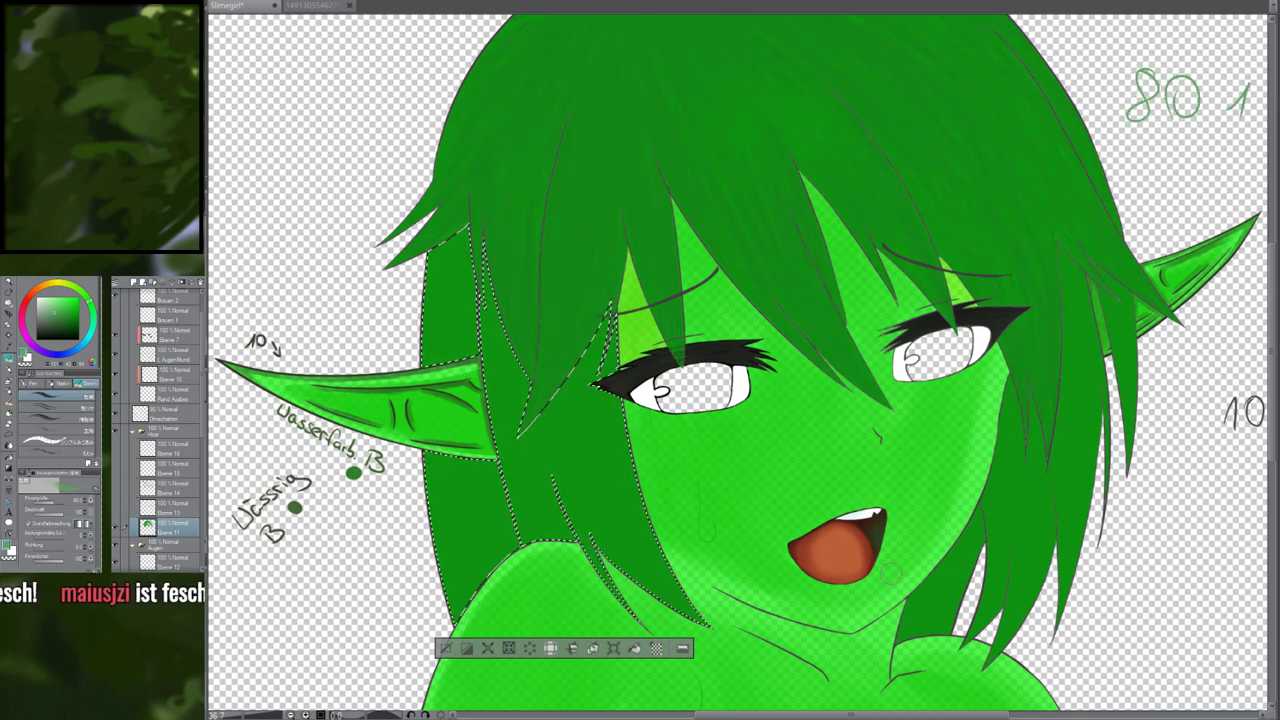
Sample a green from the fringe's shading as the drawing colour and return to the brush
scroll(594, 283, up, 10)
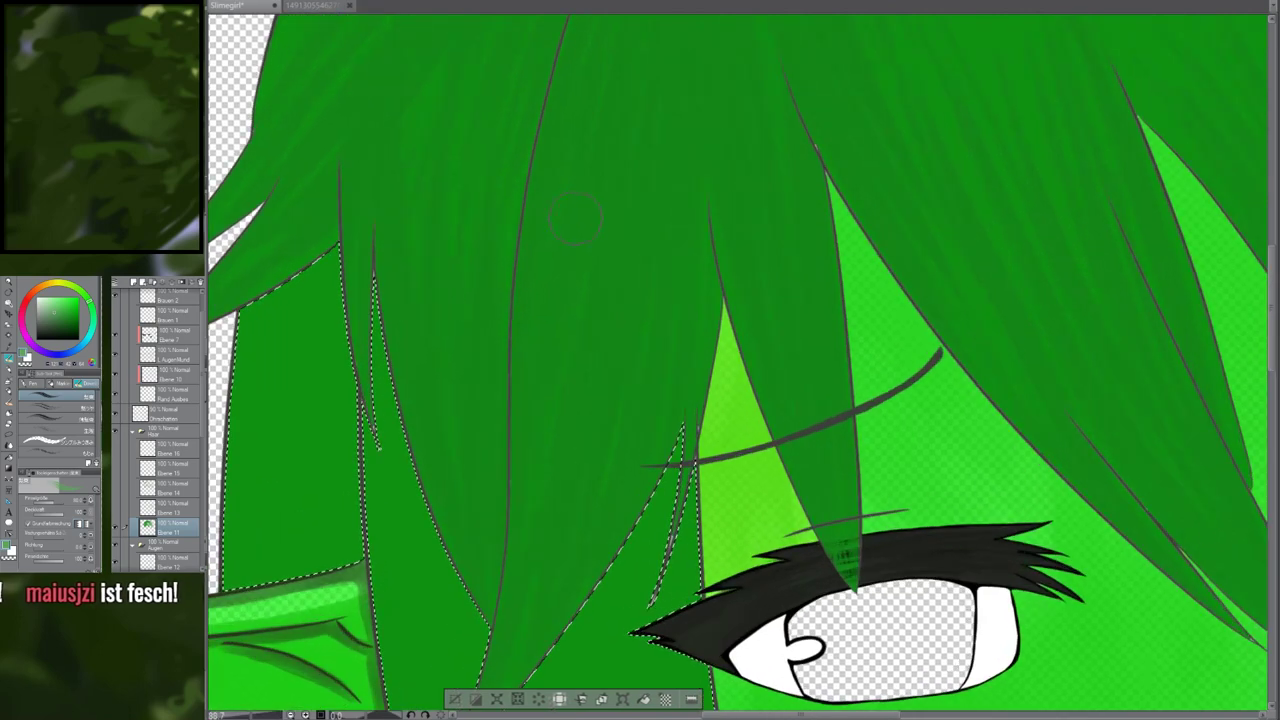
scroll(594, 283, up, 10)
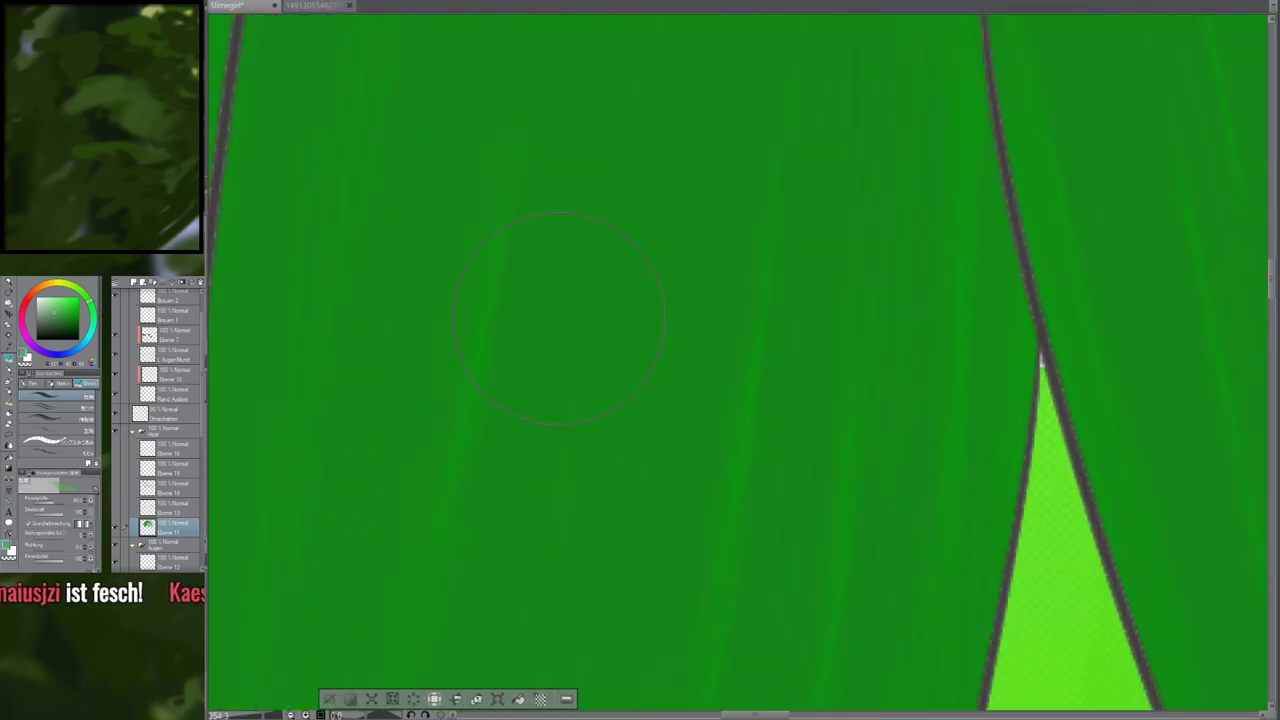
scroll(476, 301, up, 4)
key(alt)
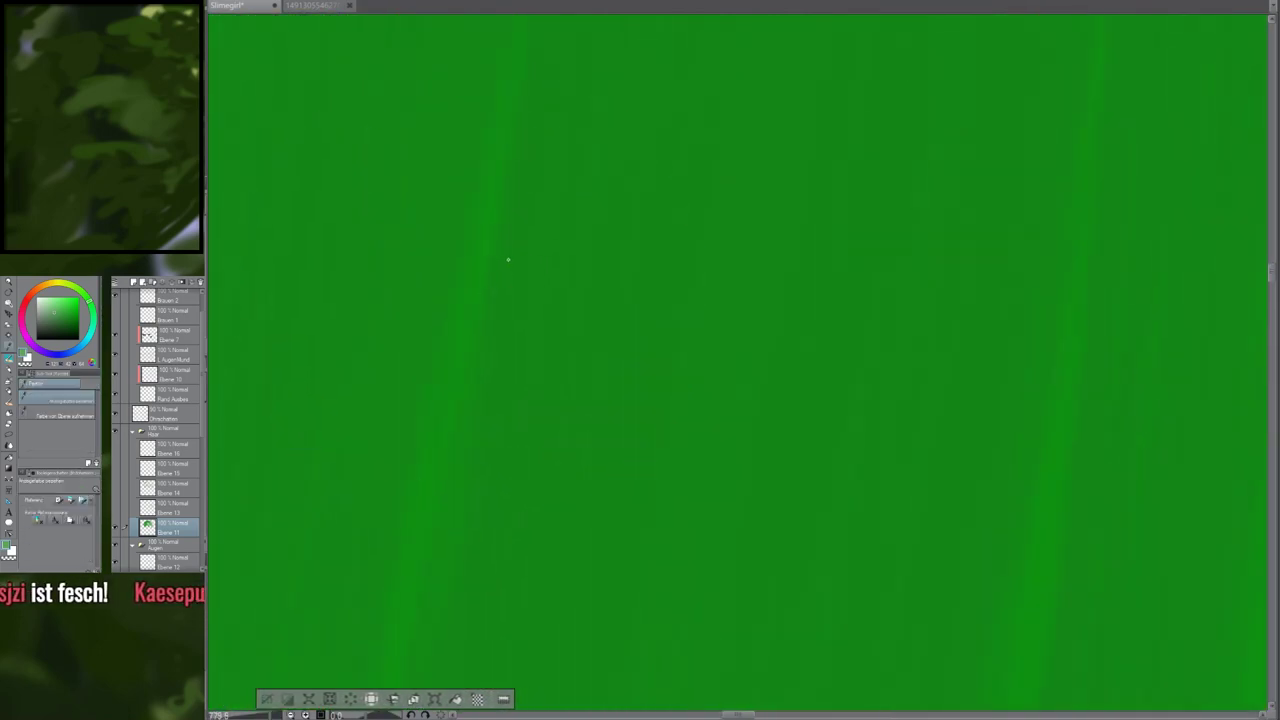
key(b)
scroll(517, 286, down, 8)
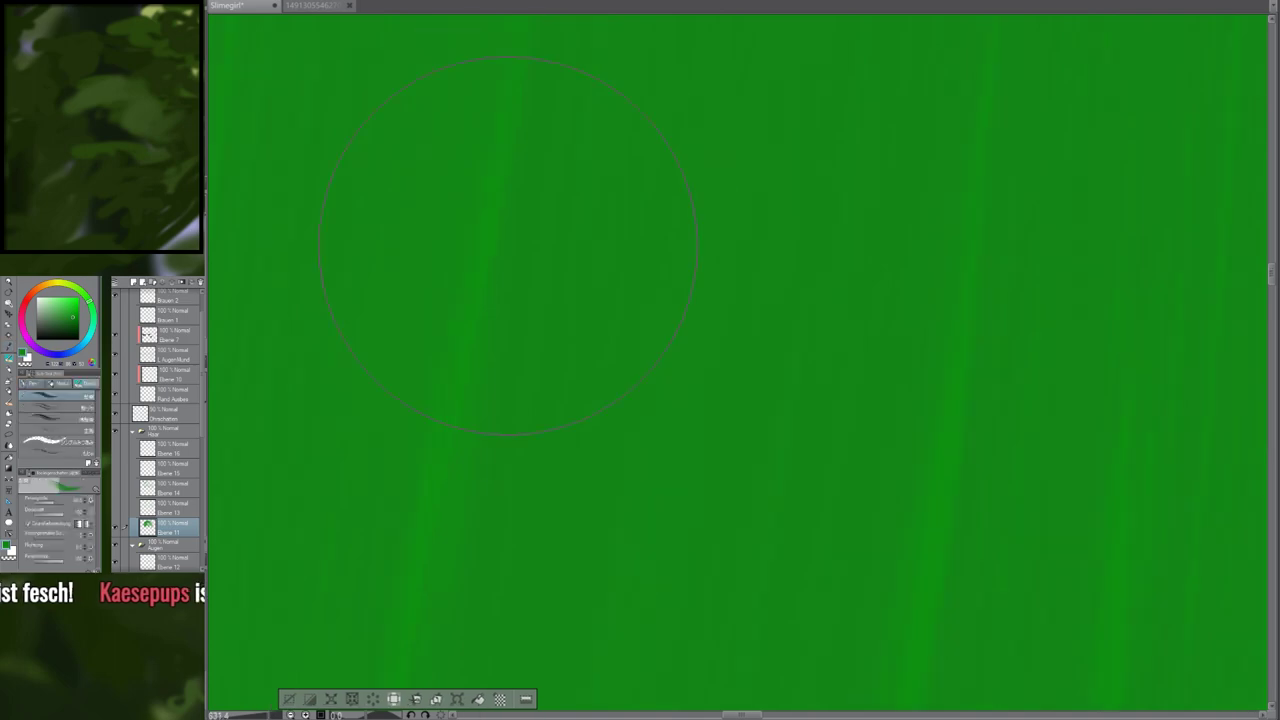
scroll(534, 268, down, 10)
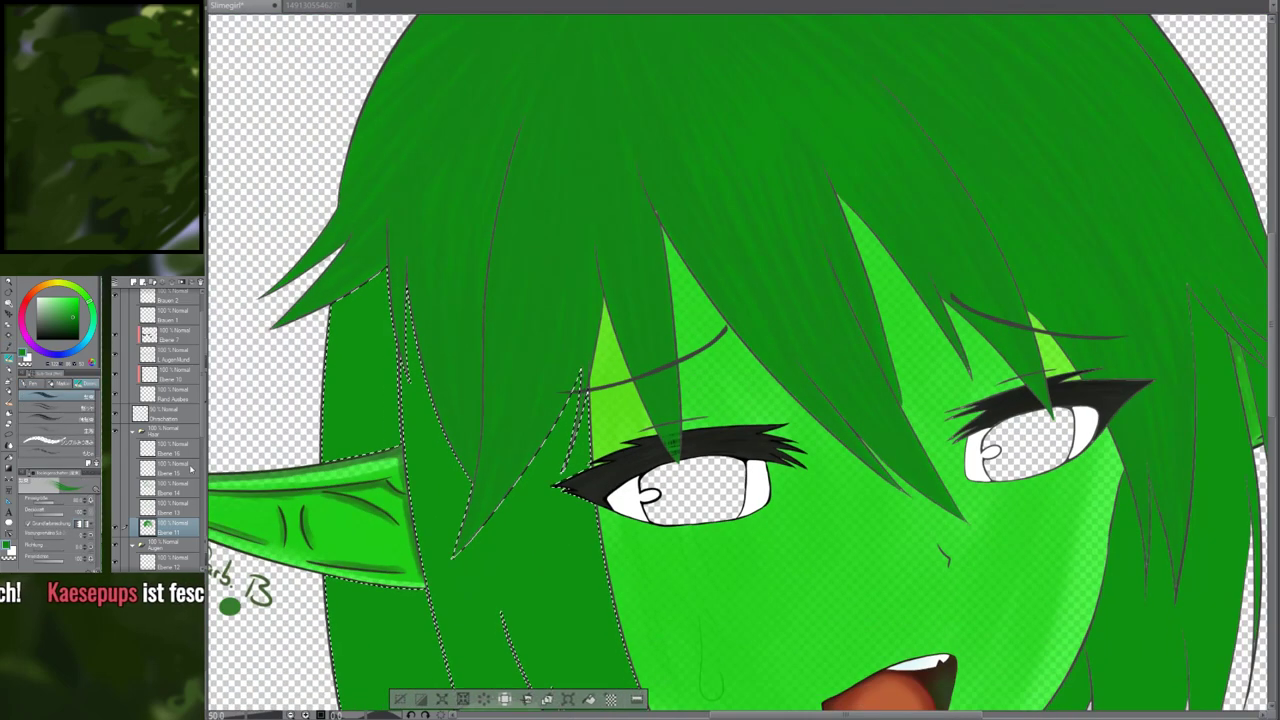
Show the hair shading layers again, rename Ebene 11, 13, 14 and 15 as x1 to x4, and rename Ebene 16 too
click(165, 447)
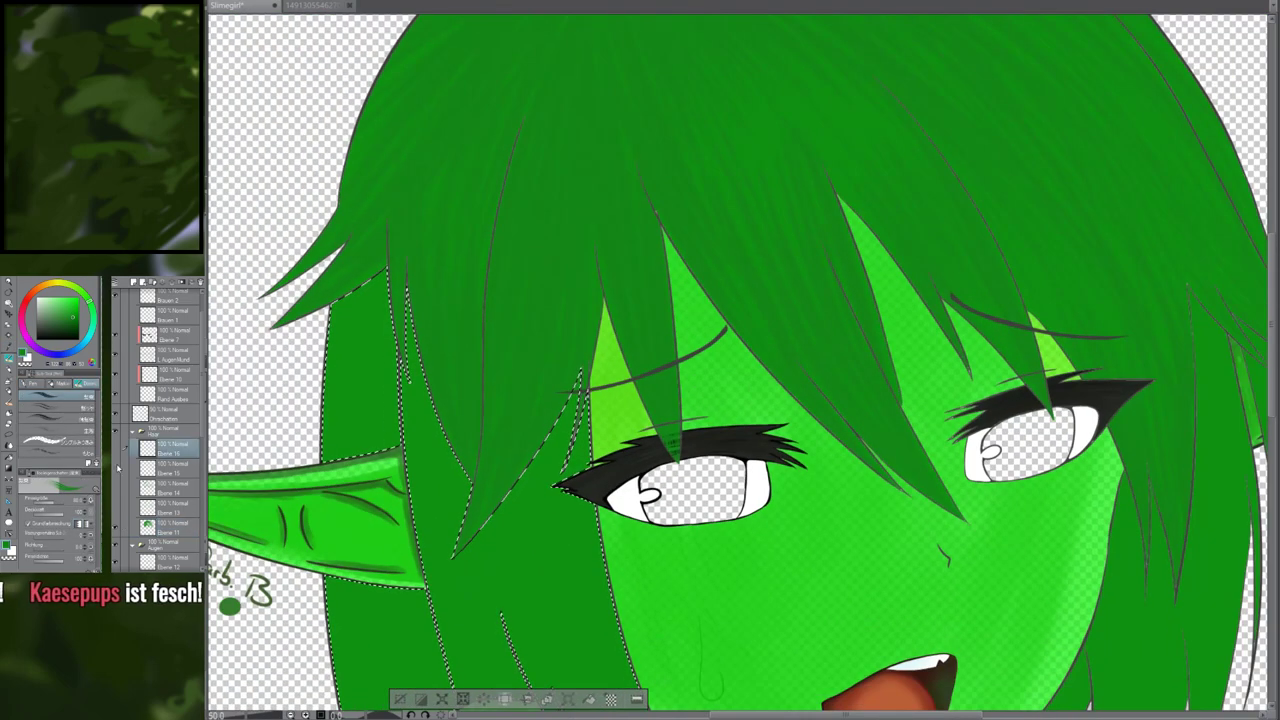
click(178, 528)
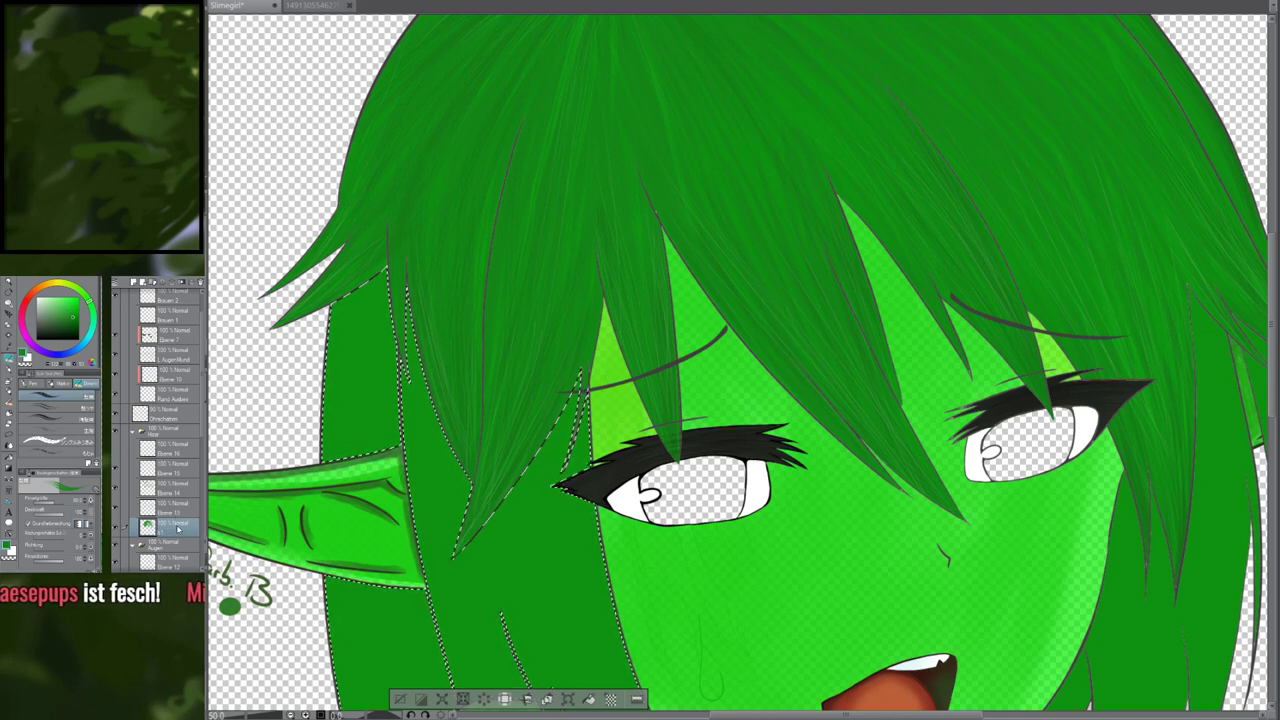
click(172, 507)
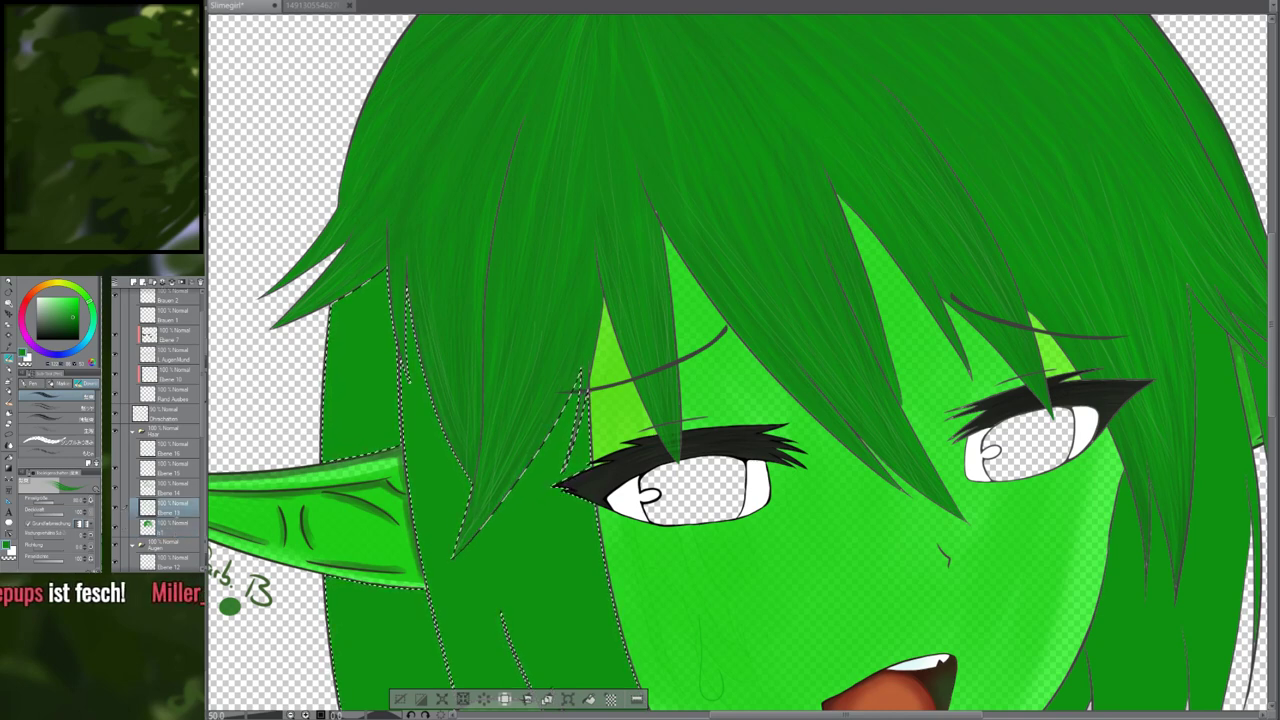
click(180, 490)
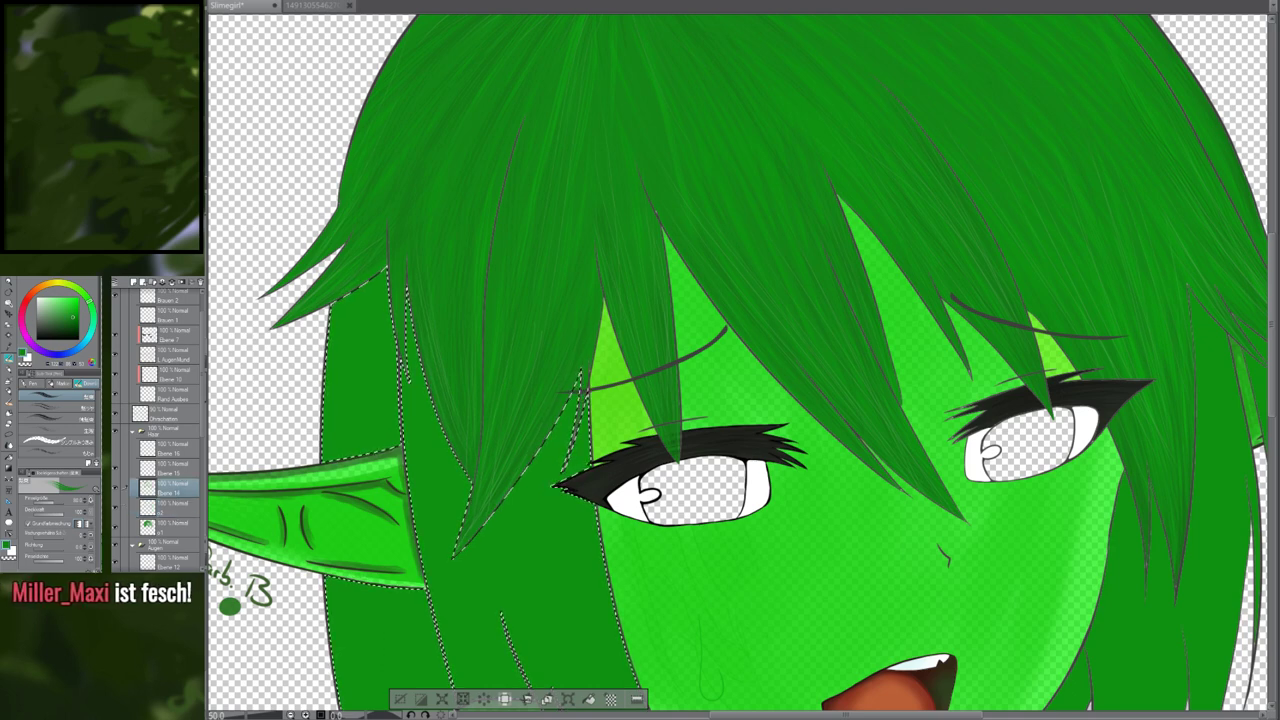
text(x3)
key(Return)
click(180, 473)
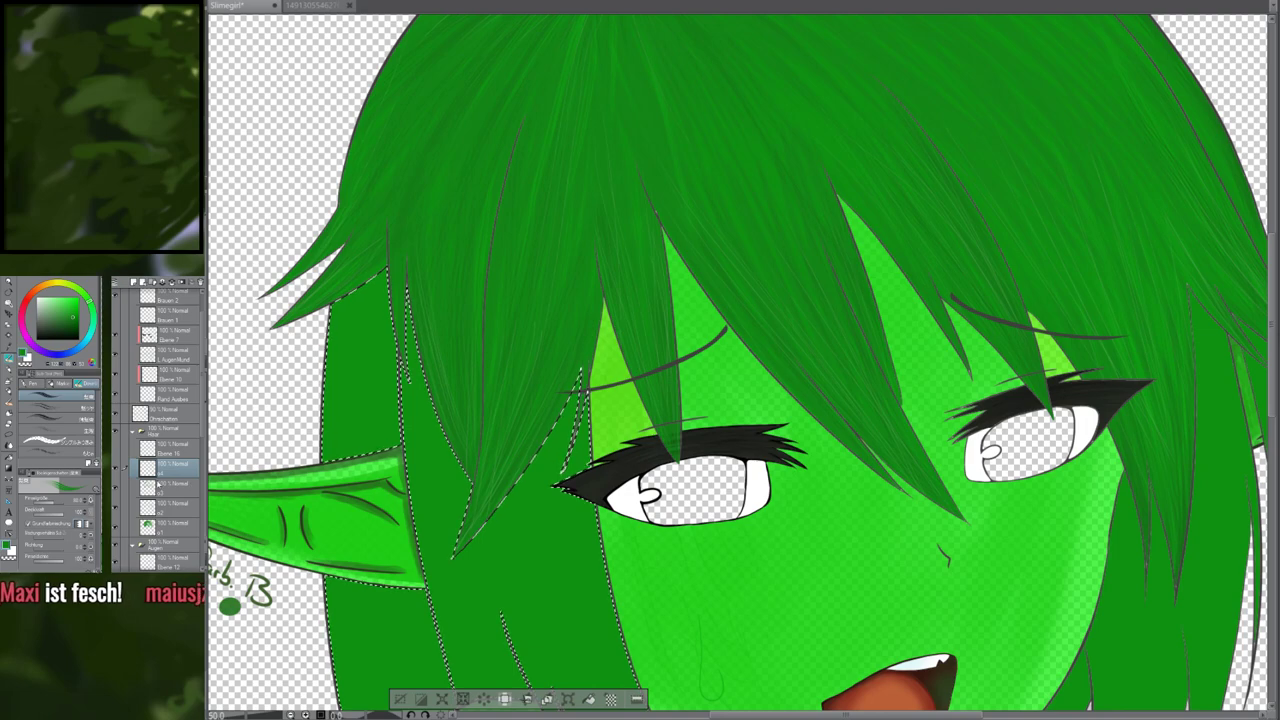
click(162, 455)
text(x5)
key(Return)
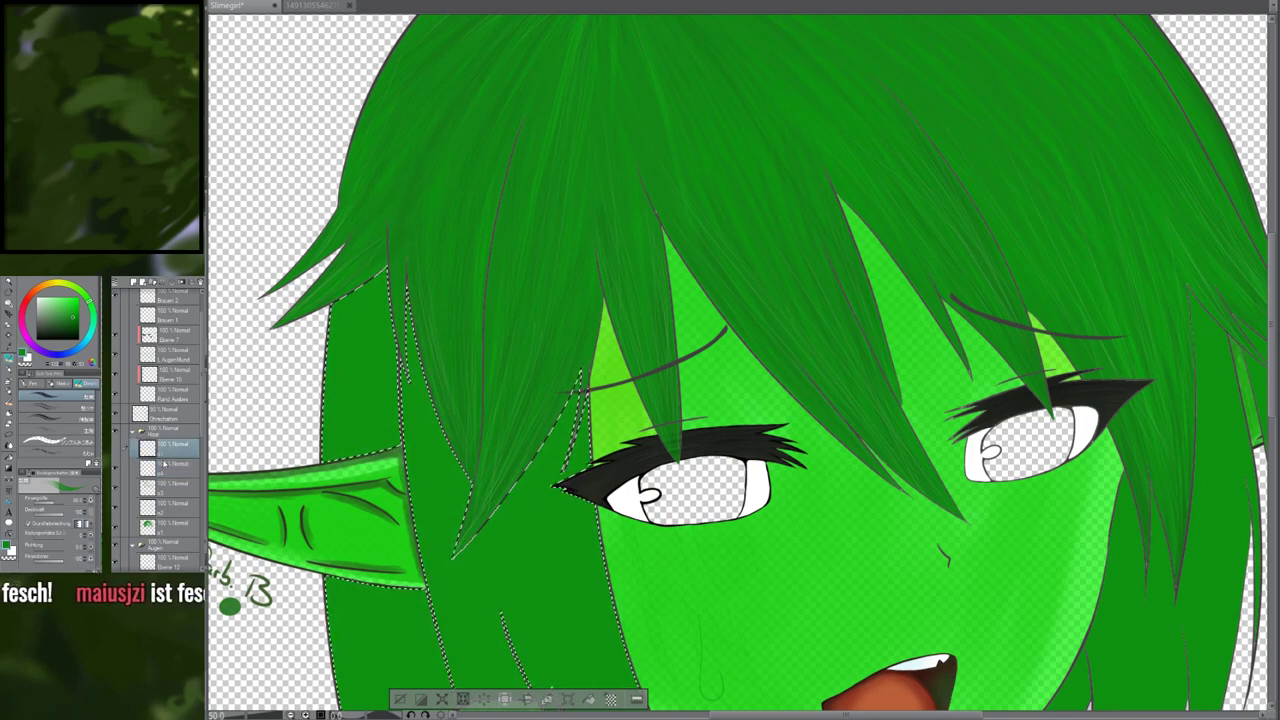
Shade the lower tip of the side strand between the shoulder and the face with soft darker green strokes
scroll(571, 459, down, 3)
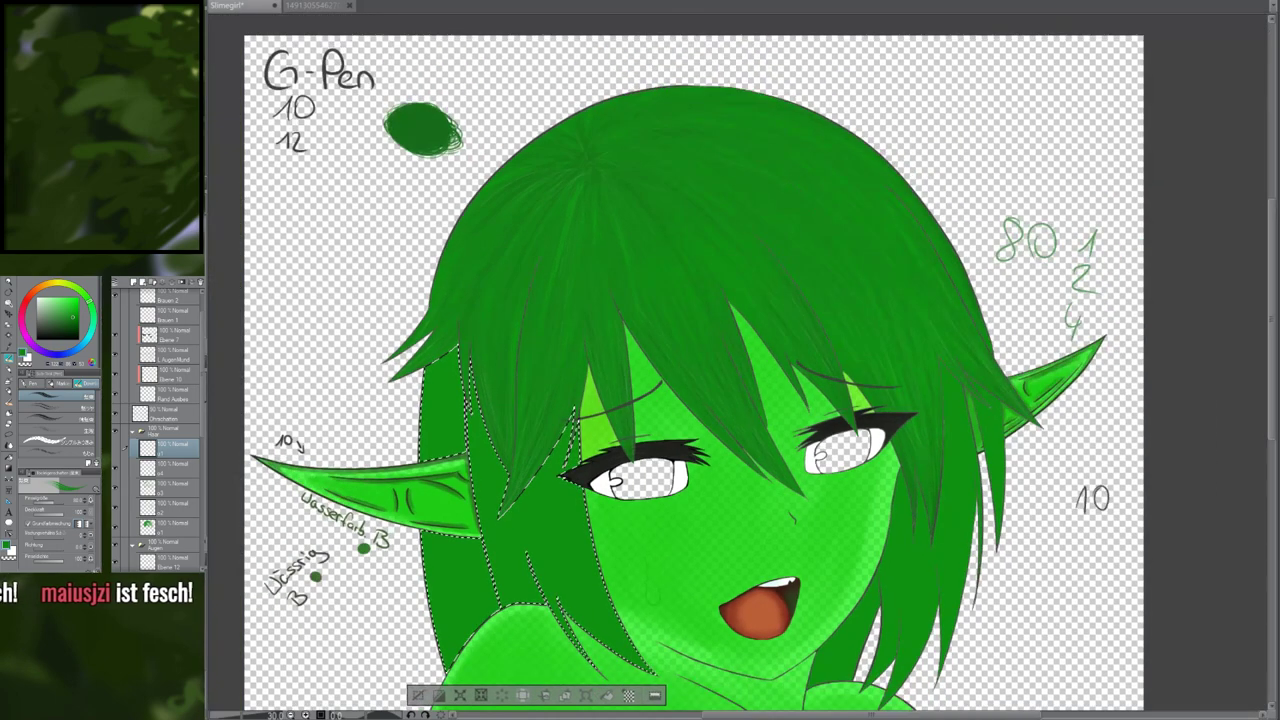
scroll(480, 551, up, 1)
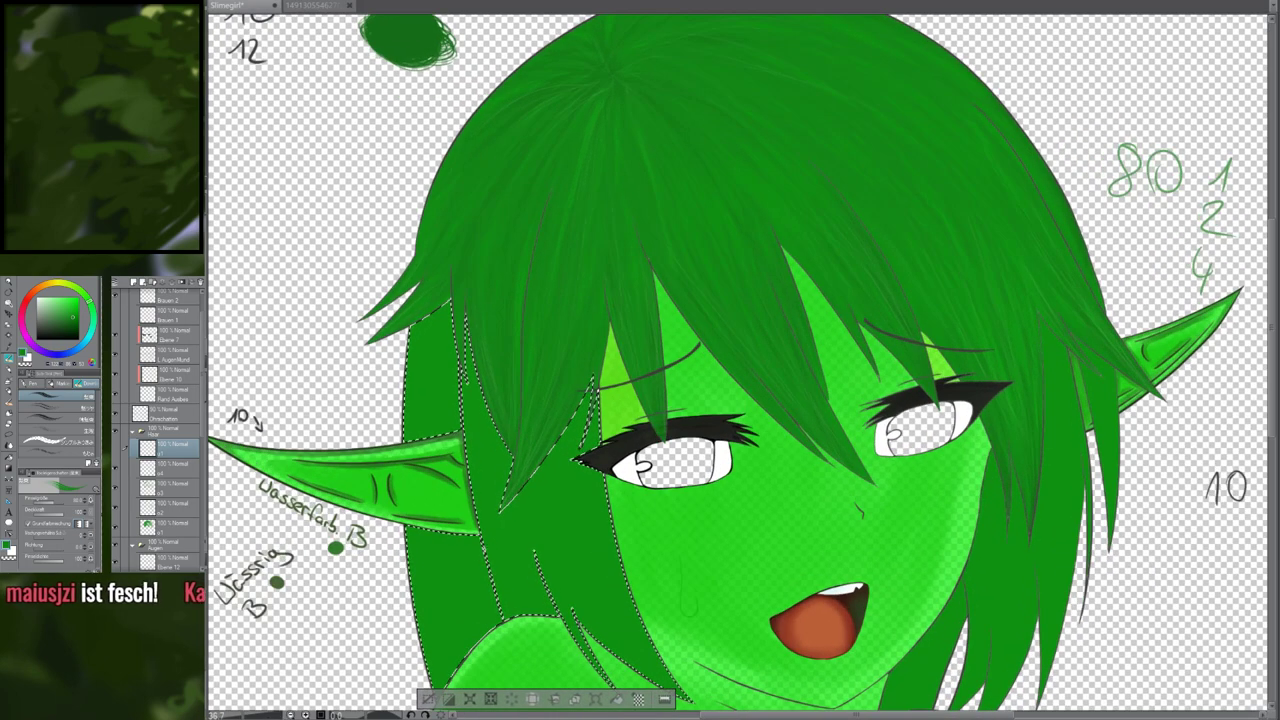
drag(480, 551, 591, 460)
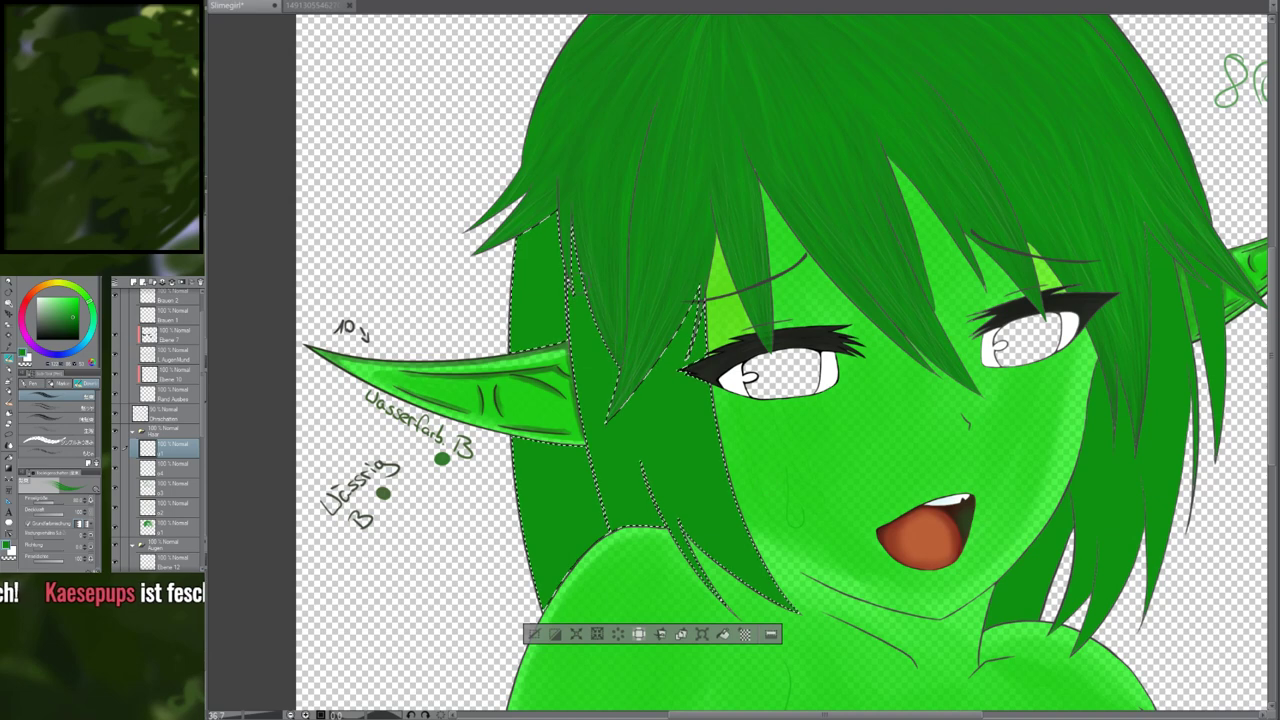
drag(690, 480, 621, 380)
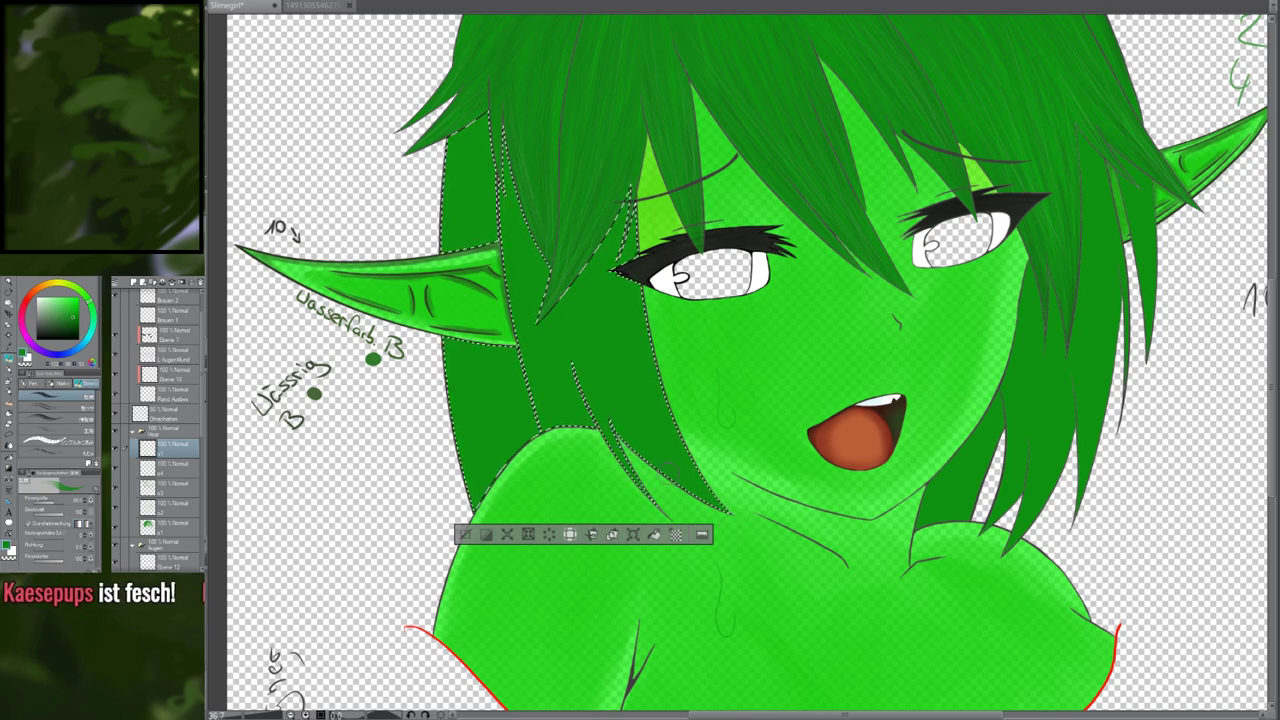
key(shift+space)
mouse_move(672, 470)
mouse_down()
mouse_move(618, 450)
mouse_move(591, 420)
mouse_move(598, 408)
mouse_move(690, 408)
mouse_move(480, 557)
mouse_up()
key(ctrl+space)
key(space)
drag(612, 276, 460, 660)
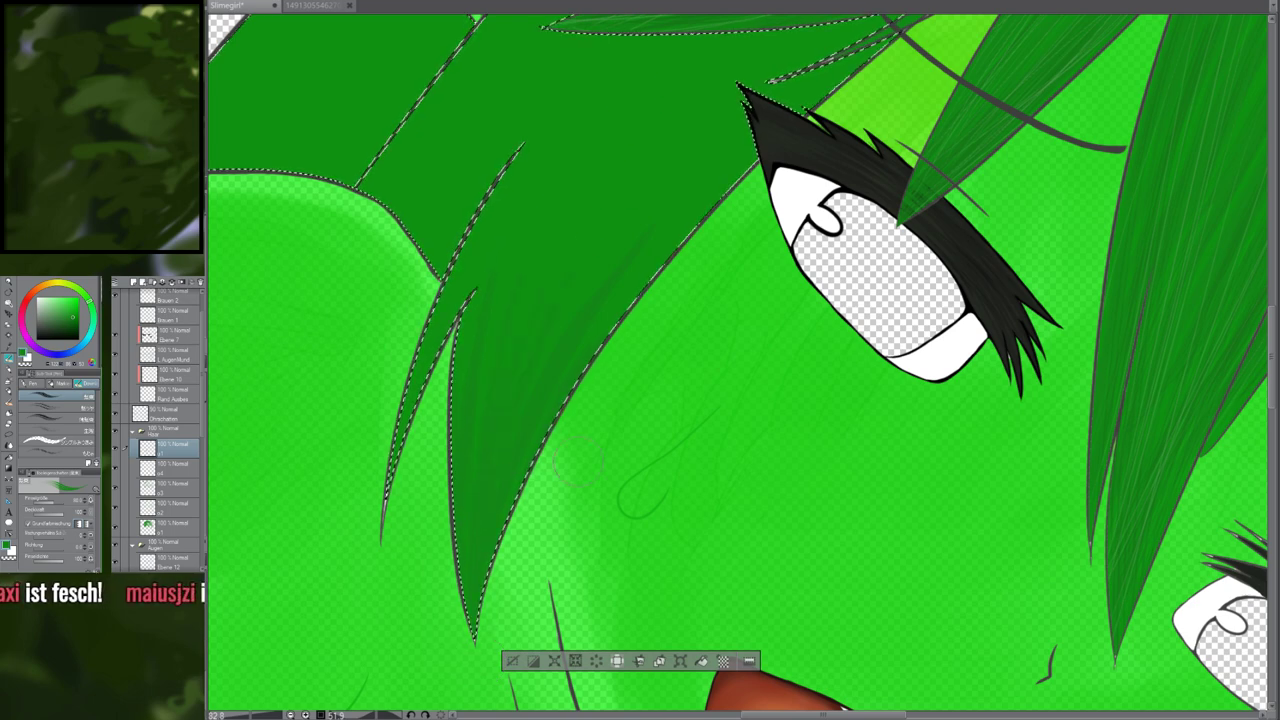
drag(615, 482, 544, 558)
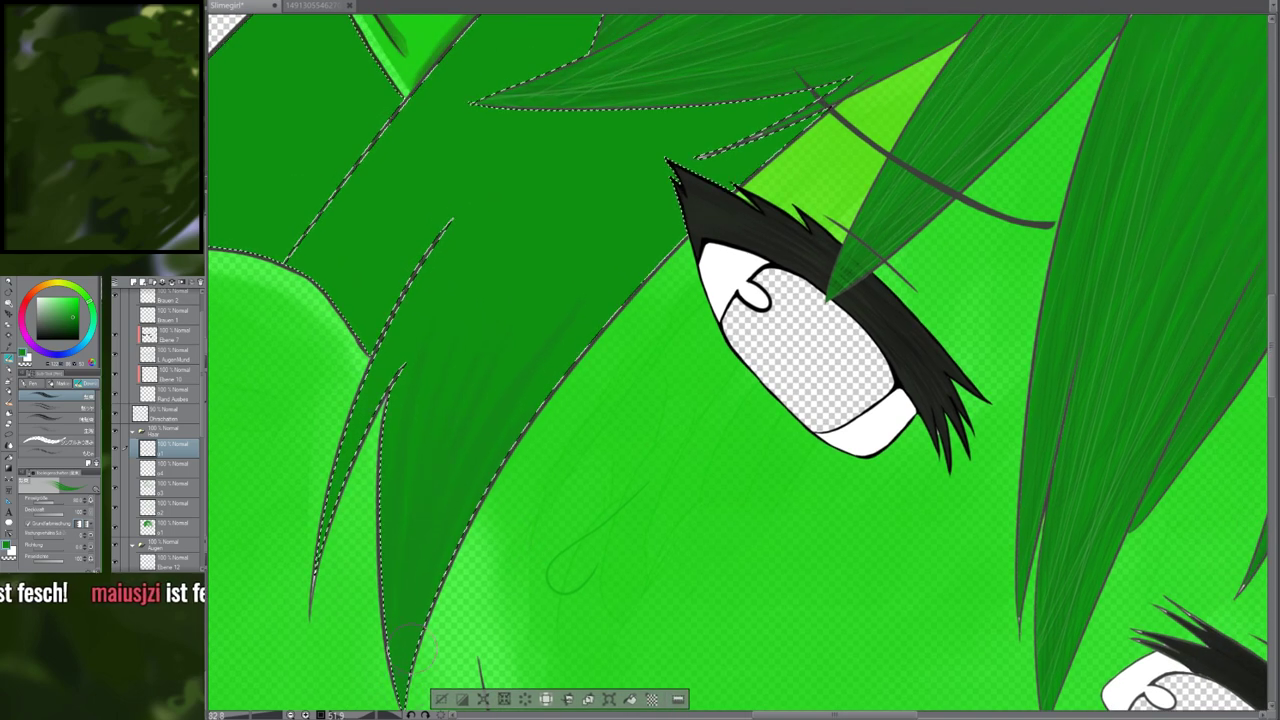
Extend the strand's shading upward from the shoulder, past the outer eye corner, towards the base of the ear
drag(715, 194, 781, 266)
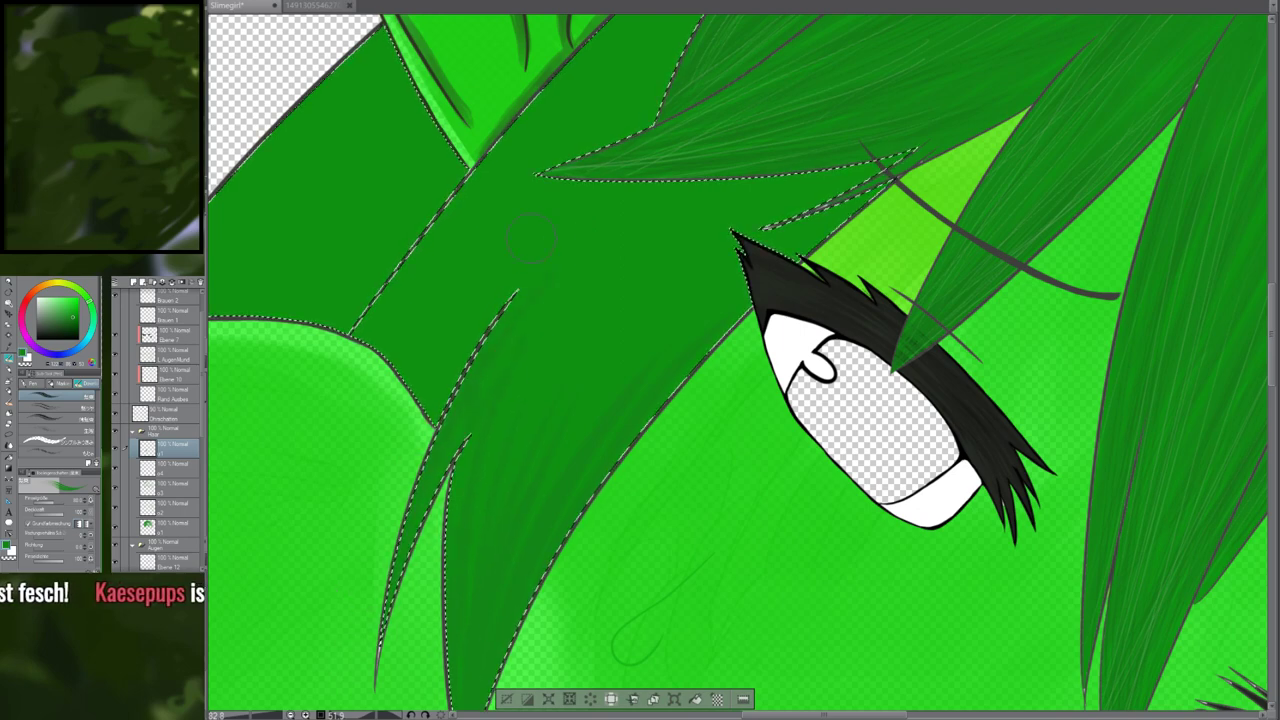
drag(484, 463, 453, 532)
drag(768, 343, 636, 418)
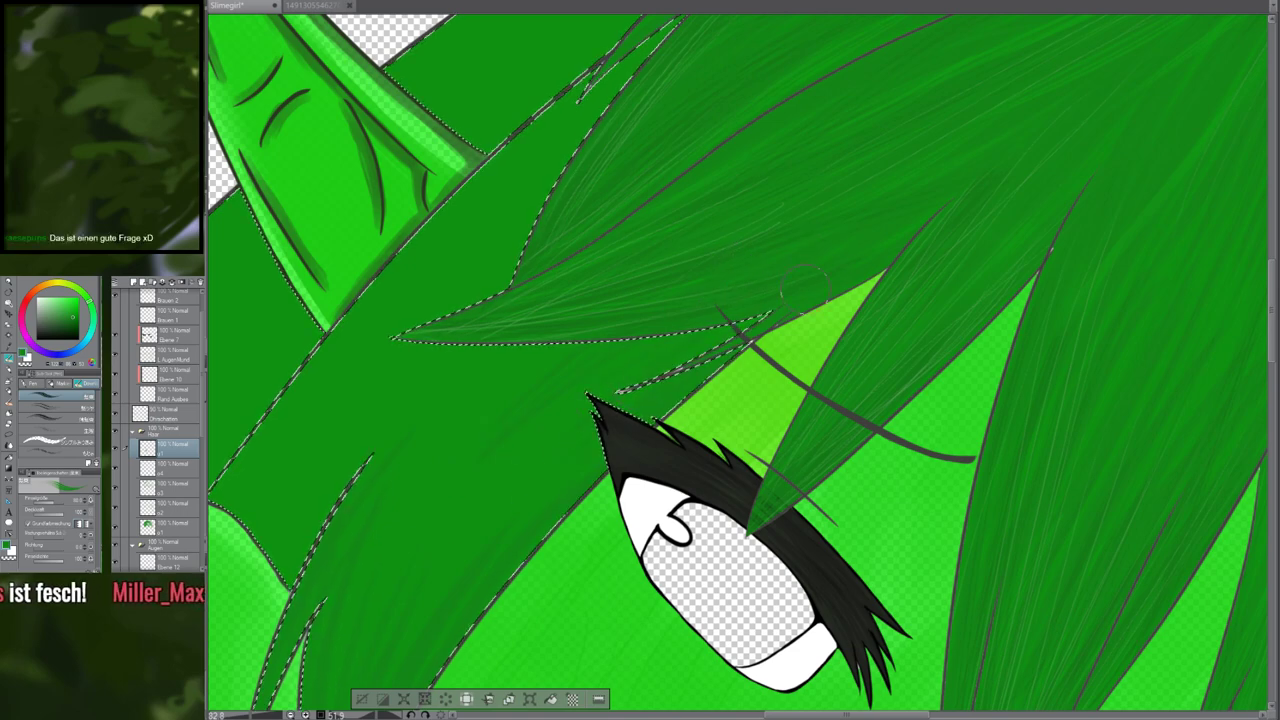
drag(450, 200, 643, 244)
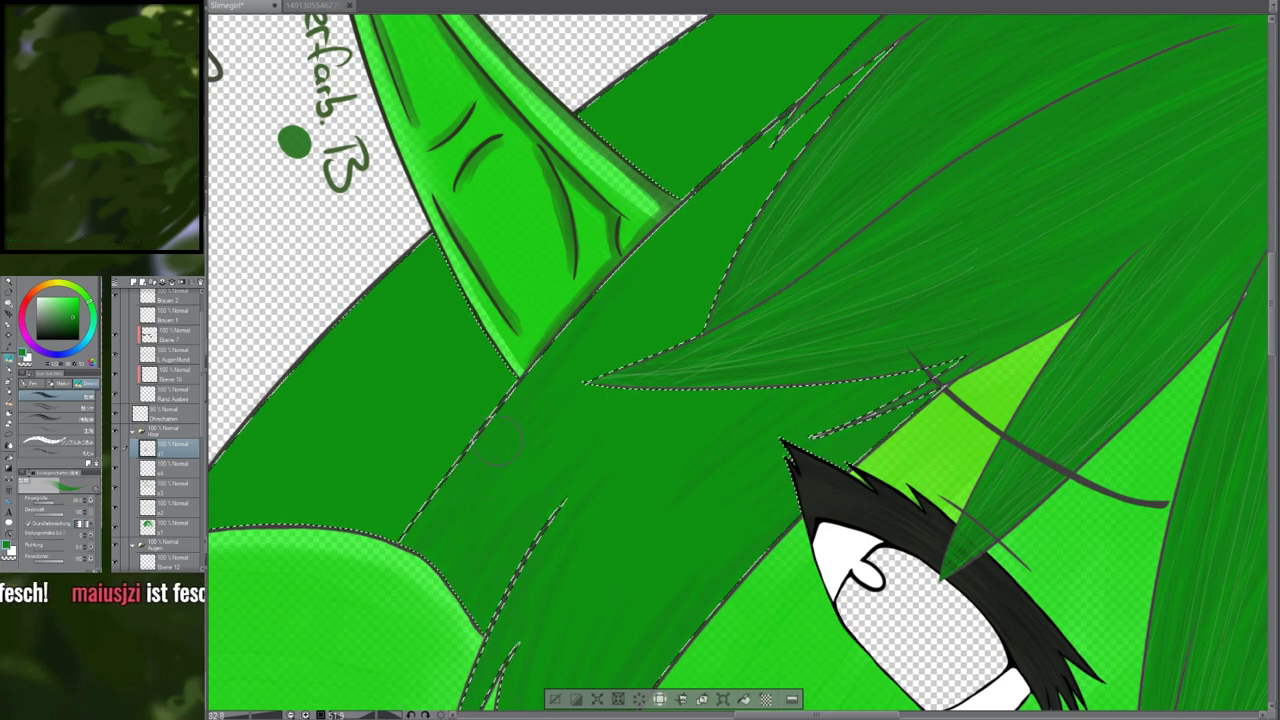
drag(575, 364, 440, 514)
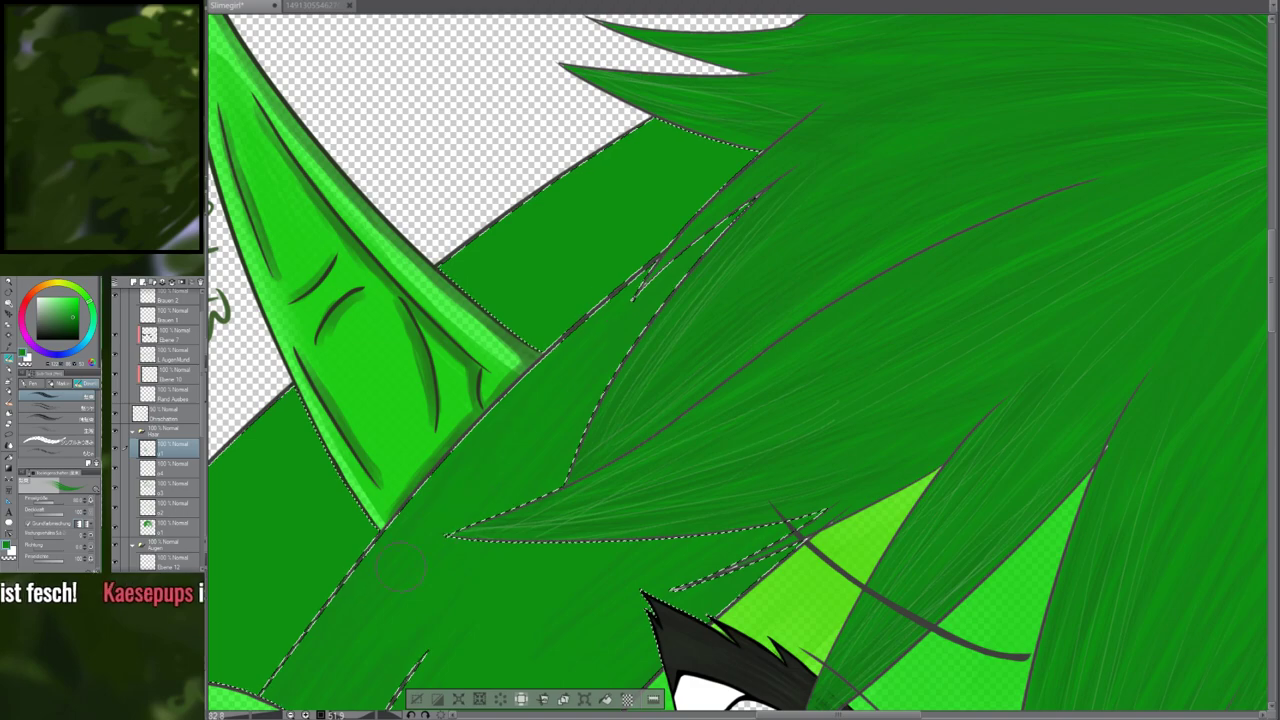
Deepen the shading under the fringe tip and through the middle and lower part of the side strand
drag(502, 398, 516, 268)
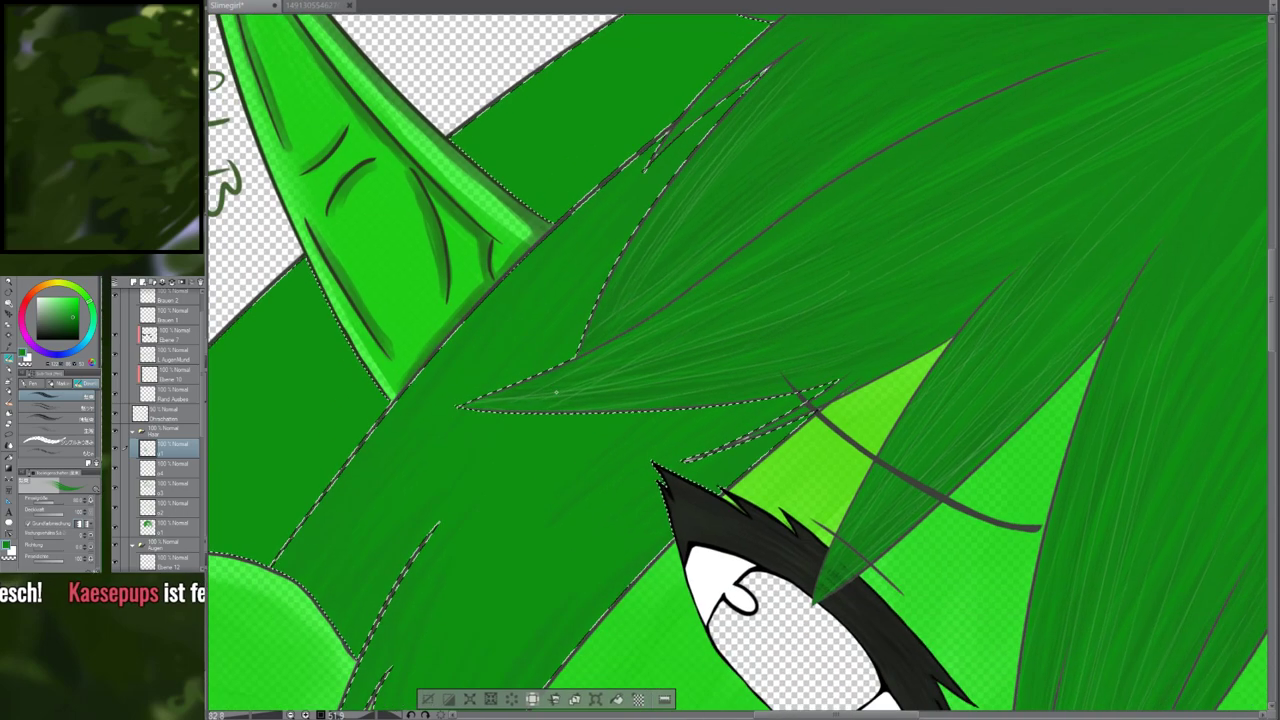
drag(572, 405, 571, 342)
drag(504, 471, 466, 426)
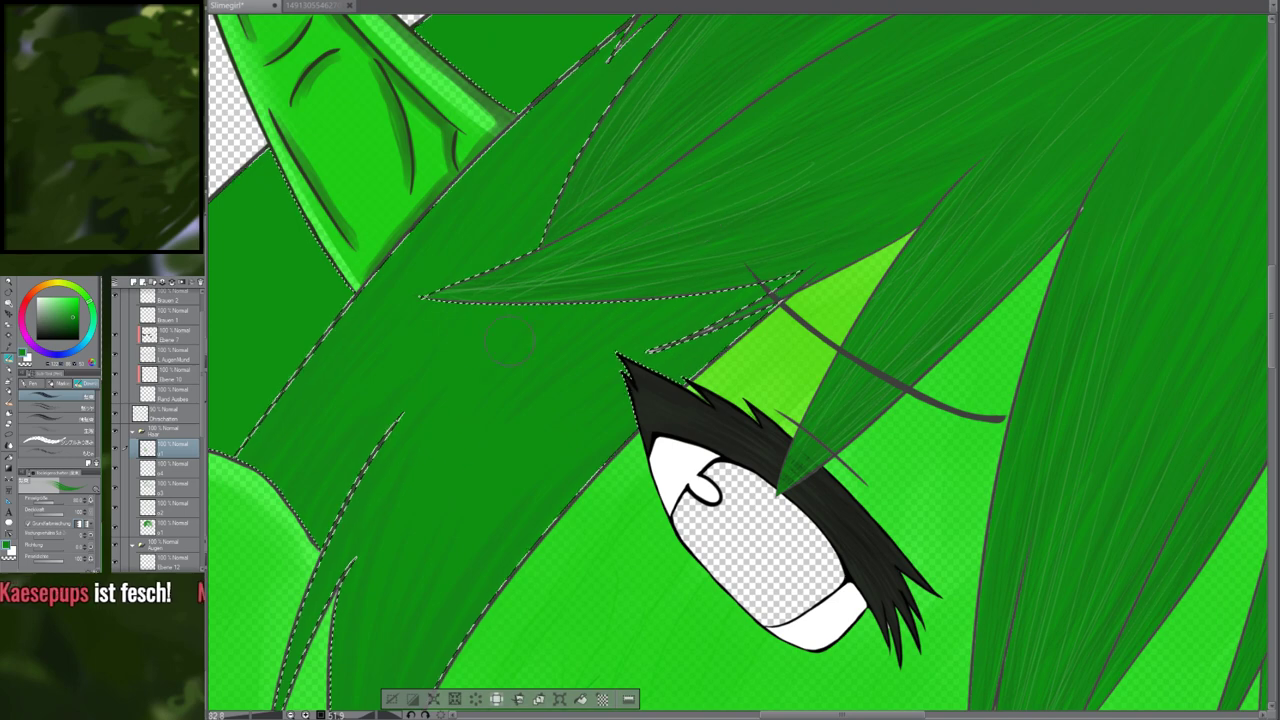
scroll(598, 250, down, 3)
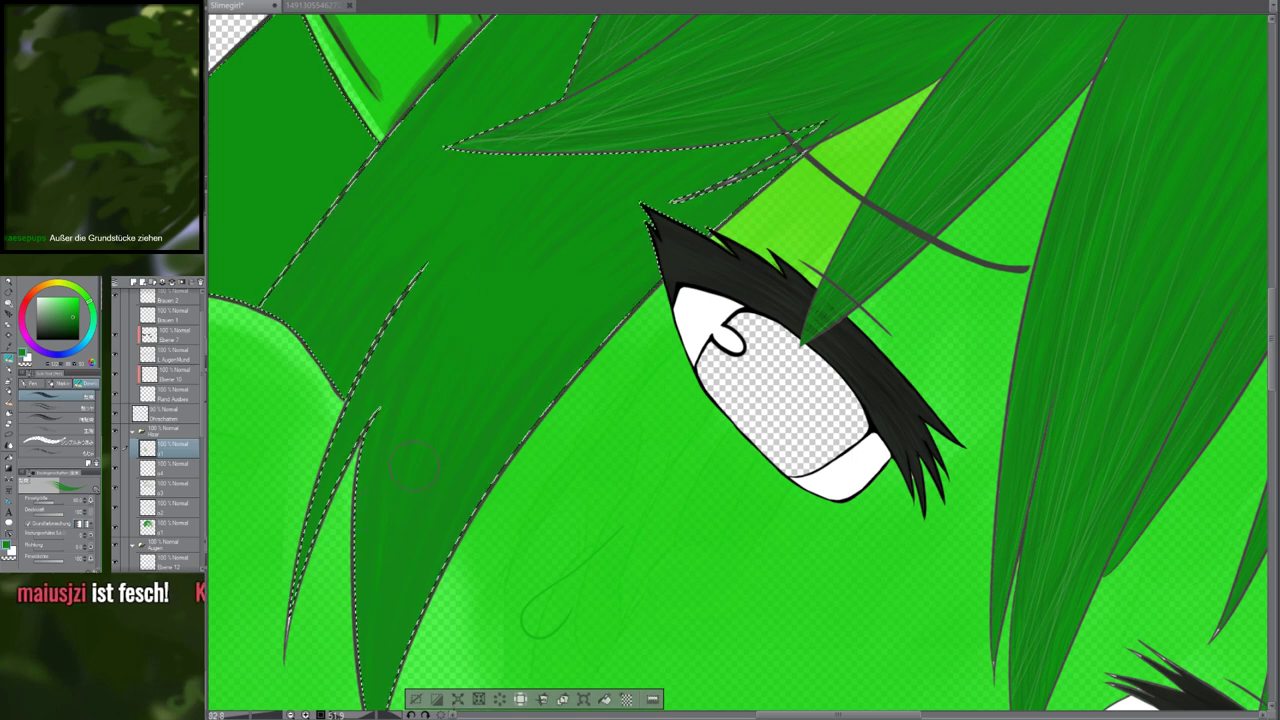
drag(454, 382, 375, 469)
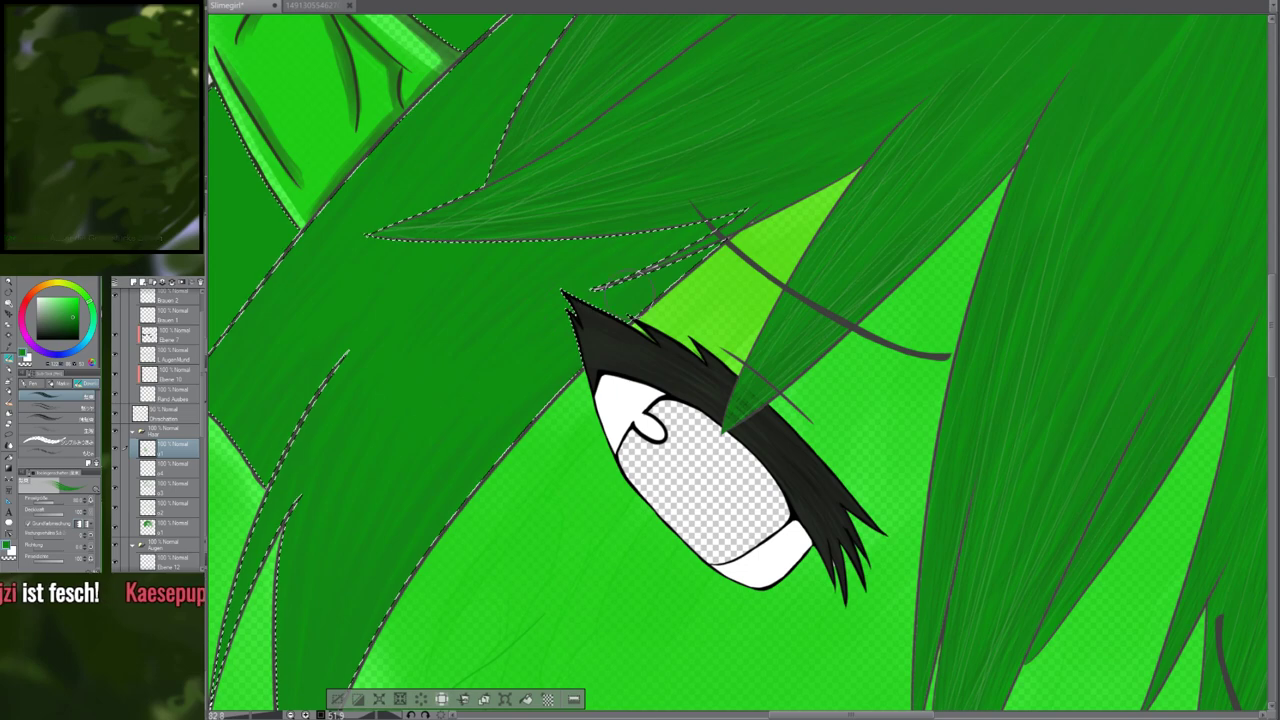
Darken the side strand with long strokes along its outer edge in front of the ear
drag(499, 209, 629, 334)
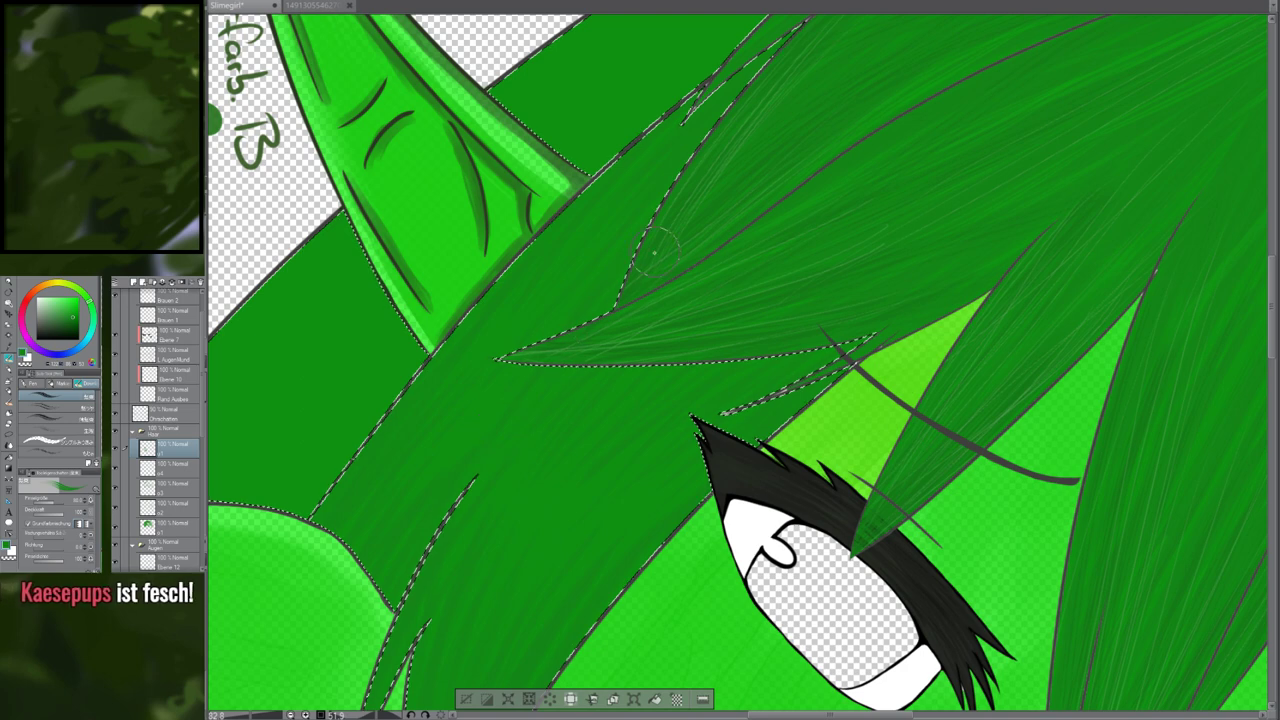
drag(655, 253, 573, 361)
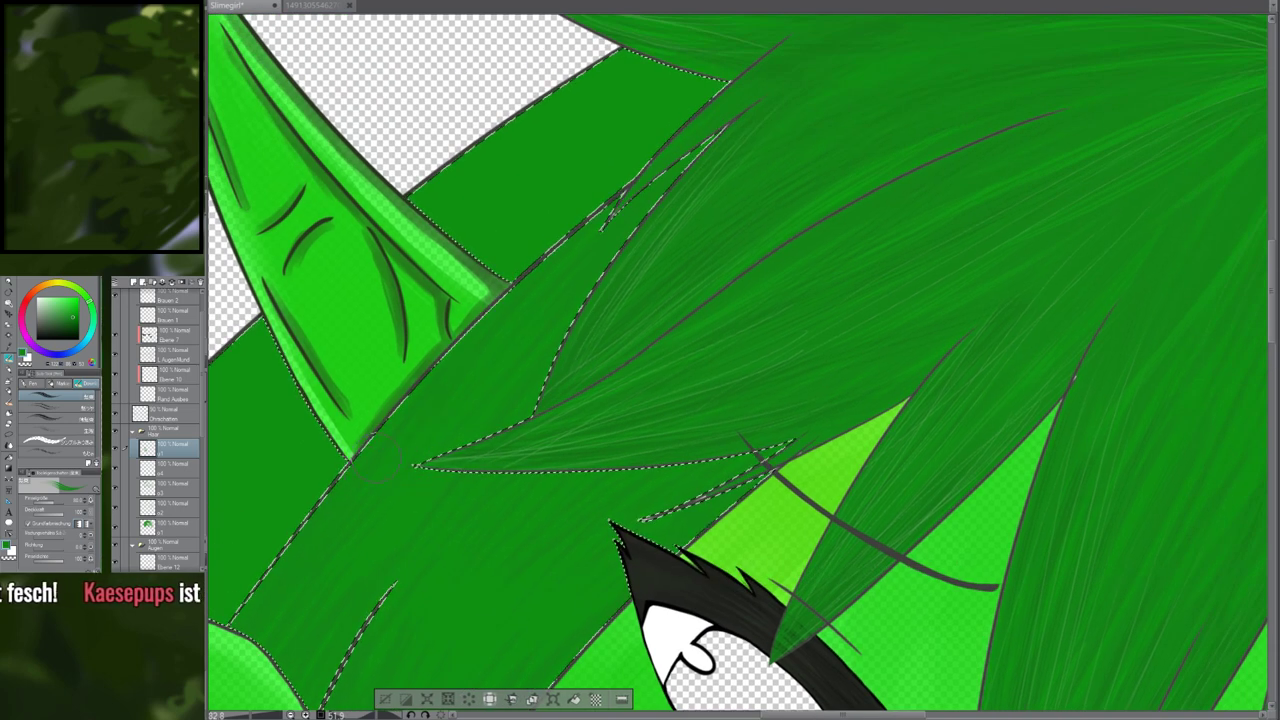
drag(363, 468, 505, 325)
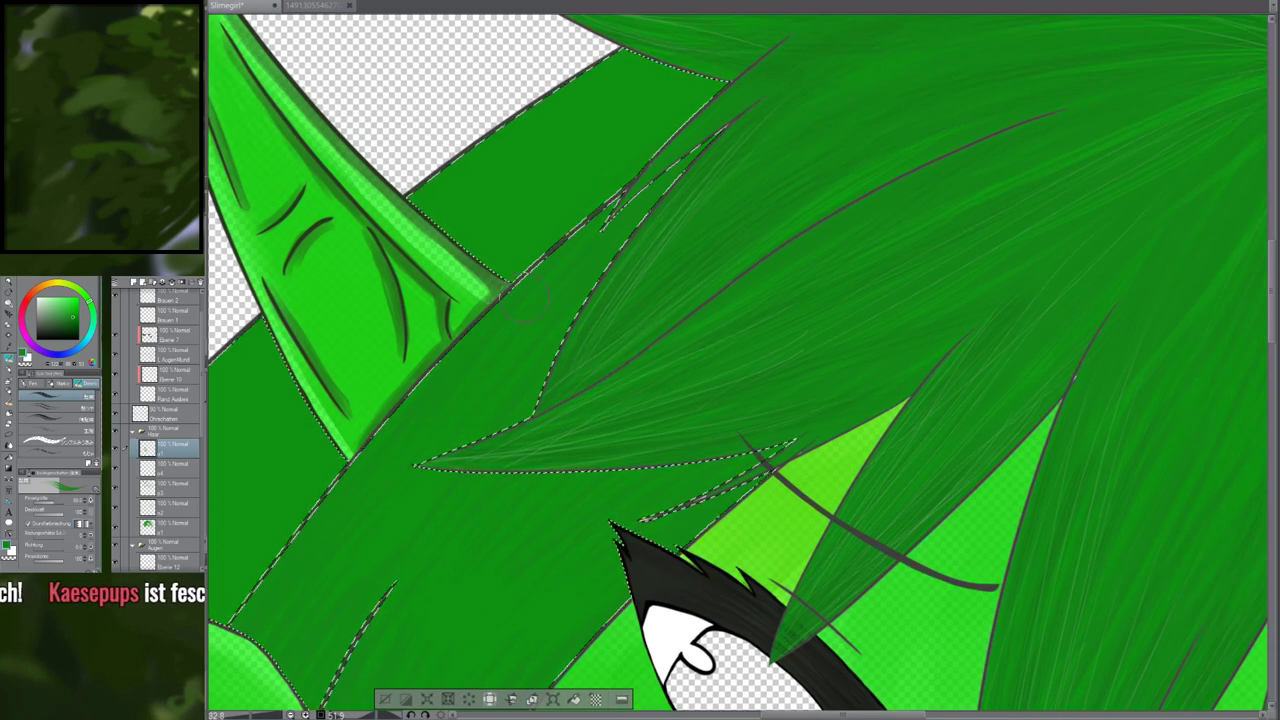
drag(400, 455, 562, 297)
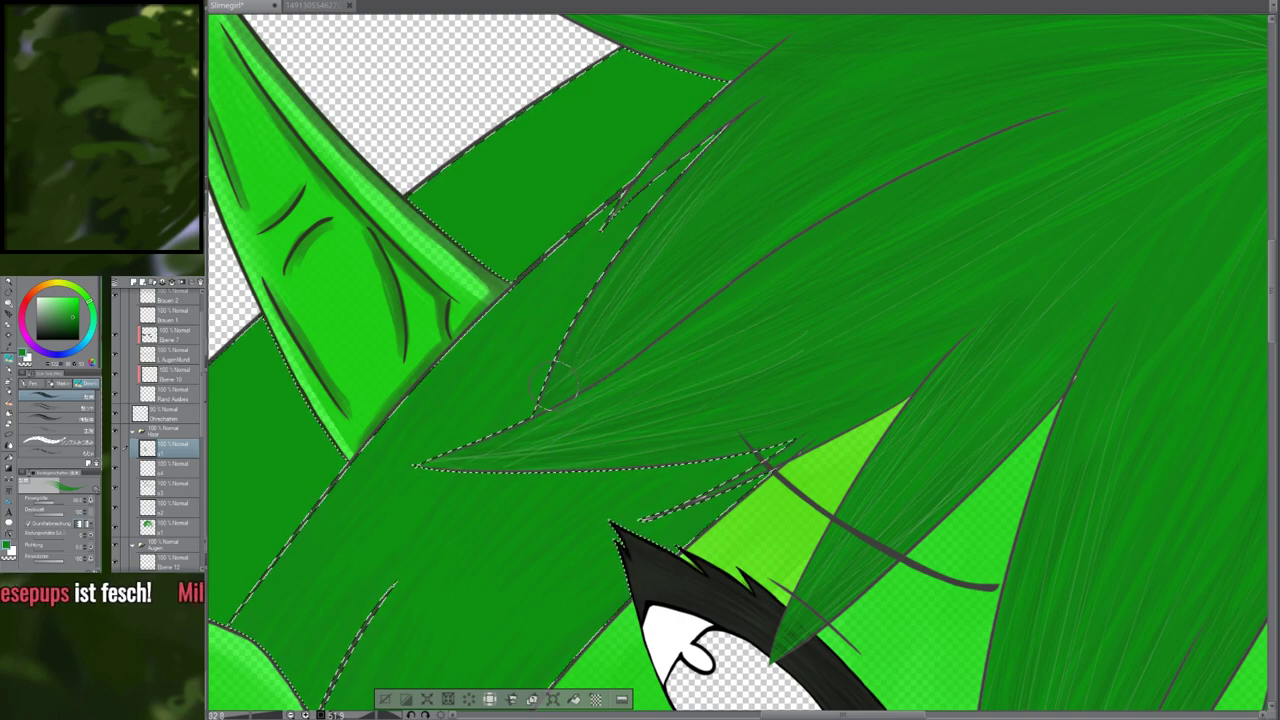
Shade the back hair behind the pointed ear, from the fringe's outer spikes down to the shoulder, following the hair's direction
key(shift+space)
mouse_move(562, 400)
mouse_down()
mouse_move(582, 452)
mouse_move(805, 529)
mouse_move(576, 441)
mouse_move(558, 375)
mouse_up()
drag(520, 309, 700, 460)
drag(809, 240, 680, 234)
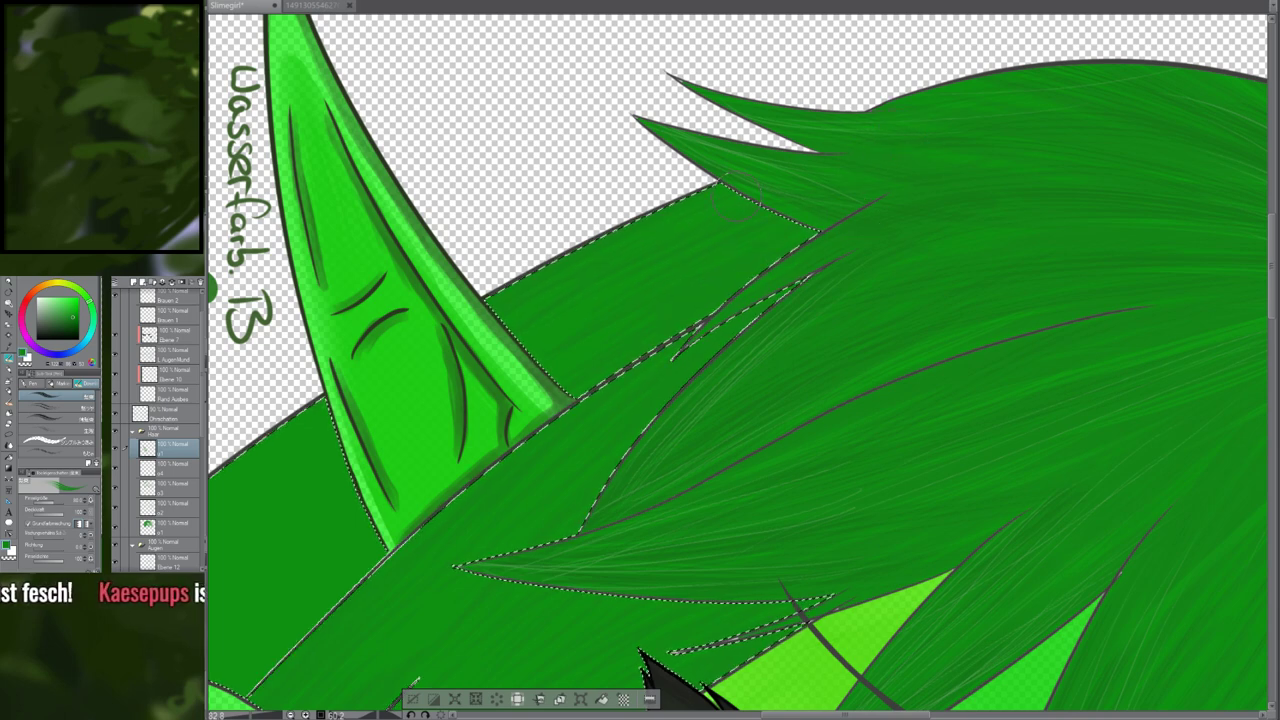
mouse_move(590, 295)
mouse_down()
mouse_move(928, 116)
mouse_move(893, 161)
mouse_up()
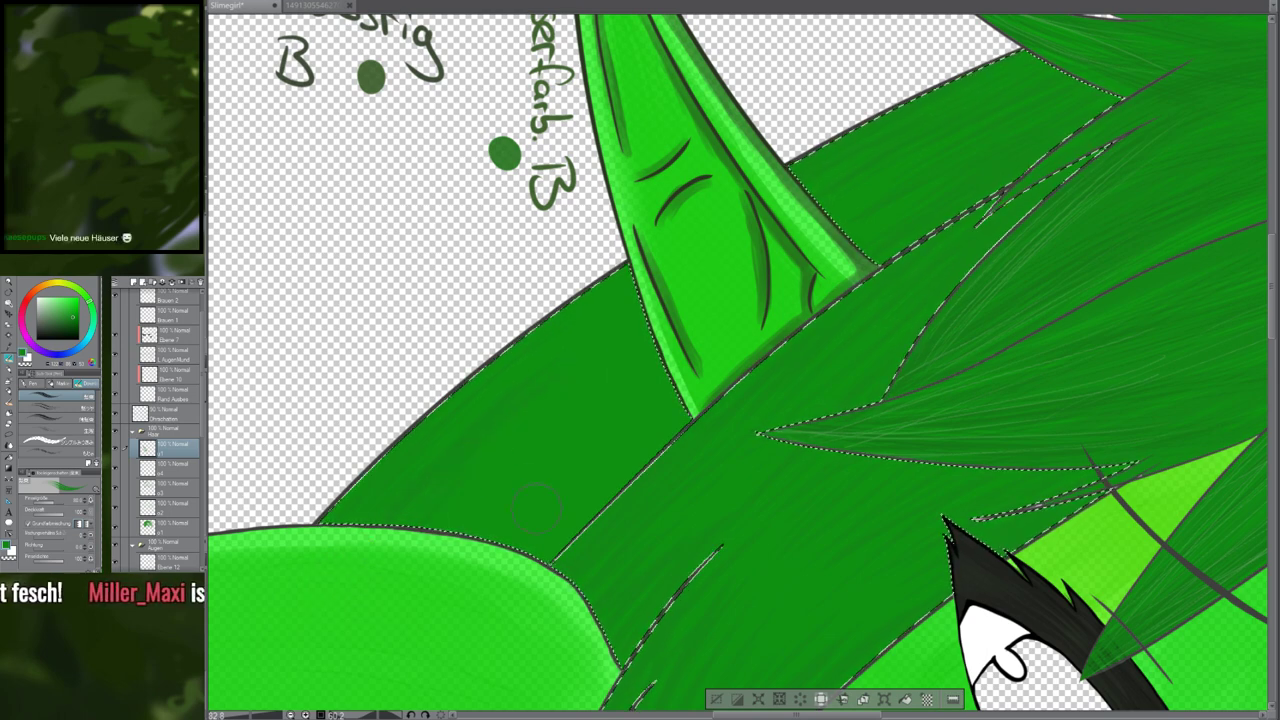
mouse_move(548, 499)
mouse_down()
mouse_move(487, 448)
mouse_move(457, 490)
mouse_up()
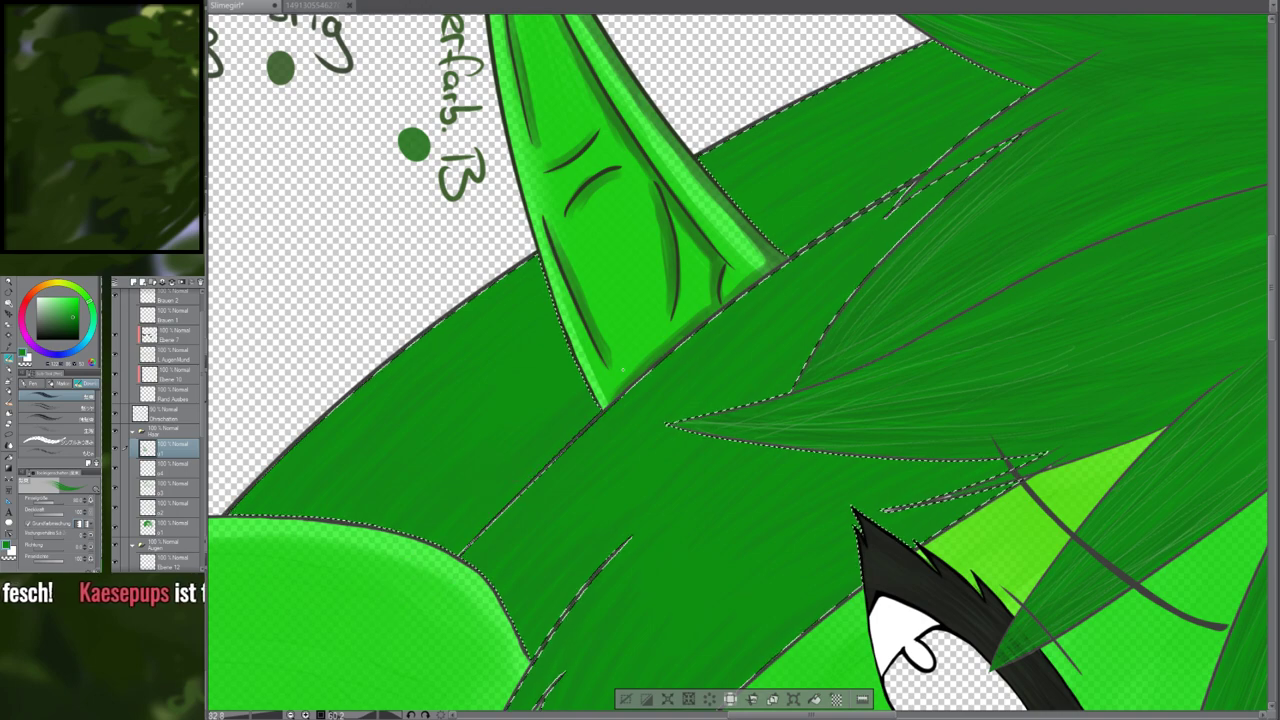
drag(623, 370, 383, 555)
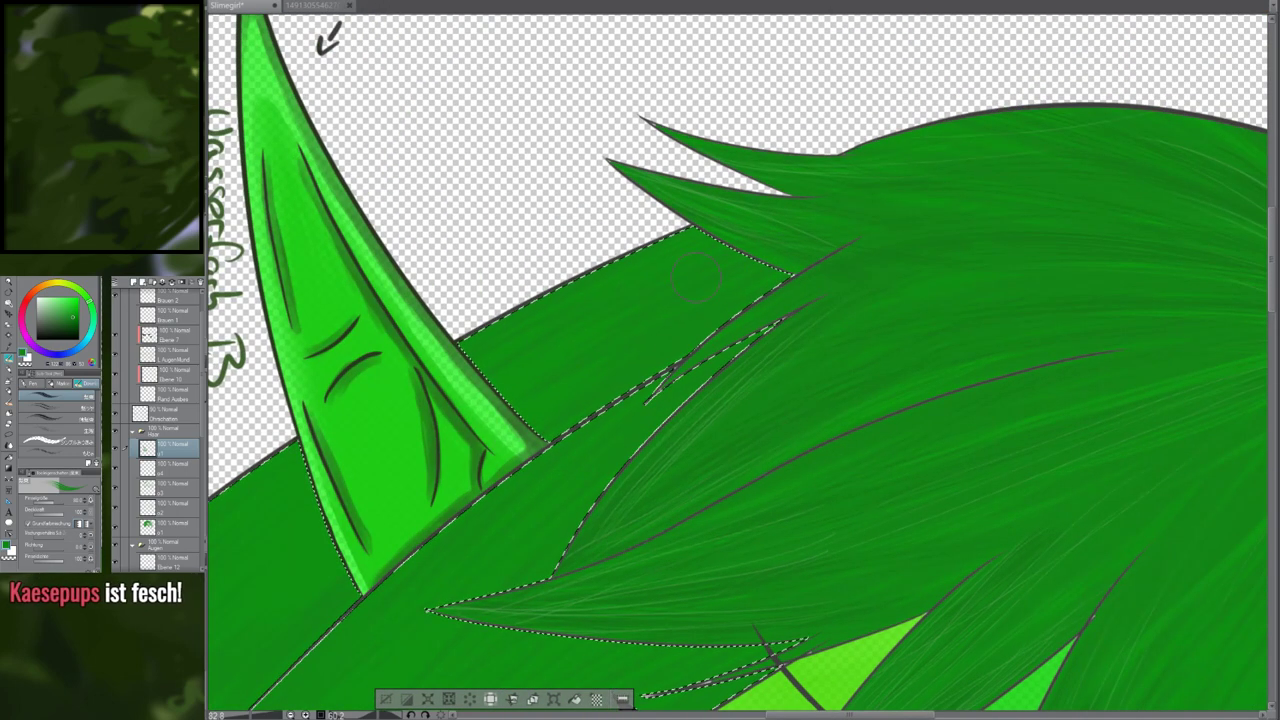
drag(629, 277, 959, 73)
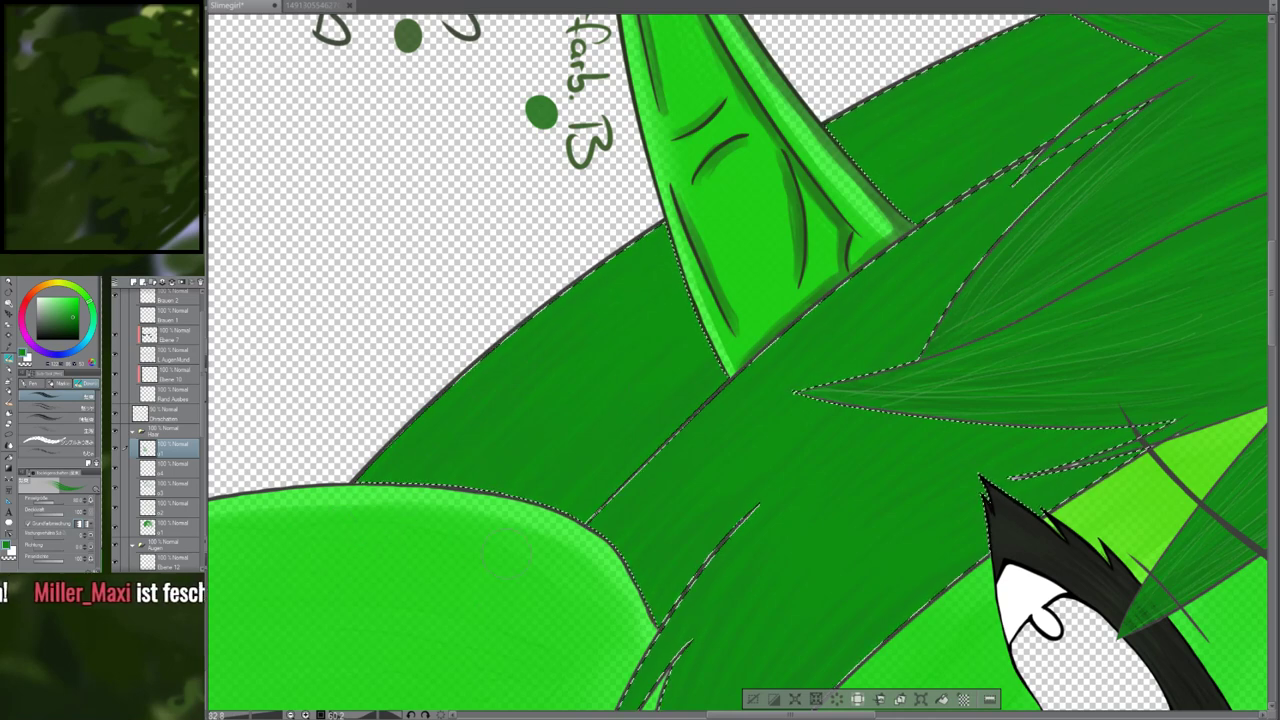
drag(623, 451, 477, 466)
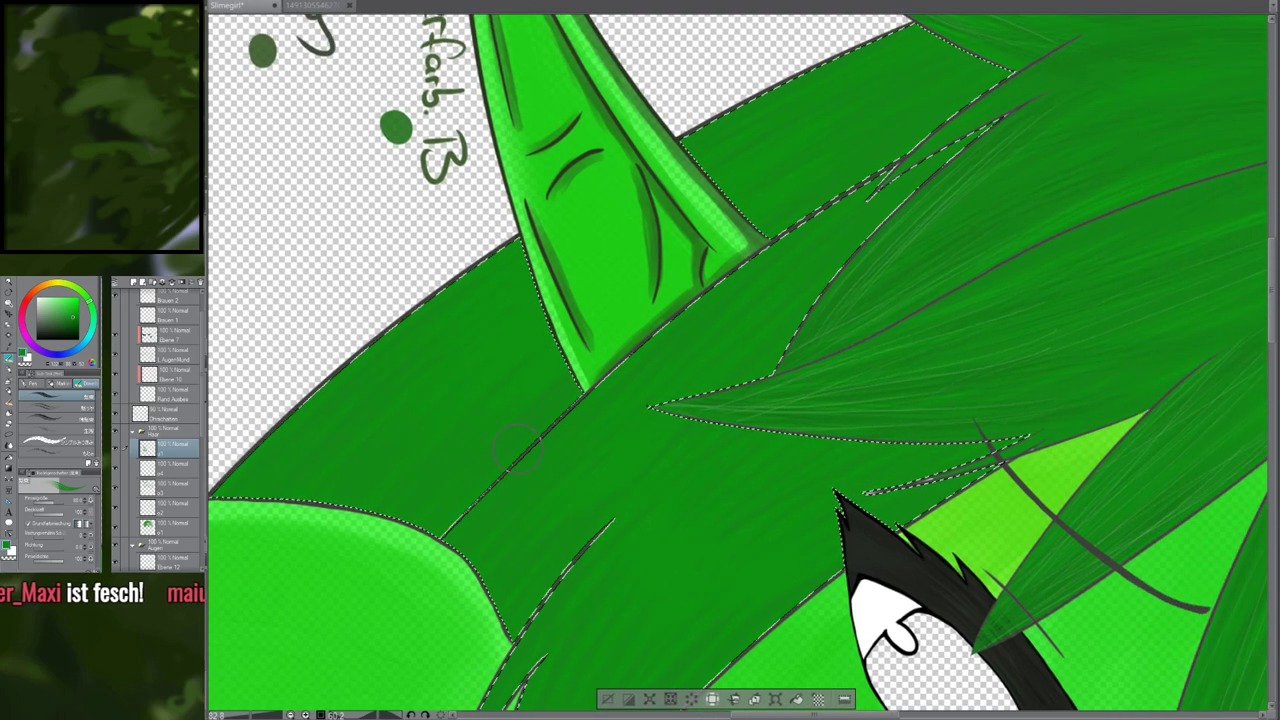
Examine the shaded side strand and back hair up close and against the whole head of hair
scroll(515, 455, down, 2)
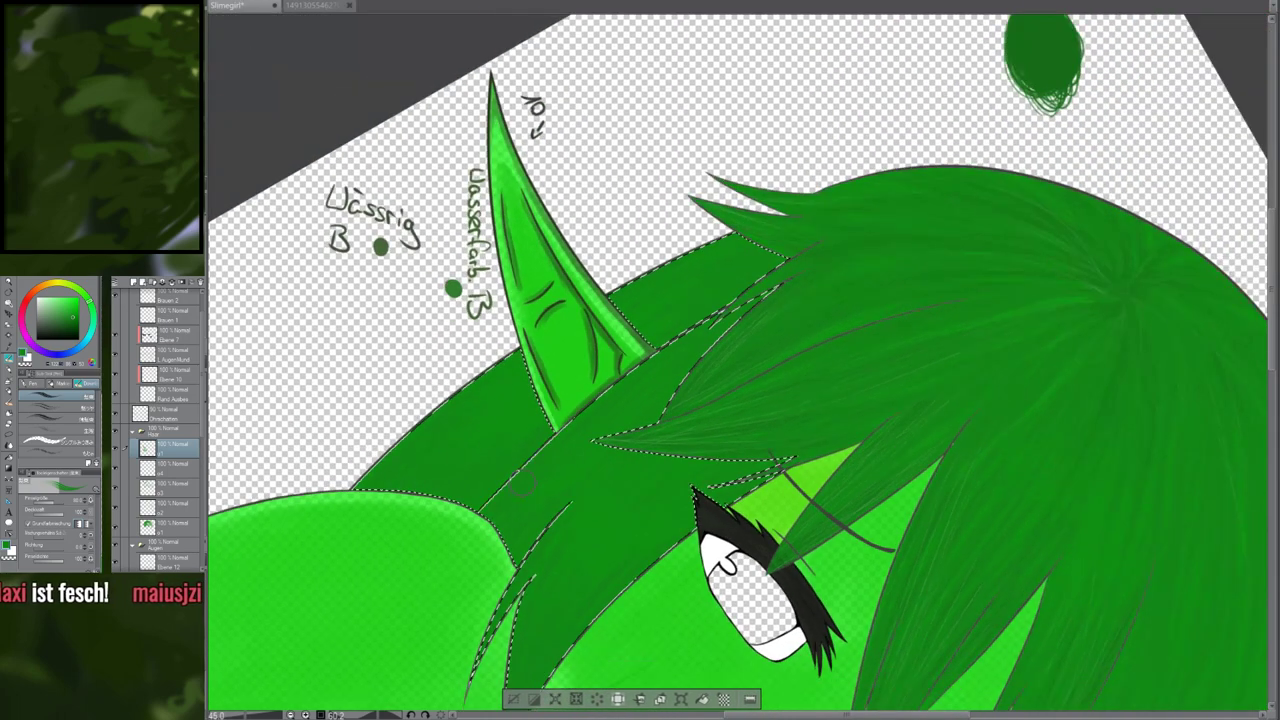
scroll(520, 485, down, 4)
scroll(485, 378, up, 2)
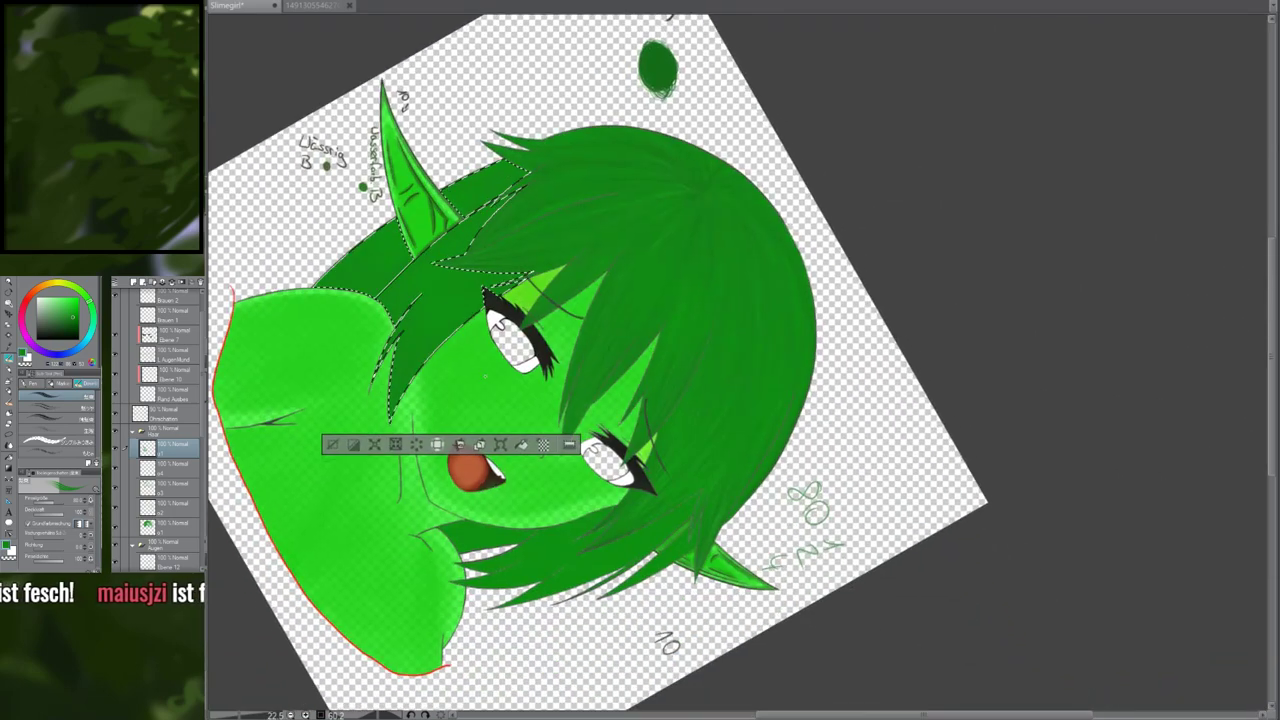
scroll(485, 377, up, 3)
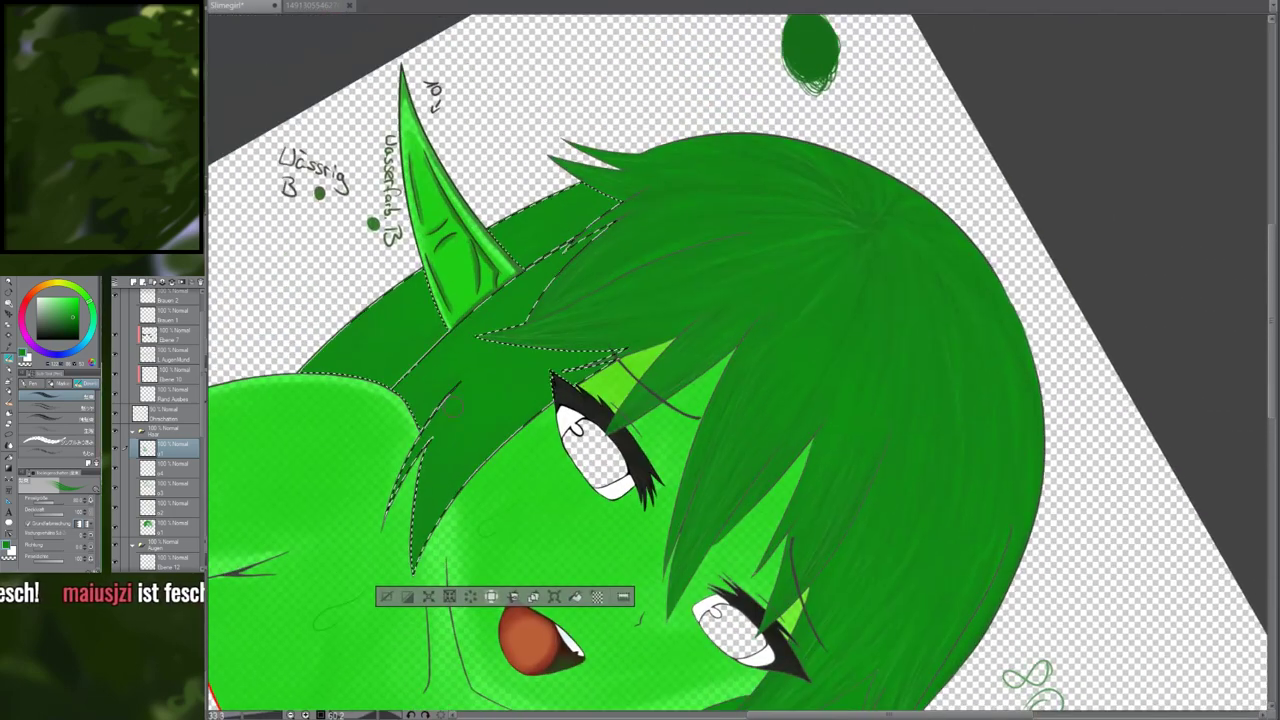
scroll(452, 408, up, 2)
scroll(452, 385, up, 1)
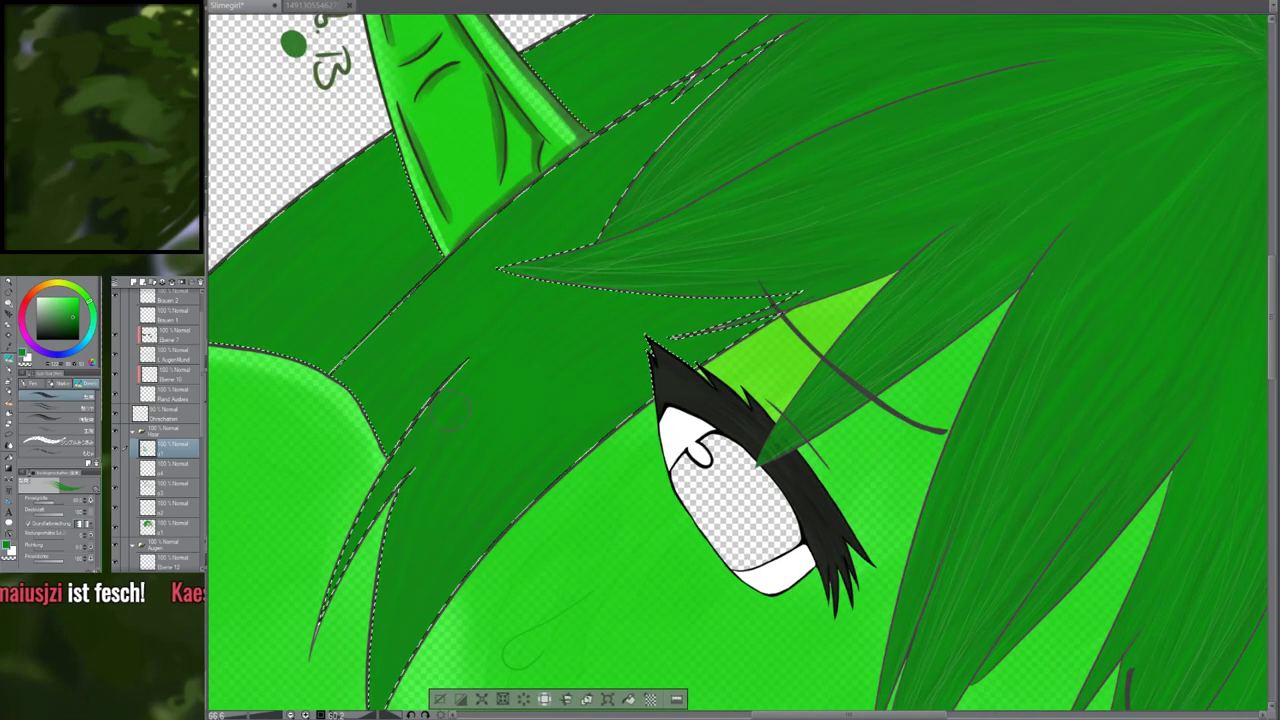
drag(452, 412, 499, 301)
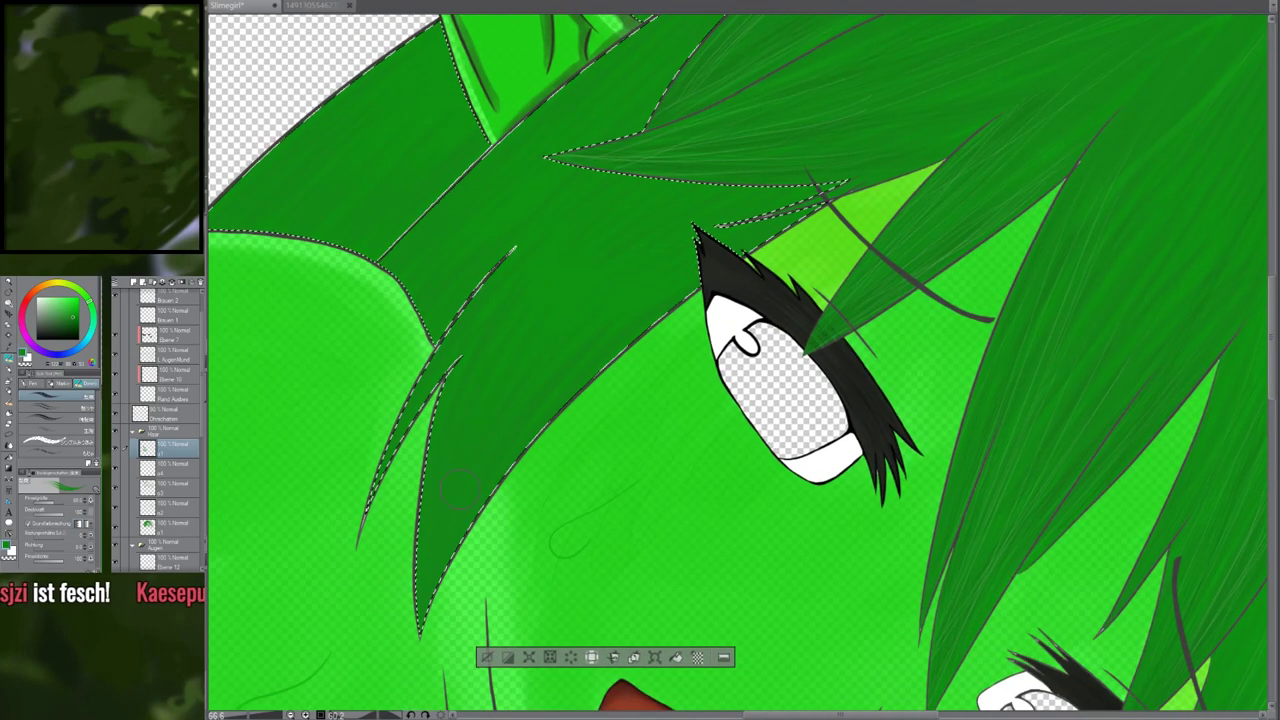
drag(520, 270, 328, 500)
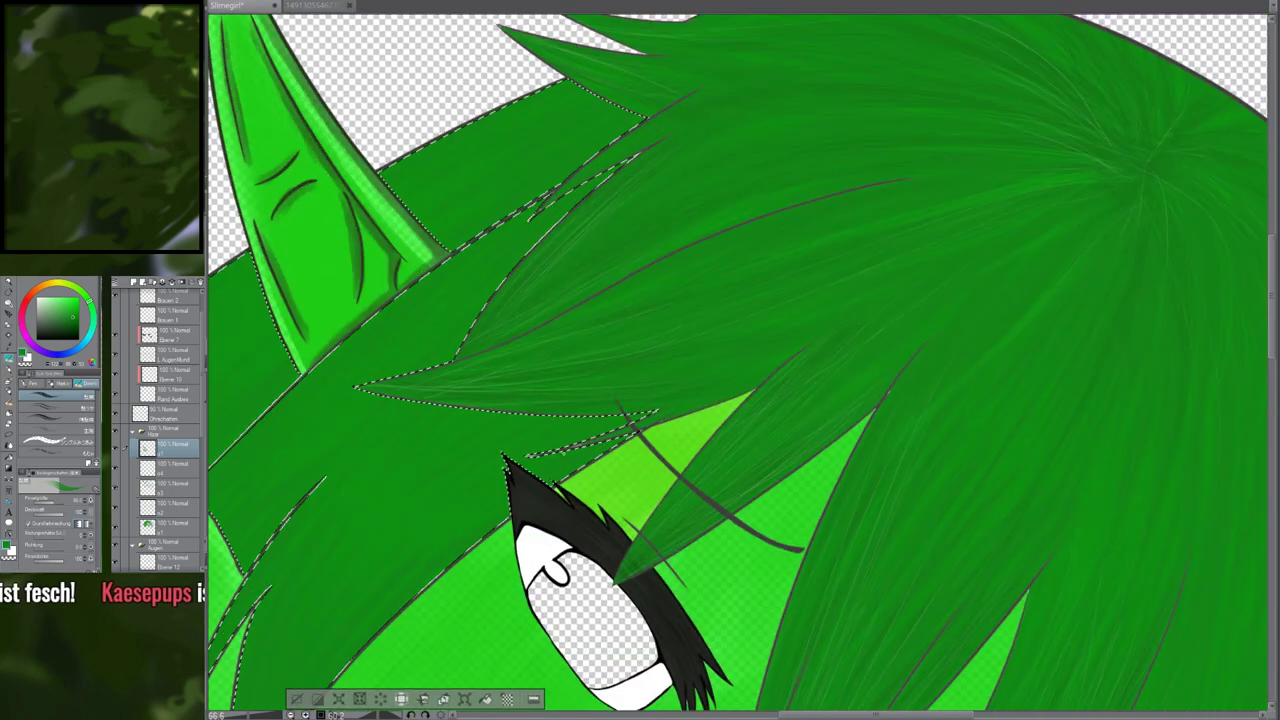
drag(794, 424, 648, 405)
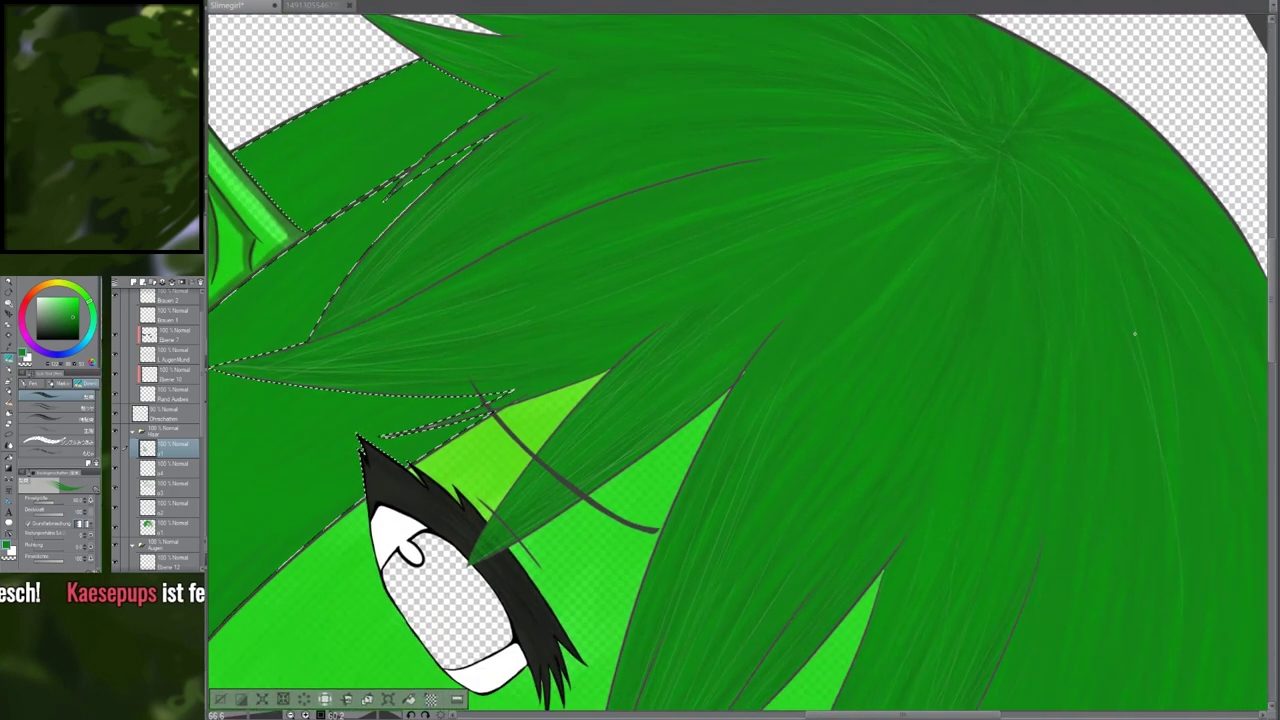
drag(828, 406, 1245, 376)
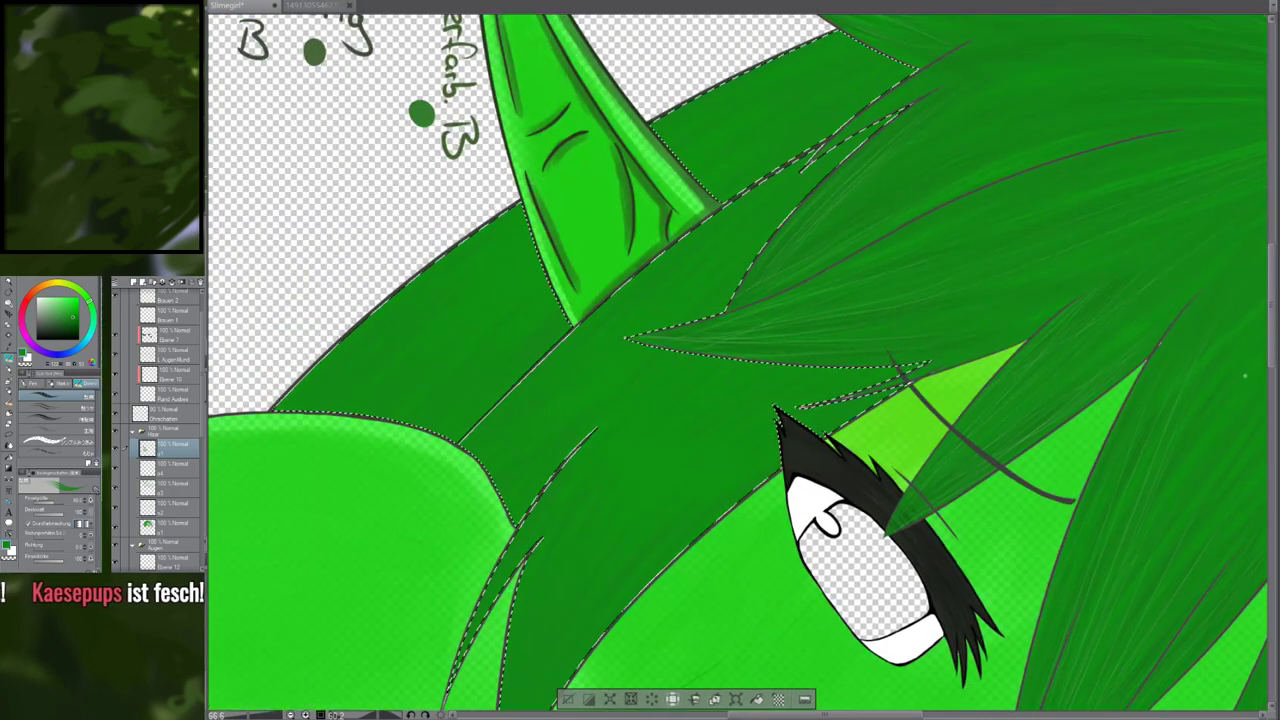
drag(710, 437, 687, 545)
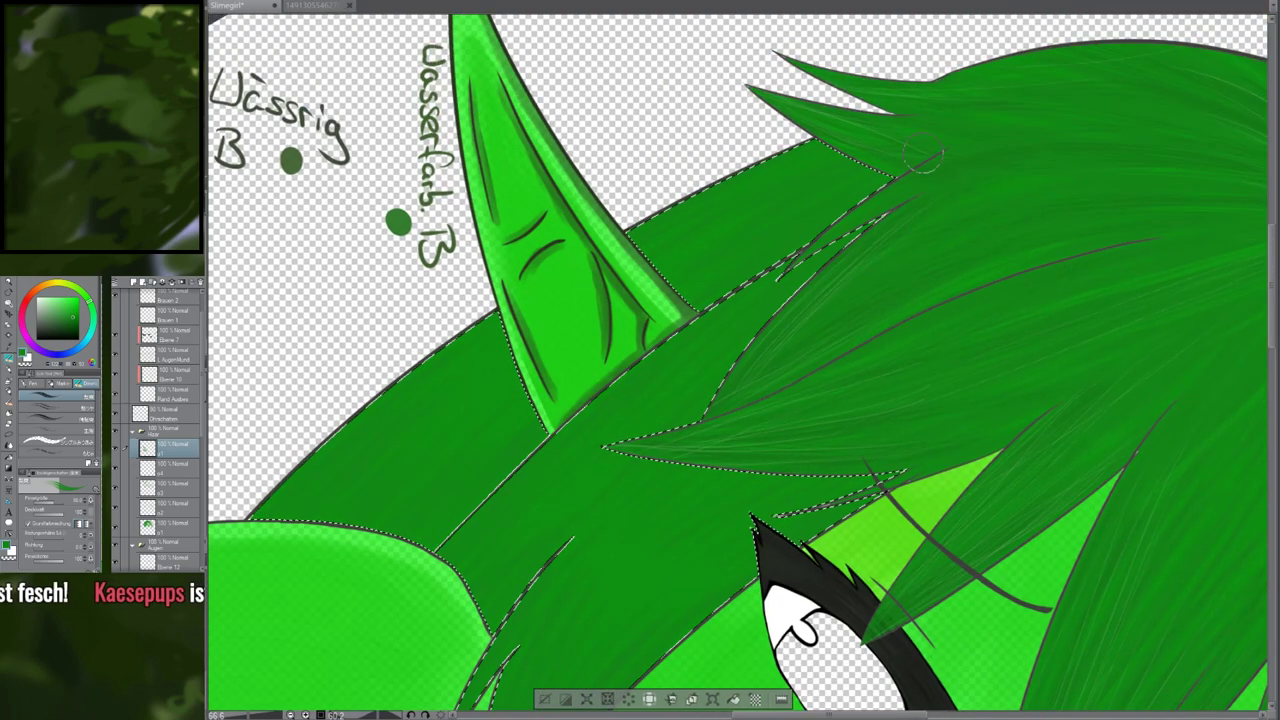
scroll(776, 174, down, 10)
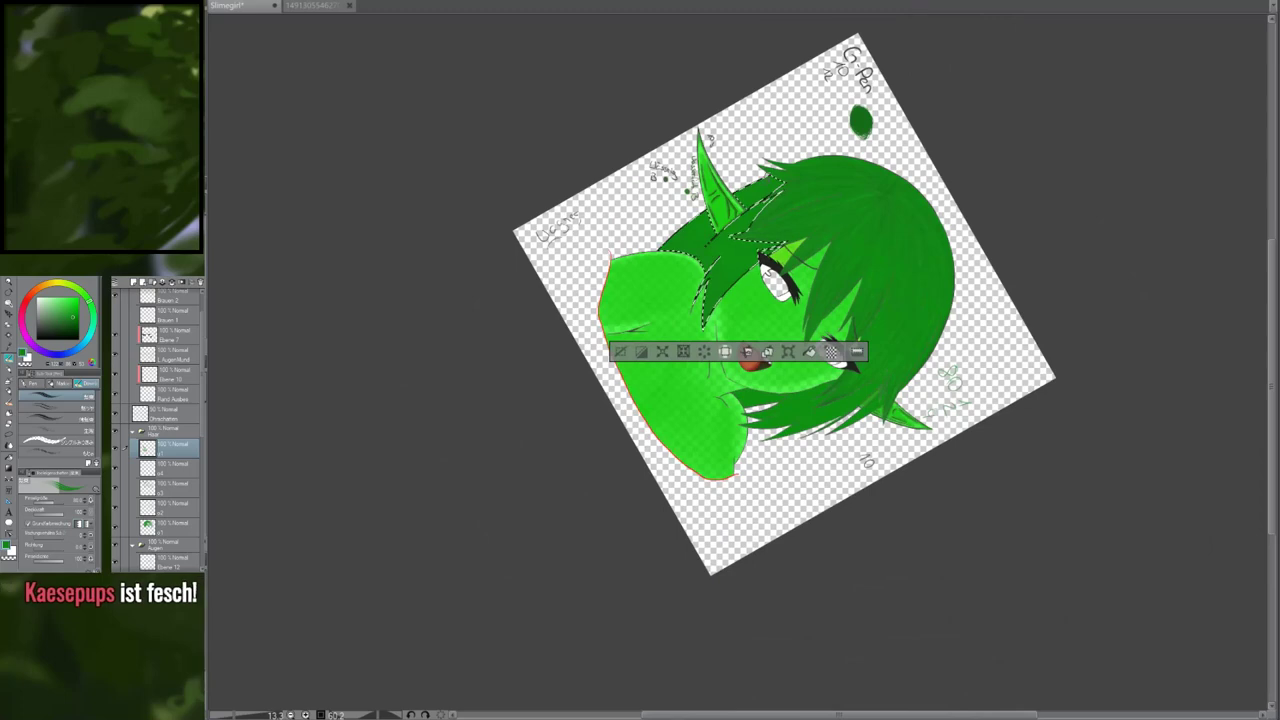
scroll(932, 239, up, 1)
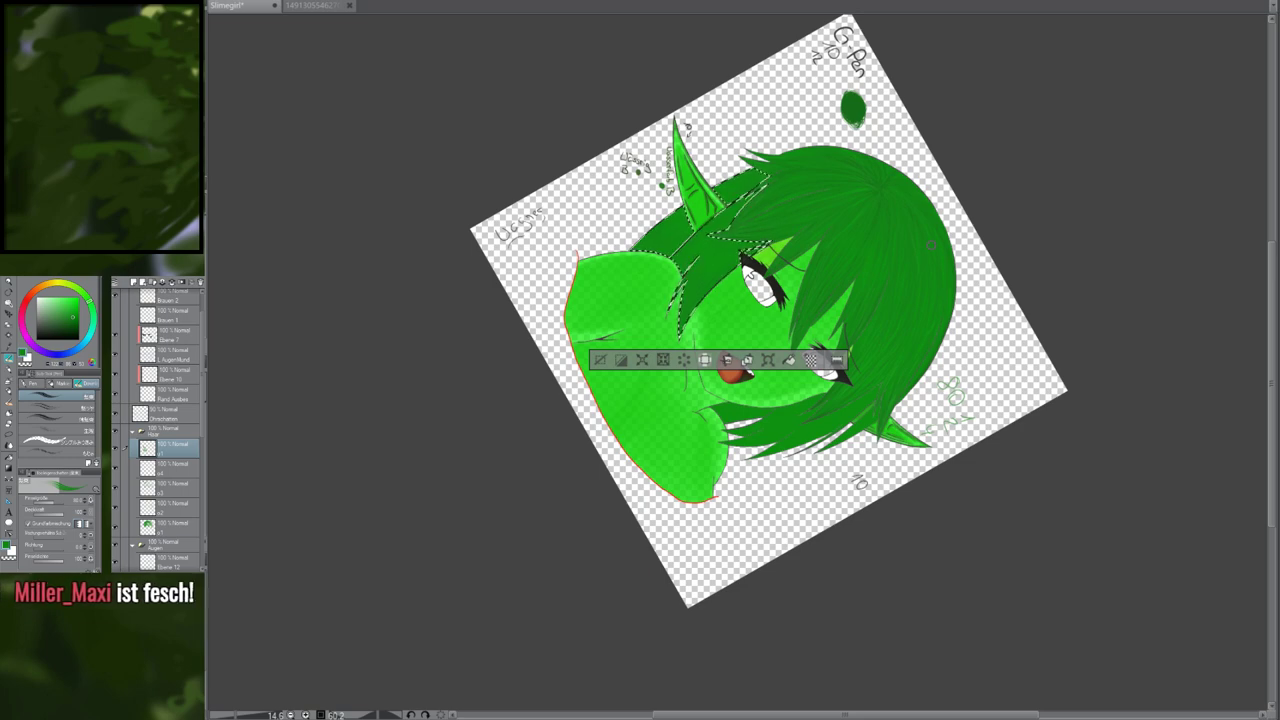
Add a new layer at the top of the hair group and hide the other hair shading layers except the lowest one above the base
scroll(773, 207, up, 4)
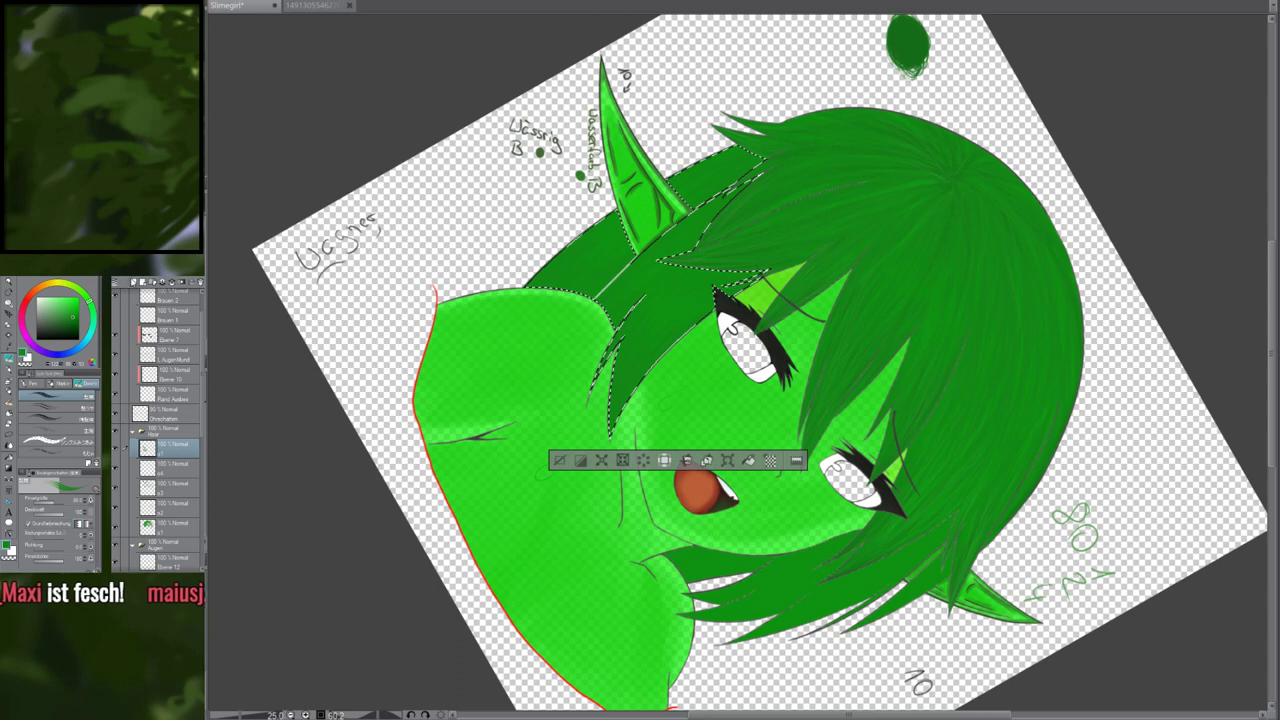
key(ctrl+shift+n)
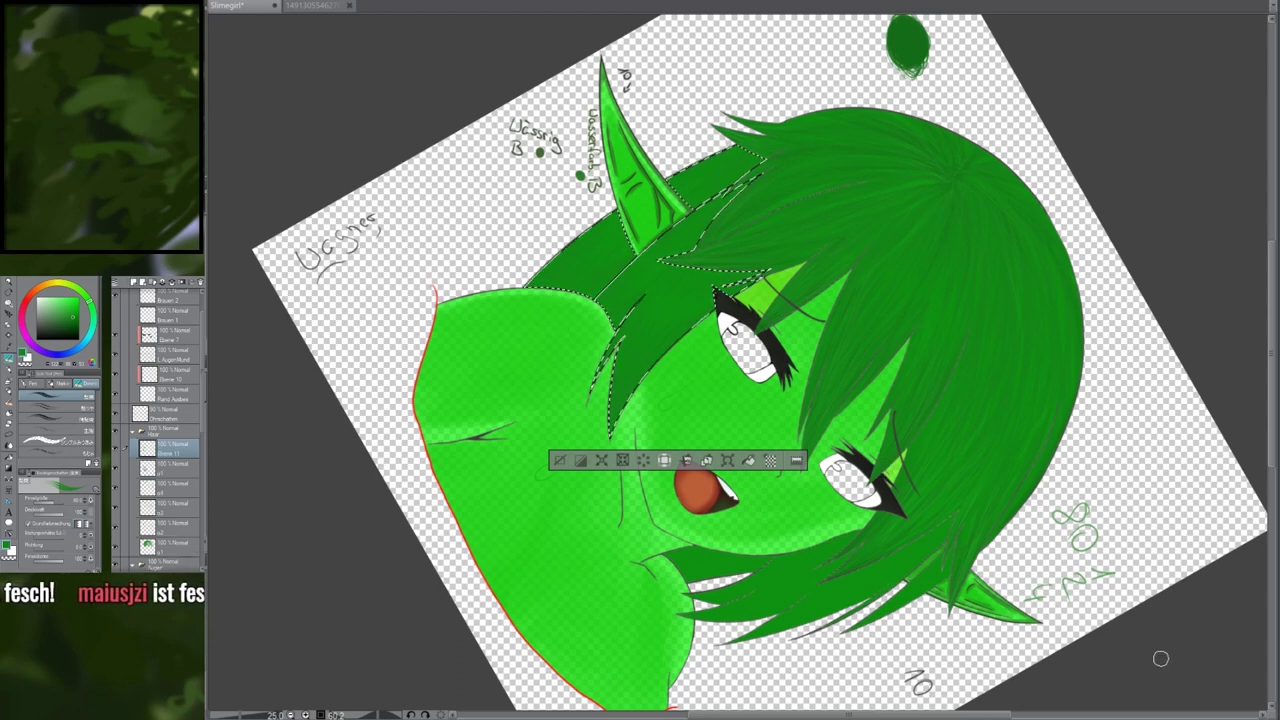
click(116, 507)
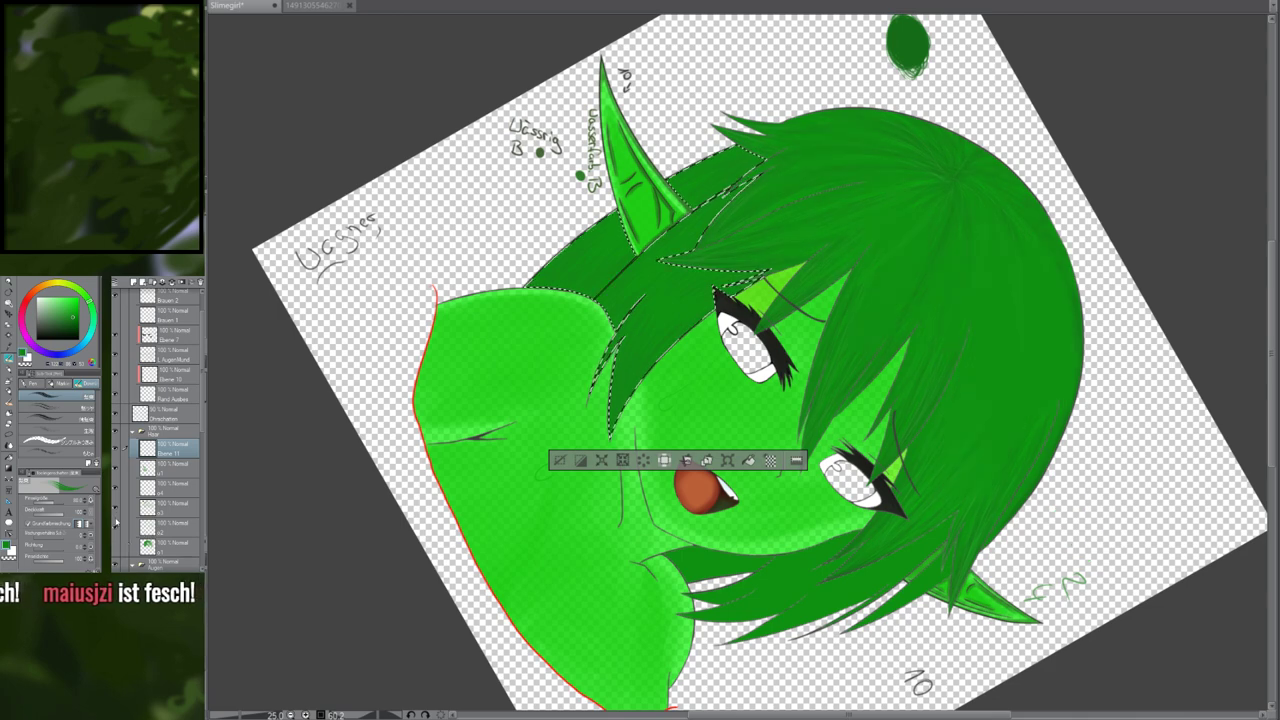
click(117, 486)
click(117, 508)
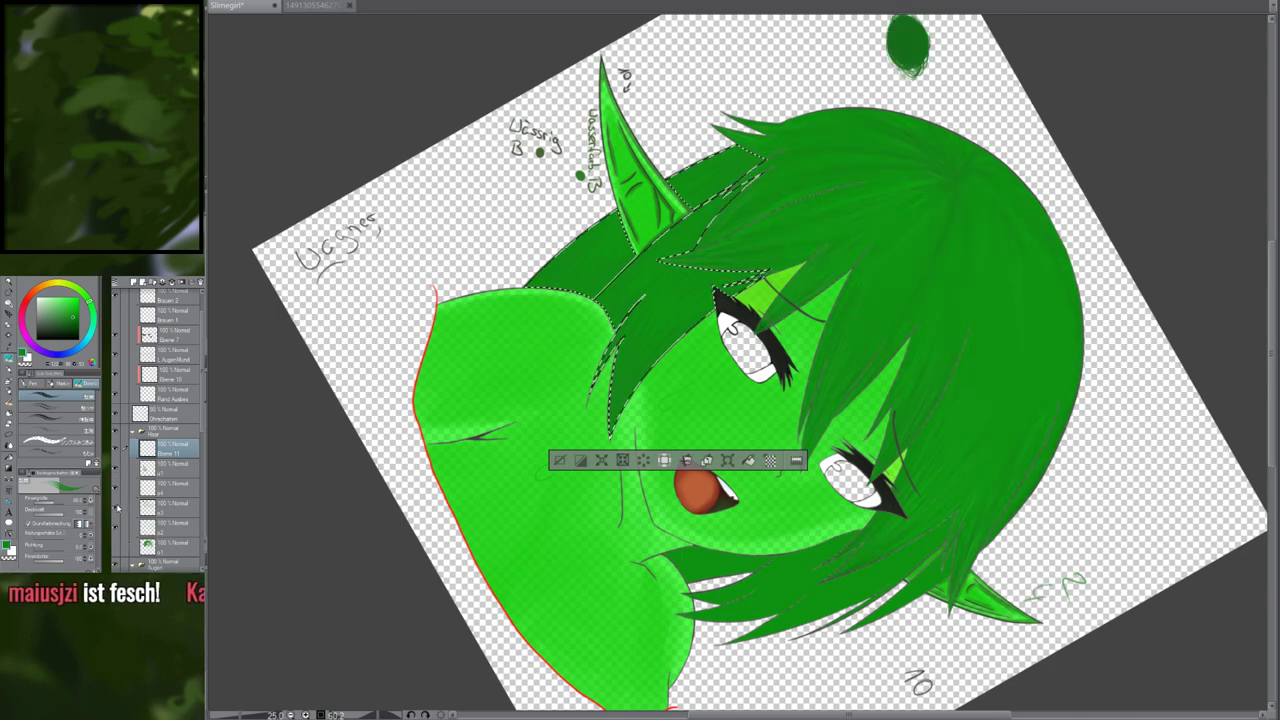
click(117, 508)
click(117, 508)
click(117, 508)
click(117, 508)
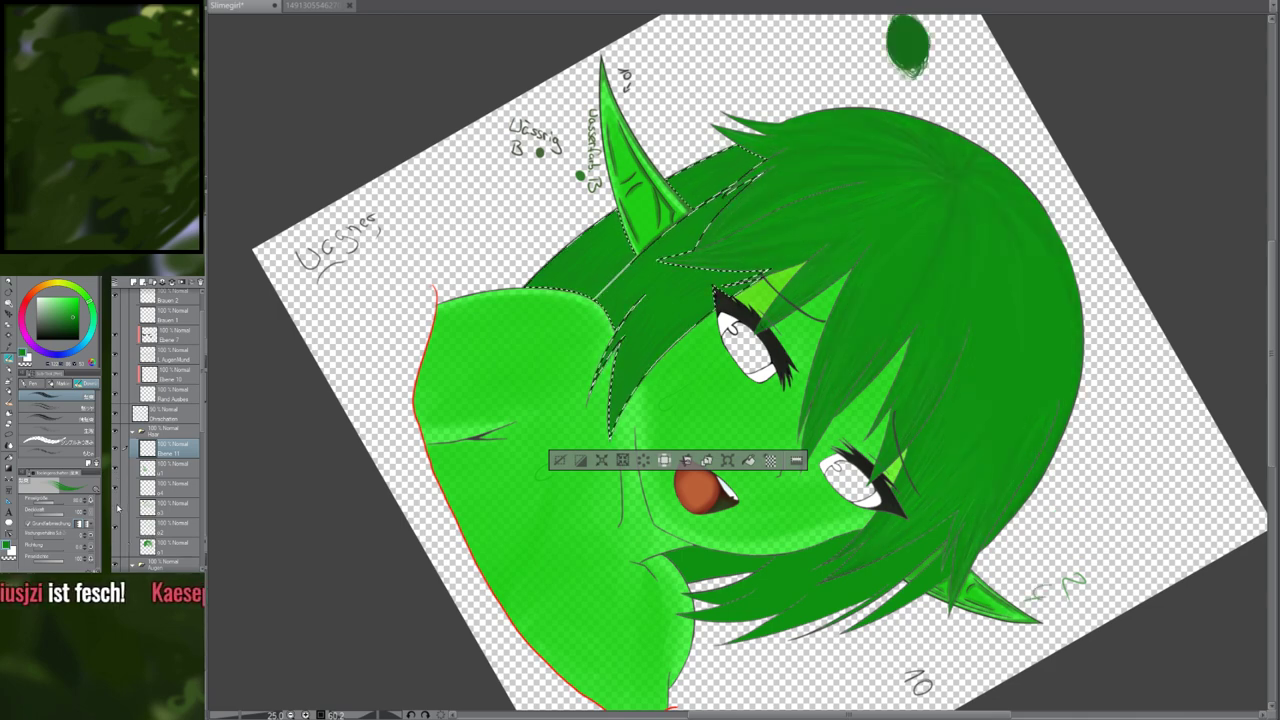
click(117, 508)
click(117, 508)
click(118, 511)
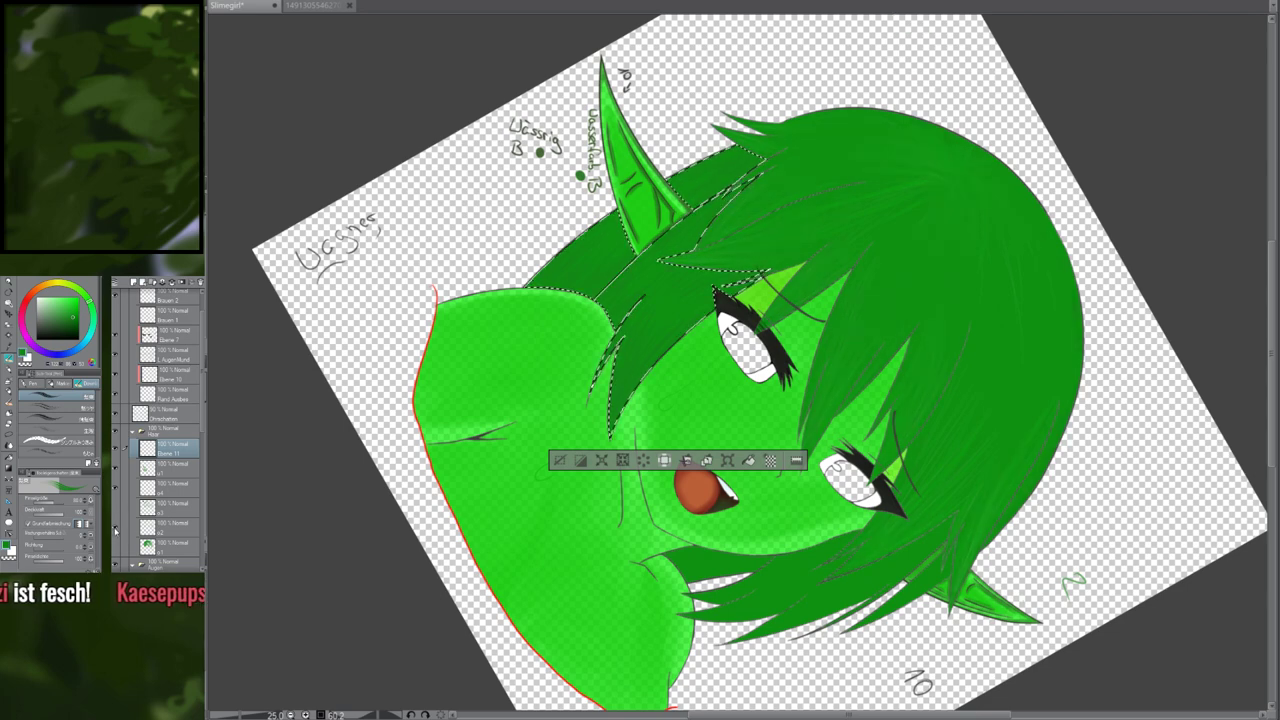
click(116, 533)
click(115, 491)
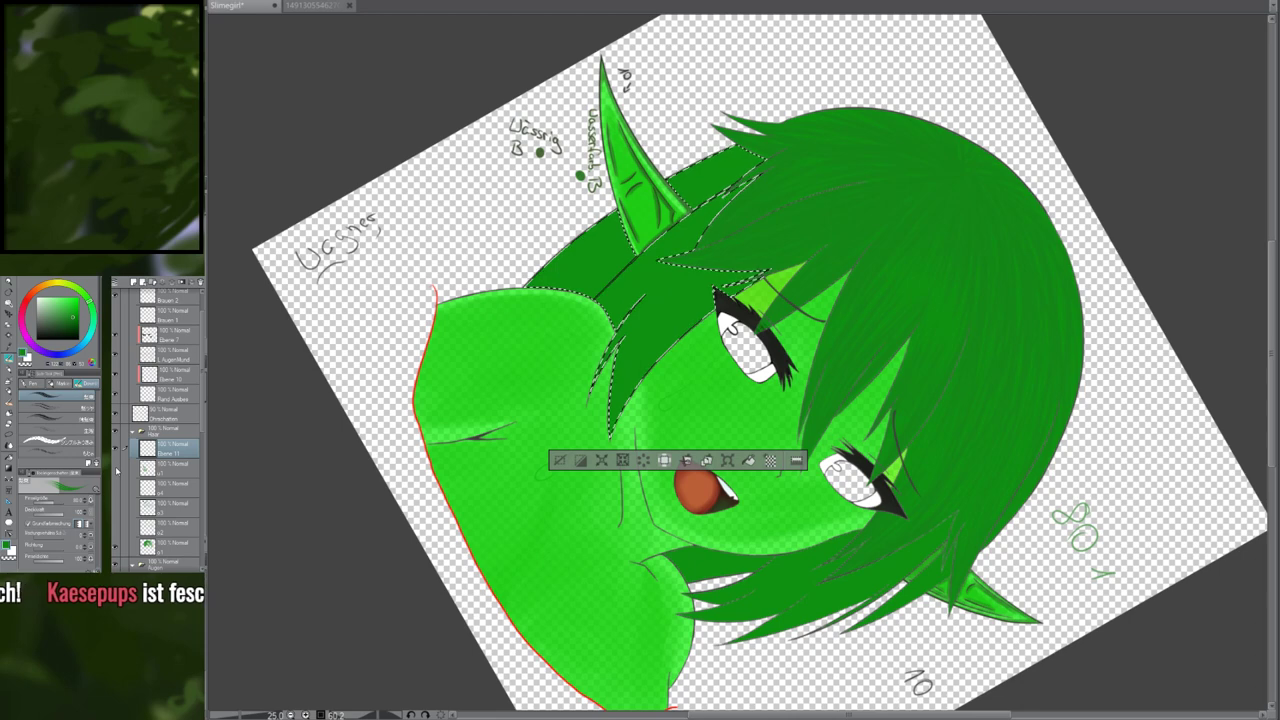
click(116, 549)
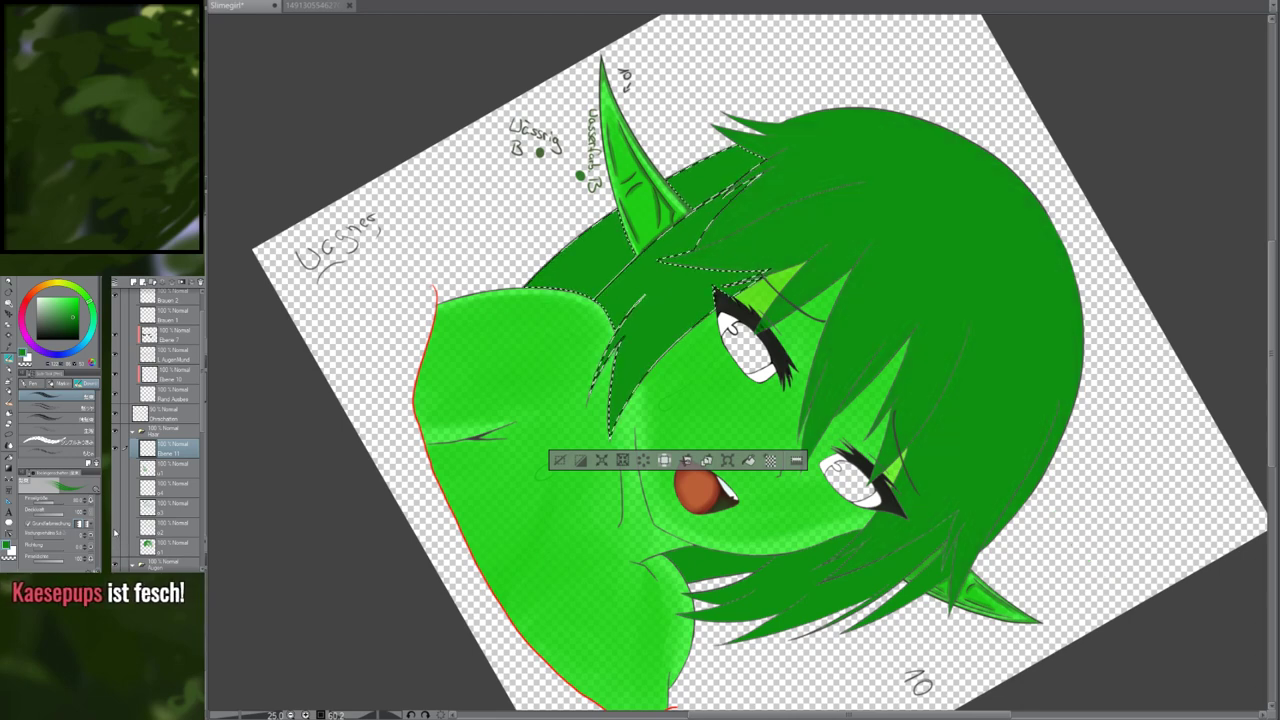
click(116, 531)
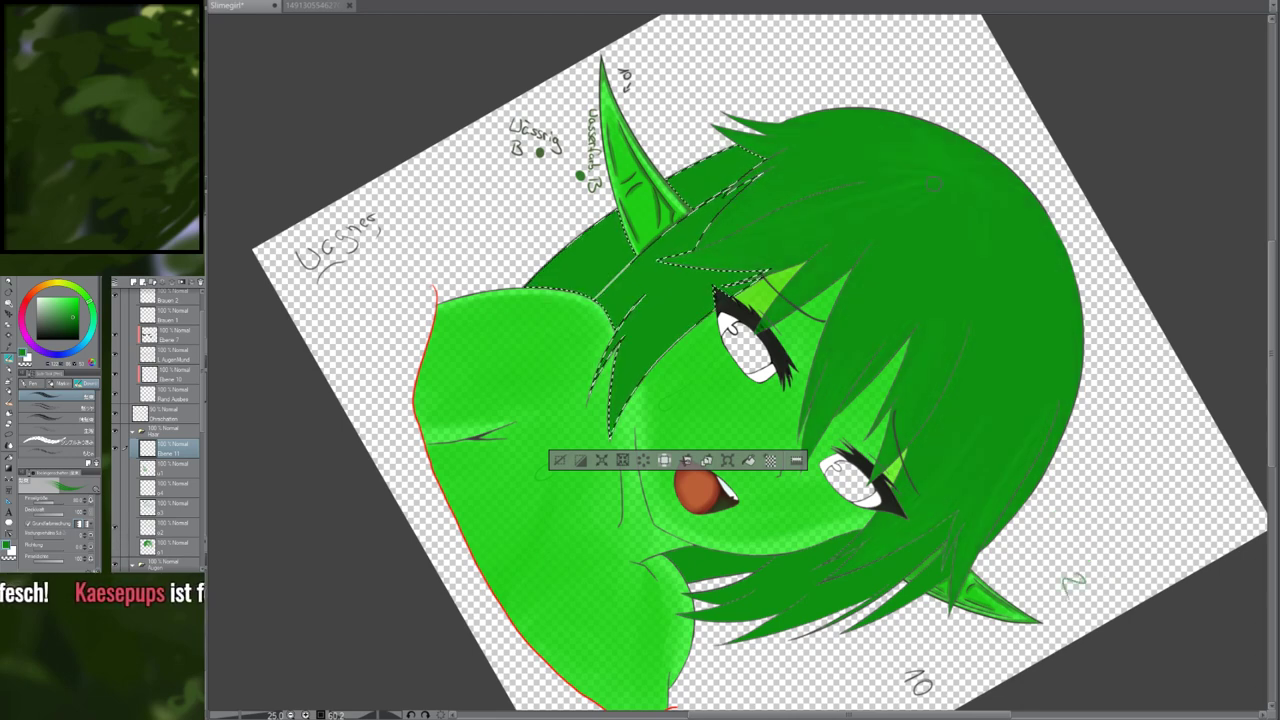
Sample the lighter green from the streaks on the fringe near the crown as the painting colour
scroll(933, 183, up, 6)
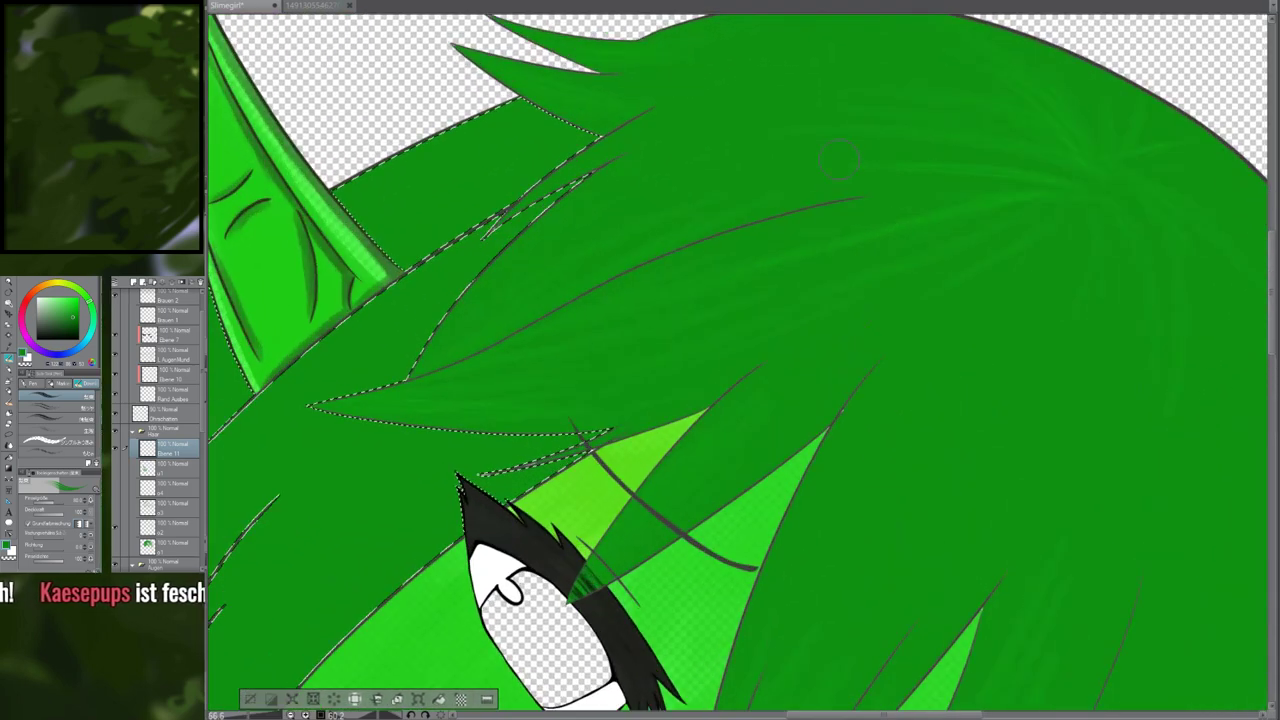
scroll(840, 158, up, 6)
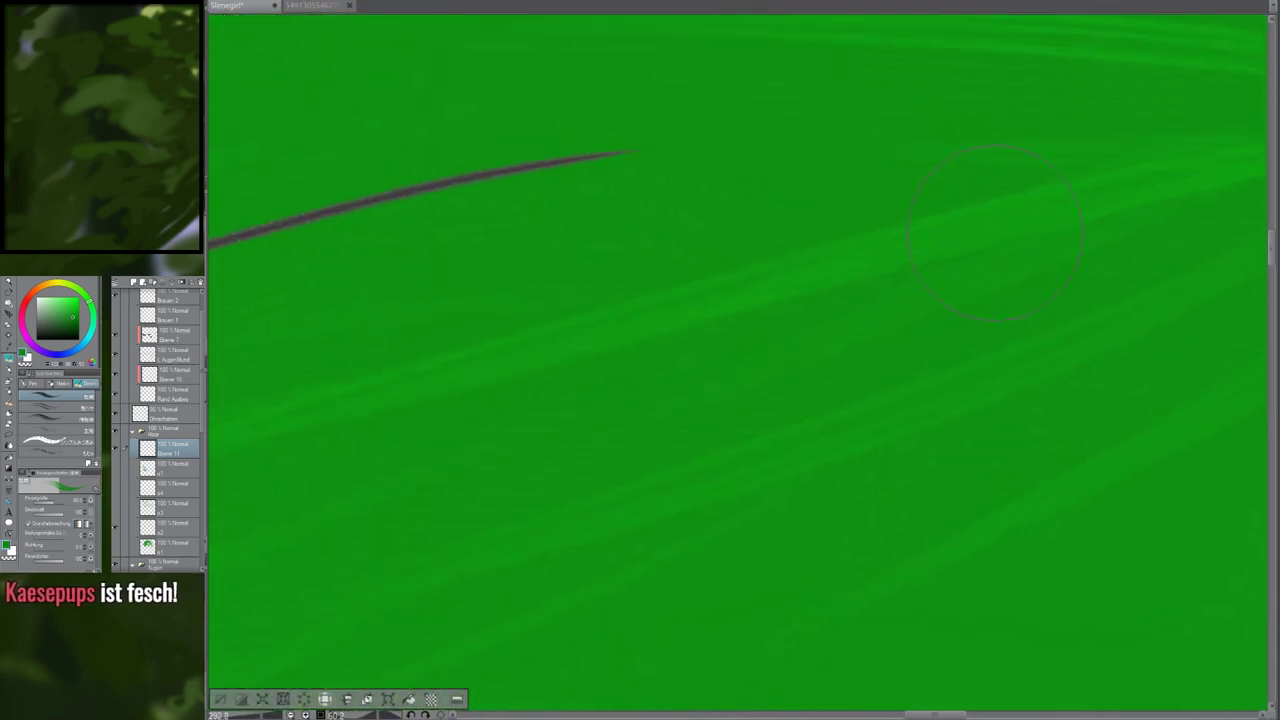
scroll(993, 233, up, 5)
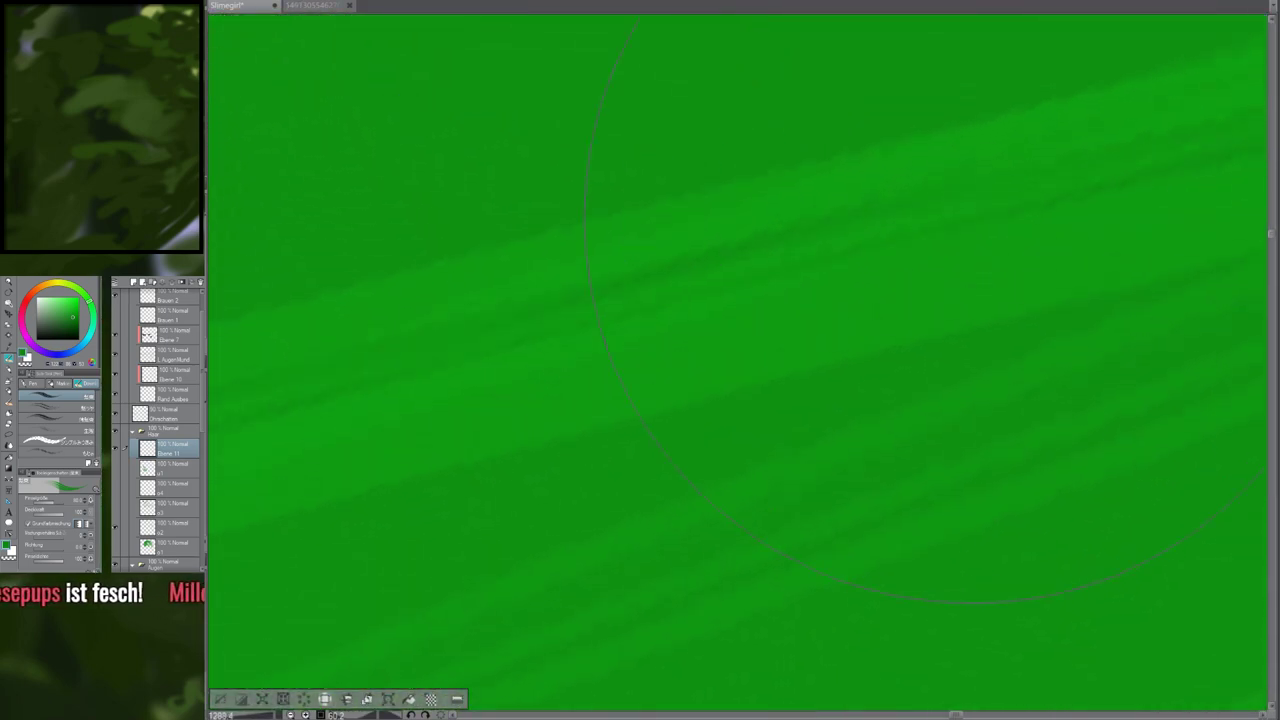
key(alt)
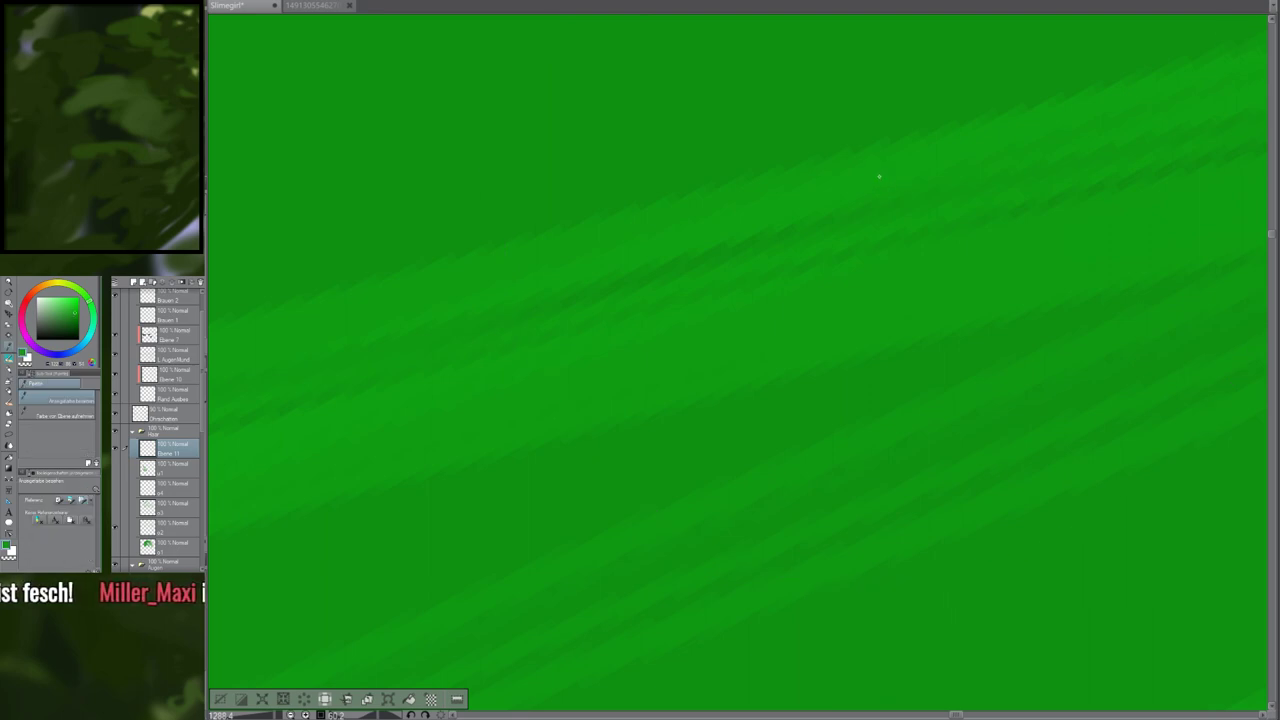
key(b)
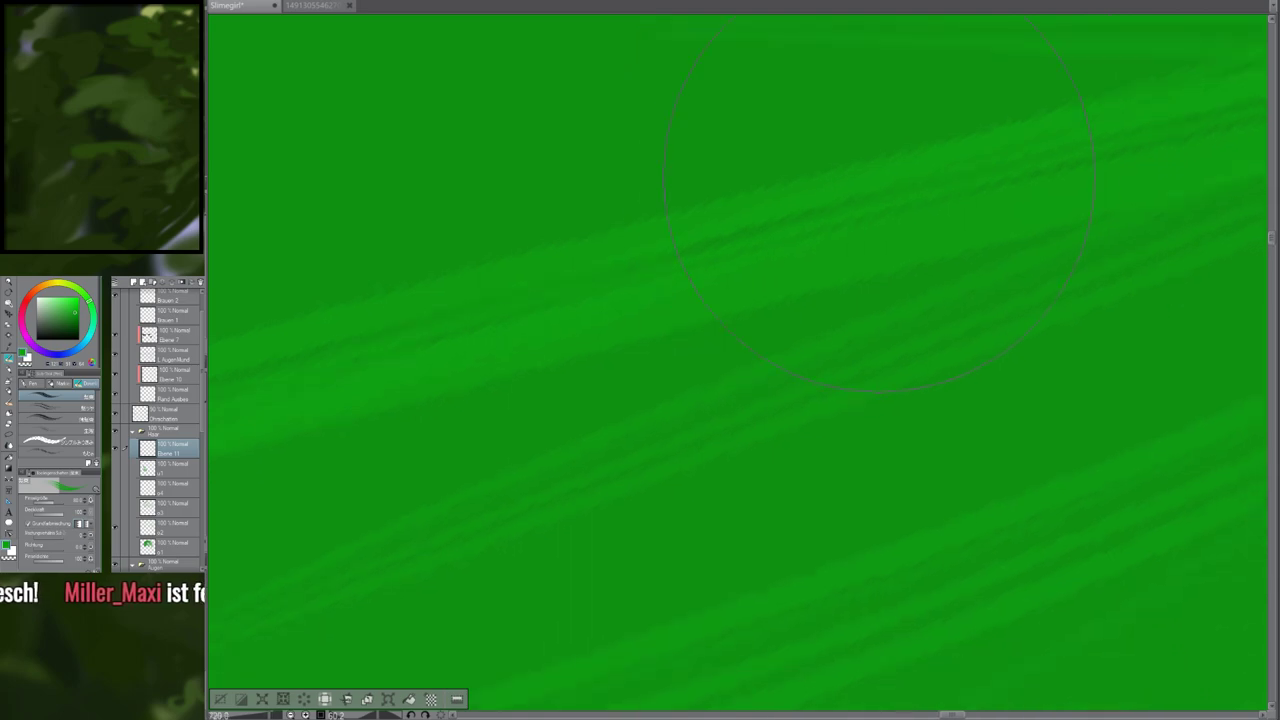
scroll(880, 203, down, 5)
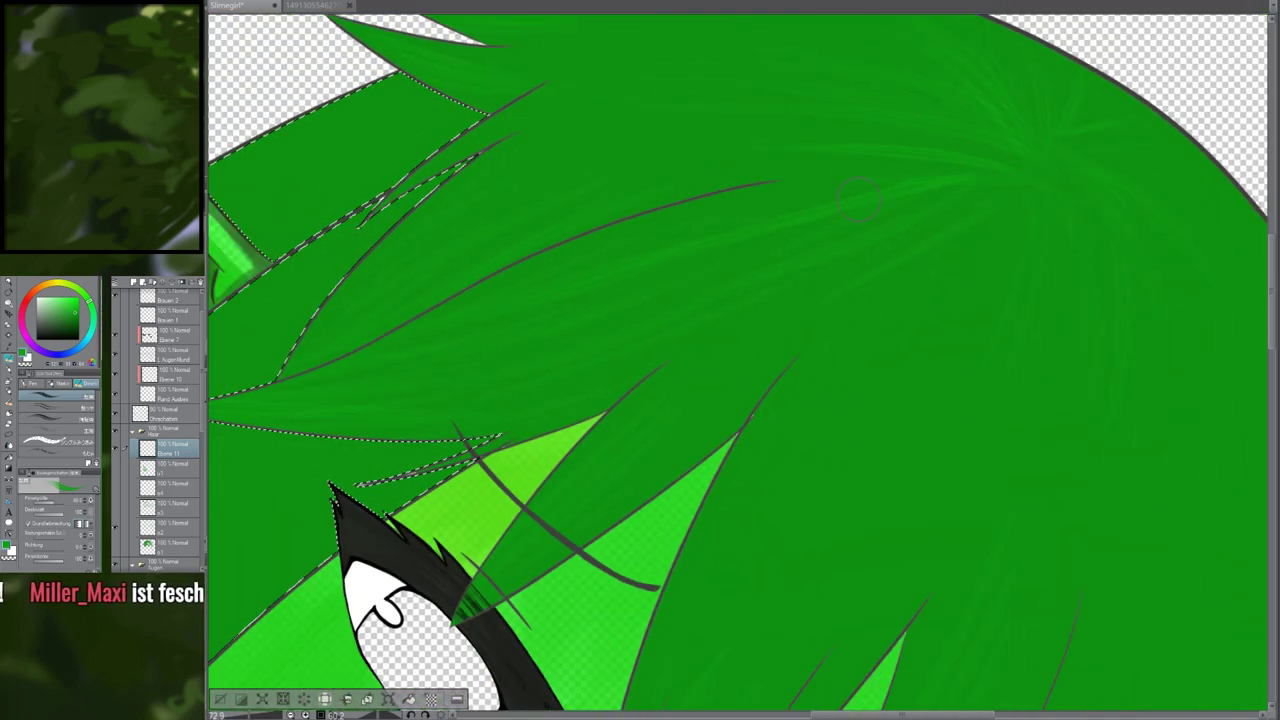
scroll(858, 200, down, 6)
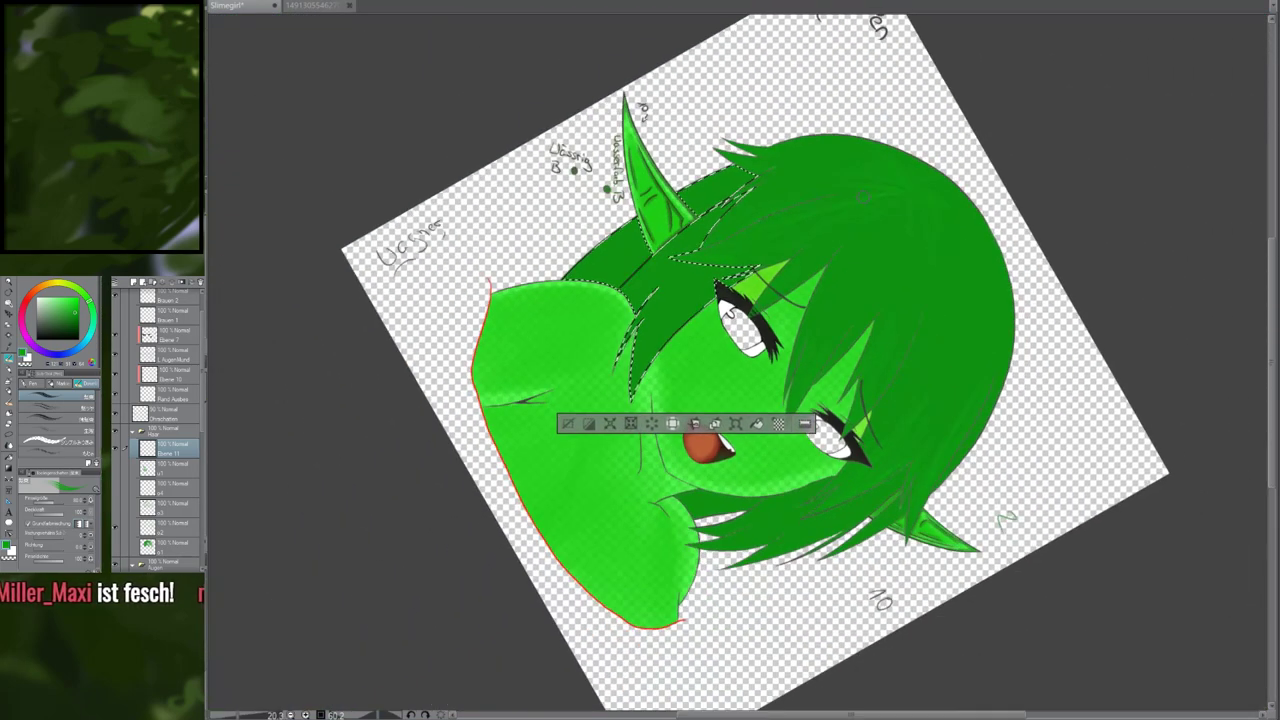
Name the new layer and show all hidden hair shading layers again
scroll(838, 240, up, 2)
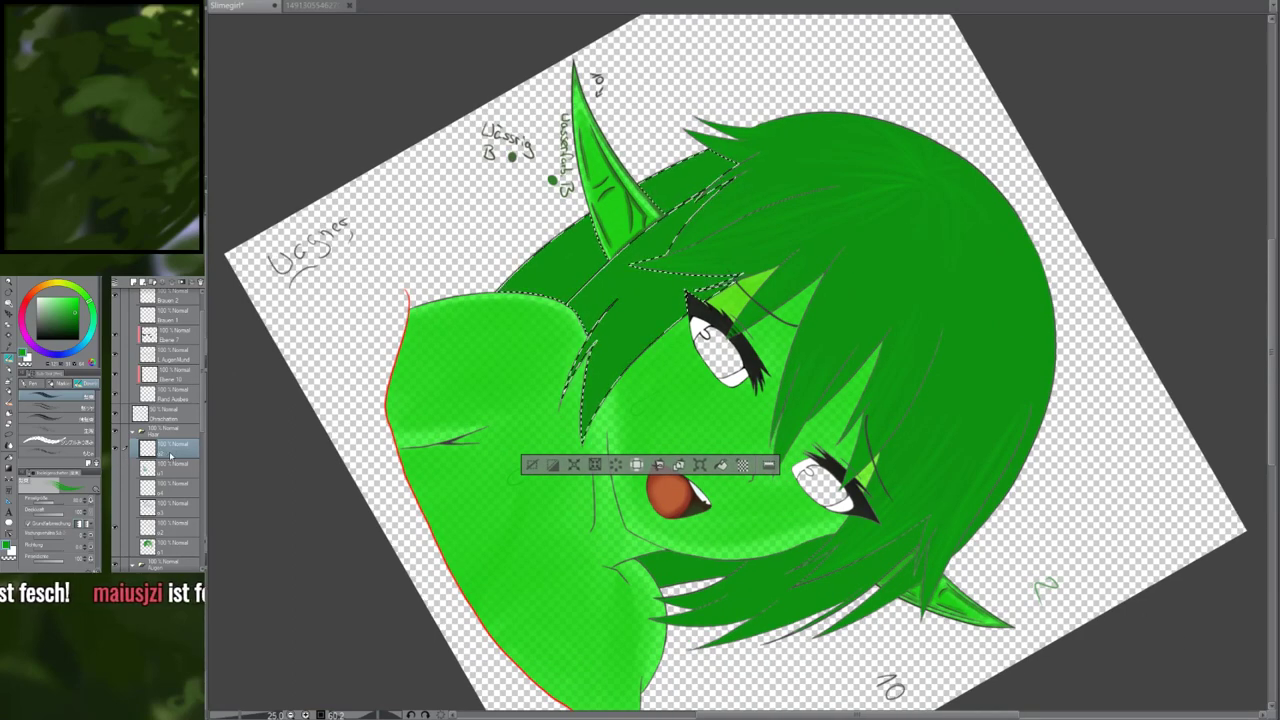
click(115, 508)
click(114, 528)
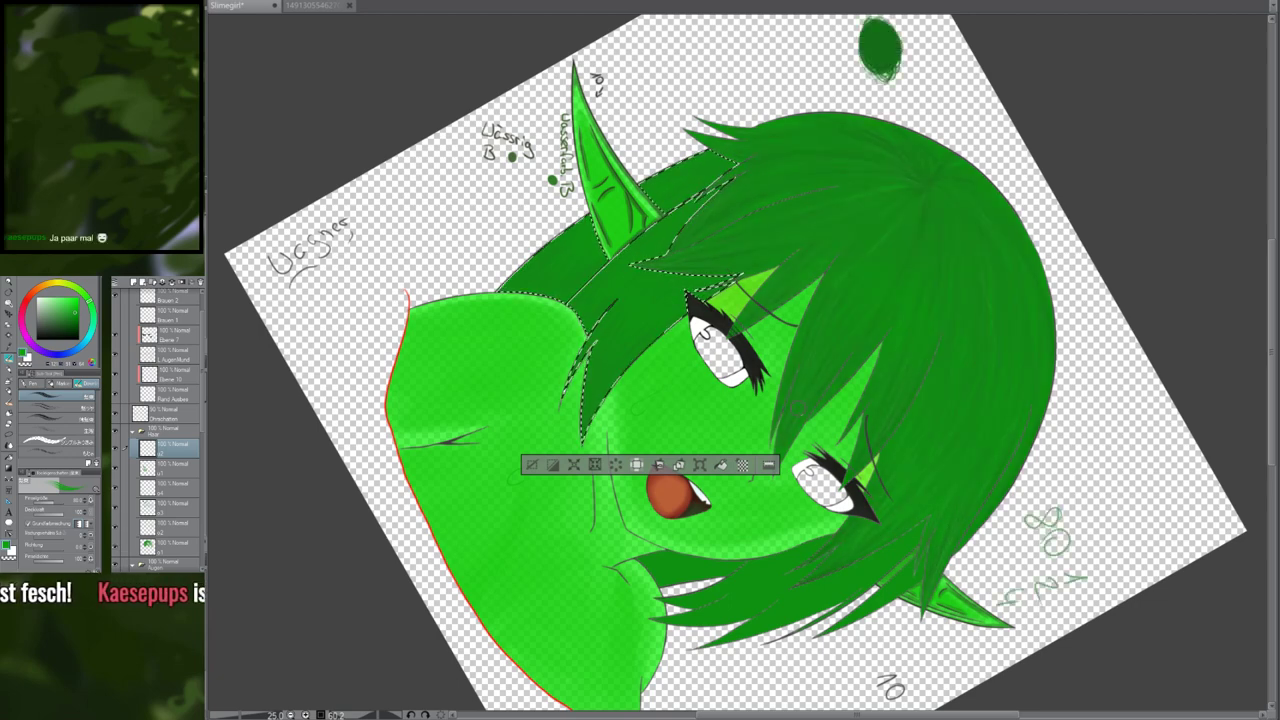
Paint lighter green streaks along the back hair behind the pointed ear with the second brush variant
scroll(500, 258, up, 2)
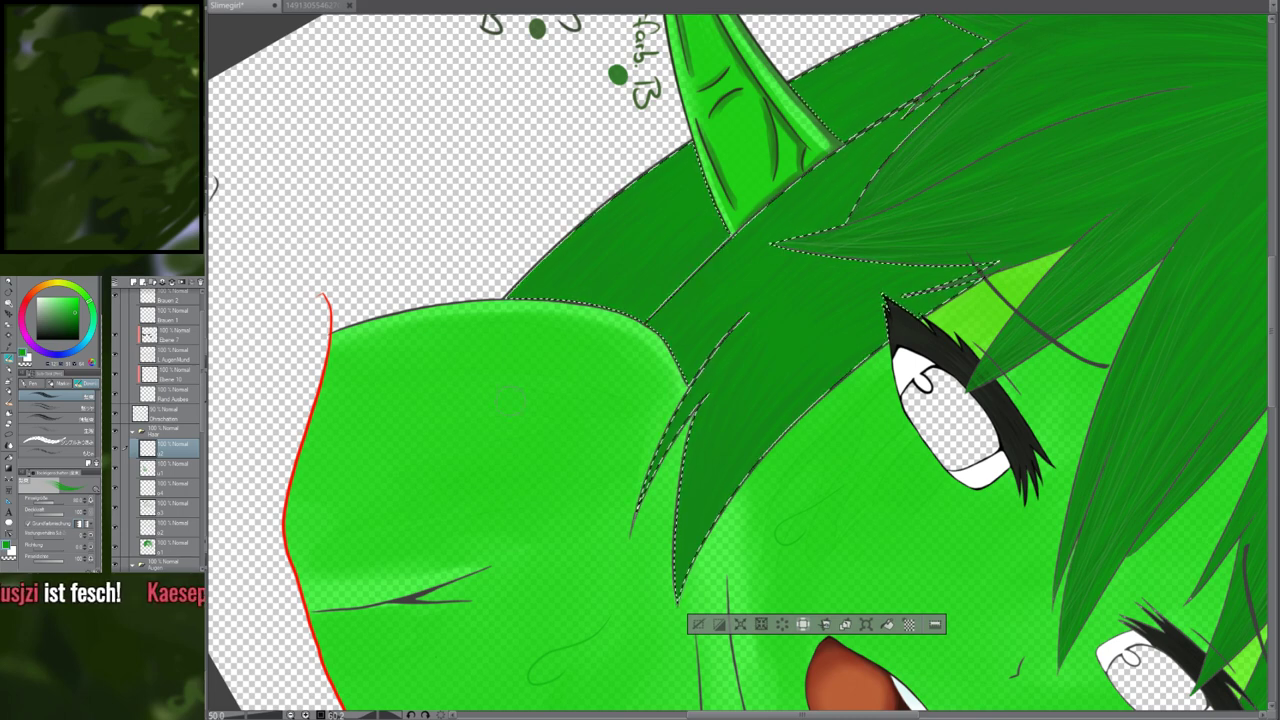
click(66, 410)
drag(509, 343, 455, 474)
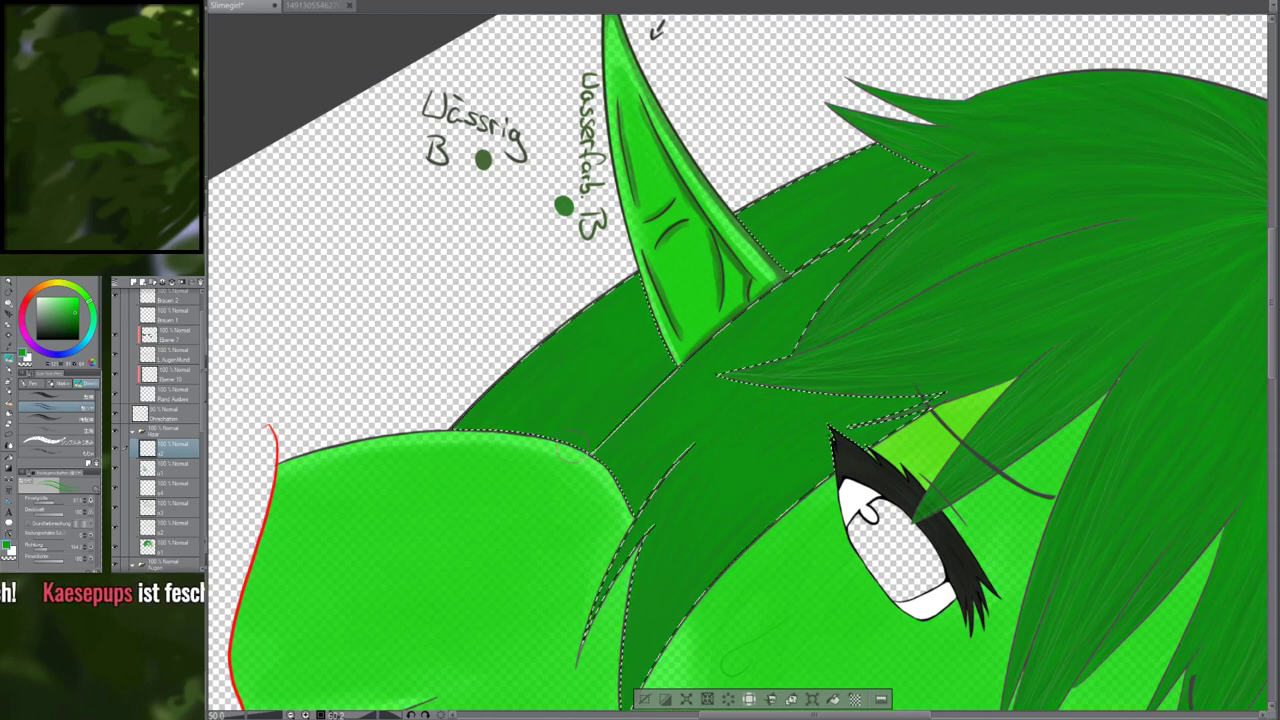
drag(970, 152, 830, 287)
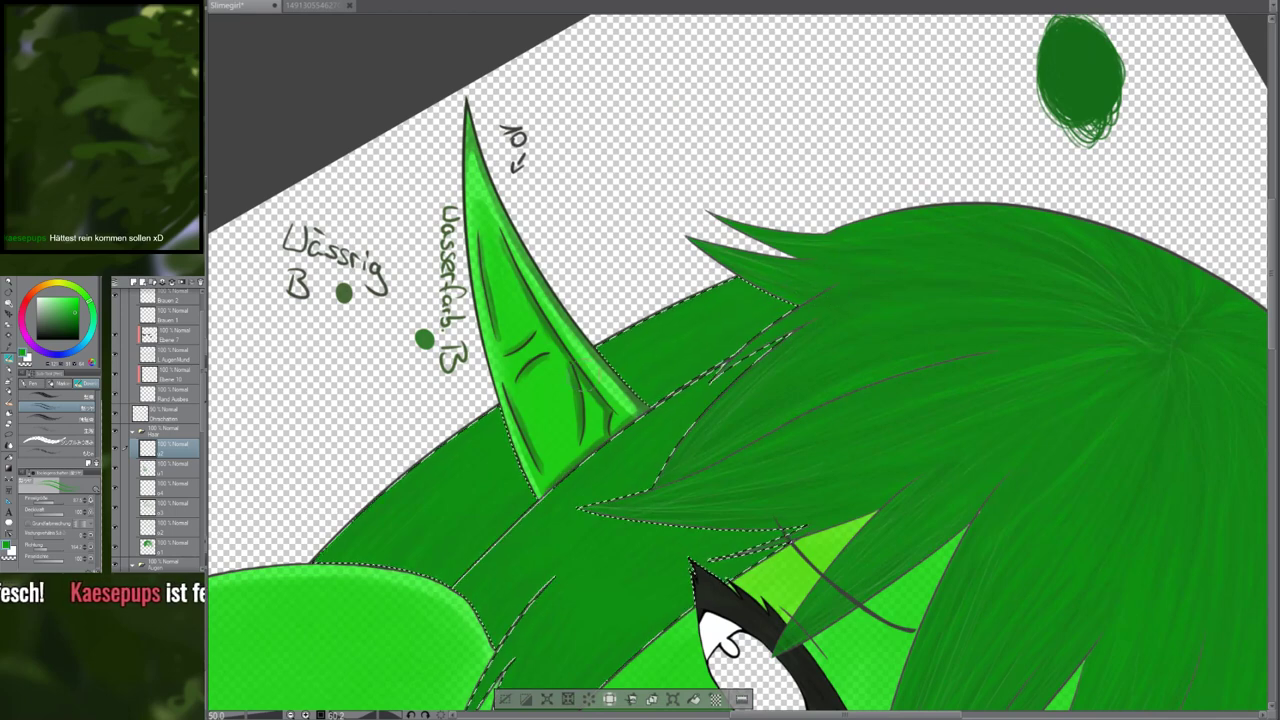
drag(496, 539, 556, 396)
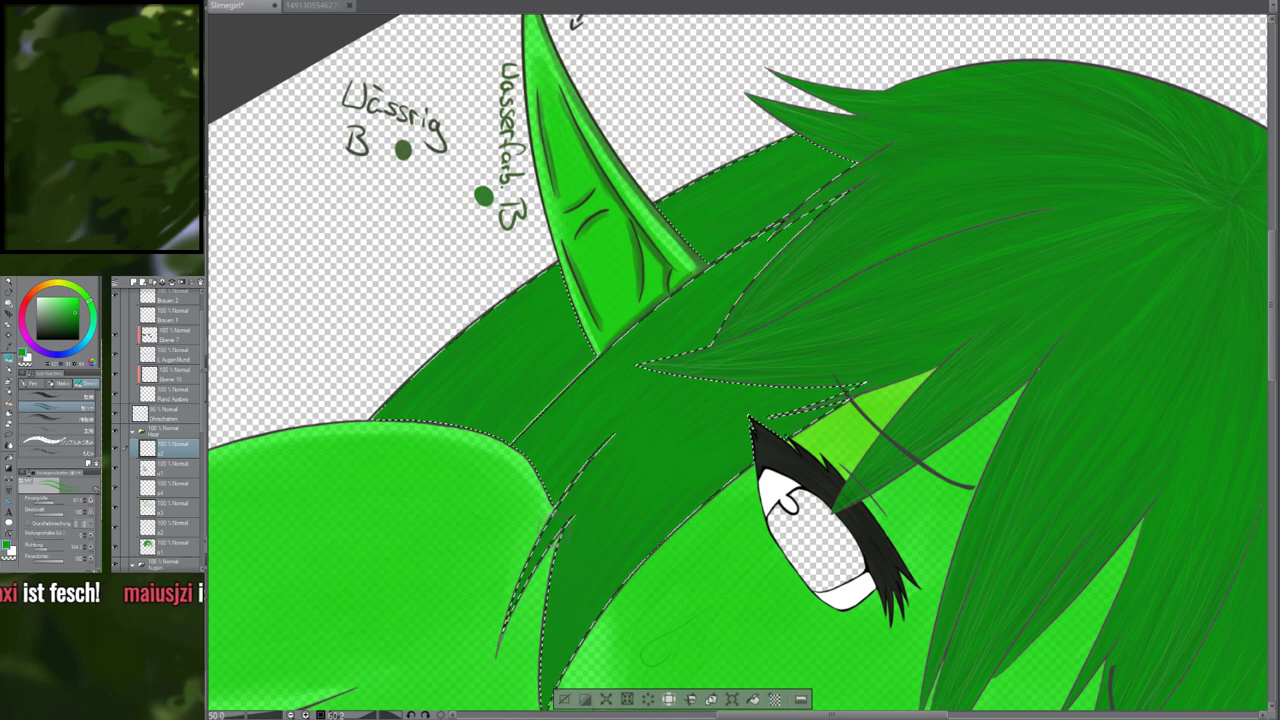
Add lighter green streaks along the side strand in front of the ear, following the hair's direction
drag(562, 617, 416, 522)
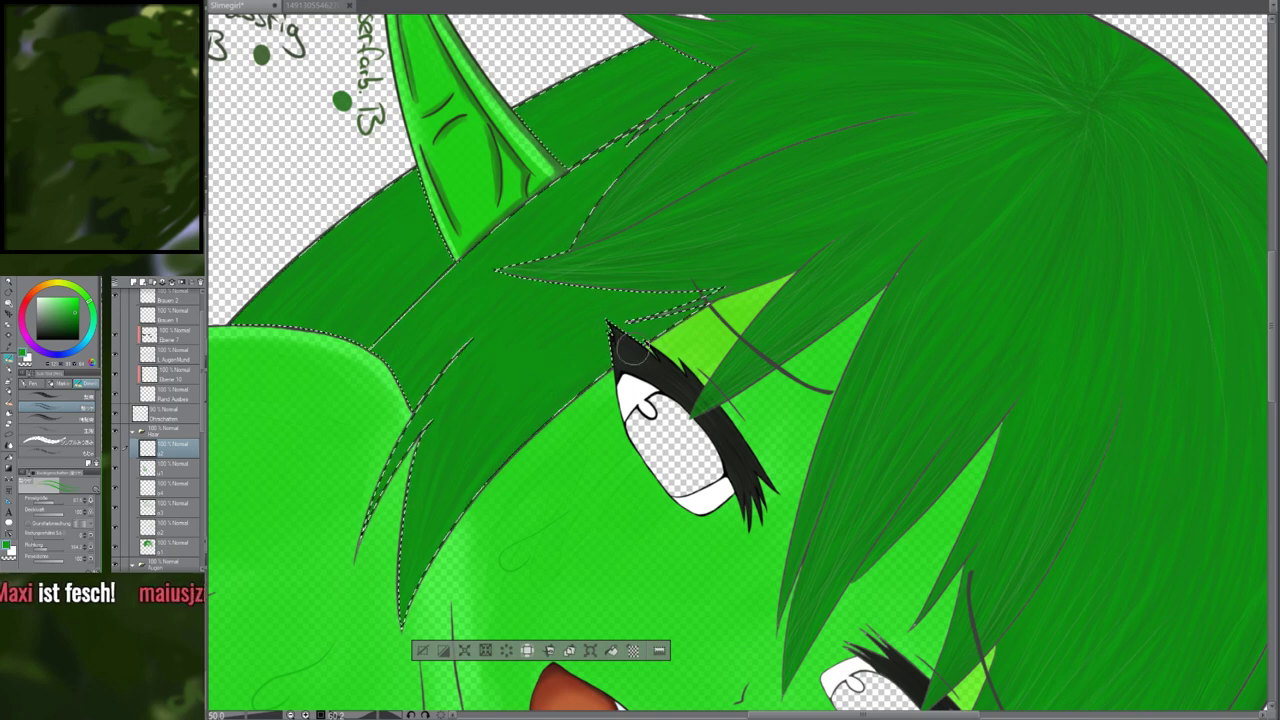
drag(552, 331, 606, 397)
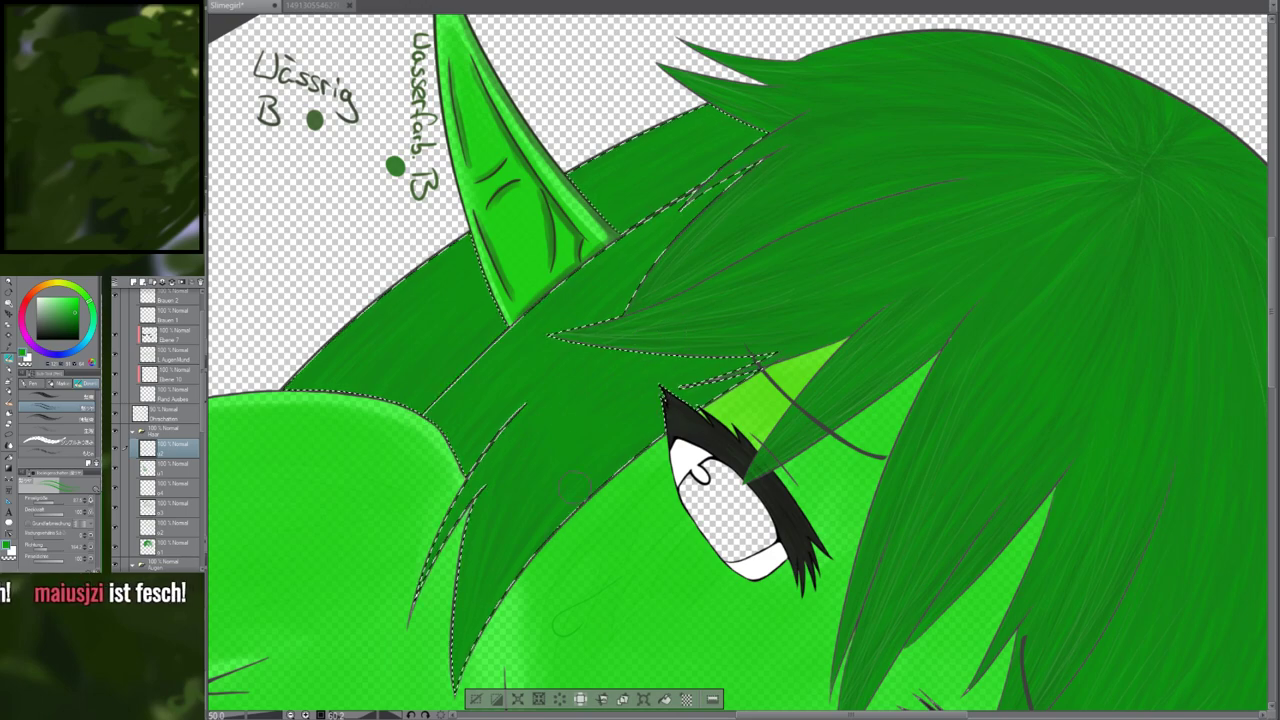
scroll(580, 440, down, 5)
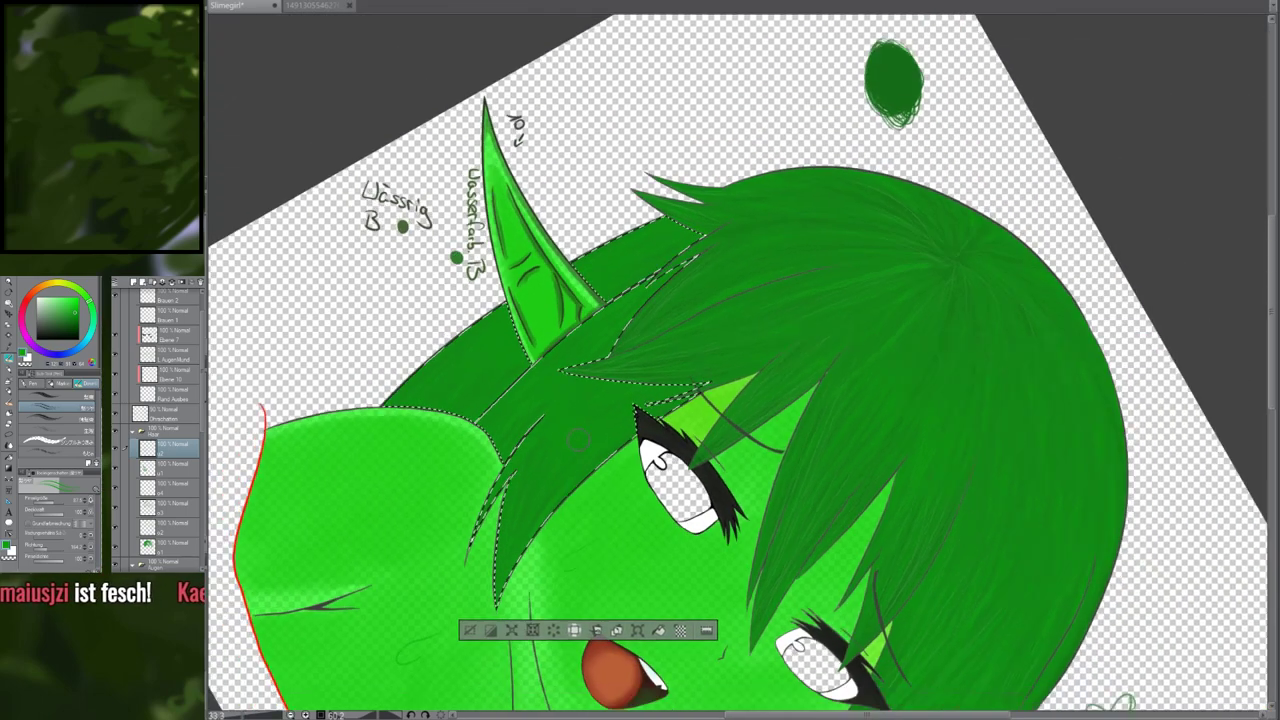
scroll(565, 455, up, 4)
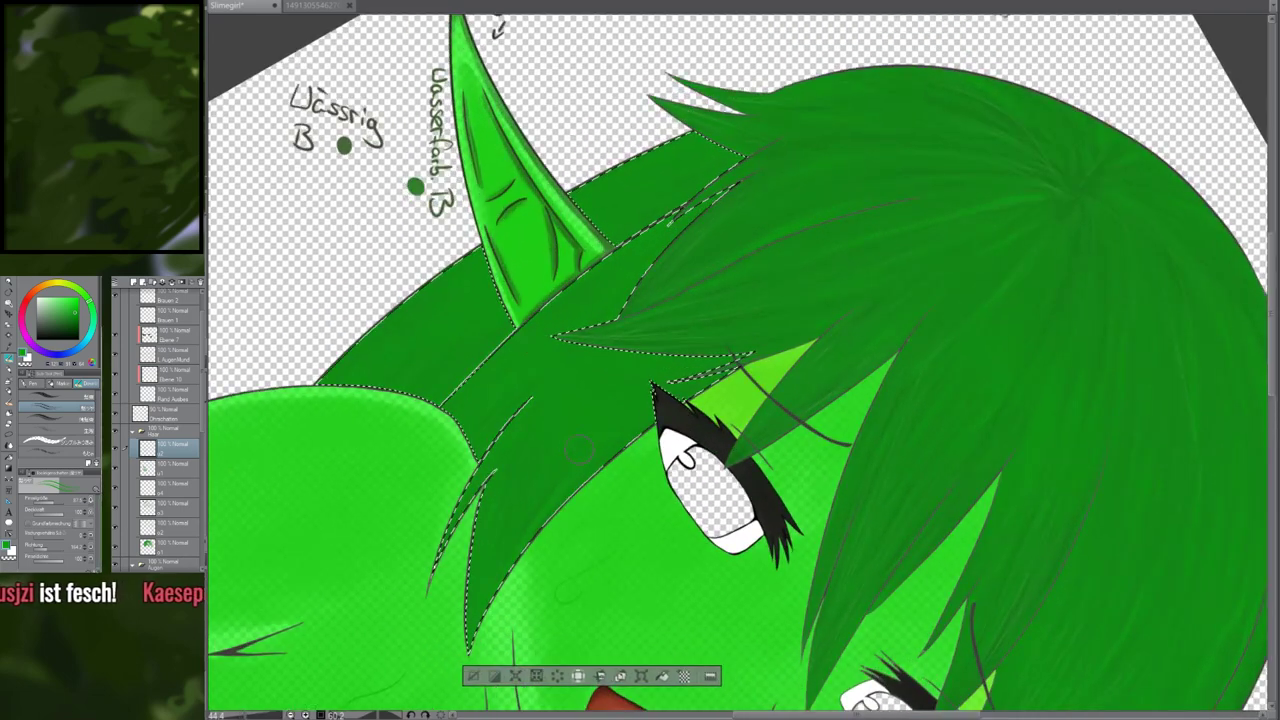
click(165, 466)
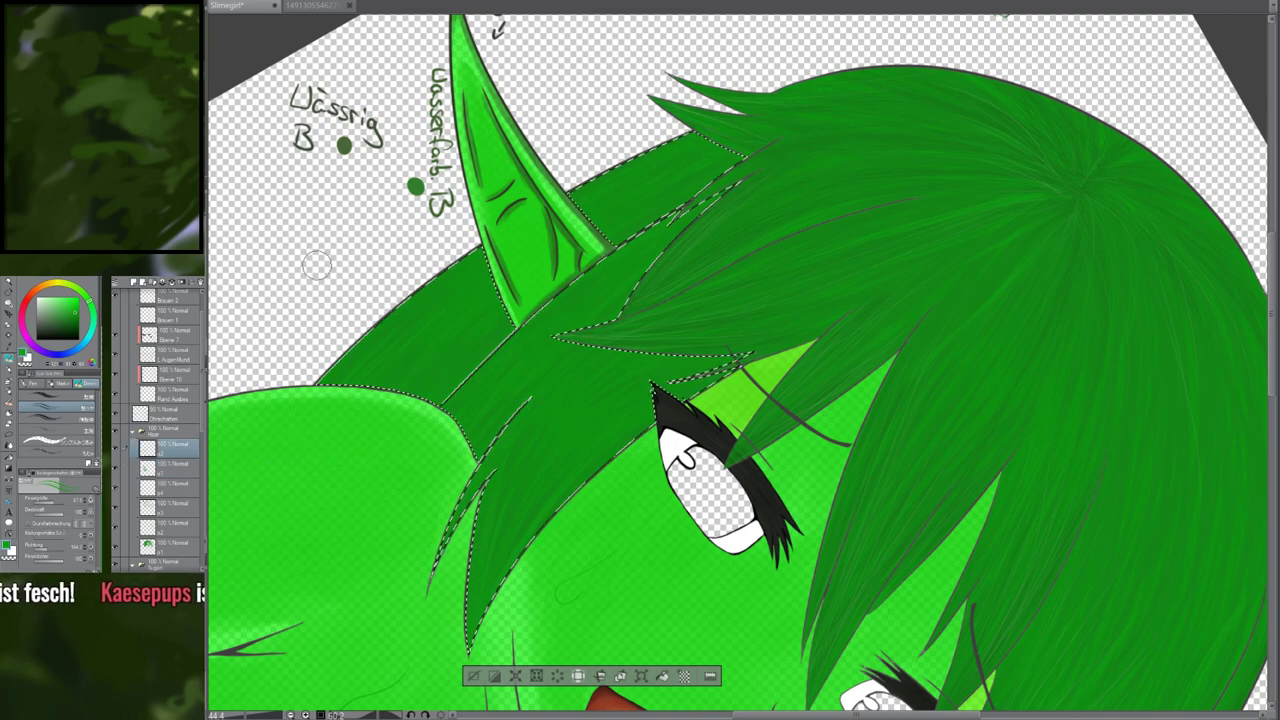
Add a round area on the blank canvas beside the pointed ear to the current selection with the selection brush
scroll(318, 265, up, 2)
scroll(334, 279, up, 1)
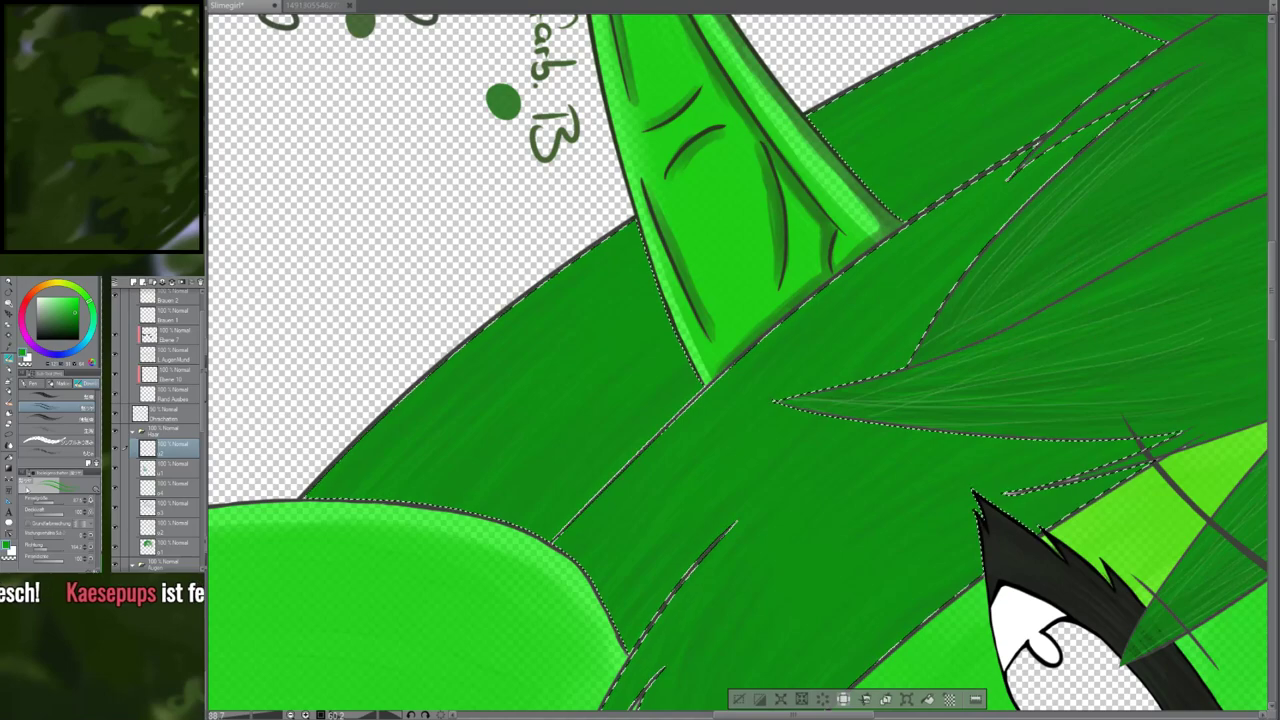
key(m)
click(336, 180)
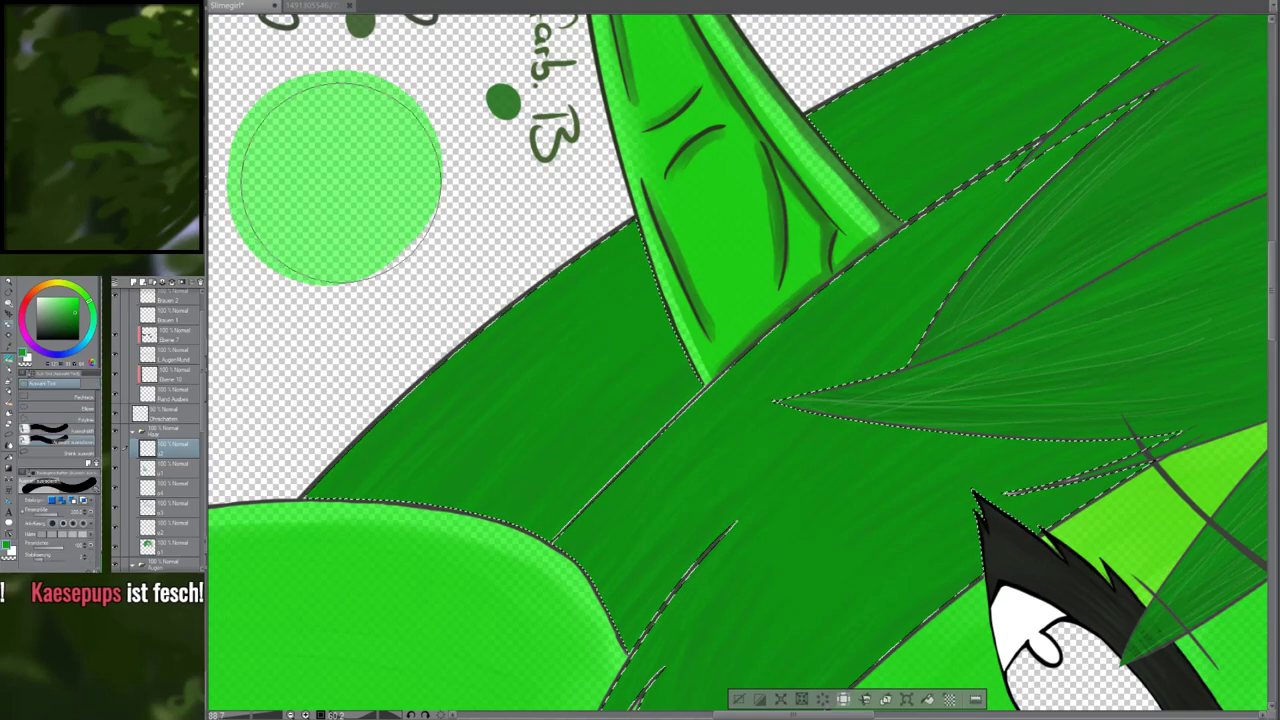
key(b)
drag(274, 207, 332, 286)
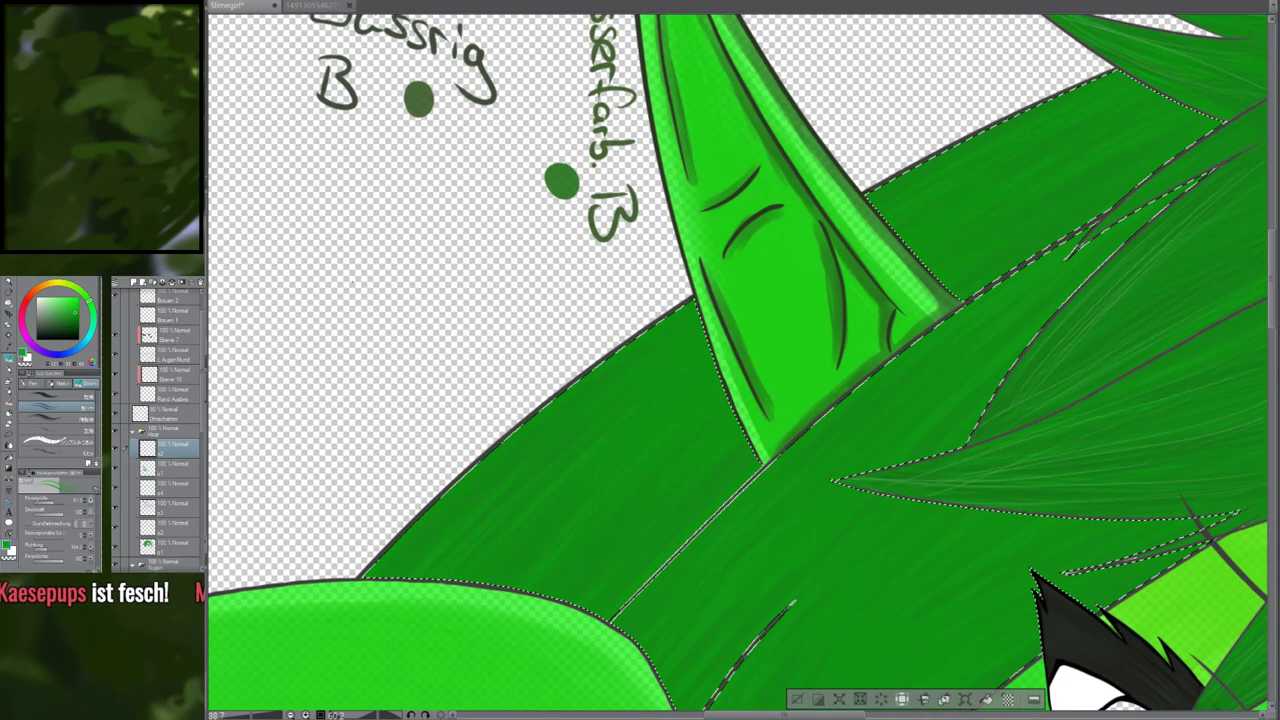
key(m)
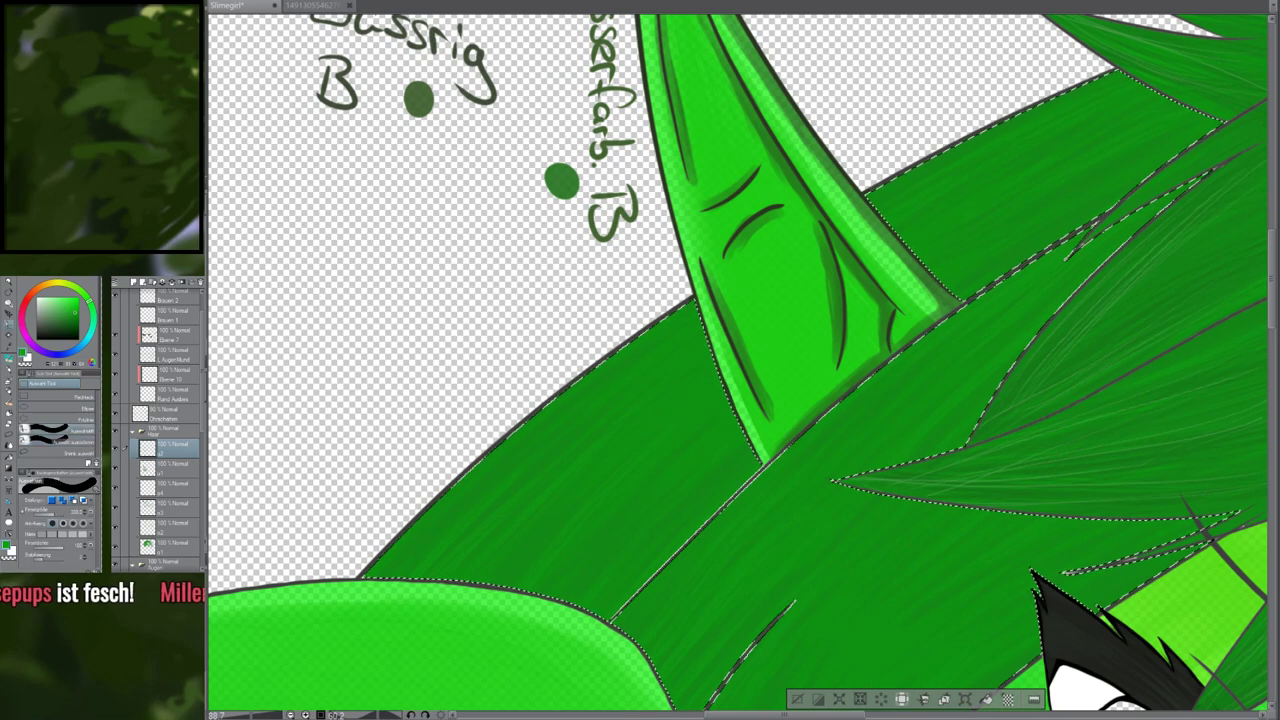
mouse_move(357, 254)
mouse_down()
mouse_move(355, 305)
mouse_move(313, 277)
mouse_move(367, 257)
mouse_move(349, 318)
mouse_move(327, 275)
mouse_move(377, 298)
mouse_move(341, 308)
mouse_move(369, 255)
mouse_move(361, 288)
mouse_move(340, 260)
mouse_move(369, 262)
mouse_move(340, 288)
mouse_move(342, 335)
mouse_move(347, 290)
mouse_move(374, 347)
mouse_up()
Paint an oval swatch of the lighter green inside the round selection and fill its centre with a solid patch
key(b)
key(e)
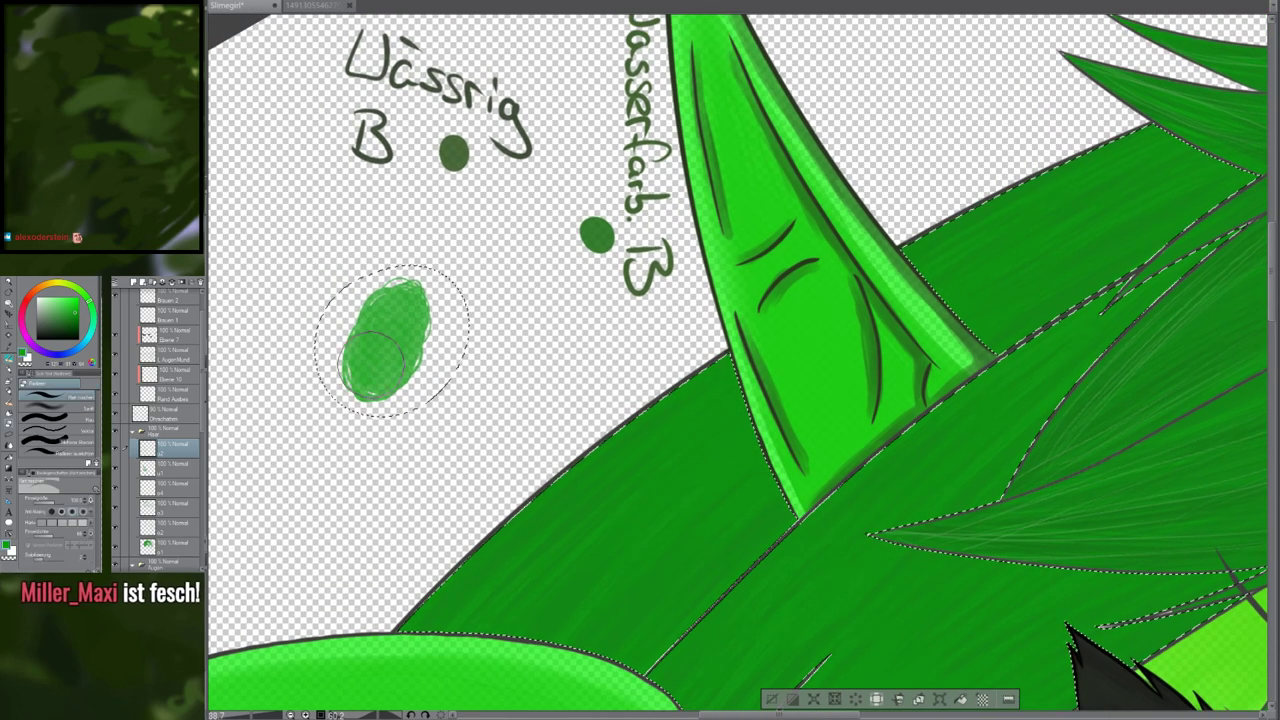
key(p)
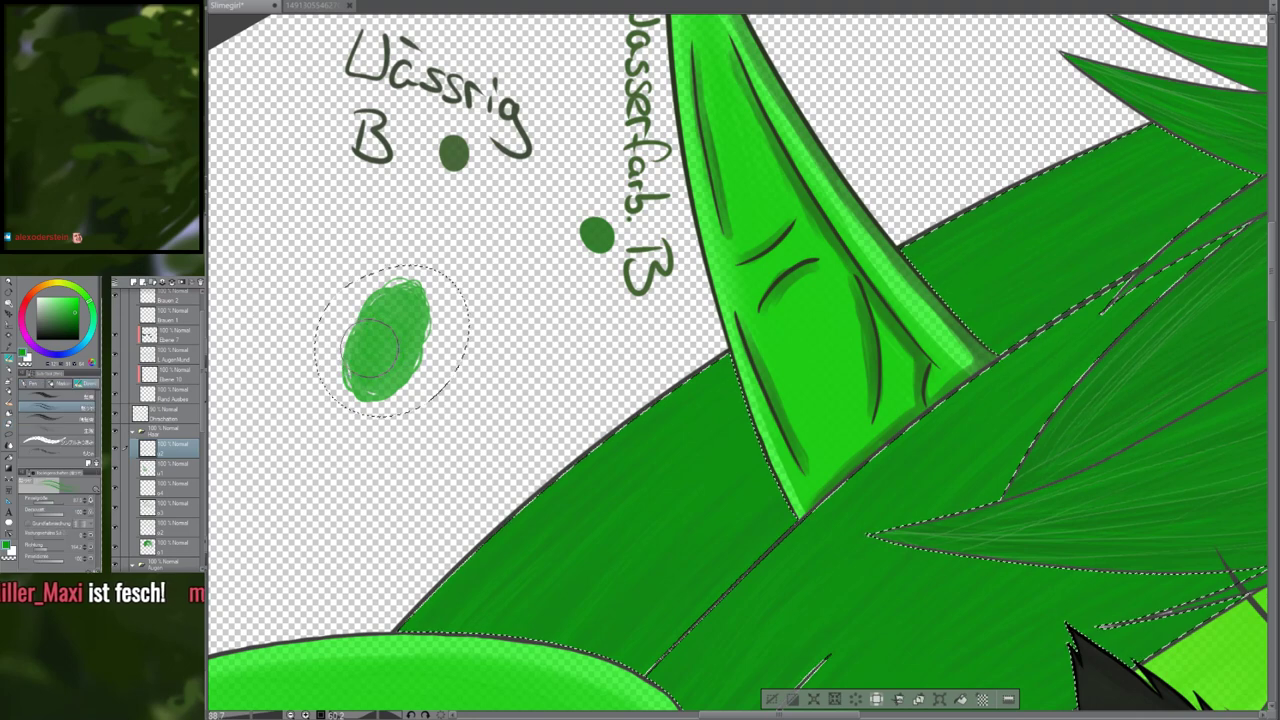
mouse_move(375, 348)
mouse_down()
mouse_move(398, 290)
mouse_move(415, 309)
mouse_move(385, 340)
mouse_move(373, 332)
mouse_move(393, 344)
mouse_move(391, 362)
mouse_move(383, 342)
mouse_move(370, 362)
mouse_move(378, 327)
mouse_move(395, 345)
mouse_move(375, 314)
mouse_move(389, 322)
mouse_move(373, 345)
mouse_move(391, 311)
mouse_move(385, 342)
mouse_up()
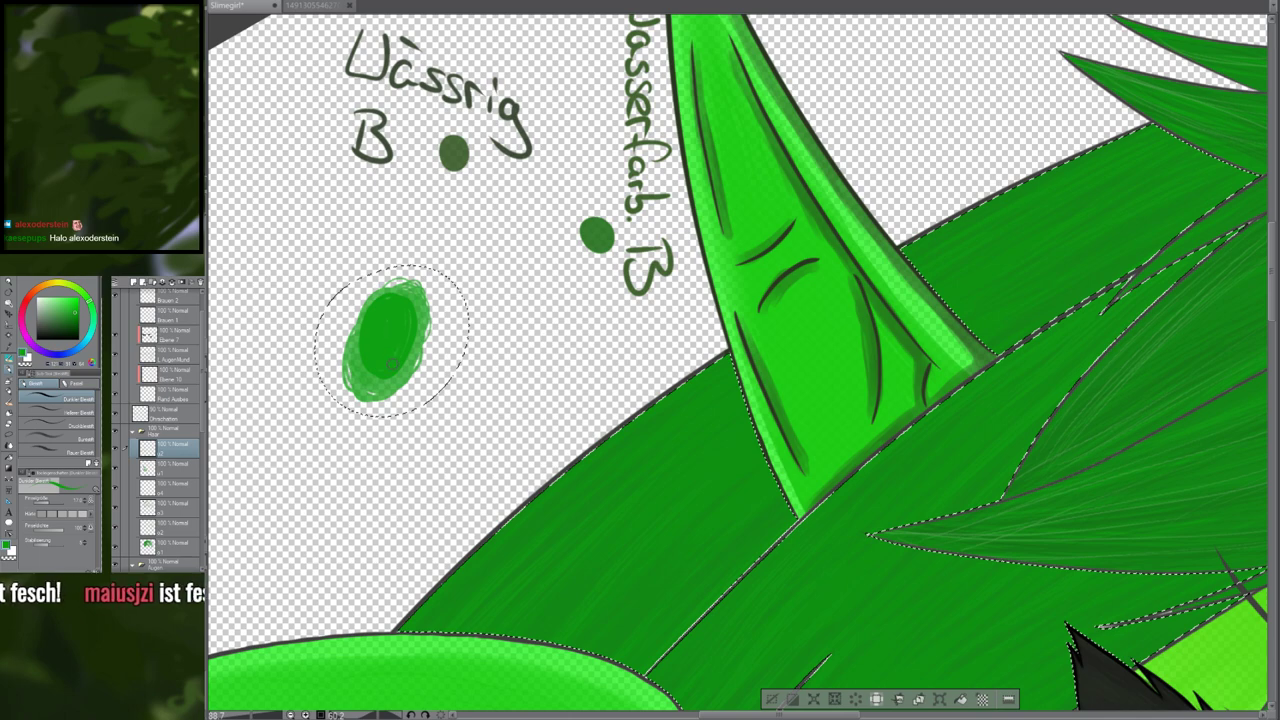
key(p)
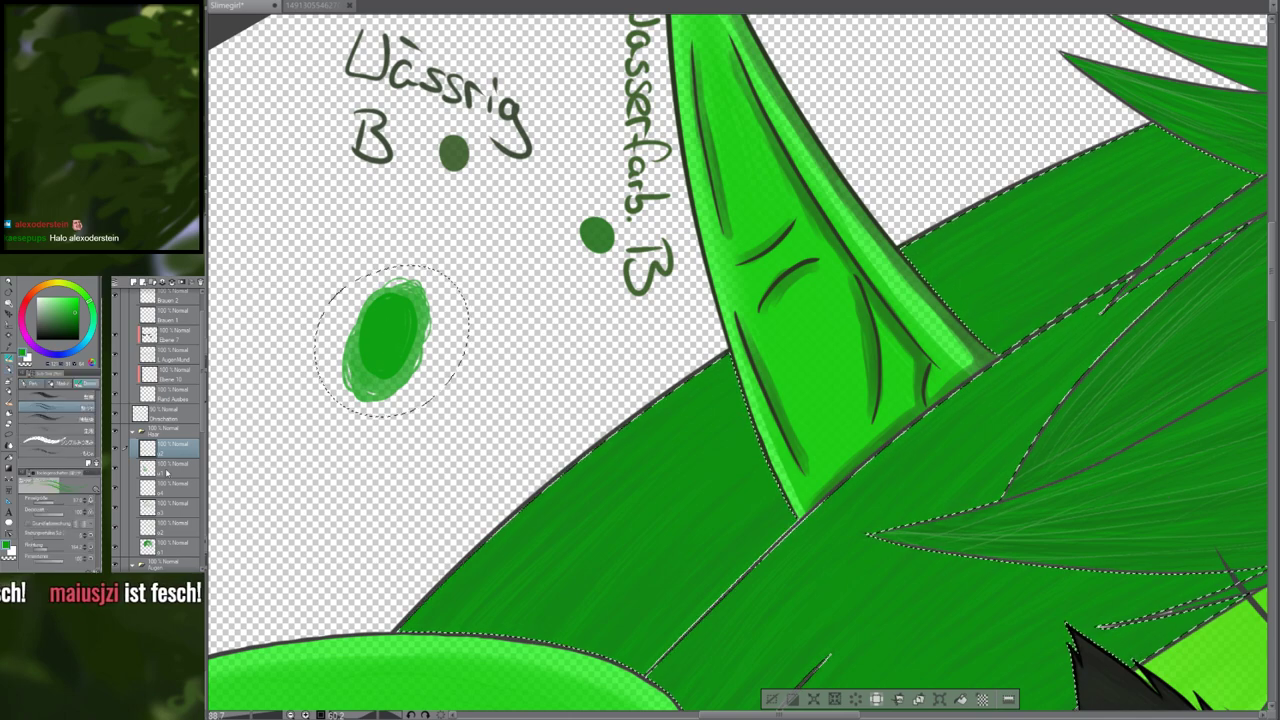
Select the hair layer directly below the streak layer, hide the streak layer, and pick the darker green from the back hair
click(130, 472)
click(116, 468)
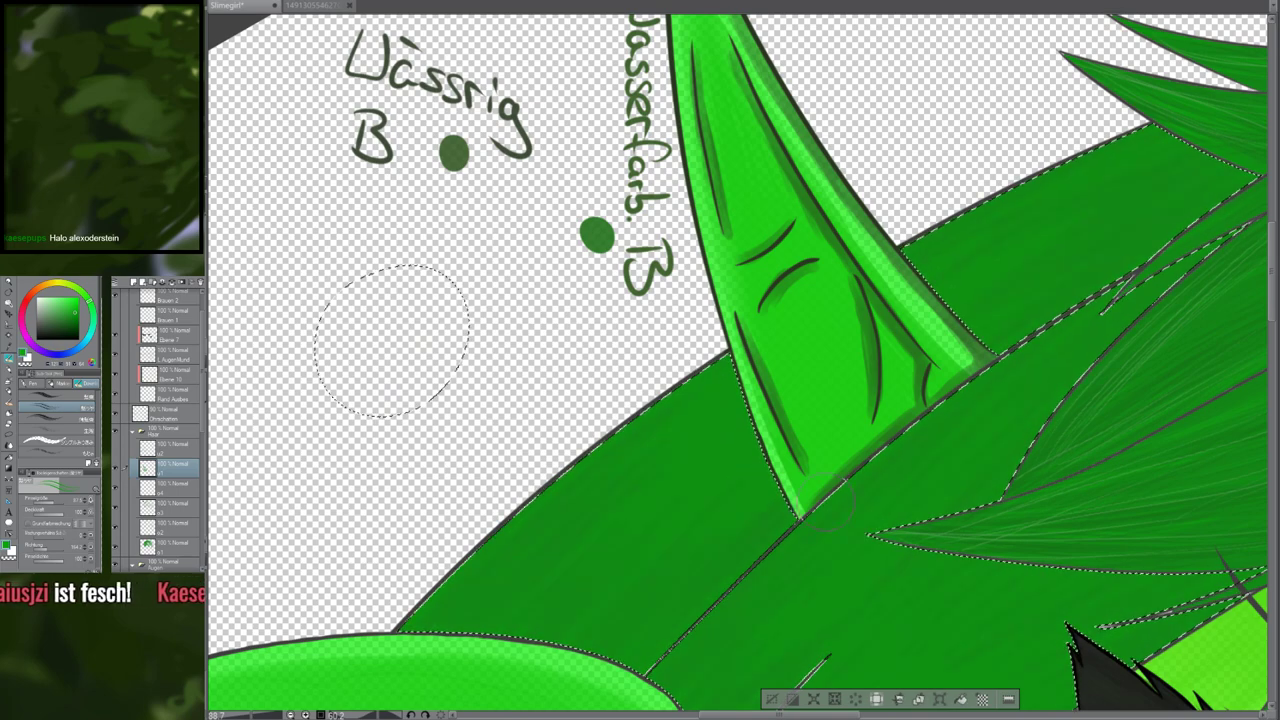
scroll(610, 502, up, 5)
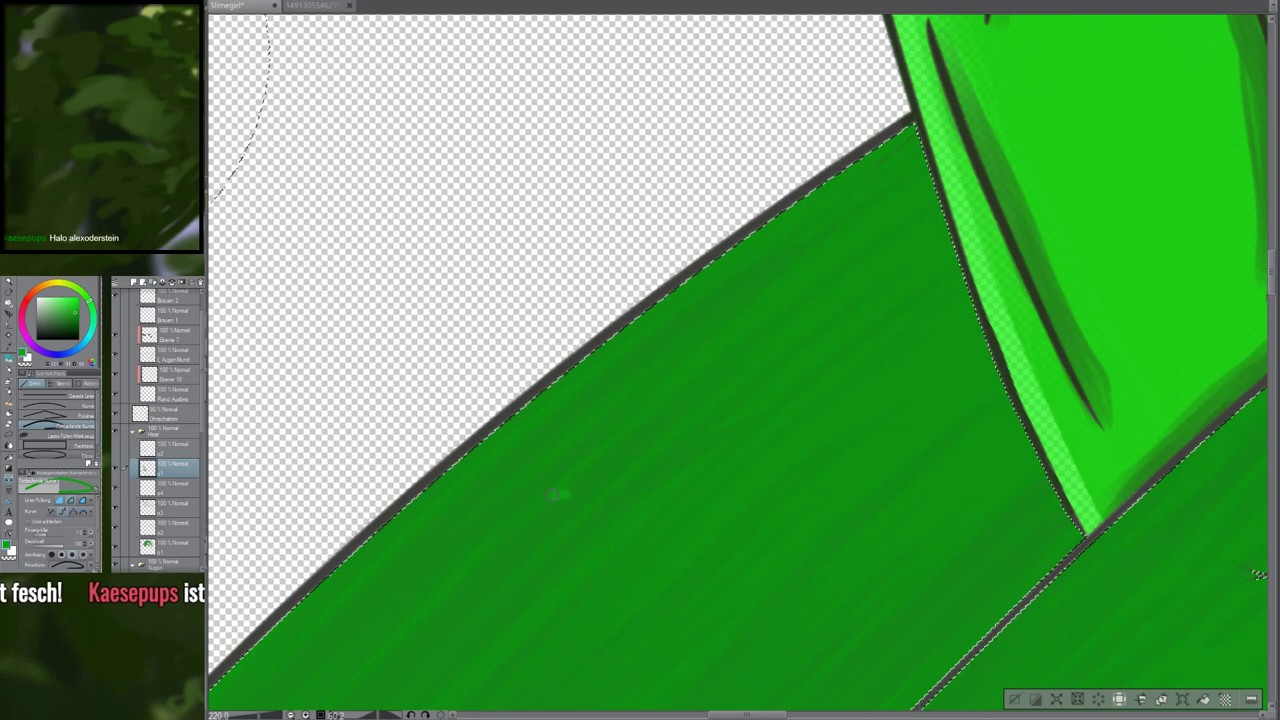
key(i)
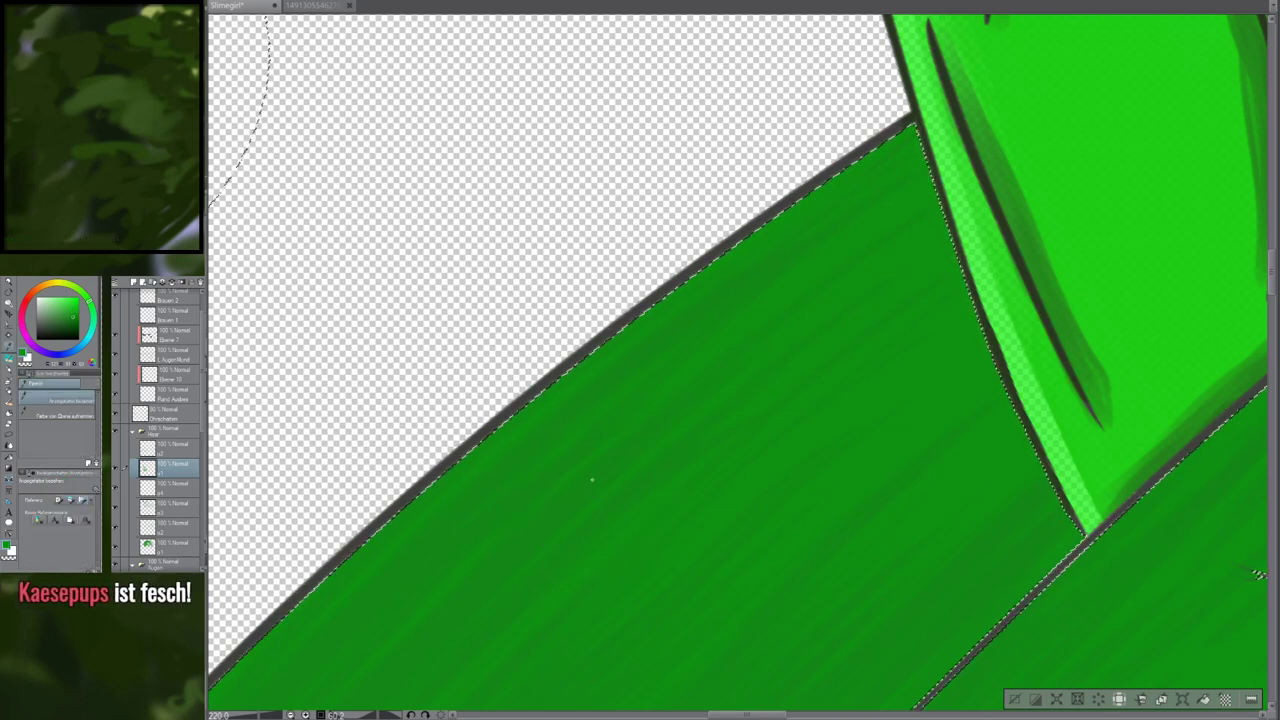
key(p)
scroll(596, 470, down, 10)
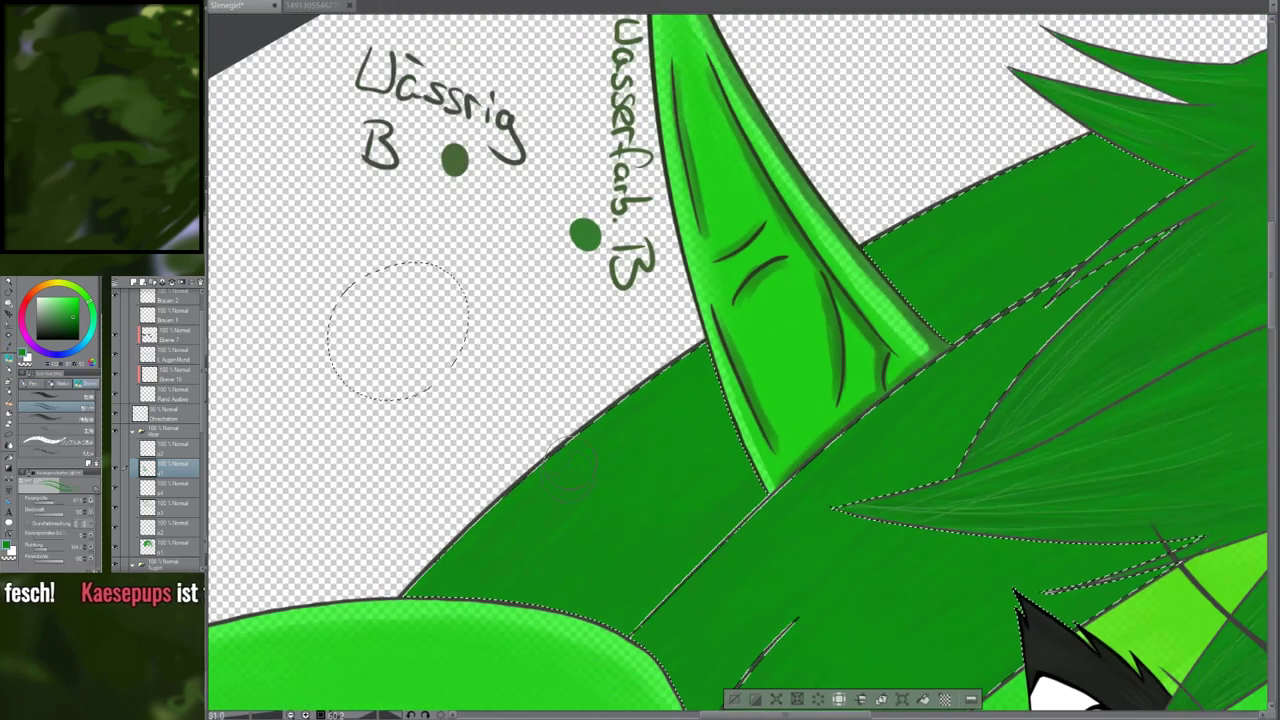
drag(500, 401, 618, 428)
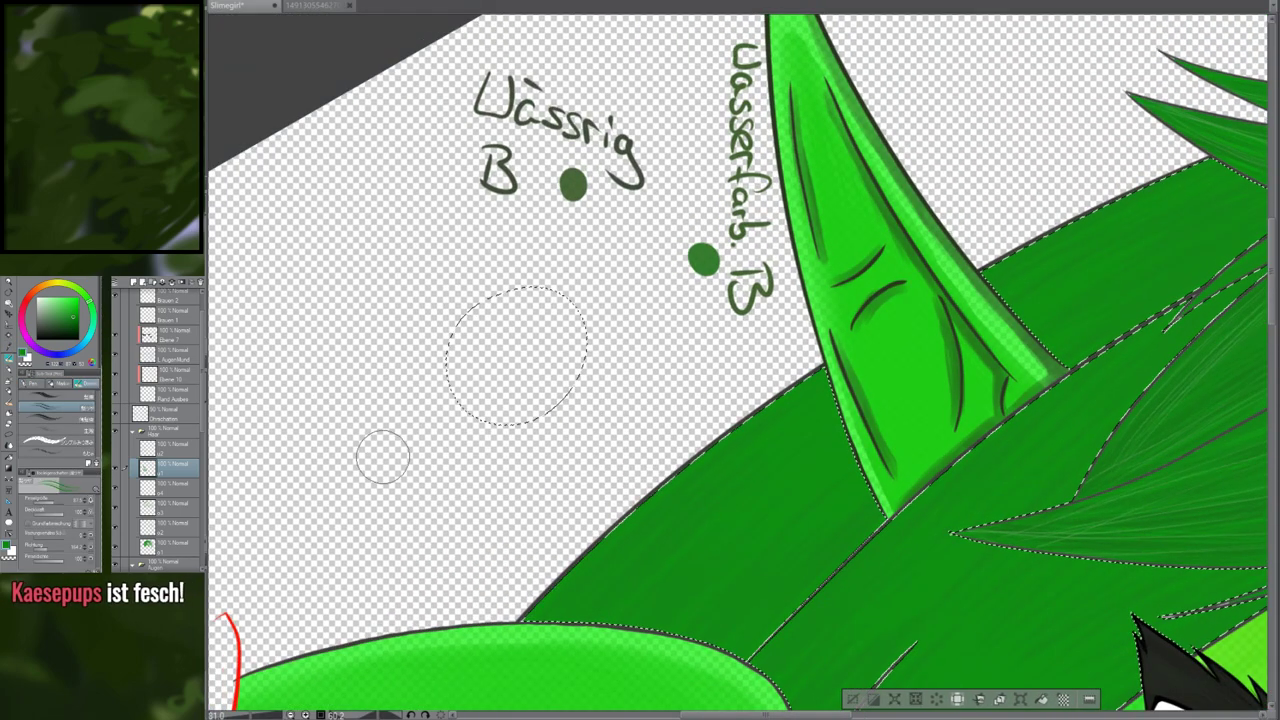
Add a second, smaller round area on the blank canvas to the selection and paint a solid round swatch of the picked green inside it
key(b)
mouse_move(383, 448)
mouse_down()
mouse_move(374, 462)
mouse_move(392, 445)
mouse_move(383, 455)
mouse_up()
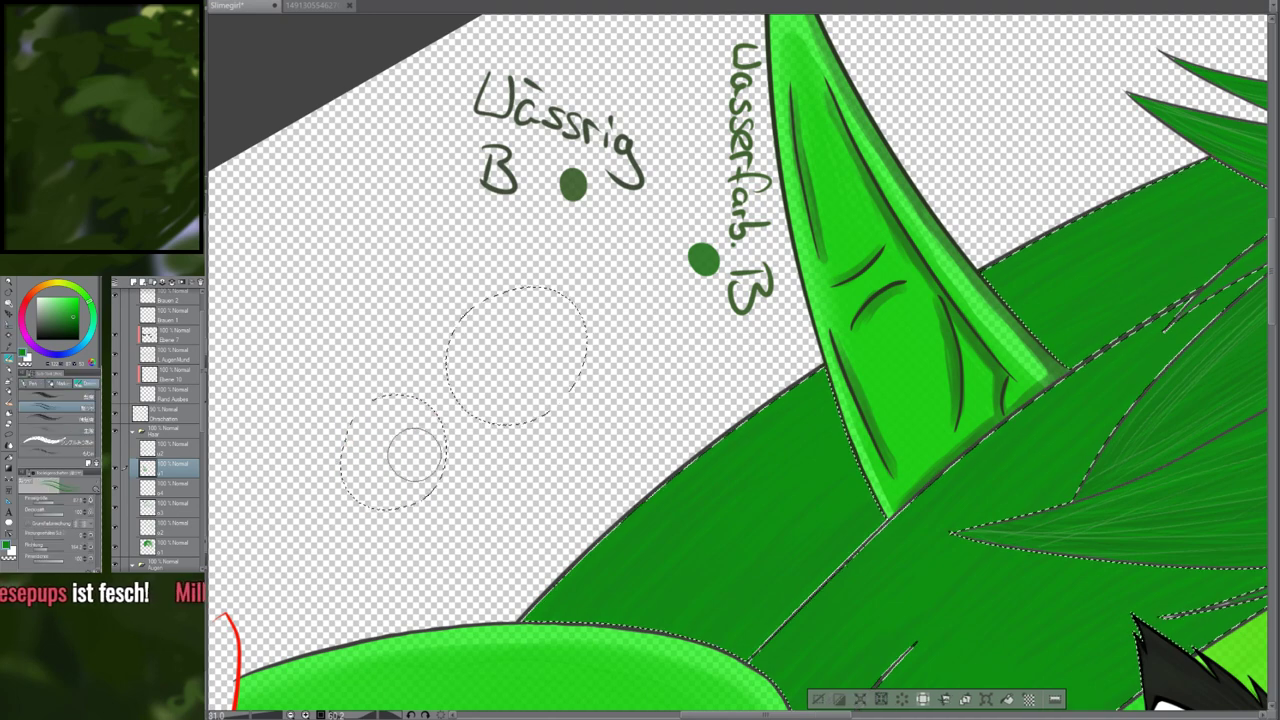
key(p)
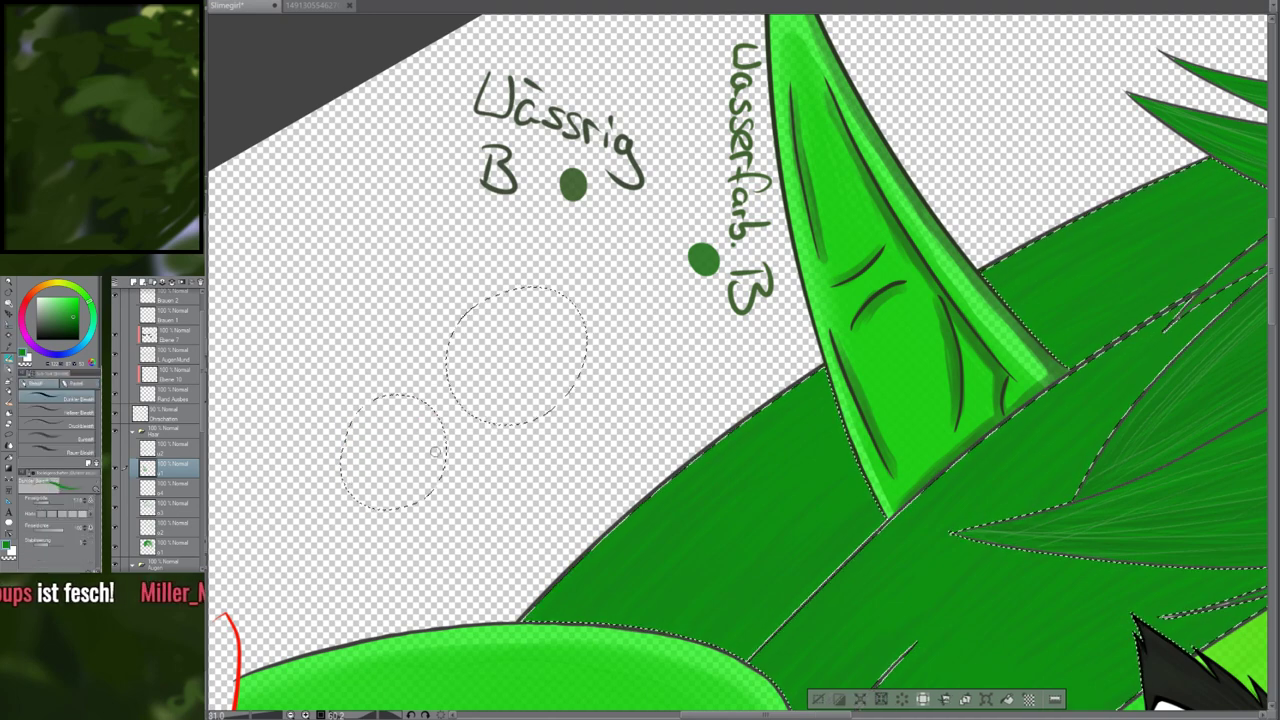
mouse_move(375, 451)
mouse_down()
mouse_move(404, 448)
mouse_move(372, 446)
mouse_move(404, 474)
mouse_up()
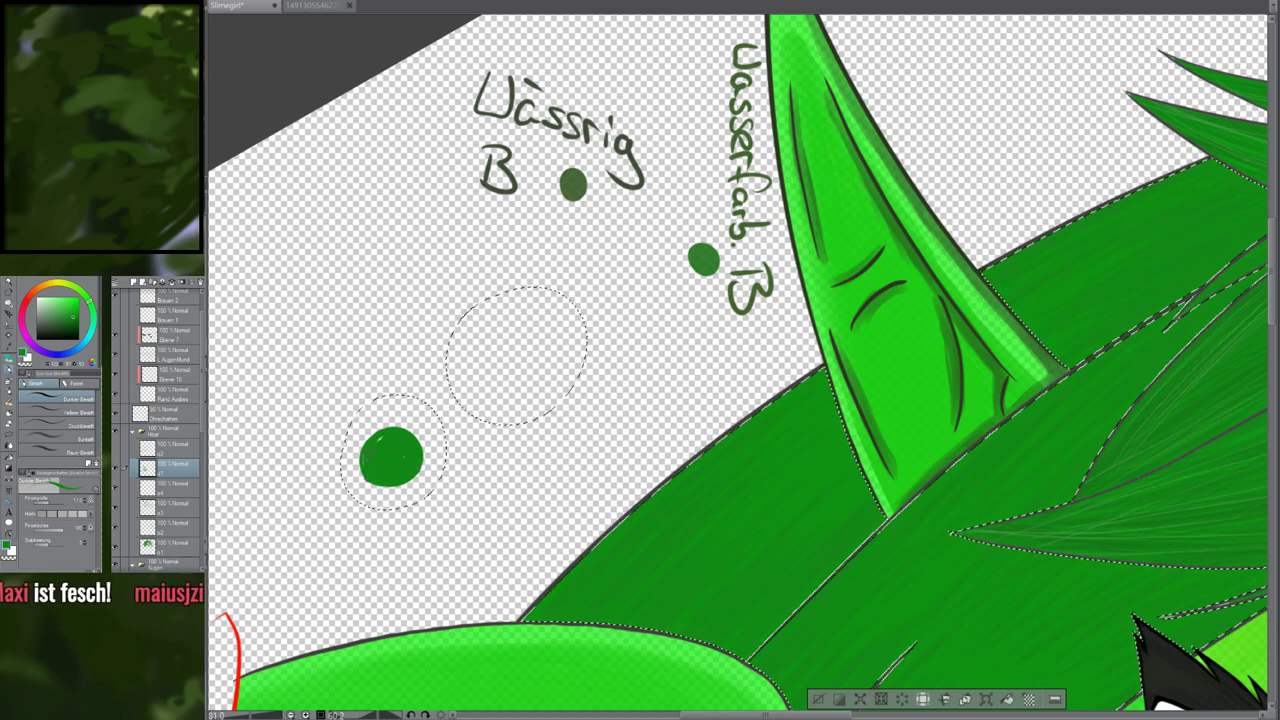
Paint the picked darker green along the back hair and side strand with the first watercolour brush variant, following the hair's direction
key(p)
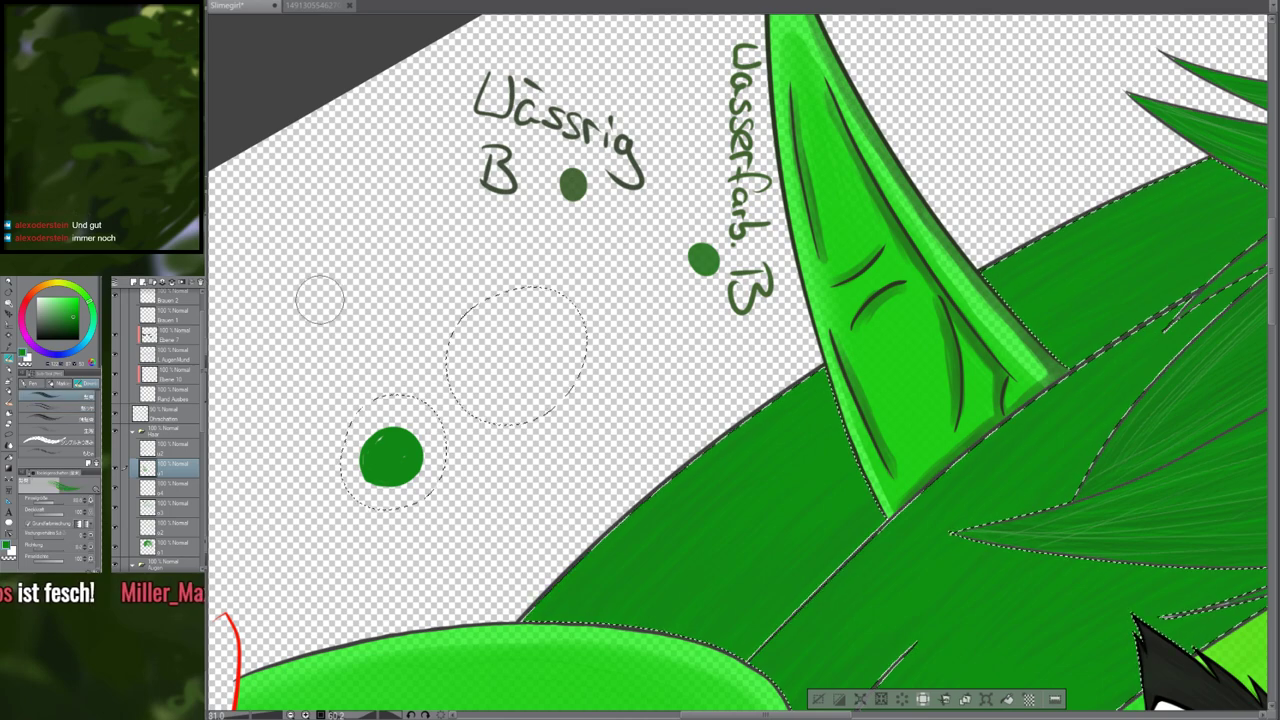
drag(687, 604, 647, 499)
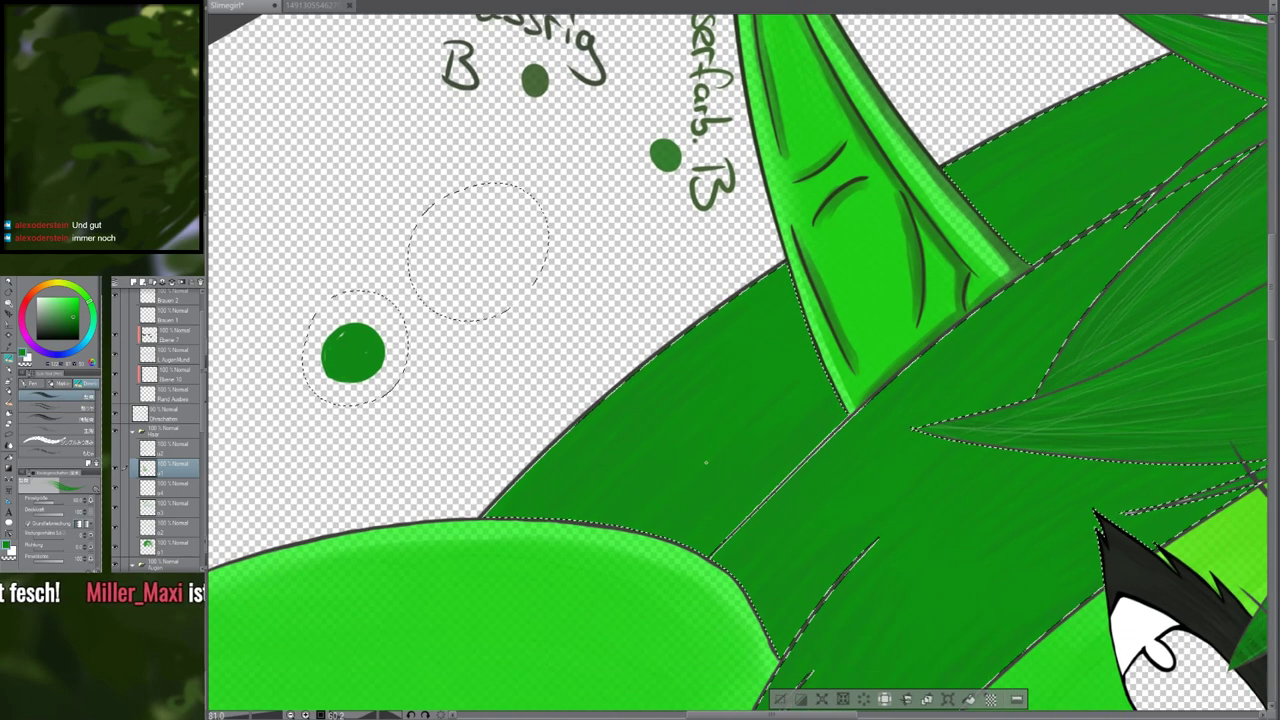
drag(695, 456, 658, 464)
scroll(658, 464, right, 2)
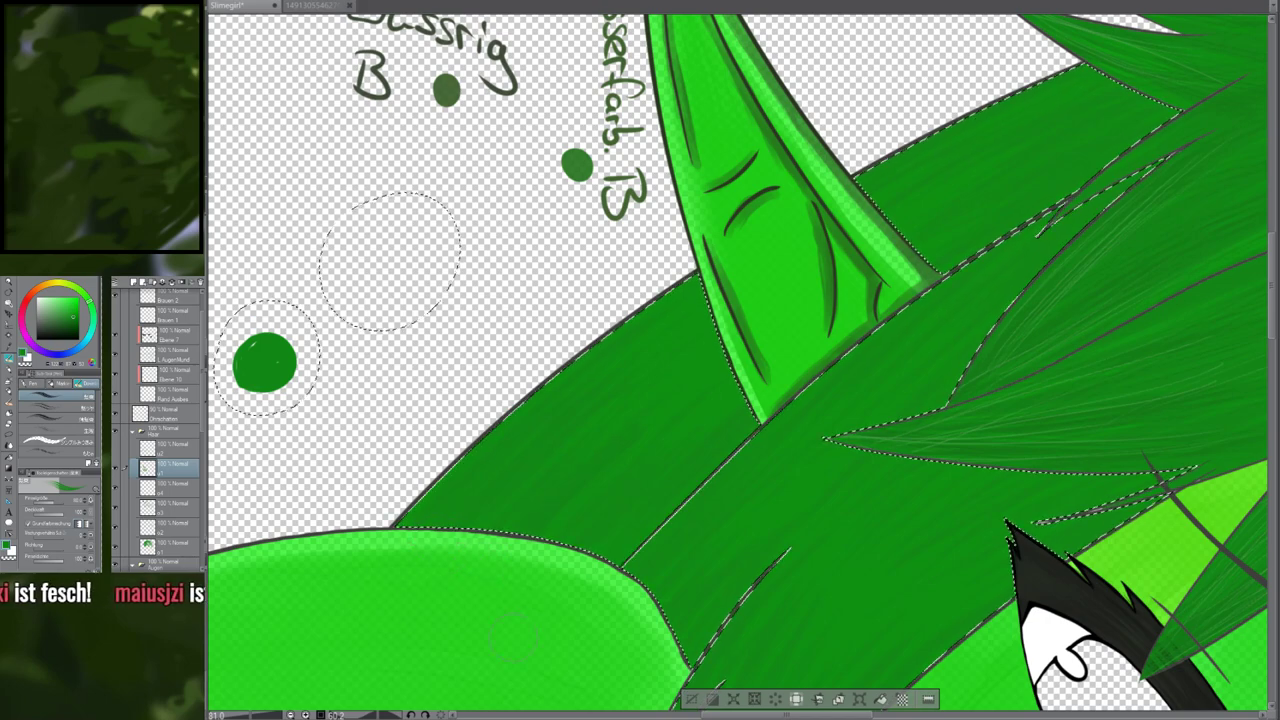
mouse_move(621, 416)
mouse_down()
mouse_move(389, 614)
mouse_move(590, 303)
mouse_up()
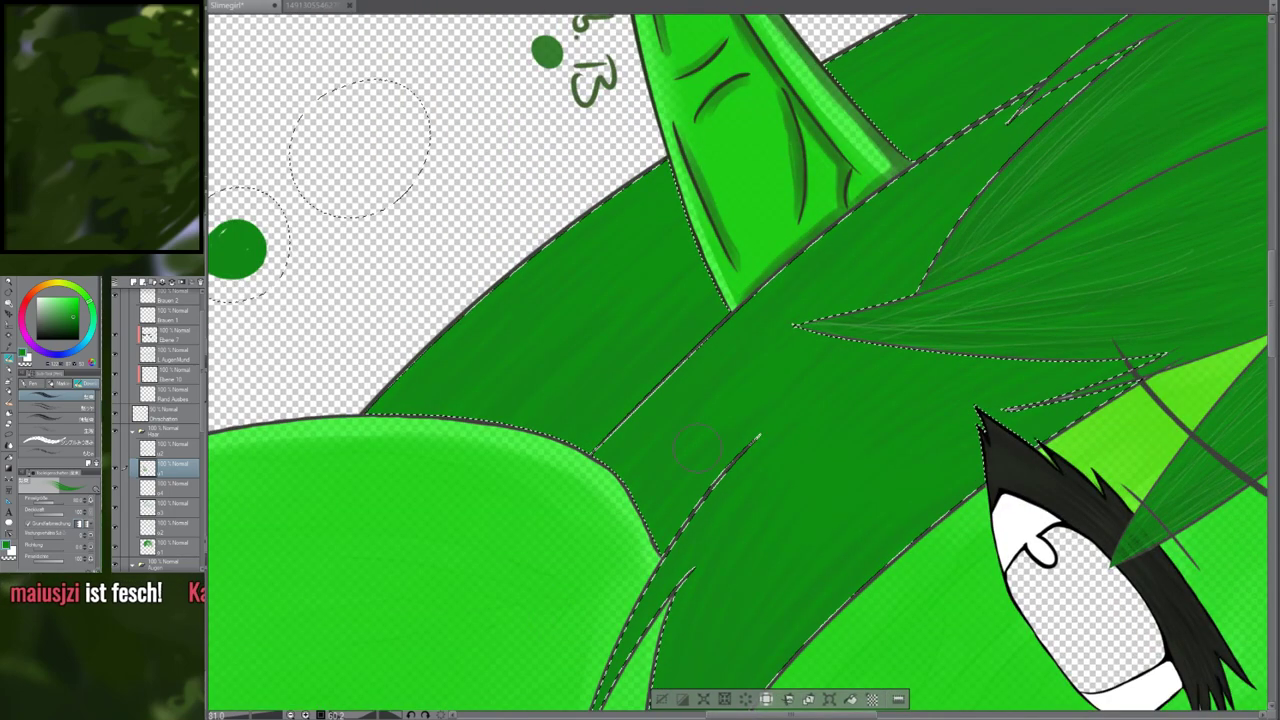
drag(577, 657, 536, 502)
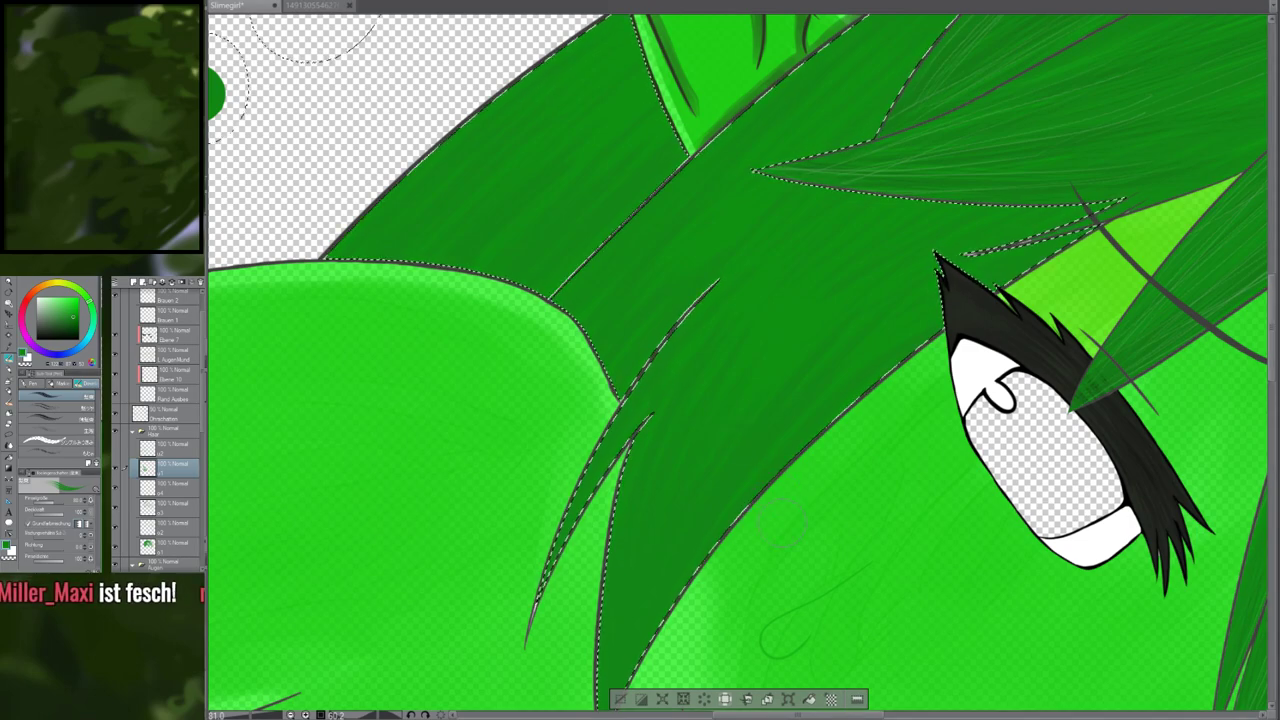
drag(782, 522, 529, 617)
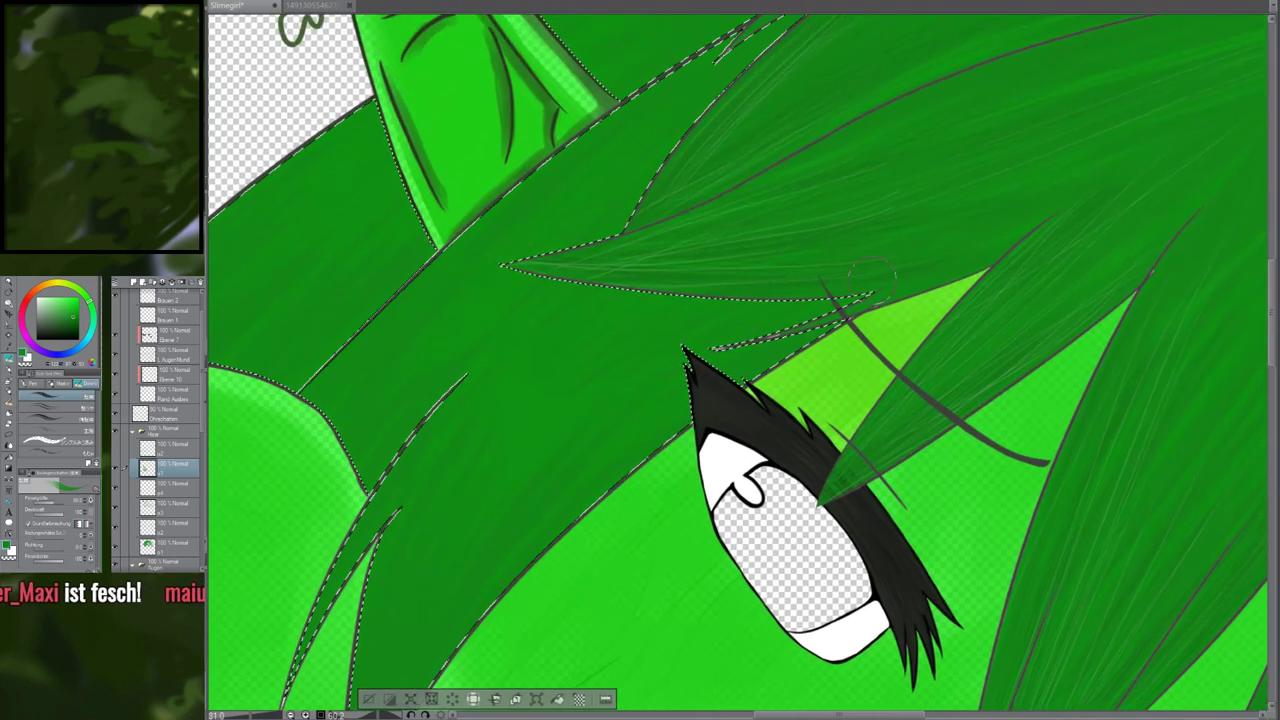
drag(868, 277, 807, 466)
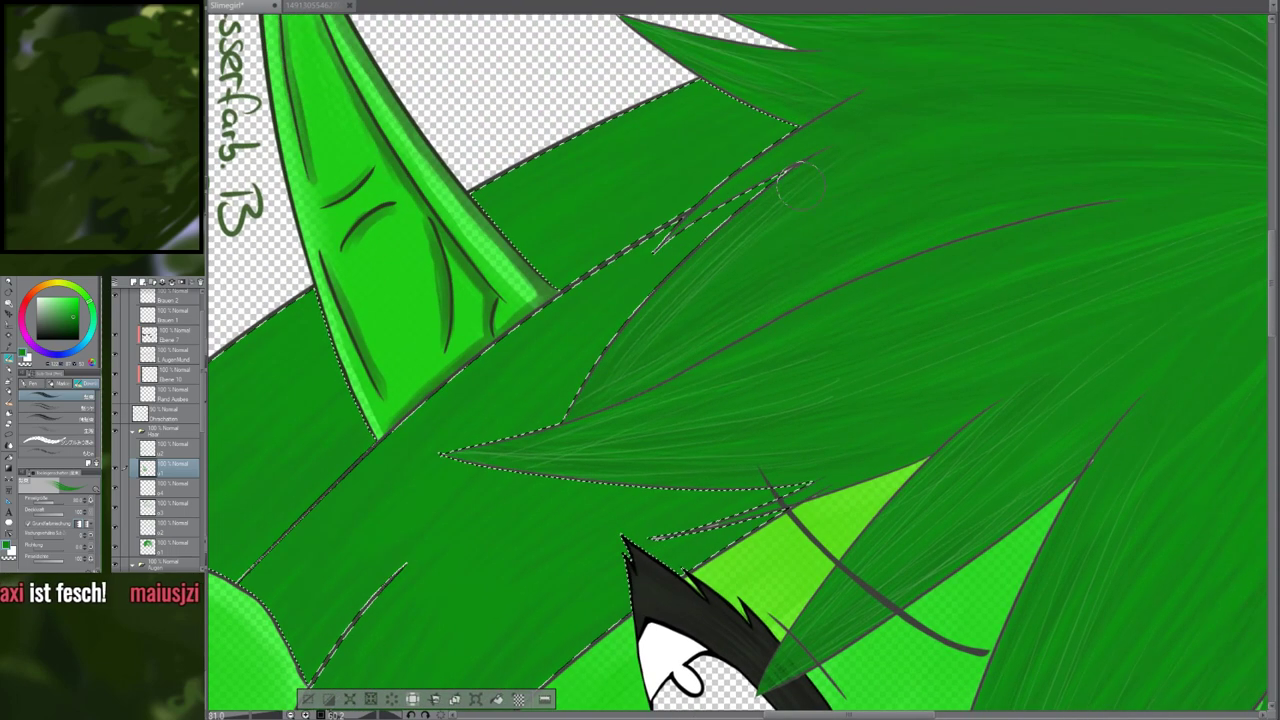
drag(744, 77, 733, 260)
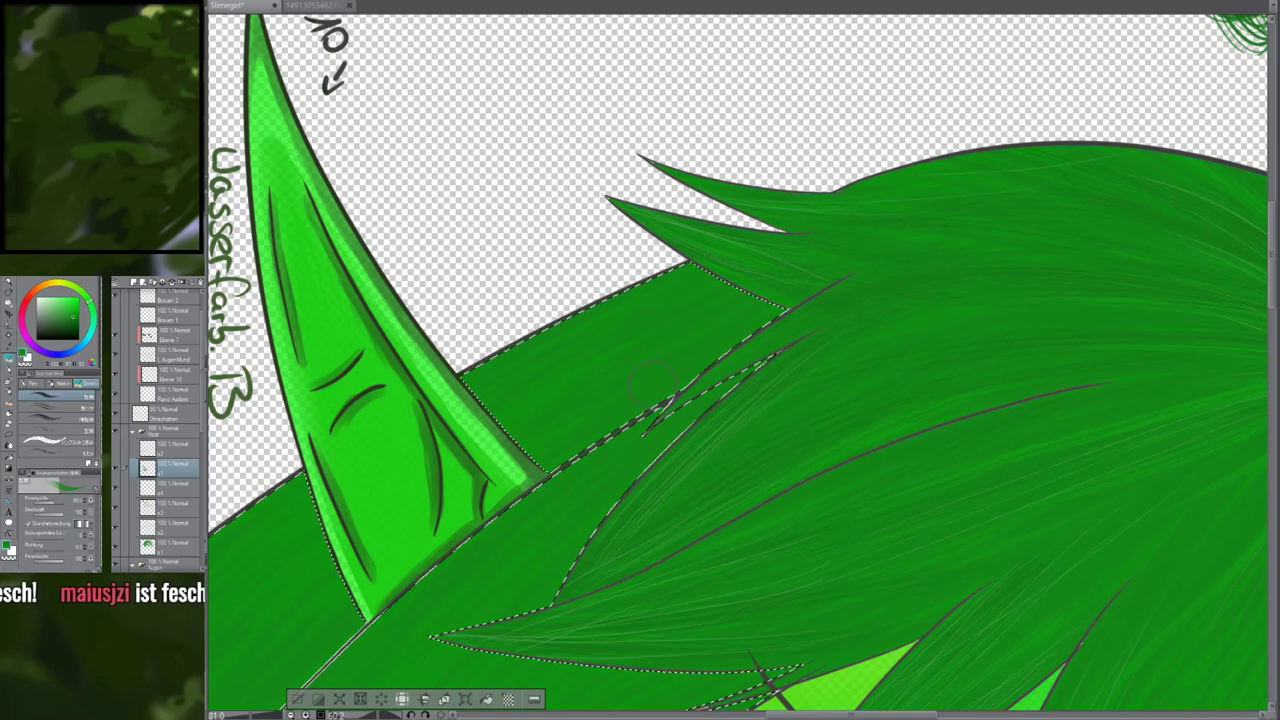
drag(325, 669, 700, 451)
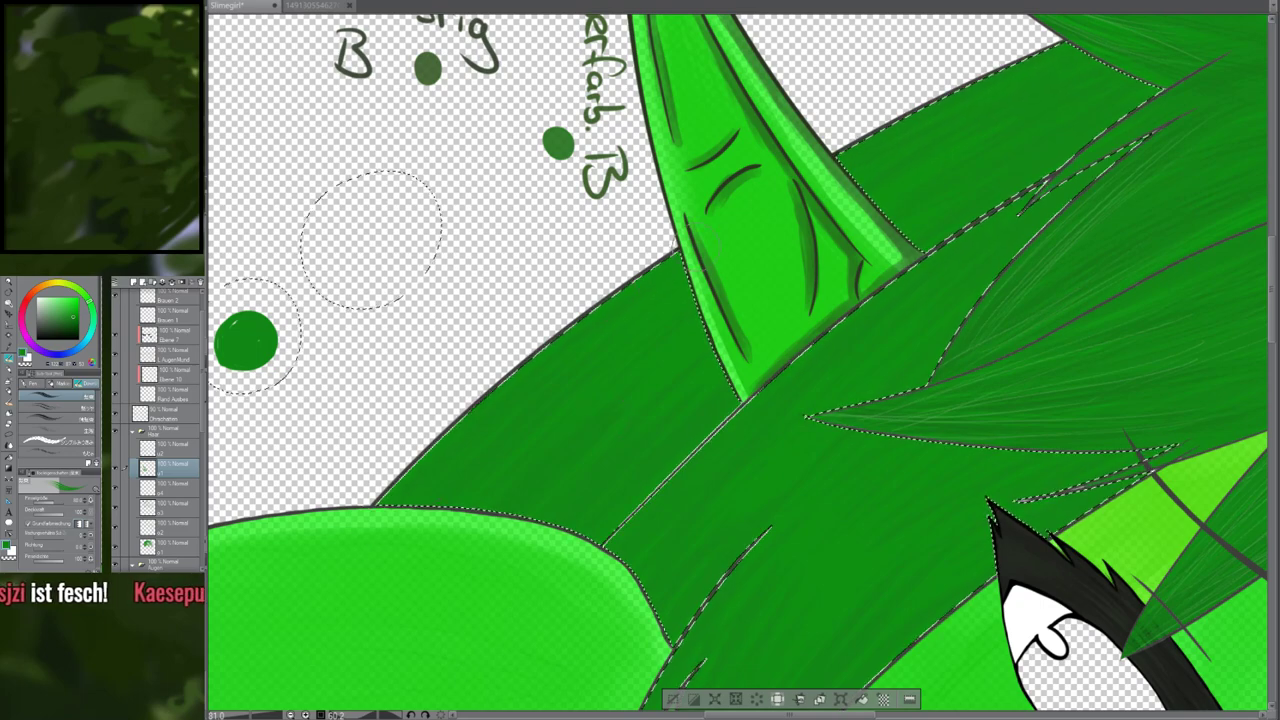
drag(706, 254, 654, 122)
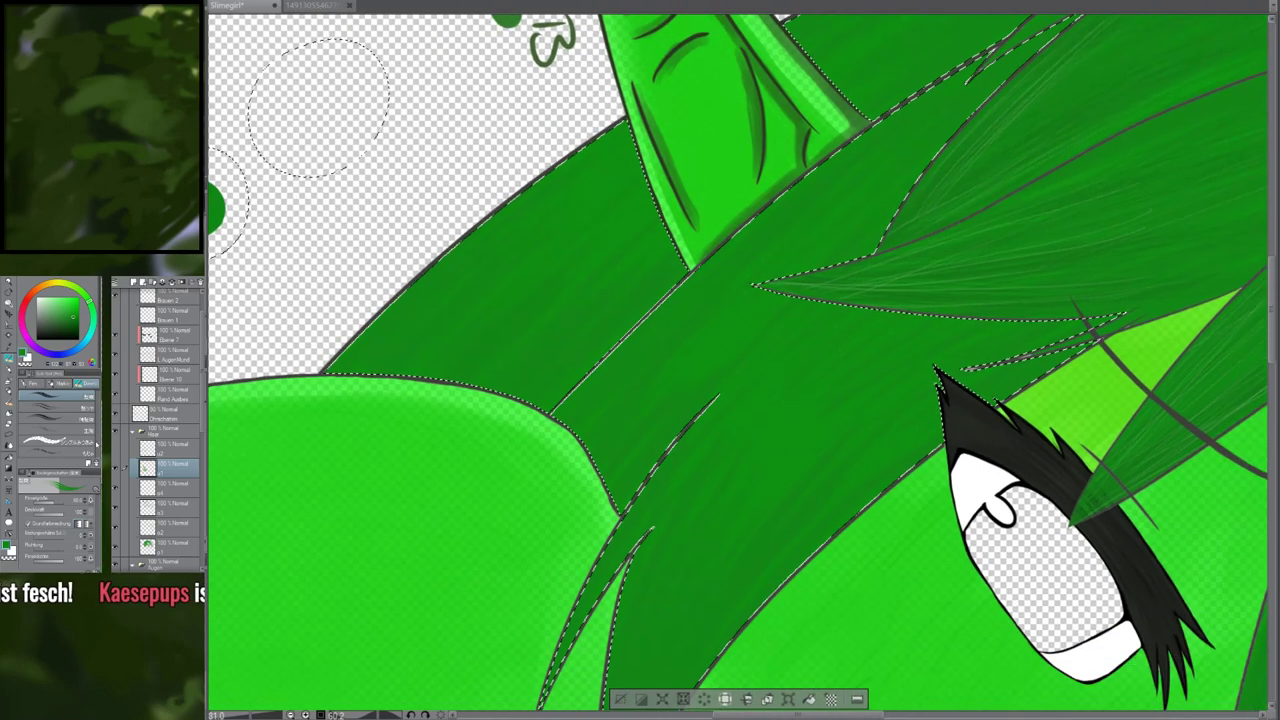
Show the hidden streak layer again and paint streaks in its oval swatch's lighter green along the back hair and side strand with the second brush variant
click(116, 451)
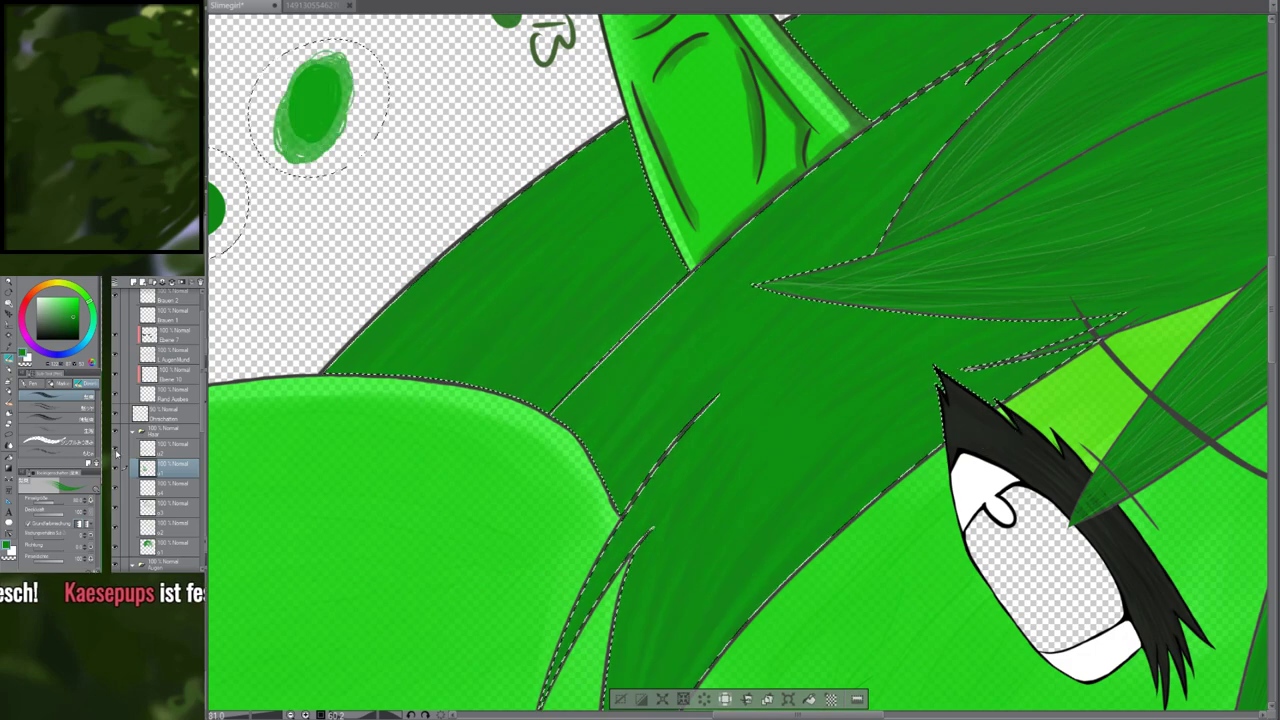
drag(366, 163, 556, 408)
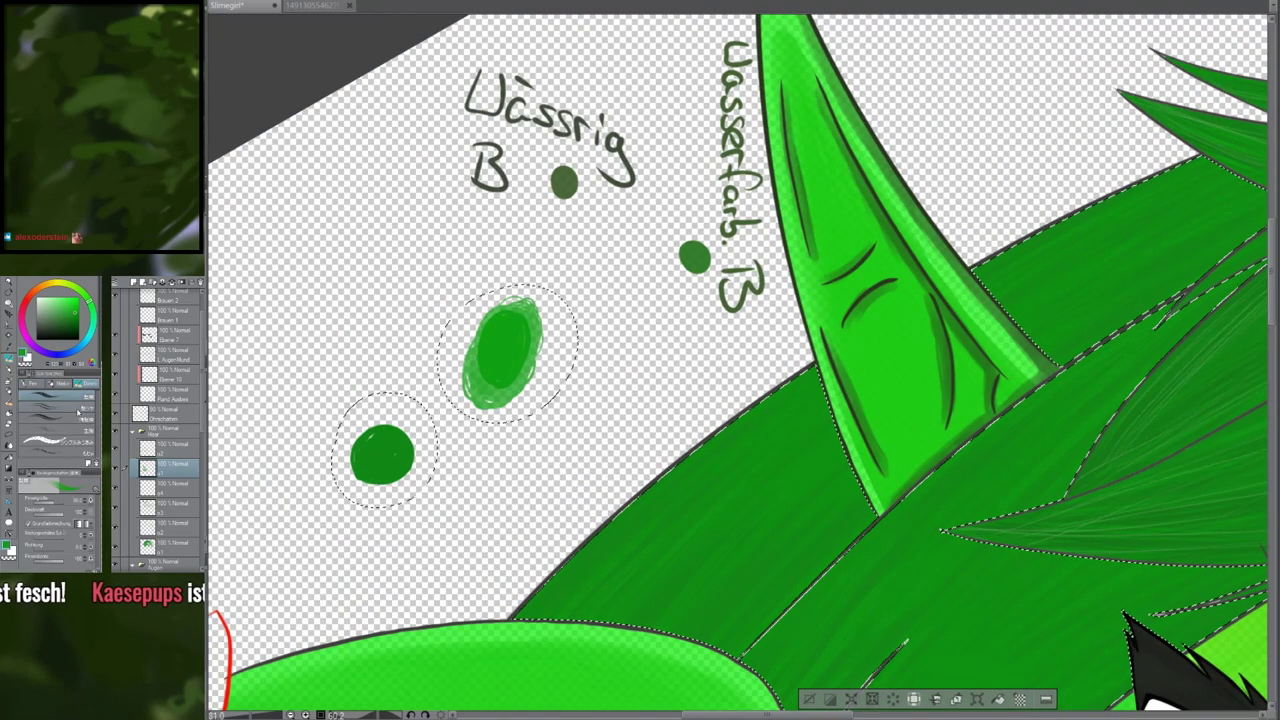
click(78, 410)
mouse_move(773, 458)
mouse_down()
mouse_move(697, 374)
mouse_move(675, 326)
mouse_up()
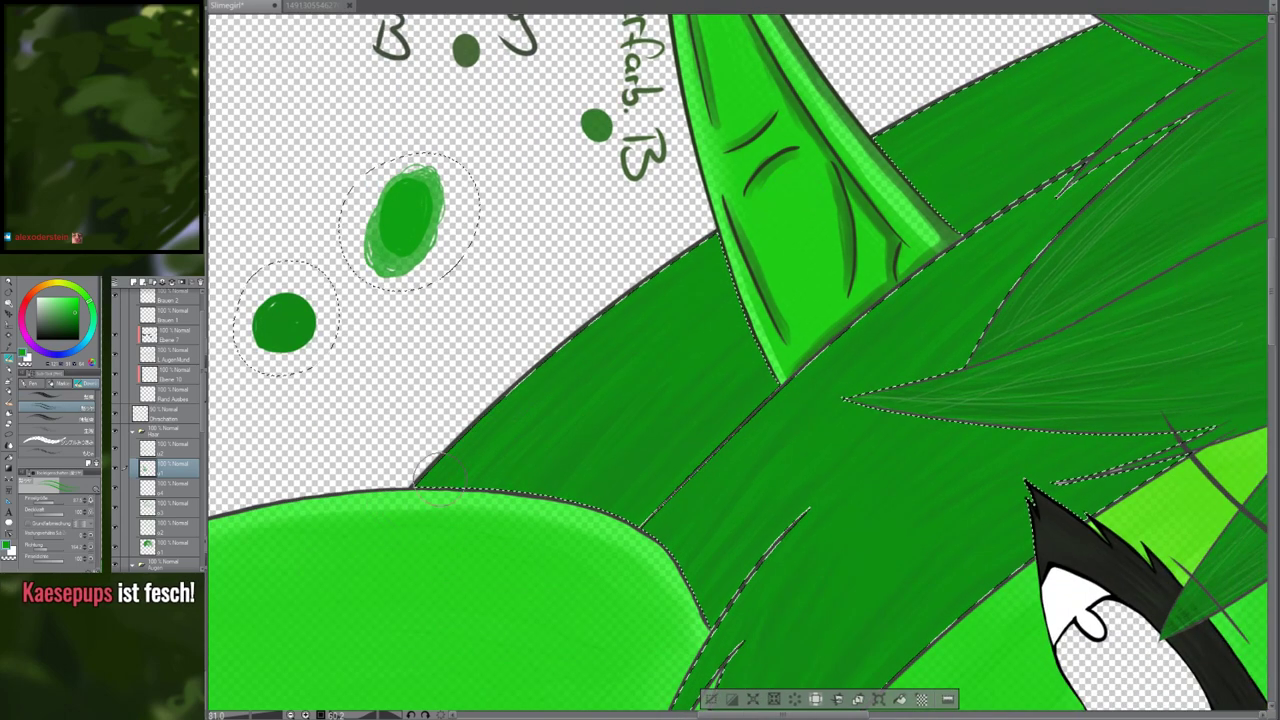
drag(729, 441, 455, 626)
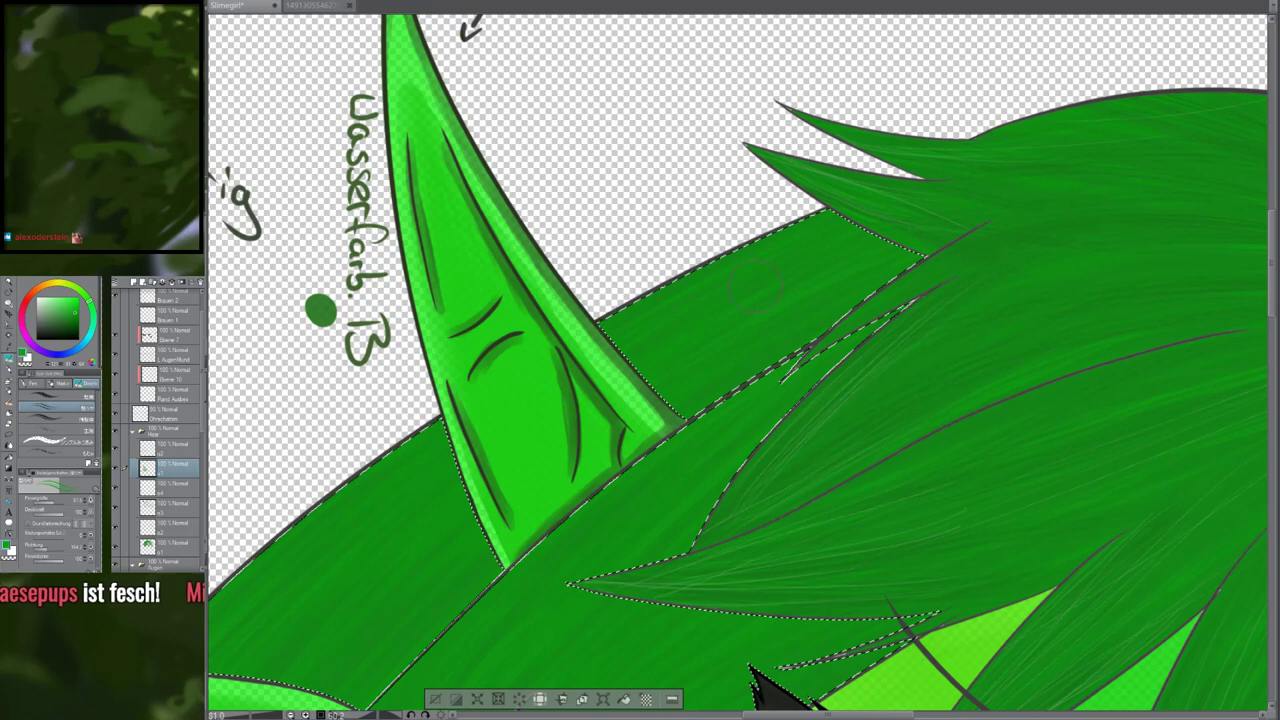
drag(591, 612, 577, 492)
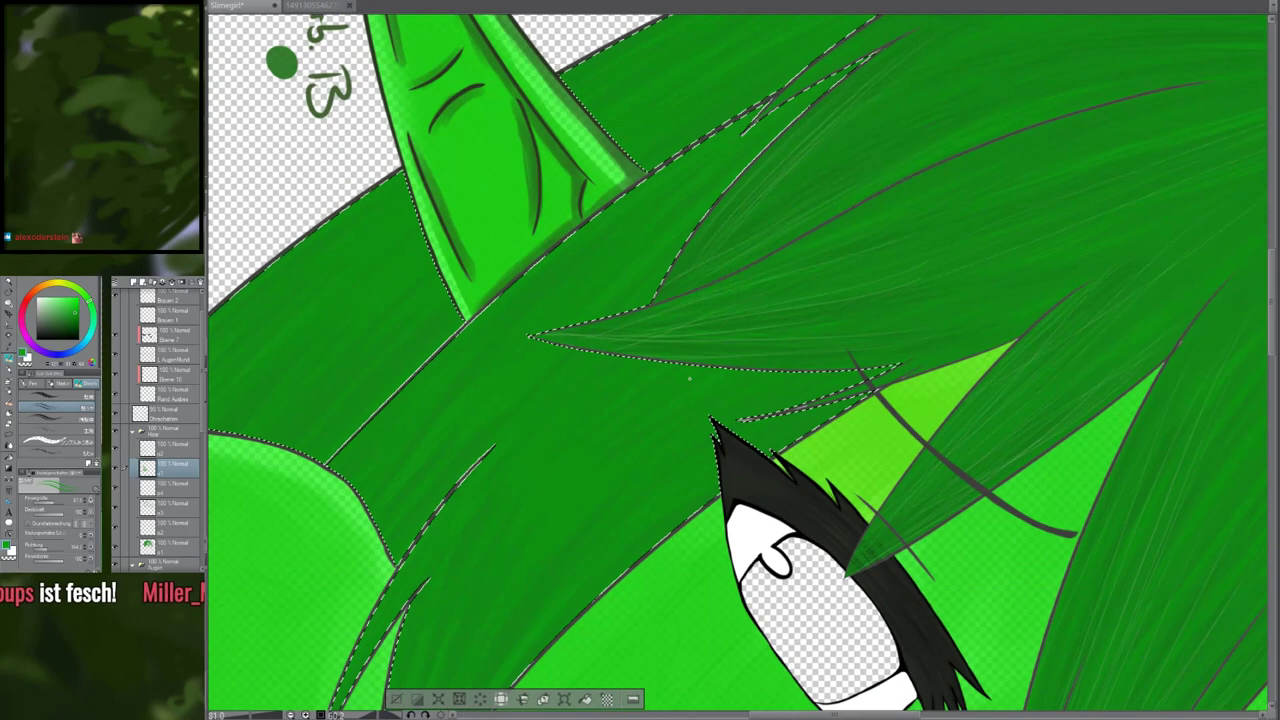
drag(440, 499, 415, 372)
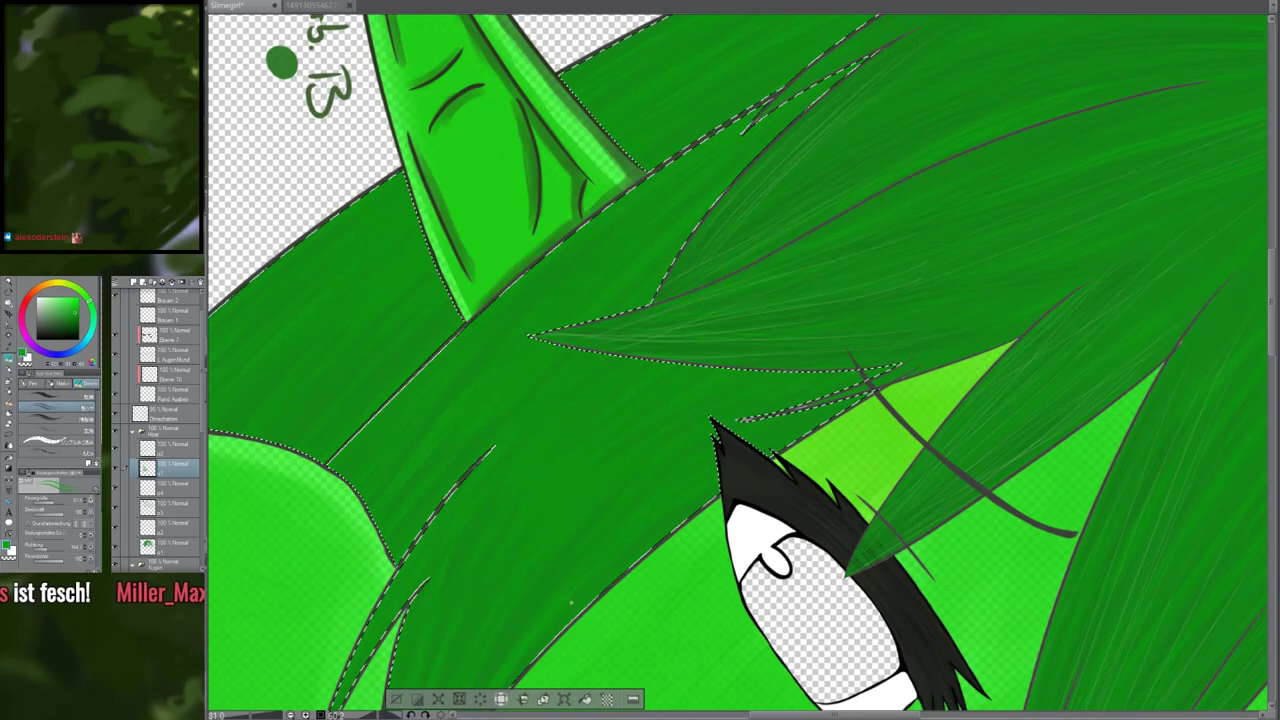
drag(571, 601, 696, 411)
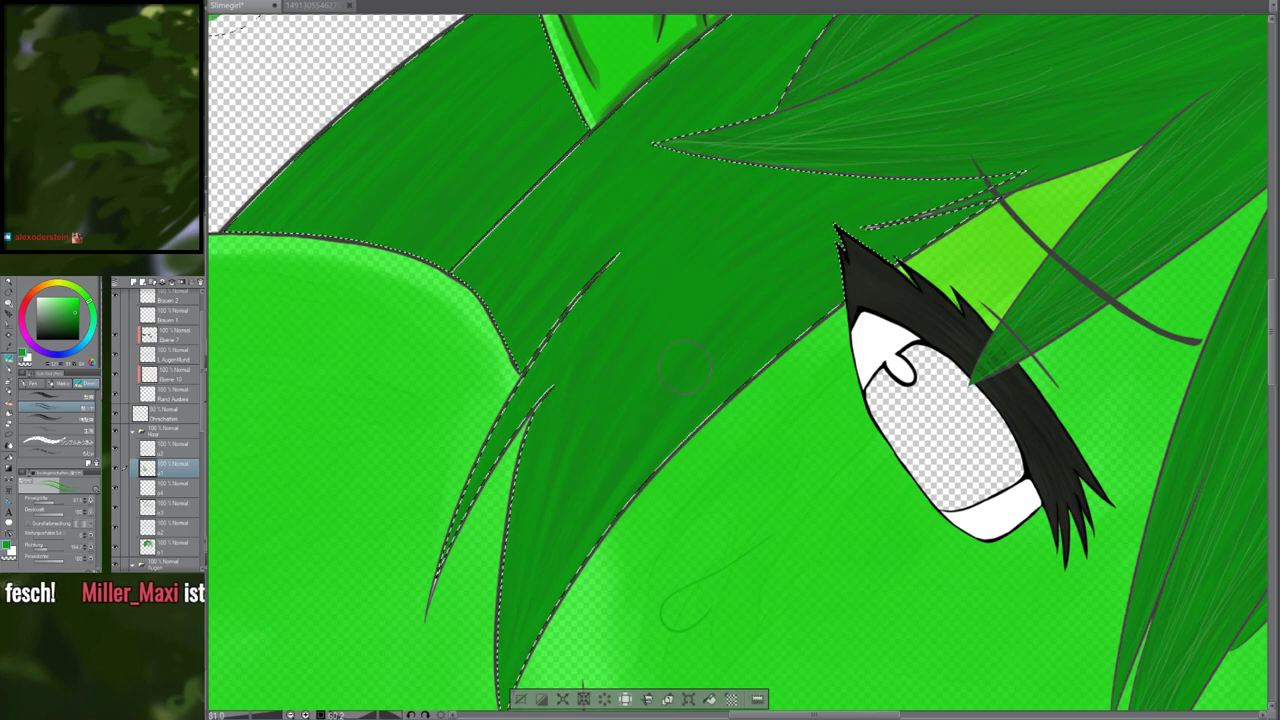
Create a new layer above the upper streak layer in the hair group, continuing the numbered layer names
scroll(683, 370, down, 3)
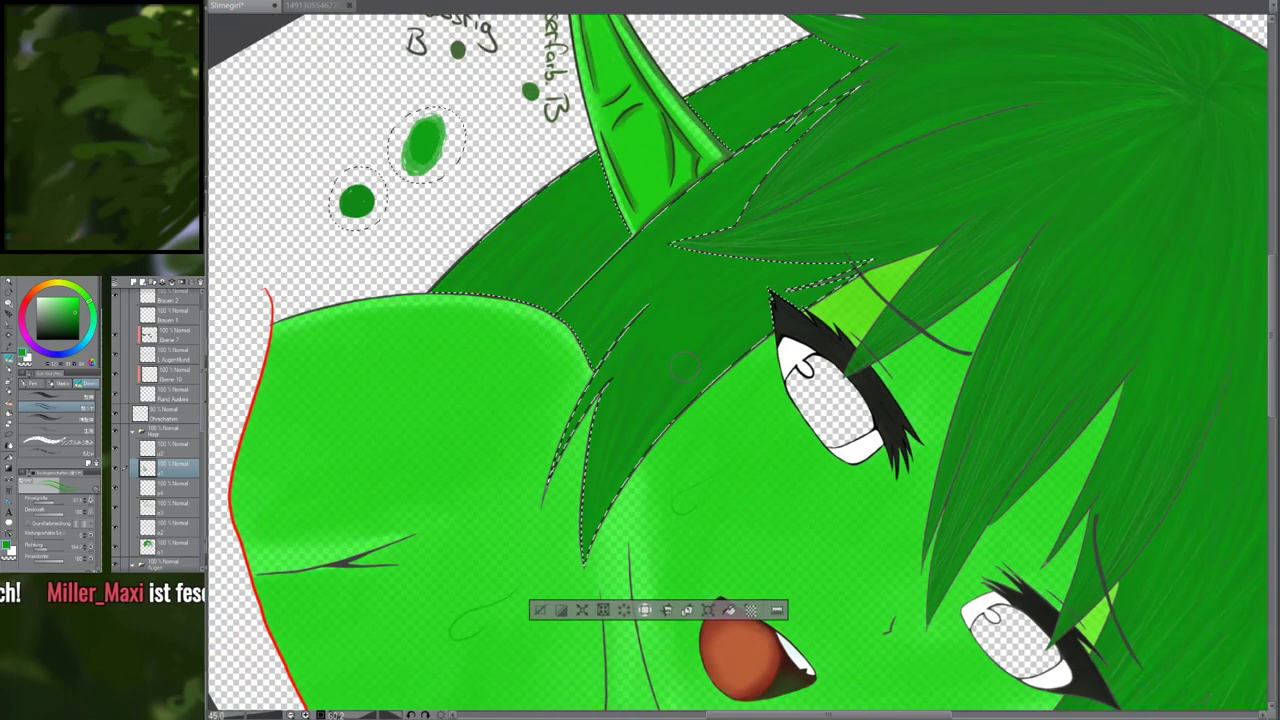
scroll(683, 370, down, 2)
scroll(690, 365, up, 3)
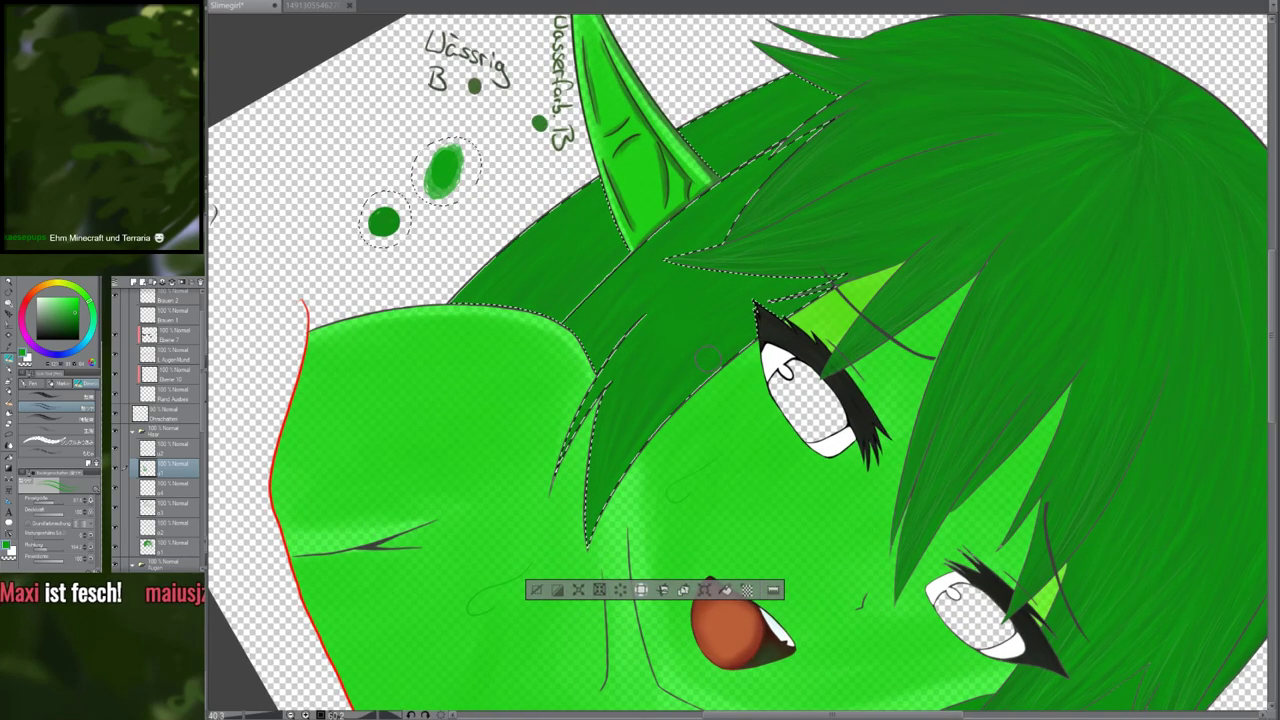
scroll(698, 359, up, 2)
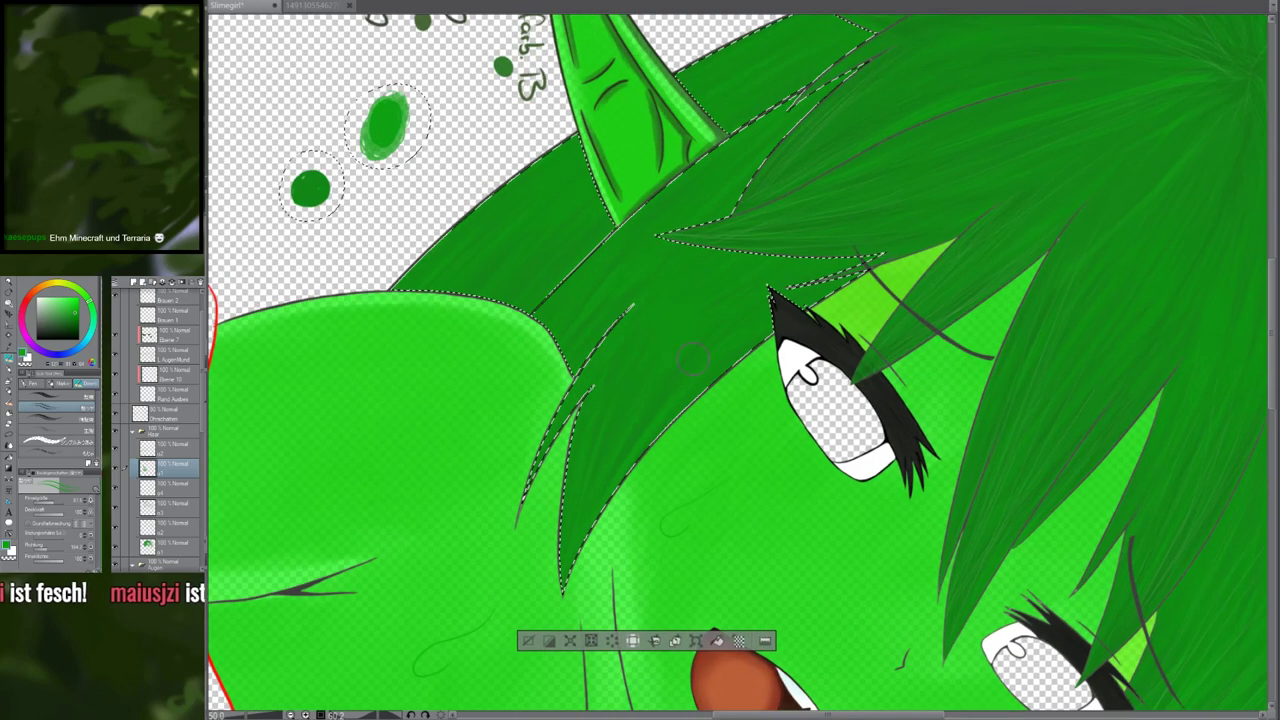
scroll(686, 352, down, 2)
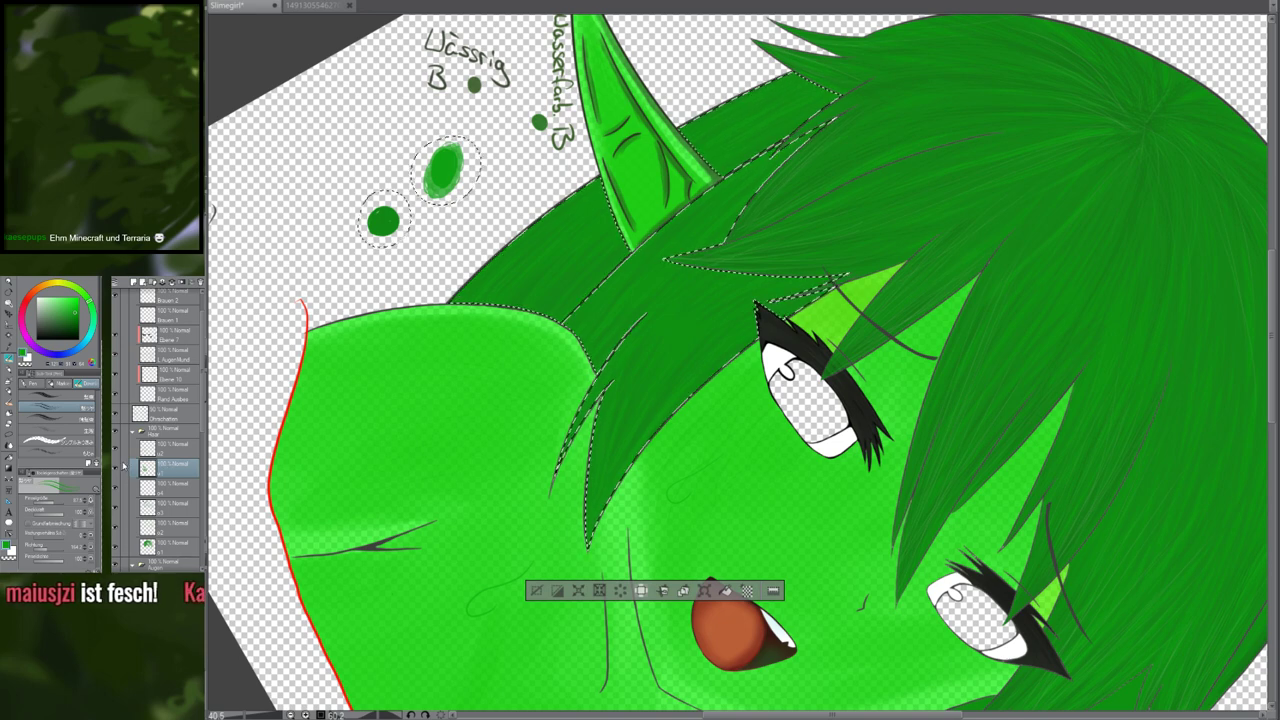
click(170, 447)
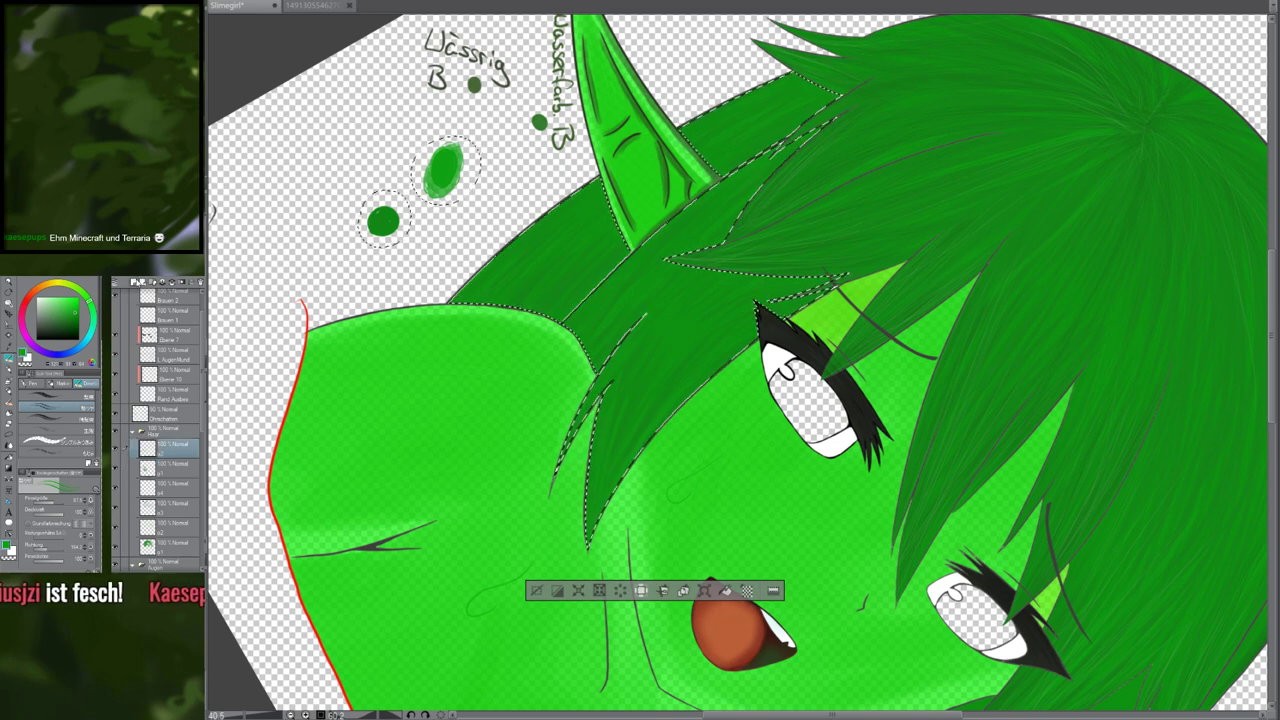
click(136, 282)
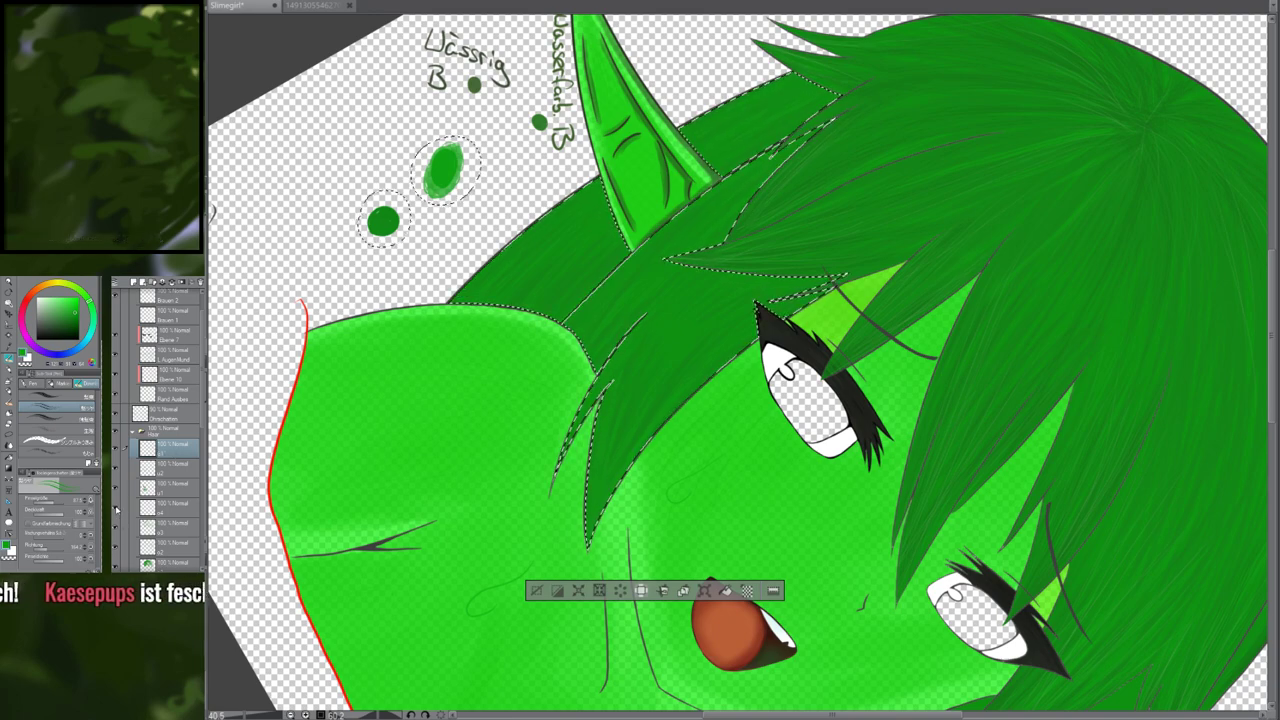
Pick the dark green of the large oval swatch and paint shading along the back hair and side strand with the fourth watercolour brush variant
drag(1124, 366, 1011, 588)
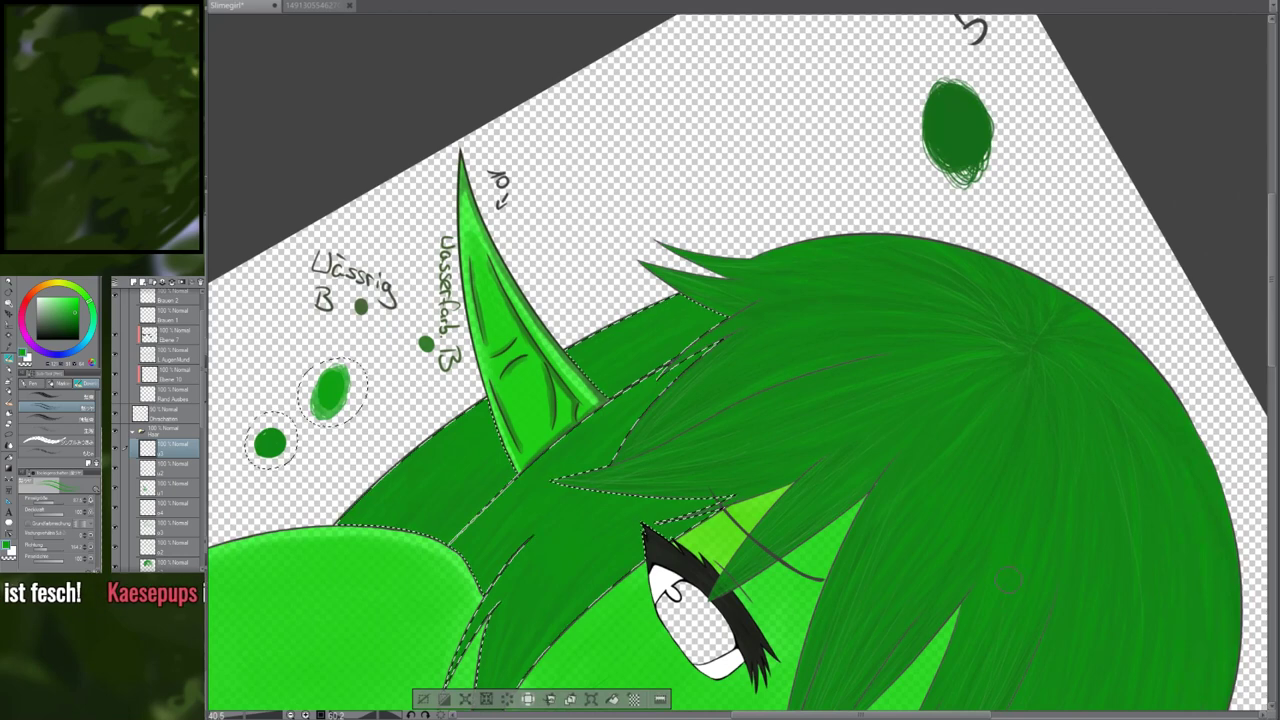
key(i)
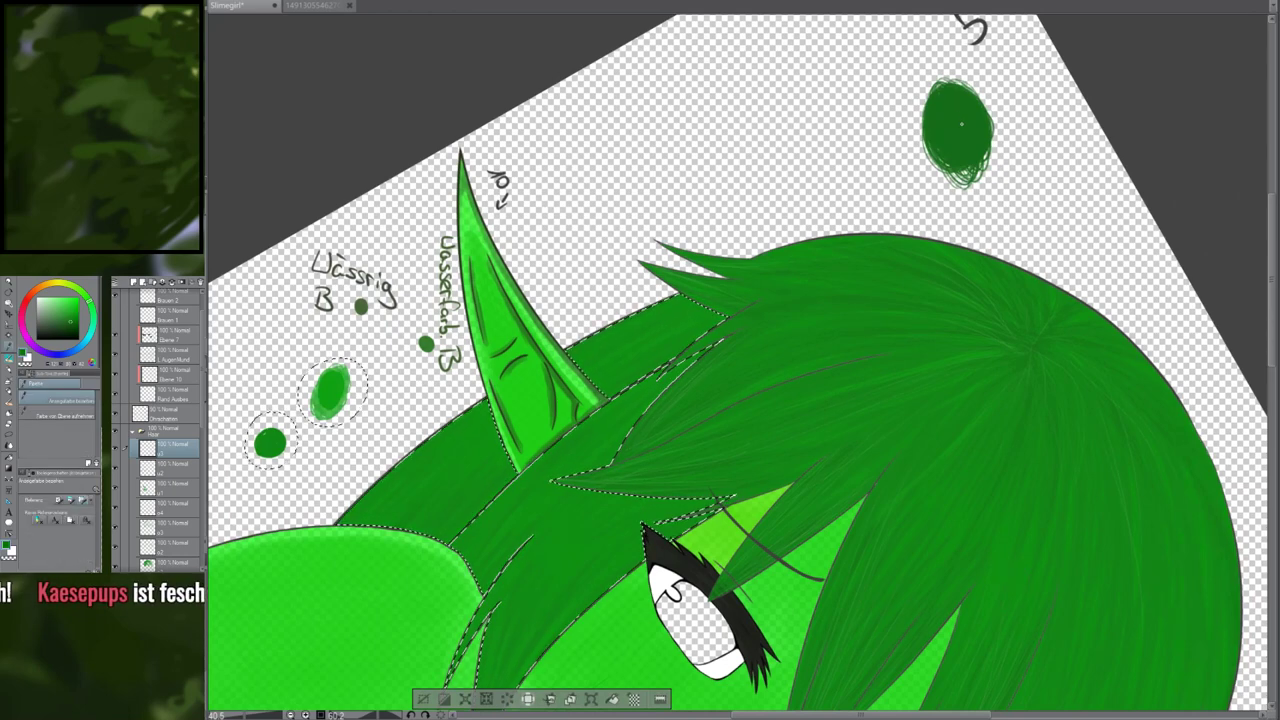
key(b)
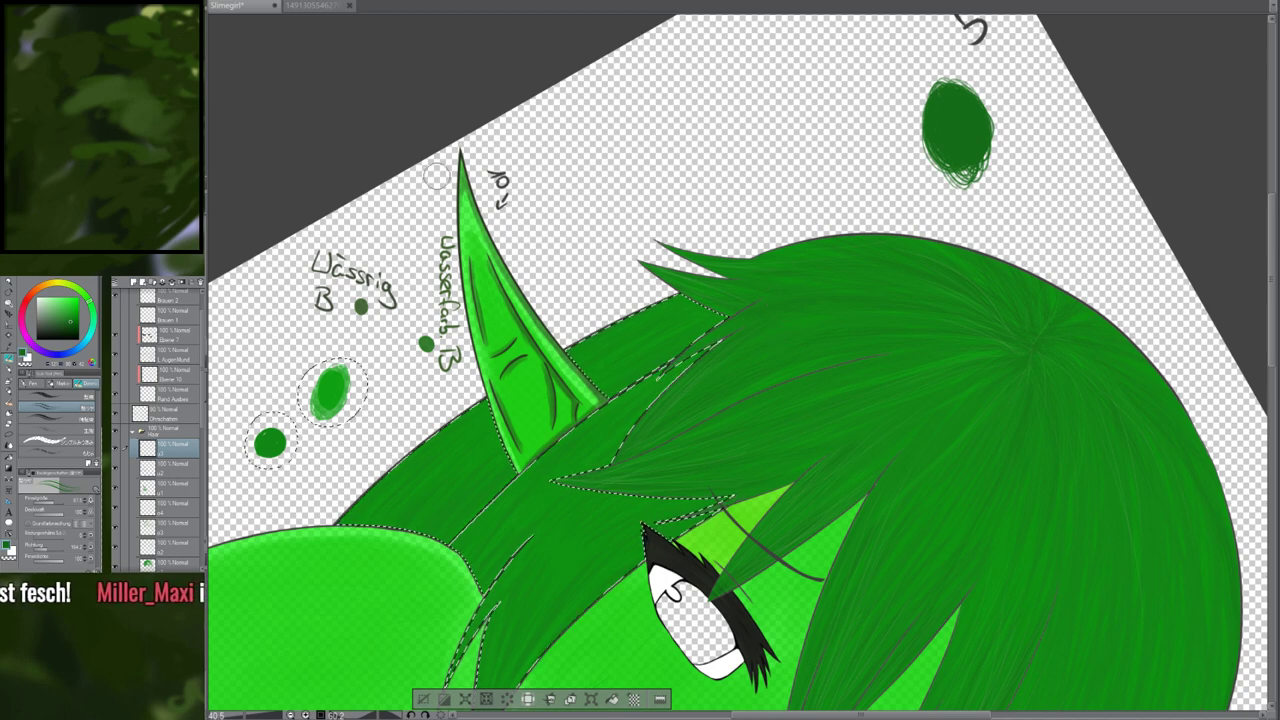
click(66, 429)
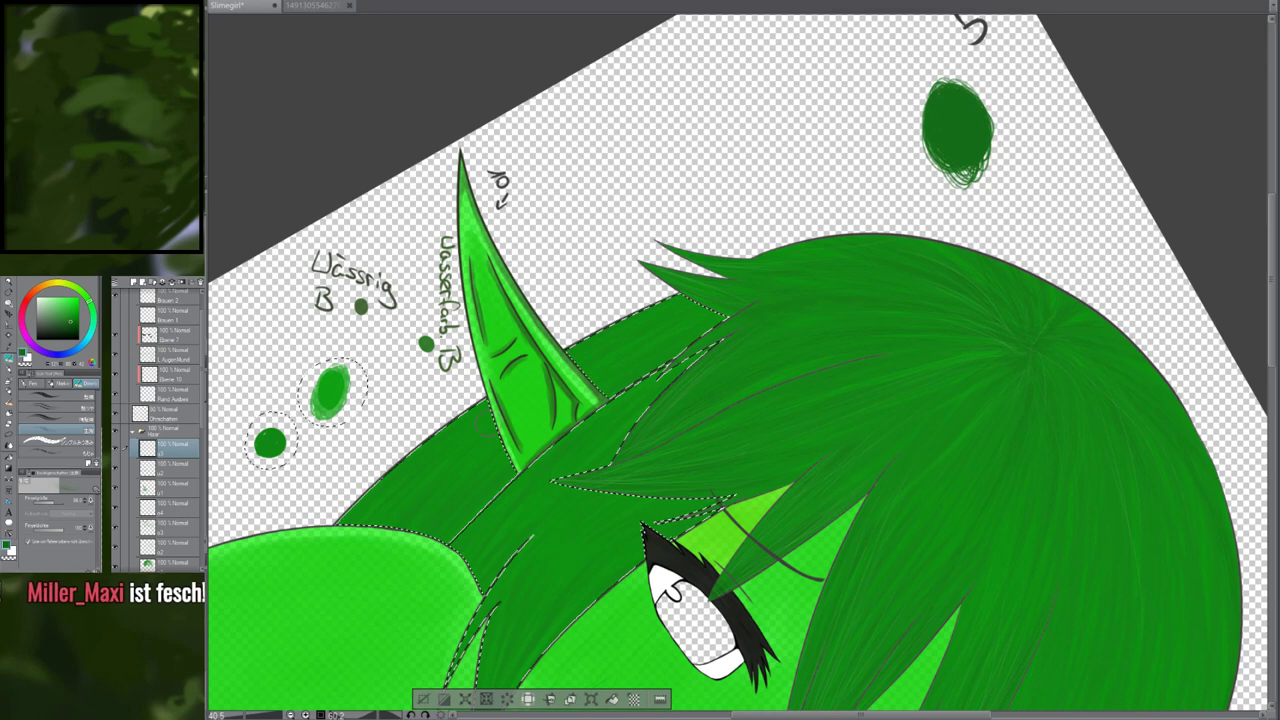
drag(488, 425, 606, 363)
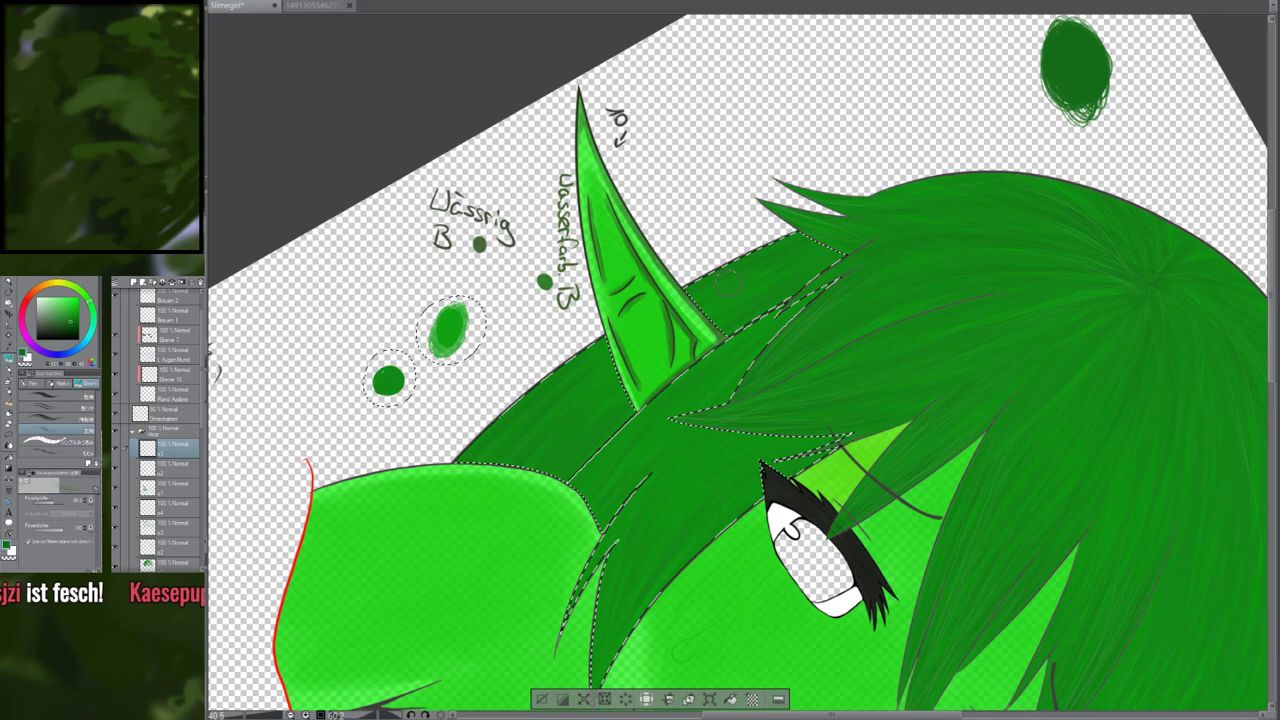
drag(582, 371, 564, 339)
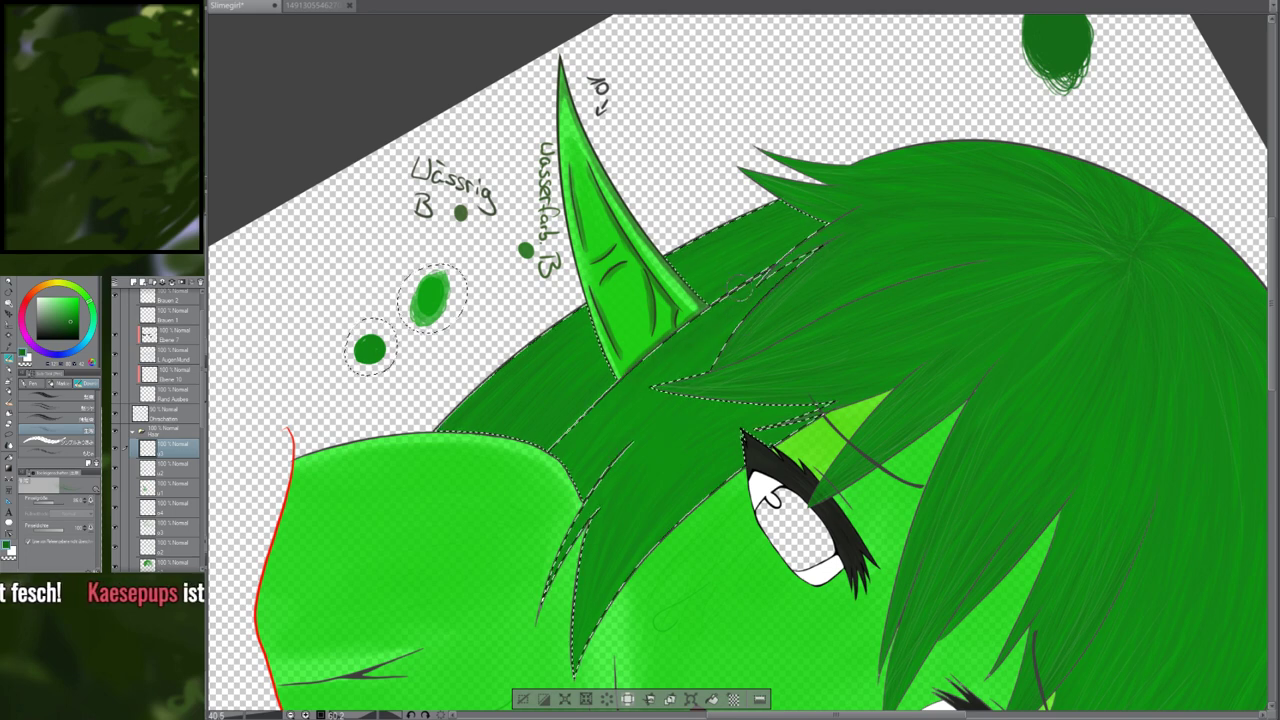
drag(595, 403, 501, 437)
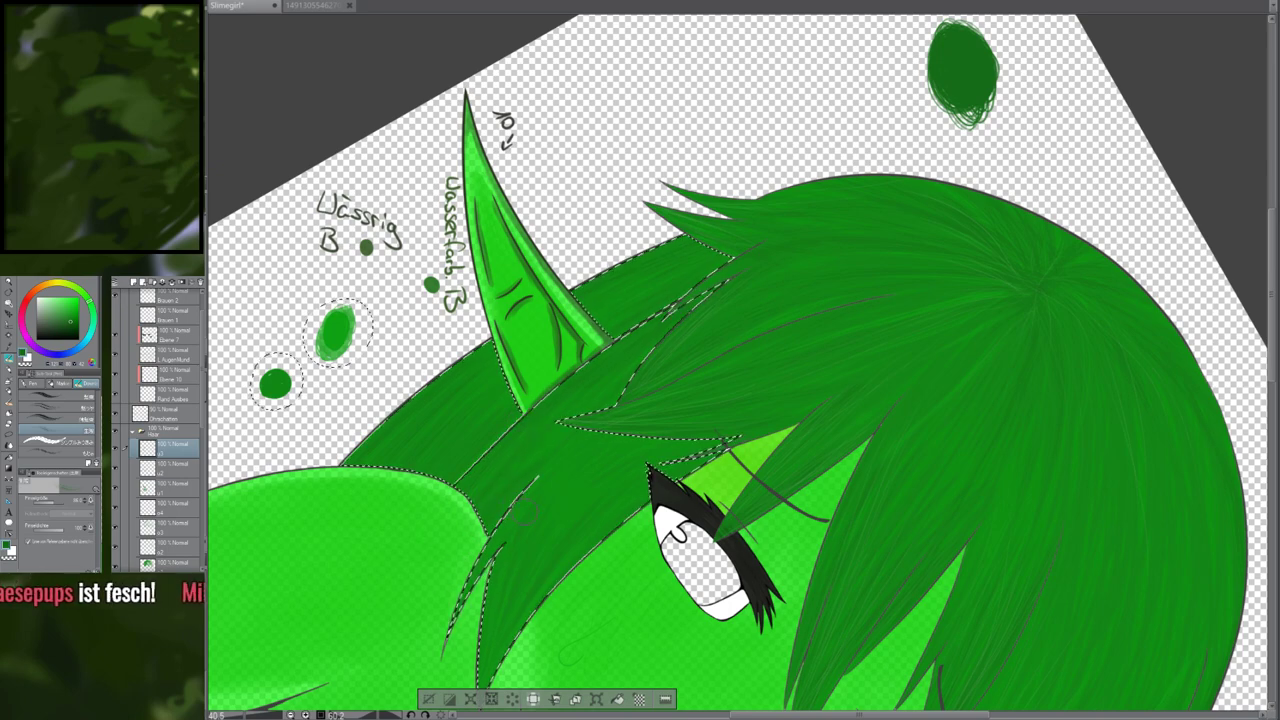
drag(473, 465, 437, 387)
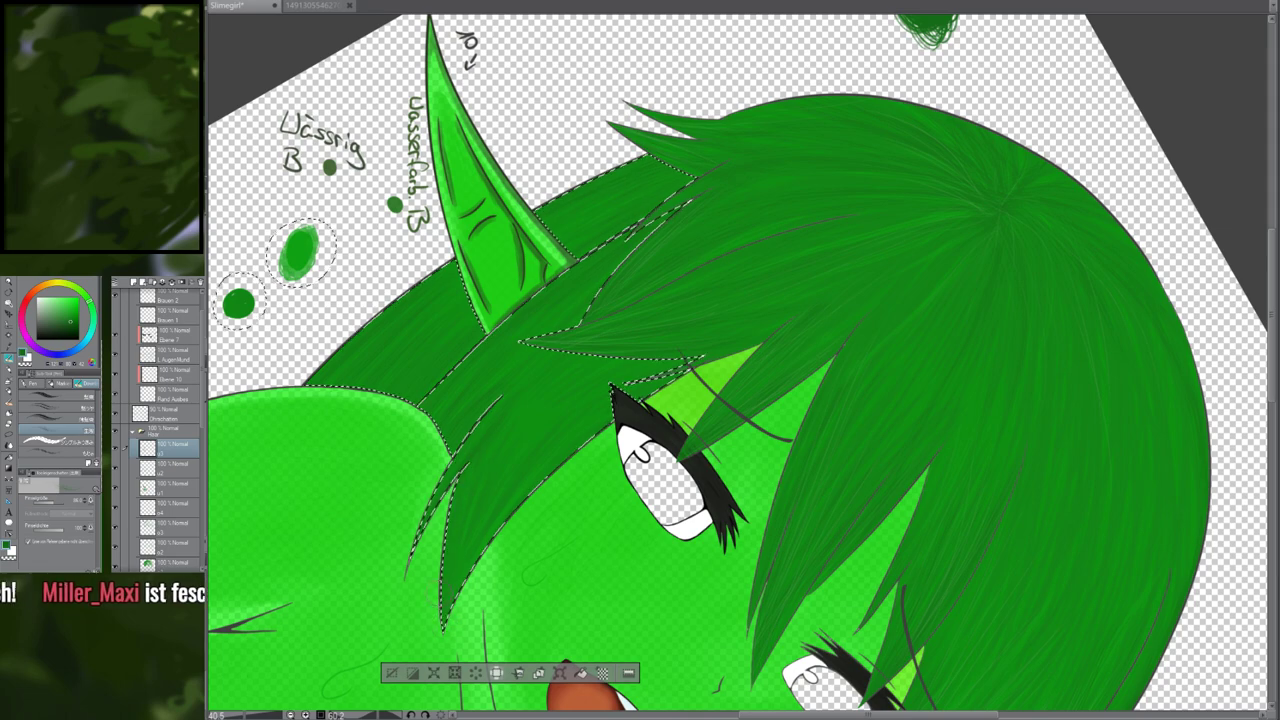
drag(520, 623, 469, 569)
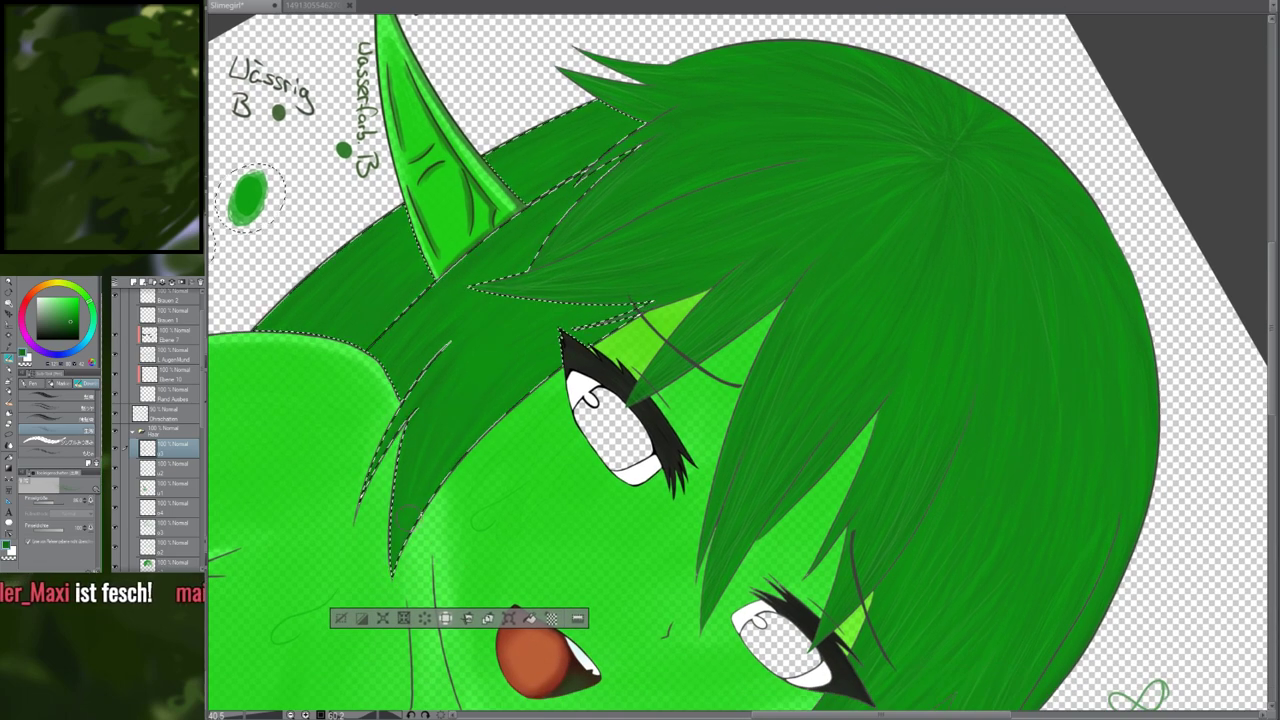
drag(597, 321, 553, 383)
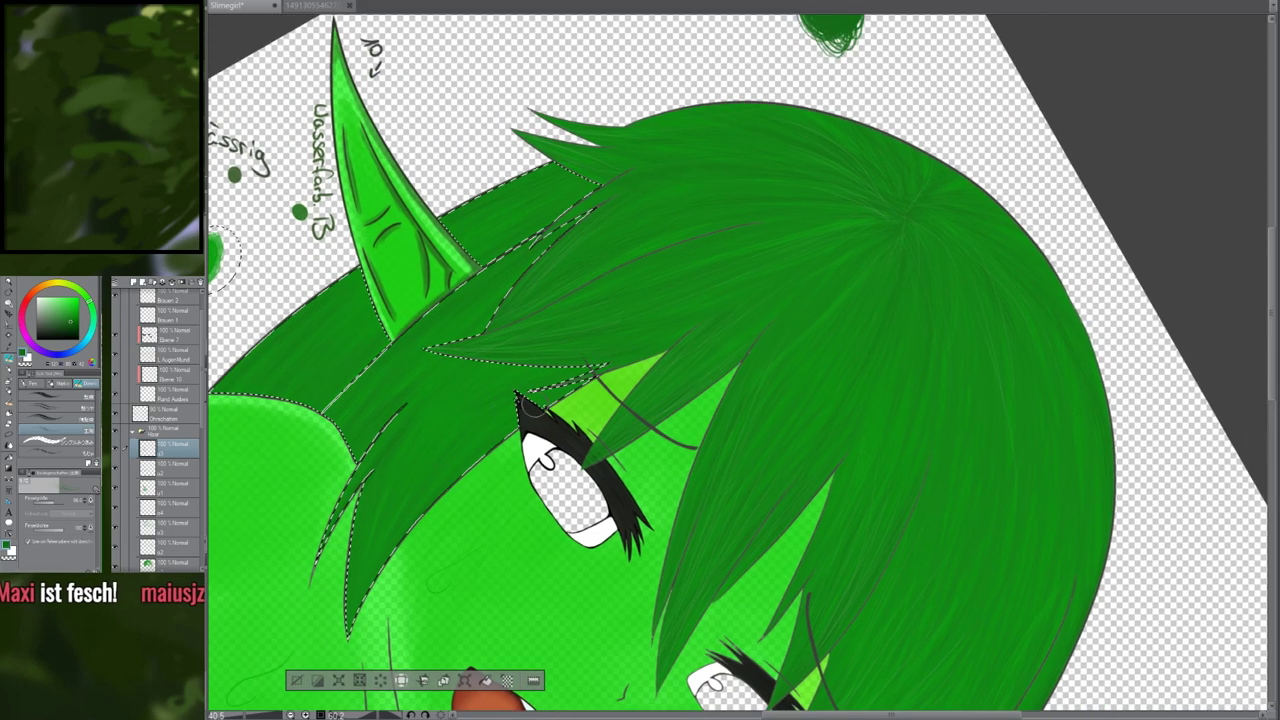
drag(487, 428, 594, 443)
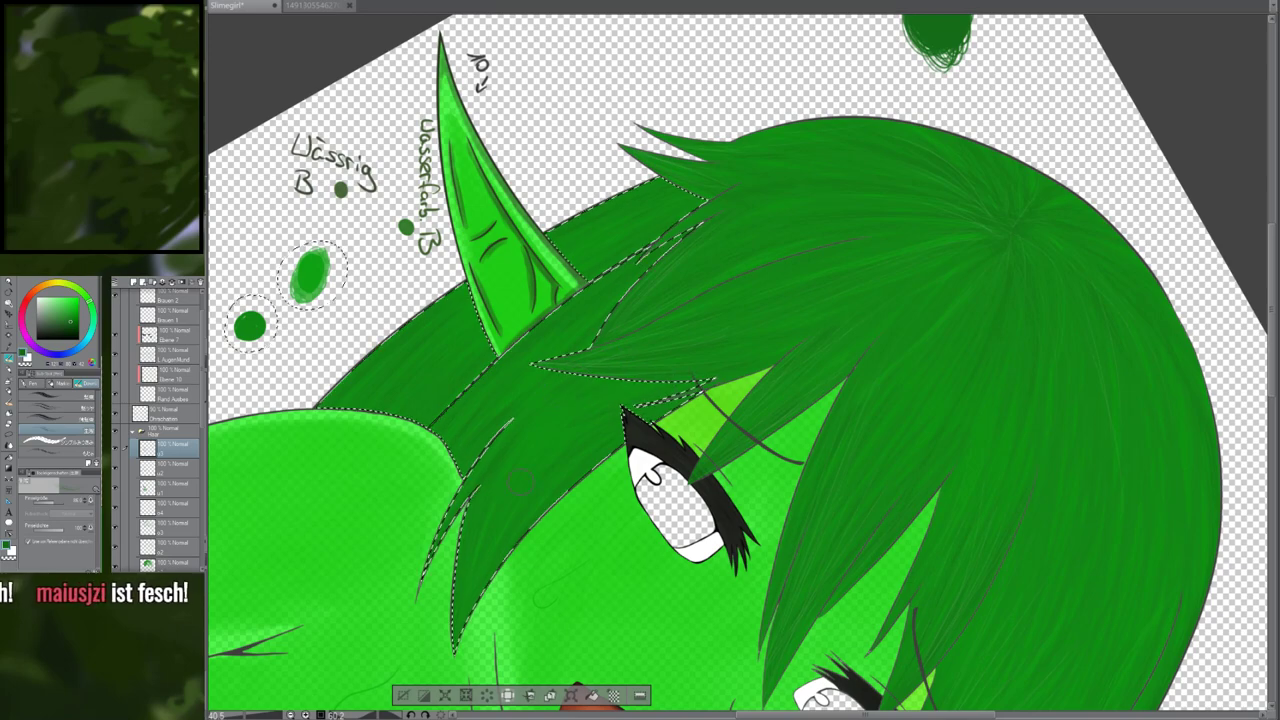
drag(530, 486, 482, 596)
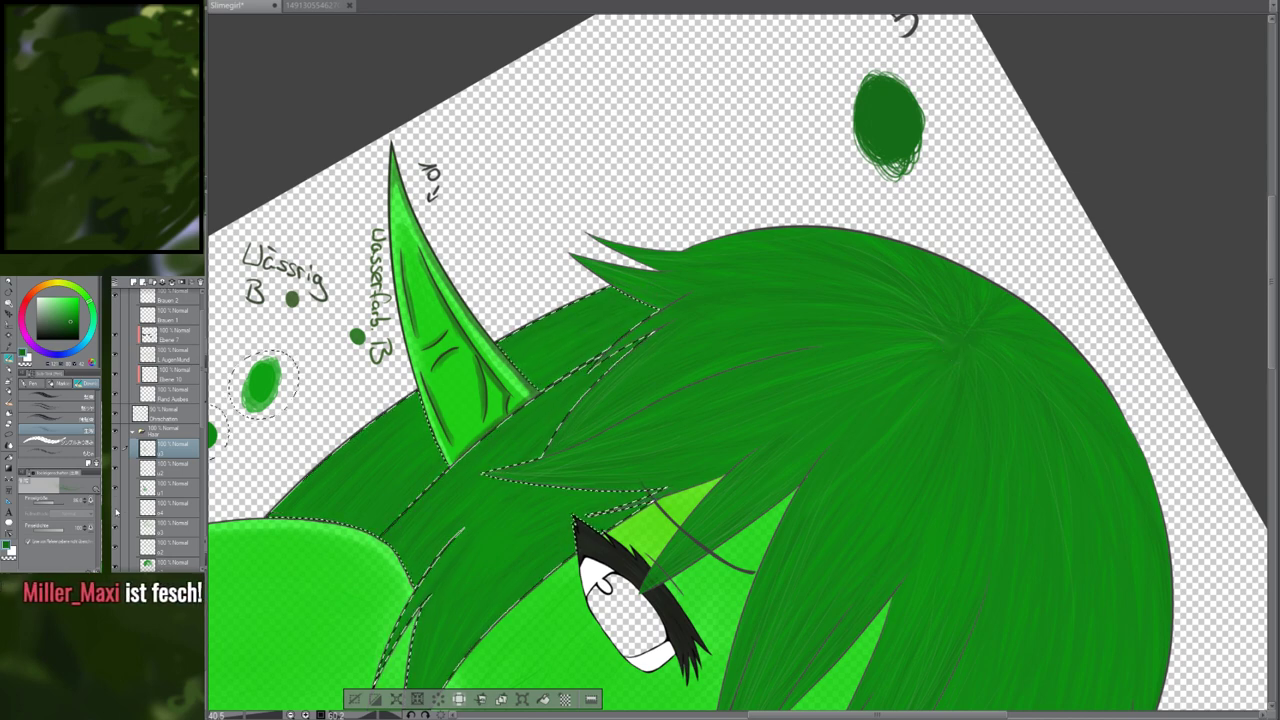
Clear the selection to check the hair shading across the whole figure, and restore the selection
scroll(143, 518, down, 1)
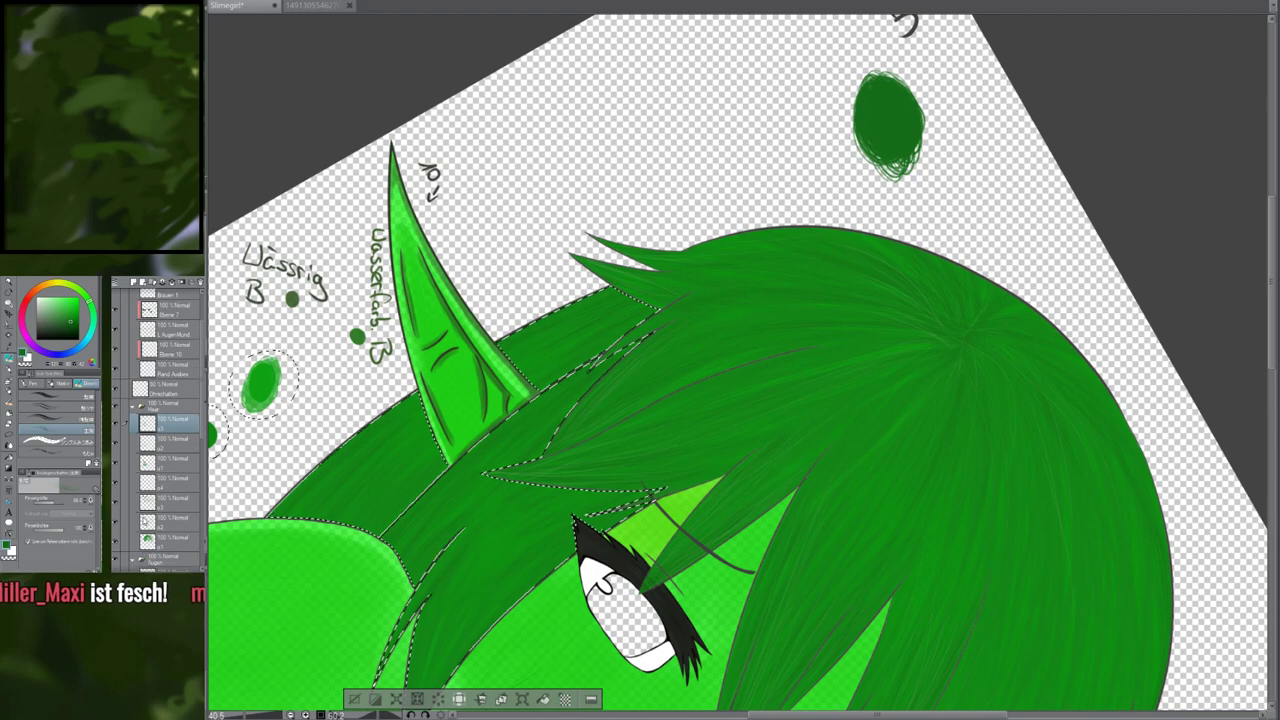
click(163, 483)
scroll(675, 470, down, 5)
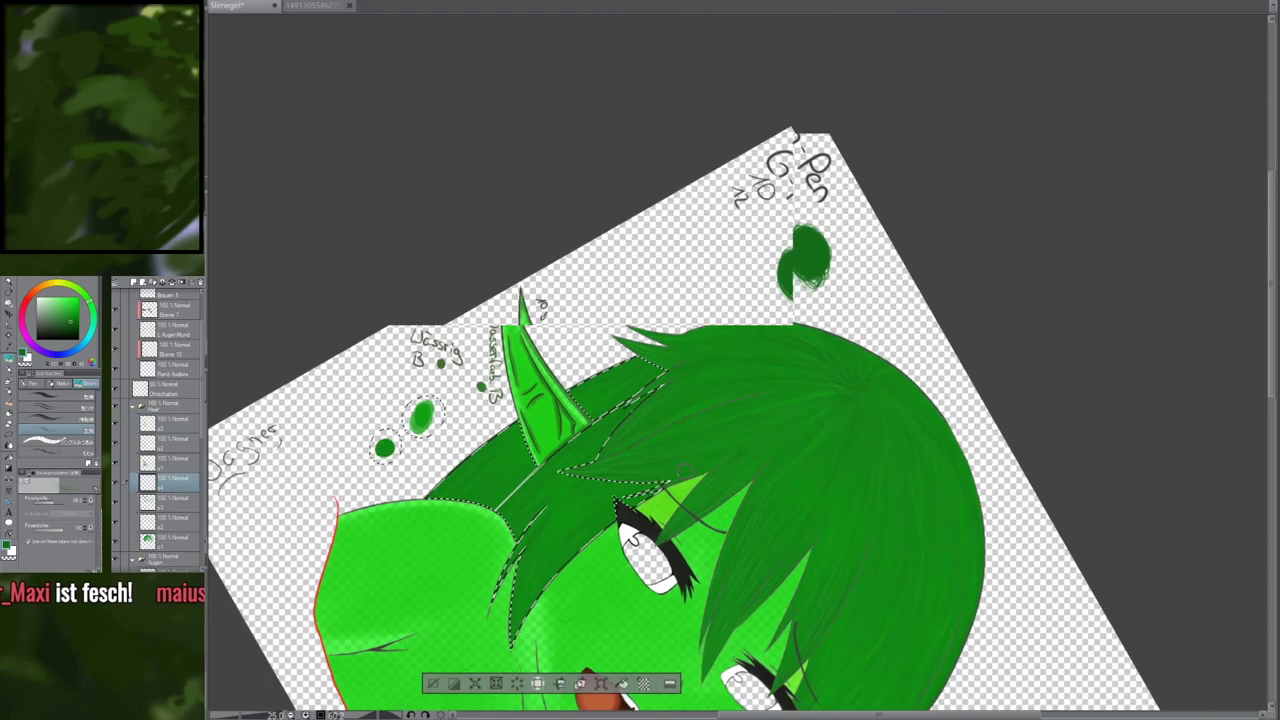
key(ctrl+d)
scroll(530, 498, up, 5)
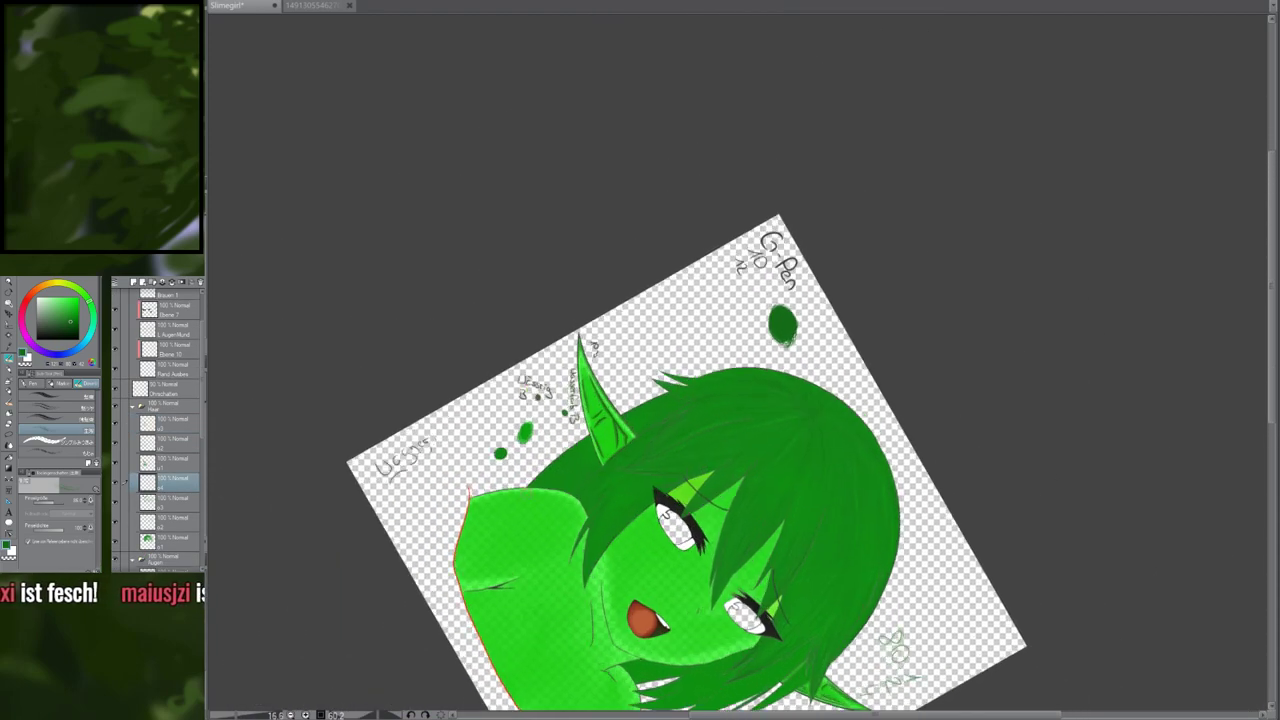
scroll(606, 540, down, 4)
scroll(608, 511, down, 1)
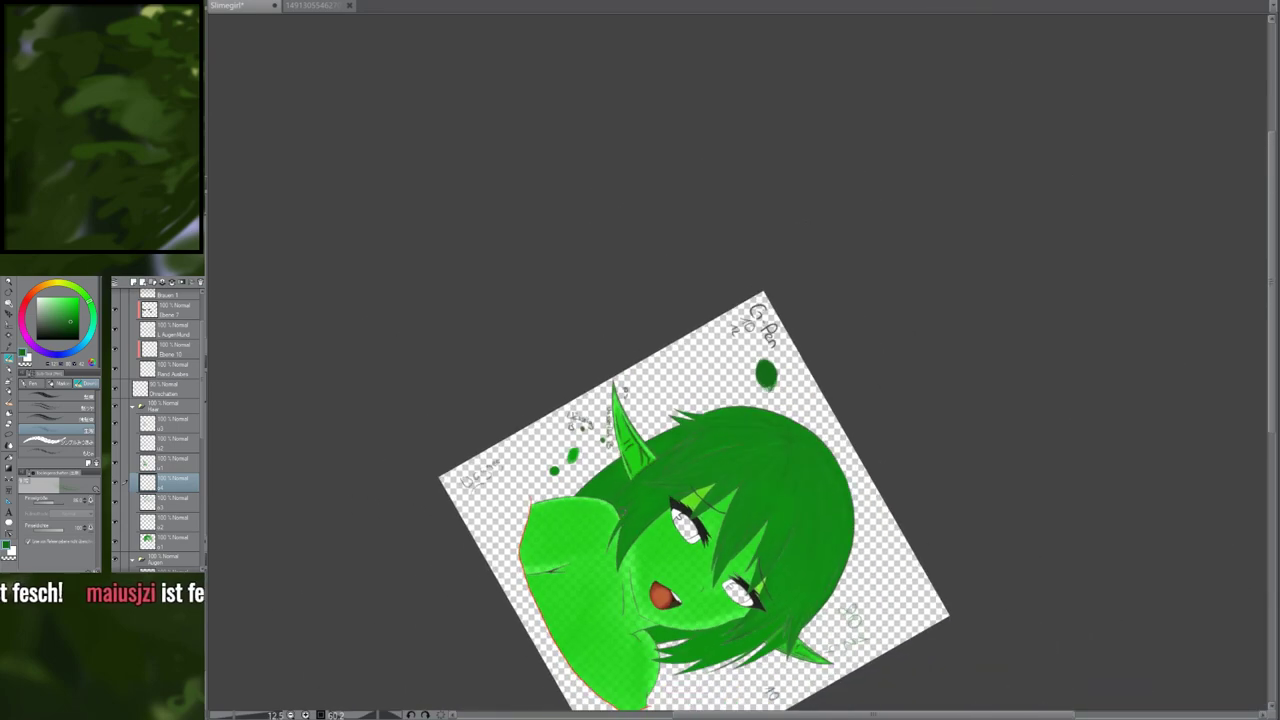
scroll(630, 590, up, 4)
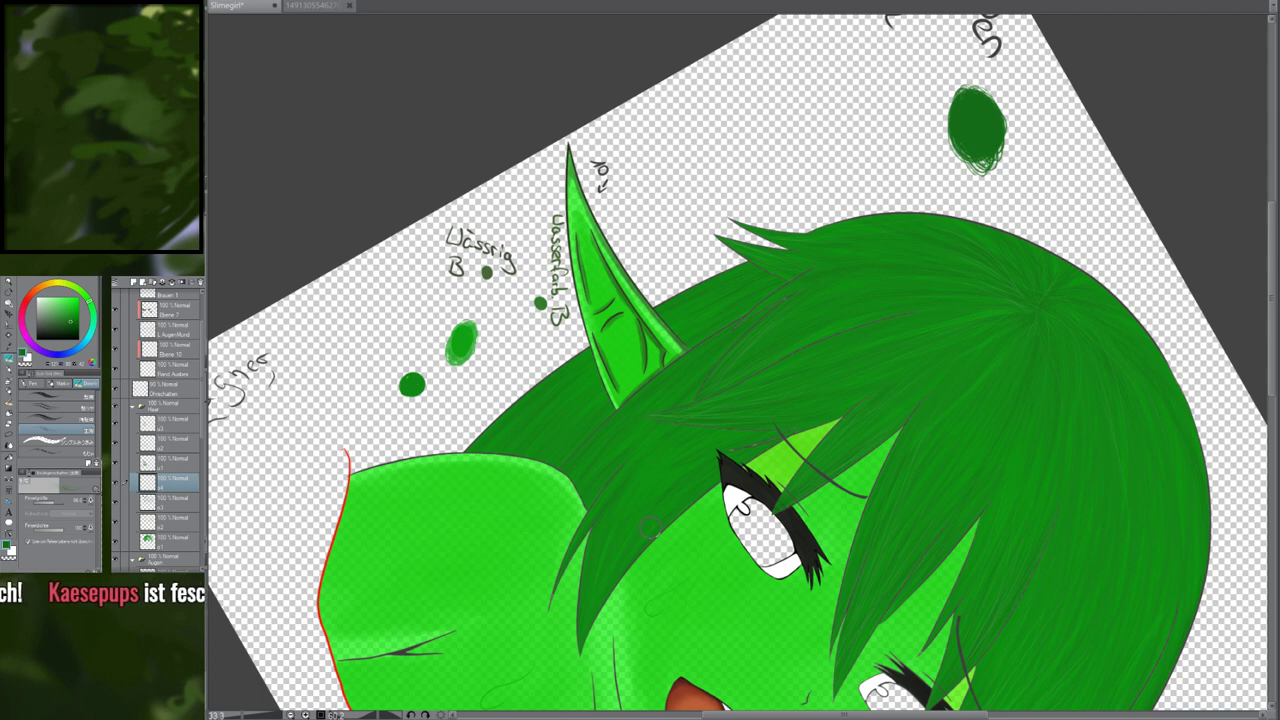
key(ctrl+z)
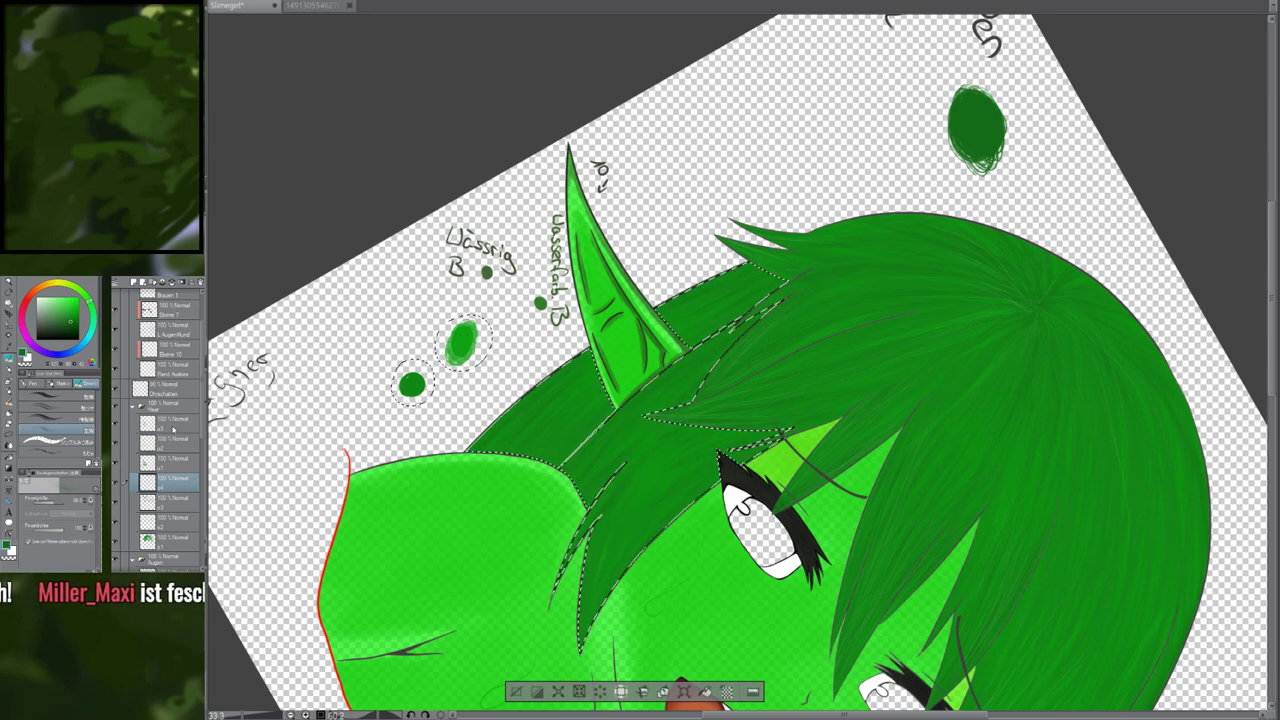
Create a new layer at the top of the hair group, continuing the numbered layer names, and hide the front hair's dark streak layers
click(174, 421)
click(133, 283)
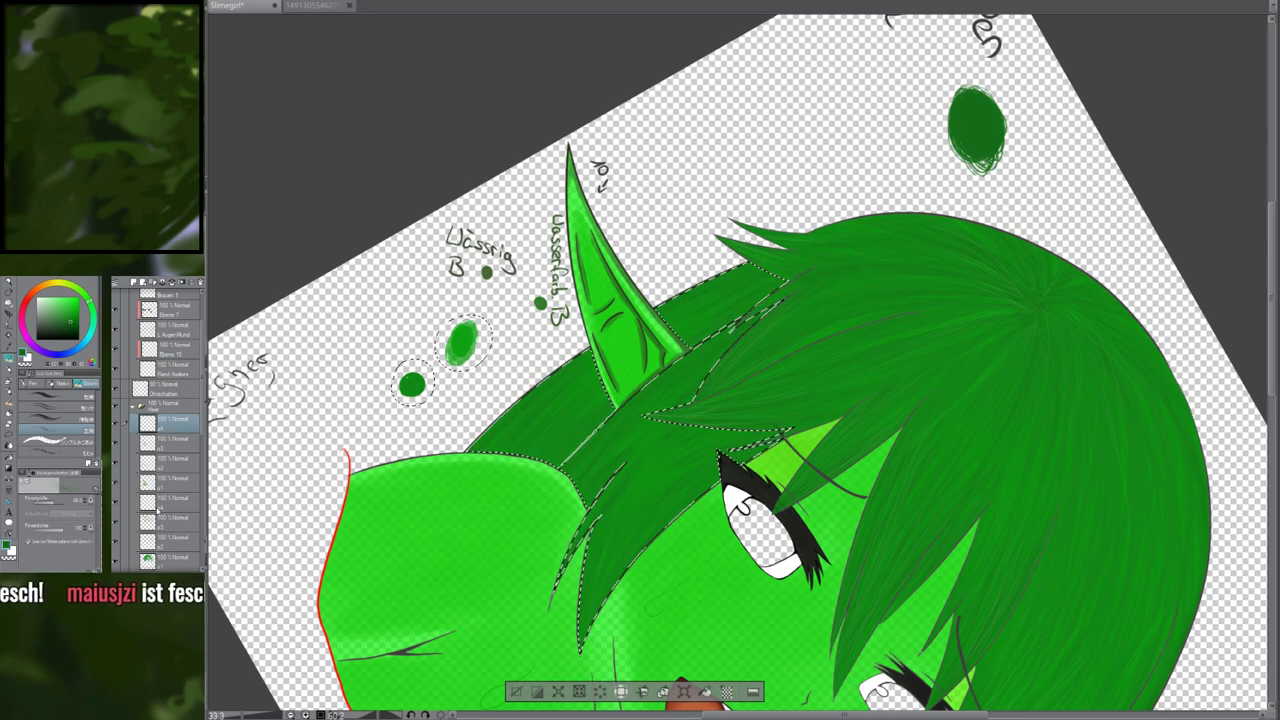
click(114, 524)
scroll(118, 534, down, 1)
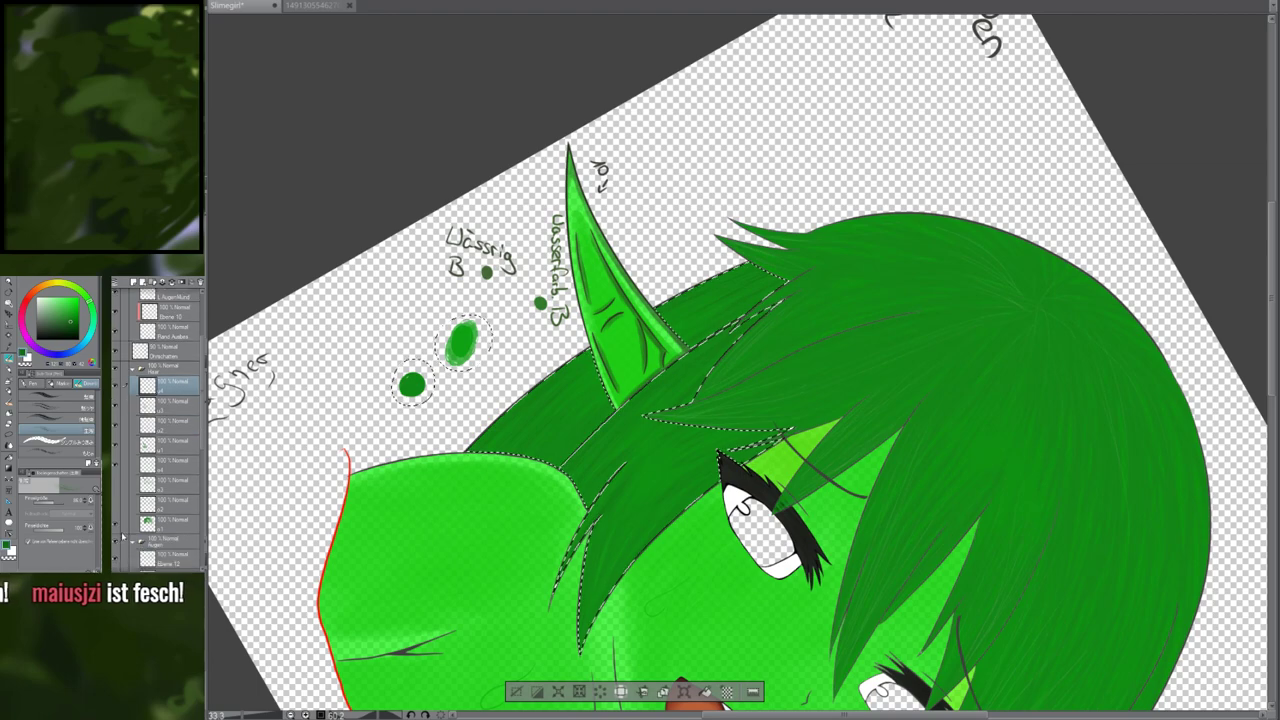
Pick the pale green of the crossing light streaks near the crown as the brush colour
scroll(1097, 393, up, 5)
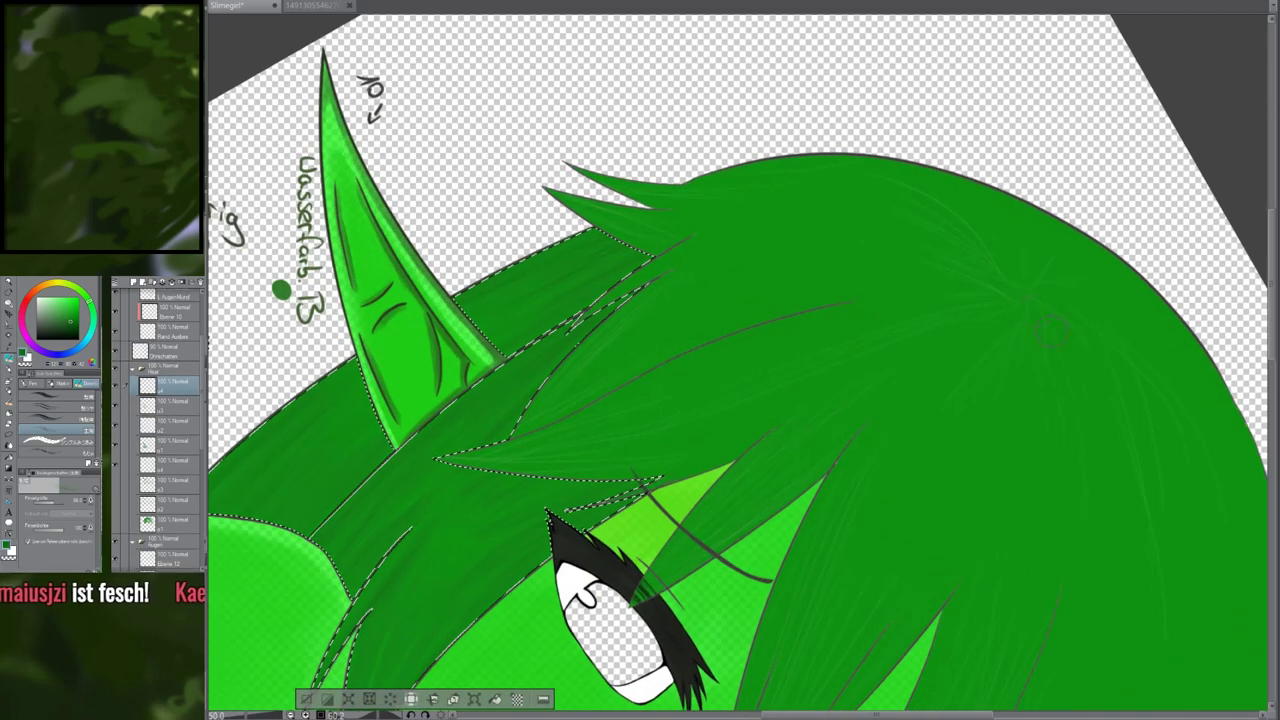
scroll(1013, 308, up, 5)
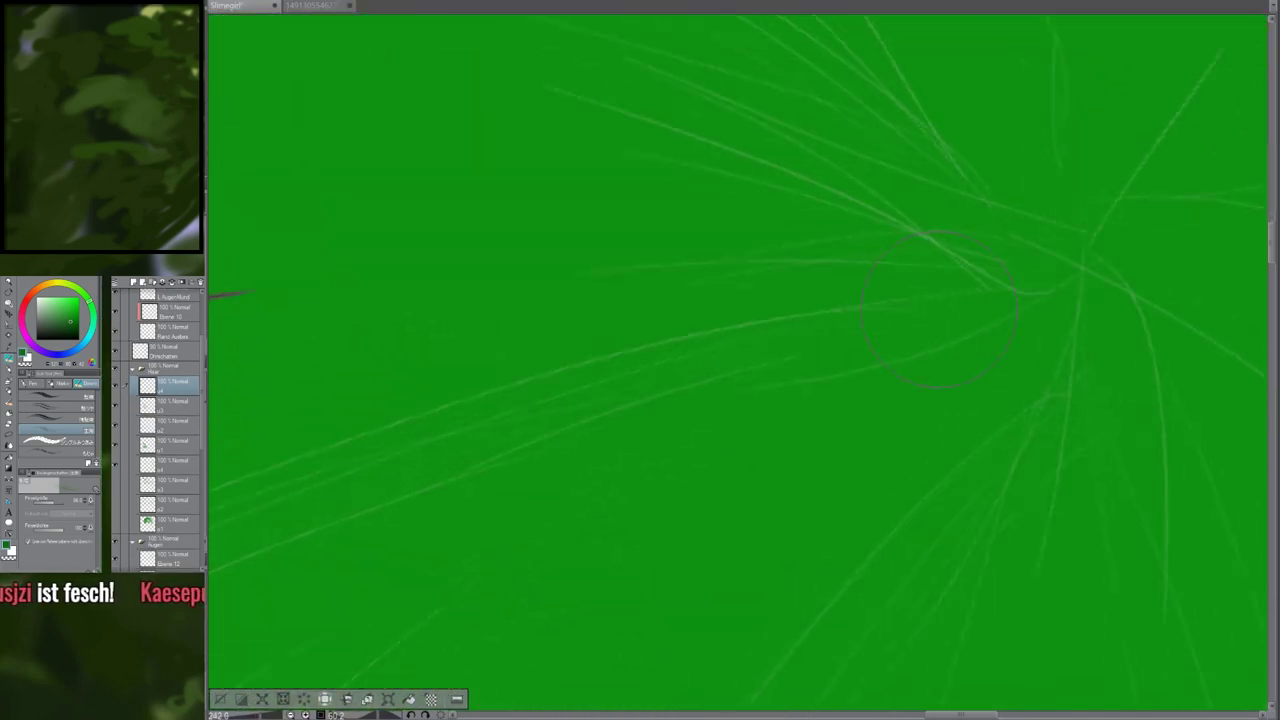
scroll(928, 200, up, 6)
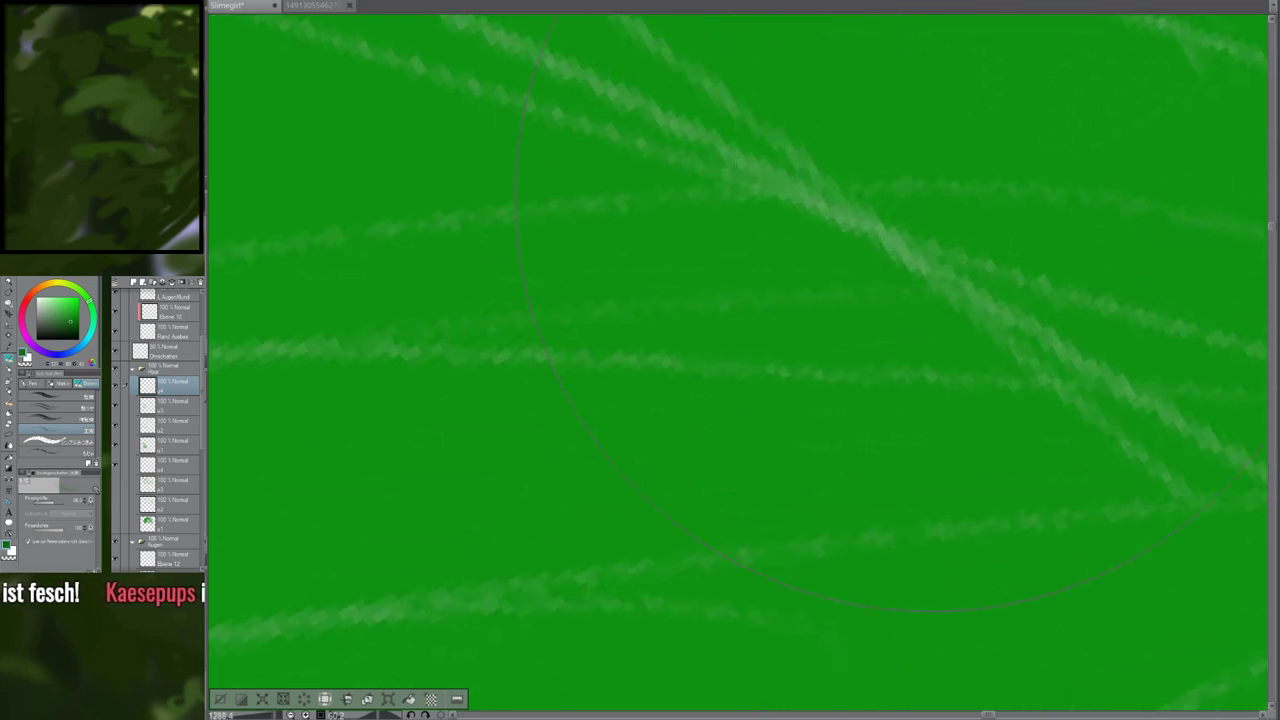
key(i)
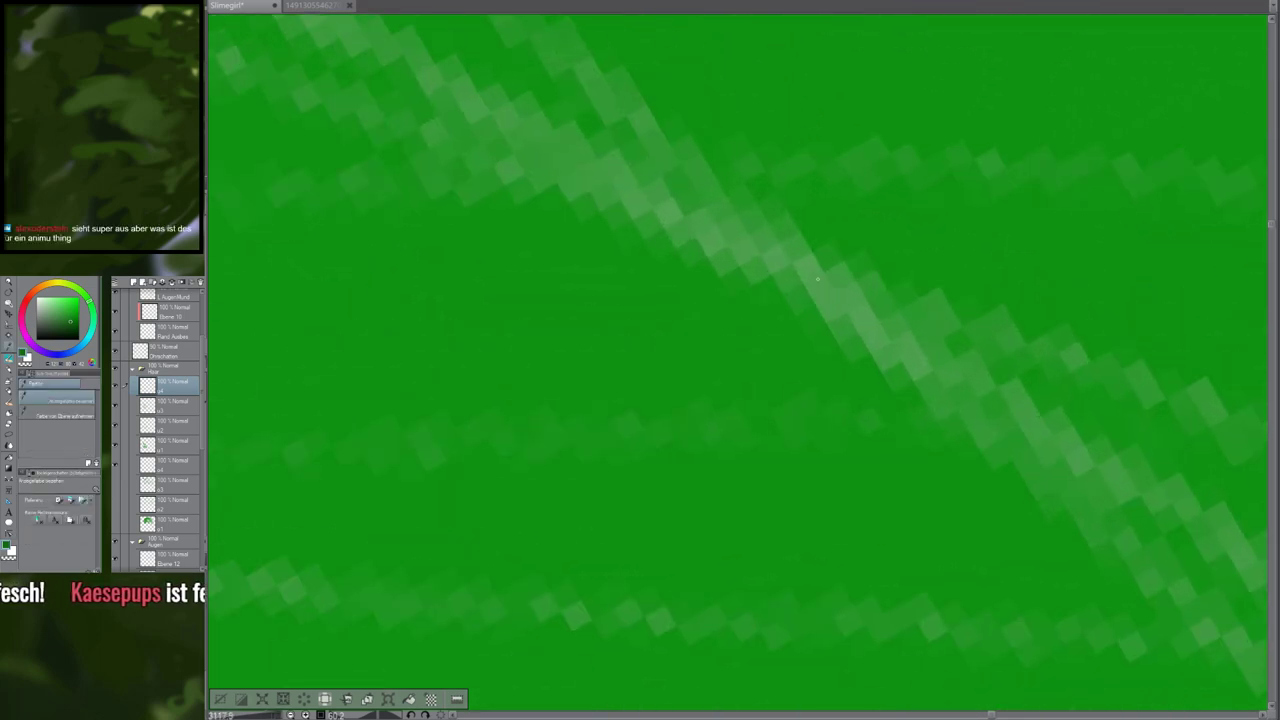
click(817, 279)
key(b)
scroll(818, 280, down, 6)
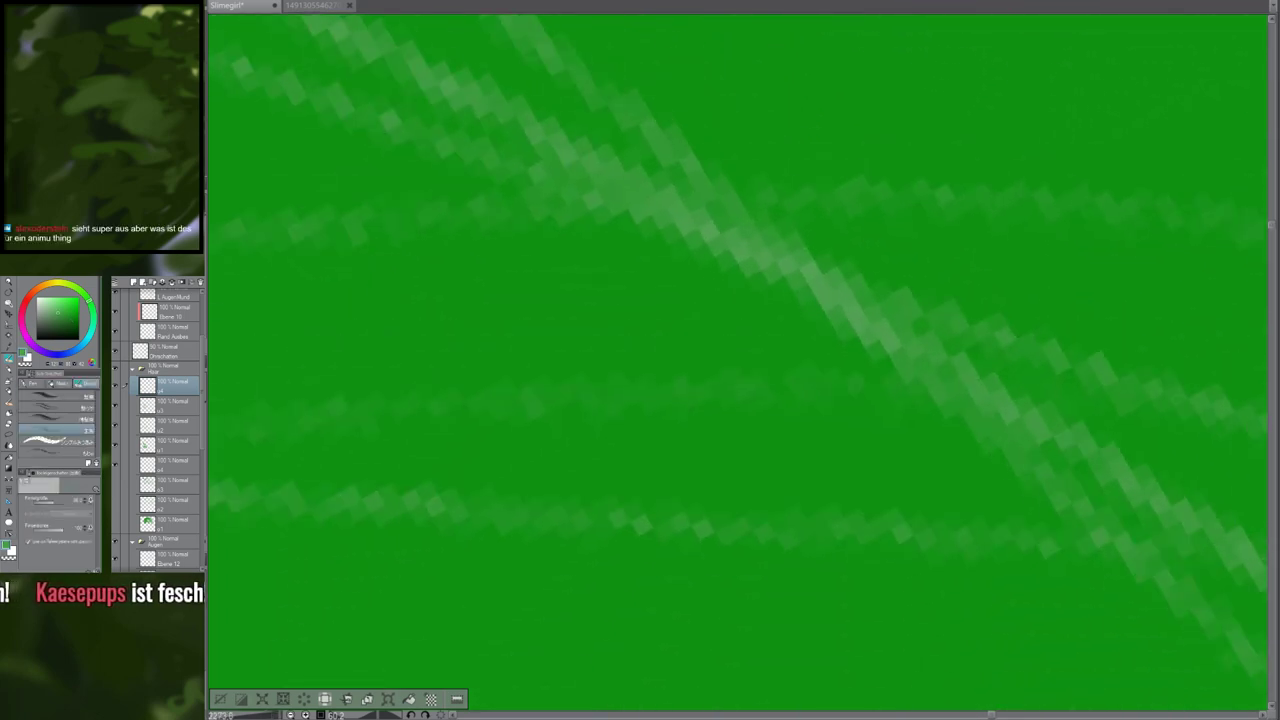
scroll(818, 280, down, 8)
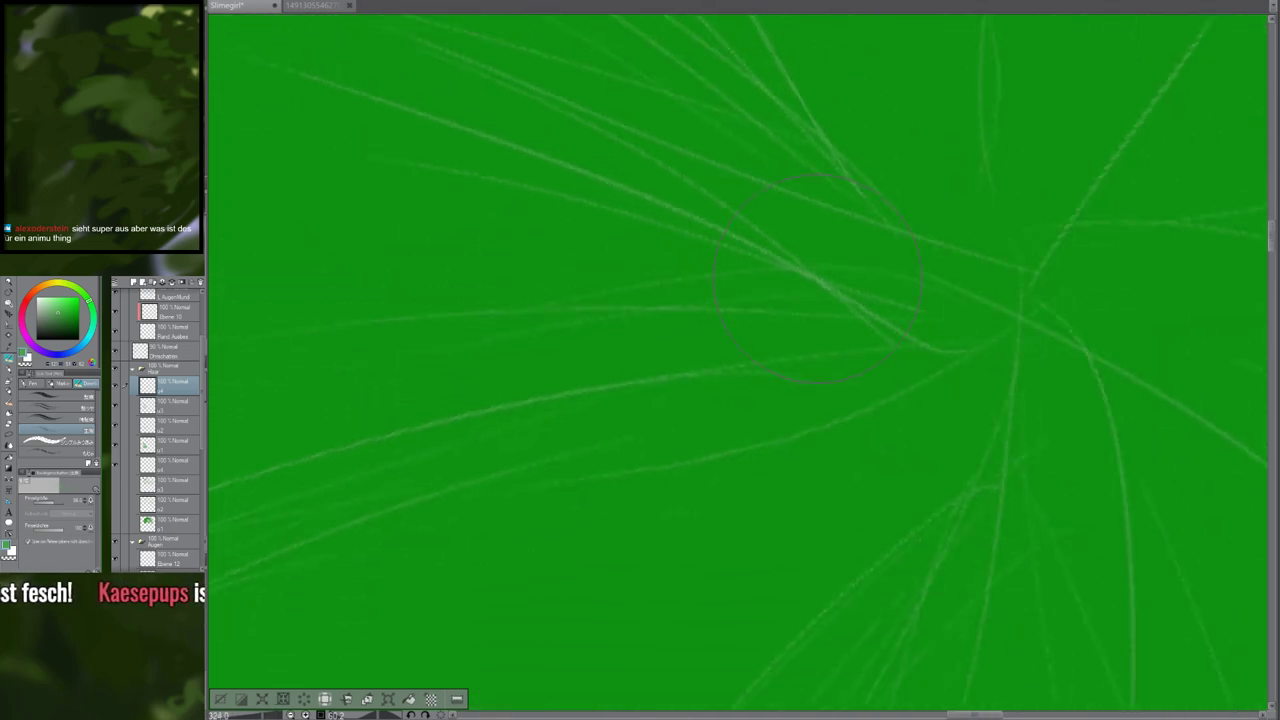
scroll(812, 292, down, 3)
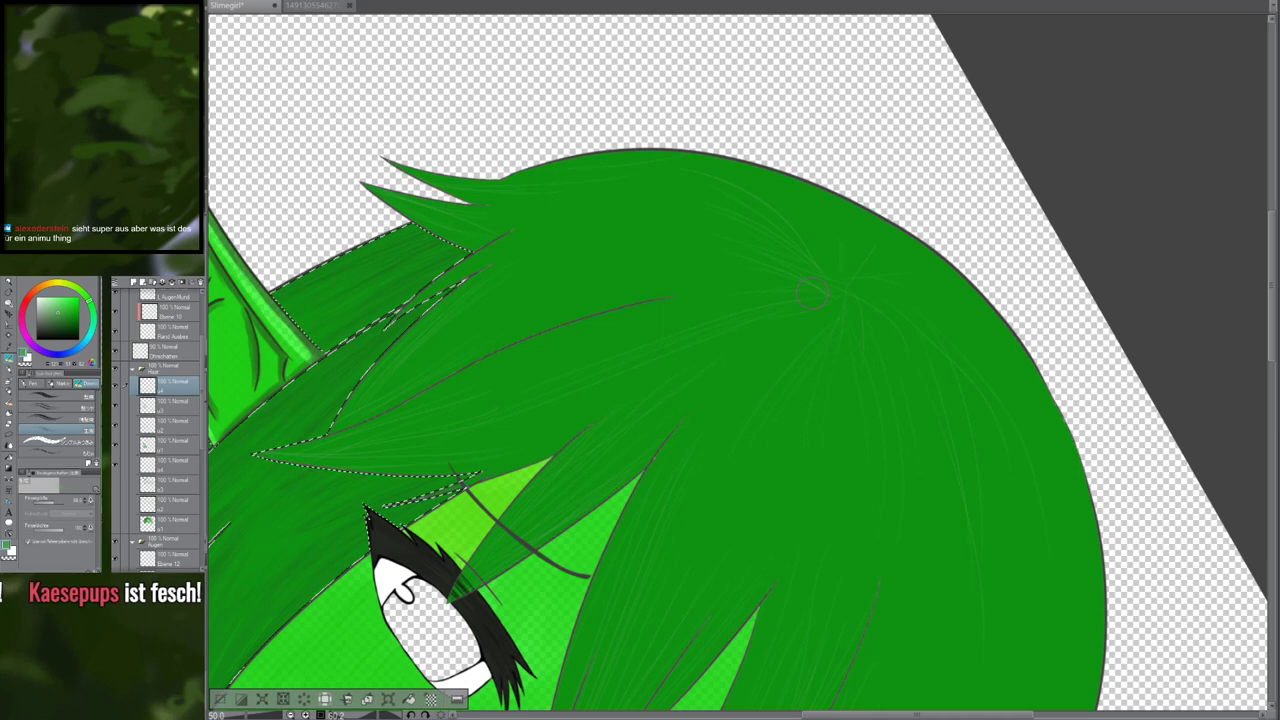
drag(645, 370, 876, 312)
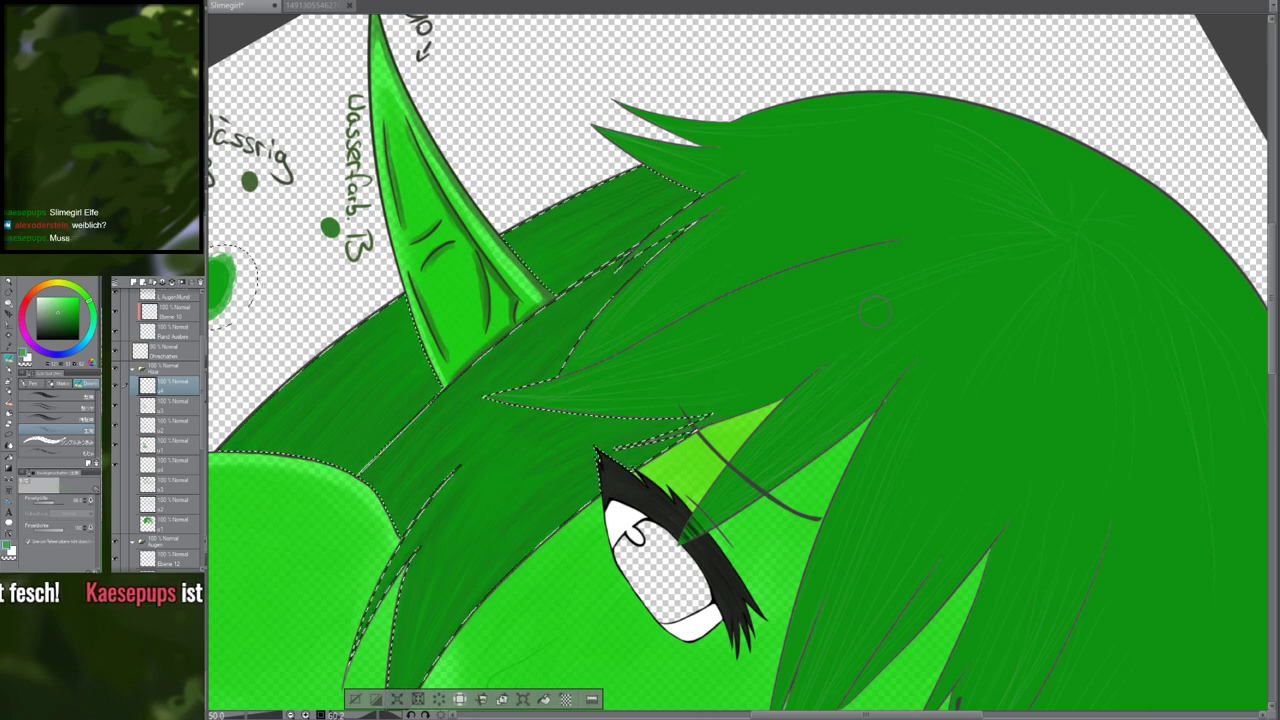
Open the image "Slimegirl Körper Skizzen.png" and view its torso sketches close up
click(318, 6)
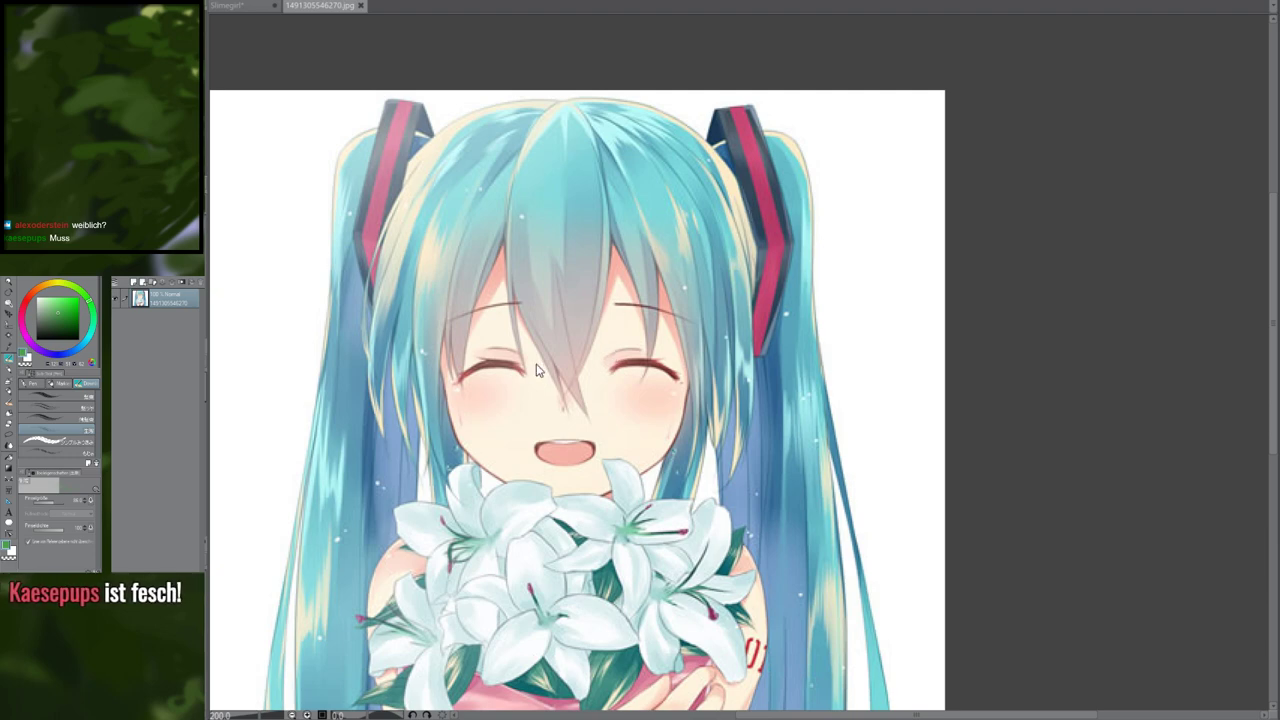
double_click(569, 376)
scroll(715, 480, up, 5)
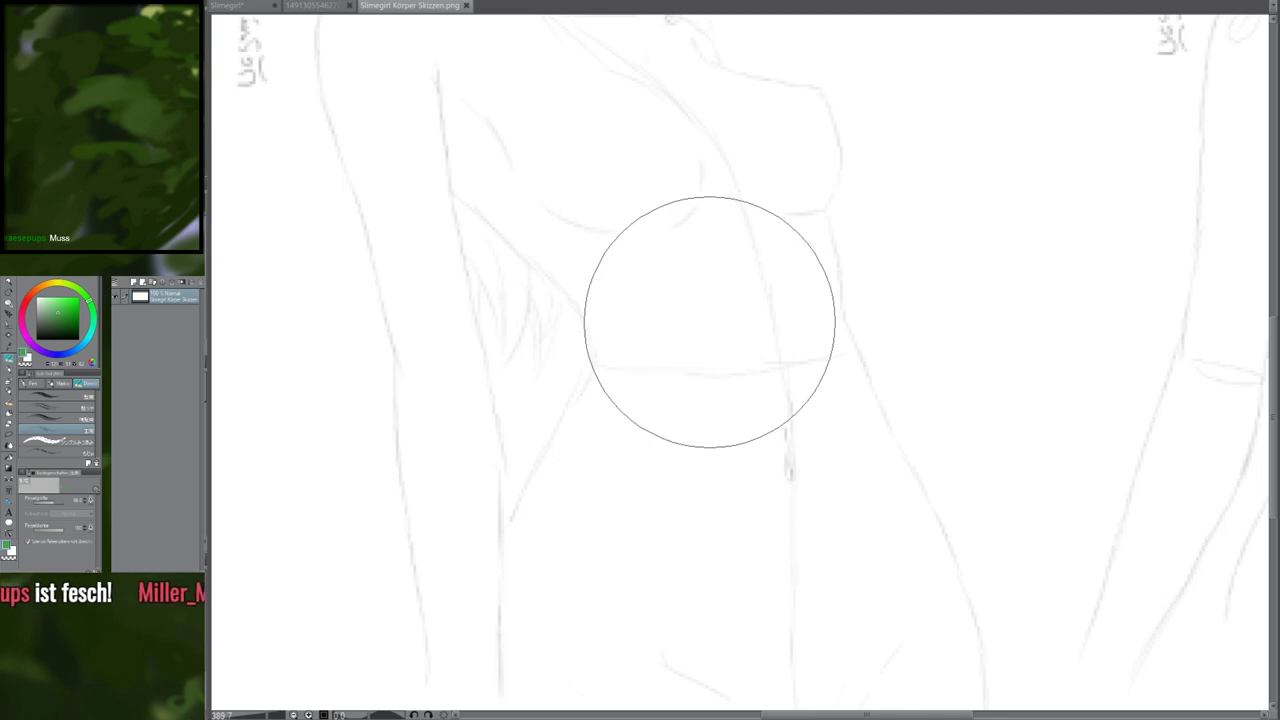
scroll(716, 280, up, 3)
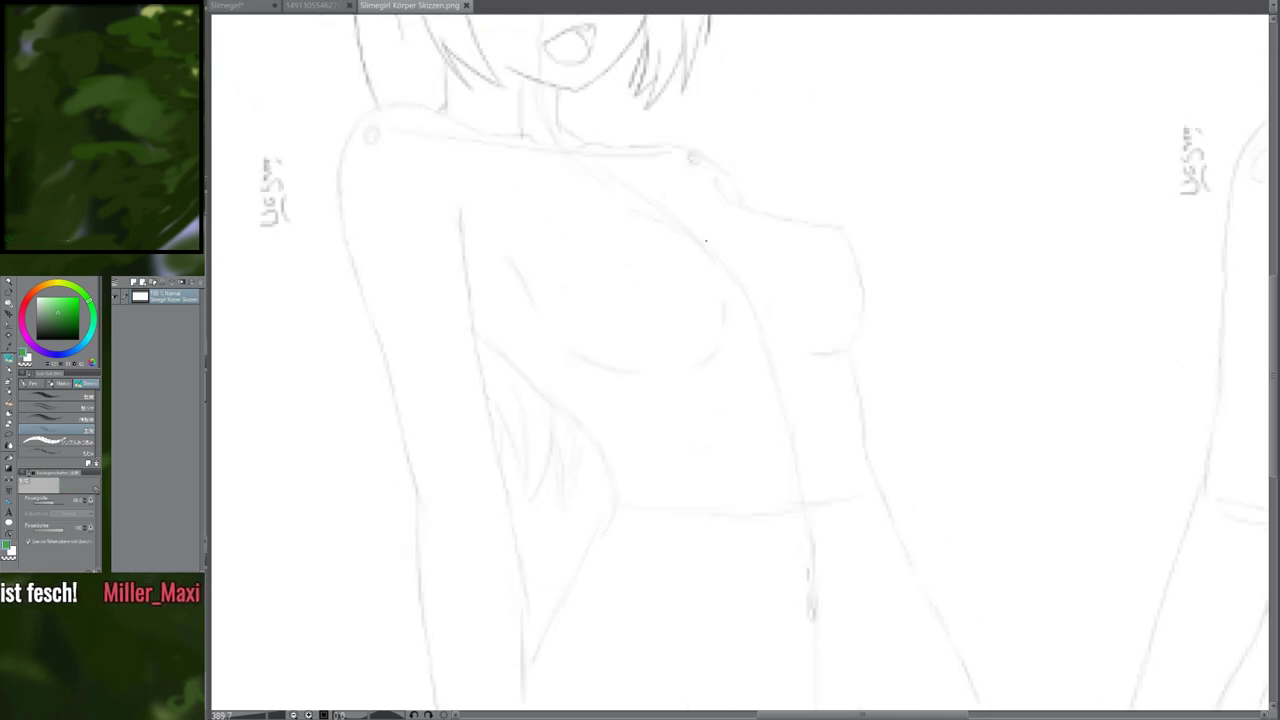
Examine the different body pose sketches one after another, comparing their torsos, arms and heads
mouse_move(706, 240)
mouse_down()
mouse_move(711, 371)
mouse_move(577, 314)
mouse_up()
drag(974, 332, 463, 289)
drag(841, 316, 714, 345)
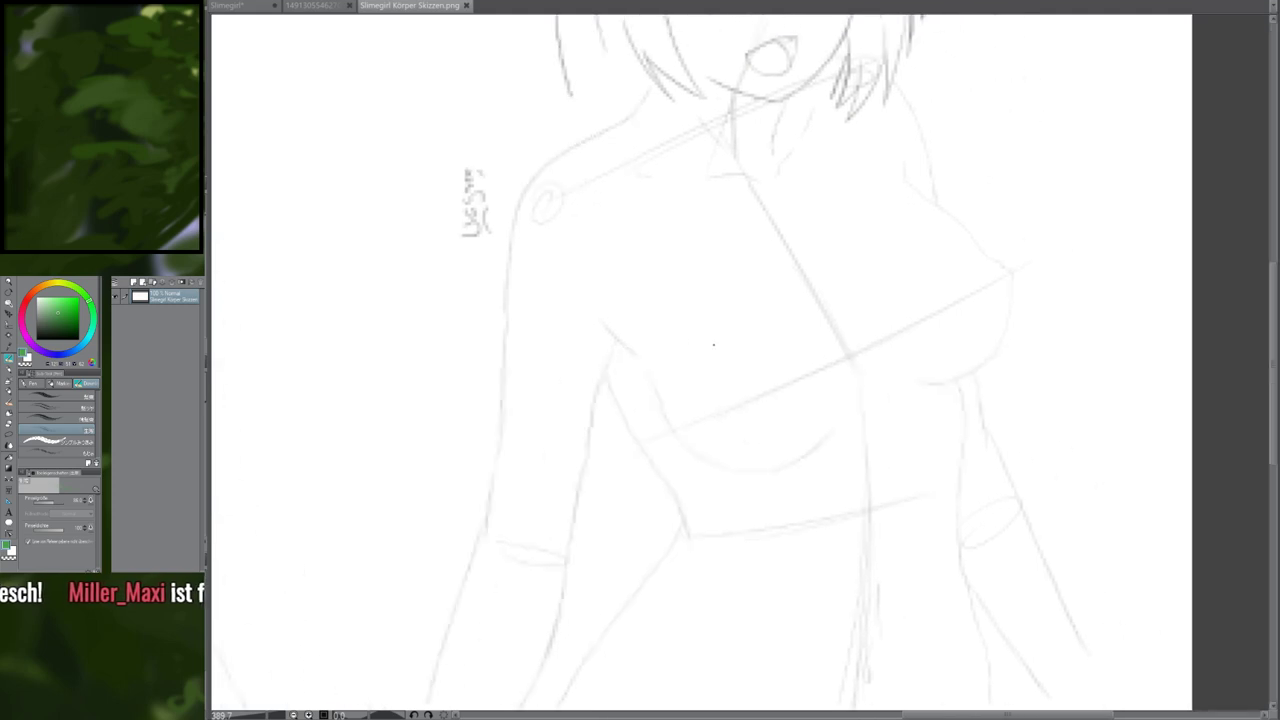
drag(810, 235, 766, 386)
mouse_move(634, 410)
mouse_down()
mouse_move(963, 329)
mouse_move(1230, 330)
mouse_up()
mouse_move(240, 276)
mouse_down()
mouse_move(1015, 287)
mouse_move(982, 221)
mouse_up()
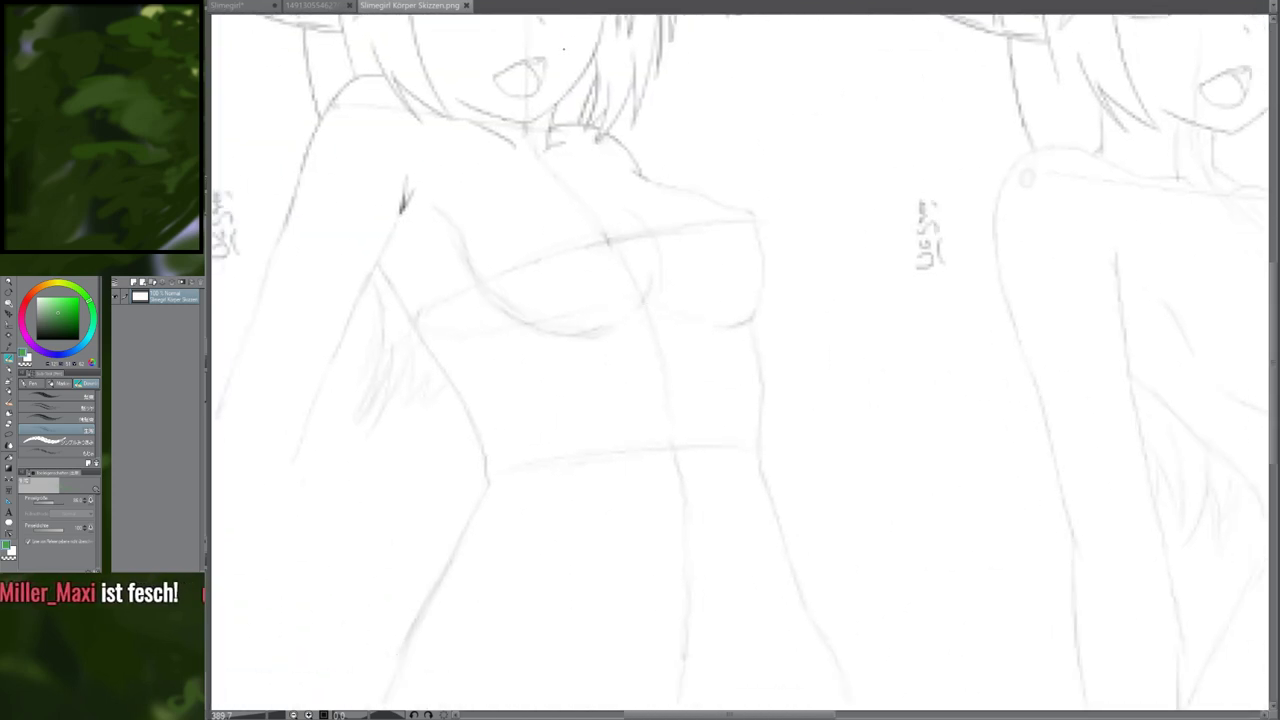
scroll(593, 273, up, 2)
scroll(593, 273, left, 1)
scroll(857, 411, down, 3)
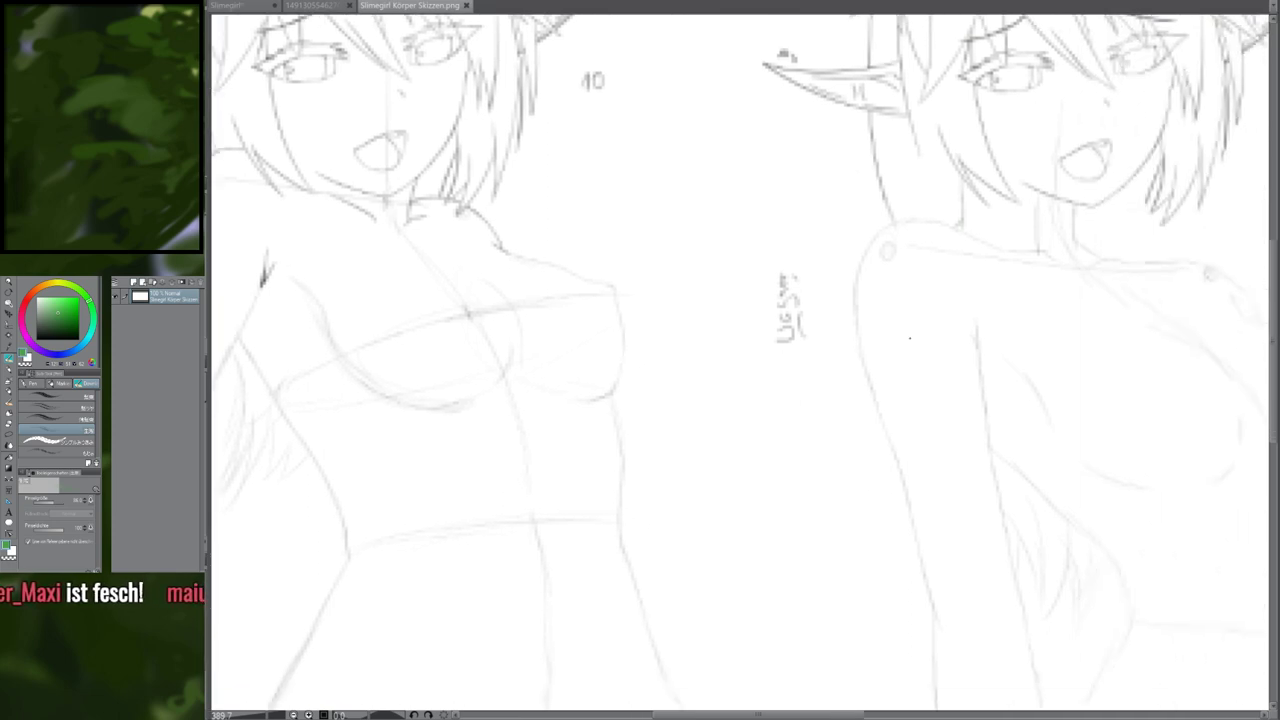
scroll(605, 354, up, 5)
scroll(620, 351, right, 2)
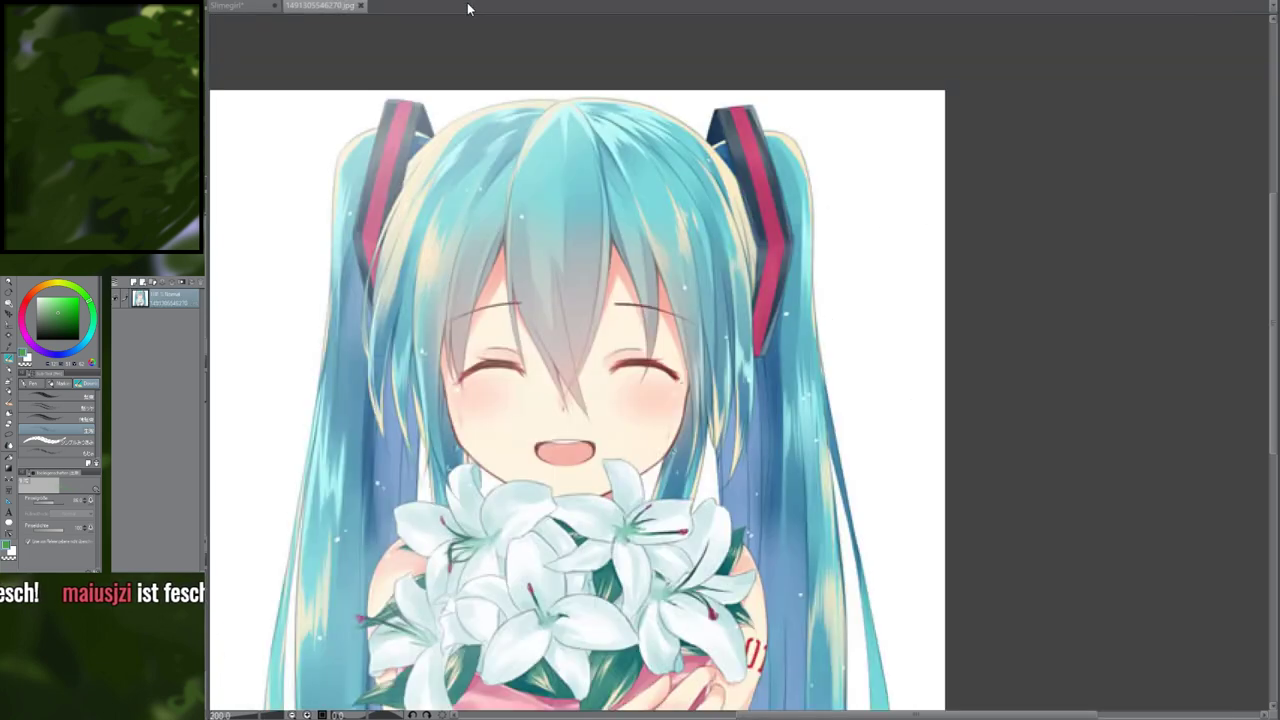
Close the reference image "1491305546270.jpg" and return to the Slimegirl drawing
click(466, 5)
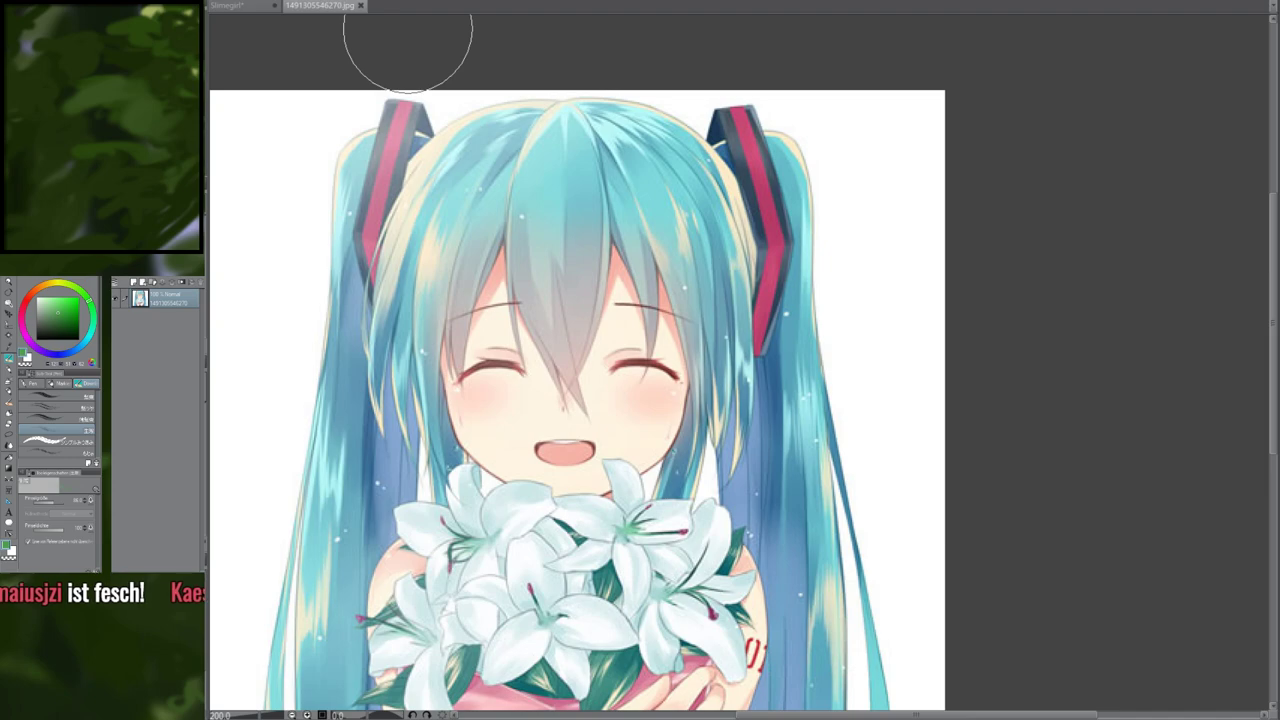
click(362, 6)
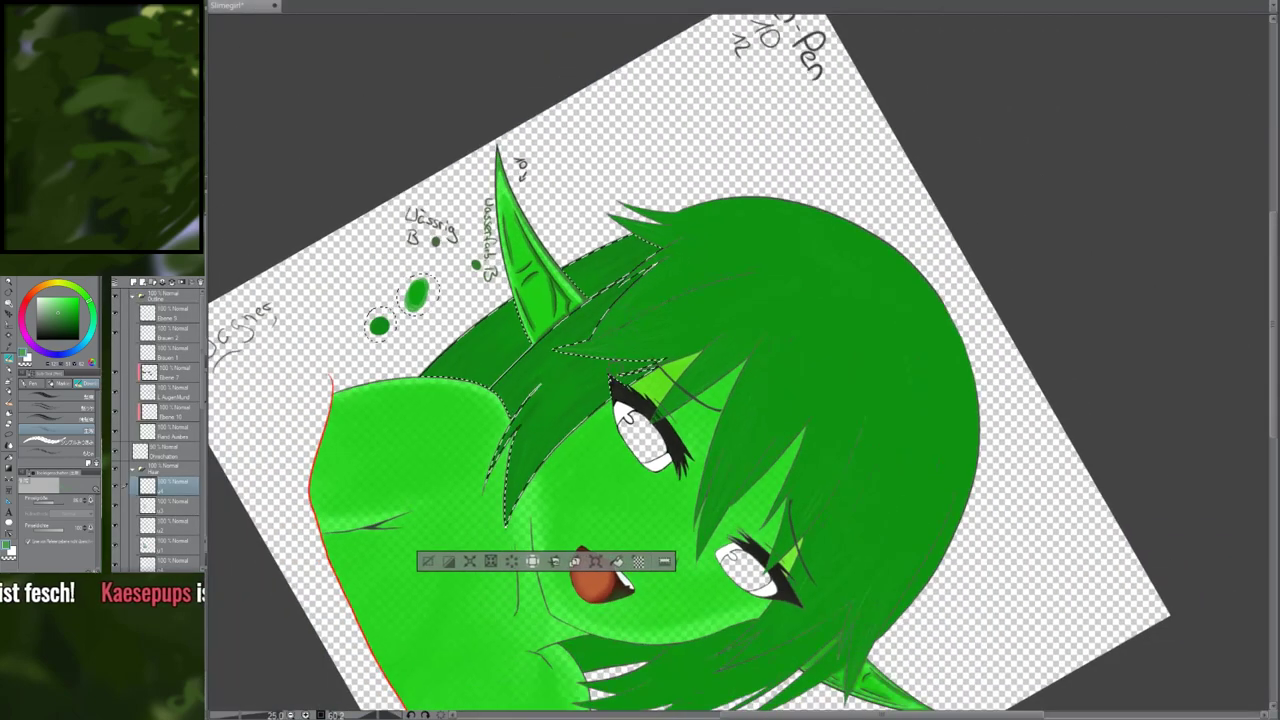
Add a small round area beside the two green colour swatches to the selection with the selection pen
scroll(576, 347, up, 6)
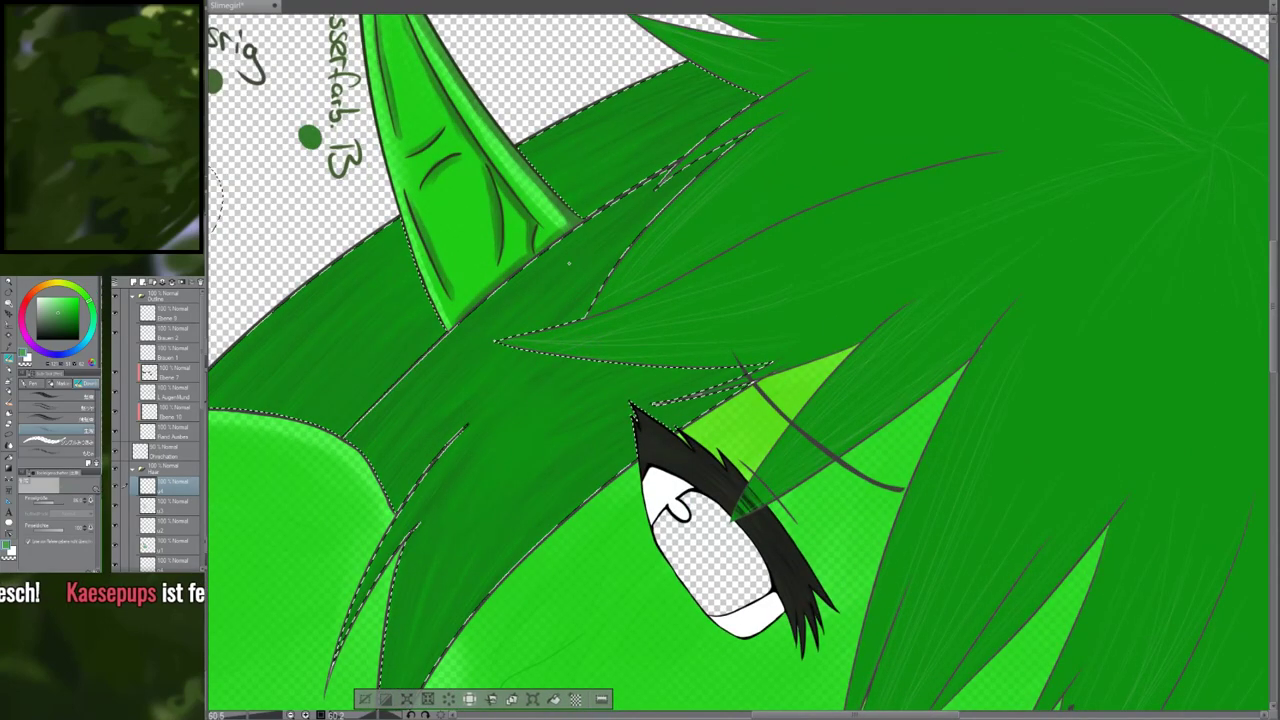
drag(570, 262, 890, 435)
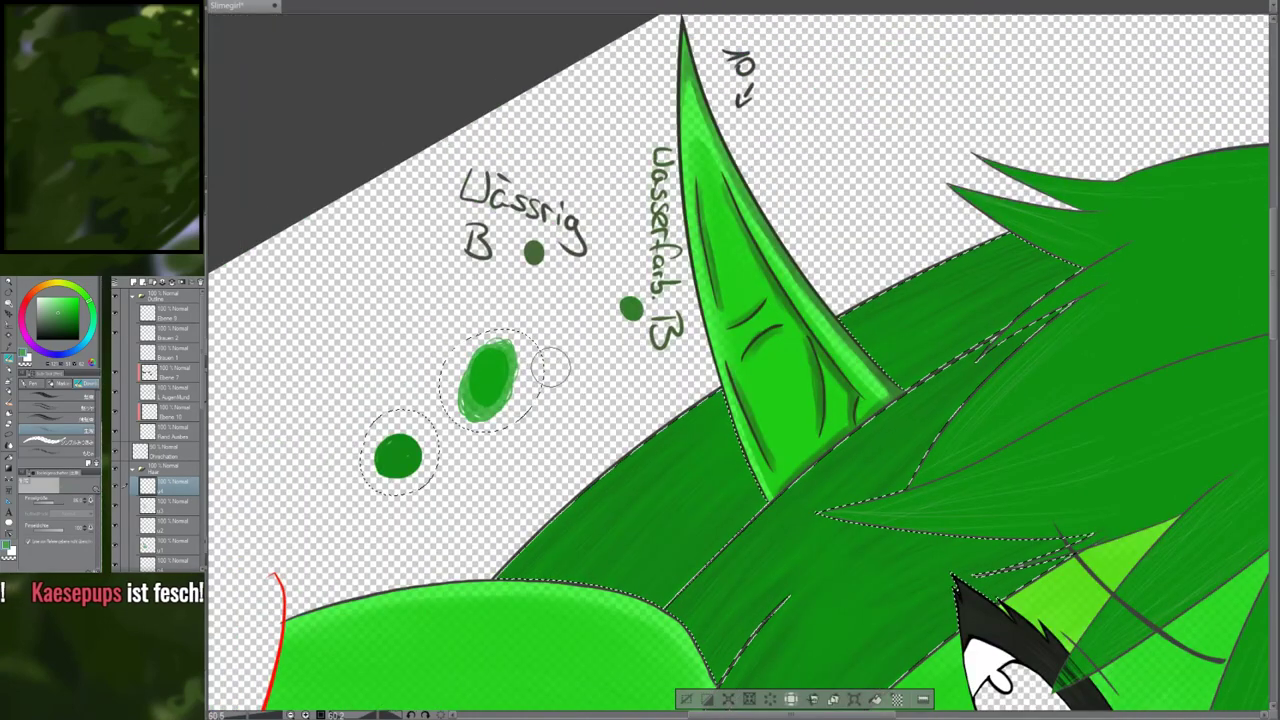
key(e)
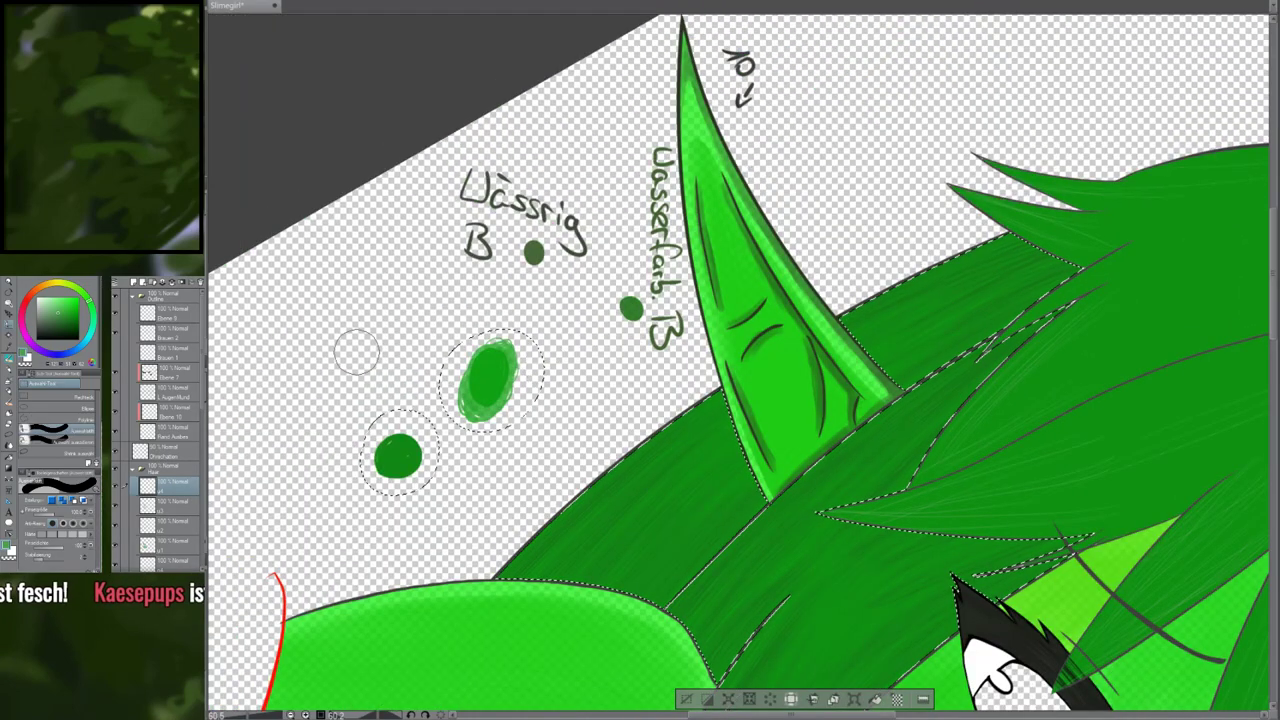
drag(358, 350, 340, 349)
scroll(340, 349, up, 5)
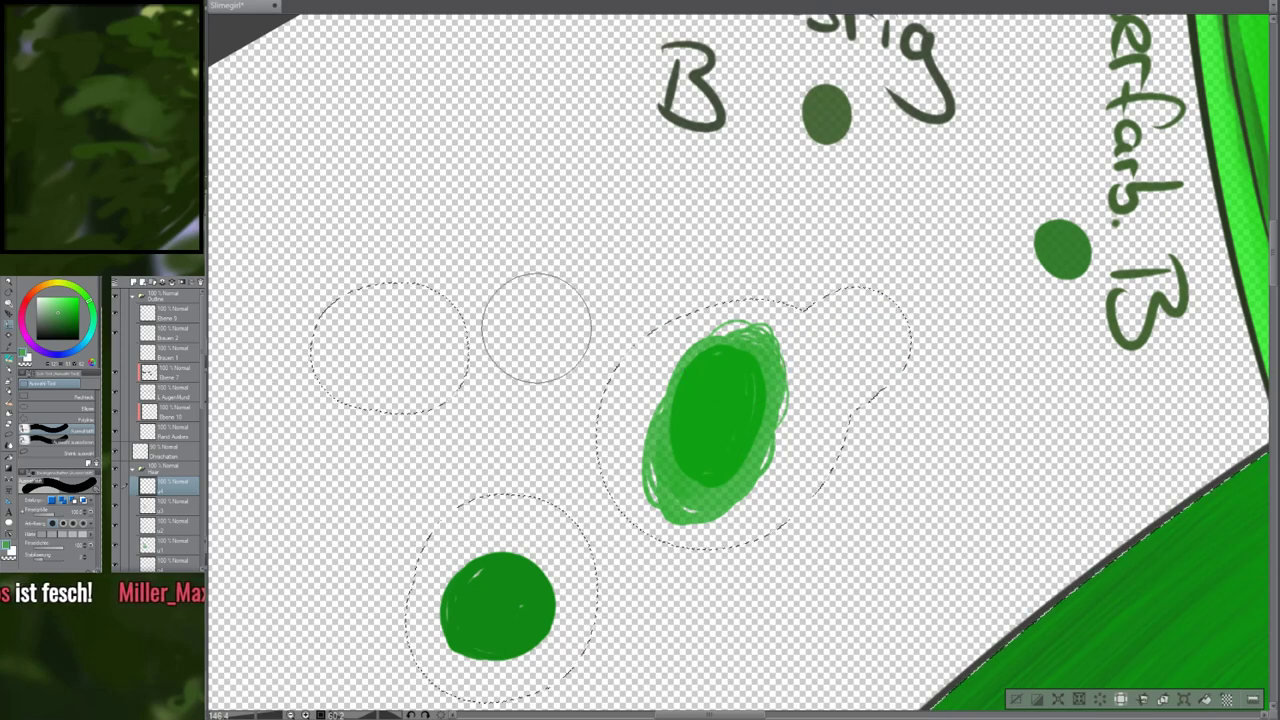
Switch to the dark pencil and pick the pale green where the light hair streaks cross near the crown
key(p)
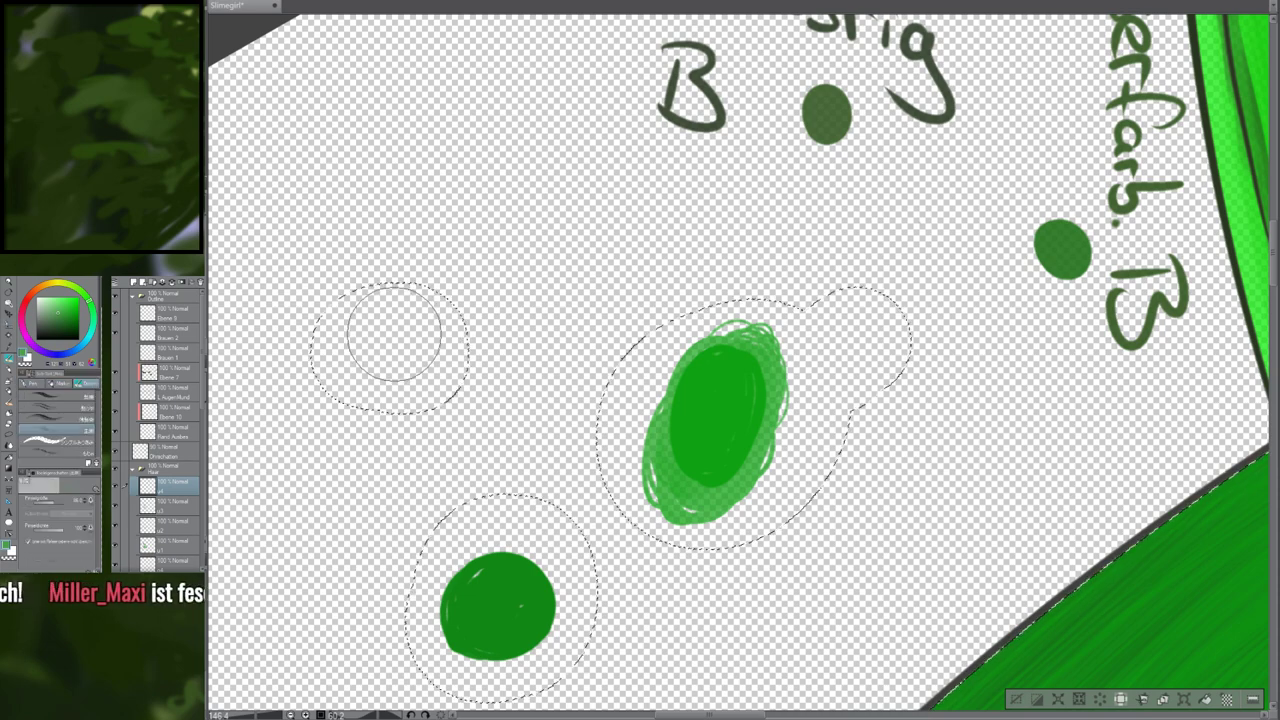
key(p)
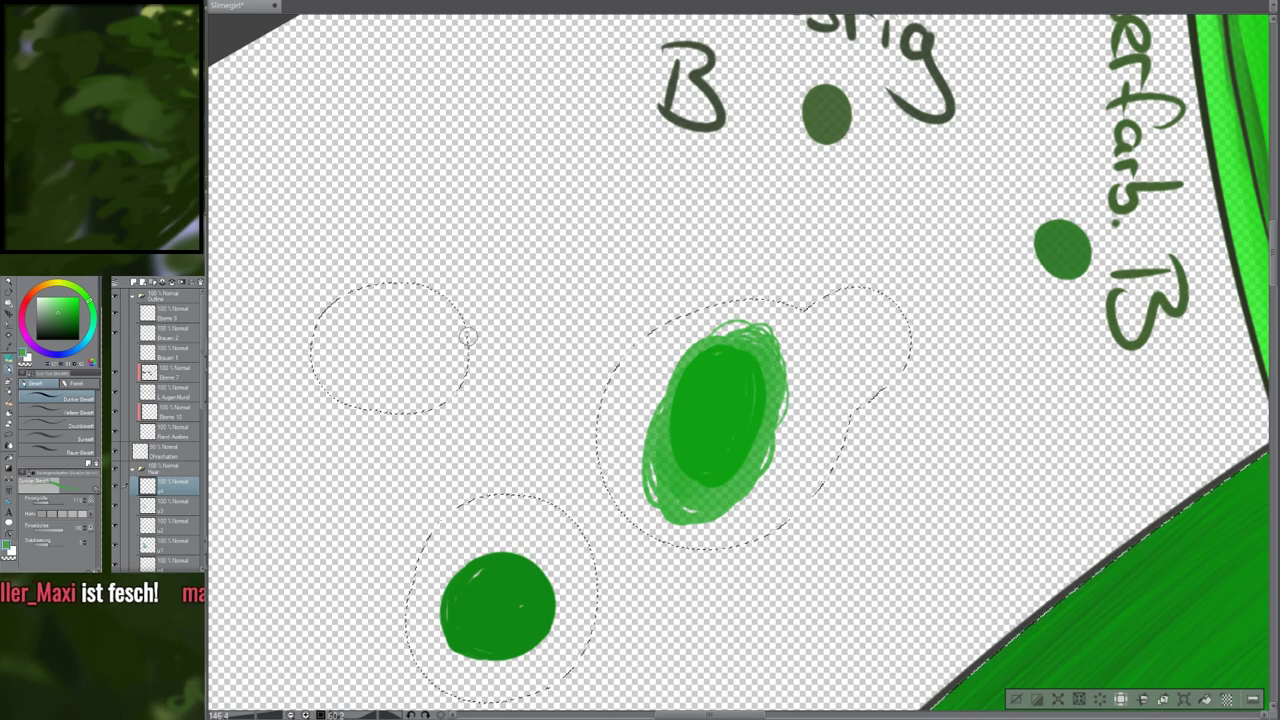
drag(1150, 390, 426, 284)
drag(1240, 300, 640, 350)
drag(978, 249, 520, 420)
drag(962, 277, 454, 357)
scroll(676, 457, up, 7)
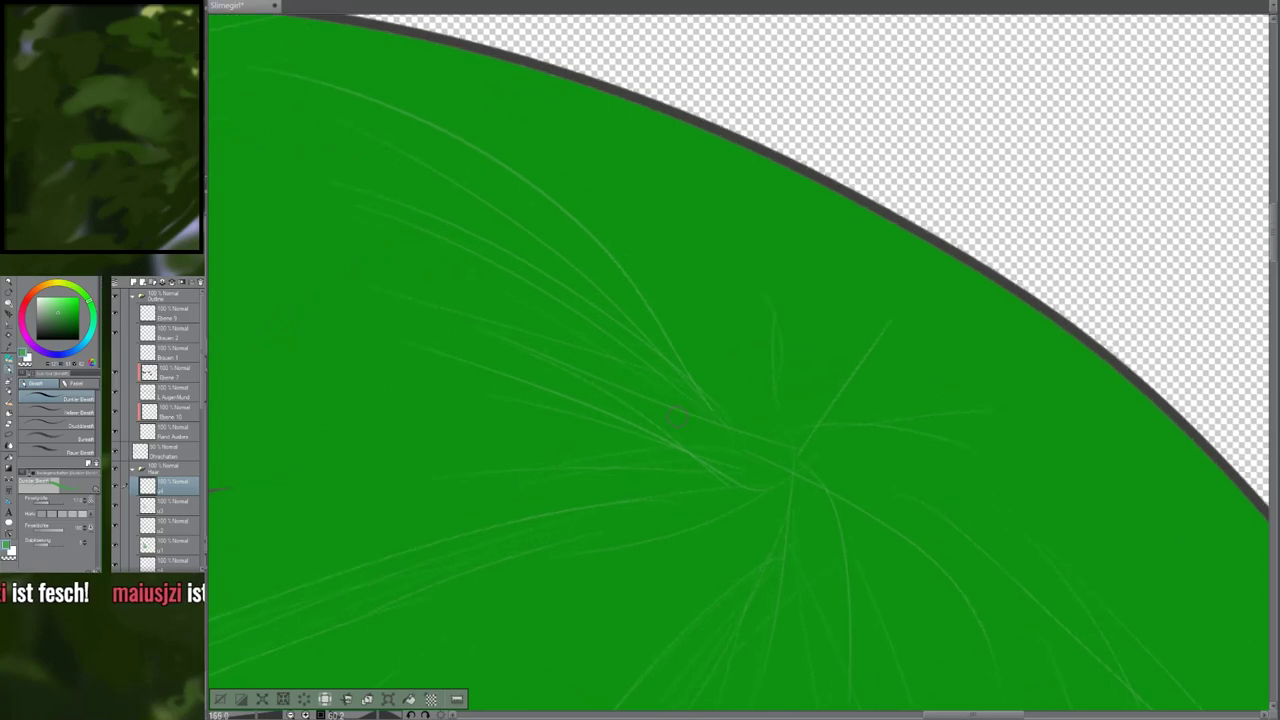
scroll(675, 458, up, 5)
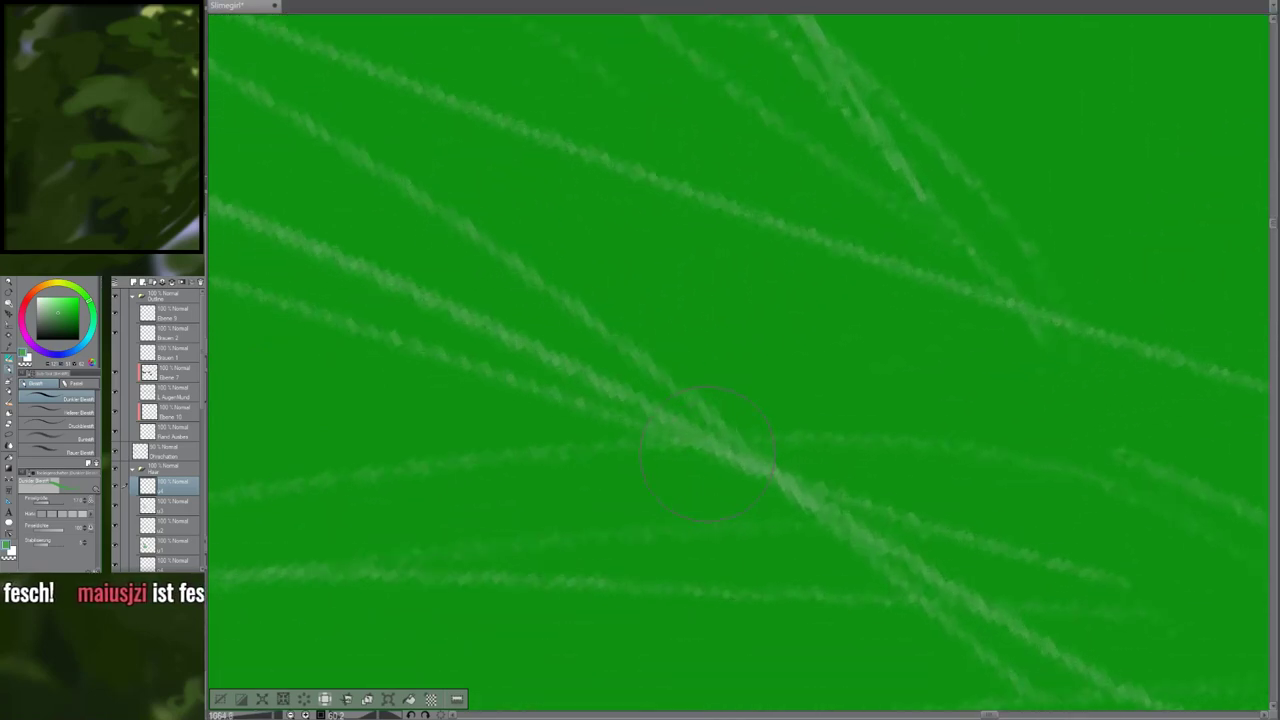
scroll(728, 461, up, 3)
key(alt)
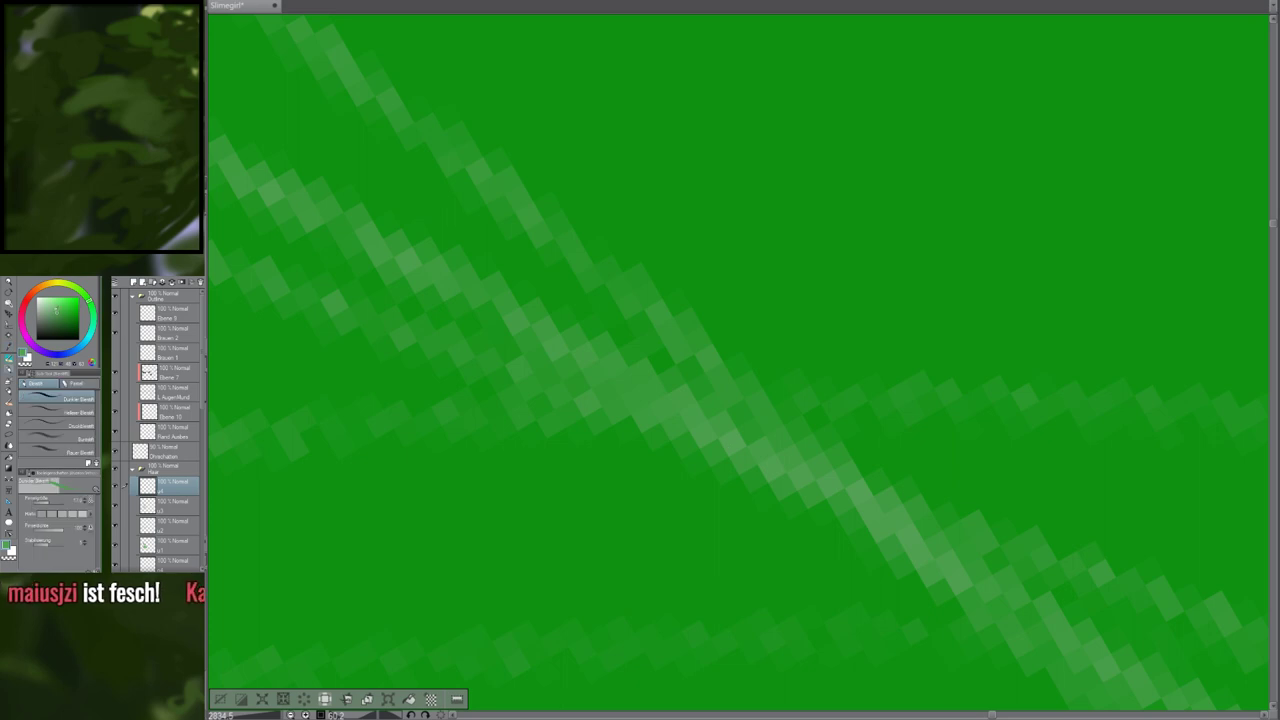
Paint a small pale green colour swatch inside the new selected area beside the other swatches
scroll(620, 262, down, 8)
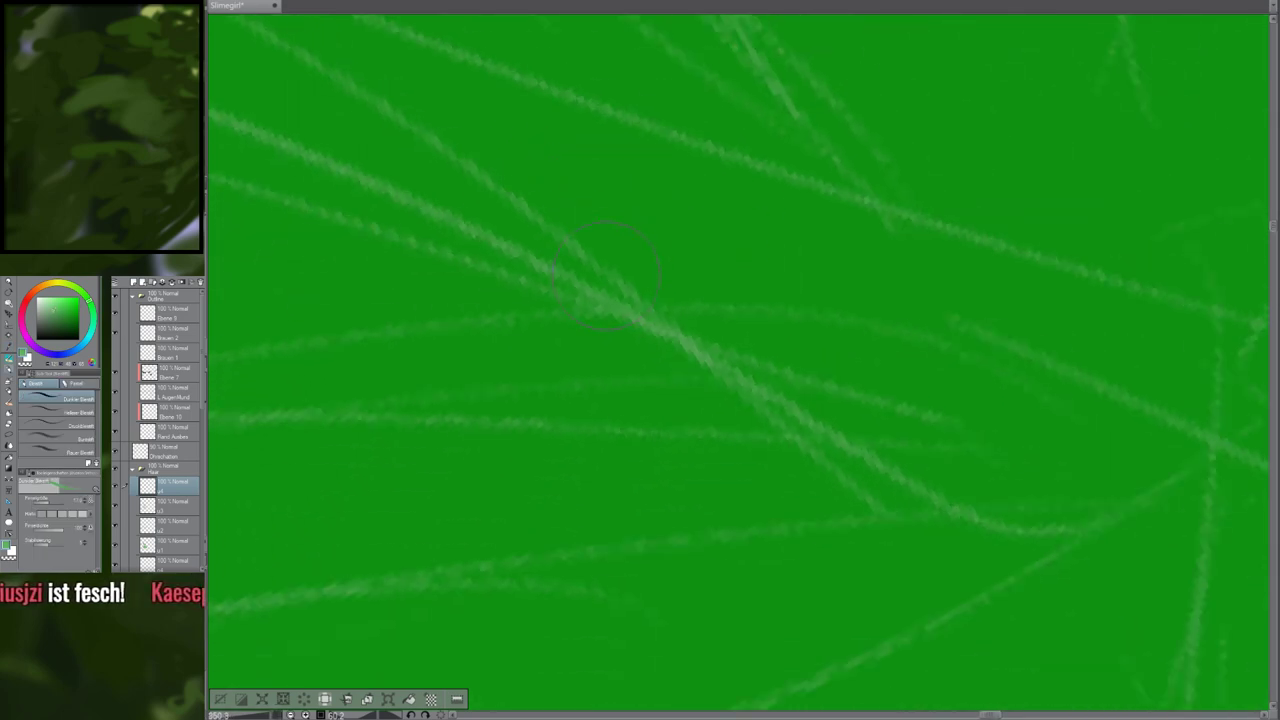
scroll(637, 275, down, 10)
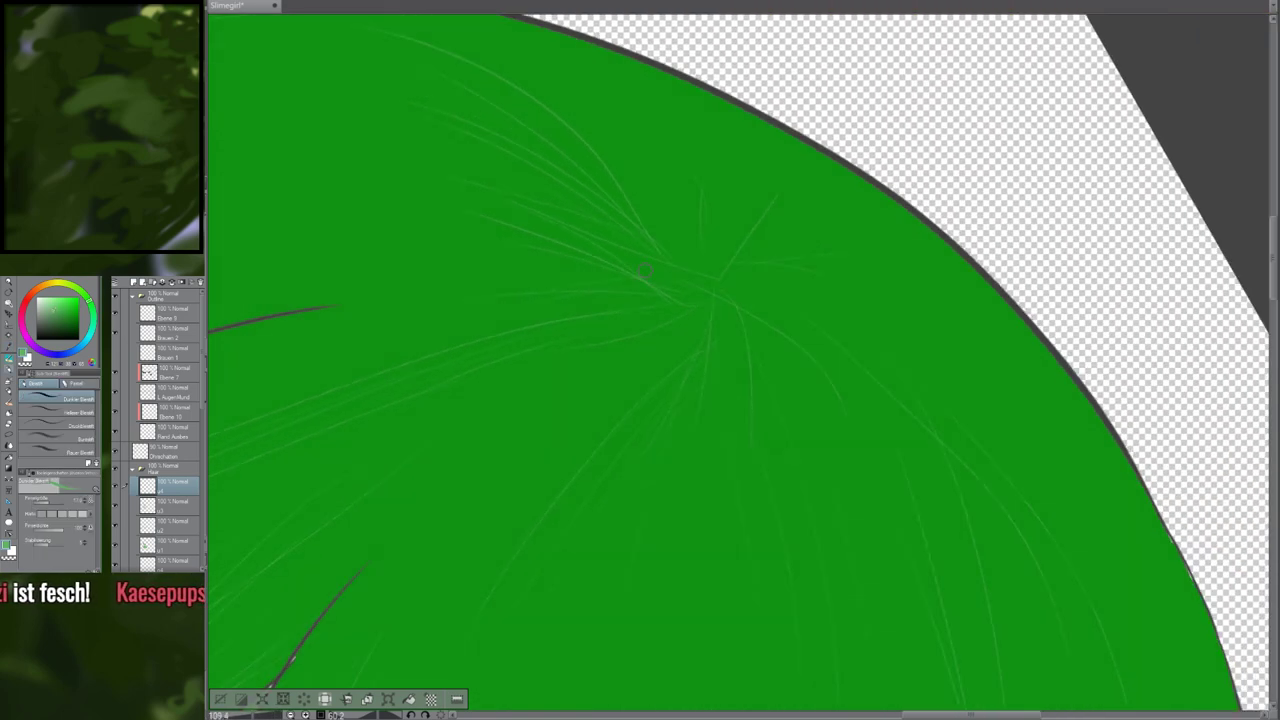
drag(529, 282, 900, 282)
drag(450, 295, 1050, 268)
scroll(455, 281, up, 2)
scroll(452, 280, up, 4)
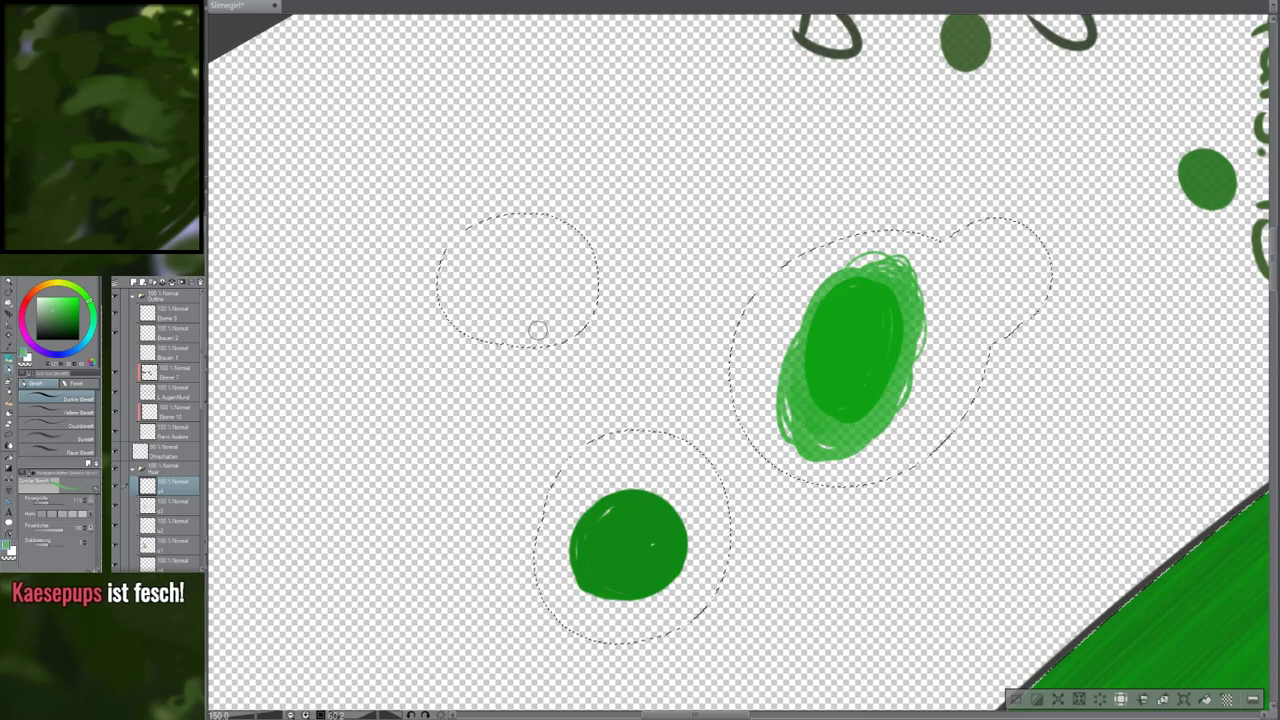
drag(508, 292, 512, 300)
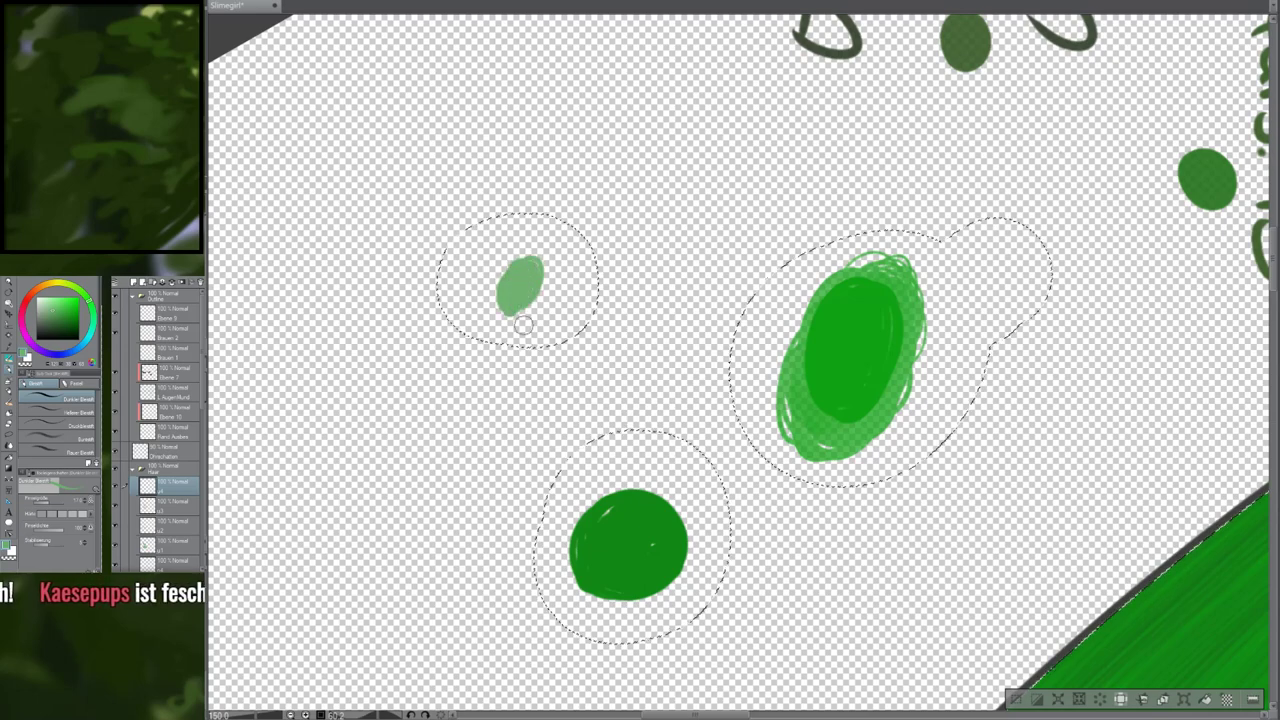
Go through the brush groups and switch from the dark pencil to the first brush of the third group
scroll(550, 290, down, 2)
scroll(555, 290, down, 5)
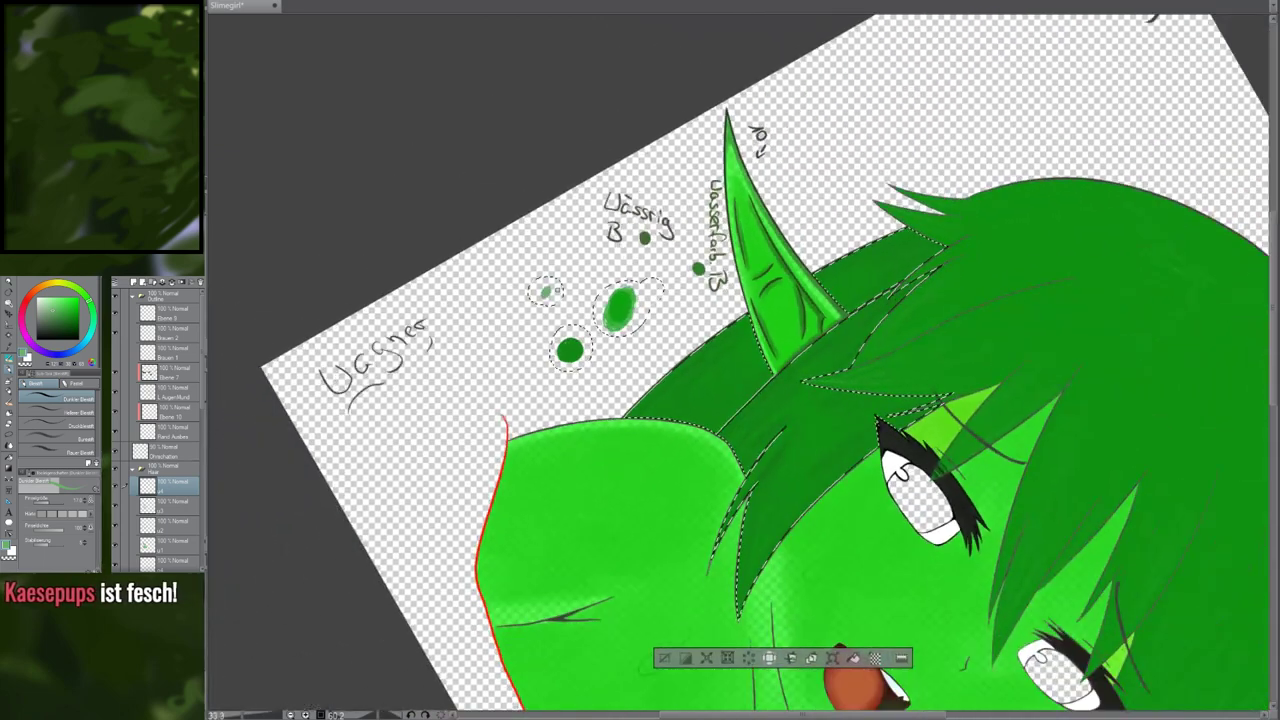
scroll(560, 291, down, 2)
scroll(812, 400, up, 4)
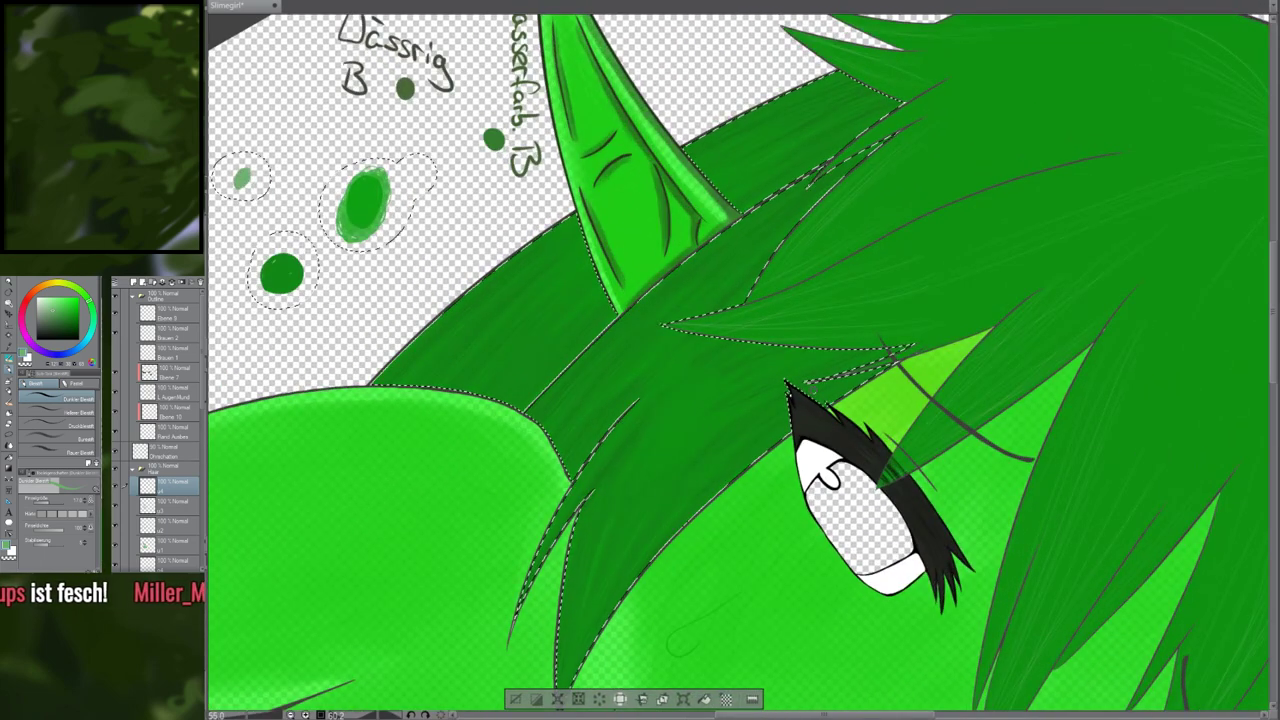
drag(812, 400, 780, 420)
drag(525, 316, 511, 339)
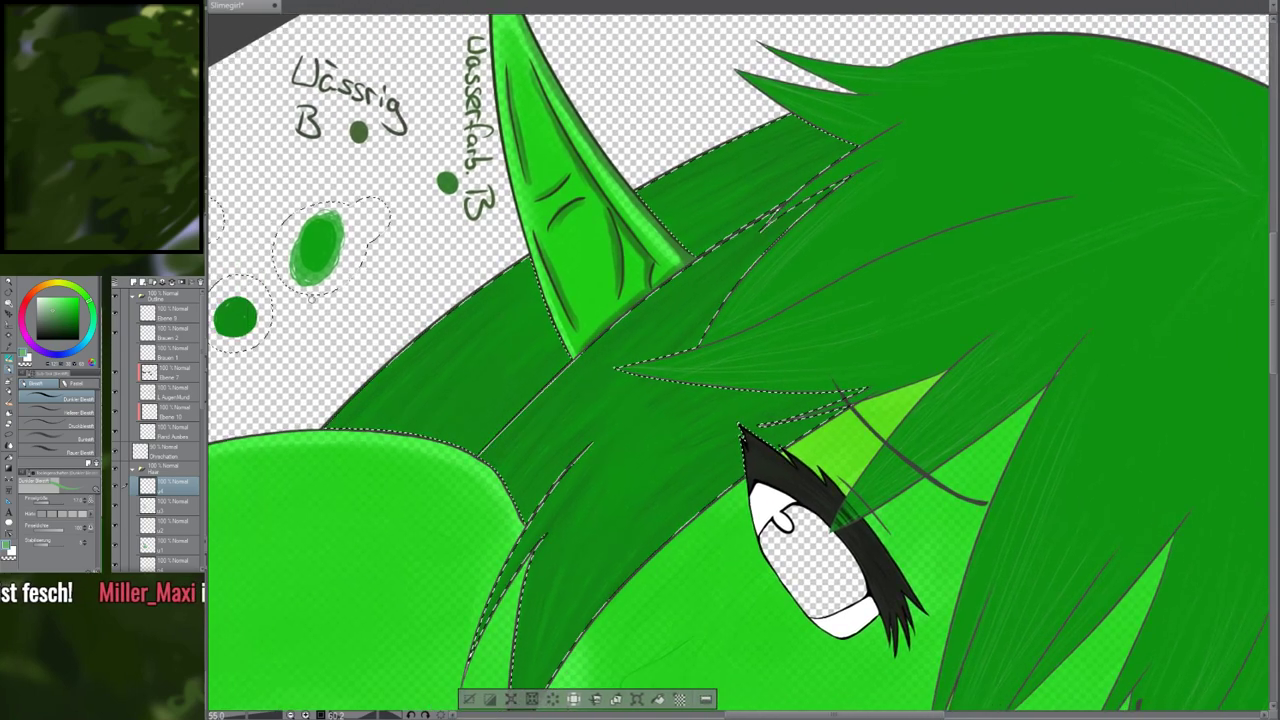
key(b)
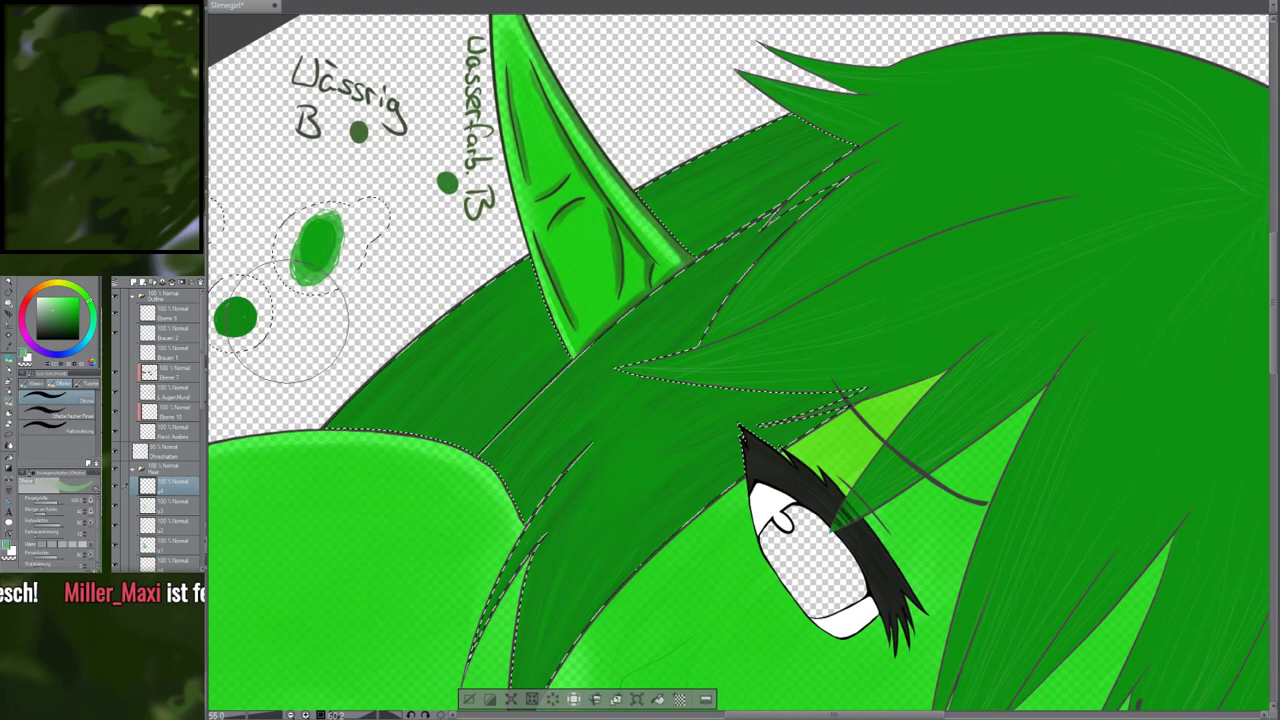
click(36, 384)
click(62, 384)
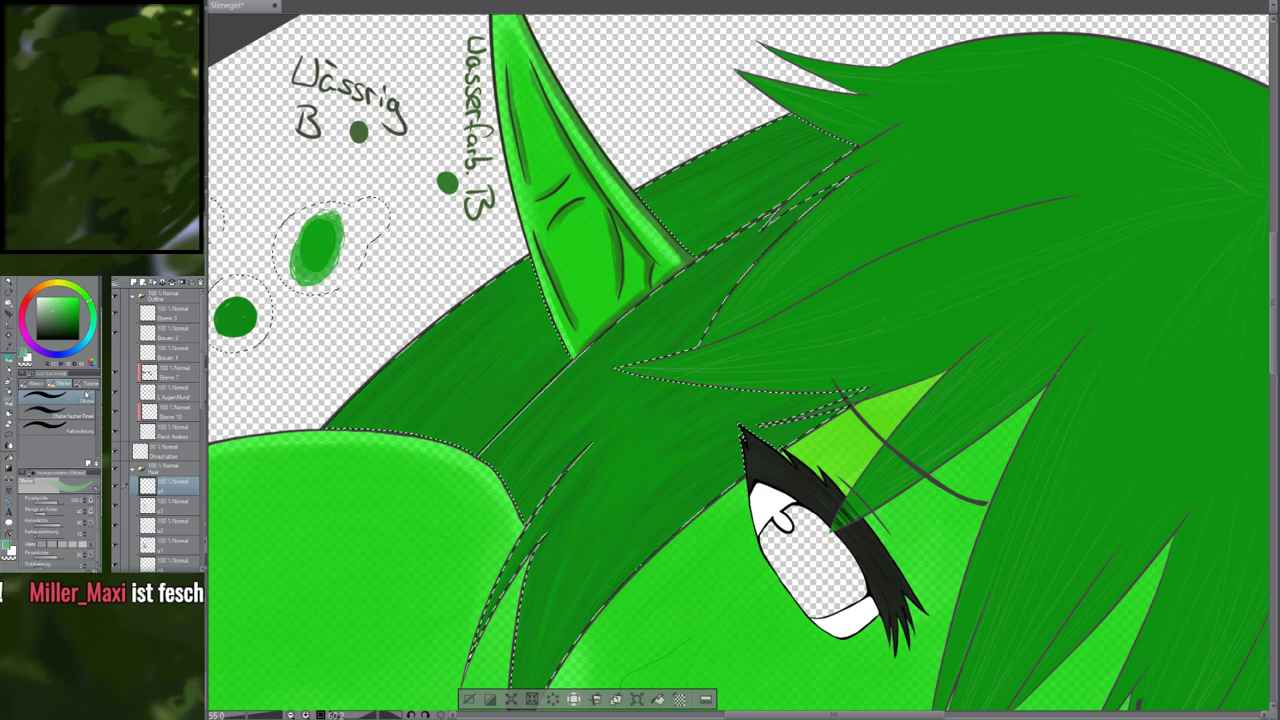
click(87, 386)
key(p)
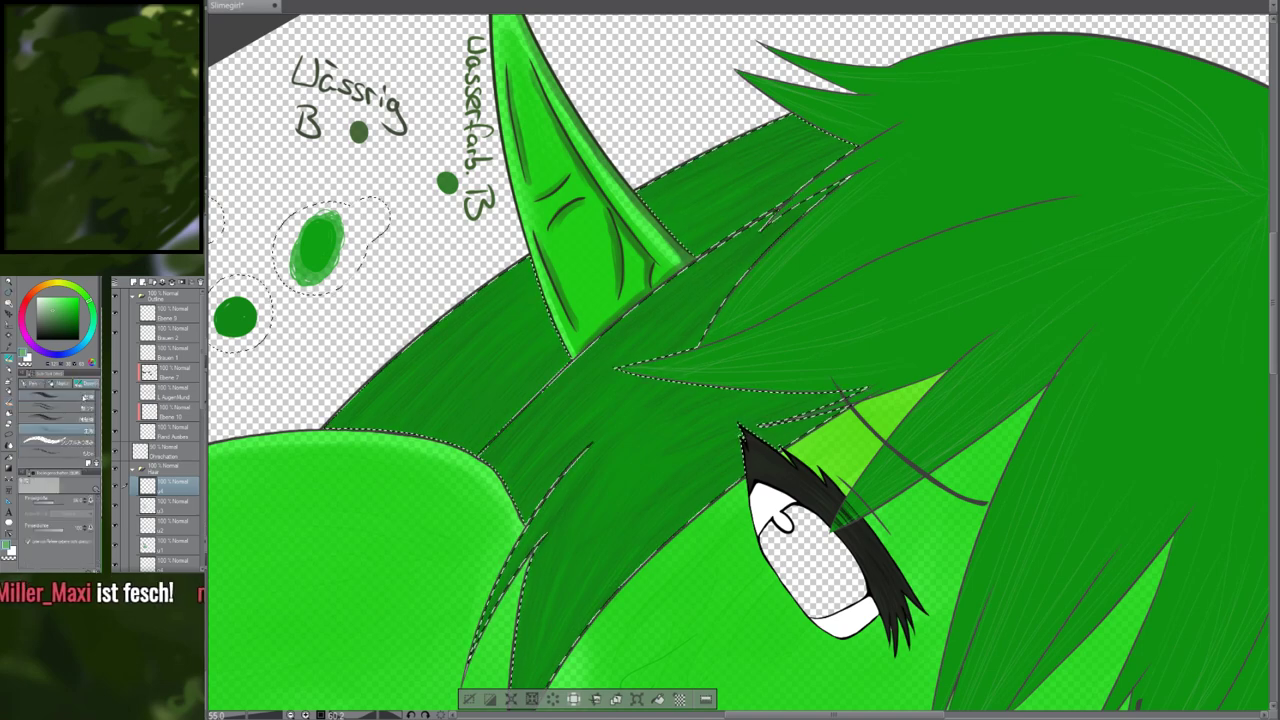
click(85, 398)
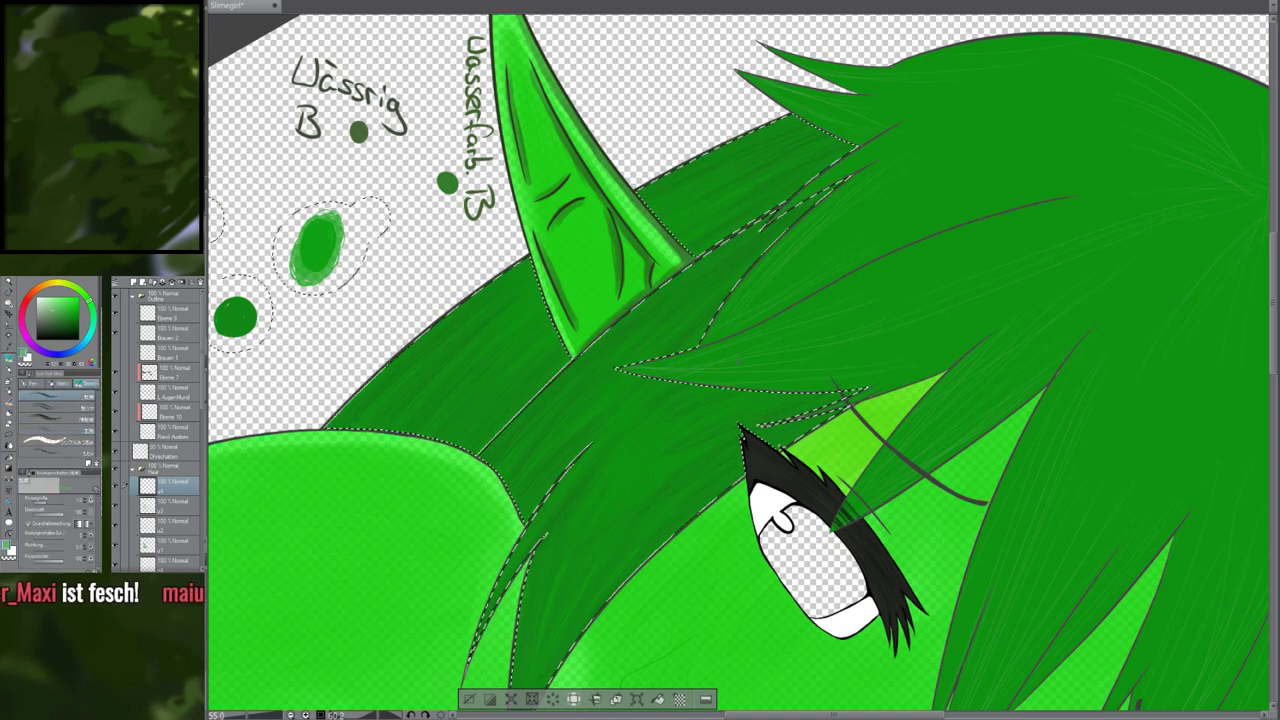
Restore the pale green colour swatch in the small selected area beside the two green swatches
drag(749, 232, 671, 292)
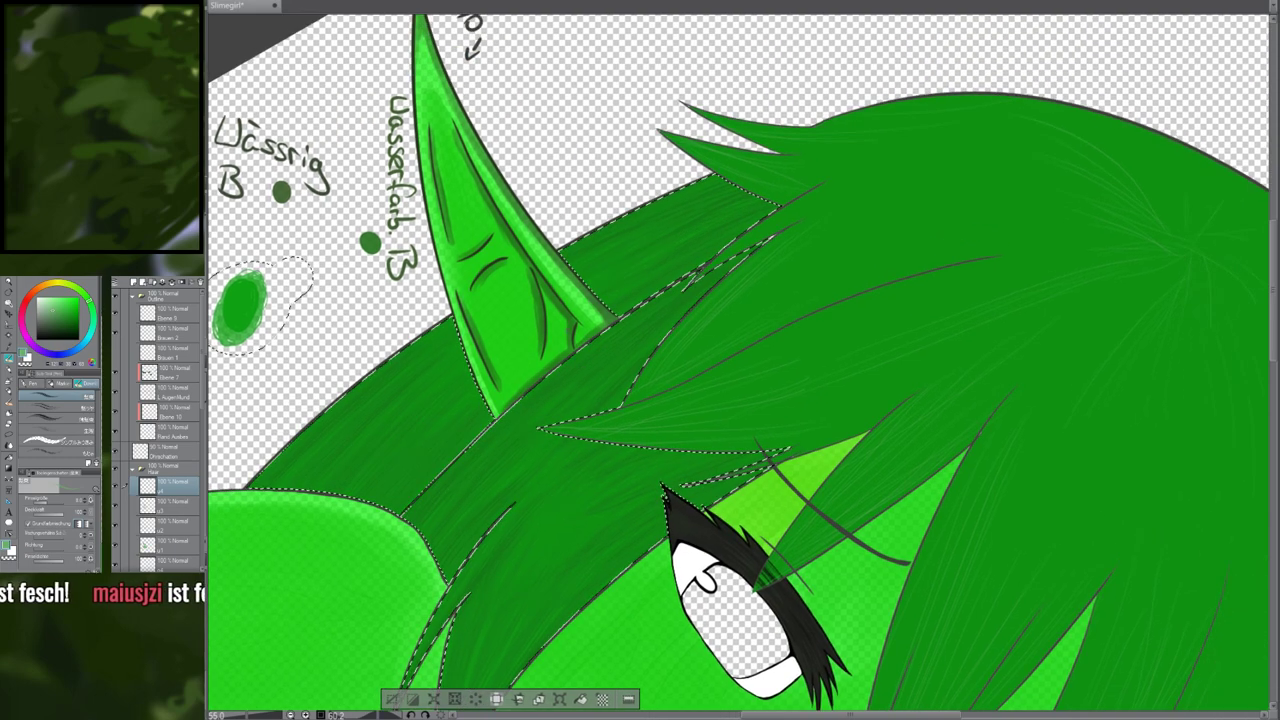
drag(560, 350, 880, 318)
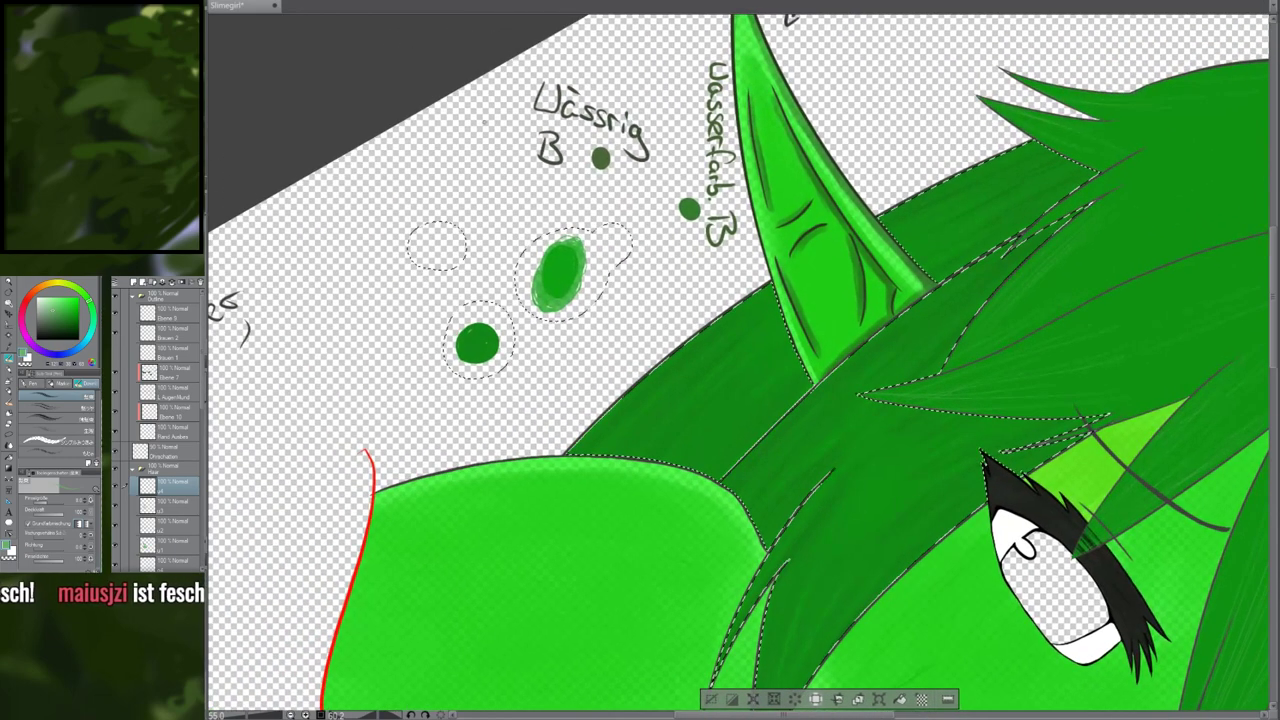
click(437, 247)
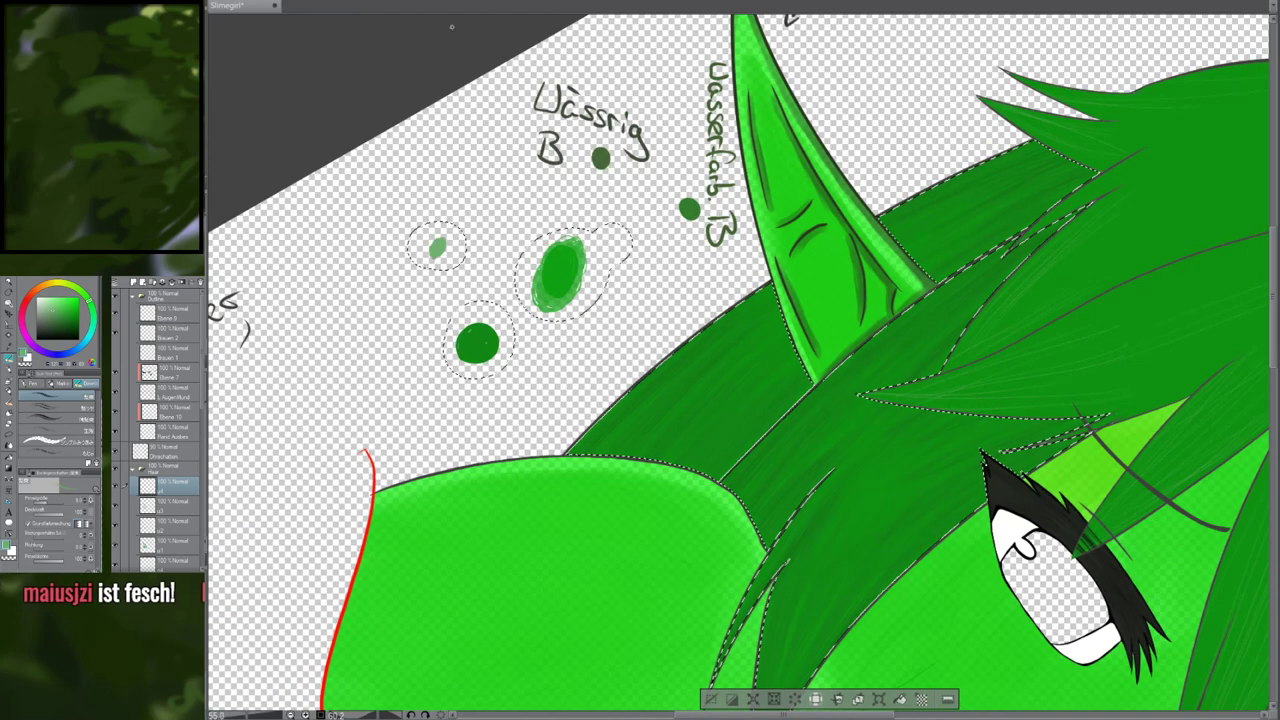
Show the front hair's hidden dark streak layers again
drag(899, 412, 709, 432)
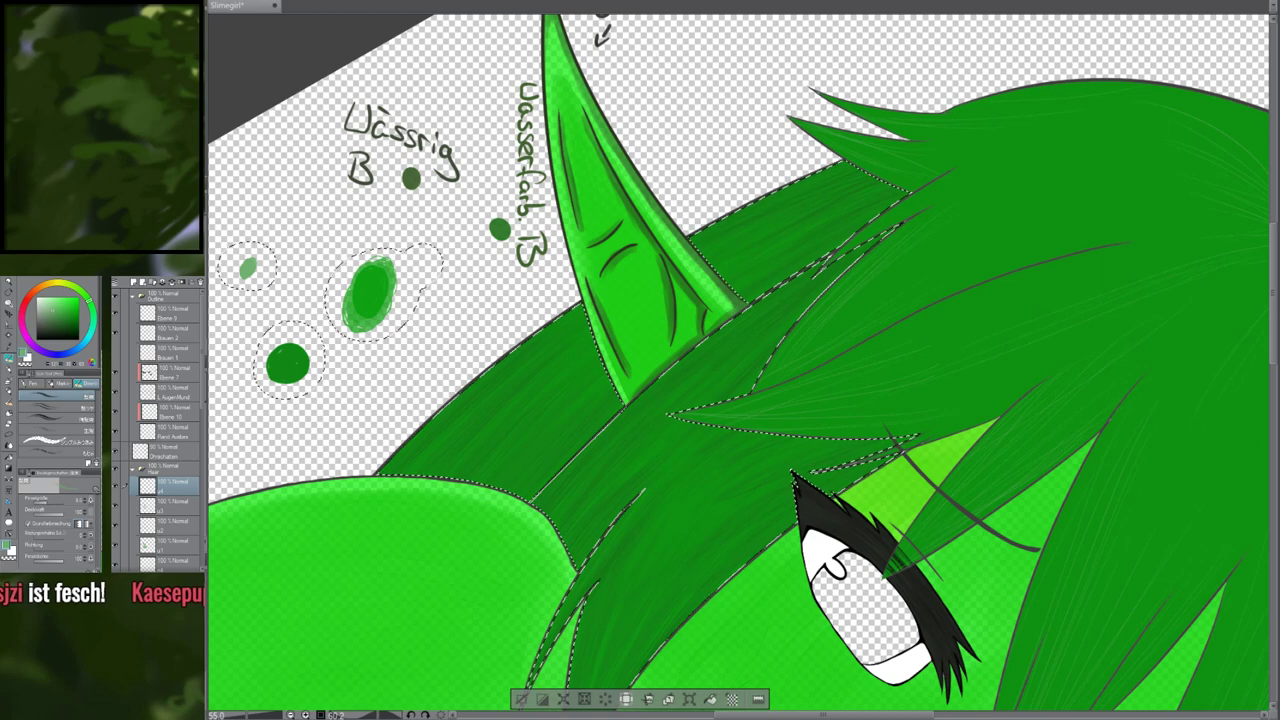
scroll(150, 450, down, 5)
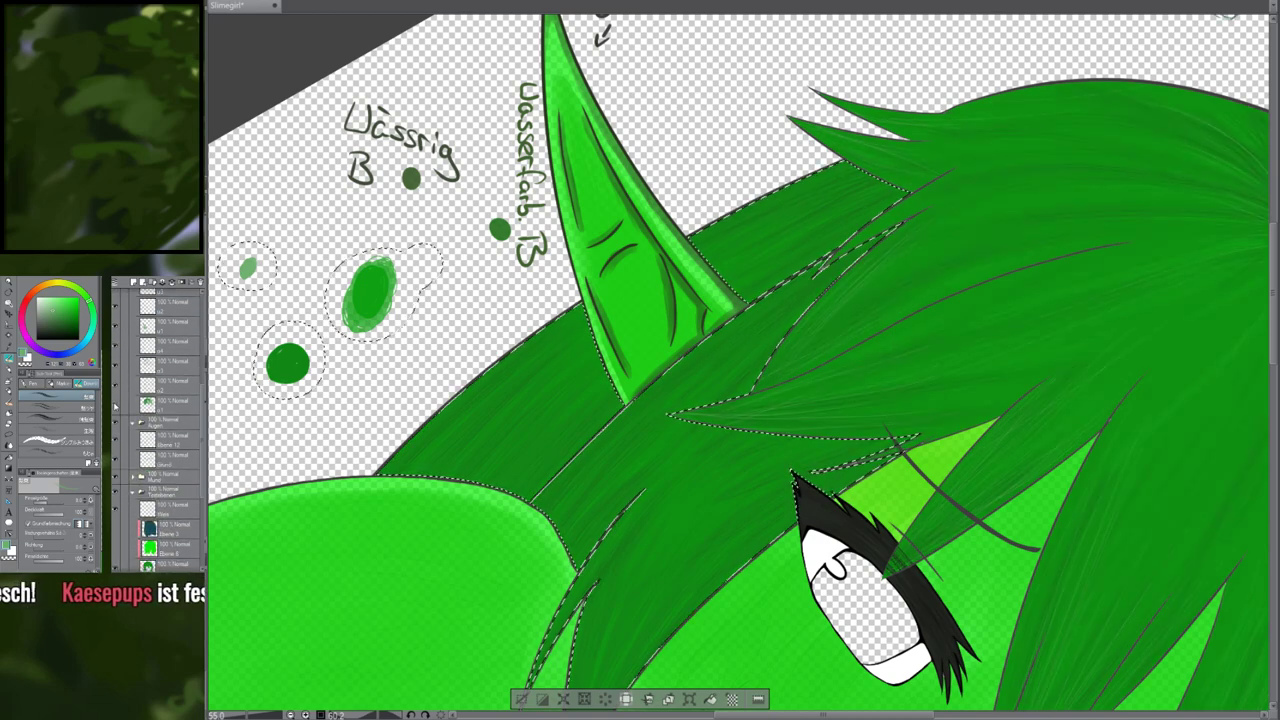
mouse_move(935, 404)
mouse_down()
mouse_move(951, 457)
mouse_move(994, 492)
mouse_up()
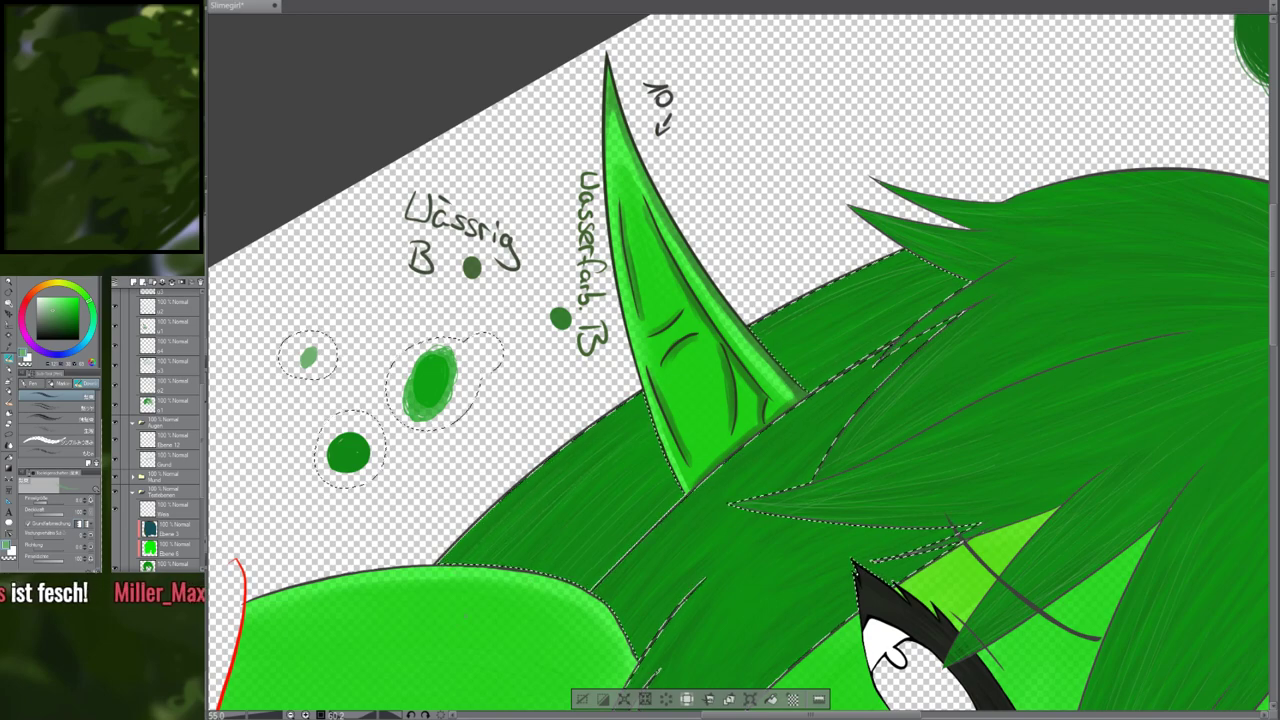
Examine the streaks of the front hair, back hair and side strand around the ear, crown and eye
drag(886, 354, 725, 414)
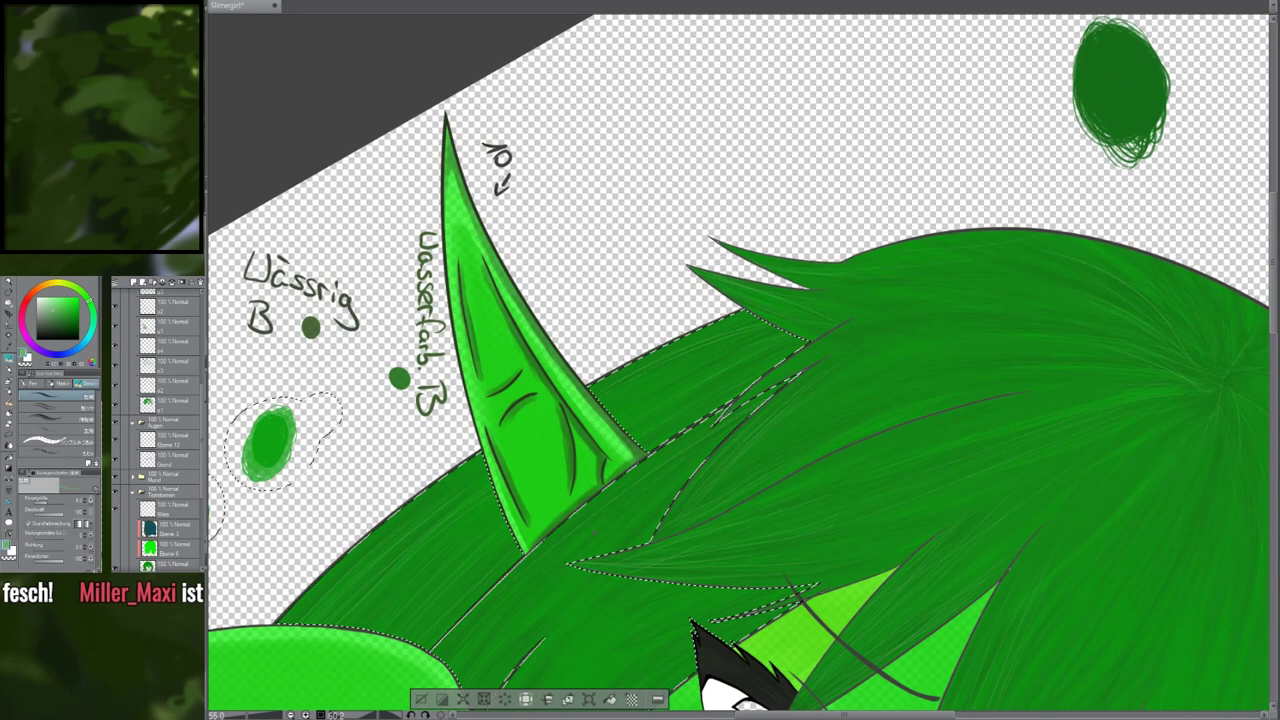
drag(724, 414, 812, 274)
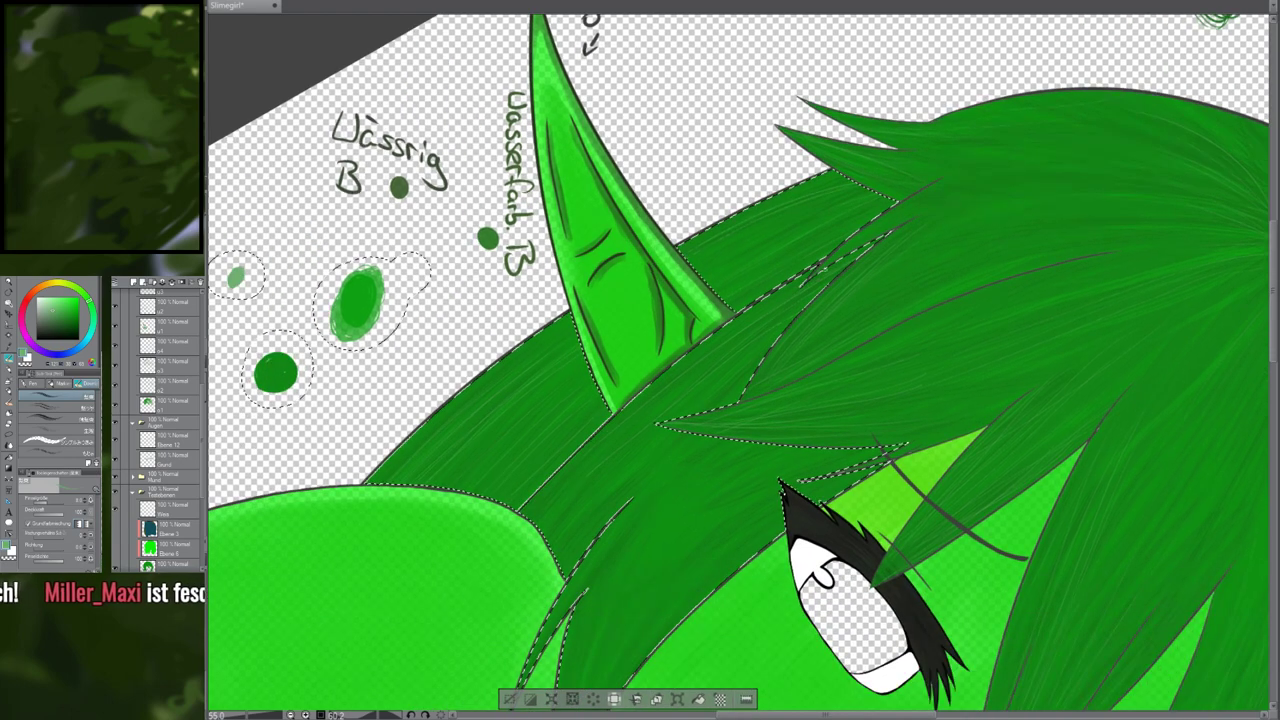
drag(740, 414, 732, 286)
drag(775, 360, 779, 270)
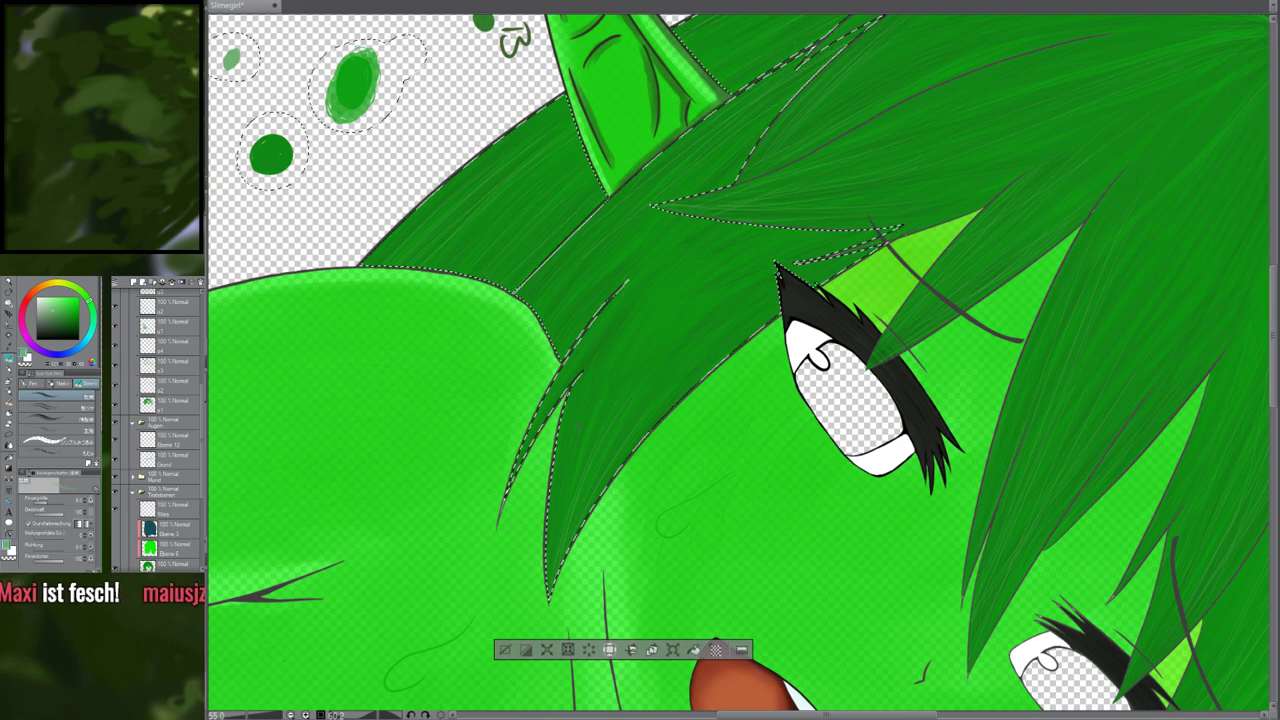
scroll(172, 416, up, 1)
scroll(172, 416, up, 5)
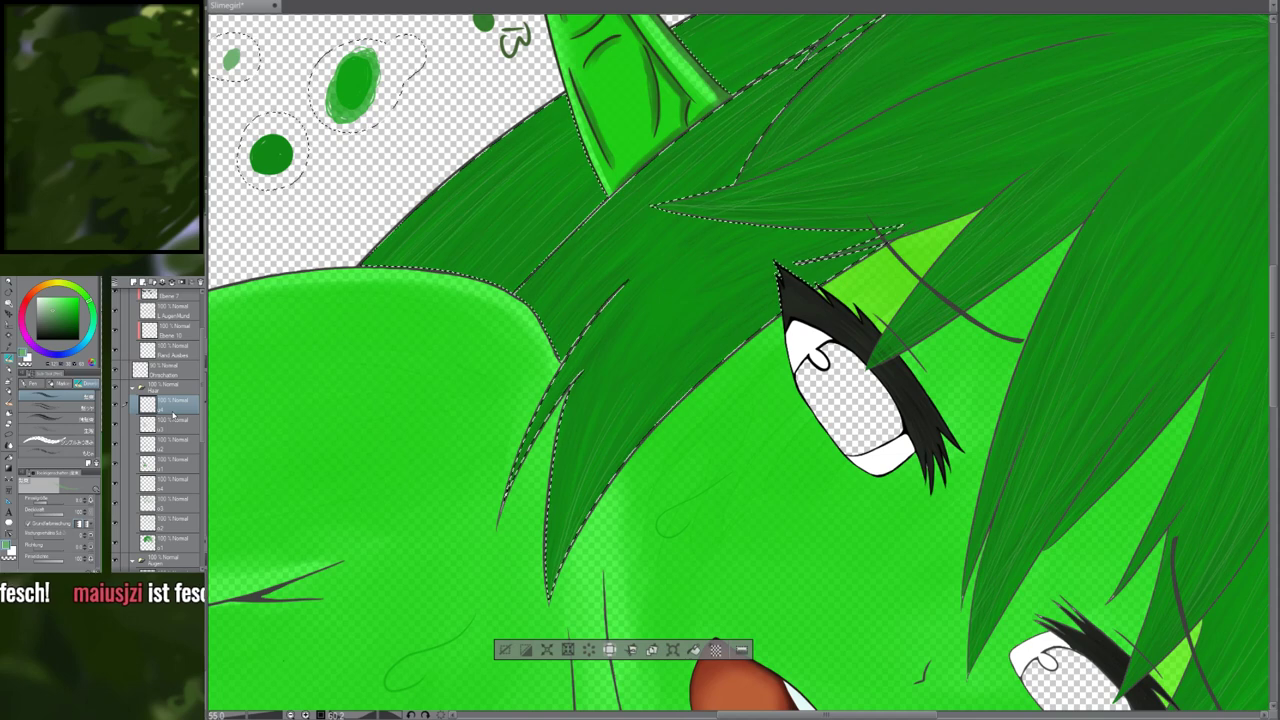
drag(738, 357, 692, 377)
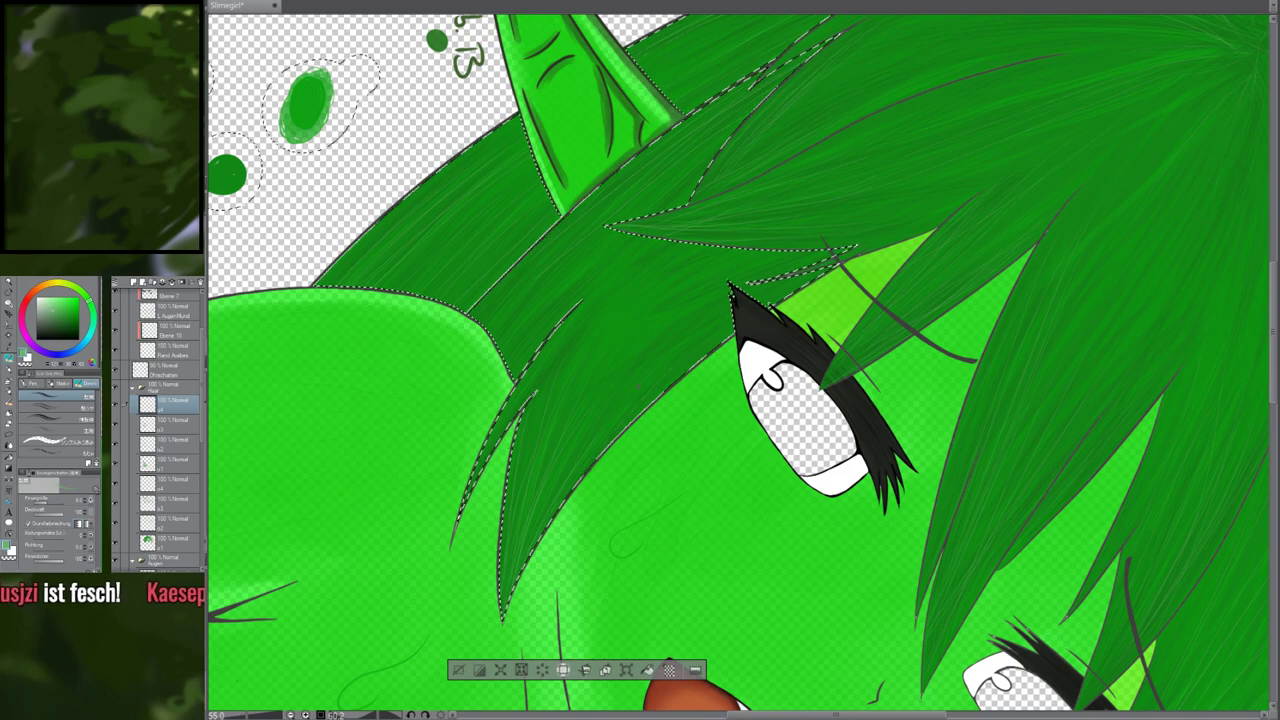
drag(657, 336, 713, 415)
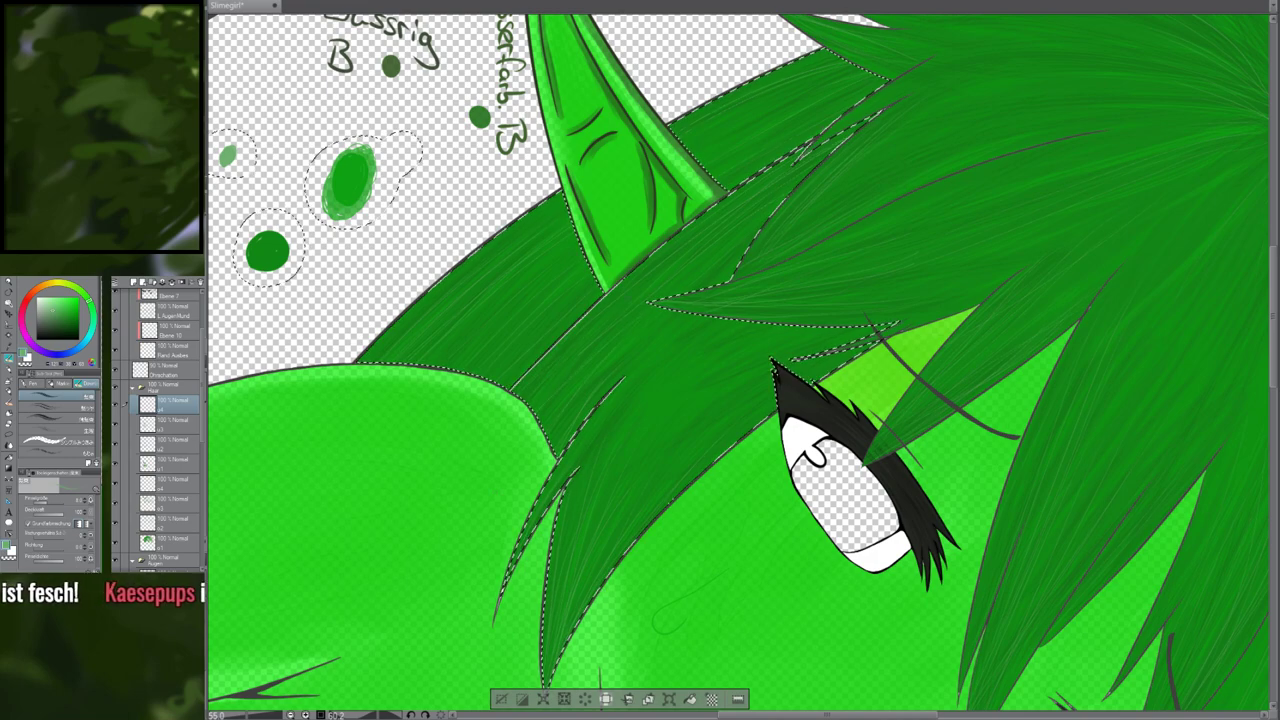
drag(848, 305, 714, 325)
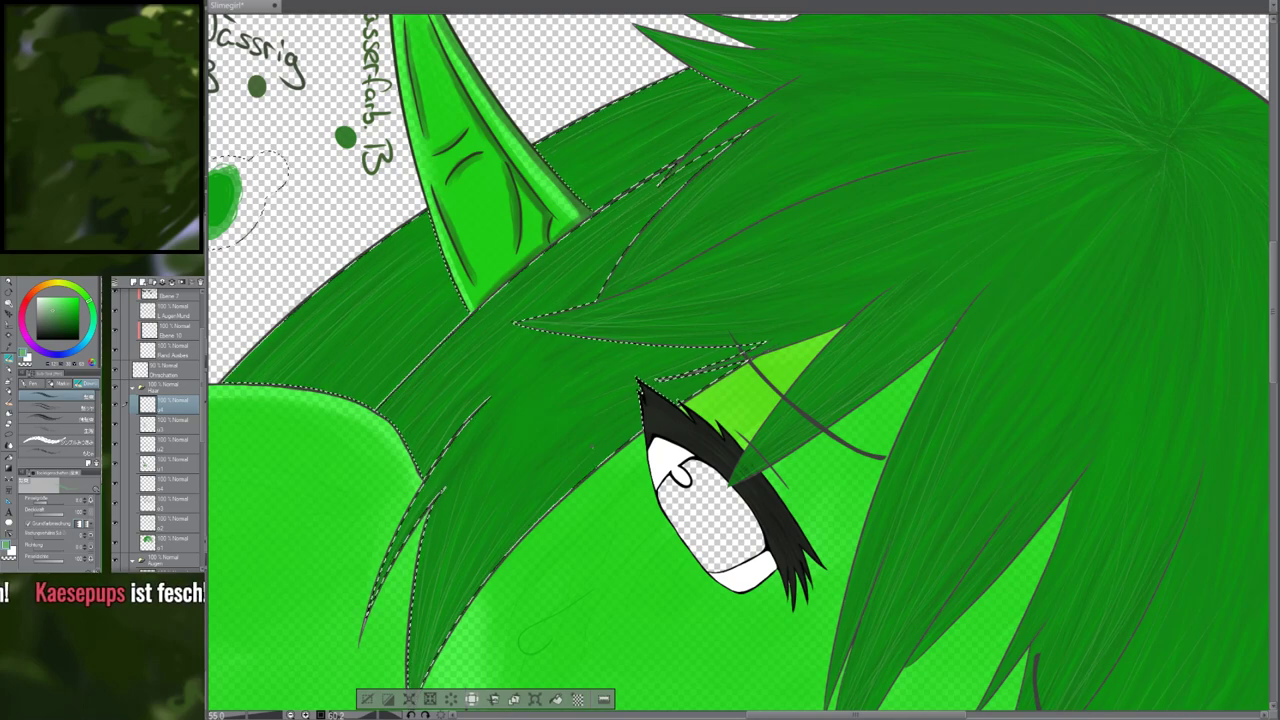
Activate the hair layer directly below the light streaks, pick up the dark green of the large swatch and switch to the soft fourth brush
drag(593, 448, 769, 482)
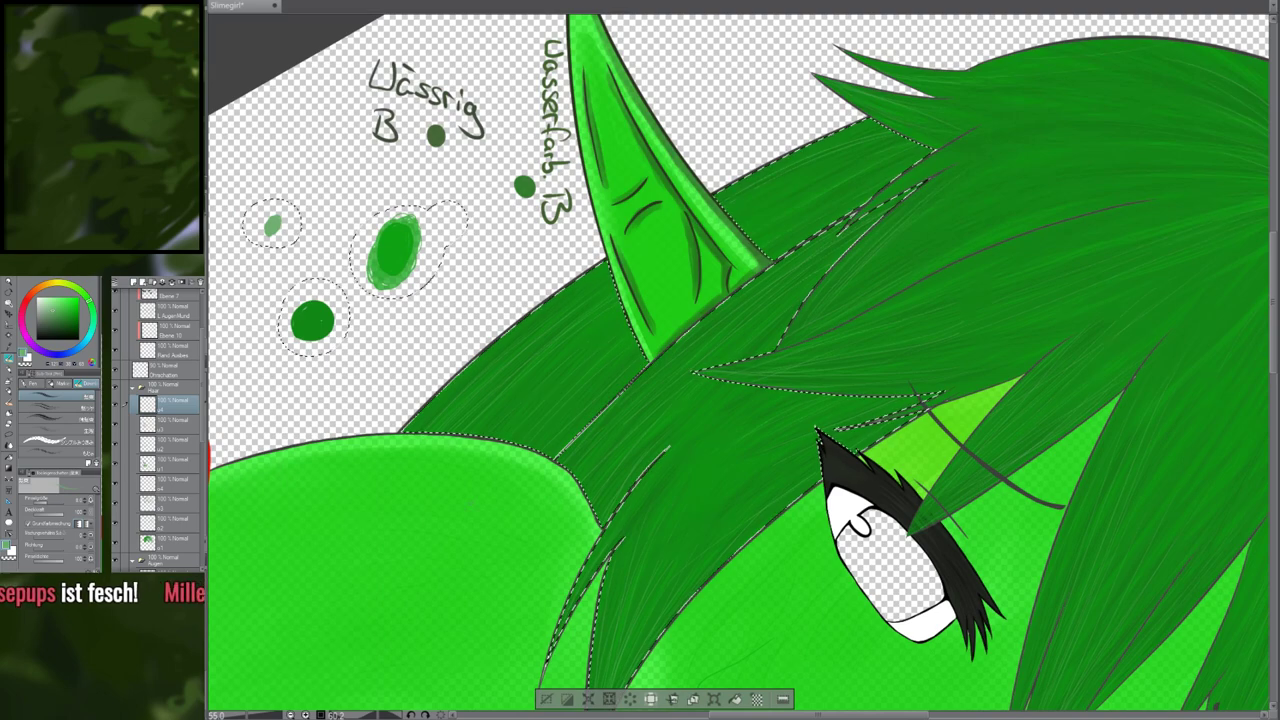
drag(903, 152, 713, 315)
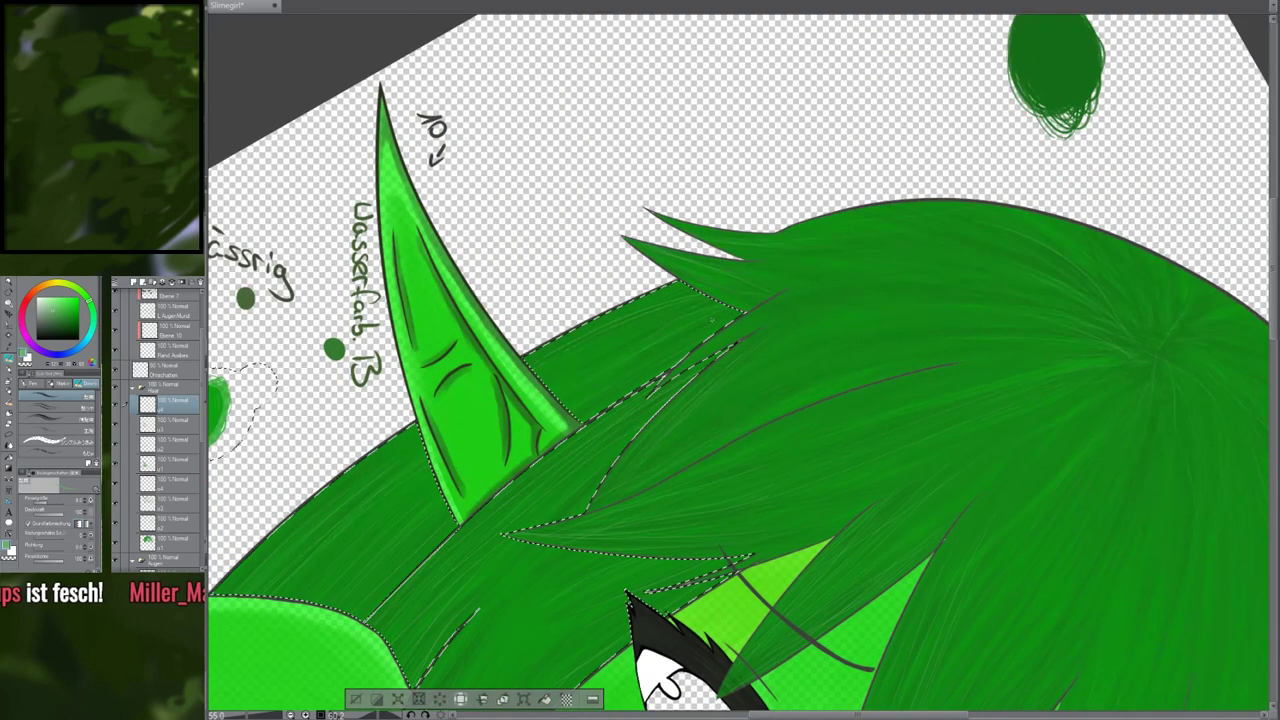
scroll(740, 365, down, 3)
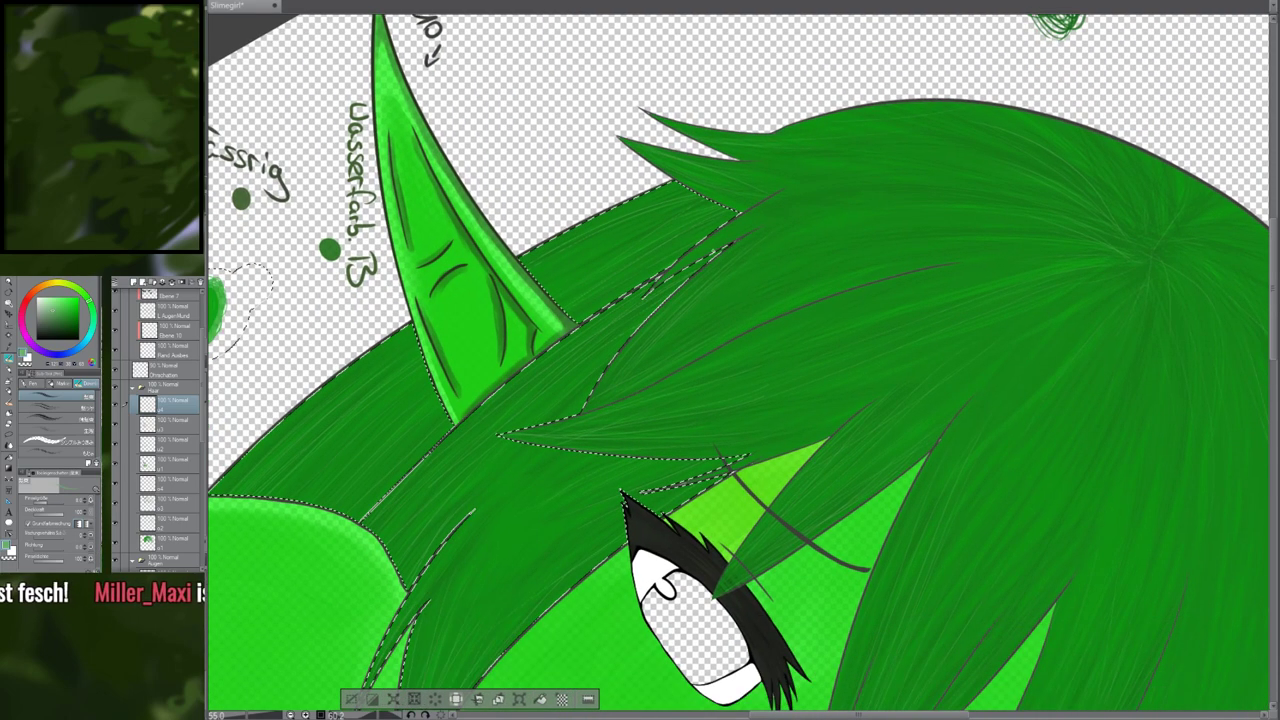
scroll(740, 365, down, 3)
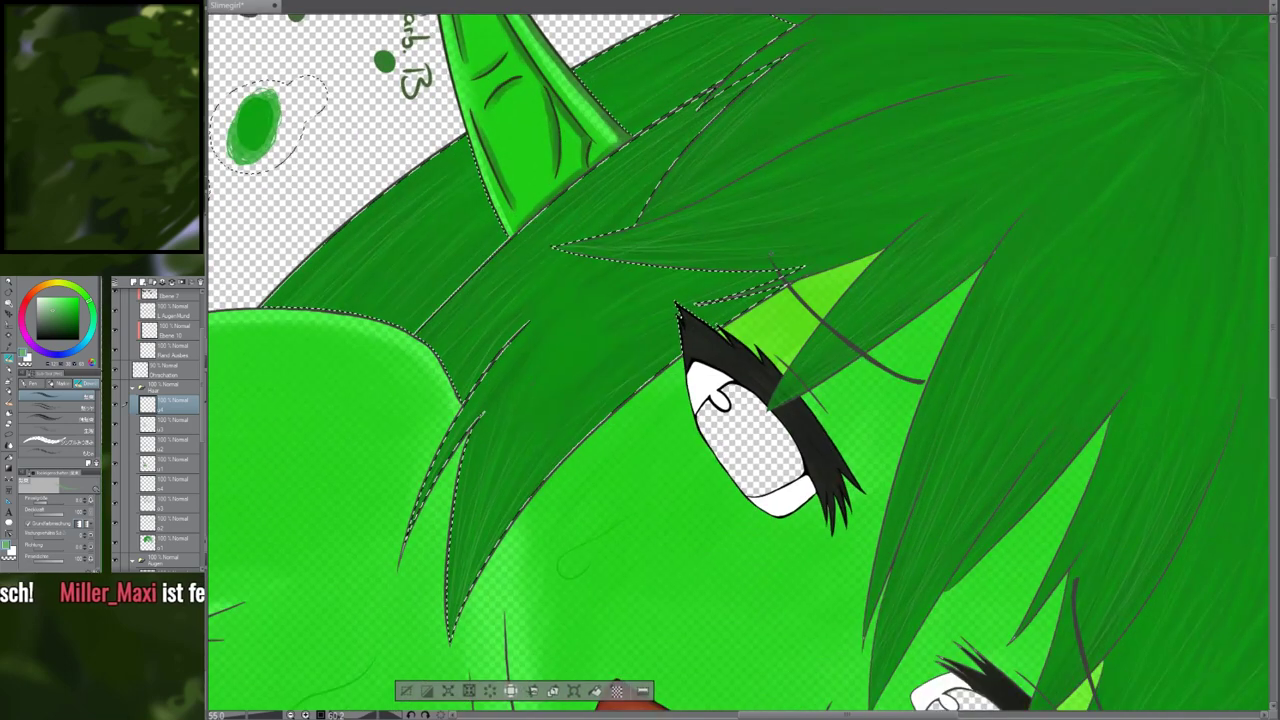
drag(560, 330, 723, 419)
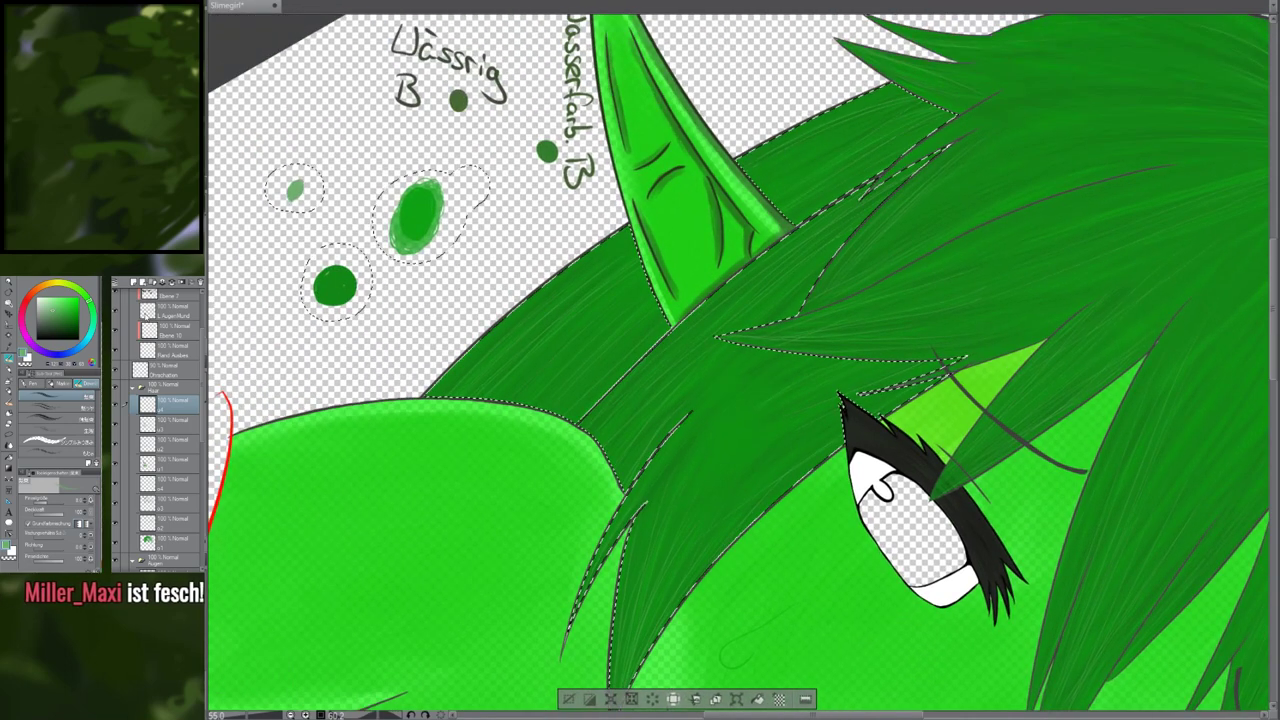
click(162, 425)
drag(640, 340, 773, 422)
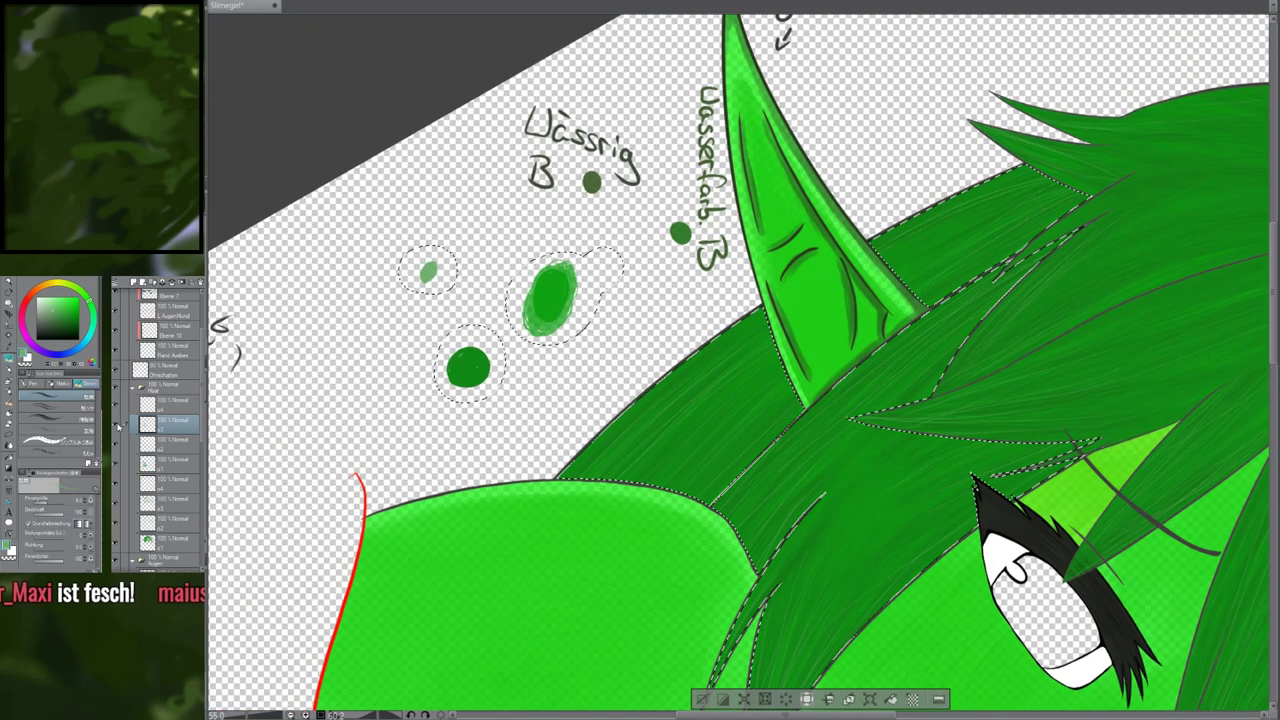
drag(1010, 330, 340, 563)
alt+click(738, 180)
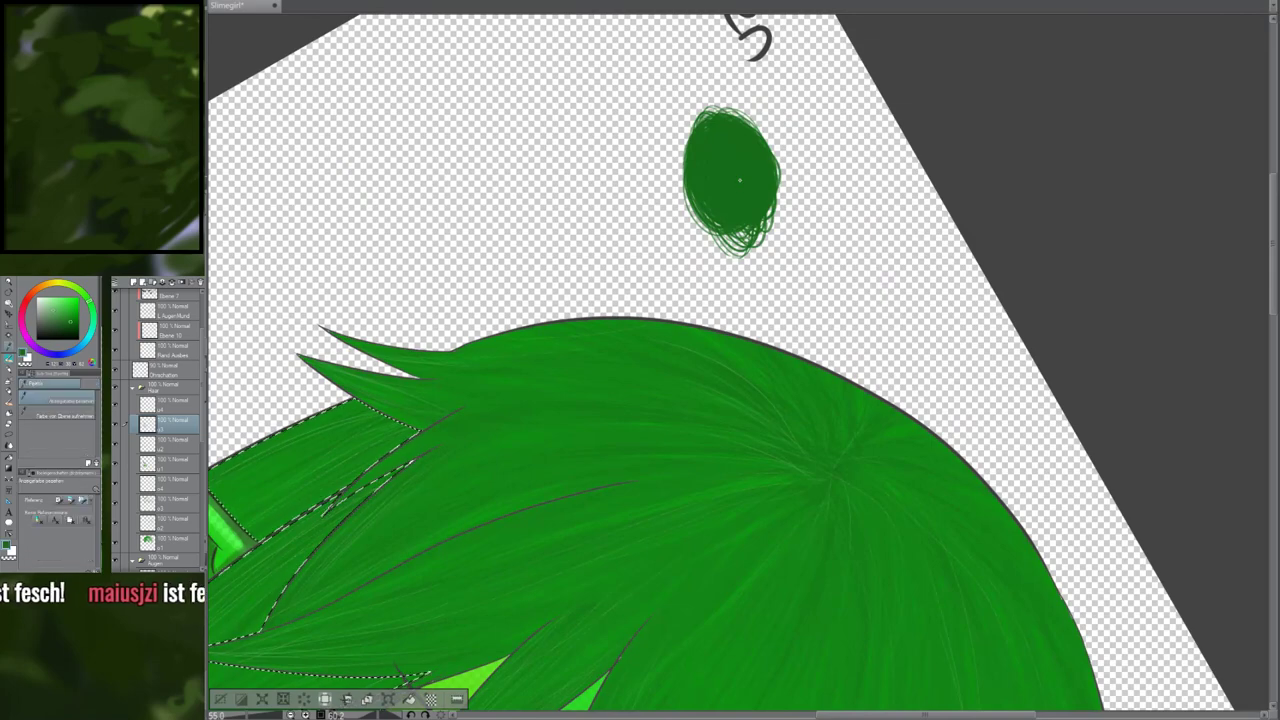
click(60, 431)
mouse_move(280, 470)
mouse_down()
mouse_move(631, 354)
mouse_move(896, 144)
mouse_up()
drag(658, 321, 543, 410)
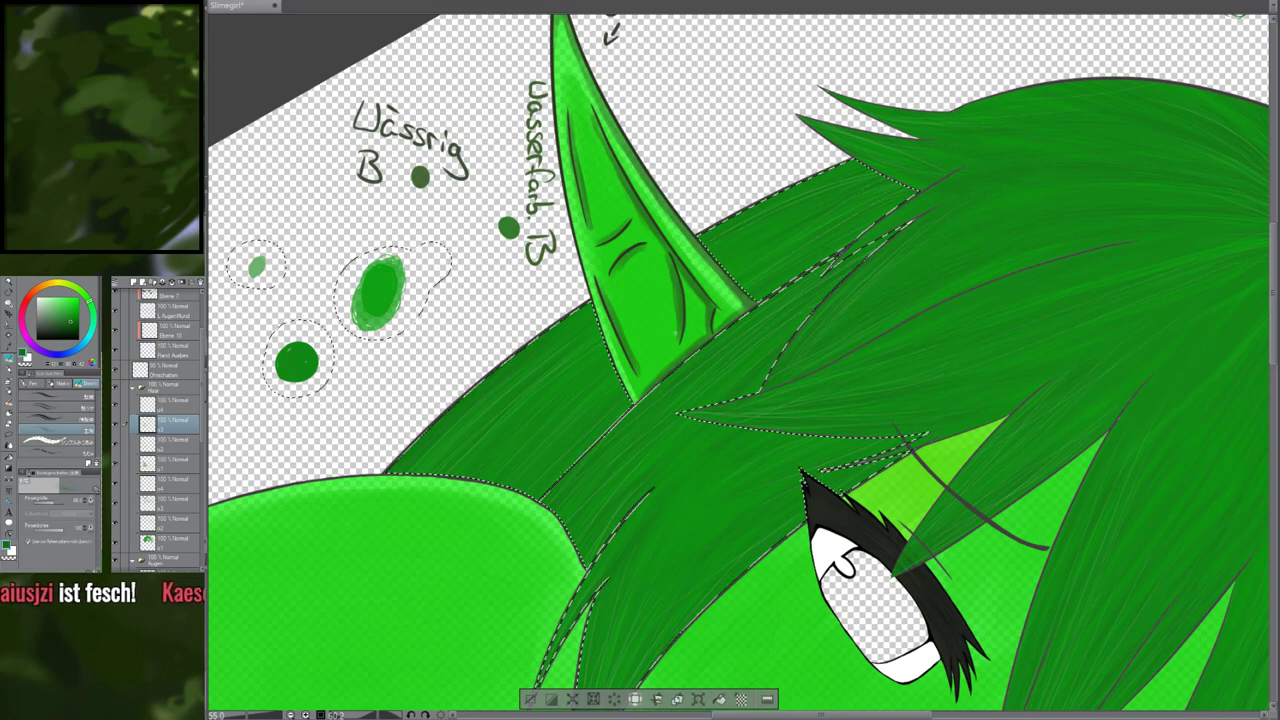
Softly shade the selected back hair and side strand around the ear and eye in dark green, and remove the selection
drag(845, 279, 741, 338)
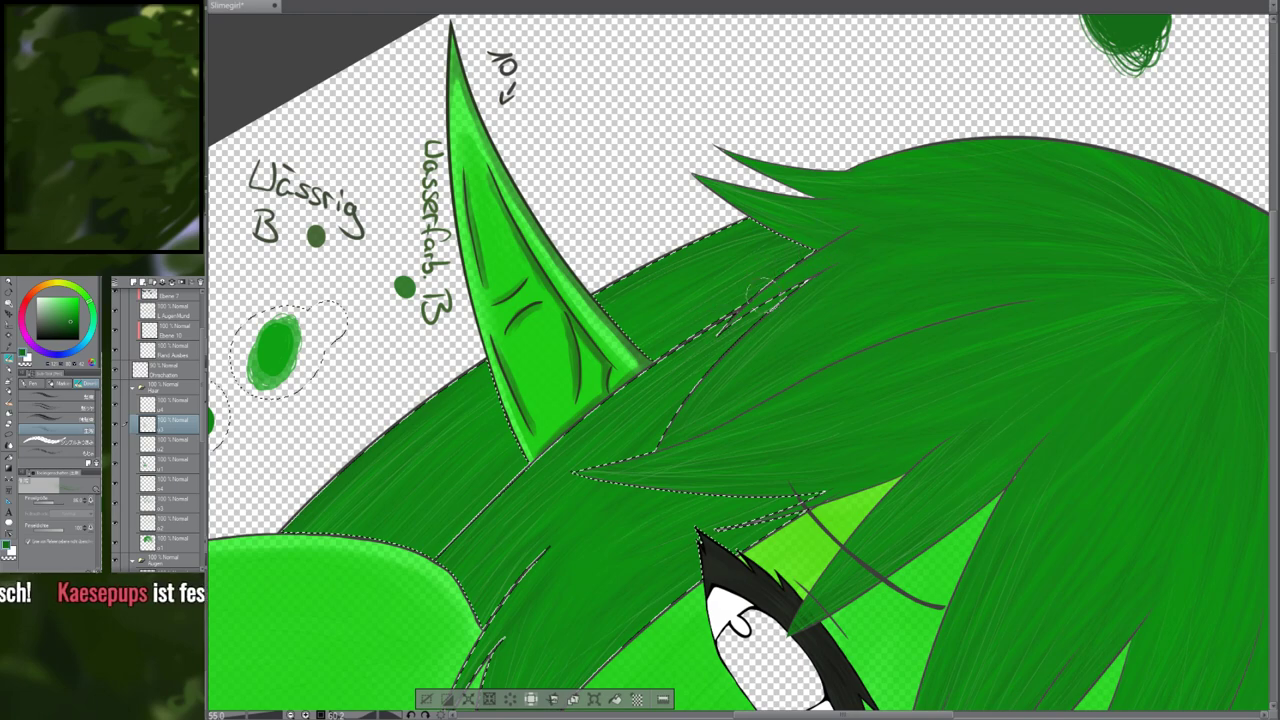
drag(733, 346, 644, 292)
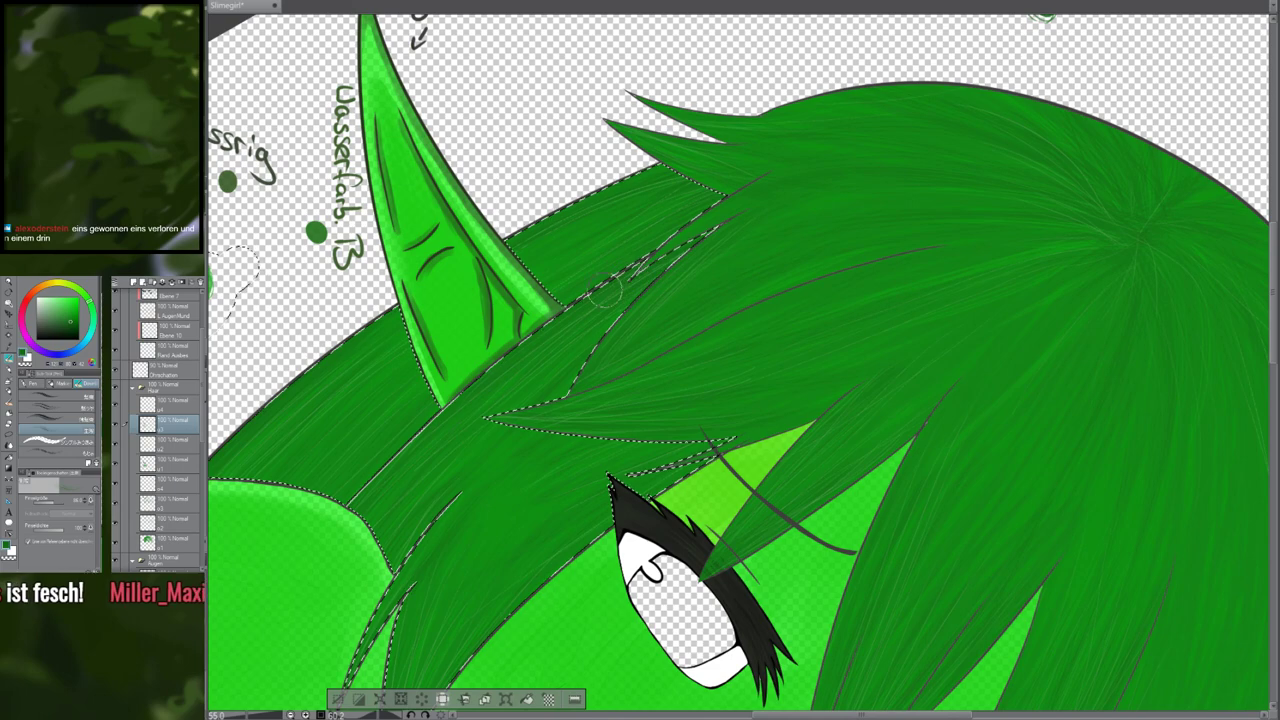
drag(348, 513, 402, 392)
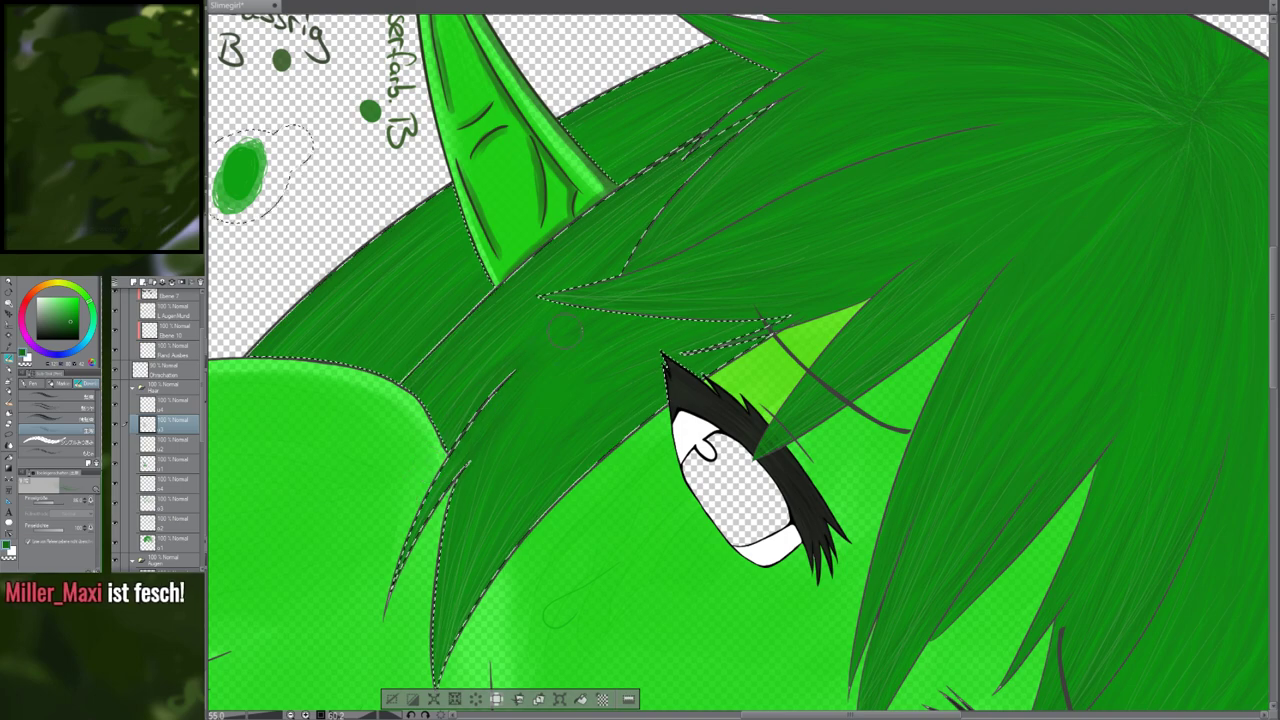
drag(476, 446, 484, 349)
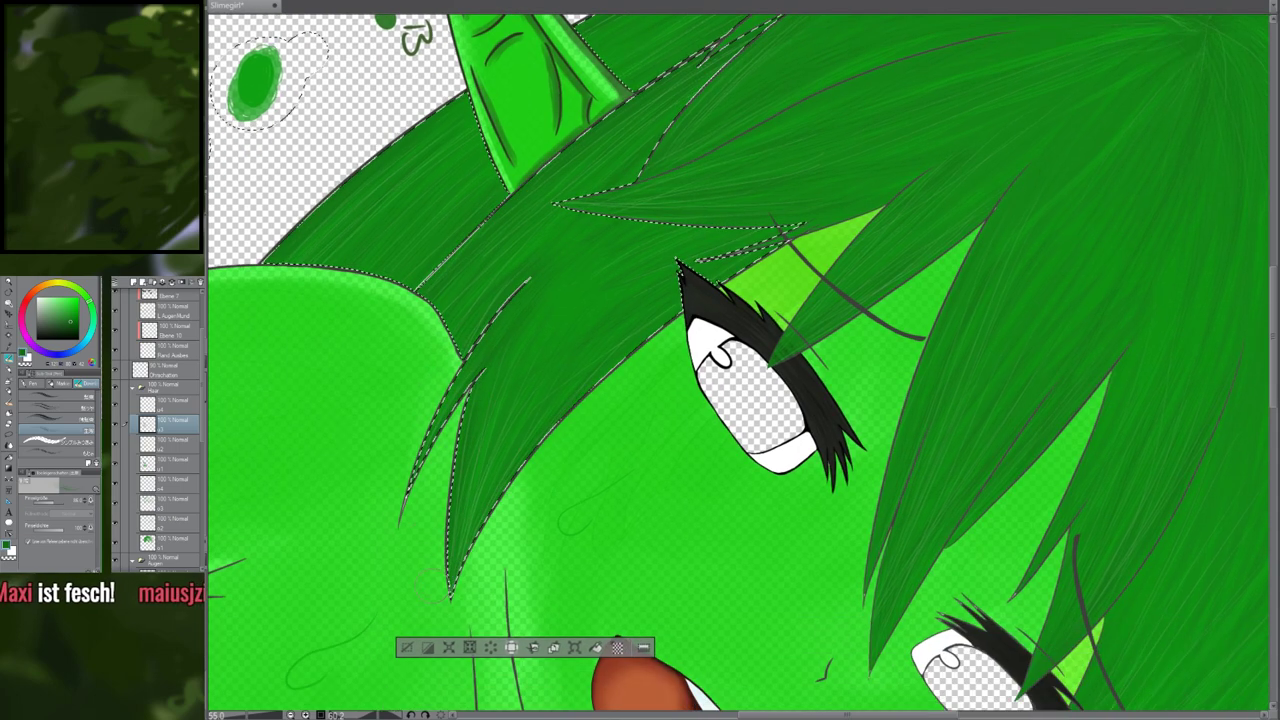
drag(819, 214, 787, 298)
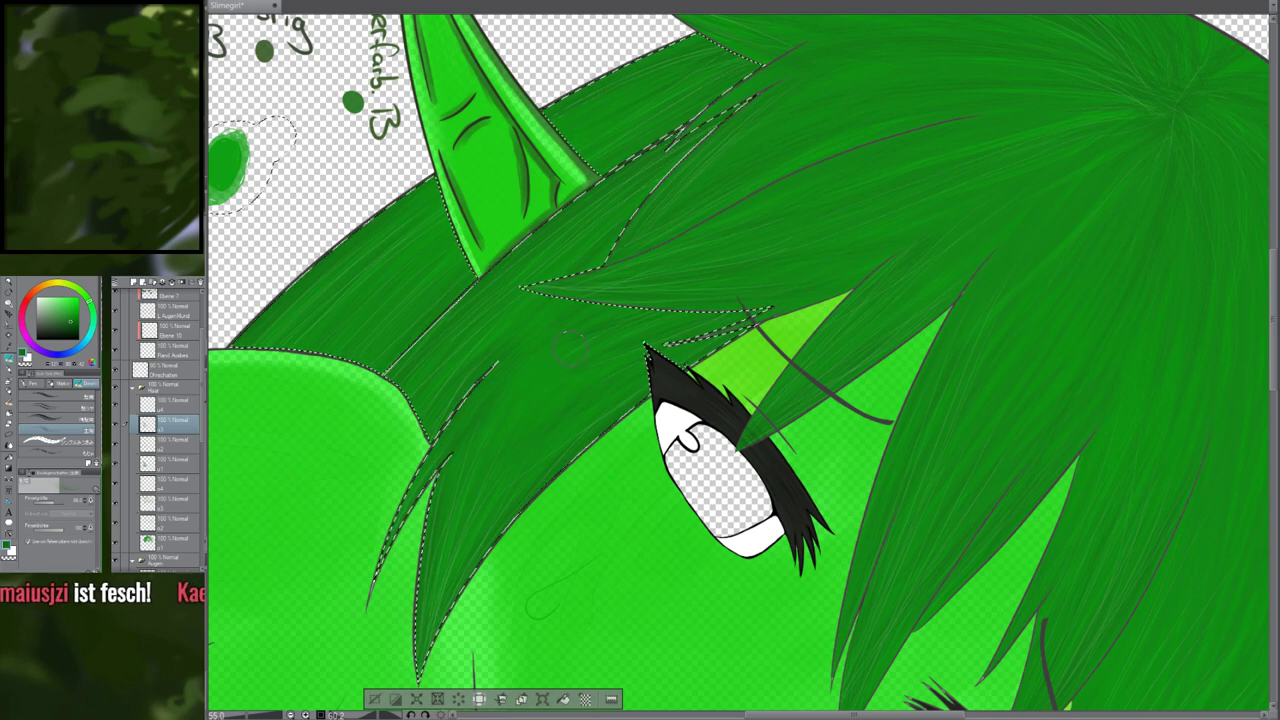
drag(446, 499, 460, 442)
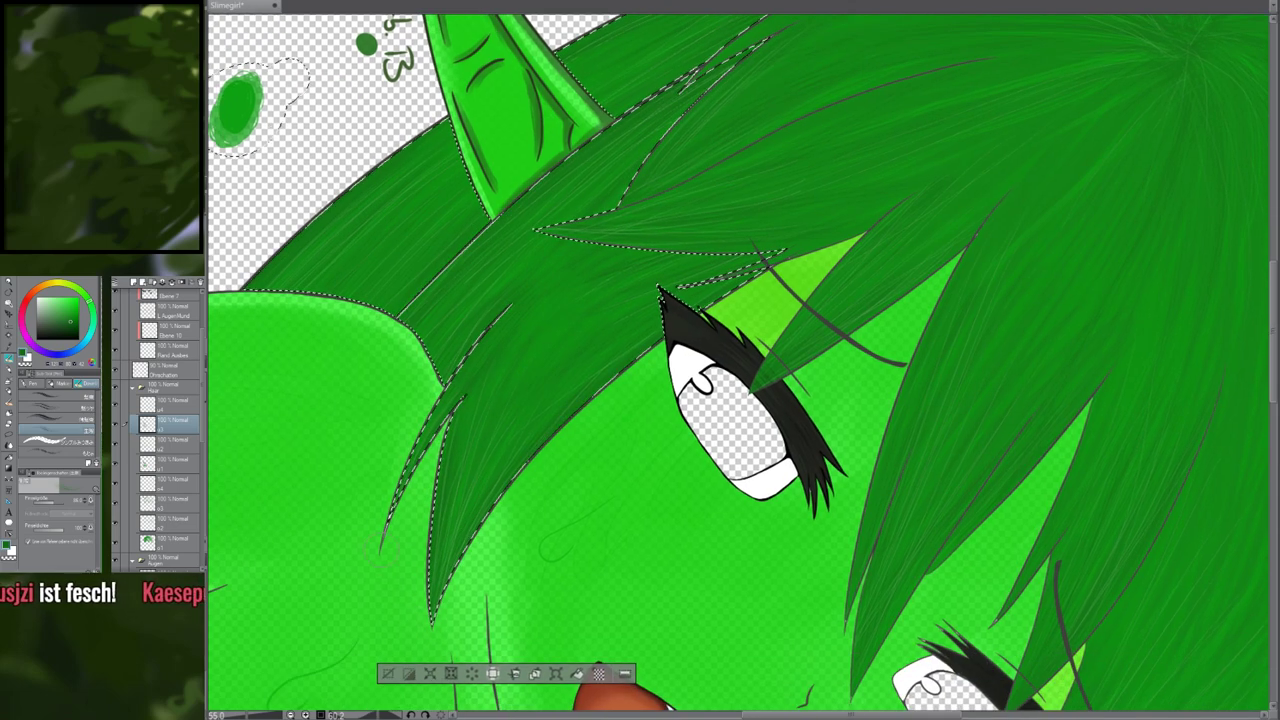
drag(459, 358, 405, 498)
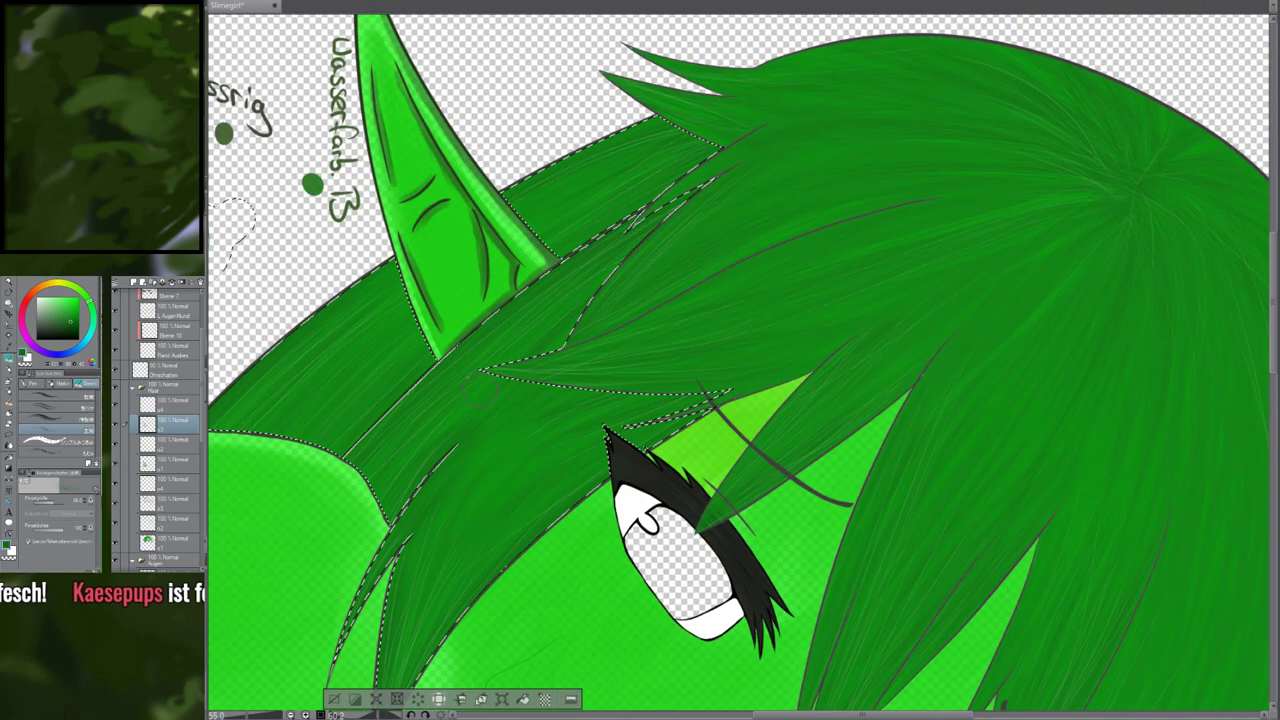
scroll(498, 340, down, 6)
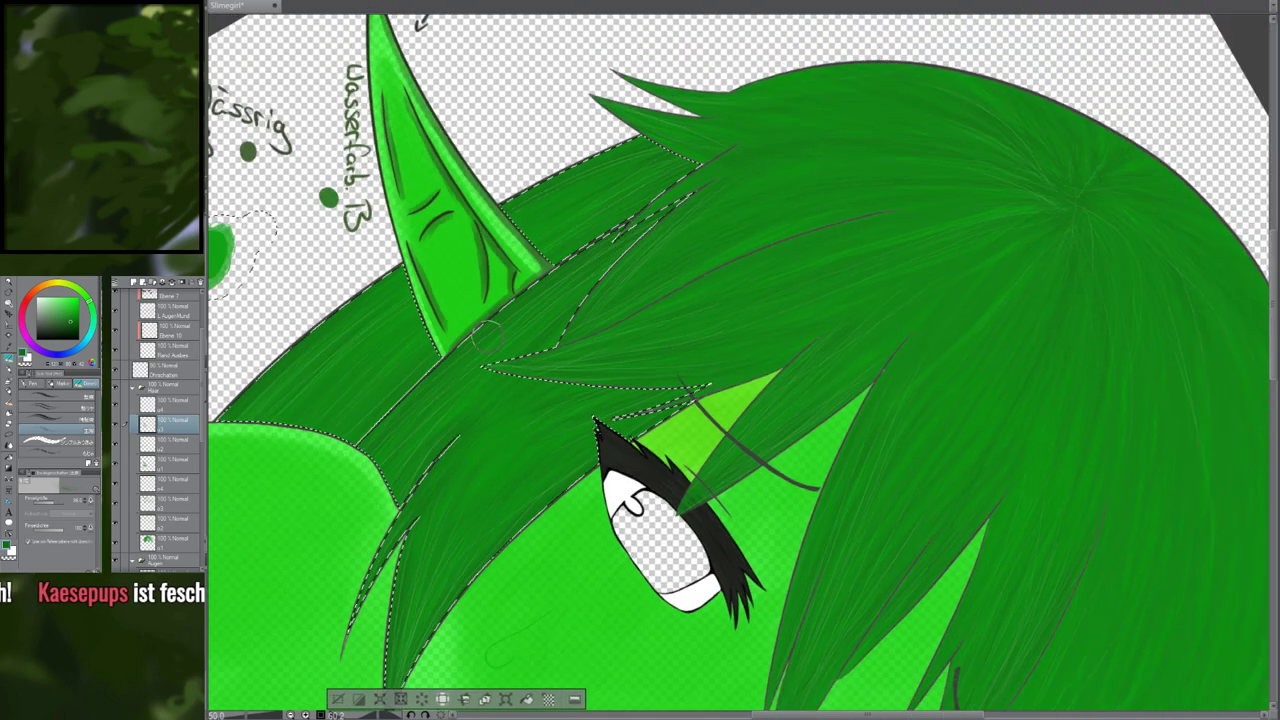
key(ctrl+d)
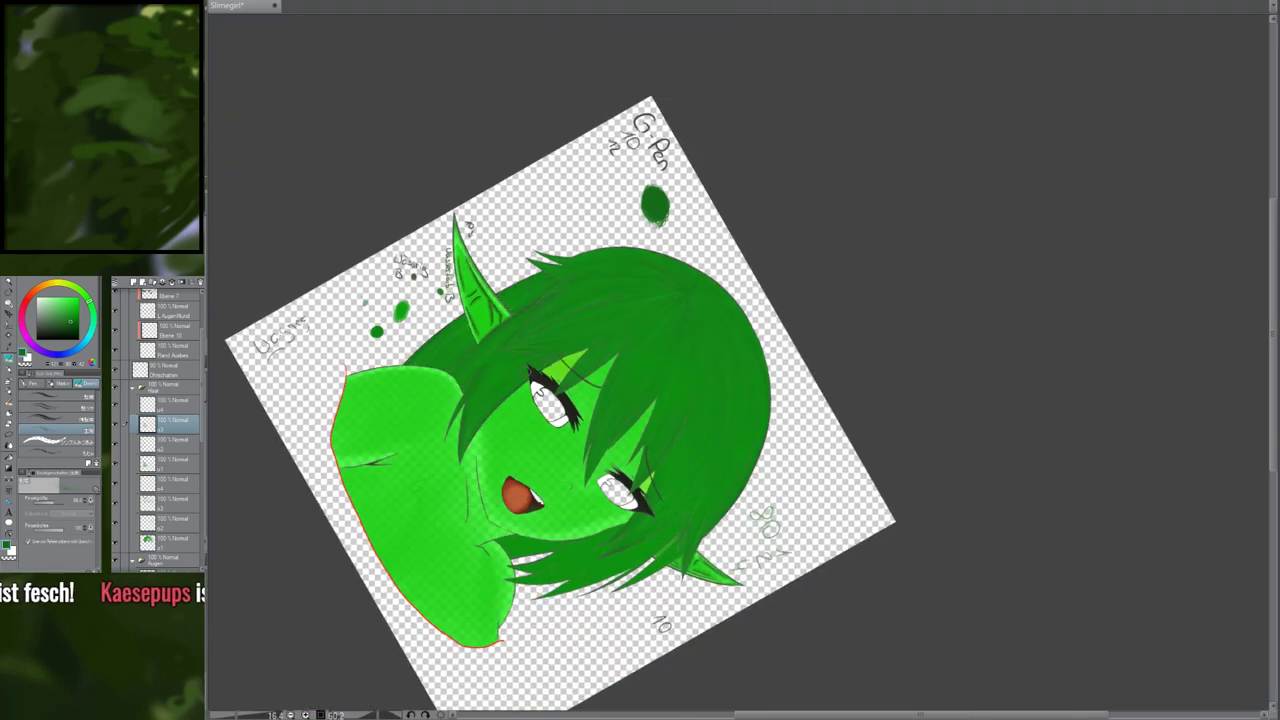
scroll(524, 369, down, 1)
scroll(522, 372, up, 1)
scroll(530, 380, down, 3)
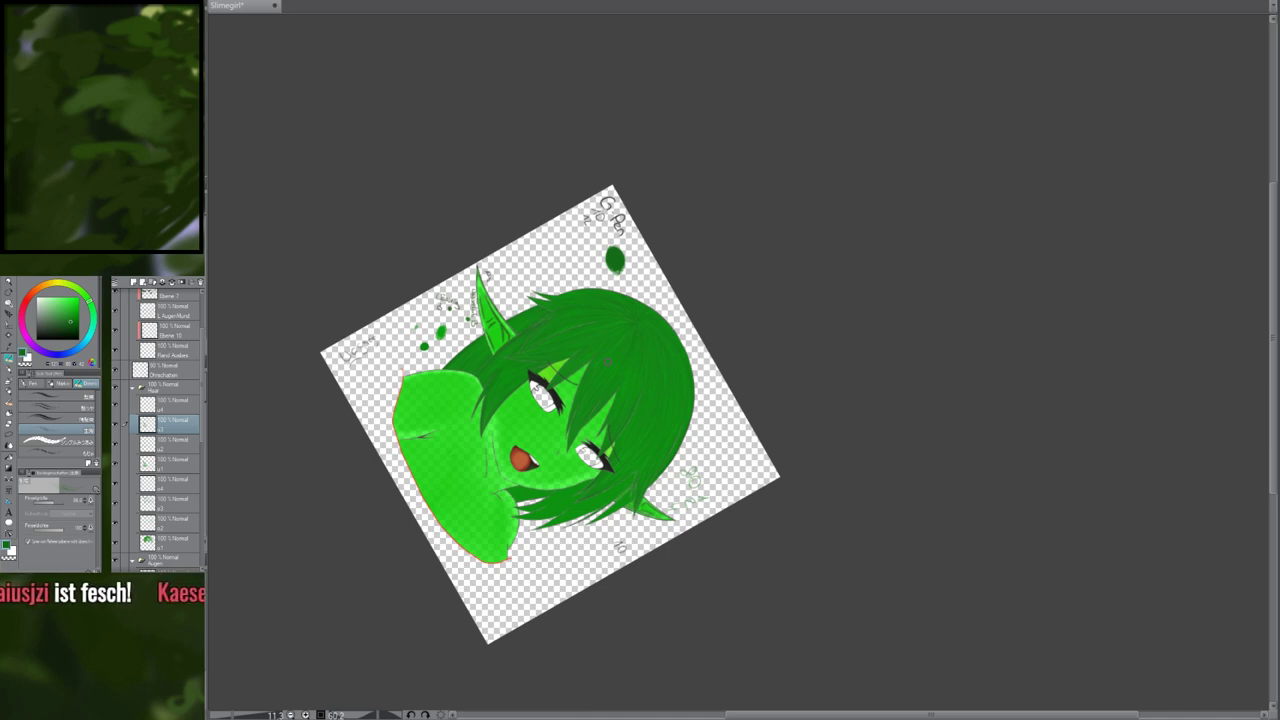
Select the unshaded hair strands under the chin and beside the other ear with the auto-select tool, using the Augen/Mund layer
scroll(640, 470, up, 7)
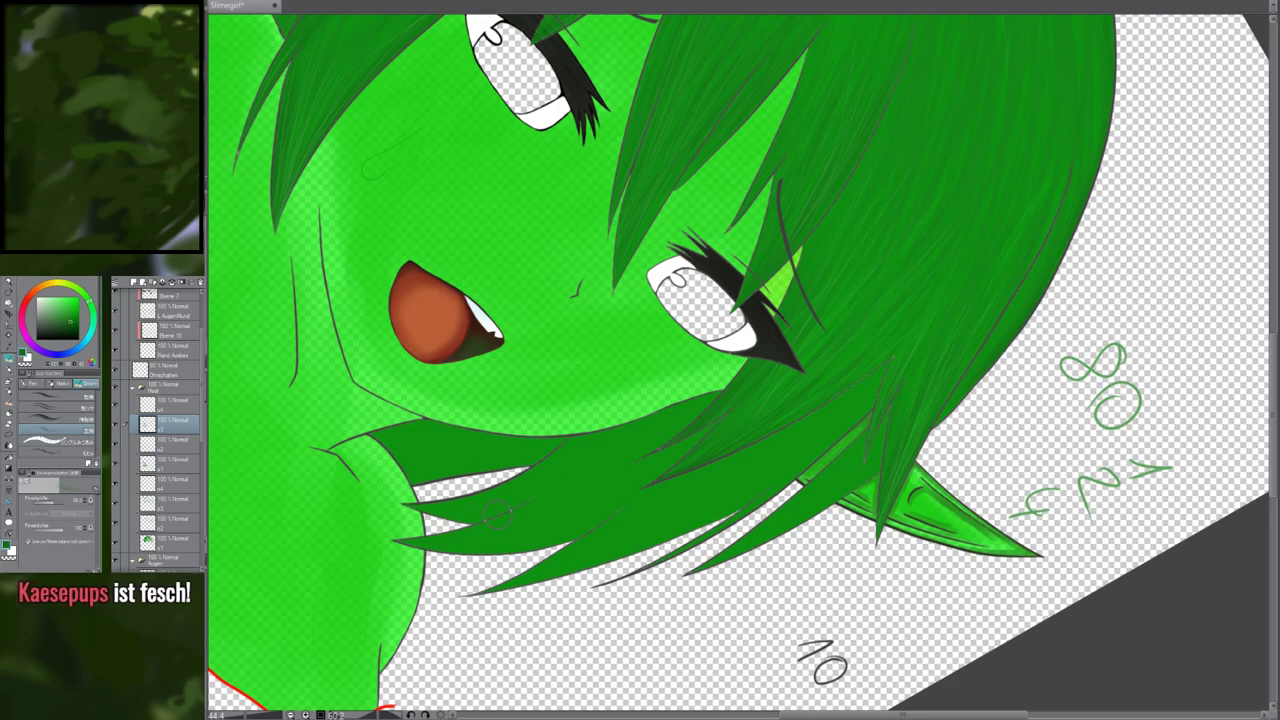
scroll(535, 494, down, 2)
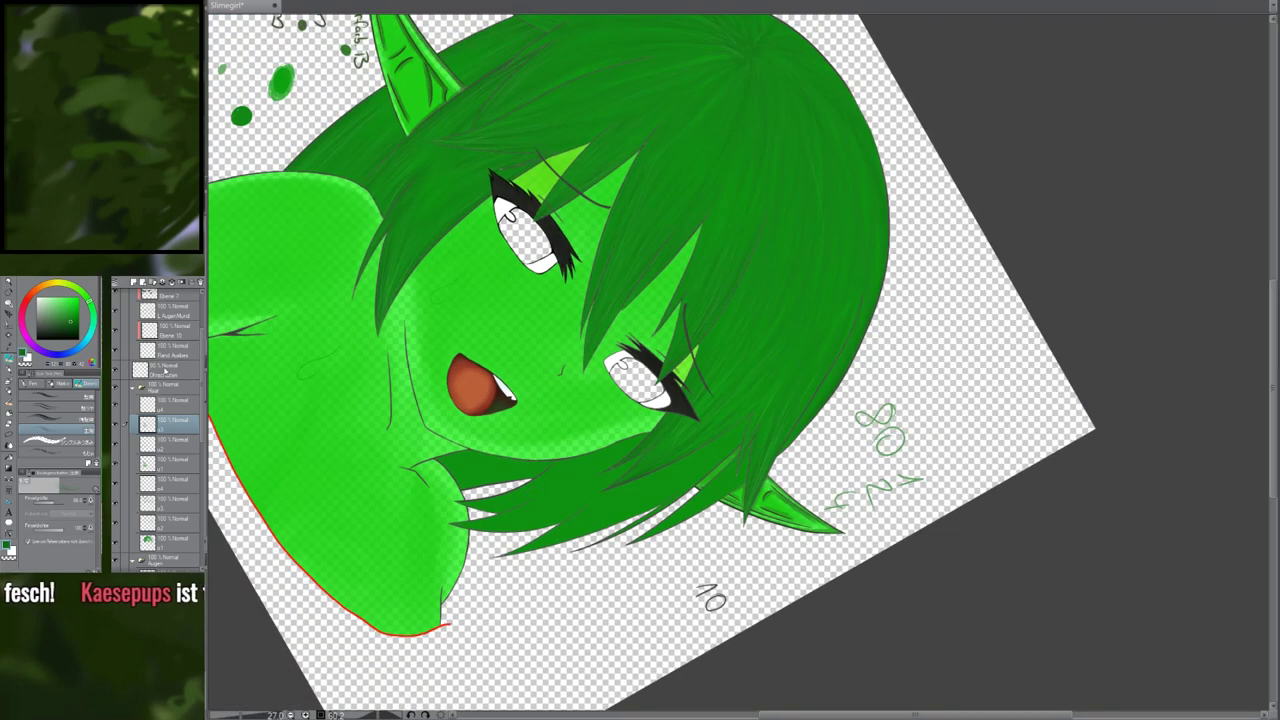
click(162, 405)
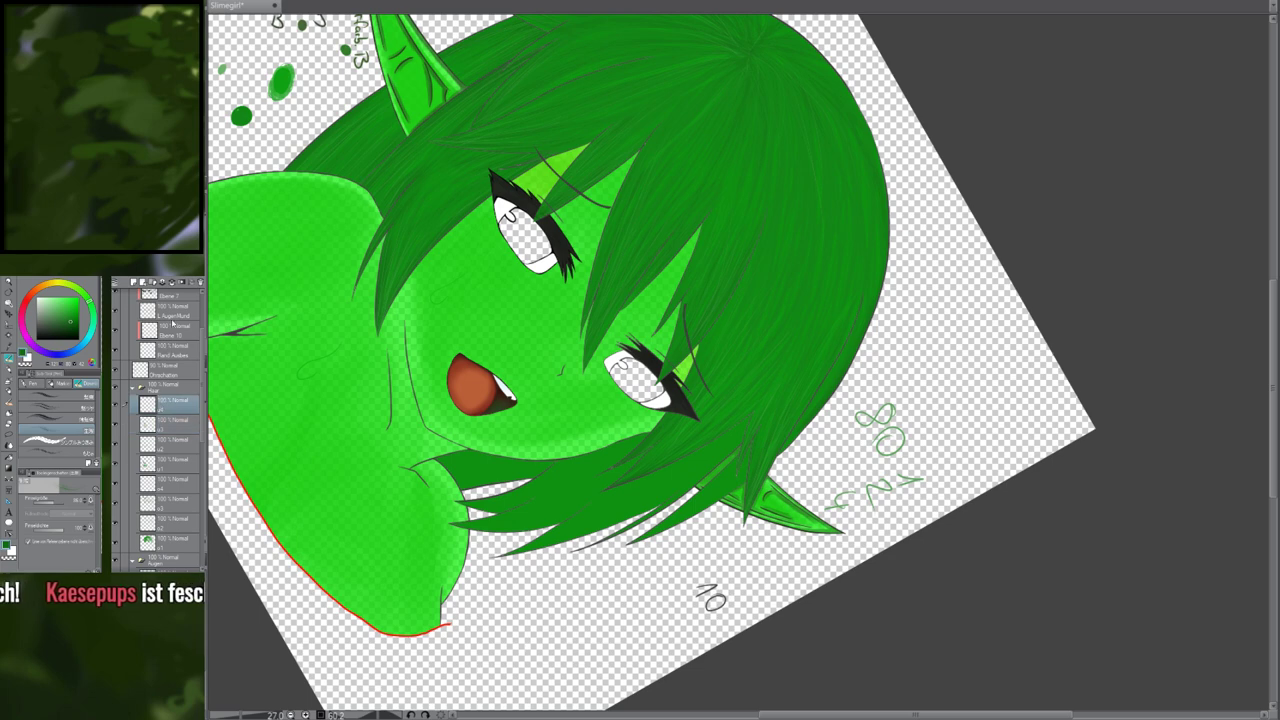
click(172, 313)
key(w)
click(660, 491)
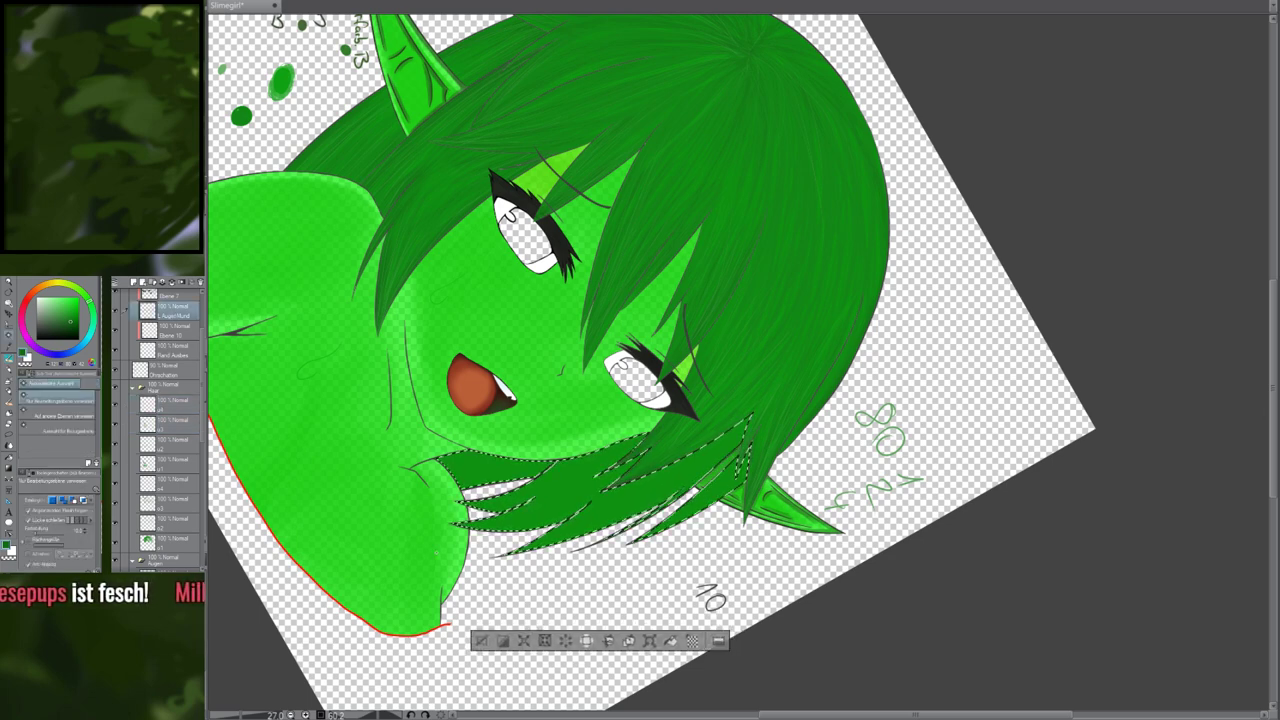
key(b)
scroll(495, 515, up, 2)
scroll(495, 490, up, 2)
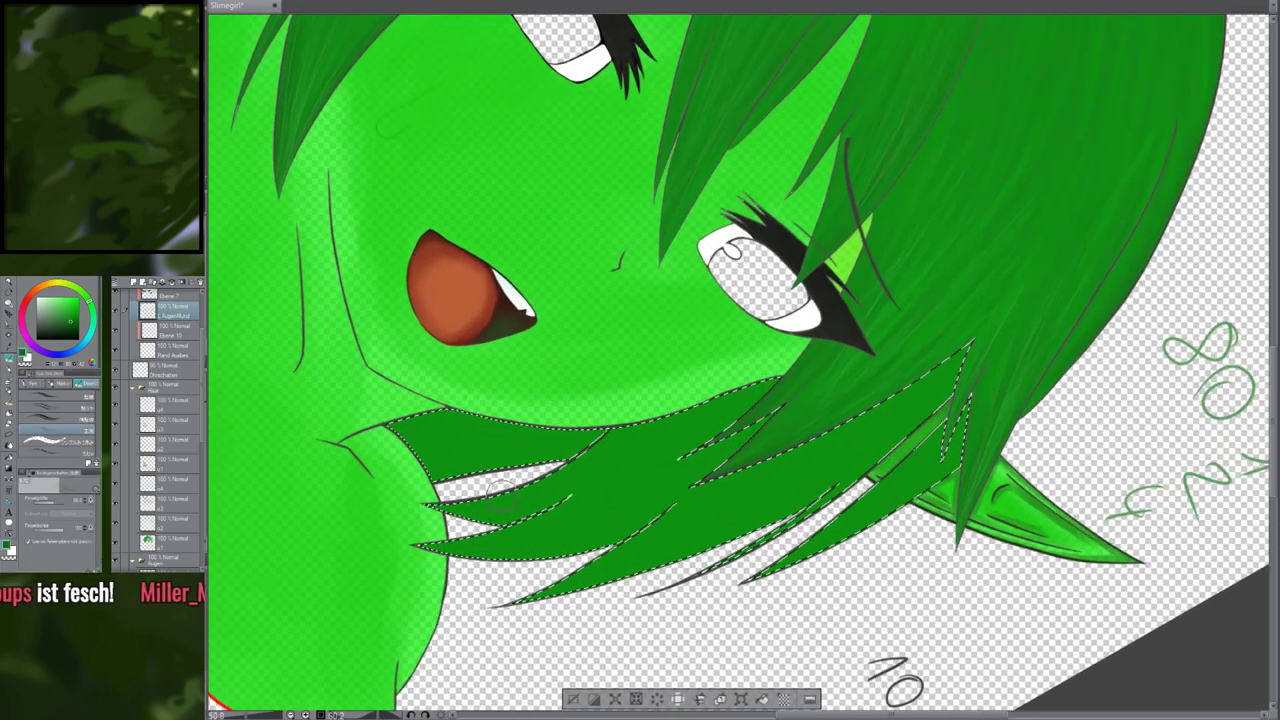
scroll(495, 490, up, 2)
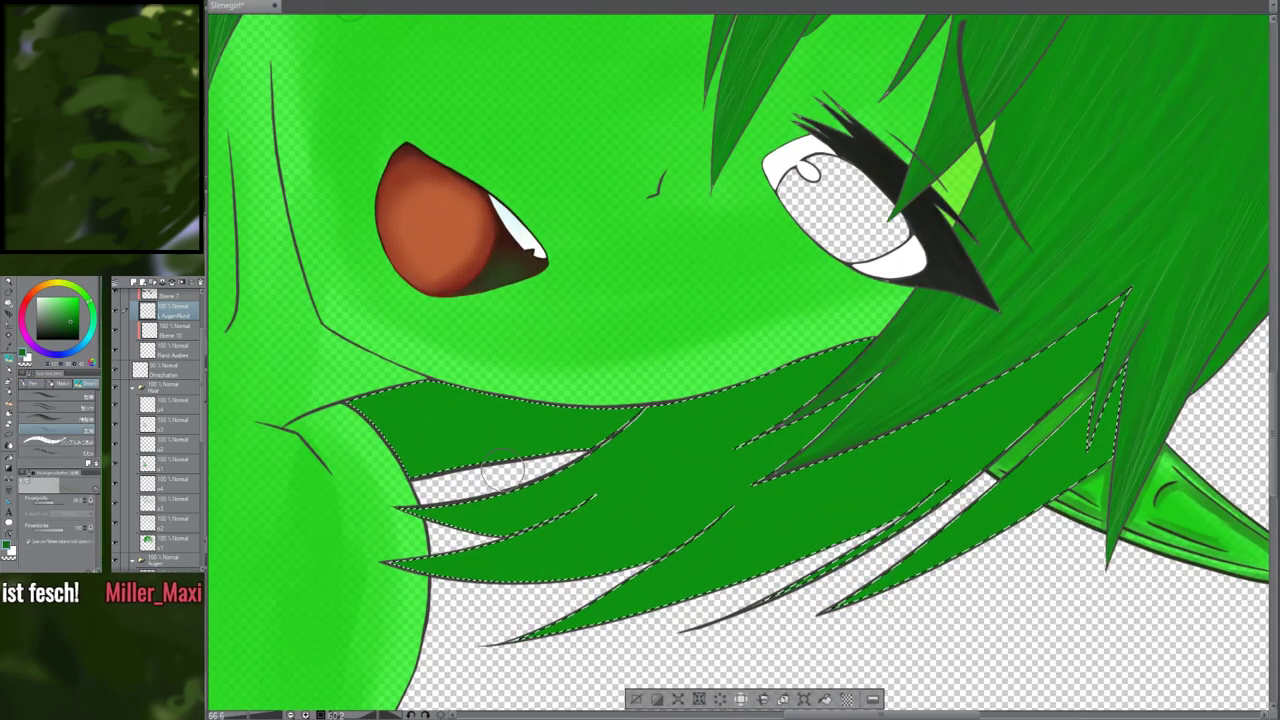
Undo the selection of the strand between chin and shoulder and activate the fourth layer in the hair folder
key(ctrl+z)
scroll(527, 405, down, 2)
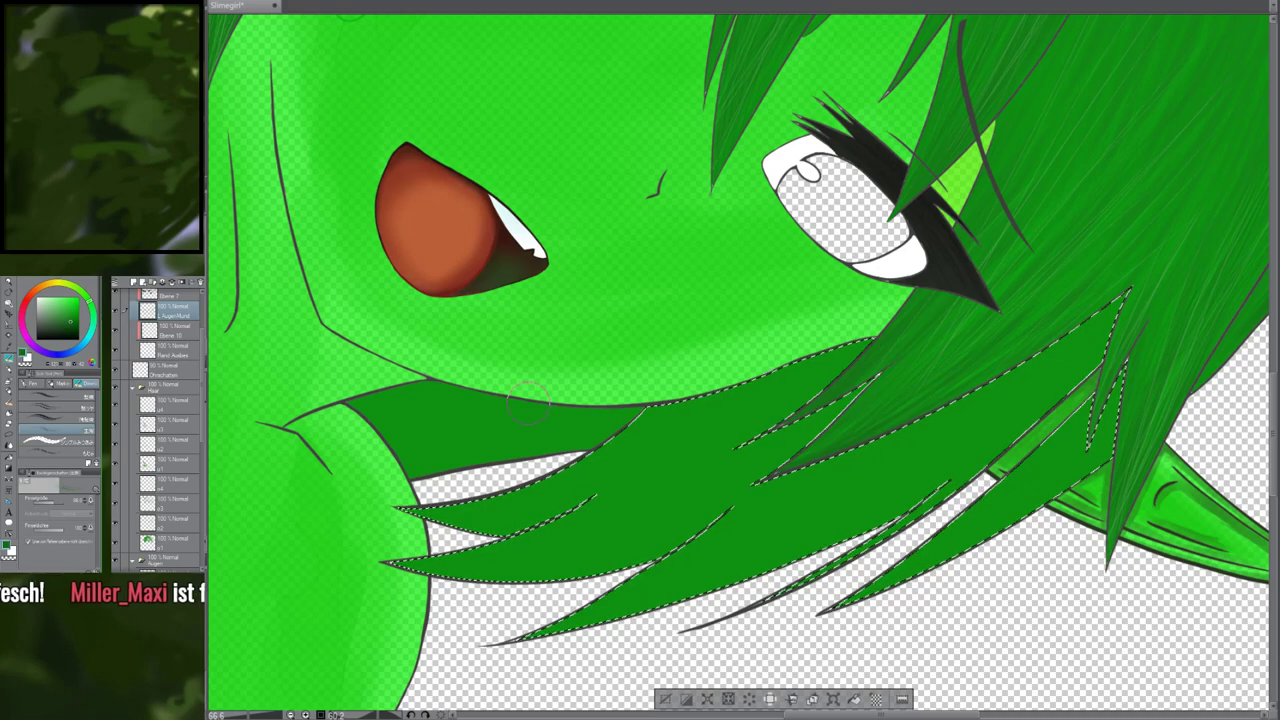
scroll(527, 405, down, 2)
scroll(527, 405, down, 2)
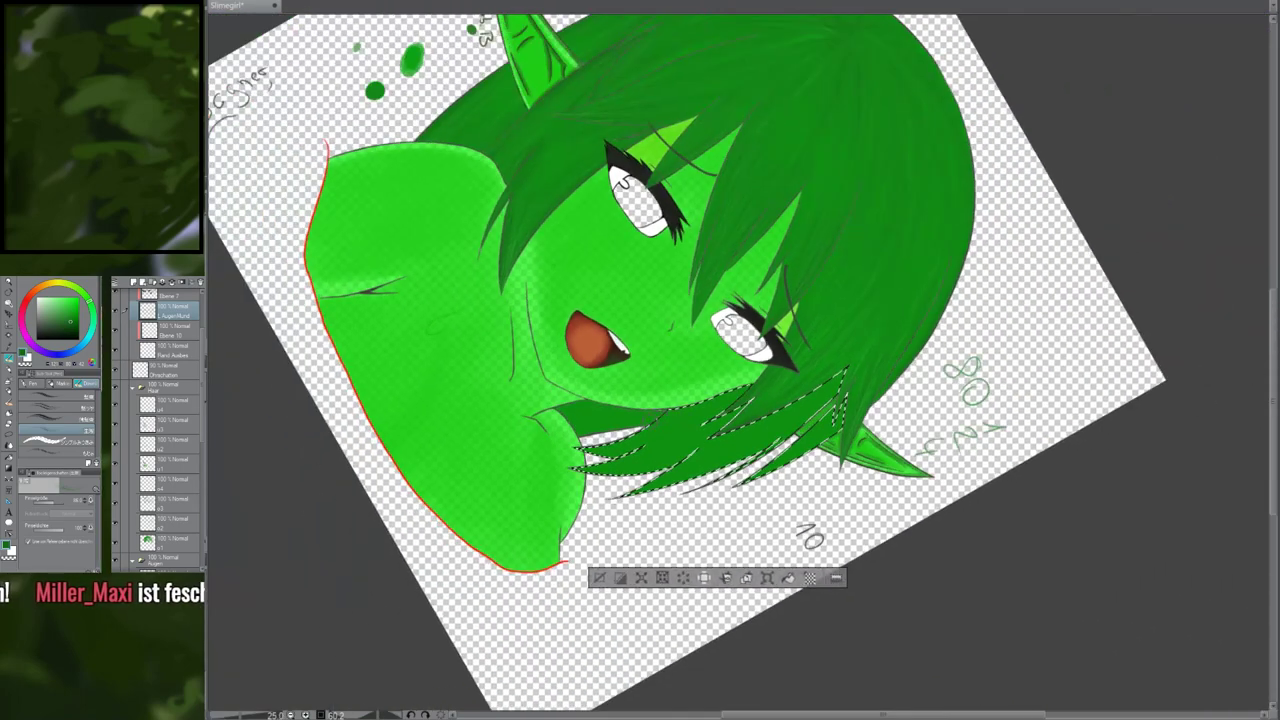
click(175, 467)
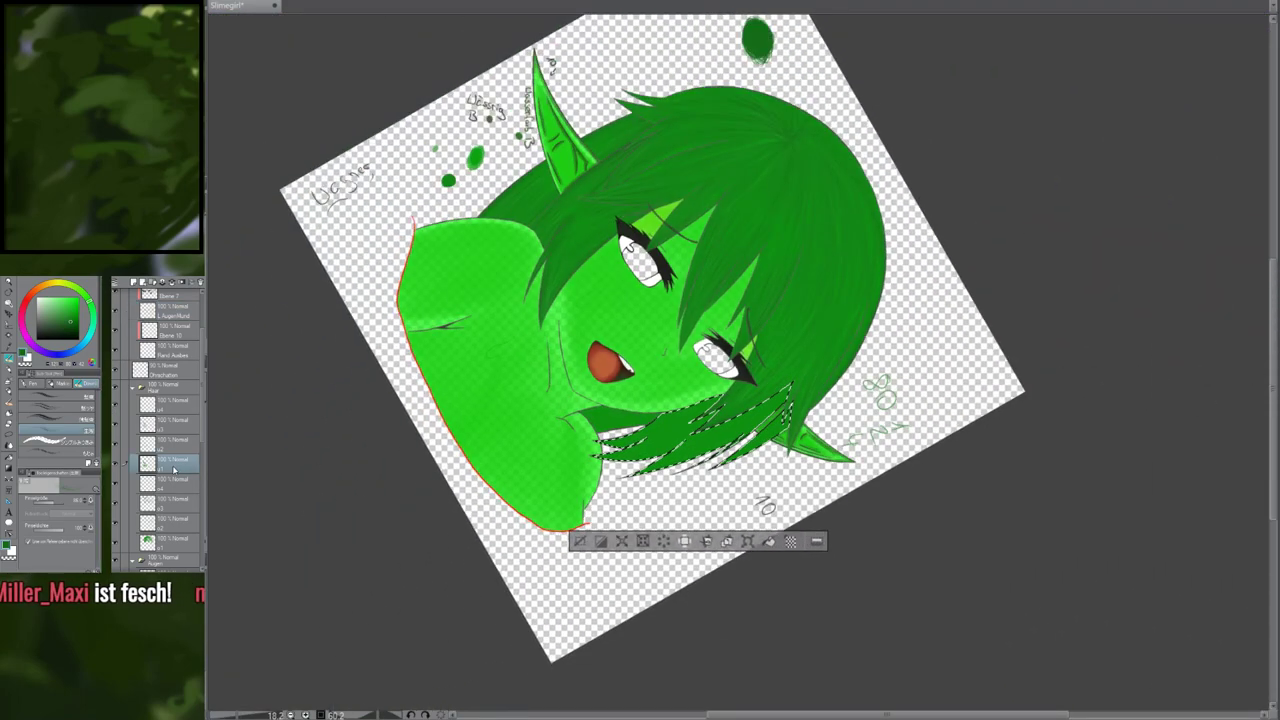
Sample the dark green from the round swatch above the shoulder and pick the first brush variant for the hair
click(115, 464)
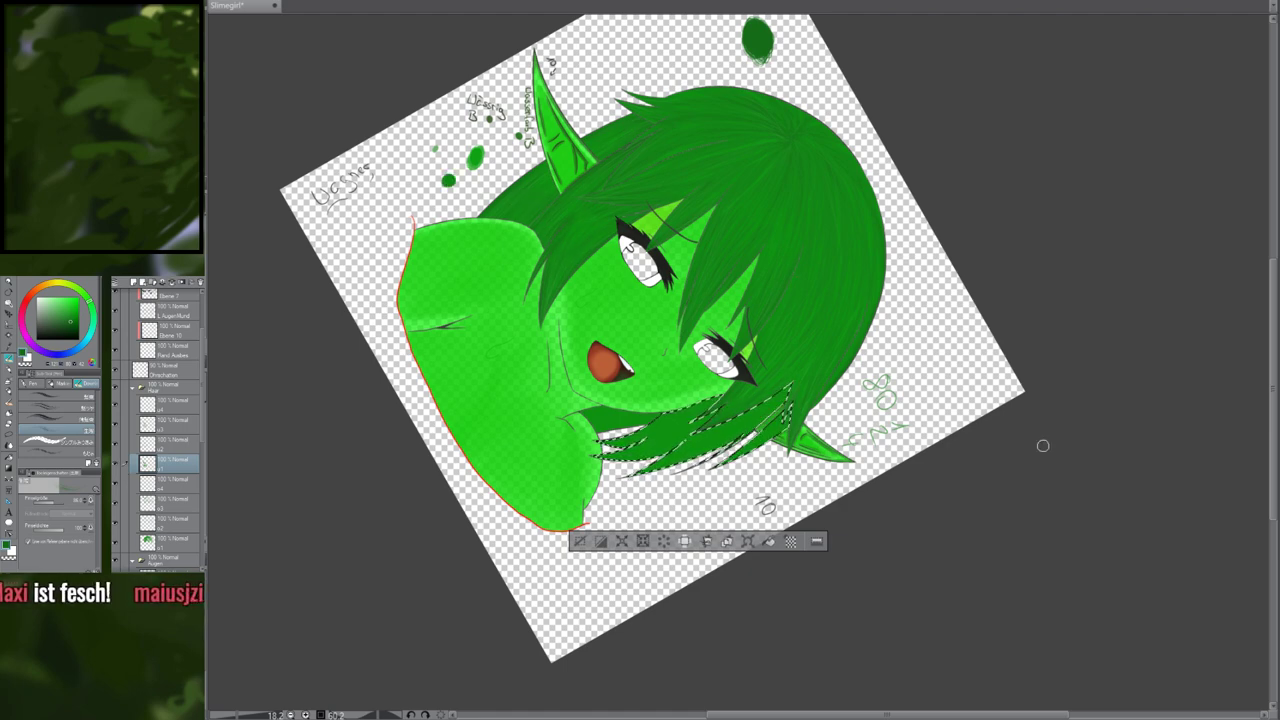
scroll(418, 134, up, 5)
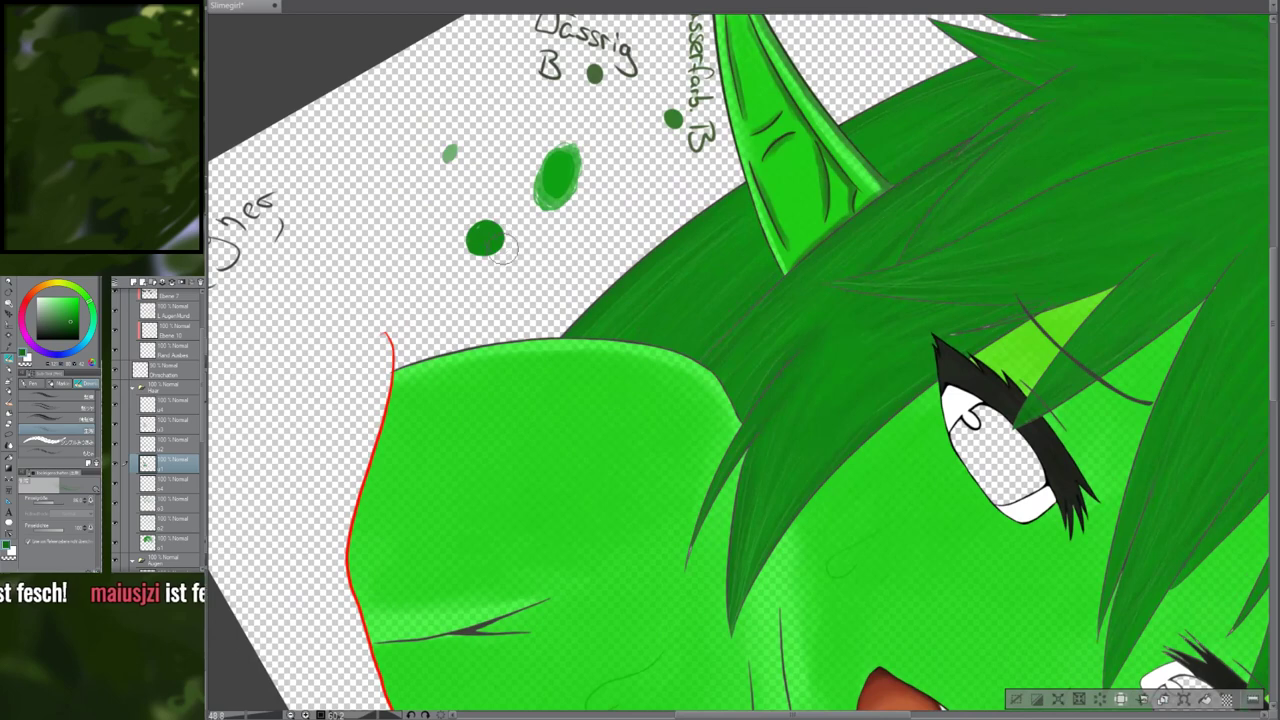
key(alt)
alt+click(489, 240)
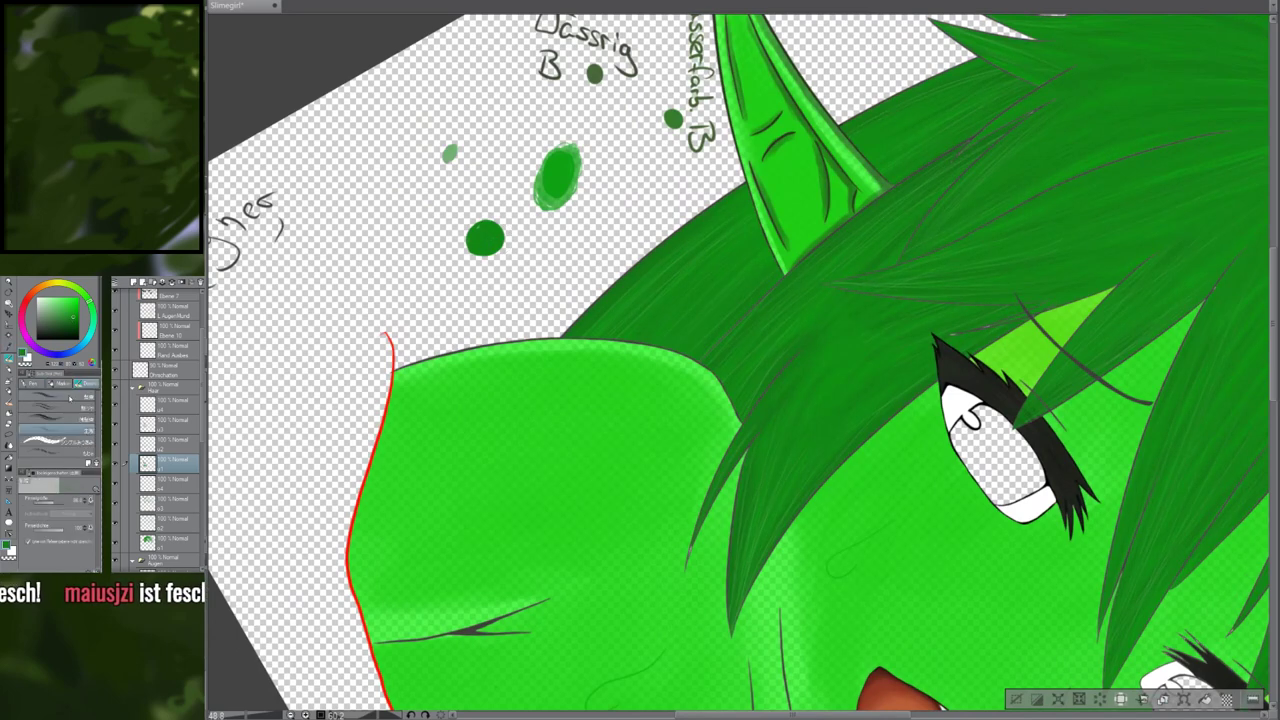
click(60, 396)
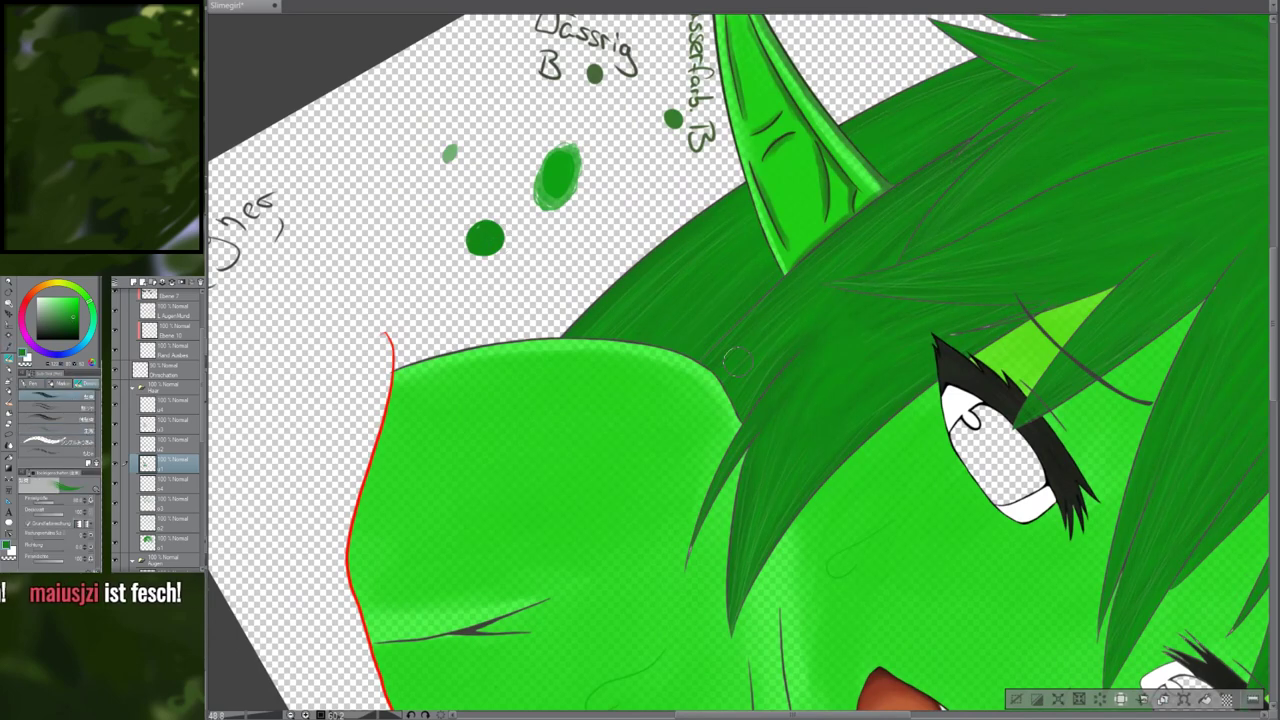
drag(605, 323, 342, 165)
drag(643, 421, 725, 293)
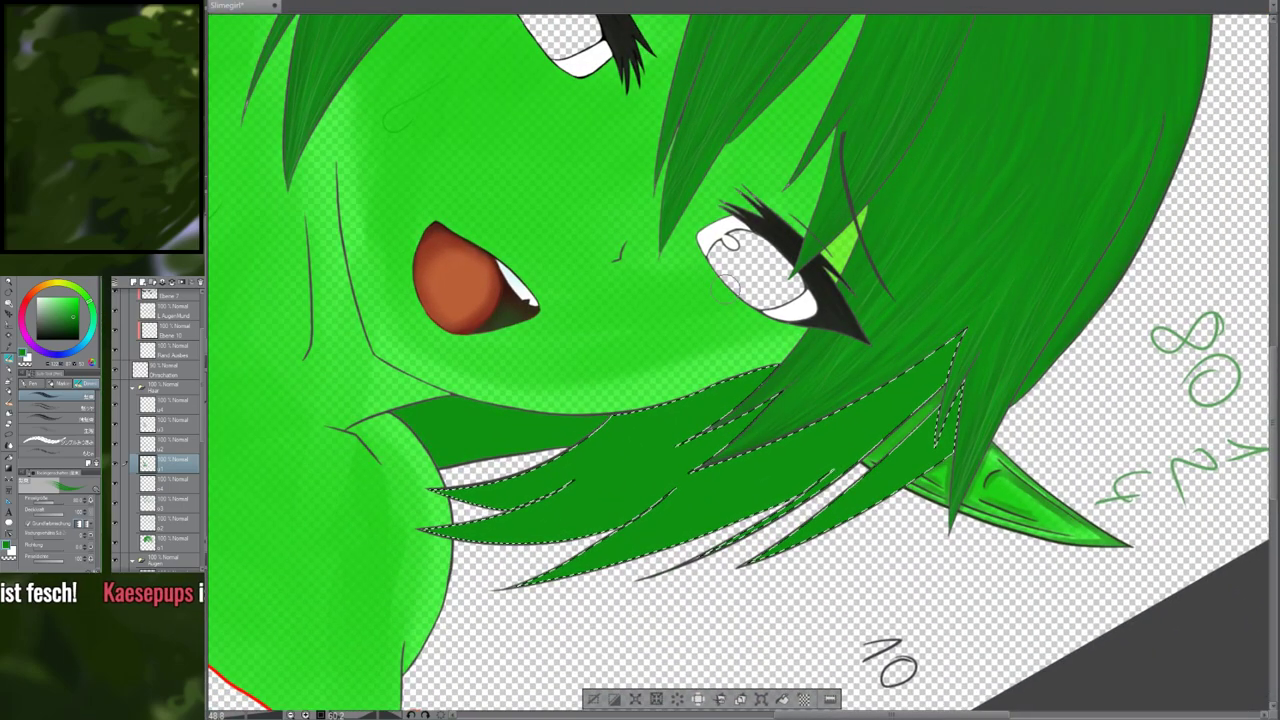
scroll(760, 289, down, 3)
scroll(712, 362, down, 3)
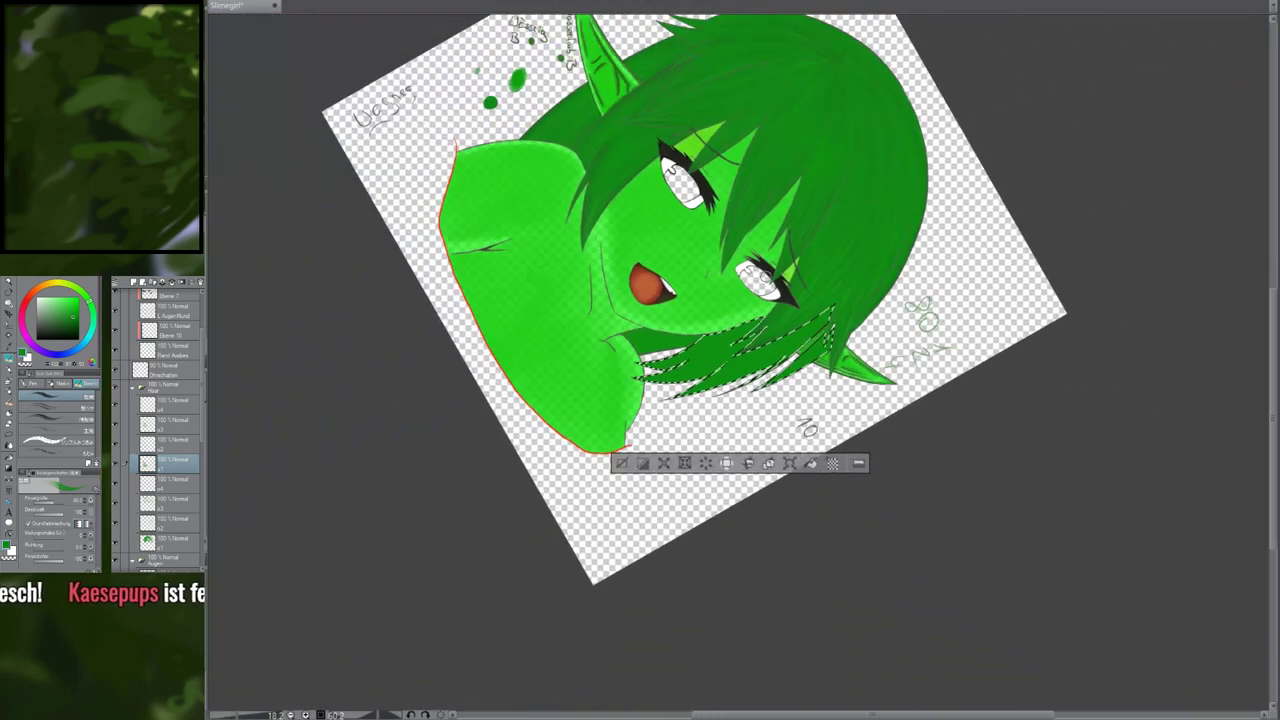
scroll(717, 275, up, 5)
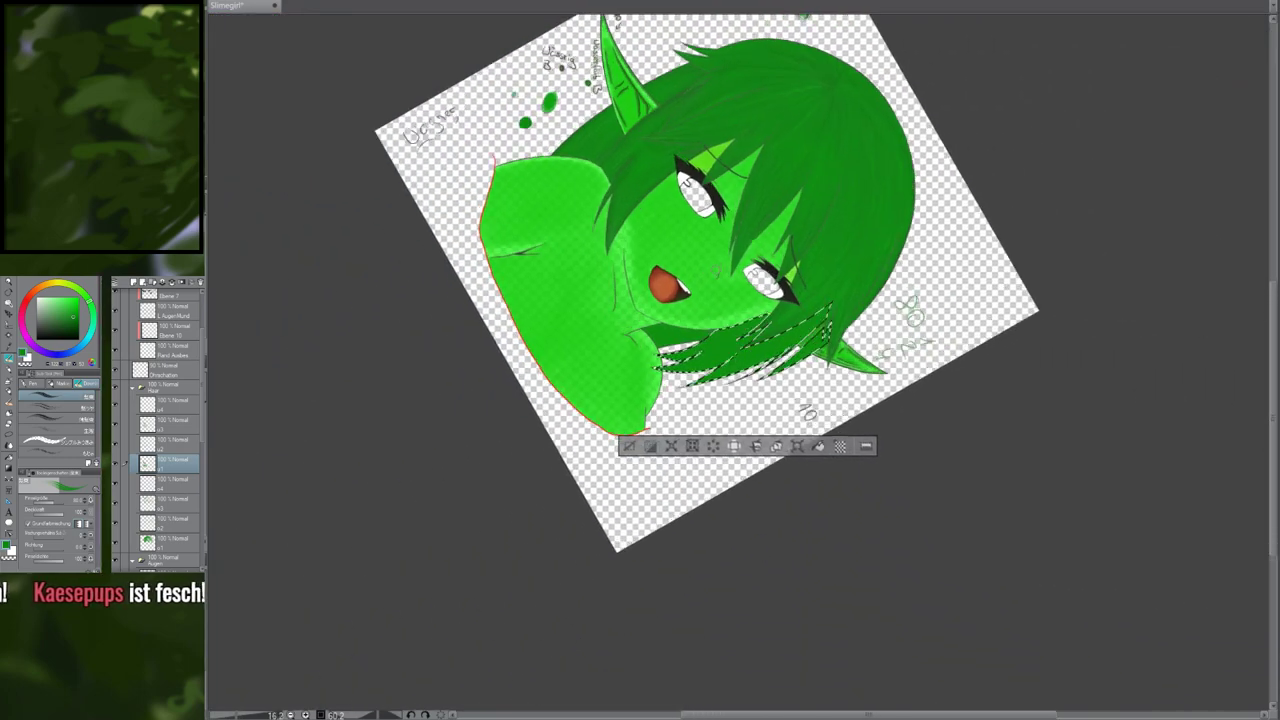
scroll(717, 275, down, 3)
scroll(705, 290, down, 1)
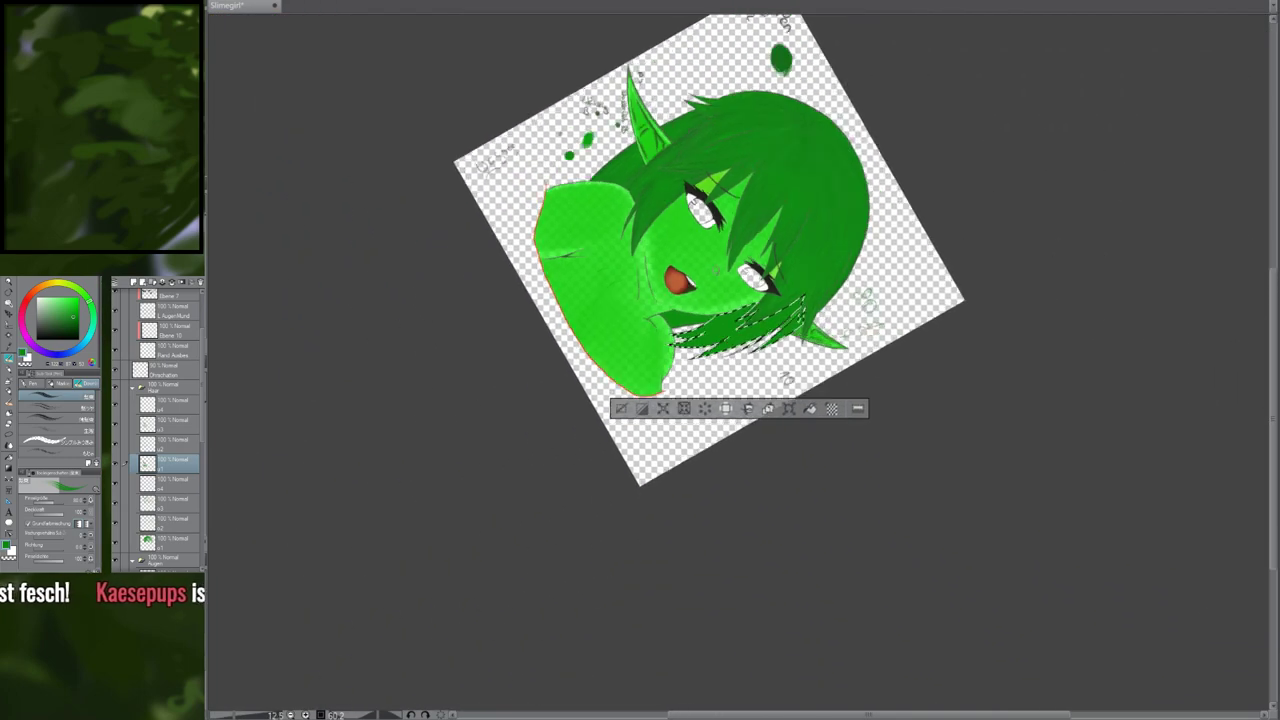
scroll(705, 290, up, 5)
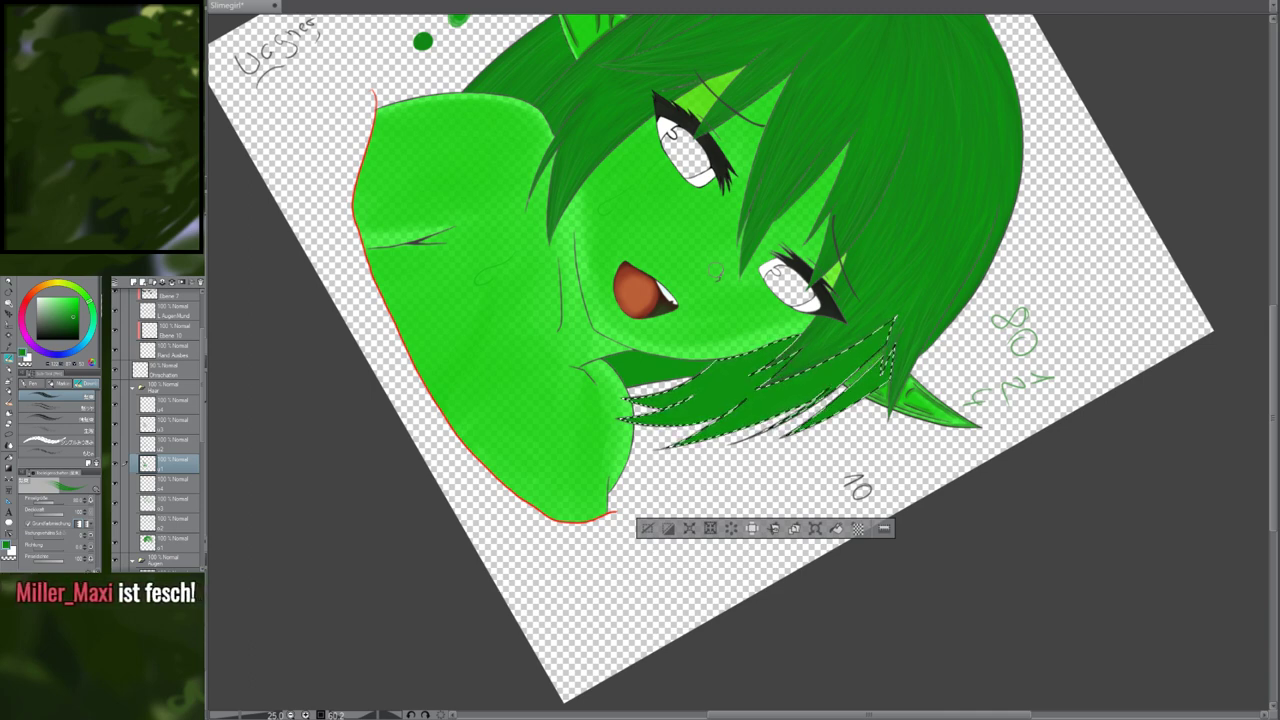
Rotate the canvas so the selected strands beside the cheek sweep upward, and paint fine streaks from their roots
key(r)
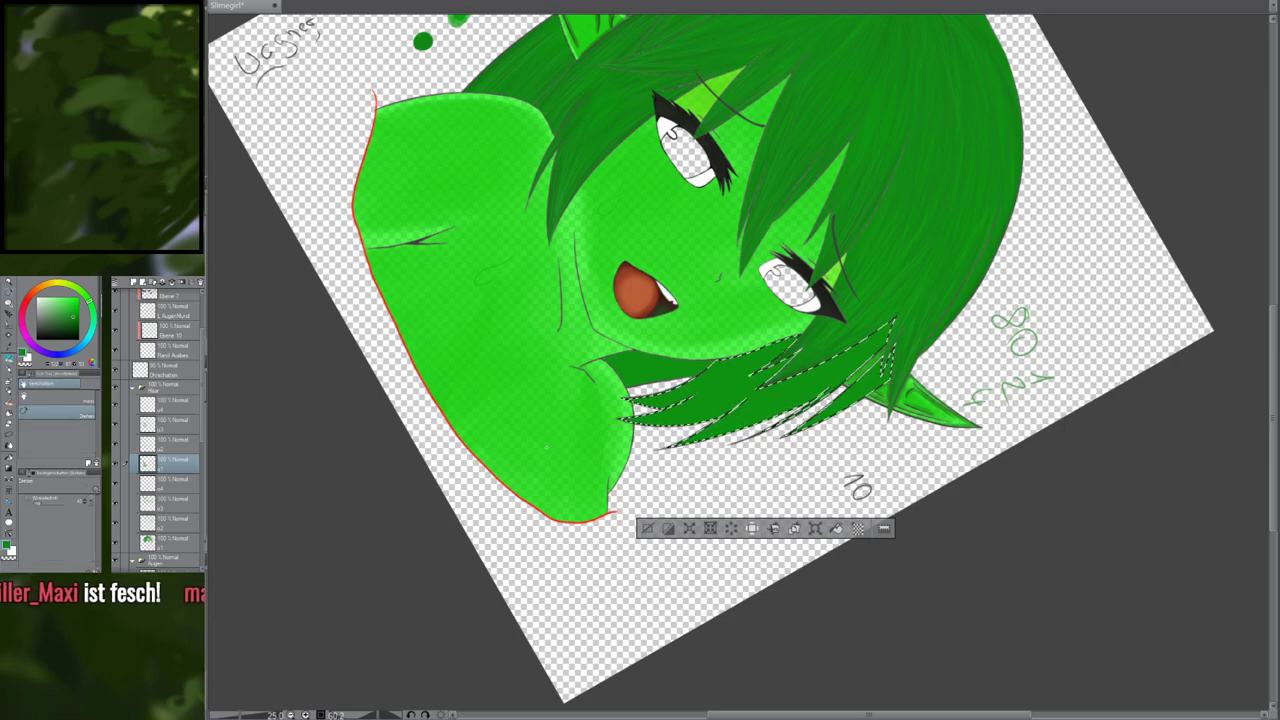
mouse_move(589, 476)
mouse_down()
mouse_move(785, 500)
mouse_move(850, 345)
mouse_move(754, 350)
mouse_up()
scroll(790, 325, up, 5)
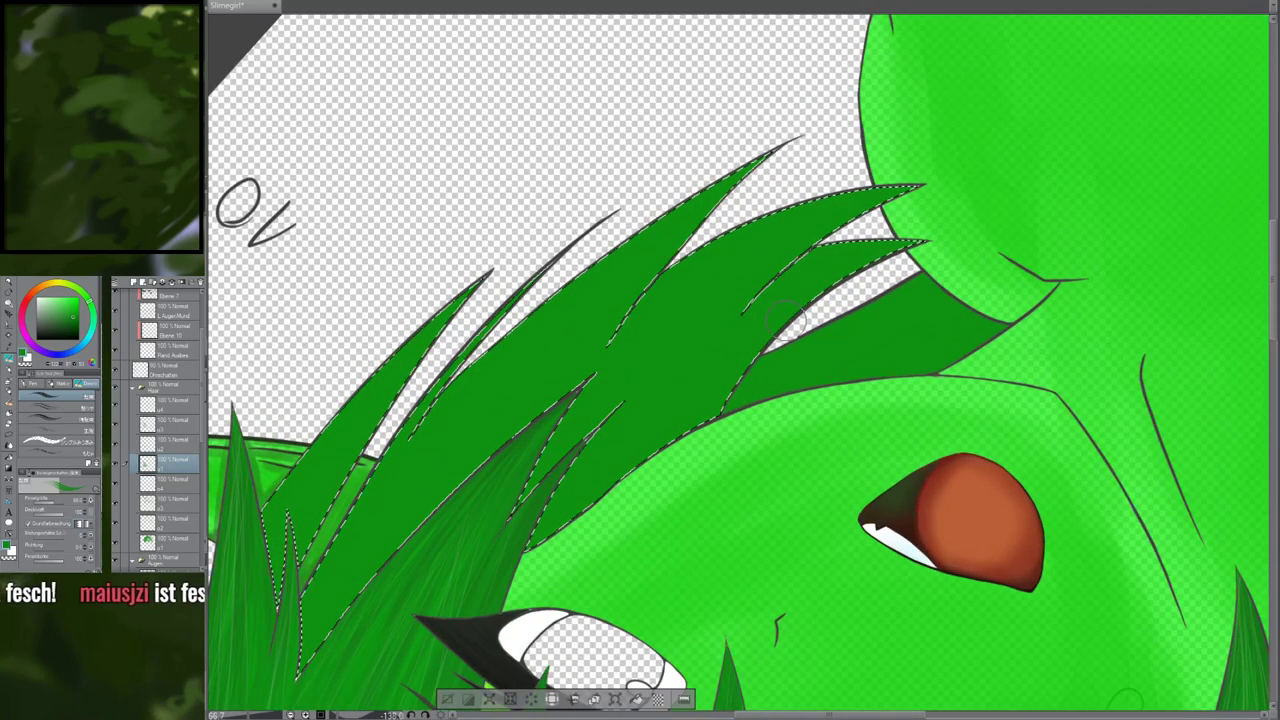
drag(784, 321, 897, 171)
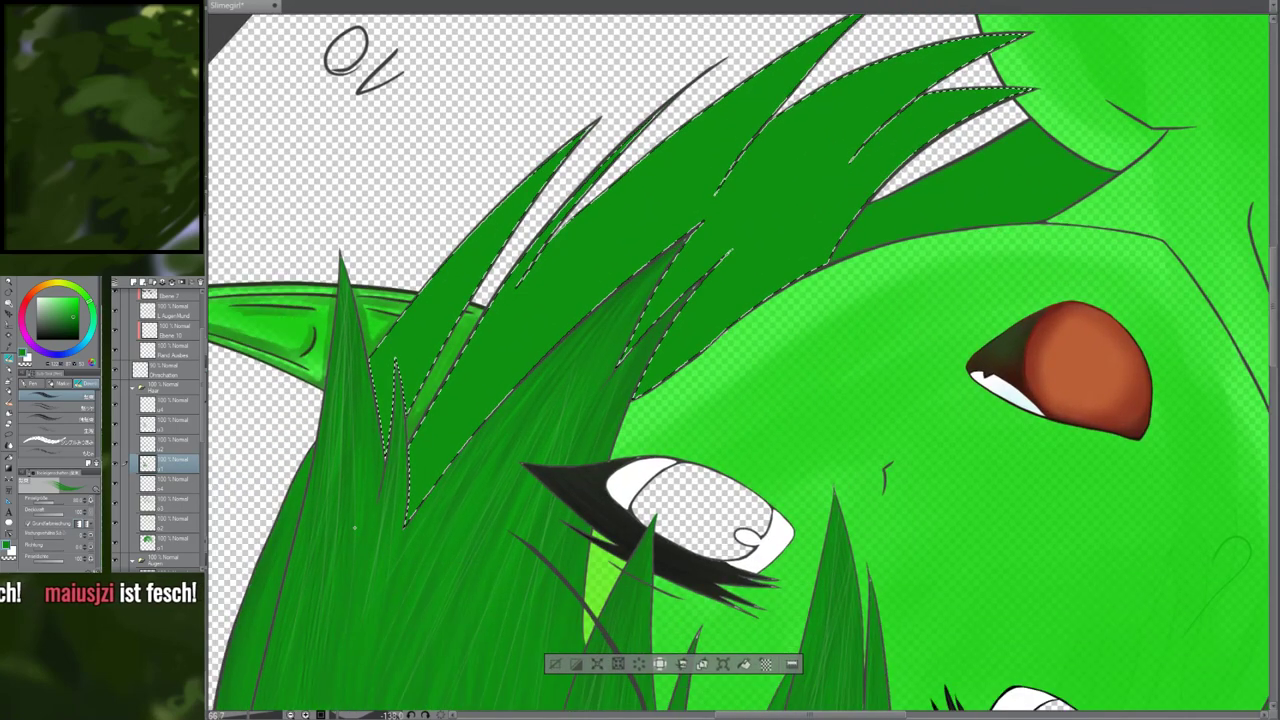
drag(353, 520, 313, 575)
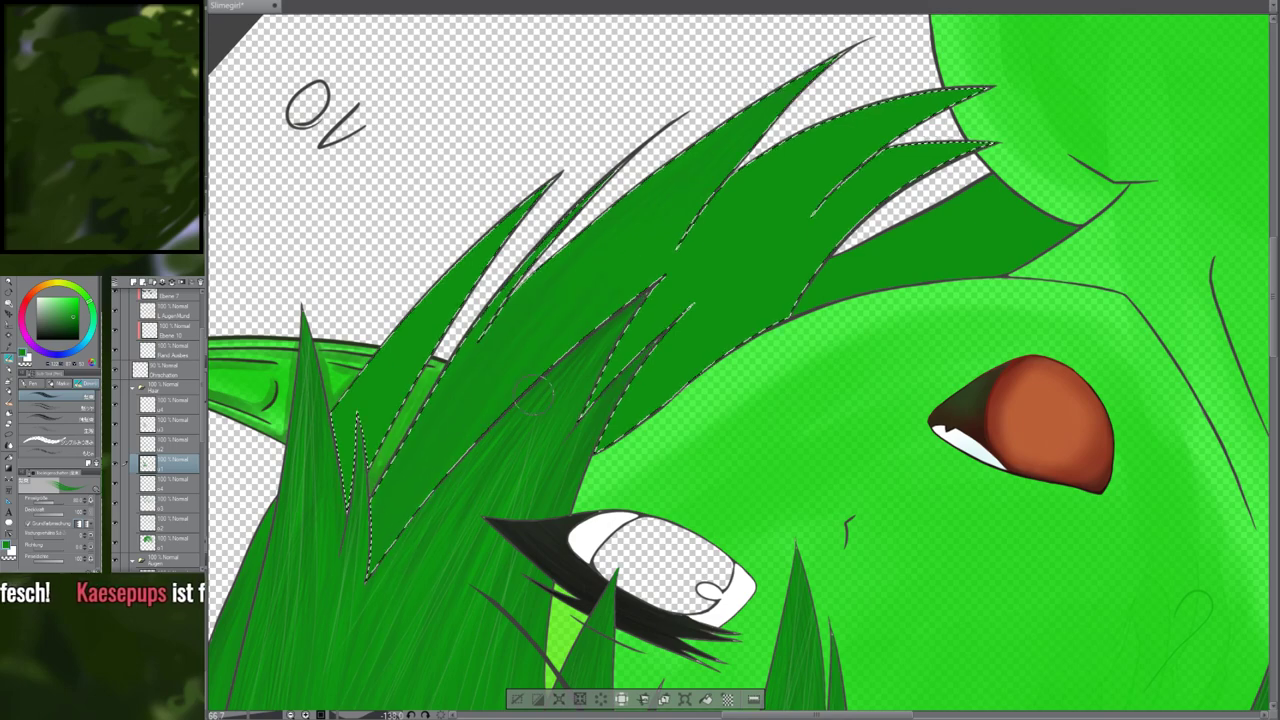
Extend the fine green streaks through the middle of the selected strands toward their tips
drag(735, 214, 562, 311)
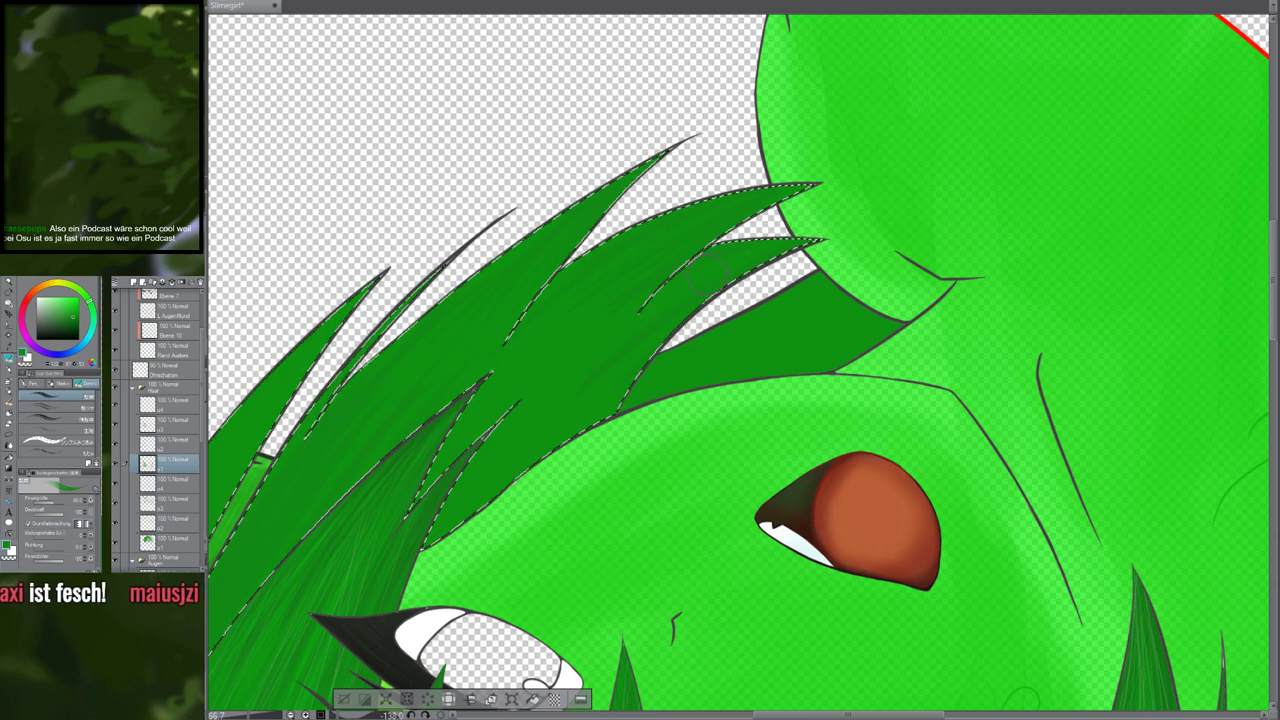
drag(546, 369, 637, 390)
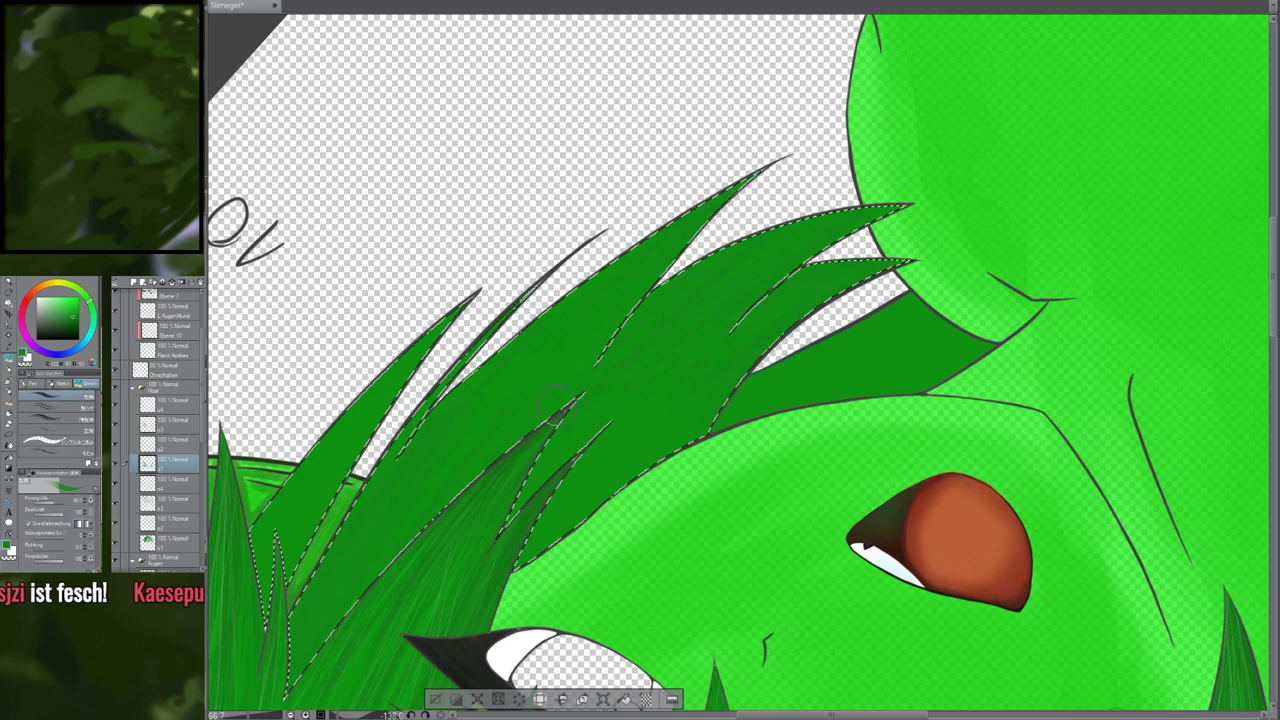
scroll(563, 437, down, 2)
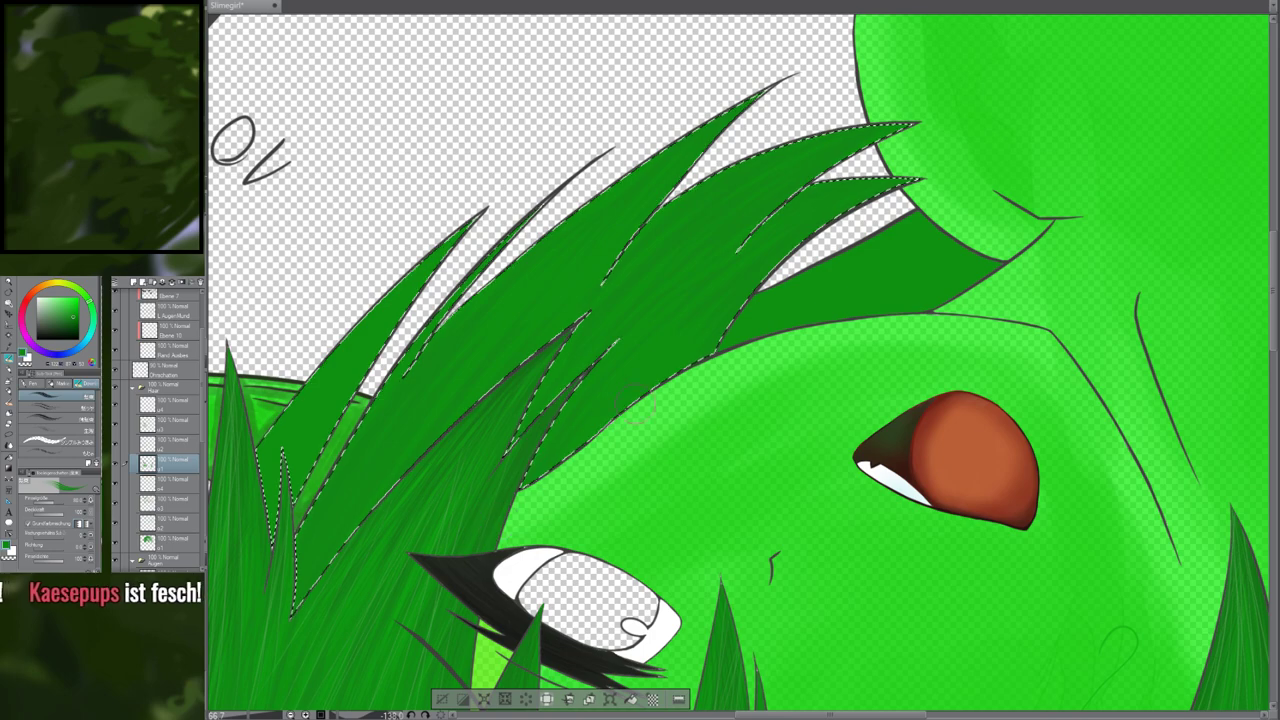
drag(543, 510, 670, 558)
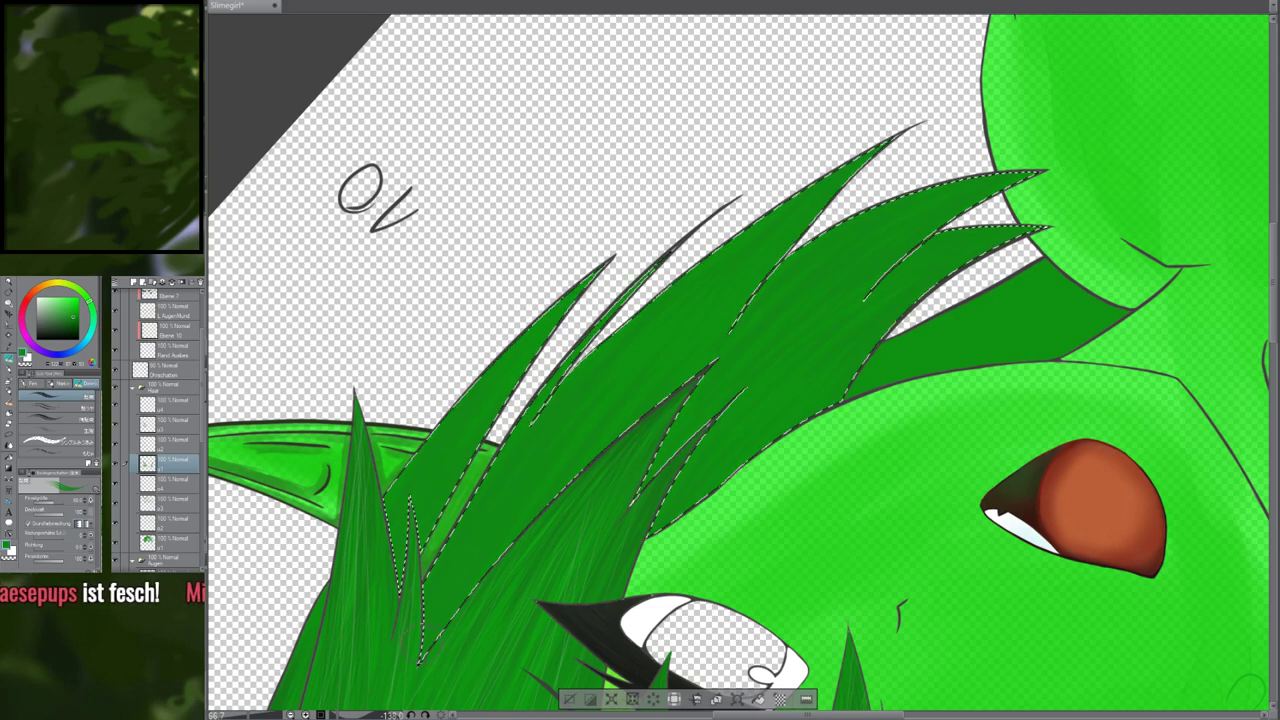
Adjust the canvas angle along the hair's flow and build up denser streaks across all the selected strands
key(minus)
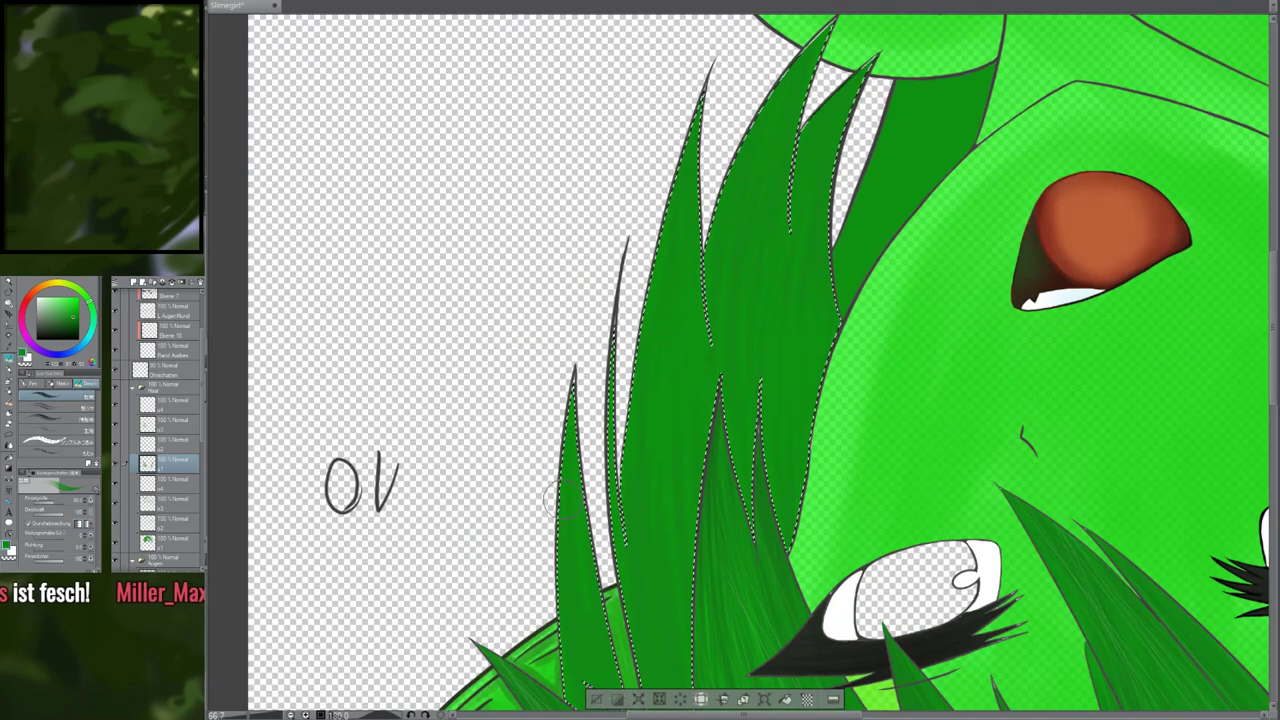
key(p)
key(b)
key(r)
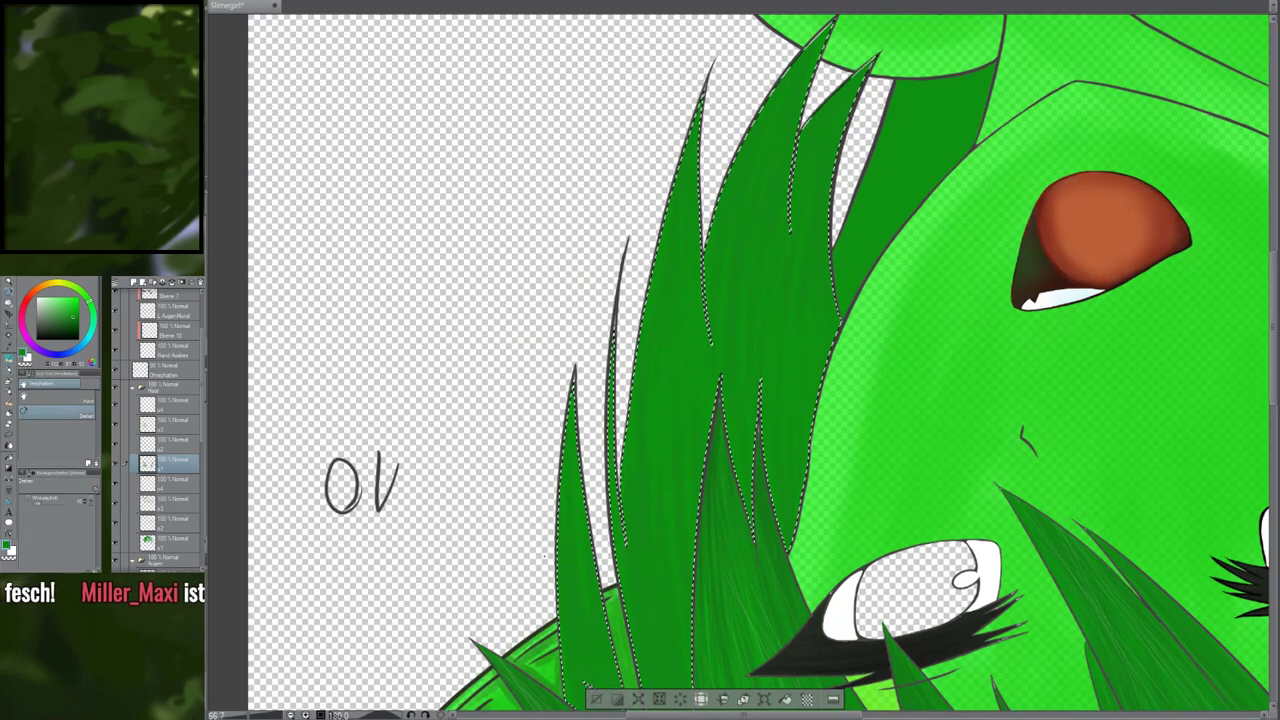
mouse_move(560, 550)
mouse_down()
mouse_move(502, 465)
mouse_move(480, 350)
mouse_up()
drag(640, 400, 693, 319)
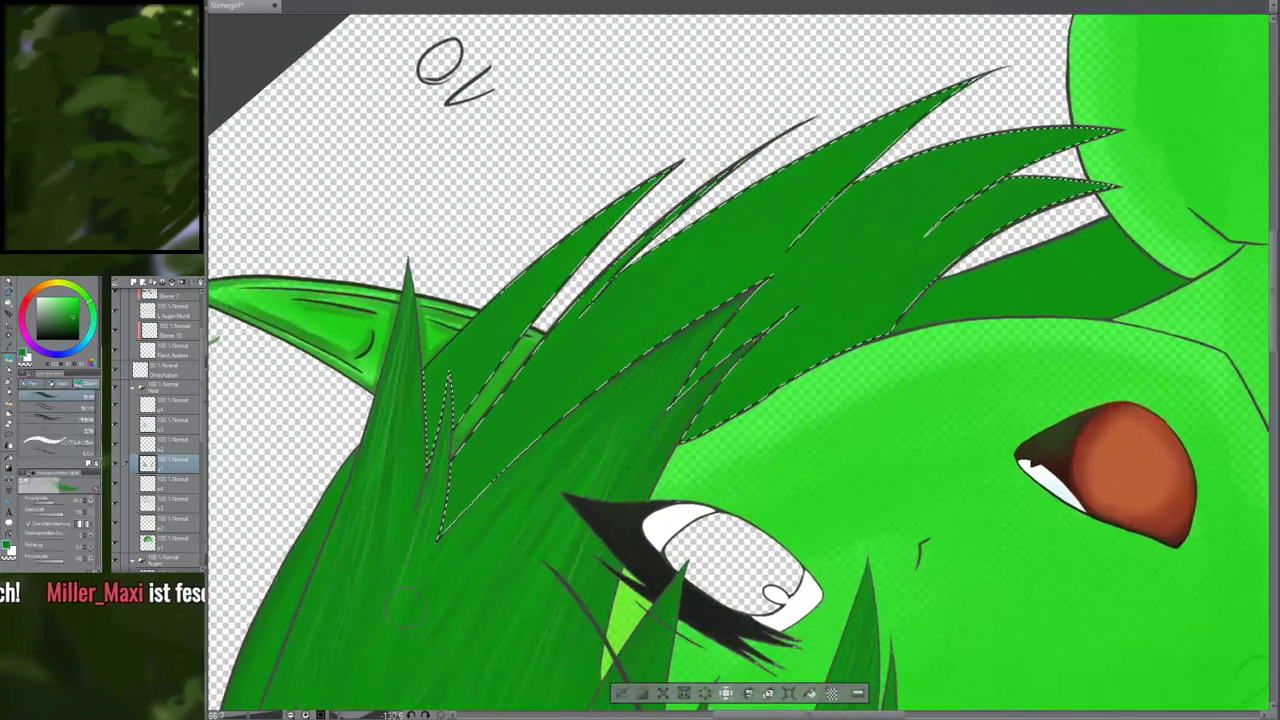
drag(804, 348, 608, 482)
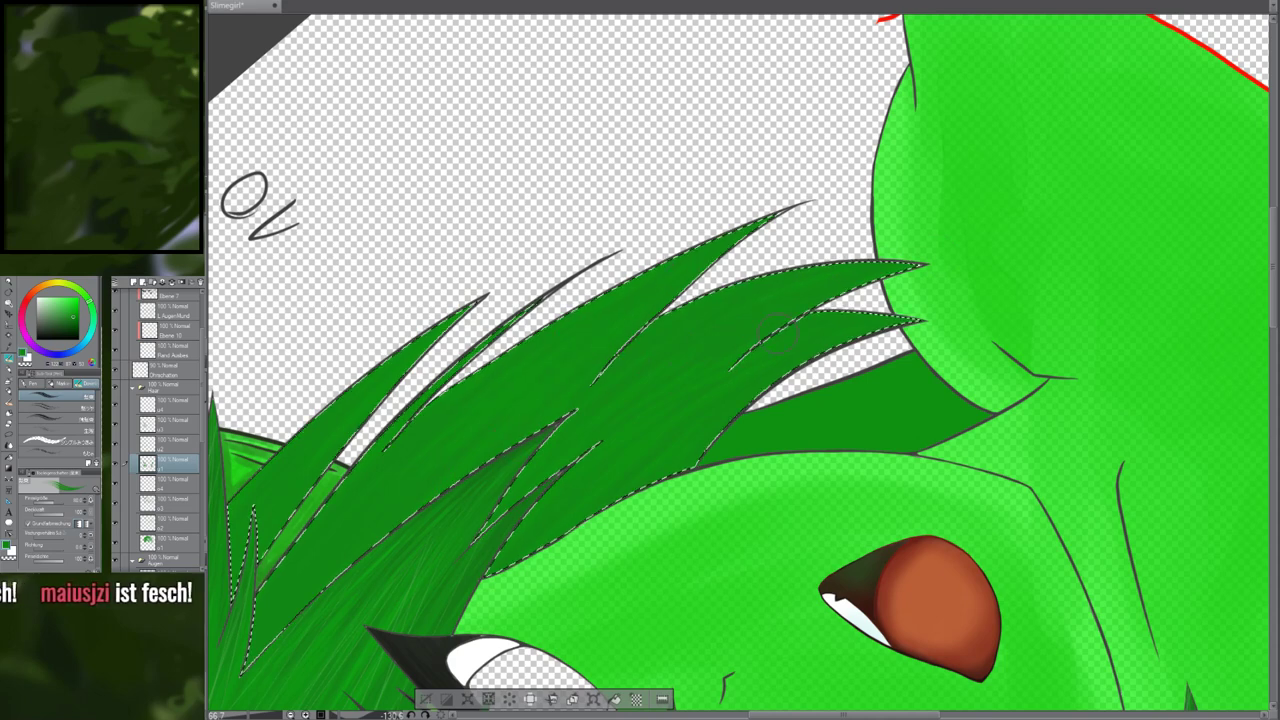
drag(777, 333, 652, 340)
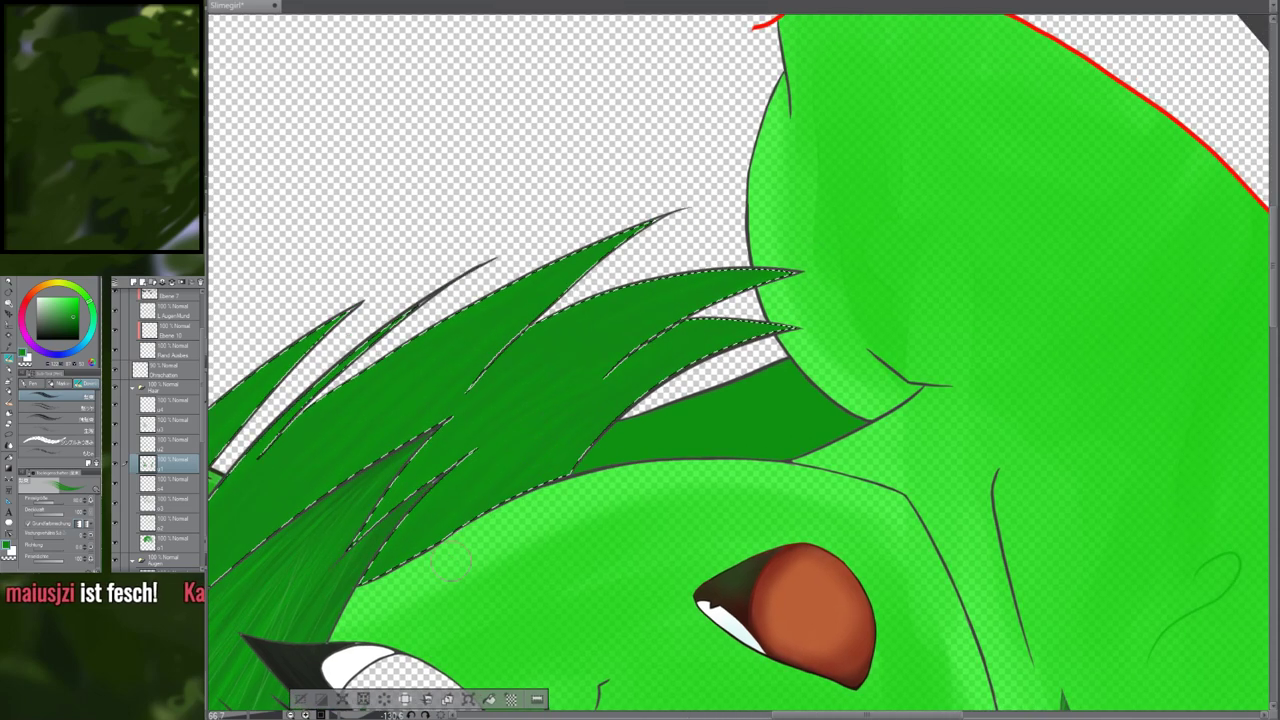
drag(271, 428, 395, 388)
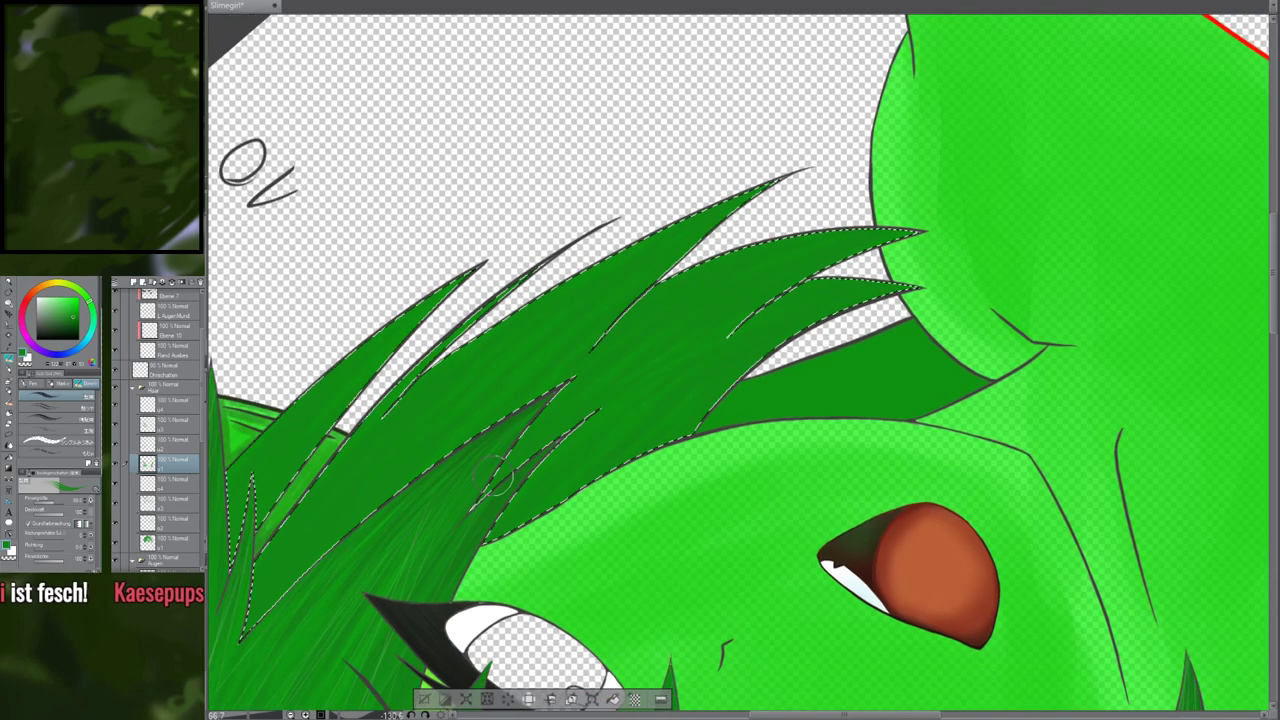
drag(493, 476, 717, 331)
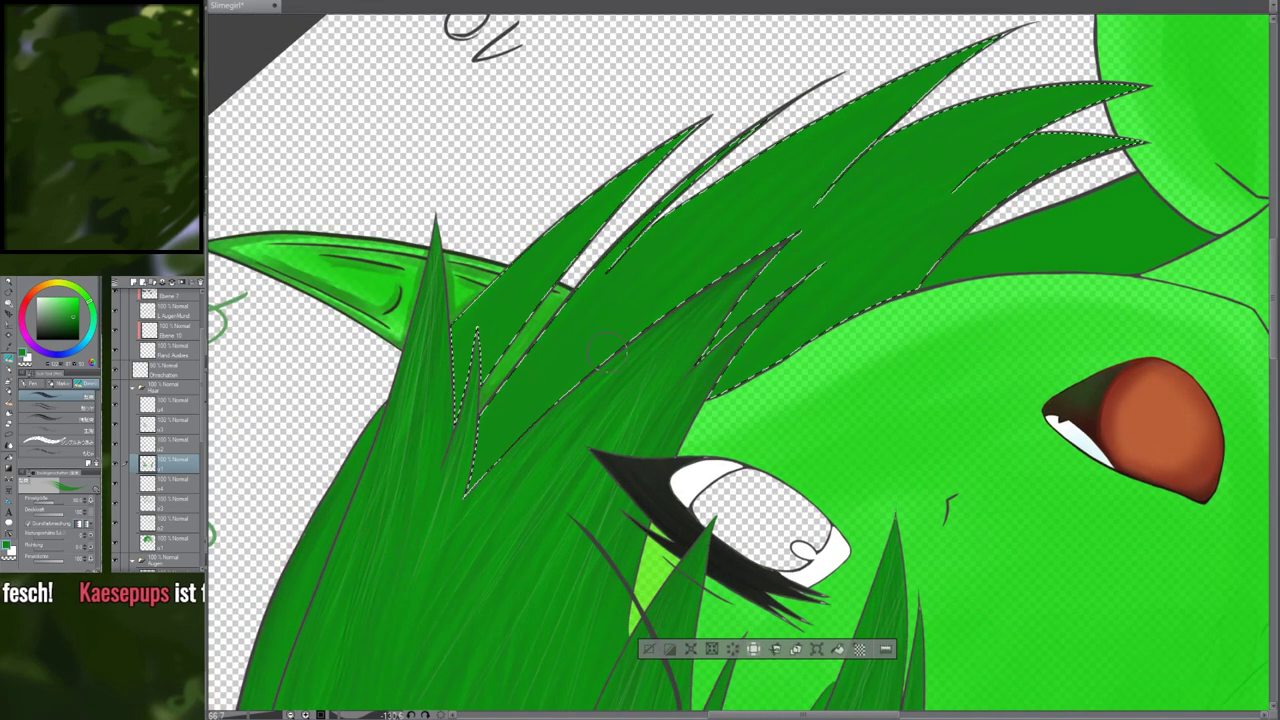
drag(663, 159, 542, 326)
drag(650, 448, 549, 432)
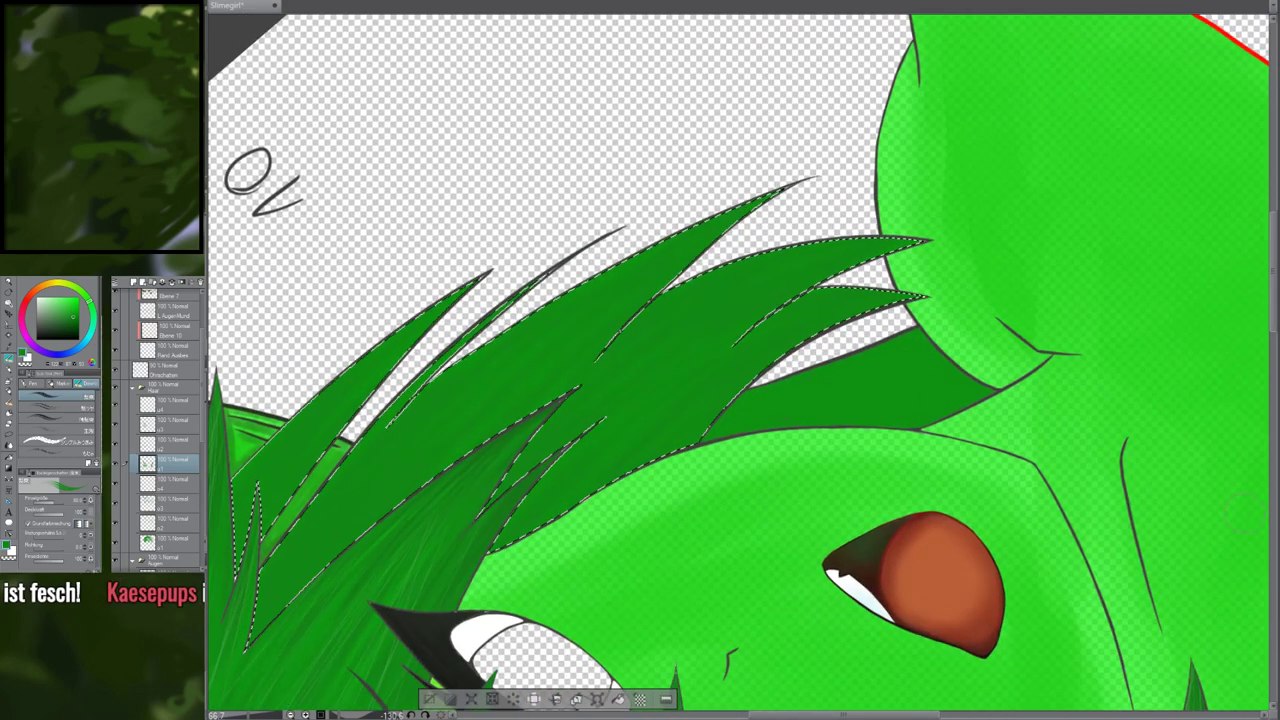
Make the next hair layer above active and switch to the second brush variant
click(172, 444)
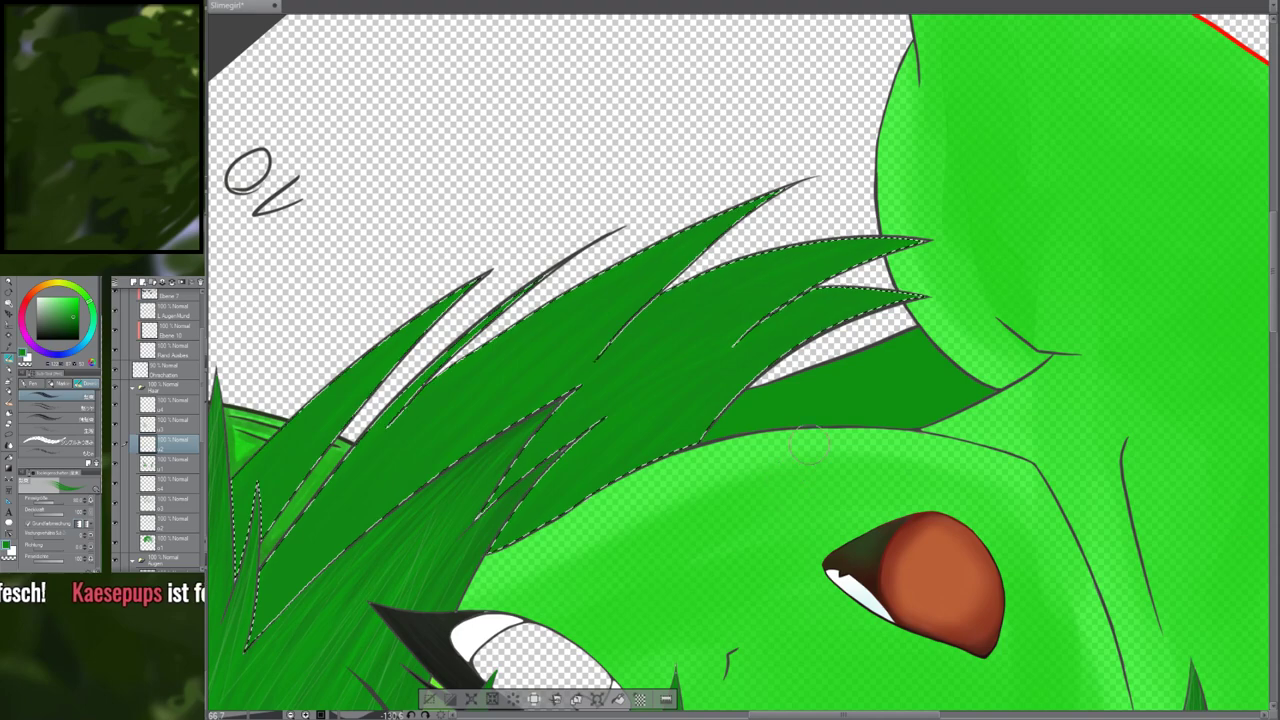
scroll(680, 392, down, 6)
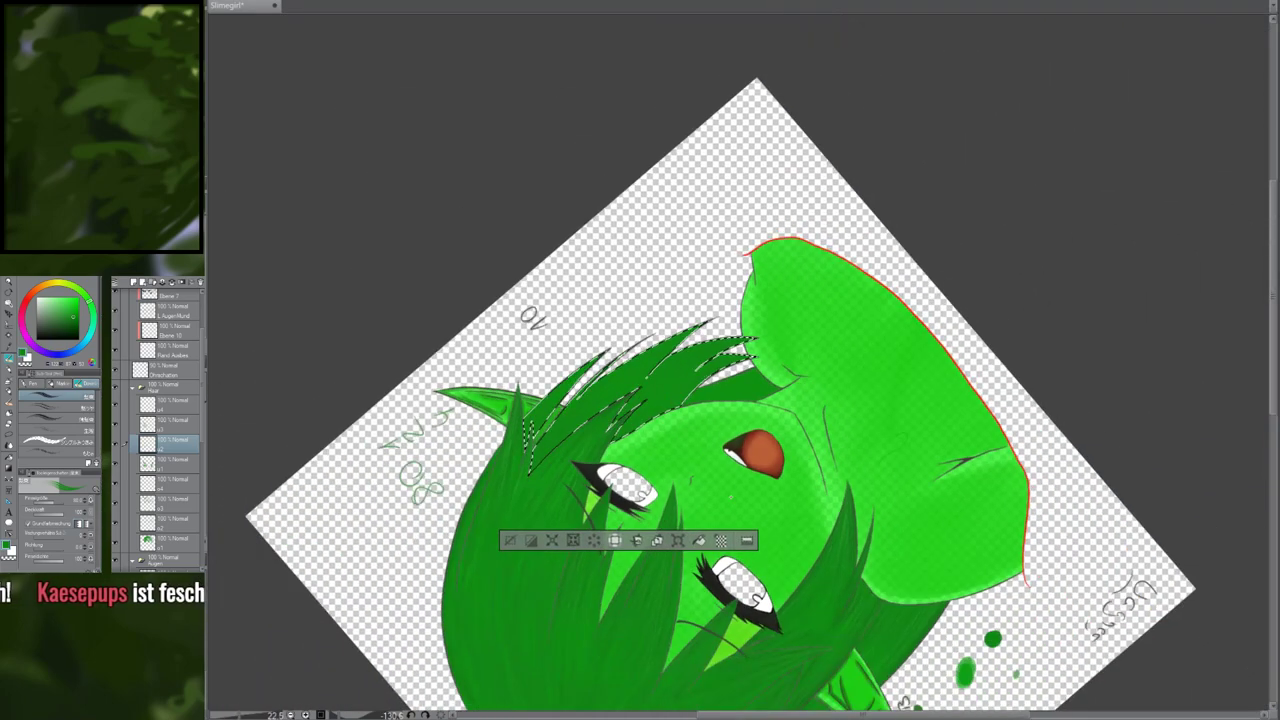
drag(731, 497, 609, 228)
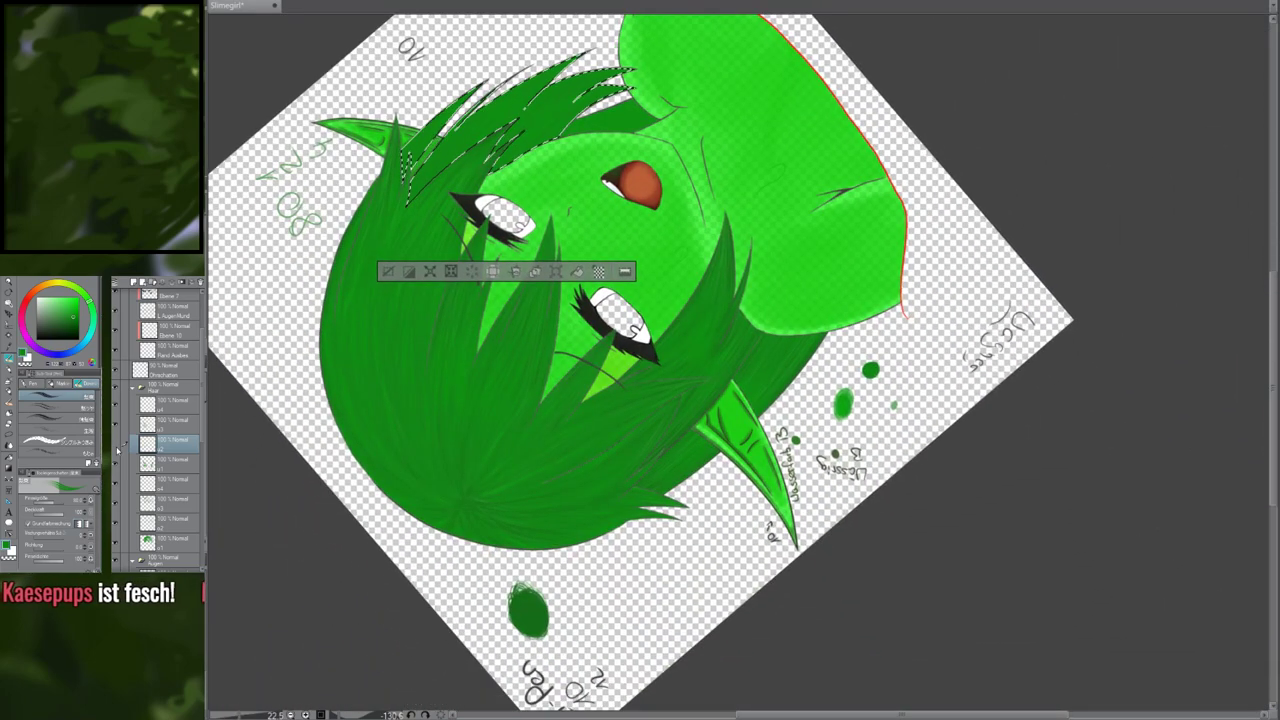
key(i)
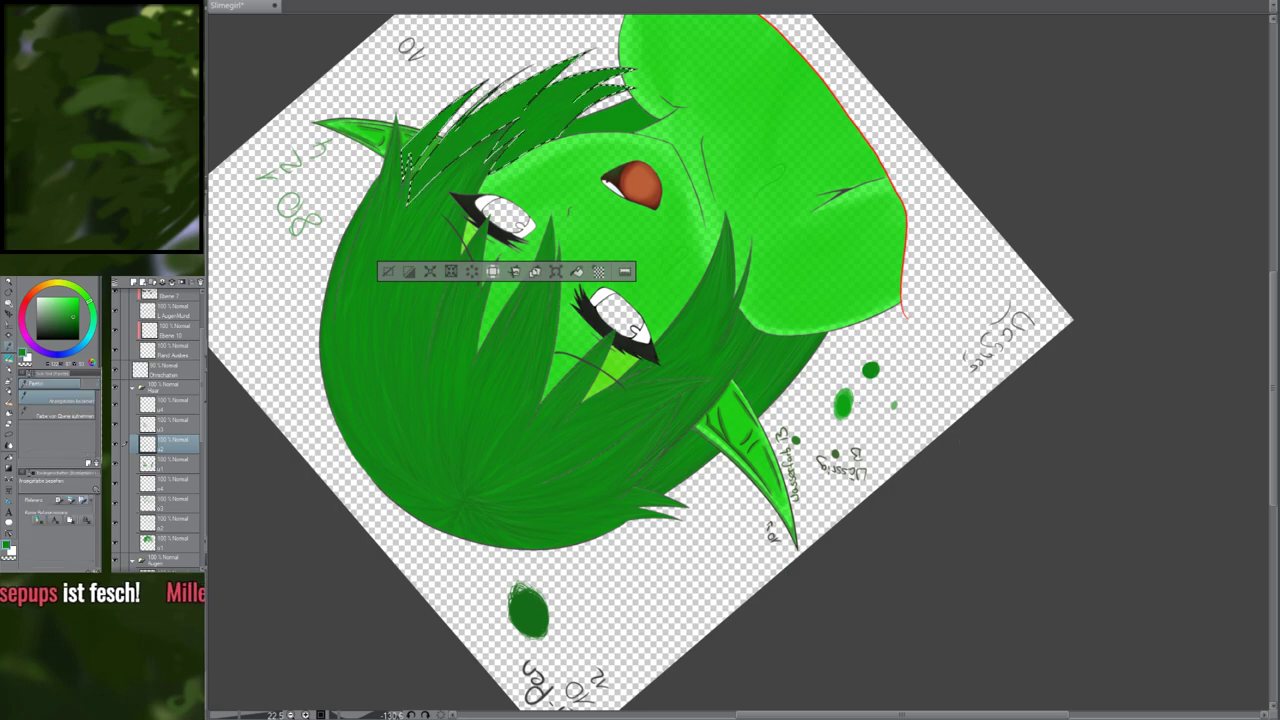
key(b)
click(45, 409)
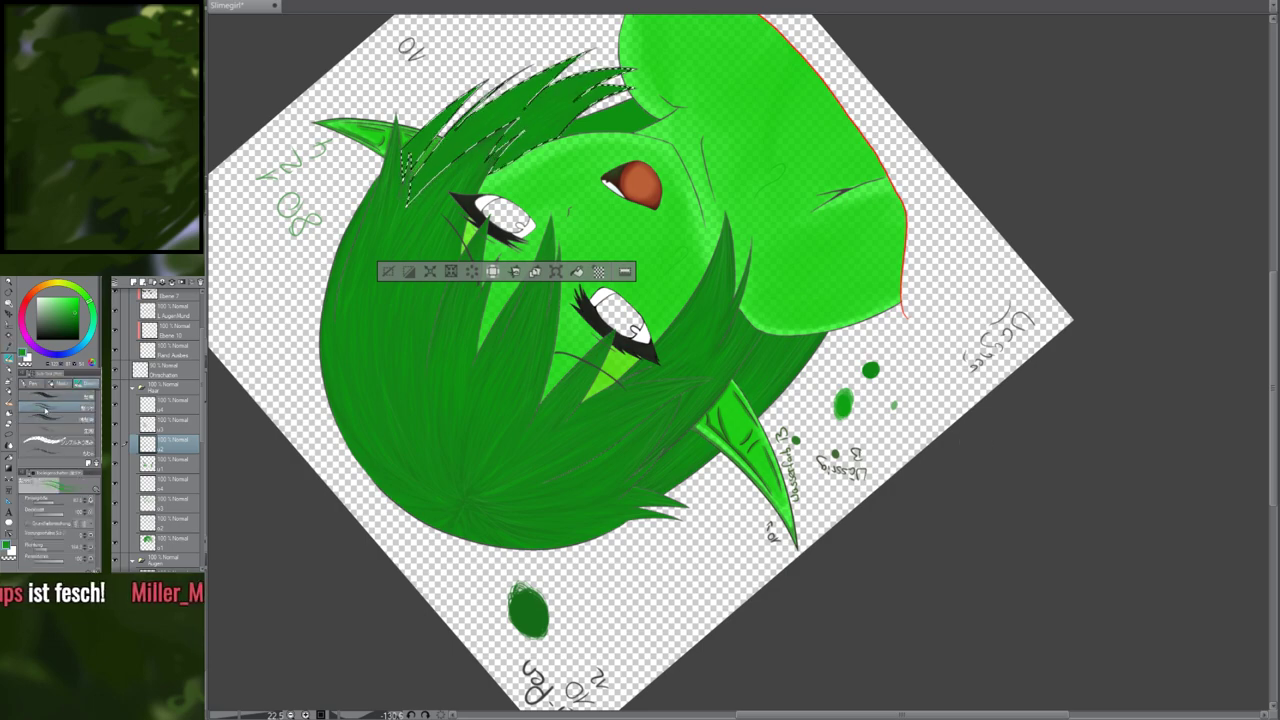
Paint a further layer of streaks over the selected strands beside the cheek with the second brush variant
scroll(440, 150, up, 5)
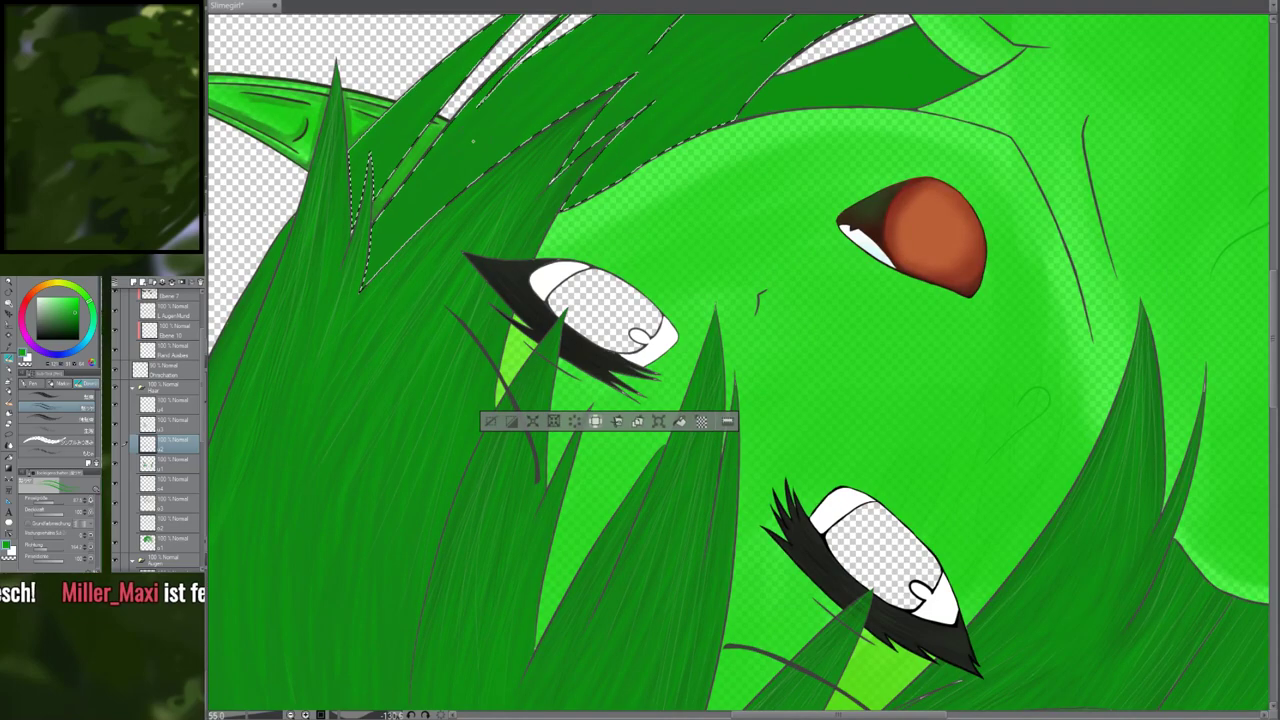
drag(473, 141, 412, 424)
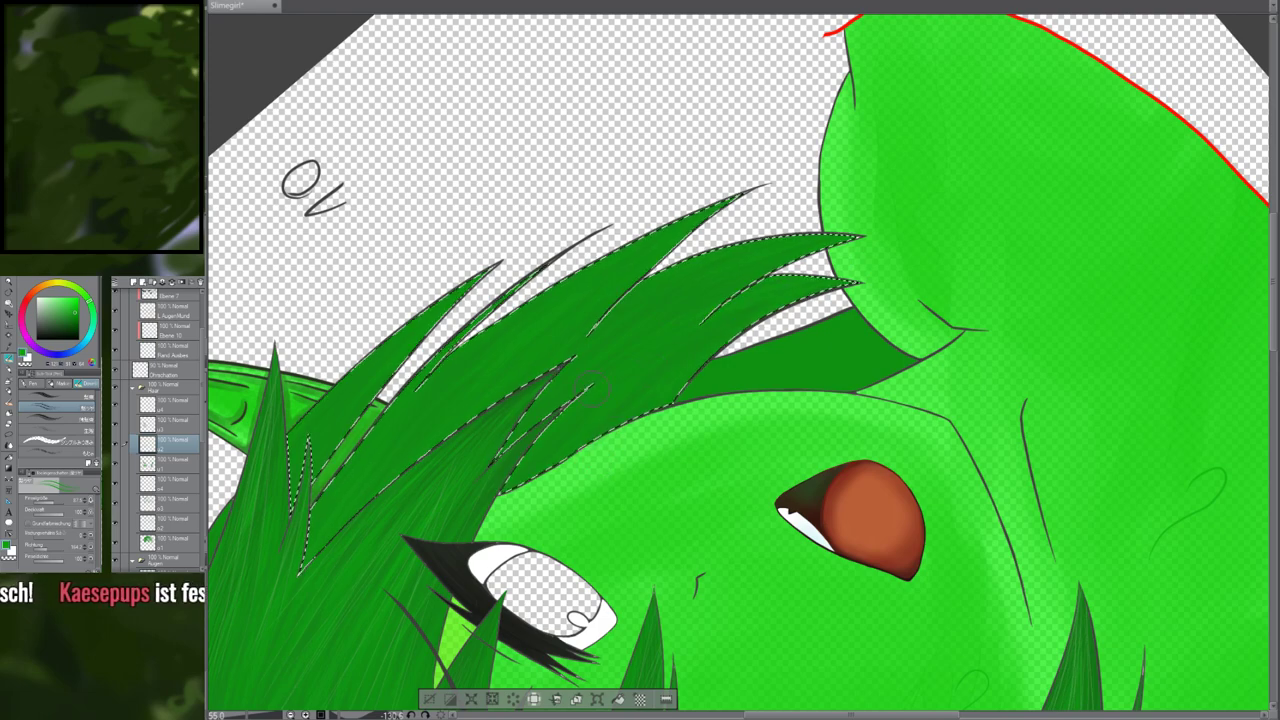
drag(461, 296, 611, 384)
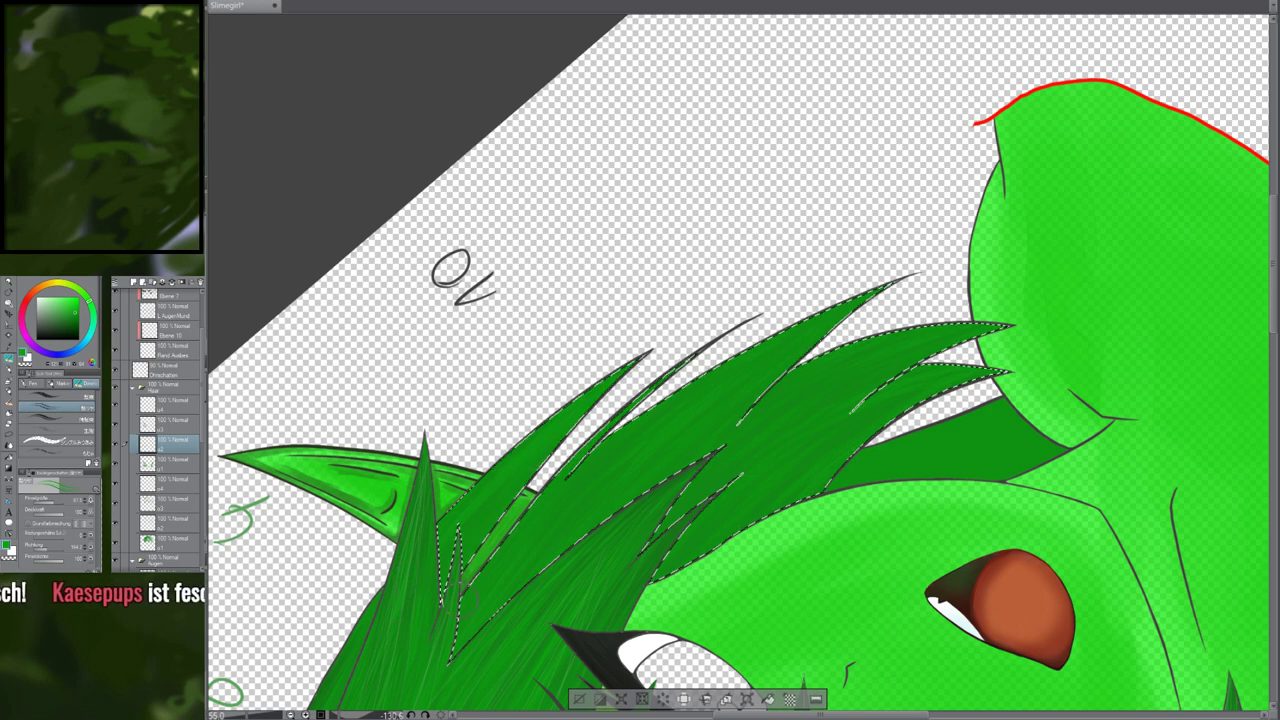
drag(612, 382, 530, 352)
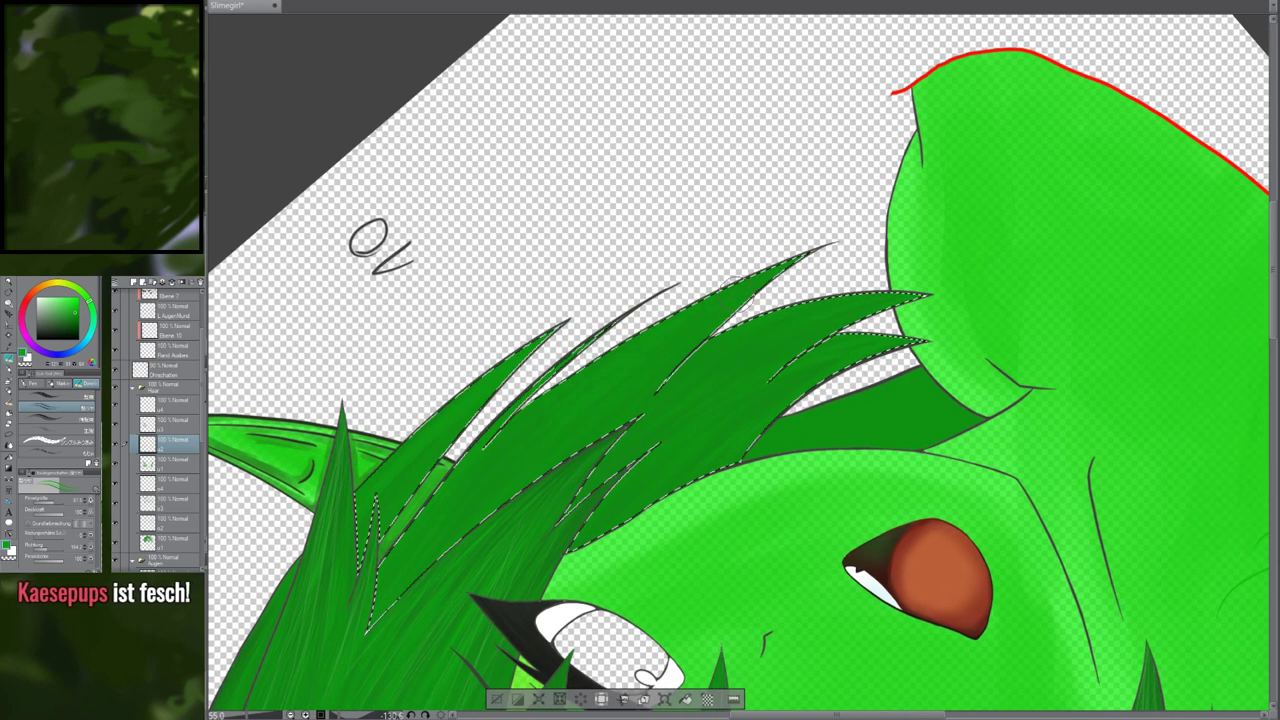
drag(965, 262, 847, 286)
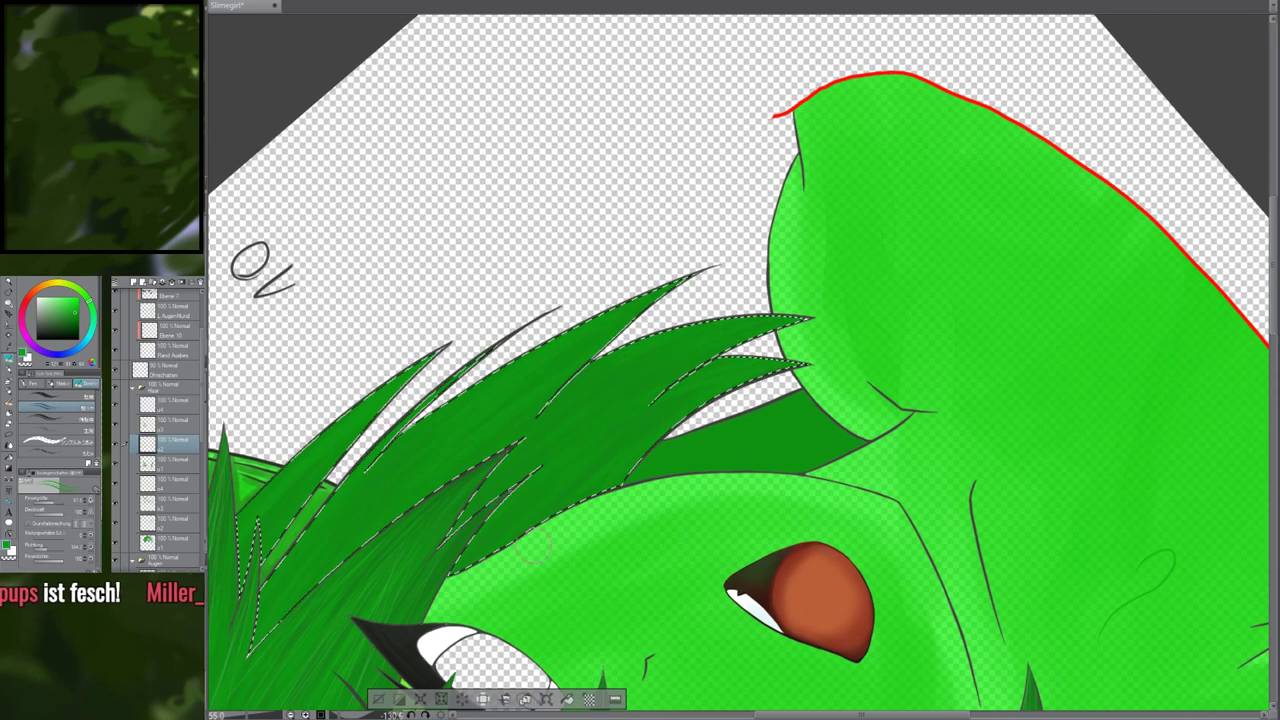
Fill in the remaining green streaks across the selected strands from their roots to their tips
drag(391, 444, 444, 427)
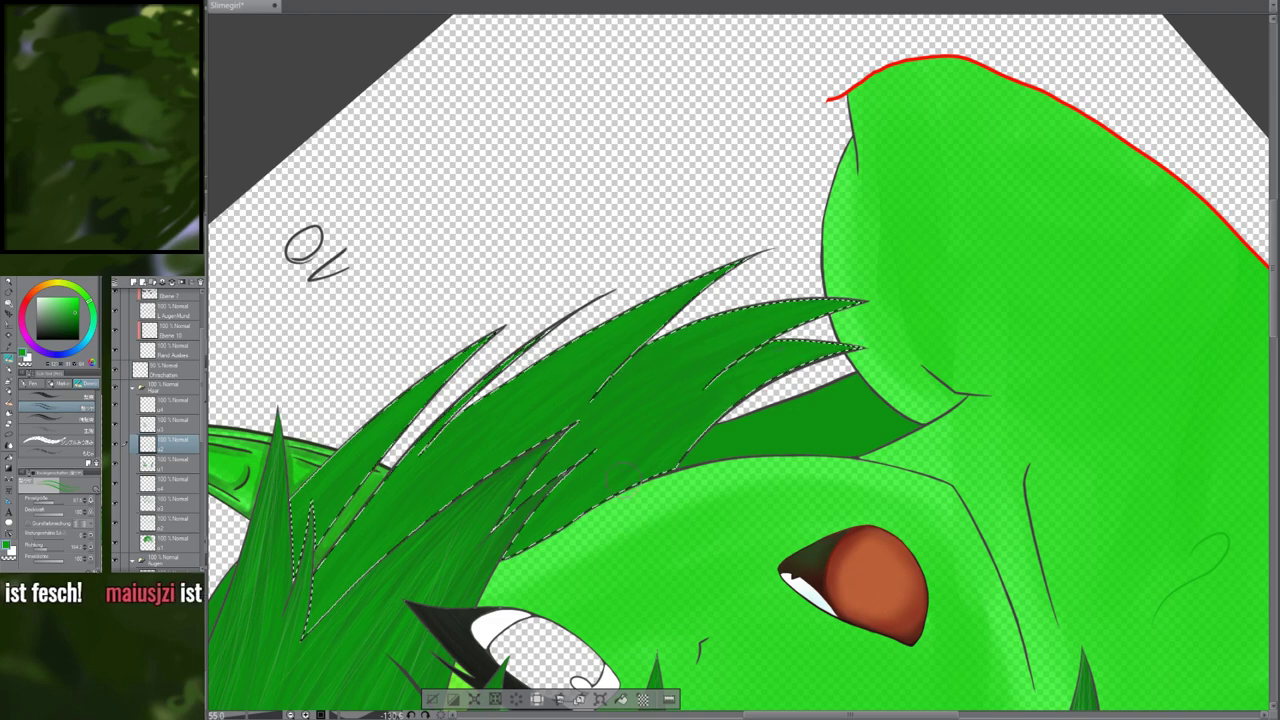
drag(593, 458, 655, 484)
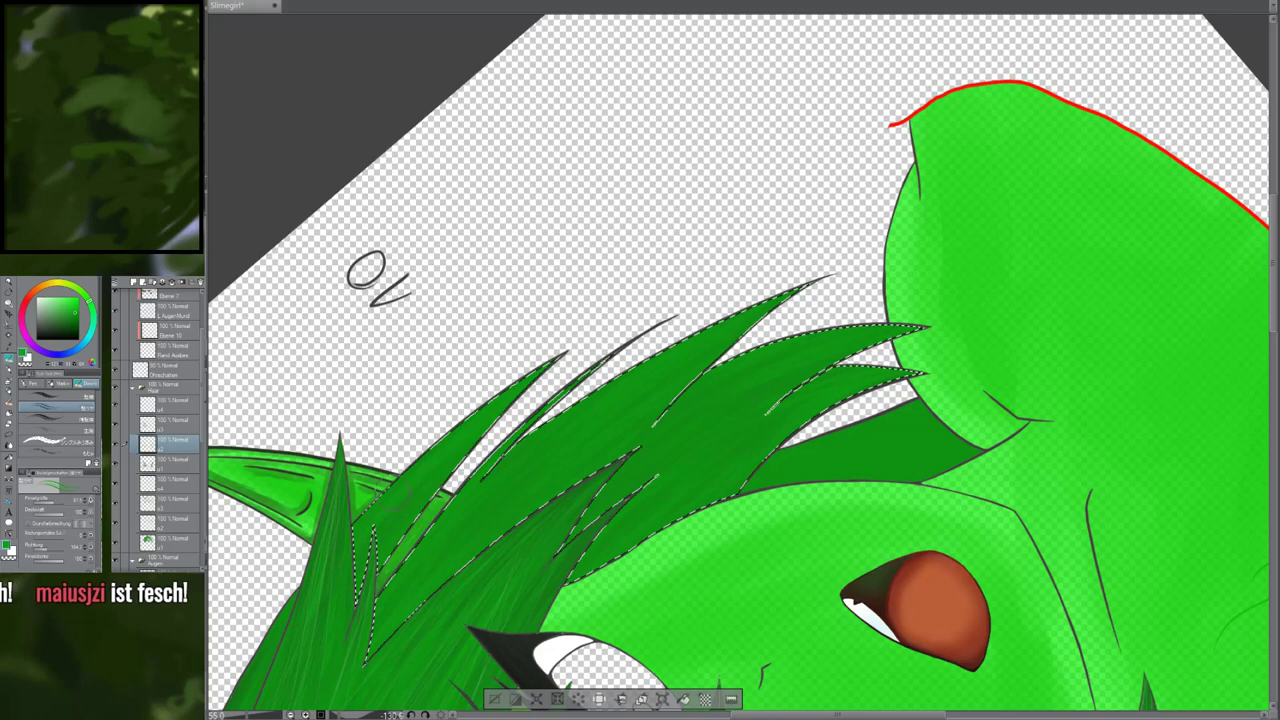
drag(398, 497, 431, 390)
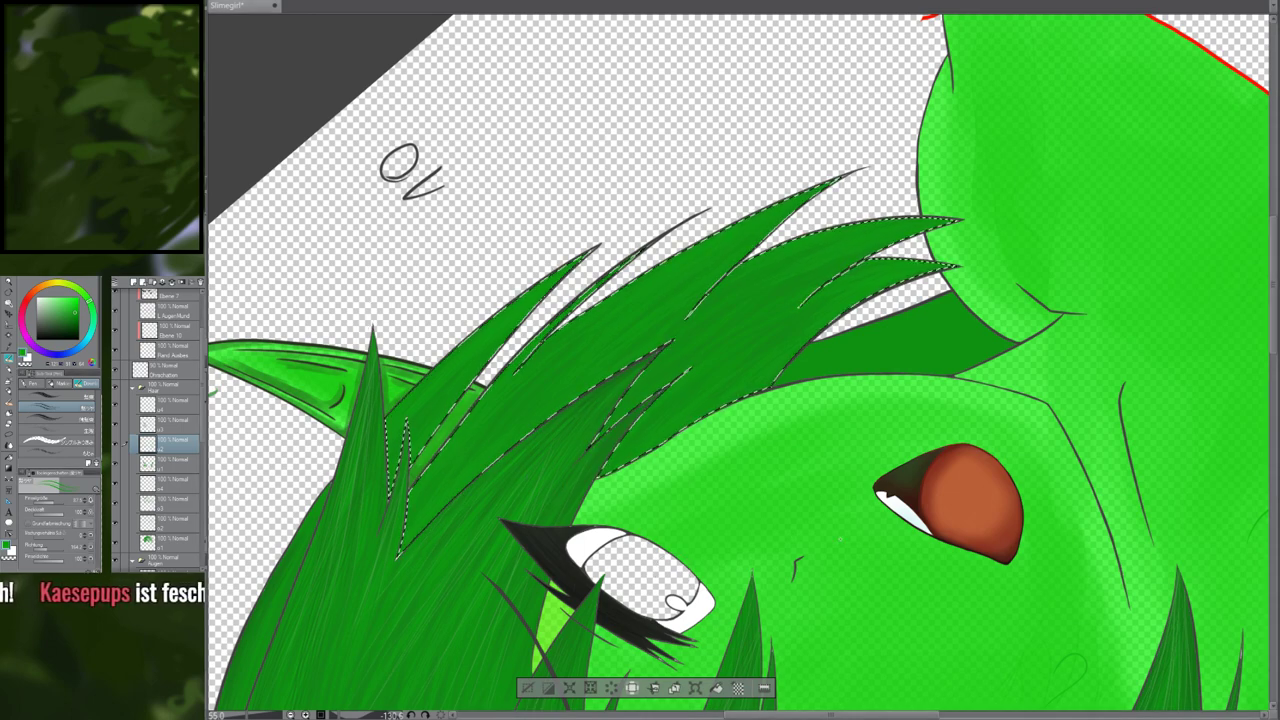
Sample the dark green of the large scribbled swatch beyond the crown, and set up the fourth brush variant on the next hair layer above
mouse_move(980, 640)
mouse_down()
mouse_move(567, 246)
mouse_move(374, 30)
mouse_move(276, 129)
mouse_up()
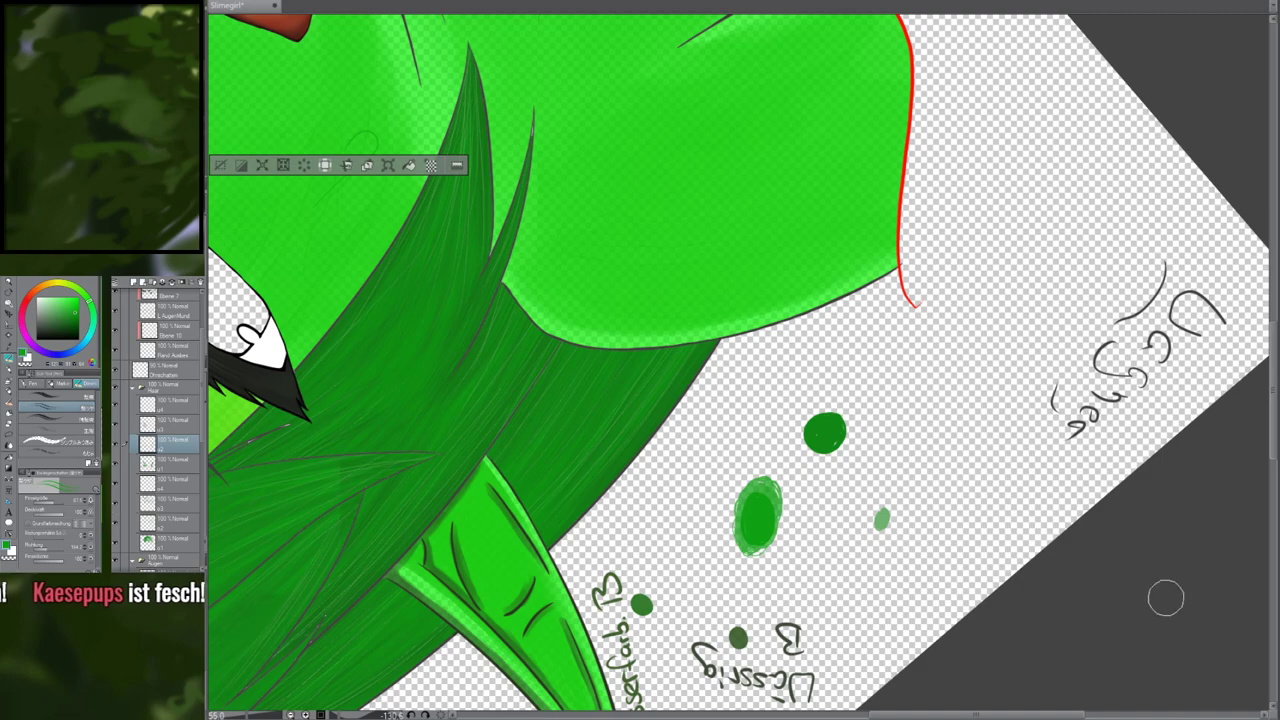
mouse_move(650, 580)
mouse_down()
mouse_move(882, 323)
mouse_move(1145, 203)
mouse_up()
drag(802, 554, 881, 460)
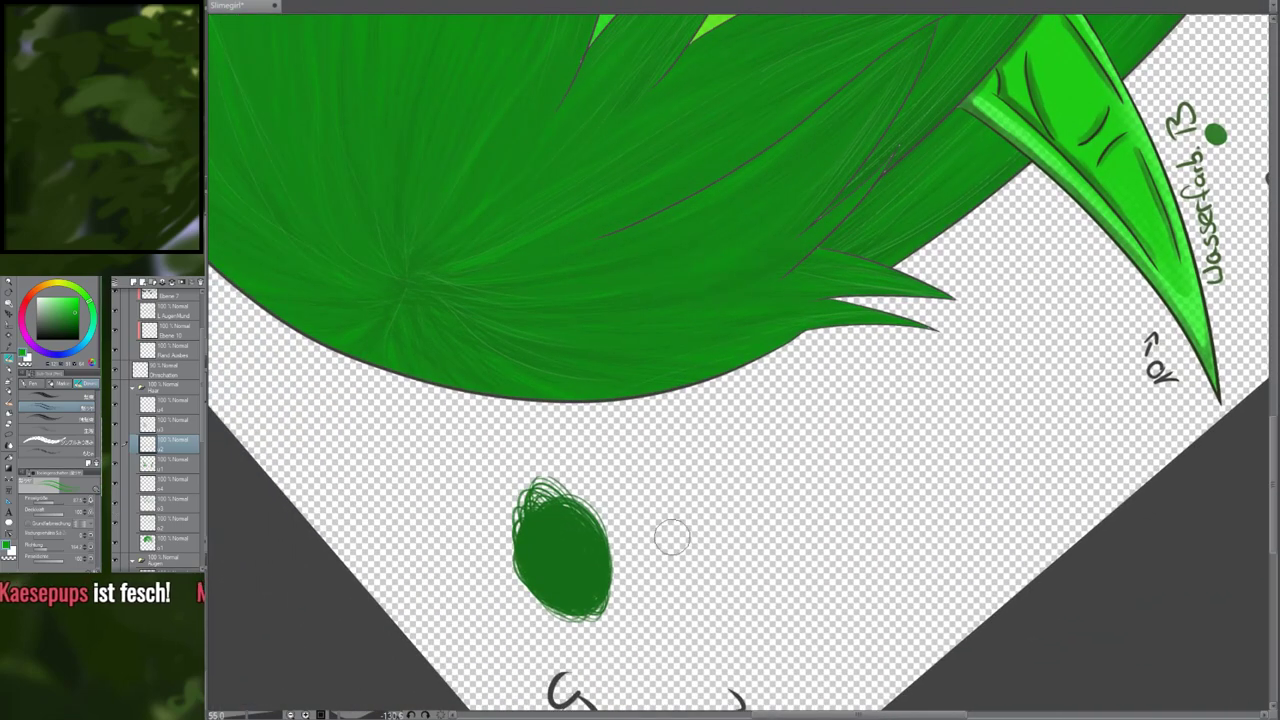
alt+click(574, 563)
drag(610, 90, 689, 690)
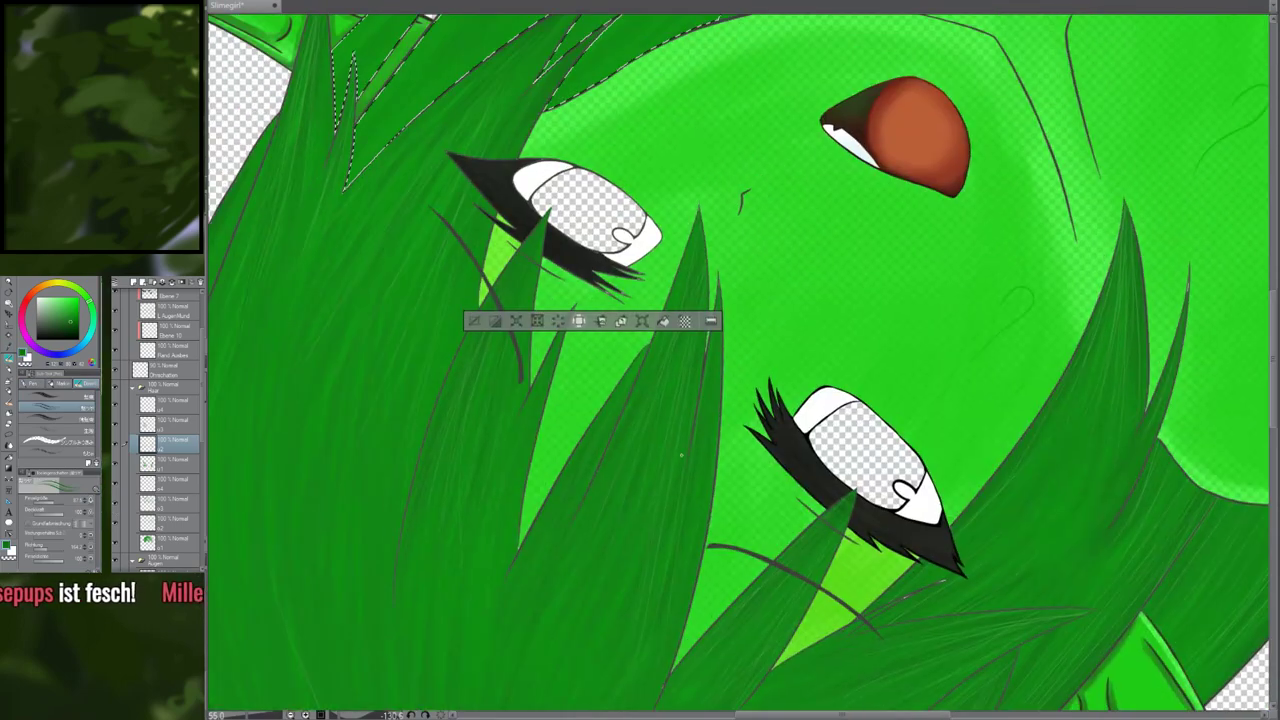
drag(400, 90, 446, 547)
click(62, 430)
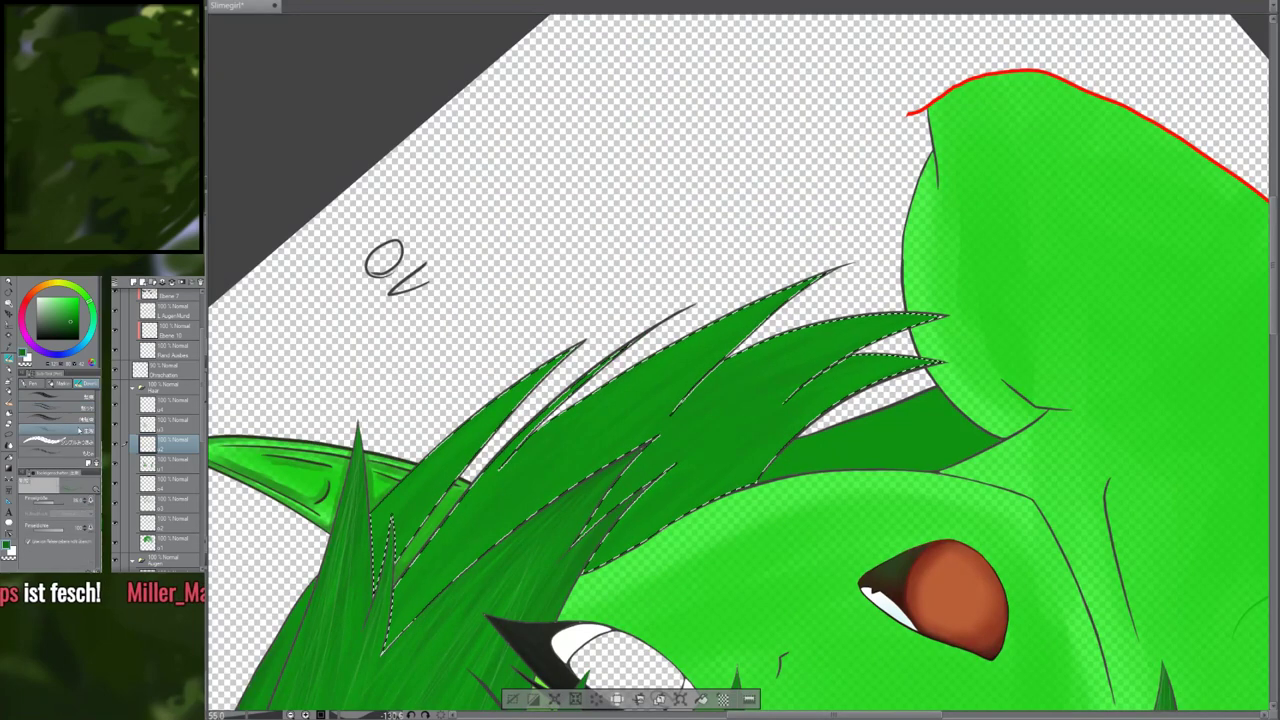
click(168, 425)
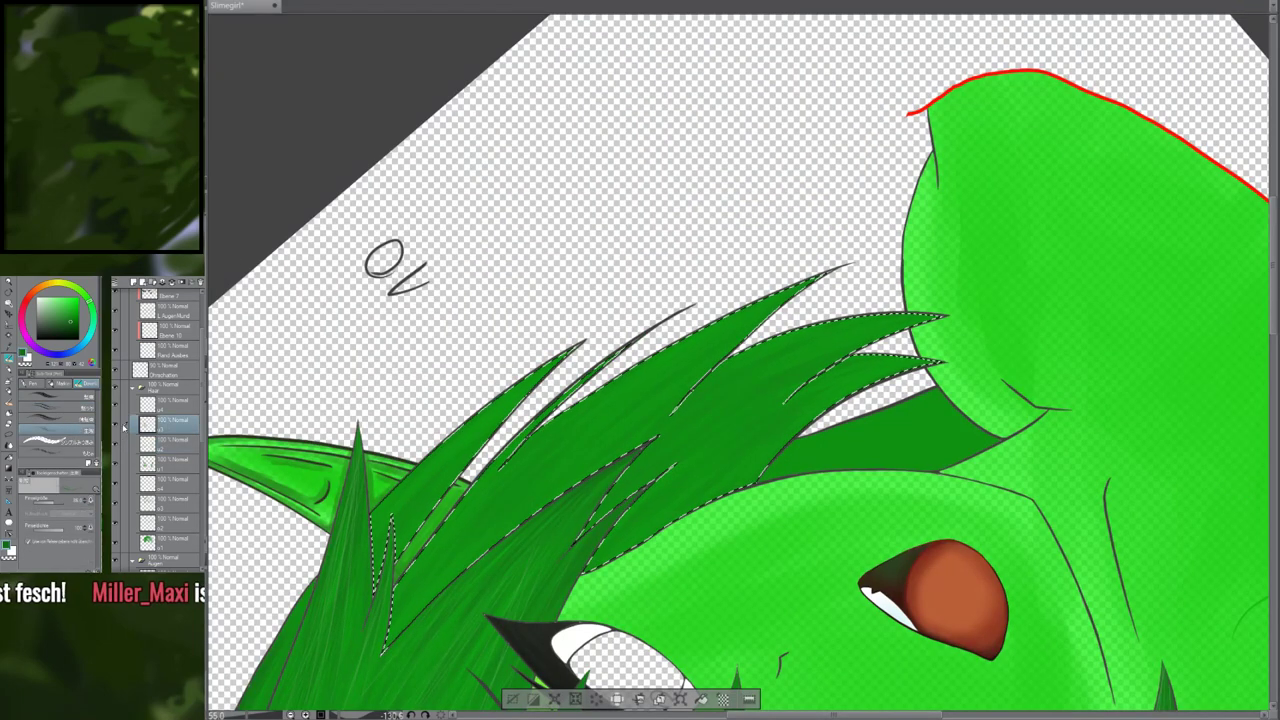
Compare the streak layers on the finished strands beside the other cheek by hiding and showing two hair layers
drag(1190, 670, 675, 285)
drag(878, 352, 845, 165)
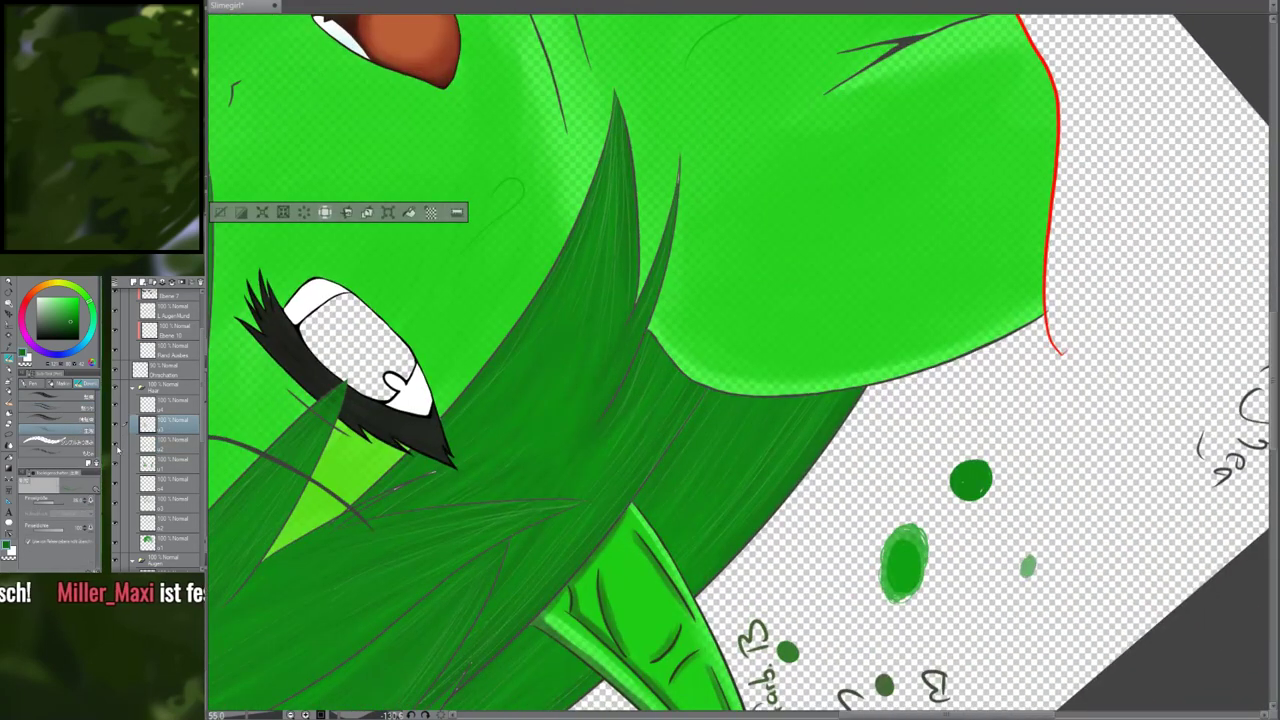
click(116, 446)
click(117, 447)
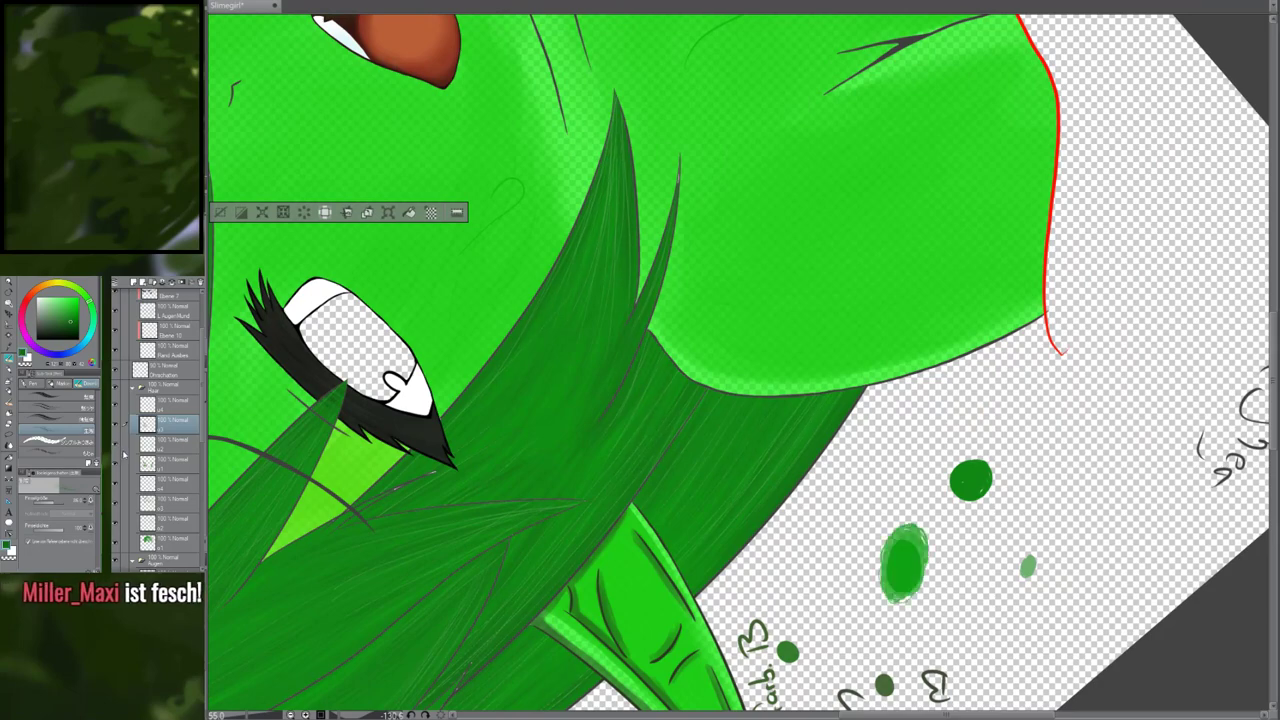
click(116, 426)
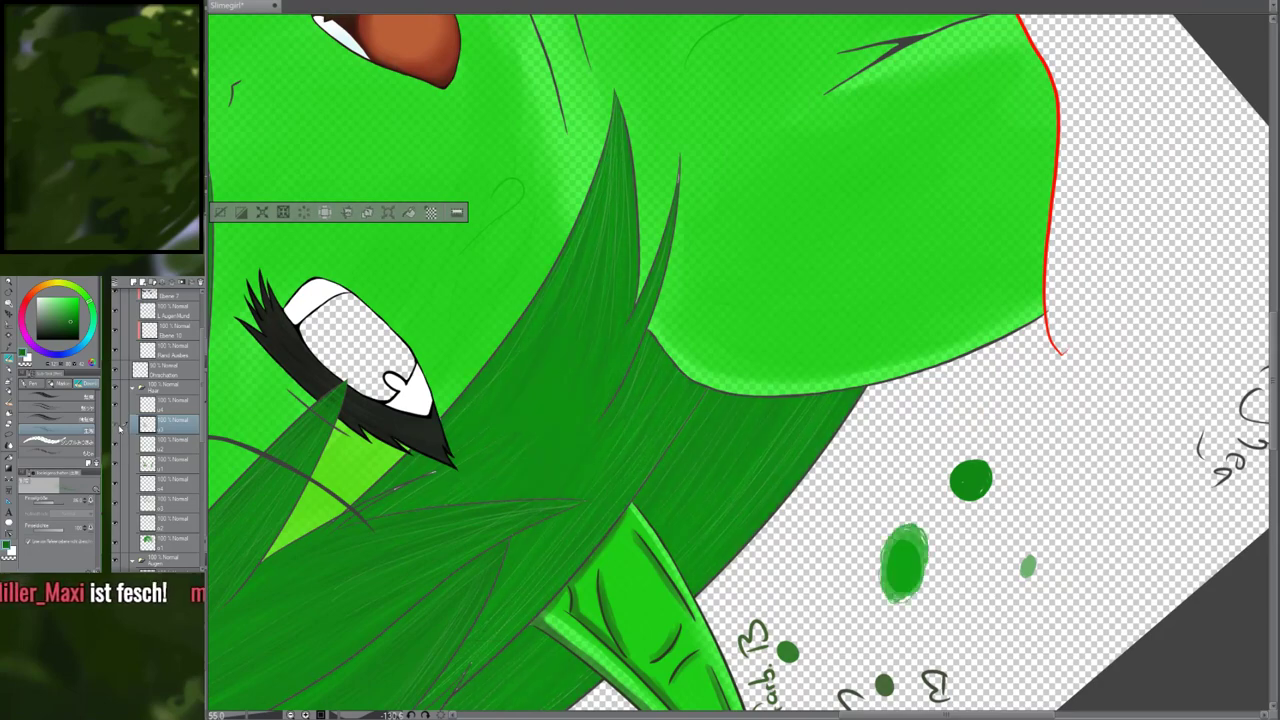
click(116, 426)
Paint dark green streaks over all the selected strands beside the cheek, following the hair's flow out to the tips
mouse_move(574, 225)
mouse_down()
mouse_move(853, 476)
mouse_move(930, 718)
mouse_up()
mouse_move(240, 555)
mouse_down()
mouse_move(494, 631)
mouse_move(514, 562)
mouse_move(438, 590)
mouse_up()
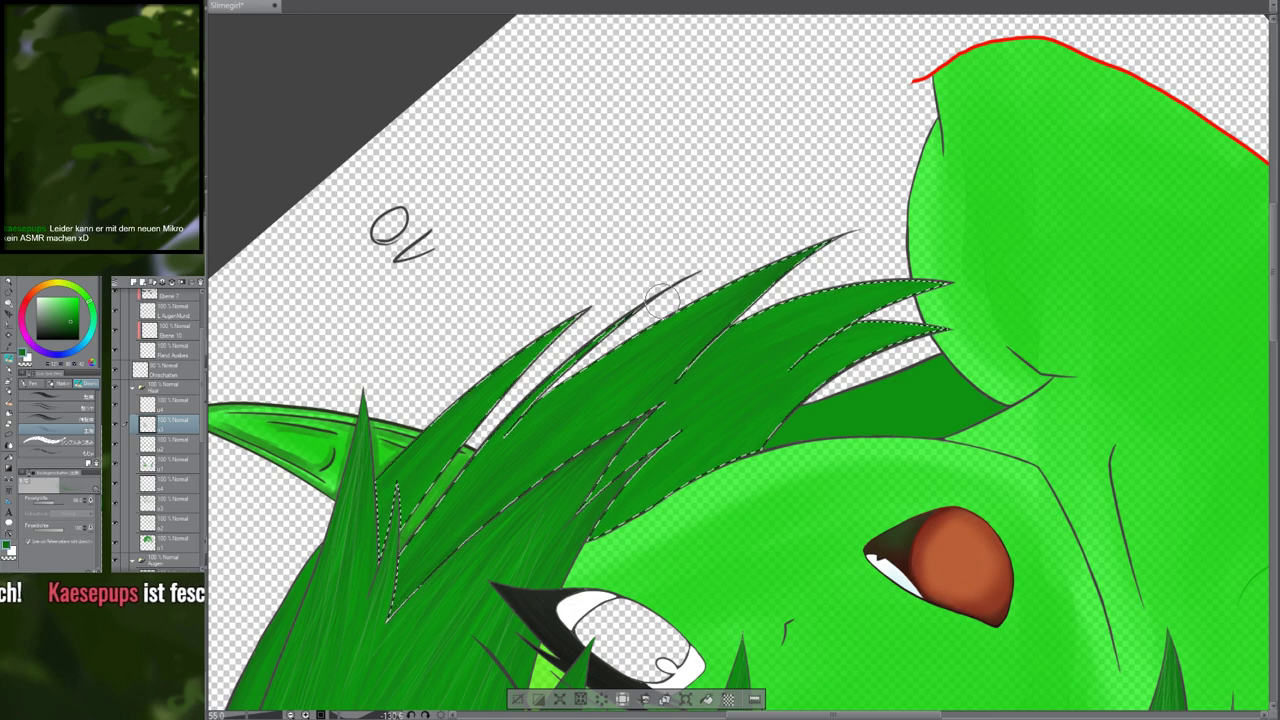
drag(724, 377, 520, 450)
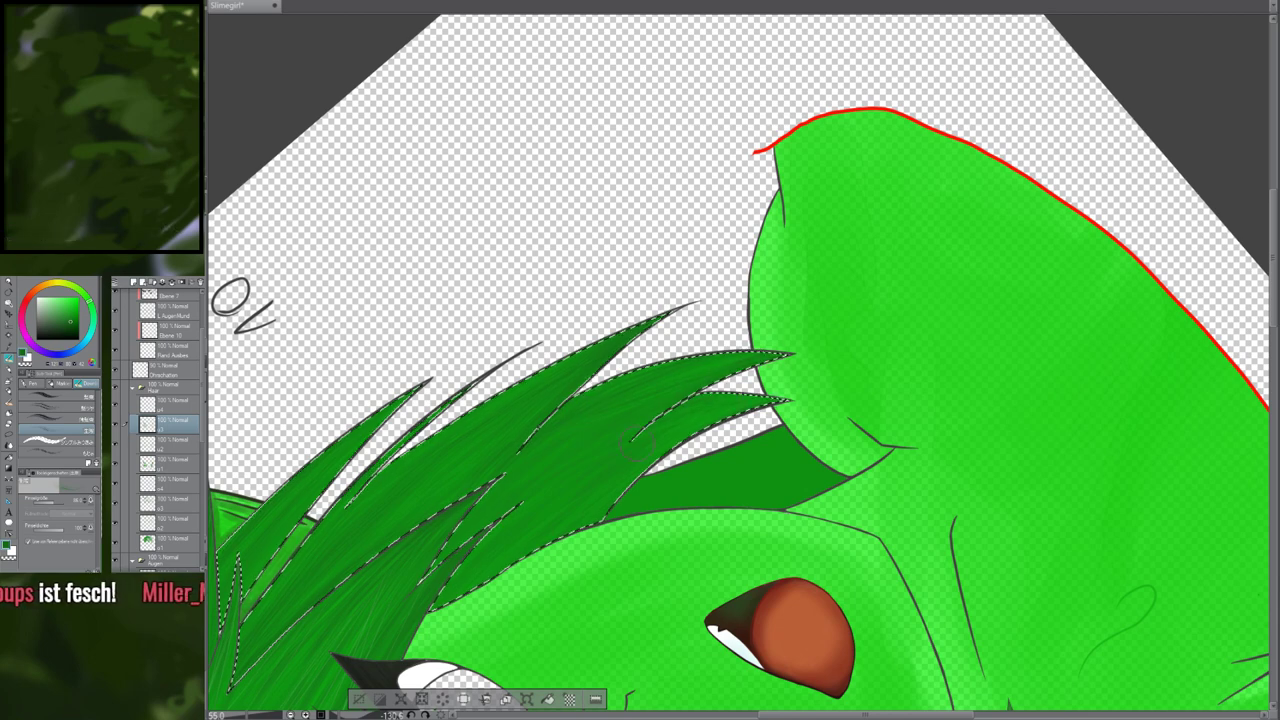
drag(427, 626, 542, 536)
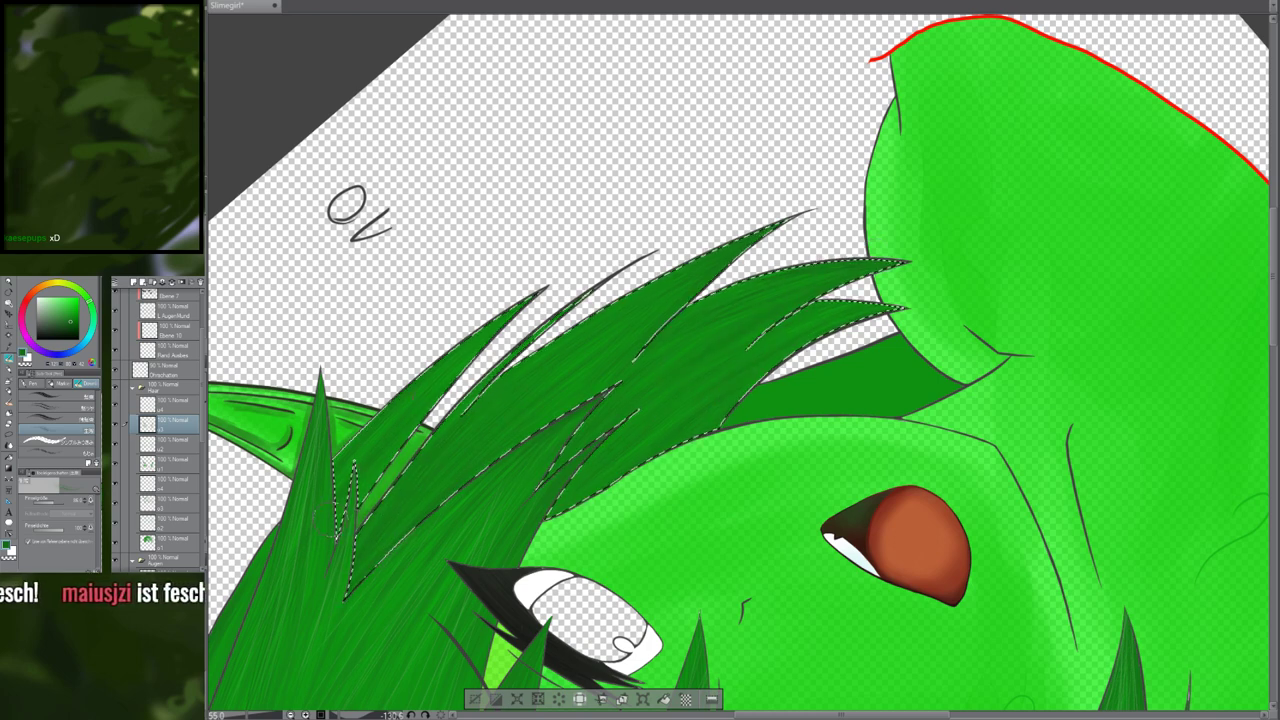
mouse_move(753, 387)
mouse_down()
mouse_move(749, 322)
mouse_move(606, 281)
mouse_up()
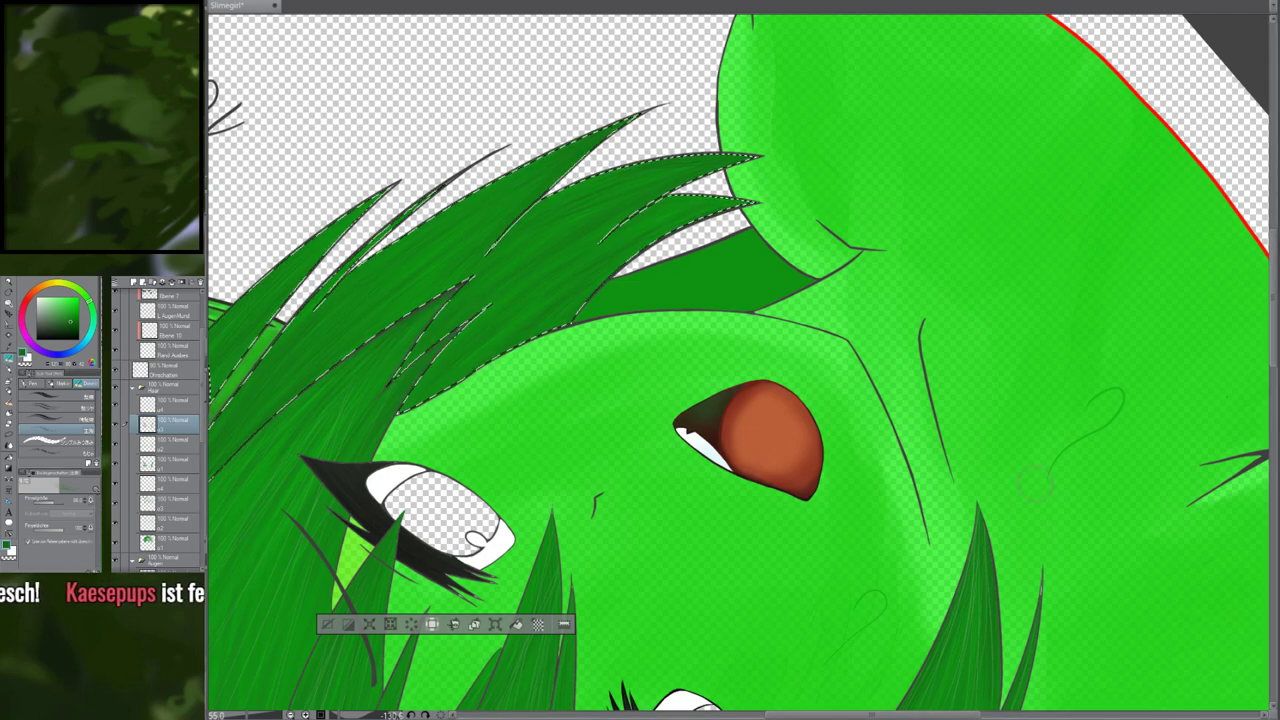
Check the darkened strands against the whole head and reset the canvas rotation to upright
scroll(459, 232, up, 2)
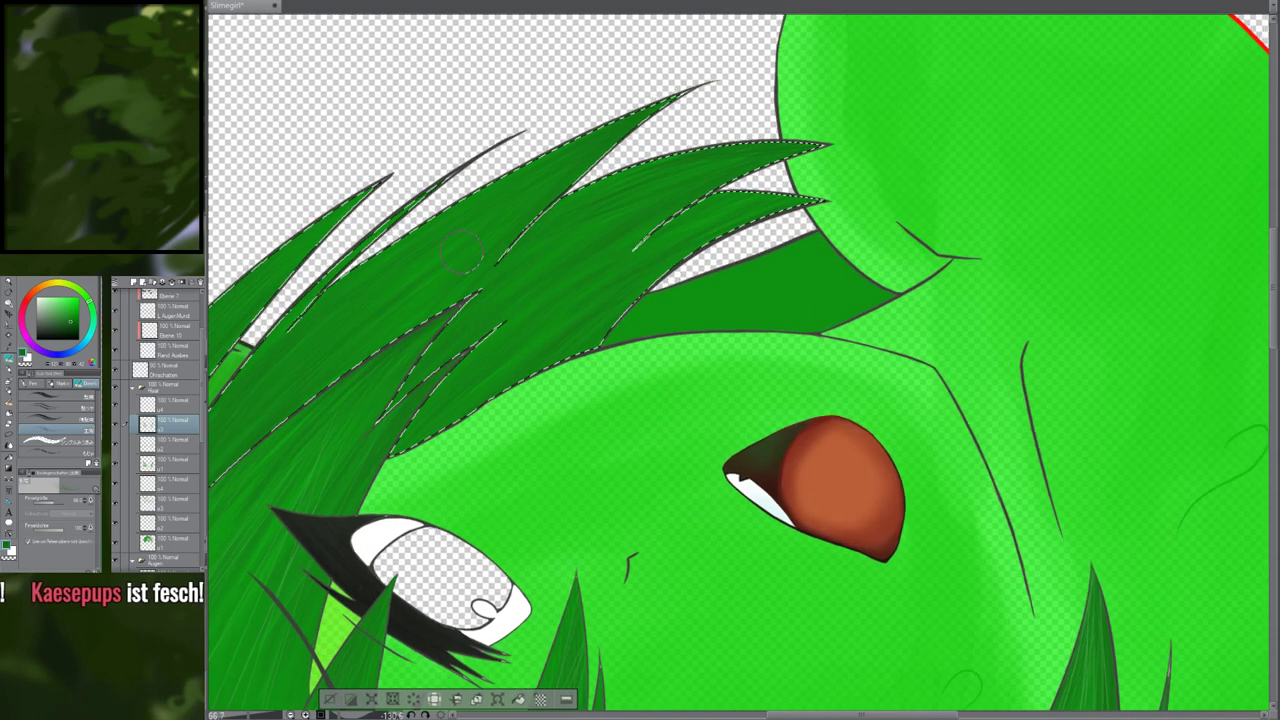
scroll(459, 232, down, 2)
scroll(460, 234, down, 3)
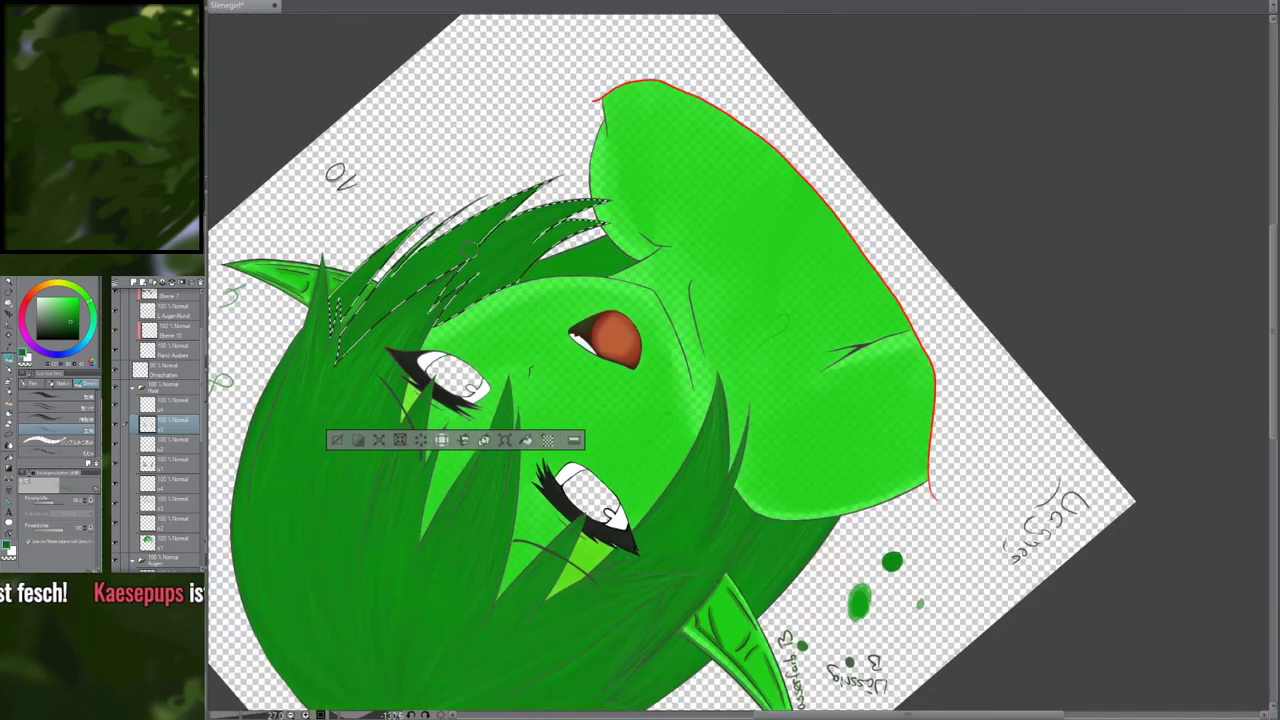
scroll(470, 249, down, 1)
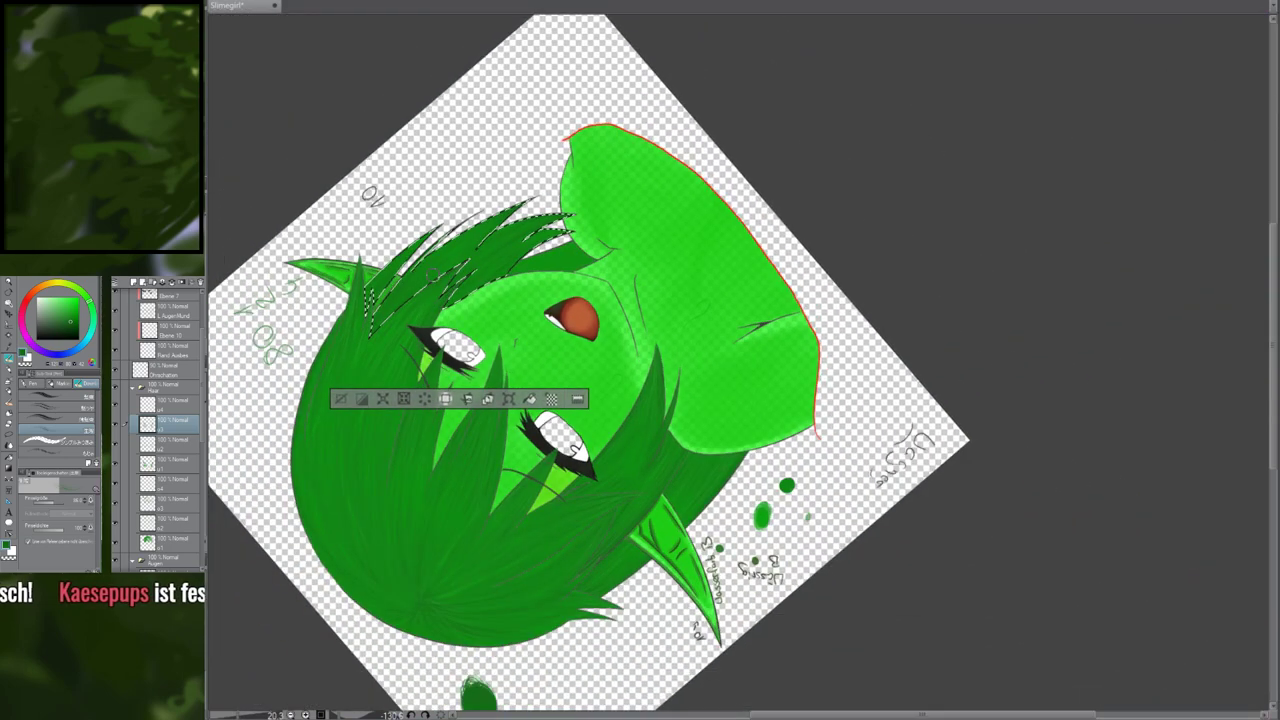
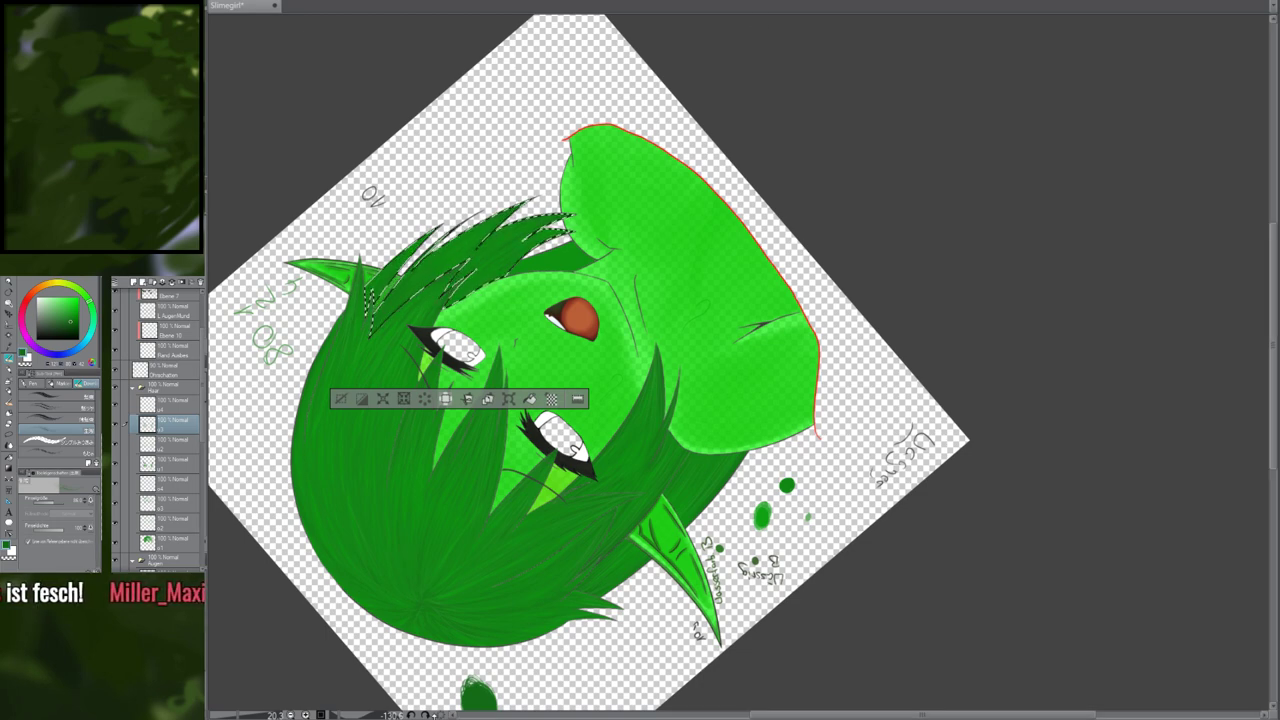
click(442, 715)
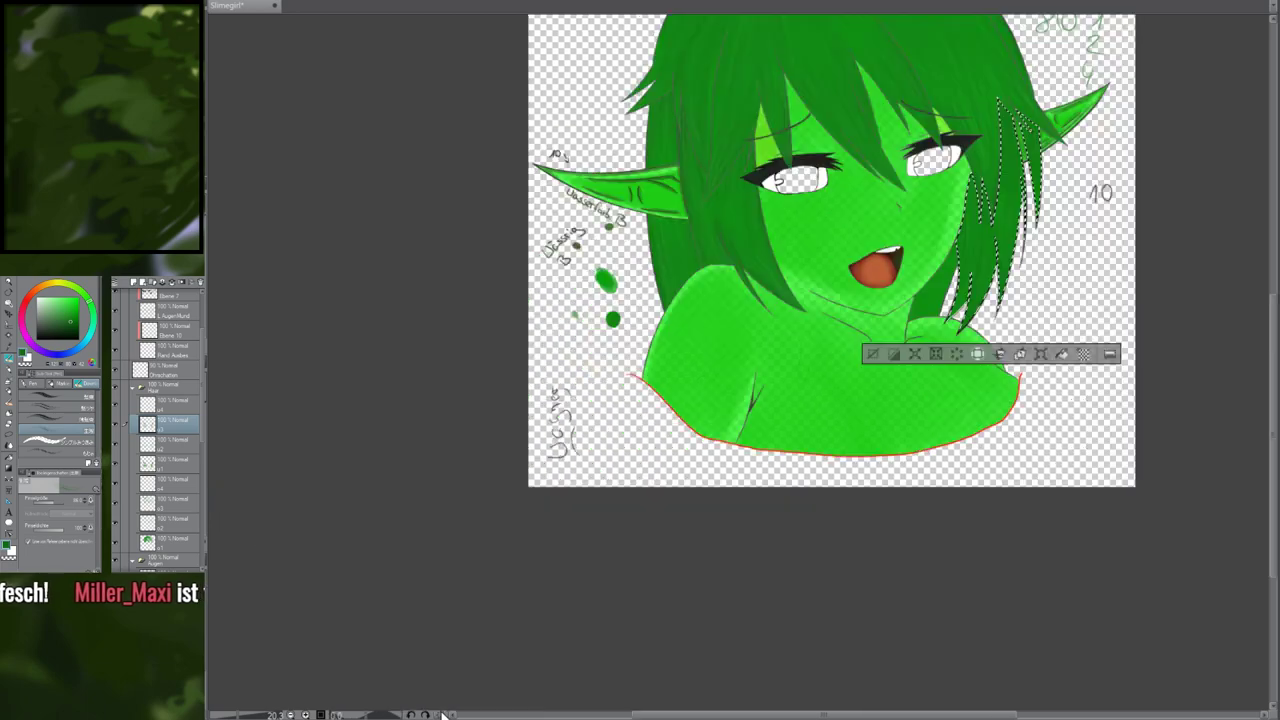
Activate the topmost hair layer and sample the small pale green swatch for use with the first brush variant
click(172, 401)
scroll(580, 265, up, 5)
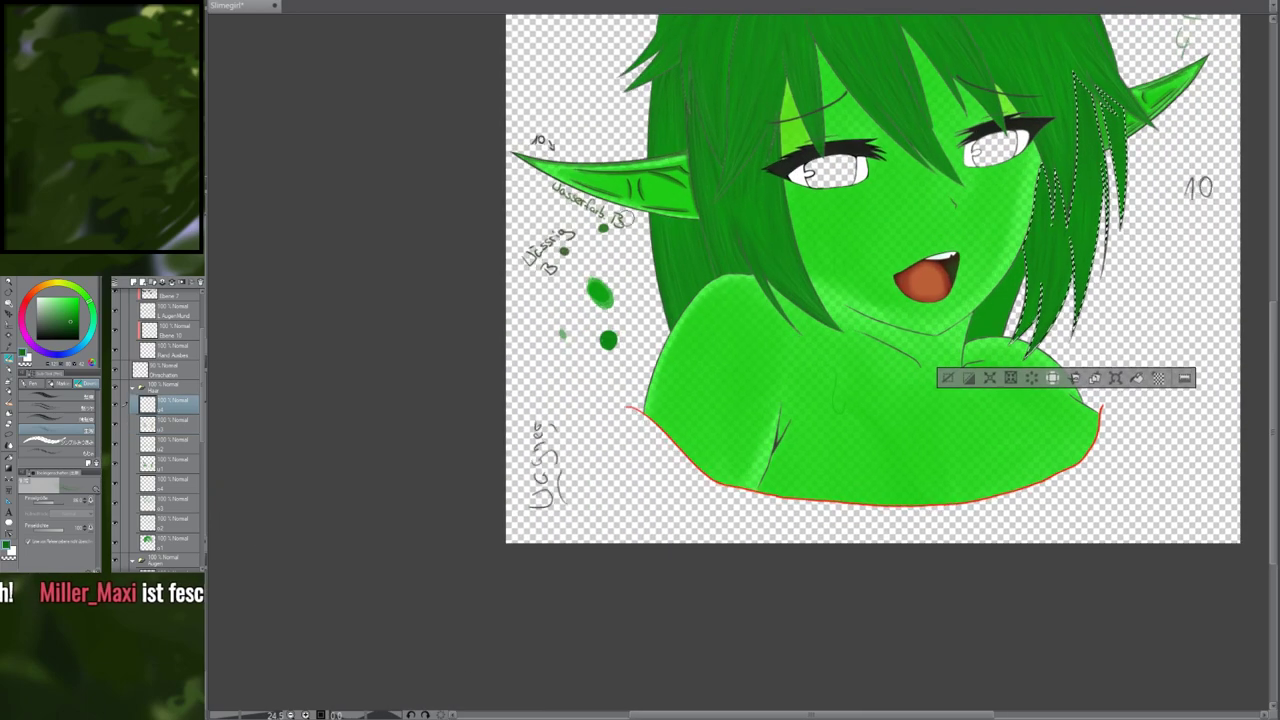
scroll(565, 380, up, 2)
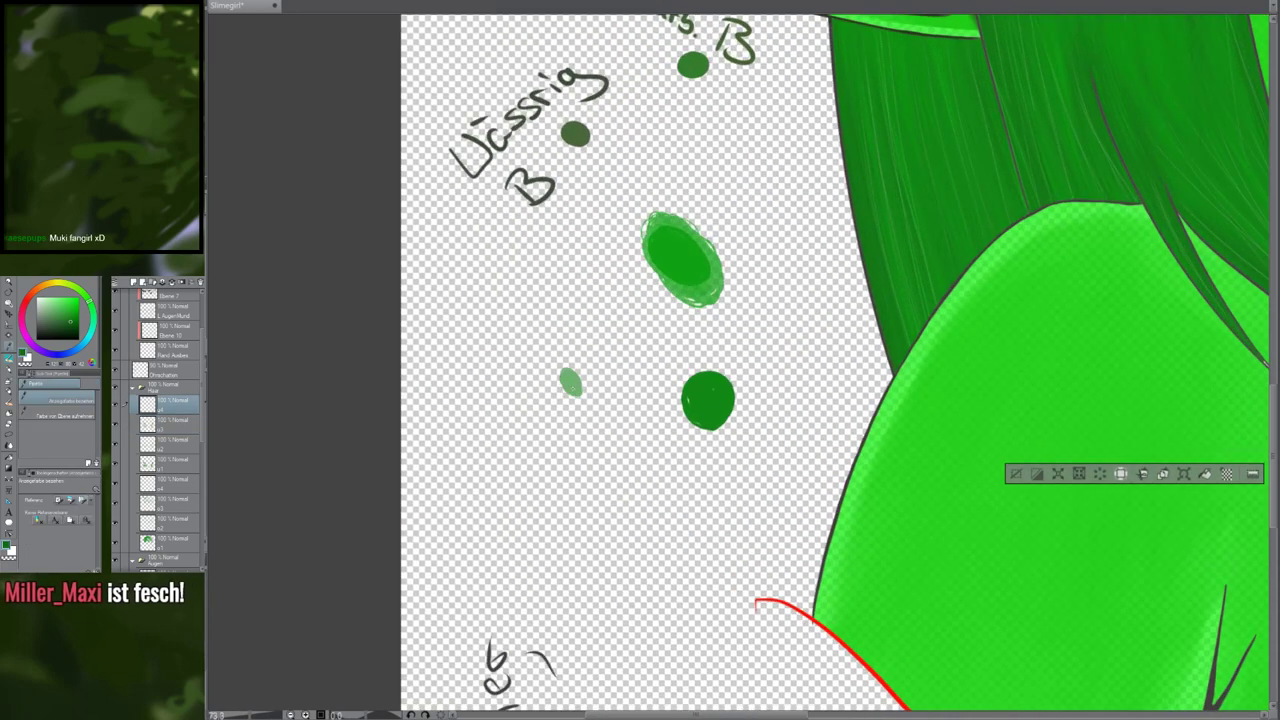
click(80, 398)
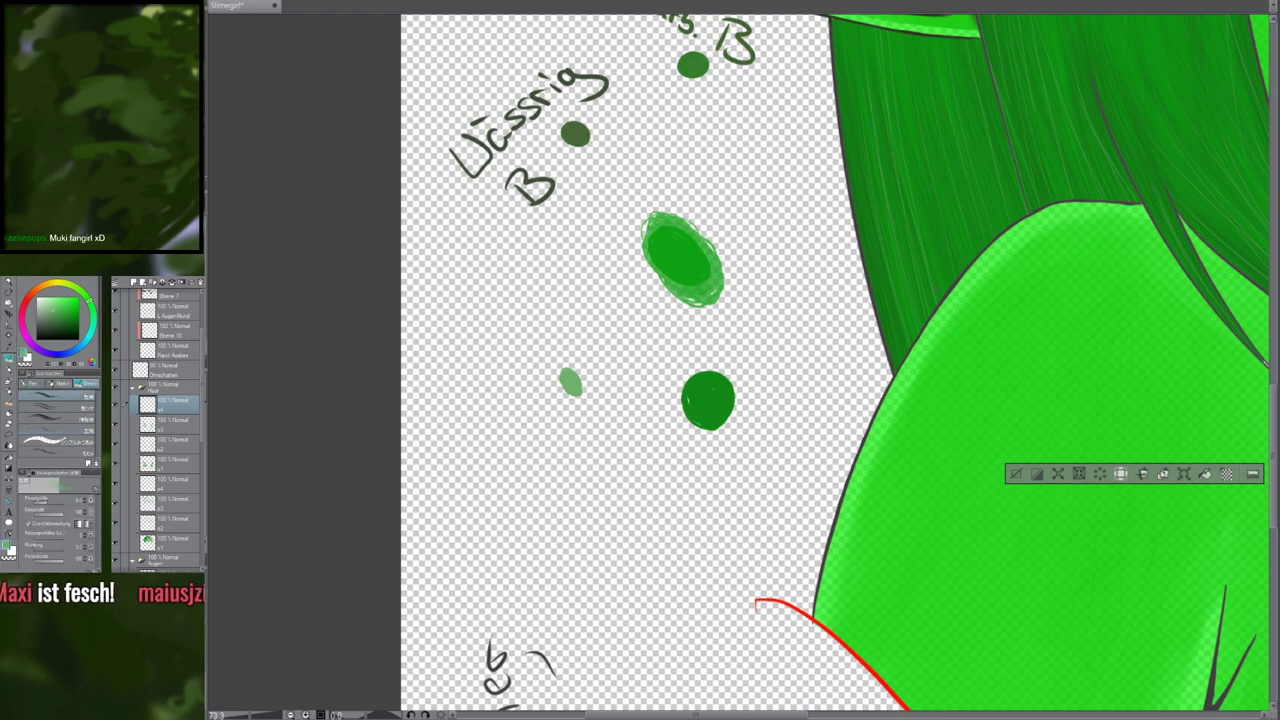
Turn the canvas along the flow of the selected strands and paint the first fine pale green streaks from their roots
drag(985, 250, 473, 387)
drag(833, 310, 371, 374)
drag(718, 354, 430, 437)
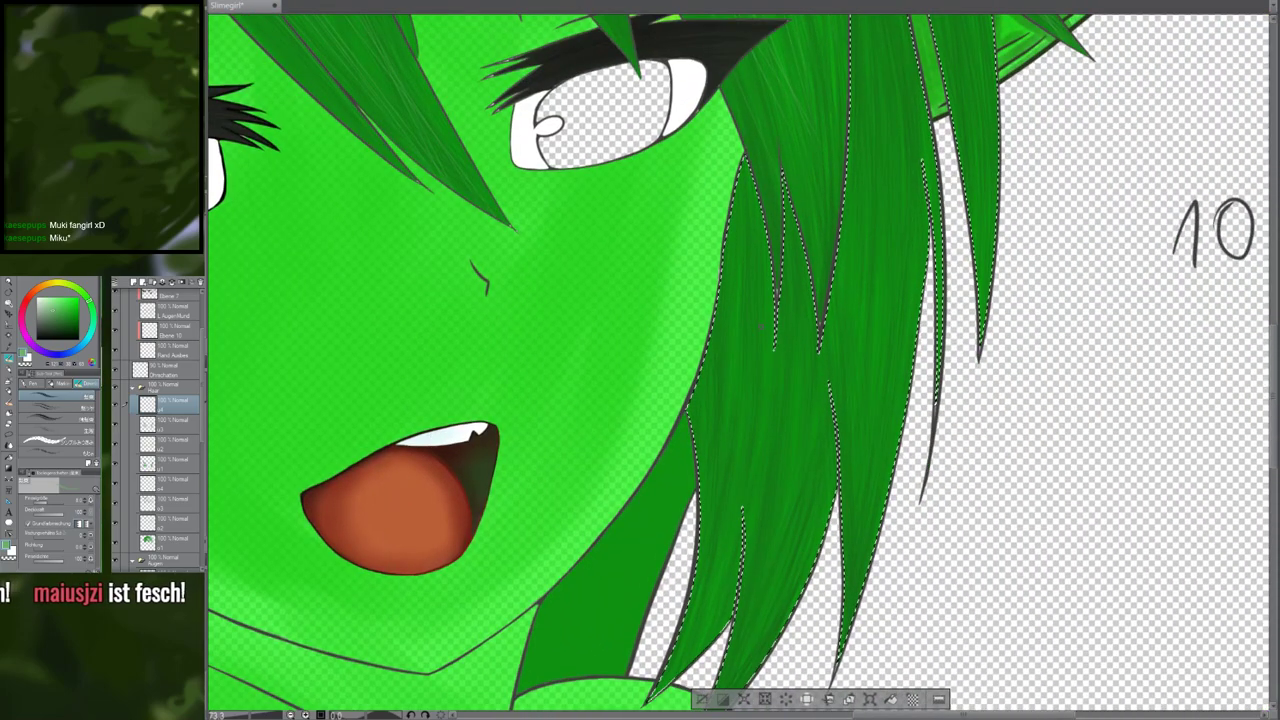
key(r)
mouse_move(761, 327)
mouse_down()
mouse_move(748, 318)
mouse_move(680, 346)
mouse_move(656, 386)
mouse_up()
mouse_move(512, 322)
mouse_down()
mouse_move(522, 287)
mouse_move(447, 349)
mouse_move(573, 262)
mouse_up()
key(b)
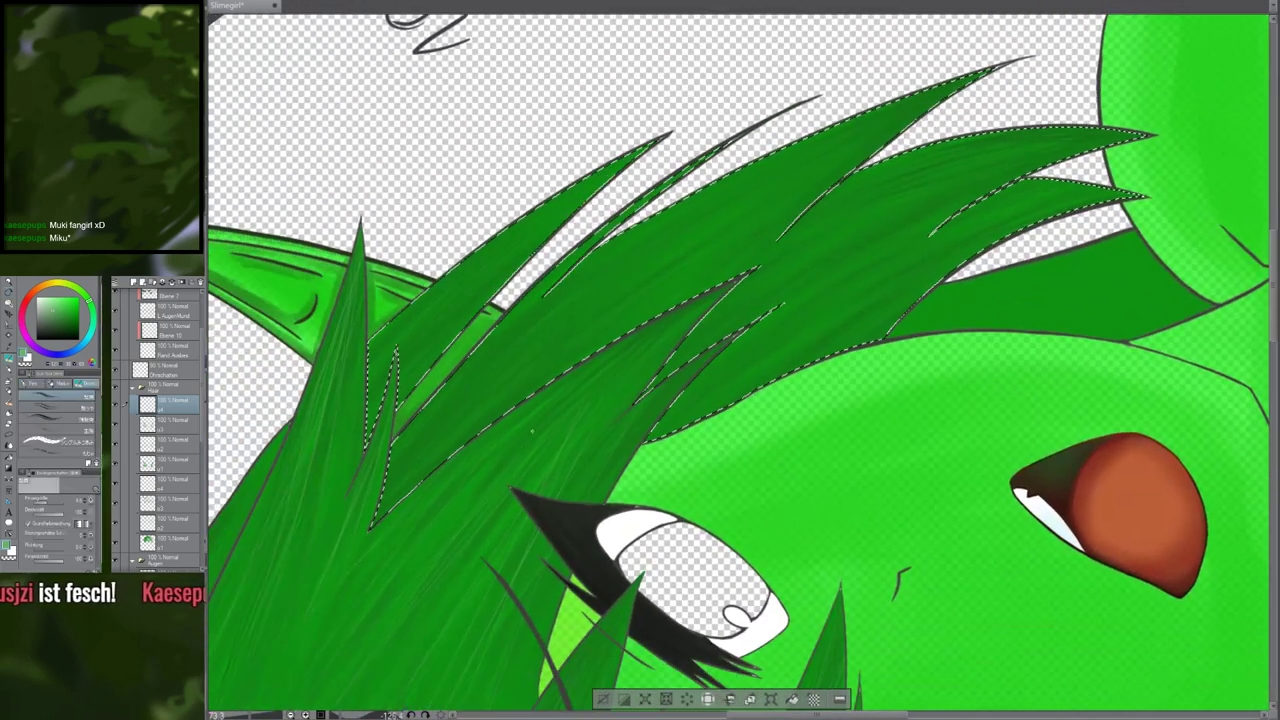
drag(532, 431, 465, 532)
drag(638, 326, 748, 262)
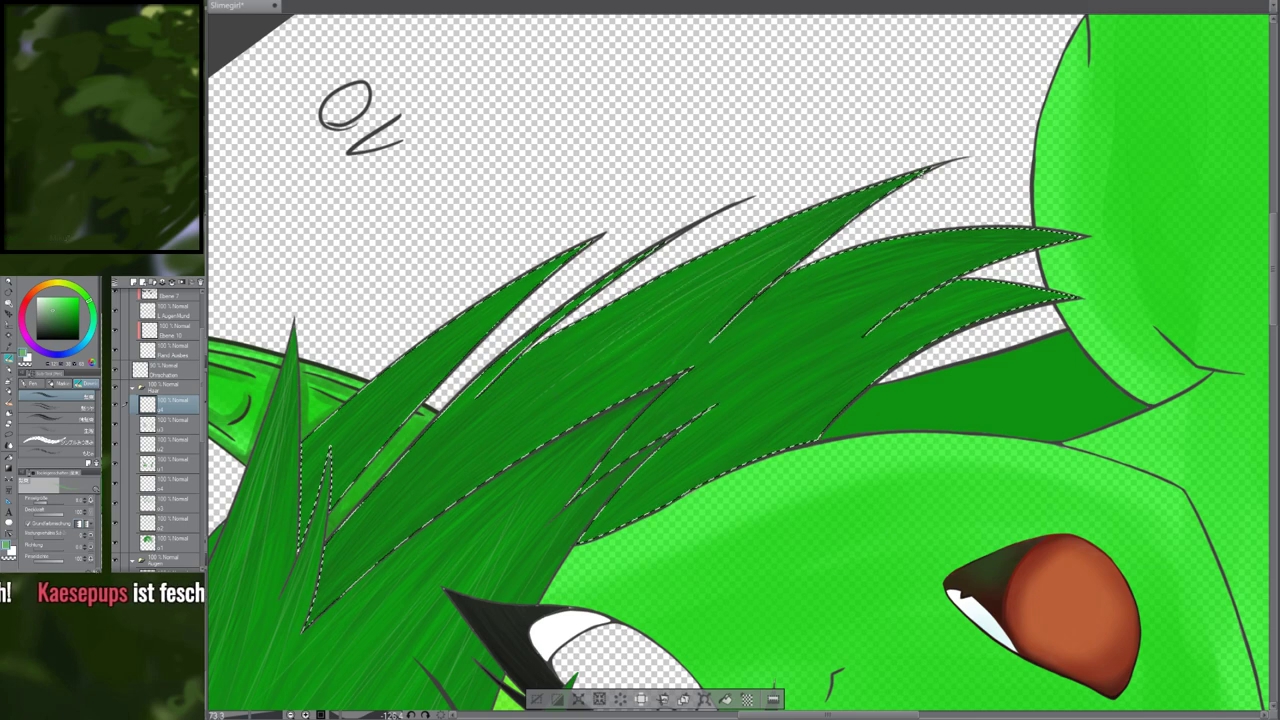
Extend the pale streaks along the widest strand and over the narrower strand beside the ear
drag(282, 654, 385, 593)
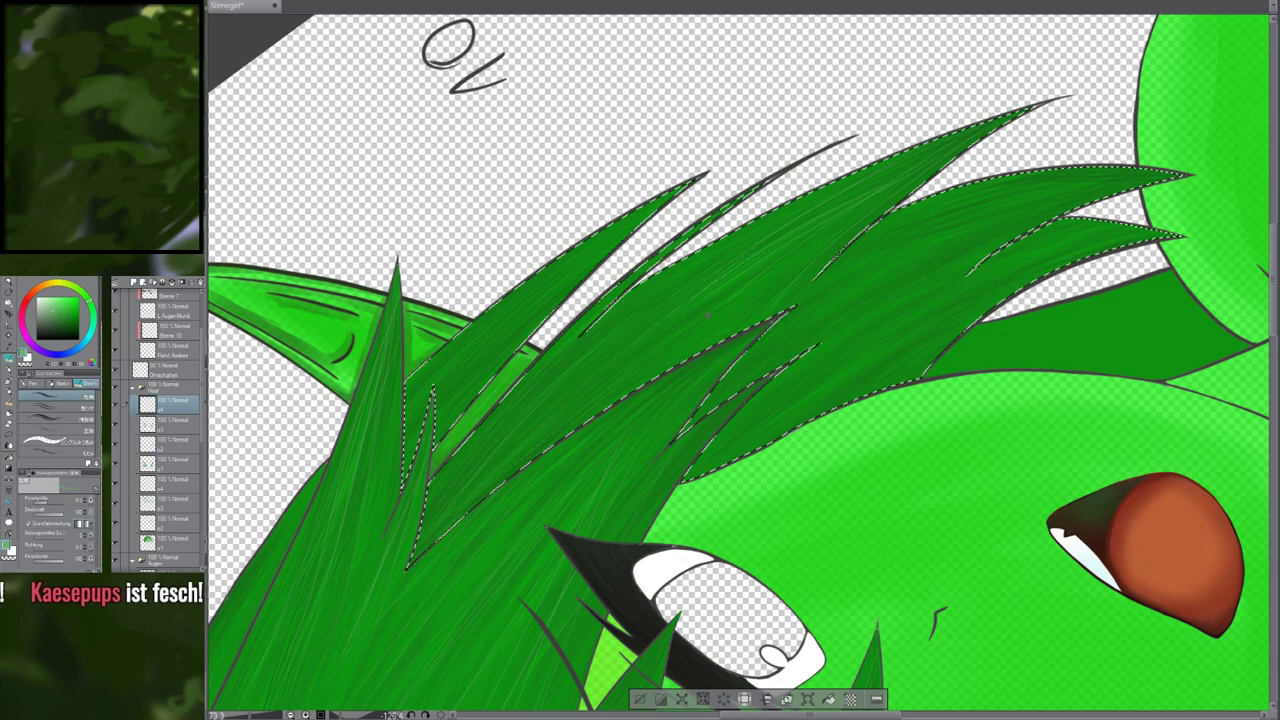
drag(708, 316, 702, 368)
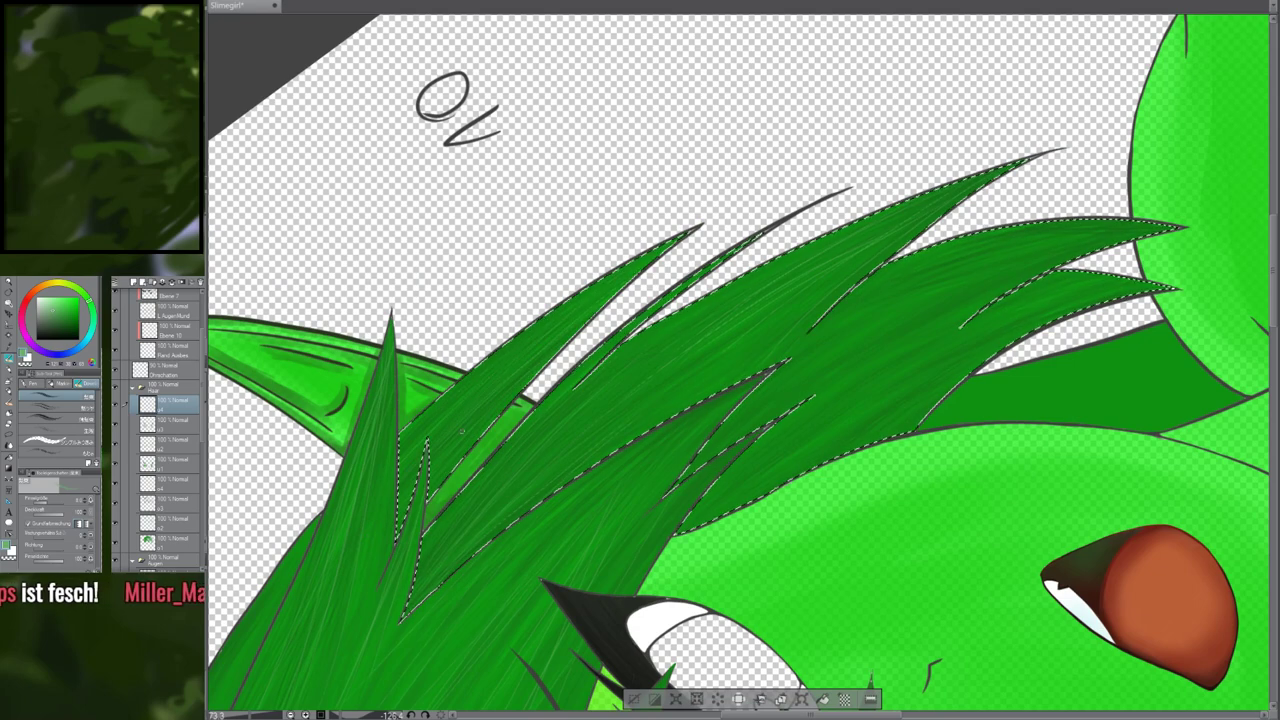
mouse_move(715, 305)
mouse_down()
mouse_move(460, 441)
mouse_move(511, 396)
mouse_move(893, 191)
mouse_move(887, 538)
mouse_move(591, 538)
mouse_move(549, 492)
mouse_up()
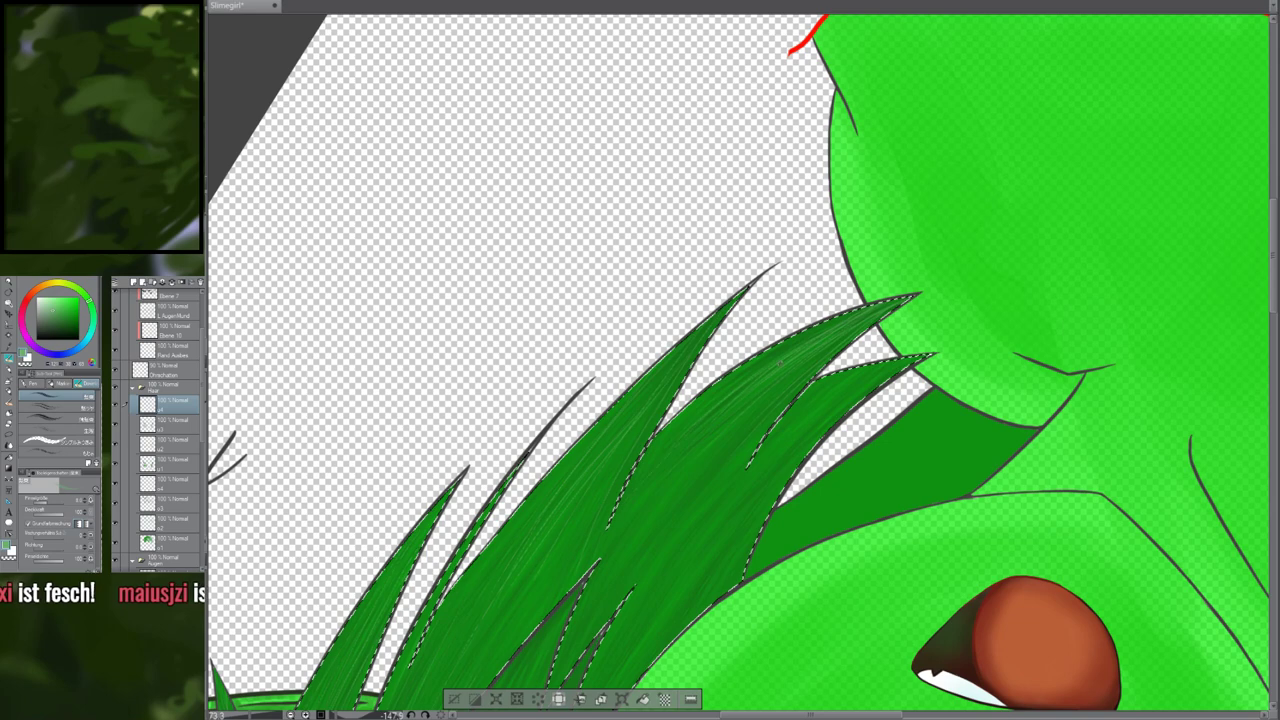
Build up fine pale streaks over the strands nearest the shoulder, from their middle out to the pointed tips
drag(780, 364, 706, 335)
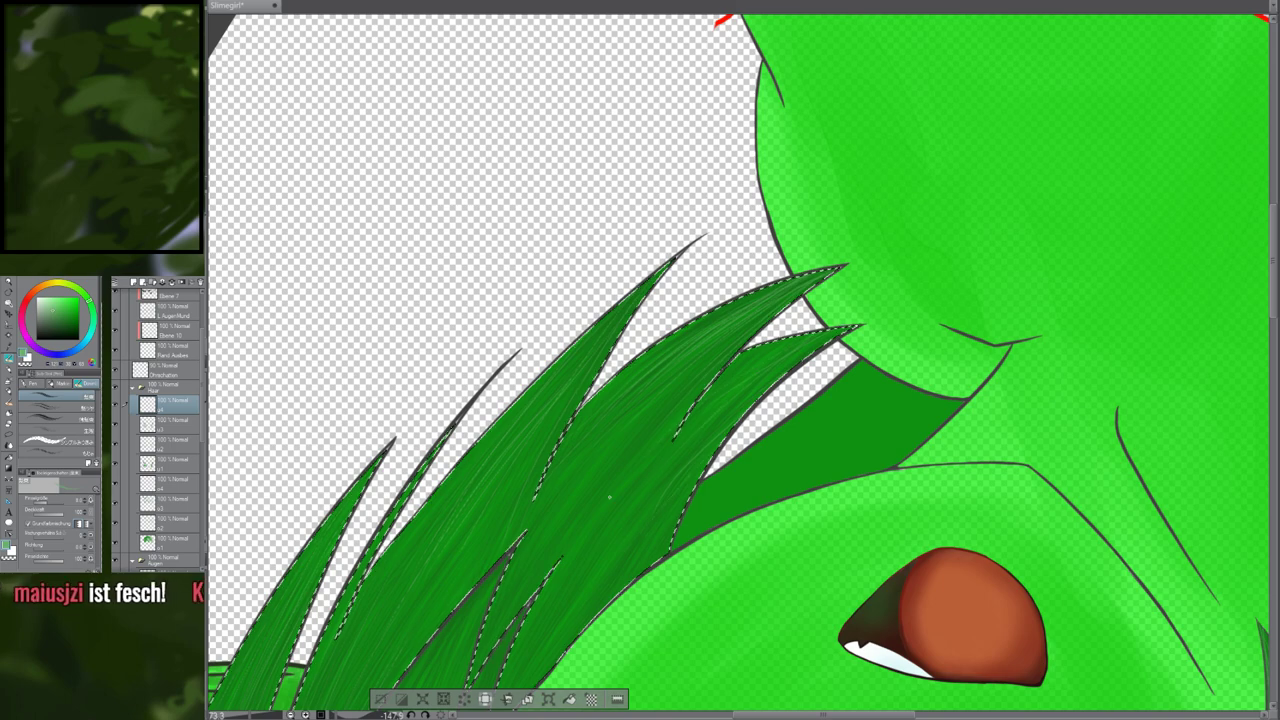
drag(610, 497, 654, 397)
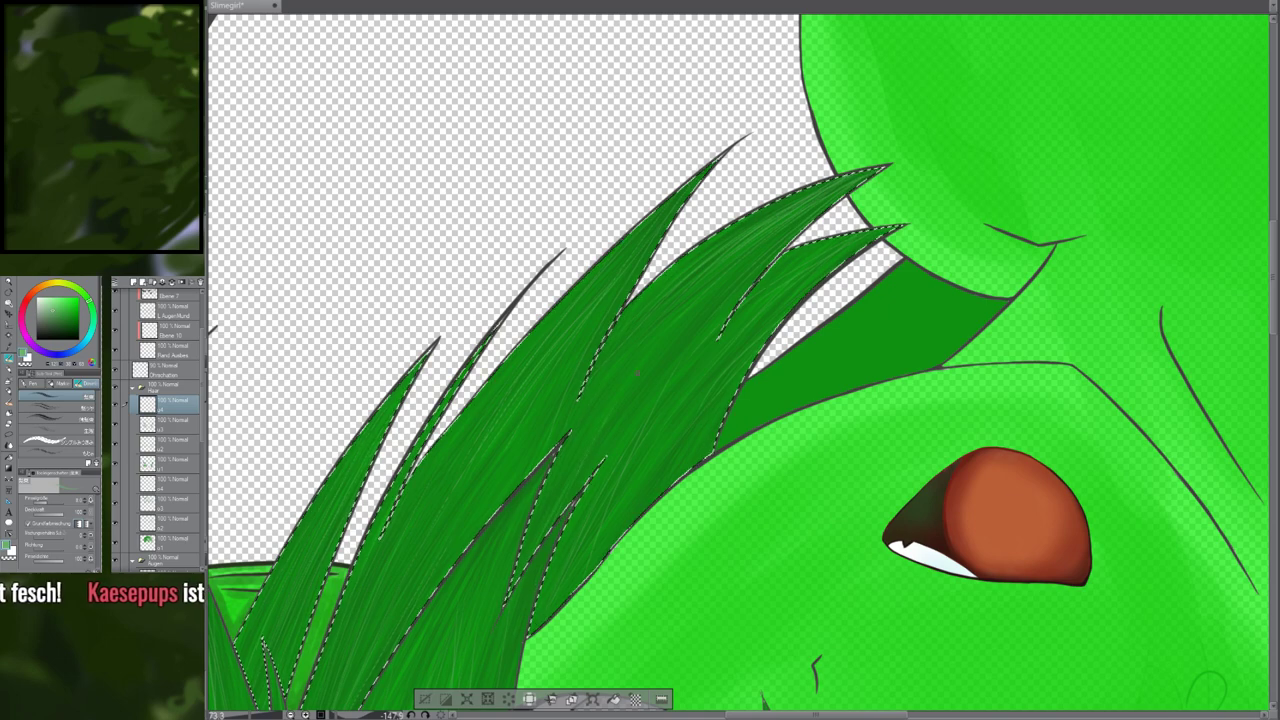
drag(637, 373, 803, 167)
drag(745, 346, 575, 531)
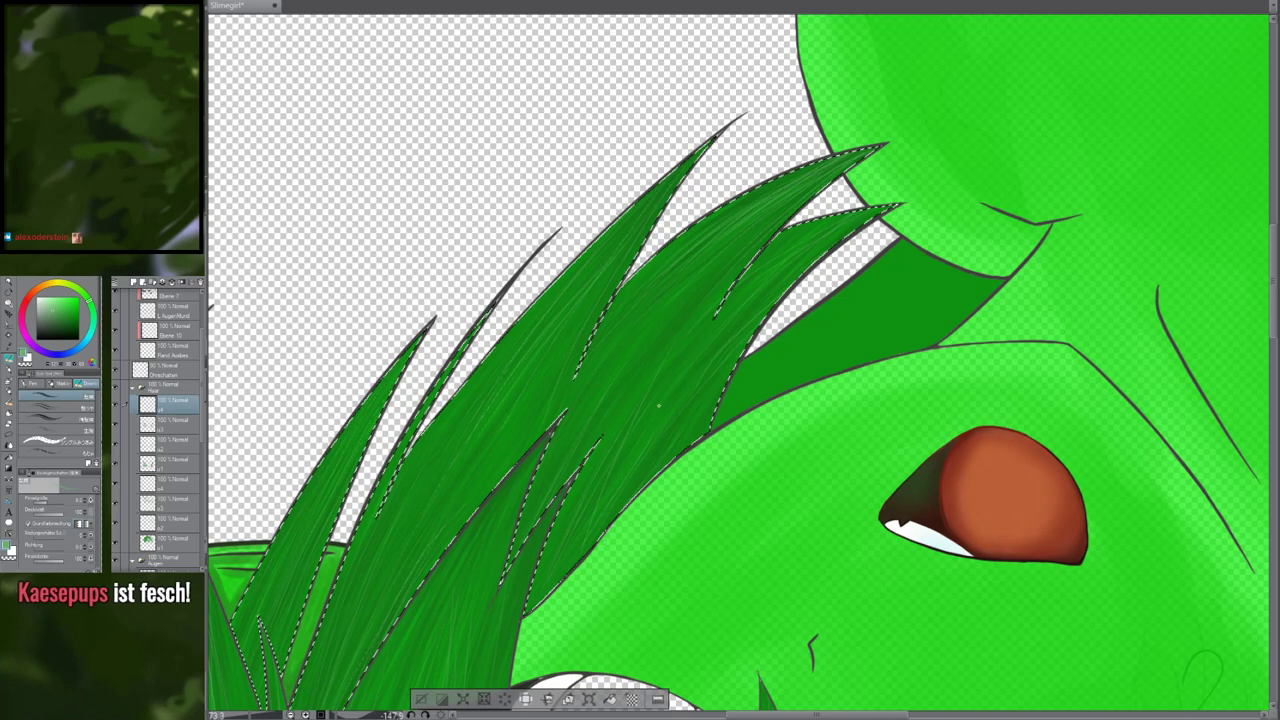
drag(659, 405, 632, 515)
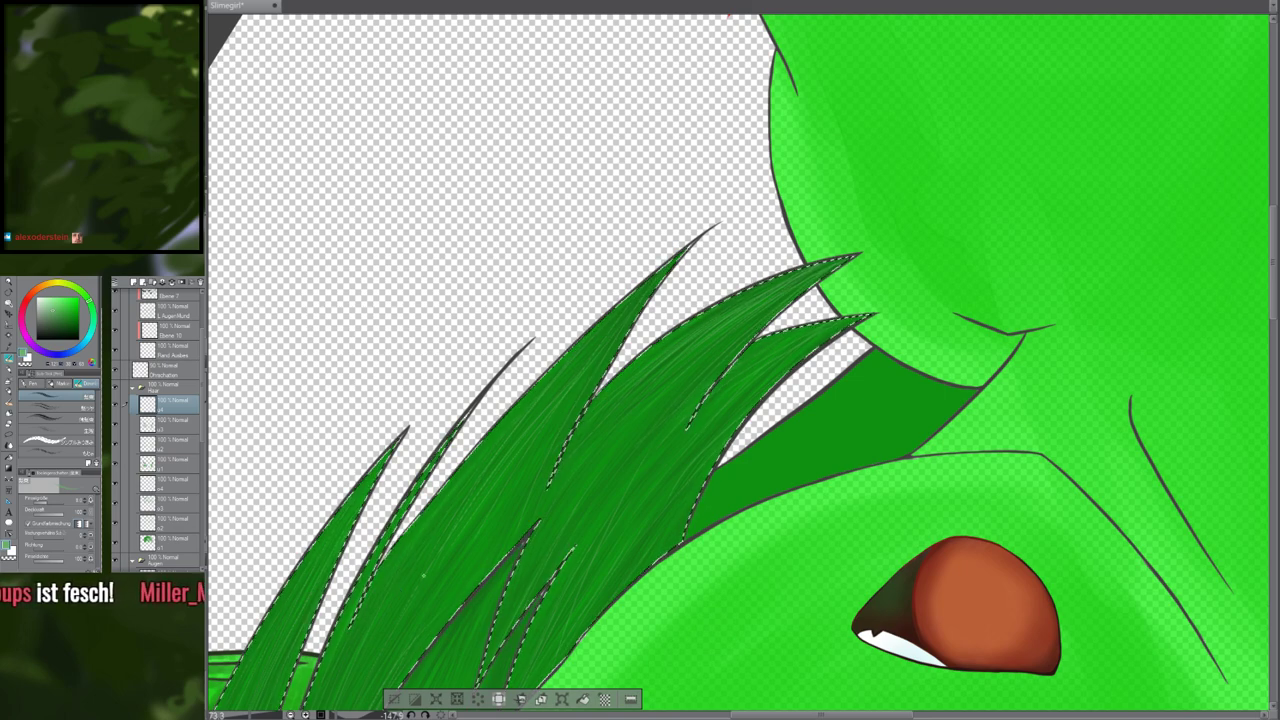
drag(423, 575, 587, 411)
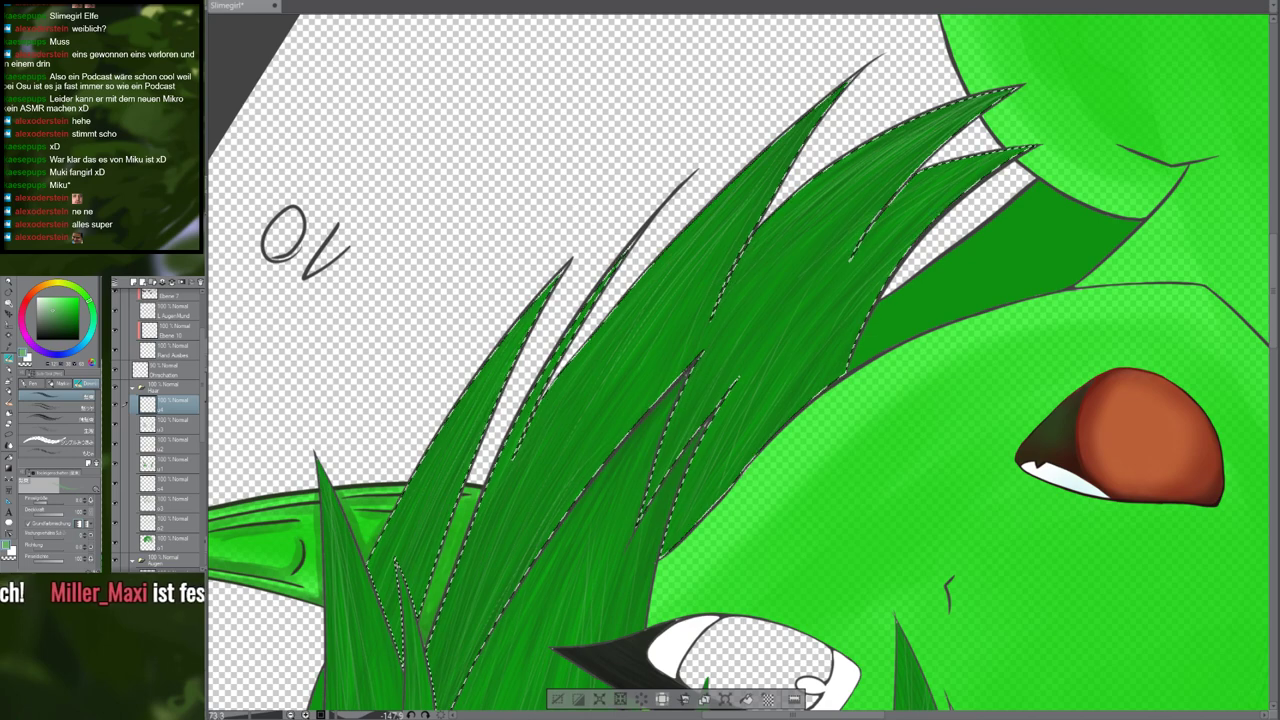
scroll(932, 278, down, 10)
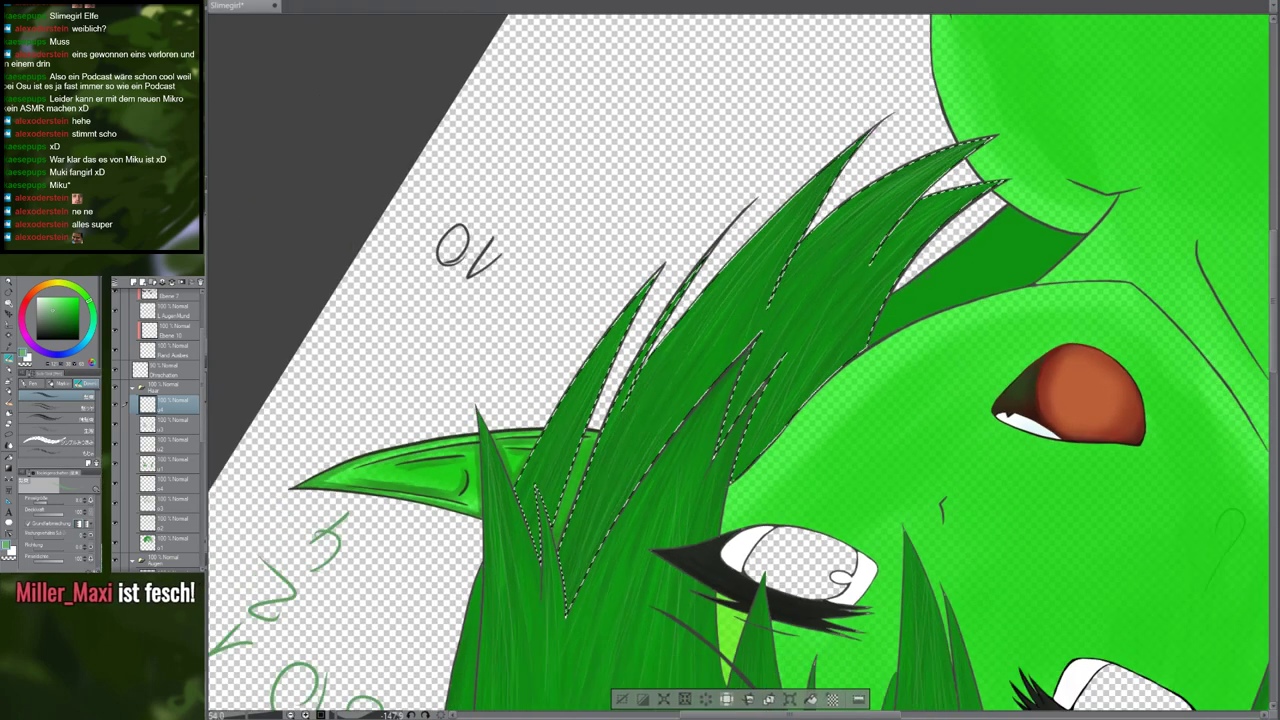
Examine the newly streaked side strands close up and against the whole head
scroll(945, 272, up, 2)
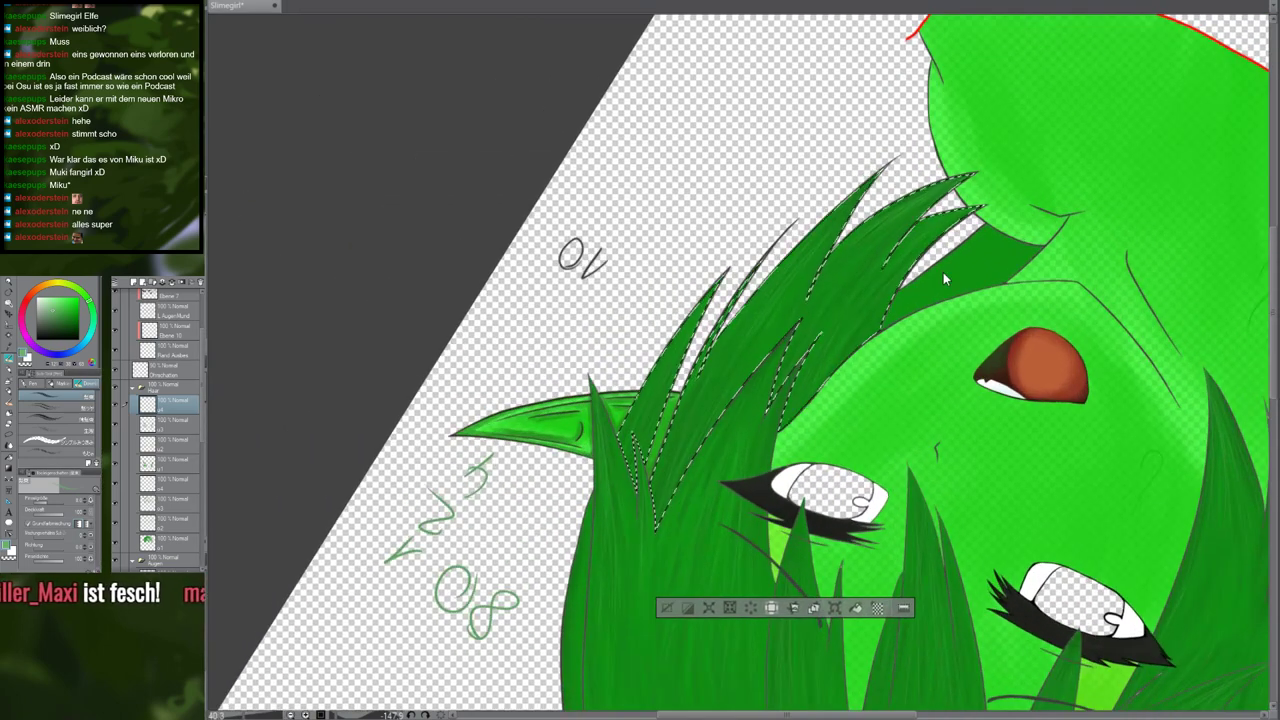
scroll(944, 279, down, 7)
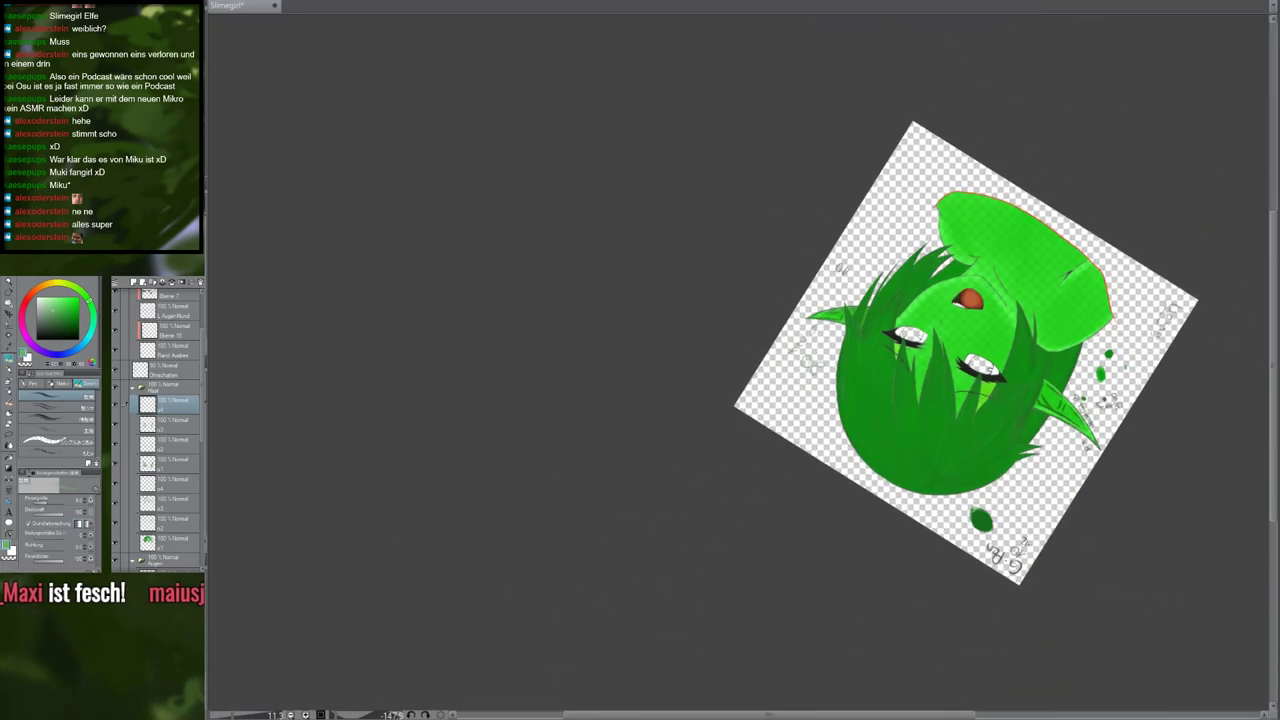
scroll(942, 271, up, 6)
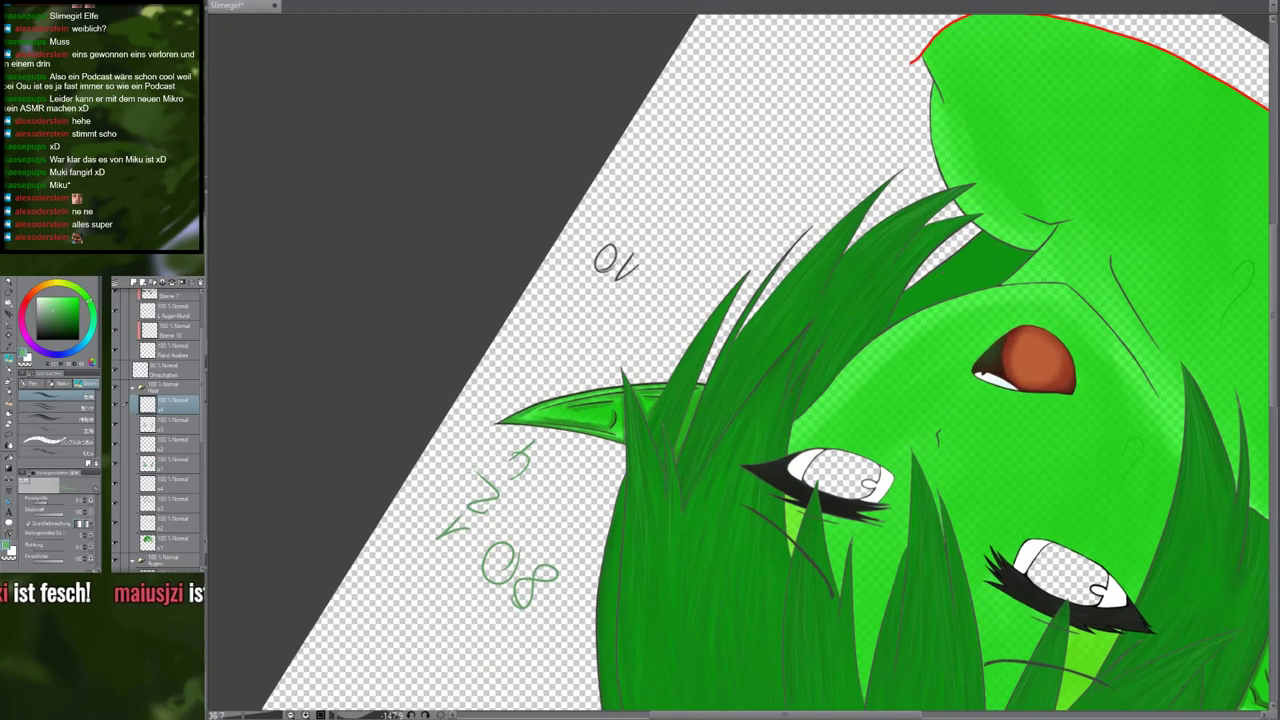
scroll(942, 271, up, 2)
scroll(942, 271, down, 6)
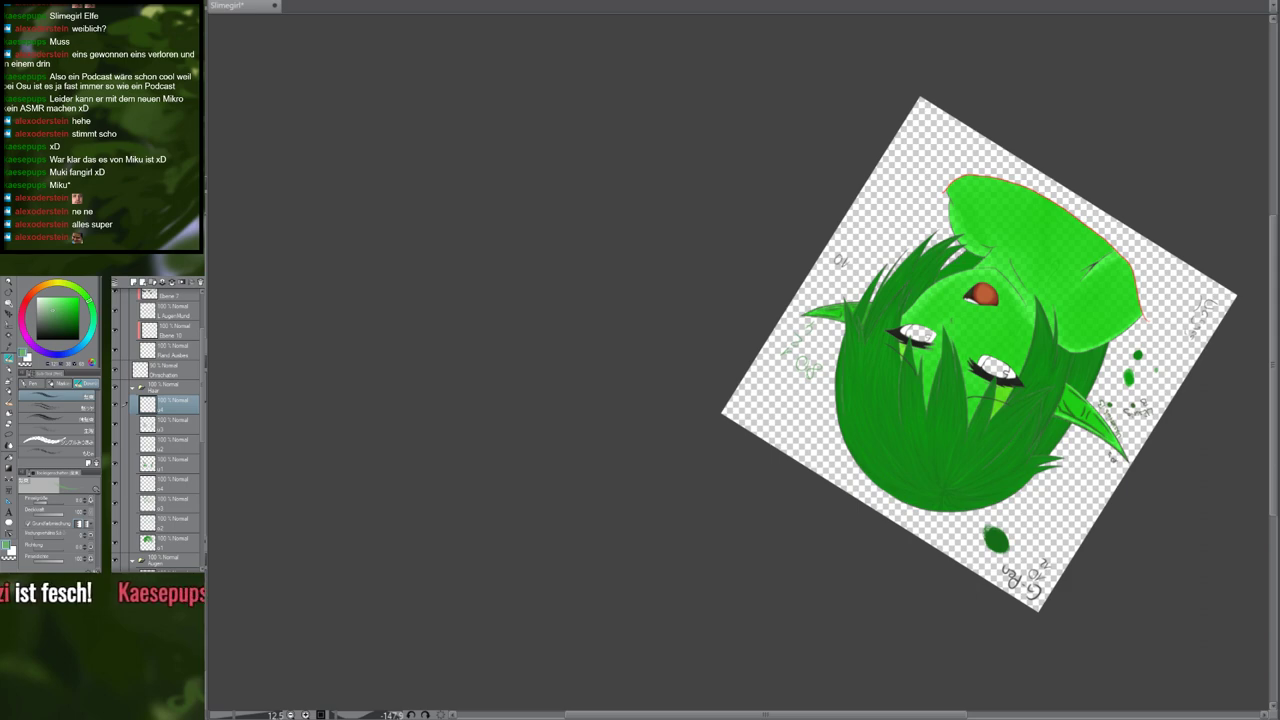
scroll(973, 242, up, 5)
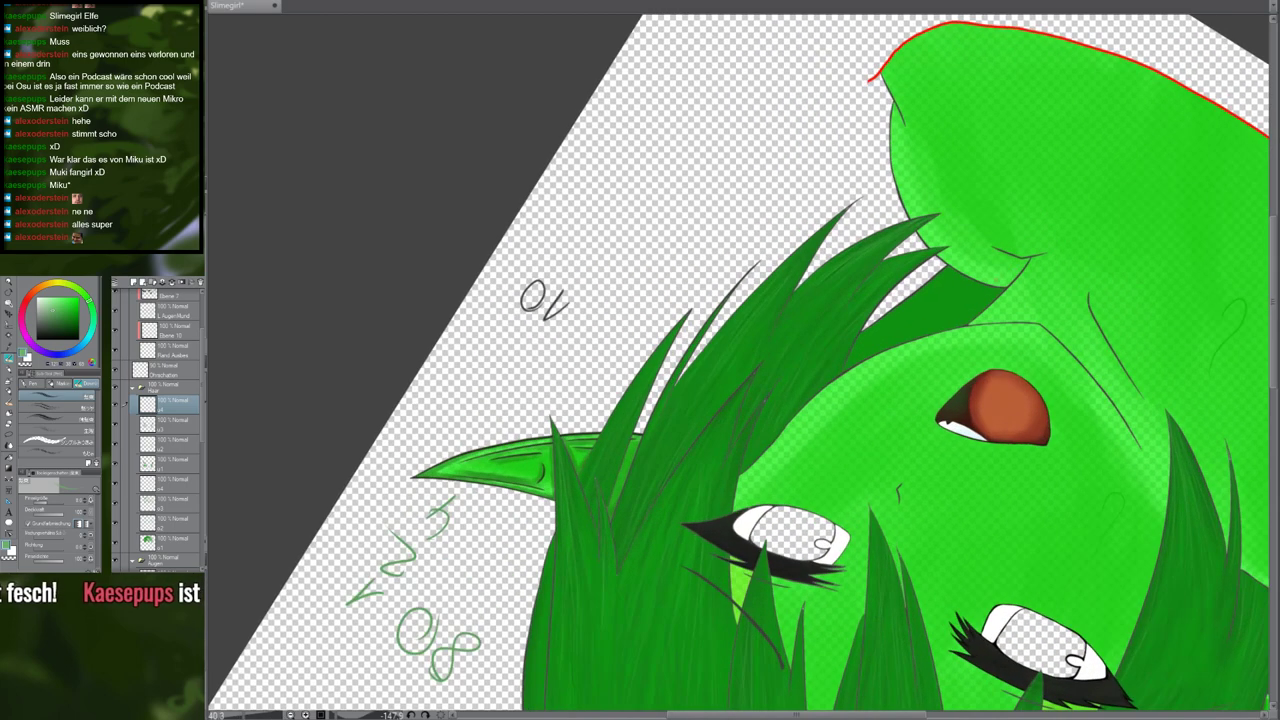
Use the line-art layer to auto-select the plain green hair area between cheek and shoulder, and return to the brush
scroll(986, 277, up, 3)
scroll(172, 386, up, 2)
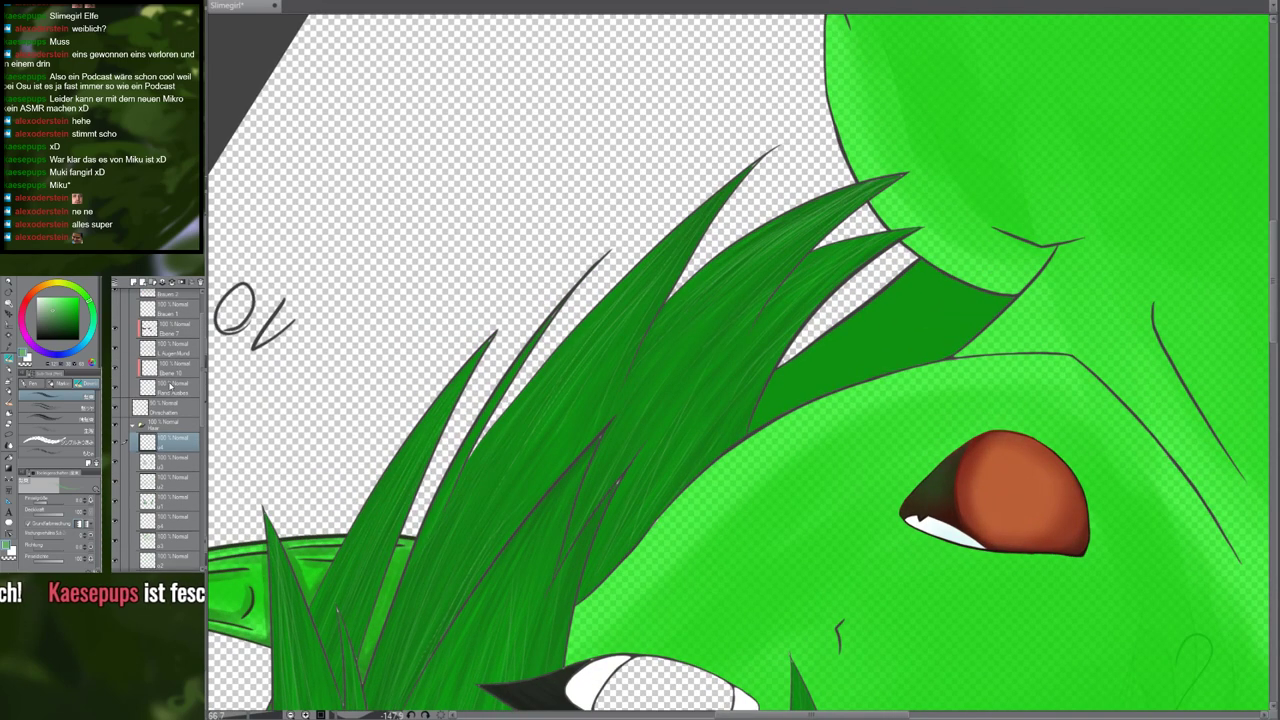
click(164, 351)
key(w)
click(889, 346)
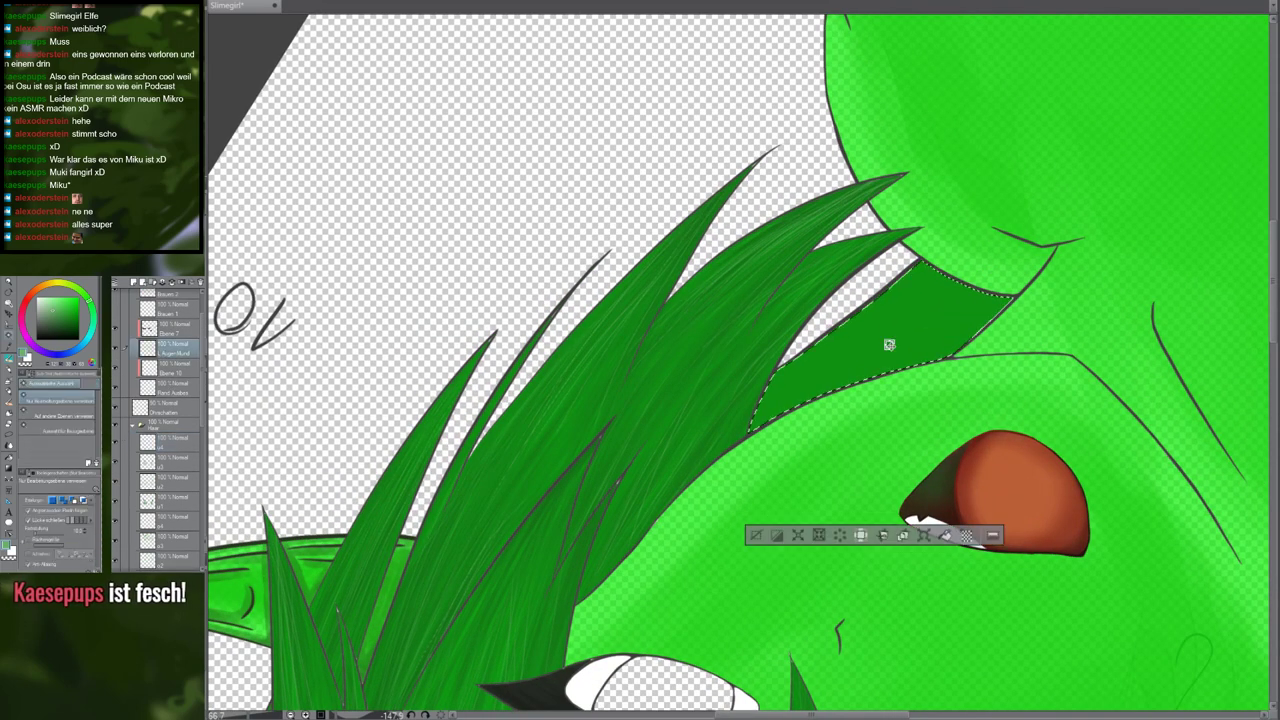
key(p)
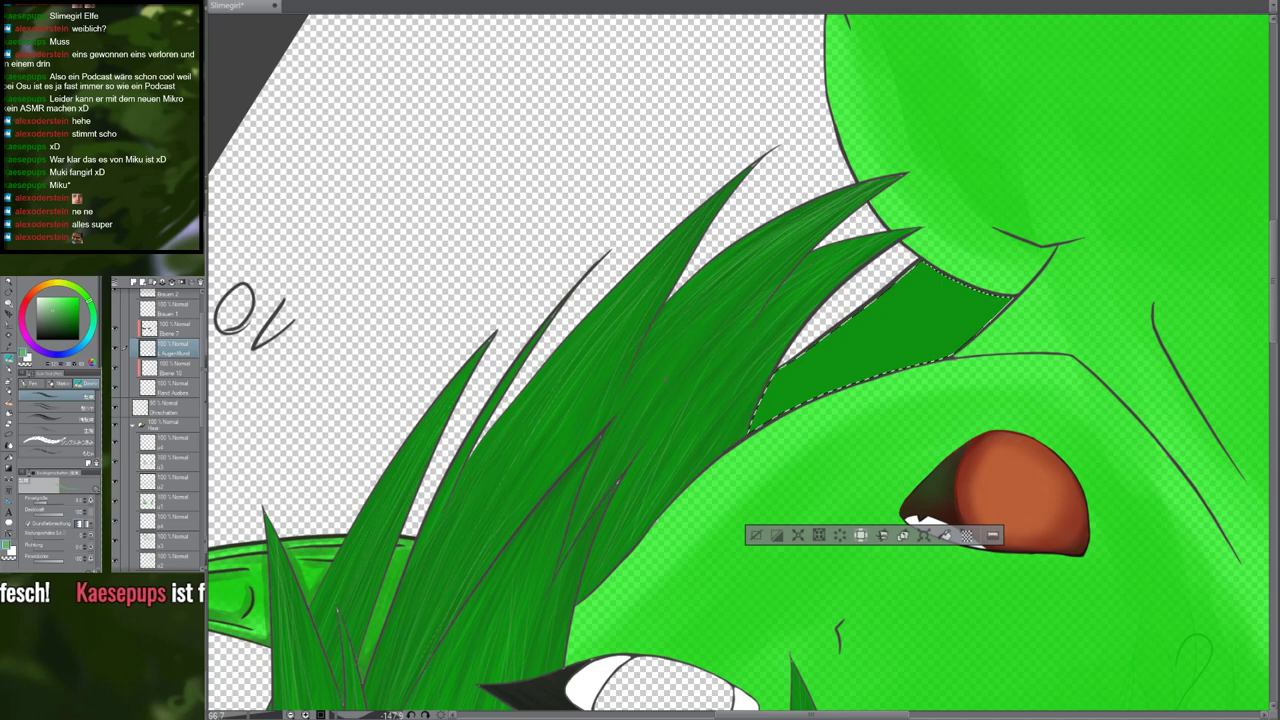
Sample the dark green from the large swatch beside the top of the head for use on the selected hair area
scroll(826, 433, down, 2)
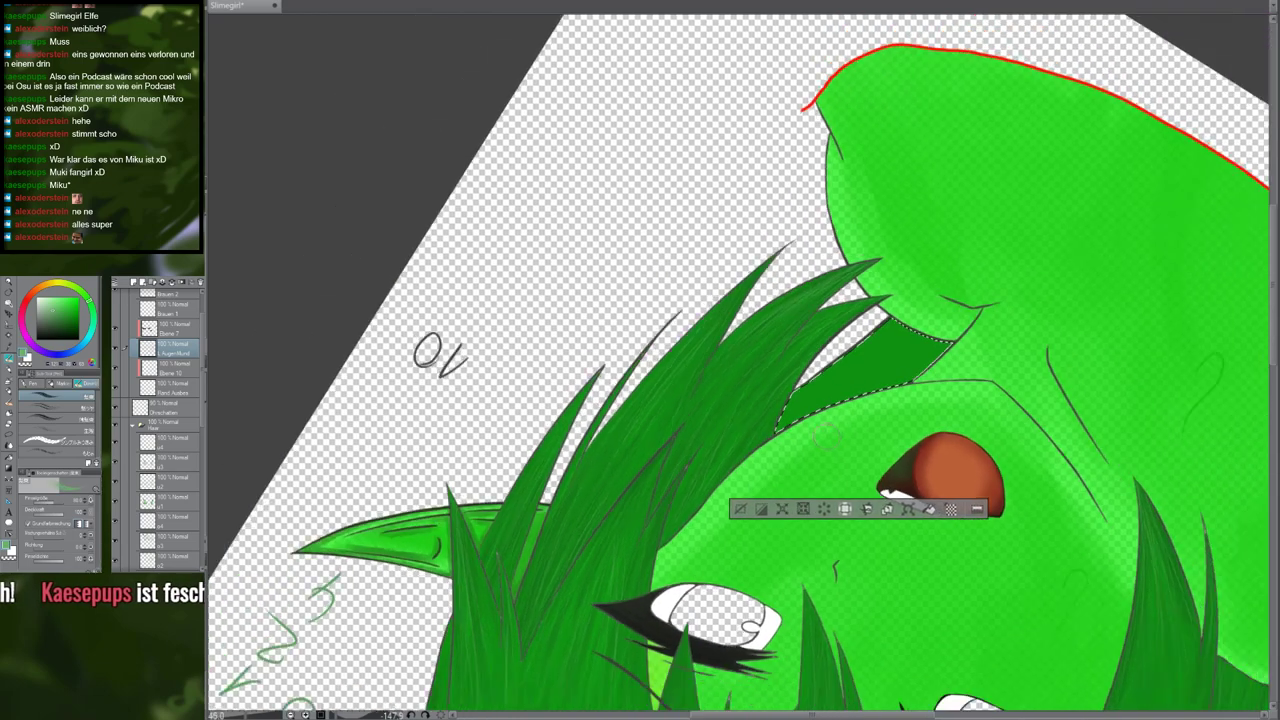
scroll(826, 436, down, 2)
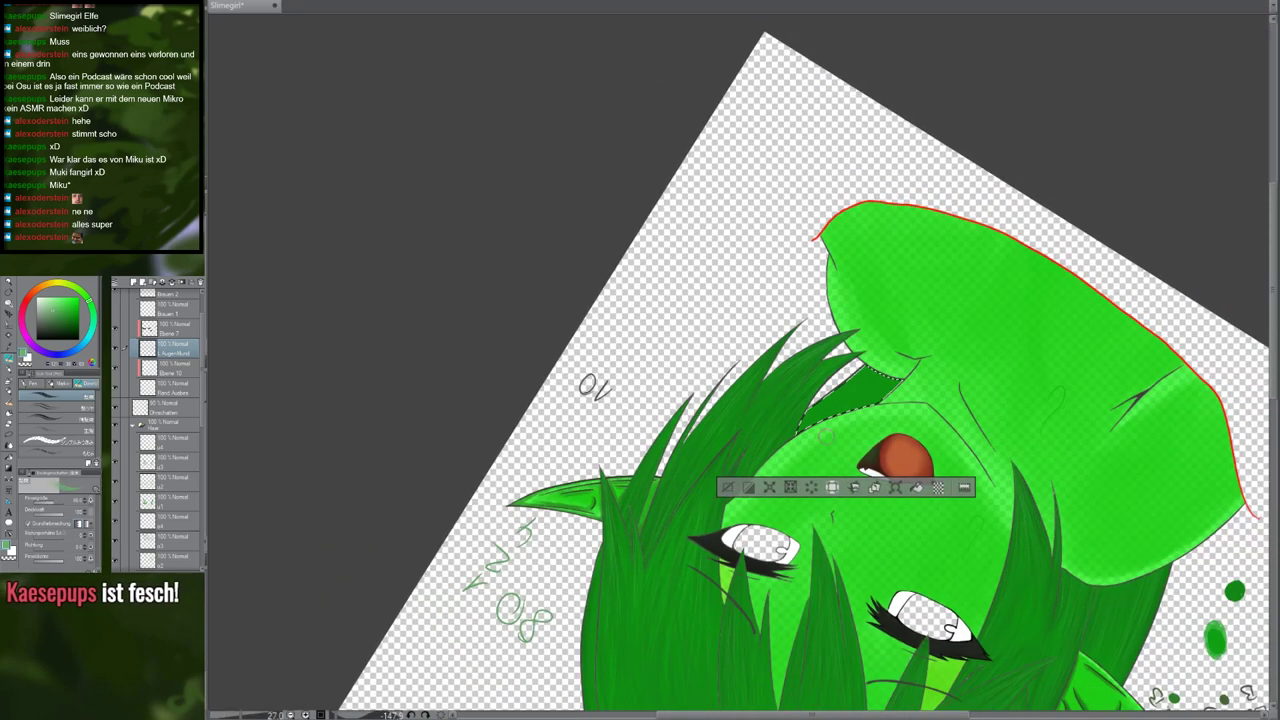
scroll(827, 436, down, 3)
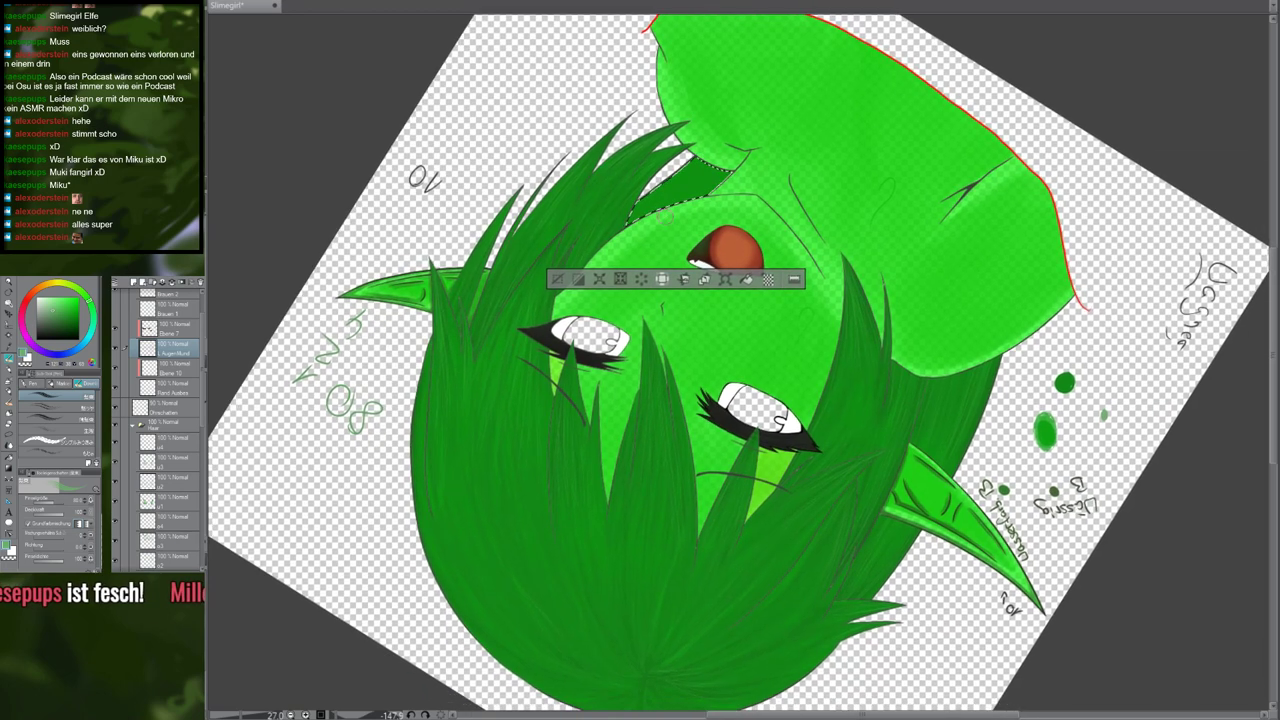
drag(844, 507, 809, 382)
alt+click(725, 655)
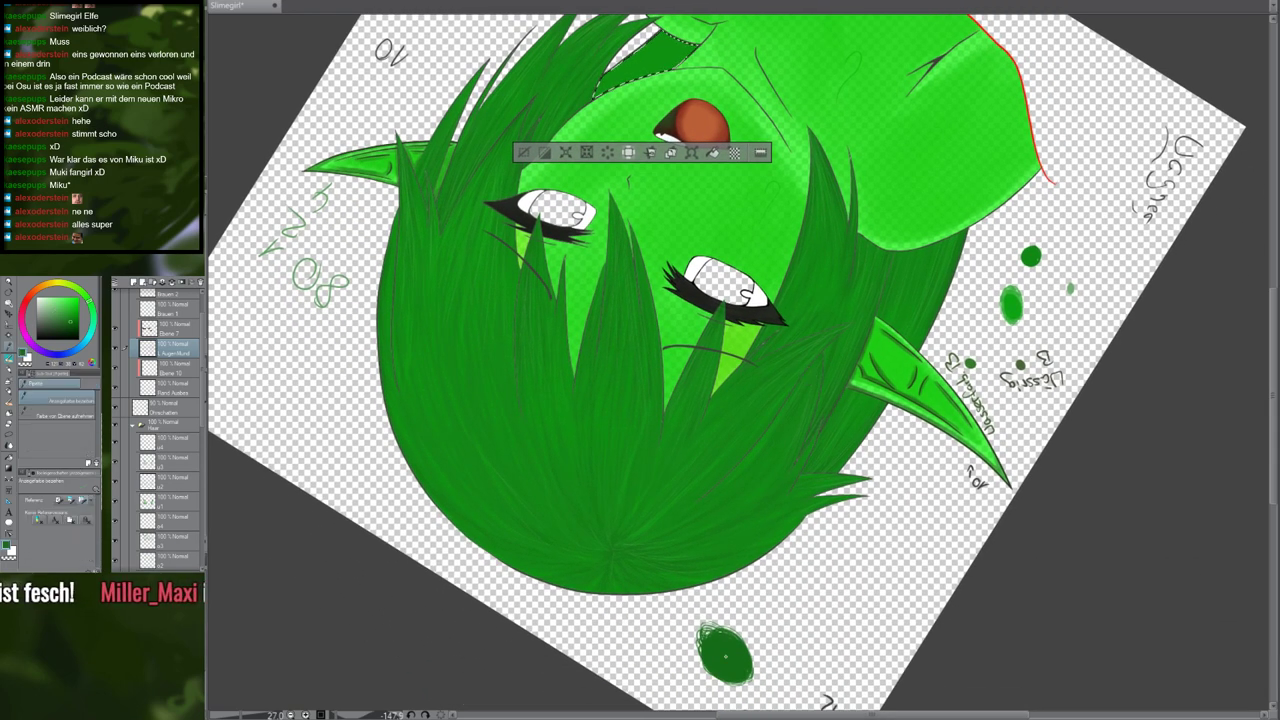
drag(1112, 88, 1097, 383)
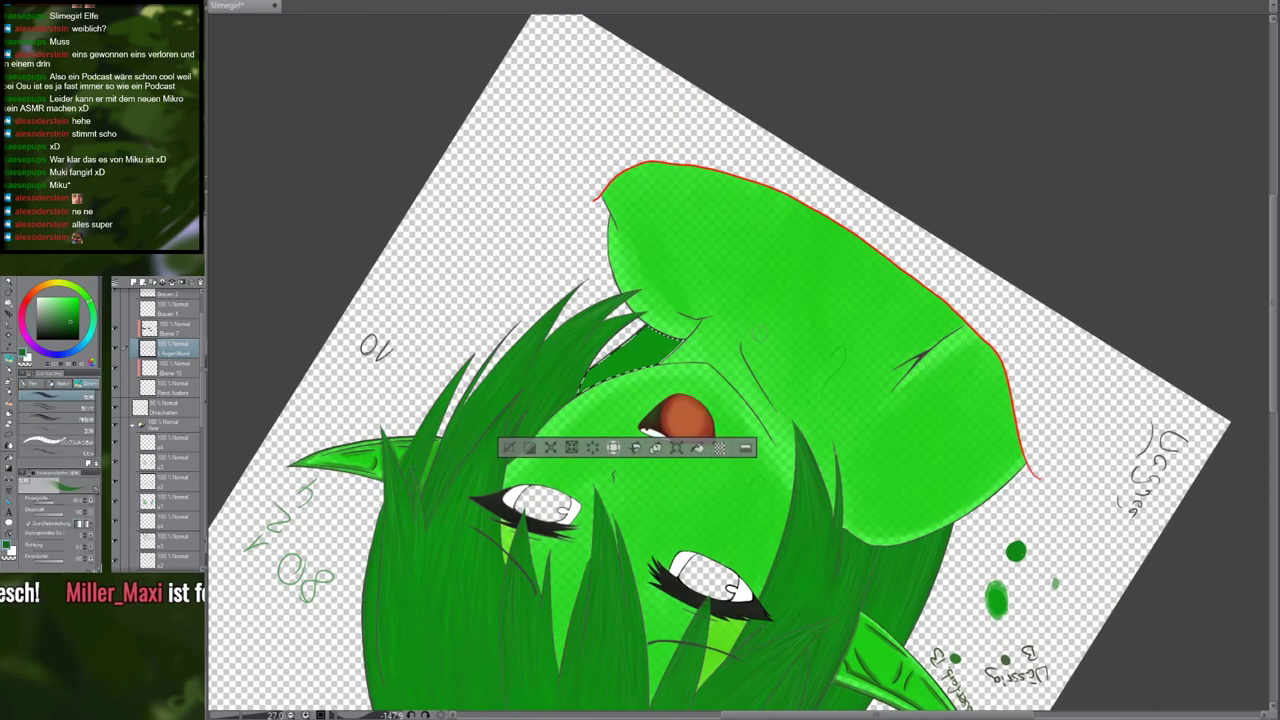
Check the line-art layer by hiding and reshowing it, and activate the fourth layer from the top in the hair folder
click(117, 348)
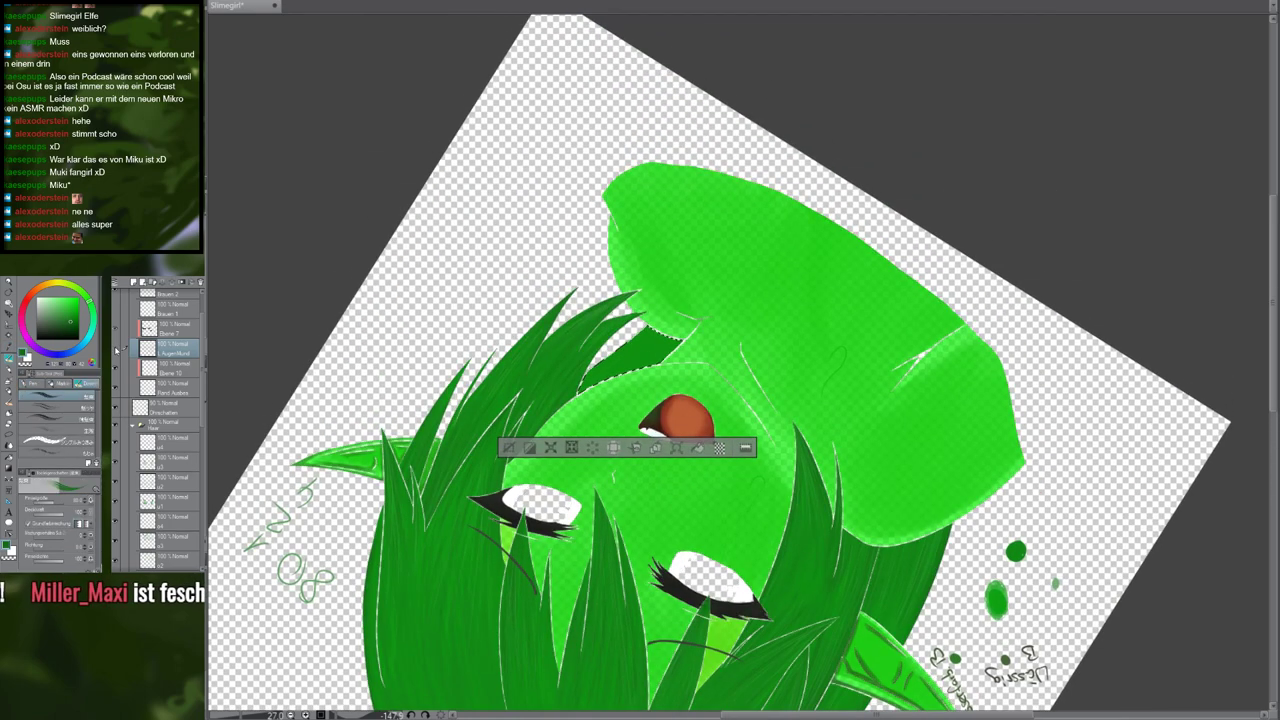
click(117, 348)
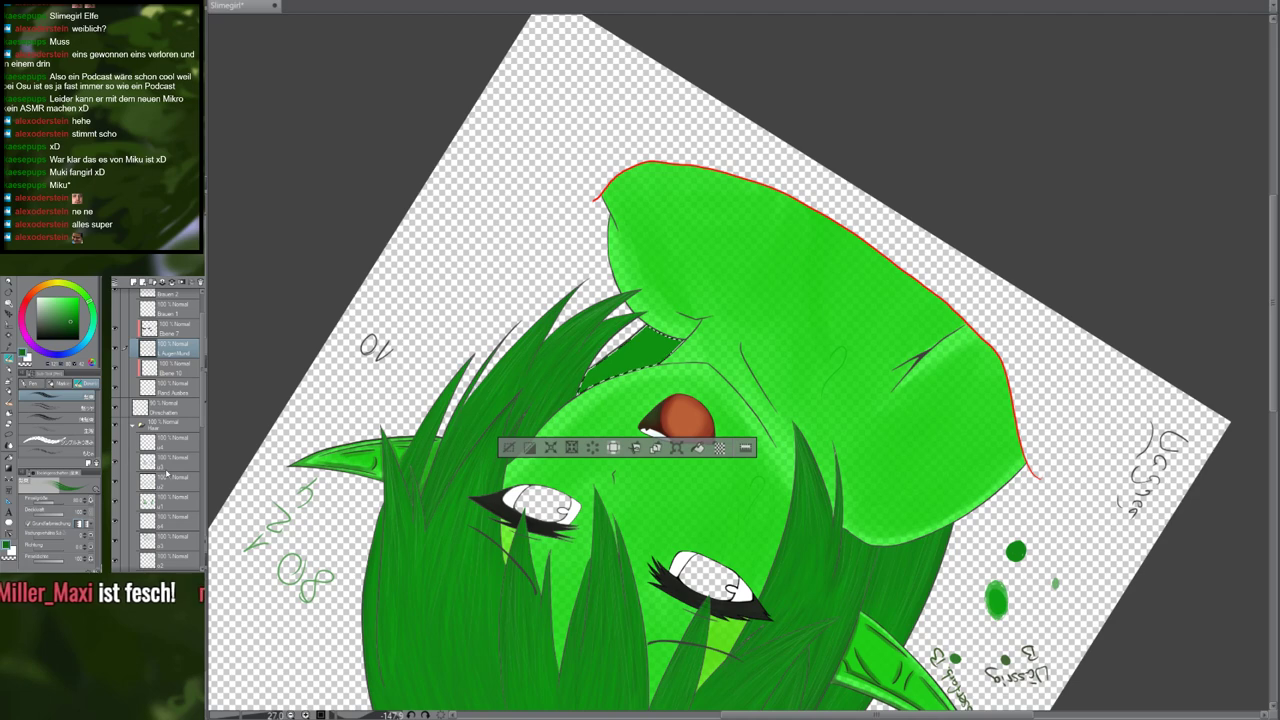
scroll(167, 470, down, 2)
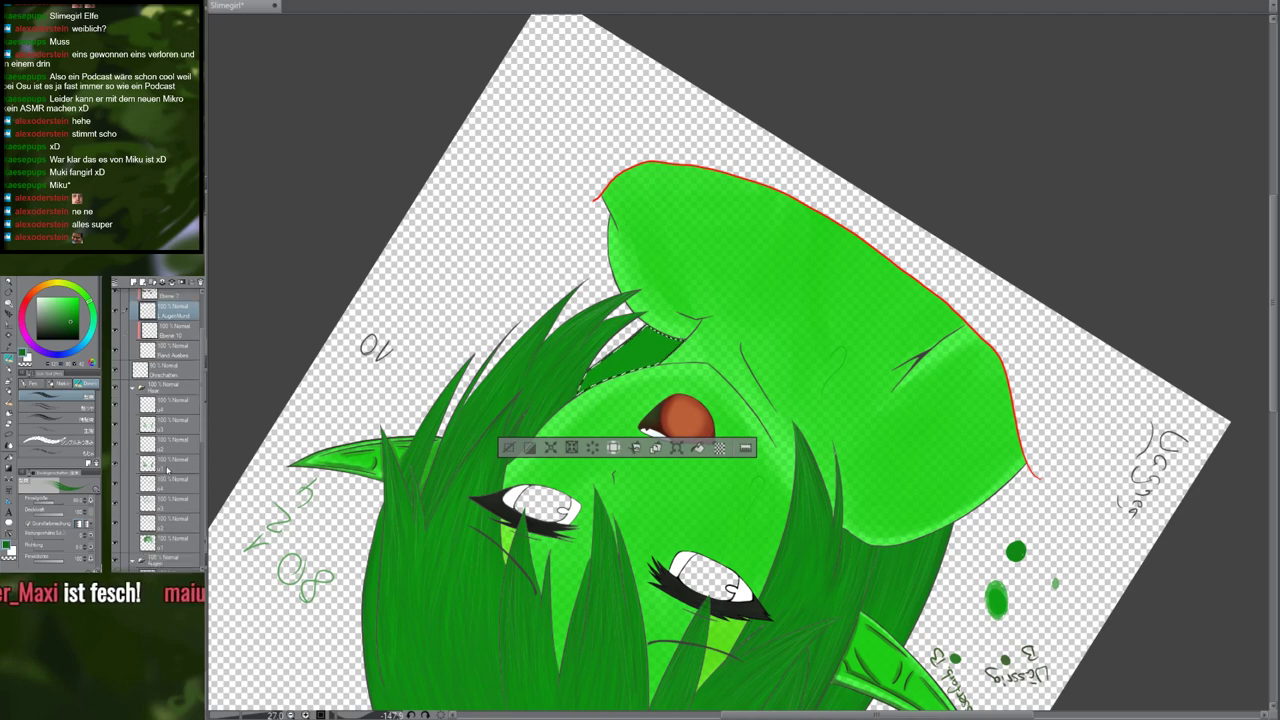
scroll(167, 470, down, 5)
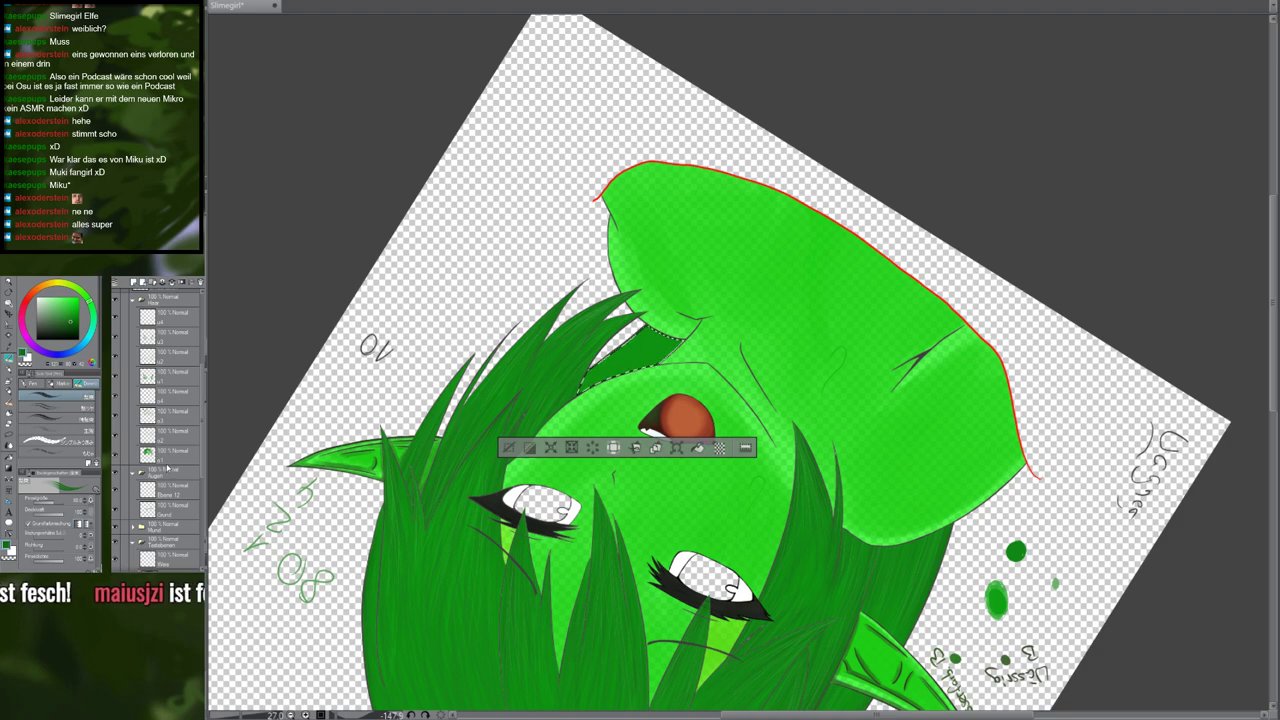
scroll(168, 466, up, 1)
click(183, 406)
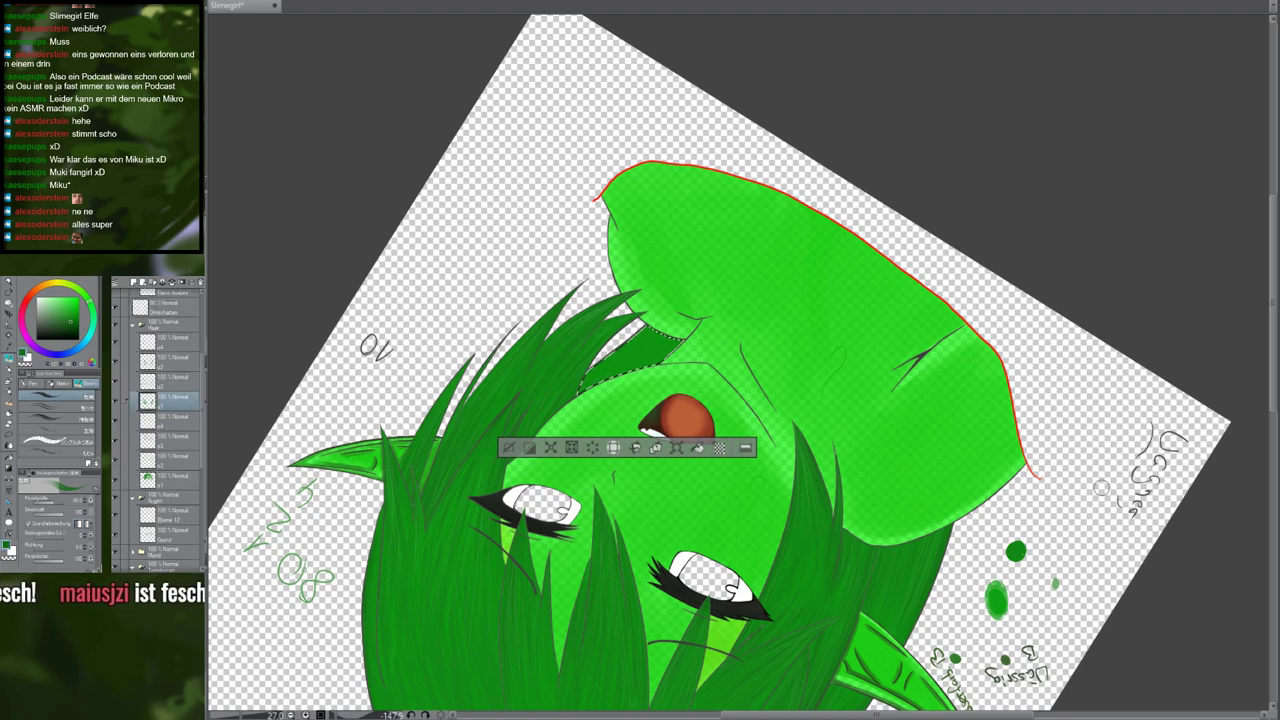
Try painting dark green streaks from the root across the selected hair area behind the cheek
scroll(602, 391, up, 5)
scroll(602, 391, up, 3)
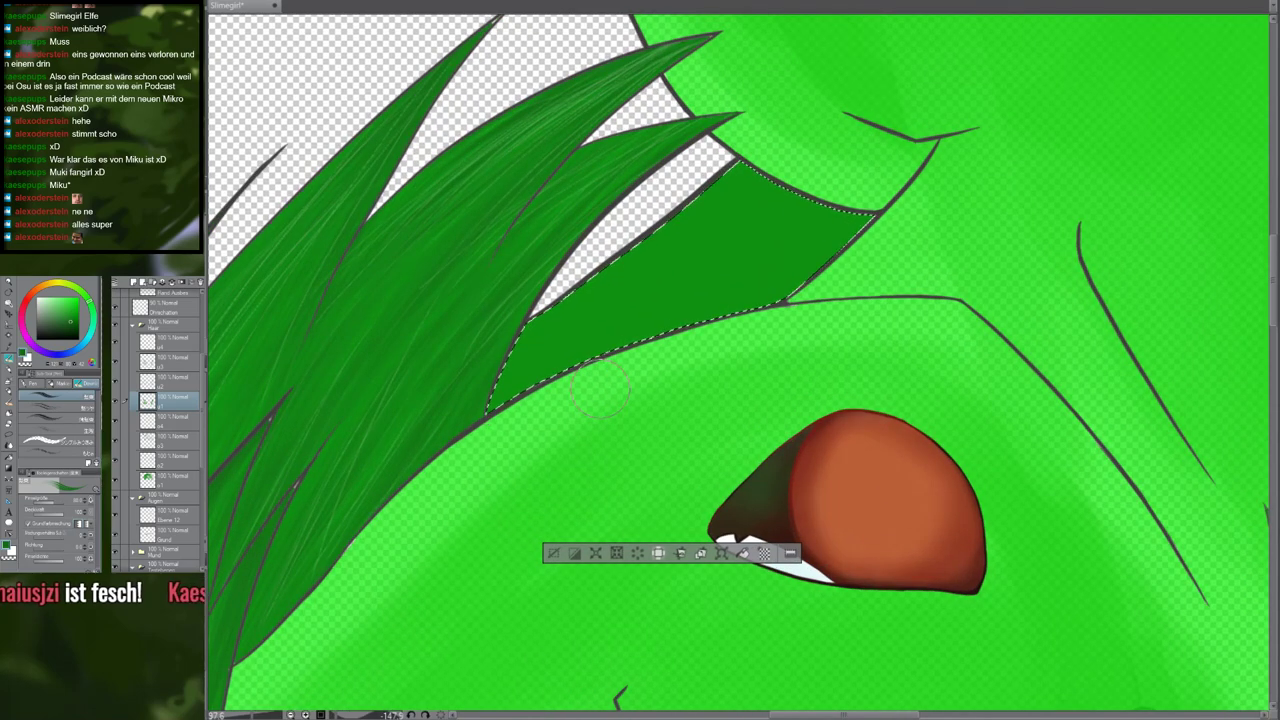
scroll(590, 420, up, 2)
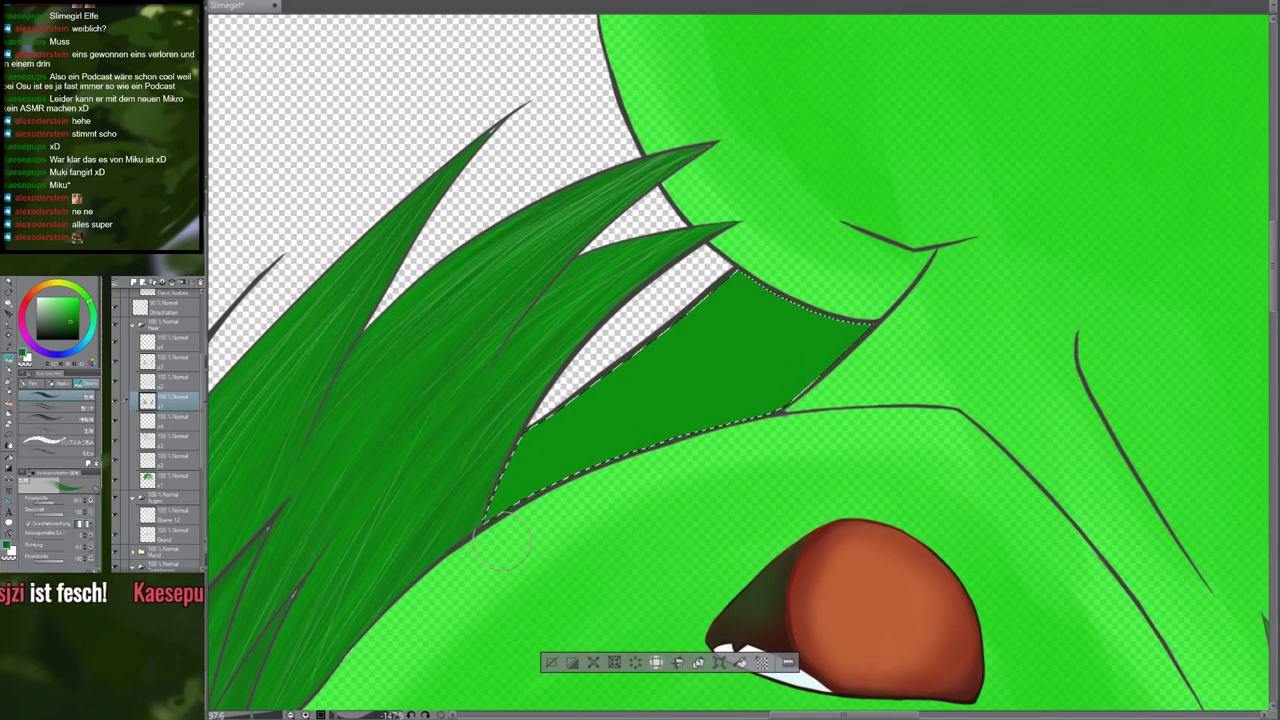
drag(512, 493, 661, 388)
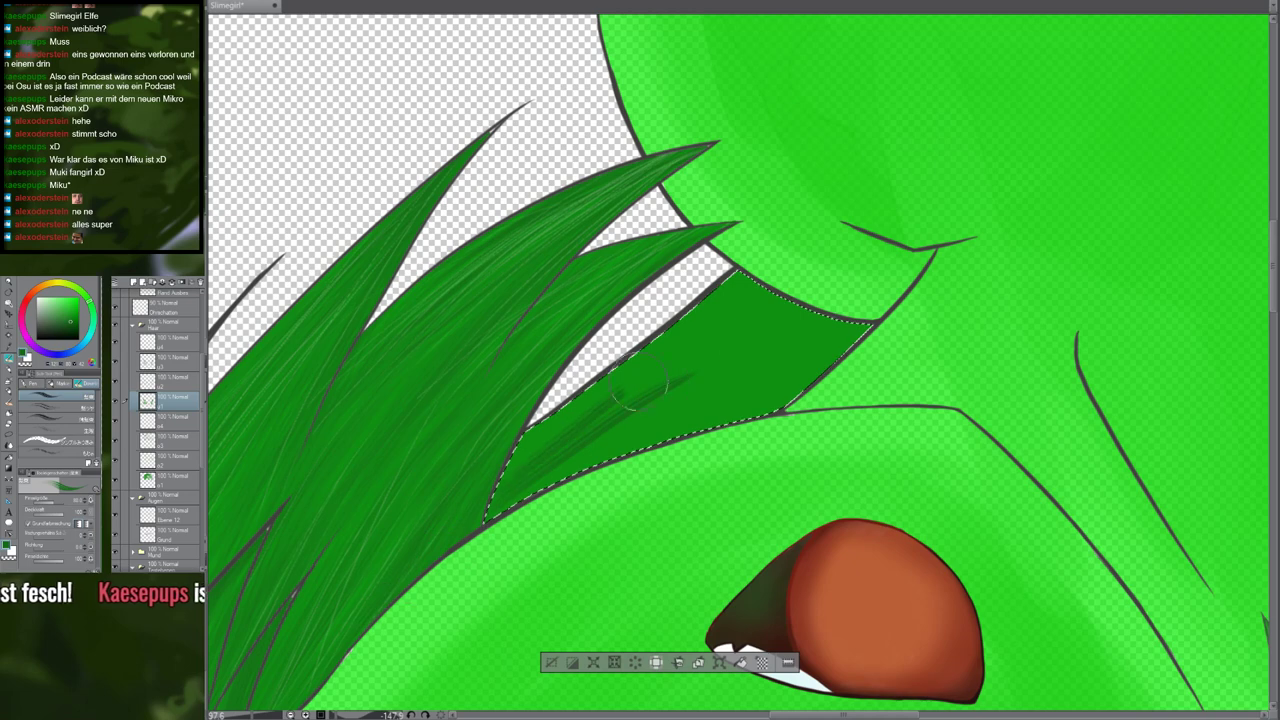
mouse_move(560, 452)
mouse_down()
mouse_move(692, 376)
mouse_move(690, 350)
mouse_up()
mouse_move(560, 425)
mouse_down()
mouse_move(691, 323)
mouse_move(850, 340)
mouse_move(755, 282)
mouse_move(530, 455)
mouse_move(635, 440)
mouse_up()
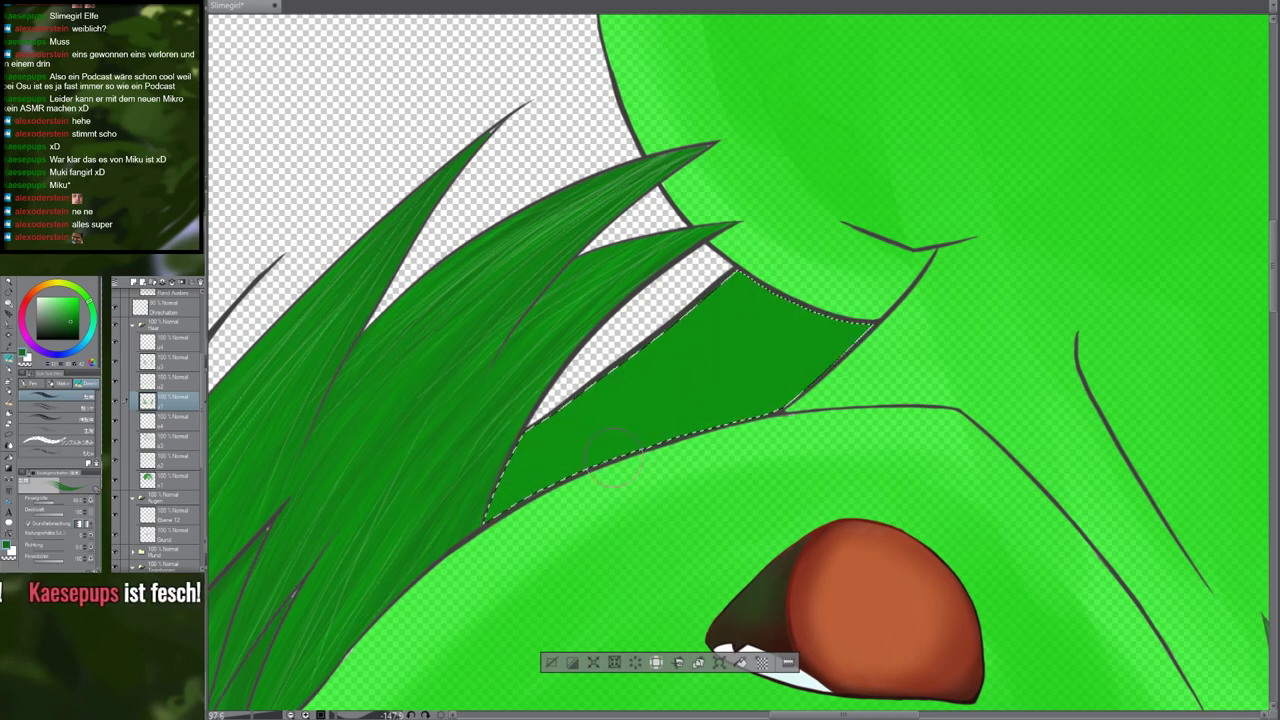
Turn the canvas so the selected strand points downward and paint the first dark streaks up from its shoulder end
key(r)
mouse_move(524, 488)
mouse_down()
mouse_move(497, 300)
mouse_move(884, 166)
mouse_move(913, 202)
mouse_move(761, 293)
mouse_up()
key(space)
drag(445, 550, 510, 460)
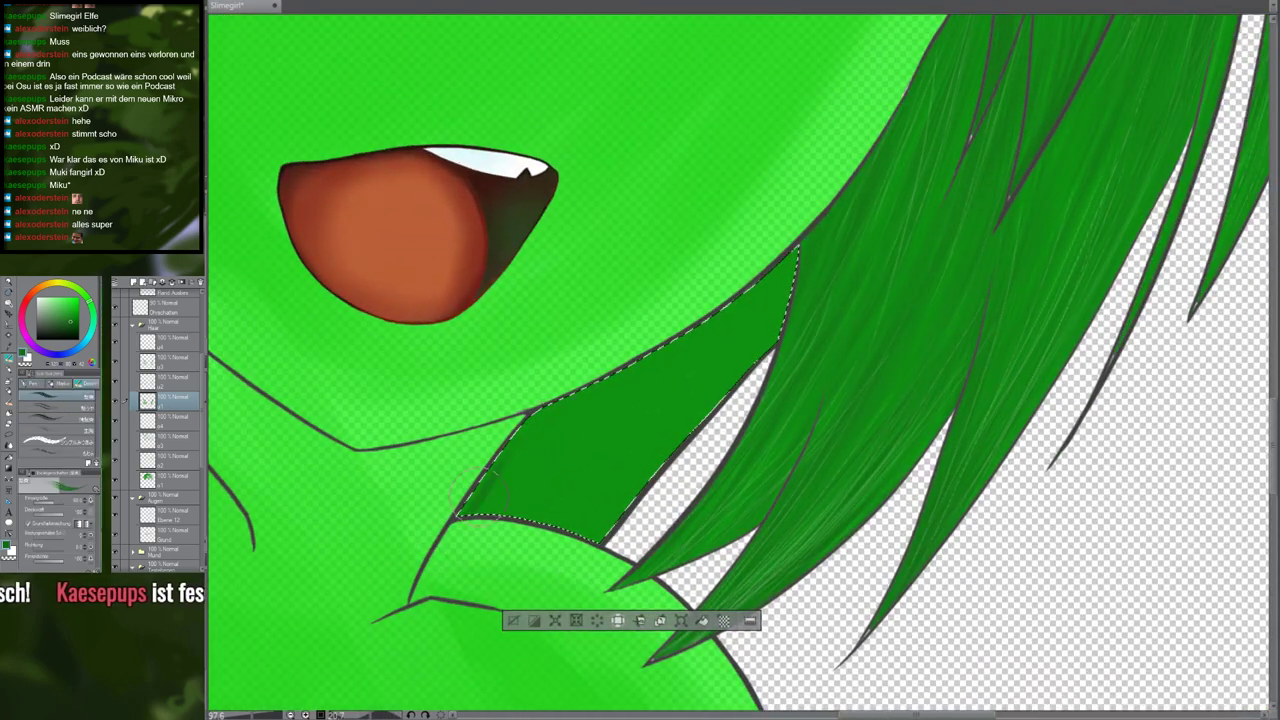
mouse_move(465, 535)
mouse_down()
mouse_move(544, 446)
mouse_move(571, 480)
mouse_move(481, 480)
mouse_up()
key(space)
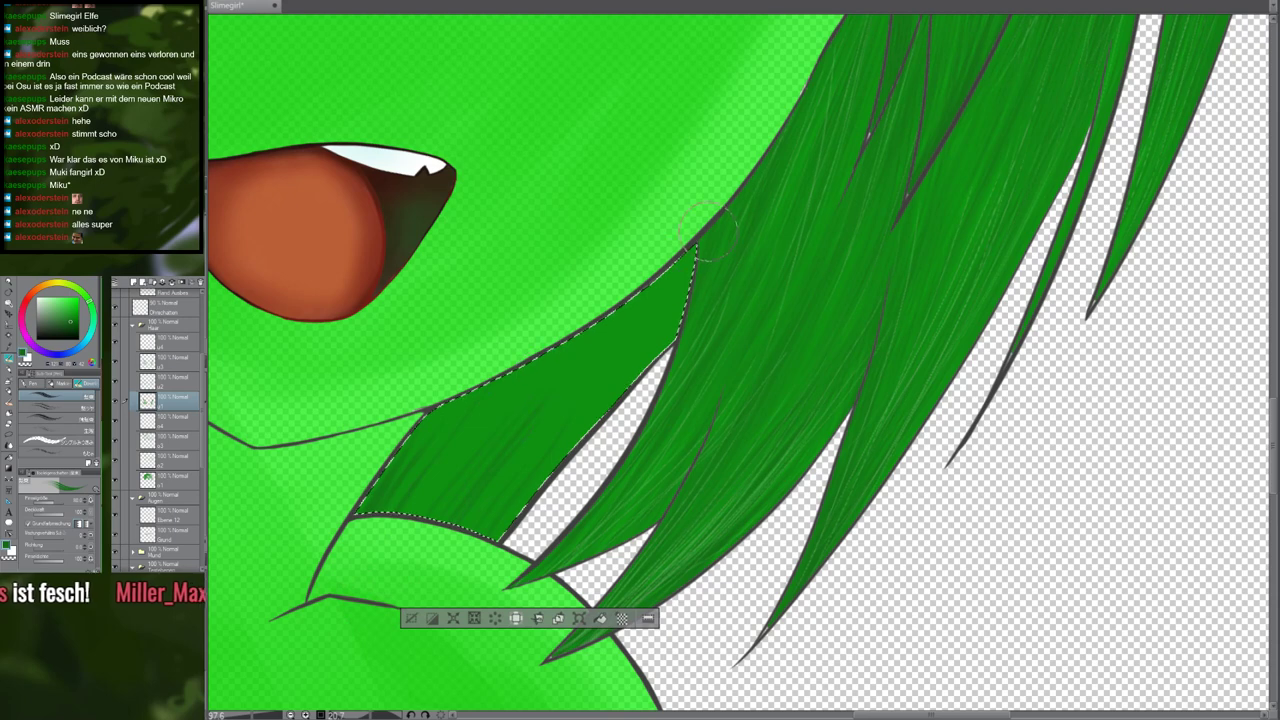
Extend the dark streaks through the middle of the strand and along its edge beside the cheek
drag(480, 480, 707, 220)
drag(395, 500, 680, 270)
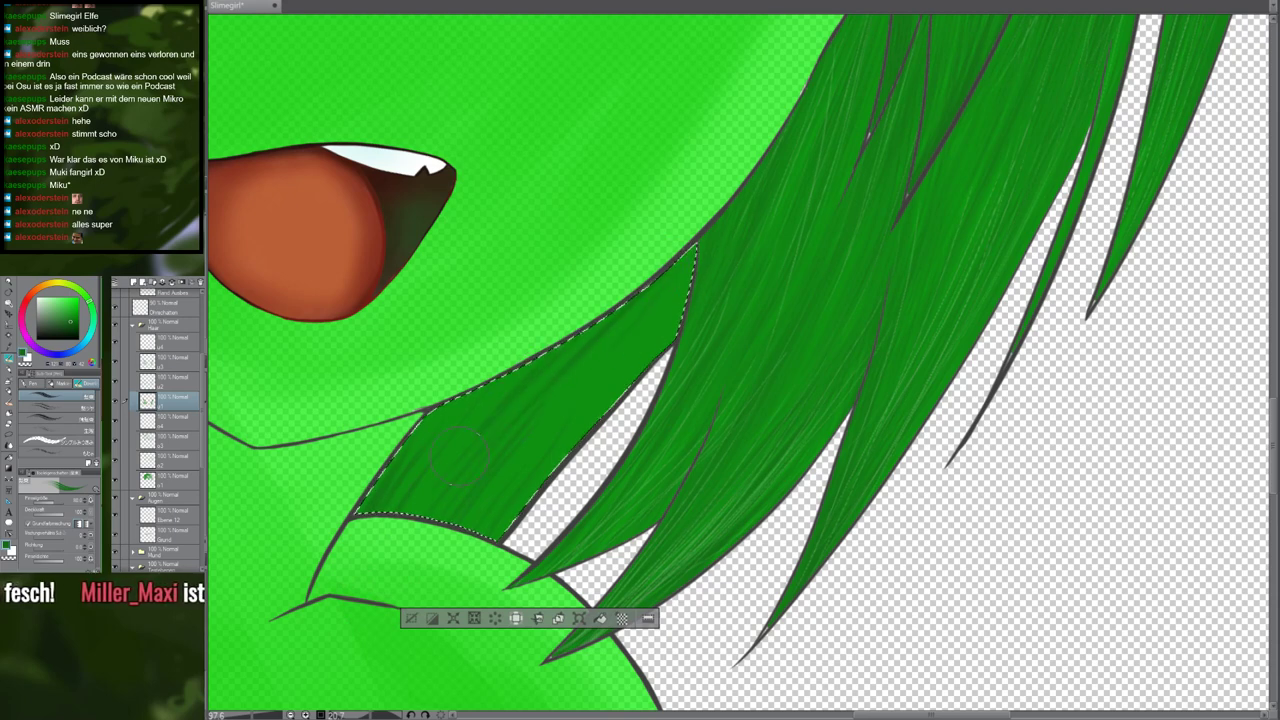
drag(381, 537, 590, 290)
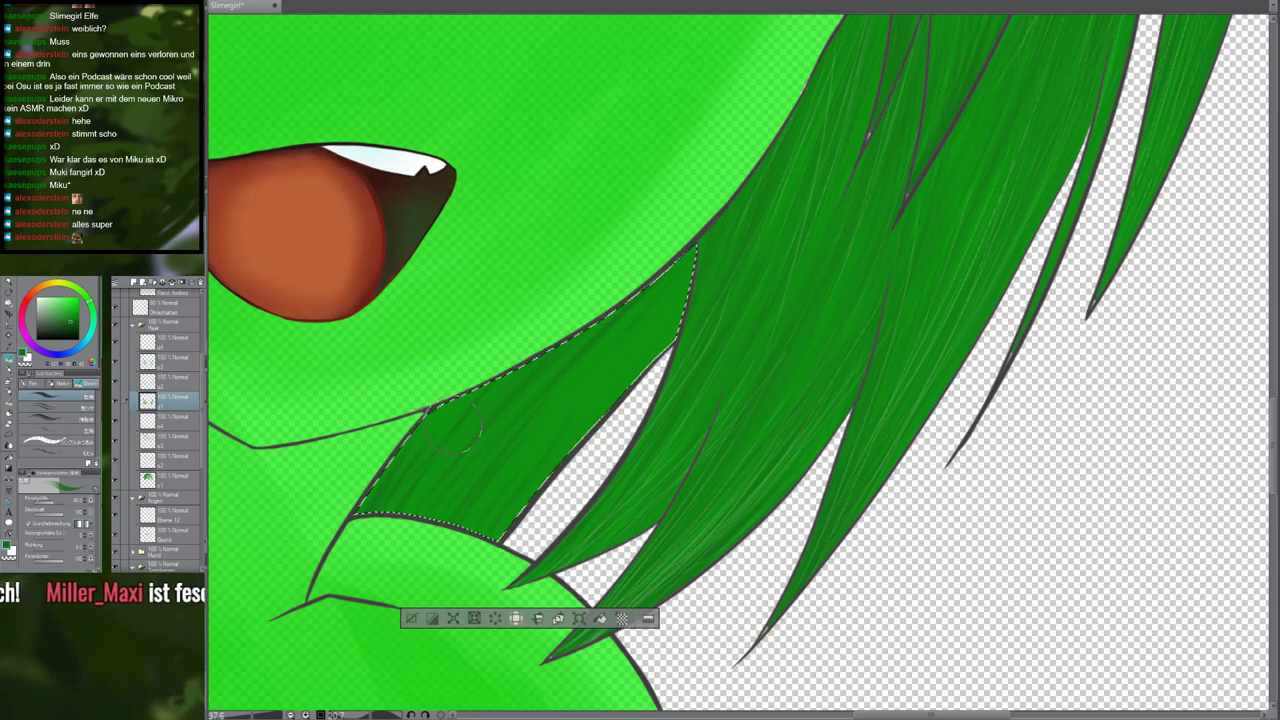
drag(395, 500, 505, 353)
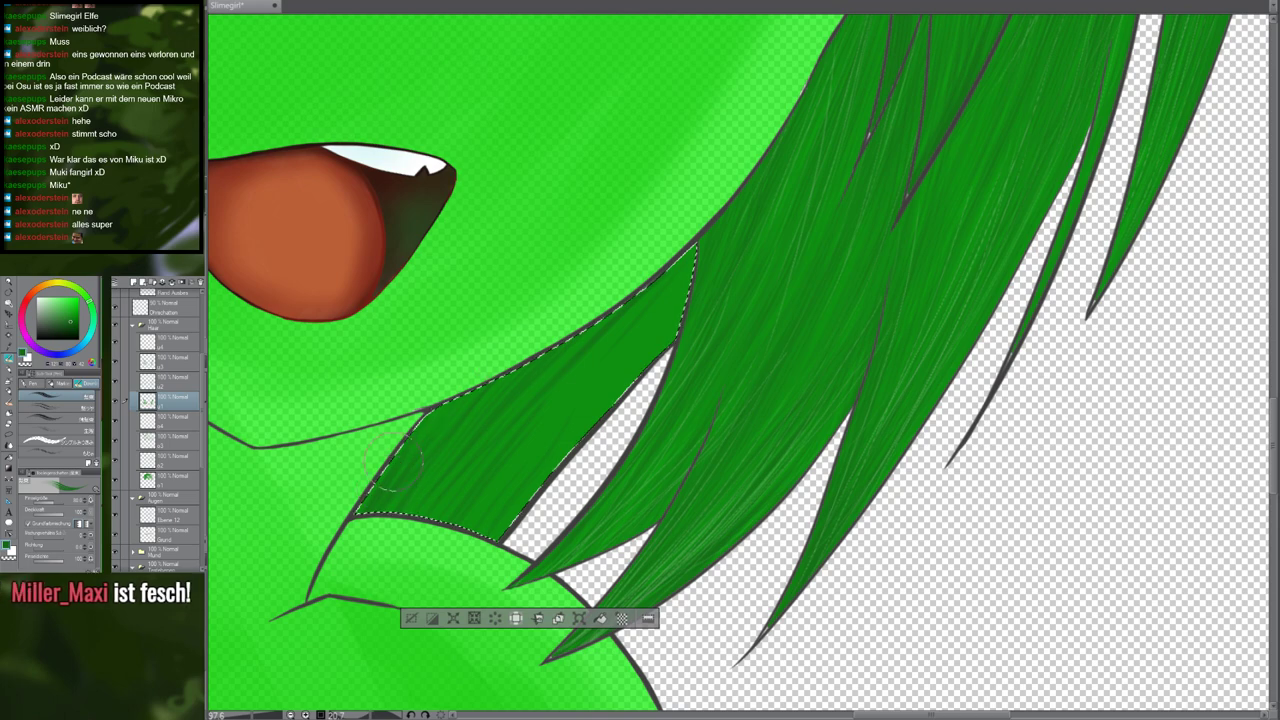
Add dark streaks along the strand's outer edge up to its narrow root
drag(648, 335, 515, 421)
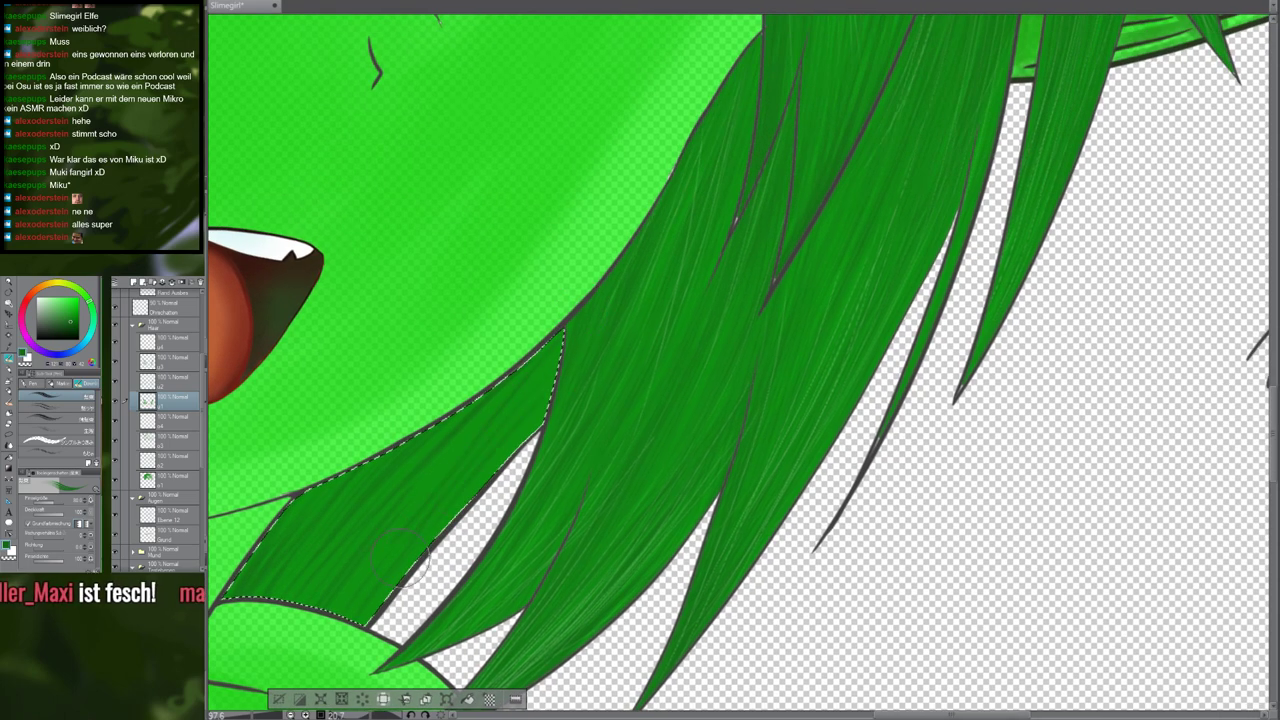
drag(402, 560, 486, 464)
drag(440, 526, 589, 368)
mouse_move(476, 505)
mouse_down()
mouse_move(628, 322)
mouse_move(450, 511)
mouse_move(572, 360)
mouse_up()
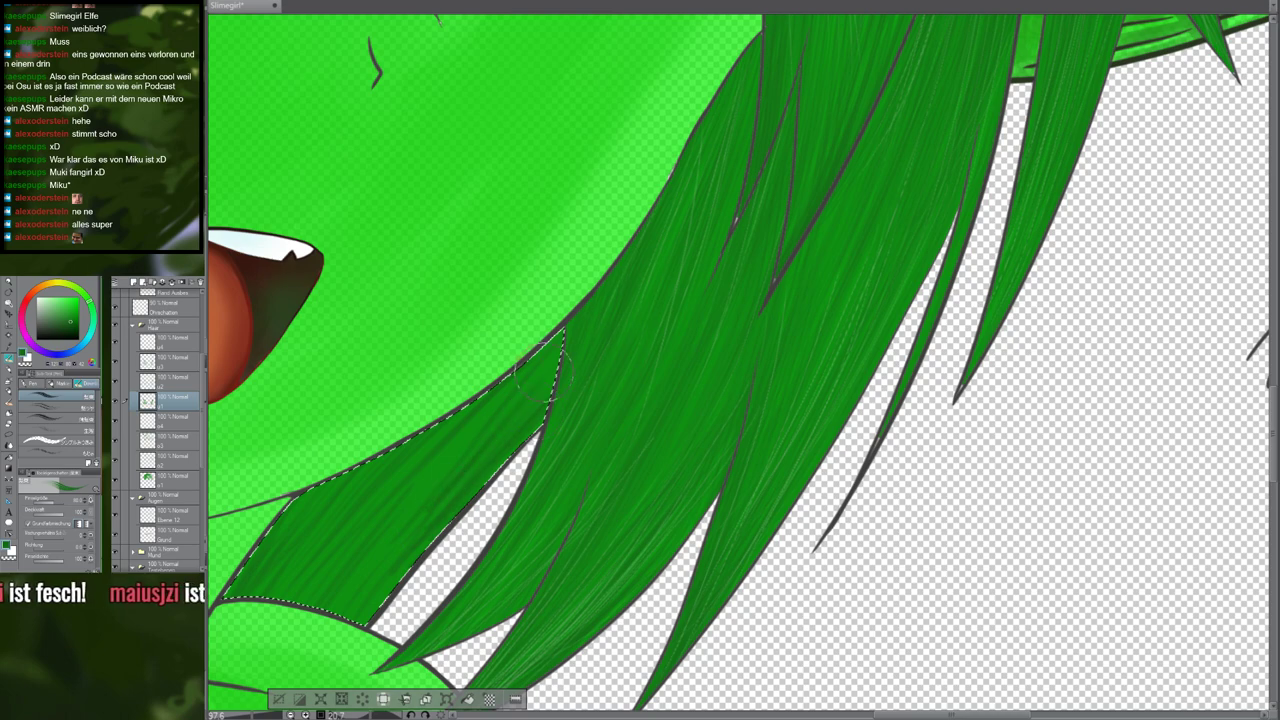
Try rough dark strokes beyond the strand's outline over the shoulder, remove them and restore the selection to the strand
drag(441, 470, 523, 336)
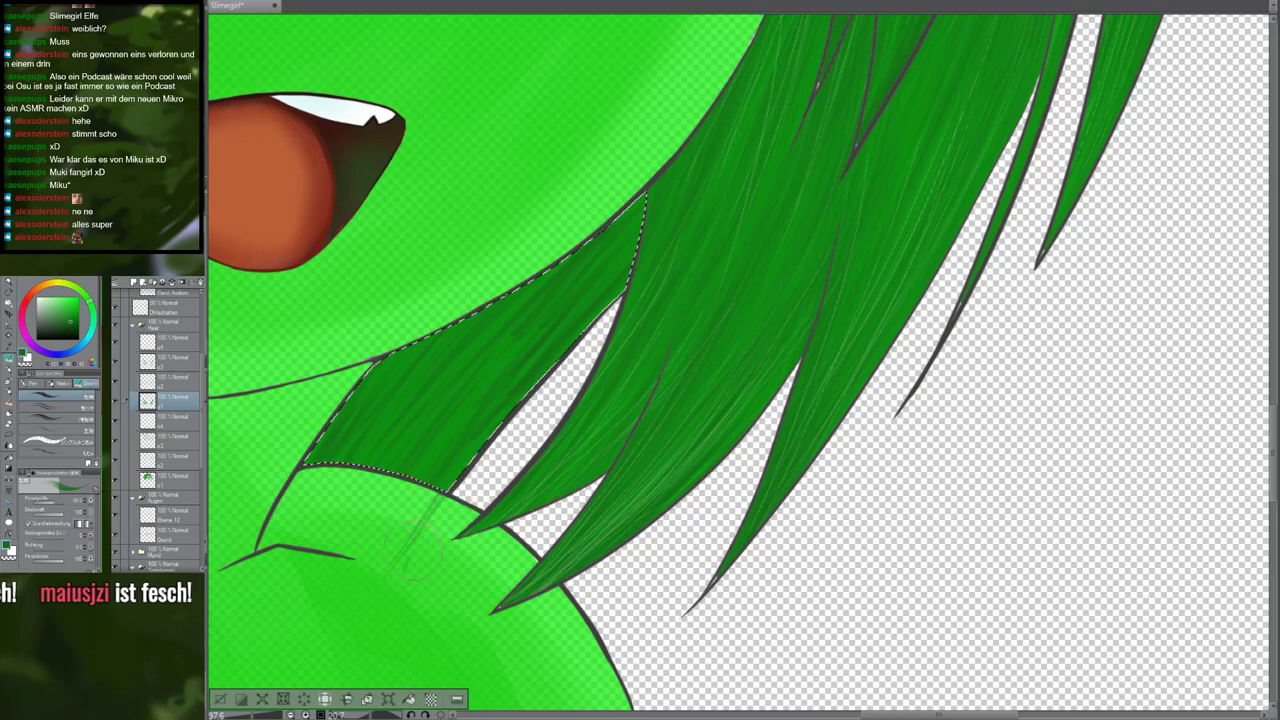
drag(438, 492, 372, 596)
mouse_move(372, 488)
mouse_down()
mouse_move(315, 620)
mouse_move(345, 625)
mouse_up()
mouse_move(425, 545)
mouse_down()
mouse_move(422, 588)
mouse_move(405, 553)
mouse_move(357, 625)
mouse_move(394, 430)
mouse_move(440, 605)
mouse_move(487, 605)
mouse_move(472, 363)
mouse_move(502, 420)
mouse_move(566, 402)
mouse_up()
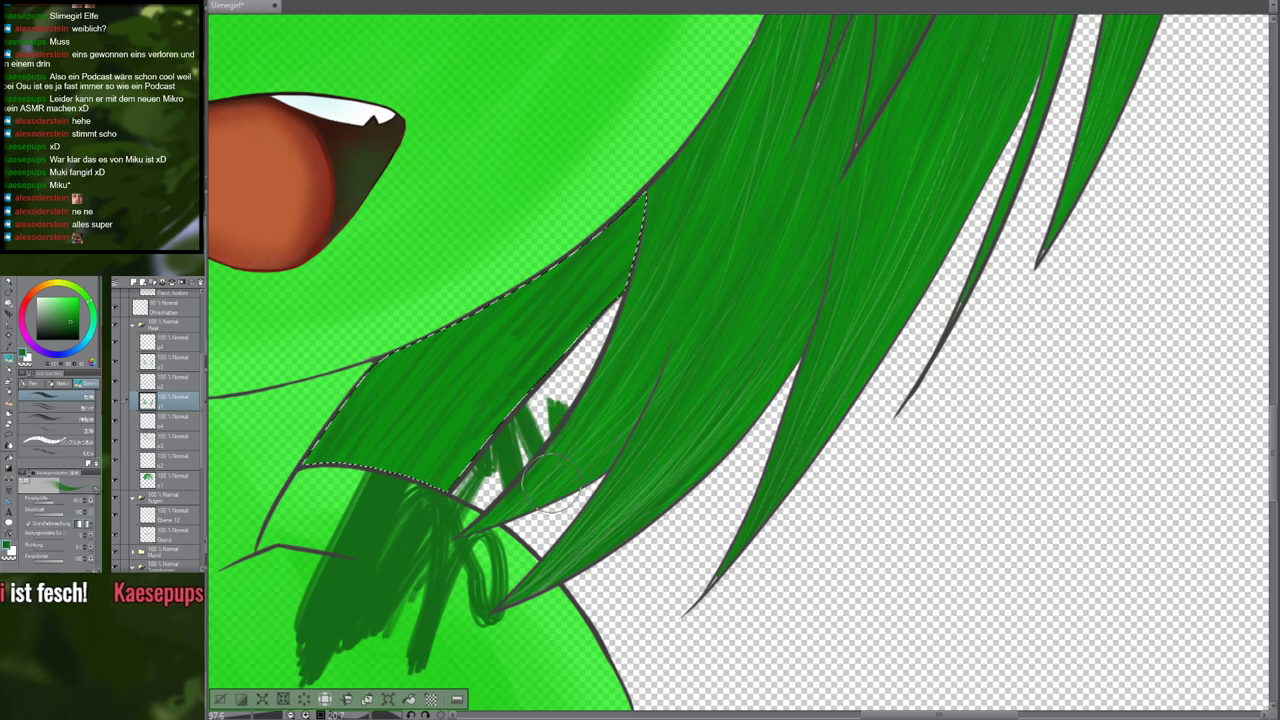
key(Delete)
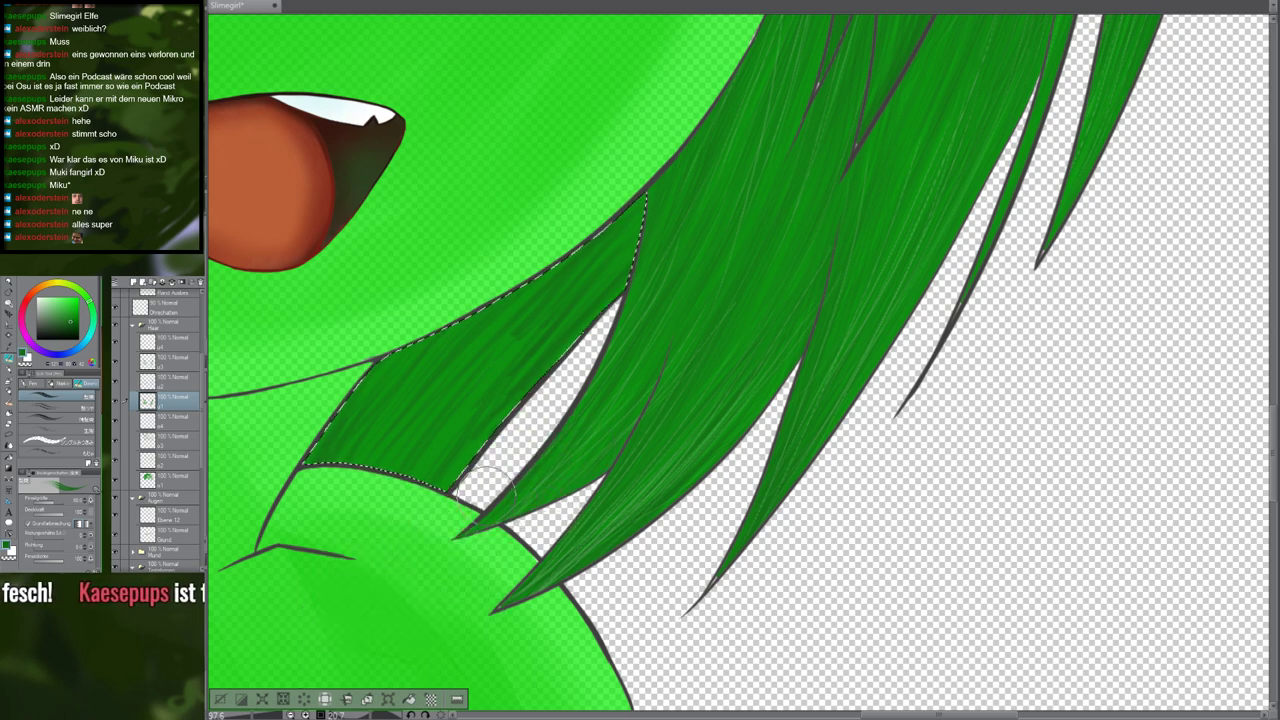
key(ctrl+shift+i)
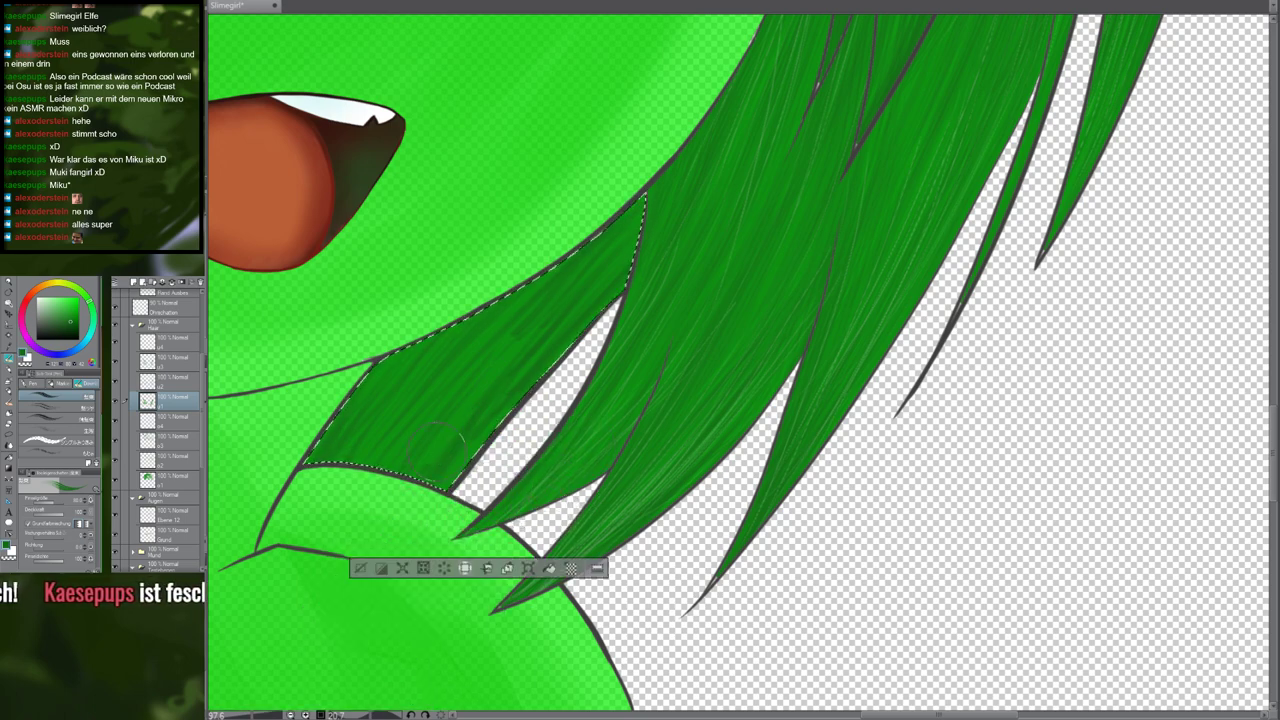
key(ctrl+i)
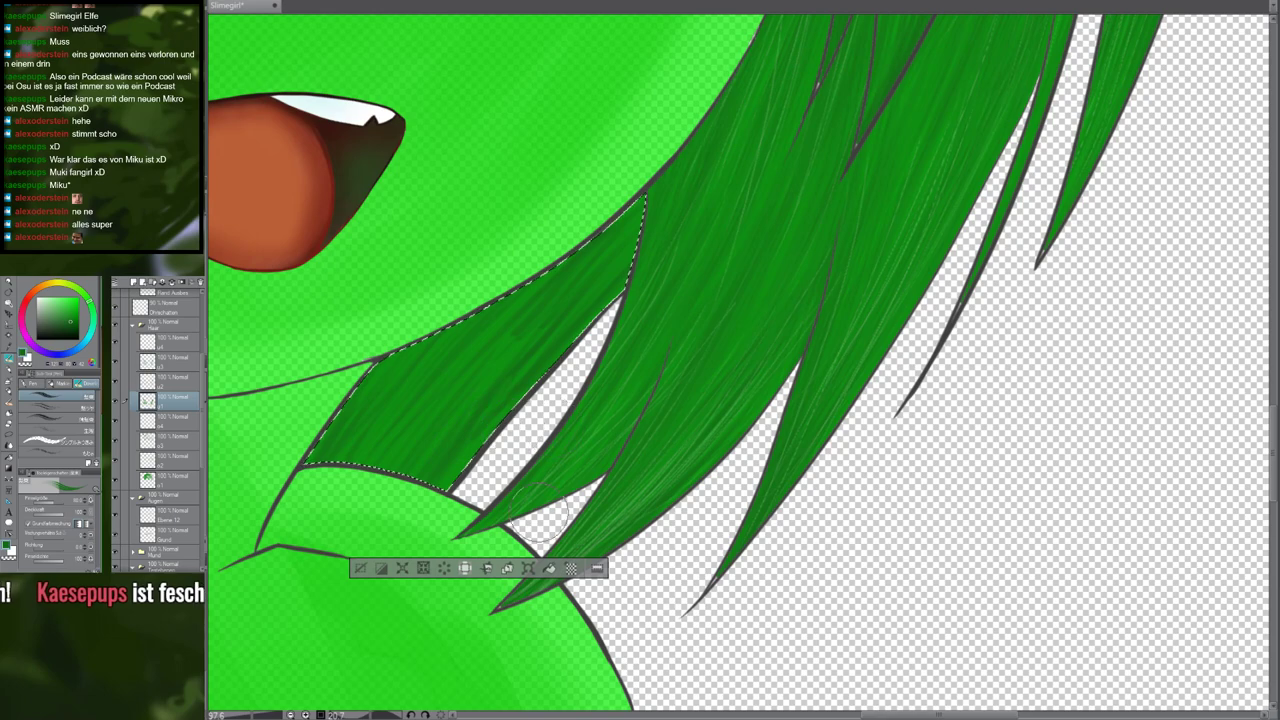
drag(491, 483, 483, 552)
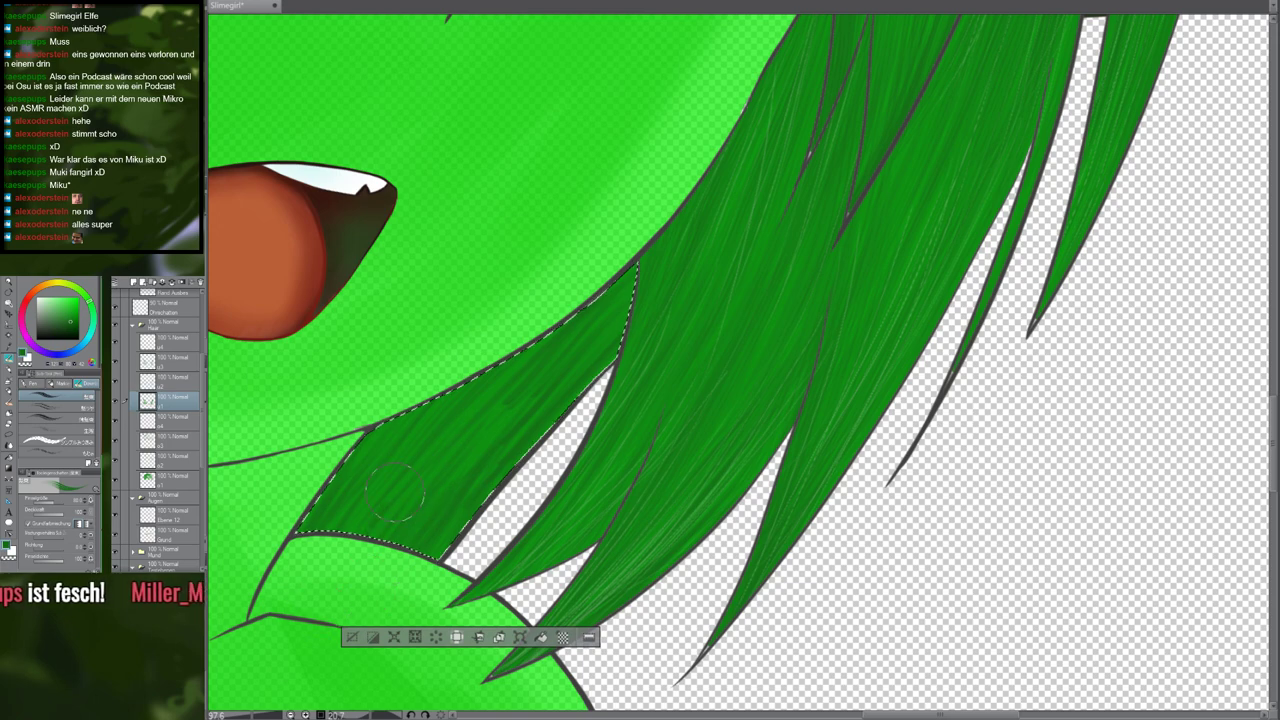
Paint the remaining long dark streaks along the selected strand from its shoulder end to its root
drag(356, 512, 570, 330)
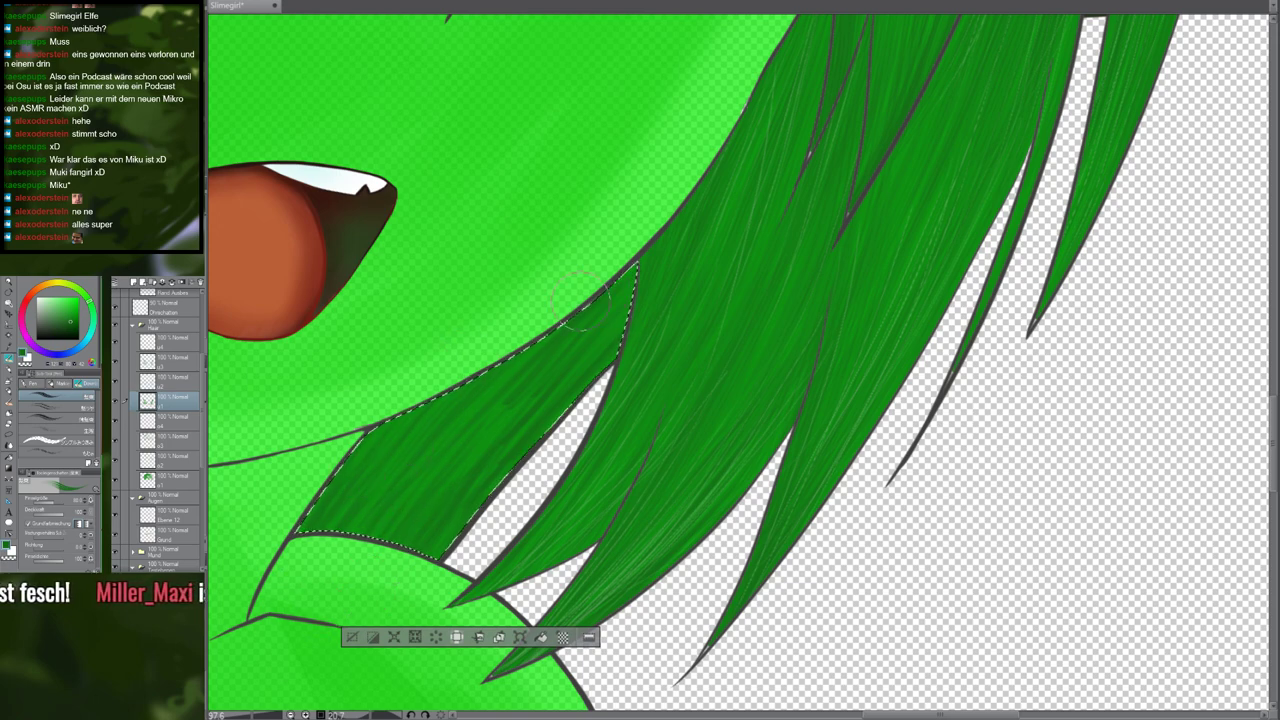
drag(410, 525, 620, 320)
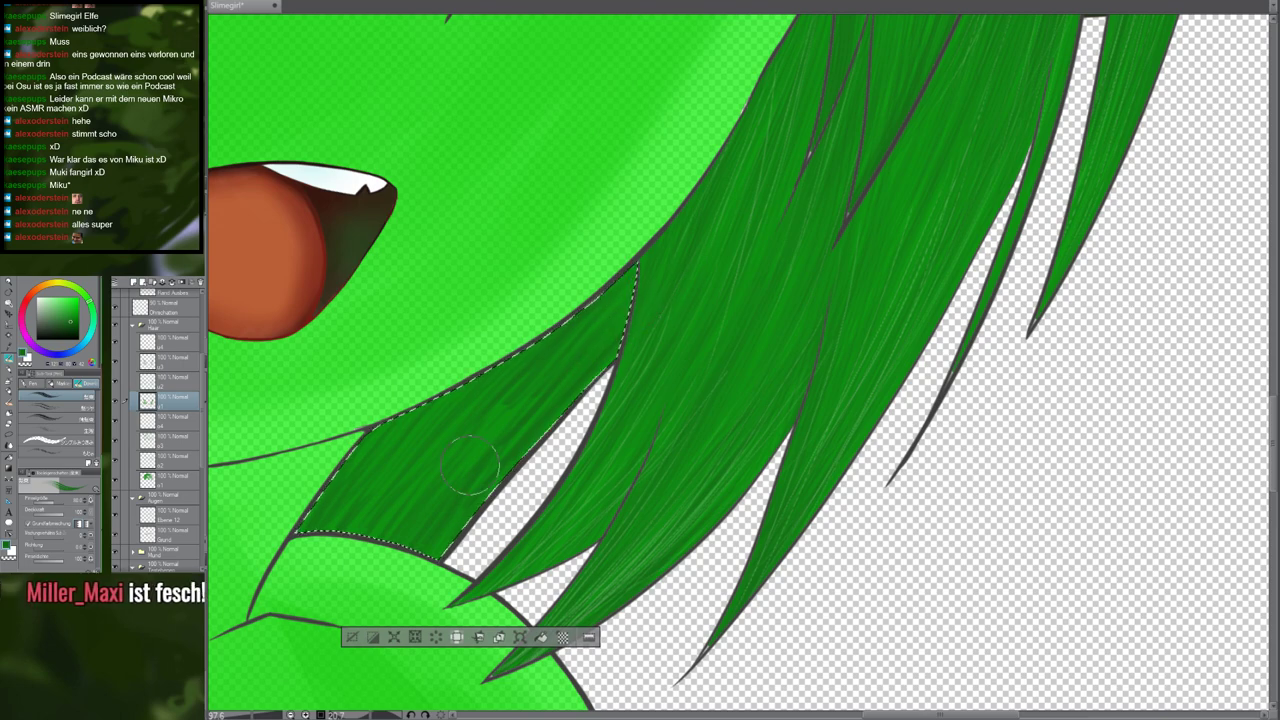
scroll(470, 462, down, 5)
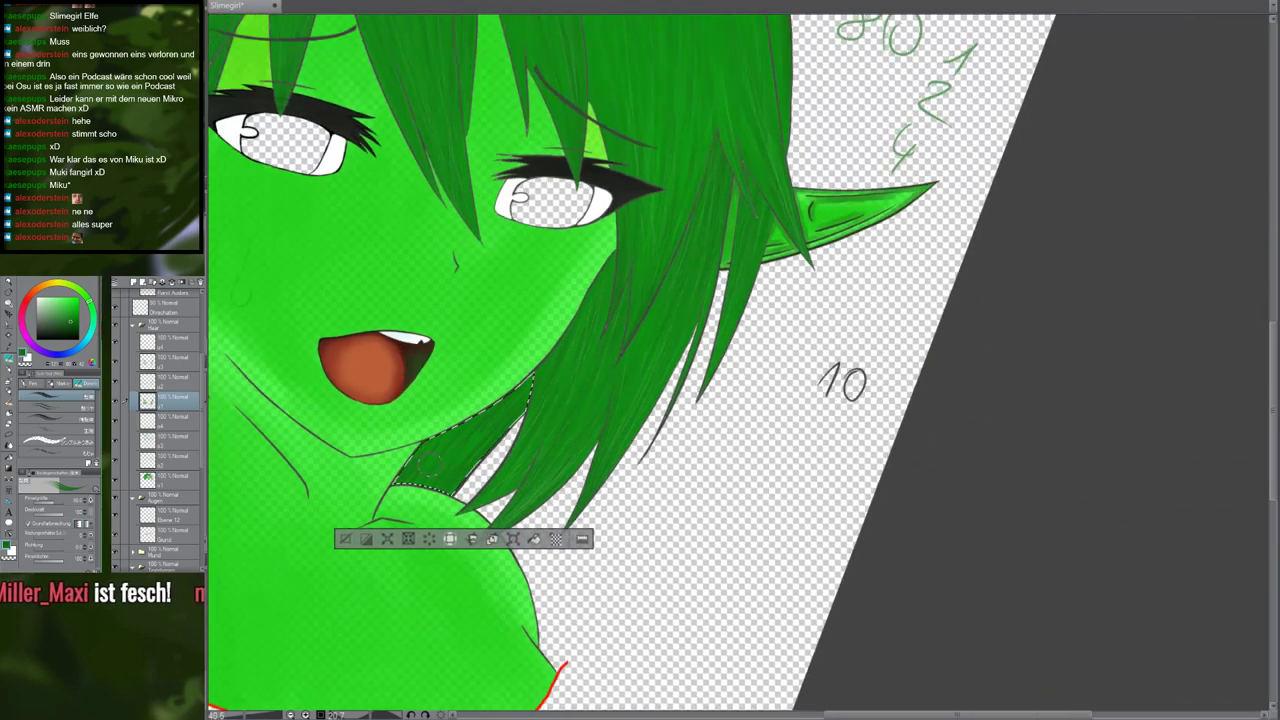
scroll(430, 462, down, 4)
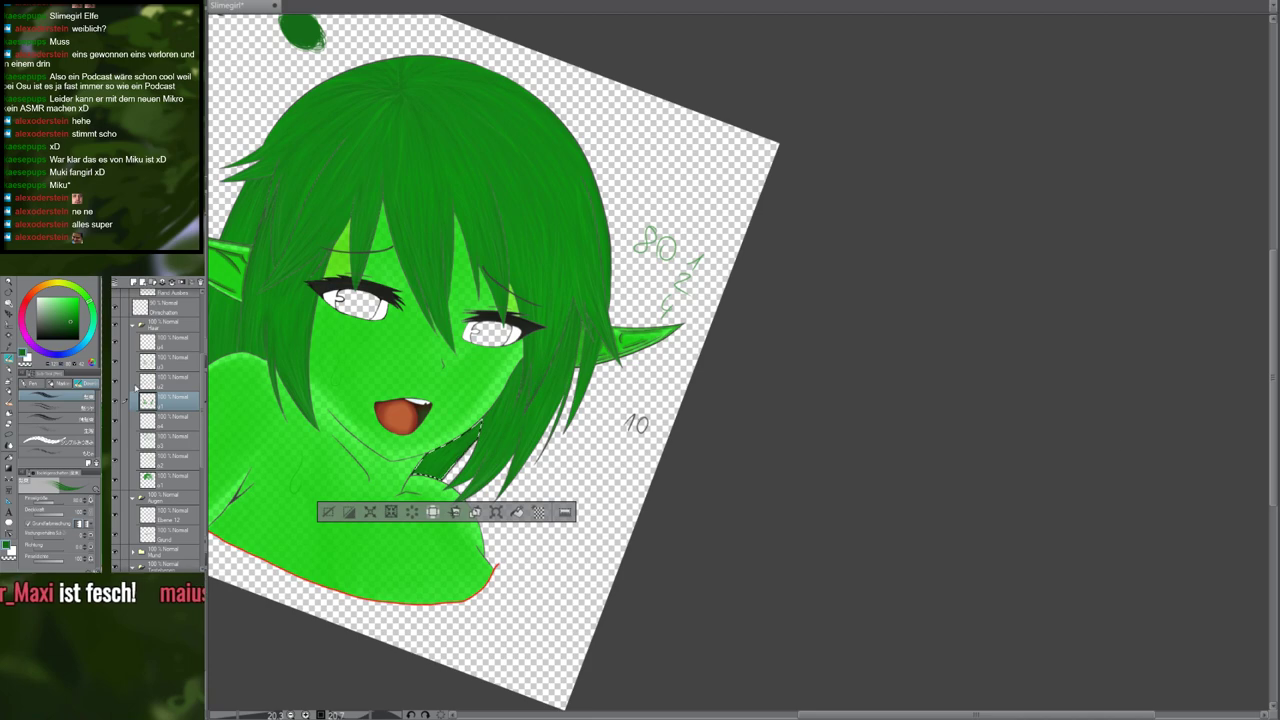
Select the hair layer directly above and sample the bright green from the large oval swatch beside the shoulder
click(157, 380)
drag(454, 195, 800, 338)
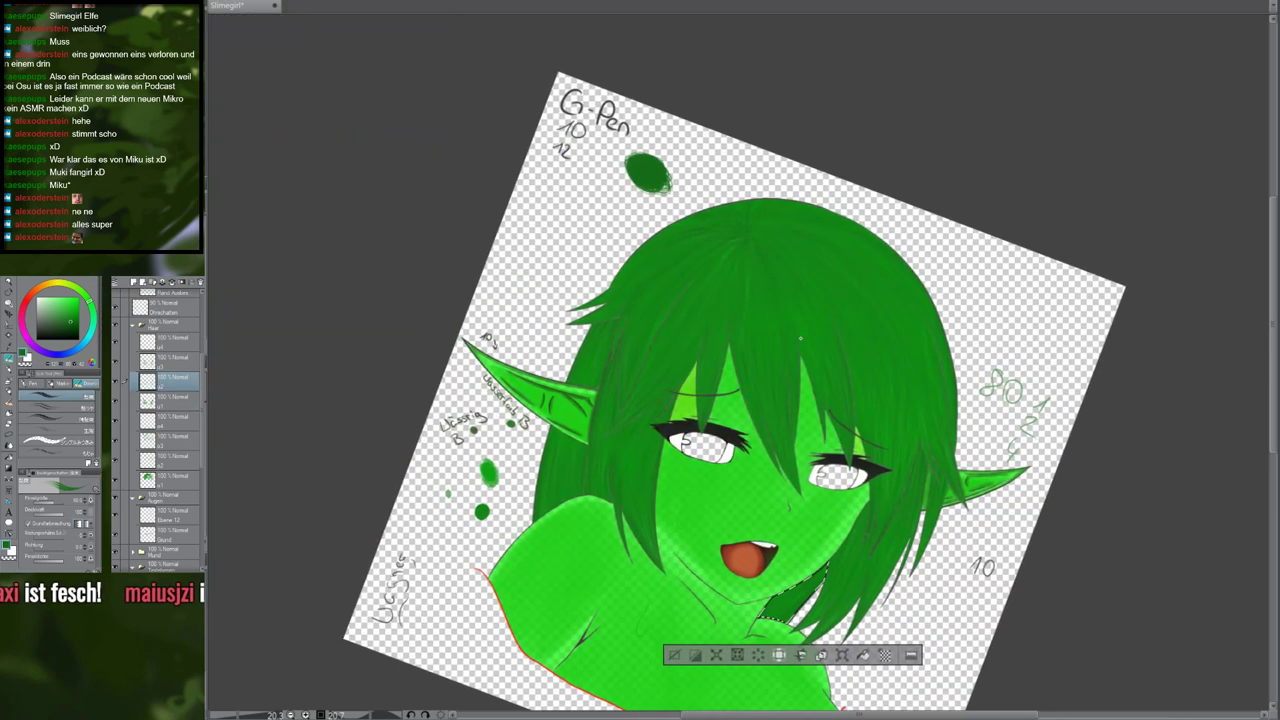
key(i)
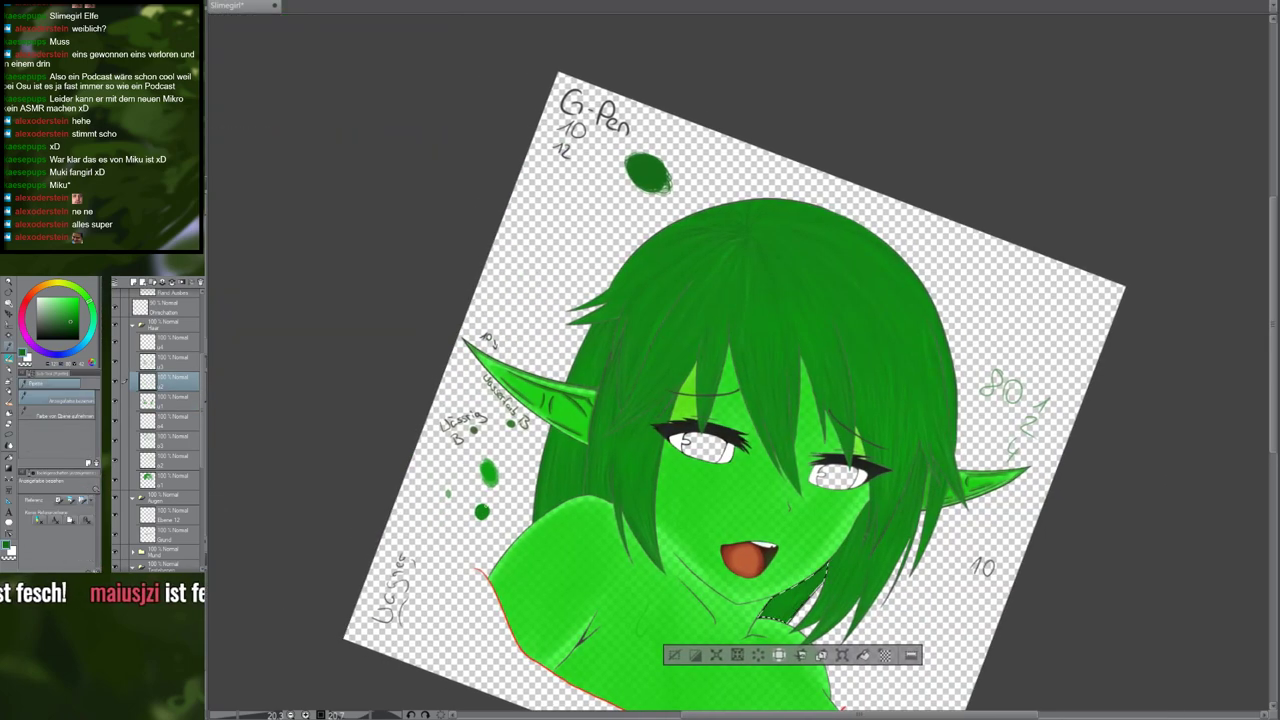
click(489, 474)
key(b)
drag(720, 540, 708, 392)
scroll(470, 370, up, 5)
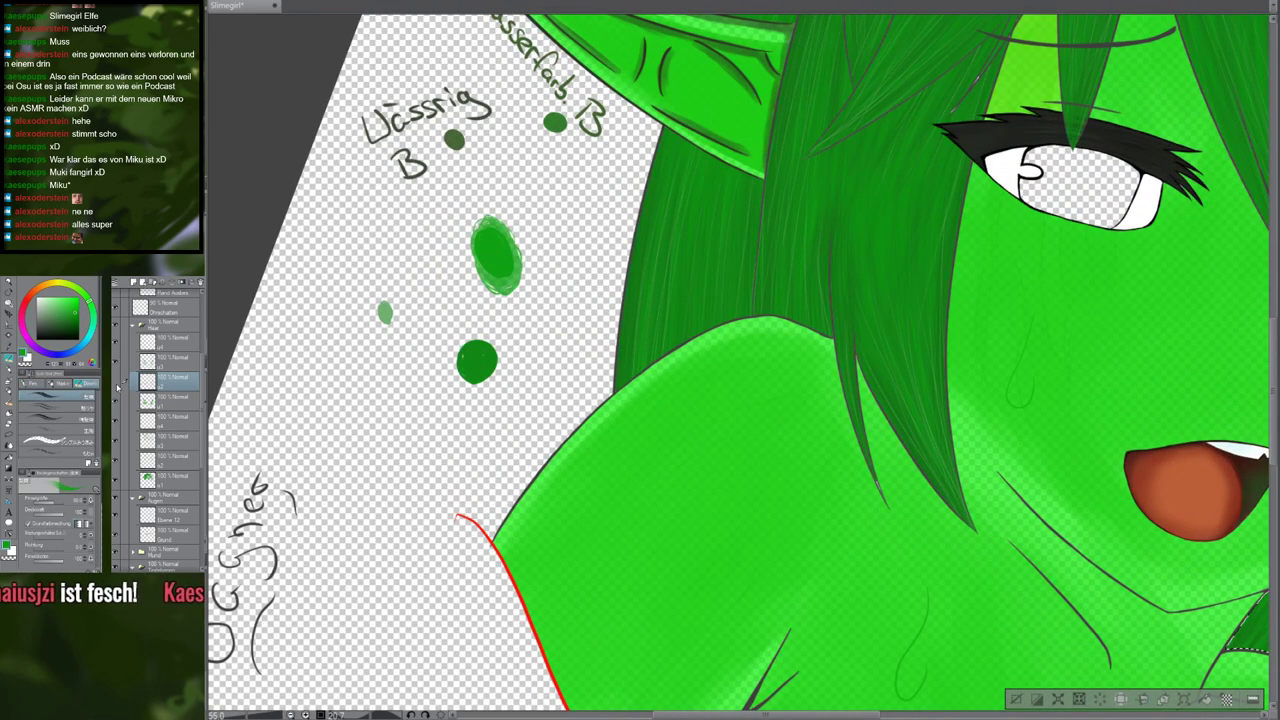
Toggle the visibility of the upper streak layer and compare the finished hair with the selected strand
click(116, 364)
click(116, 364)
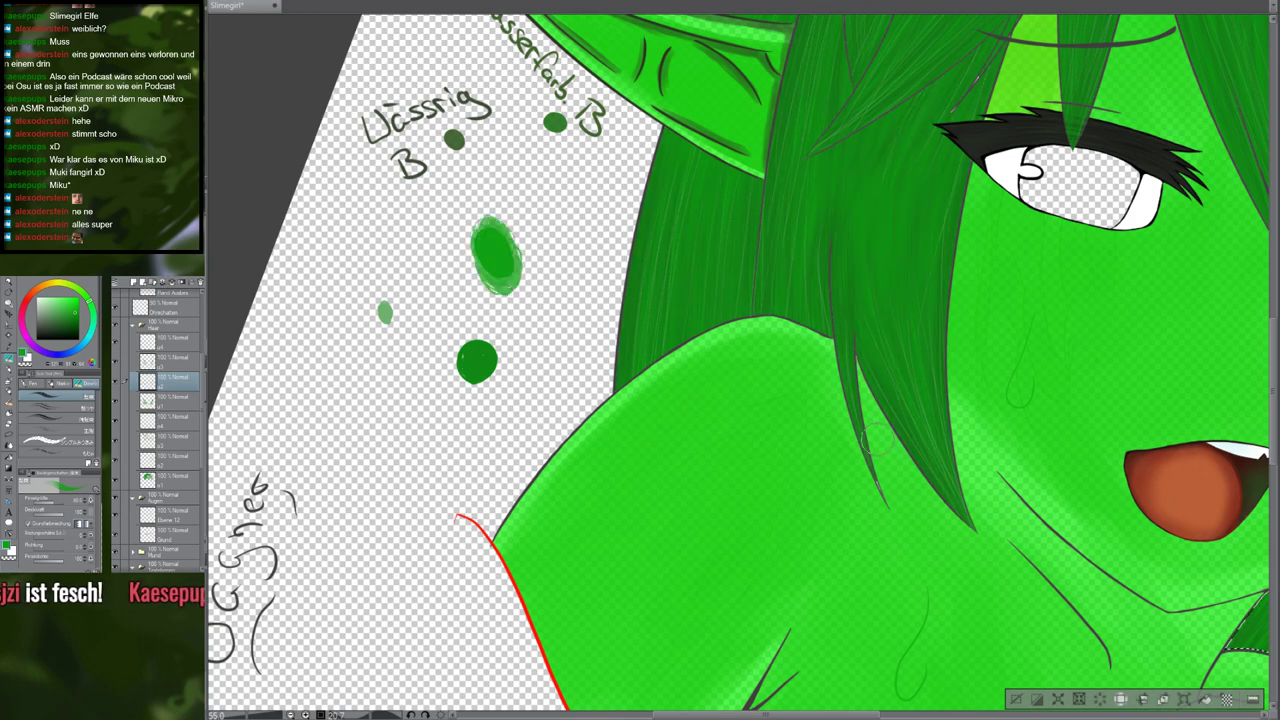
scroll(878, 437, down, 2)
drag(1000, 430, 629, 387)
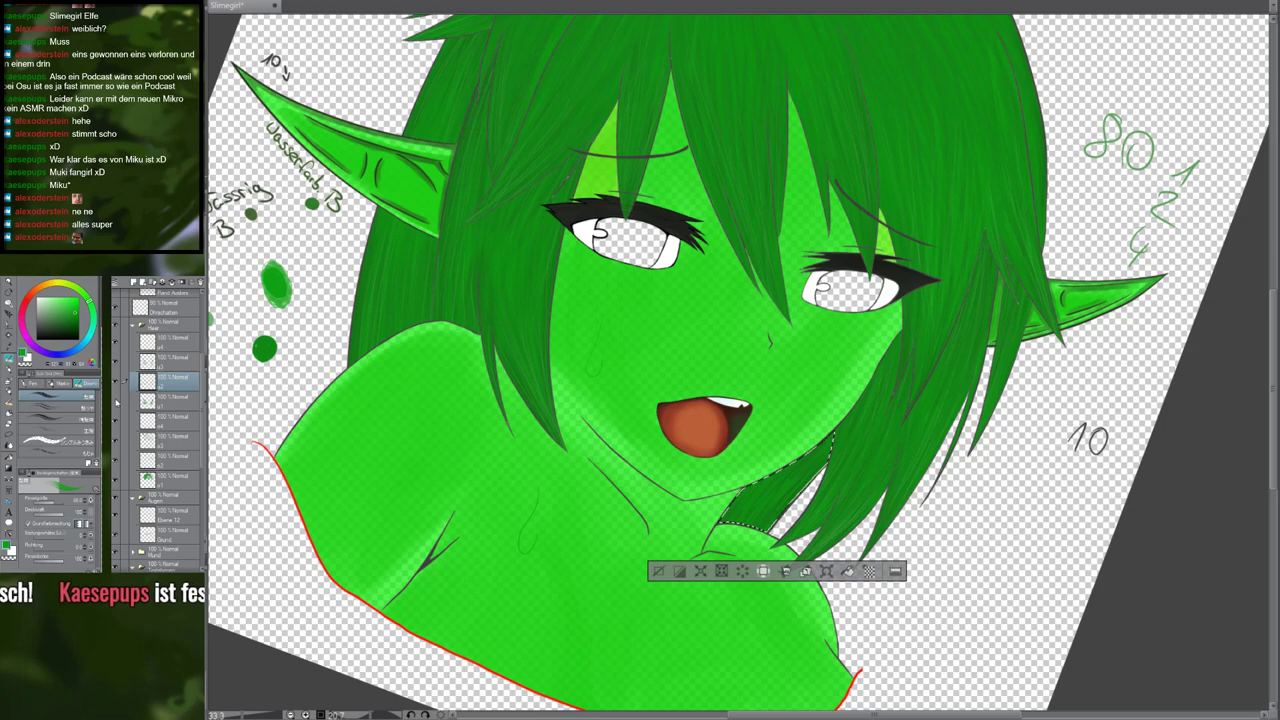
scroll(850, 470, up, 4)
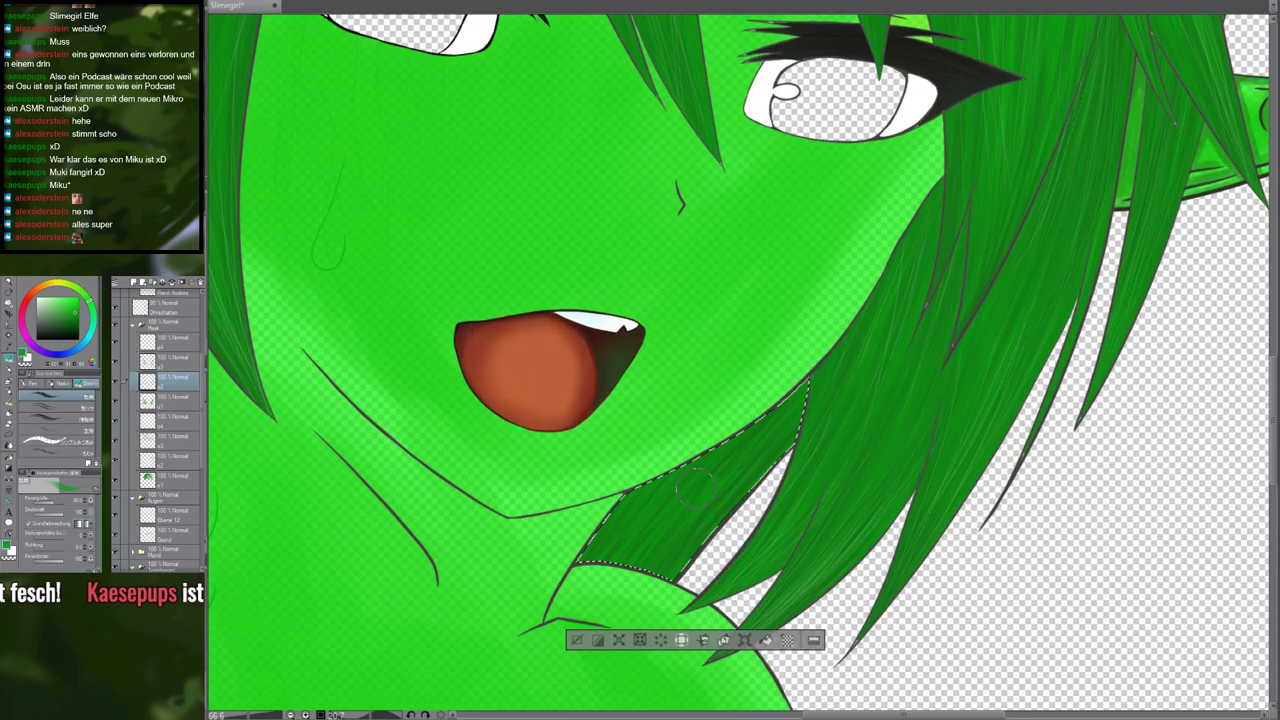
scroll(697, 489, down, 2)
scroll(697, 483, down, 4)
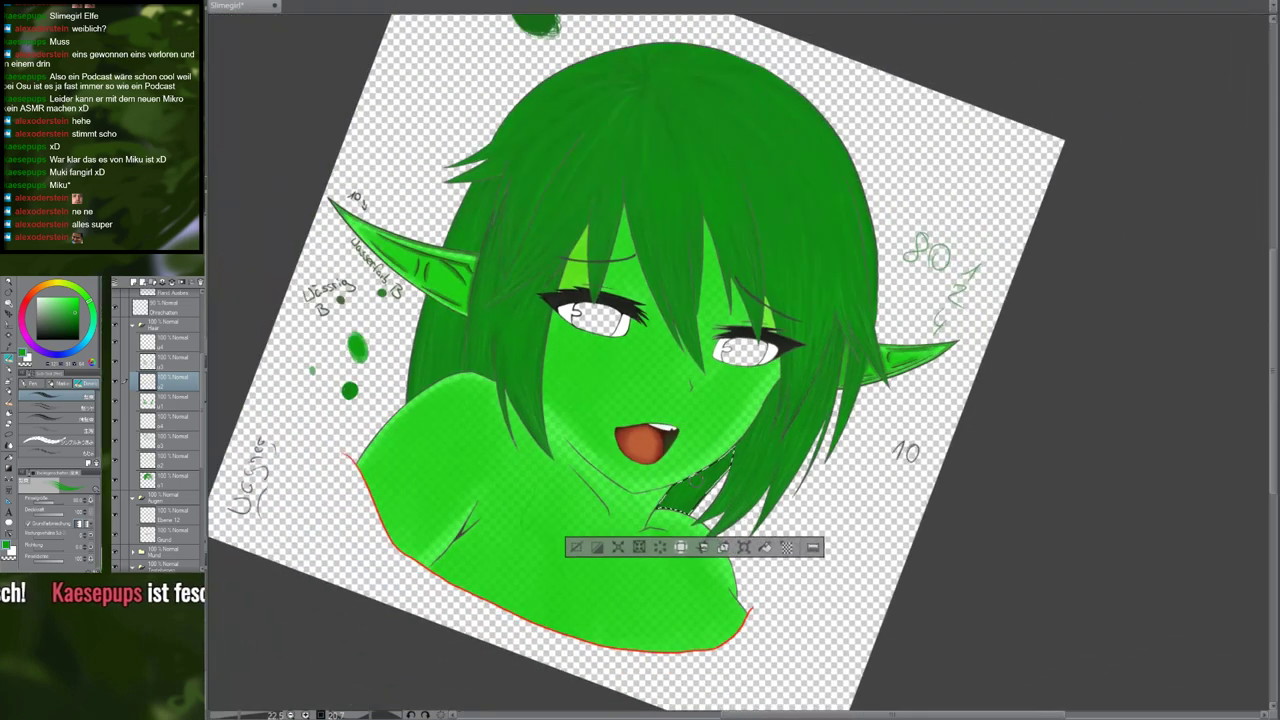
scroll(697, 483, up, 3)
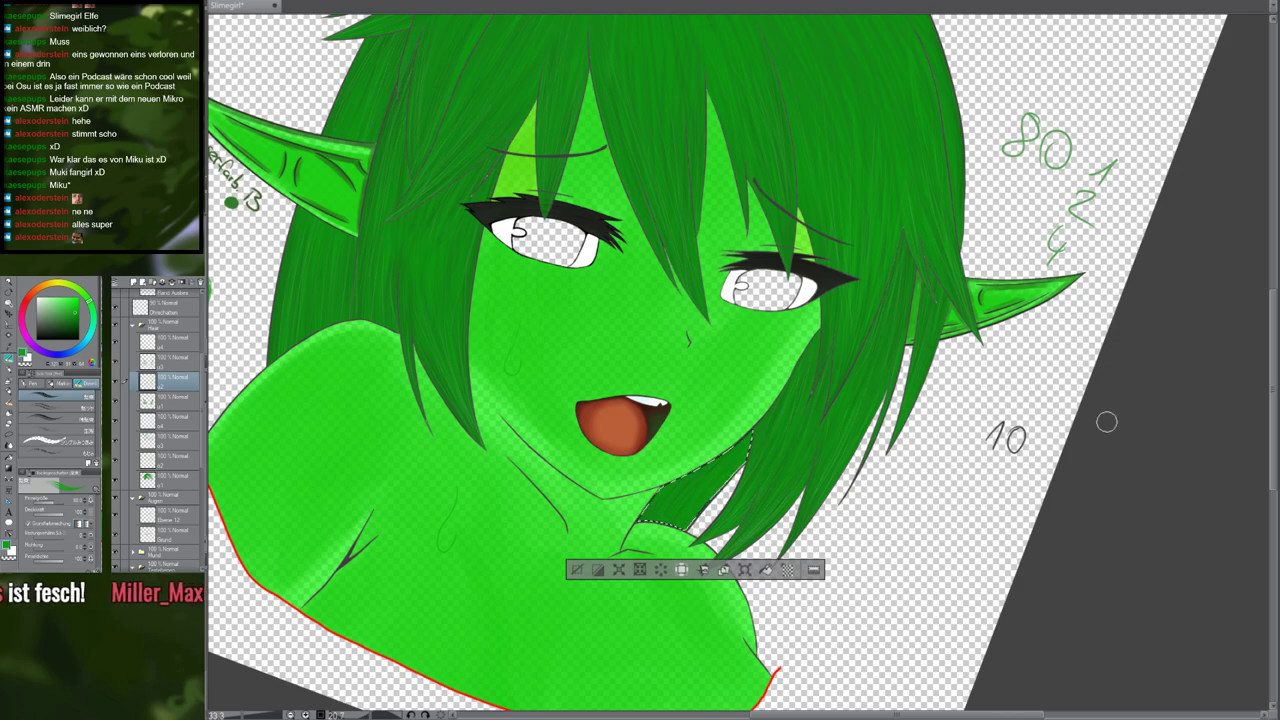
drag(641, 384, 851, 470)
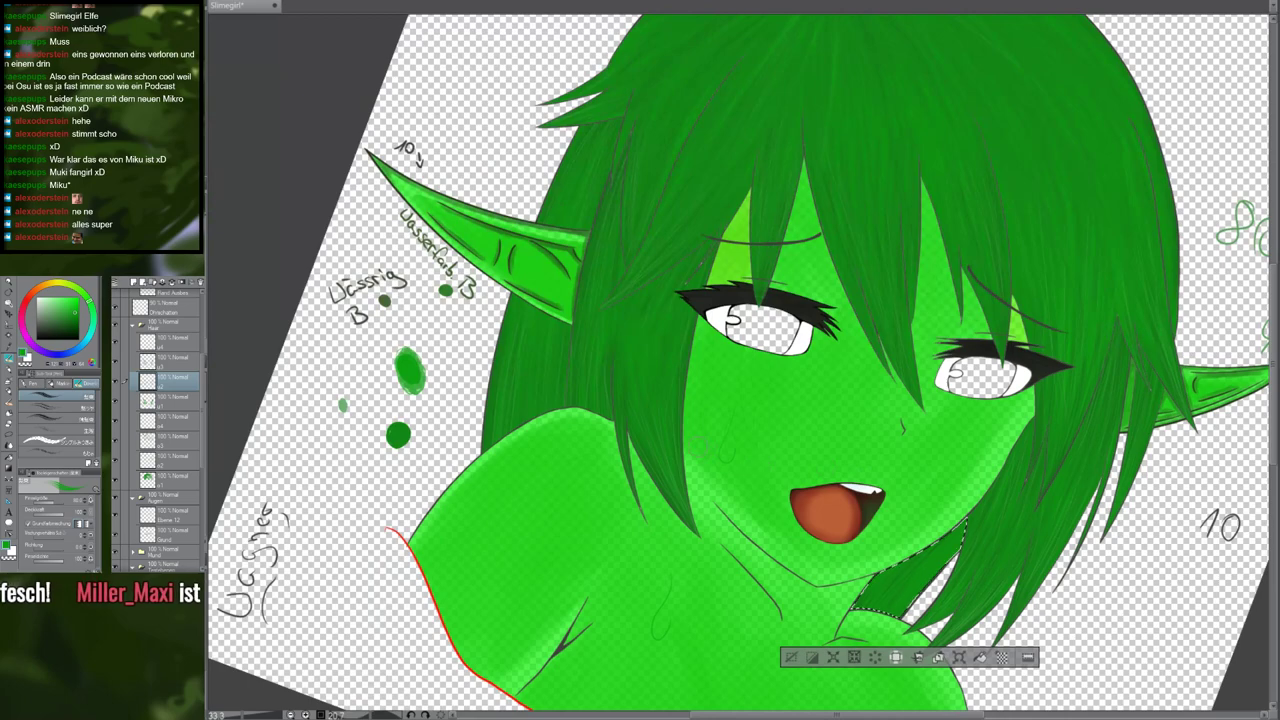
Return to the lower streak layer and brush medium green streaks upward from the strand's shoulder end
click(149, 402)
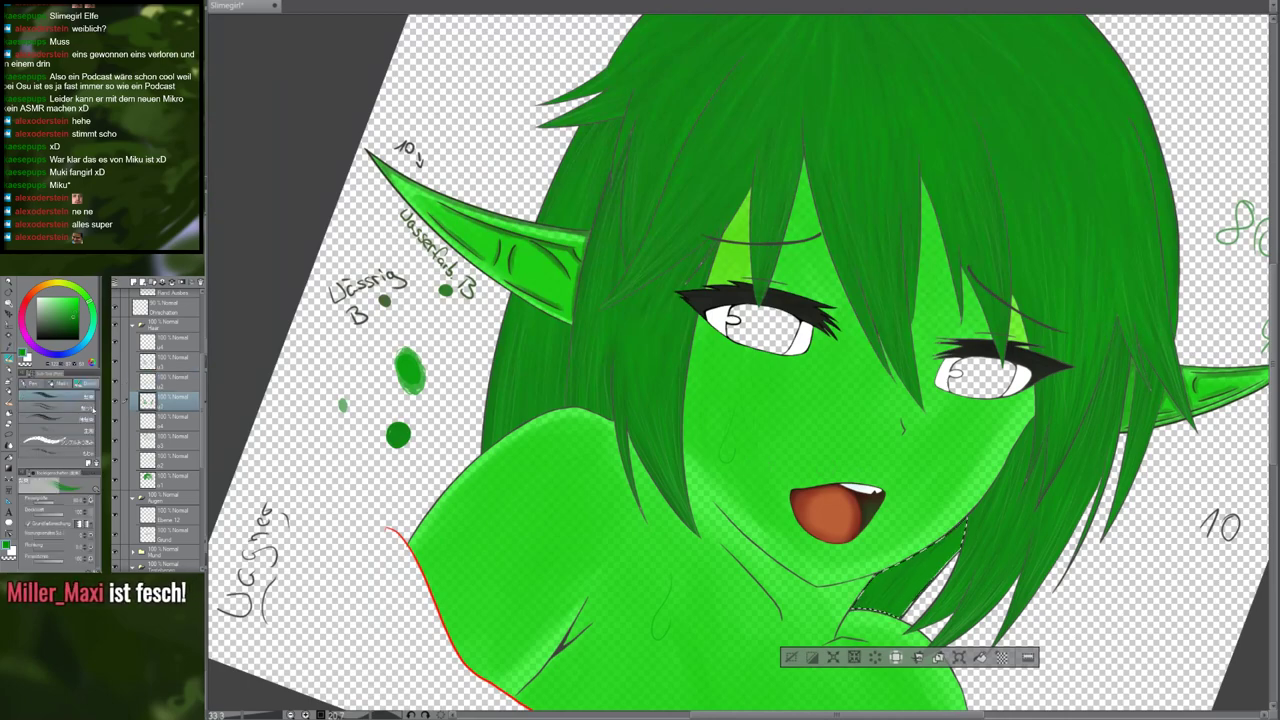
drag(917, 555, 585, 378)
scroll(585, 376, up, 2)
scroll(585, 378, up, 3)
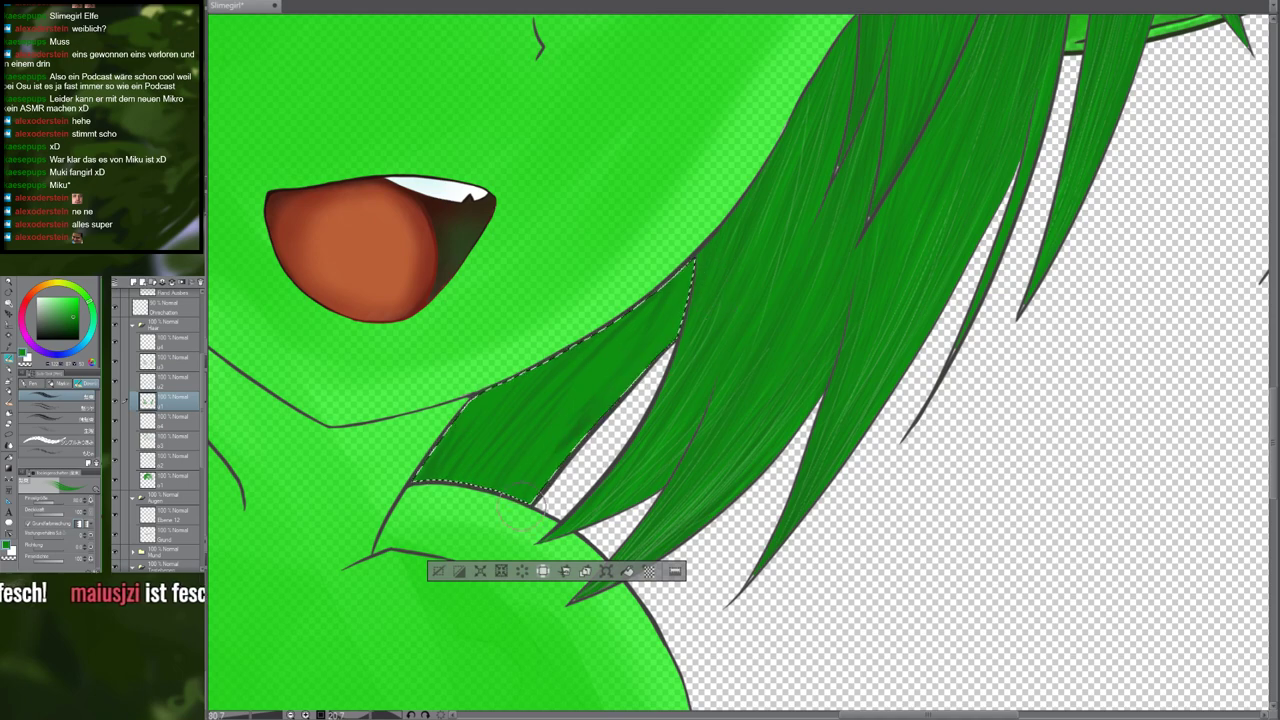
mouse_move(532, 478)
mouse_down()
mouse_move(474, 522)
mouse_move(535, 432)
mouse_move(447, 512)
mouse_move(557, 407)
mouse_up()
drag(486, 465, 557, 379)
mouse_move(467, 458)
mouse_down()
mouse_move(499, 414)
mouse_move(421, 508)
mouse_move(543, 371)
mouse_up()
mouse_move(506, 474)
mouse_down()
mouse_move(548, 420)
mouse_move(548, 437)
mouse_move(590, 405)
mouse_up()
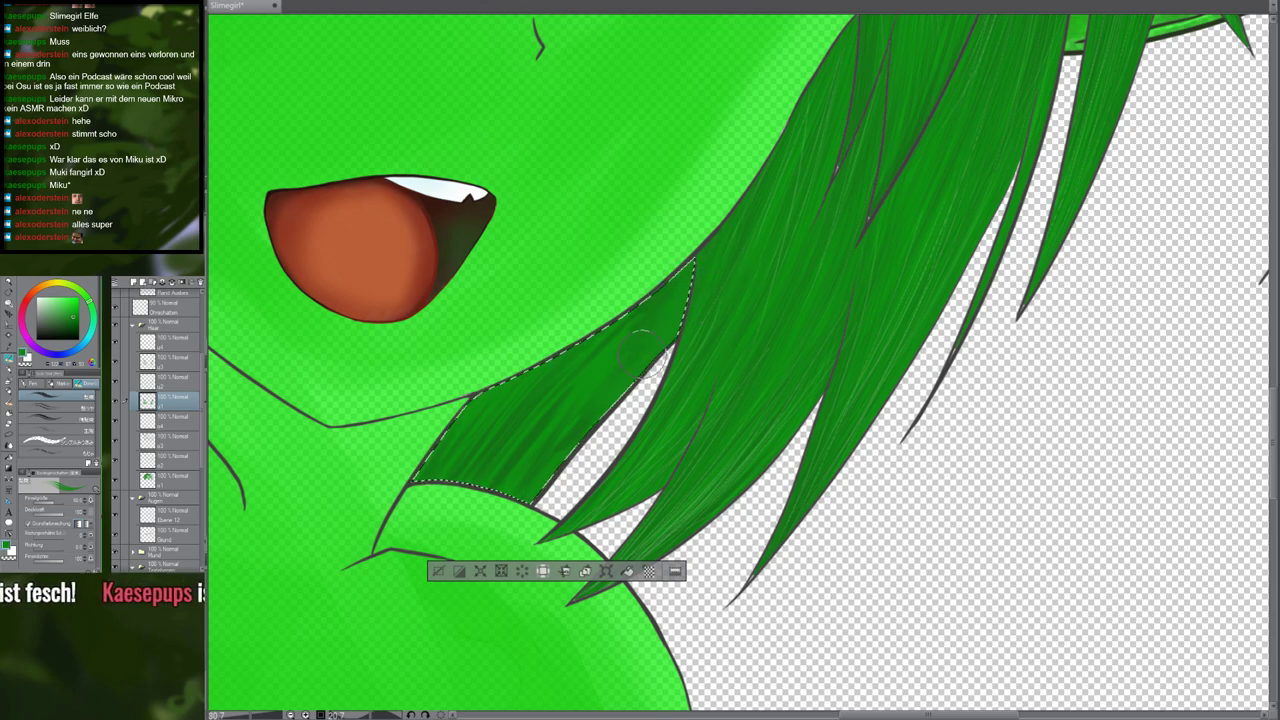
Paint brighter green streaks along the strand on the next layer up, using the oval swatch's green and the second brush
scroll(642, 357, down, 5)
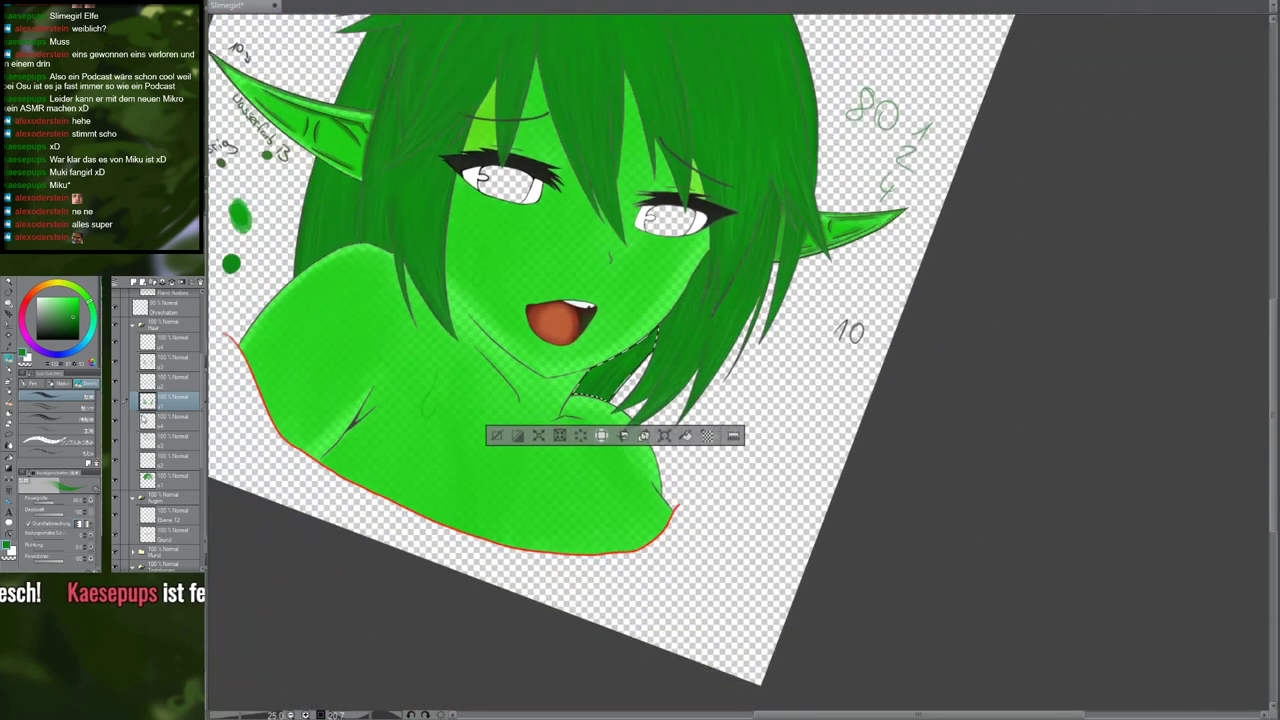
mouse_move(477, 280)
mouse_down()
mouse_move(571, 354)
mouse_move(669, 397)
mouse_up()
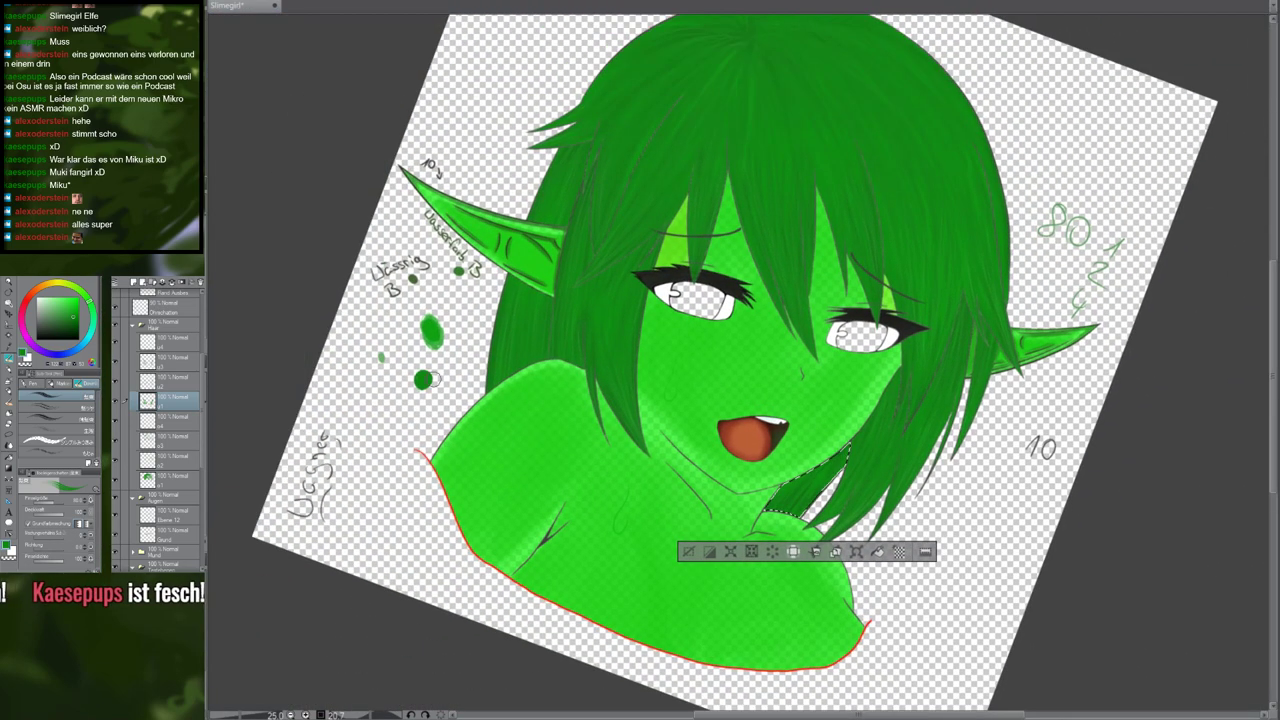
key(i)
key(p)
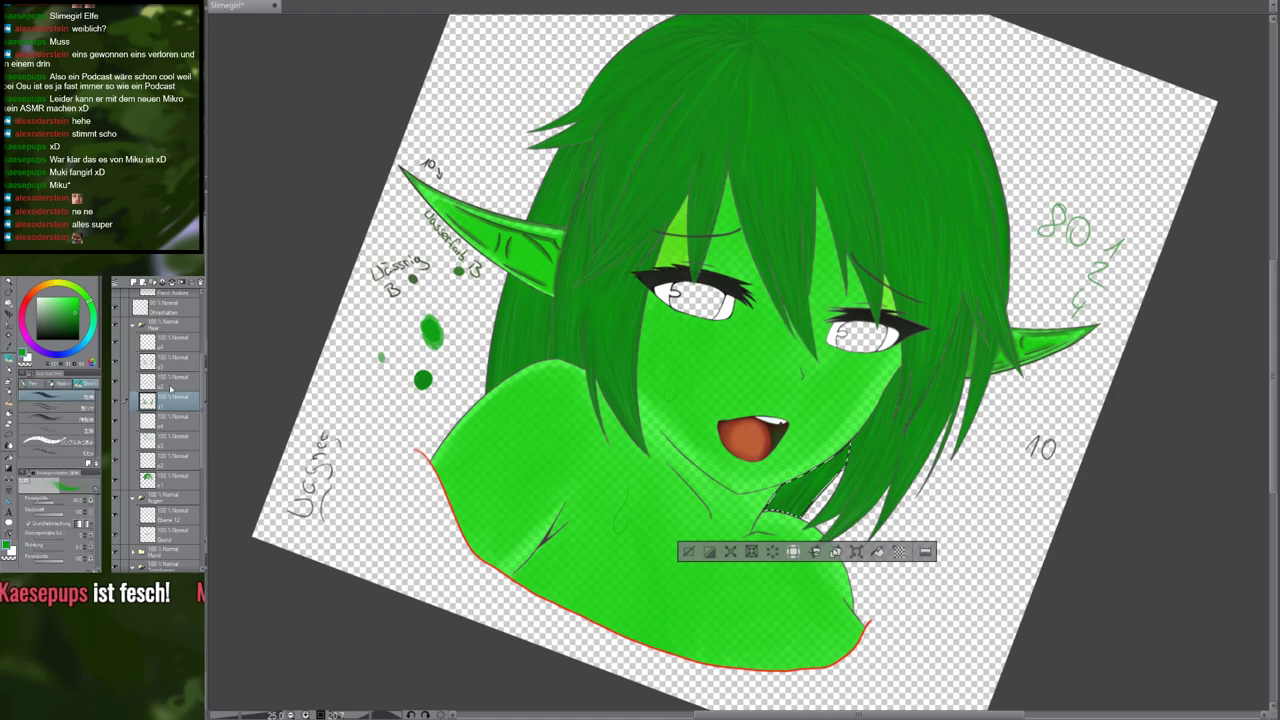
click(169, 385)
key(period)
scroll(708, 476, up, 7)
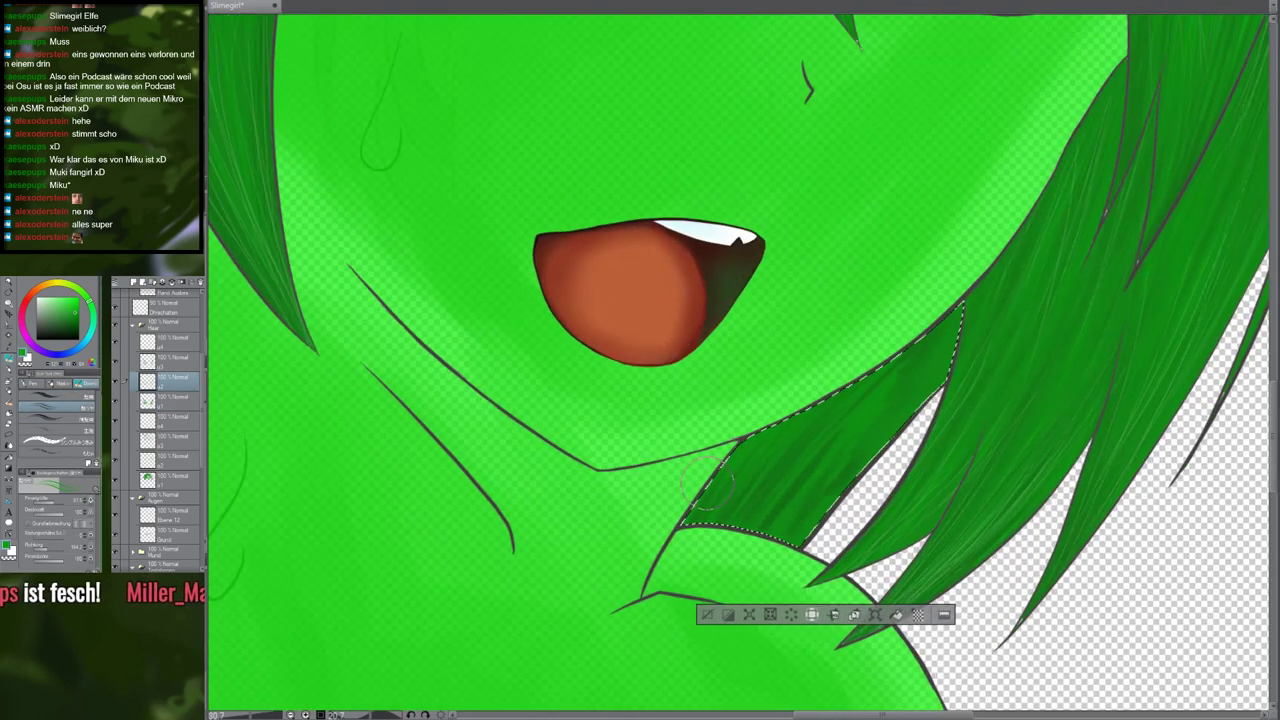
drag(836, 514, 626, 486)
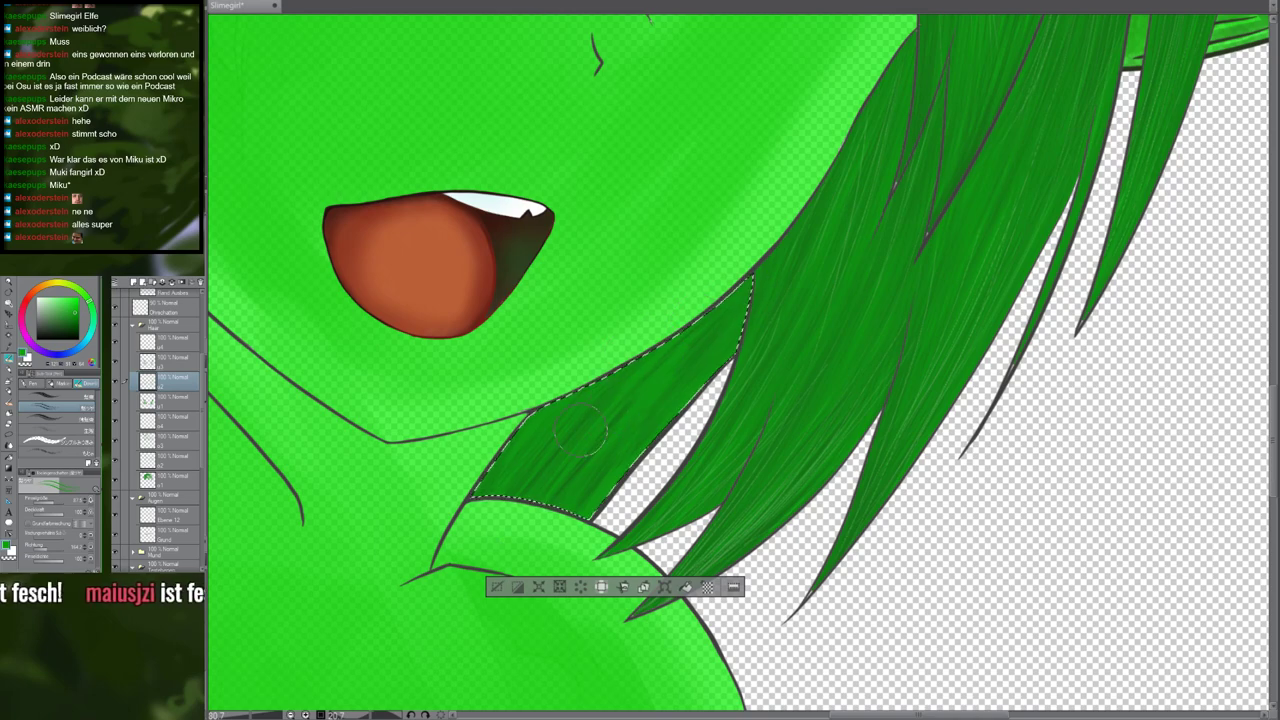
drag(532, 510, 647, 533)
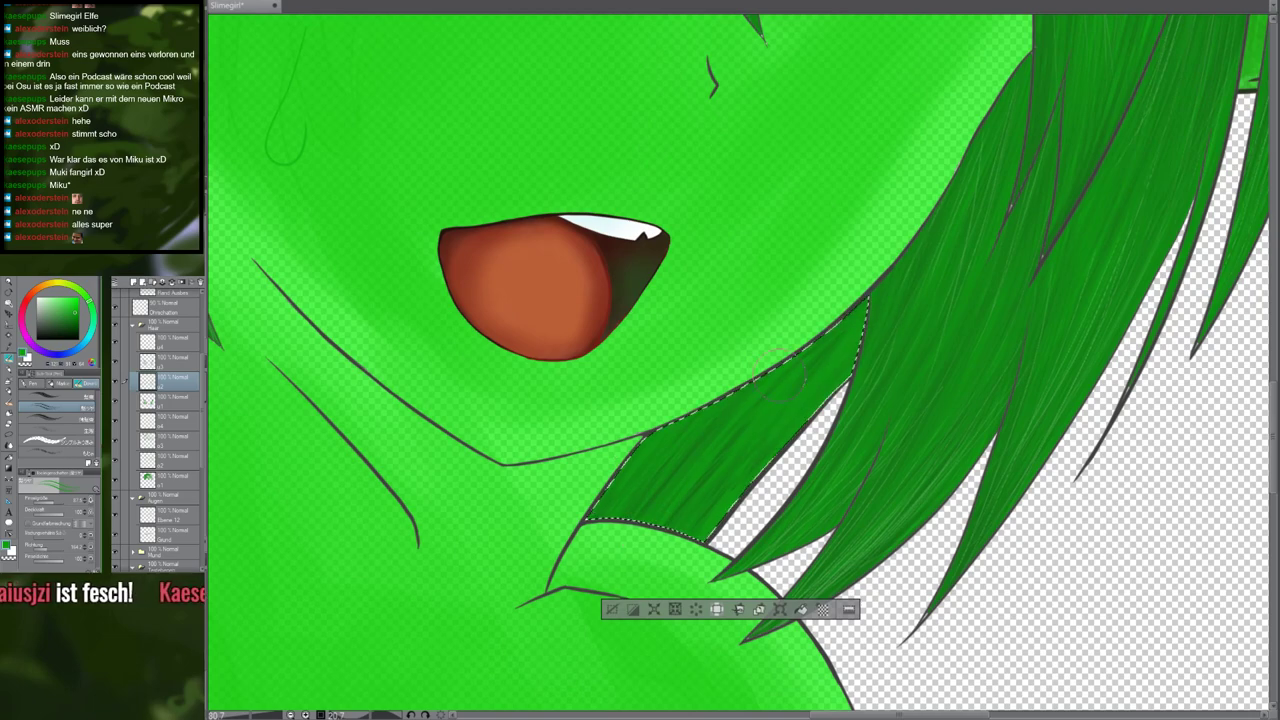
Sample the dark green from the large scribbled swatch beside the "G-Pen" note
drag(690, 520, 922, 675)
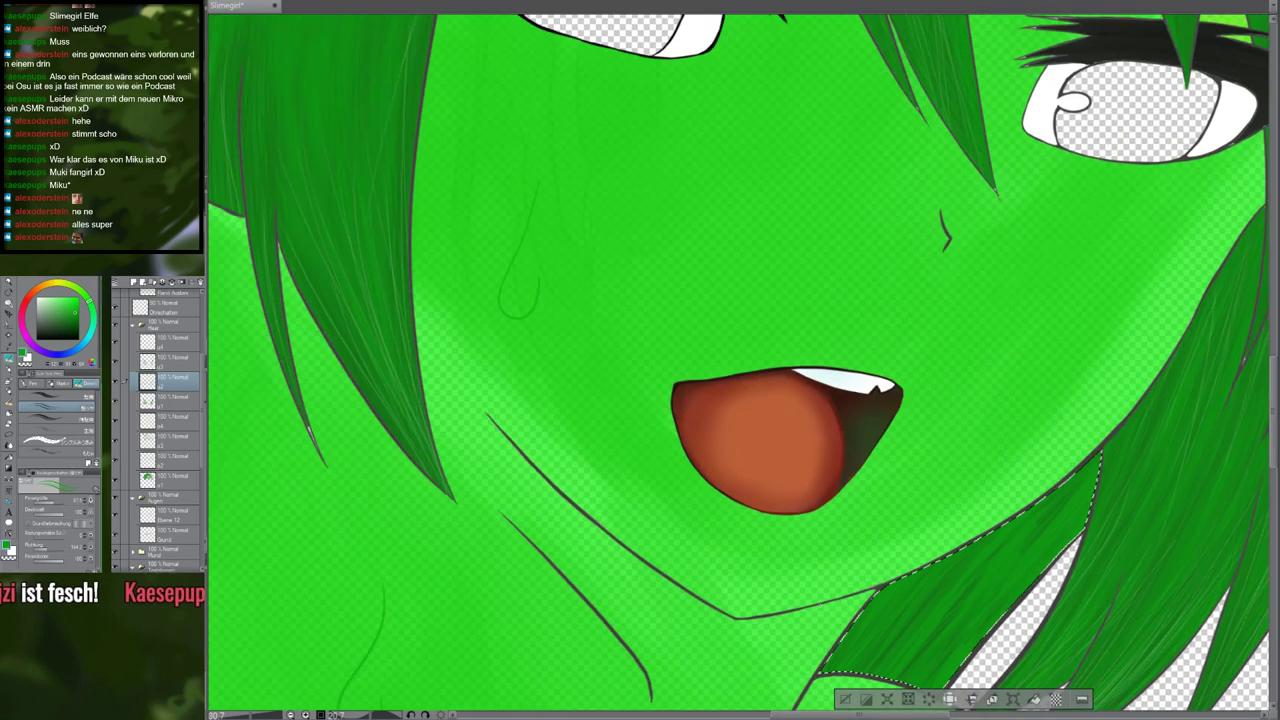
drag(392, 230, 776, 475)
drag(487, 372, 935, 478)
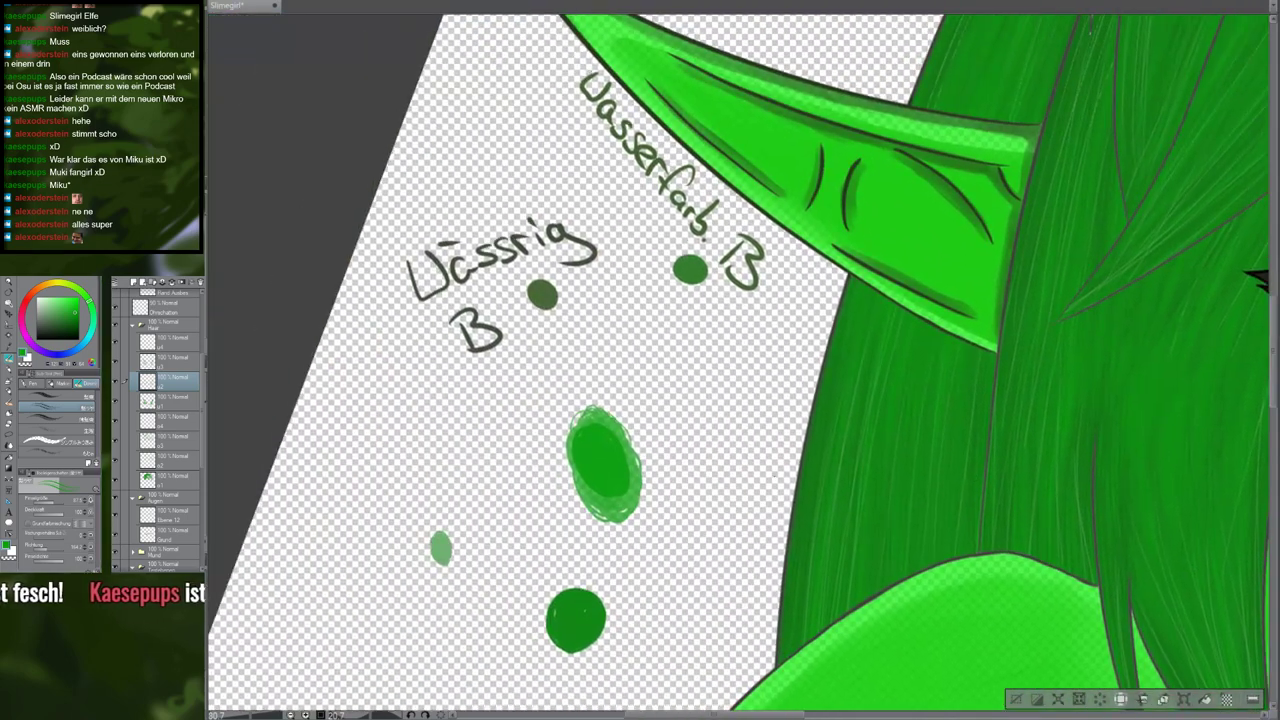
drag(860, 250, 782, 478)
drag(949, 155, 731, 587)
drag(934, 103, 718, 504)
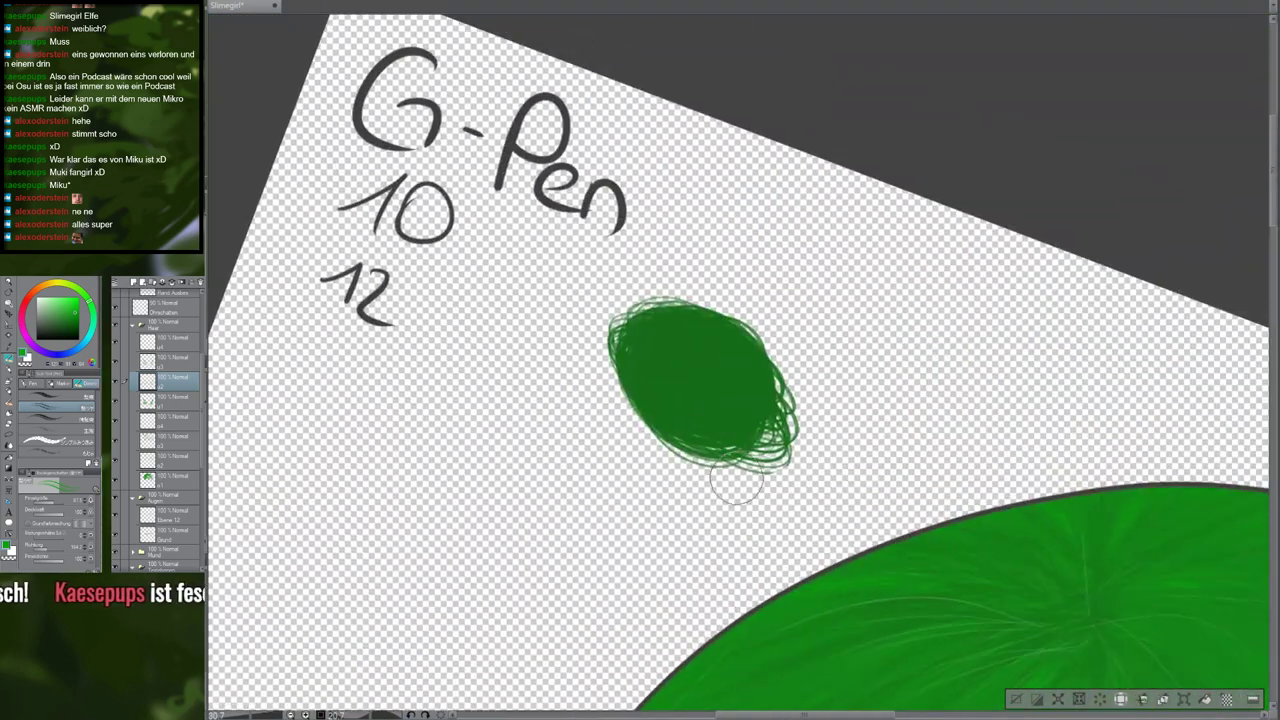
key(alt)
key(p)
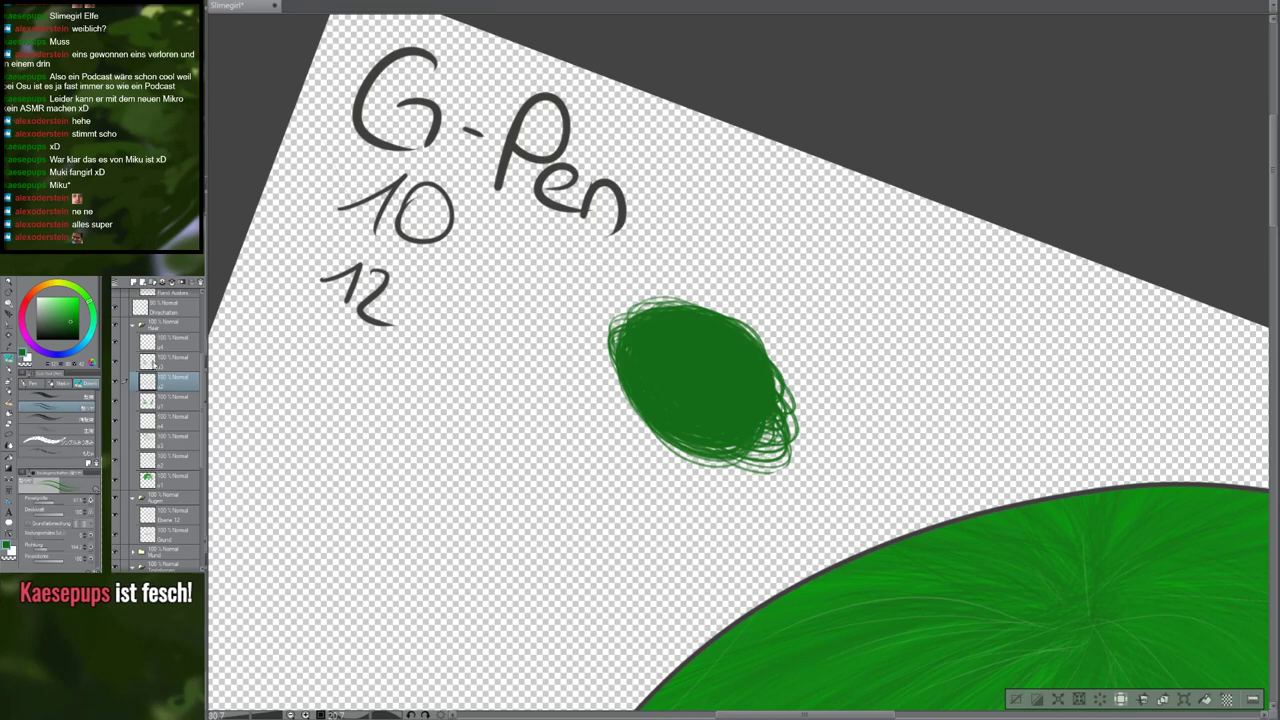
Add fine dark streaks along the whole strand on the next hair layer up, using the fourth brush
click(160, 358)
click(92, 424)
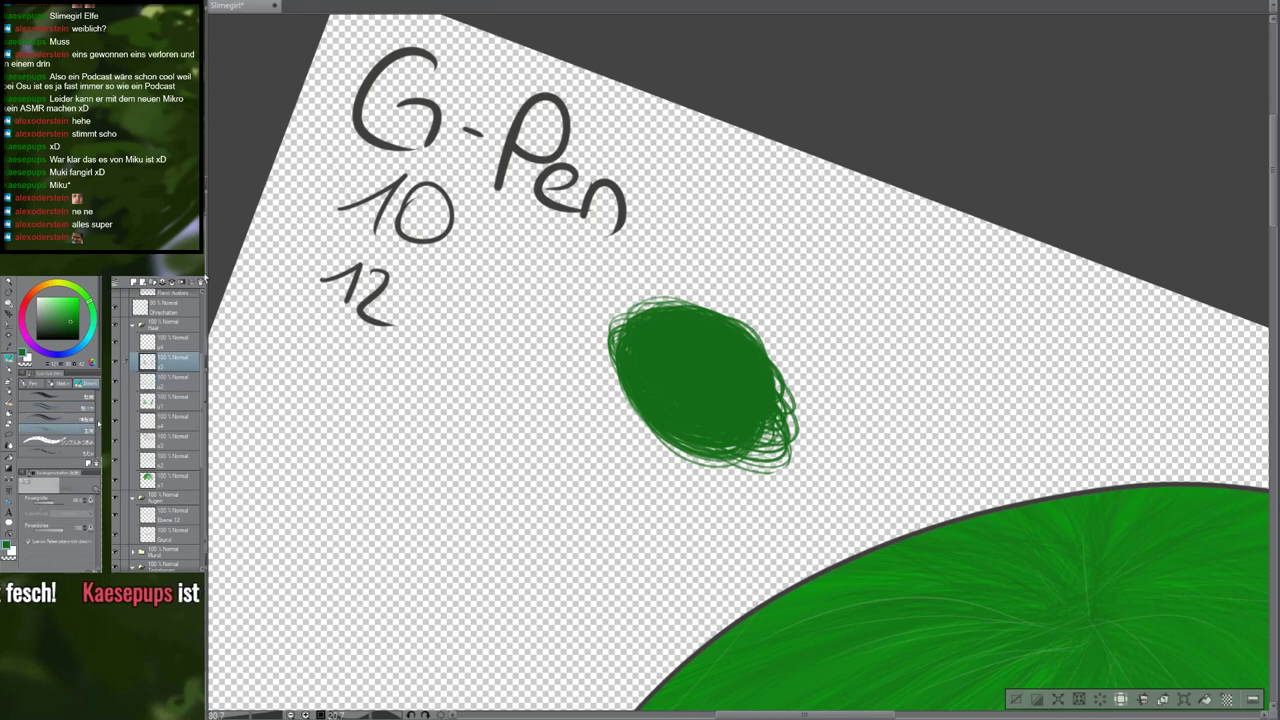
mouse_move(720, 560)
mouse_down()
mouse_move(668, 538)
mouse_move(380, 122)
mouse_up()
mouse_move(760, 670)
mouse_down()
mouse_move(657, 350)
mouse_move(467, 64)
mouse_up()
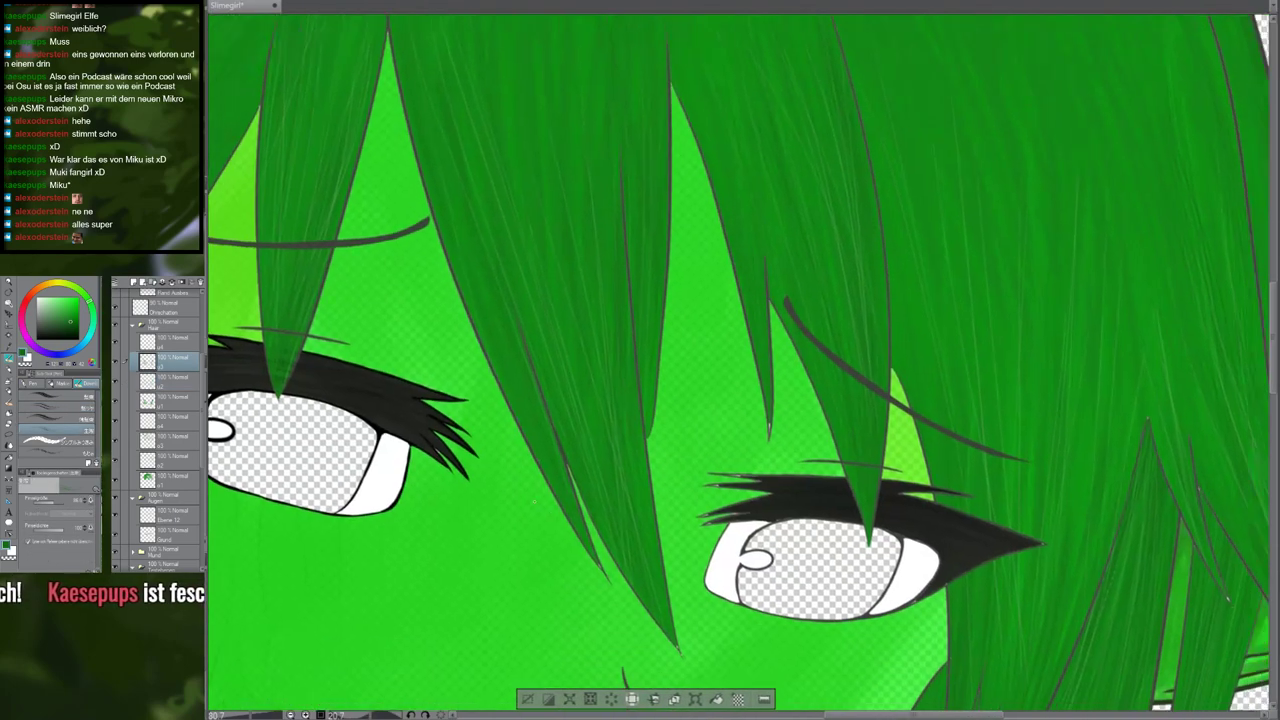
drag(533, 502, 375, 45)
drag(392, 700, 469, 642)
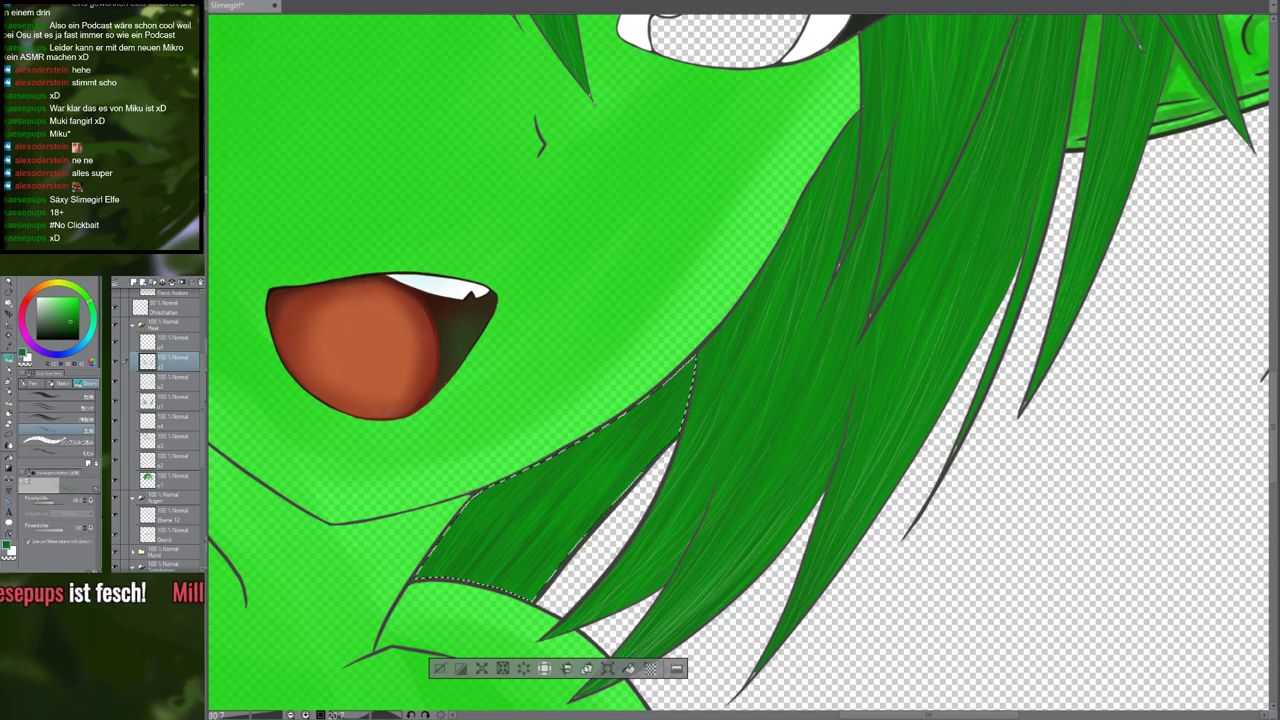
scroll(645, 383, down, 3)
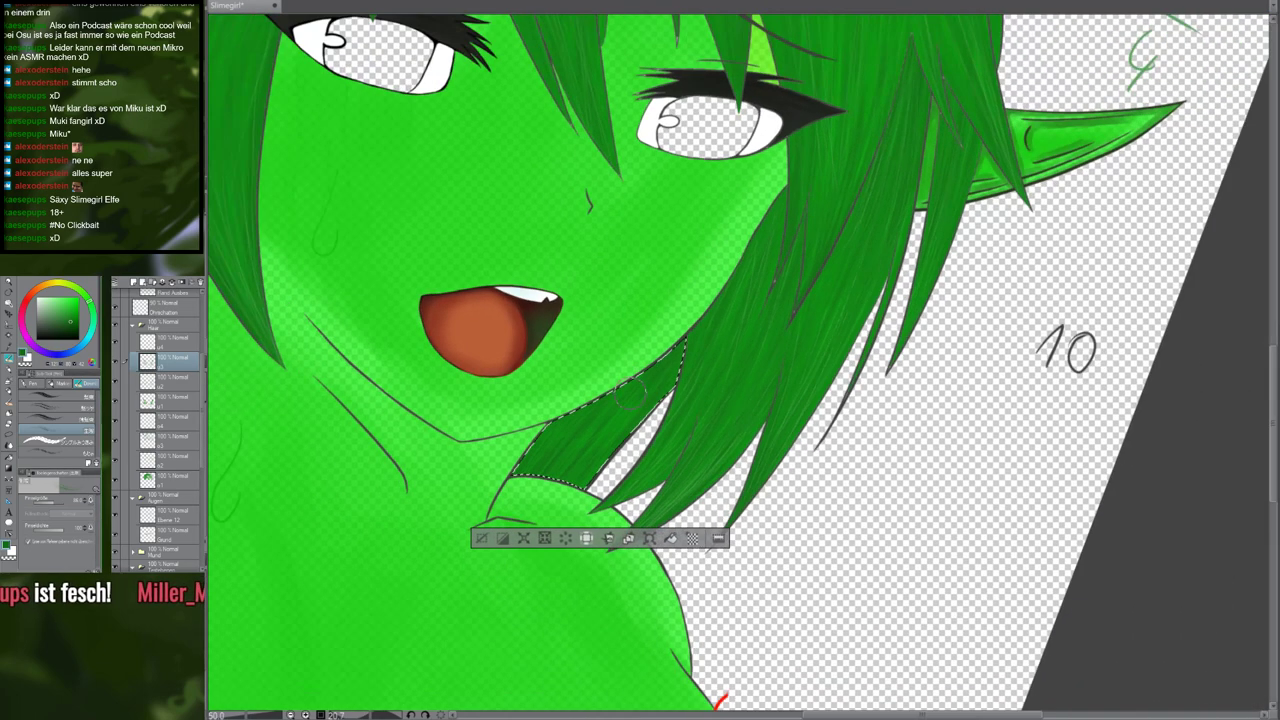
scroll(645, 385, up, 3)
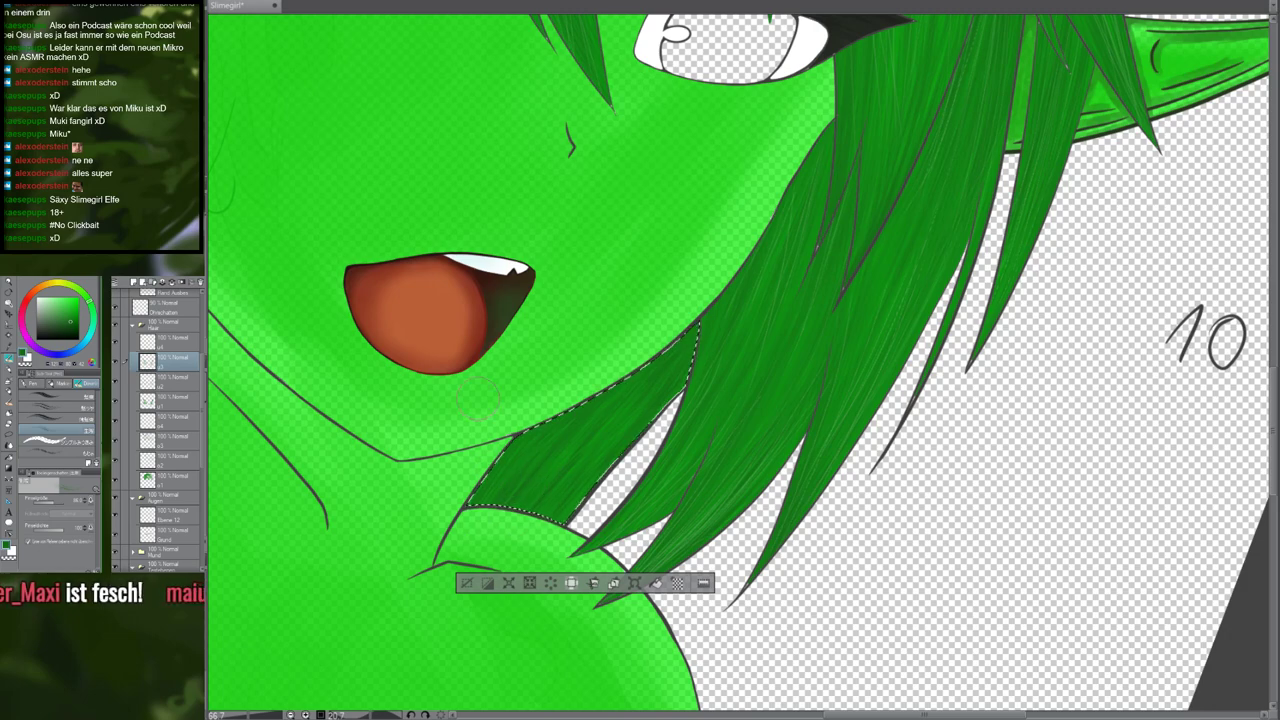
Sample the pale green from the smallest oval swatch, switch to the first brush and adjust its size for the strand
drag(518, 447, 868, 559)
drag(565, 276, 735, 386)
drag(520, 283, 748, 514)
drag(399, 347, 550, 434)
key(i)
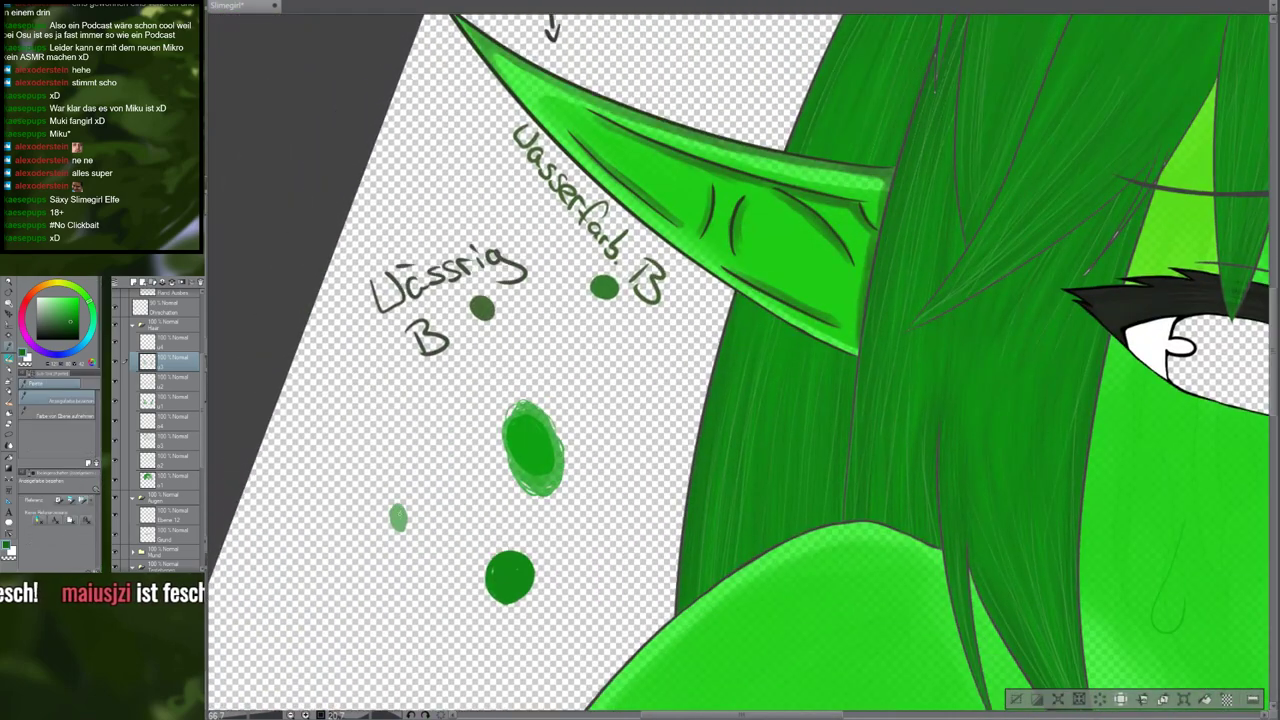
key(b)
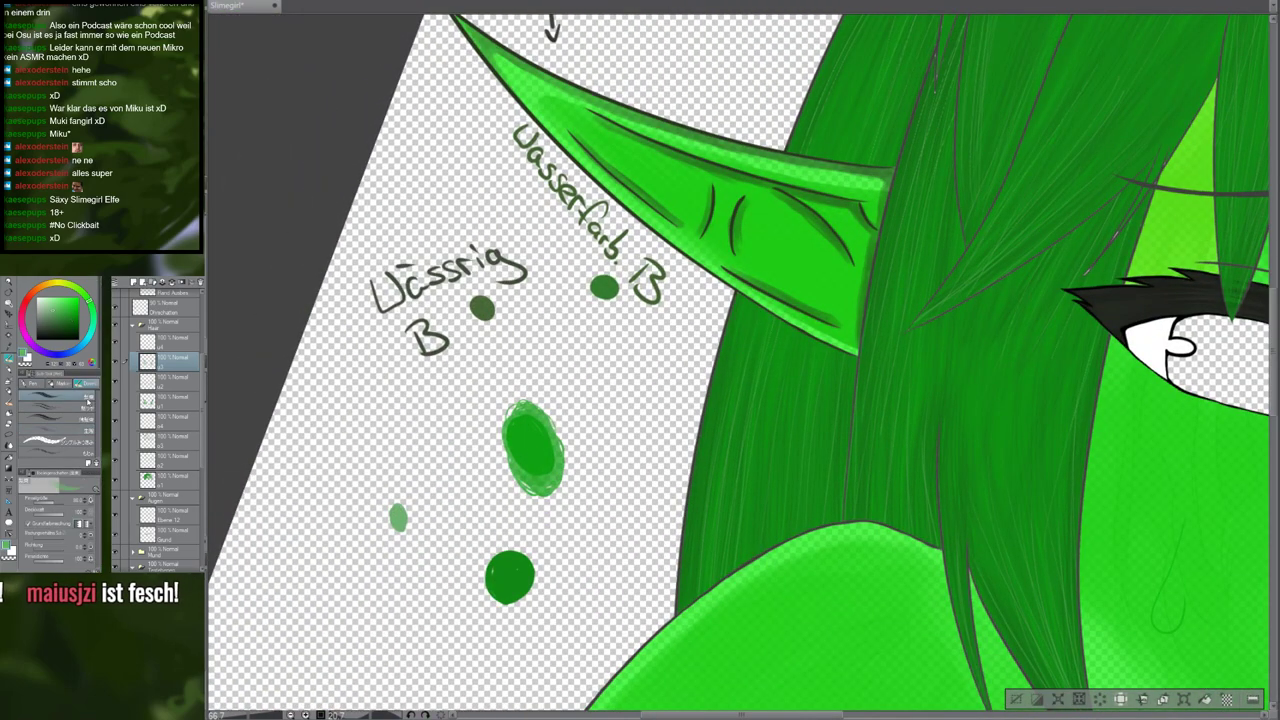
click(45, 503)
drag(740, 400, 488, 400)
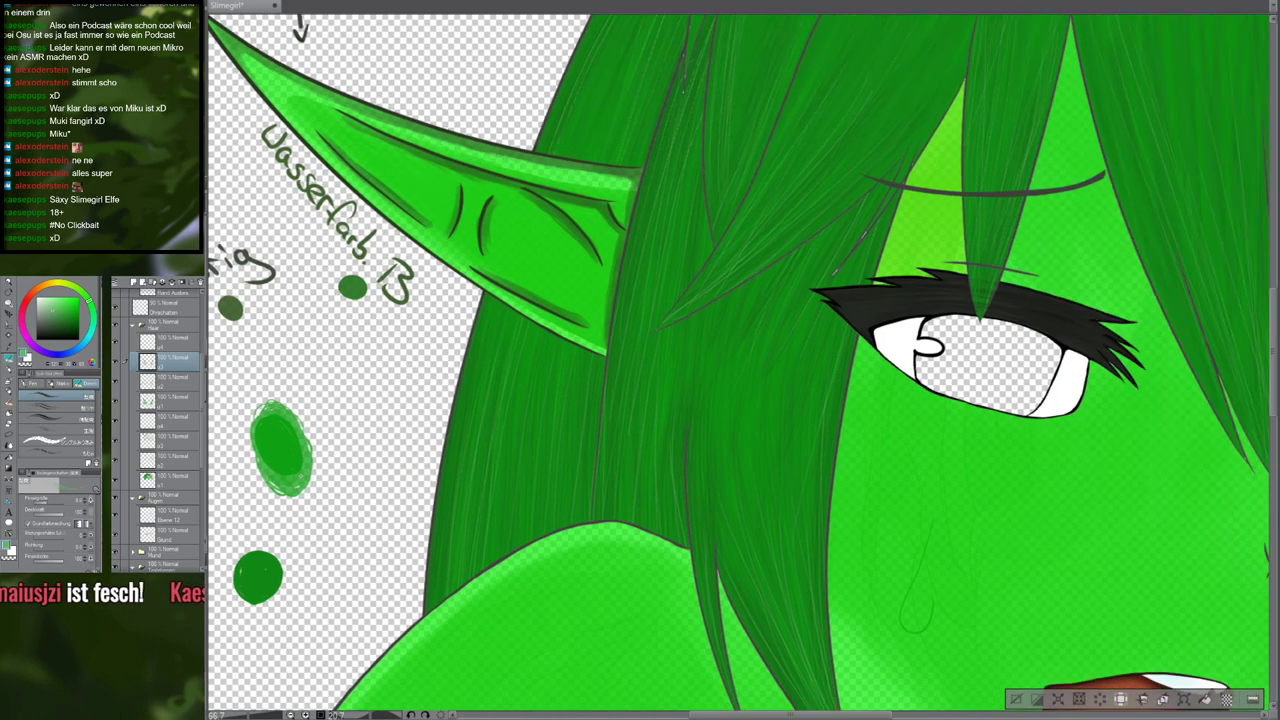
drag(1130, 600, 329, 185)
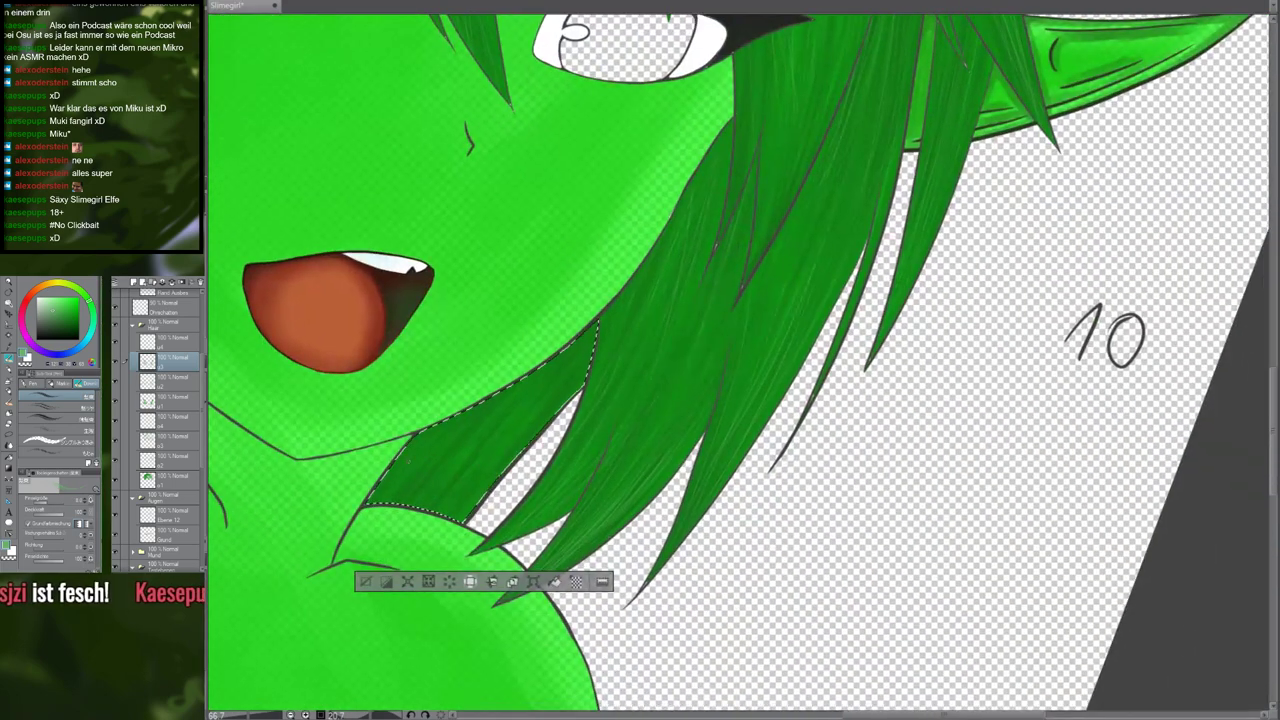
Paint fine pale green streaks along the selected strand on the topmost hair layer, v4, and clear the selection
drag(590, 345, 527, 403)
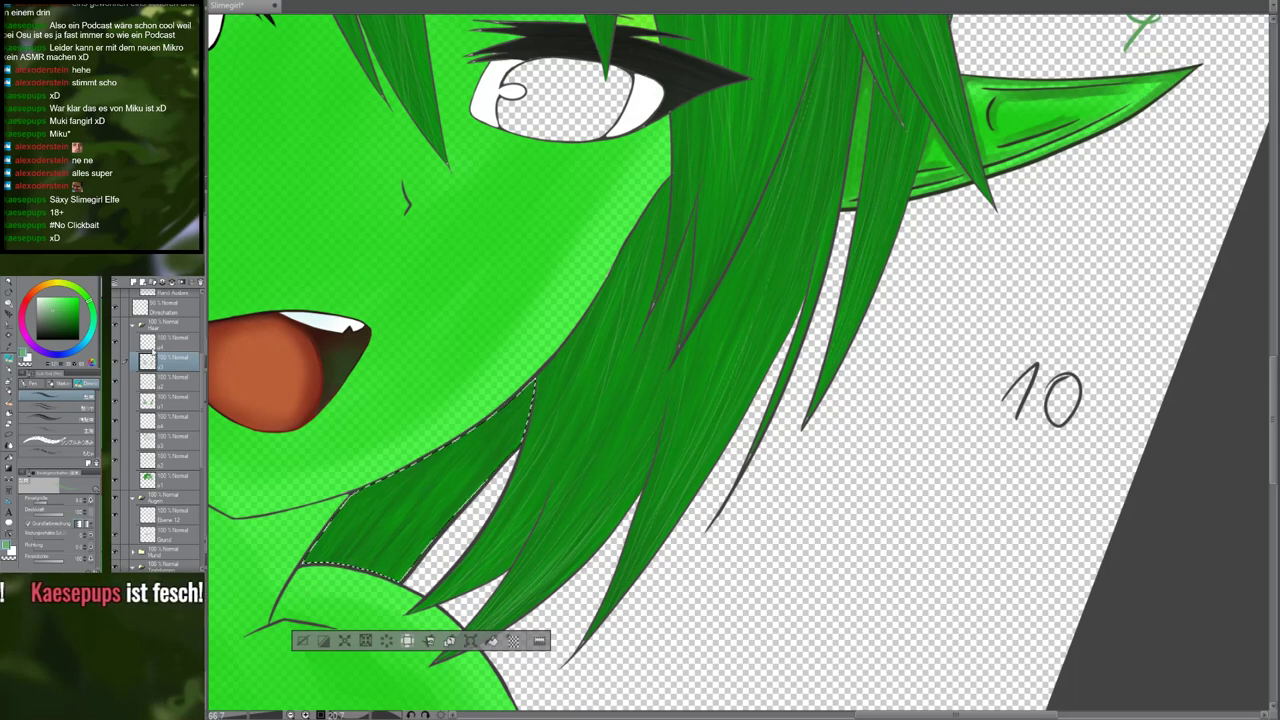
click(155, 341)
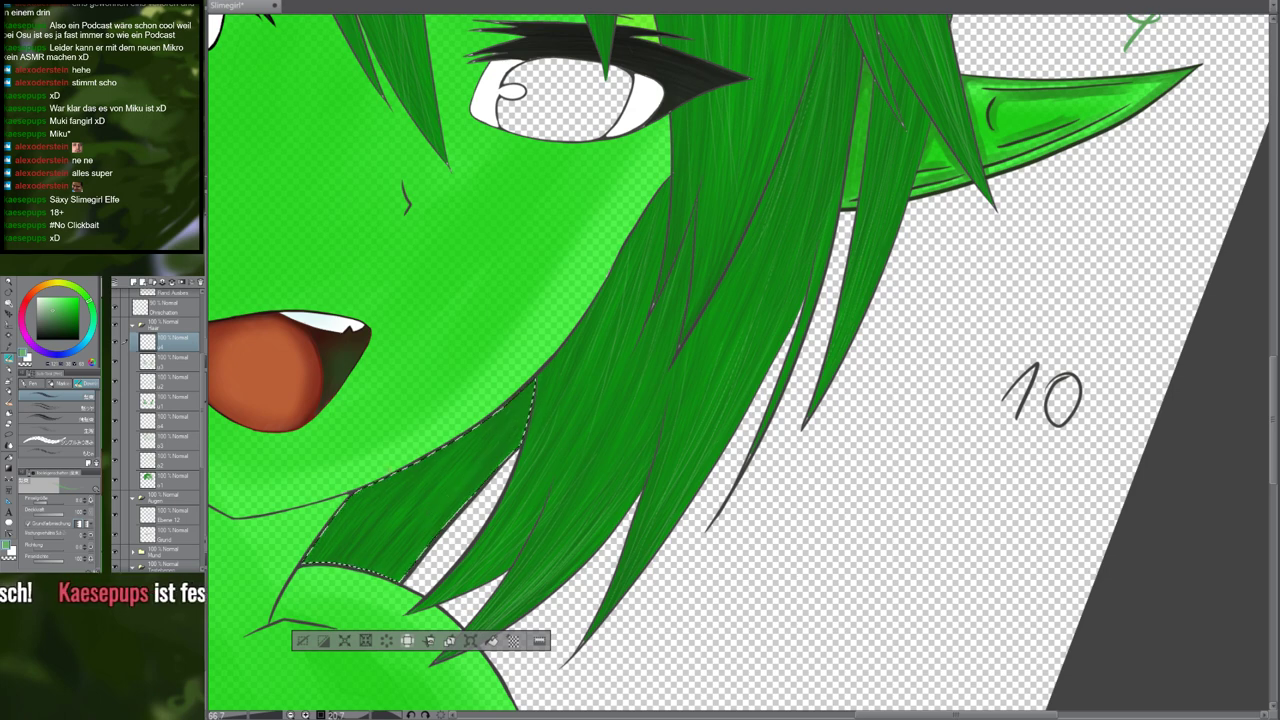
drag(450, 480, 533, 380)
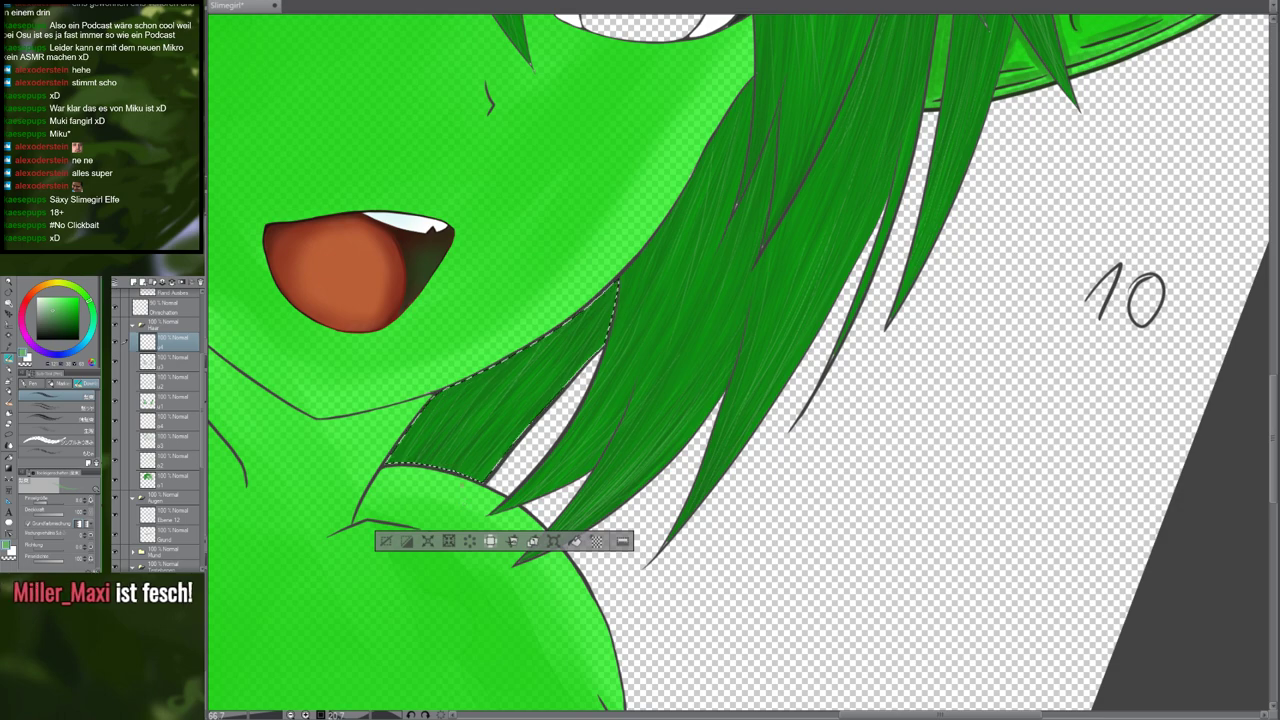
scroll(446, 291, down, 3)
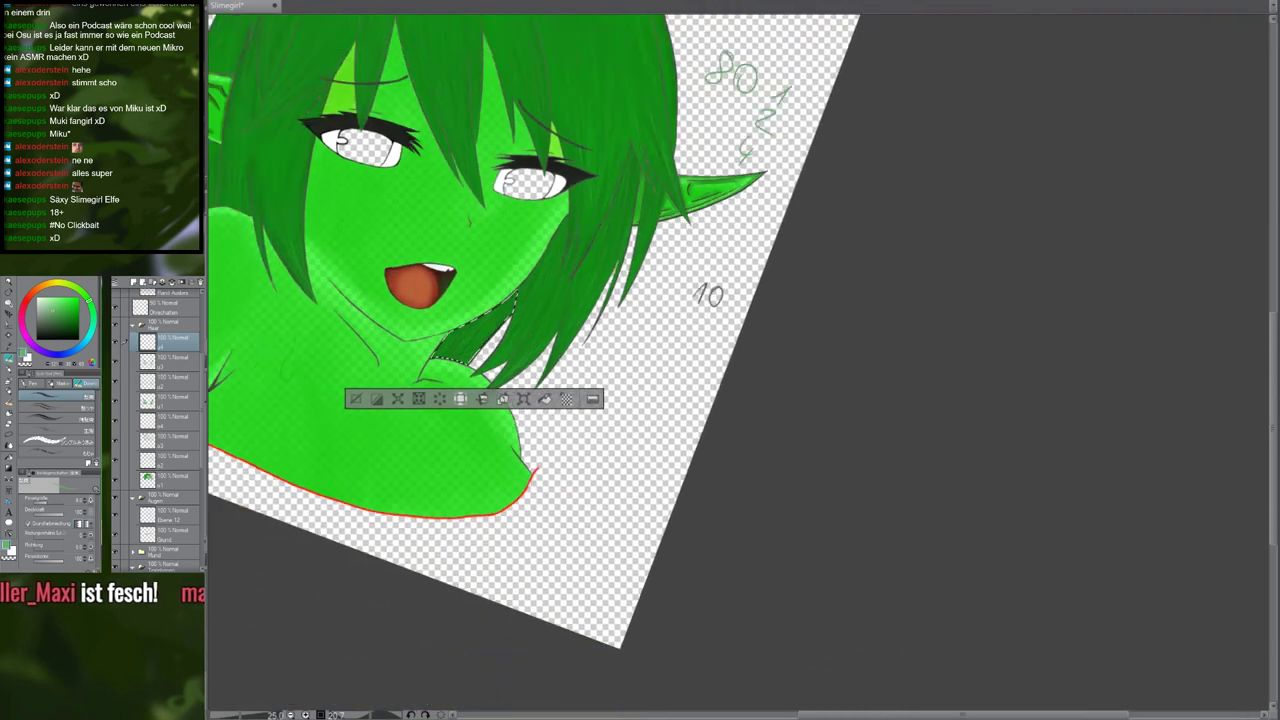
key(ctrl+d)
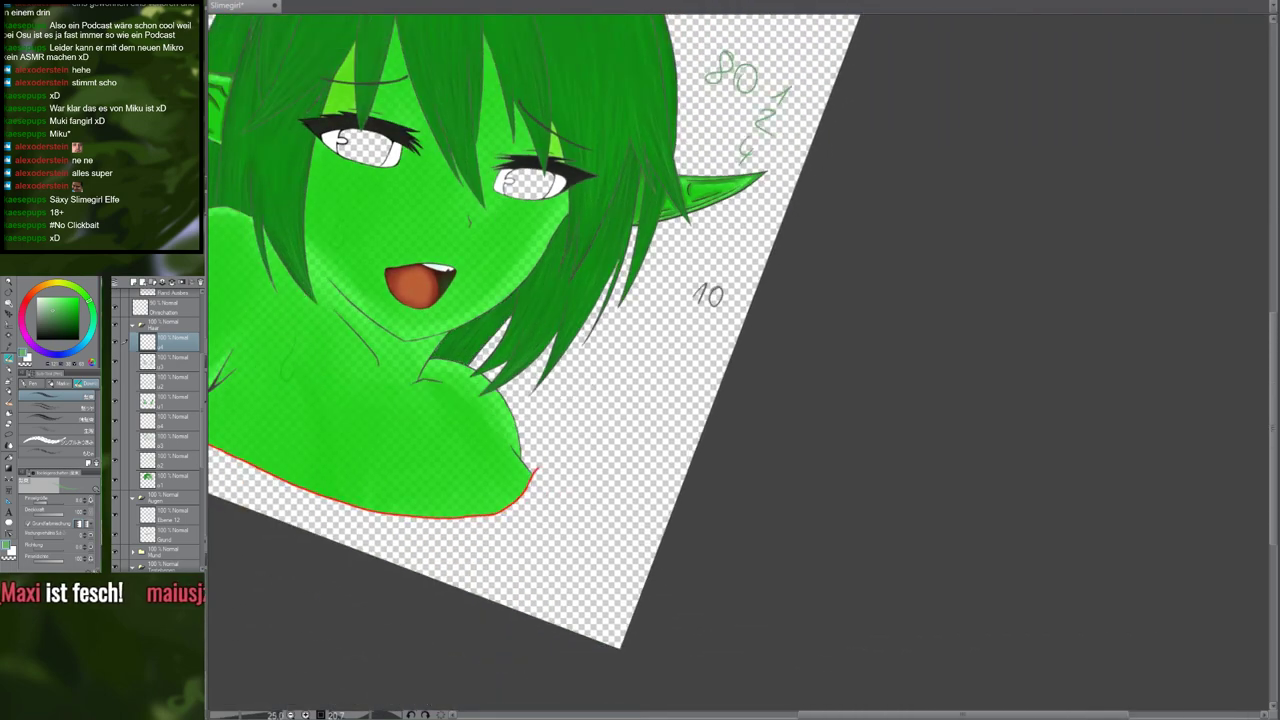
Reset the canvas rotation so the portrait stands upright, fit the whole drawing in view, and save the file
drag(466, 226, 713, 432)
scroll(713, 431, down, 1)
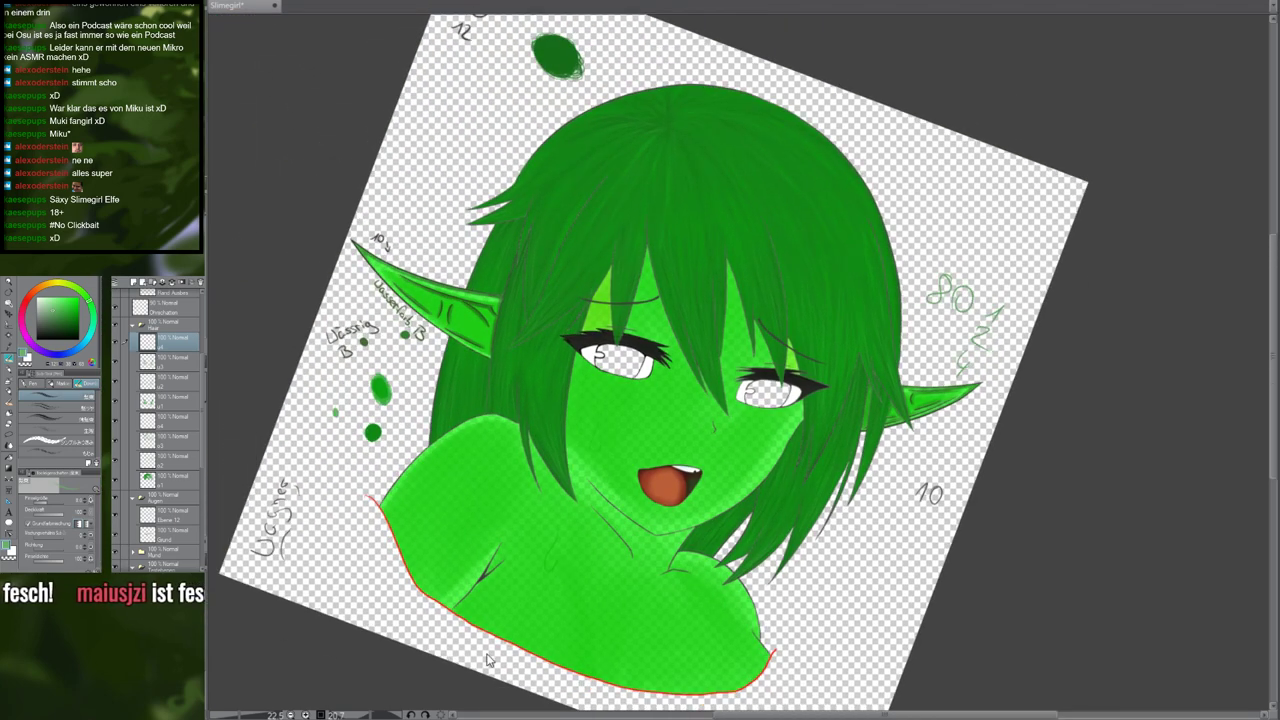
click(444, 714)
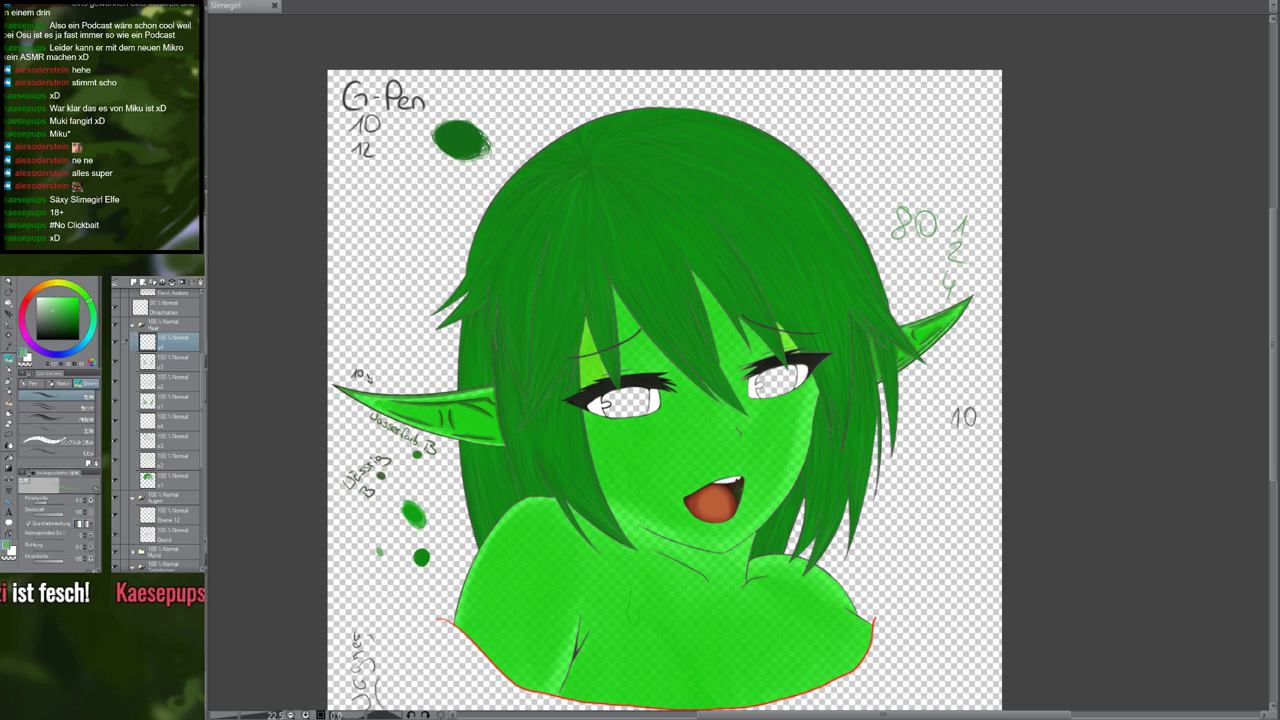
scroll(739, 488, down, 3)
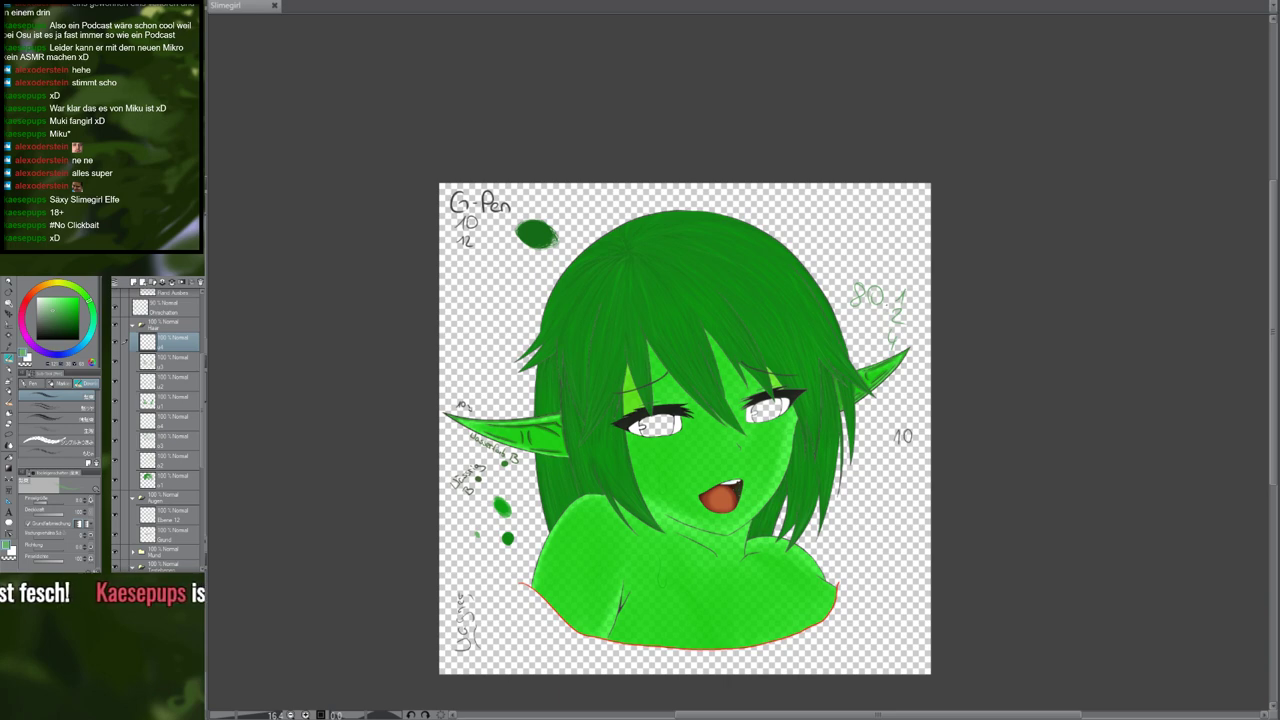
Auto-select the hair areas behind and in front of the ear beside the colour swatches, working from the eye and mouth line layer
scroll(150, 410, up, 5)
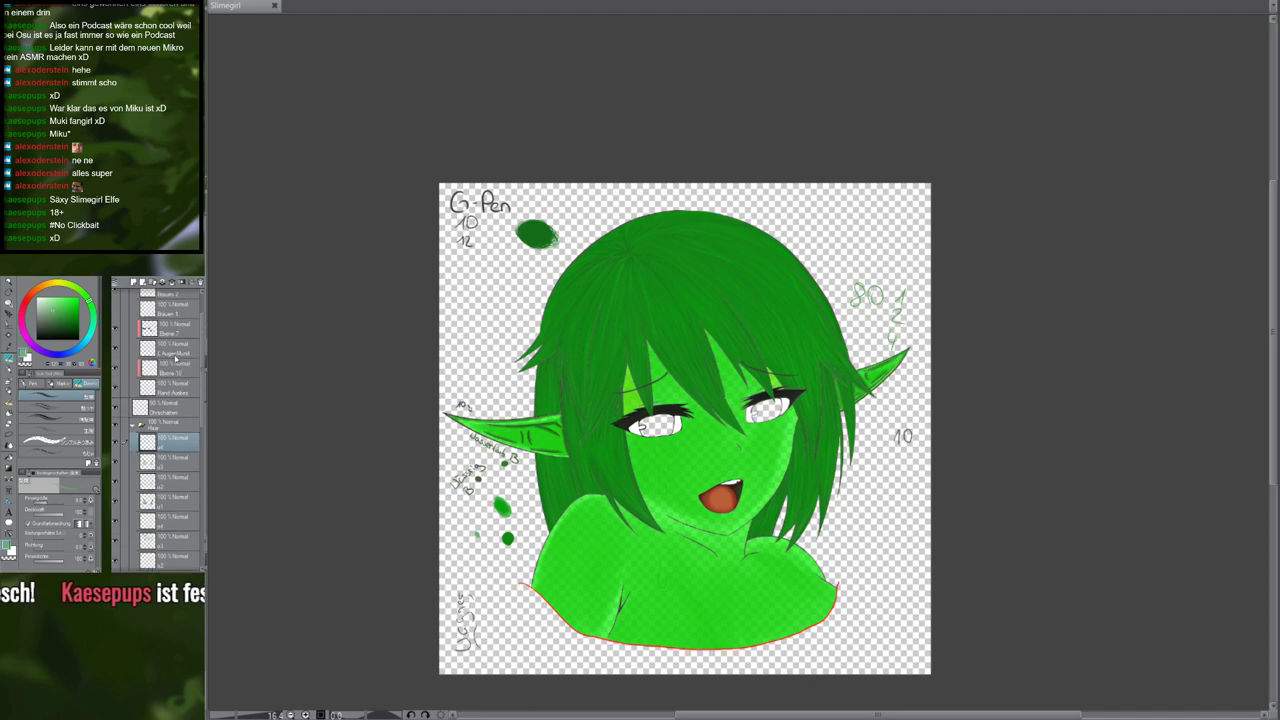
click(166, 350)
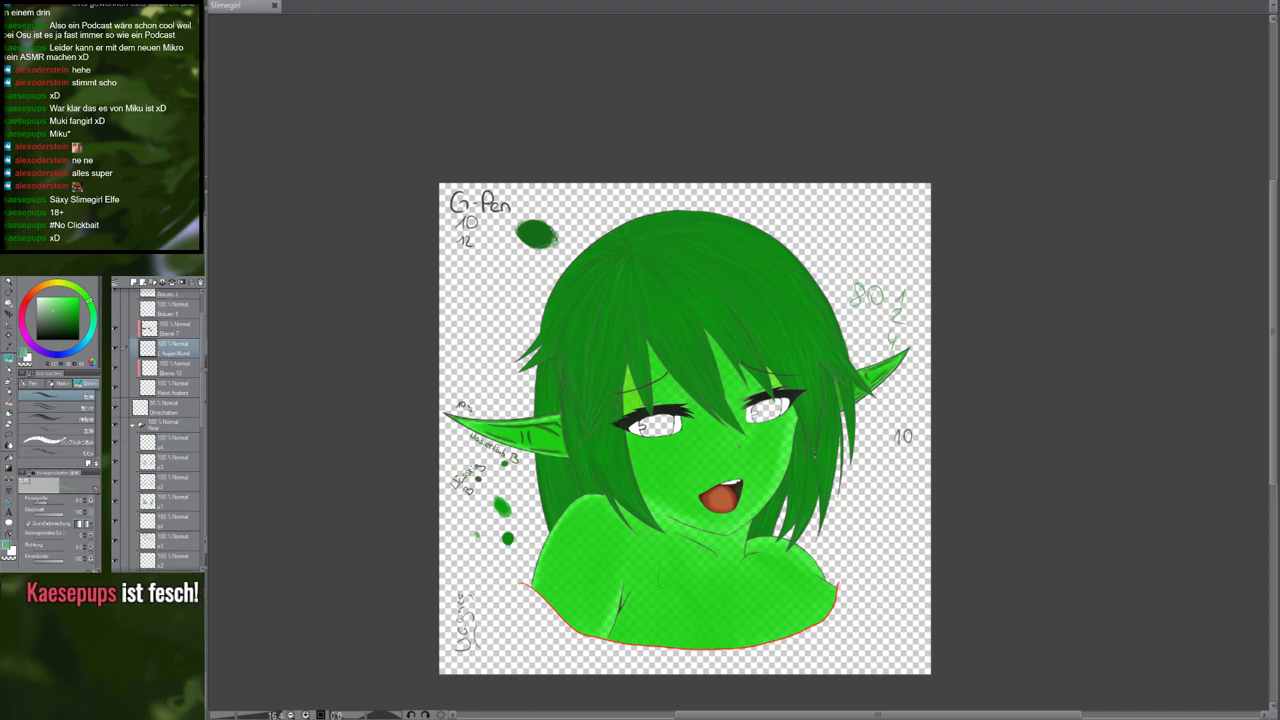
key(w)
click(583, 452)
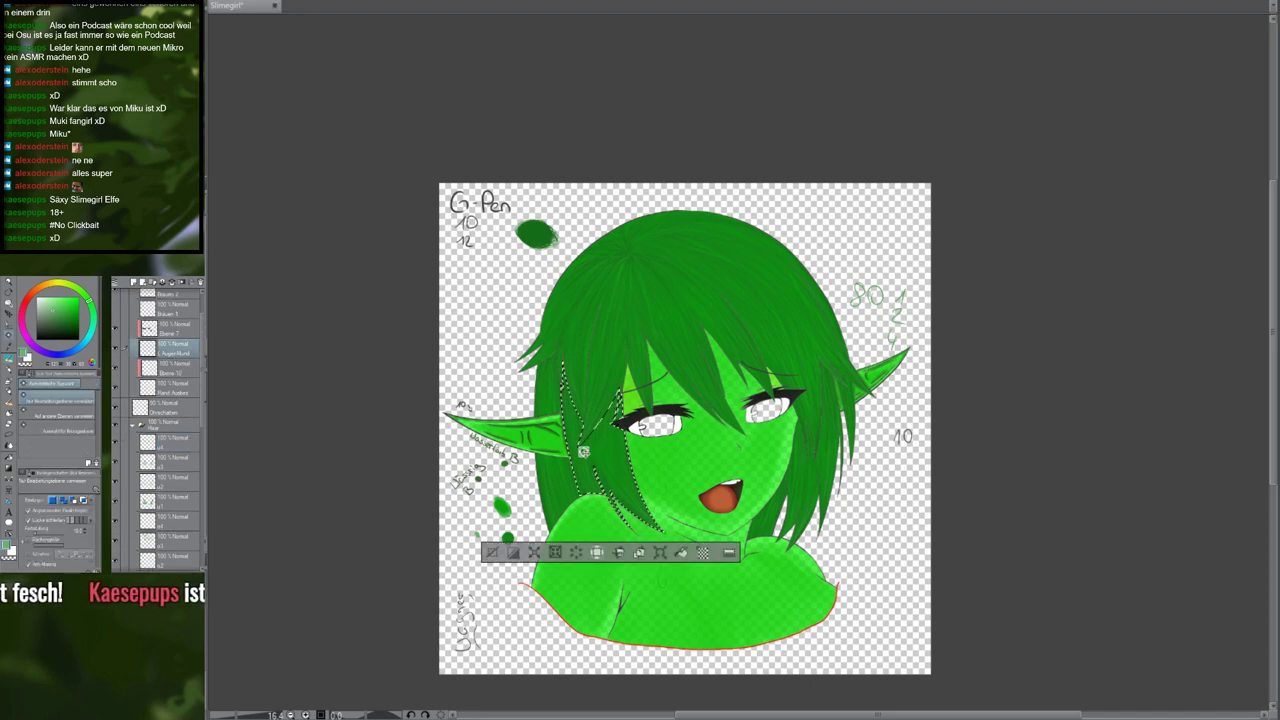
click(564, 477)
click(551, 401)
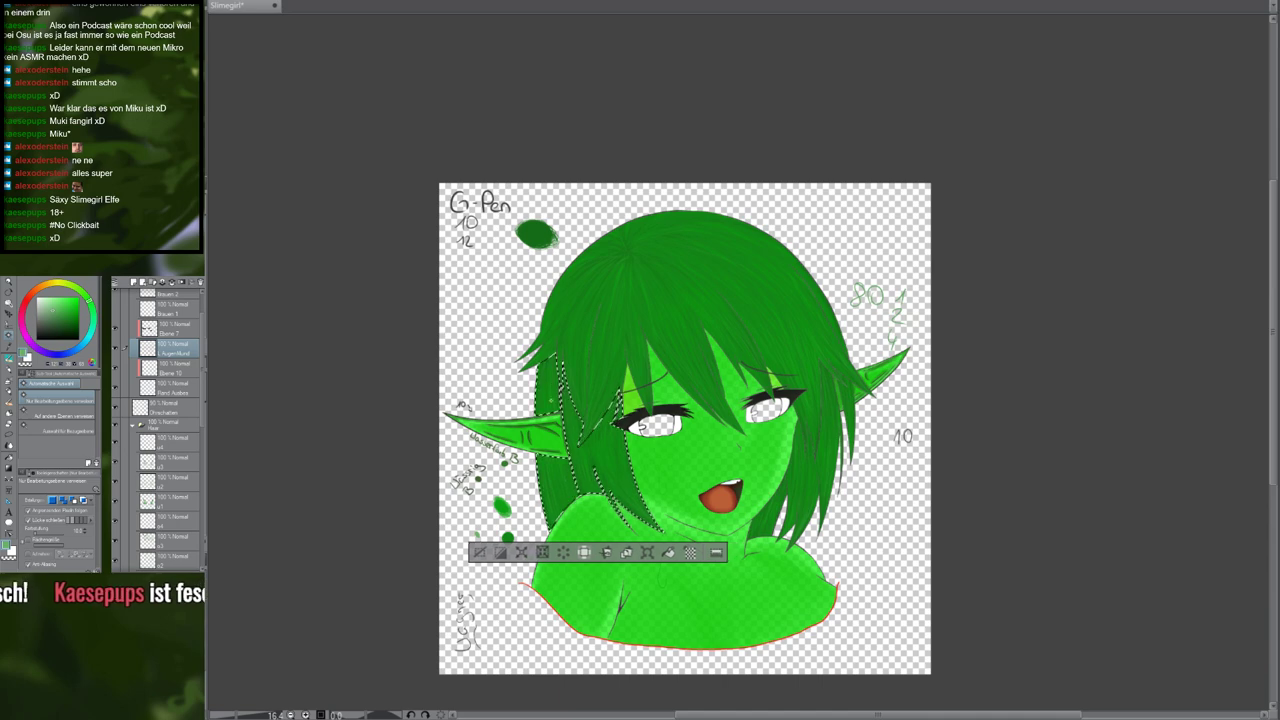
key(p)
scroll(500, 403, up, 3)
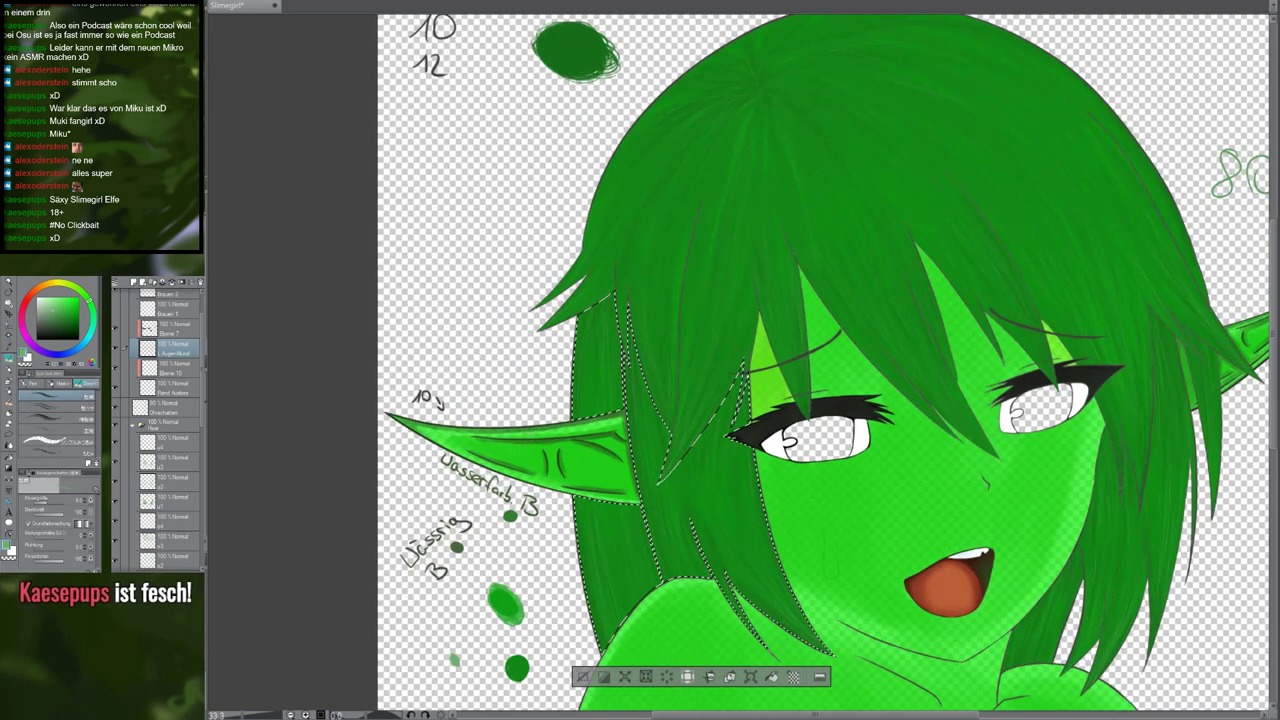
scroll(556, 411, down, 1)
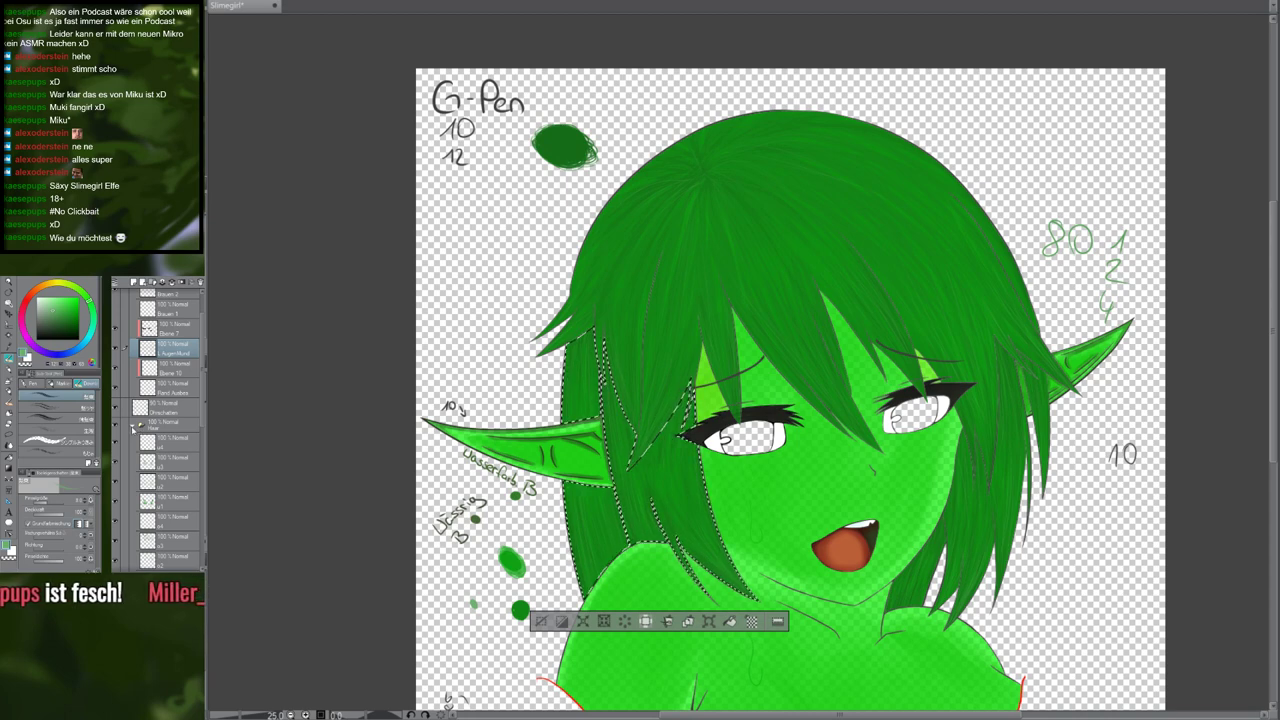
Add a new layer directly above Ohrschatten and name it Haarschatten
click(134, 426)
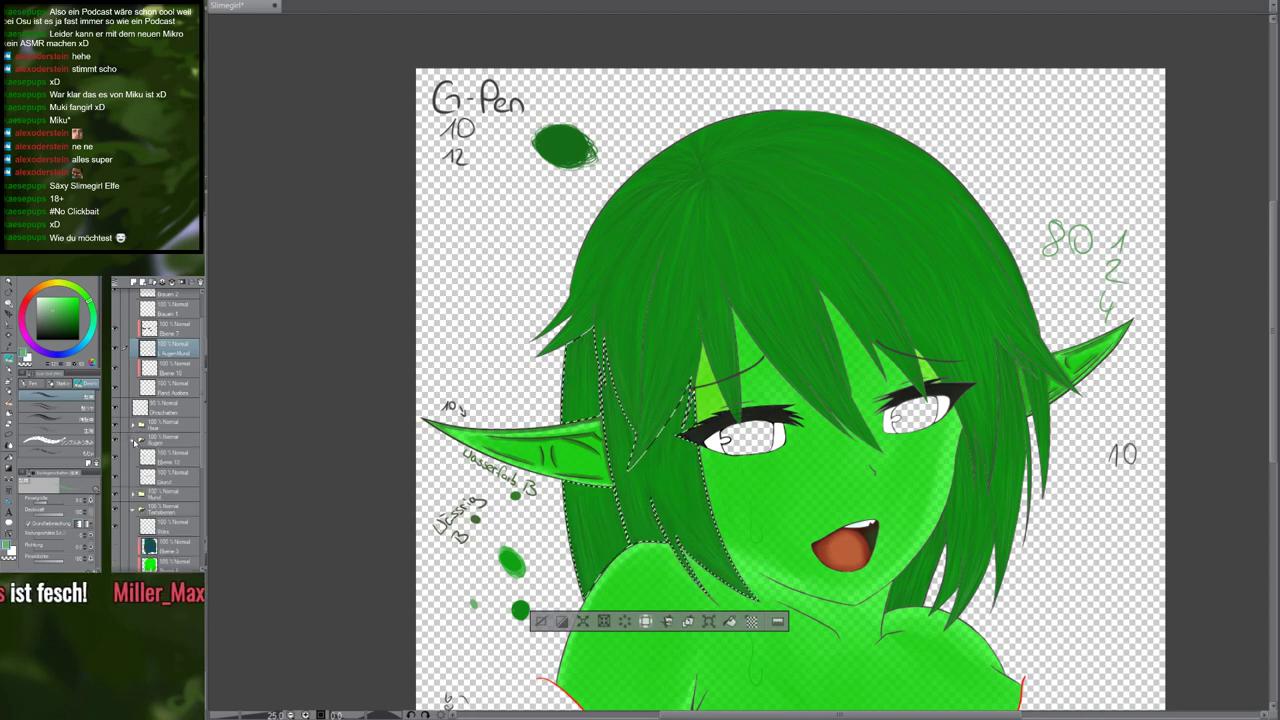
click(134, 442)
click(133, 426)
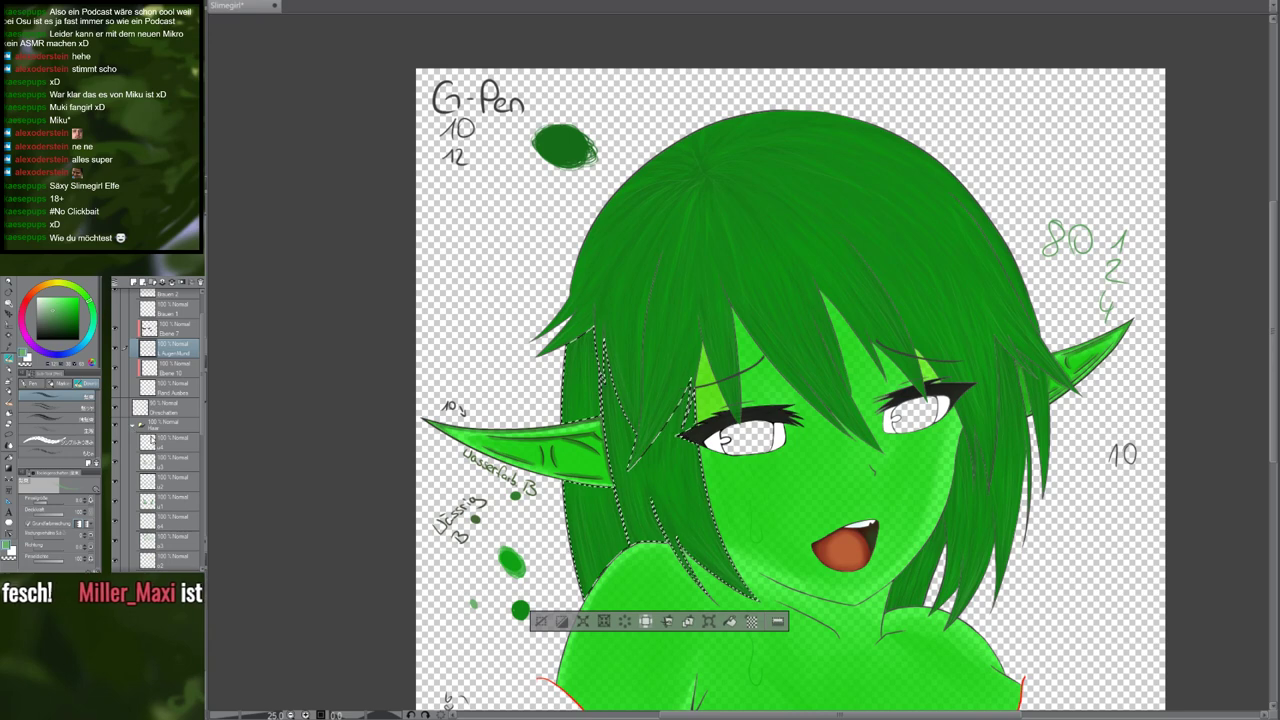
click(172, 408)
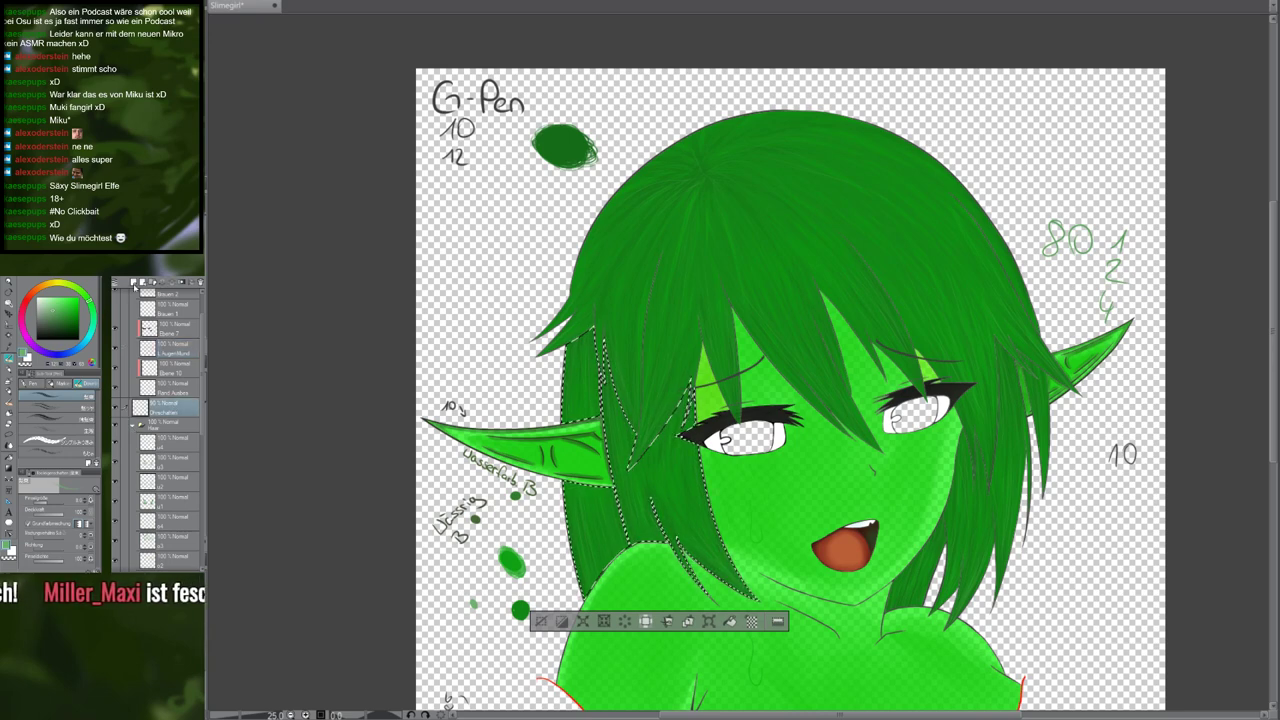
click(134, 284)
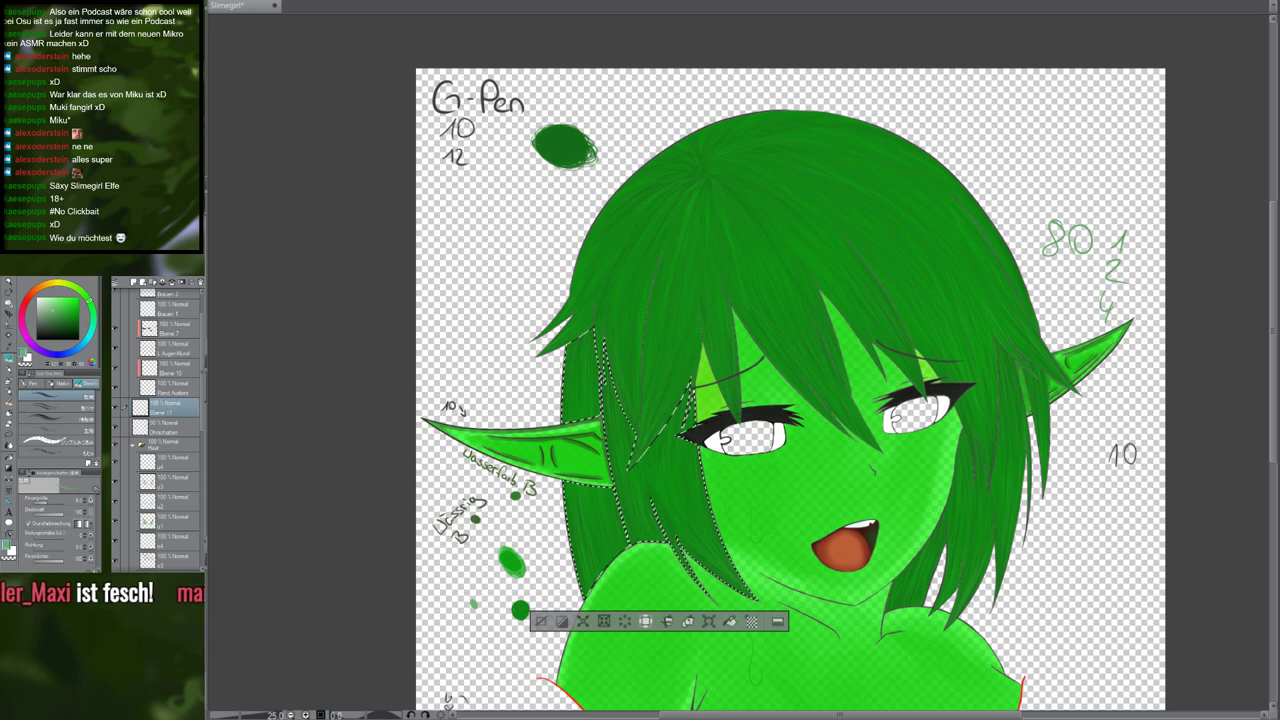
double_click(160, 413)
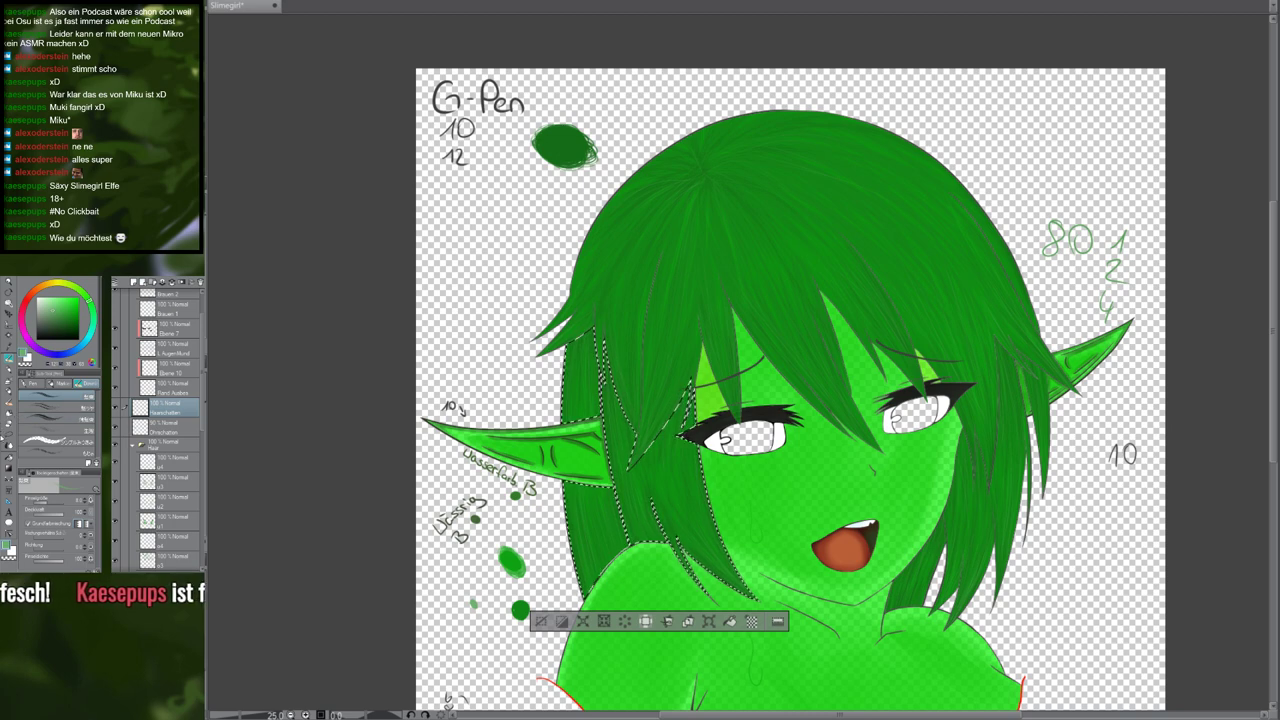
Shade the selected hair around the ear in black with the soft airbrush on the Haarschatten layer, and clear the selection
click(10, 400)
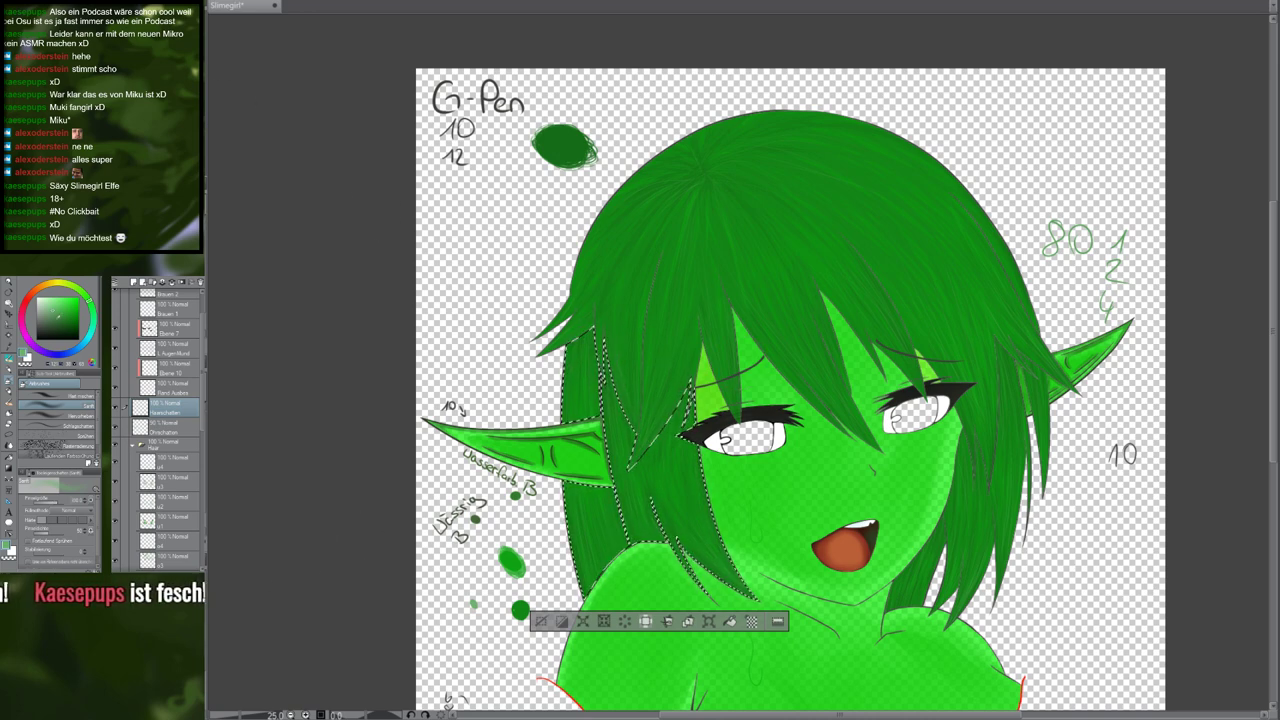
click(39, 338)
mouse_move(650, 430)
mouse_down()
mouse_move(565, 382)
mouse_move(574, 343)
mouse_up()
mouse_move(508, 228)
mouse_down()
mouse_move(493, 311)
mouse_move(505, 305)
mouse_up()
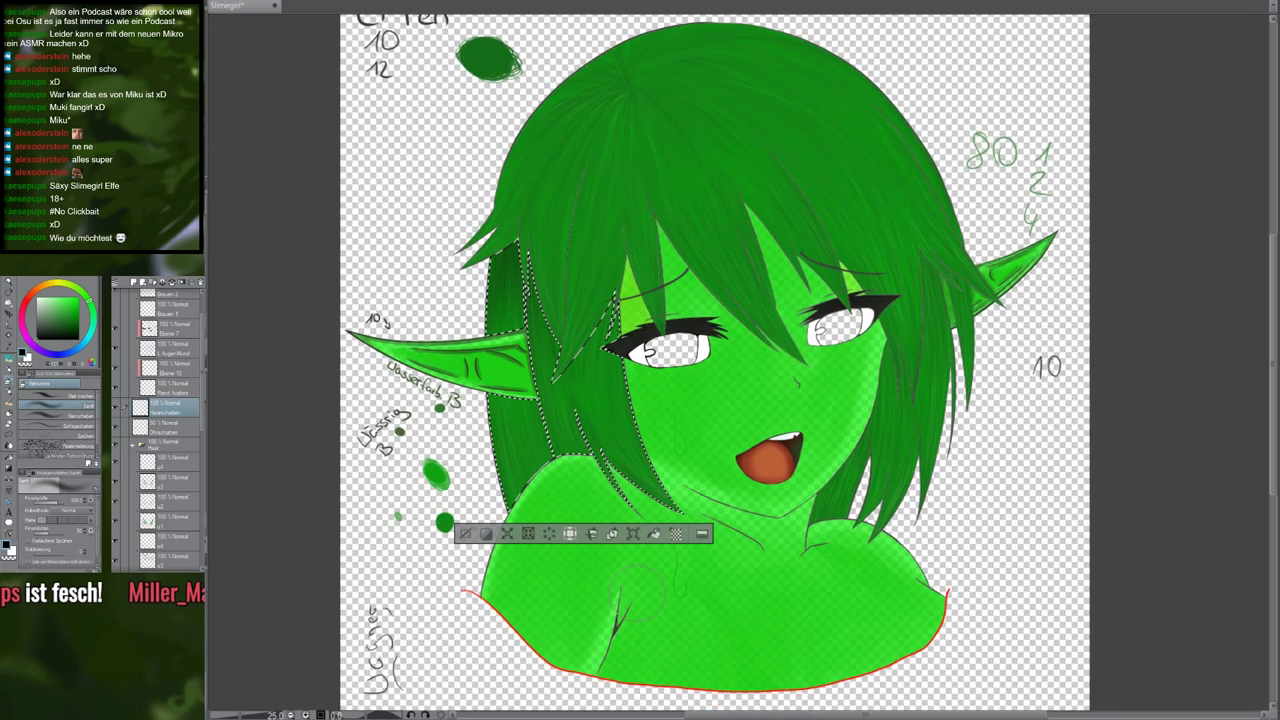
key(ctrl+z)
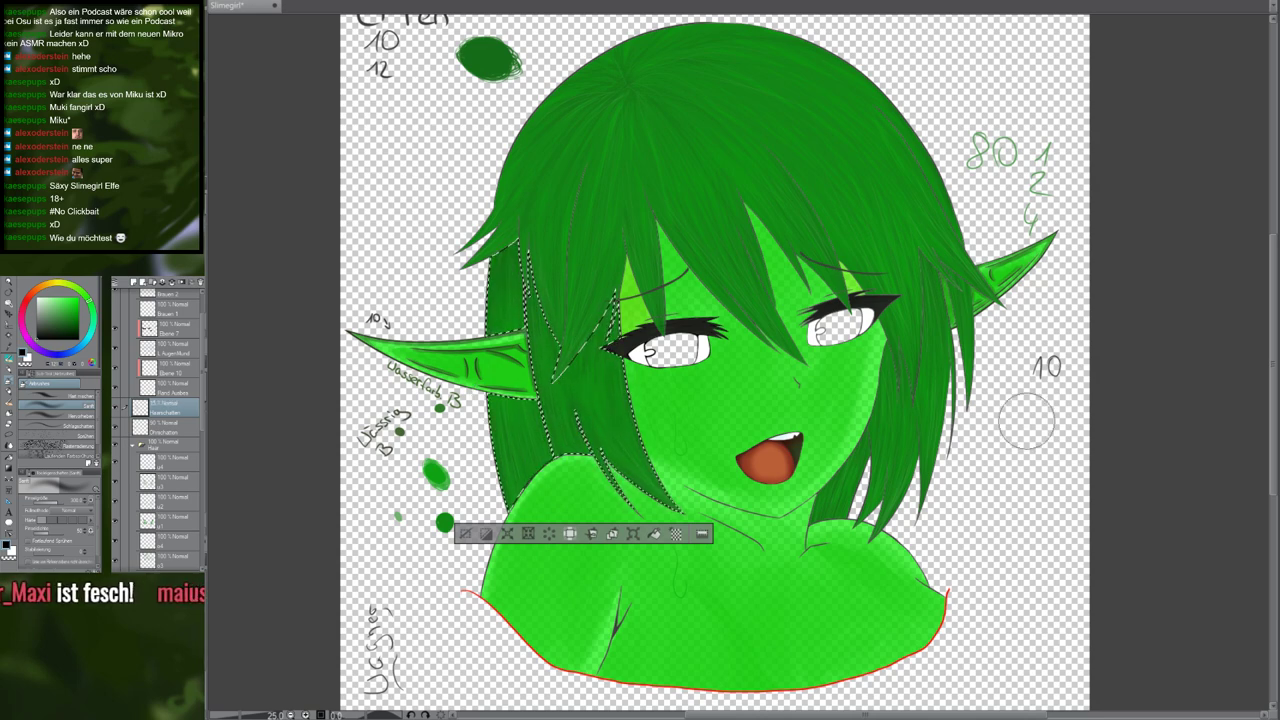
drag(1027, 421, 941, 343)
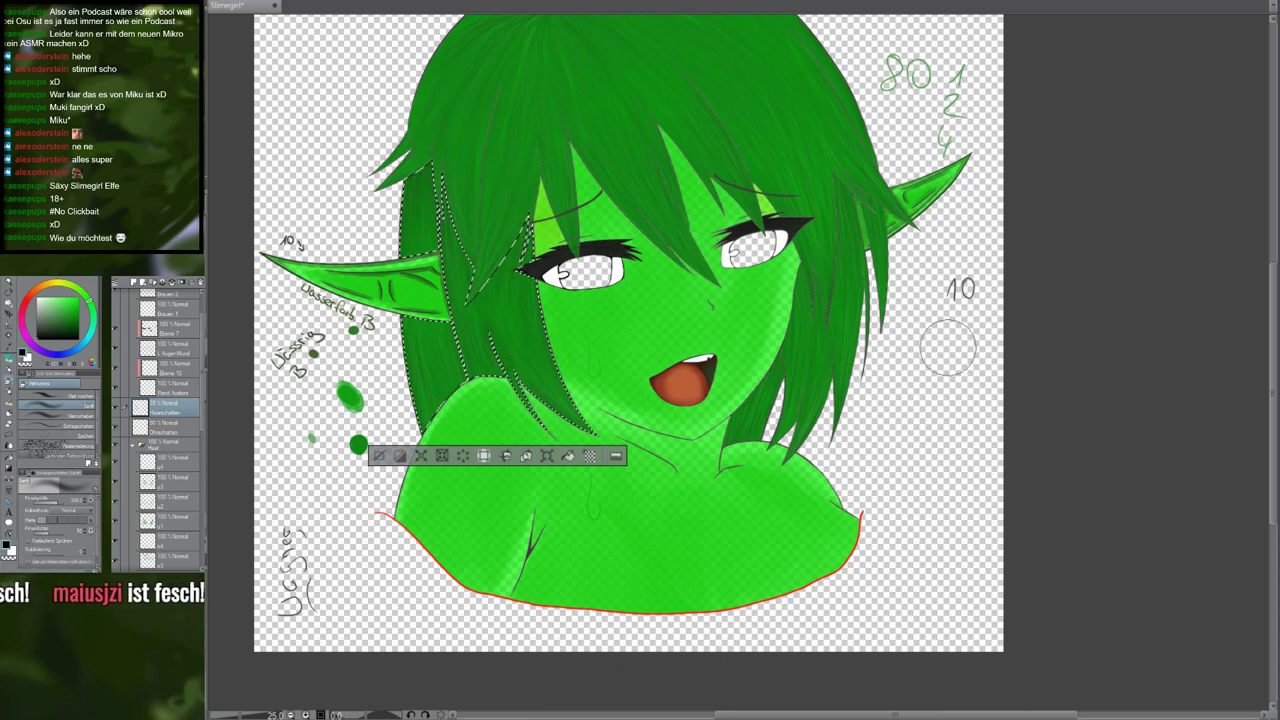
key(ctrl+d)
key(ctrl+minus)
key(ctrl+minus)
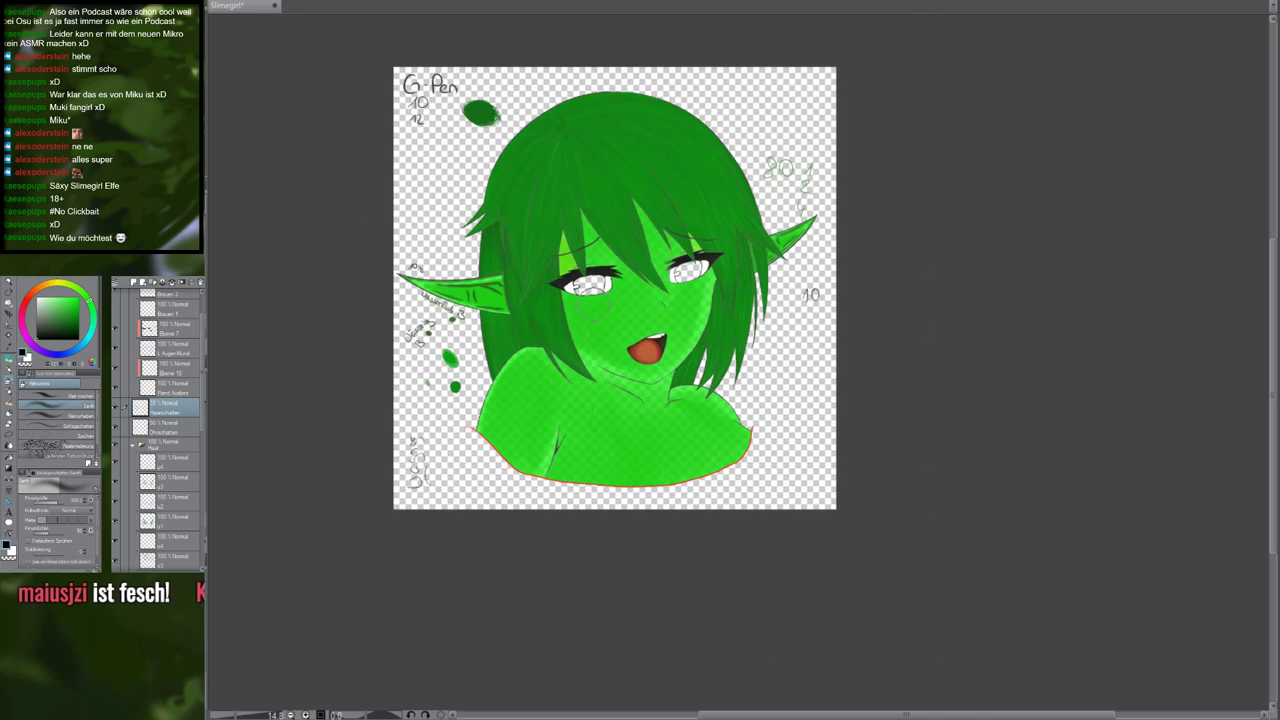
Auto-select the hair strand between cheek and shoulder from the eye and mouth line layer, and return to the soft airbrush
scroll(560, 336, up, 8)
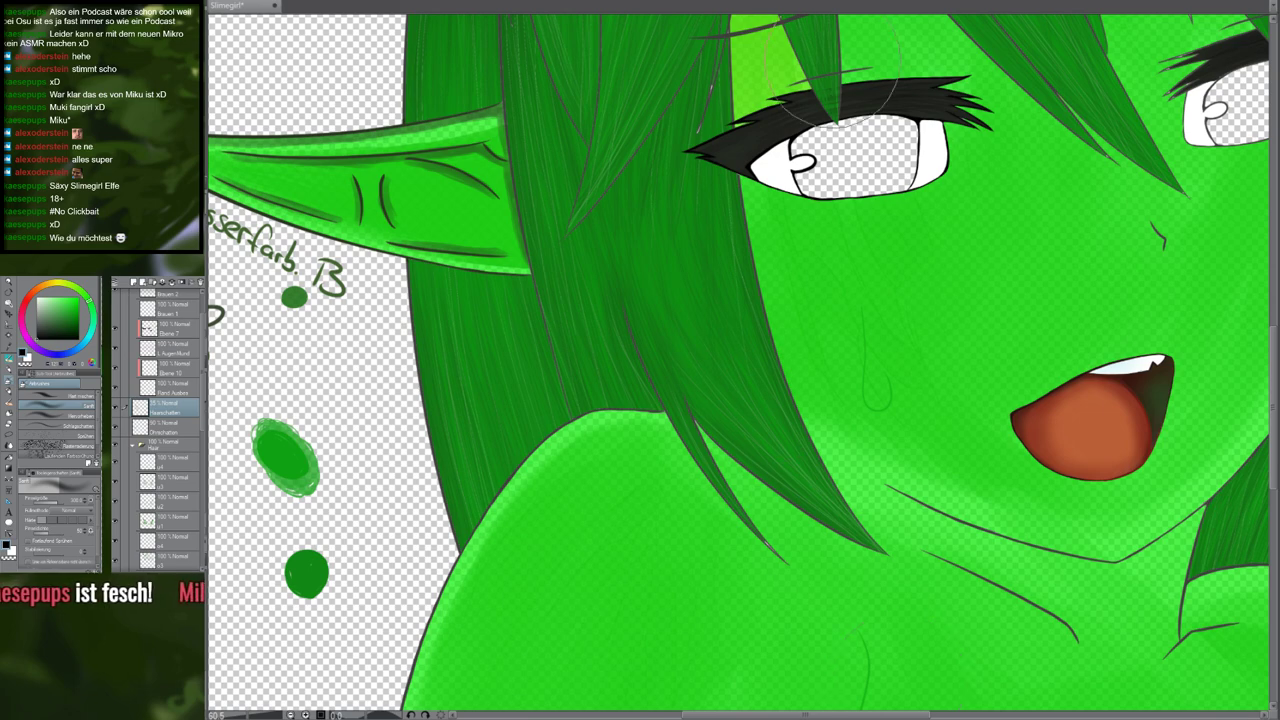
scroll(897, 366, down, 3)
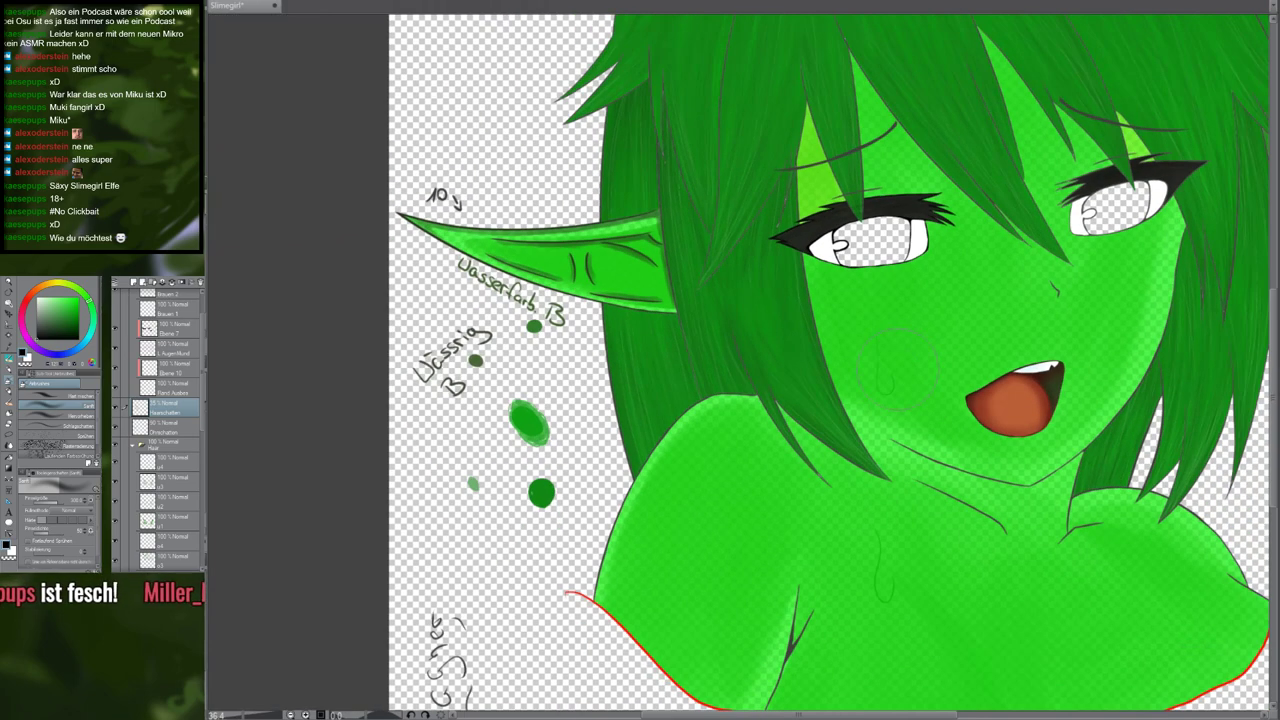
scroll(899, 366, up, 1)
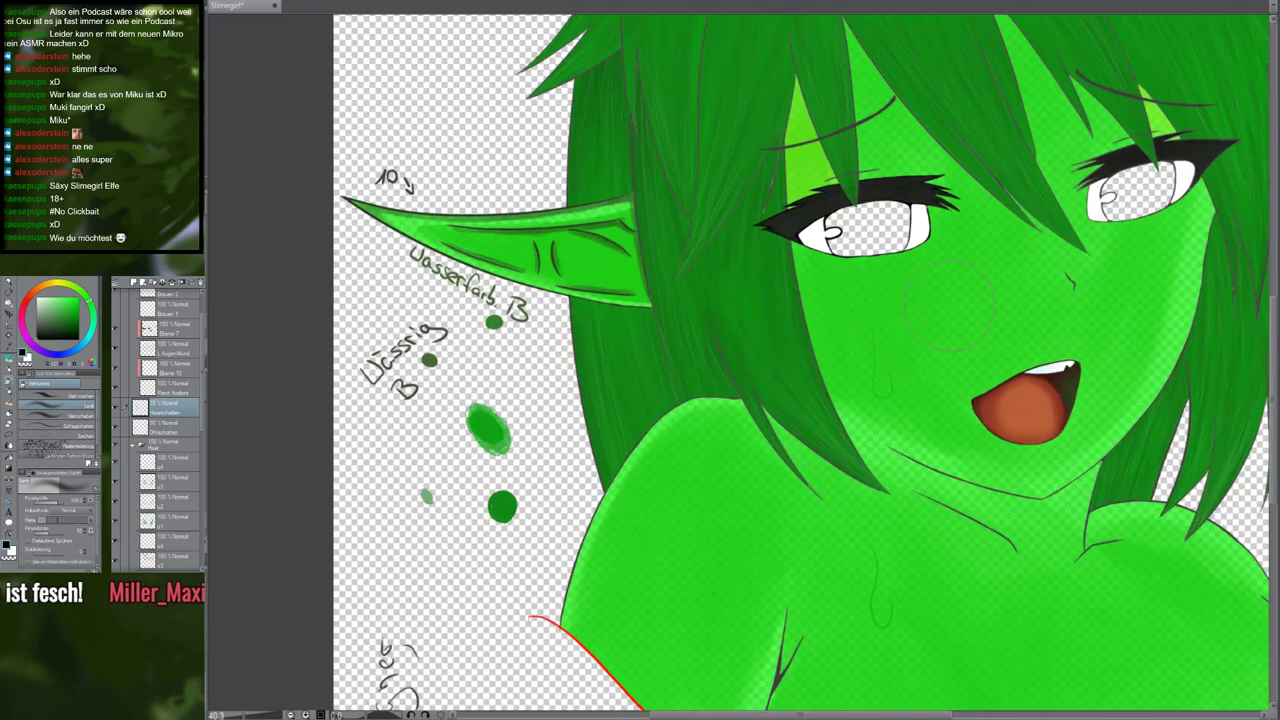
mouse_move(950, 305)
mouse_down()
mouse_move(831, 366)
mouse_move(520, 391)
mouse_up()
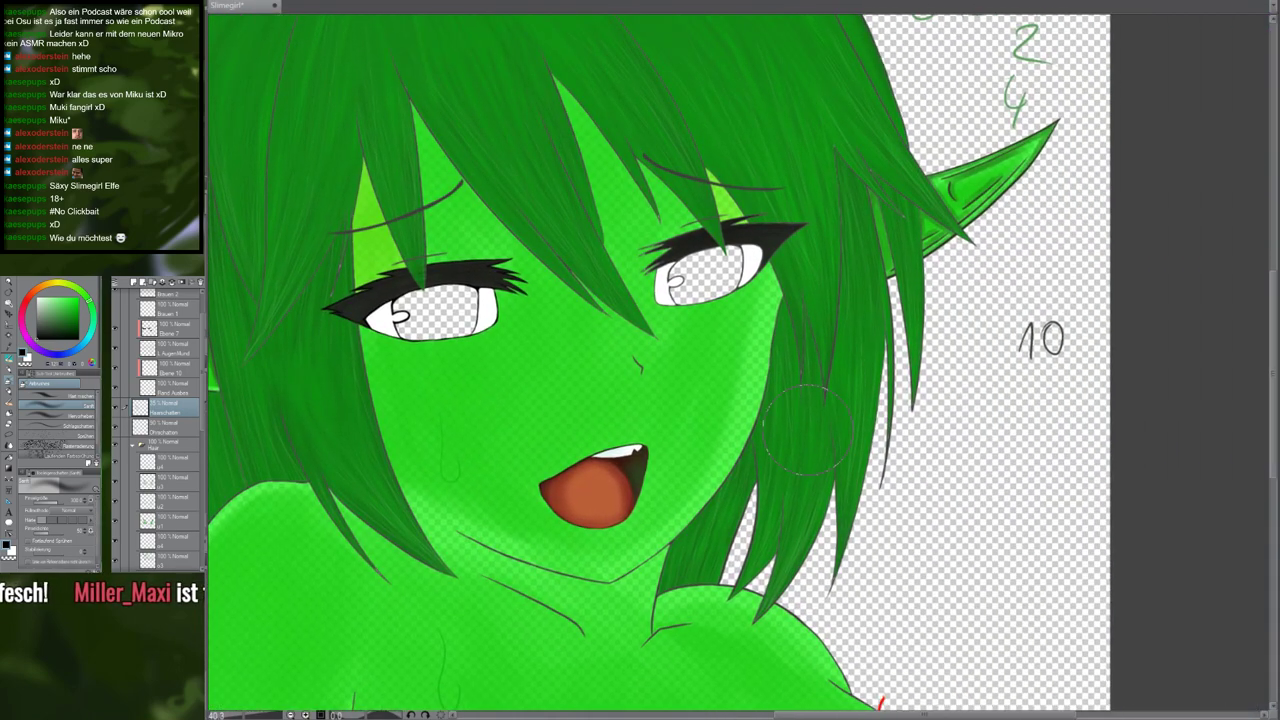
scroll(805, 430, up, 1)
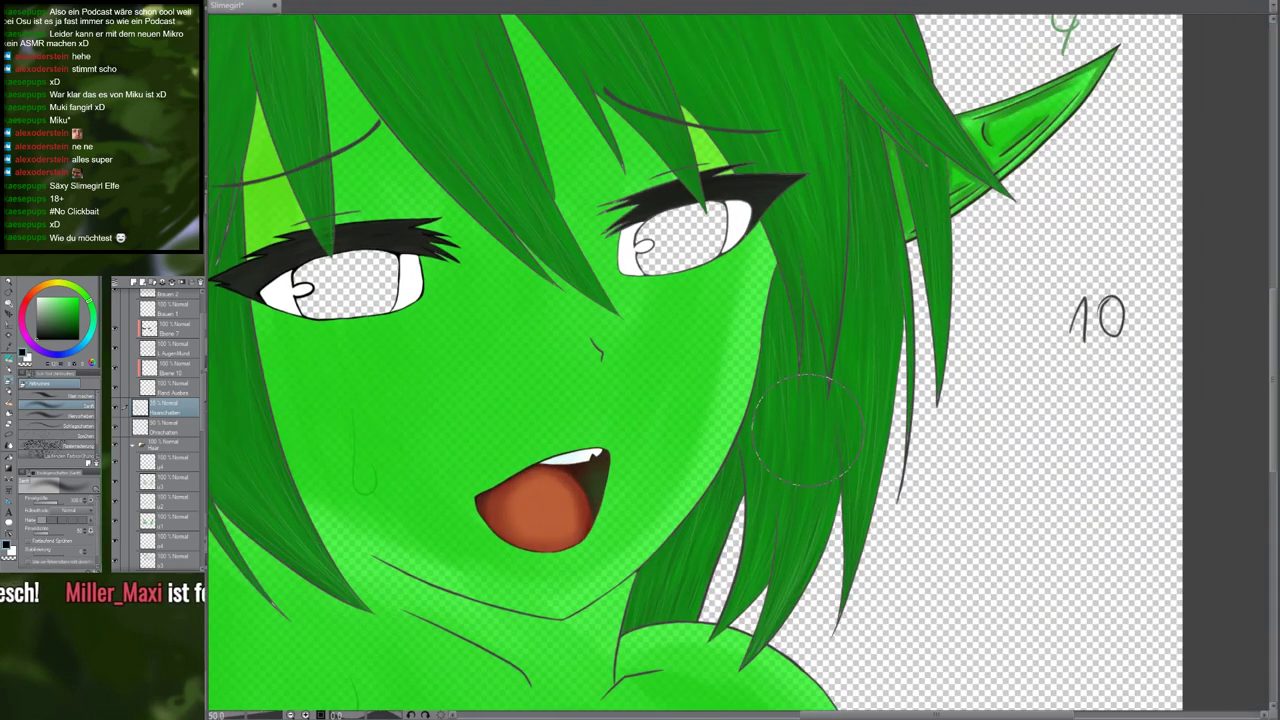
click(165, 347)
key(g)
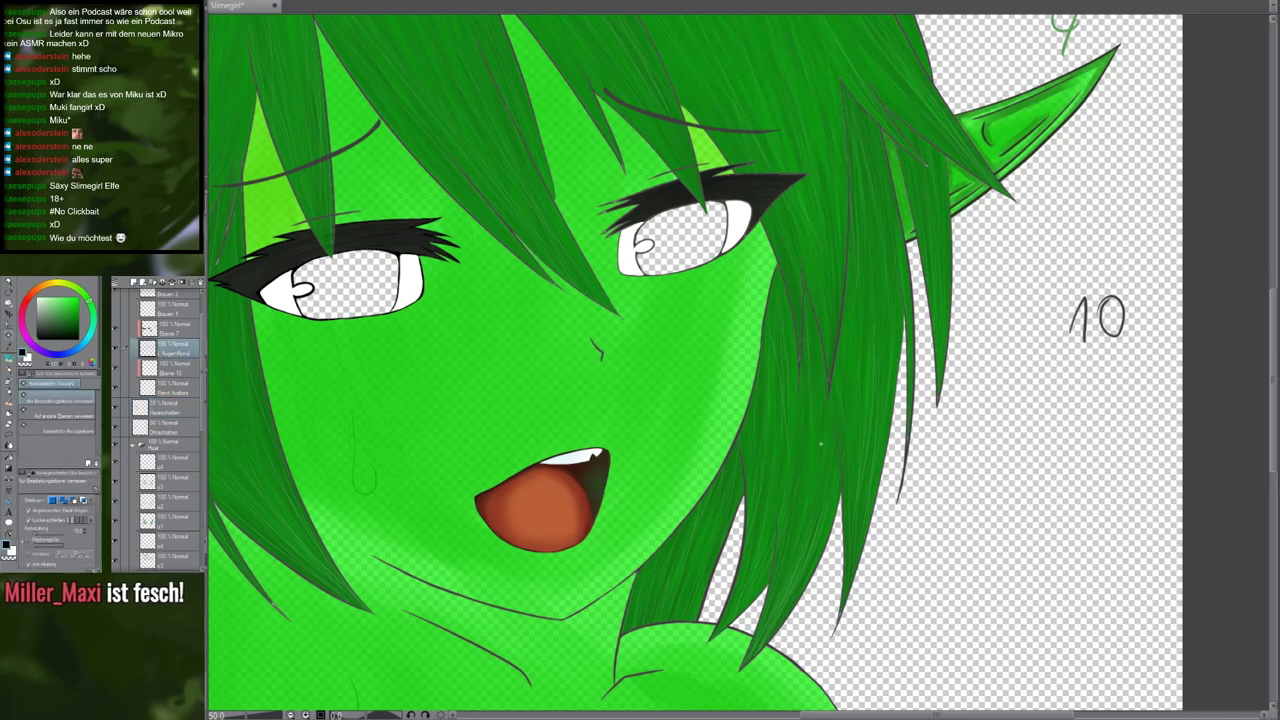
click(713, 533)
key(b)
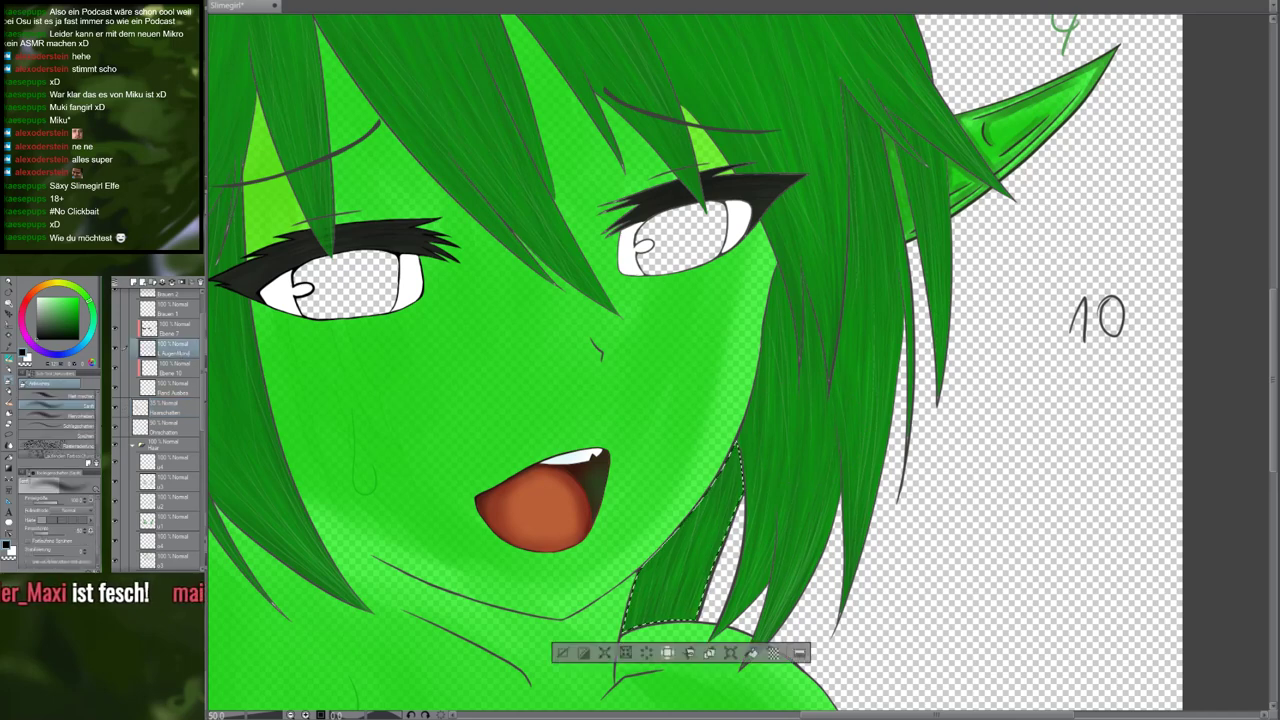
Add a layer named Haarschatten 2 above Haarschatten 1, and create a new layer folder above it
click(176, 411)
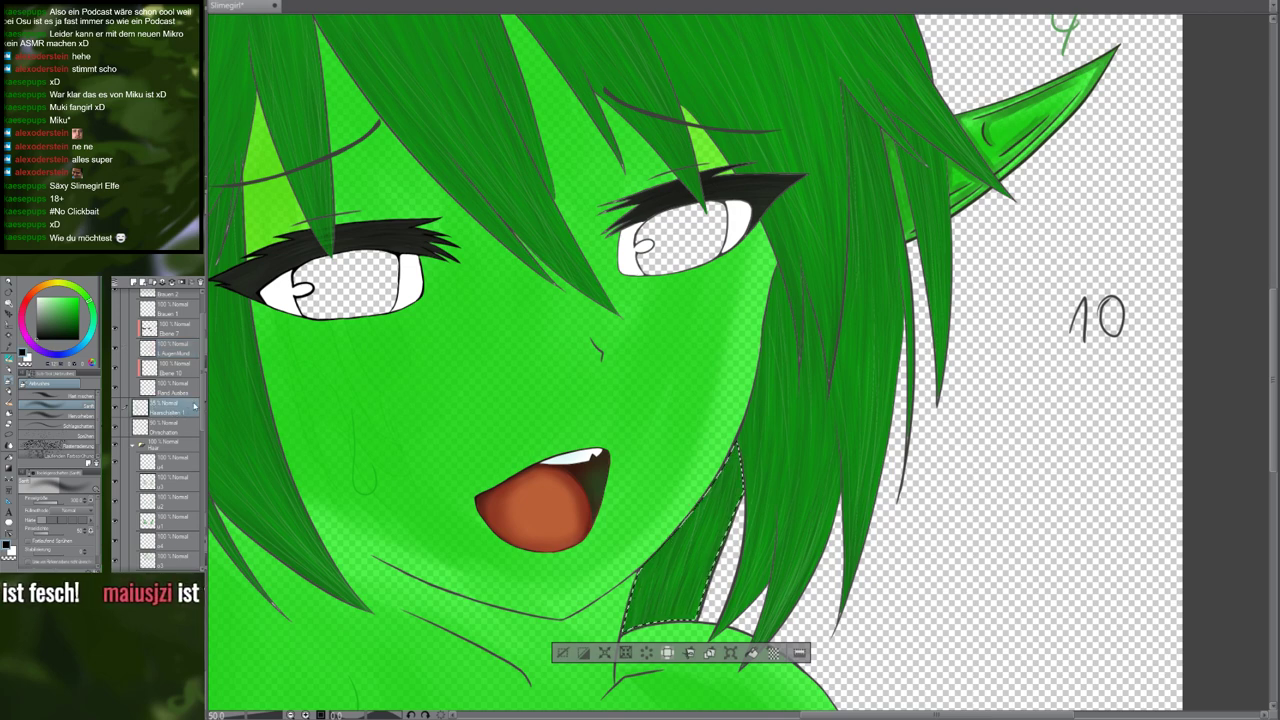
click(135, 283)
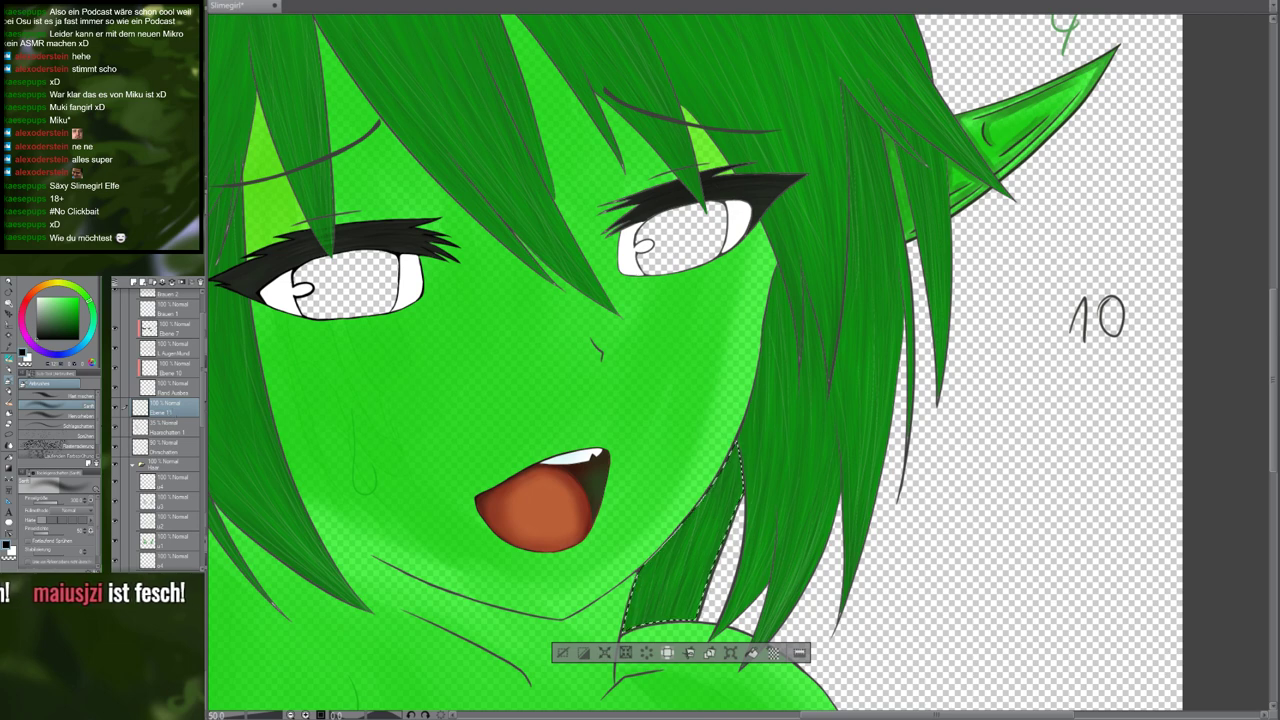
text(Haarschatten 2)
key(Return)
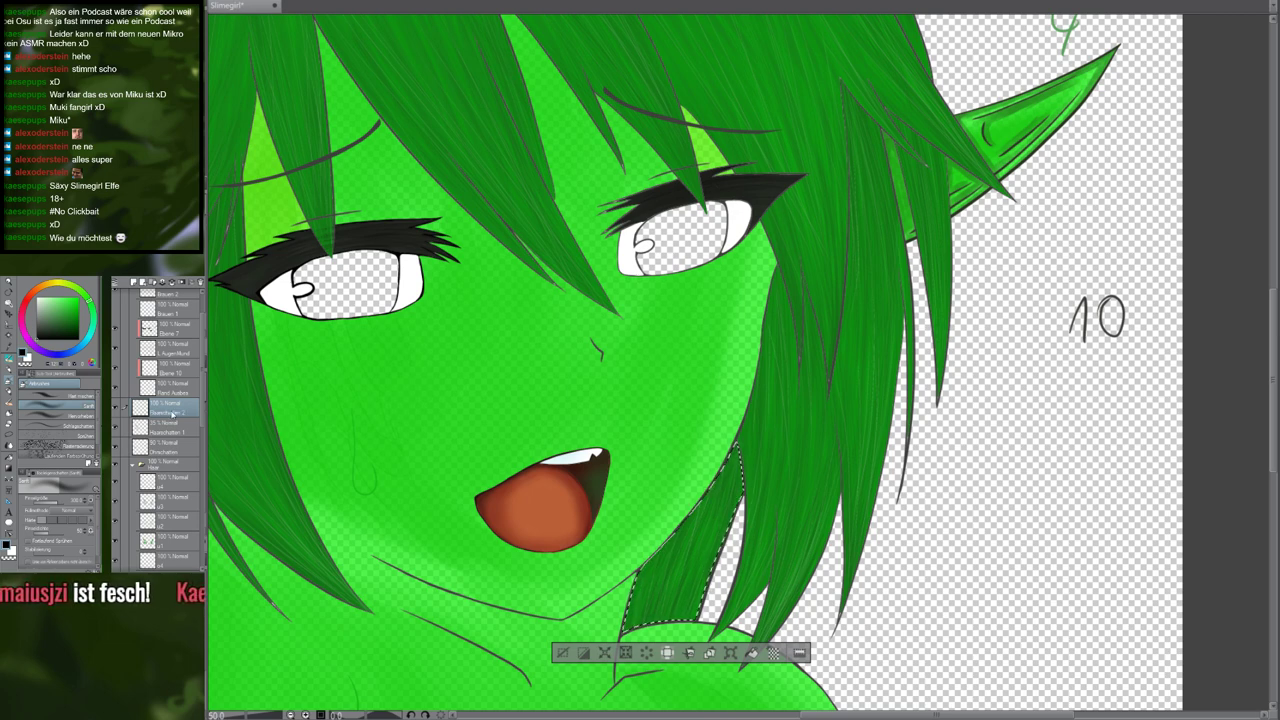
click(156, 285)
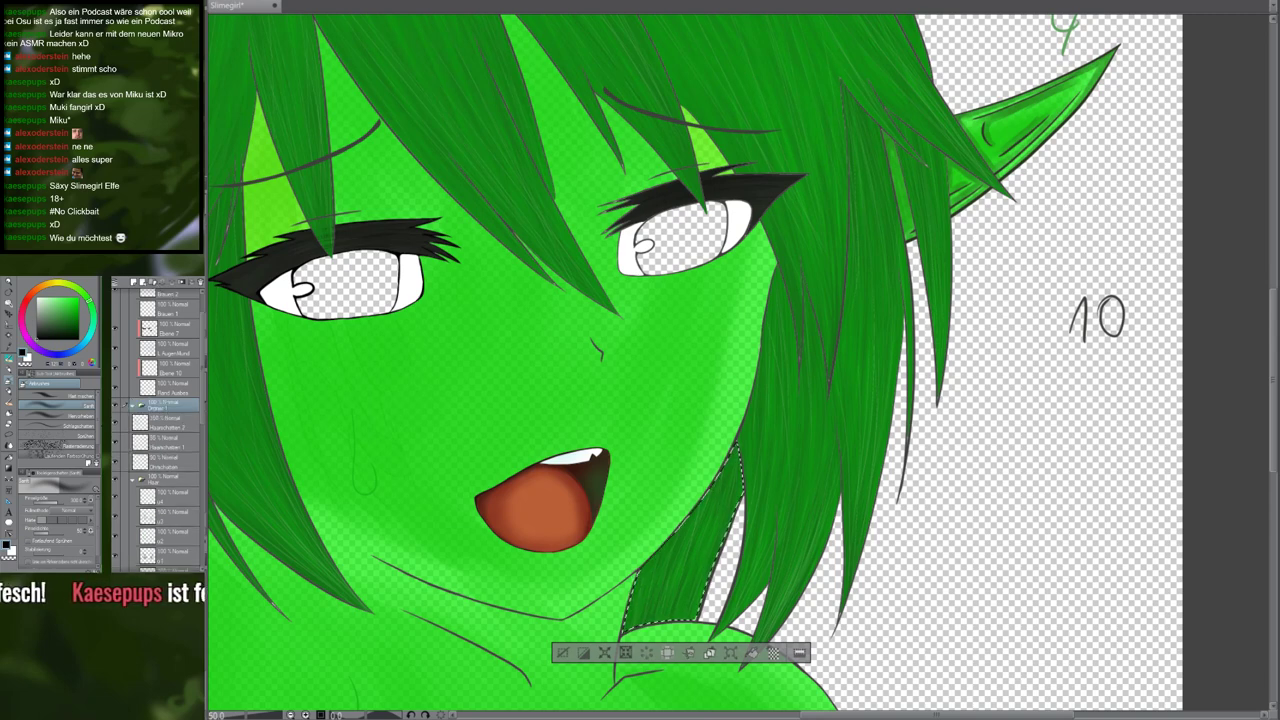
Name the new layer folder Schatten and move the two Haarschatten layers and the Ohrschatten layer into it
text(Schatten)
key(Return)
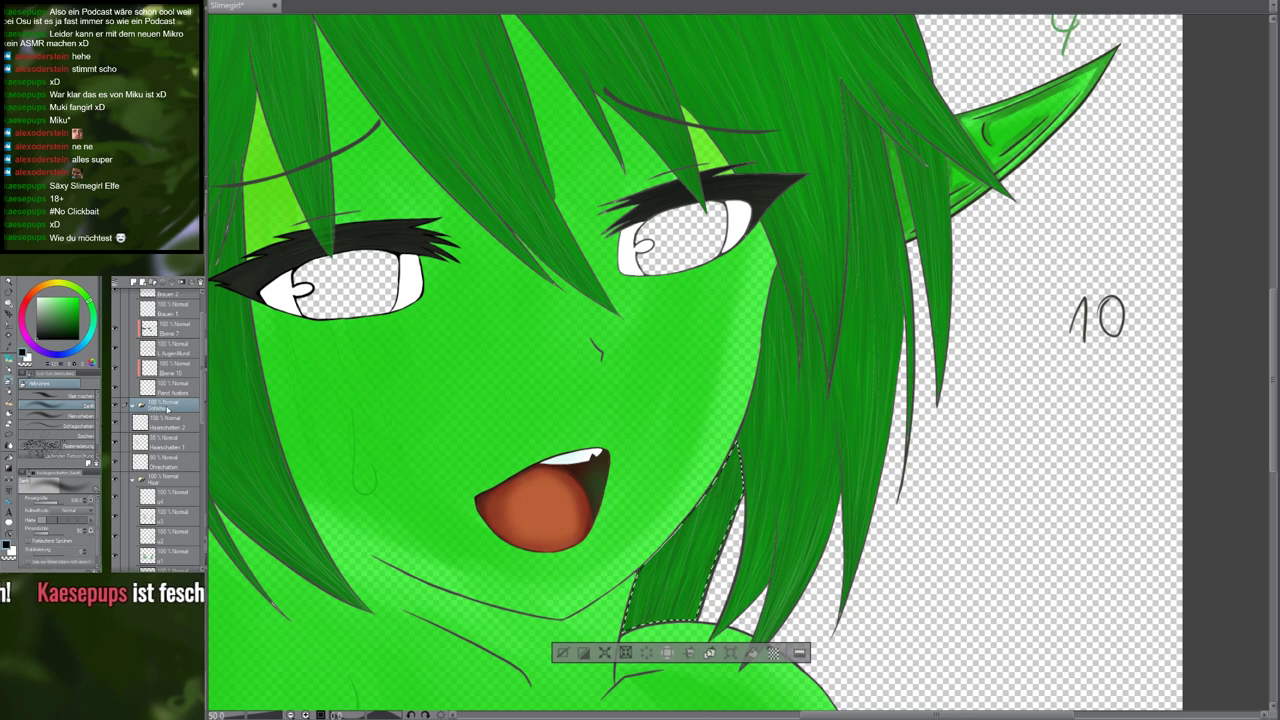
mouse_move(180, 427)
mouse_down()
mouse_move(178, 410)
mouse_move(183, 450)
mouse_up()
scroll(180, 450, down, 5)
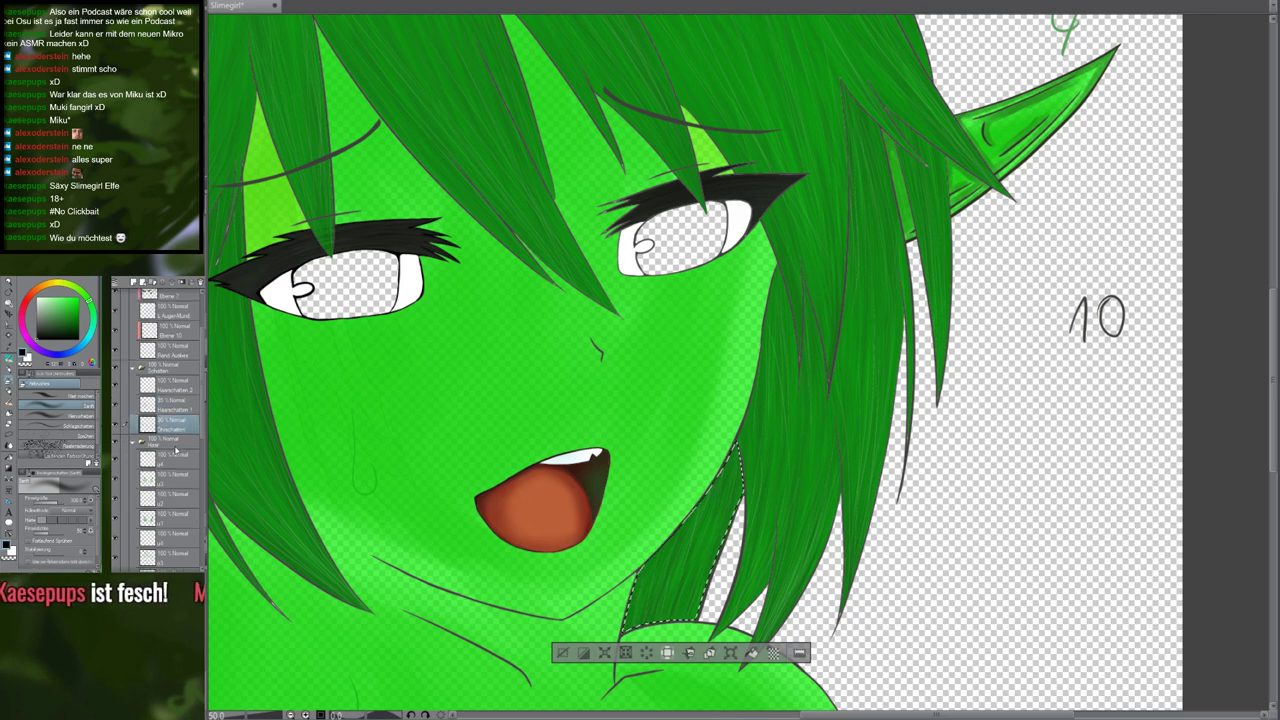
Collapse the other layer folders, including Haar, Augen, Mund and Outline, so that only the Schatten folder stays expanded
click(135, 330)
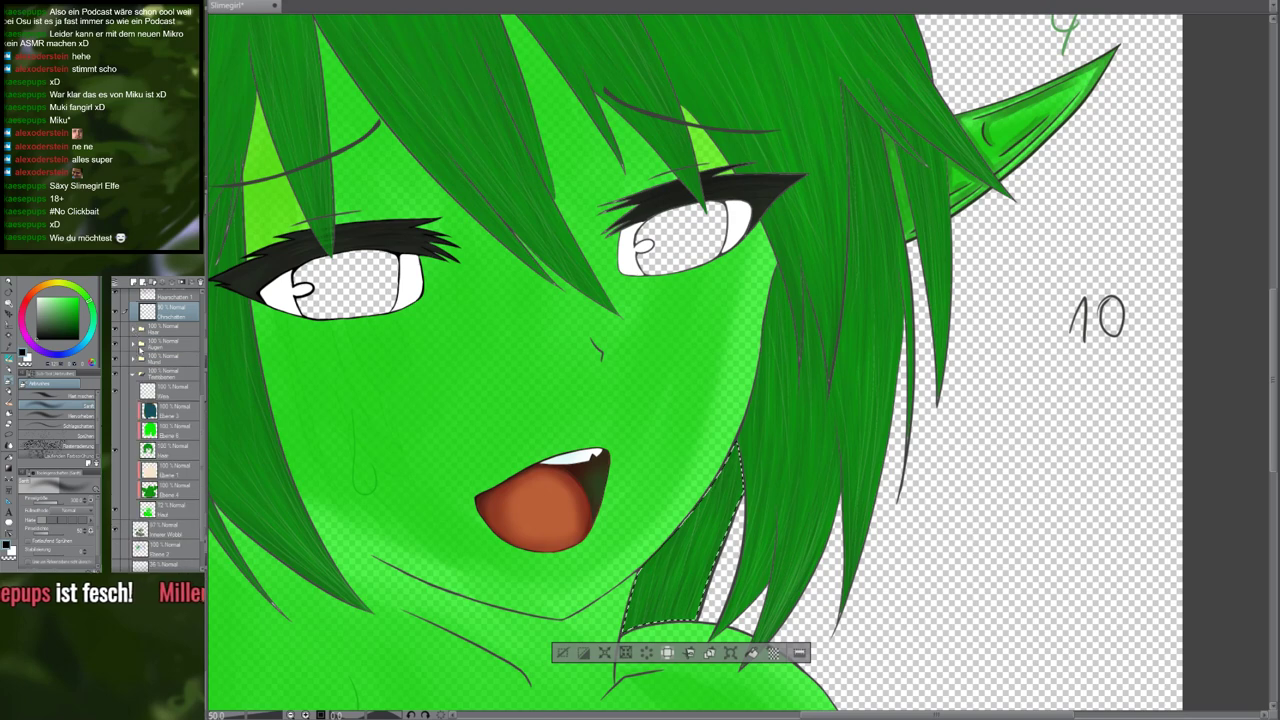
click(134, 375)
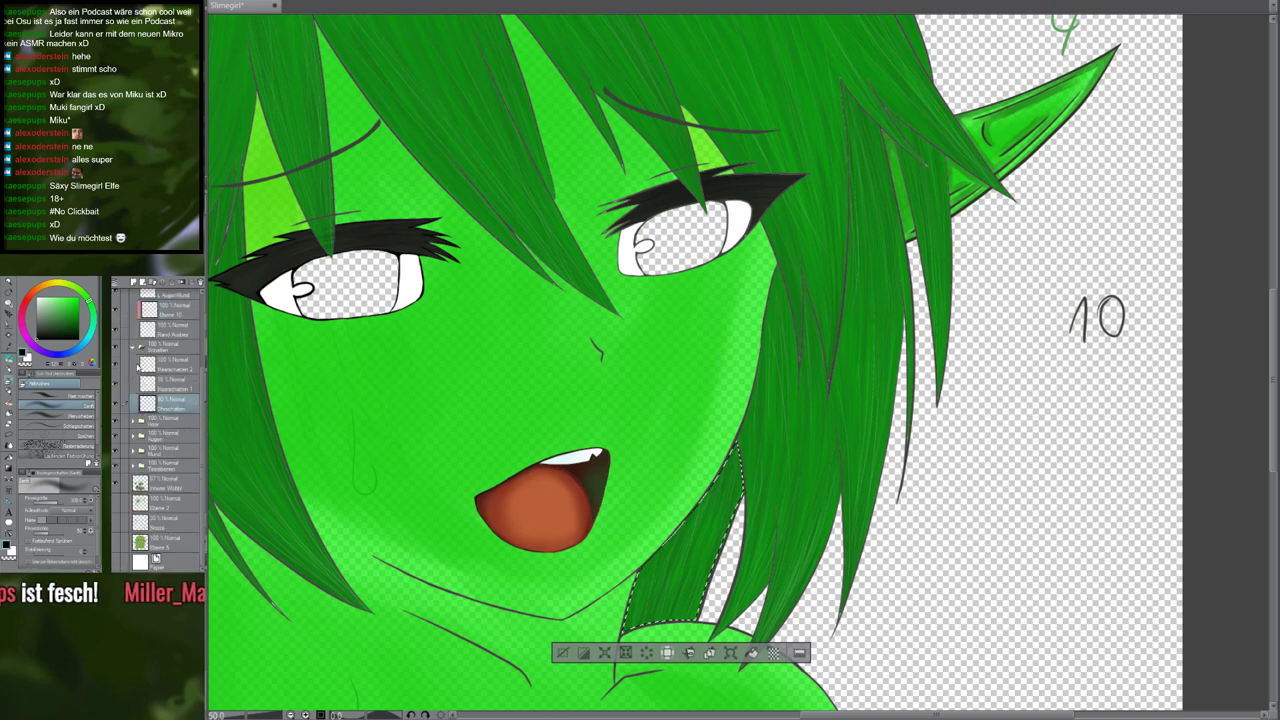
scroll(134, 390, up, 5)
scroll(134, 340, up, 3)
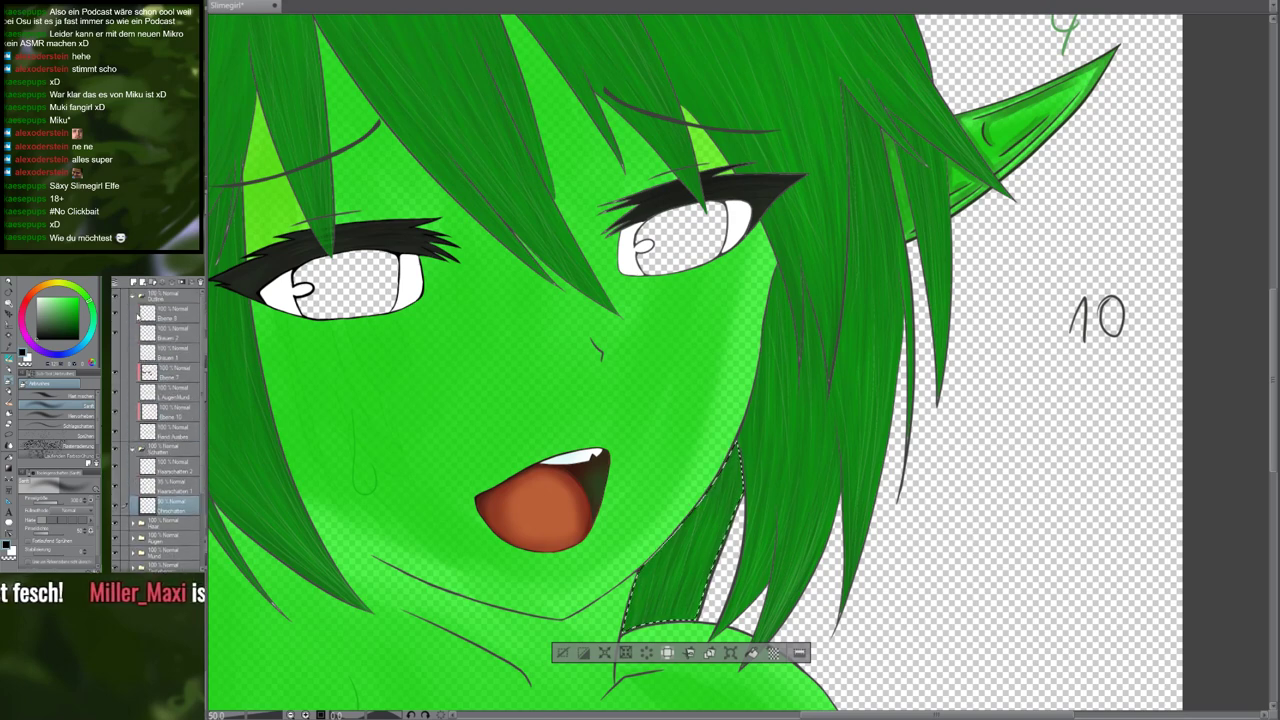
click(133, 296)
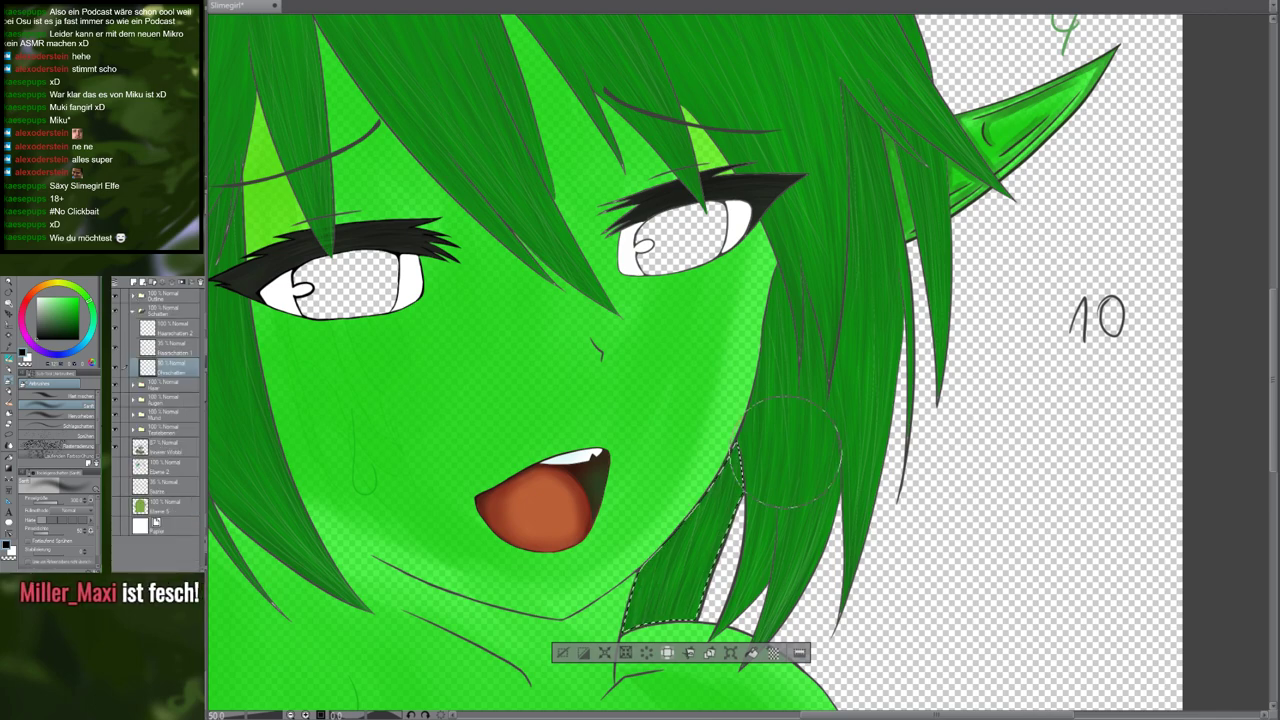
Shade the selected hair strand between cheek and shoulder in black with the soft airbrush on the Ohrschatten layer, and clear the selection
scroll(654, 381, down, 3)
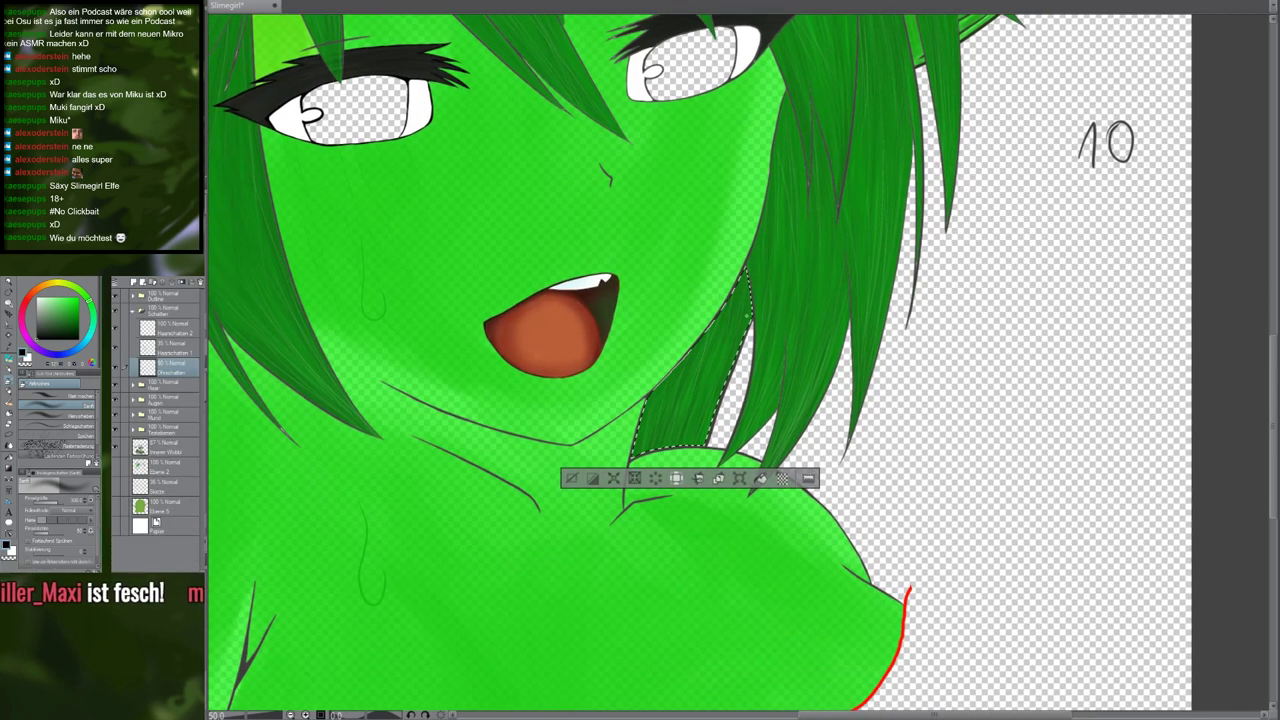
mouse_move(752, 284)
mouse_down()
mouse_move(716, 356)
mouse_move(715, 321)
mouse_move(684, 378)
mouse_up()
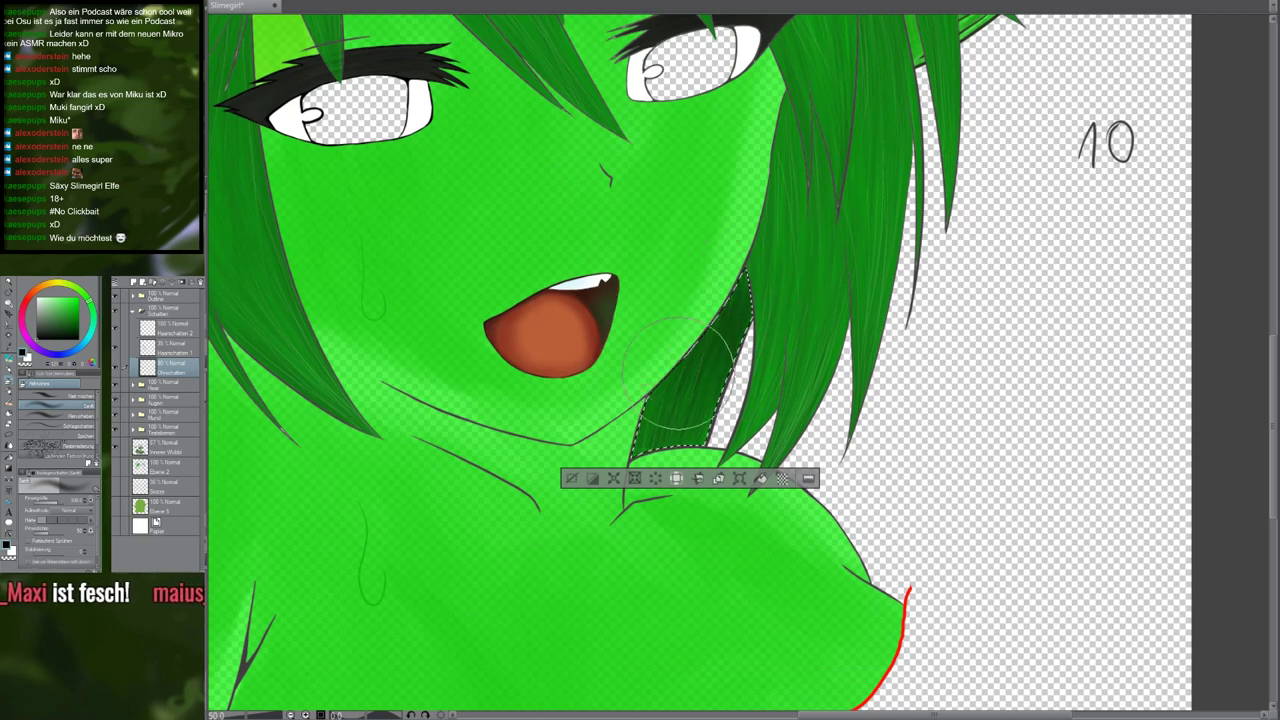
mouse_move(700, 438)
mouse_down()
mouse_move(758, 381)
mouse_move(896, 336)
mouse_up()
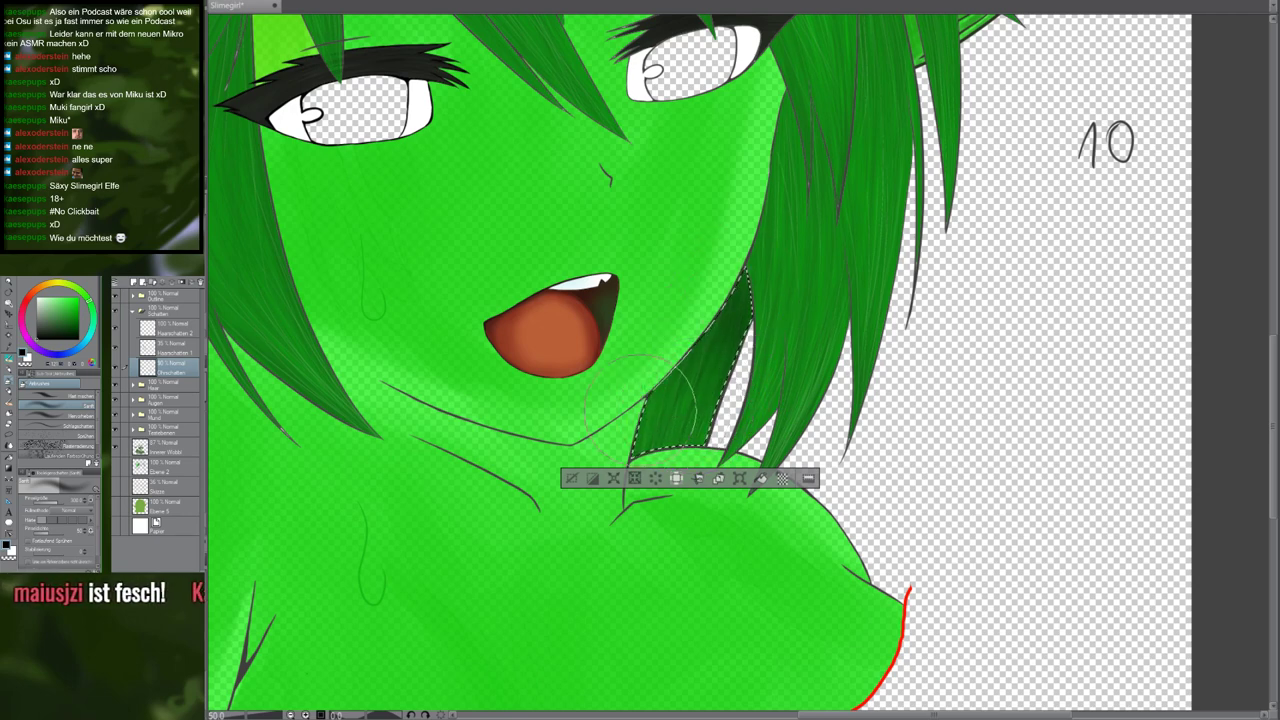
drag(837, 288, 708, 445)
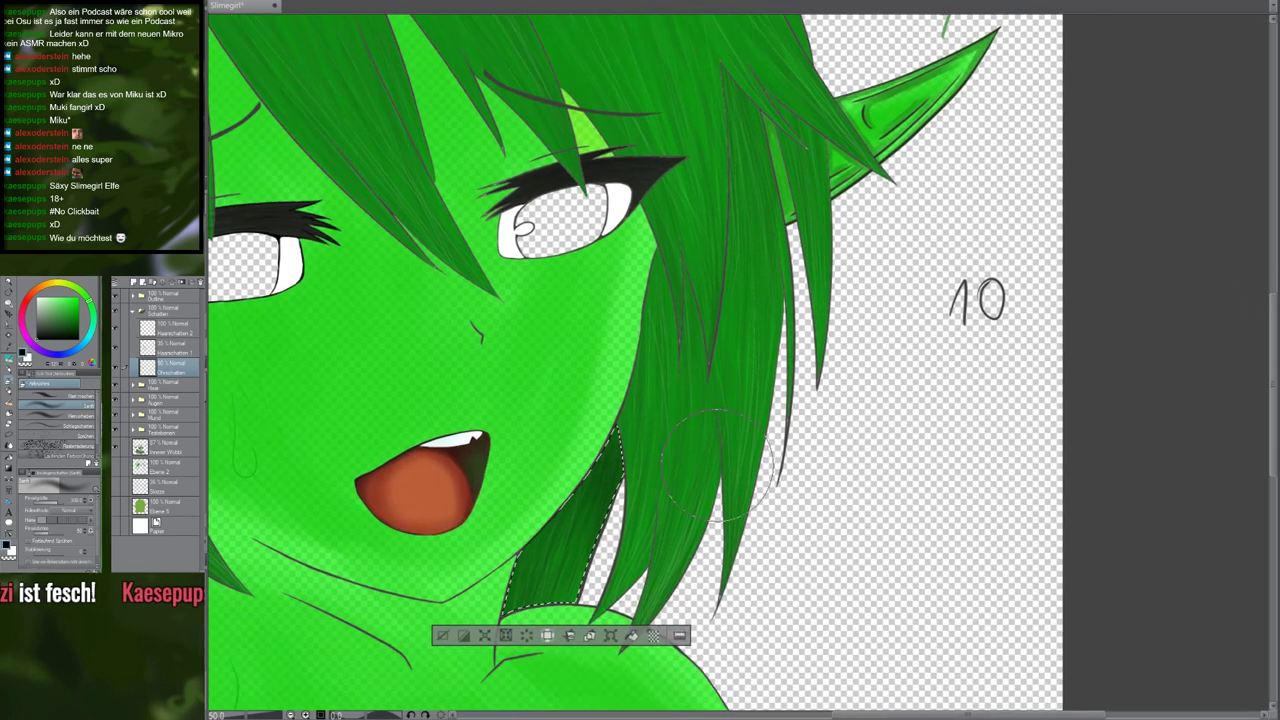
key(ctrl+d)
Expand the Outline folder and make its eye and mouth line layer active for selecting the hair beside the other ear
drag(673, 491, 984, 426)
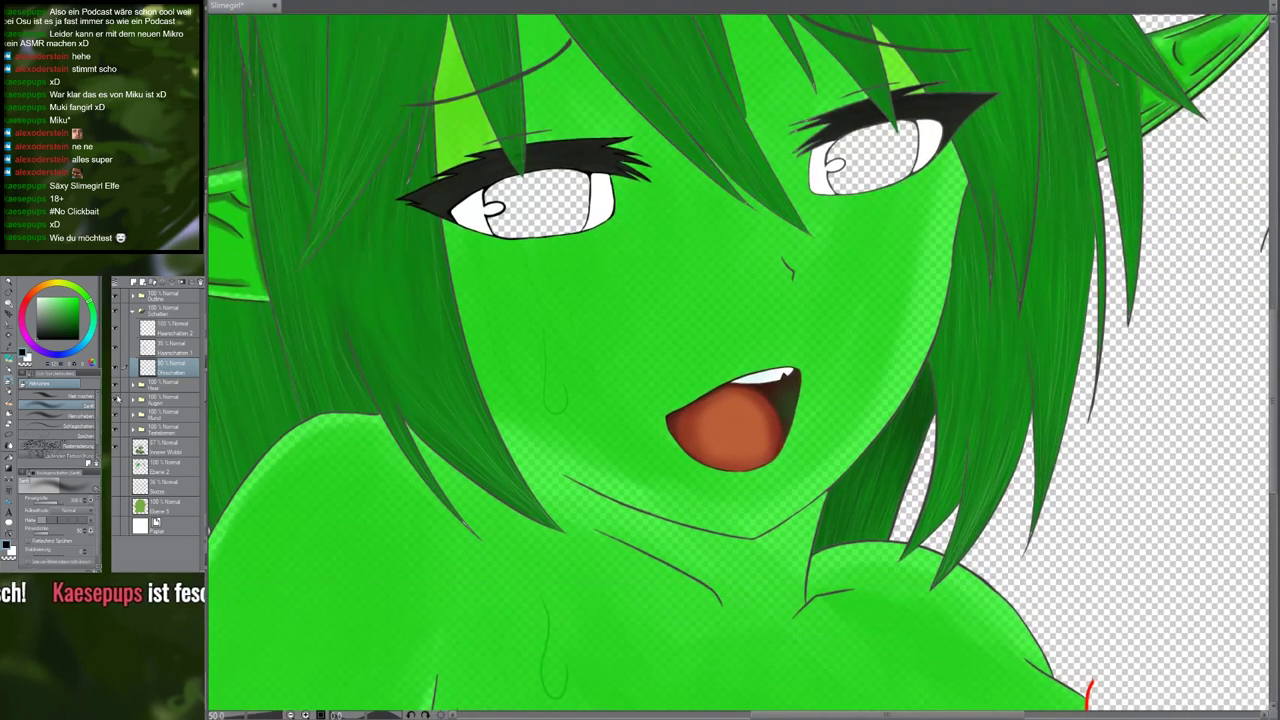
click(176, 350)
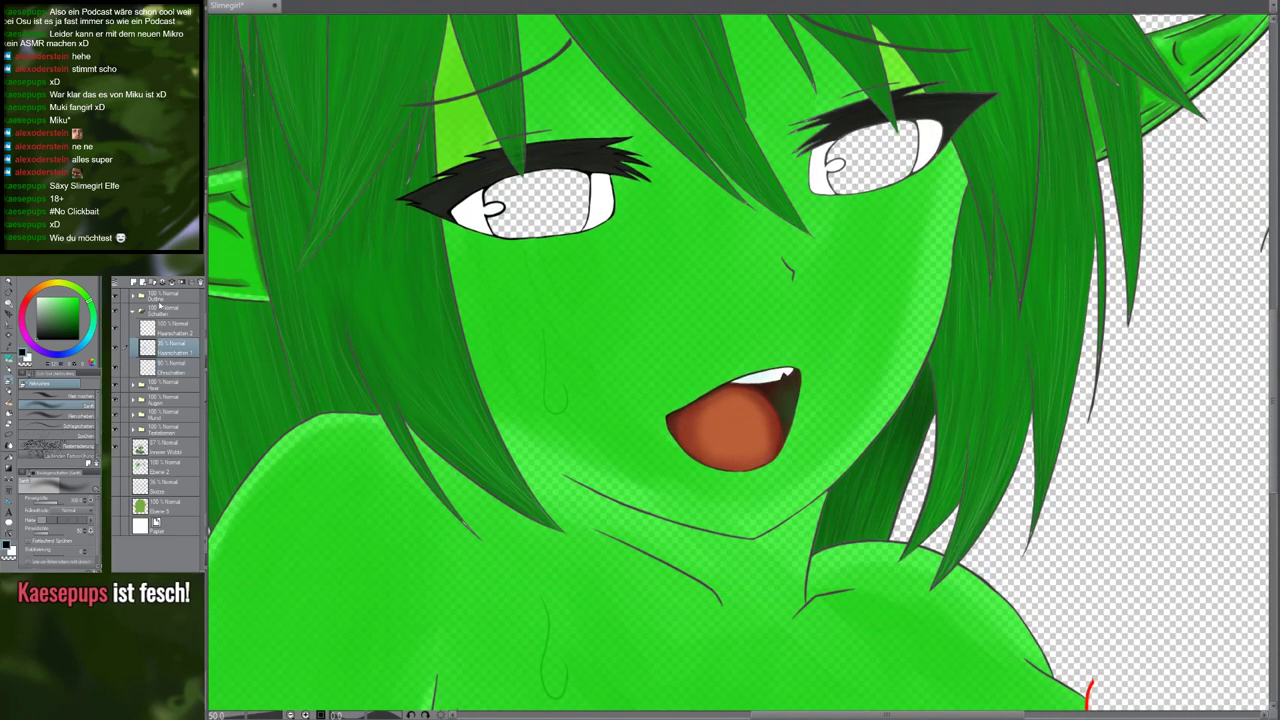
click(136, 297)
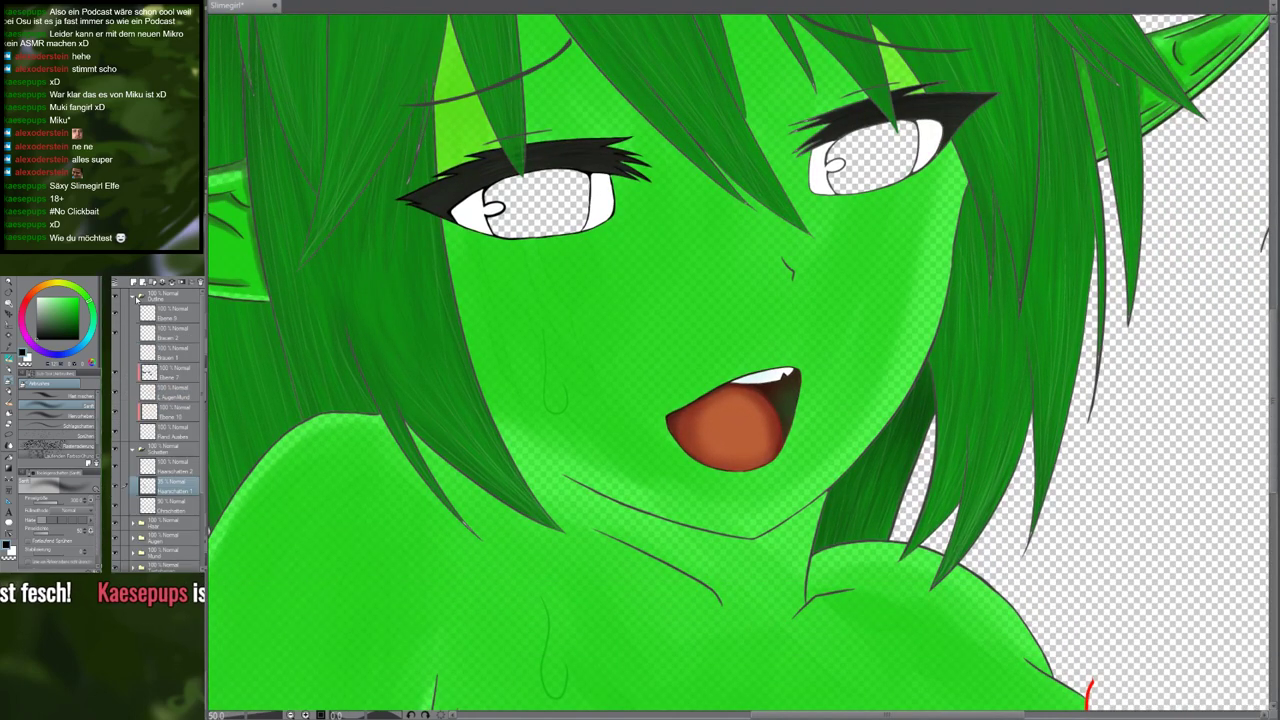
click(177, 398)
drag(451, 352, 852, 452)
key(w)
click(852, 453)
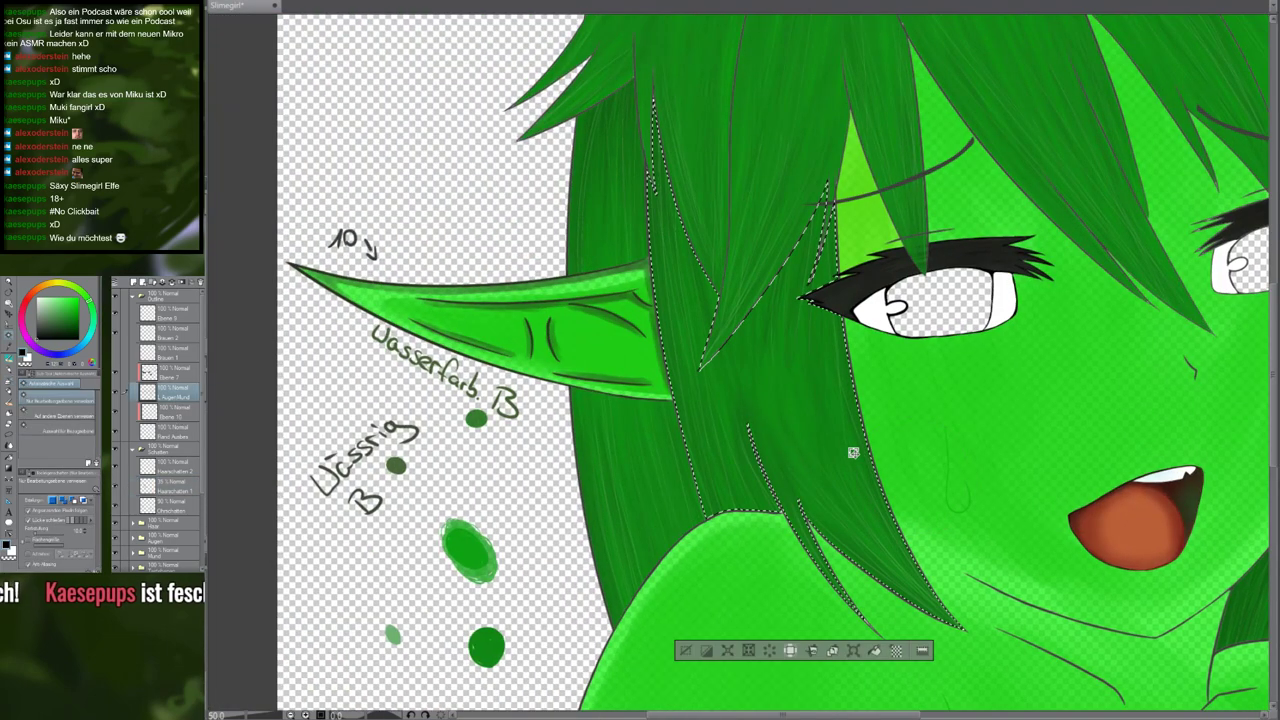
shift+click(669, 447)
key(b)
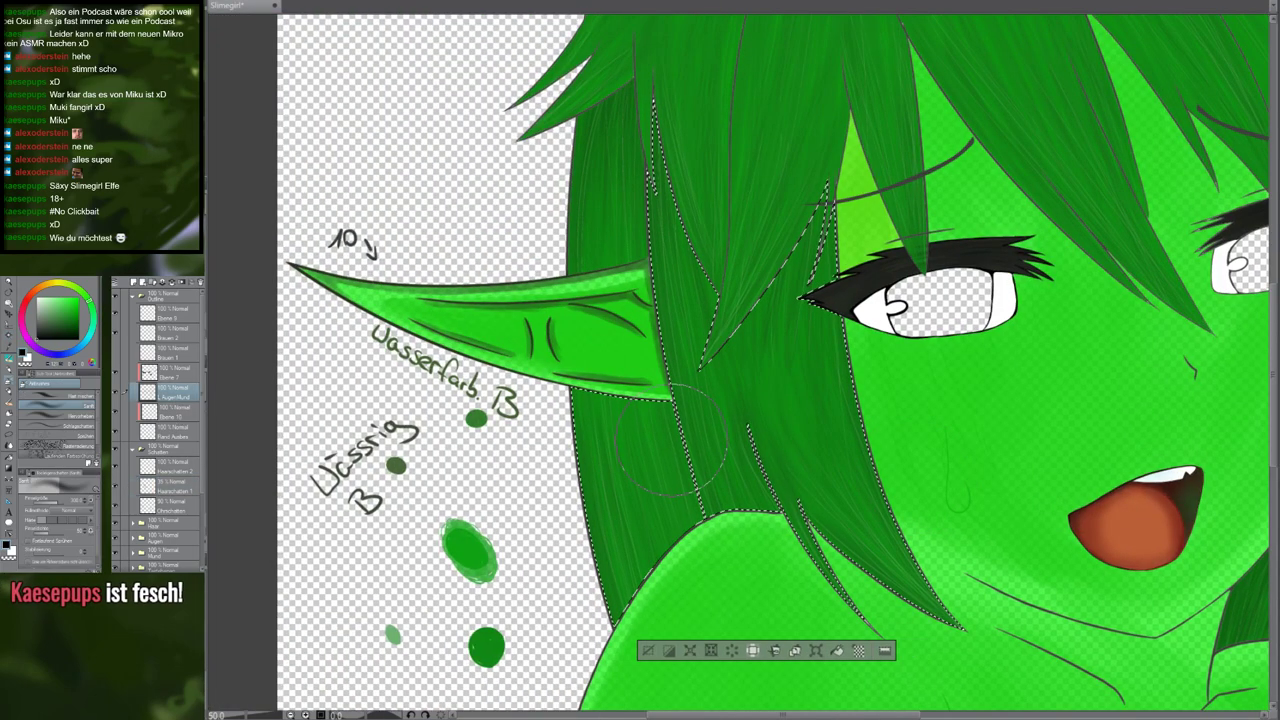
key(ctrl+d)
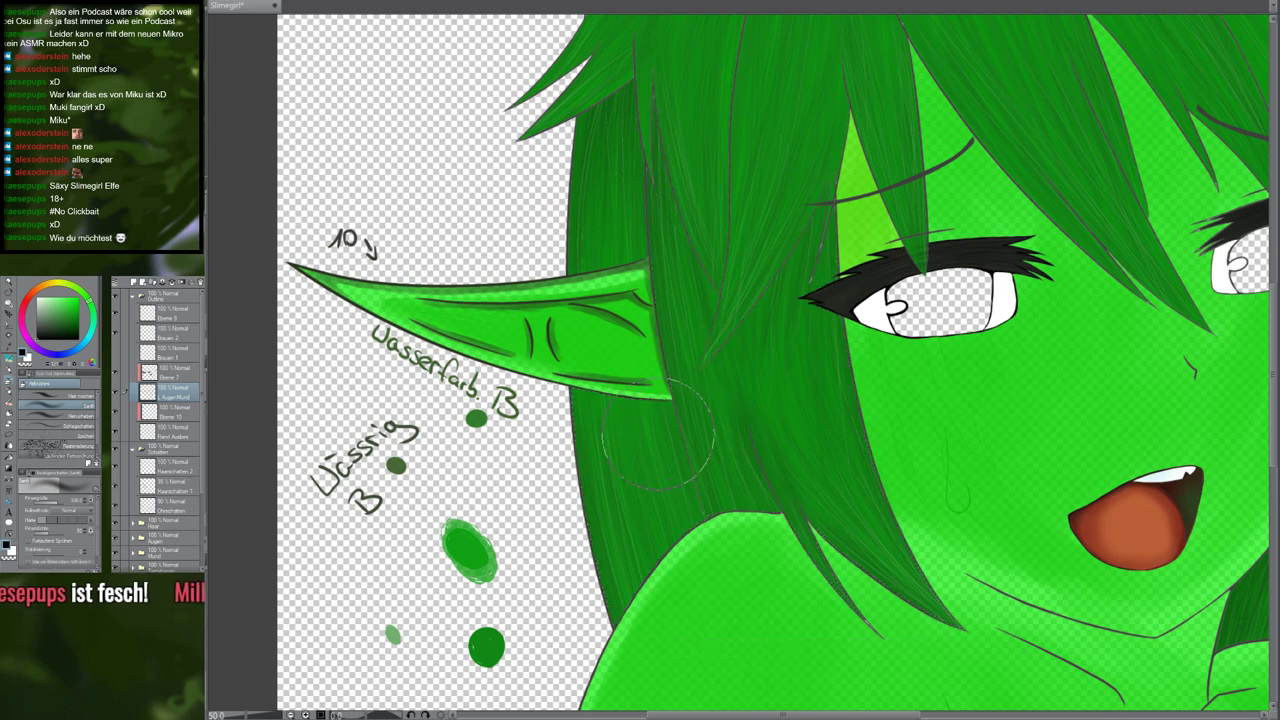
Auto-select the back hair areas below and above the ear, and activate the Haarschatten 1 layer with the soft airbrush
key(w)
click(660, 440)
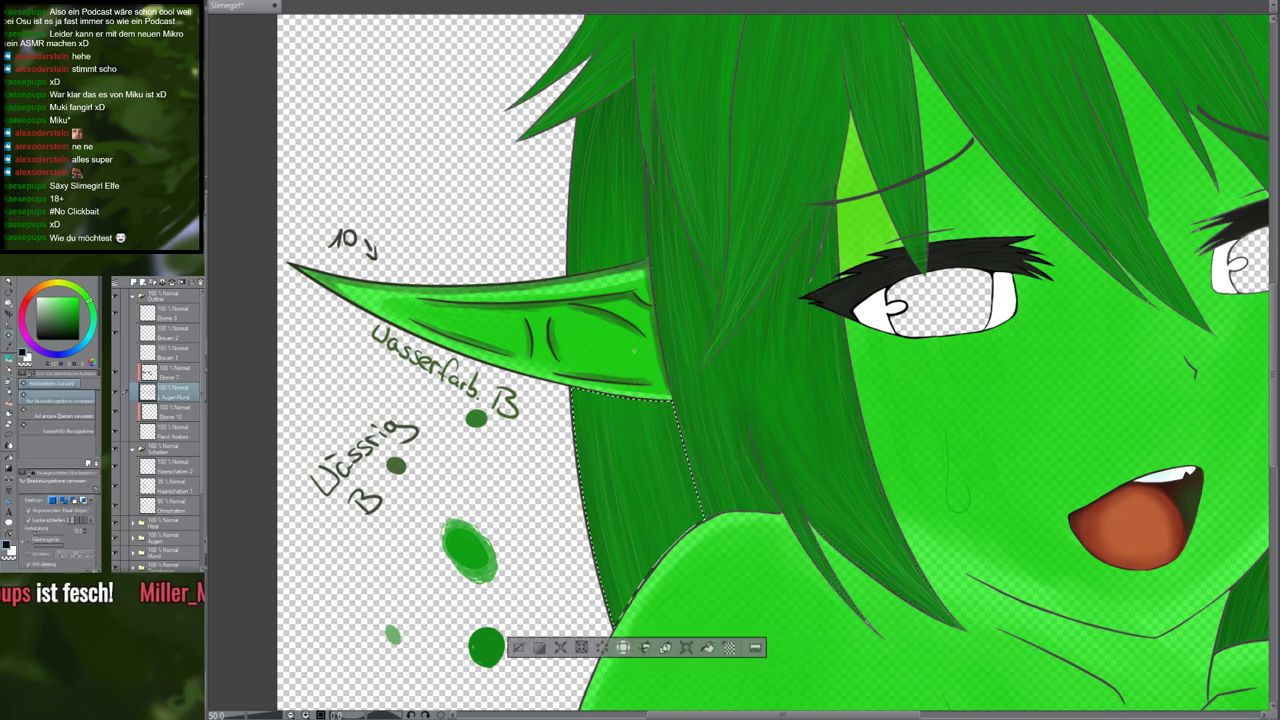
shift+click(622, 236)
key(b)
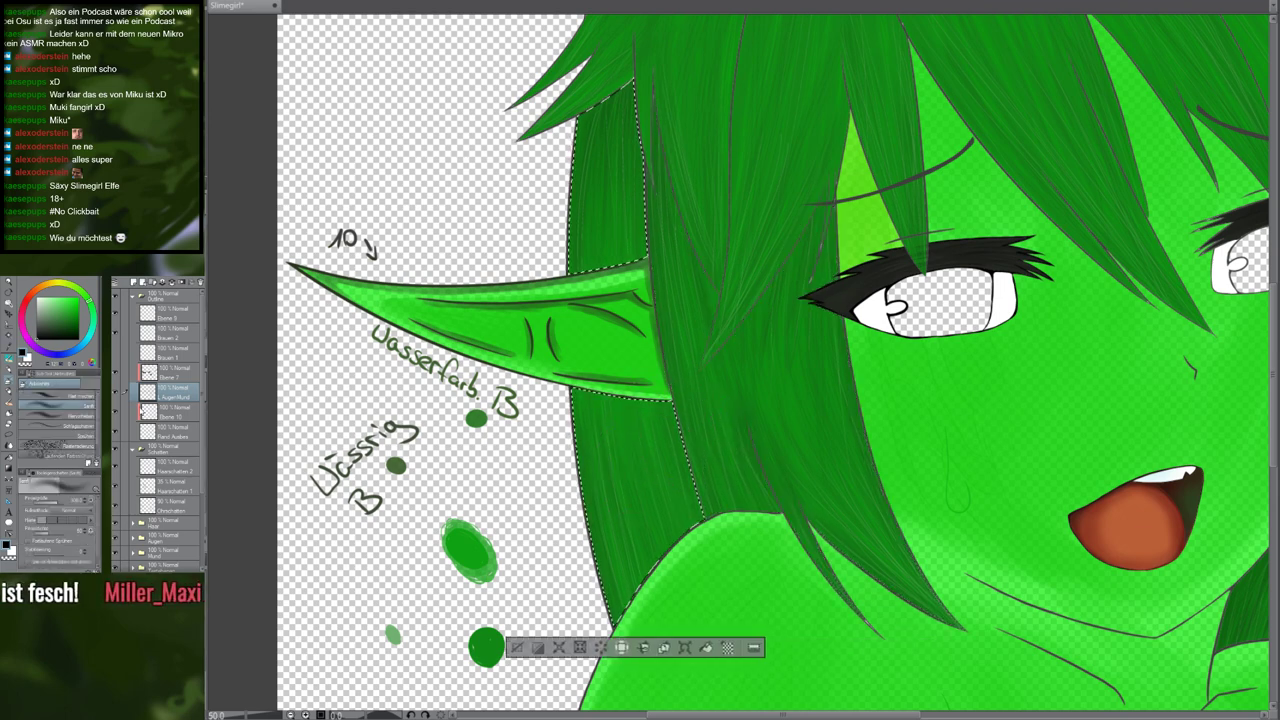
click(170, 490)
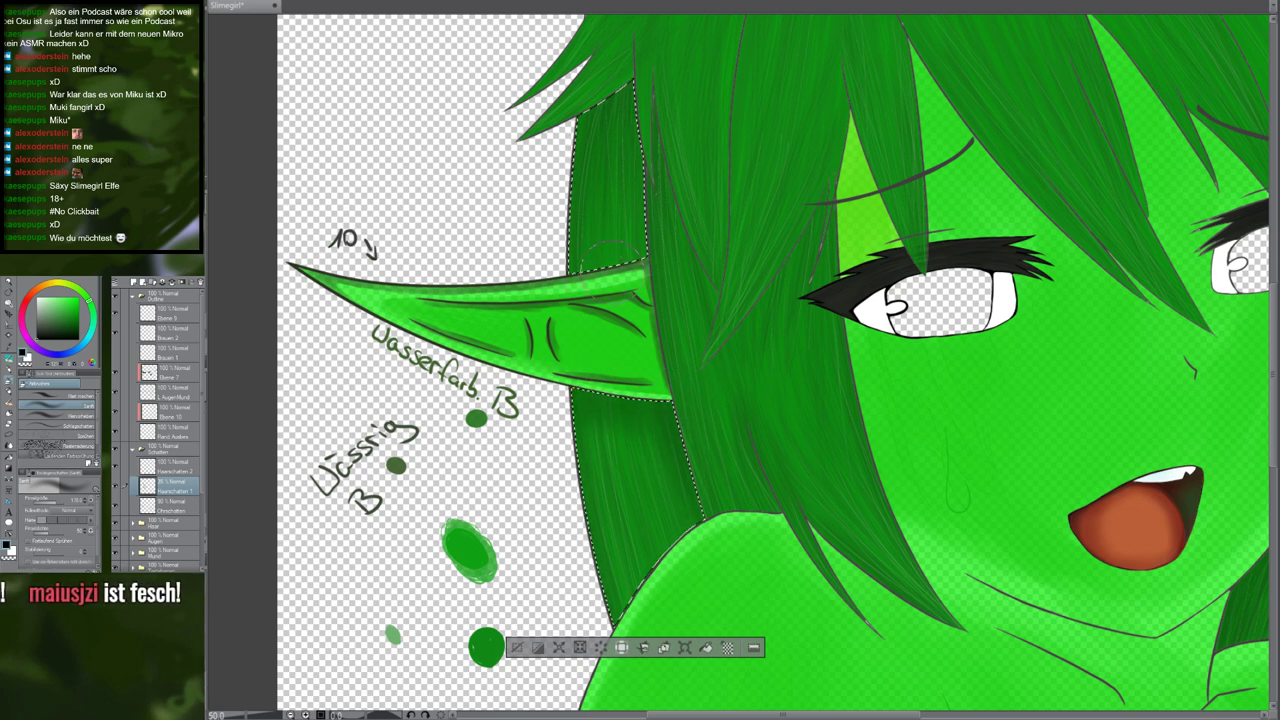
Airbrush soft black shadows onto the selected back hair below and above the ear, and clear the selection
scroll(607, 255, up, 2)
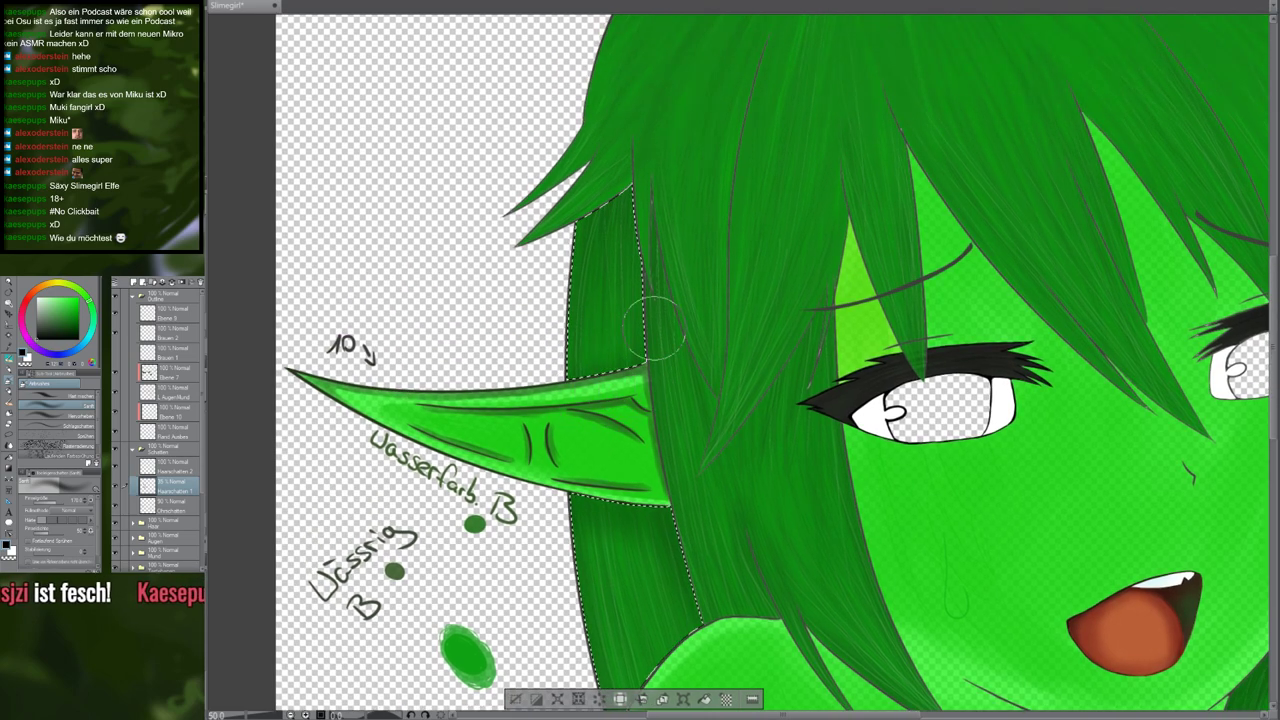
scroll(655, 335, down, 3)
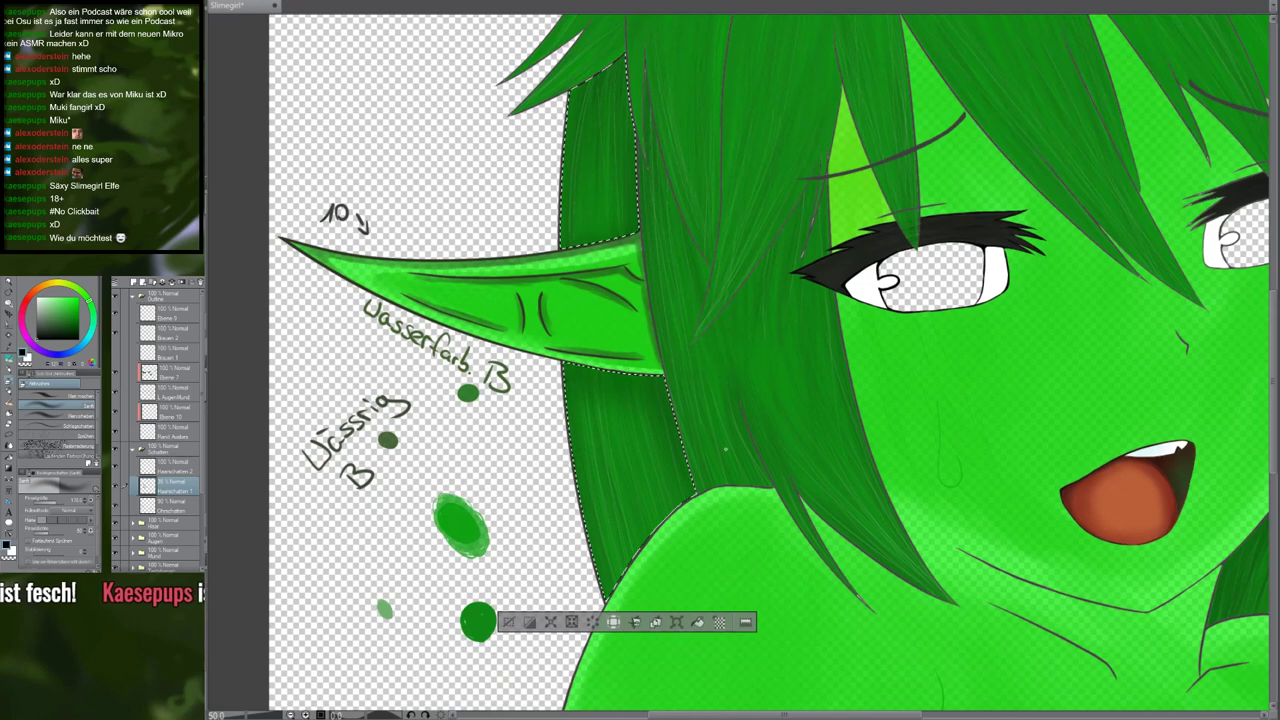
drag(726, 449, 669, 539)
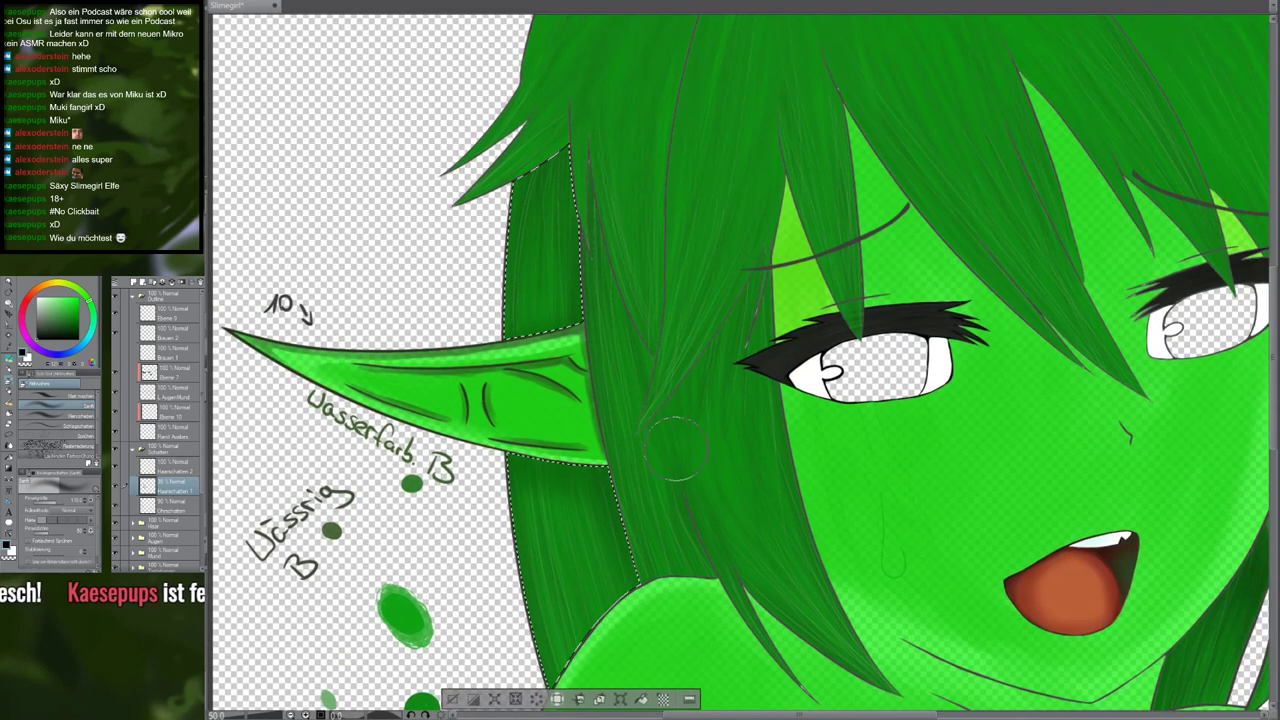
key(ctrl+d)
Auto-select the side hair in front of the ear from the eye and mouth line layer, and return to the airbrush on Haarschatten 1
mouse_move(683, 476)
mouse_down()
mouse_move(627, 512)
mouse_move(644, 494)
mouse_move(609, 501)
mouse_up()
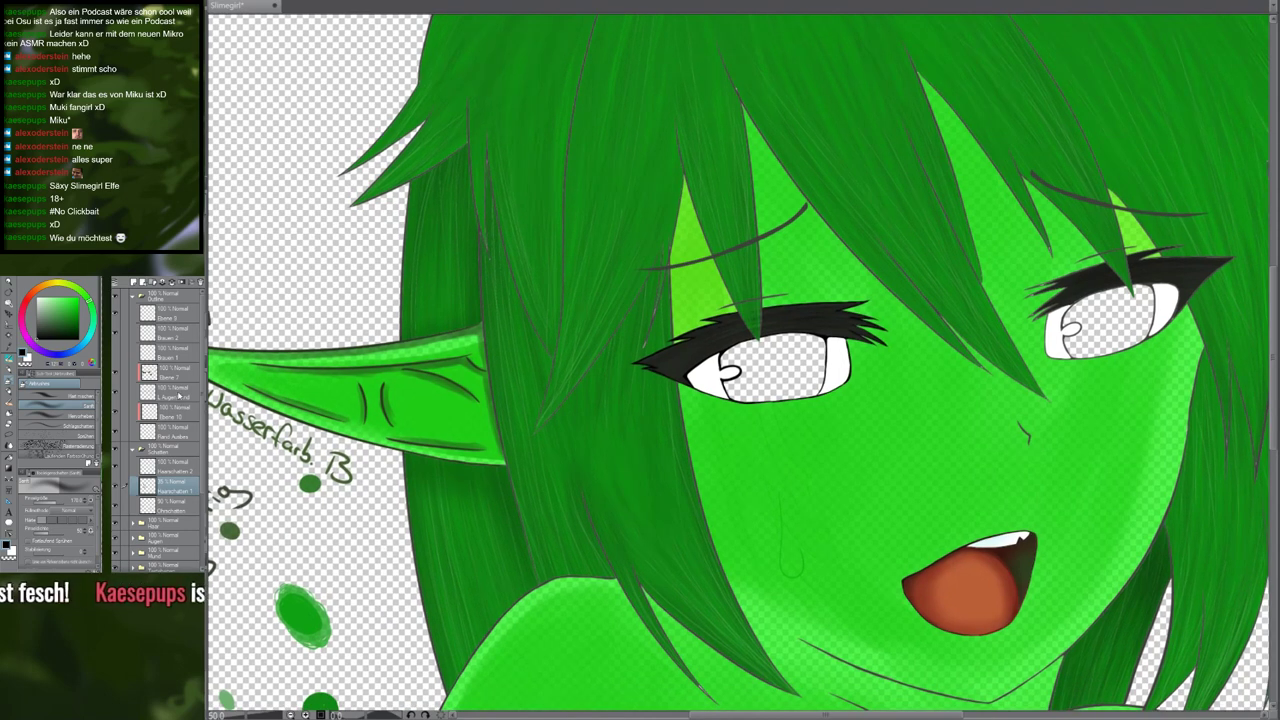
click(146, 396)
key(w)
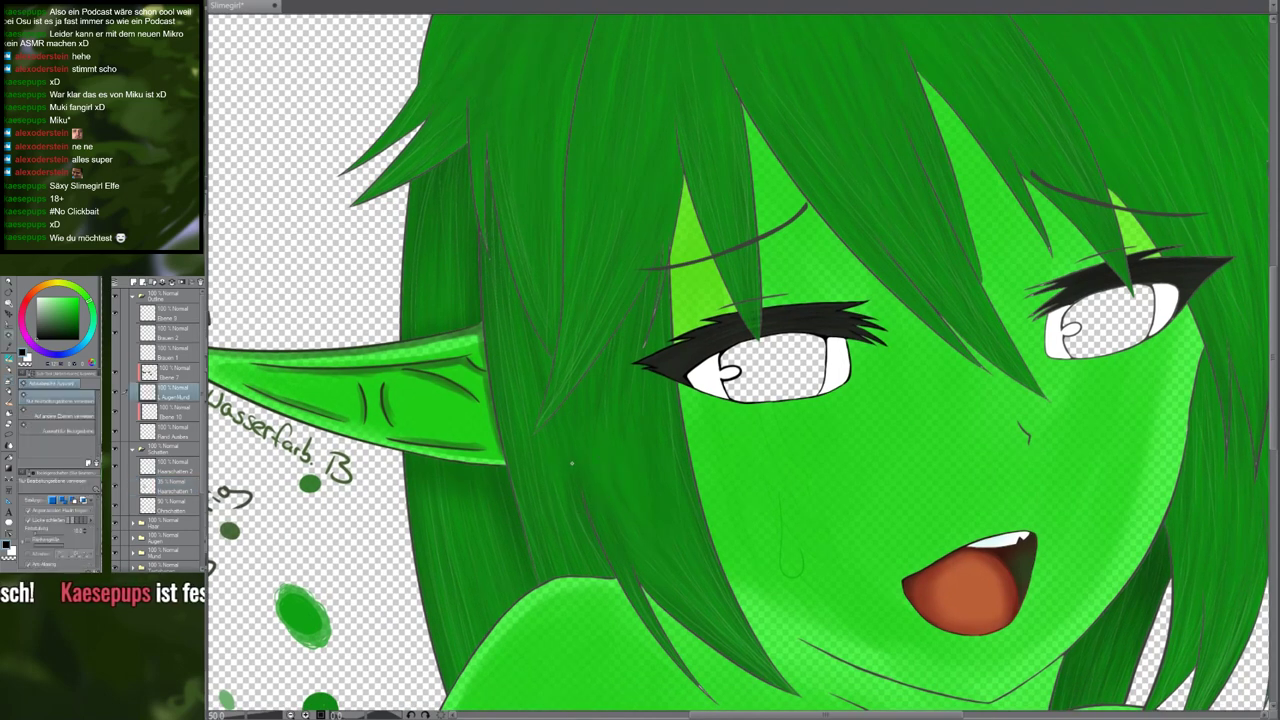
click(572, 463)
key(b)
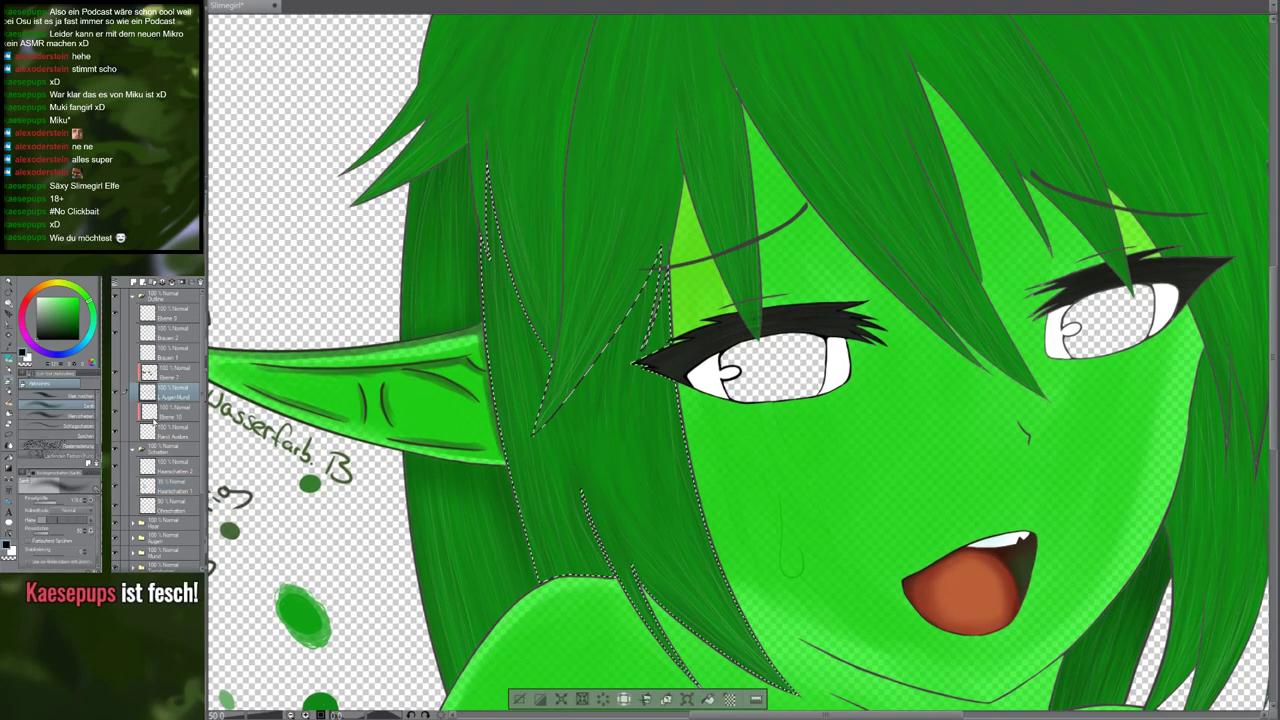
click(145, 487)
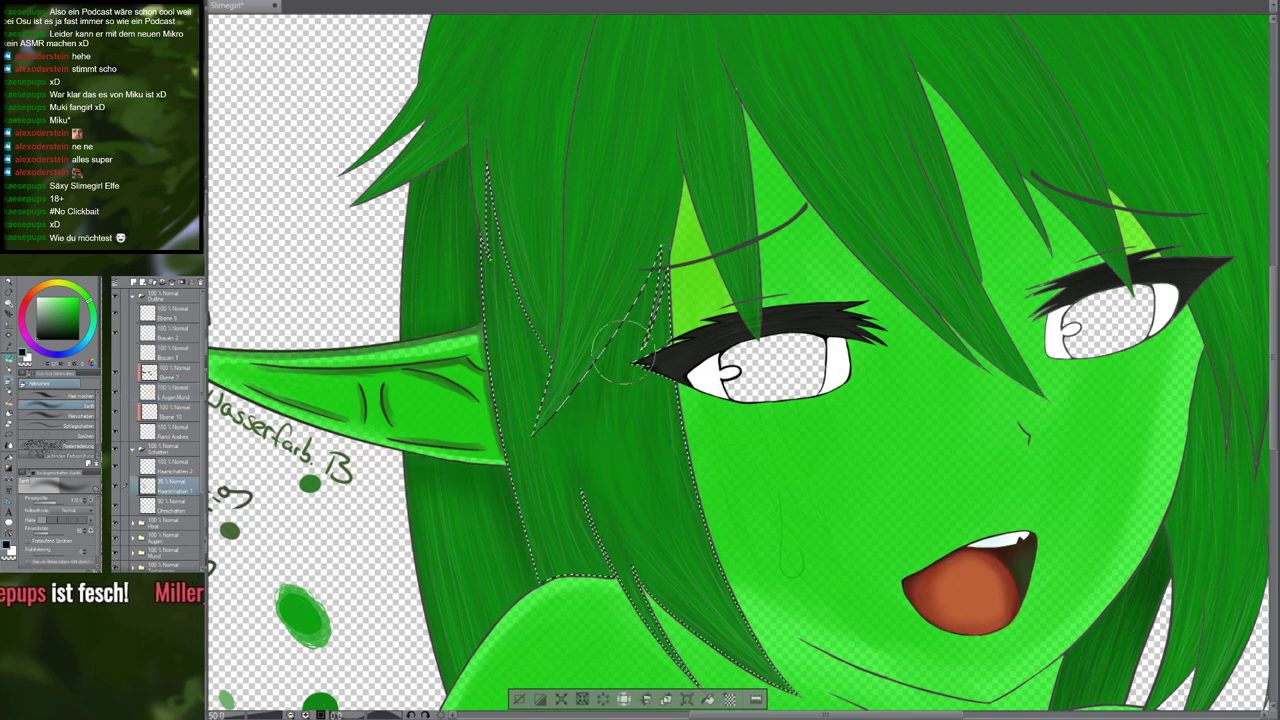
Airbrush soft black shadows onto the selected side hair beneath the overlapping fringe strands, and clear the selection
scroll(615, 345, down, 2)
scroll(640, 275, up, 2)
scroll(578, 390, down, 2)
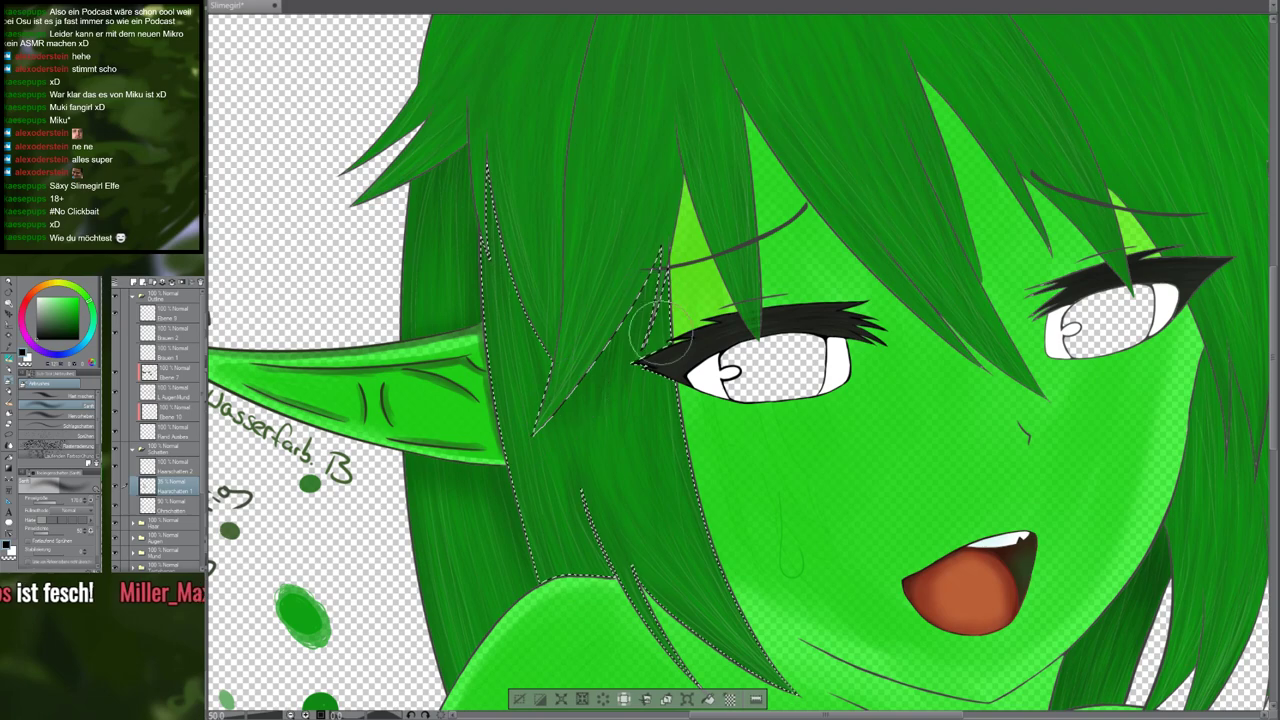
scroll(688, 452, up, 2)
scroll(696, 450, down, 2)
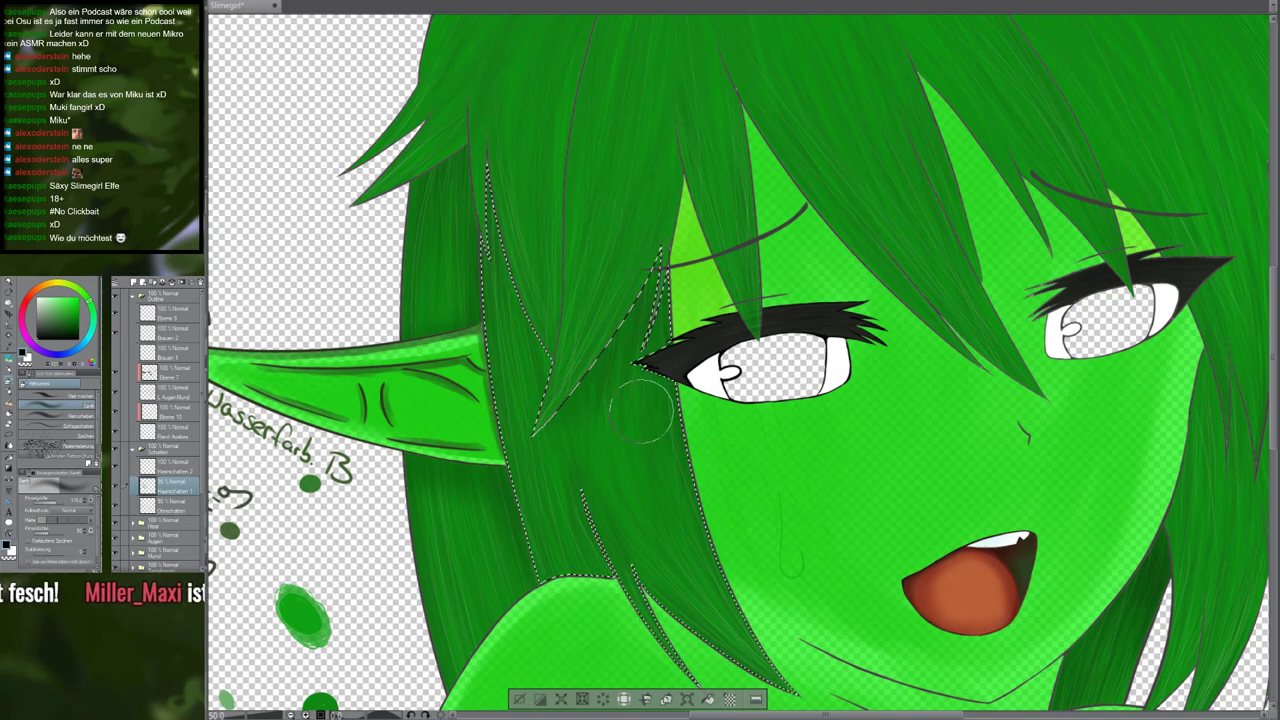
scroll(572, 300, up, 2)
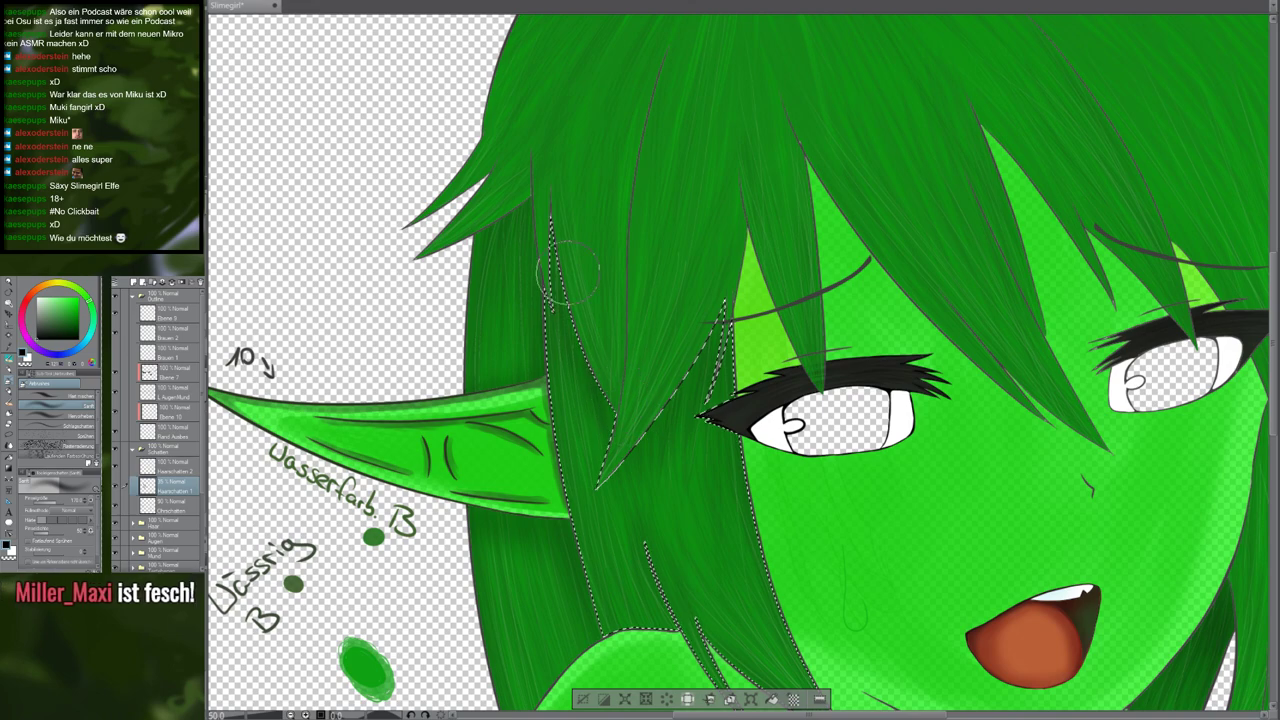
drag(637, 620, 623, 482)
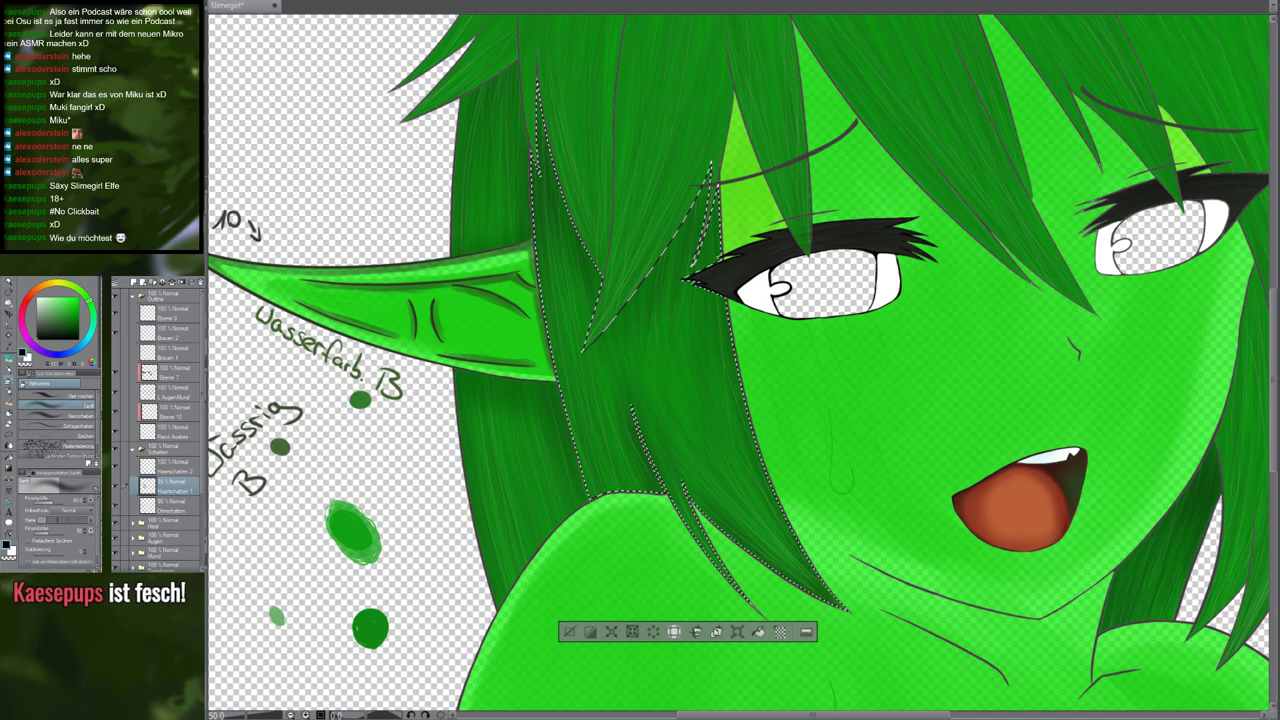
scroll(855, 345, down, 4)
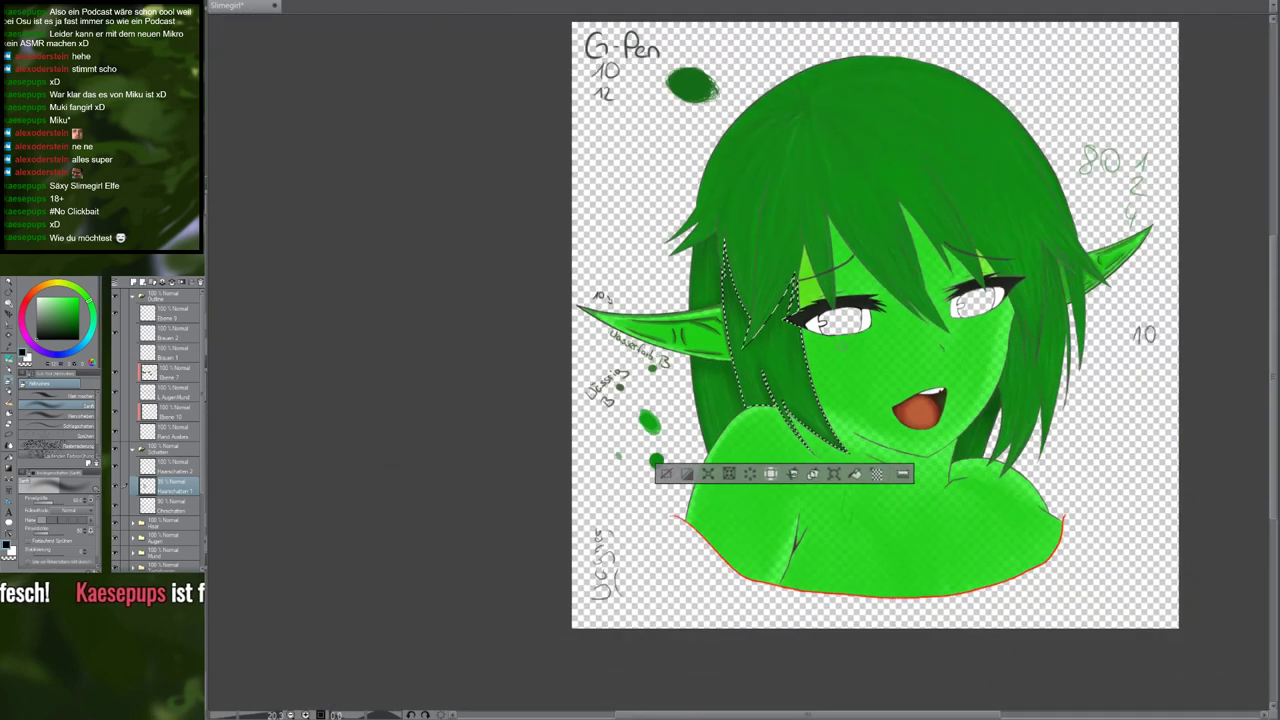
scroll(793, 355, up, 3)
scroll(688, 324, up, 3)
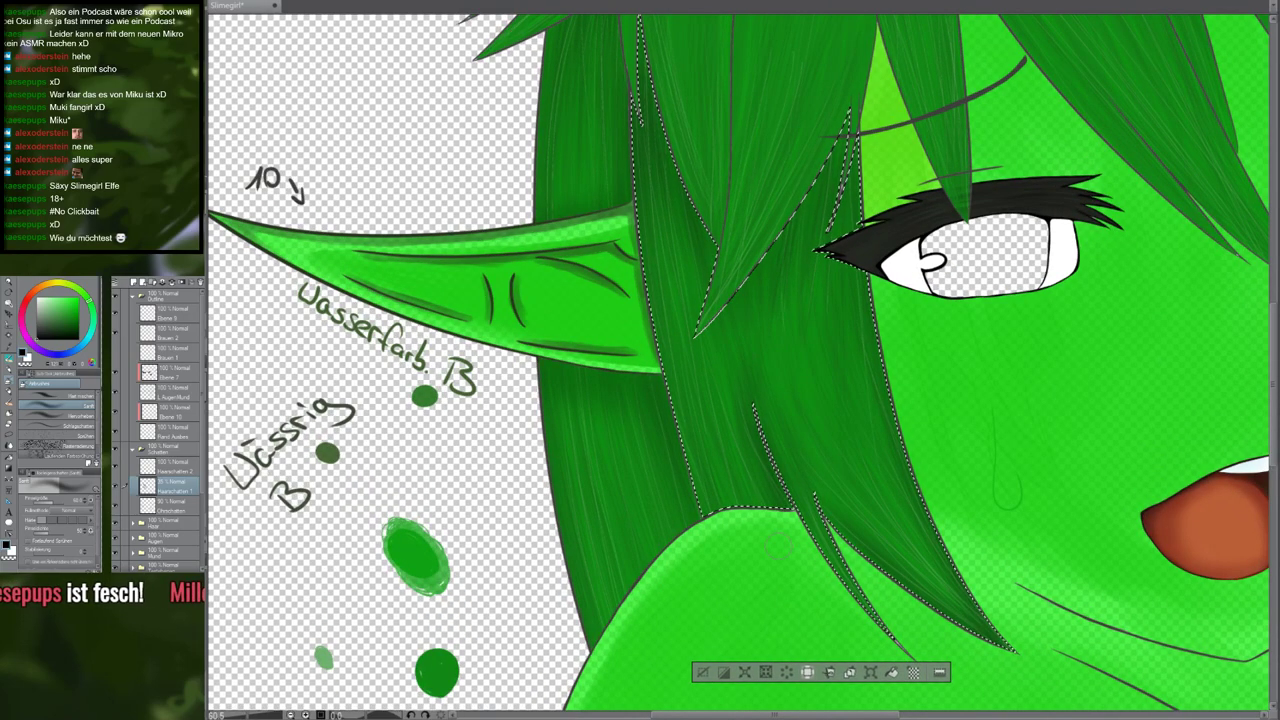
scroll(765, 549, down, 3)
key(ctrl+d)
Bring the whole drawing into view and make the Haarschatten 2 layer active
scroll(765, 549, down, 4)
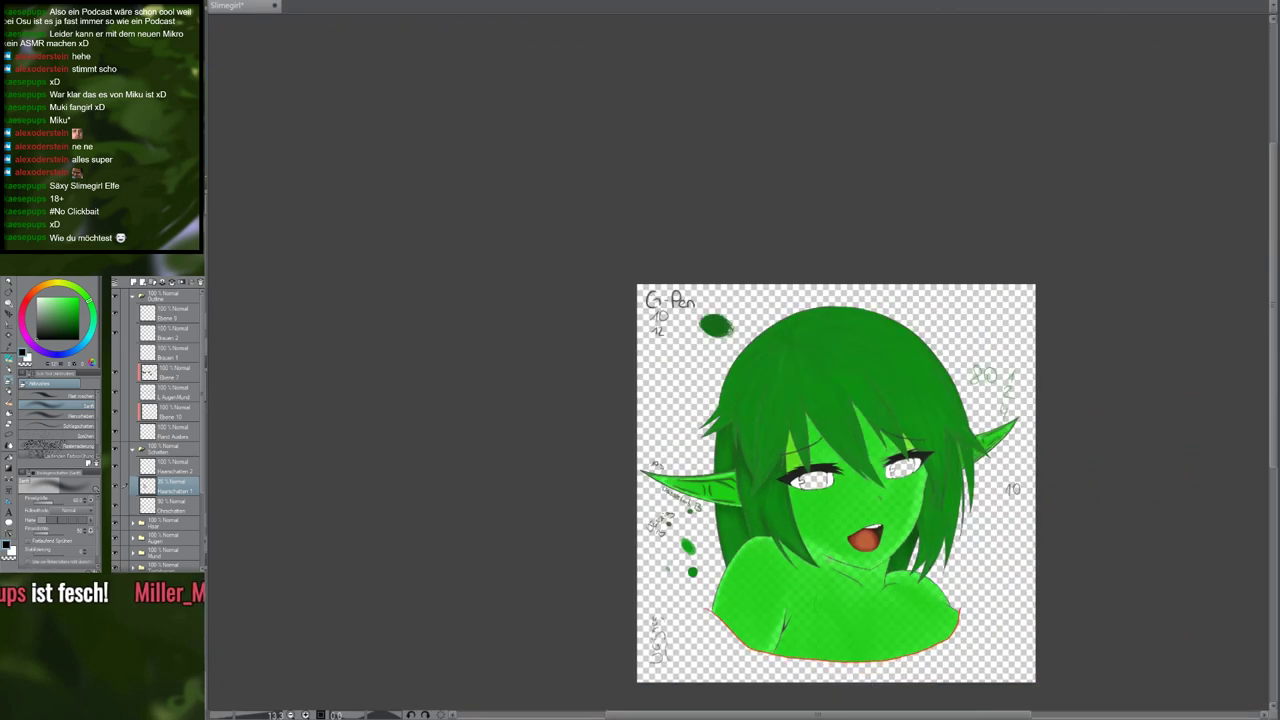
drag(866, 565, 727, 478)
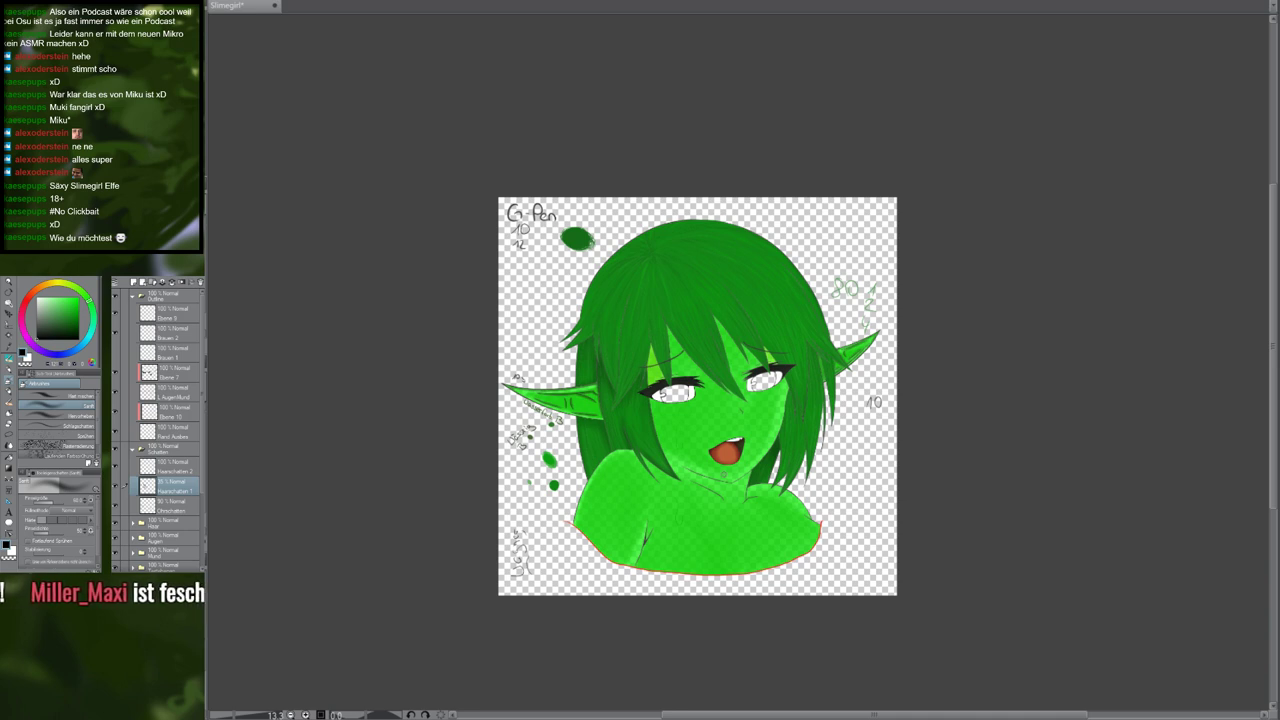
click(182, 468)
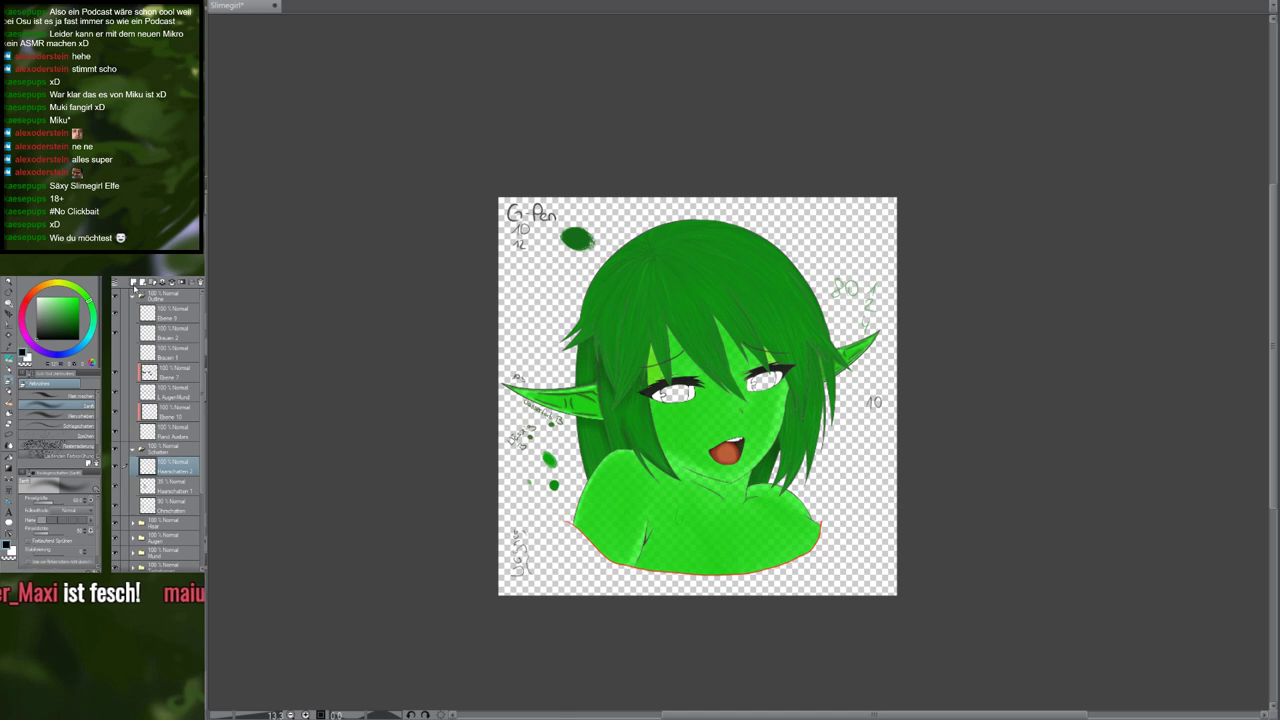
Add a Haarschatten 3 layer and auto-select the side hair beside the far cheek from the eye and mouth line layer
click(134, 286)
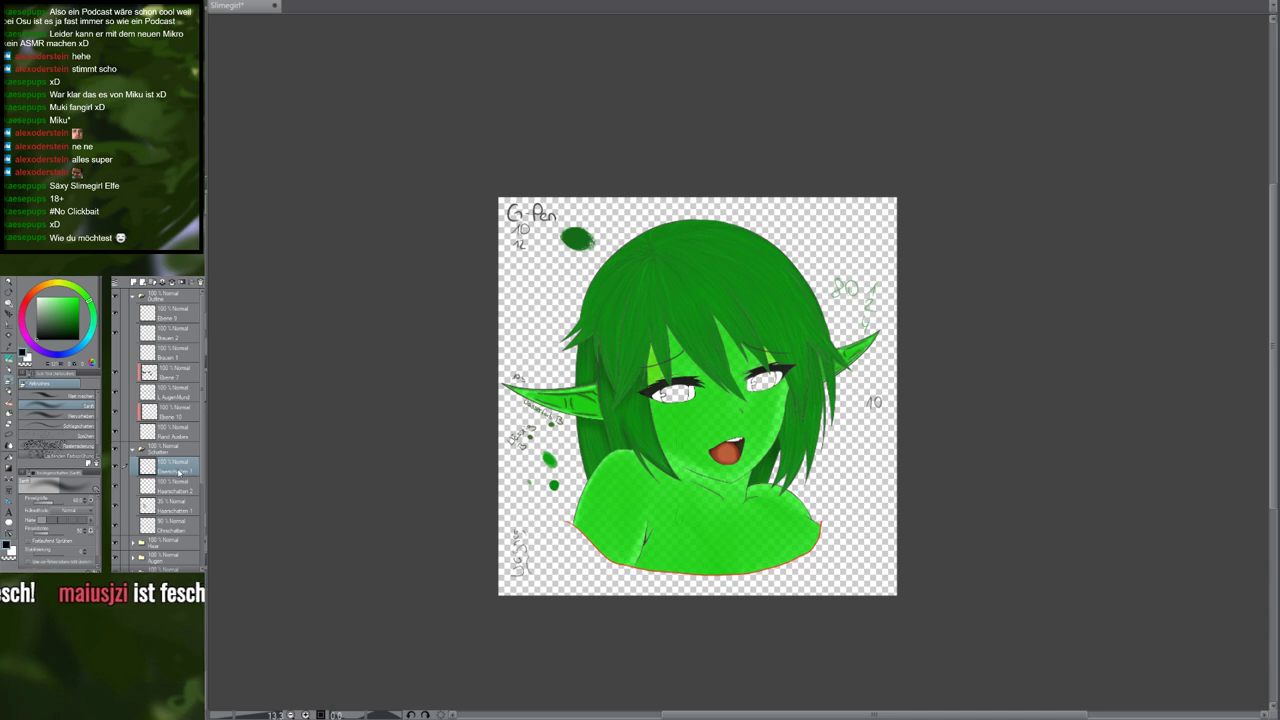
click(164, 394)
scroll(813, 487, up, 4)
key(w)
click(804, 406)
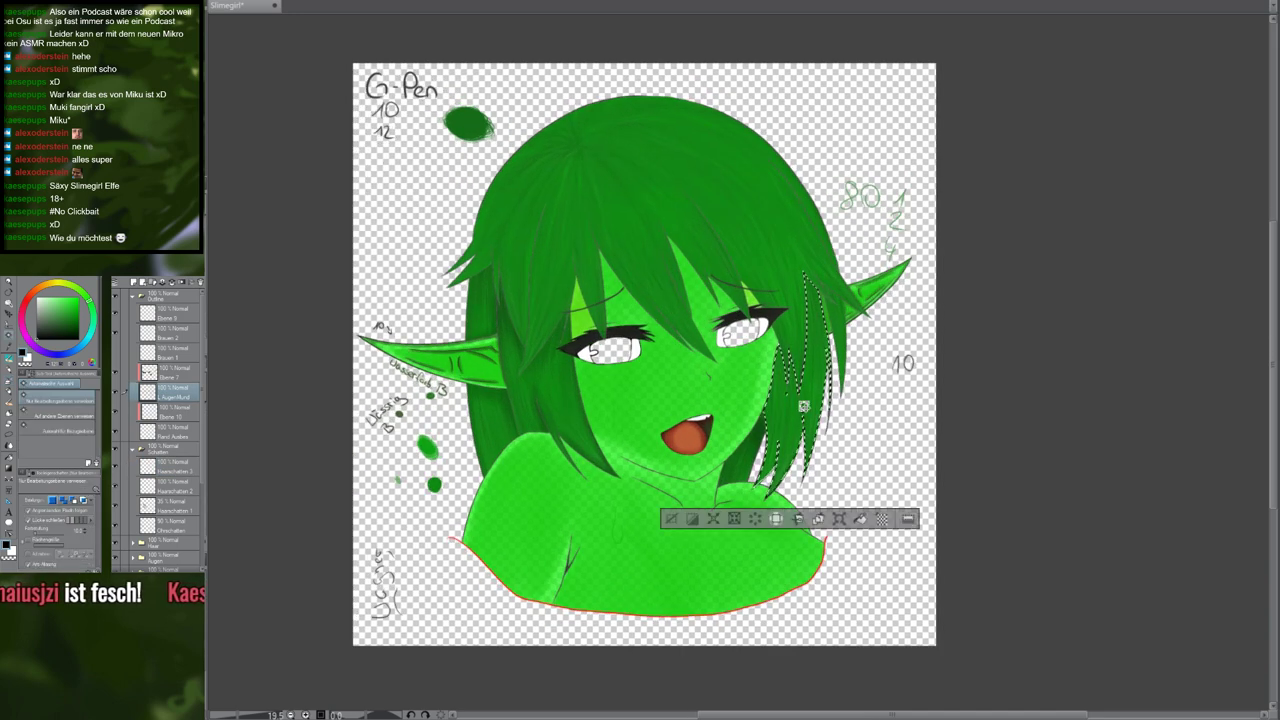
key(b)
Airbrush soft black shadows onto the selected side hair beneath the overlapping fringe tips beside the far cheek
scroll(803, 405, up, 2)
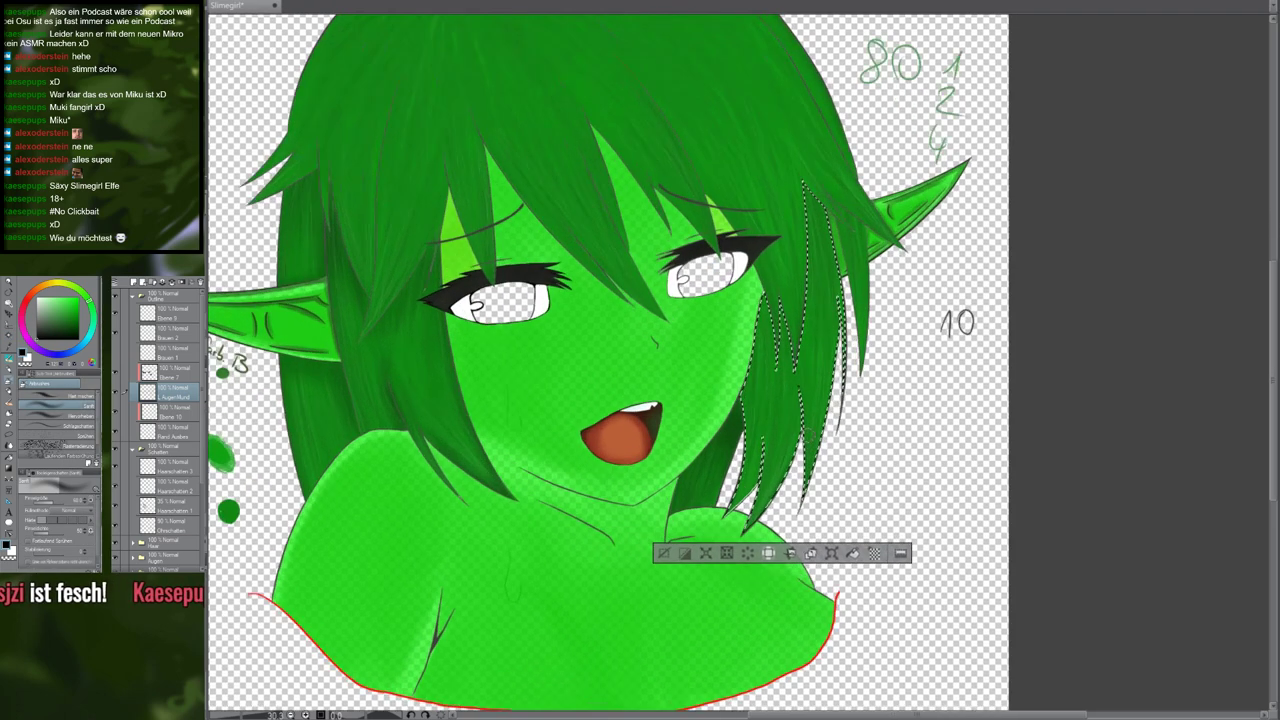
scroll(811, 428, up, 1)
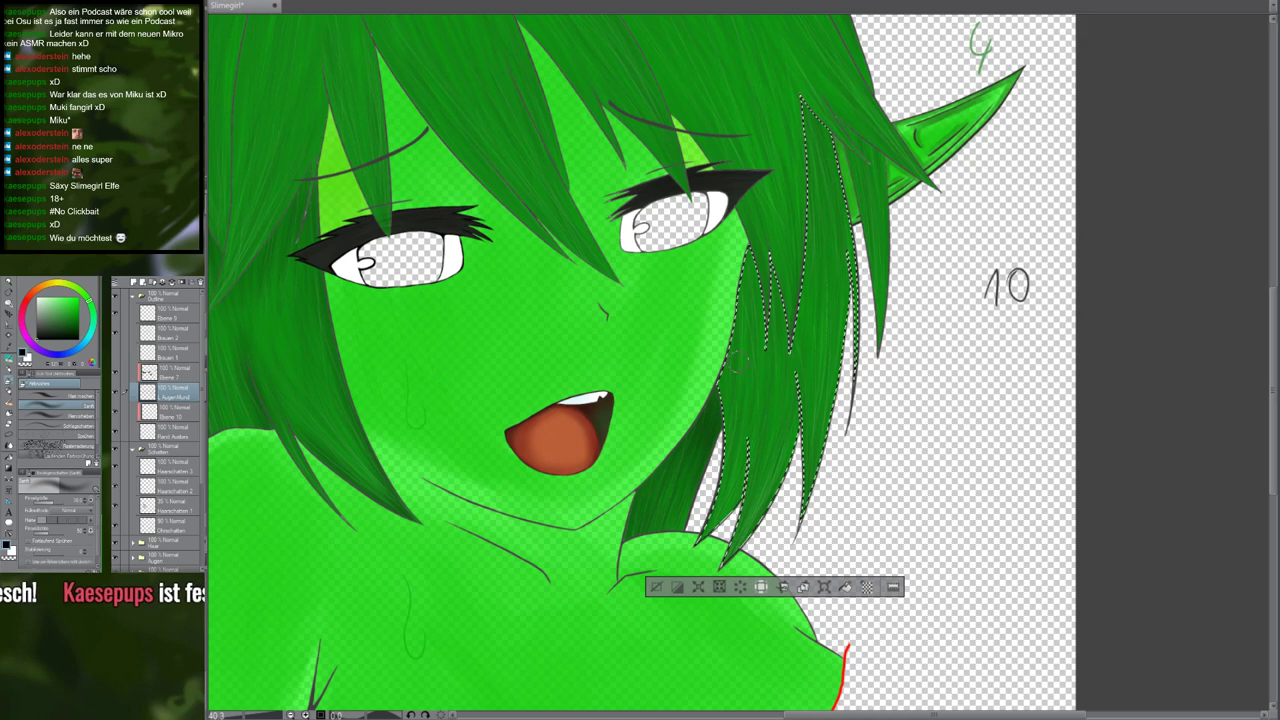
drag(735, 362, 642, 310)
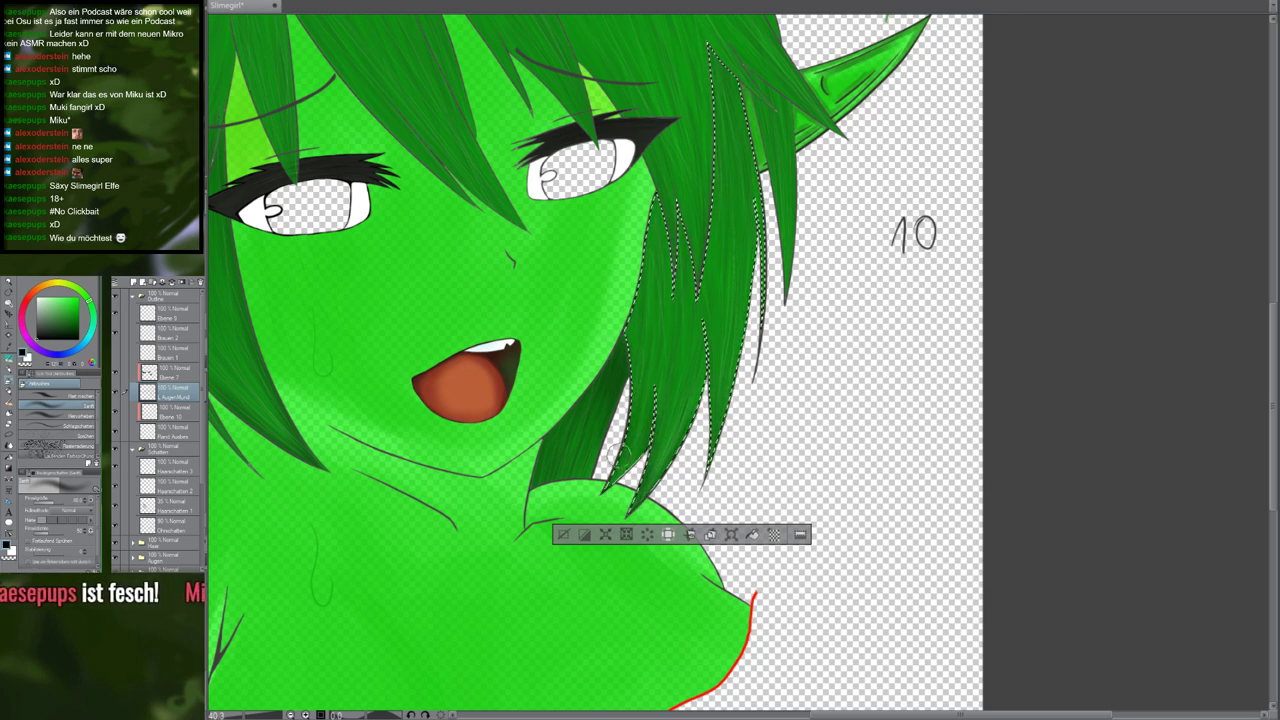
drag(632, 285, 597, 366)
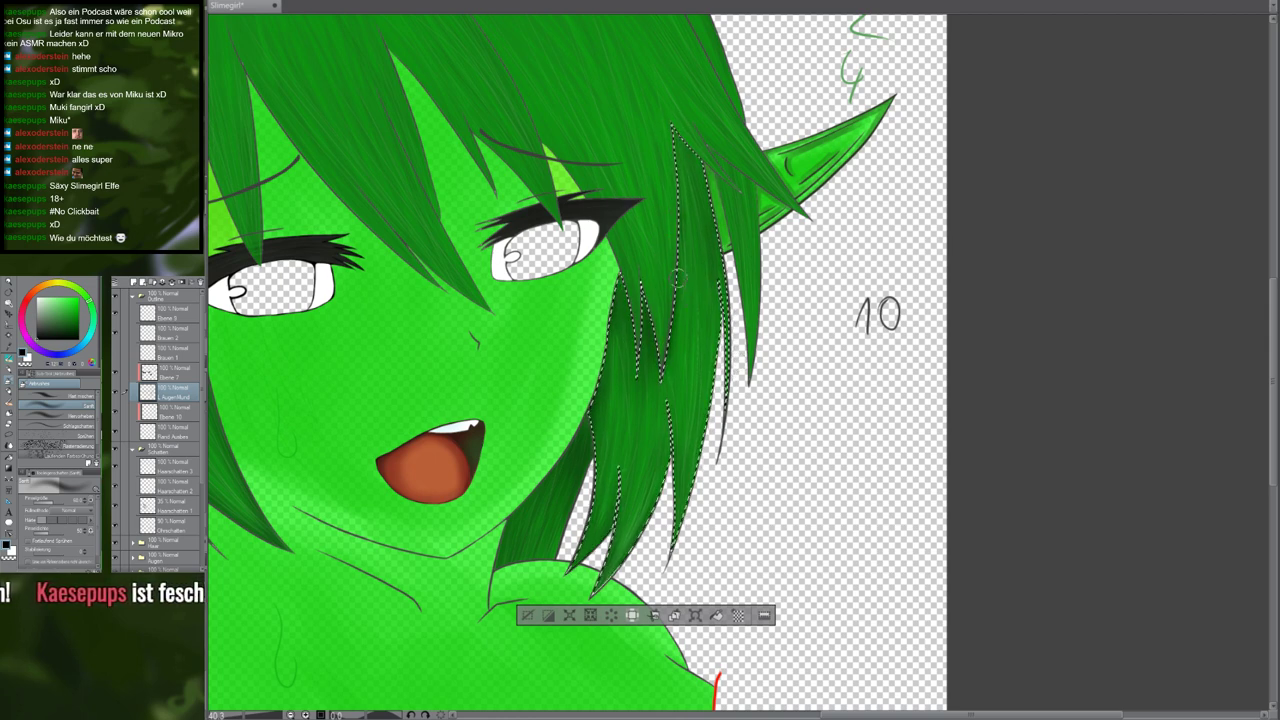
Hide and show the eye and mouth line layer to check where the new shadows were painted, and restore the cleared hair selection
key(ctrl+d)
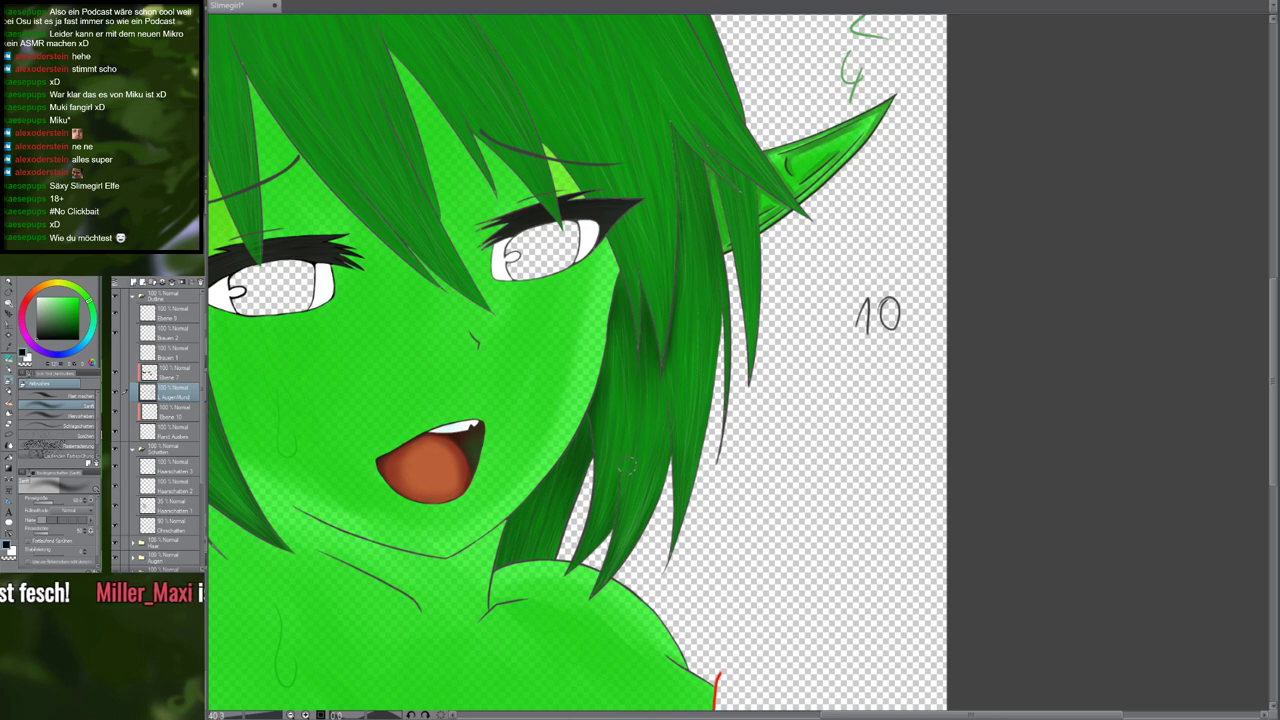
click(115, 393)
click(115, 393)
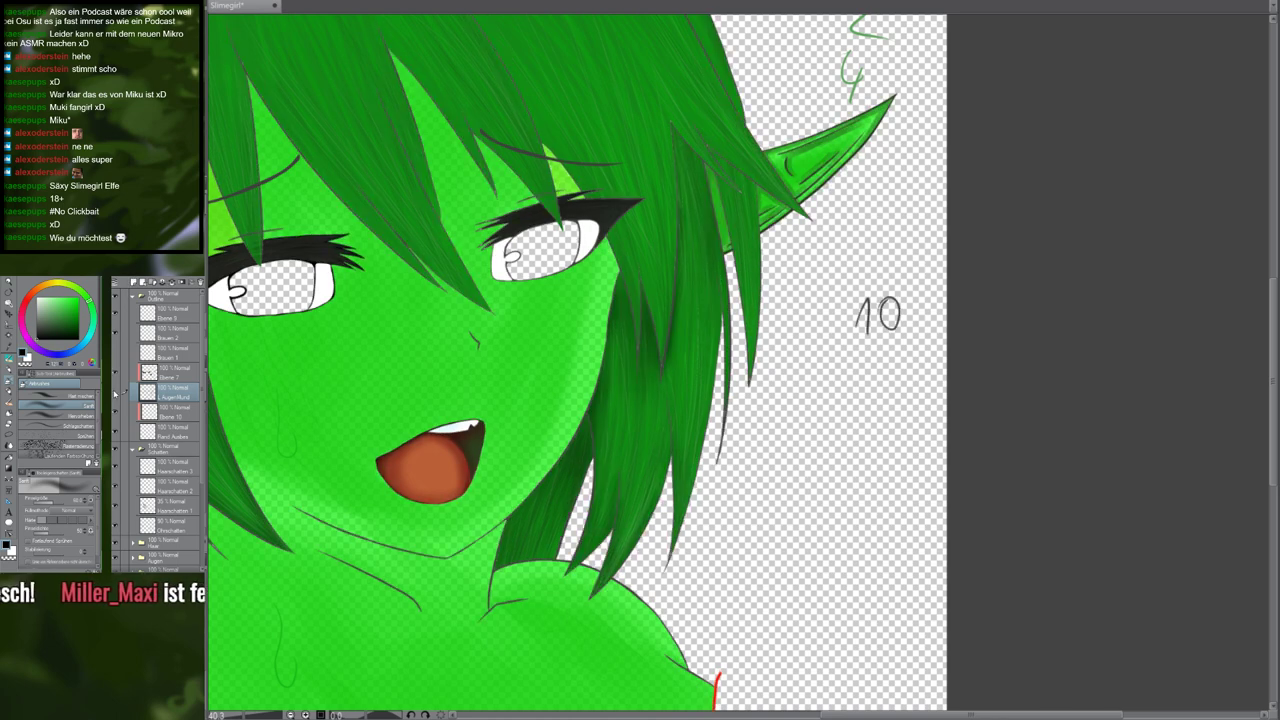
click(115, 393)
click(115, 393)
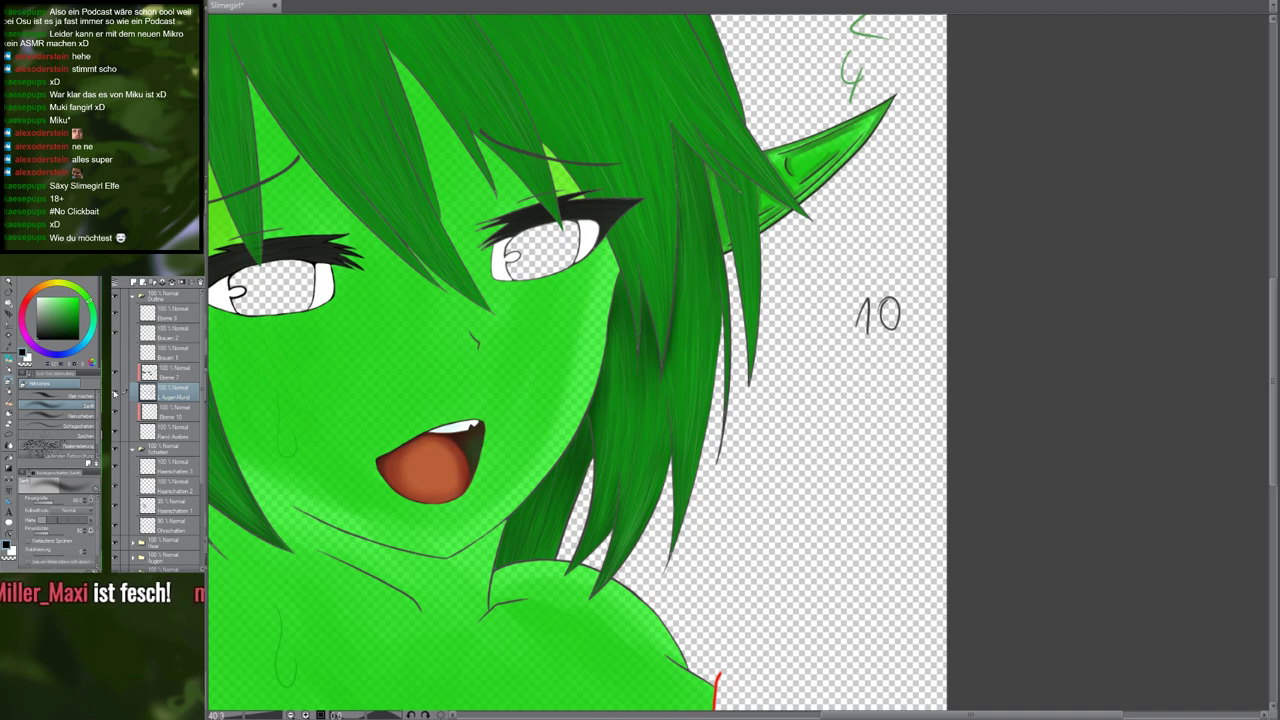
key(ctrl+z)
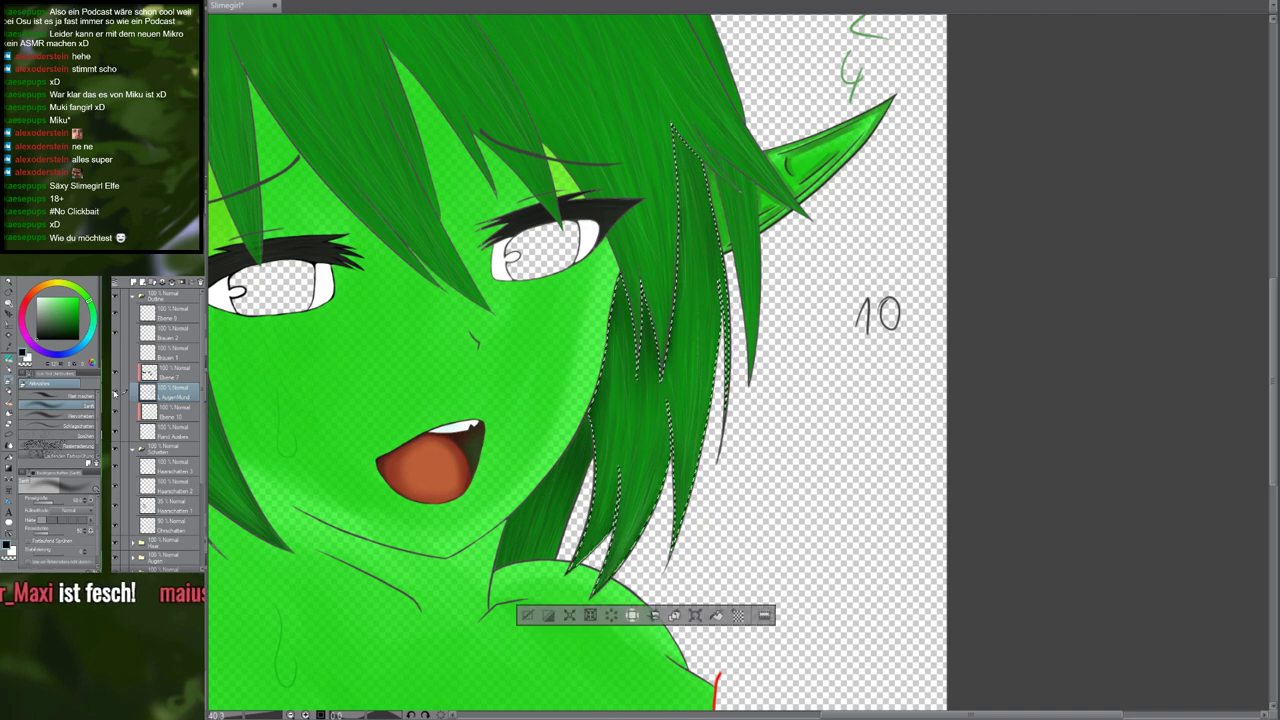
click(114, 393)
click(116, 393)
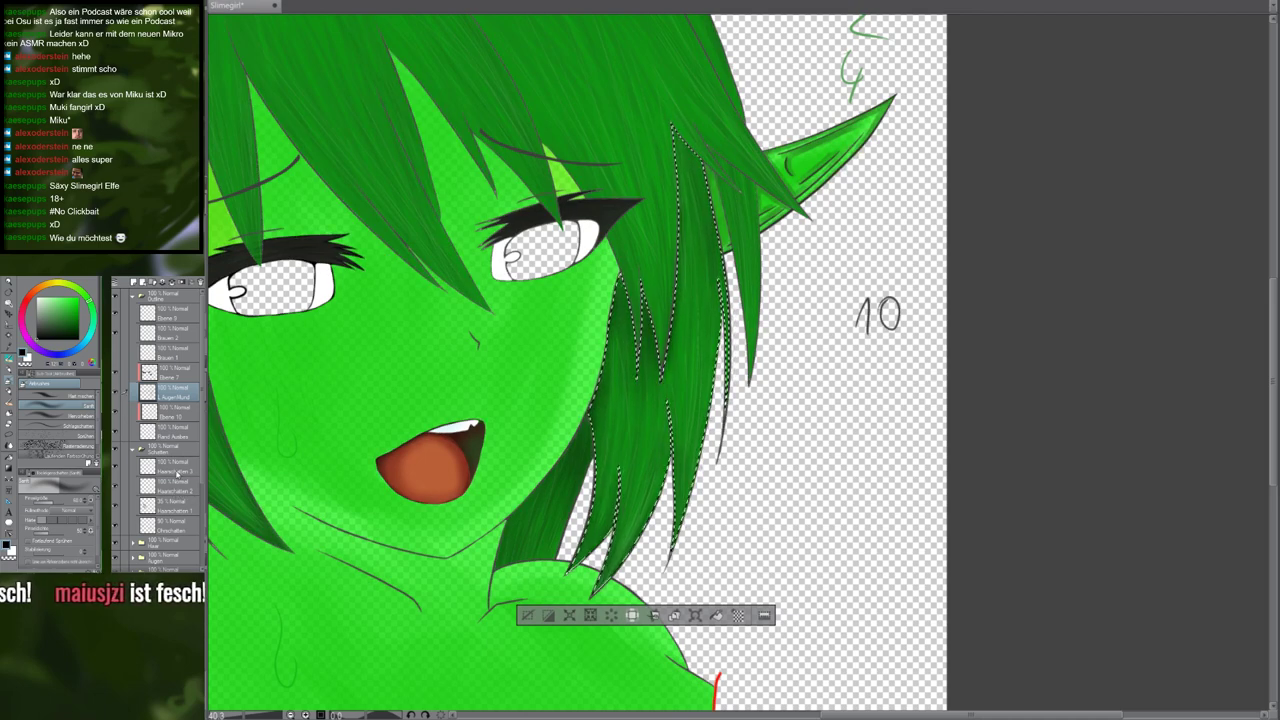
Move the new side hair shadows from the eye and mouth line layer onto Haarschatten 3, and clear the selection
click(177, 472)
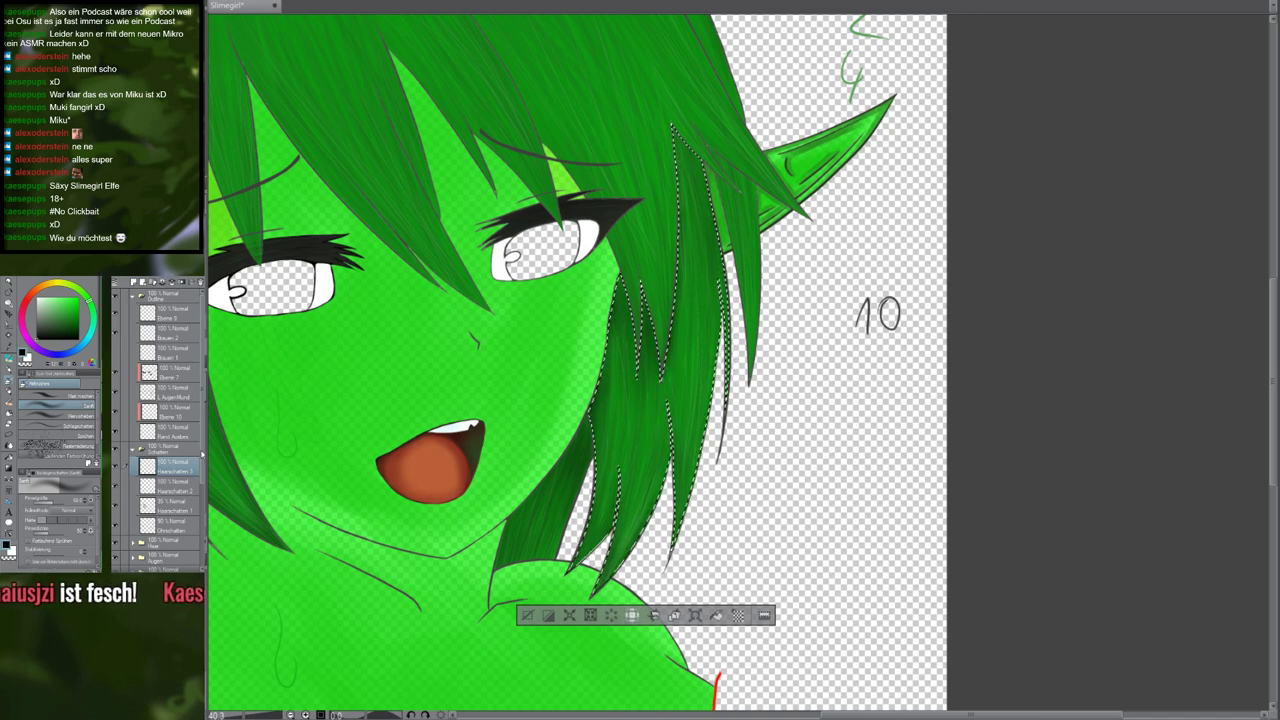
key(ctrl+v)
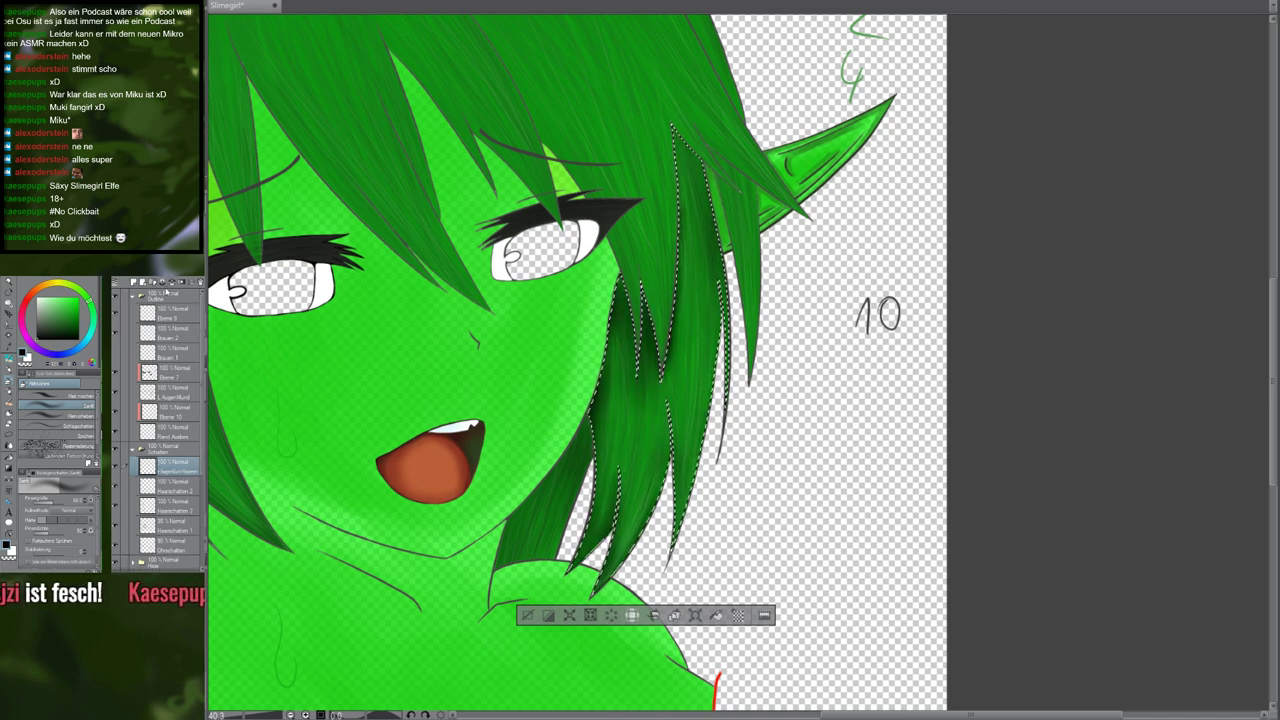
click(171, 285)
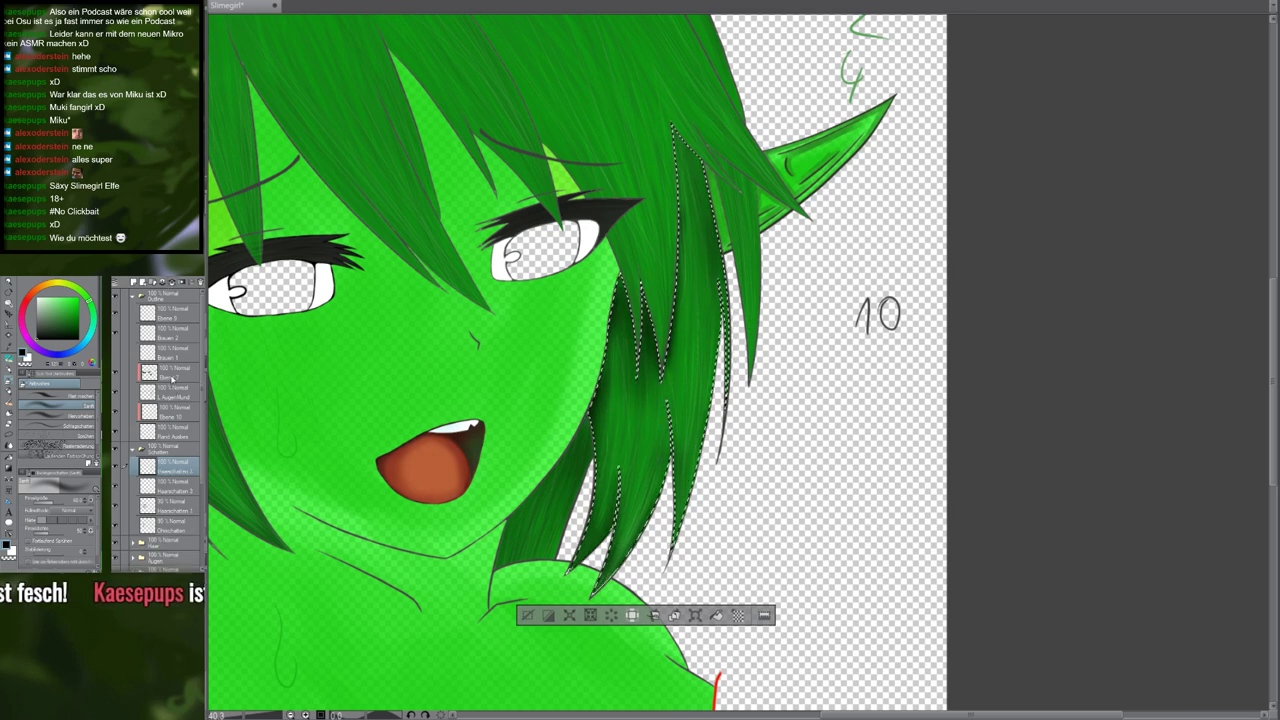
click(175, 396)
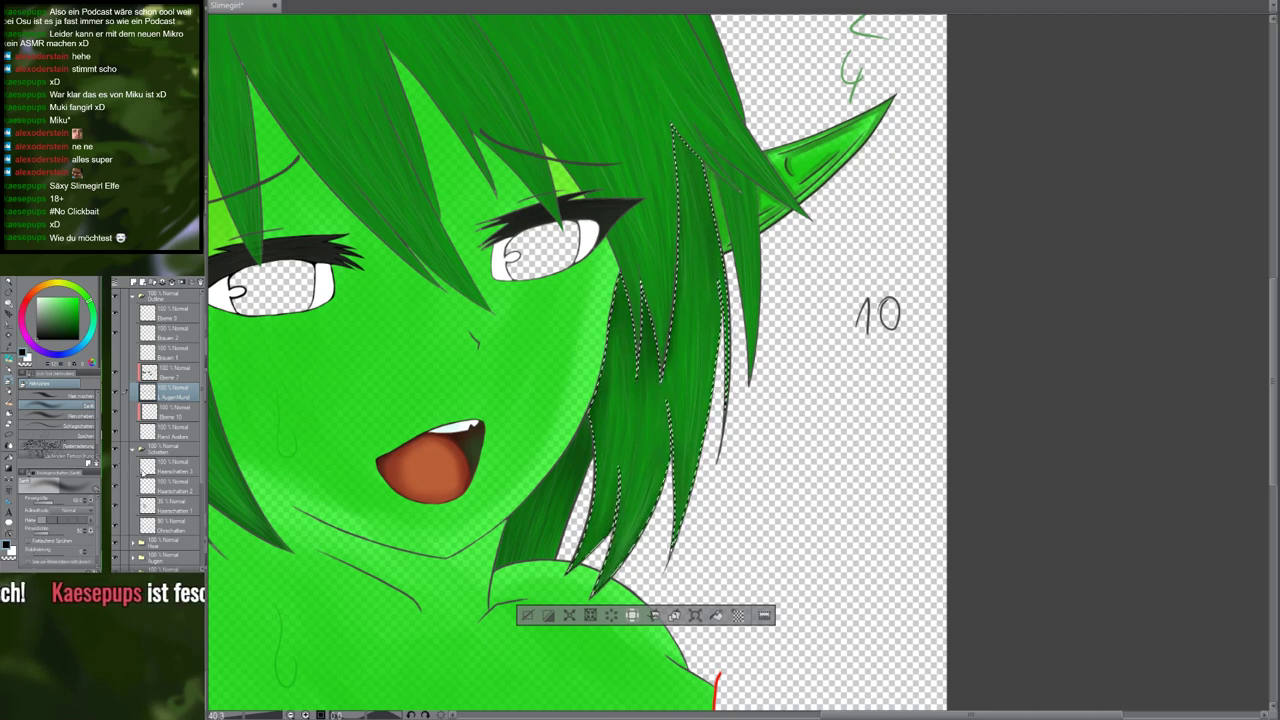
click(165, 466)
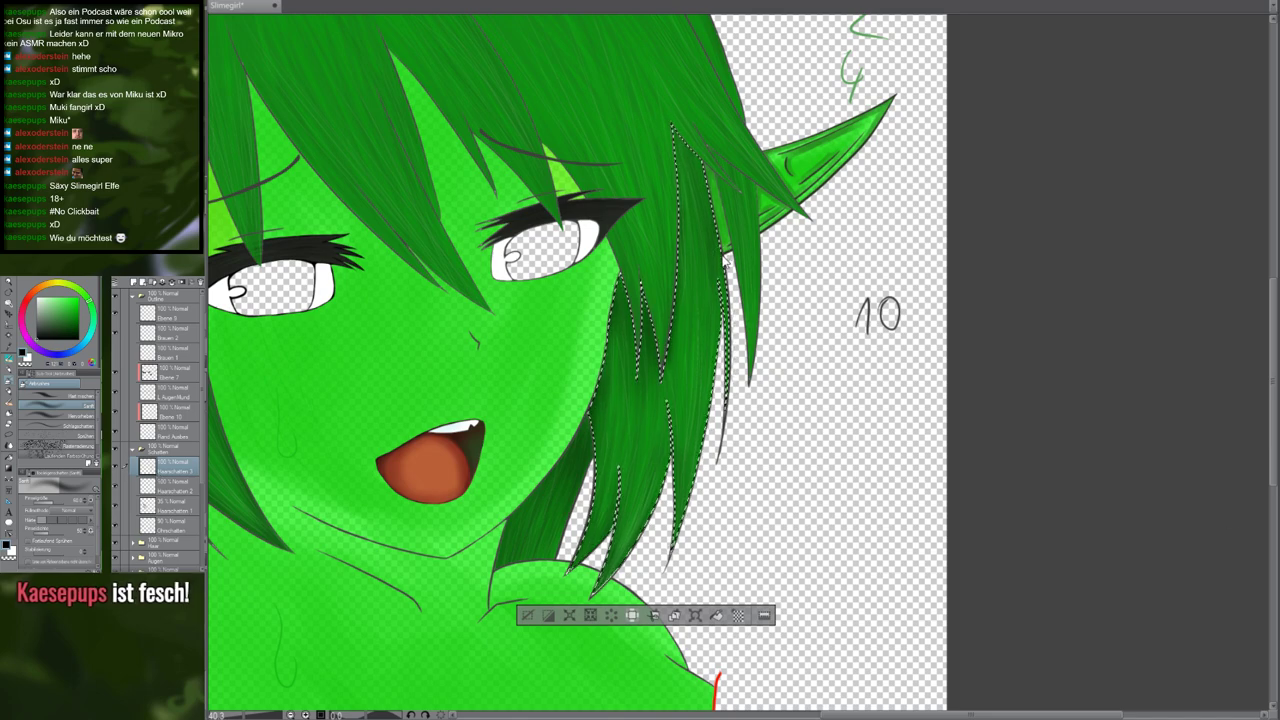
key(ctrl+d)
scroll(725, 260, down, 10)
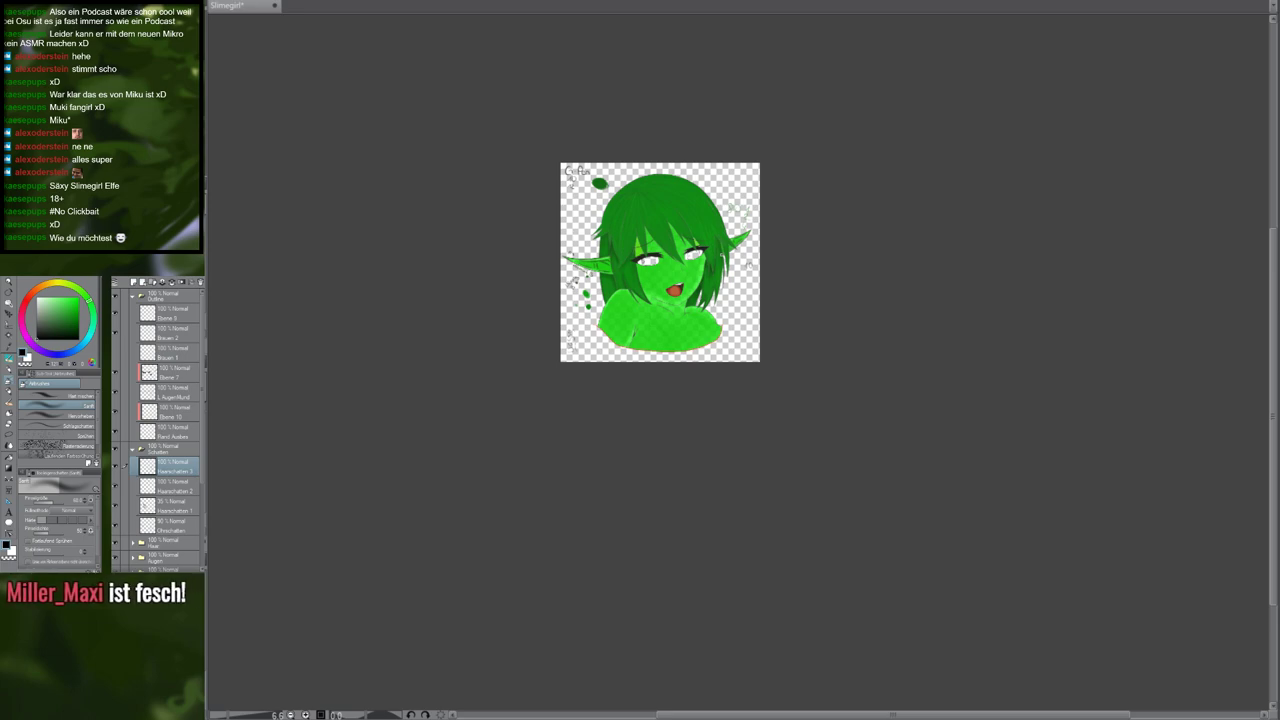
Auto-select the narrow hair strand hanging in front of the far ear from the line layer, and return to the airbrush on Haarschatten 3
scroll(730, 255, up, 10)
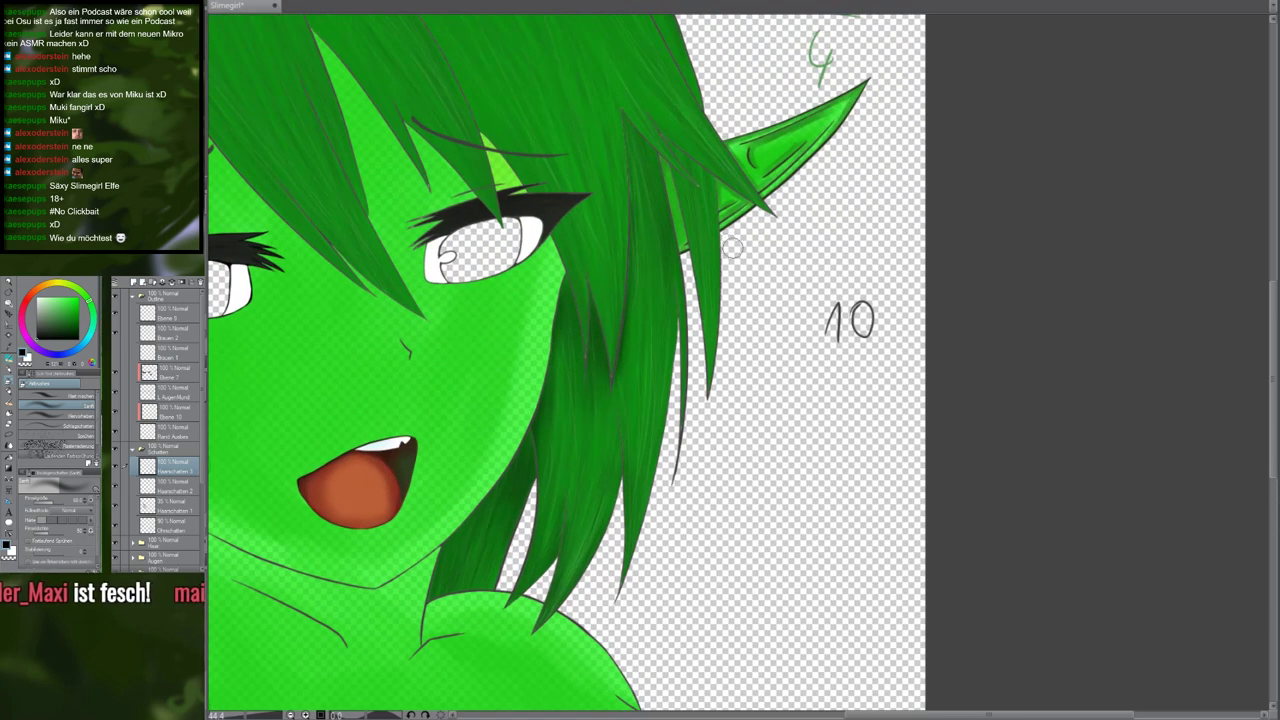
scroll(740, 255, up, 3)
click(175, 392)
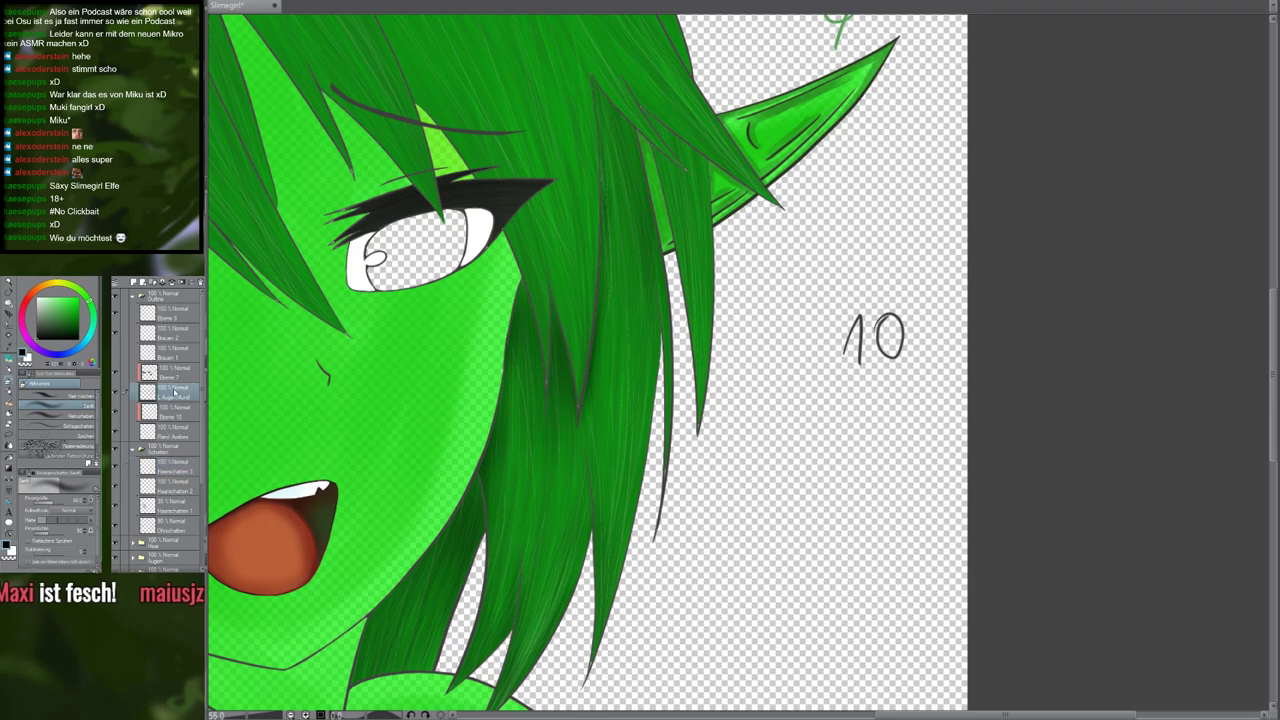
key(w)
click(698, 224)
key(b)
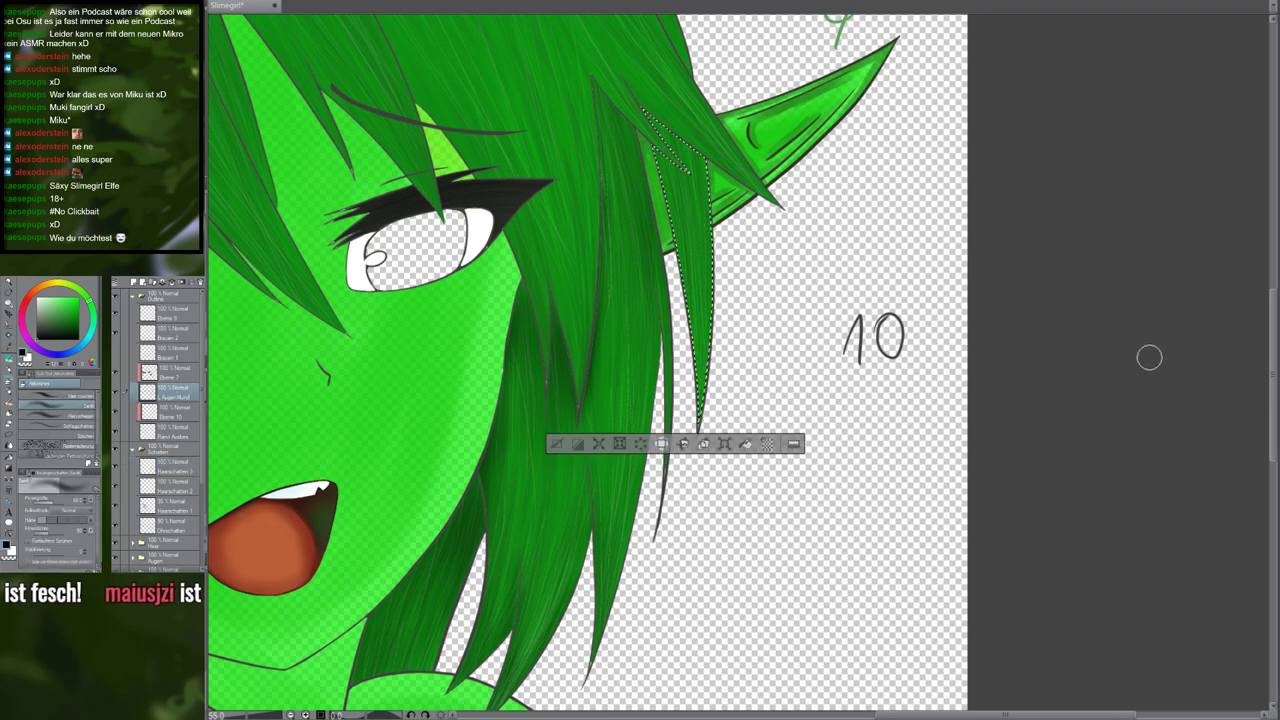
click(170, 470)
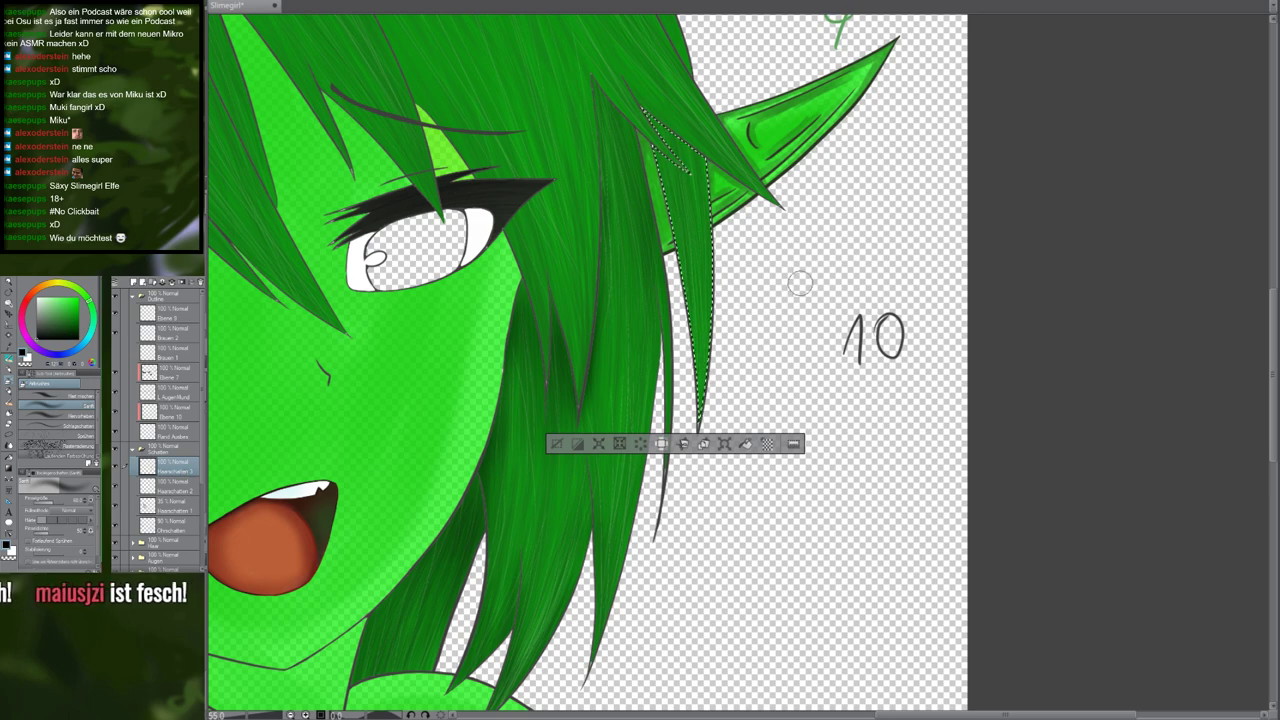
Airbrush soft black shadows onto the selected strand beneath the overlapping hair and along its length, and clear the selection
drag(703, 229, 758, 287)
scroll(771, 330, up, 5)
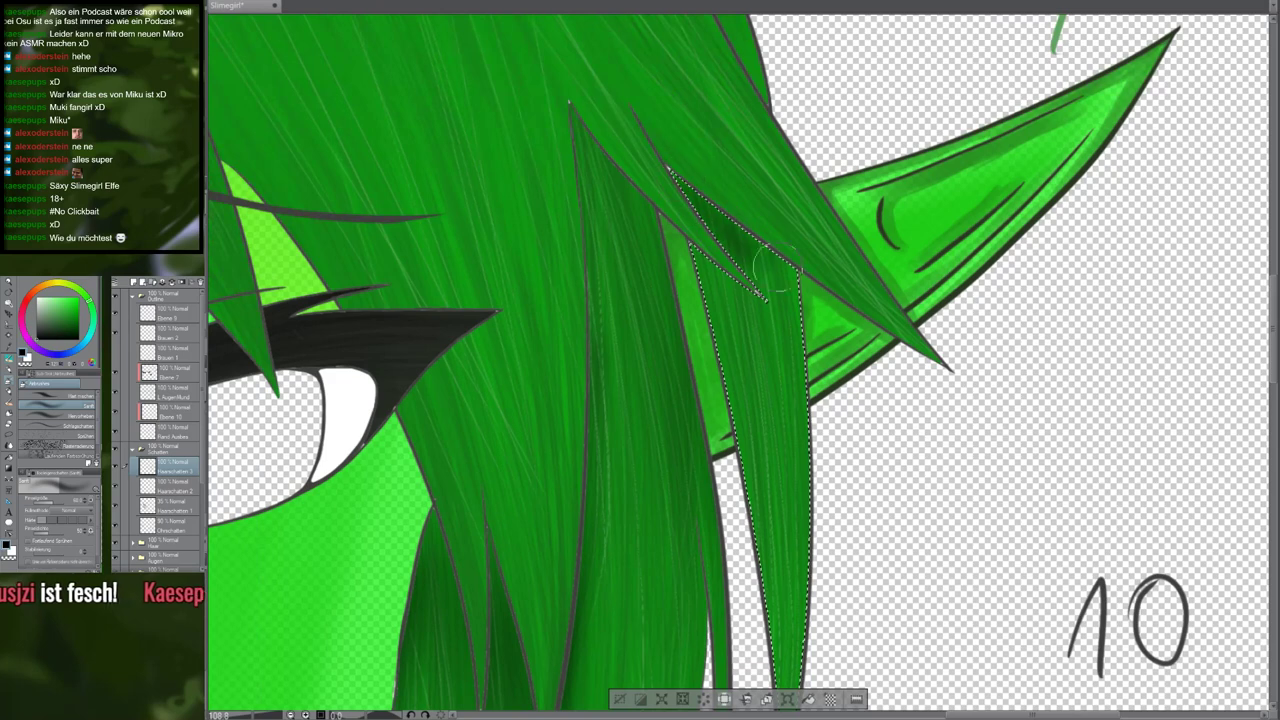
mouse_move(775, 268)
mouse_down()
mouse_move(819, 290)
mouse_move(758, 294)
mouse_up()
key(ctrl+z)
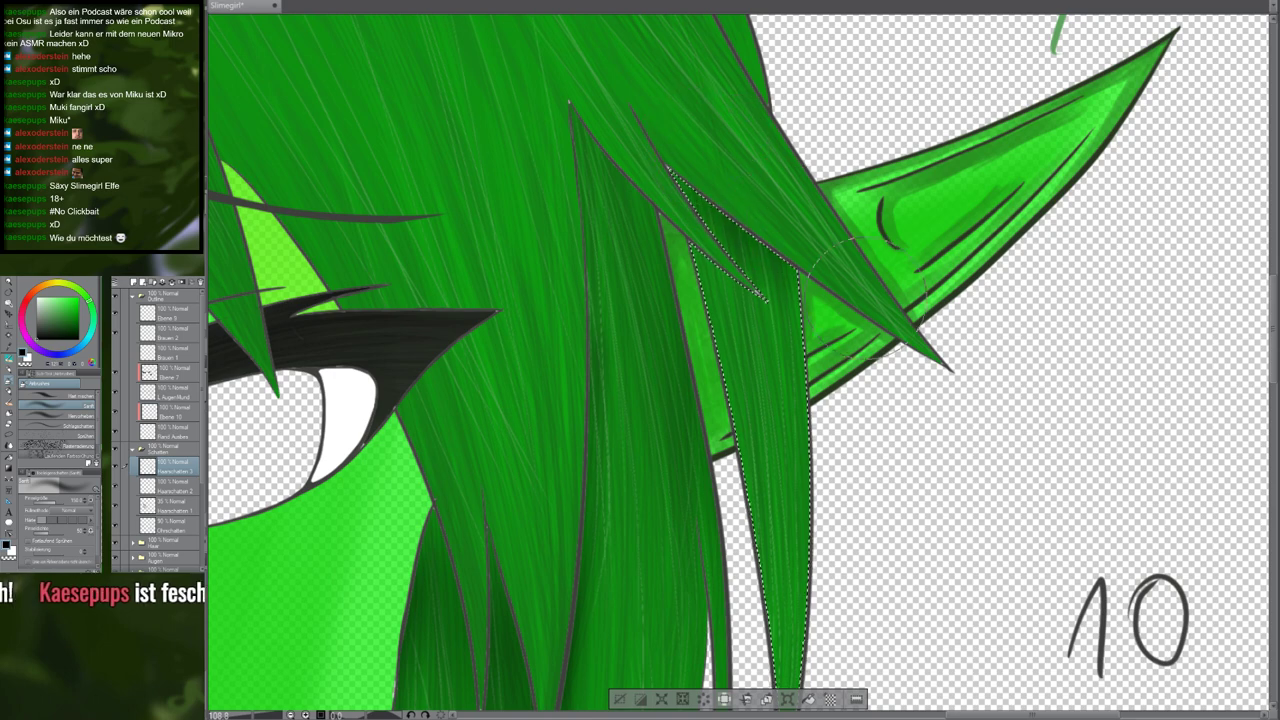
drag(917, 498, 891, 376)
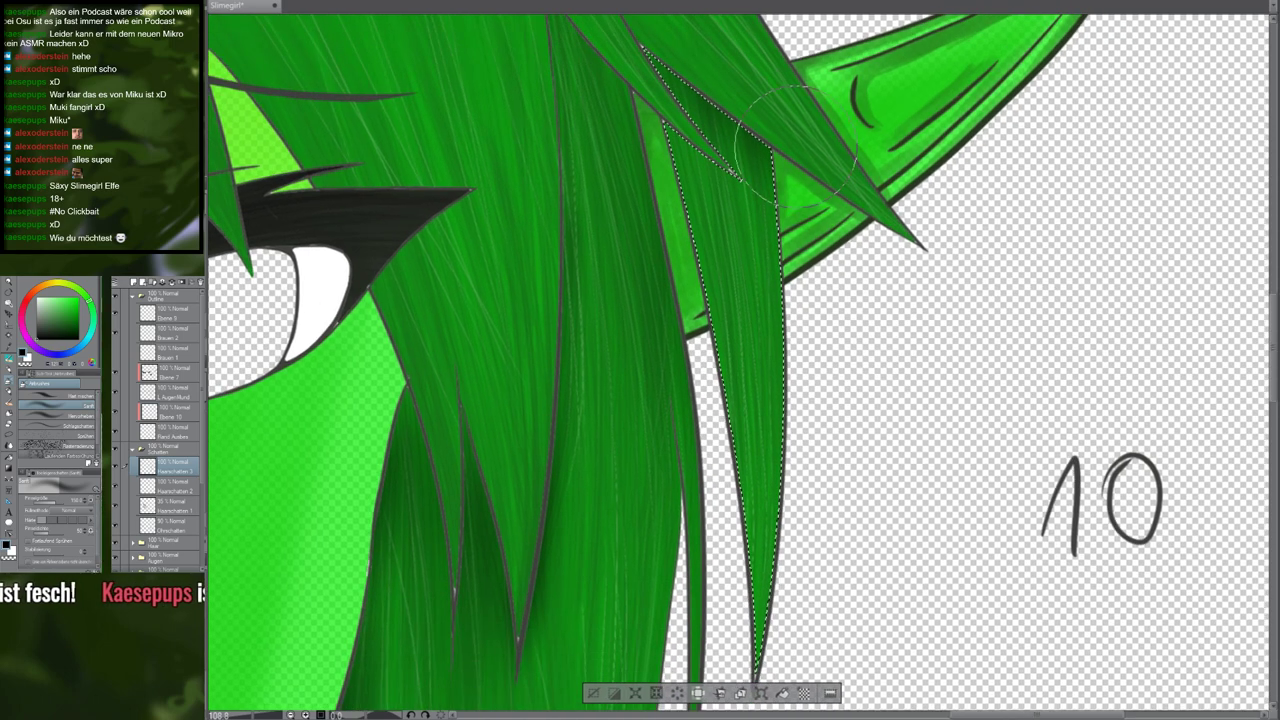
scroll(812, 175, down, 4)
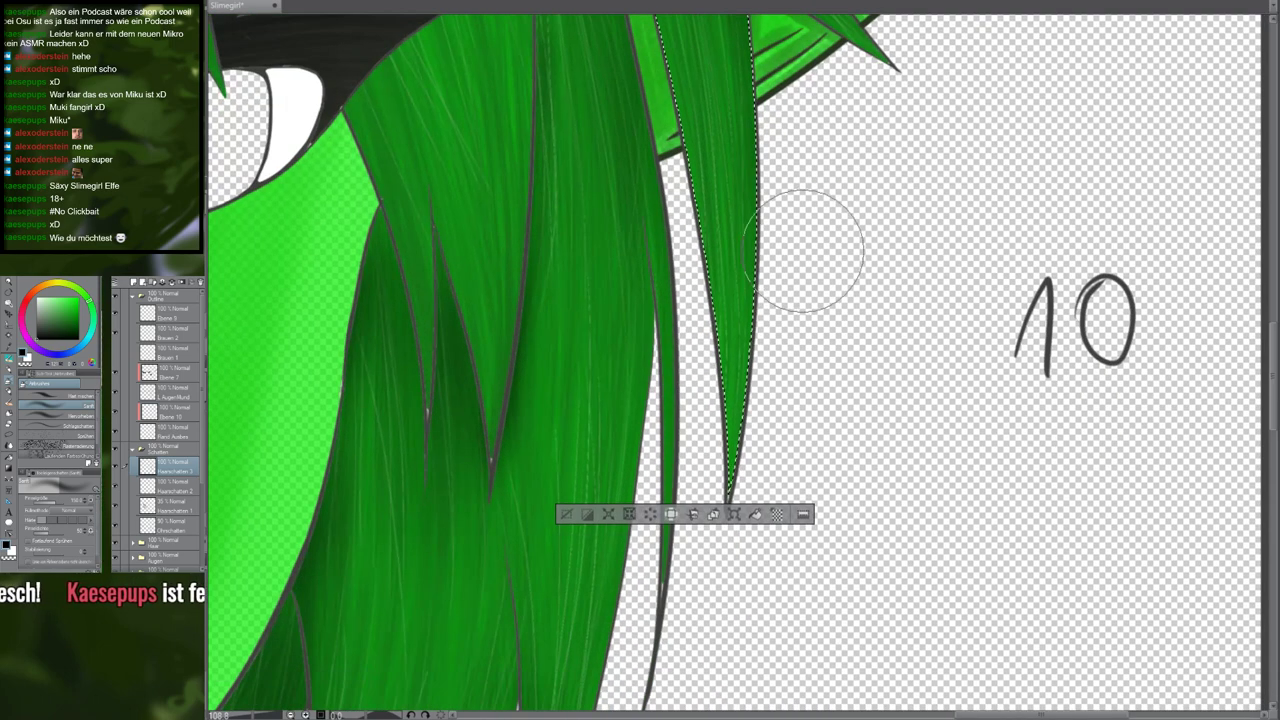
scroll(737, 663, up, 8)
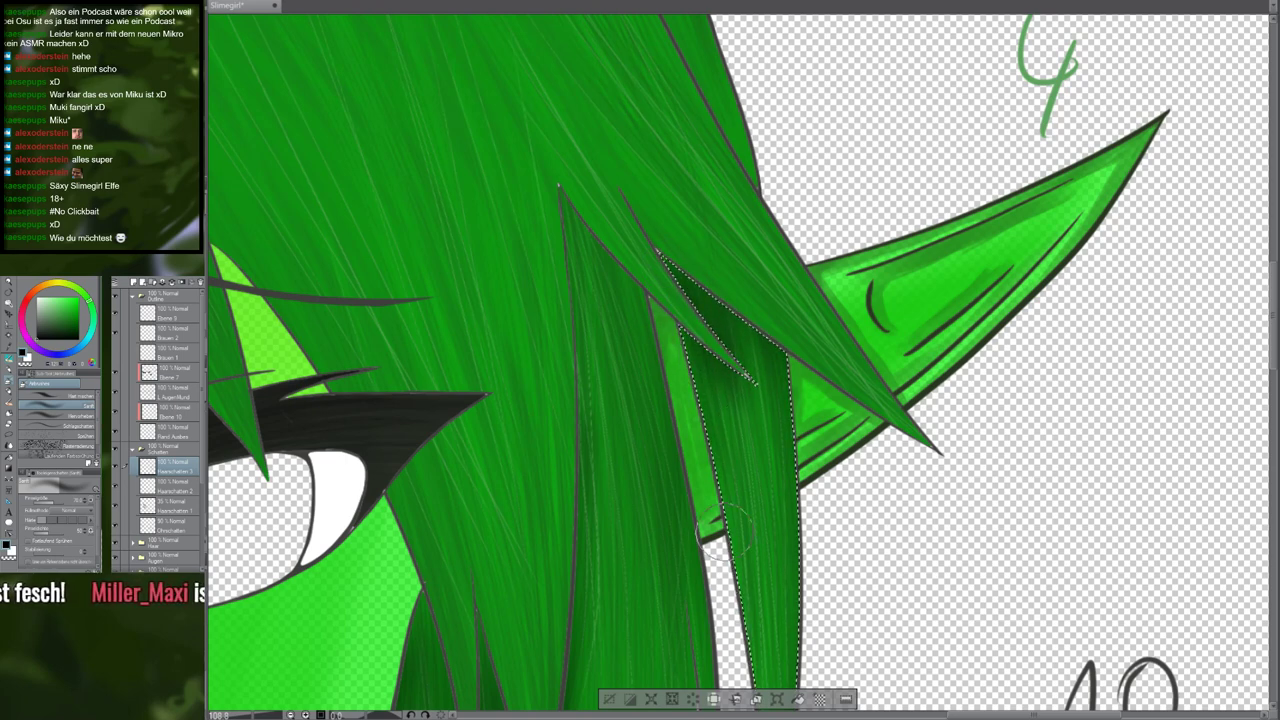
drag(699, 445, 661, 282)
drag(661, 585, 625, 468)
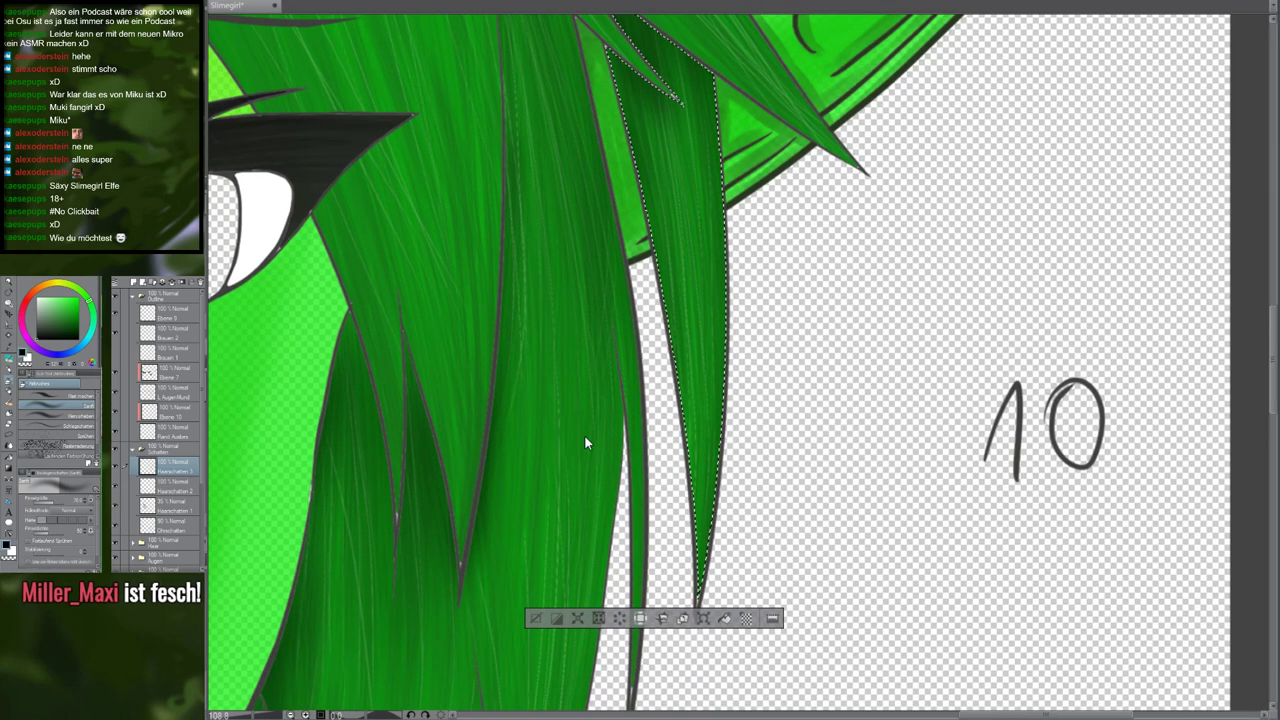
key(ctrl+d)
Auto-select the top hair and fringe from the eye and mouth line layer, and add a Haarschatten 4 layer above Haarschatten 3 for airbrushing
scroll(672, 360, down, 10)
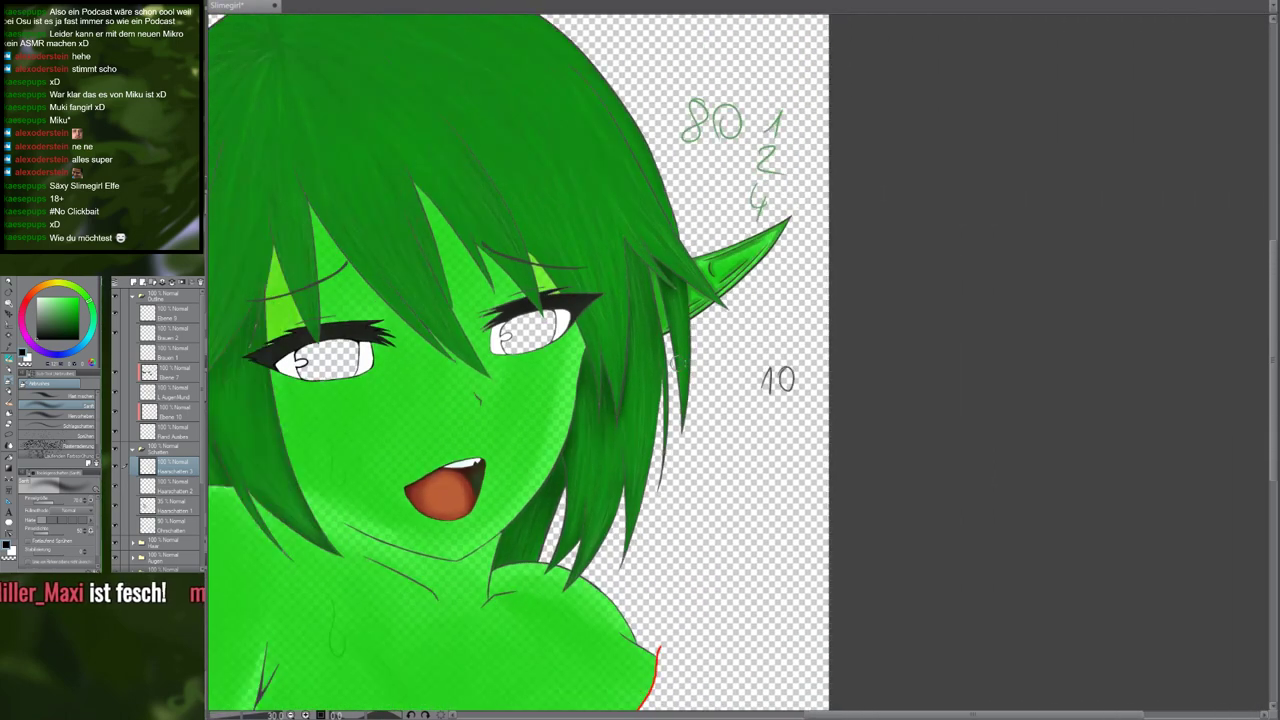
scroll(703, 415, down, 1)
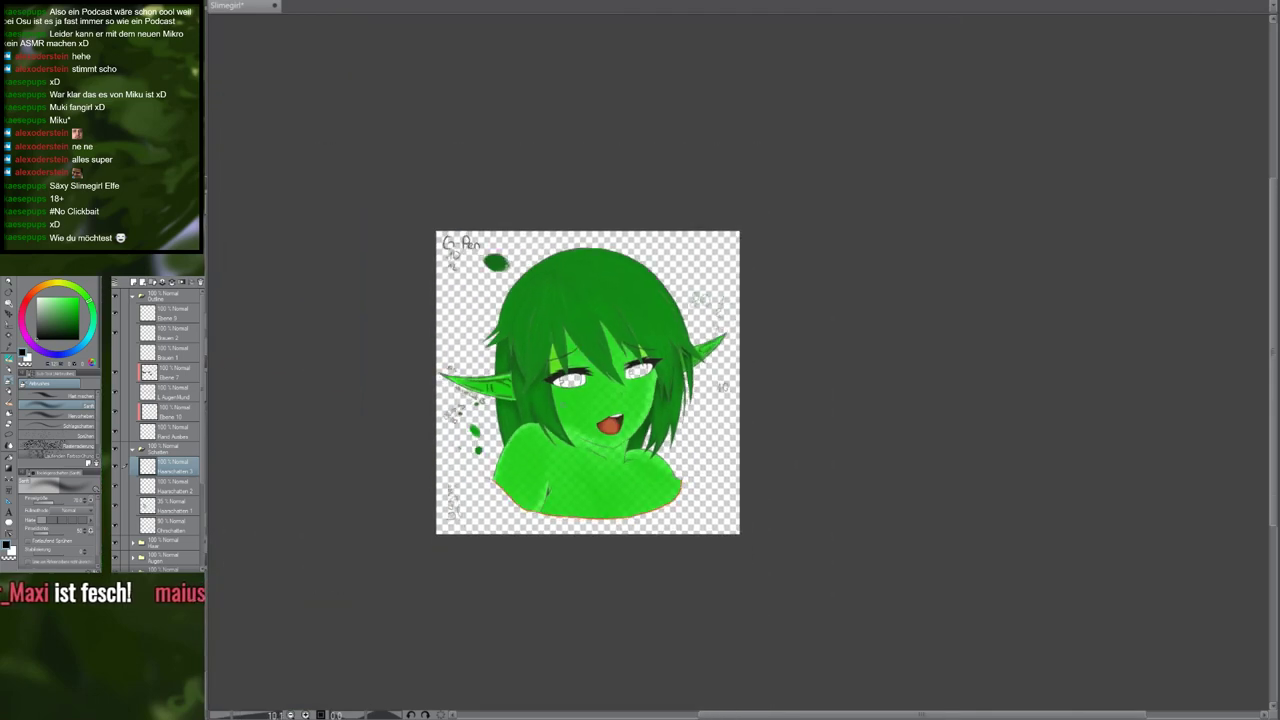
drag(736, 430, 797, 429)
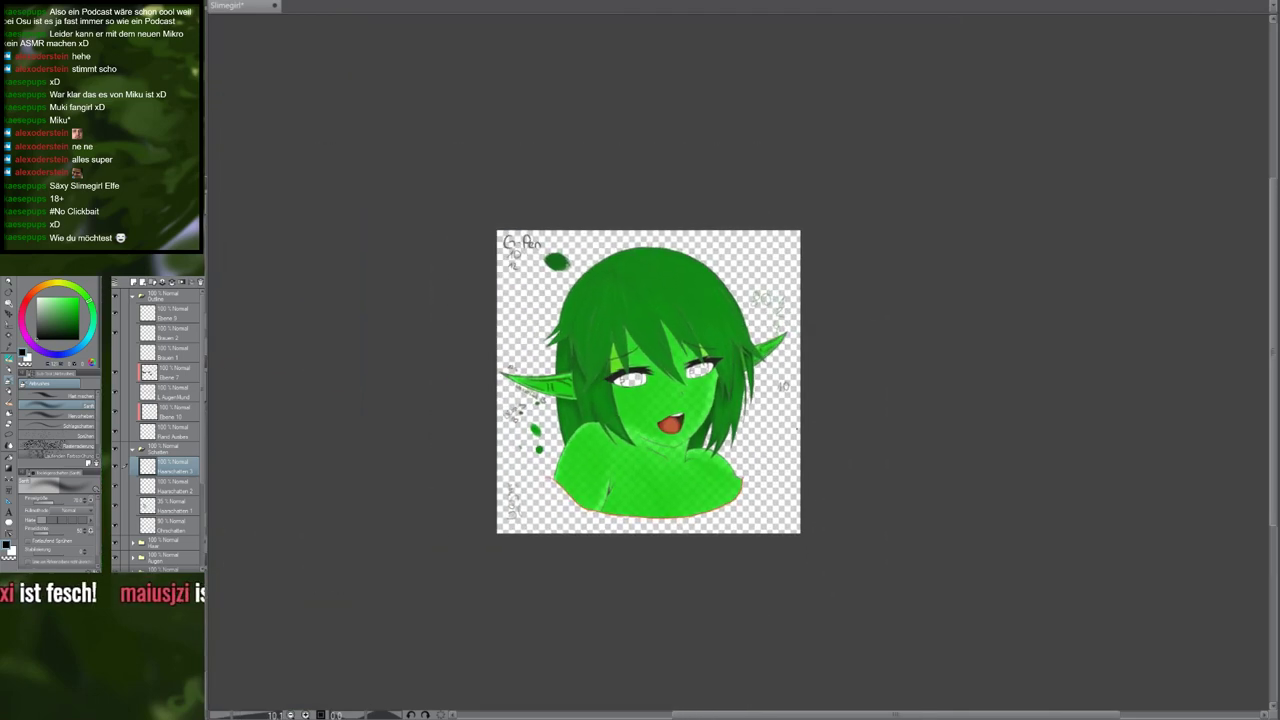
click(182, 393)
key(w)
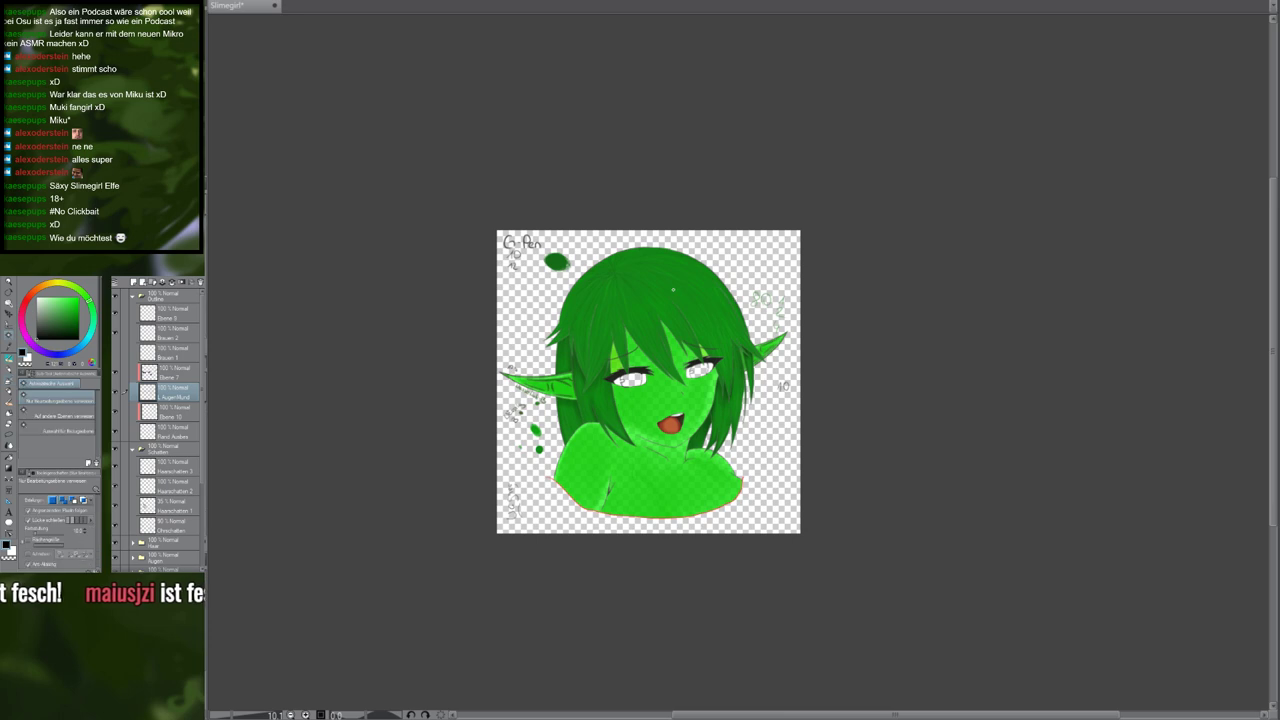
click(674, 288)
key(b)
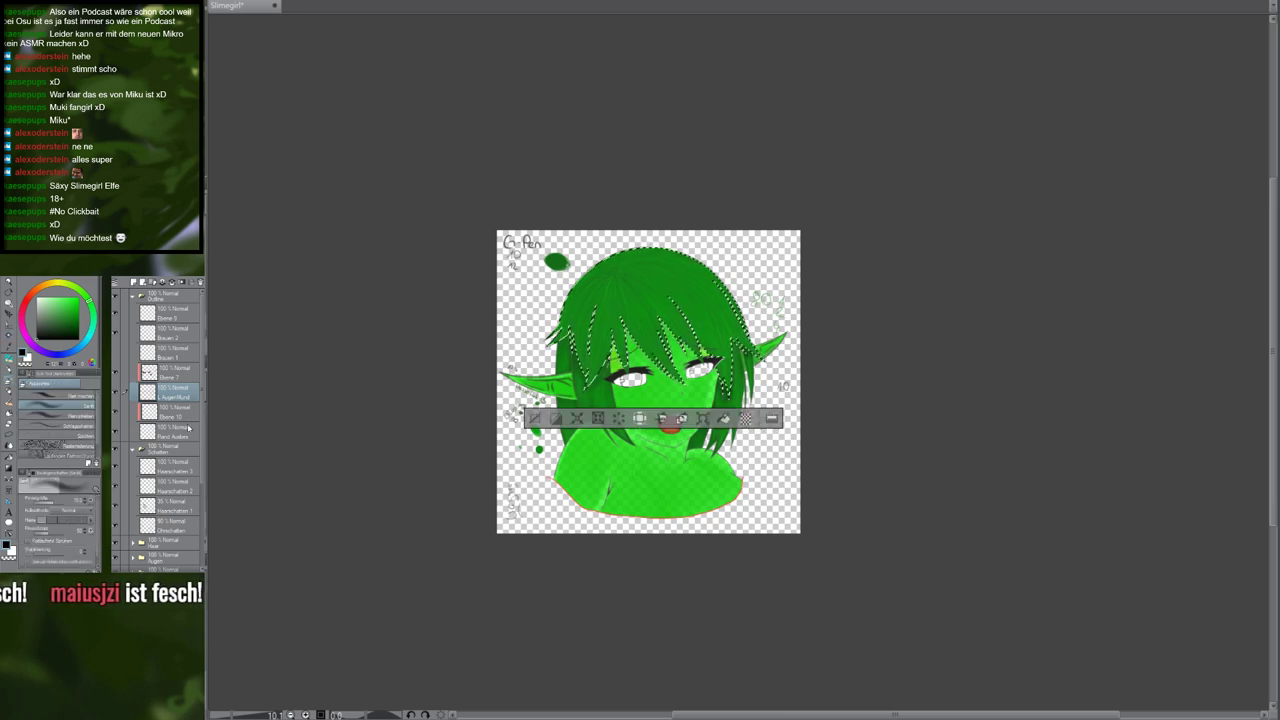
click(182, 472)
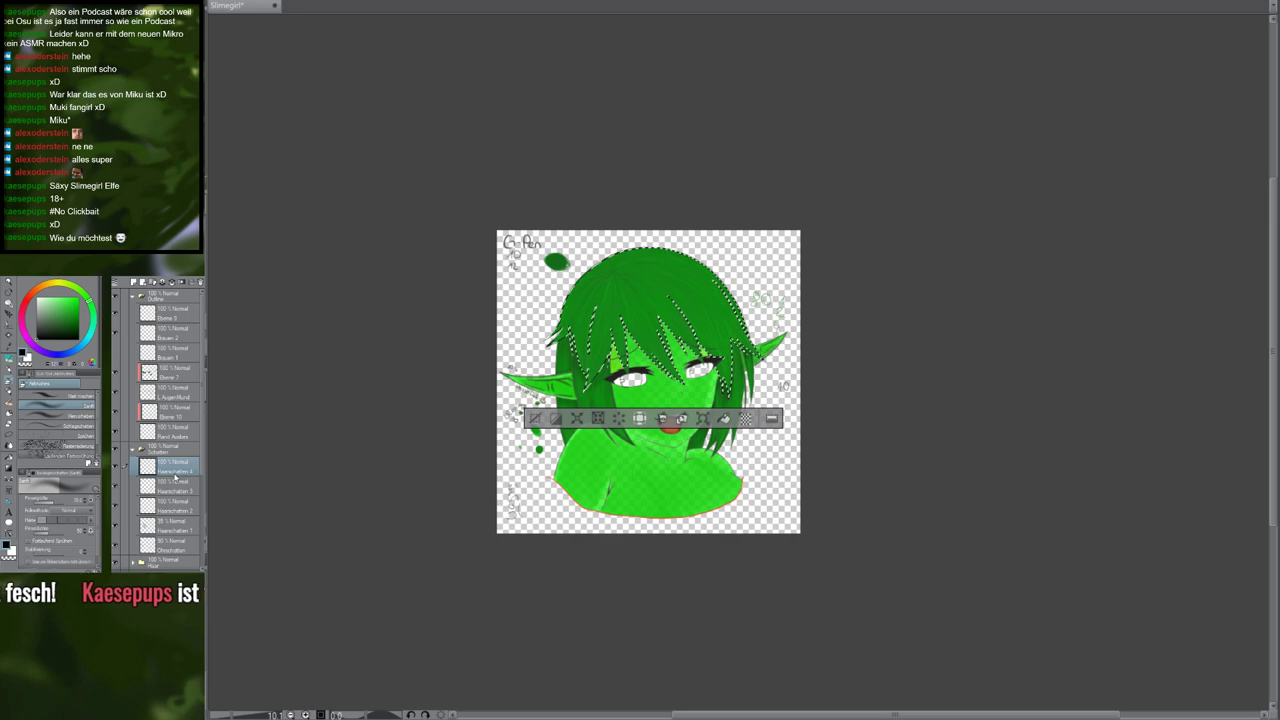
scroll(744, 395, up, 10)
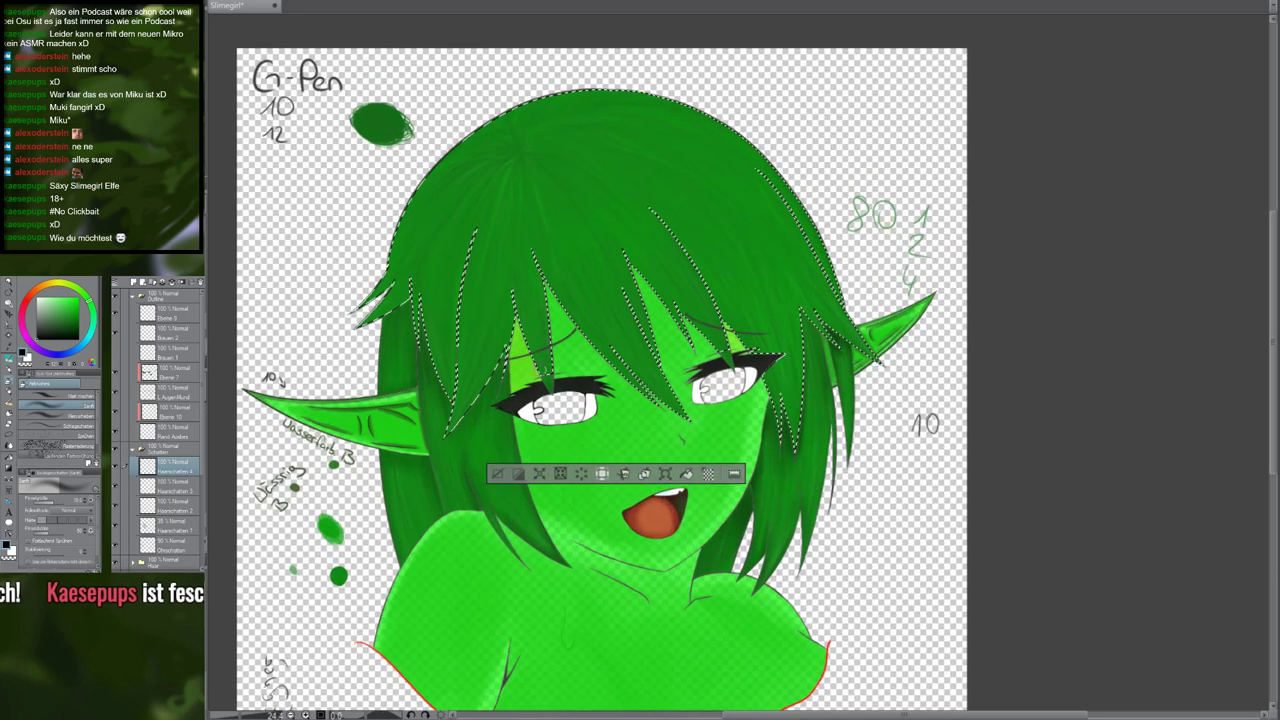
key(ctrl+plus)
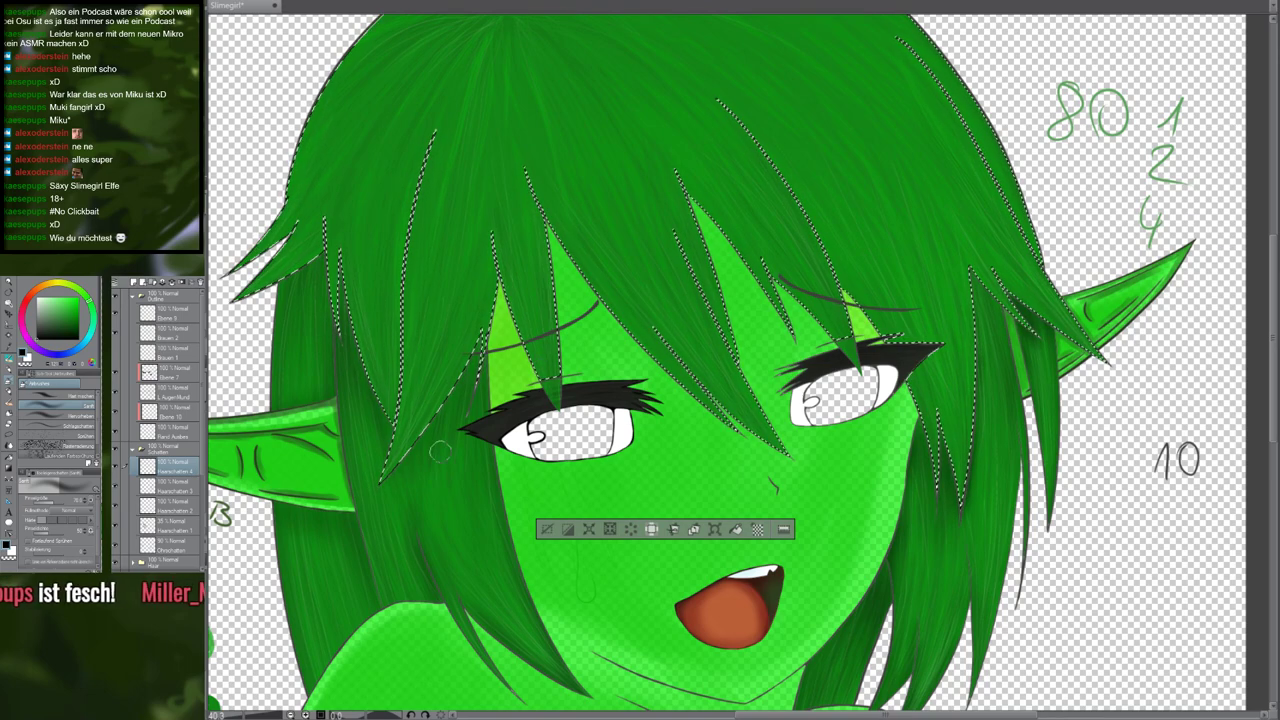
Airbrush soft black shadows along the long strand line and the near-ear side outline of the top hair on Haarschatten 4
key(ctrl+plus)
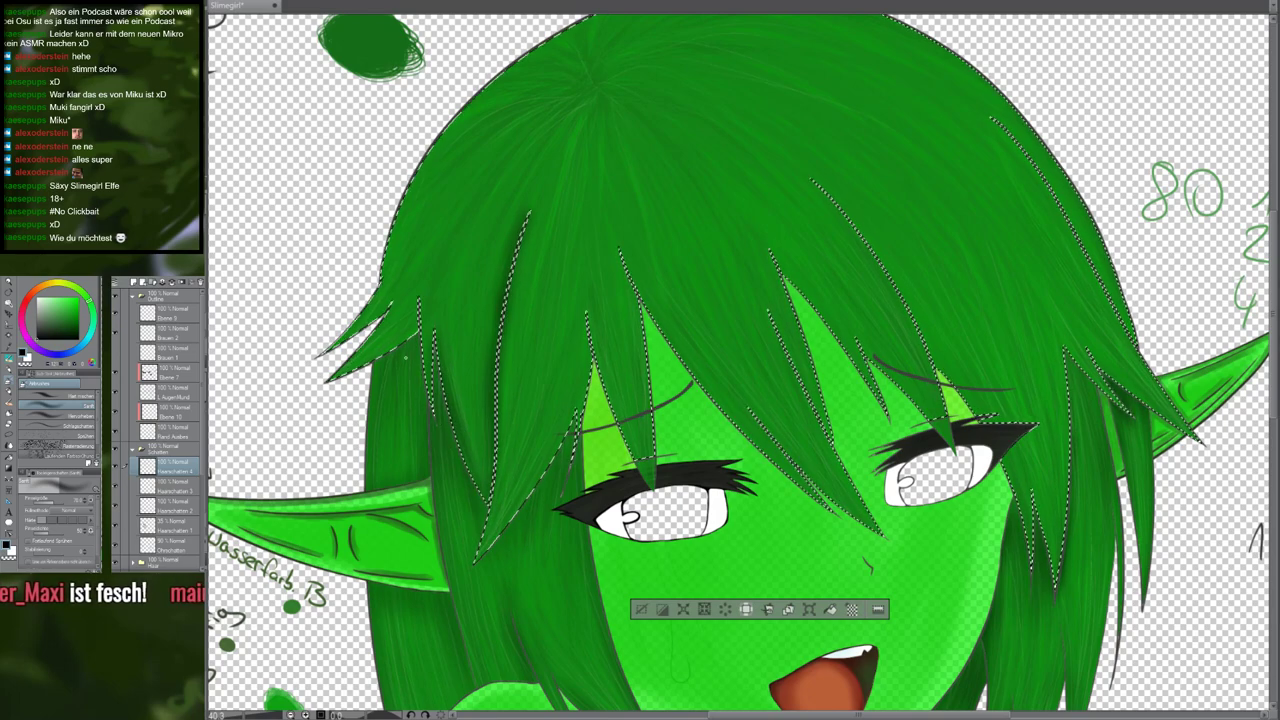
drag(442, 428, 520, 386)
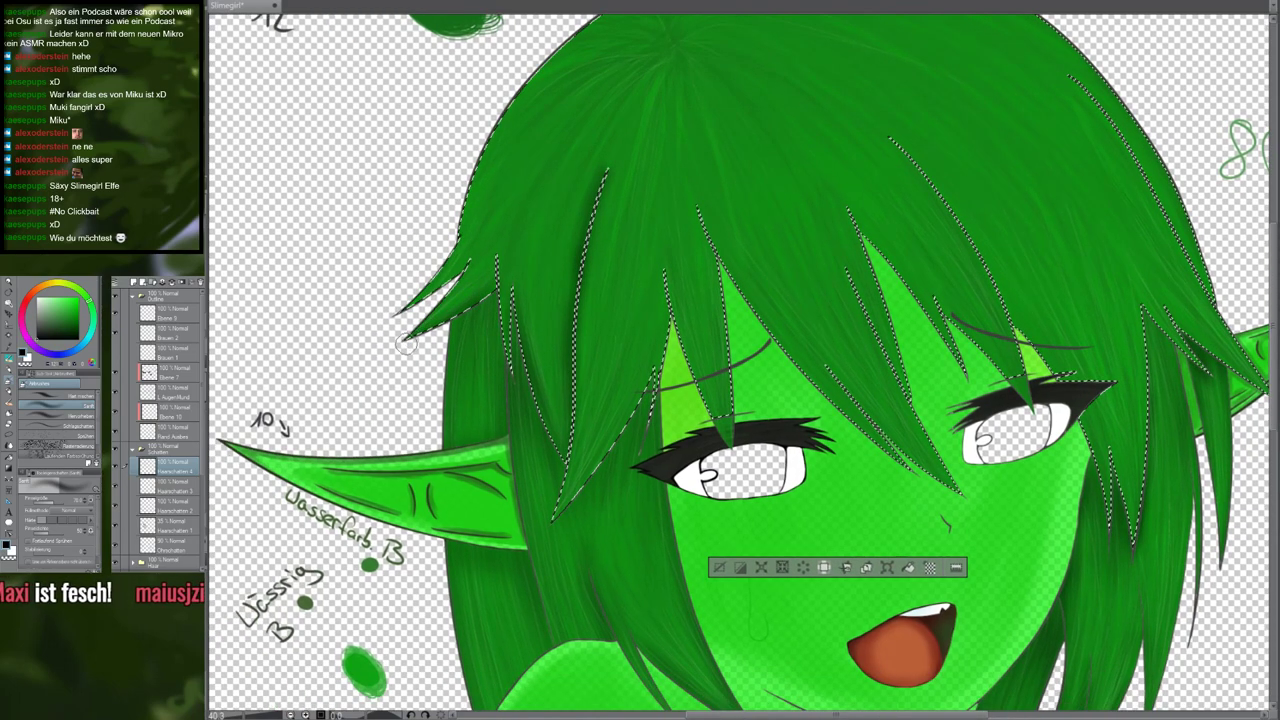
drag(477, 261, 450, 342)
drag(510, 182, 477, 248)
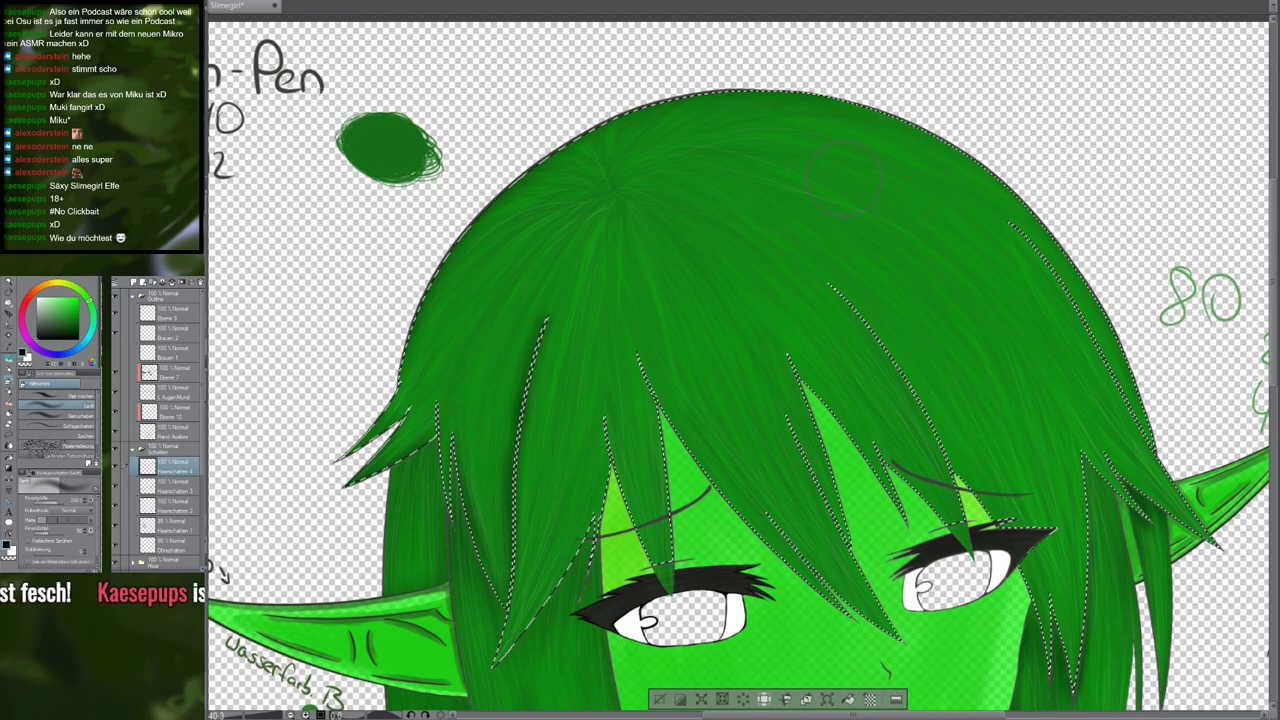
Rotate the canvas sideways and airbrush a soft shadow along the outer outline of the head from the crown towards the far ear
key(shift+space)
mouse_move(694, 115)
mouse_down()
mouse_move(624, 140)
mouse_move(488, 388)
mouse_move(528, 470)
mouse_up()
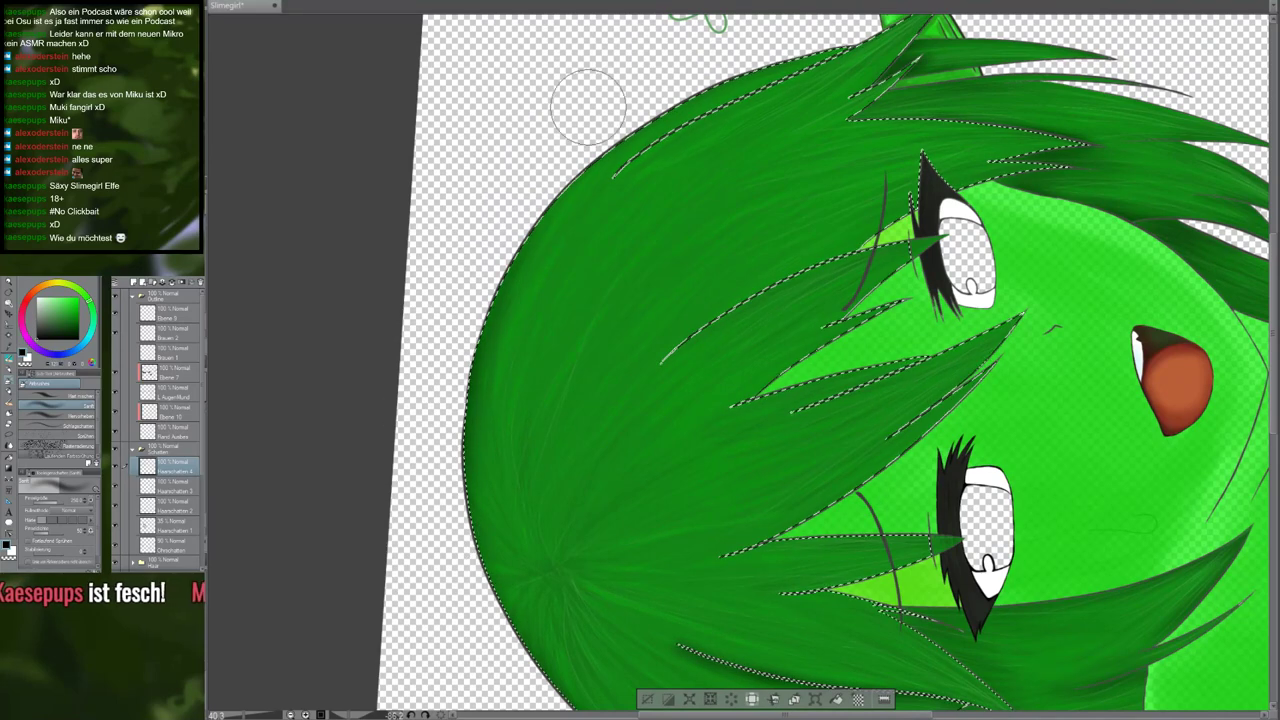
drag(553, 184, 484, 267)
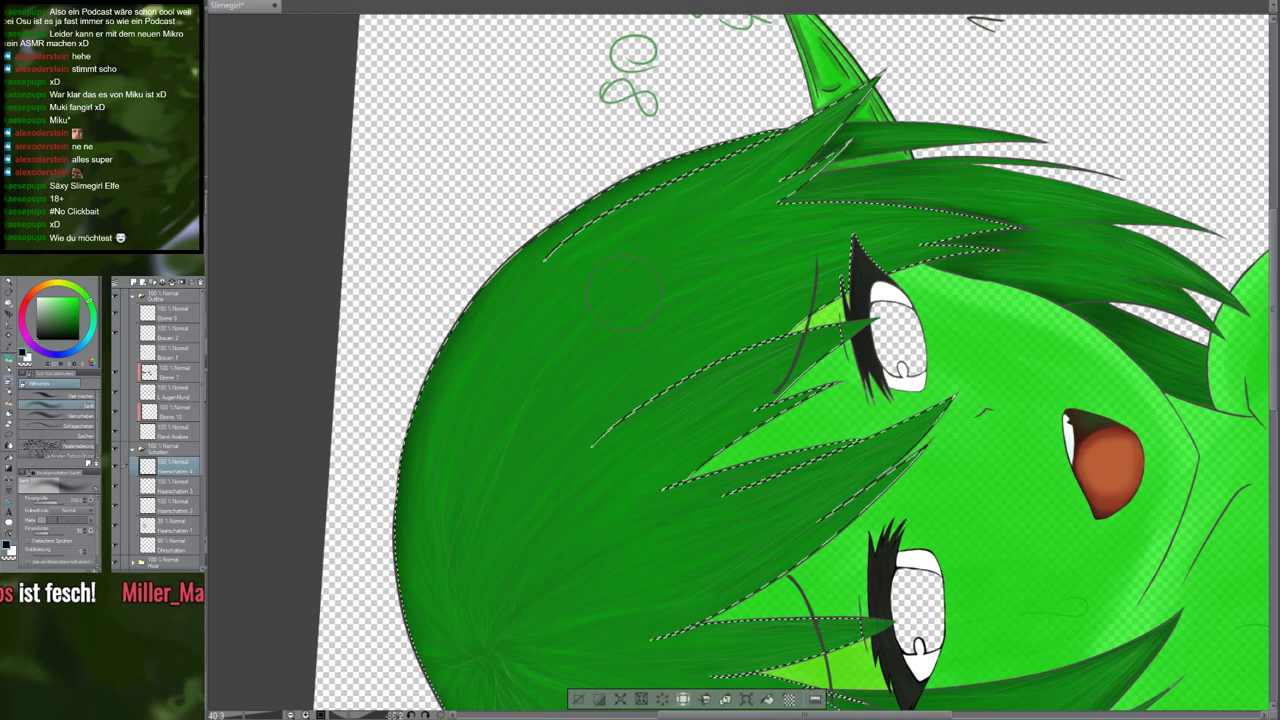
mouse_move(685, 400)
mouse_down()
mouse_move(462, 463)
mouse_move(482, 284)
mouse_move(434, 376)
mouse_up()
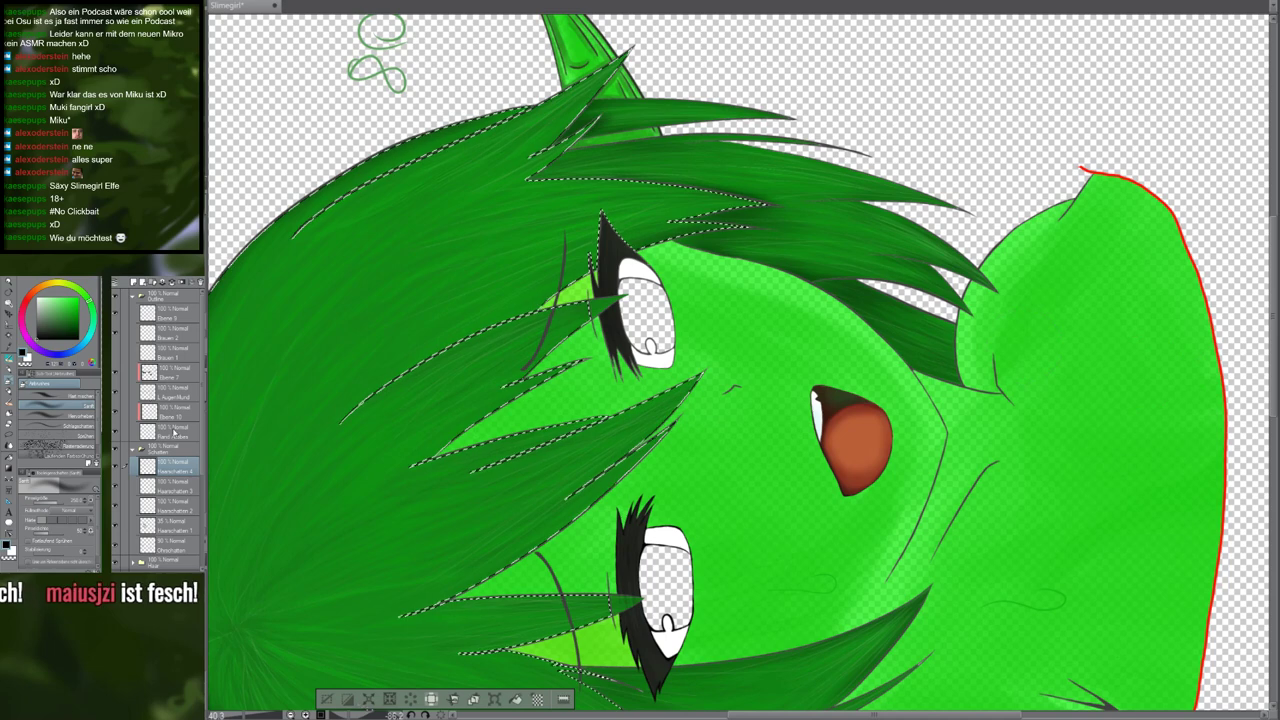
click(172, 437)
key(w)
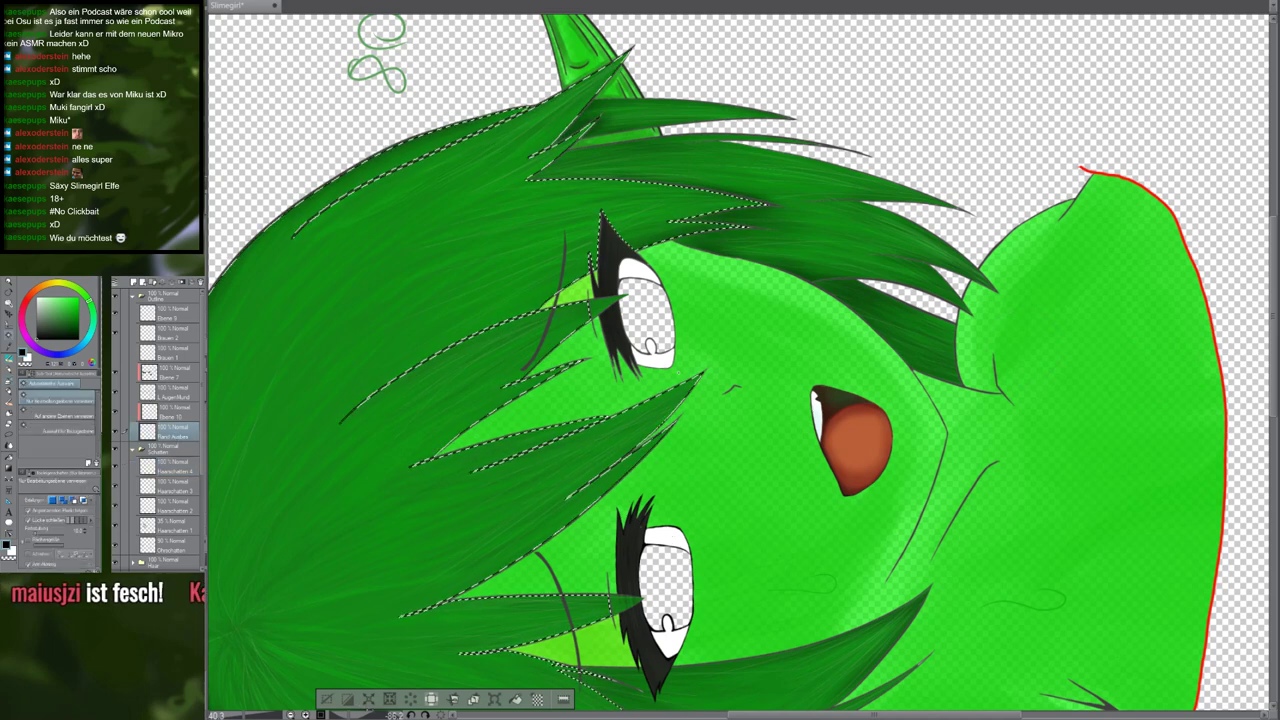
key(b)
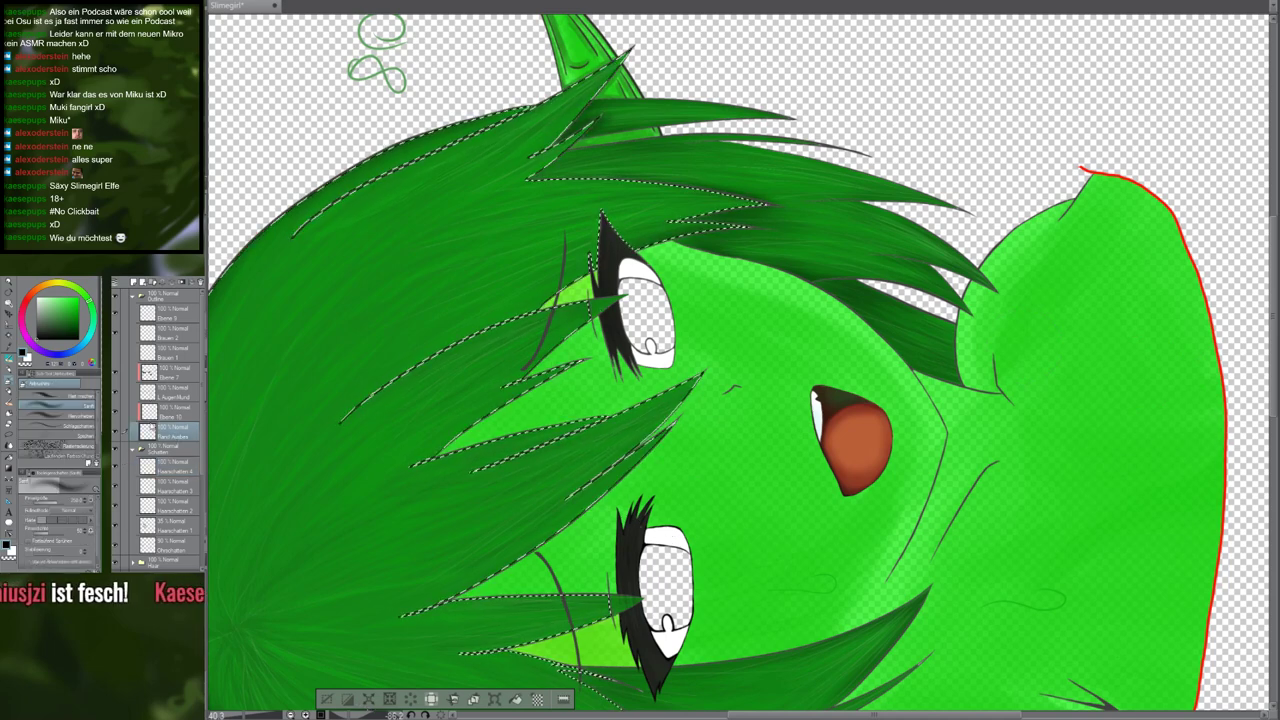
click(172, 397)
key(w)
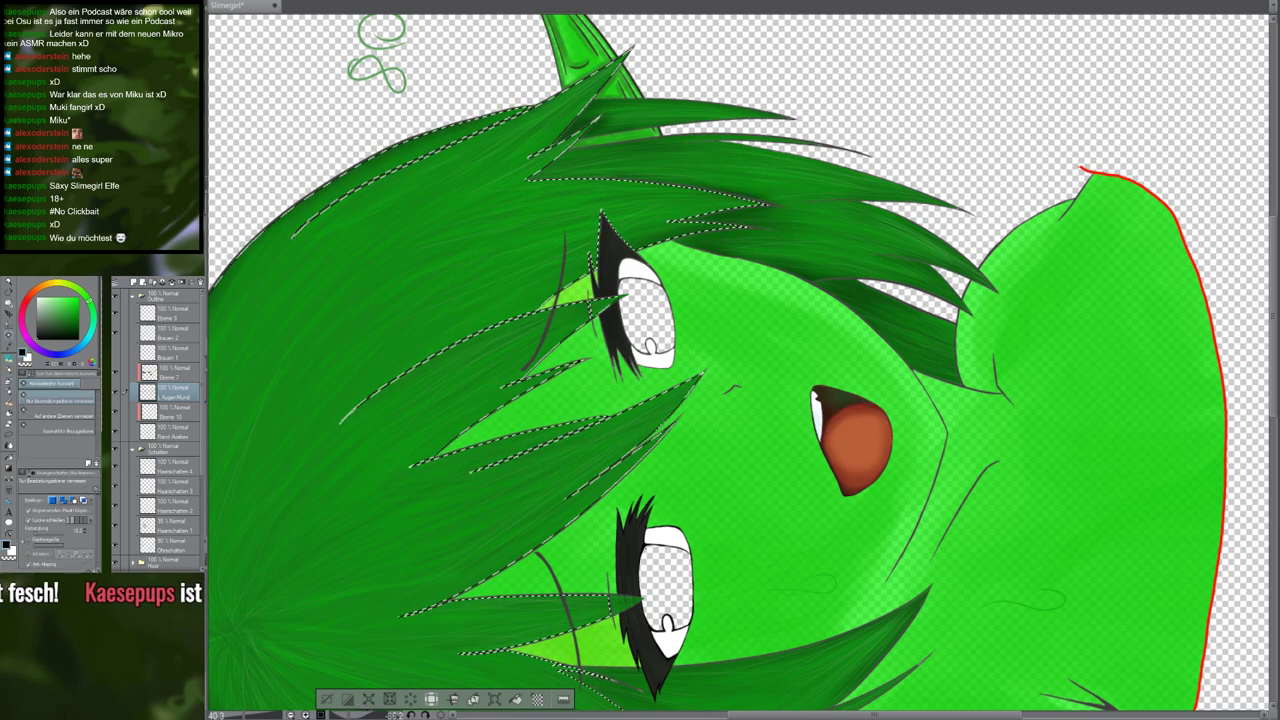
key(b)
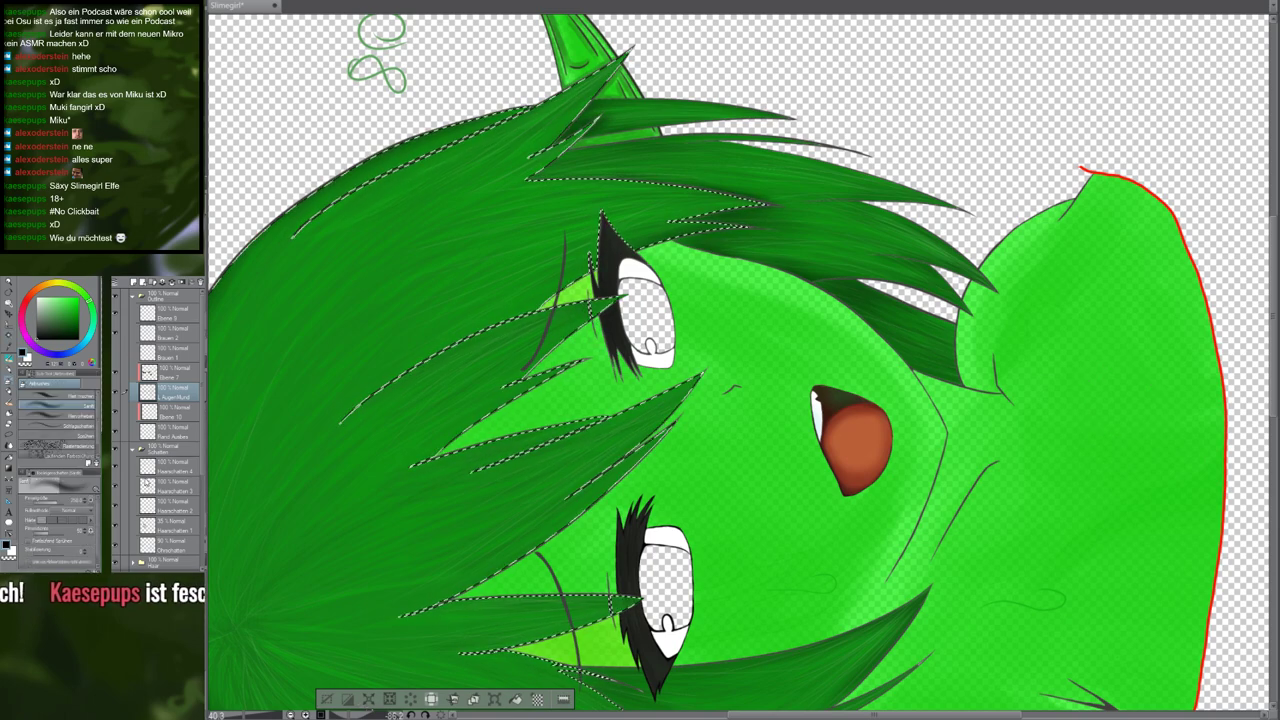
click(161, 474)
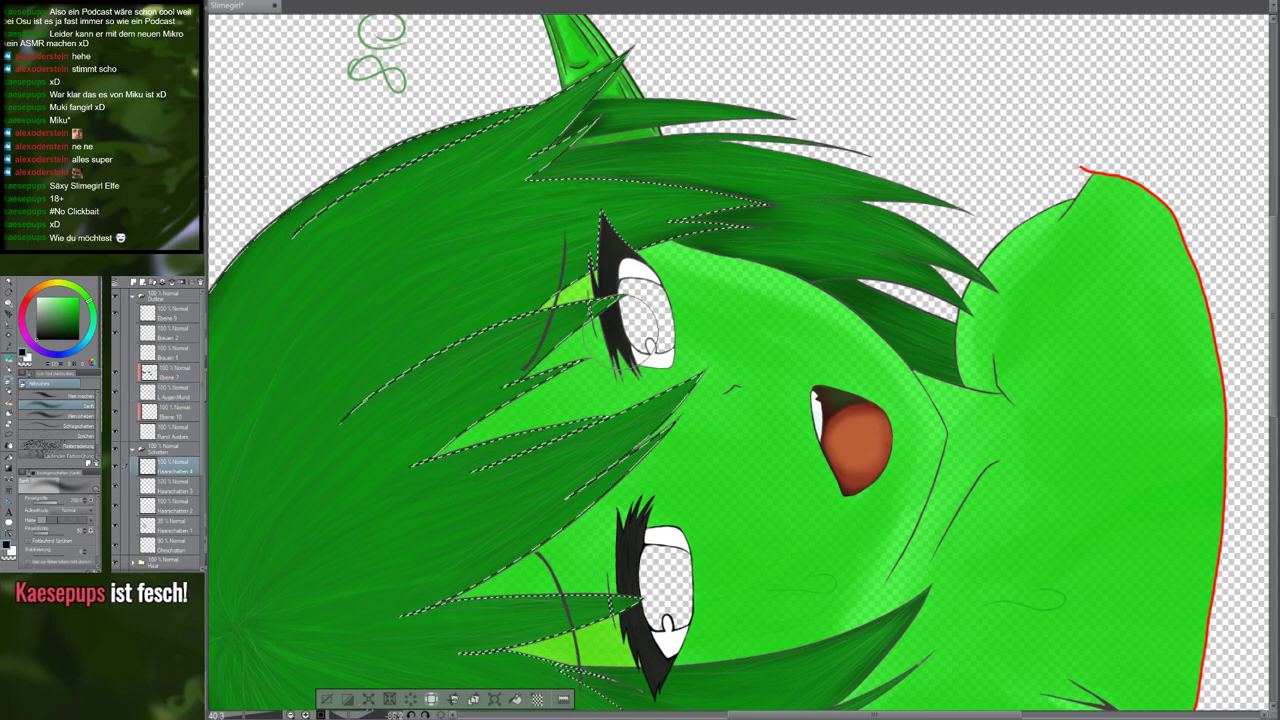
Airbrush soft shadow along the crown outline towards the near ear and into the whorl where the hair strands meet
drag(271, 671, 576, 471)
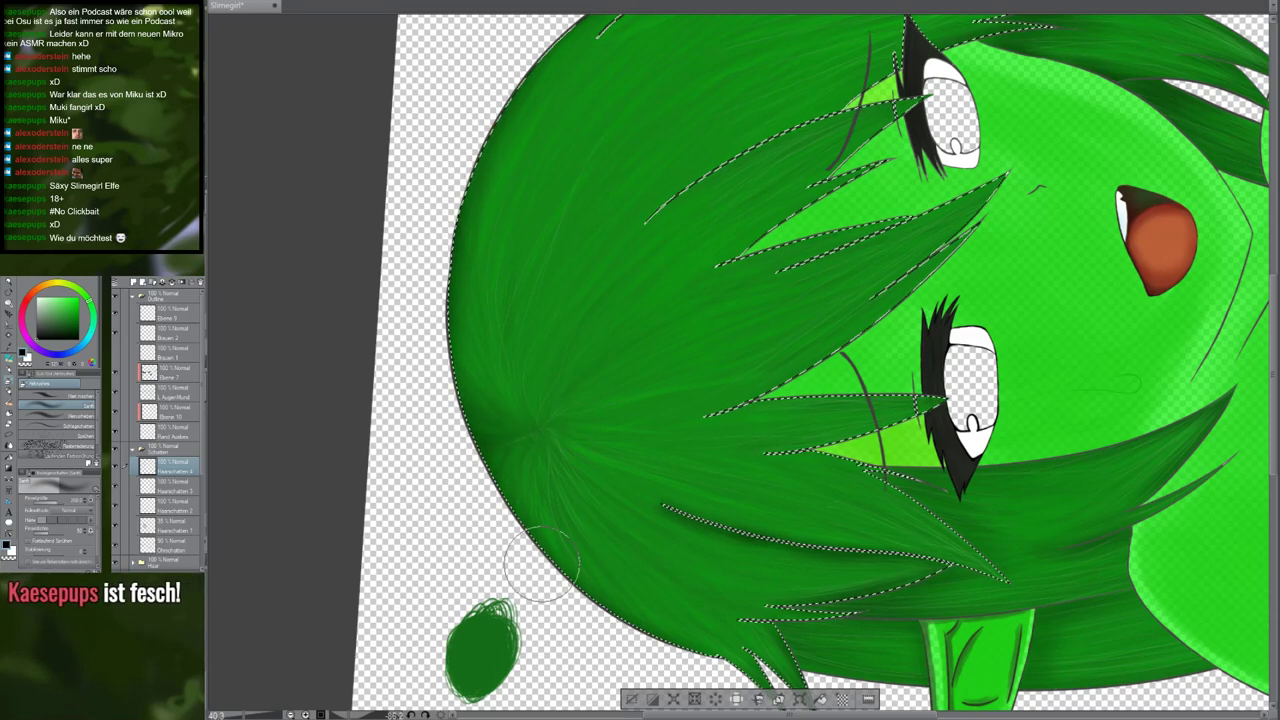
scroll(541, 563, up, 2)
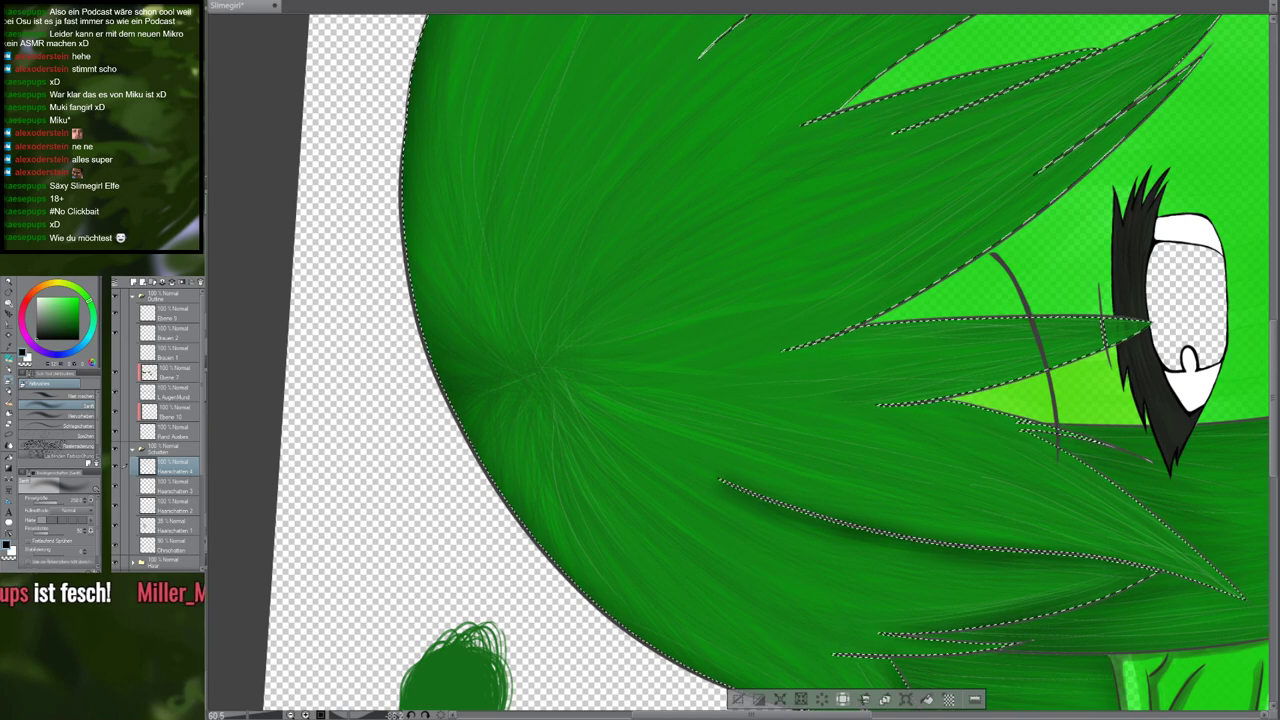
scroll(477, 380, up, 1)
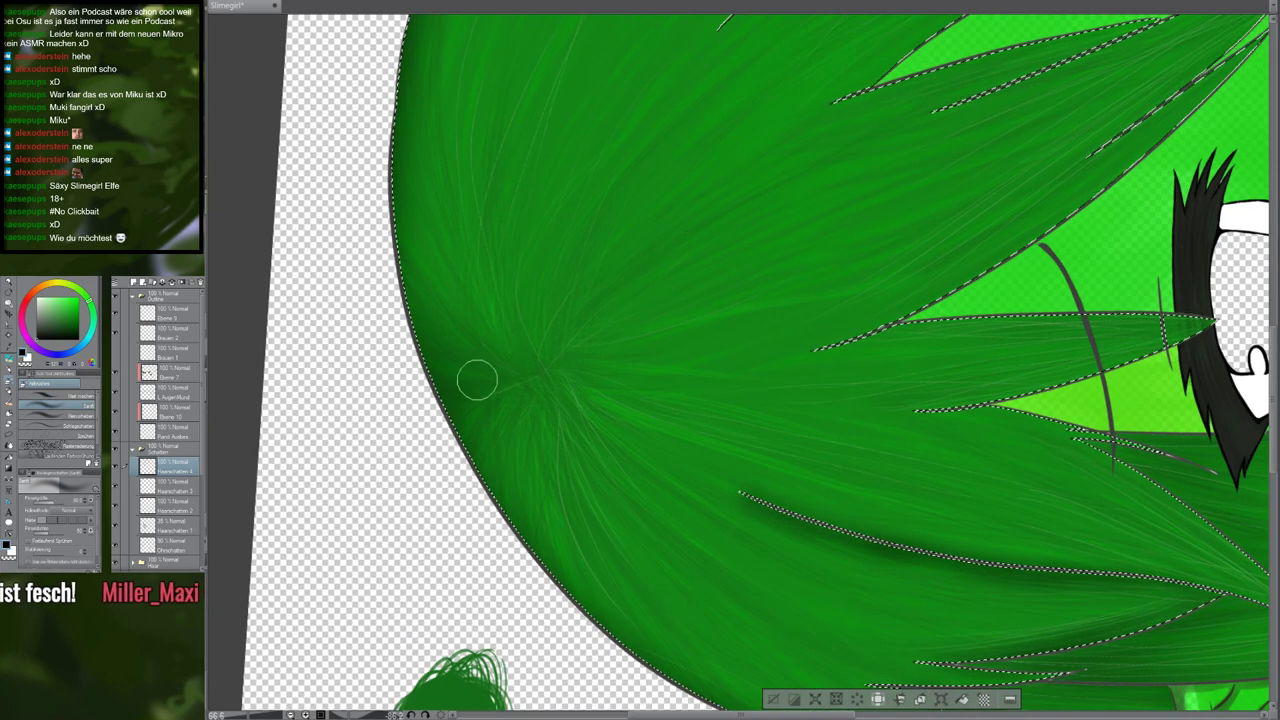
mouse_move(477, 380)
mouse_down()
mouse_move(589, 370)
mouse_move(503, 380)
mouse_move(585, 393)
mouse_move(557, 376)
mouse_move(475, 385)
mouse_move(509, 373)
mouse_move(479, 372)
mouse_move(560, 382)
mouse_move(550, 379)
mouse_move(585, 415)
mouse_move(554, 375)
mouse_move(575, 363)
mouse_move(543, 376)
mouse_move(506, 346)
mouse_up()
scroll(506, 346, down, 5)
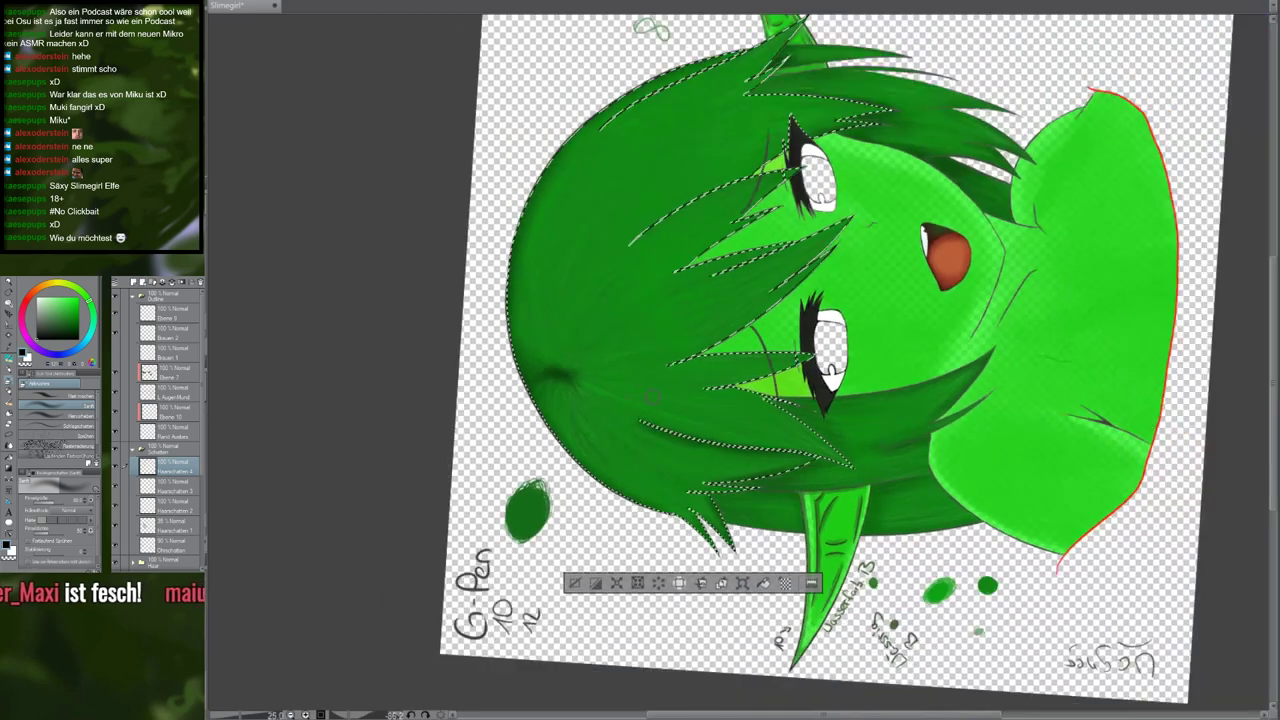
Rework the soft shadow at the hair whorl with a smaller airbrush, checking it against the whole head
scroll(595, 385, down, 3)
scroll(520, 400, up, 5)
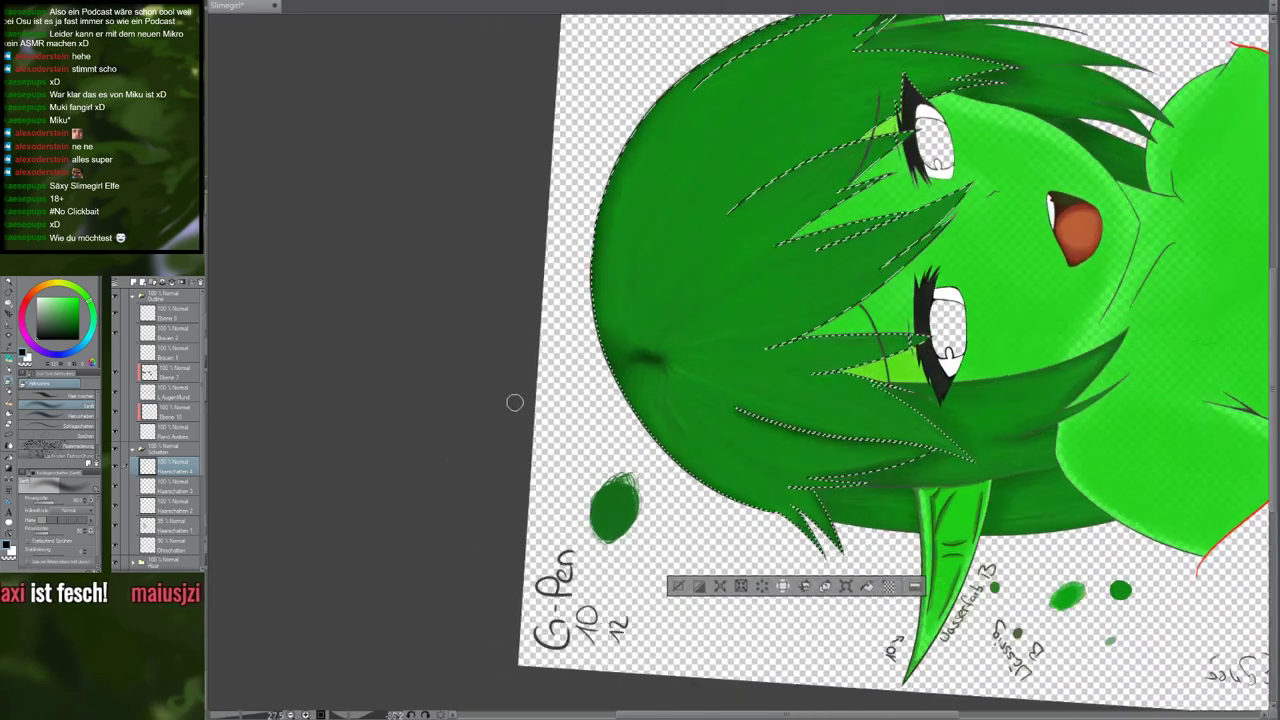
scroll(514, 402, up, 2)
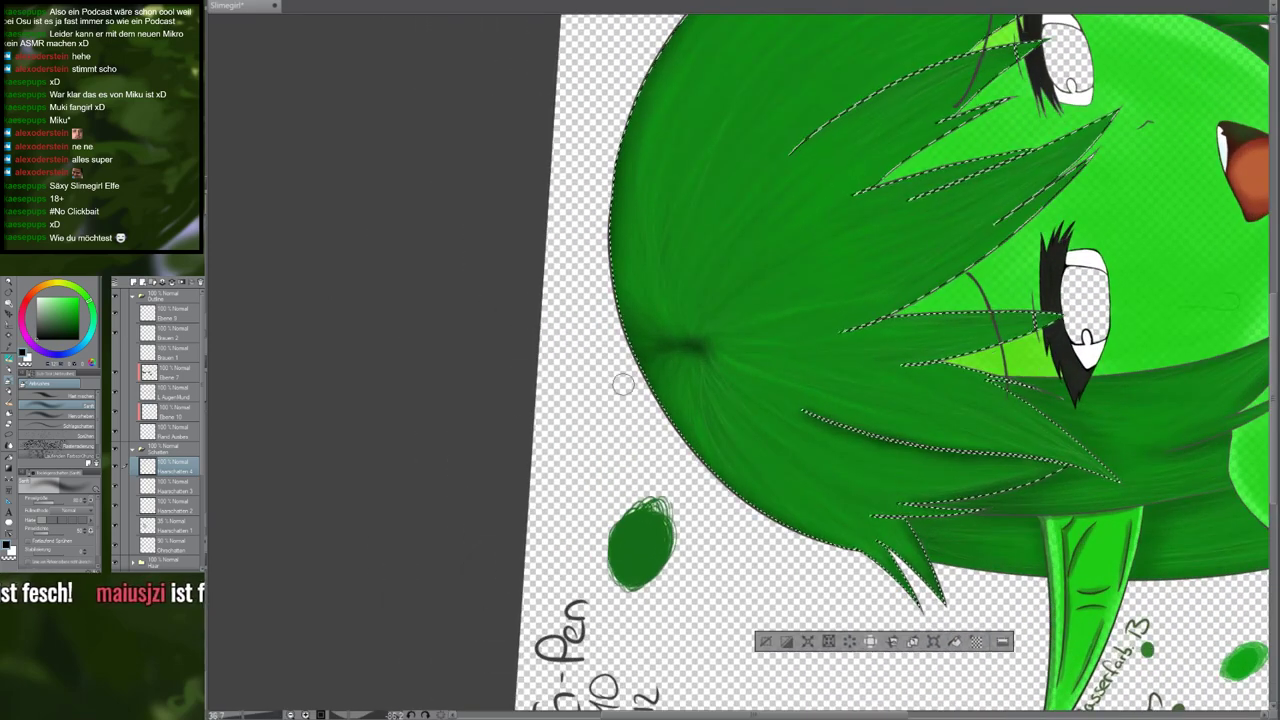
scroll(622, 383, up, 4)
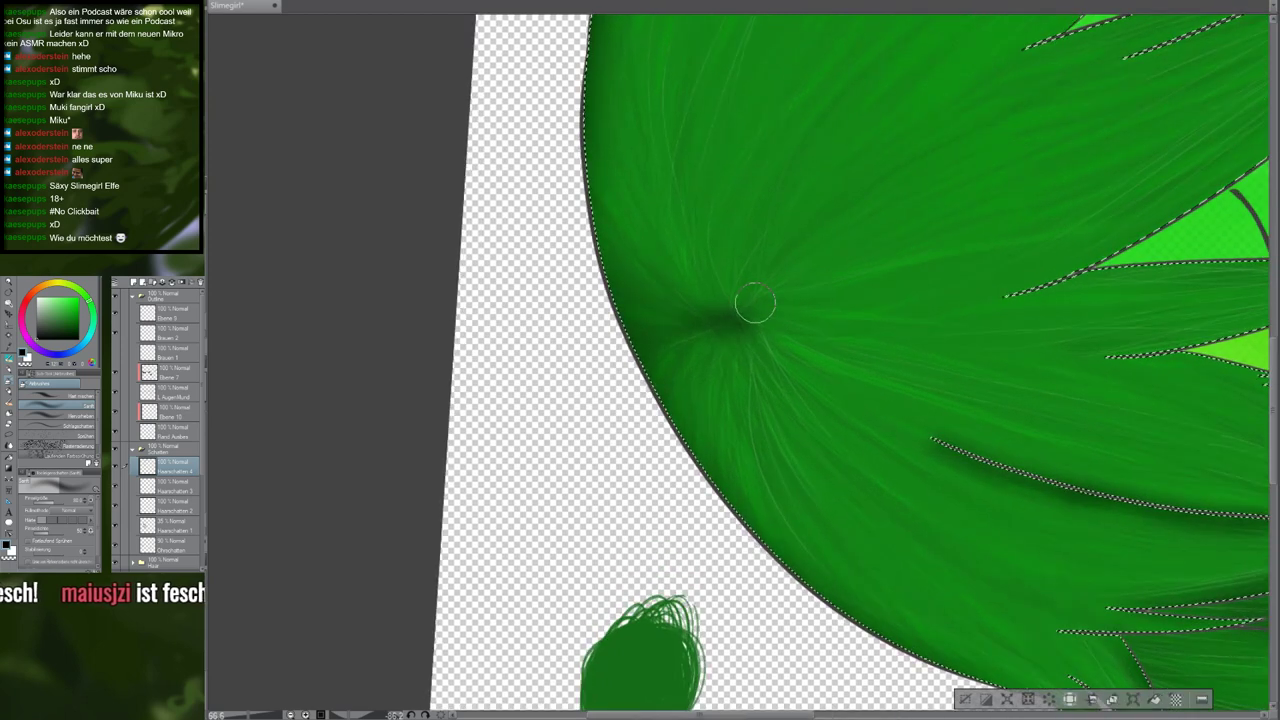
scroll(754, 304, up, 1)
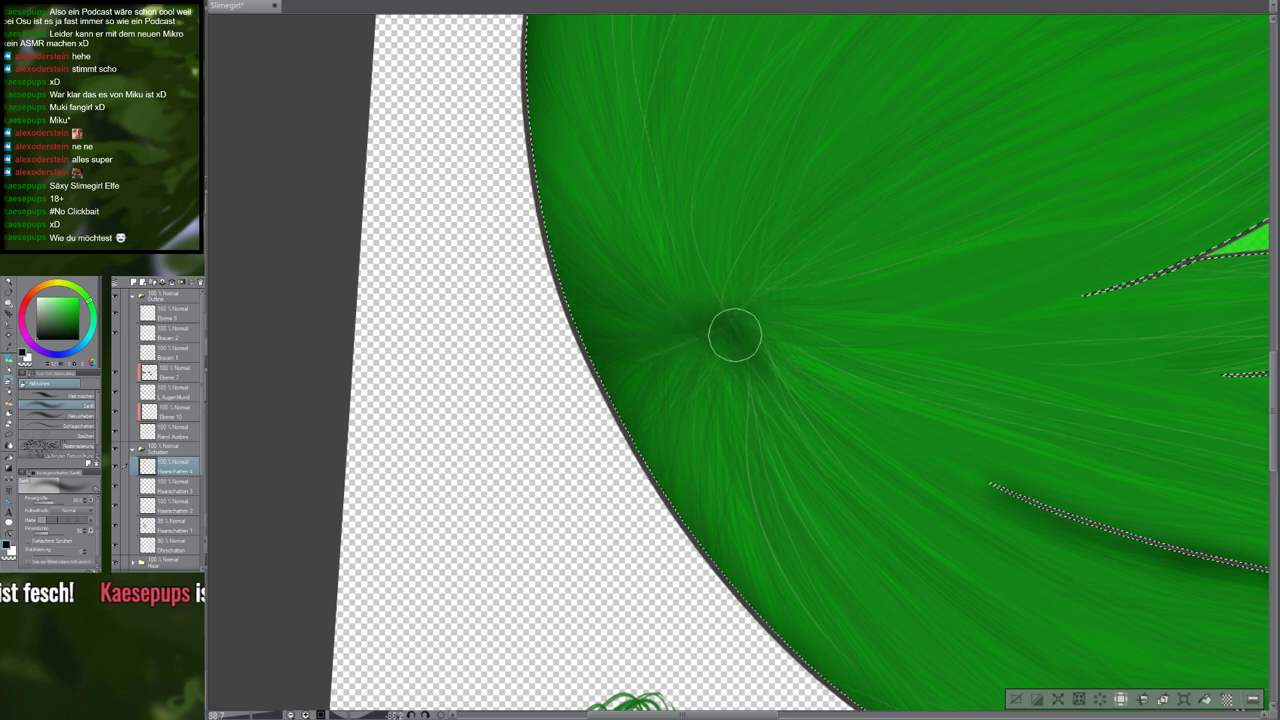
mouse_move(721, 328)
mouse_down()
mouse_move(661, 312)
mouse_move(651, 340)
mouse_move(587, 371)
mouse_move(674, 321)
mouse_move(543, 307)
mouse_up()
scroll(543, 306, down, 10)
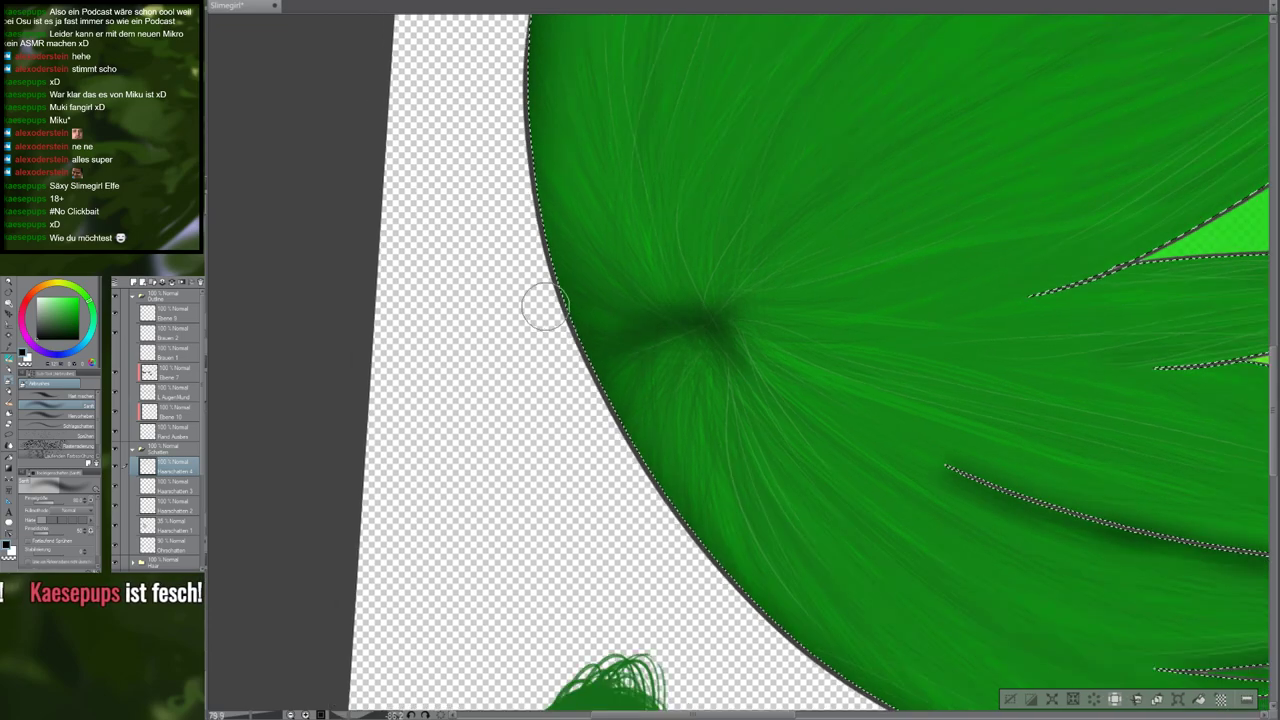
scroll(563, 340, down, 3)
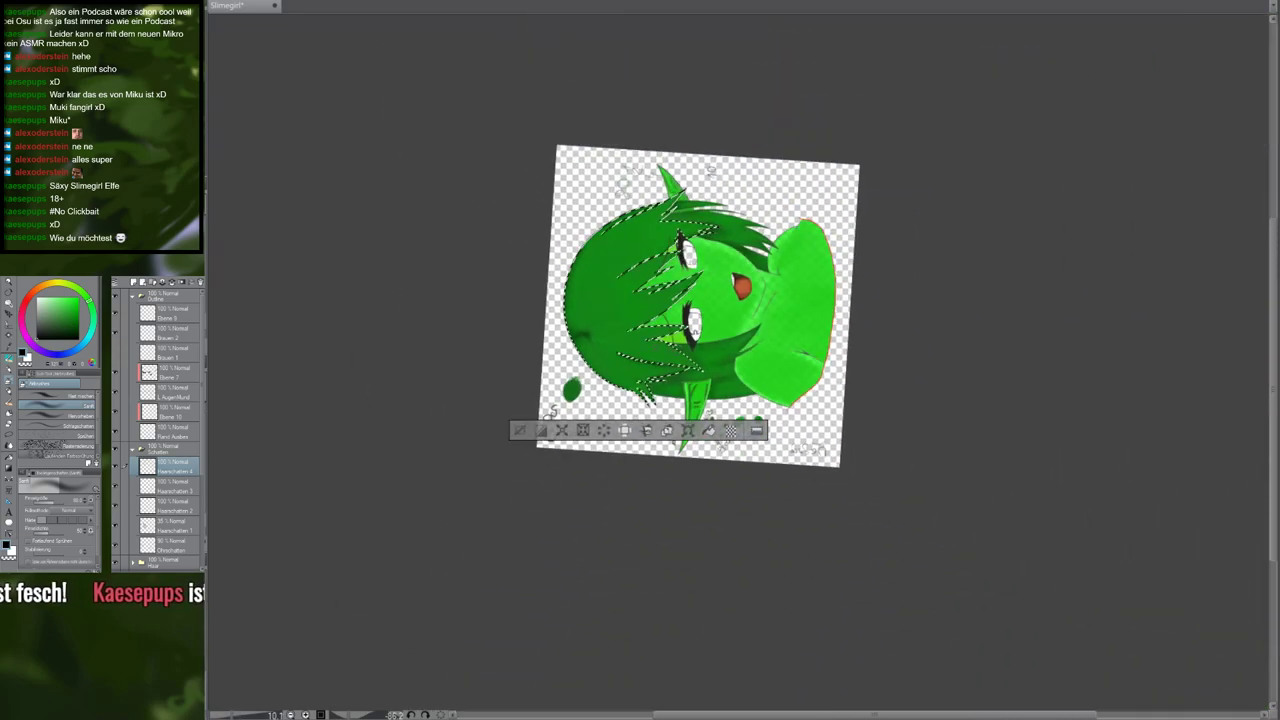
scroll(449, 309, up, 12)
scroll(601, 333, up, 4)
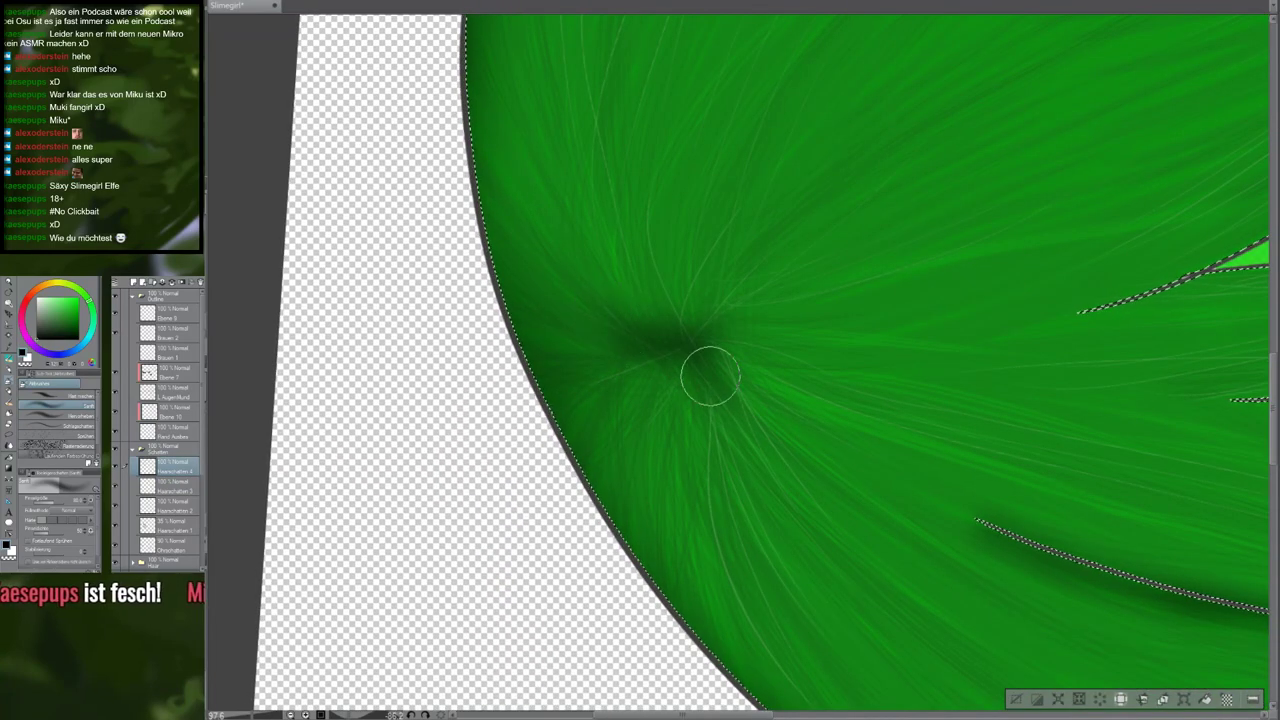
scroll(709, 371, down, 5)
scroll(819, 413, down, 5)
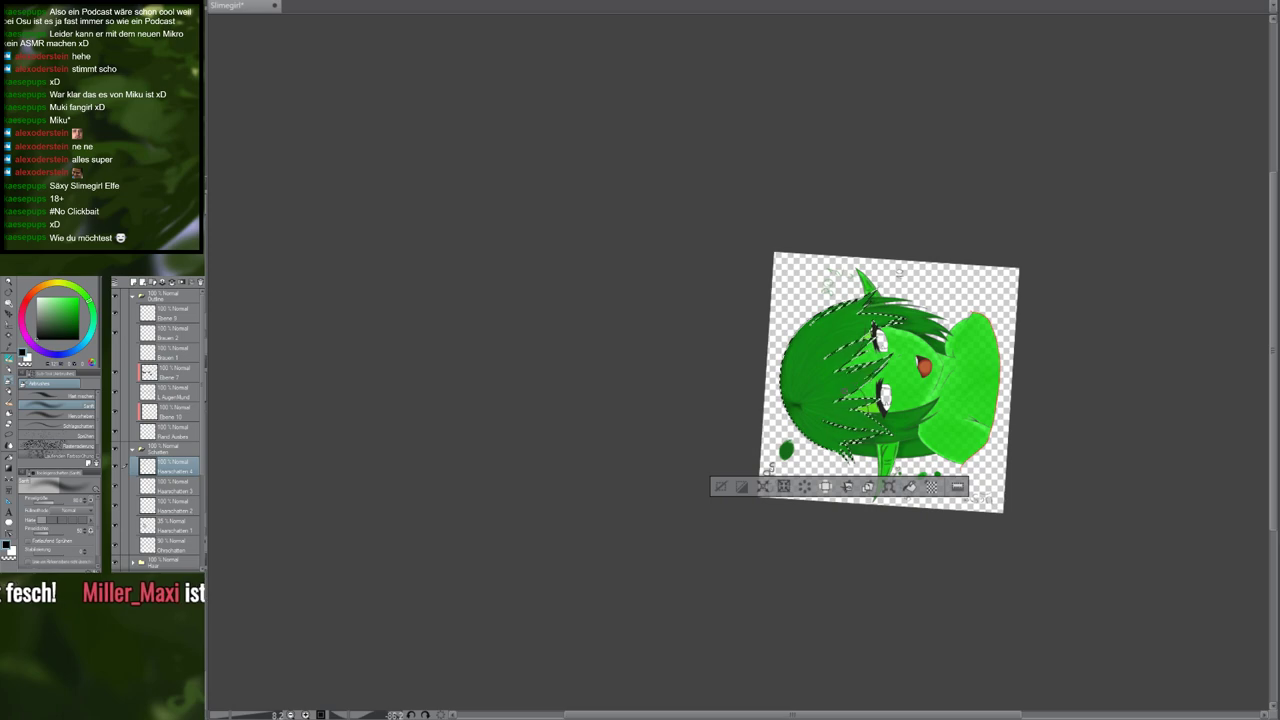
scroll(818, 398, up, 5)
scroll(818, 398, up, 4)
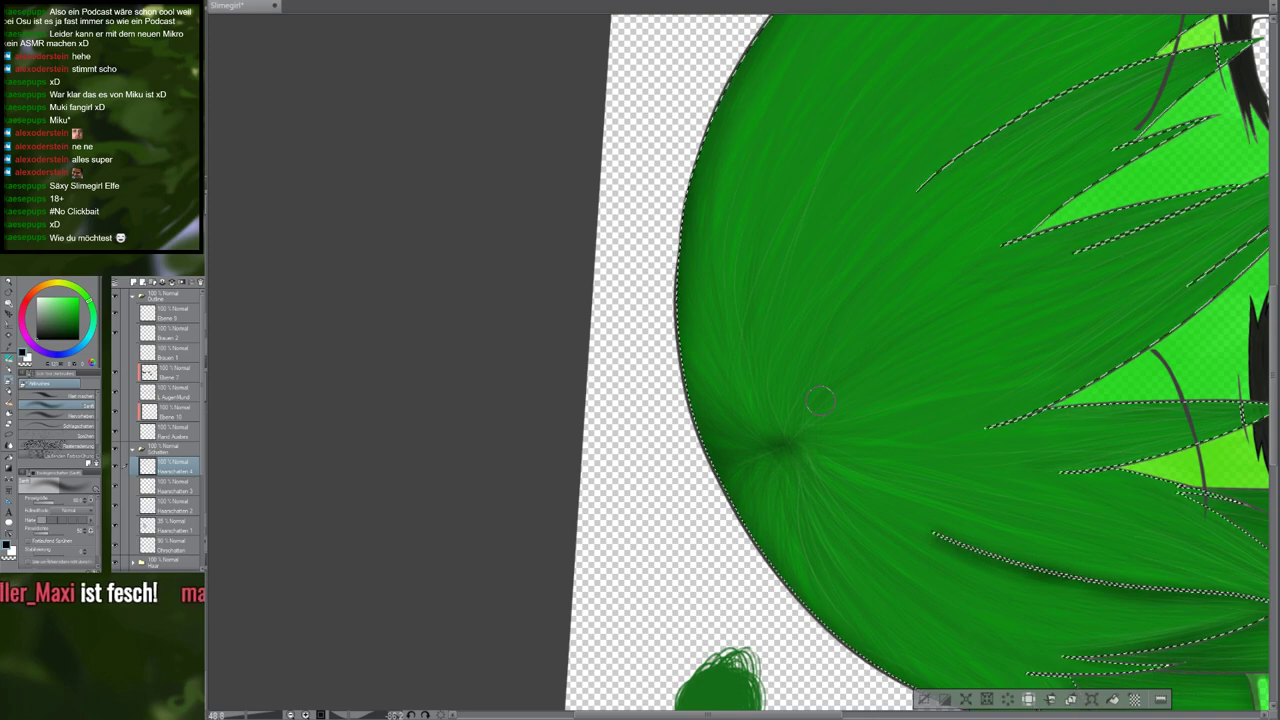
Airbrush soft shadows into the gaps and roots of the pointed fringe strands above both eyes
scroll(818, 398, down, 3)
scroll(970, 364, up, 1)
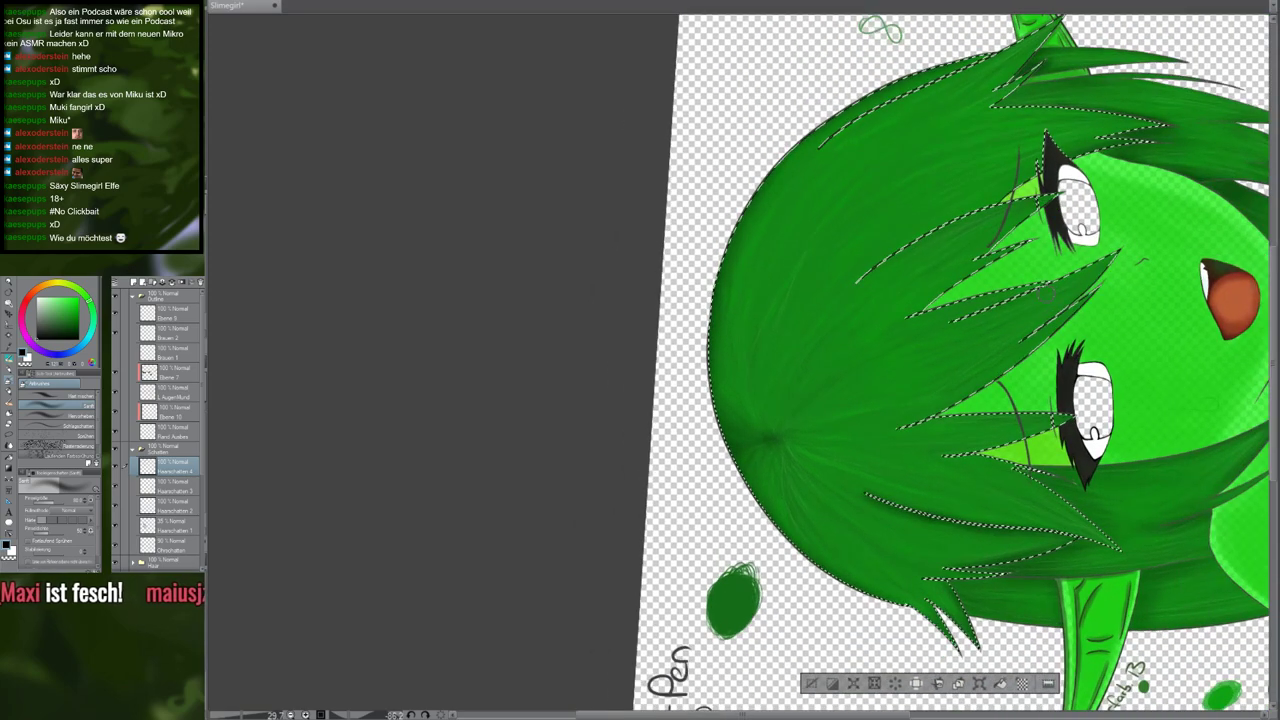
scroll(970, 364, up, 1)
scroll(970, 364, up, 1)
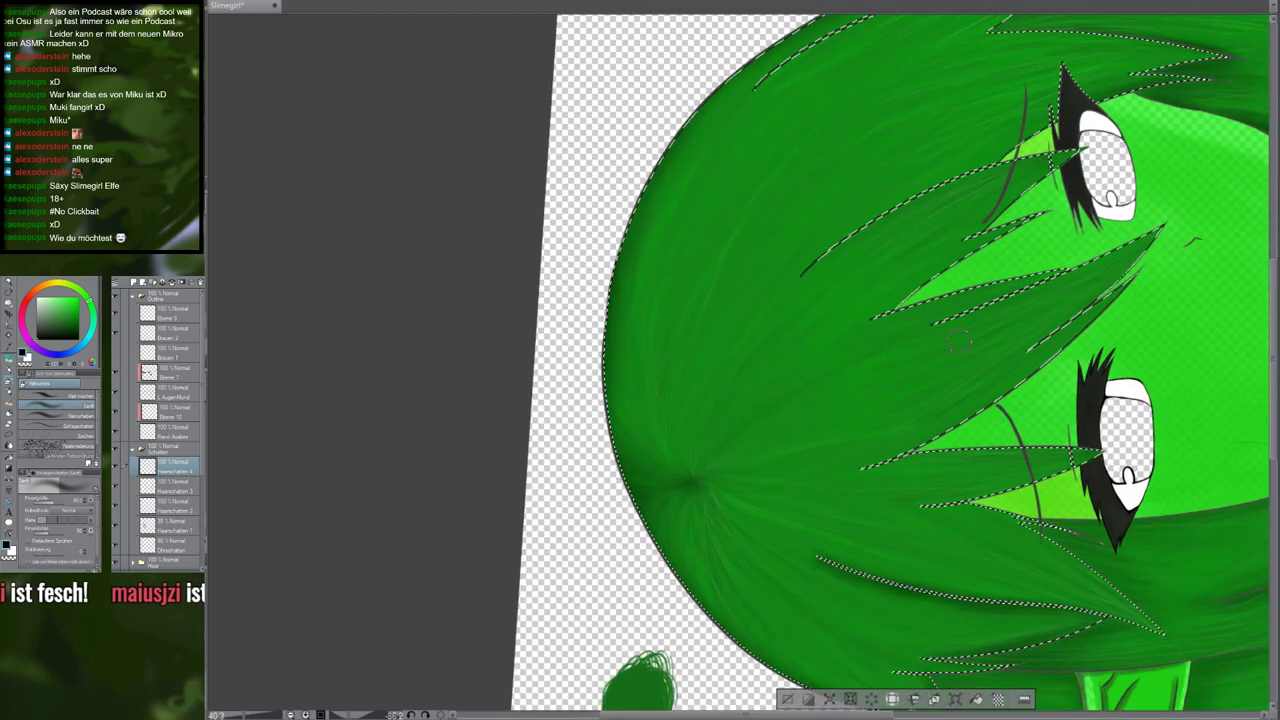
scroll(960, 350, up, 1)
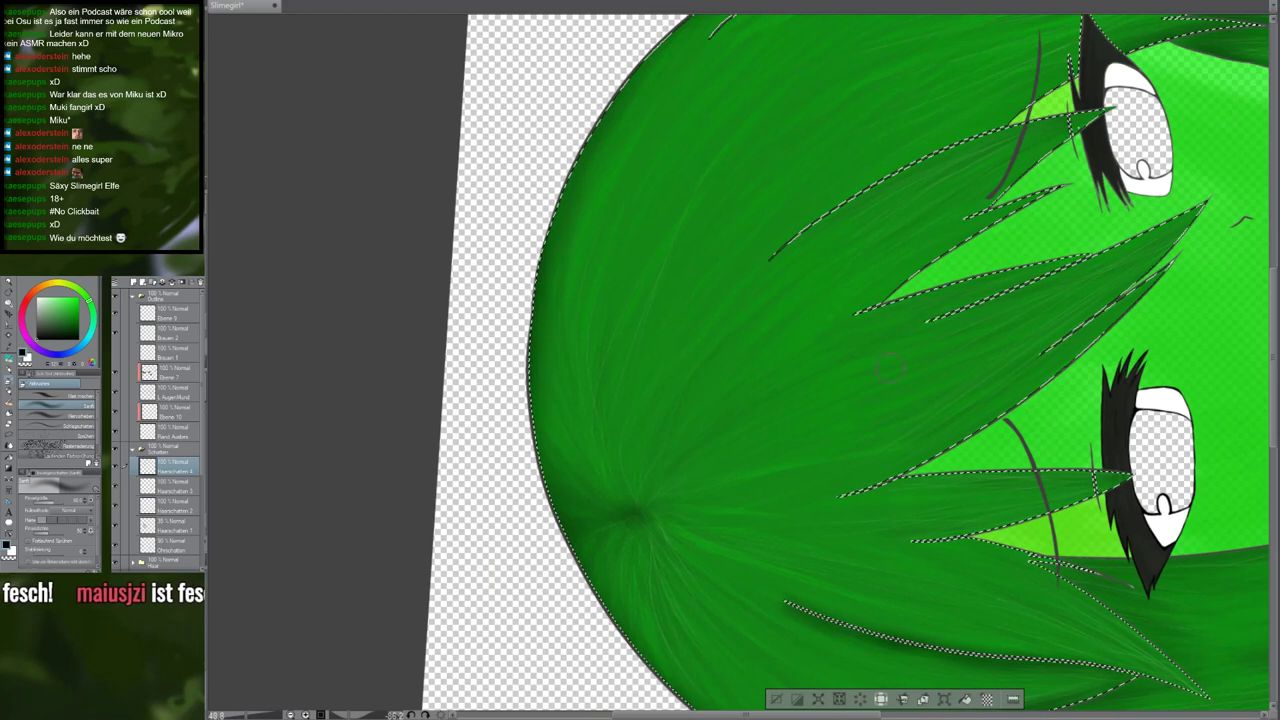
drag(1085, 115, 871, 326)
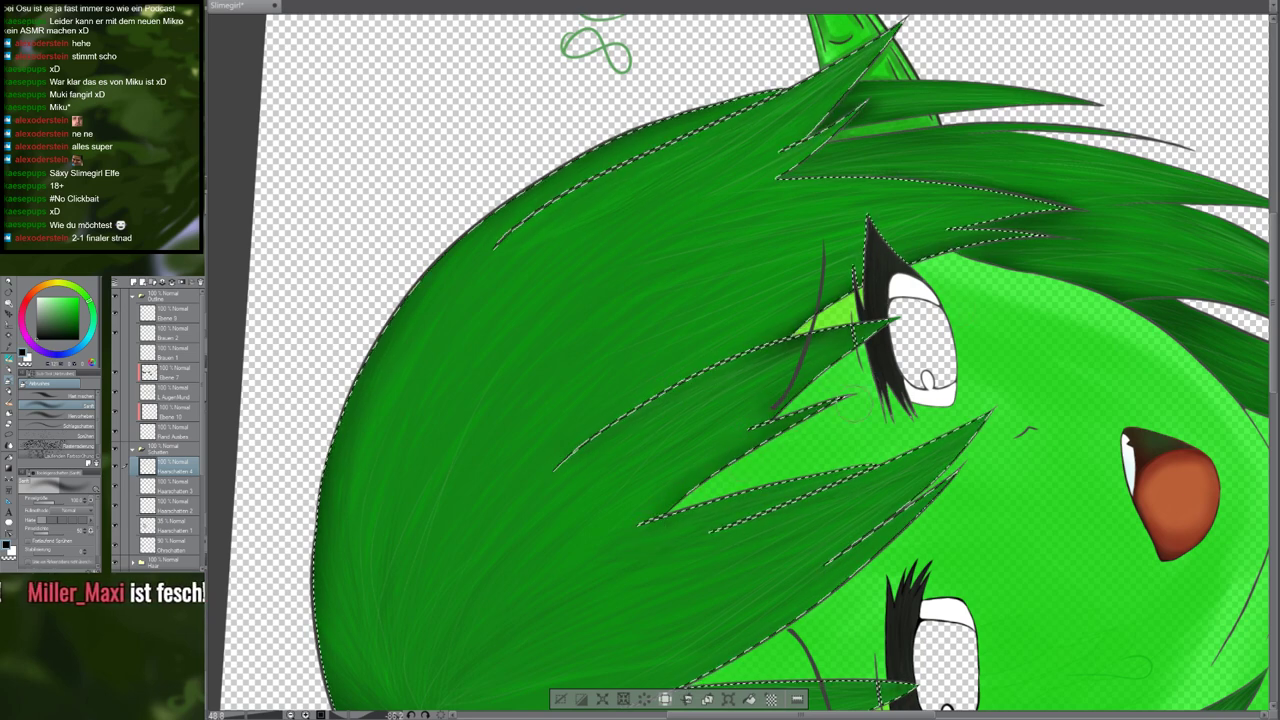
drag(679, 504, 623, 401)
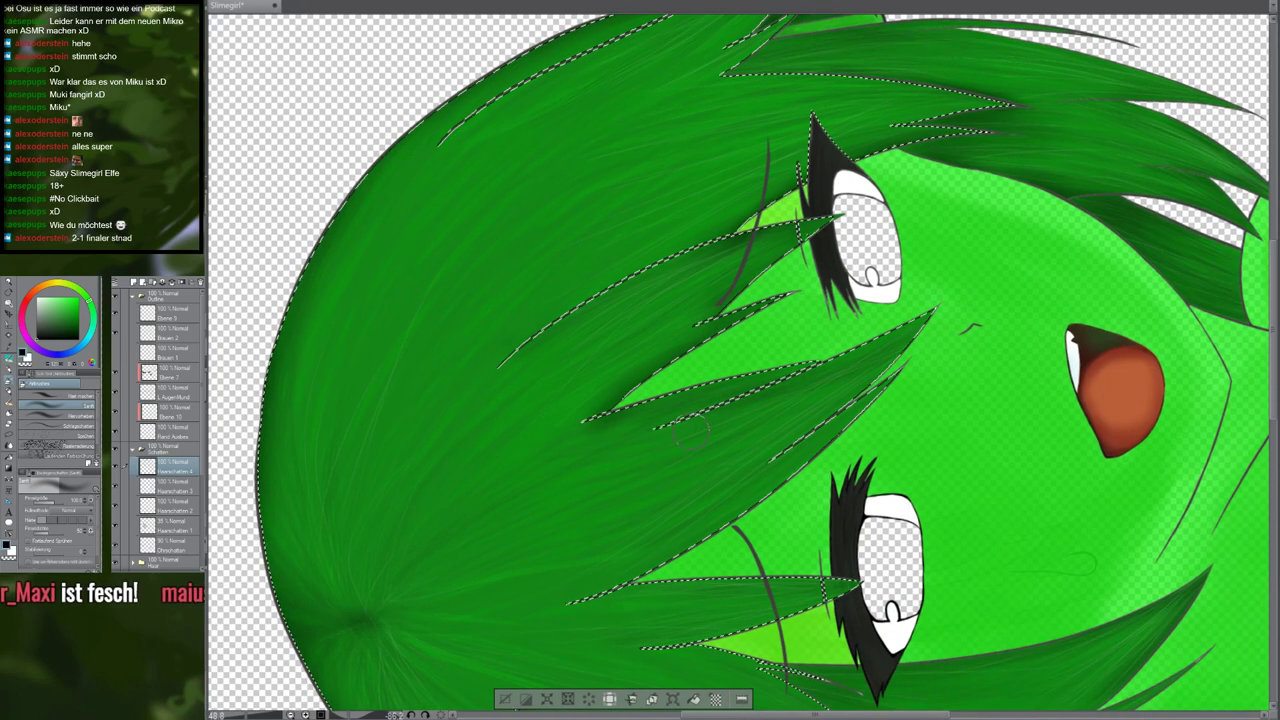
drag(858, 419, 869, 349)
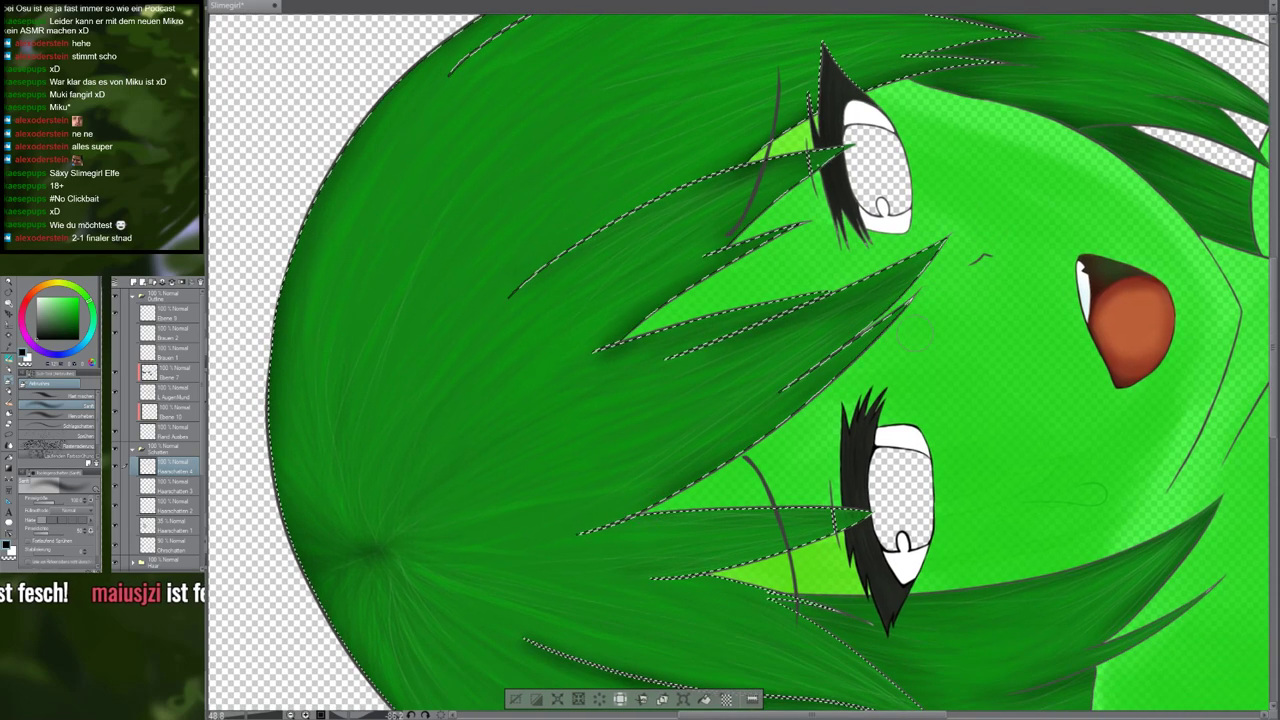
drag(780, 436, 777, 324)
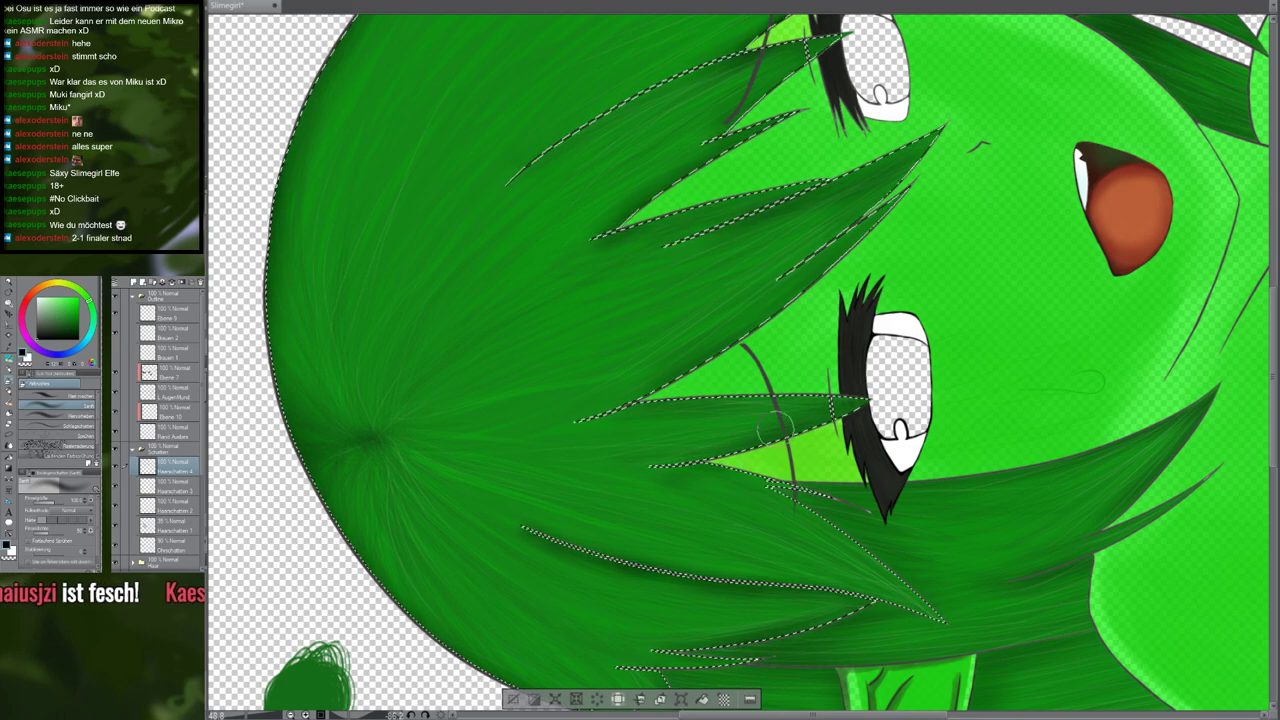
Rotate the canvas nearly upright and airbrush soft shadows around the remaining fringe strands beside the near ear
key(r)
mouse_move(764, 417)
mouse_down()
mouse_move(677, 358)
mouse_move(668, 380)
mouse_up()
key(space)
drag(580, 463, 710, 490)
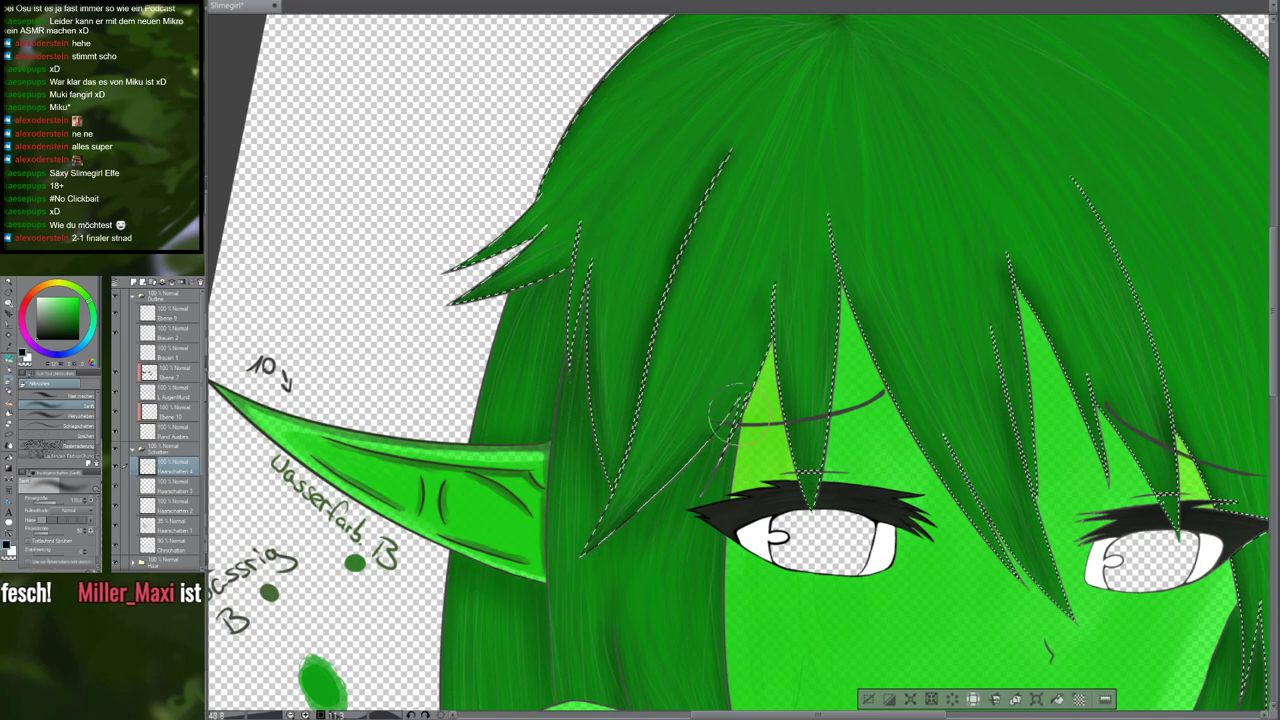
Clear the top hair selection and check the hair shadows across the whole portrait
scroll(644, 444, down, 6)
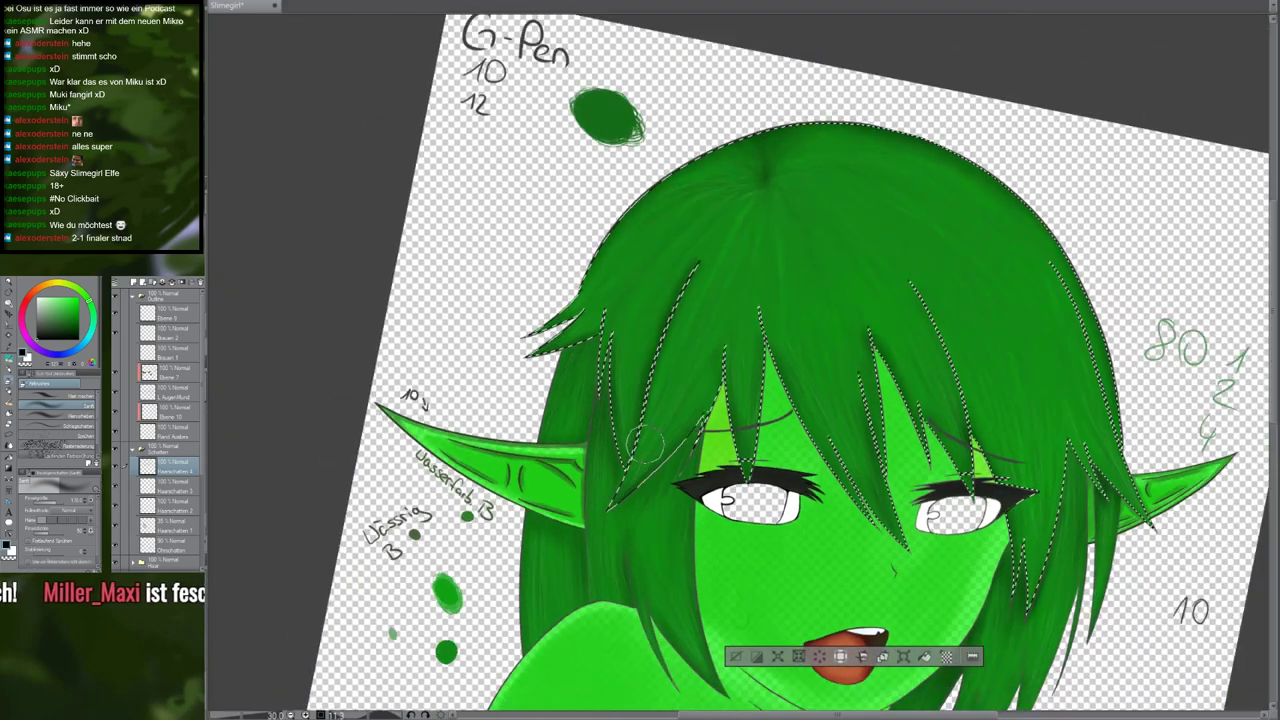
scroll(644, 444, down, 2)
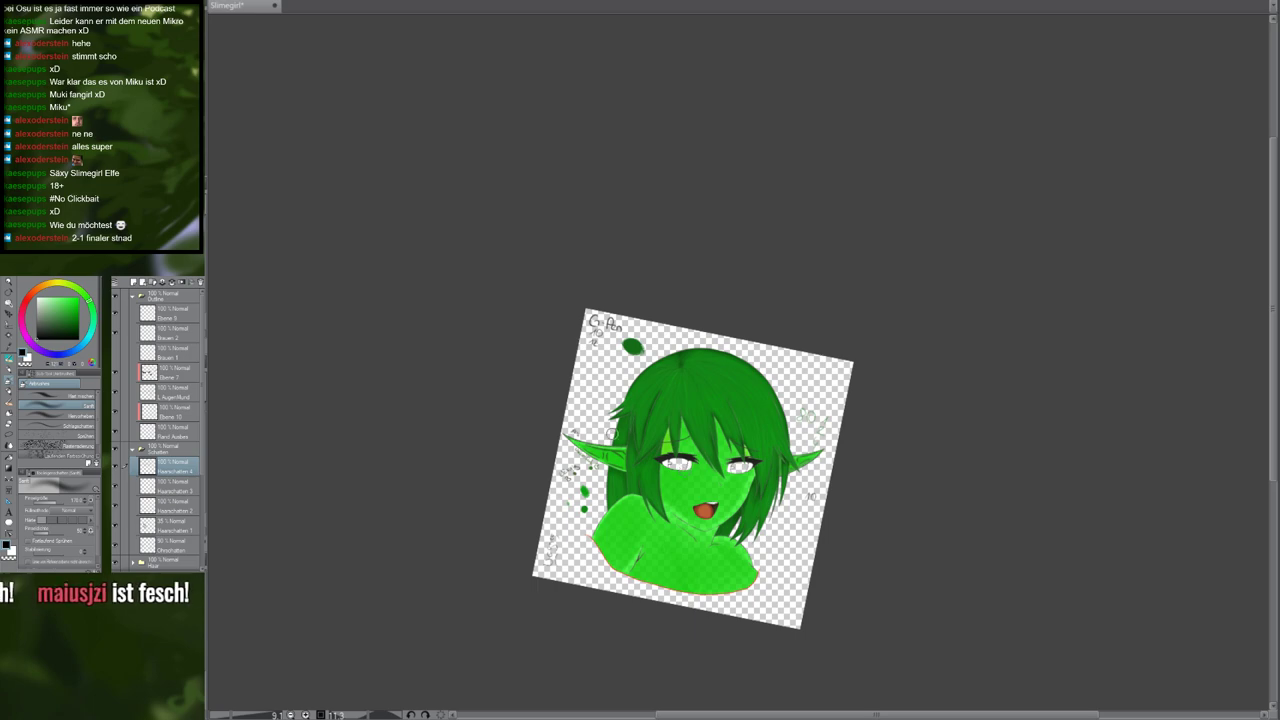
scroll(649, 359, up, 9)
scroll(670, 510, down, 1)
scroll(685, 469, down, 8)
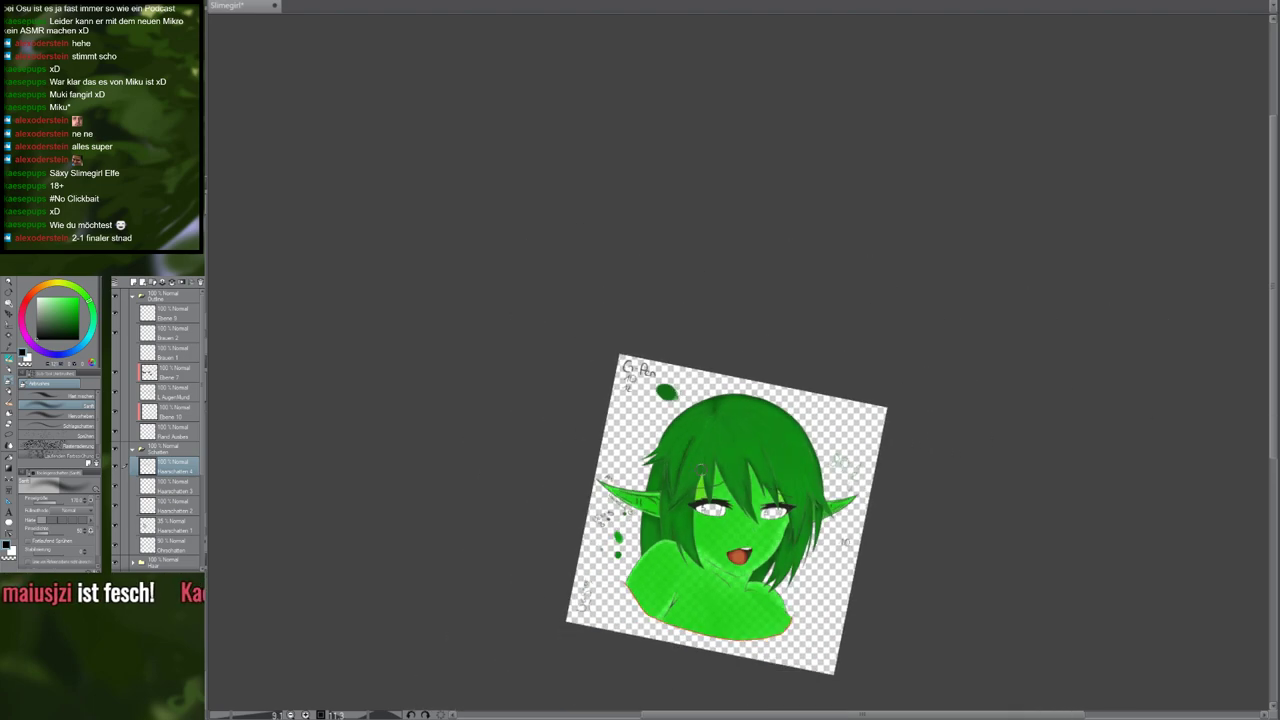
Toggle the visibility of the Haarschatten 4 layer repeatedly to compare the portrait with and without its shadows, leaving the layer visible
scroll(701, 470, up, 3)
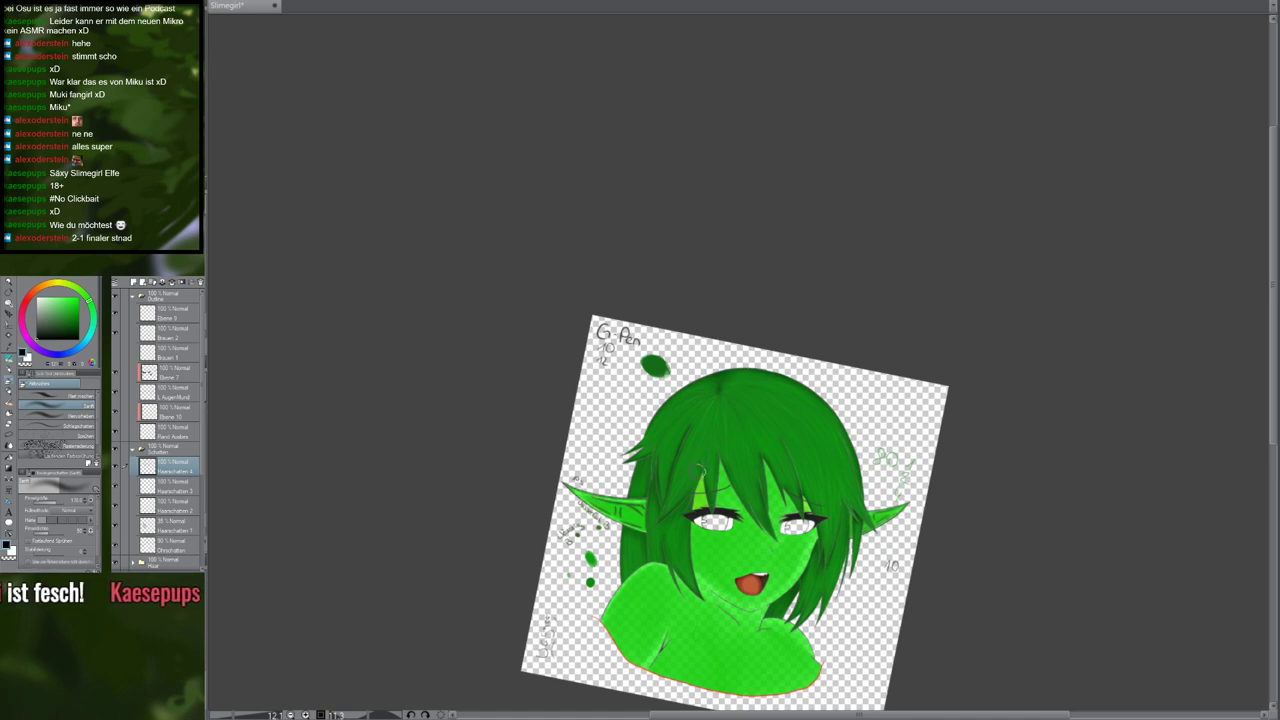
click(117, 466)
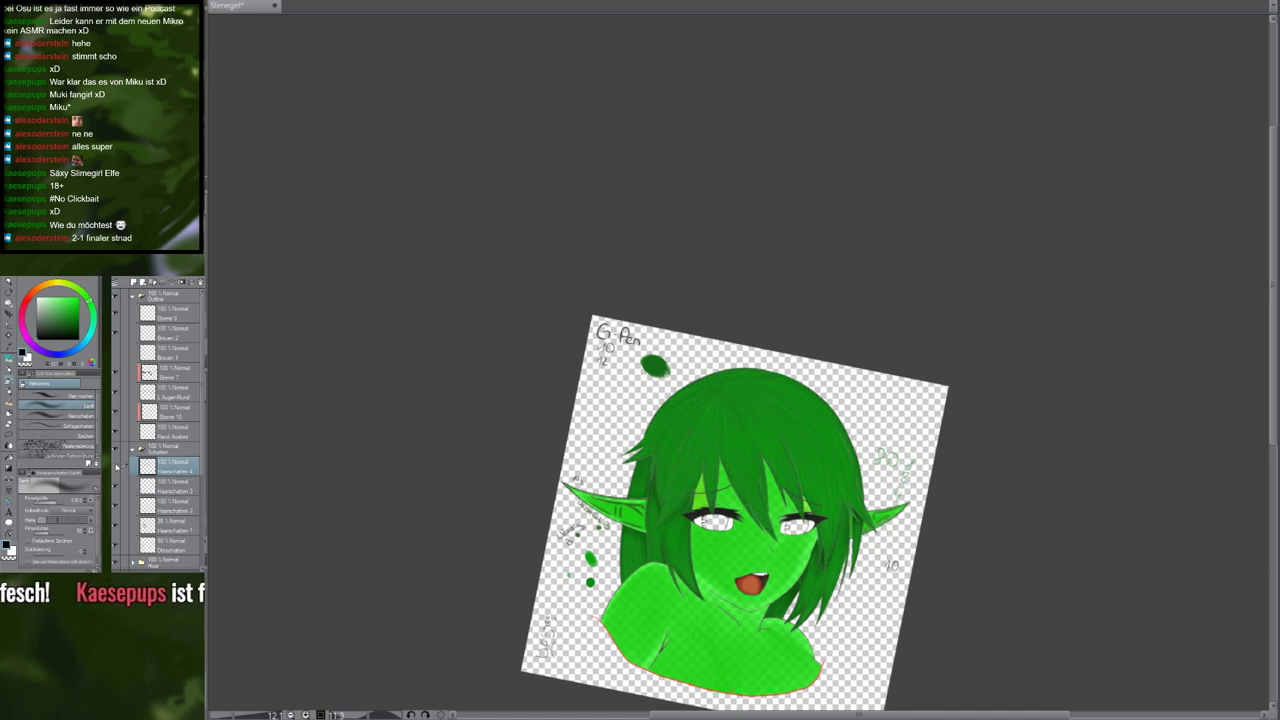
click(117, 466)
click(117, 466)
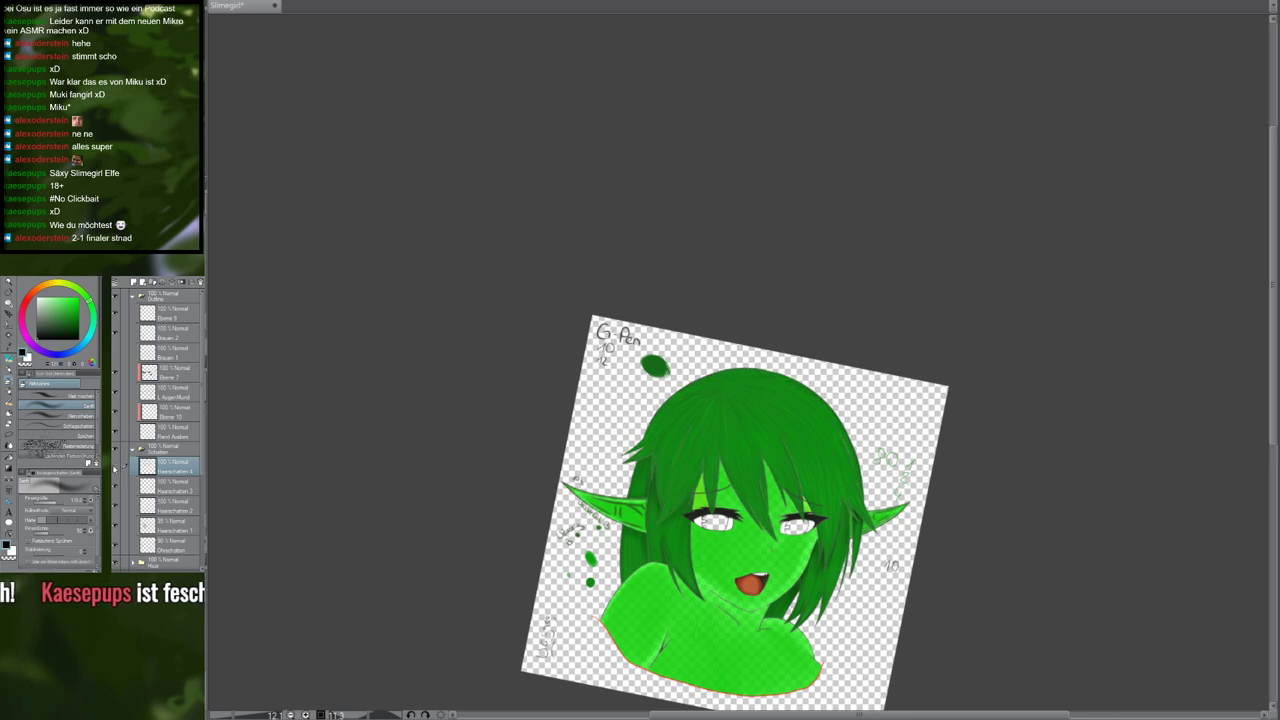
click(115, 467)
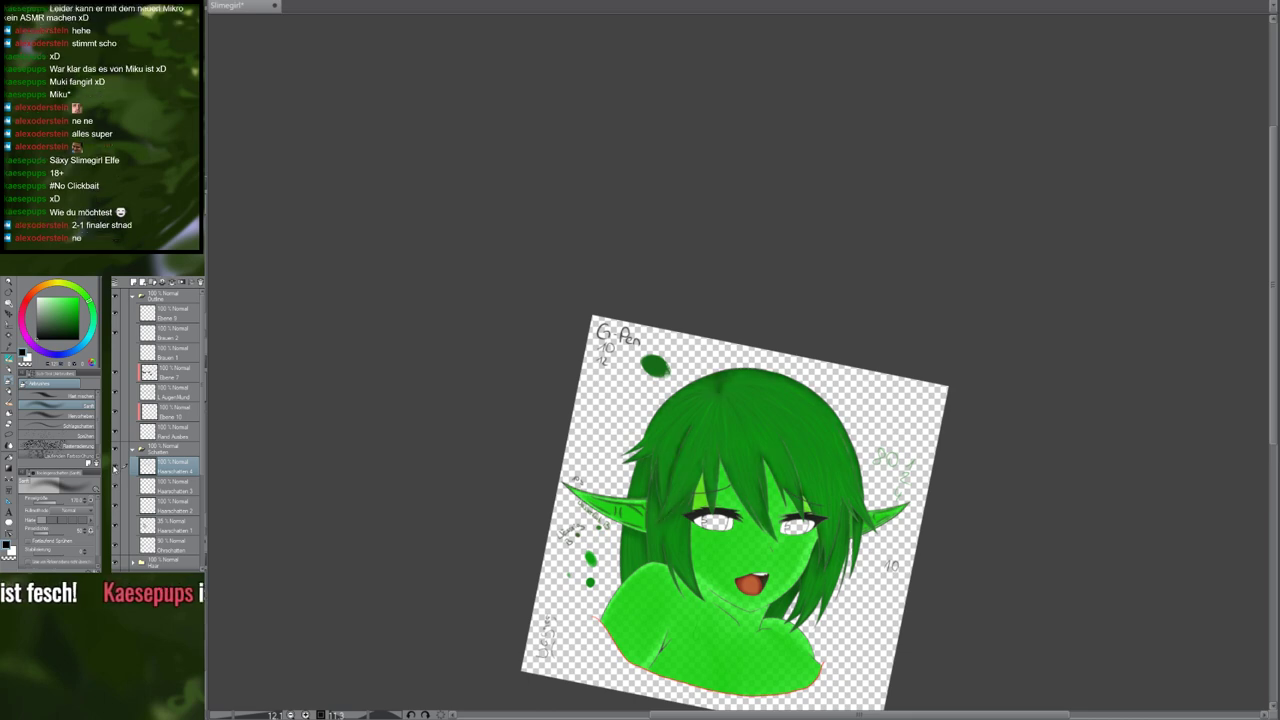
click(115, 468)
click(115, 468)
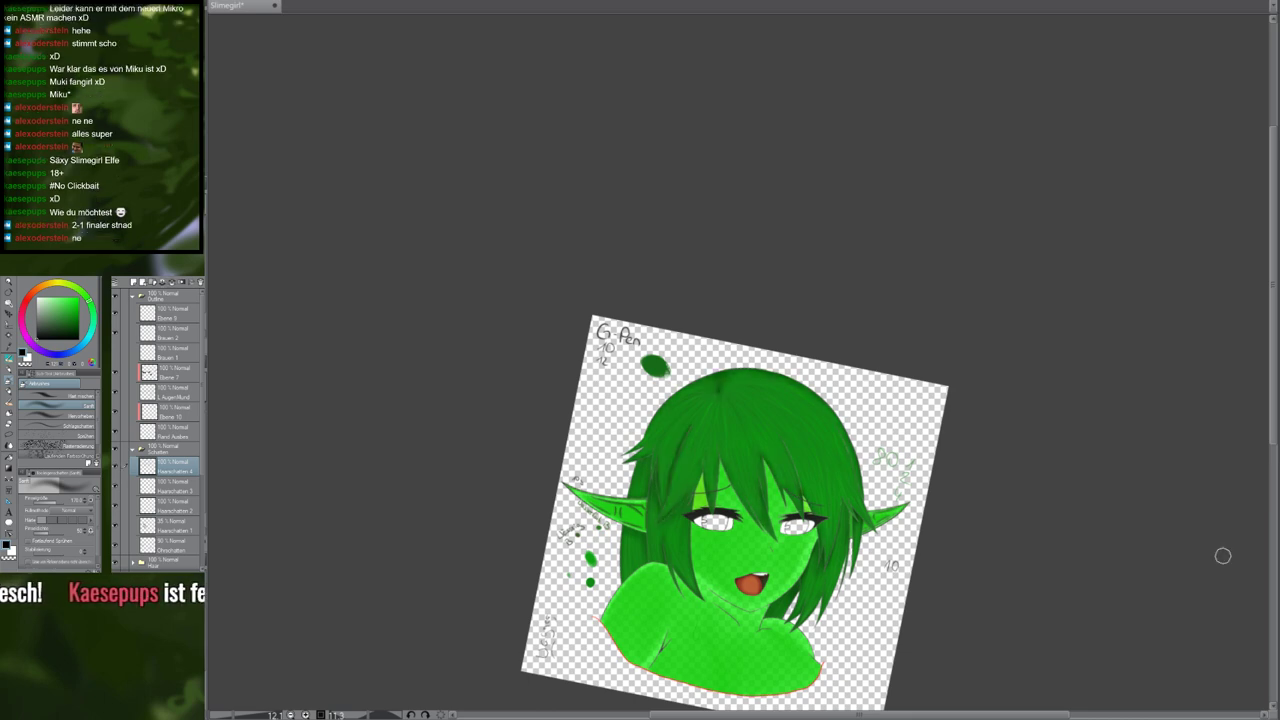
Examine the hair shadows around the fringe and crown, both up close and across the whole portrait
scroll(752, 466, down, 3)
scroll(744, 470, up, 3)
scroll(743, 470, down, 3)
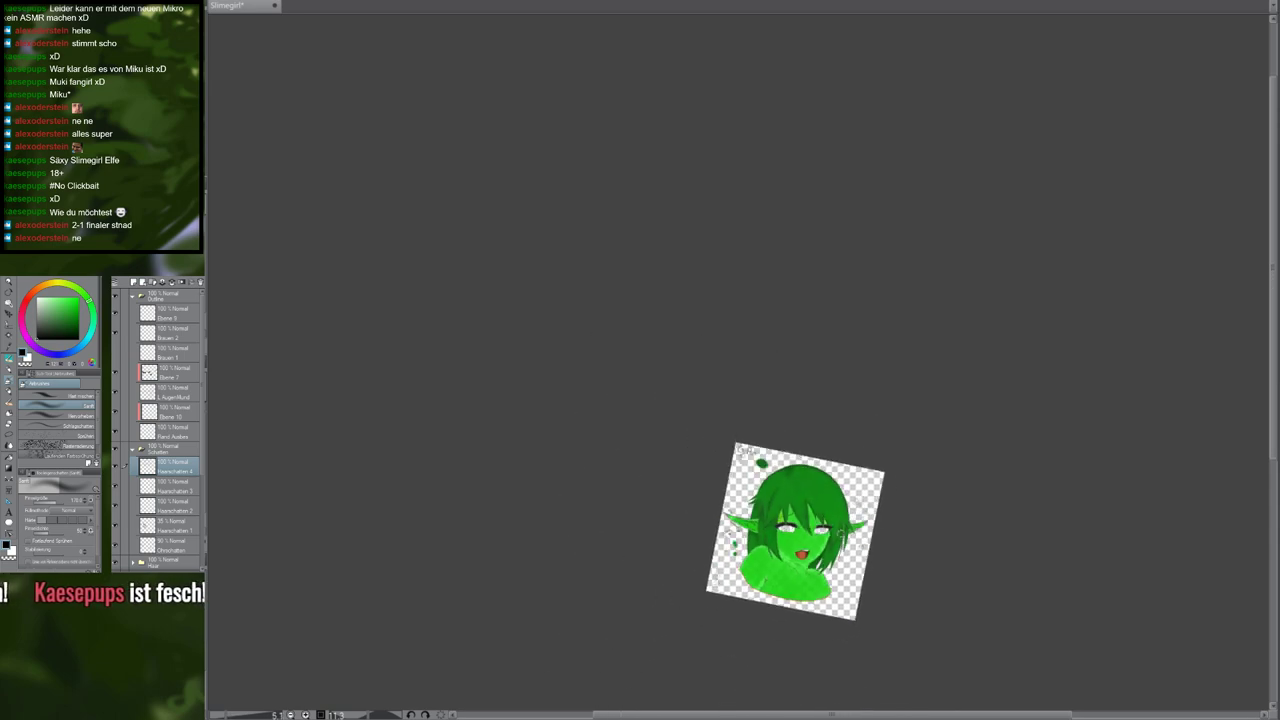
scroll(843, 532, up, 3)
scroll(843, 532, up, 5)
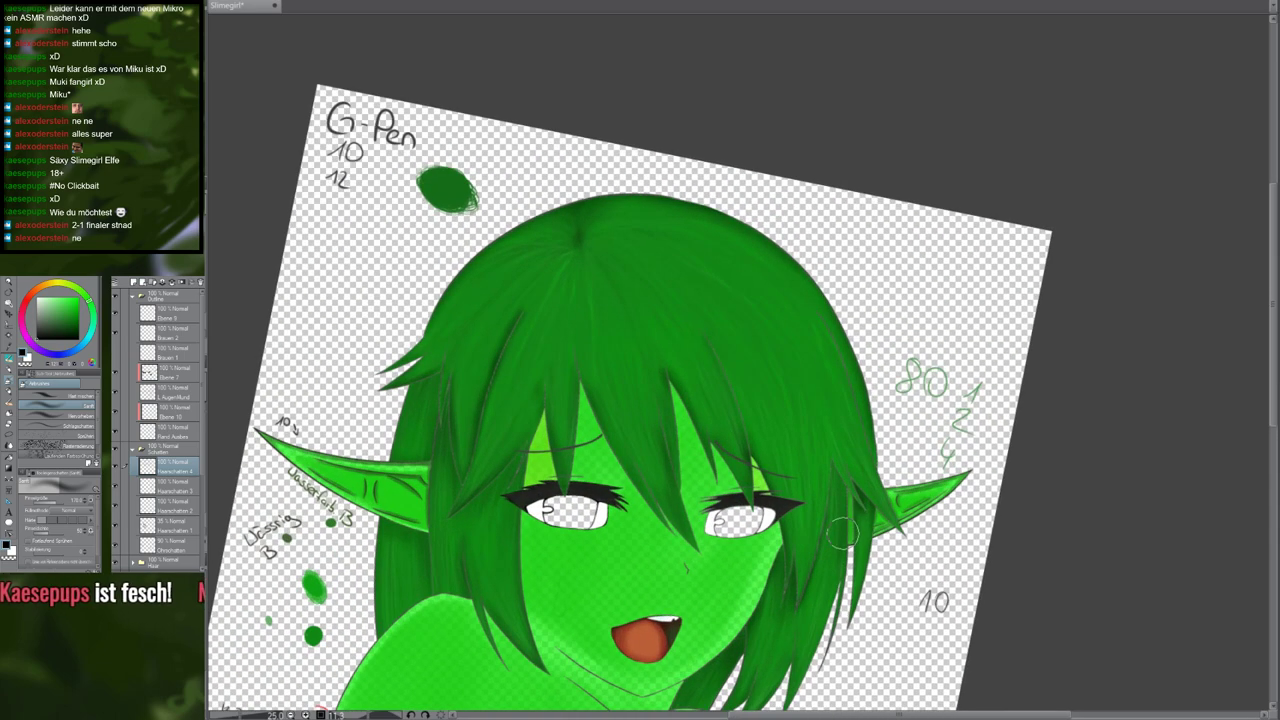
scroll(668, 410, up, 4)
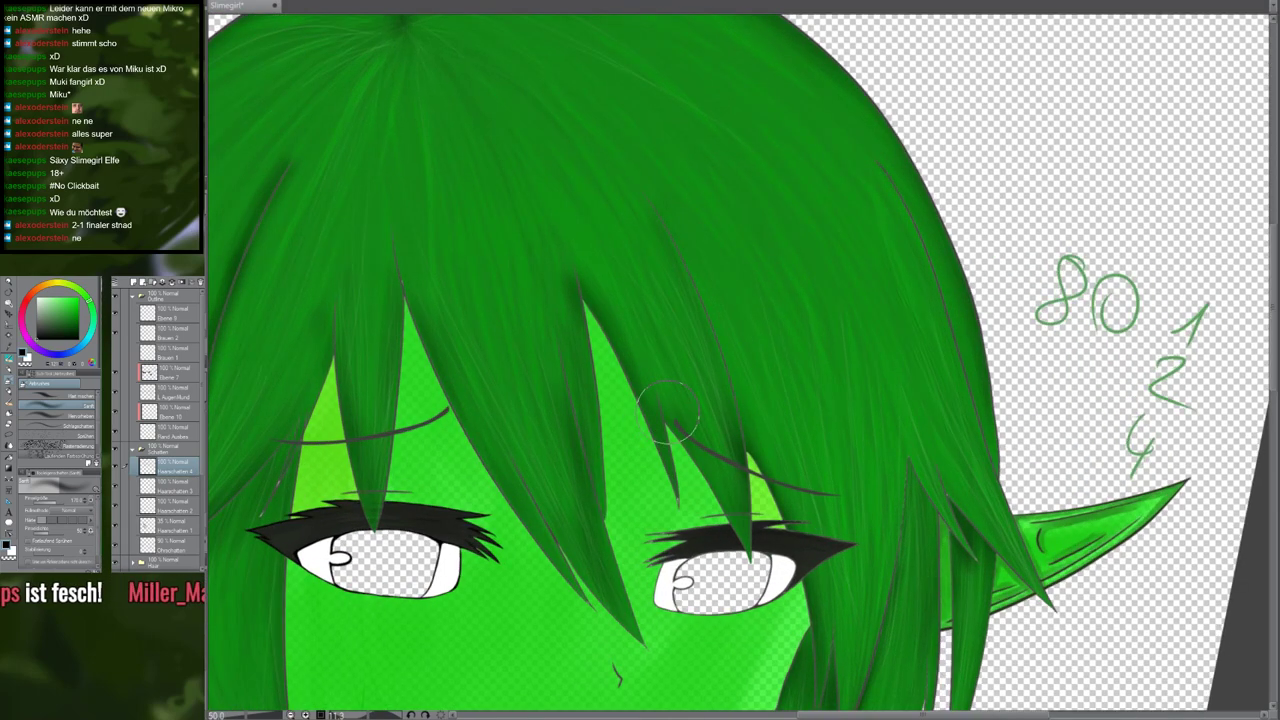
scroll(668, 405, down, 5)
scroll(672, 400, up, 4)
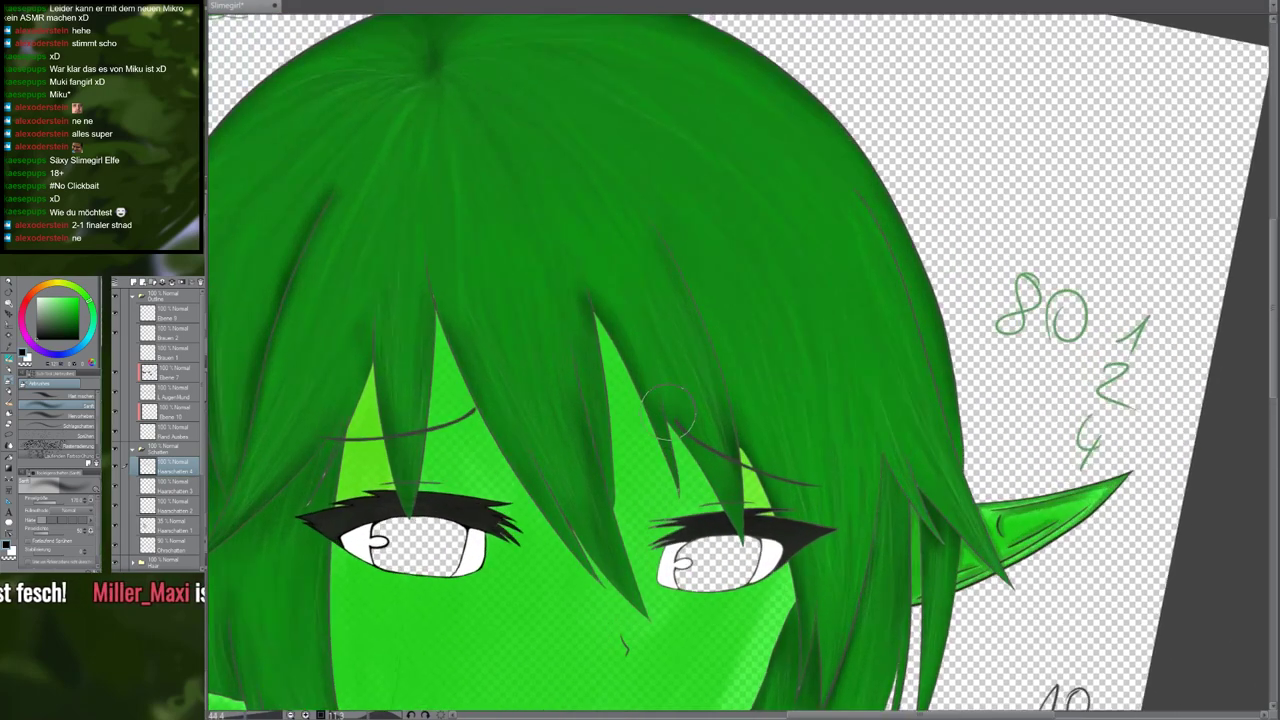
scroll(668, 405, down, 4)
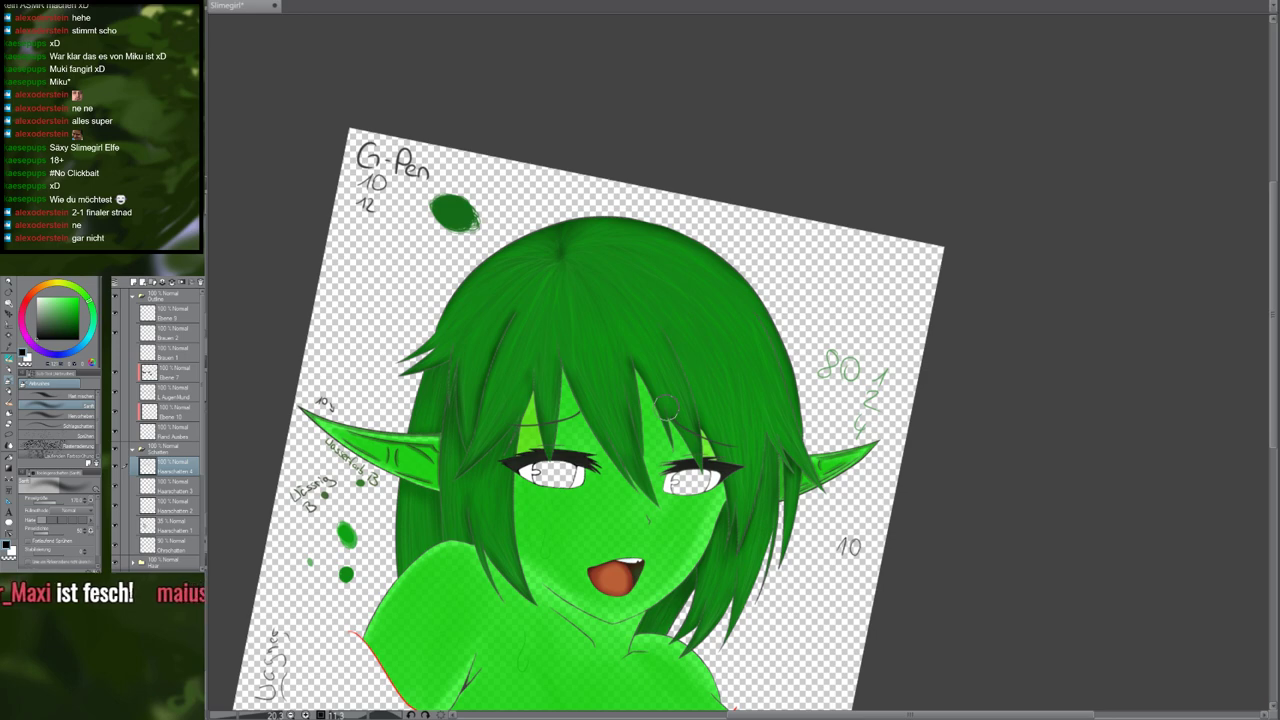
scroll(582, 400, up, 2)
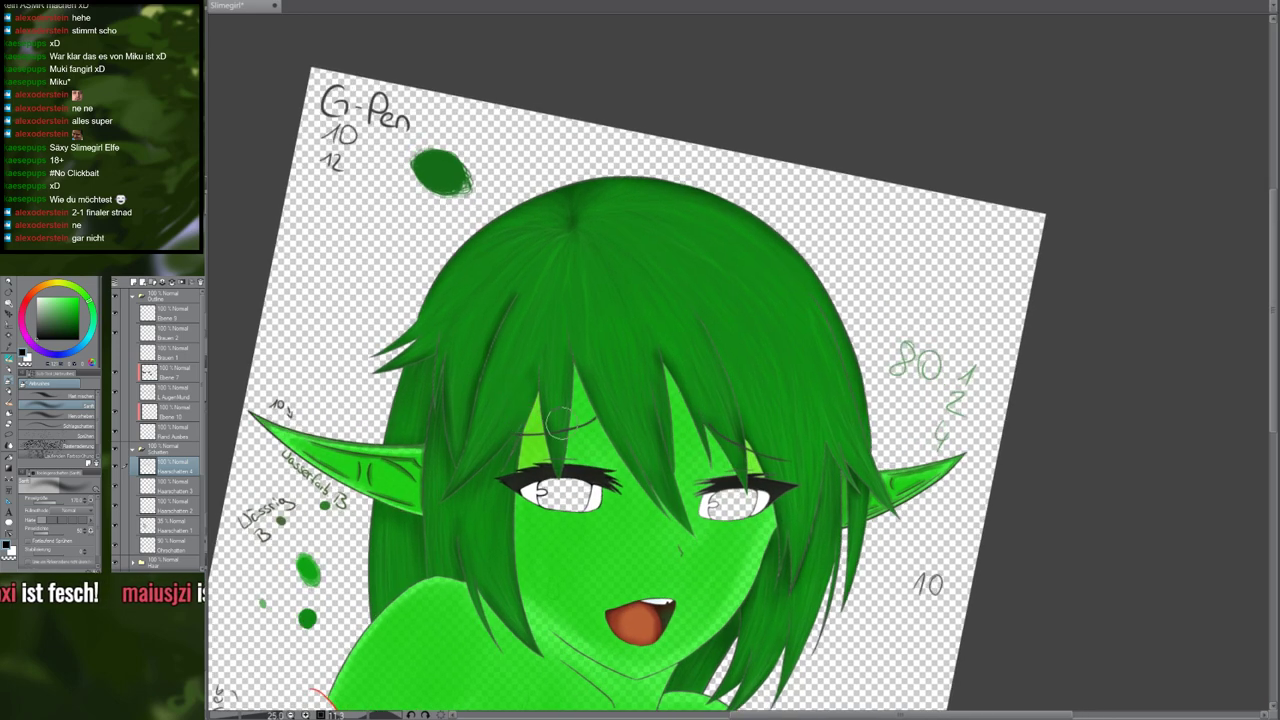
Reset the canvas rotation to upright and check the shaded hair across the whole portrait
click(441, 715)
scroll(708, 563, up, 3)
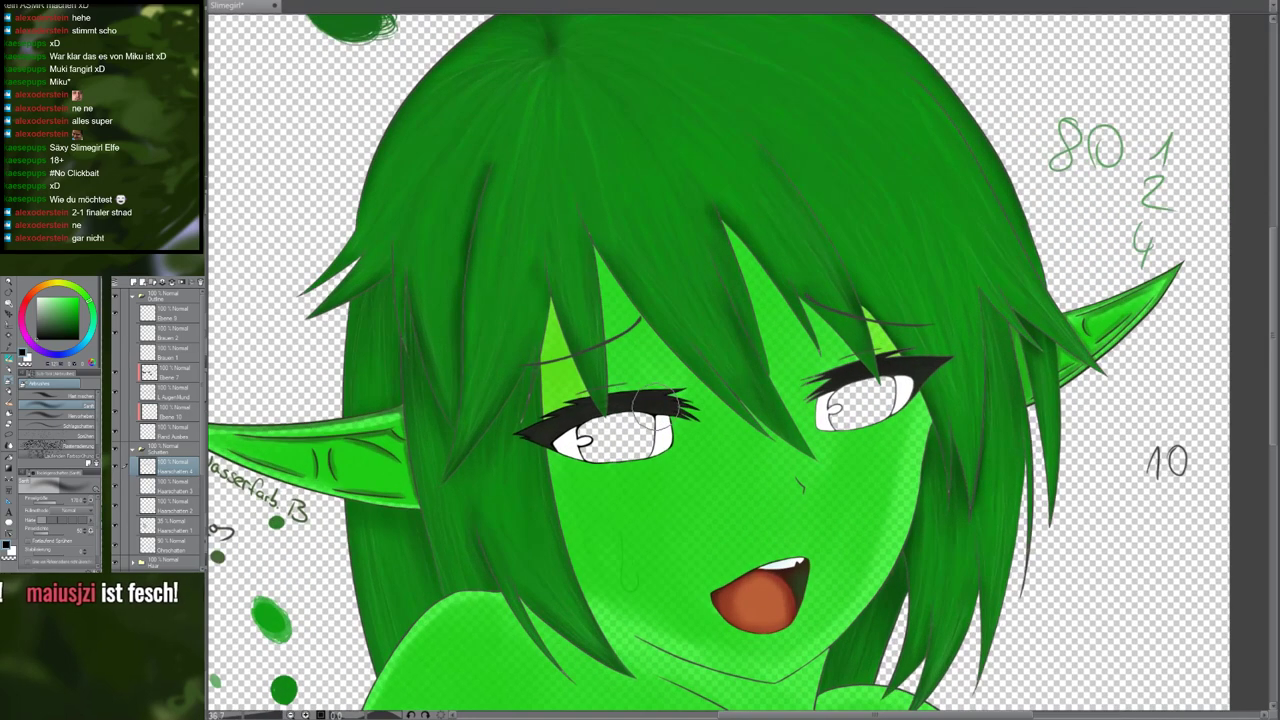
drag(657, 407, 654, 482)
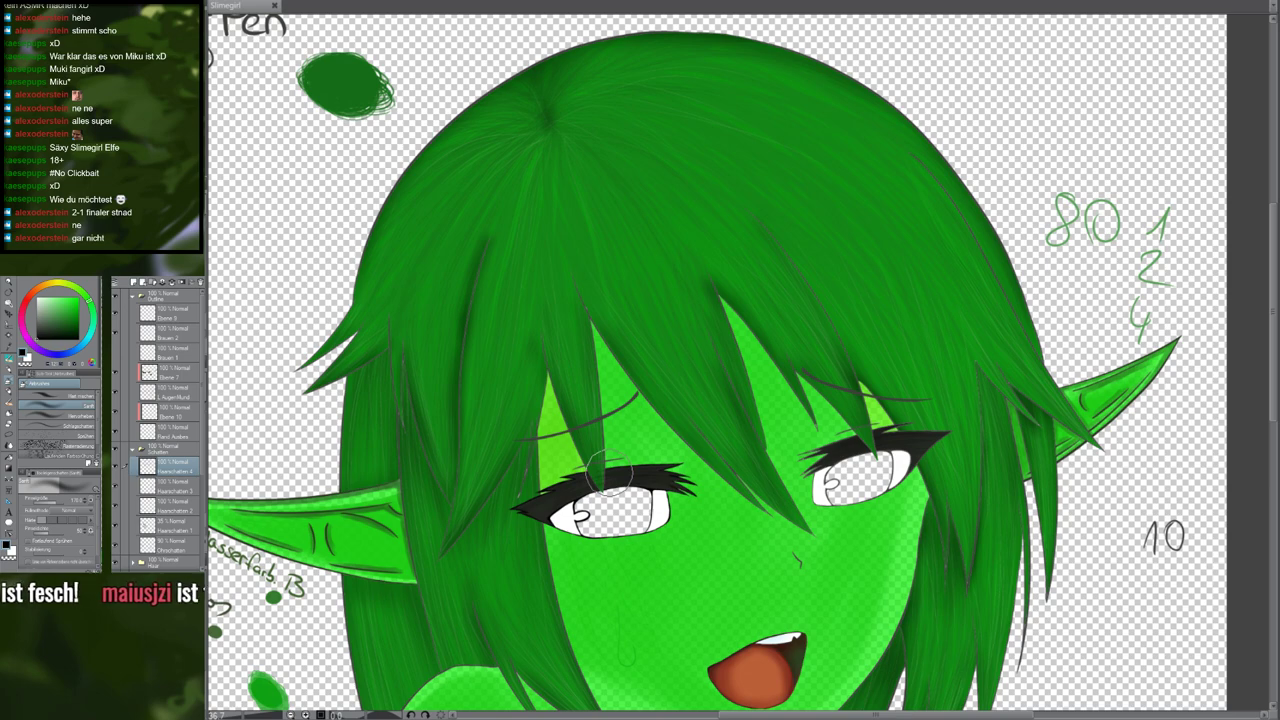
scroll(607, 470, down, 4)
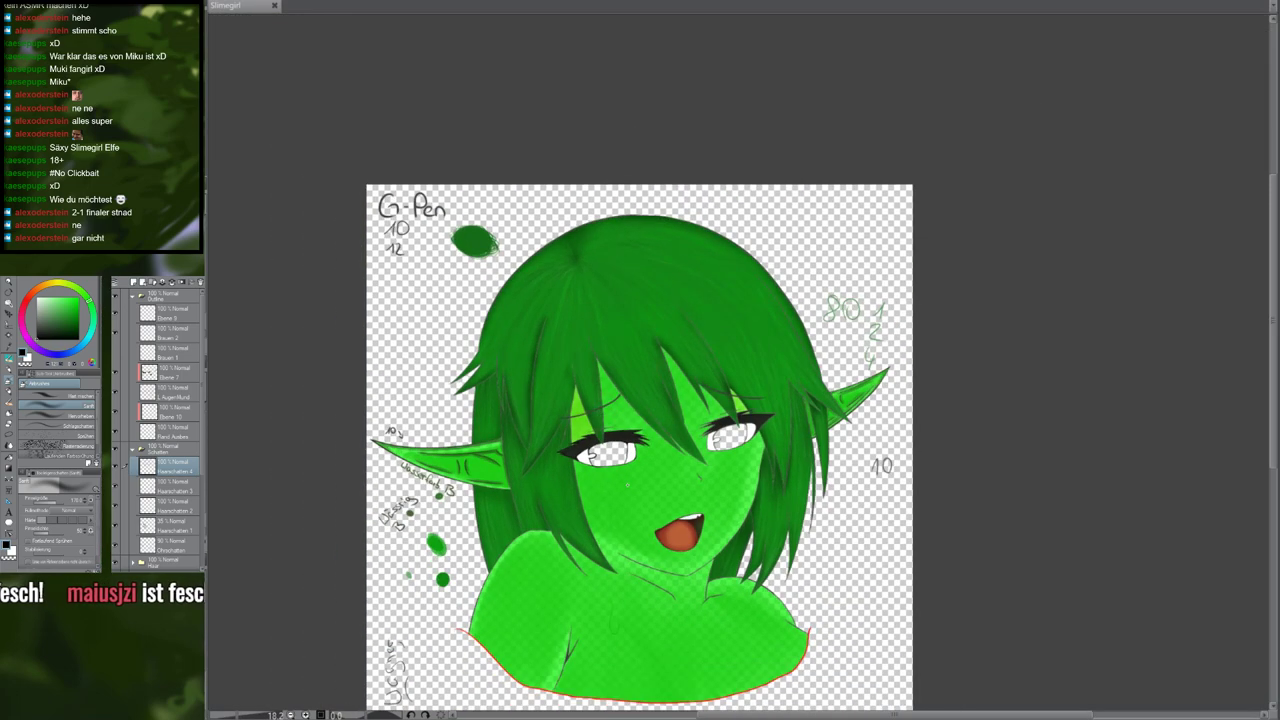
scroll(627, 482, up, 3)
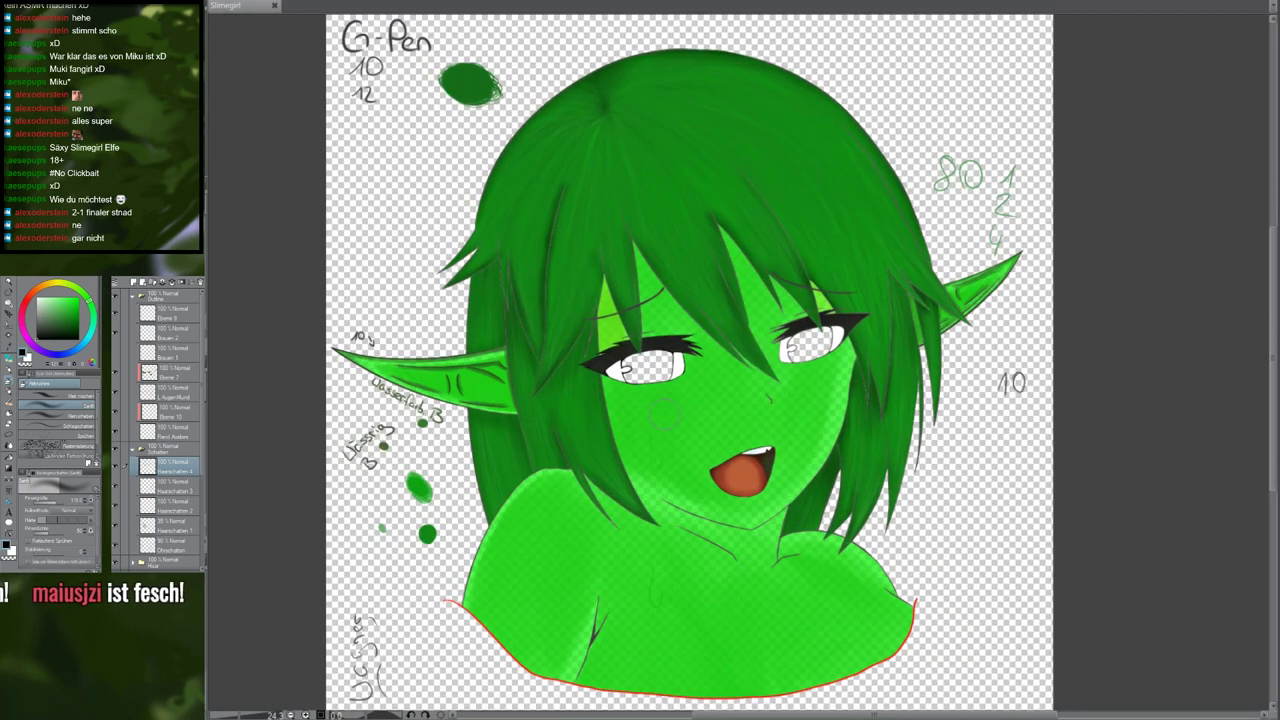